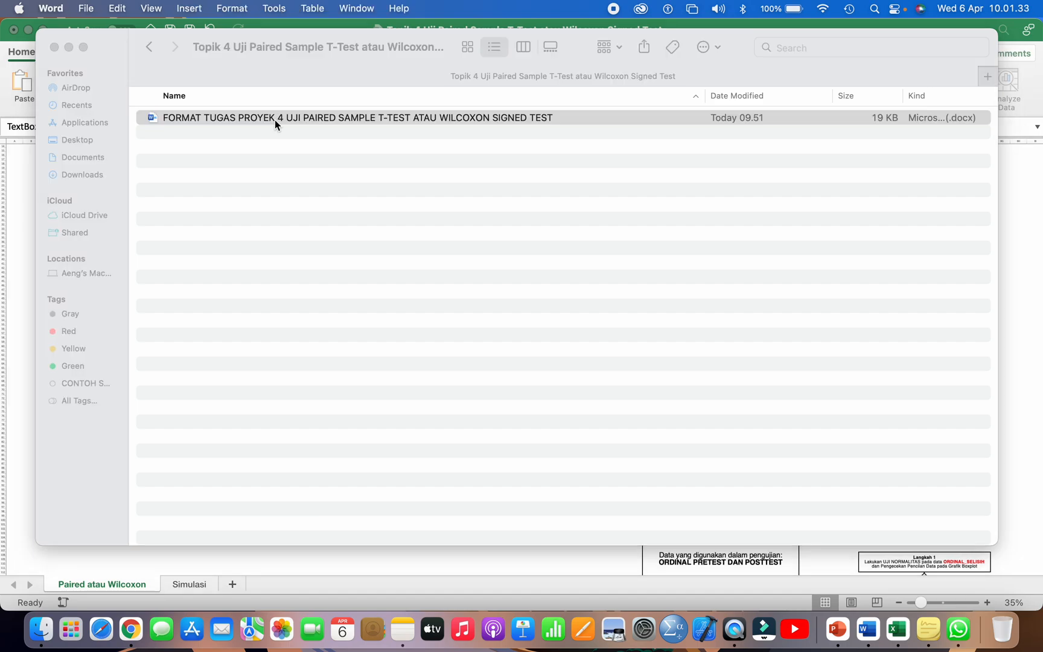
Step: Open the Word file FORMAT TUGAS PROYEK 4 and examine its student identity table and the report's A. Kasus section
scroll(424, 345, "down", 1)
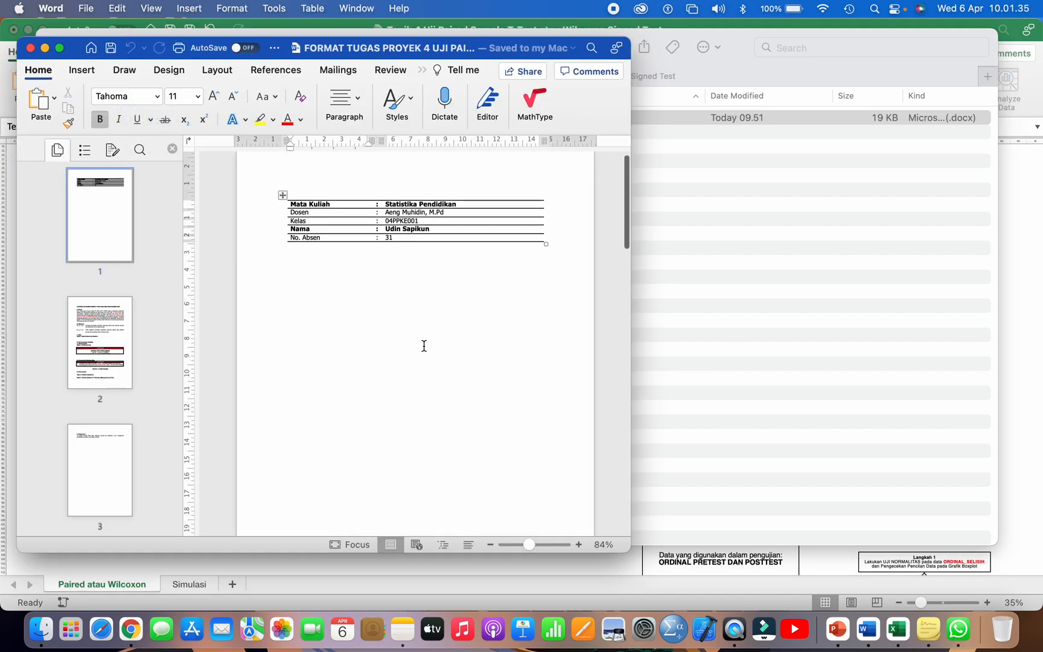
left_click(278, 223)
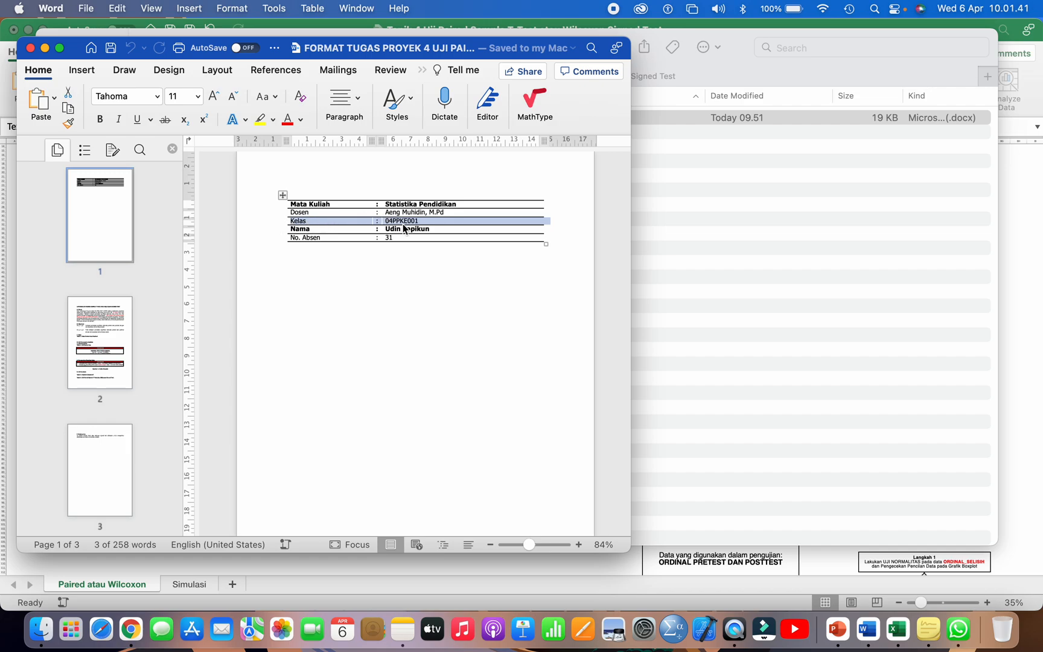
left_click(315, 232)
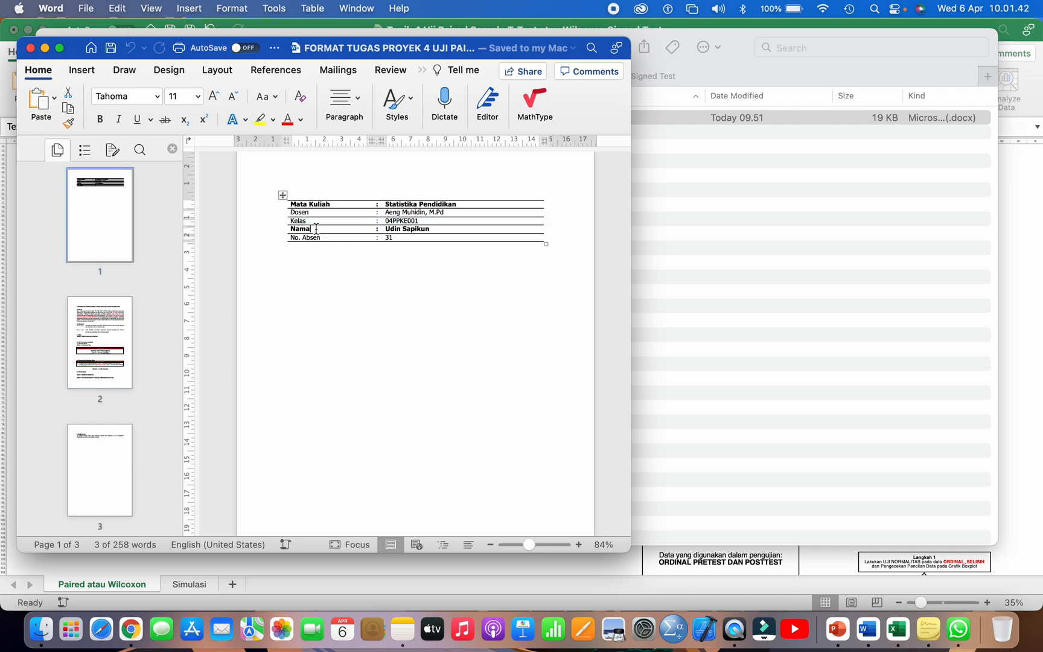
left_click(272, 235)
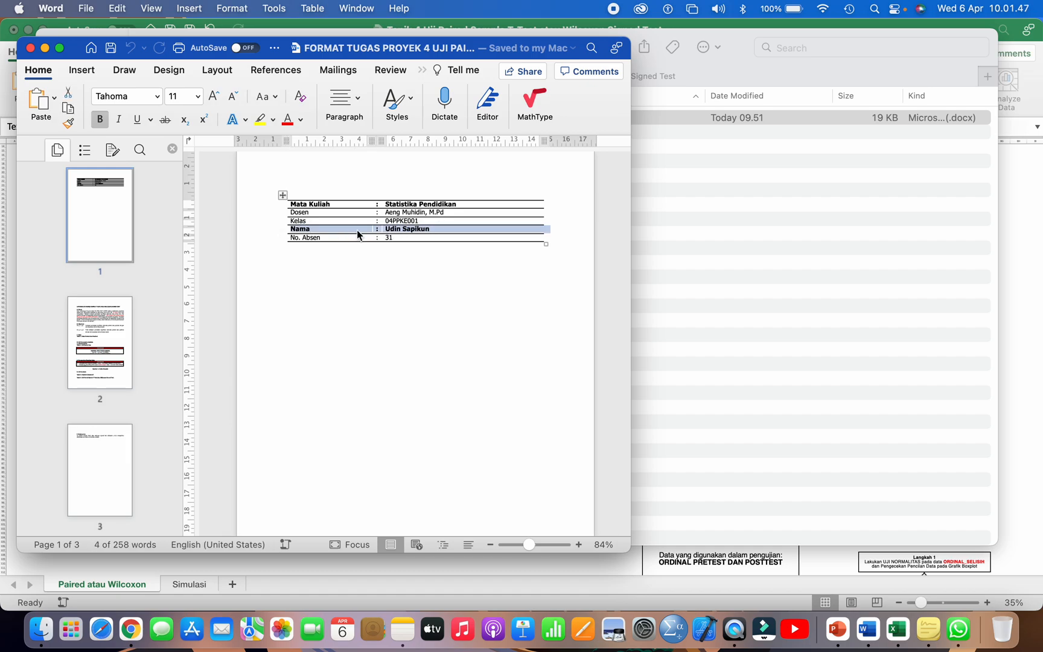
left_click(273, 239)
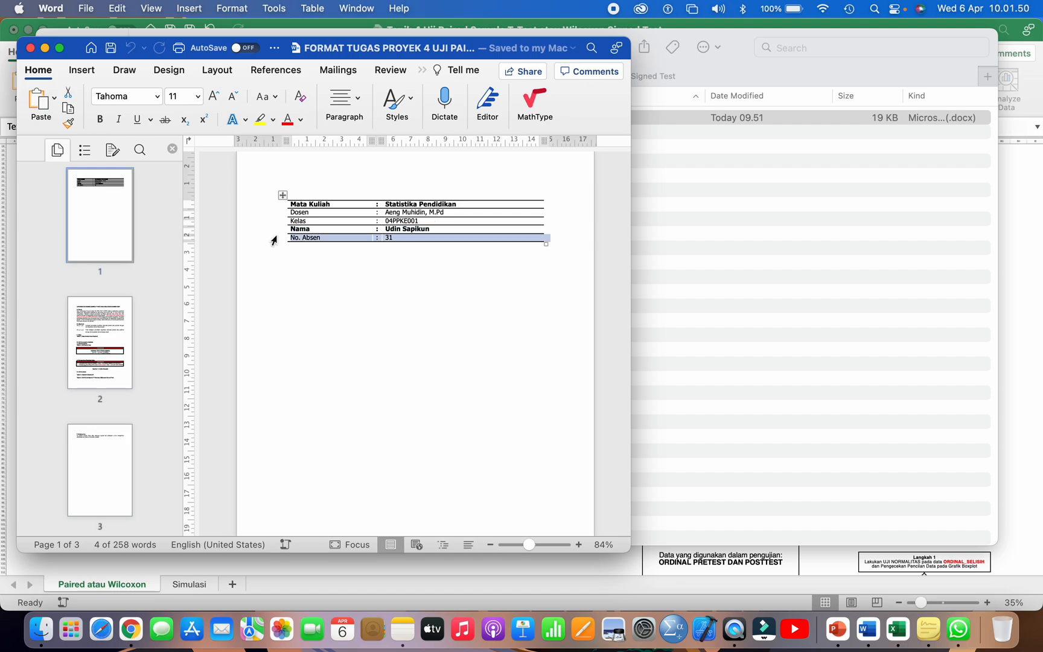
left_click(401, 238)
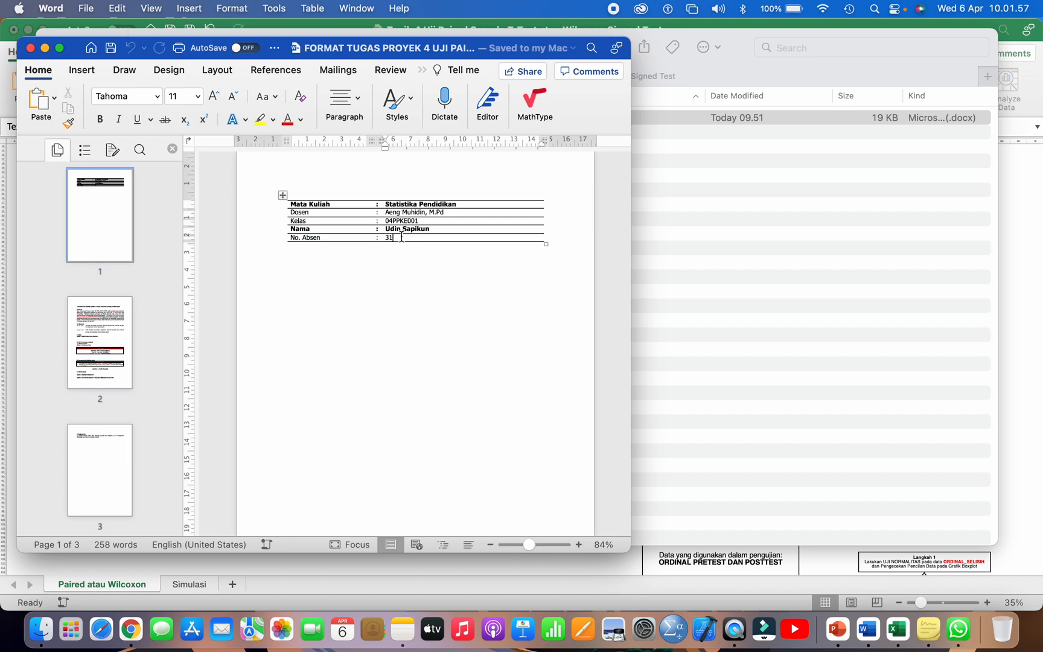
scroll(383, 265, "down", 5)
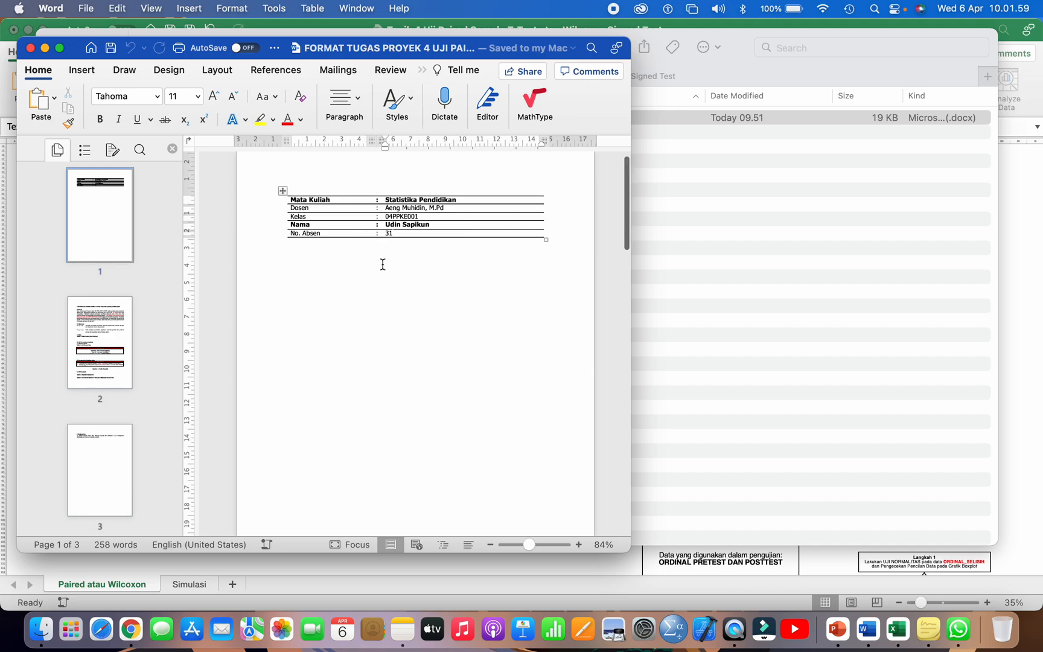
scroll(383, 265, "down", 15)
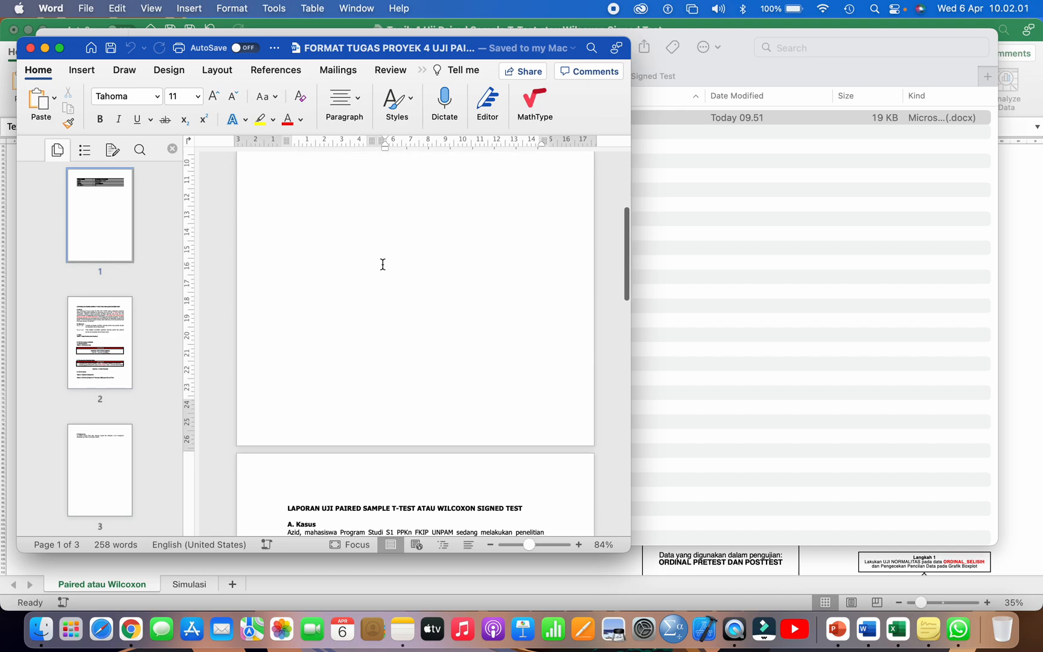
scroll(383, 265, "up", 3)
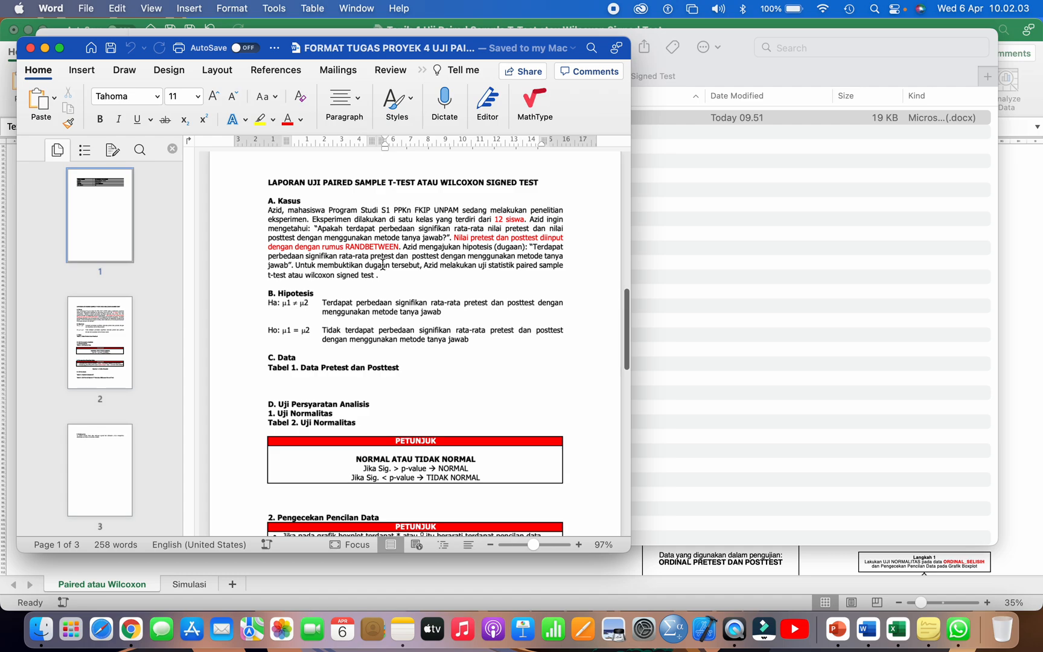
left_click_drag(269, 212, 384, 277)
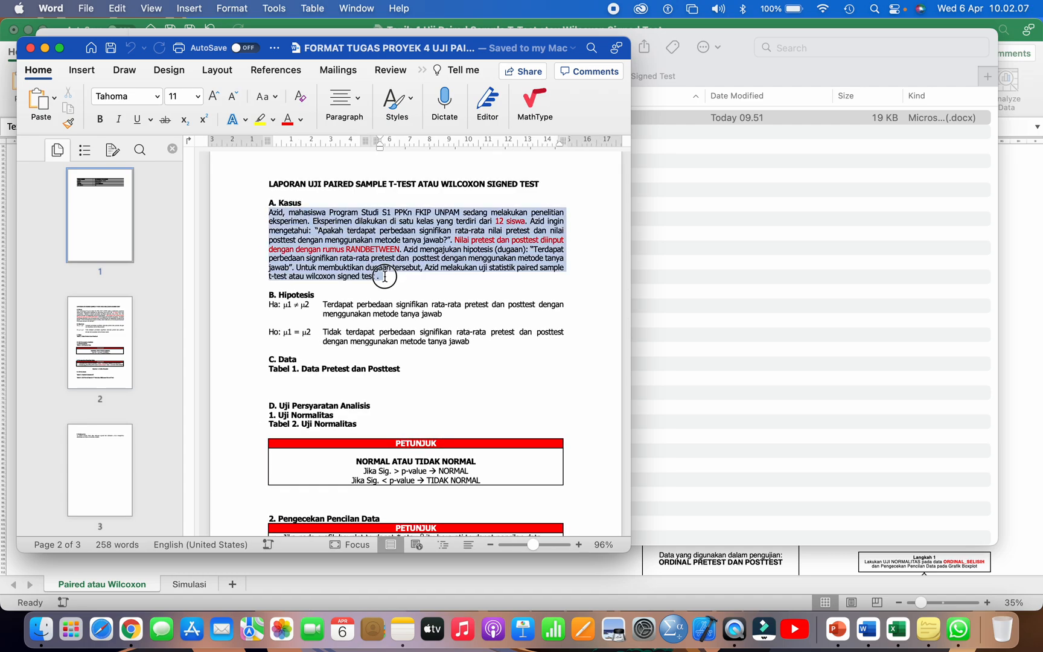
left_click(361, 258)
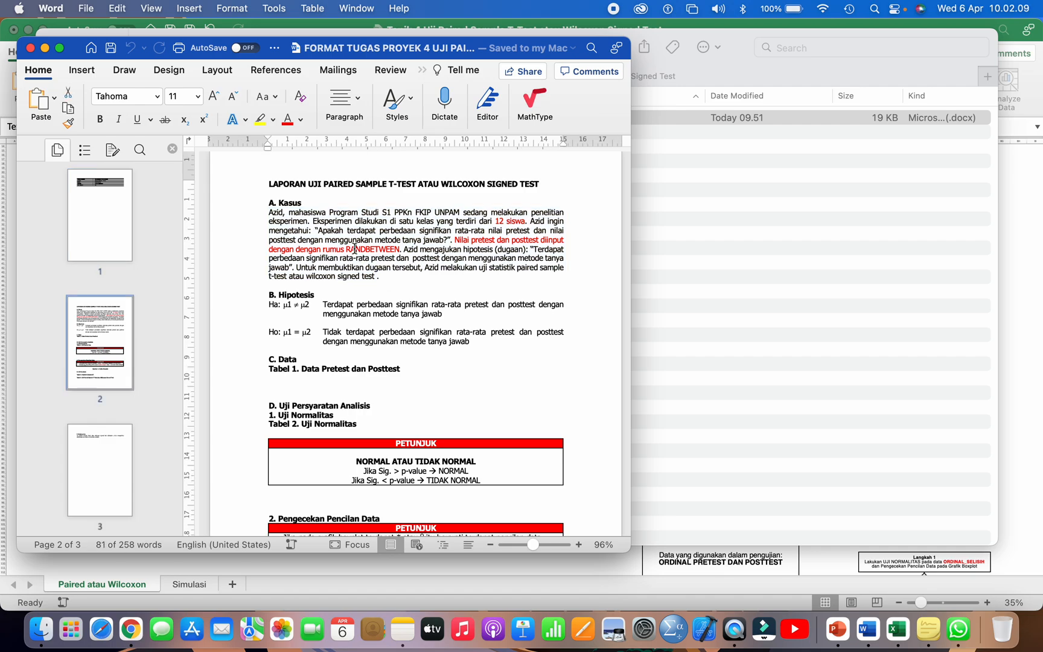
left_click_drag(269, 213, 374, 275)
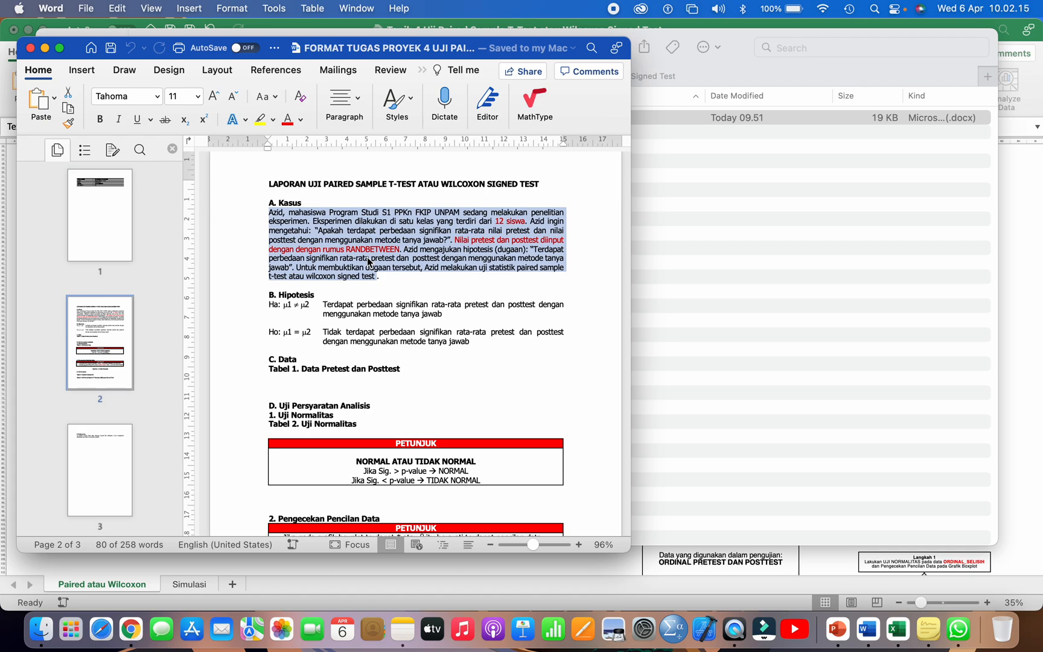
Step: Switch to the Excel workbook and copy the Kasus Penelitian paragraph from the Tugas Proyek 4 text box
left_click(693, 334)
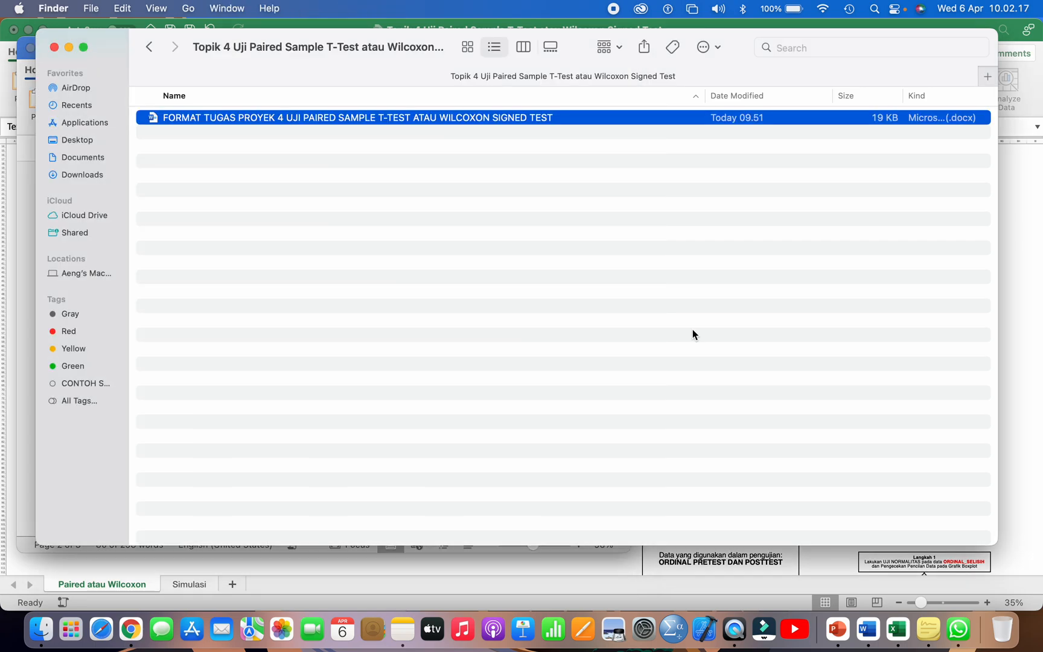
left_click(897, 628)
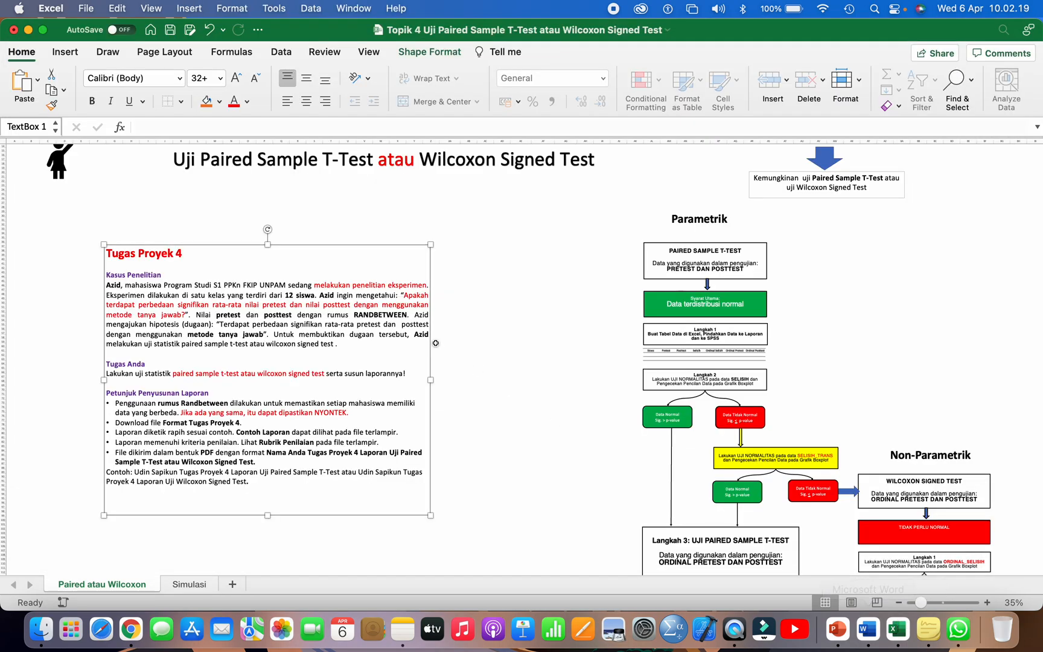
left_click(114, 284)
left_click_drag(108, 284, 349, 342)
right_click(326, 321)
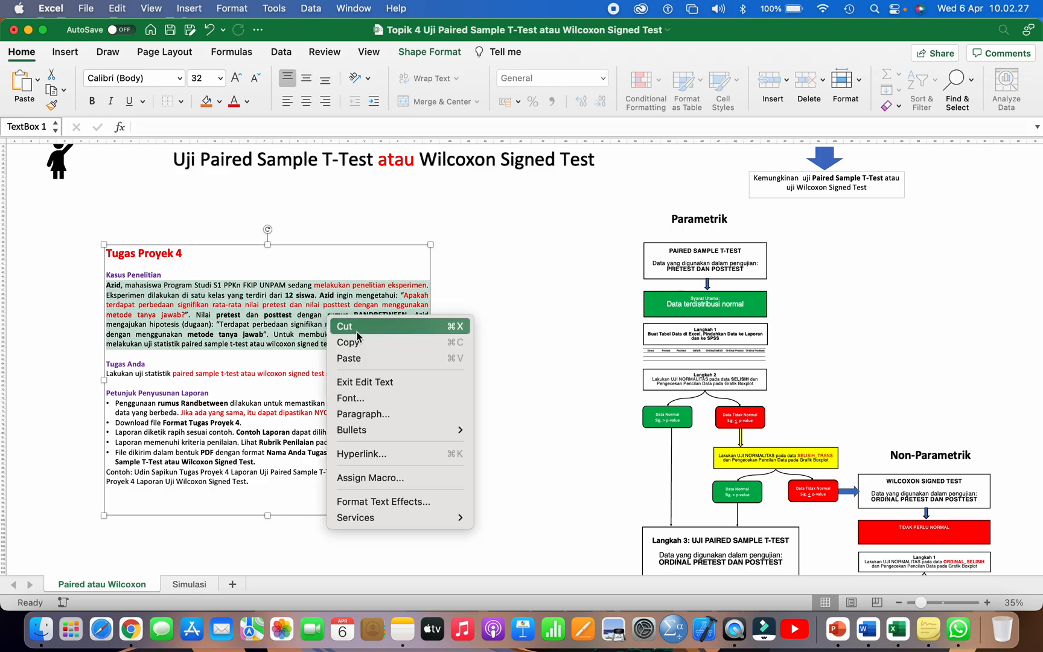
left_click(347, 340)
Step: Switch back to the Word report and replace the paragraph under A. Kasus with the copied case text
left_click(867, 629)
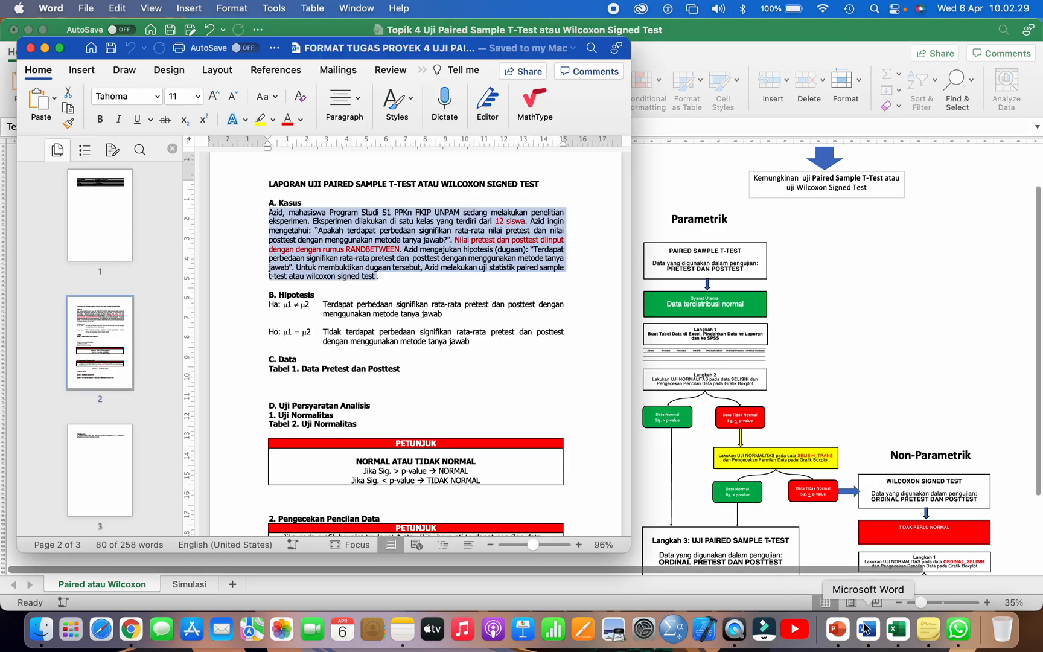
left_click(356, 267)
left_click_drag(268, 212, 378, 274)
key("super+v")
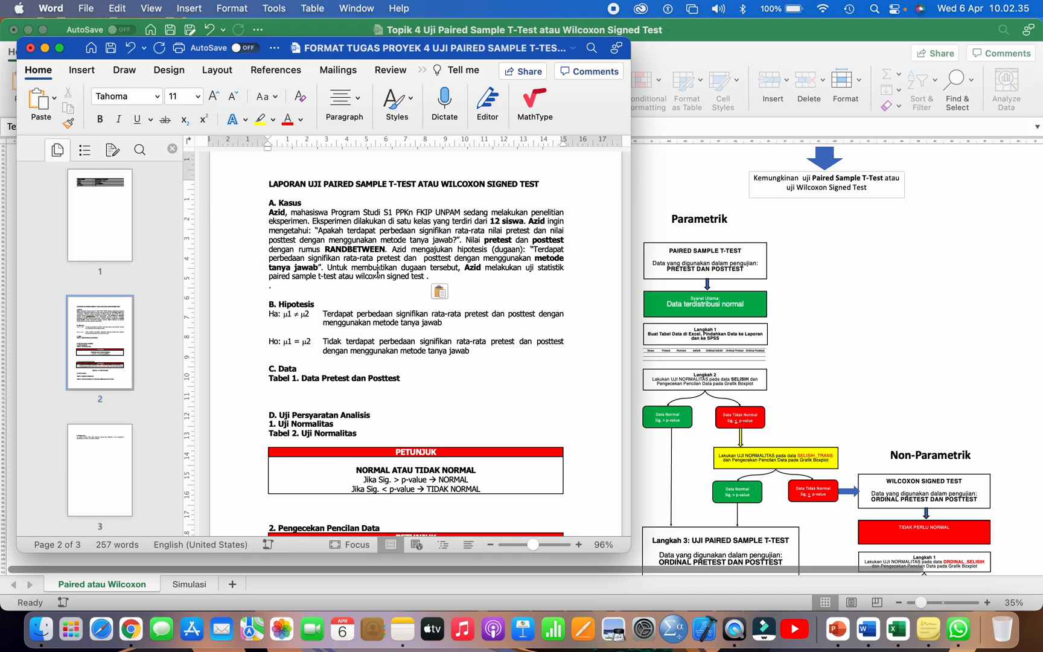
Step: Remove the stray space and extra period line after the pasted Kasus paragraph, and save the report
key("BackSpace")
key("BackSpace")
key("BackSpace")
key("Right")
left_click_drag(269, 211, 429, 276)
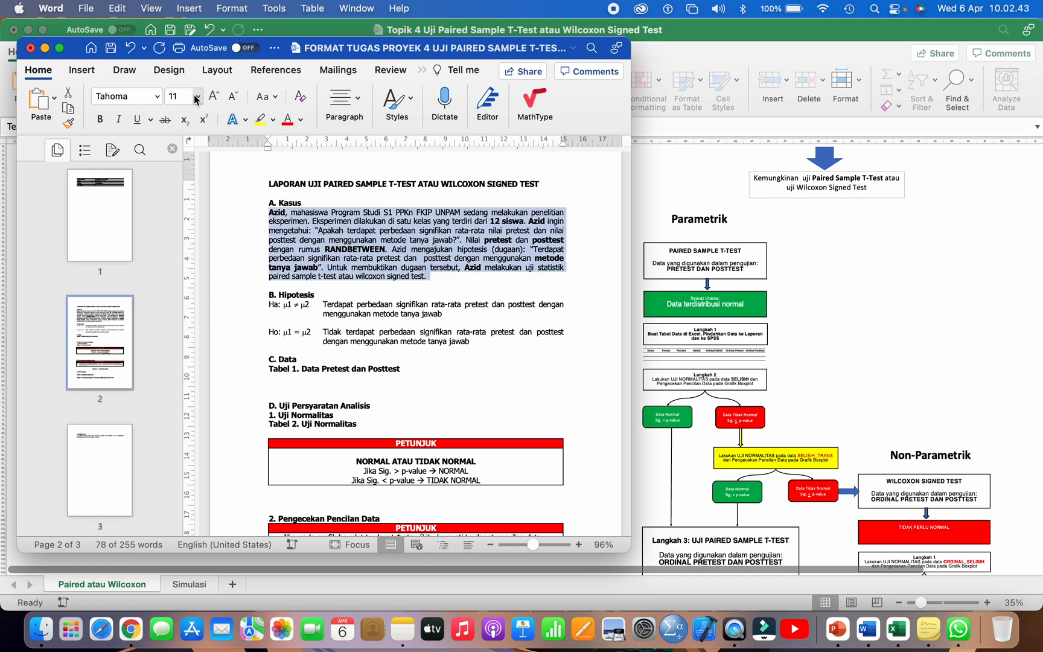
left_click(289, 222)
left_click(110, 48)
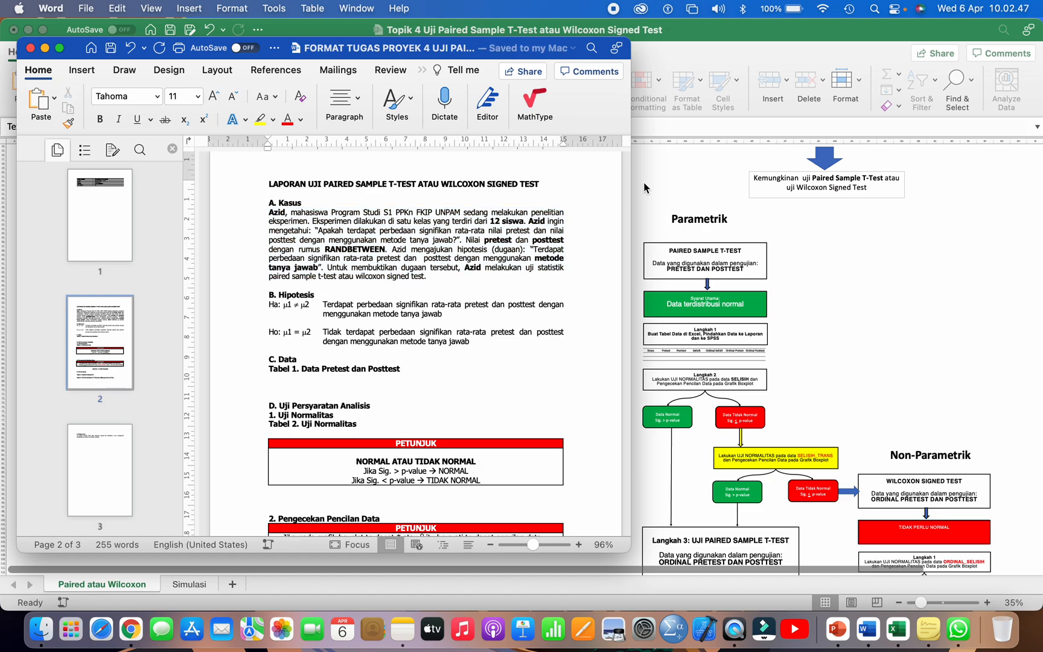
Step: Switch to the Excel workbook and read through the Kasus Penelitian paragraph on the Paired atau Wilcoxon sheet
left_click(693, 173)
left_click(478, 308)
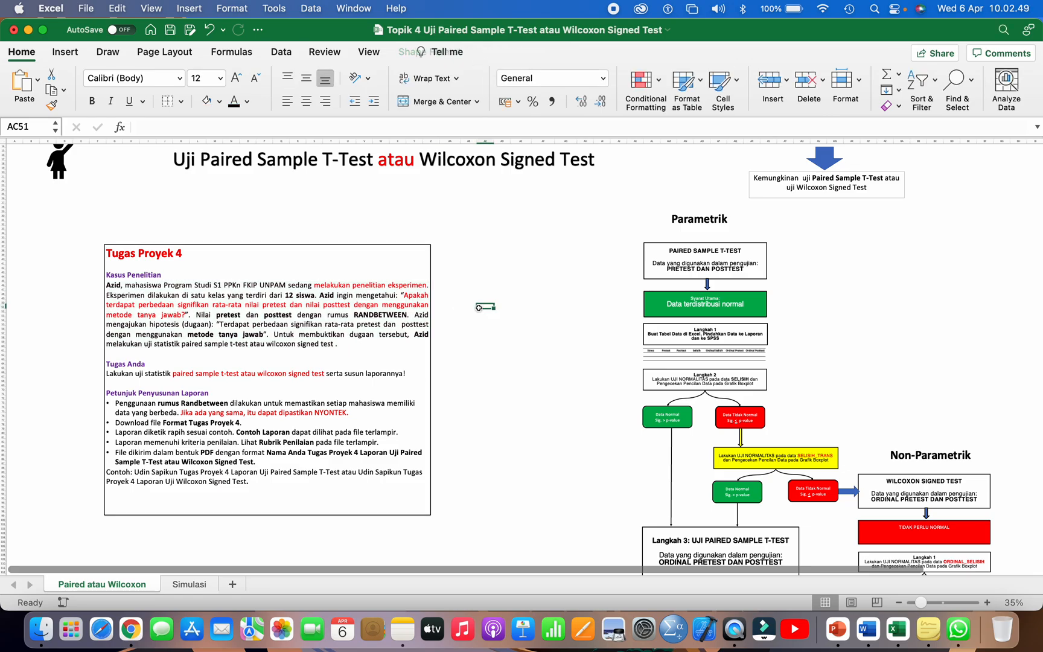
scroll(479, 308, "up", 5)
scroll(478, 307, "up", 3)
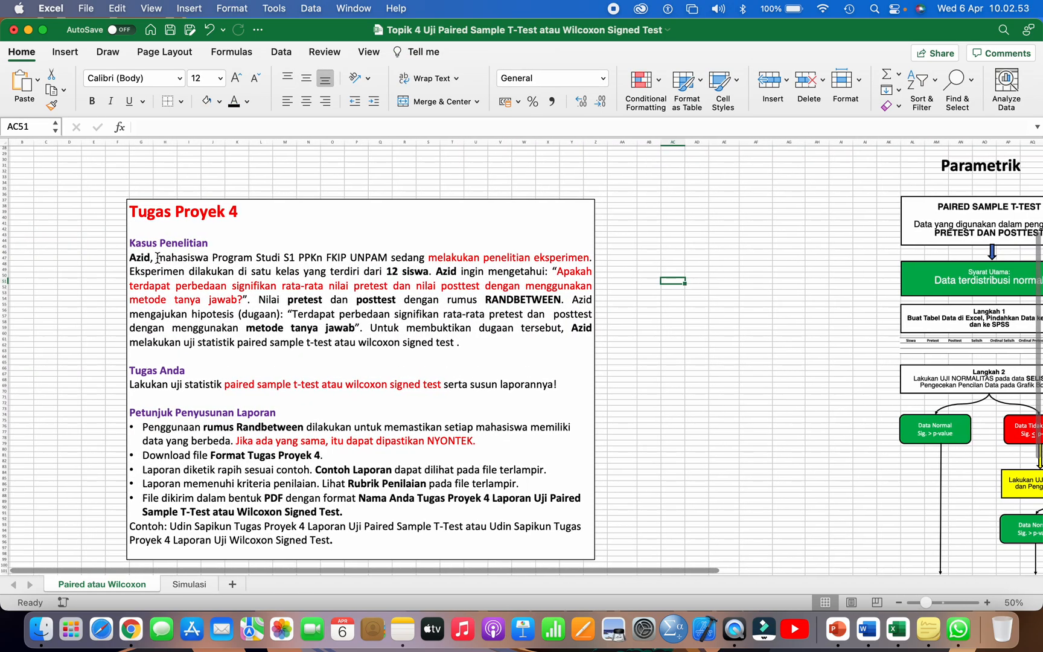
left_click_drag(151, 257, 514, 254)
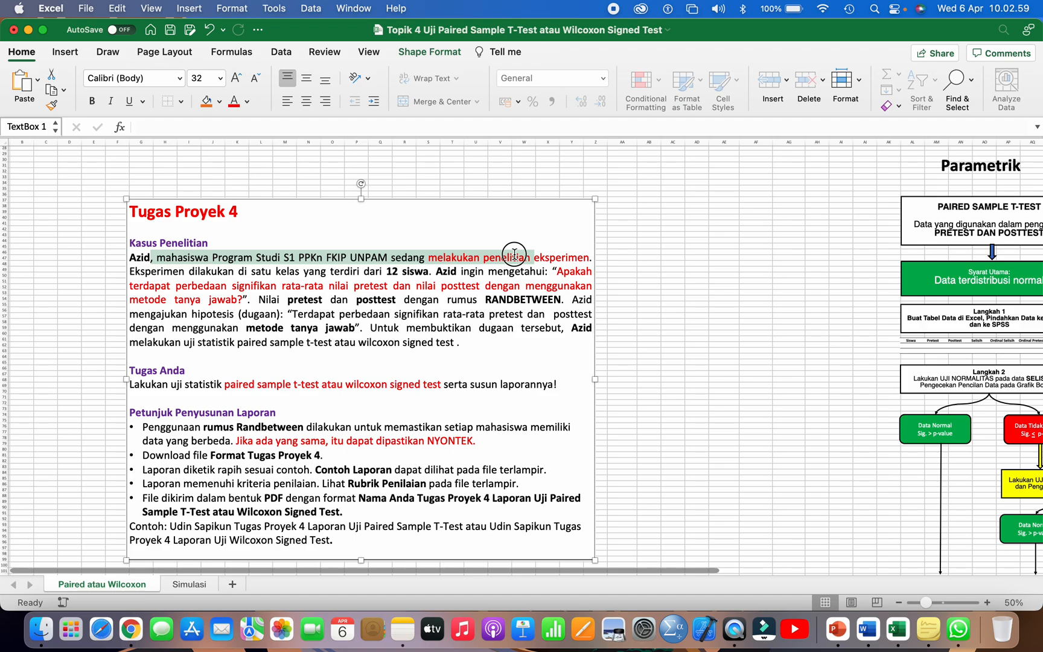
left_click_drag(172, 272, 358, 271)
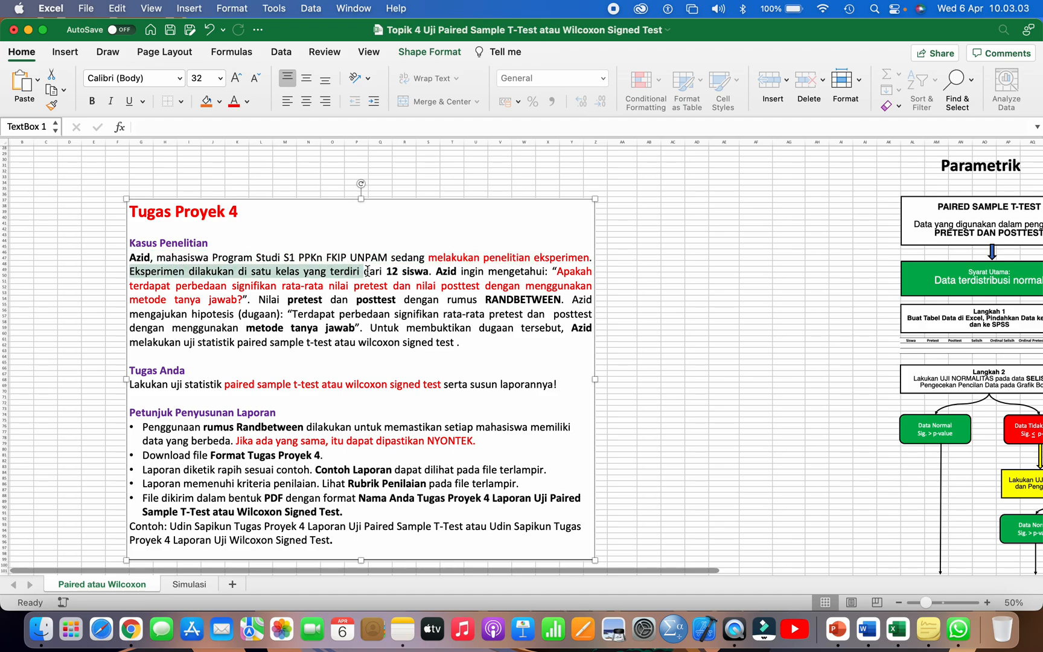
double_click(409, 271)
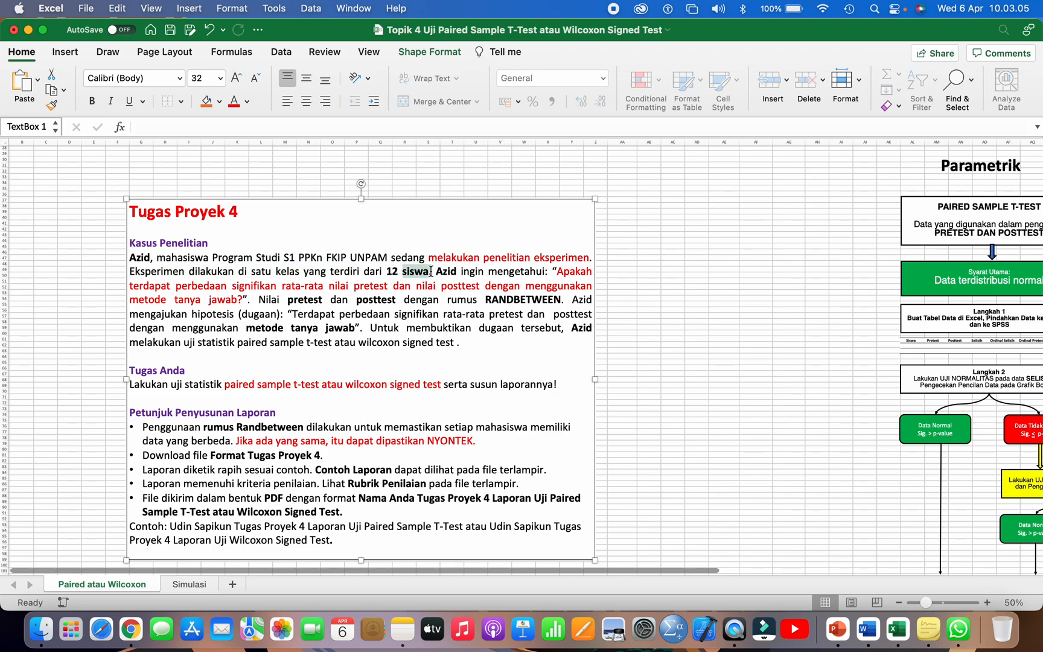
left_click_drag(435, 272, 538, 300)
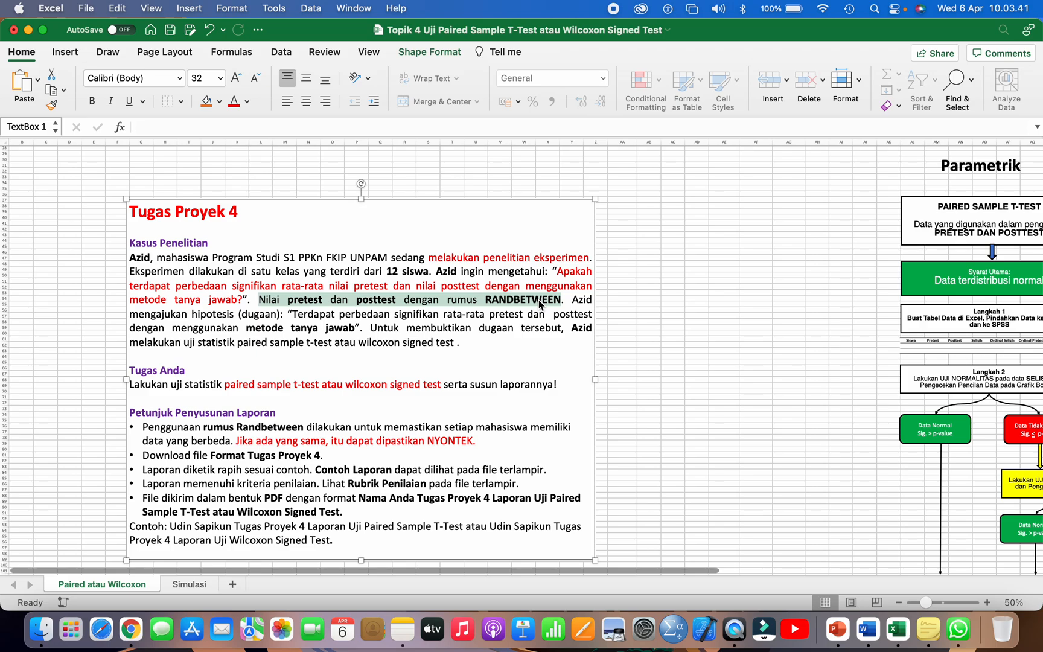
left_click_drag(539, 304, 309, 344)
left_click(567, 299)
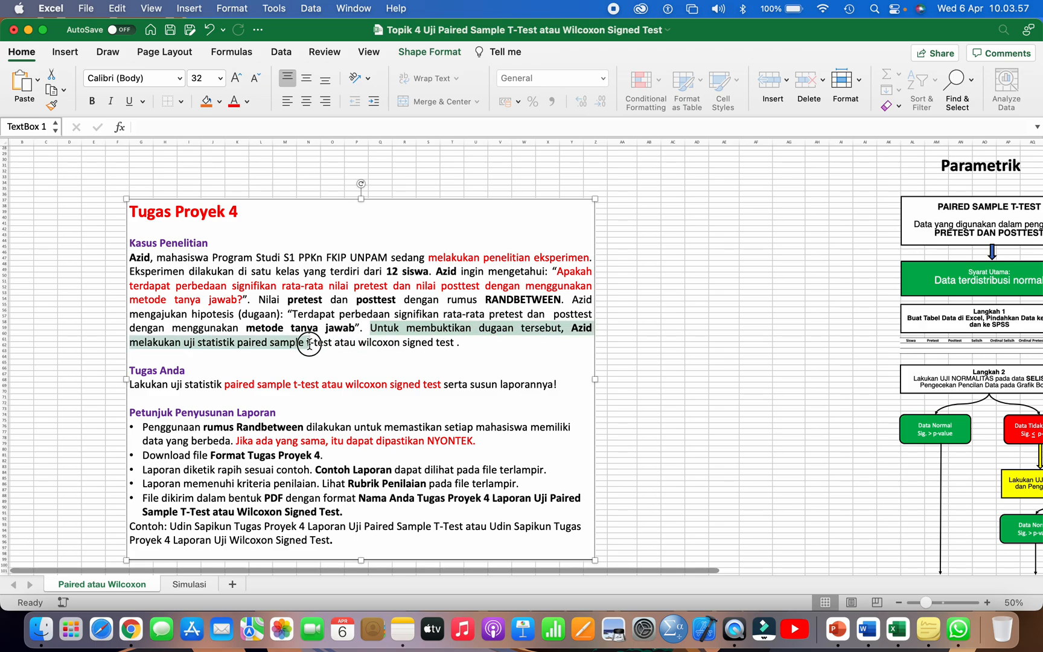
Step: Color the phrase "paired sample t-test atau wilcoxon signed test" red at the end of the Kasus Penelitian paragraph
left_click(243, 344)
left_click_drag(239, 343, 452, 340)
left_click(234, 102)
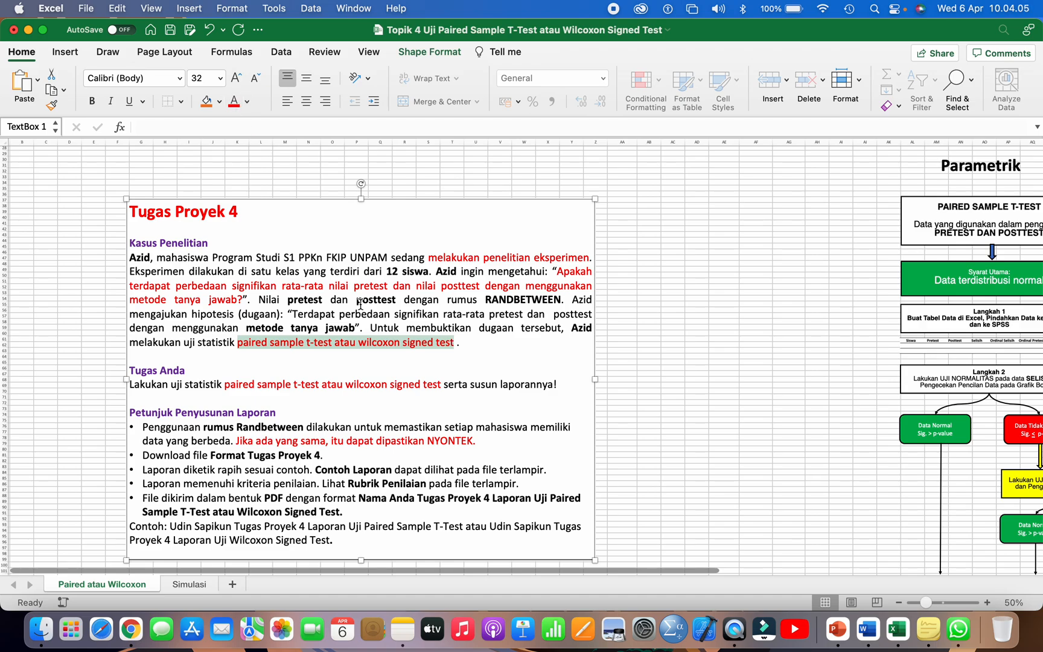
left_click(314, 342)
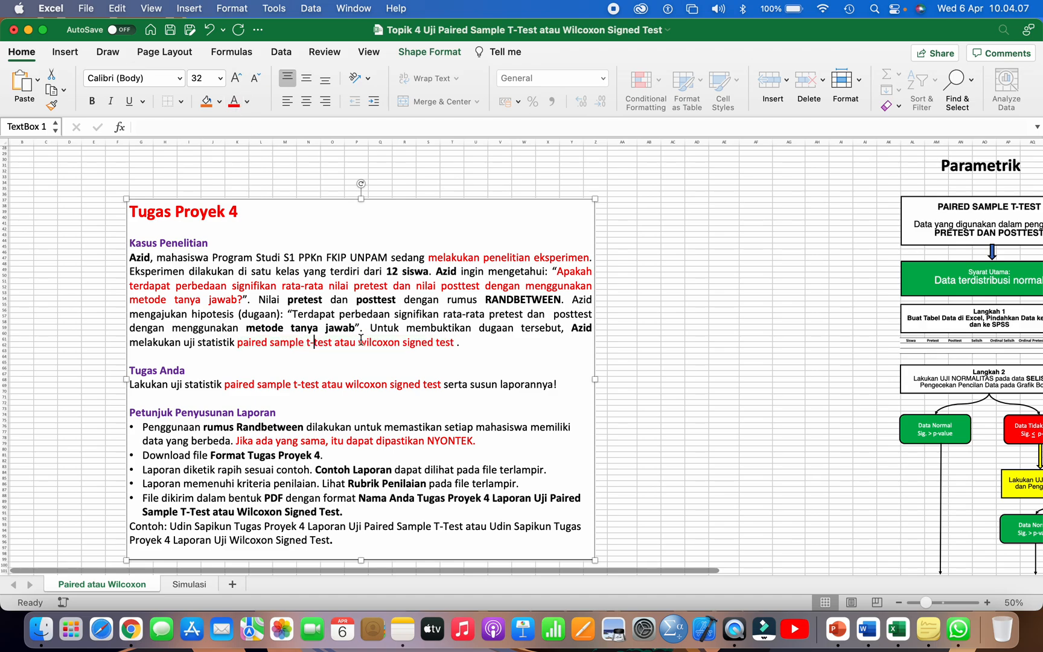
left_click(369, 342)
Step: Read the Tugas Anda instruction about running the paired sample t-test or Wilcoxon signed test
scroll(369, 338, "down", 2)
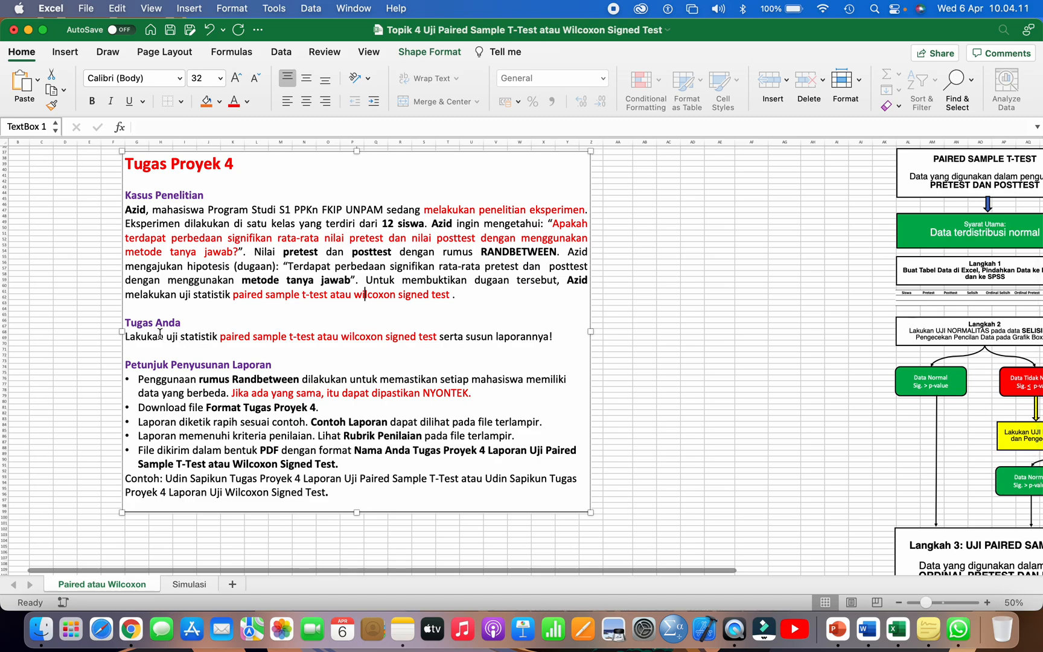
left_click(221, 336)
left_click_drag(221, 335, 439, 337)
left_click(441, 336)
scroll(435, 349, "down", 1)
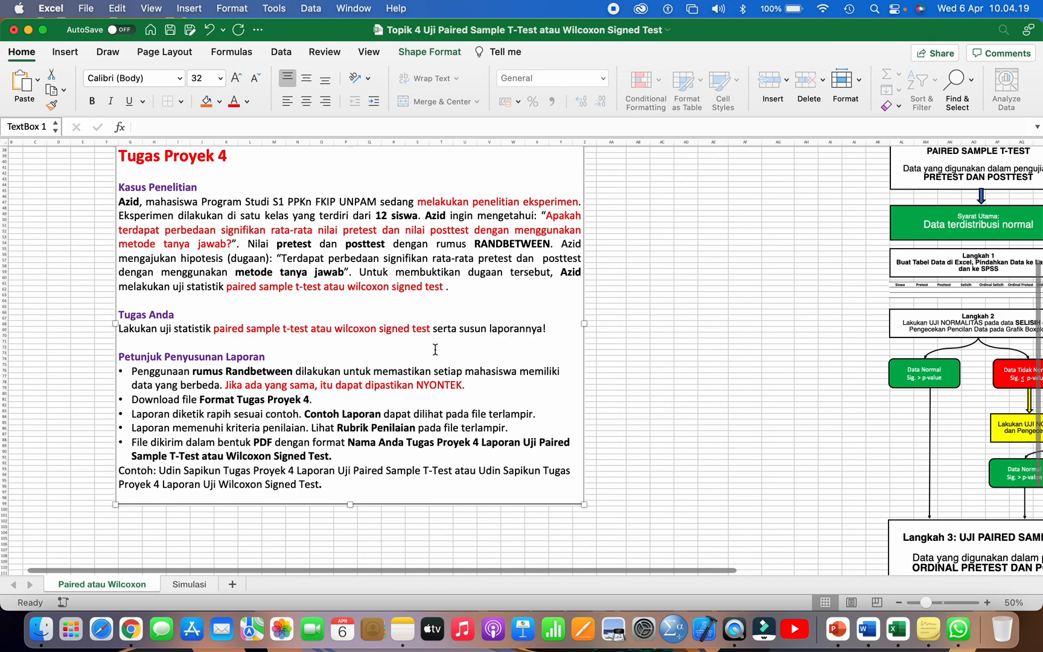
scroll(435, 348, "down", 2)
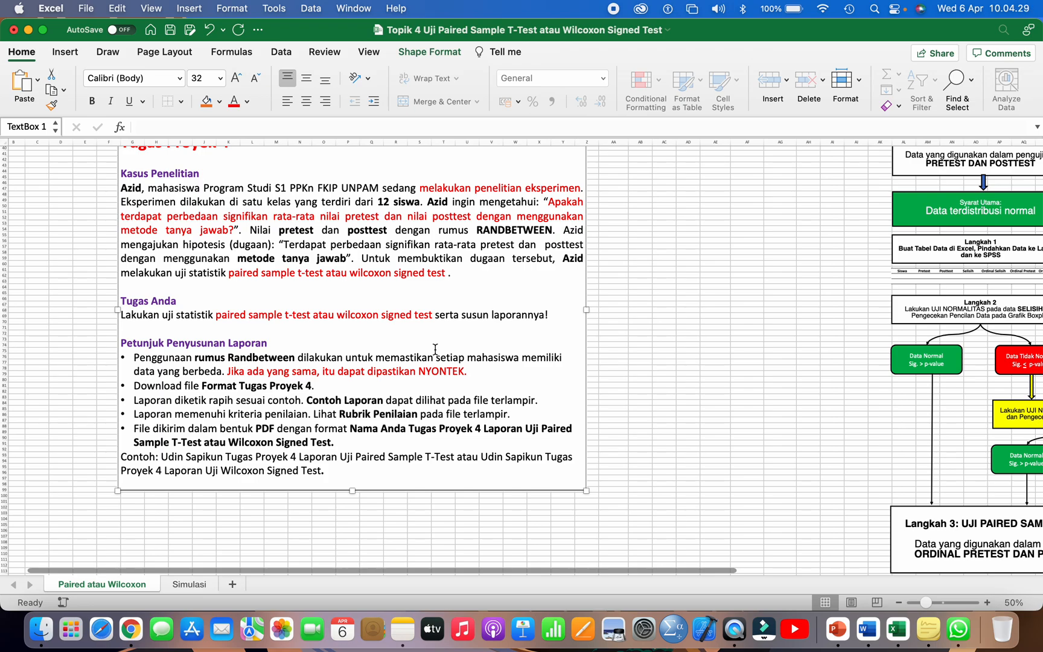
scroll(435, 349, "down", 2)
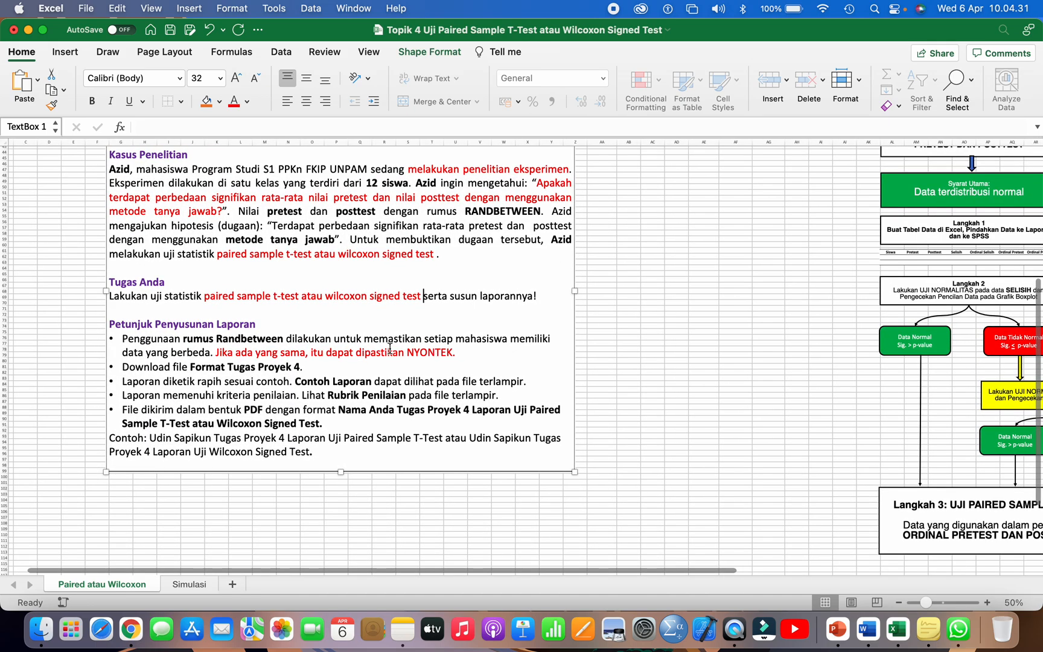
Step: Read the Petunjuk Penyusunan Laporan points on the Randbetween formula, the Format Tugas Proyek 4 file, the sample report and the assessment rubric
left_click_drag(125, 327, 244, 324)
left_click_drag(124, 341, 466, 349)
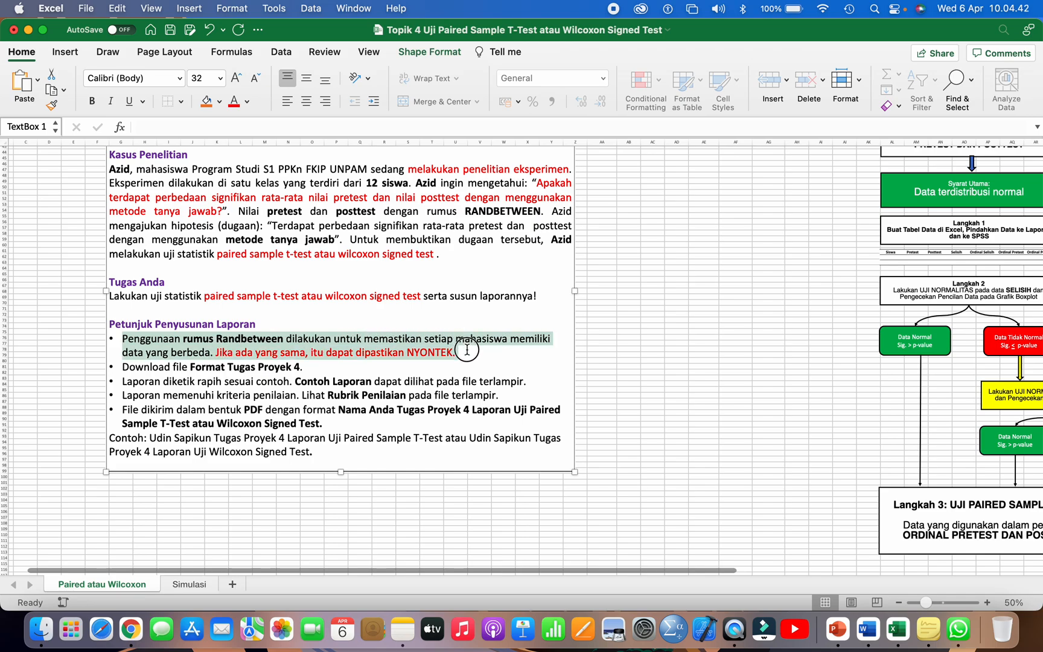
left_click(123, 366)
left_click_drag(122, 367, 313, 364)
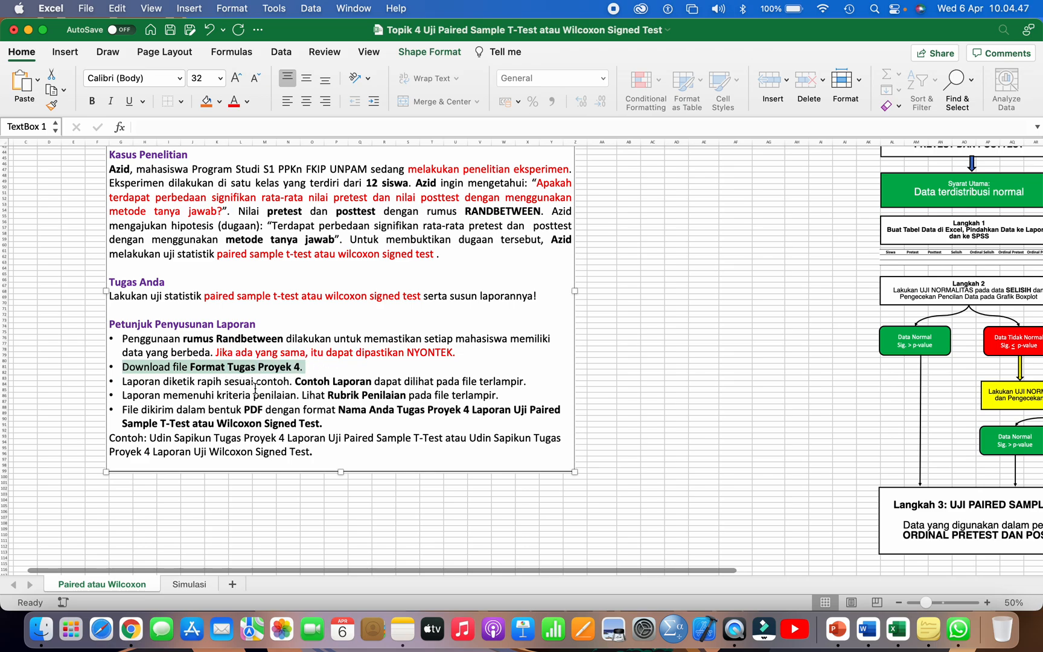
left_click_drag(122, 381, 295, 378)
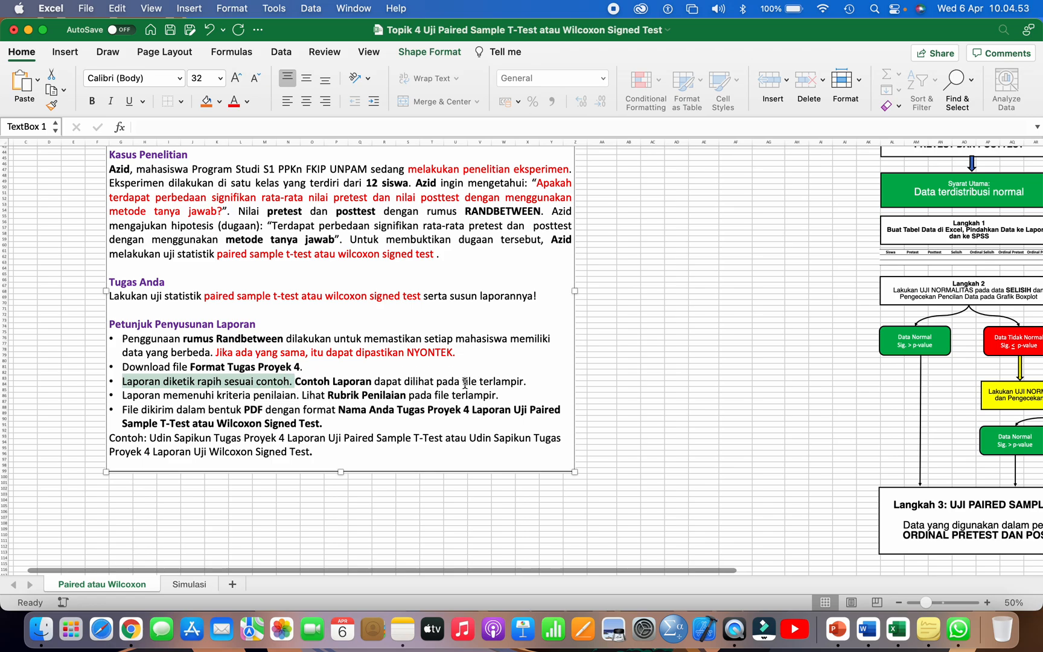
left_click_drag(462, 382, 504, 382)
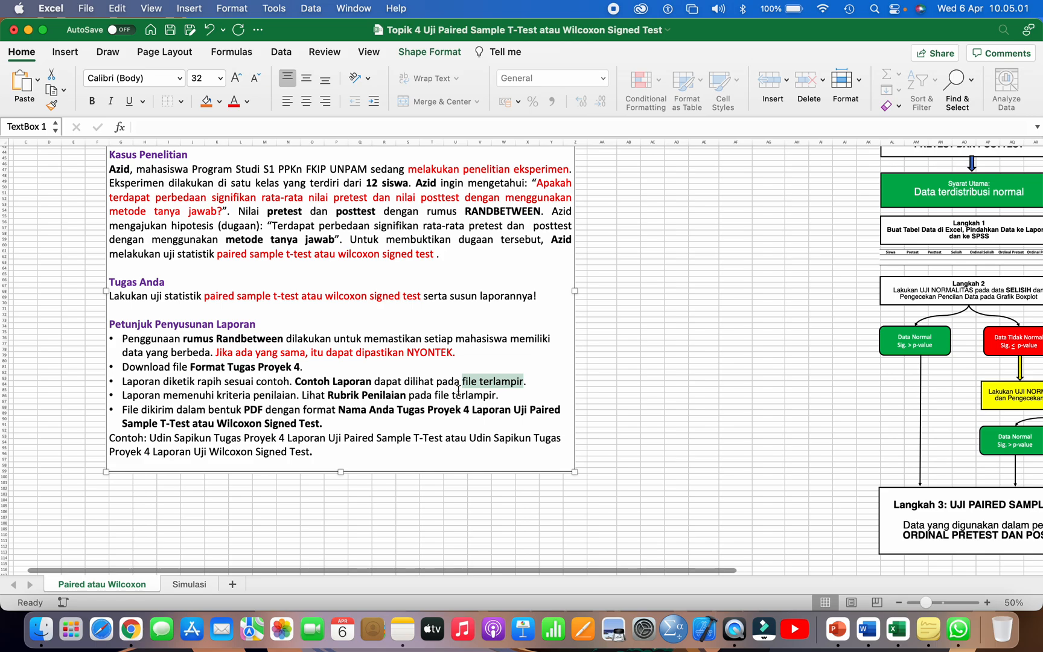
left_click(377, 409)
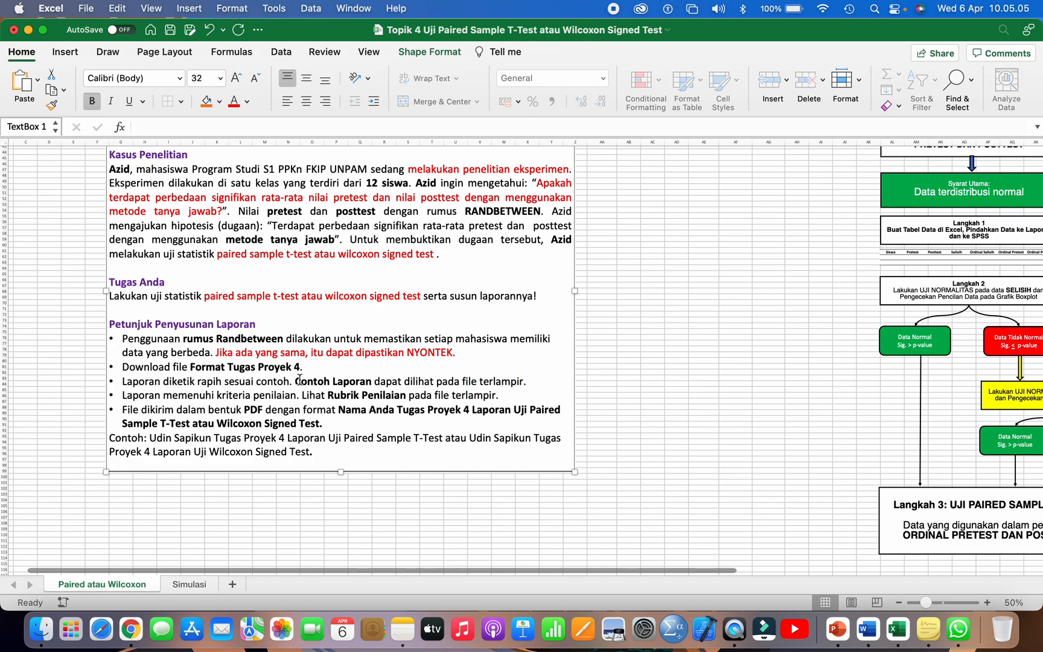
left_click_drag(296, 380, 444, 380)
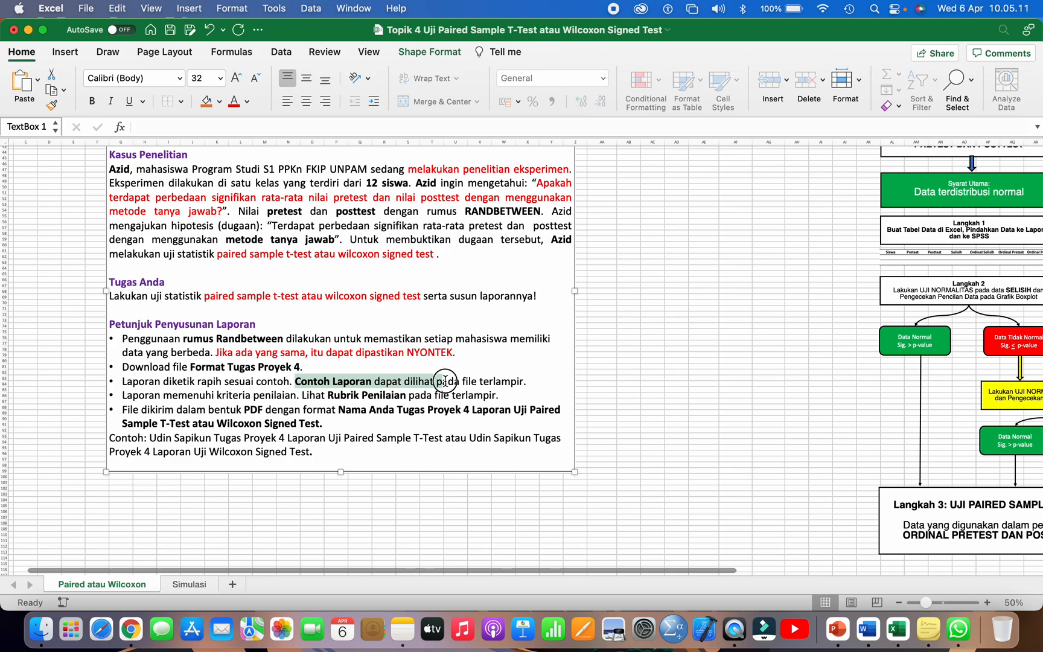
left_click_drag(445, 380, 445, 381)
left_click(241, 409)
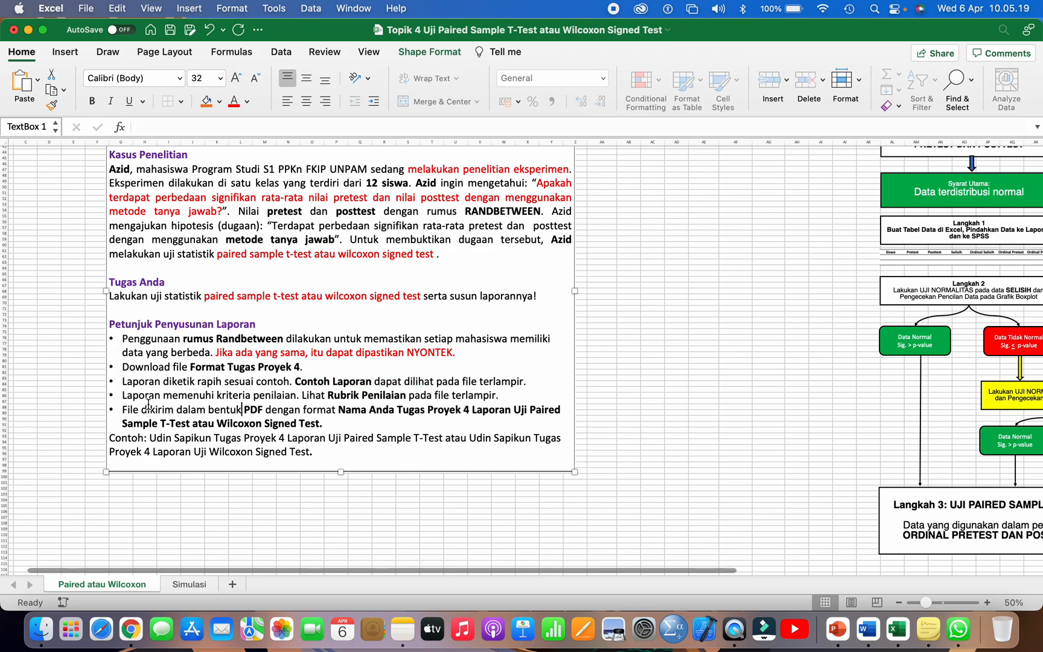
left_click_drag(122, 395, 294, 399)
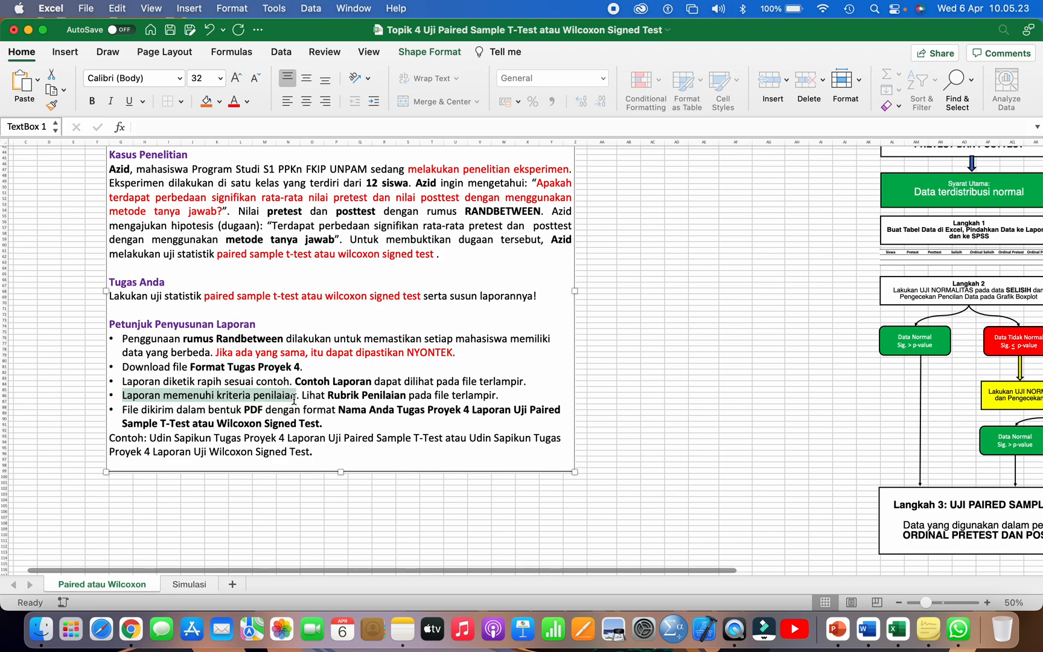
left_click_drag(302, 397, 487, 396)
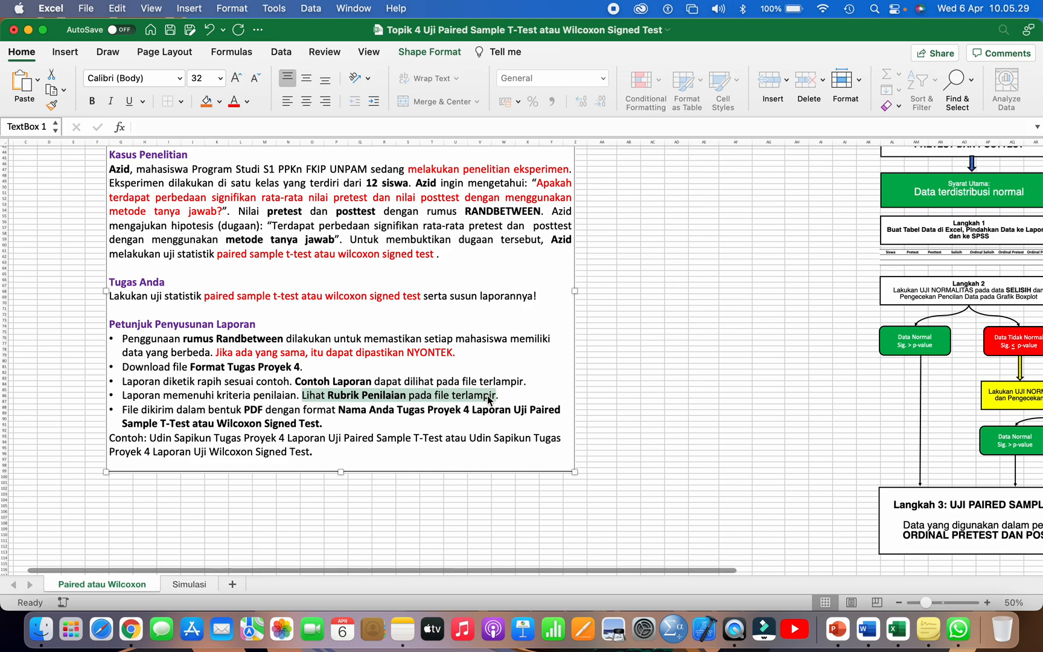
left_click(213, 408)
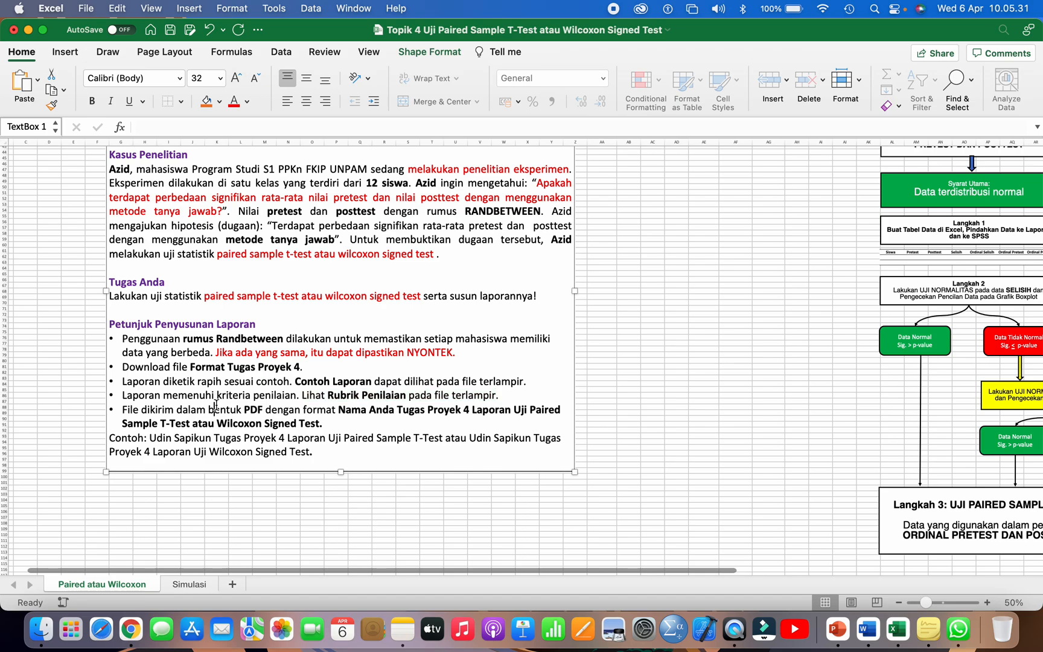
Step: Examine the PDF submission rule and the example file names at the end of Petunjuk Penyusunan Laporan
scroll(213, 408, "down", 1)
left_click_drag(138, 403, 389, 406)
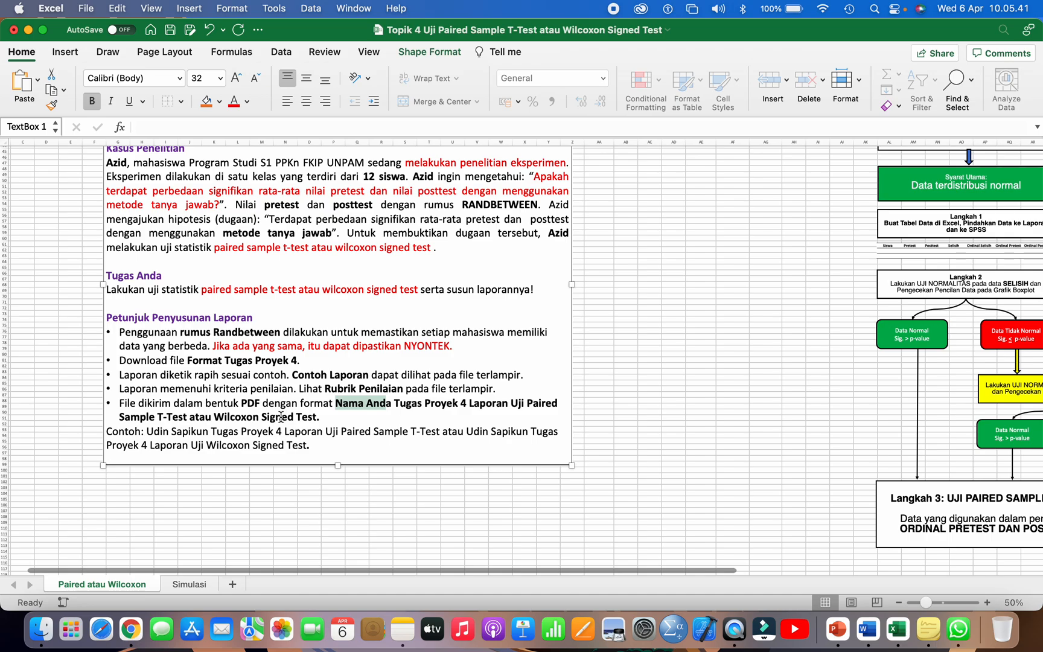
left_click(124, 433)
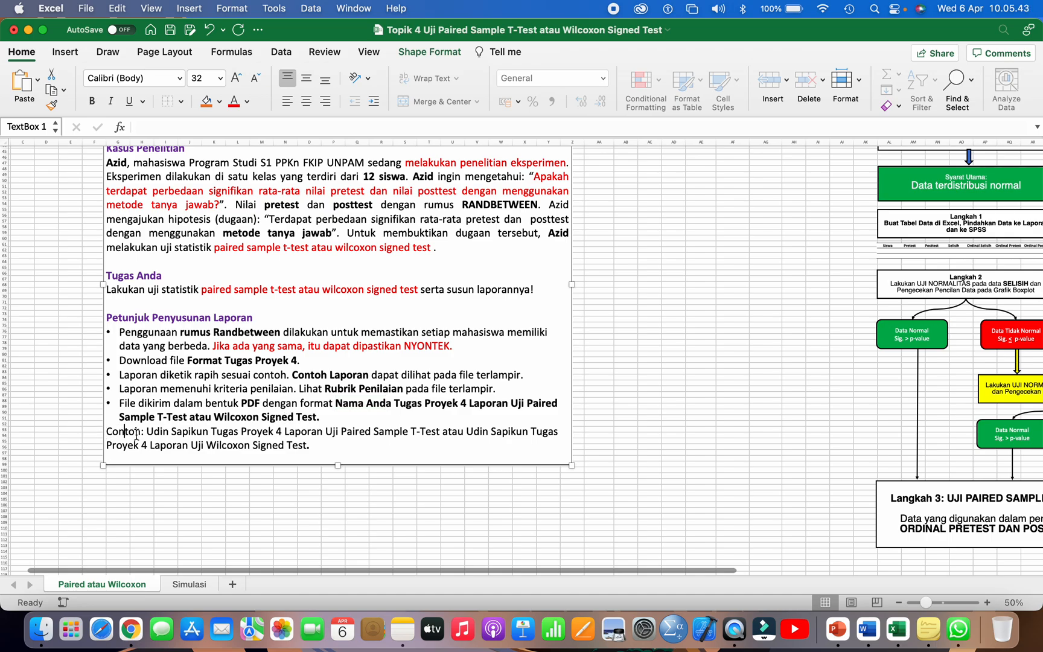
left_click_drag(149, 432, 210, 431)
left_click(212, 429)
left_click_drag(469, 432, 511, 432)
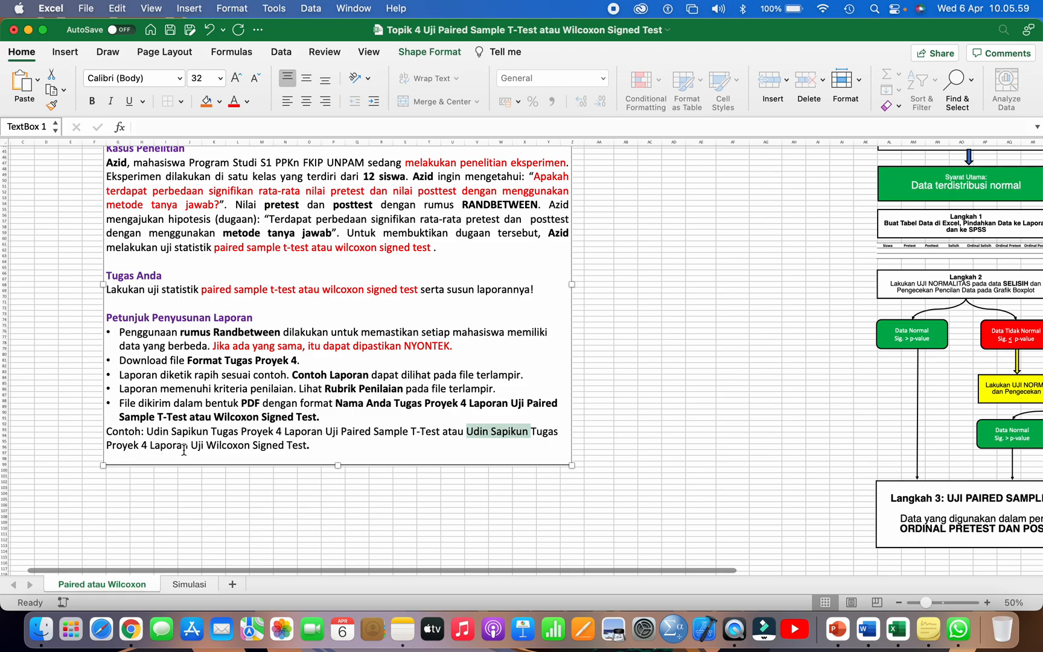
Step: Beside the assignment text box, enter the label "Jumlah siswa" in AA46 and the value 12 in AC46
scroll(277, 443, "up", 2)
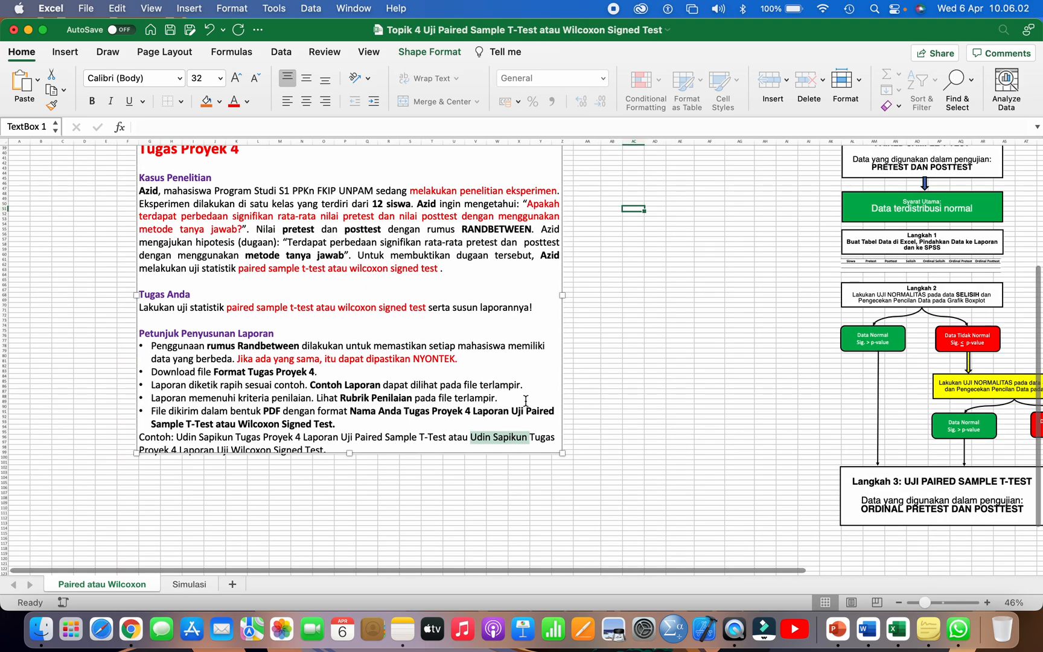
left_click(525, 401)
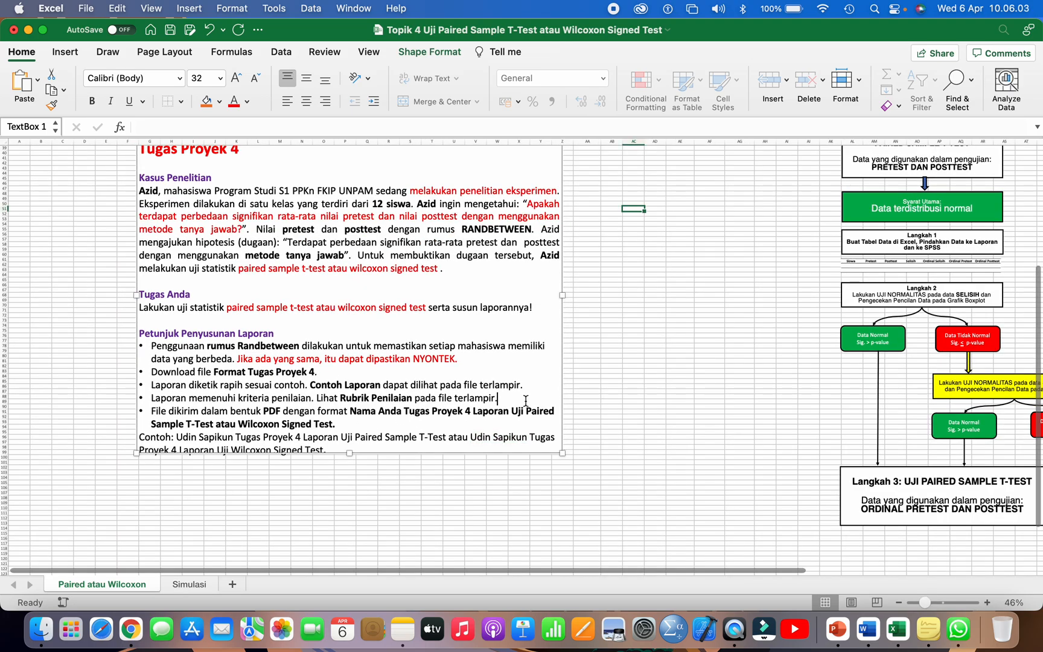
scroll(525, 400, "up", 2)
scroll(526, 400, "up", 1)
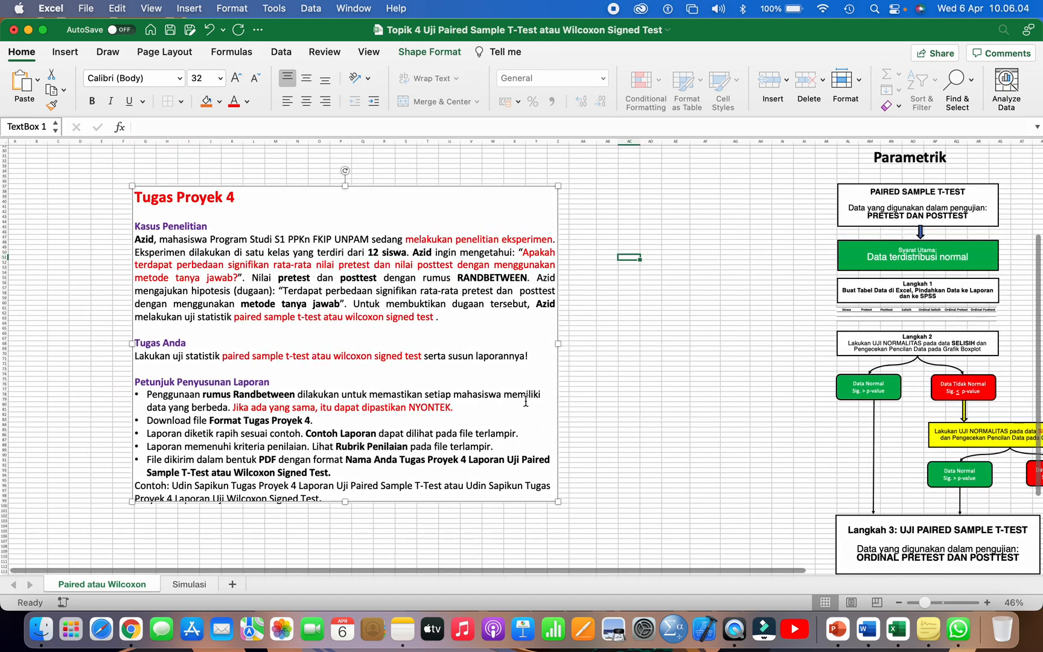
left_click(593, 232)
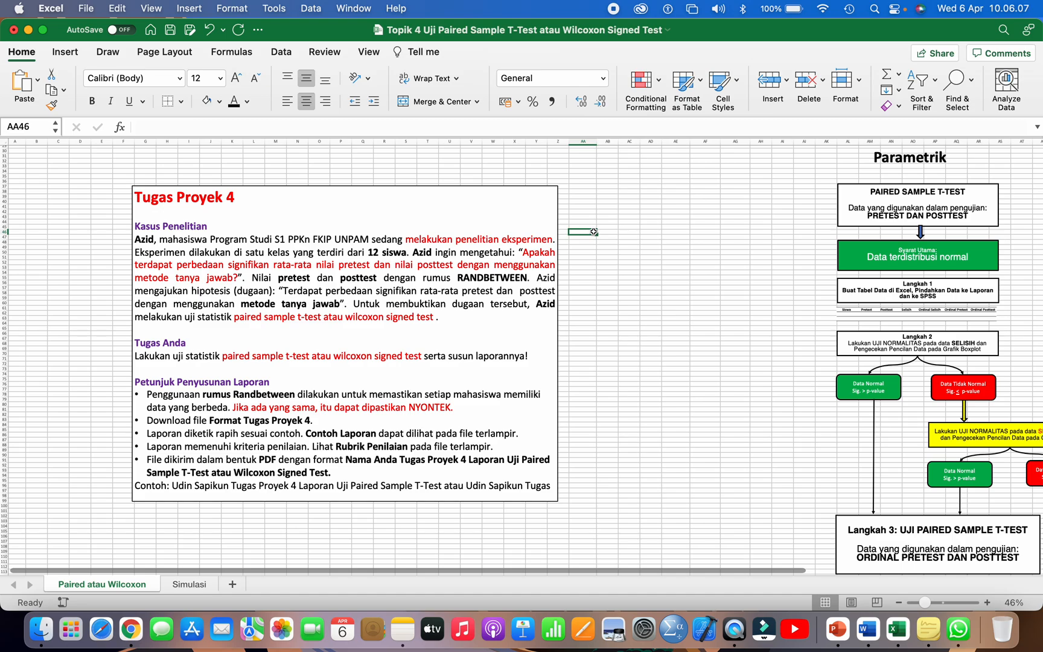
type("JUM")
key("BackSpace")
key("BackSpace")
type("umlah siswa")
key("Right")
key("Right")
type("12")
key("Return")
Step: Enter the header "Siswa" in AC49 and fill the cells below it with the numbers 1 to 12
scroll(593, 230, "up", 5)
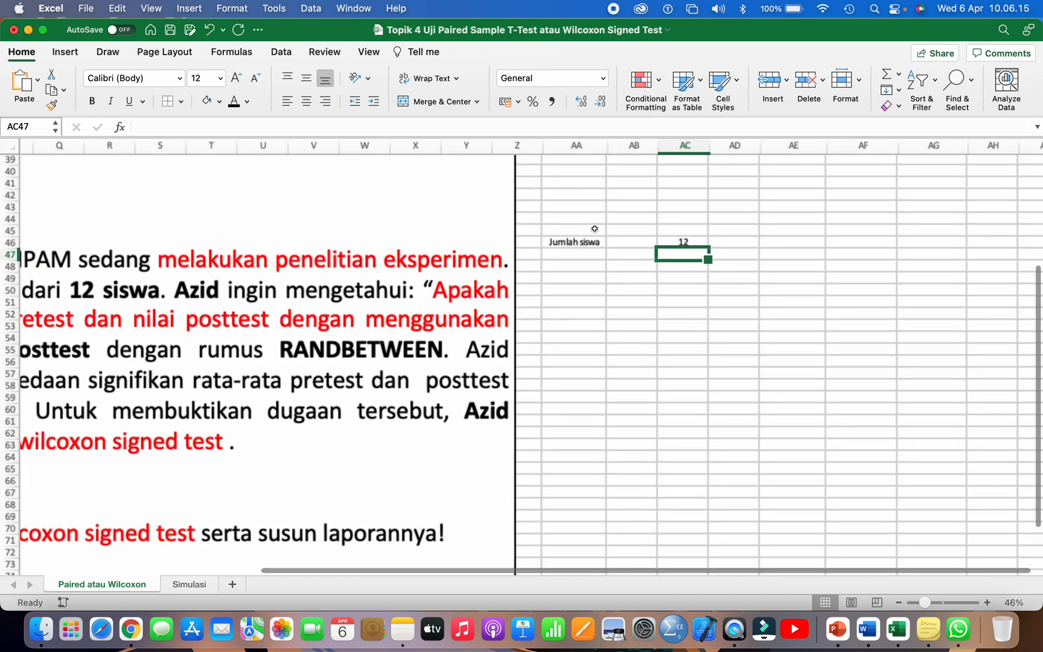
scroll(593, 258, "right", 10)
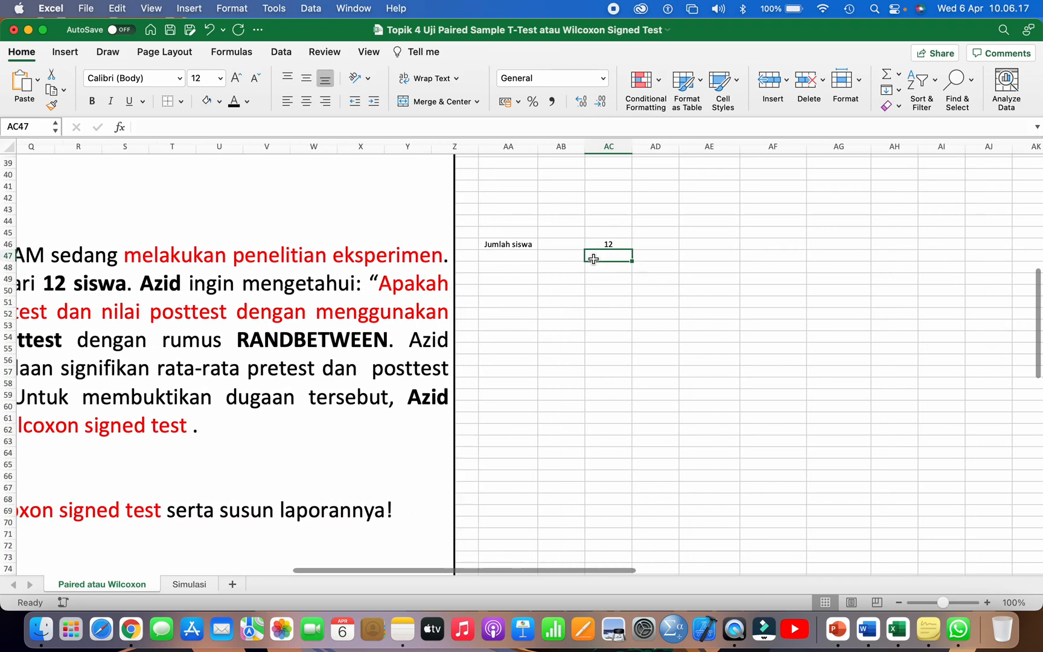
scroll(593, 258, "down", 2)
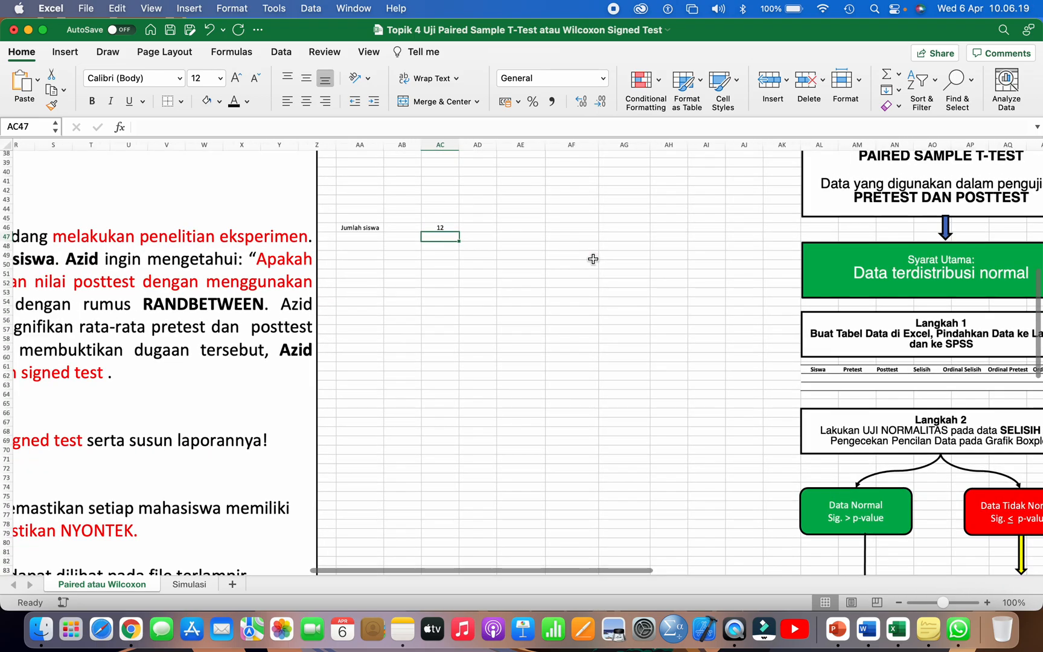
scroll(485, 273, "down", 2)
left_click(434, 249)
type("Ta")
key("BackSpace")
key("BackSpace")
type("Sampe")
key("BackSpace")
key("BackSpace")
key("BackSpace")
key("BackSpace")
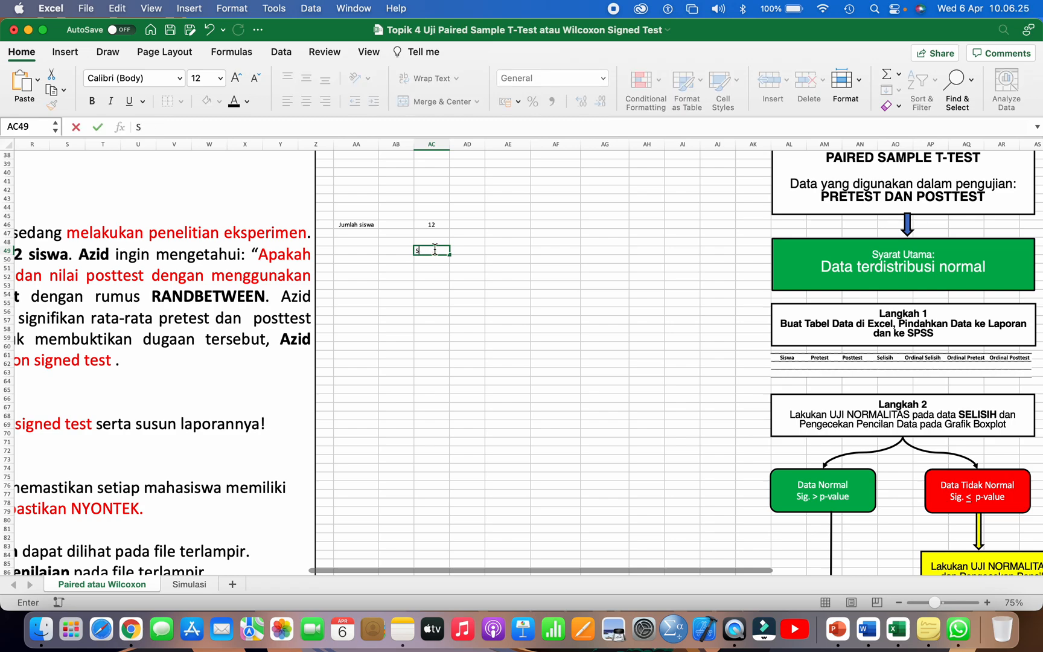
type("iswa")
key("Return")
type("1")
key("Return")
type("2")
left_click_drag(435, 260, 451, 357)
Step: Center the Siswa column contents horizontally in AC49:AC61
left_click_drag(432, 250, 437, 354)
left_click(308, 101)
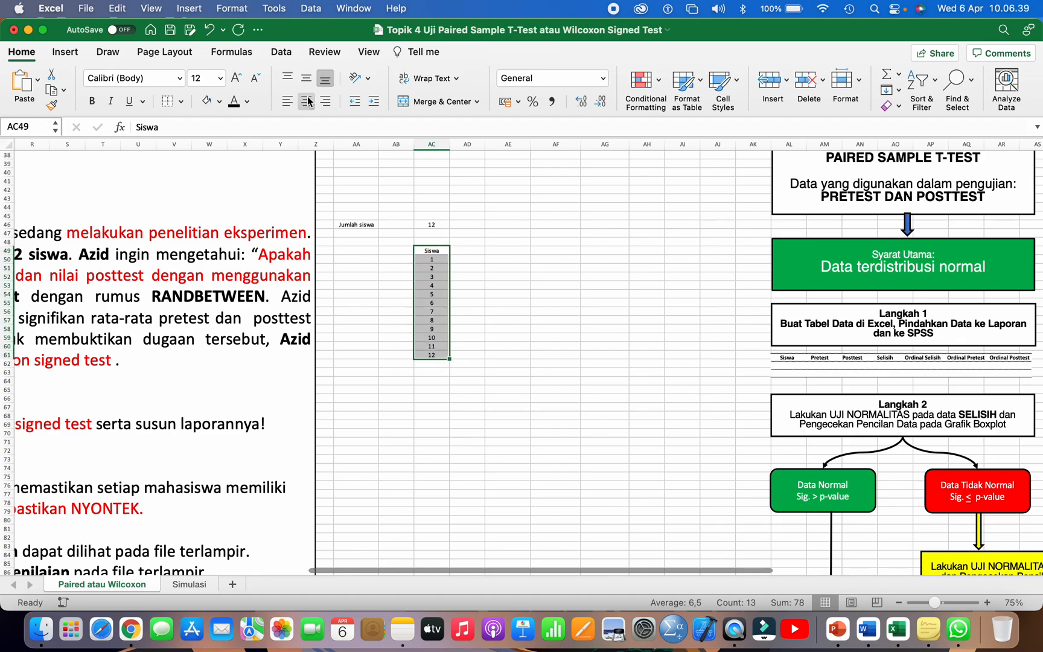
left_click(461, 239)
Step: Add the column header "Pretest" in AD49, next to Siswa
scroll(461, 240, "right", 1)
scroll(461, 239, "down", 1)
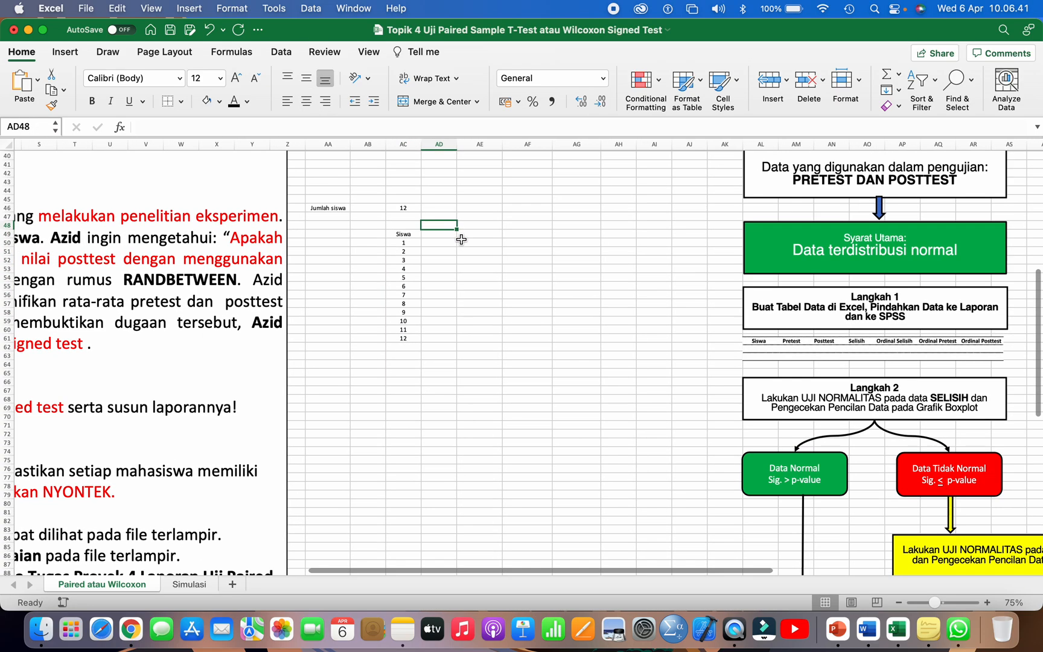
left_click(440, 233)
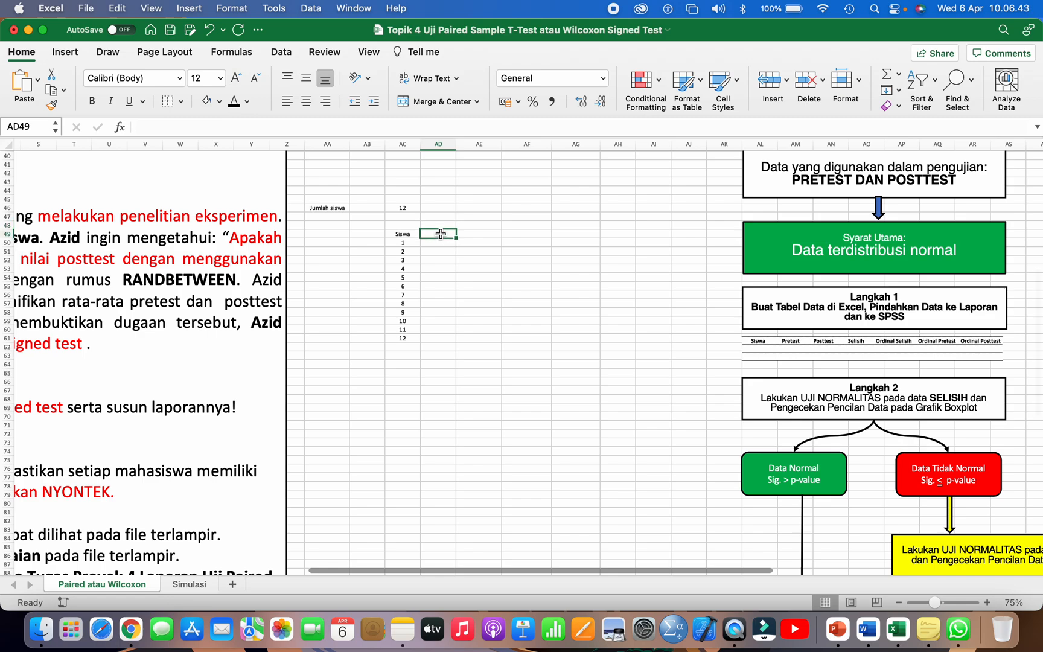
type("Prete")
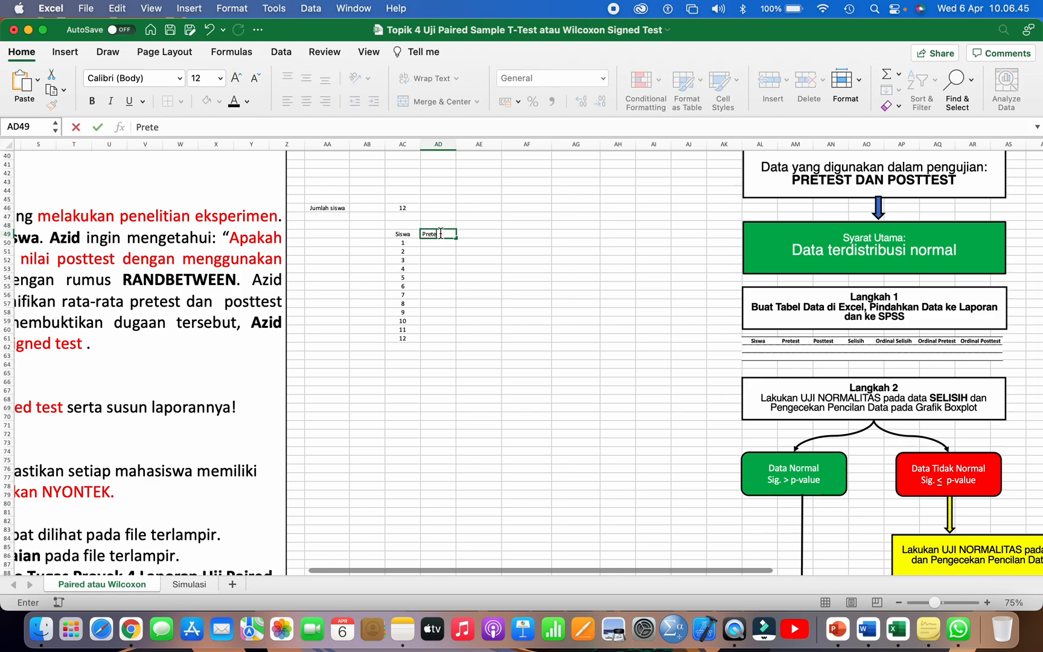
type("st")
scroll(490, 252, "up", 2)
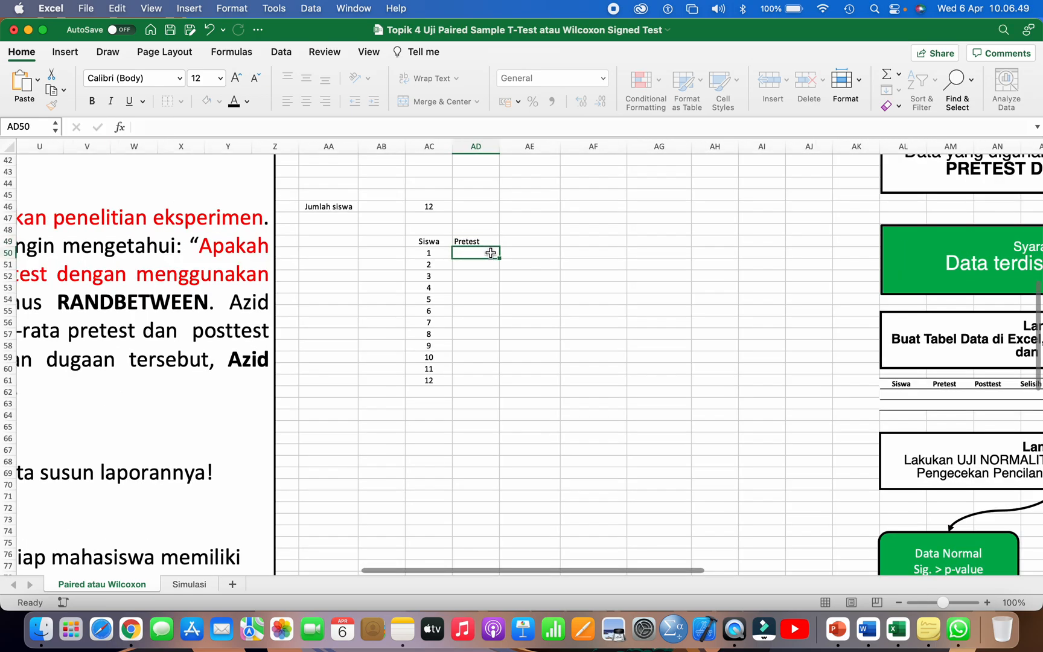
key("Return")
scroll(490, 252, "up", 3)
scroll(489, 254, "up", 5)
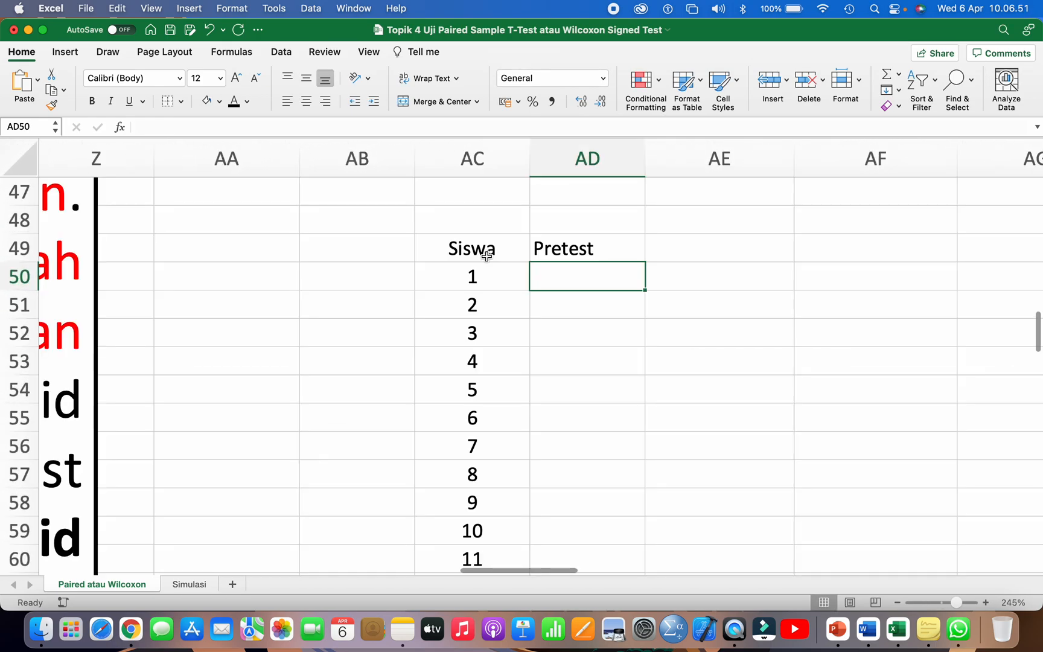
Step: Add the column headers "Posttest" in AE49 and "Selisih" in AF49
left_click(558, 255)
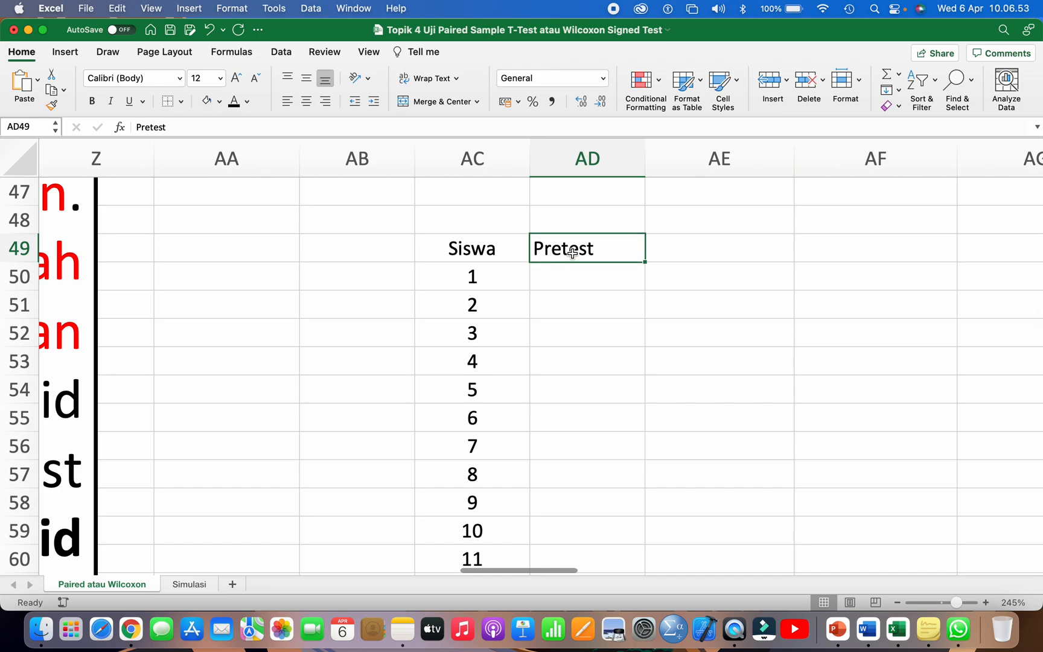
scroll(599, 251, "right", 3)
left_click(554, 261)
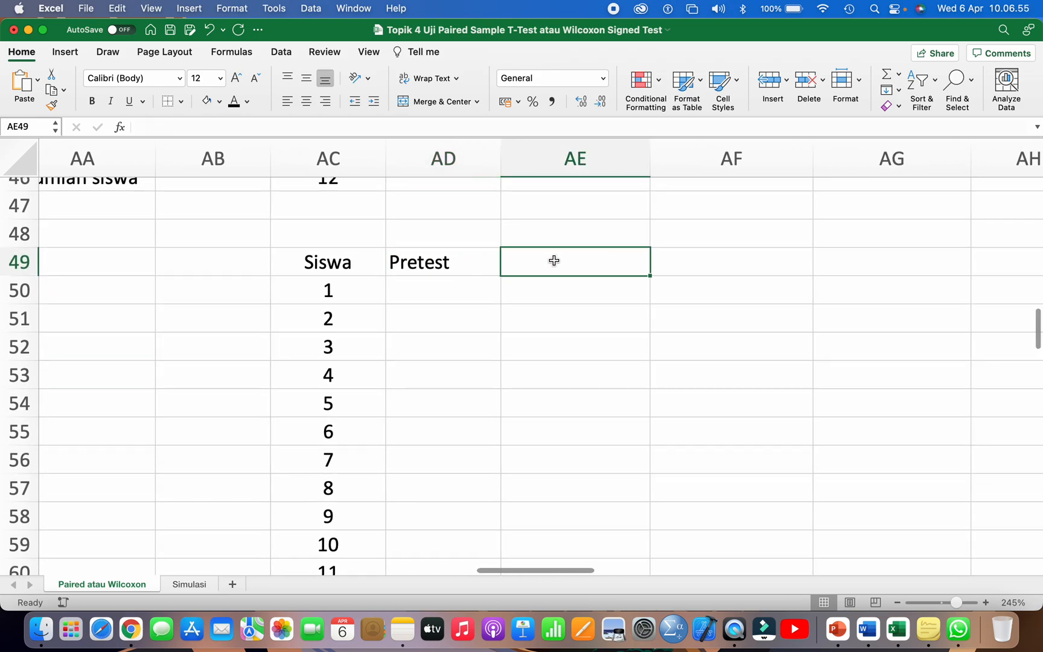
type("Posttest")
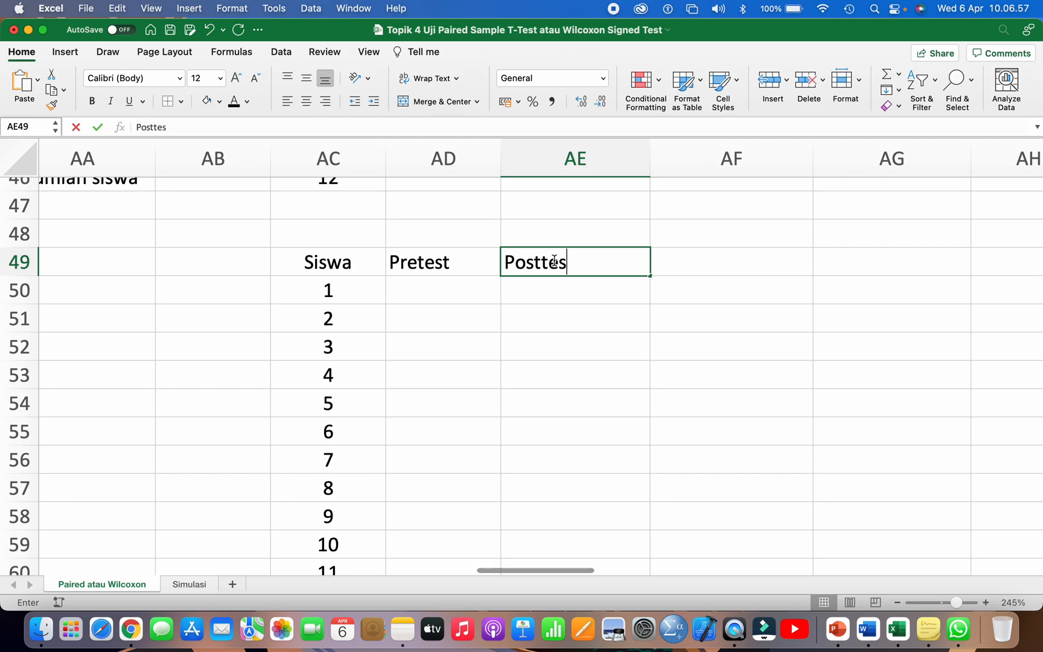
left_click(675, 262)
type("Selisih")
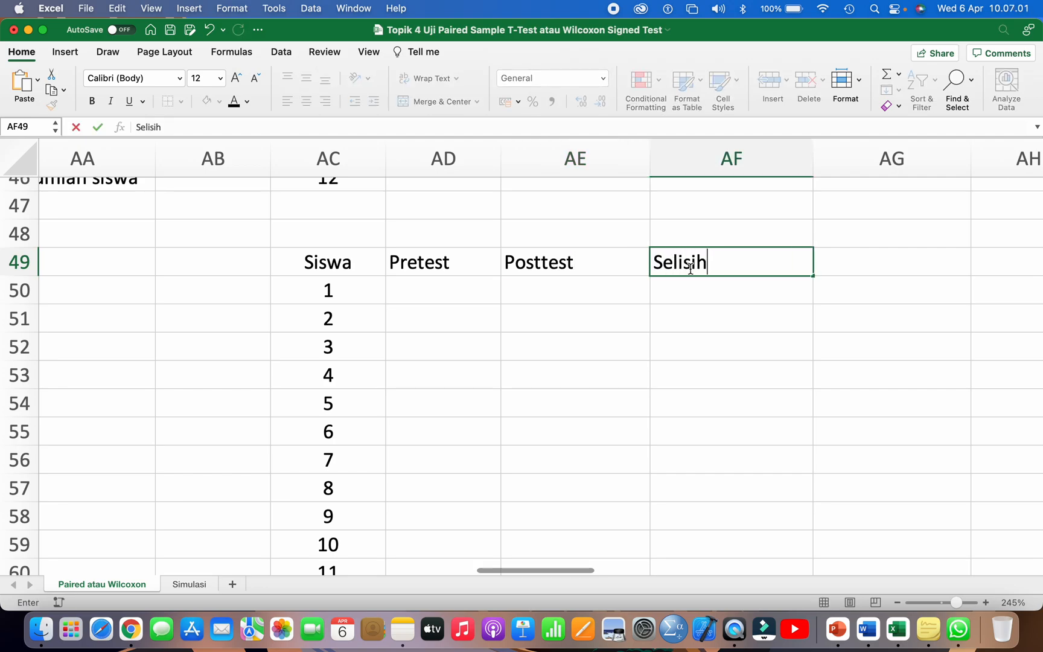
Step: Add the column header "Ordinal Selisih" in AG49, next to Selisih
left_click(717, 312)
scroll(717, 313, "right", 3)
left_click(687, 268)
type("Ordi")
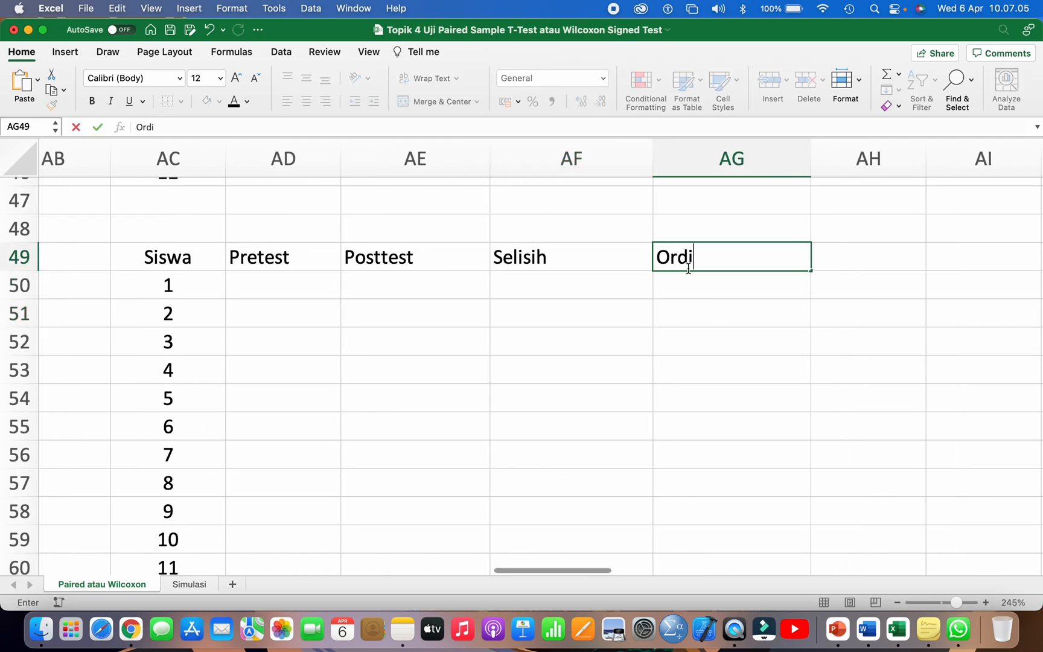
type("nal Selisih")
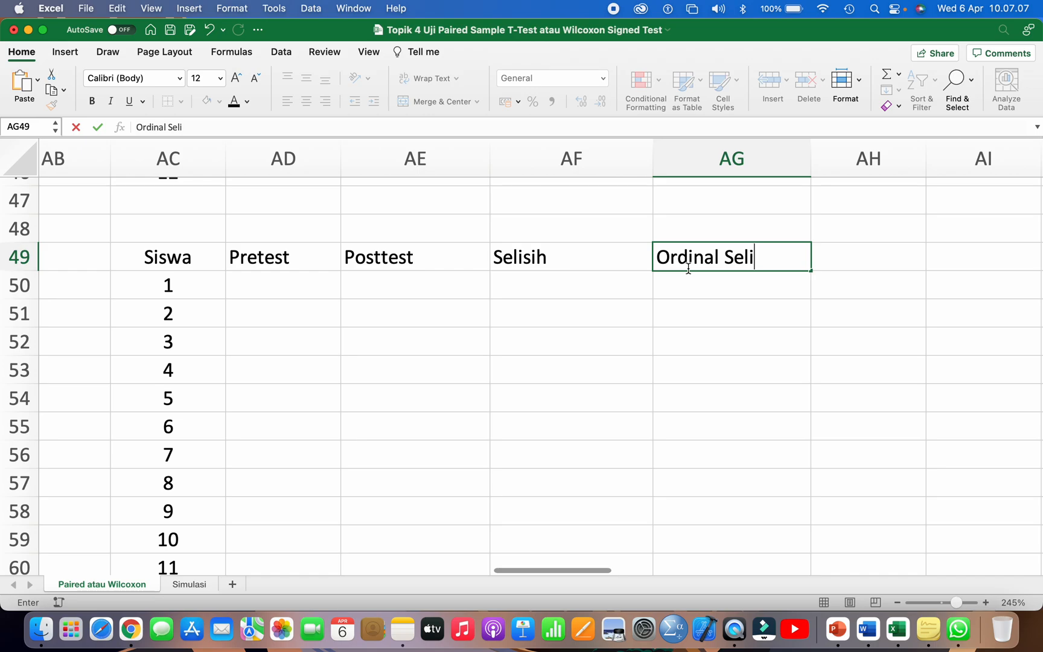
left_click(699, 337)
Step: Add the column headers "Ordinal Pretest" in AH49 and "Ordinal Posttest" in AI49
scroll(699, 337, "right", 3)
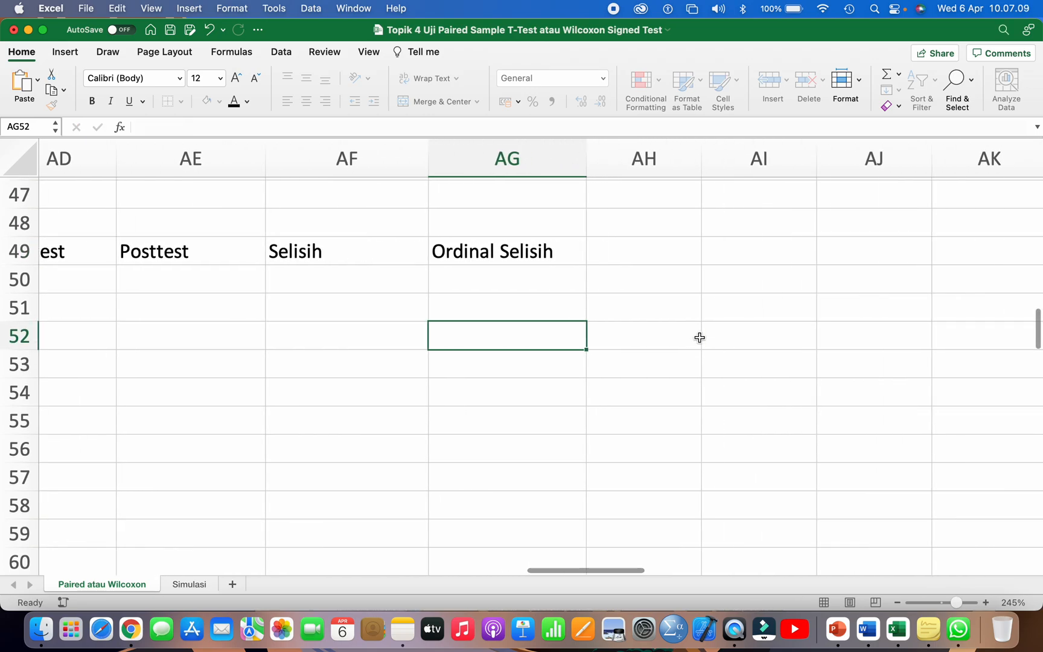
left_click(657, 251)
type("Ordinal Pretest")
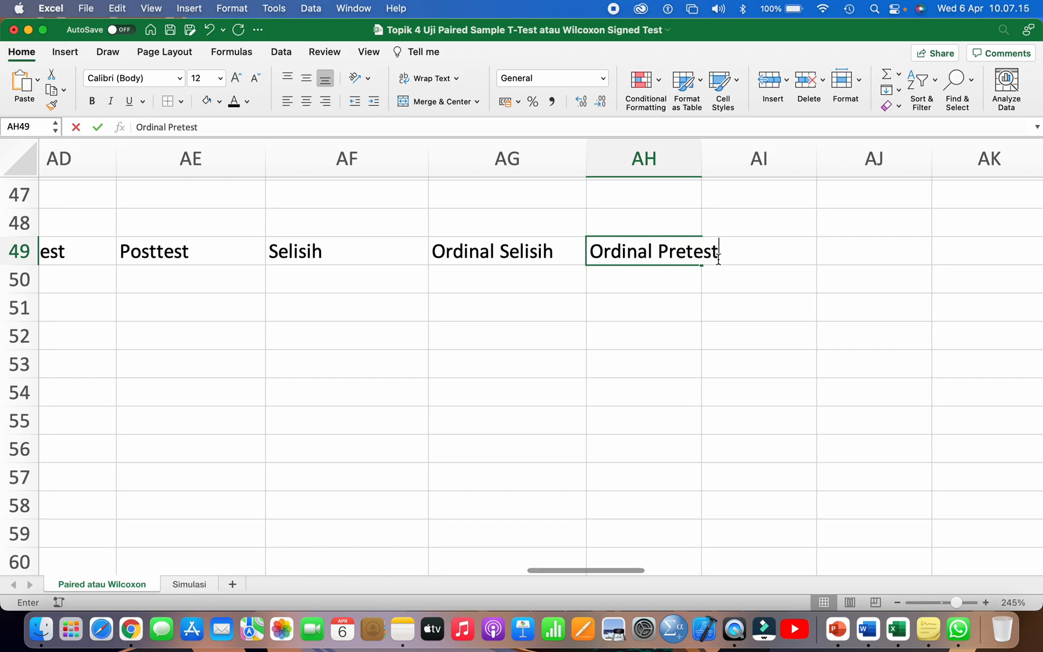
left_click(763, 315)
left_click(757, 248)
type("Ordinal Posttest")
key("Return")
Step: Widen columns AH and AI so the Ordinal Pretest and Ordinal Posttest headers fit completely
left_click_drag(817, 160, 859, 162)
left_click_drag(702, 163, 718, 164)
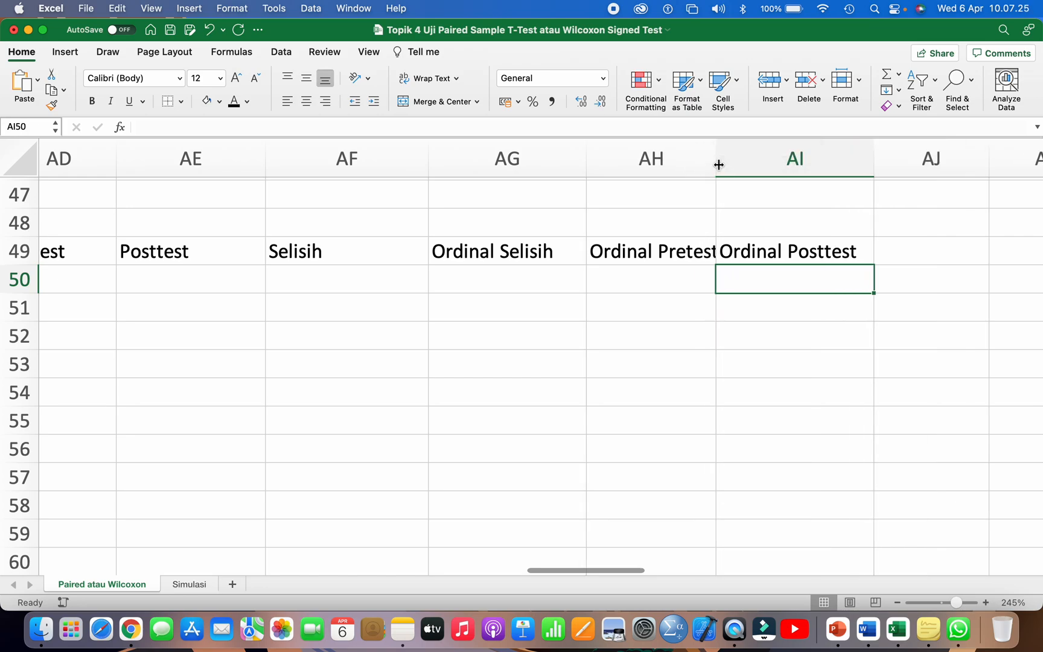
scroll(716, 166, "down", 4)
scroll(716, 166, "right", 6)
scroll(714, 168, "right", 6)
scroll(665, 248, "up", 1)
scroll(665, 248, "up", 9)
scroll(666, 248, "left", 6)
scroll(665, 248, "down", 3)
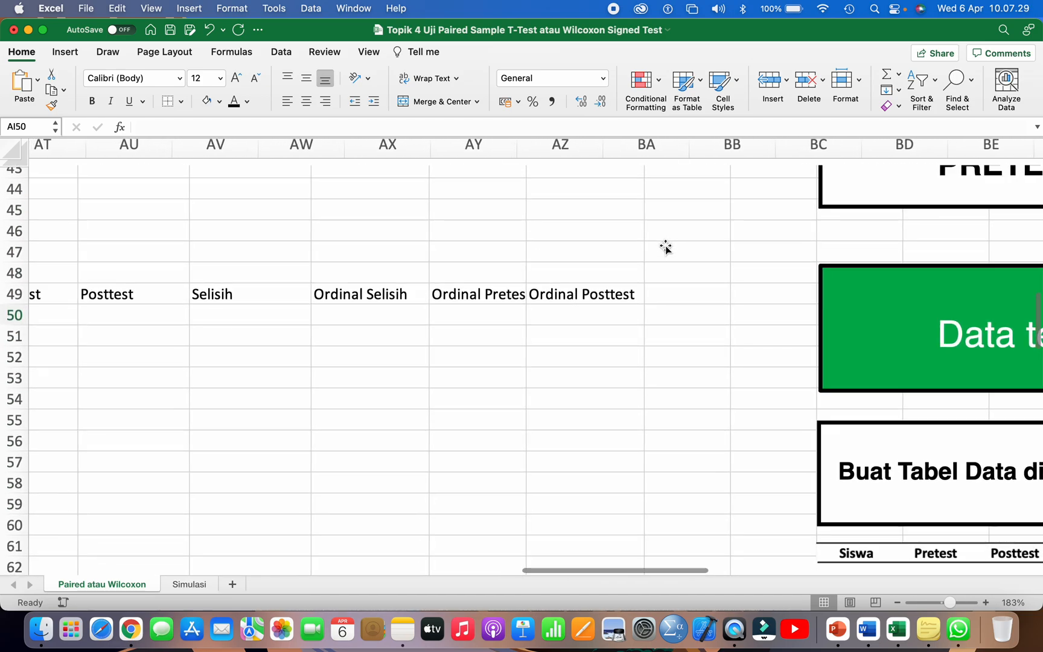
scroll(666, 248, "left", 10)
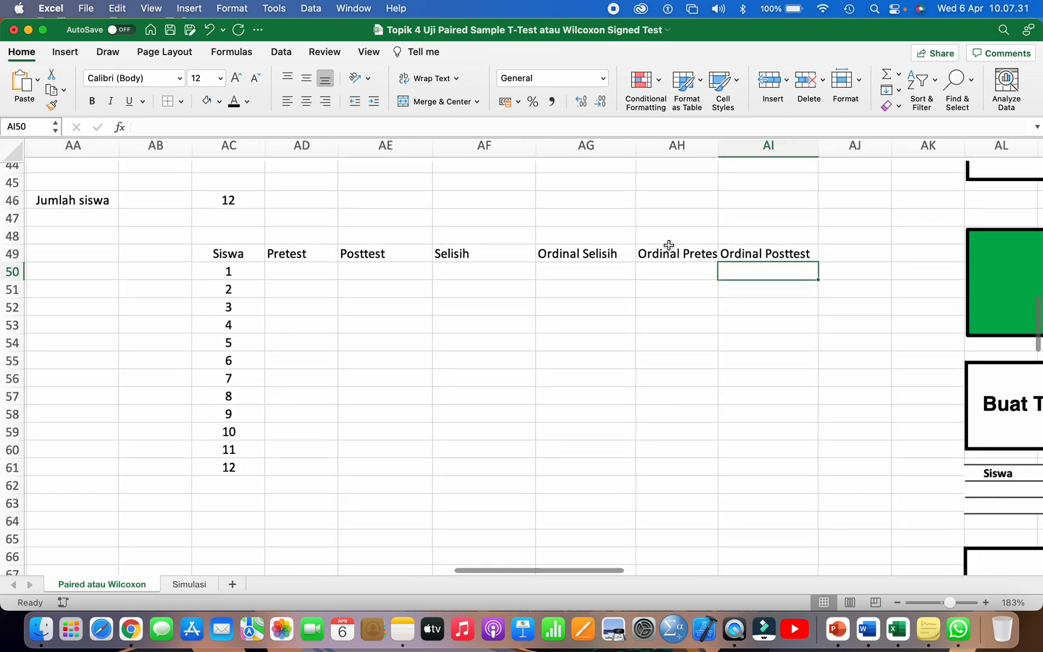
scroll(735, 180, "down", 3)
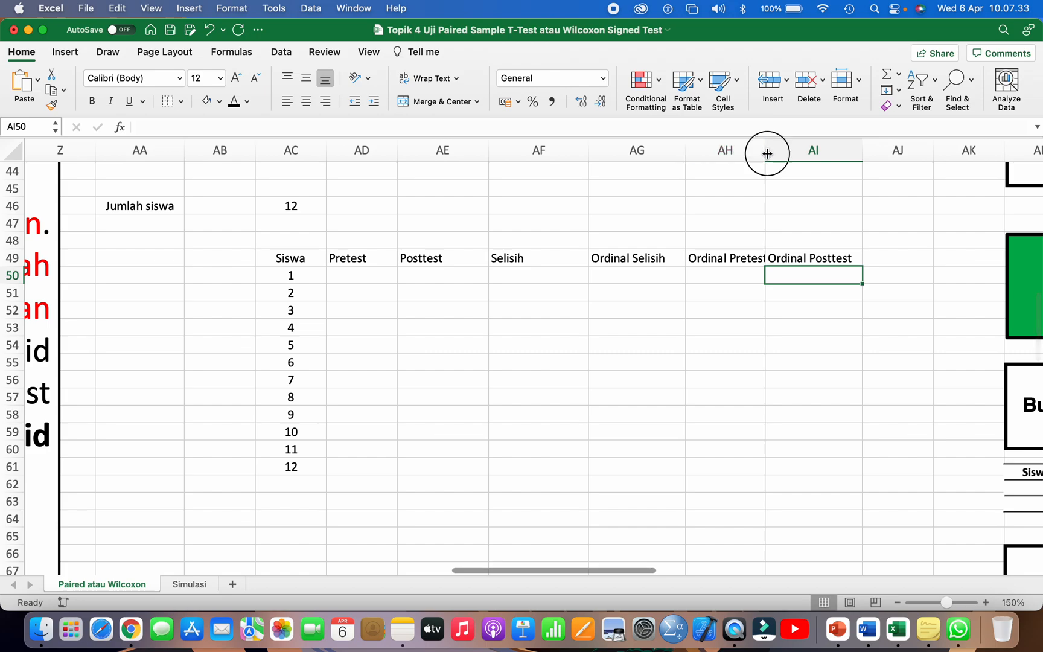
left_click_drag(766, 153, 796, 153)
left_click_drag(863, 150, 899, 148)
left_click(559, 359)
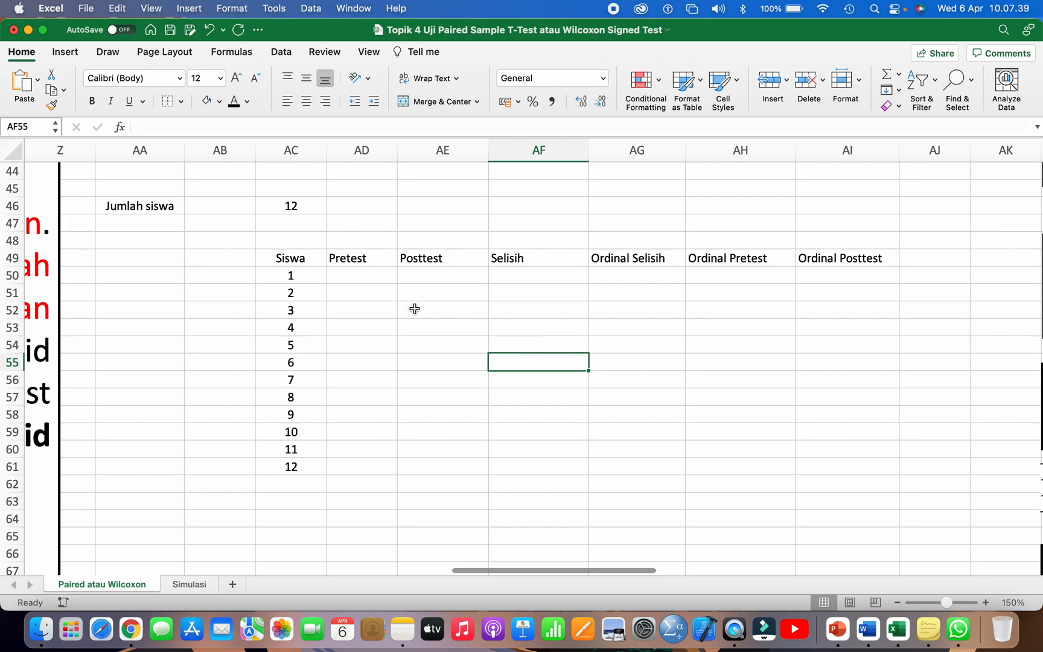
Step: Enter =RANDBETWEEN(70;80) in AD50 and fill it down through AD61 to generate the Pretest scores
left_click(370, 277)
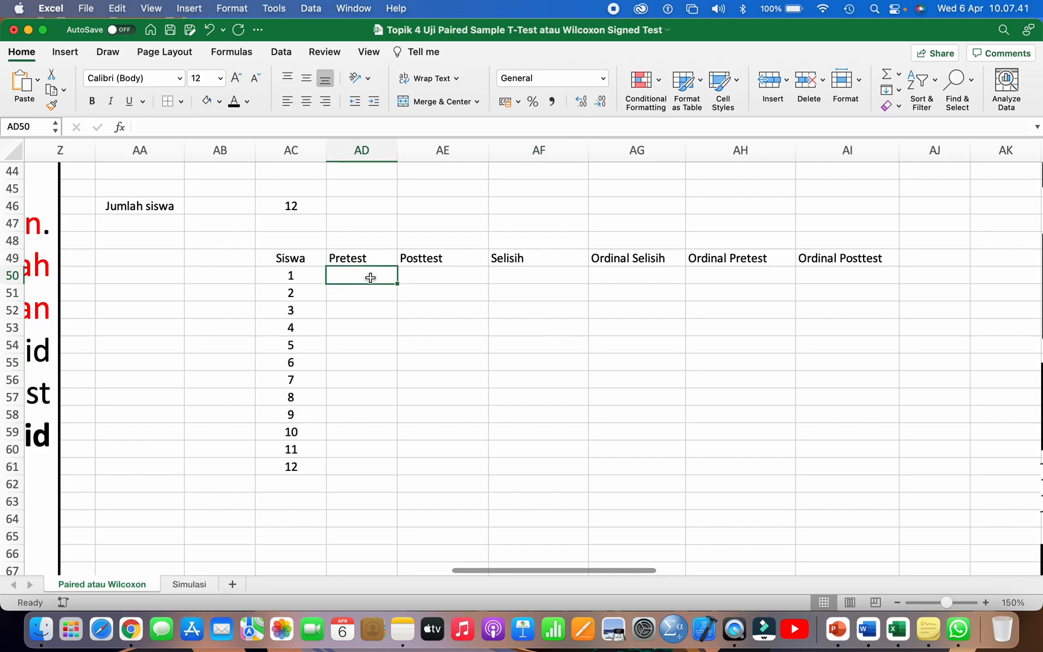
type("=ran")
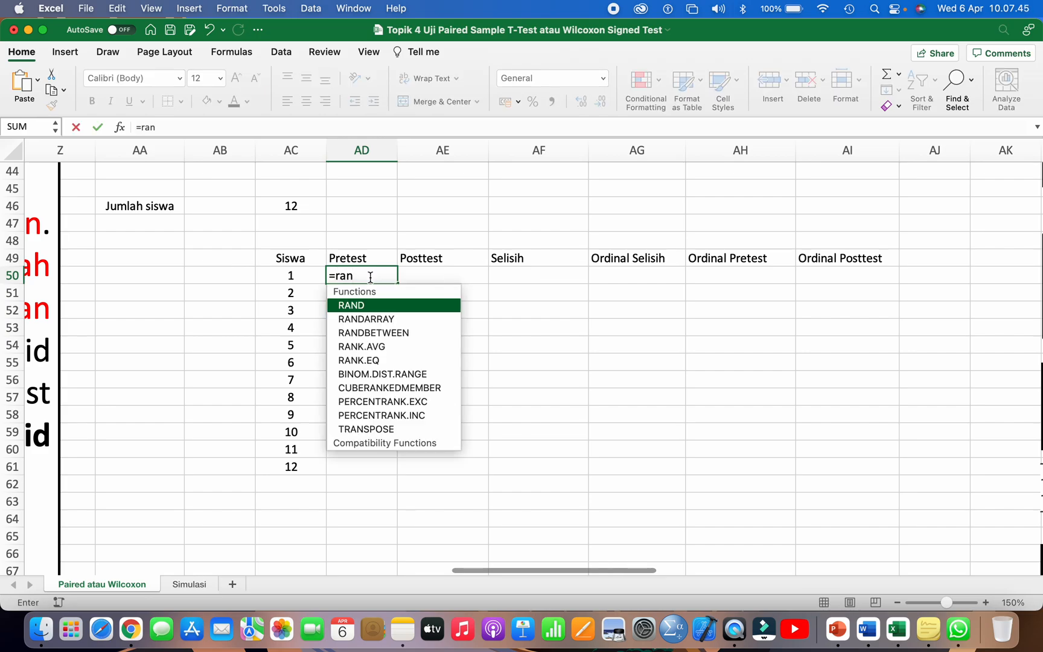
key("BackSpace")
key("BackSpace")
key("BackSpace")
type("RAND")
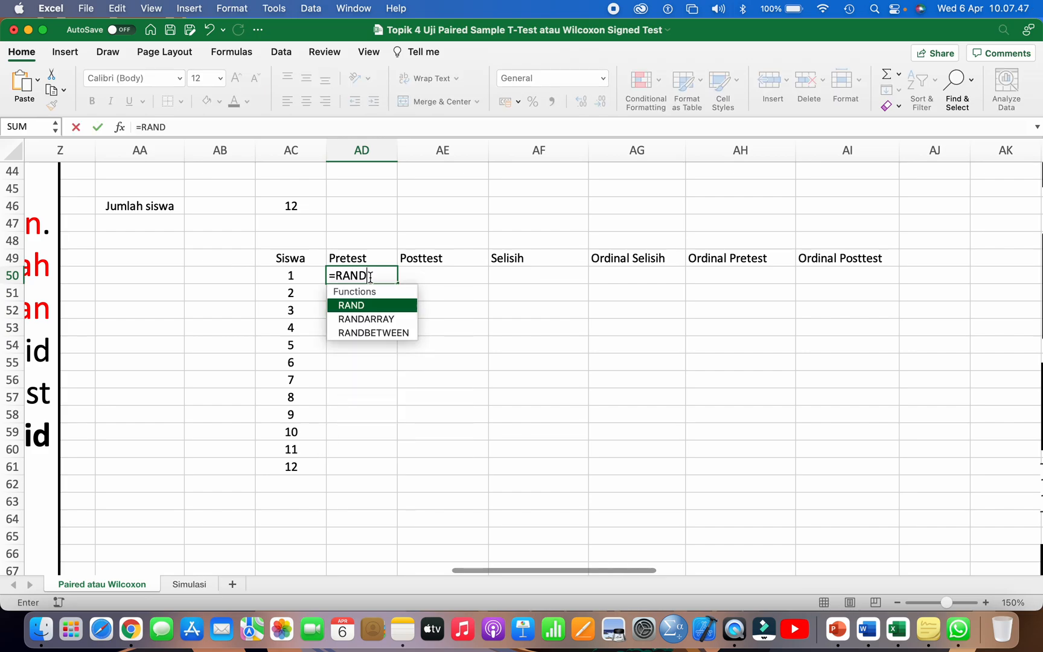
double_click(362, 334)
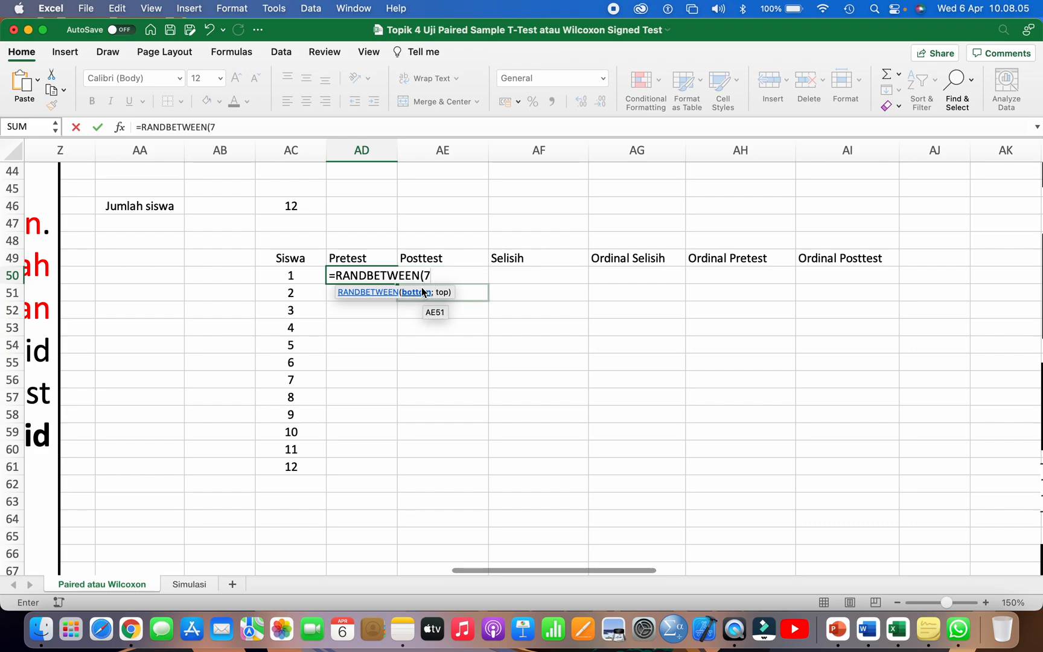
type("0;80)")
key("Return")
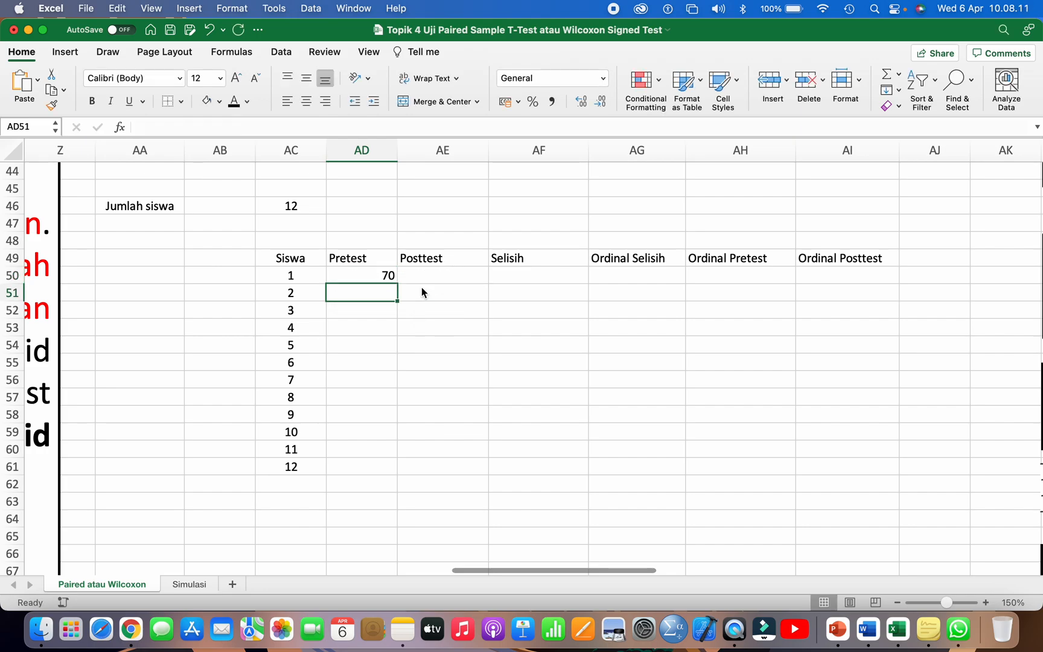
left_click(387, 276)
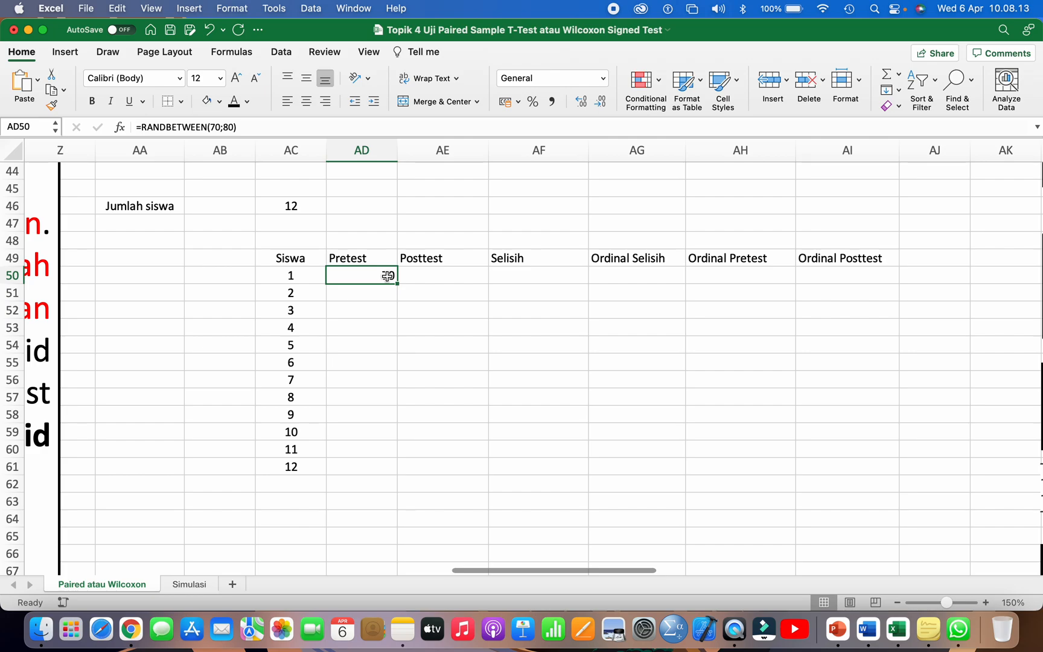
left_click_drag(396, 283, 384, 470)
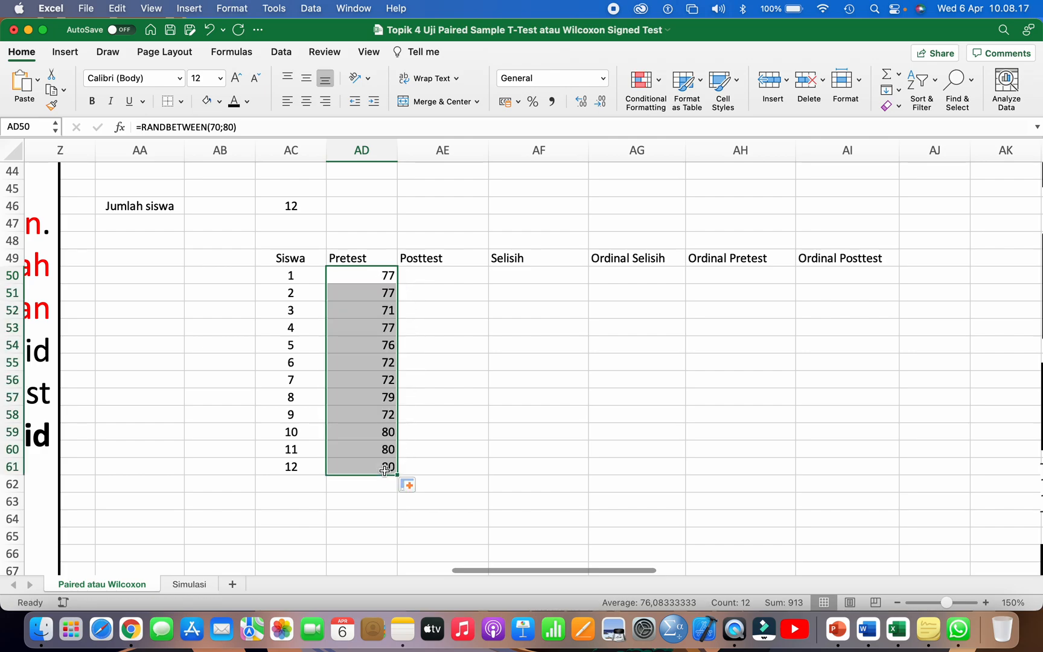
Step: Enter =RANDBETWEEN(80;100) in AE50 and fill it down through AE61 to generate the Posttest scores
left_click(425, 280)
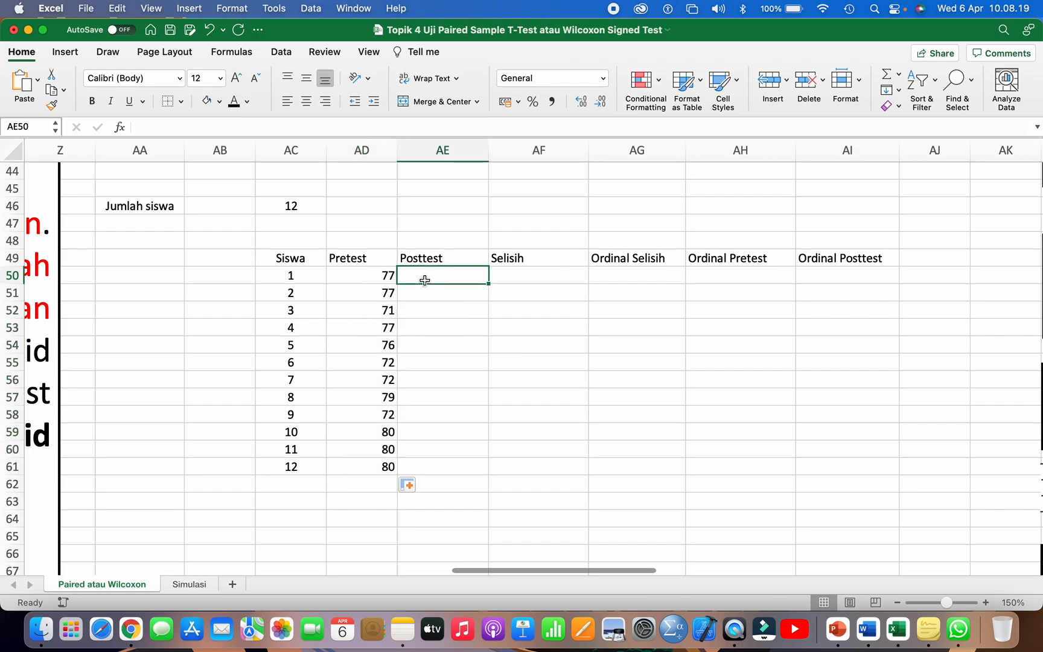
type("=RAND")
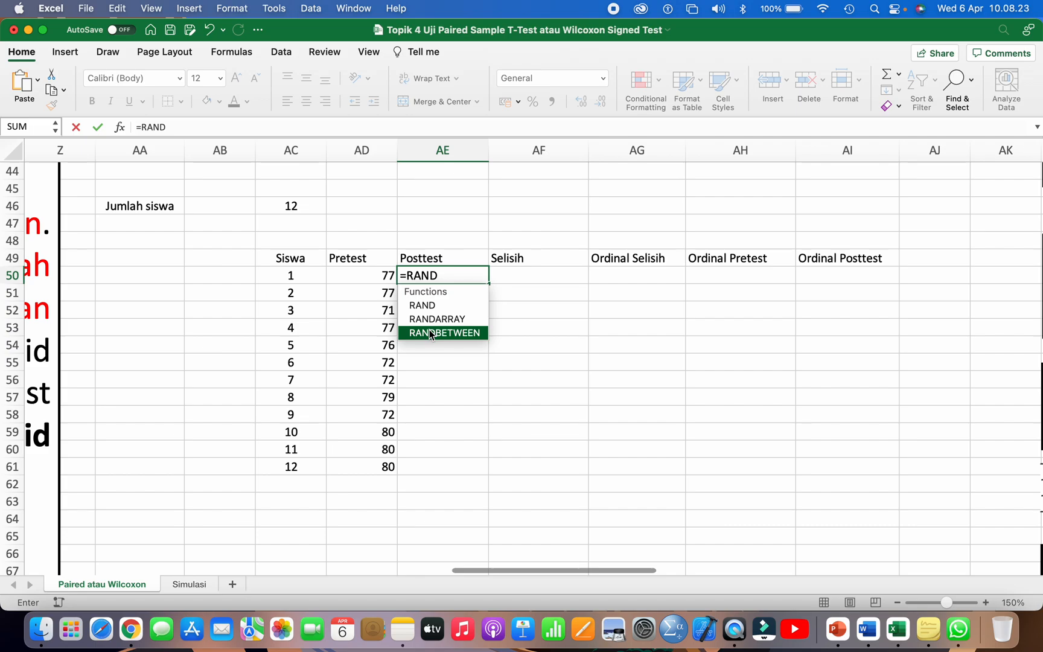
double_click(432, 333)
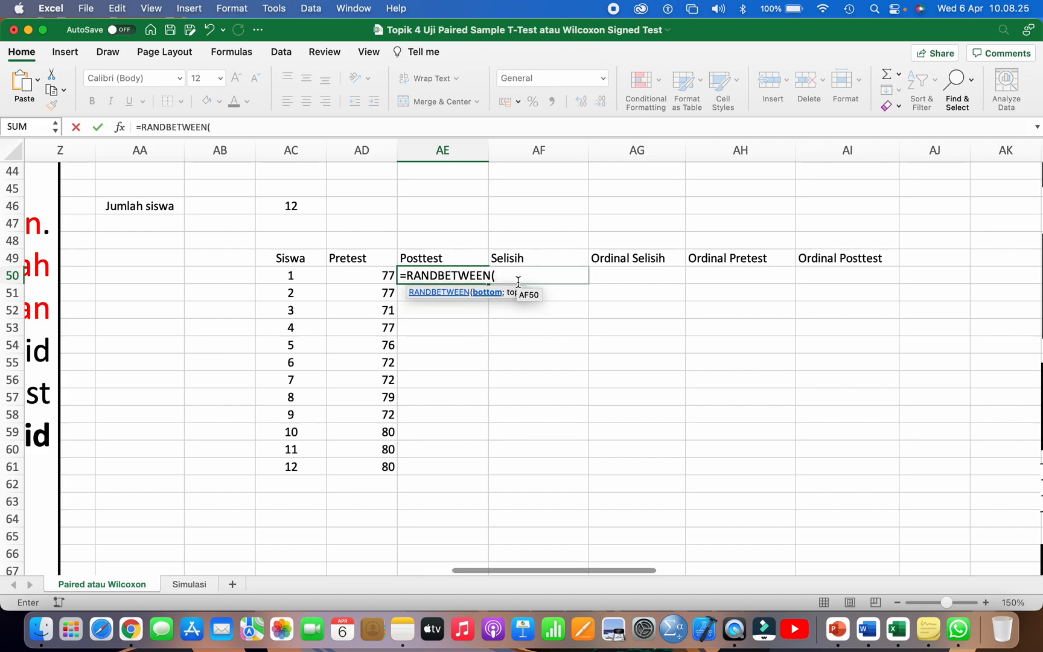
type("80;100)")
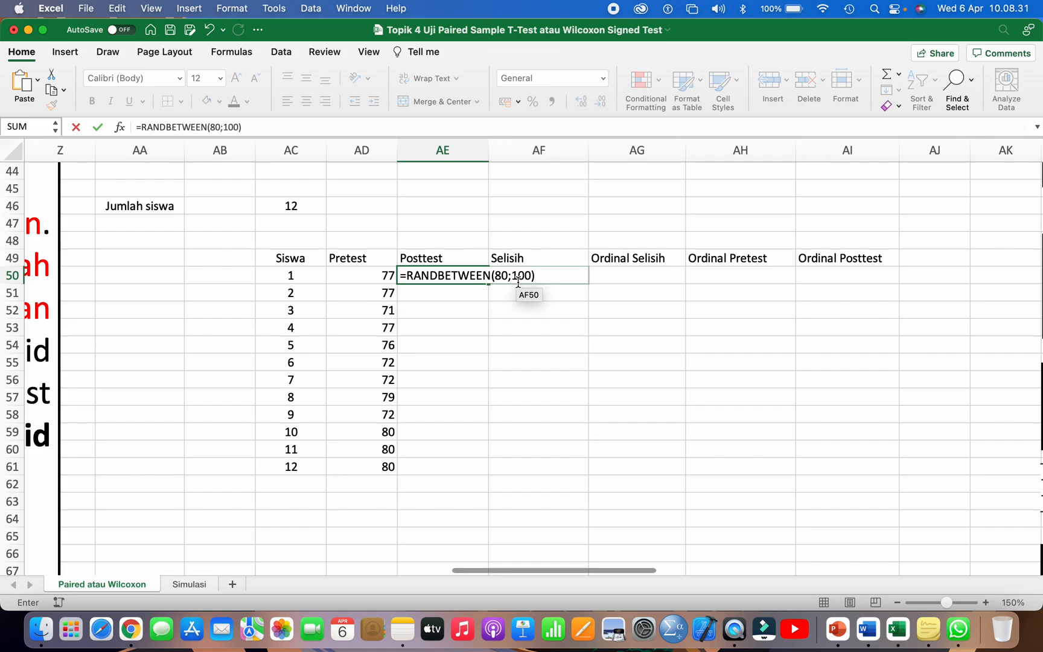
left_click(511, 276)
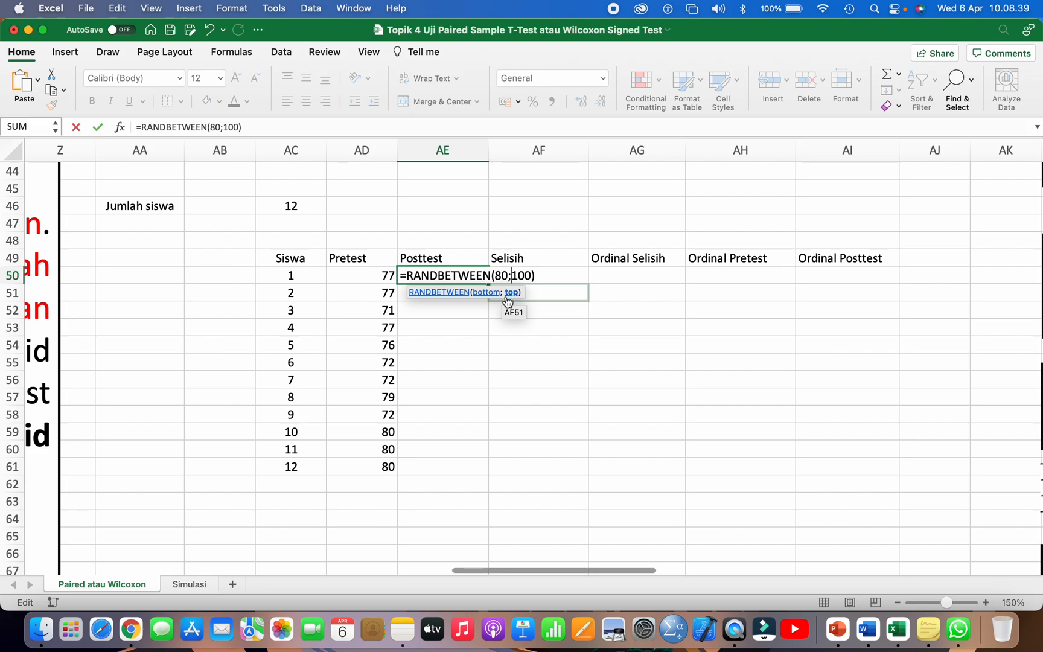
key("Return")
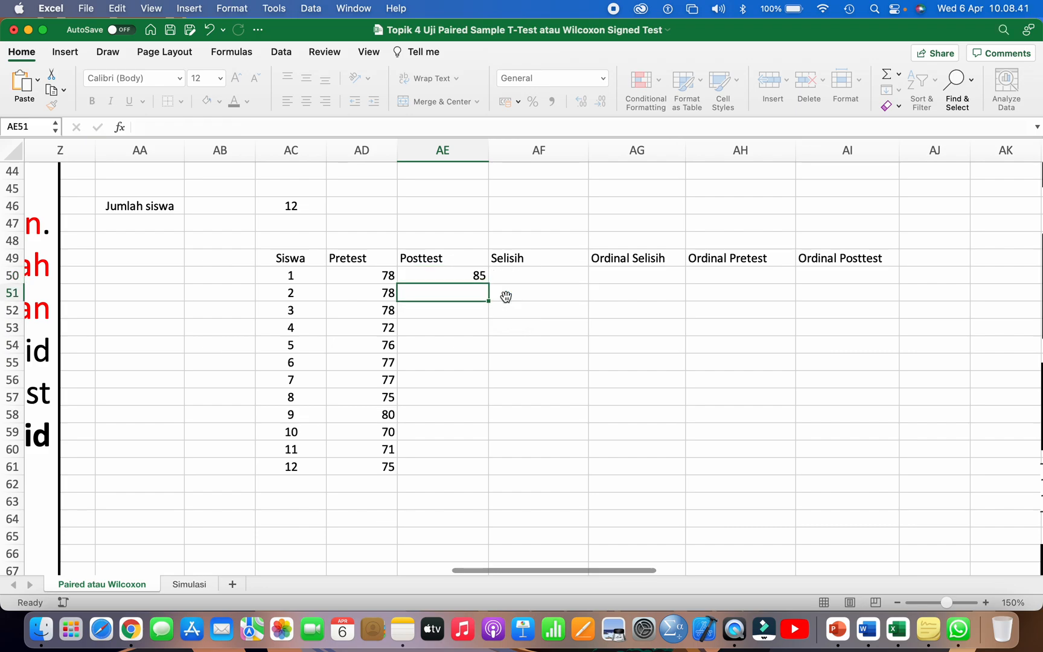
left_click(477, 275)
left_click_drag(489, 285, 465, 471)
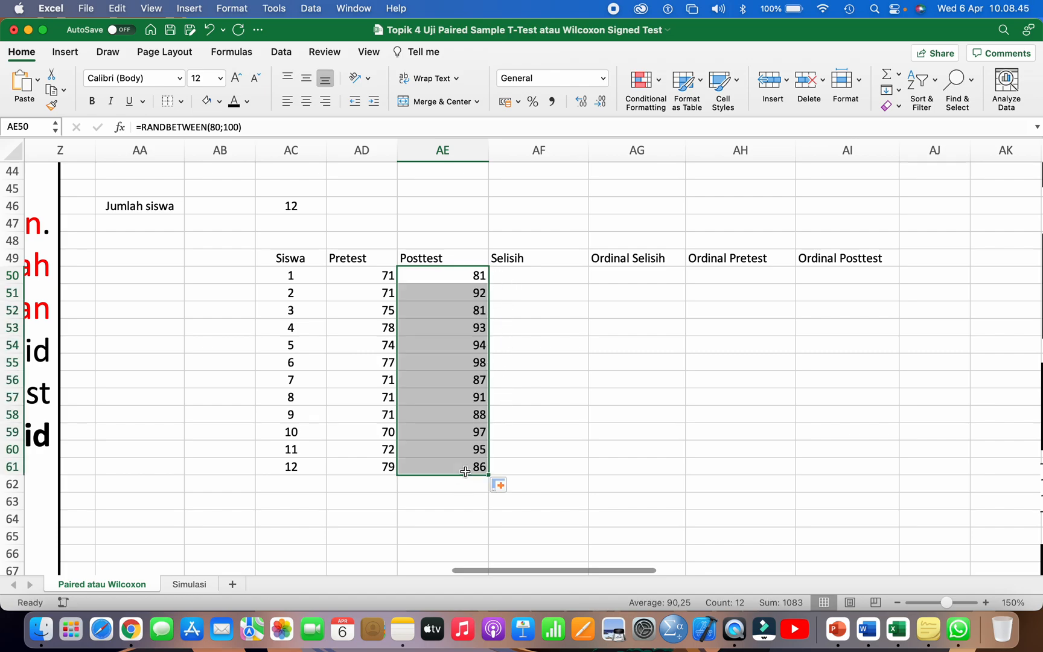
left_click(542, 373)
Step: Recalculate the sheet four times to regenerate the random Pretest and Posttest scores
left_click_drag(374, 276, 454, 467)
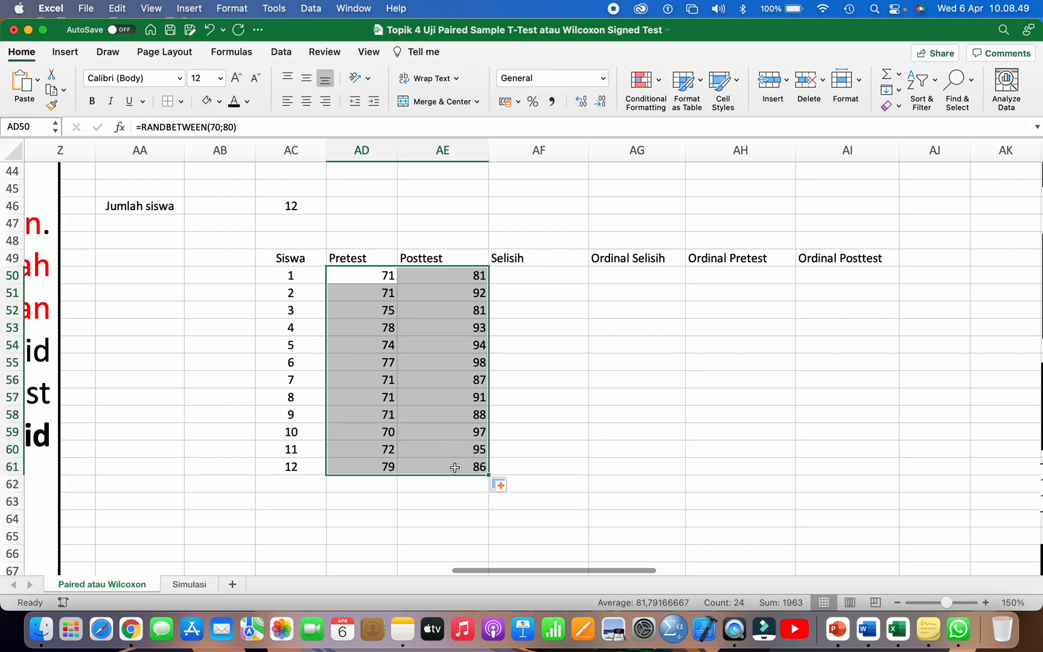
left_click(559, 371)
left_click(372, 275)
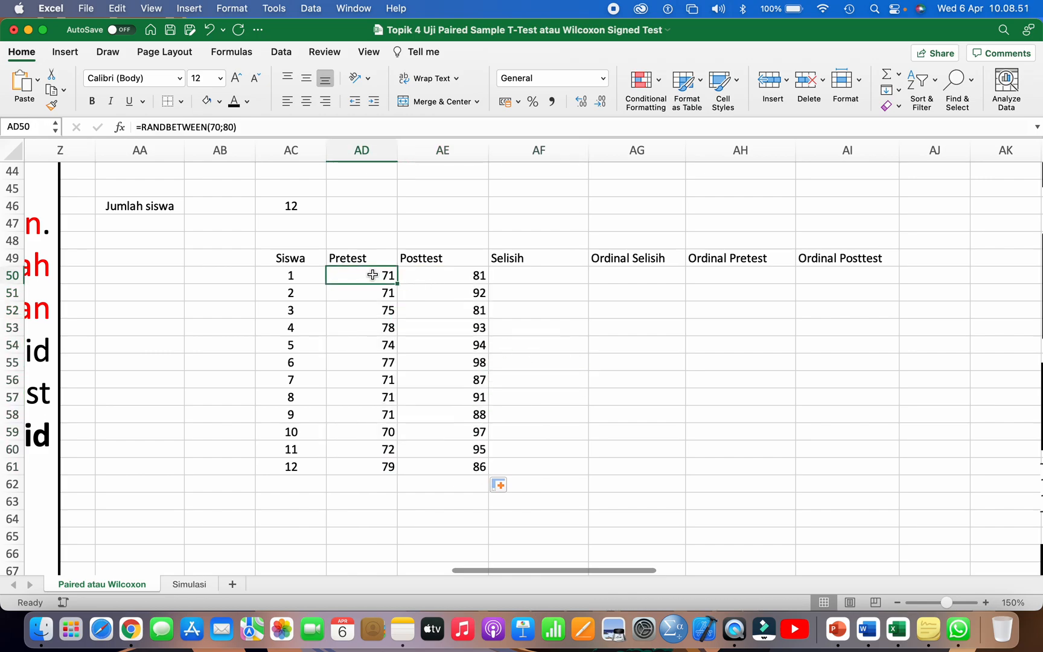
key("F9")
key("F9")
key("F9")
key("F9")
key("F9")
left_click(513, 299)
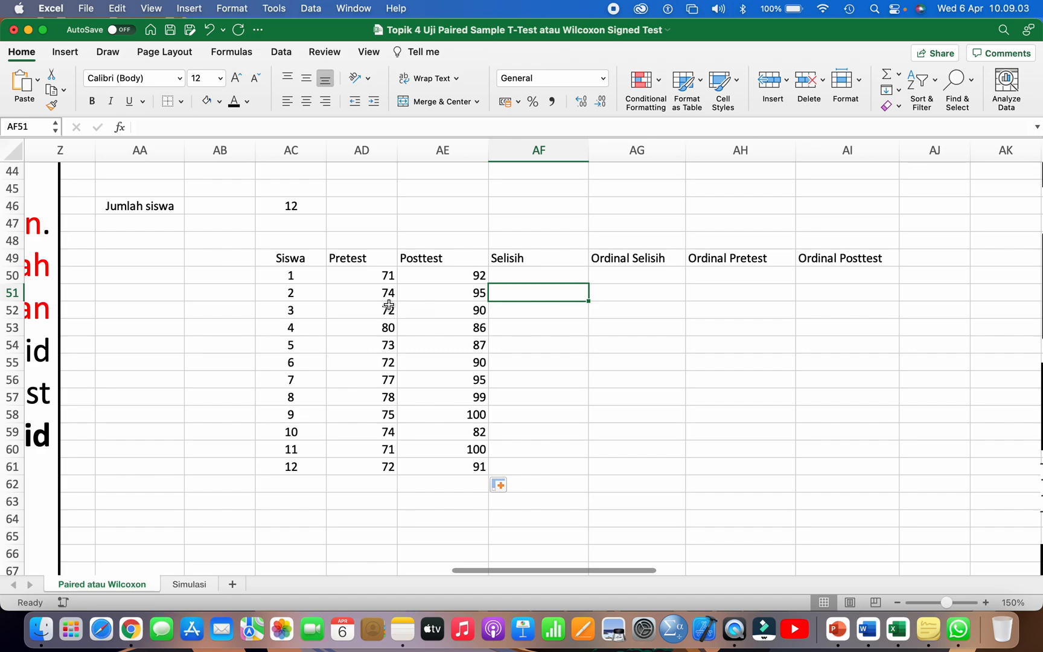
Step: Replace the random formulas in AD50:AE61 with fixed numbers by copying the range and pasting it back as values only
left_click_drag(369, 273, 448, 462)
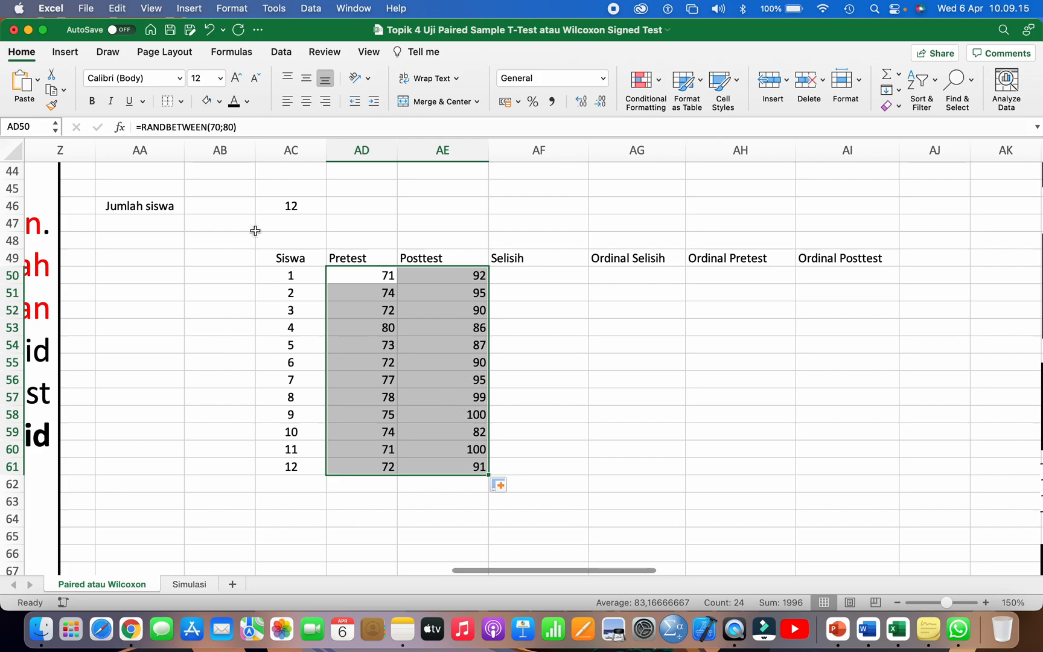
left_click(116, 8)
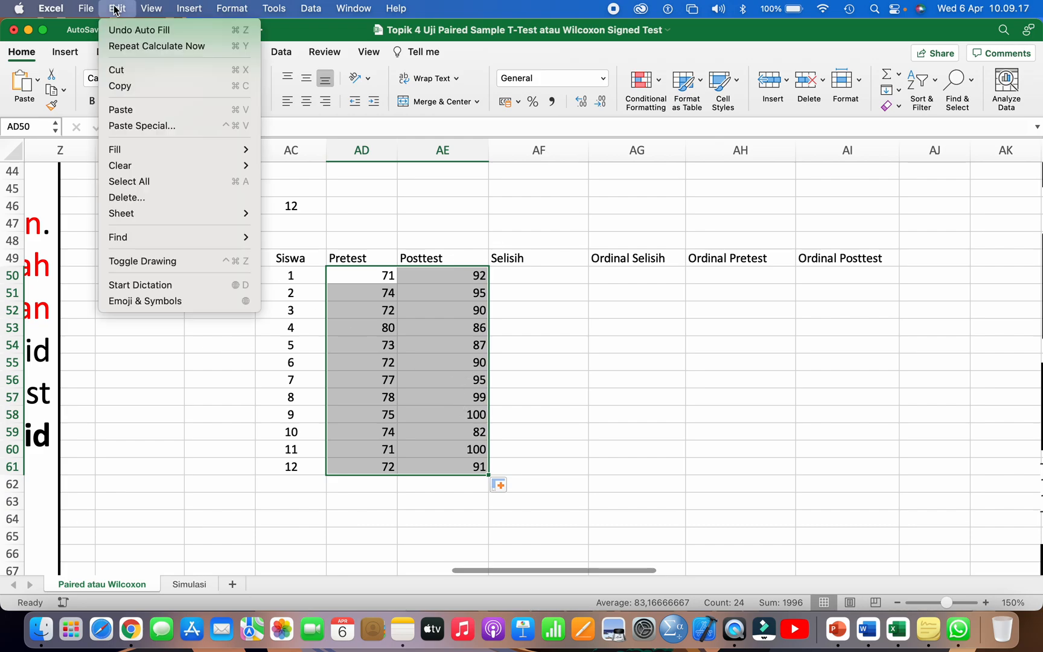
left_click(130, 87)
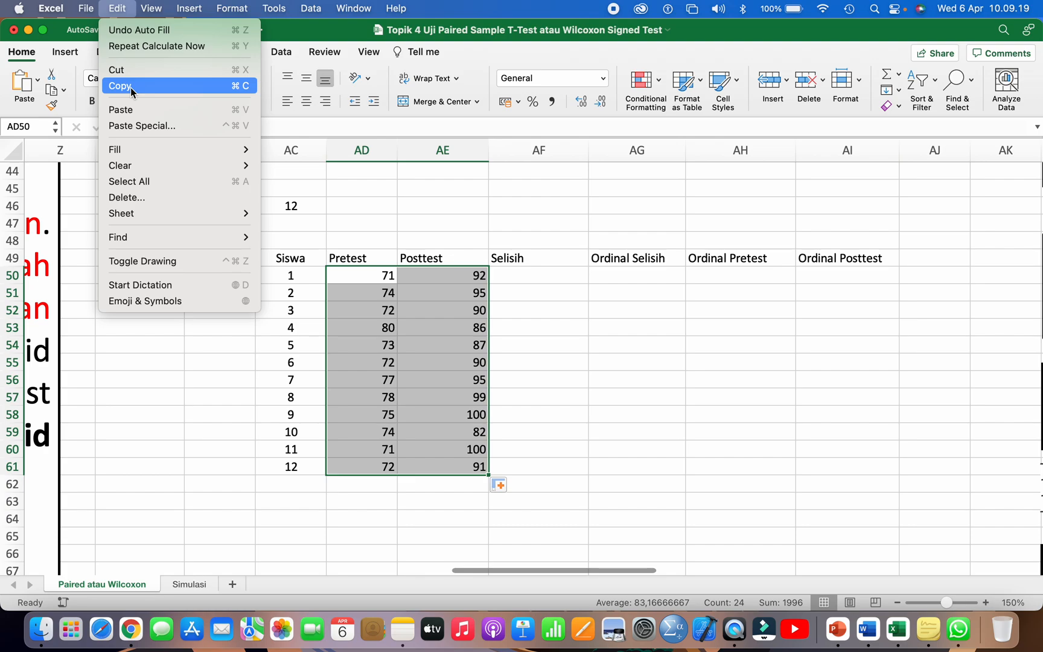
left_click(120, 9)
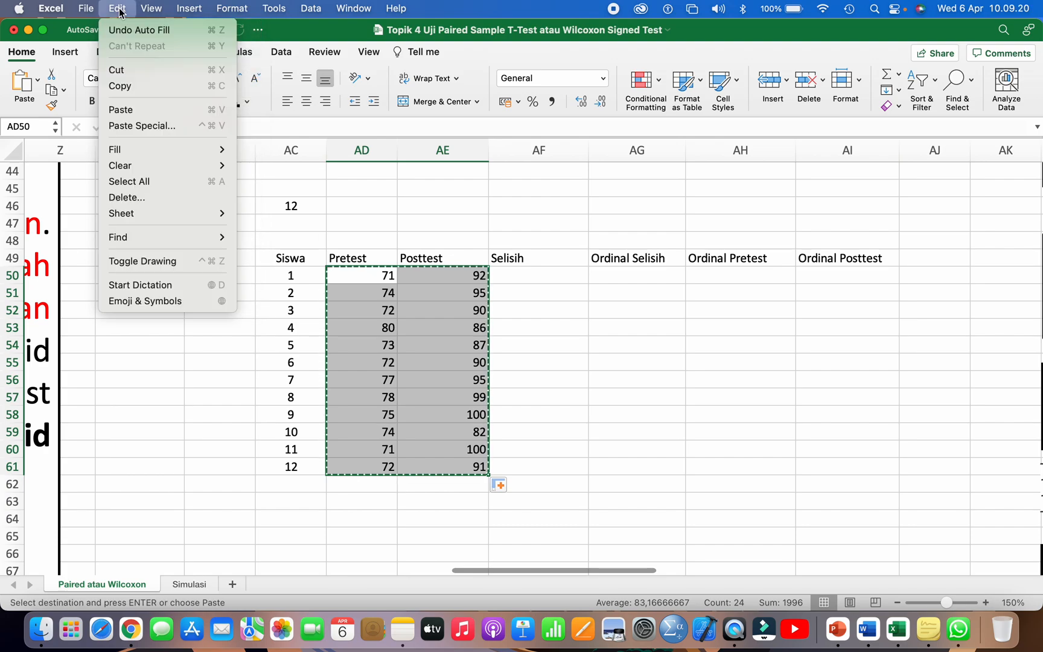
left_click(152, 126)
left_click(423, 180)
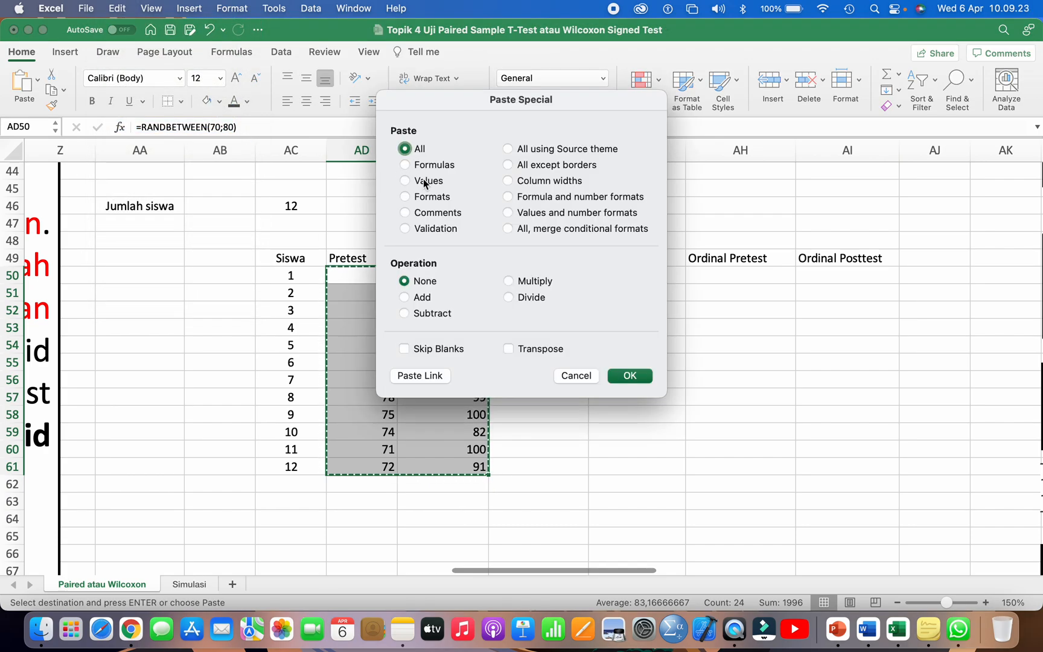
left_click(632, 375)
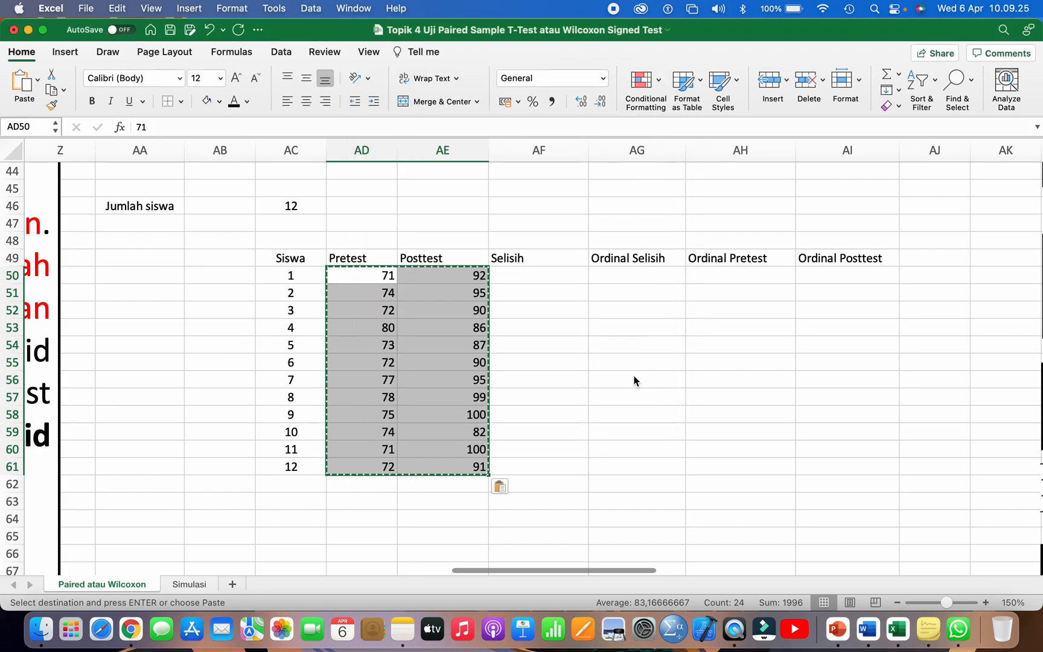
left_click(560, 340)
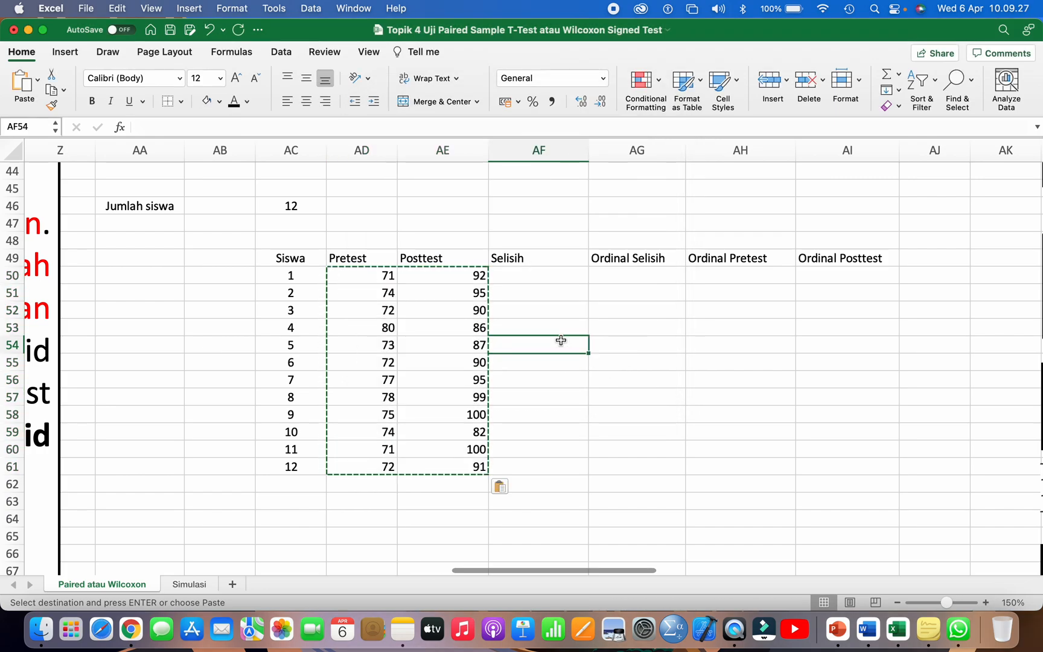
key("Escape")
left_click(361, 276)
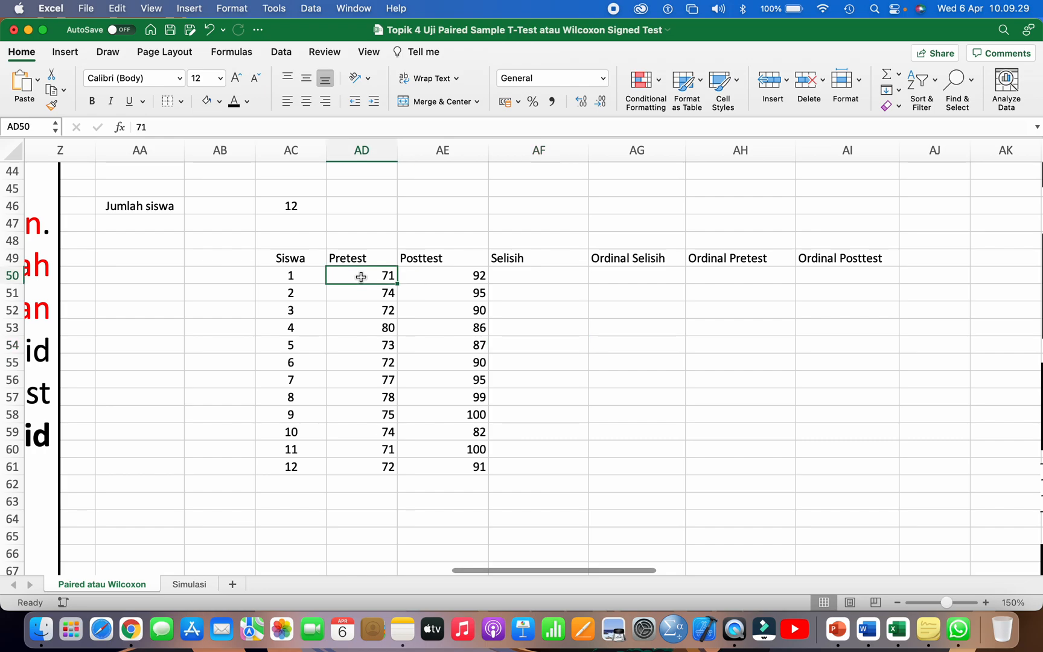
left_click(429, 274)
left_click(445, 331)
scroll(419, 328, "down", 1)
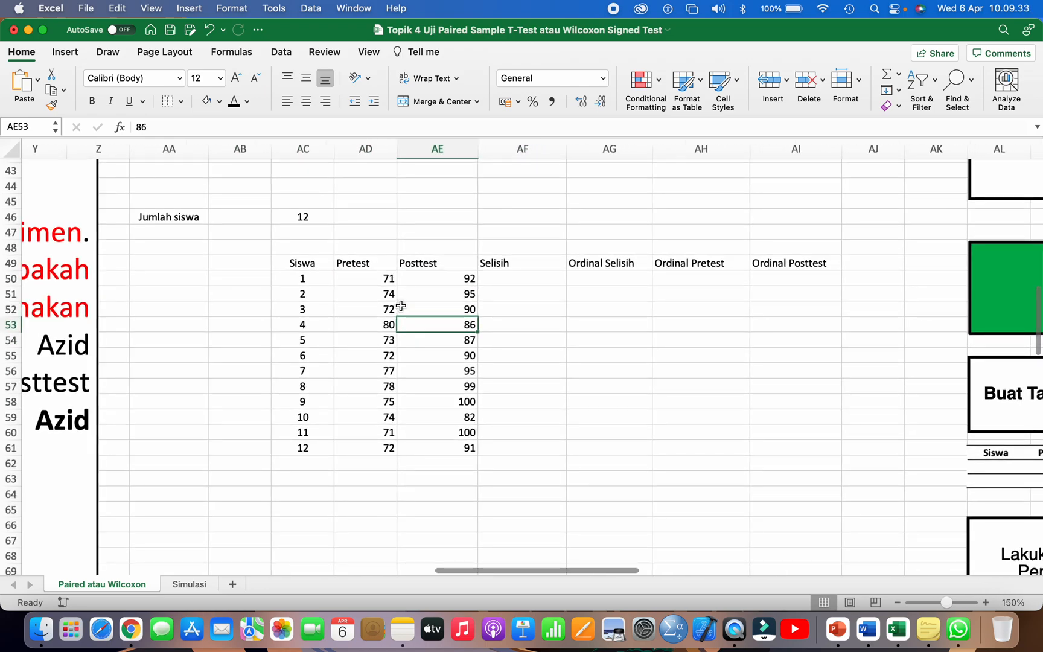
Step: Center the Pretest and Posttest scores in AD50:AE61 horizontally
scroll(400, 307, "down", 1)
left_click_drag(379, 285, 475, 451)
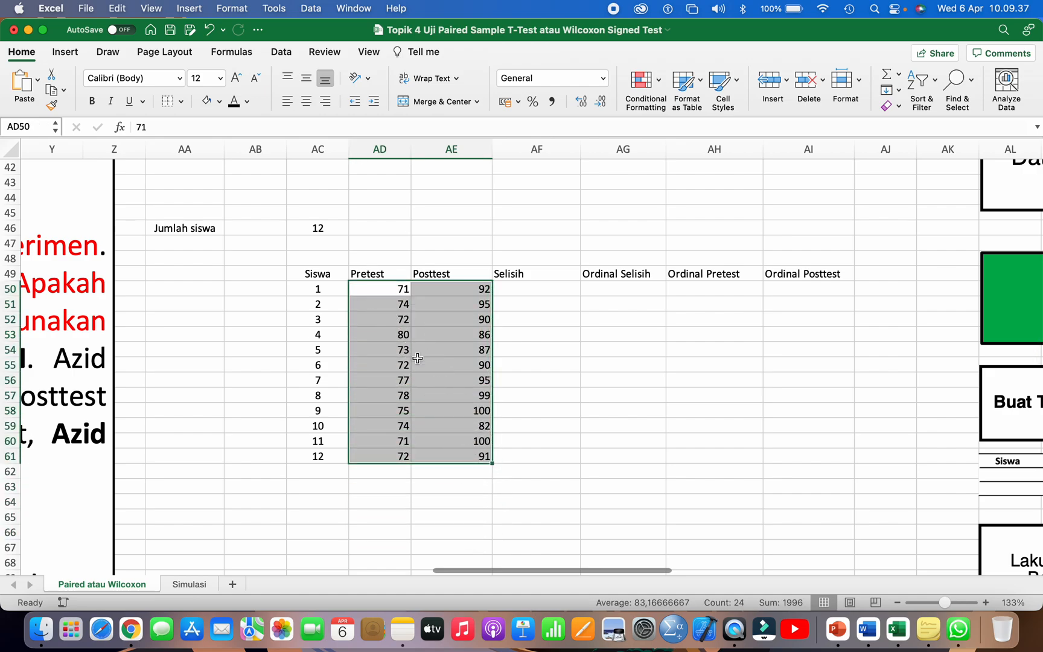
left_click(306, 101)
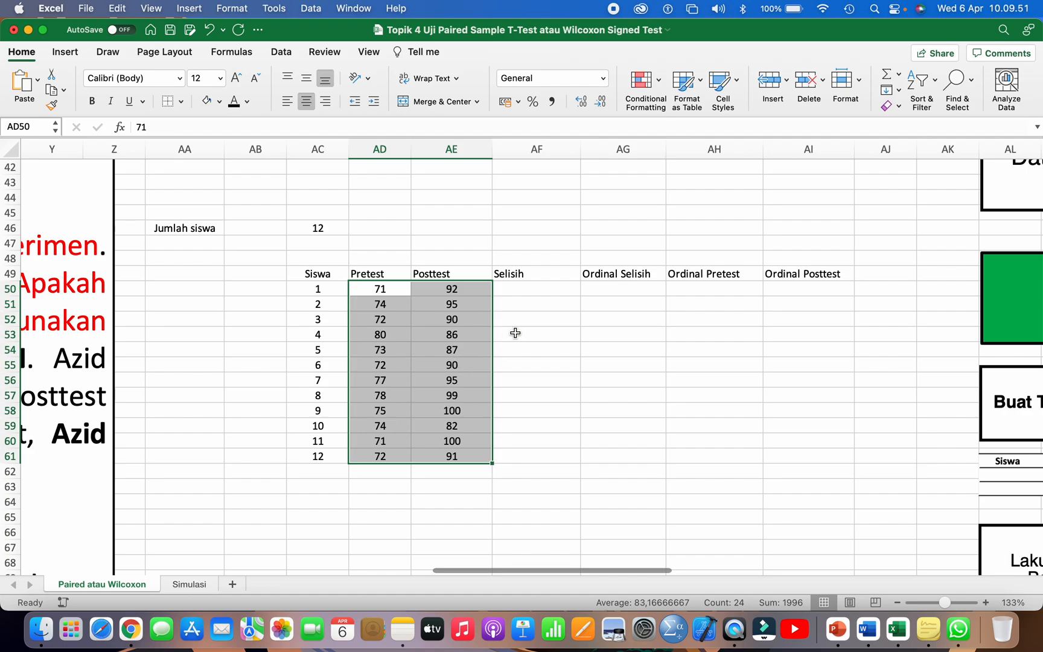
Step: Calculate the Selisih column as Posttest minus Pretest with =AE50-AD50 in AF50, filled down through AF61
left_click(525, 291)
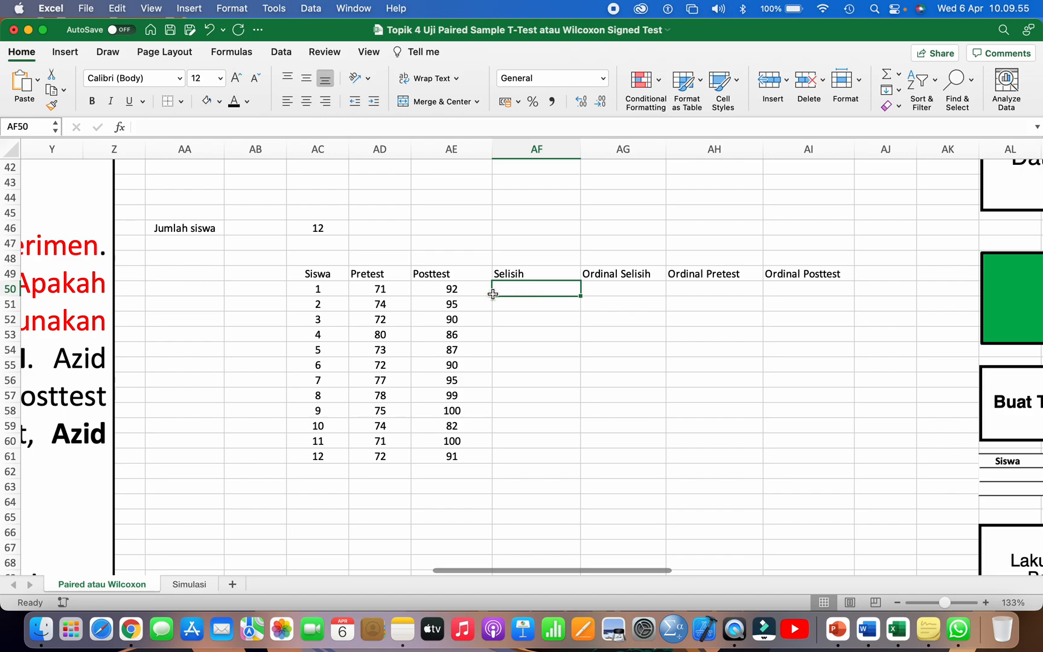
left_click(469, 290)
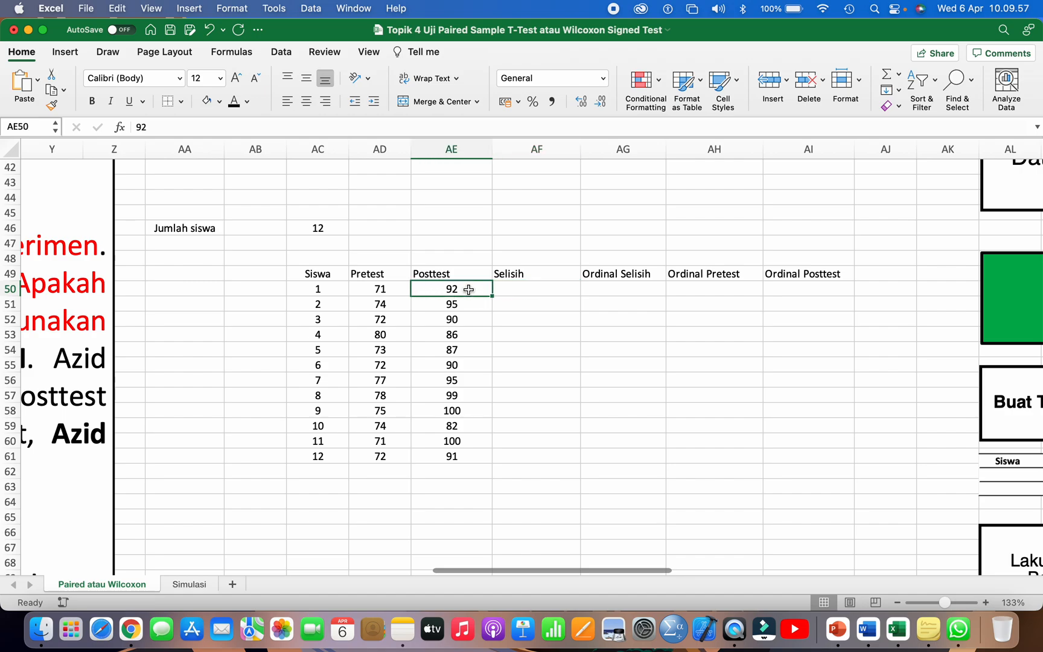
left_click(386, 292)
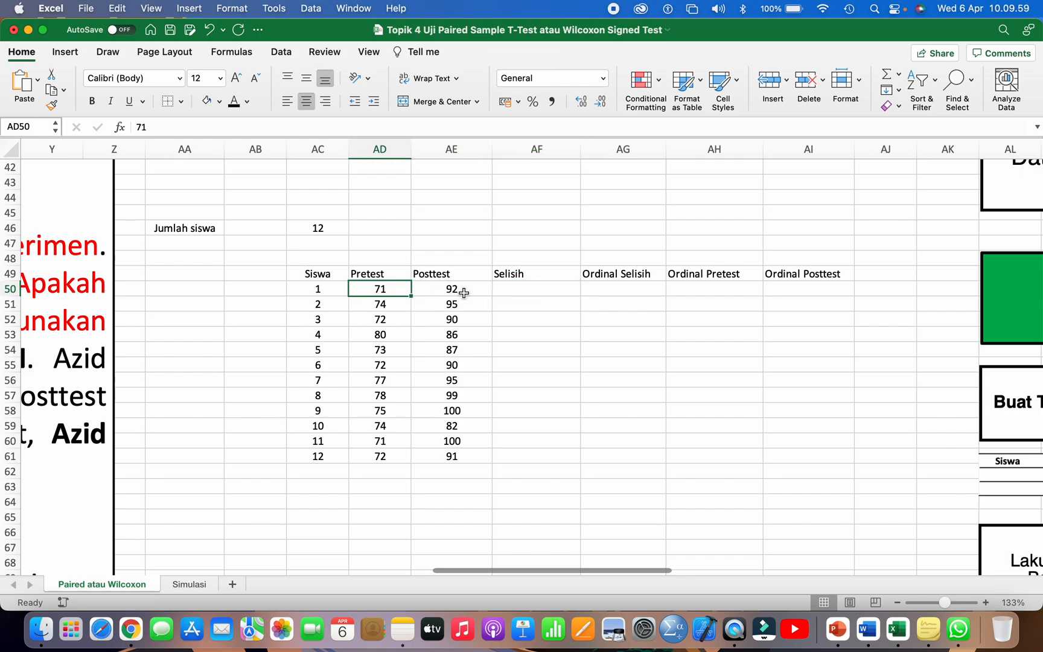
left_click(511, 290)
type("=")
left_click(452, 290)
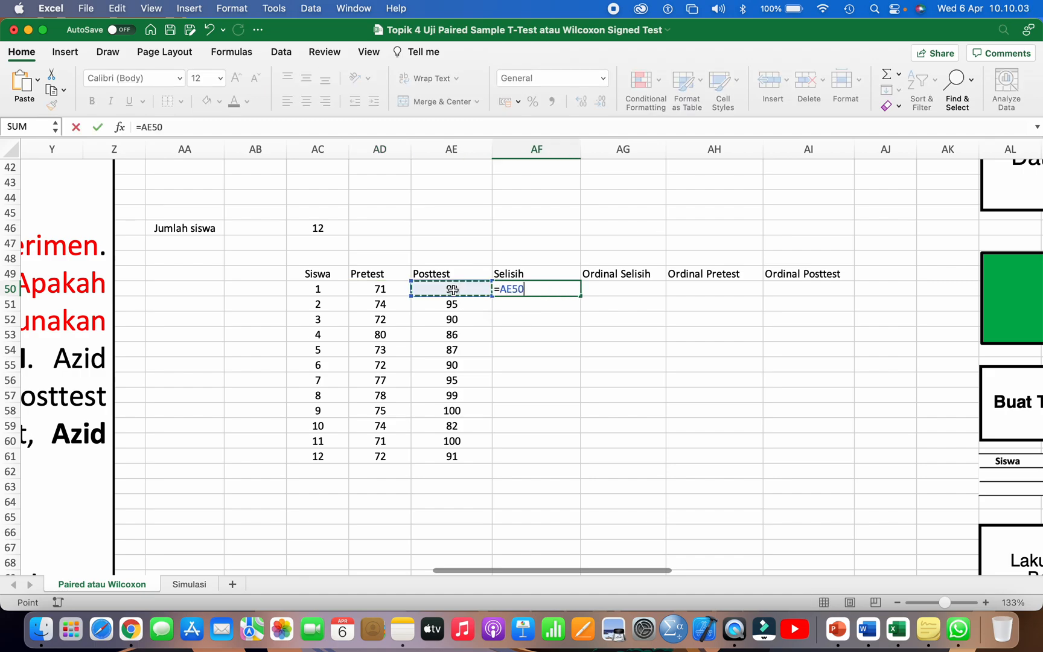
type("-")
left_click(382, 290)
key("Return")
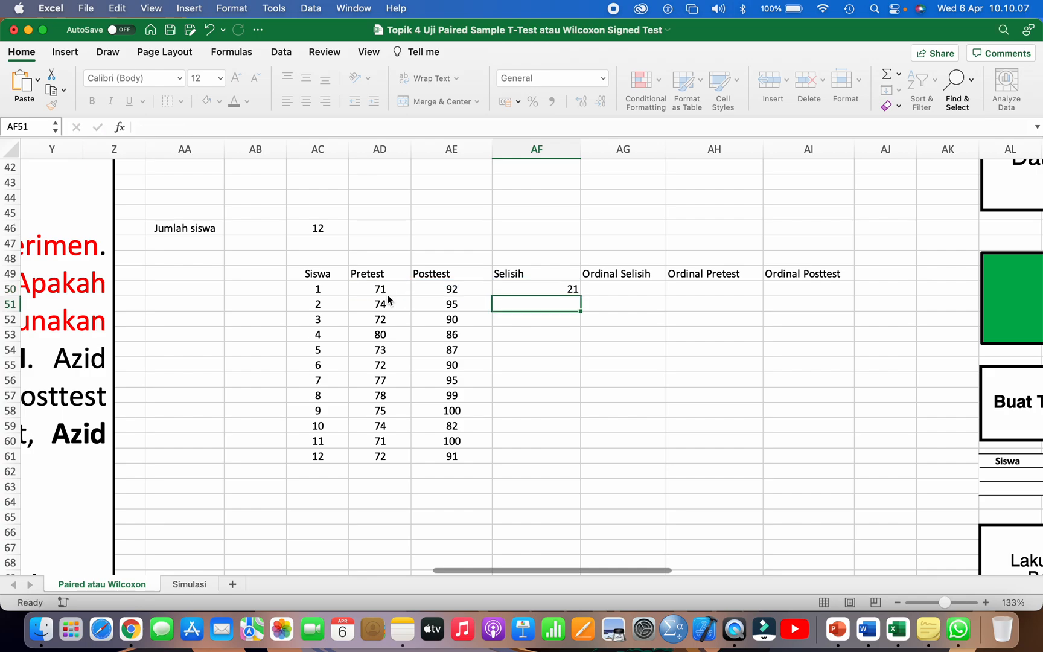
left_click(509, 289)
left_click_drag(580, 295, 561, 459)
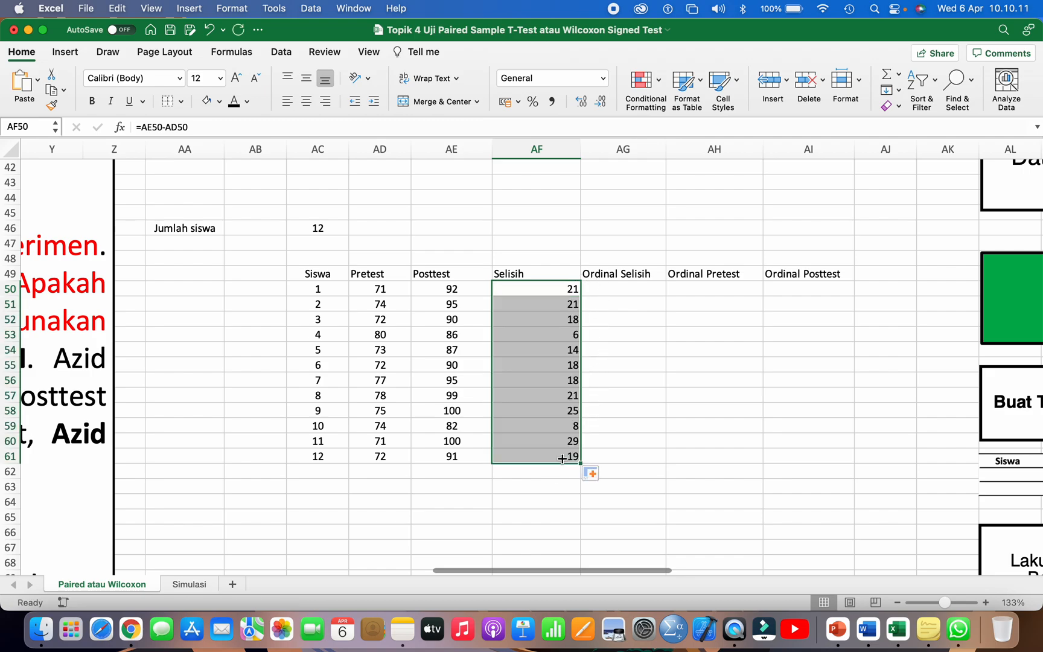
Step: Enter the note ORDINAL=PERINGKAT in AA53, beside the student table
left_click(612, 289)
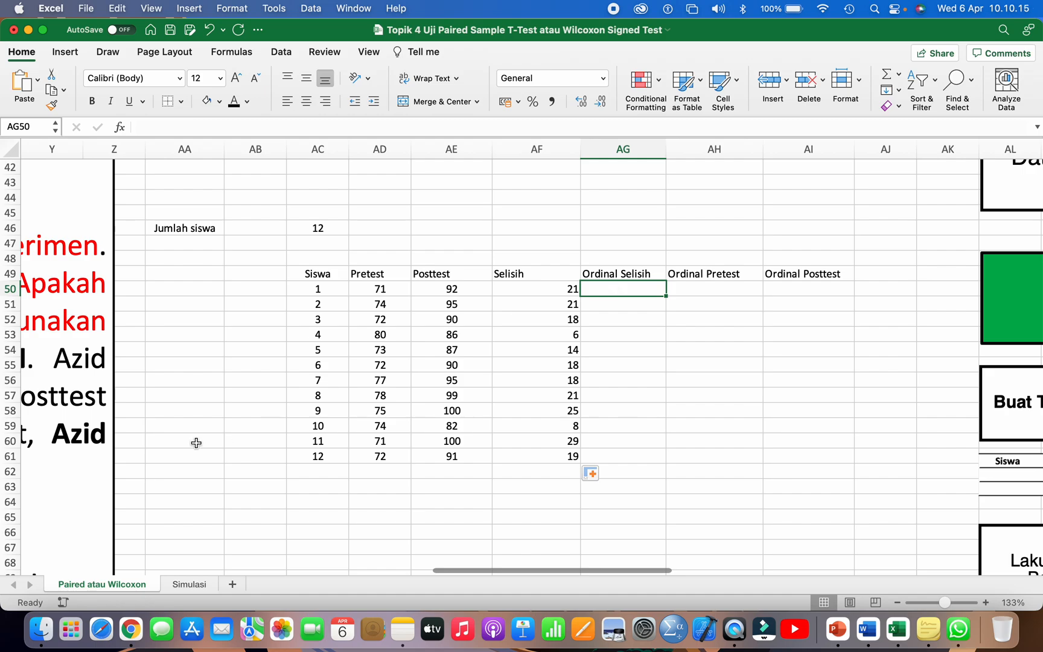
scroll(198, 437, "down", 2)
scroll(198, 437, "left", 1)
left_click(219, 303)
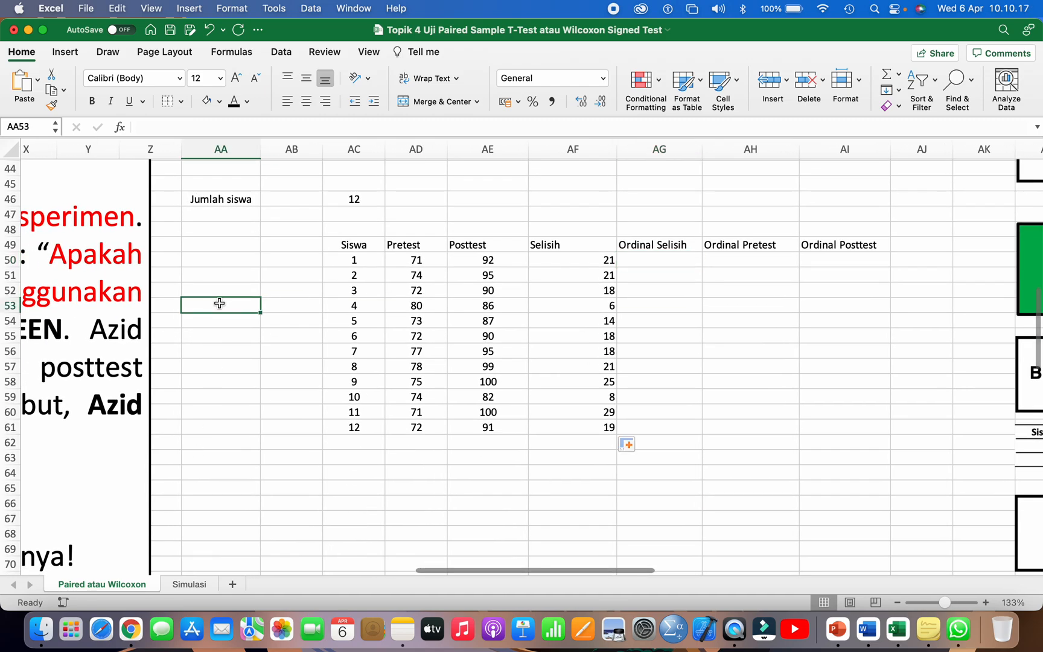
type("ORDINAL=")
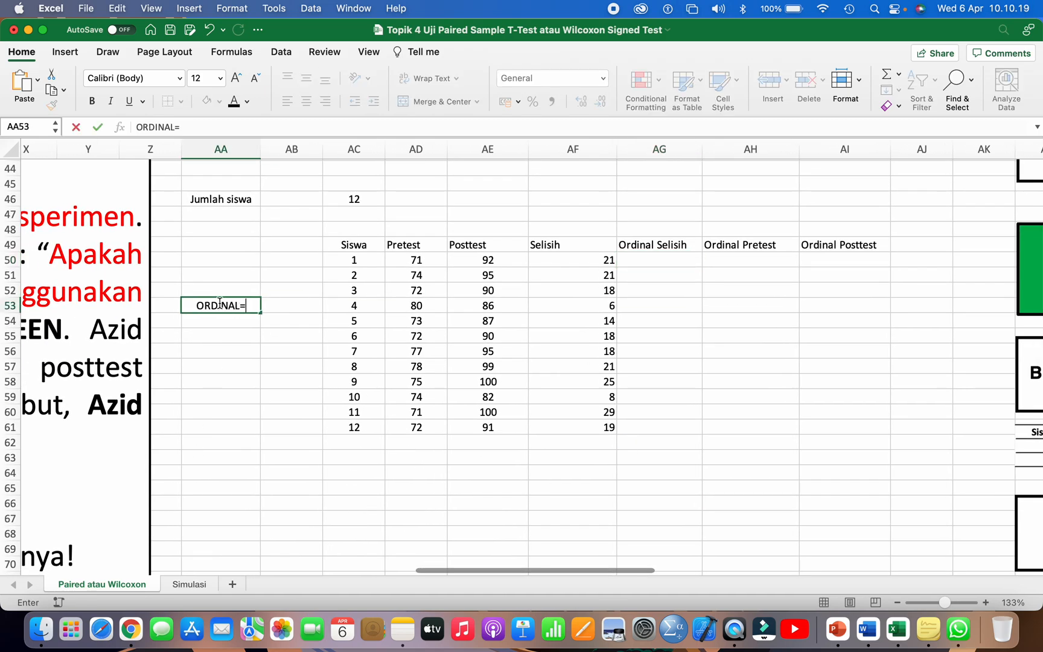
type("PERINGKAT")
key("Return")
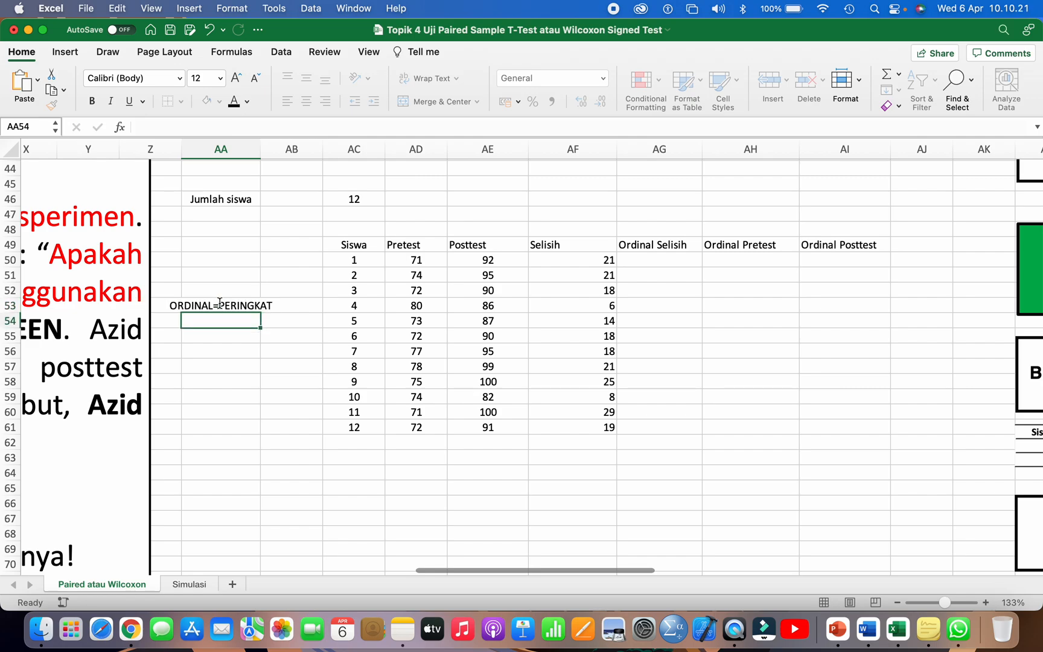
Step: List the example scores 100, 95 and 98 in AA55:AA57 below the ordinal note
left_click(218, 337)
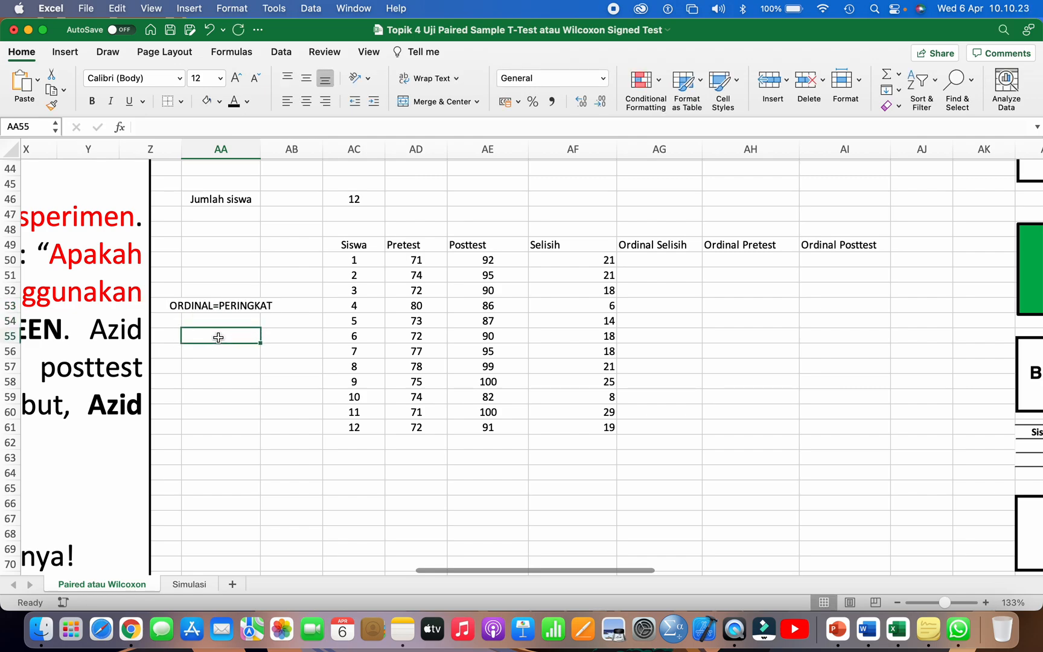
type("200")
key("BackSpace")
key("BackSpace")
key("BackSpace")
type("100")
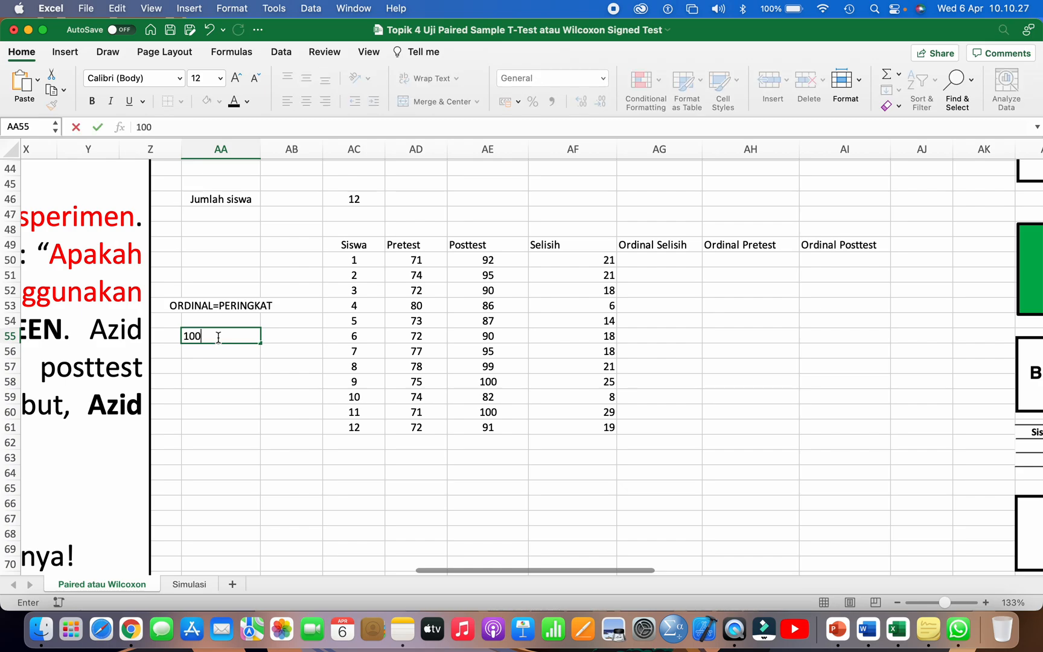
key("Return")
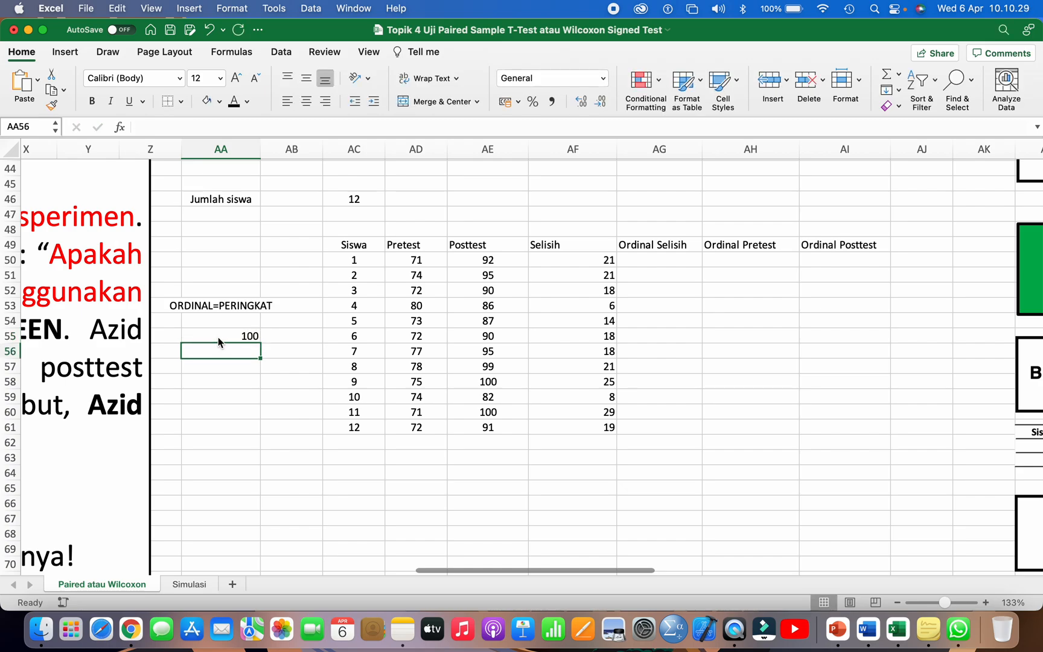
type("95")
key("Return")
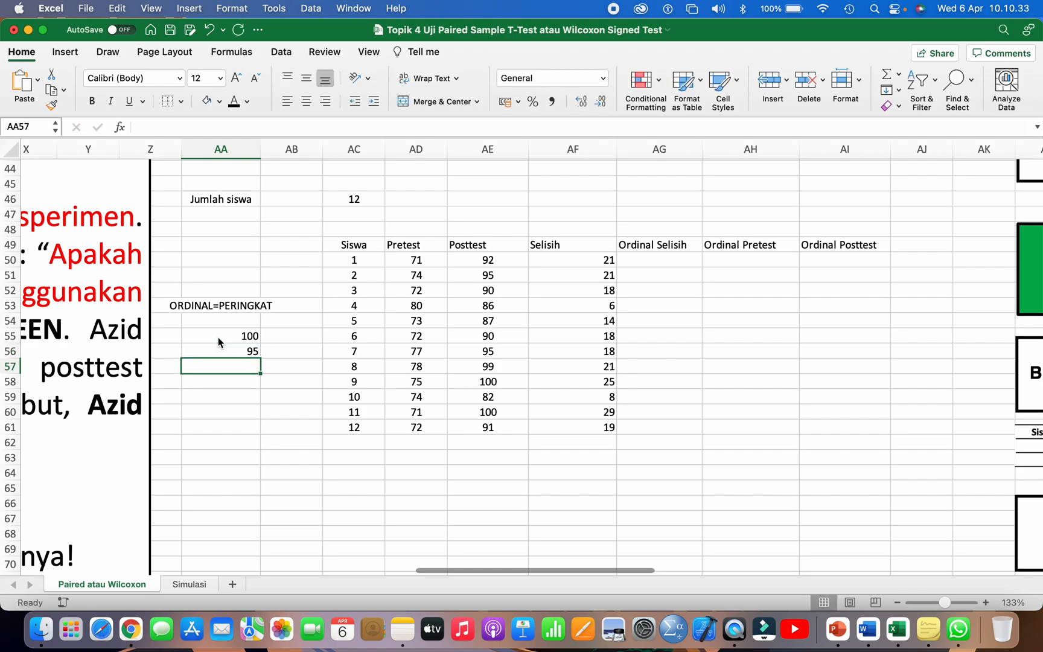
type("98")
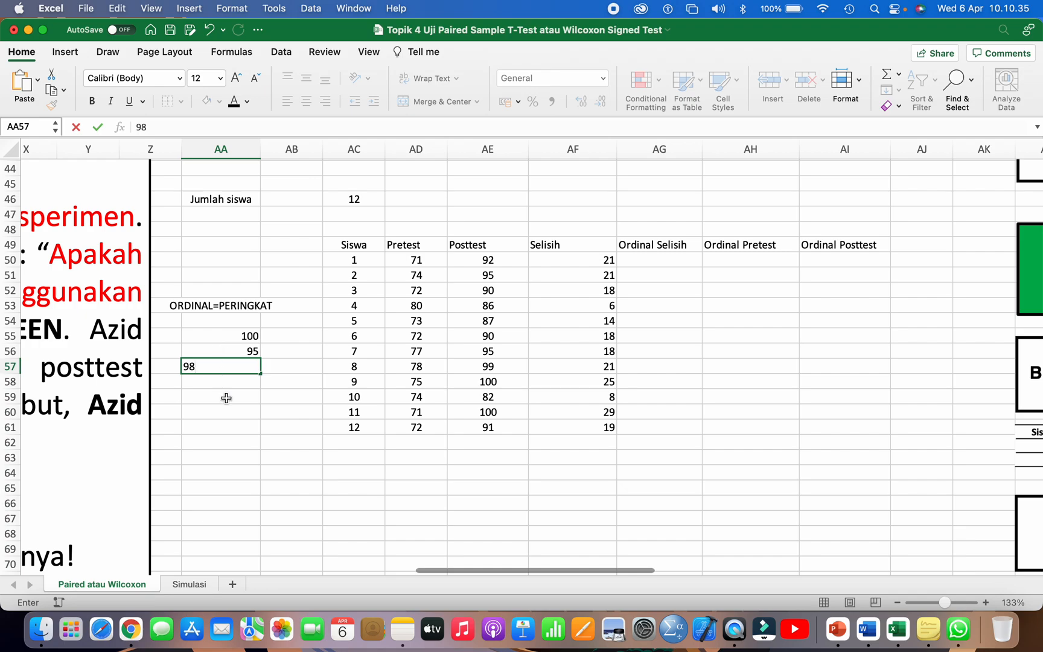
left_click(228, 394)
Step: Enter the ranks 1, 2 and 3 beside the example scores in AB55:AB57
left_click(247, 341)
key("Right")
type("2")
key("BackSpace")
type("1")
key("Return")
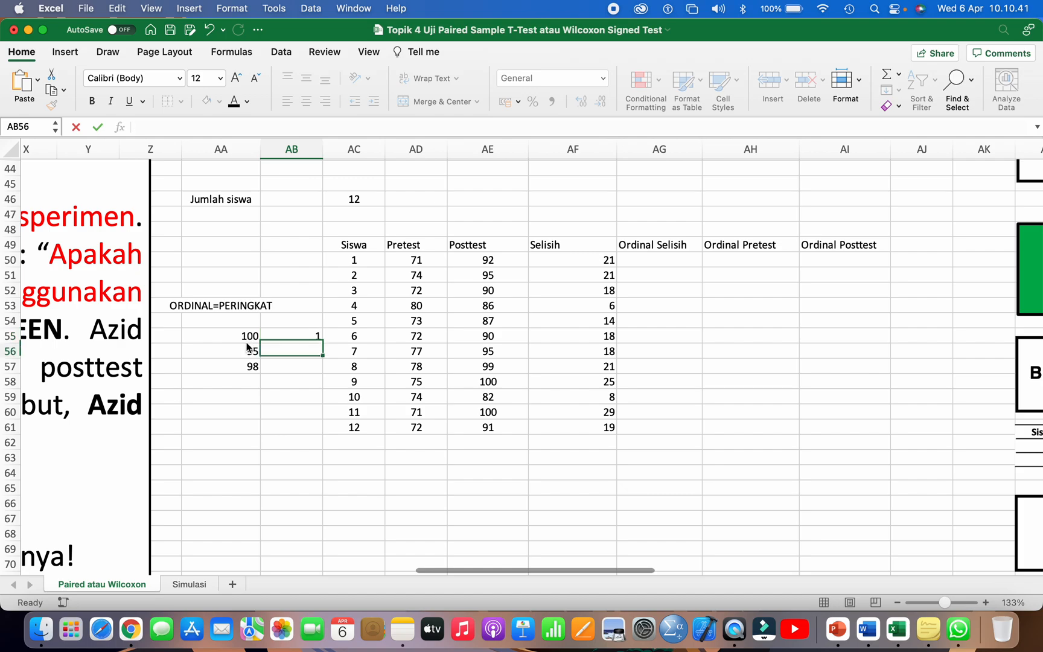
type("2")
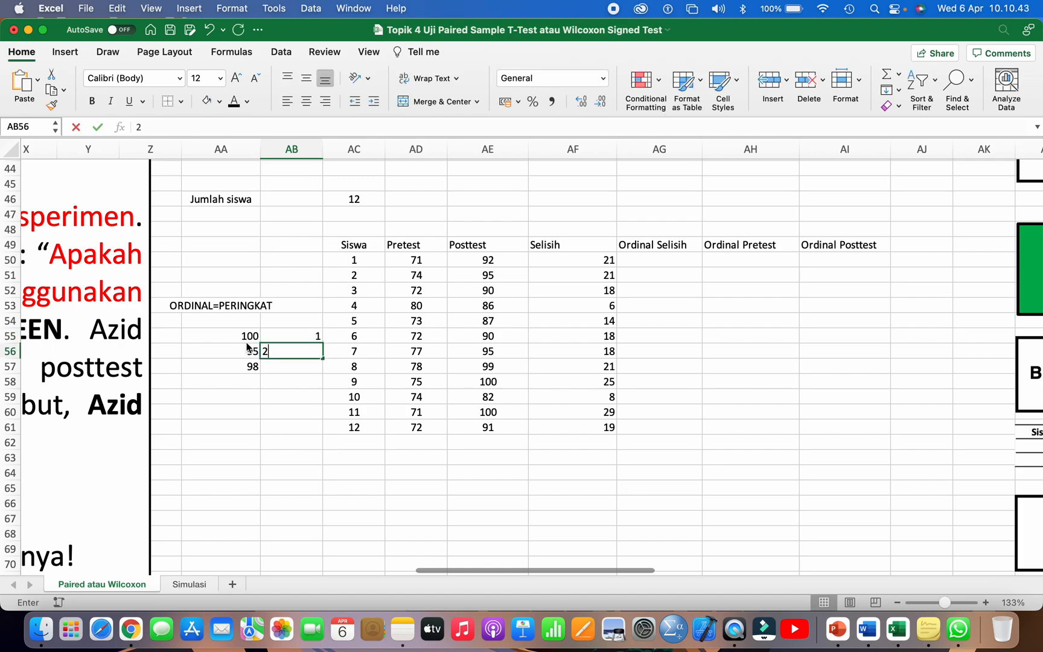
key("Return")
type("3")
key("Return")
Step: Review each rank in AB55:AB57 against its example score
key("Up")
key("Up")
key("Up")
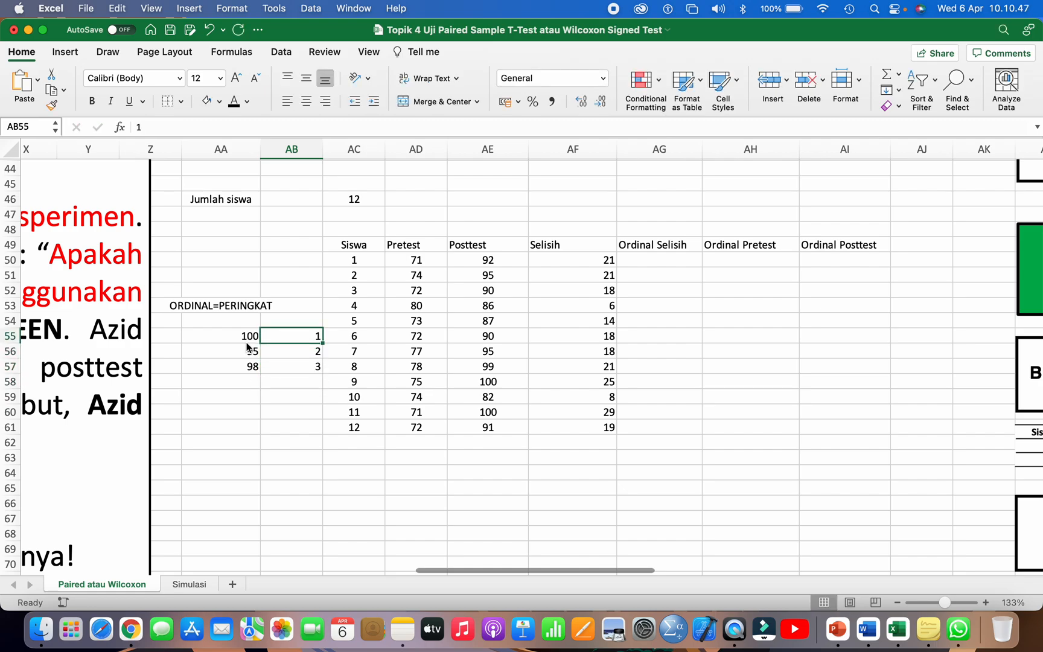
key("Down")
key("Down")
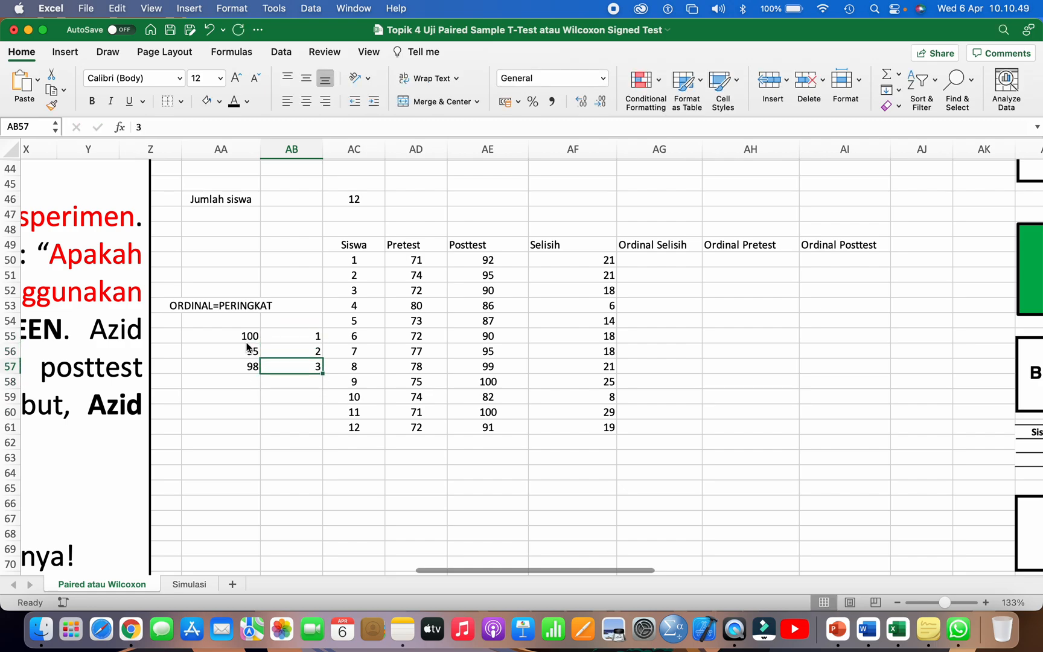
key("Up")
key("Up")
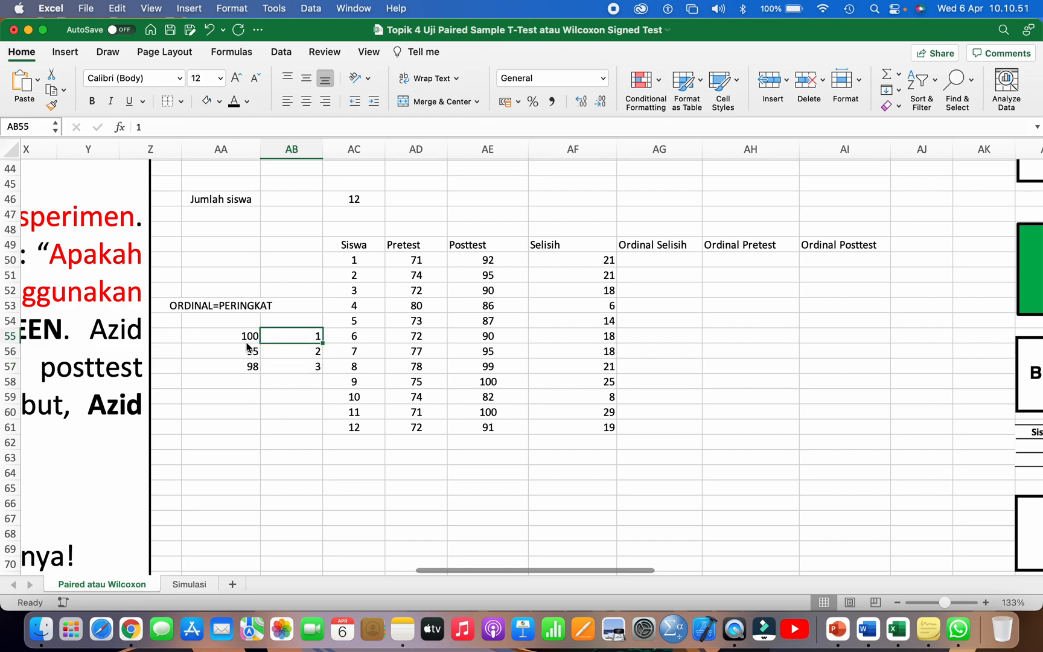
key("Down")
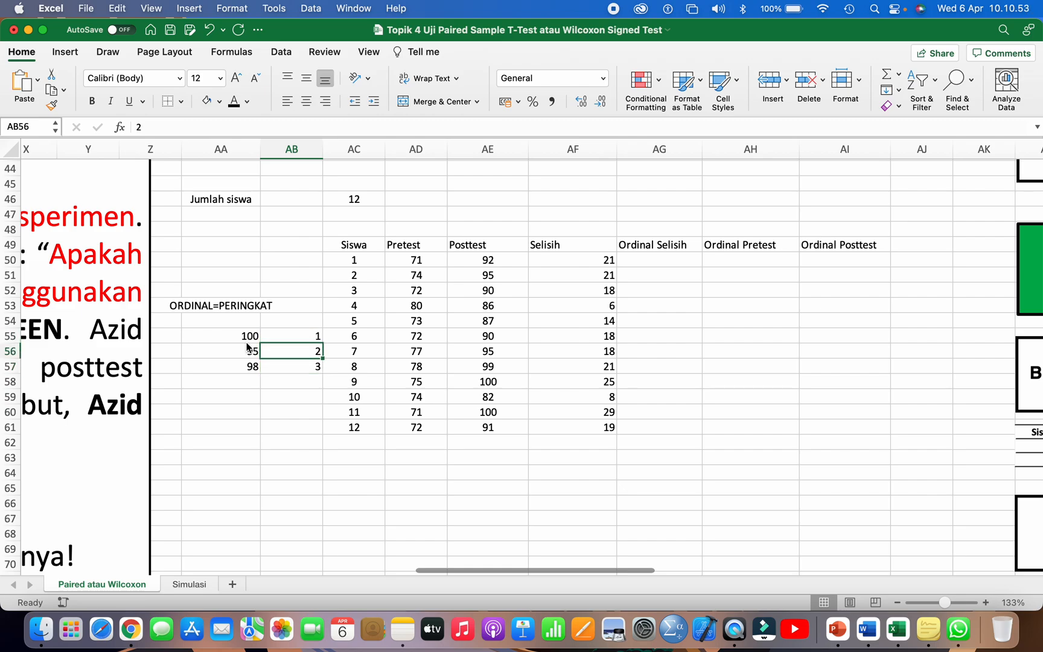
Step: Examine the Selisih values in AF50:AF61 and how they derive from the Posttest scores, as the basis for the Ordinal Selisih column
left_click(631, 262)
left_click(553, 261)
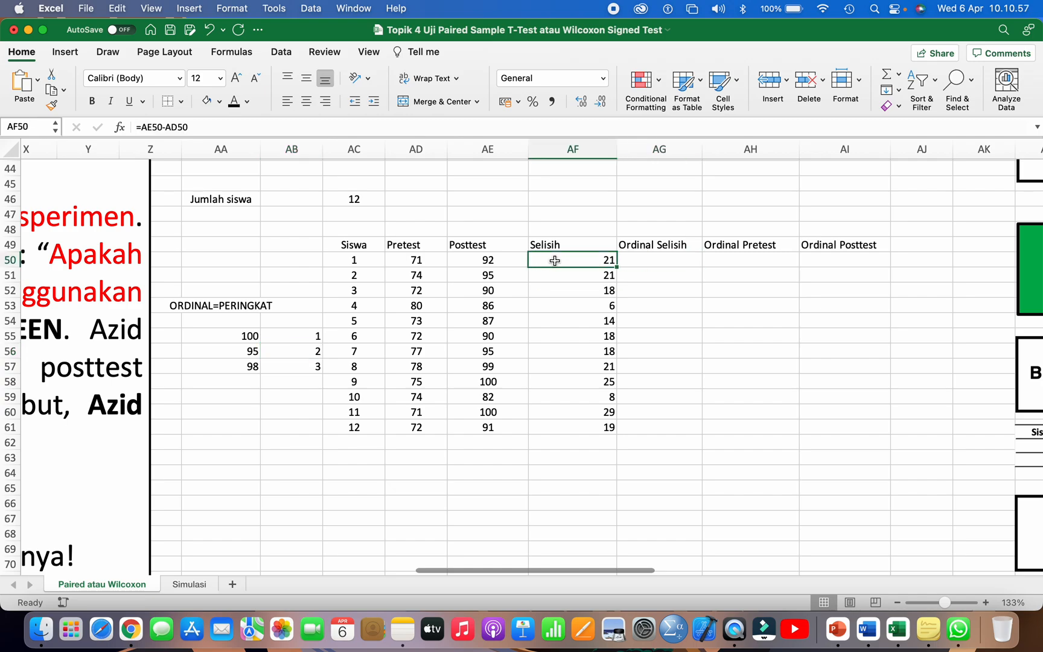
left_click(648, 261)
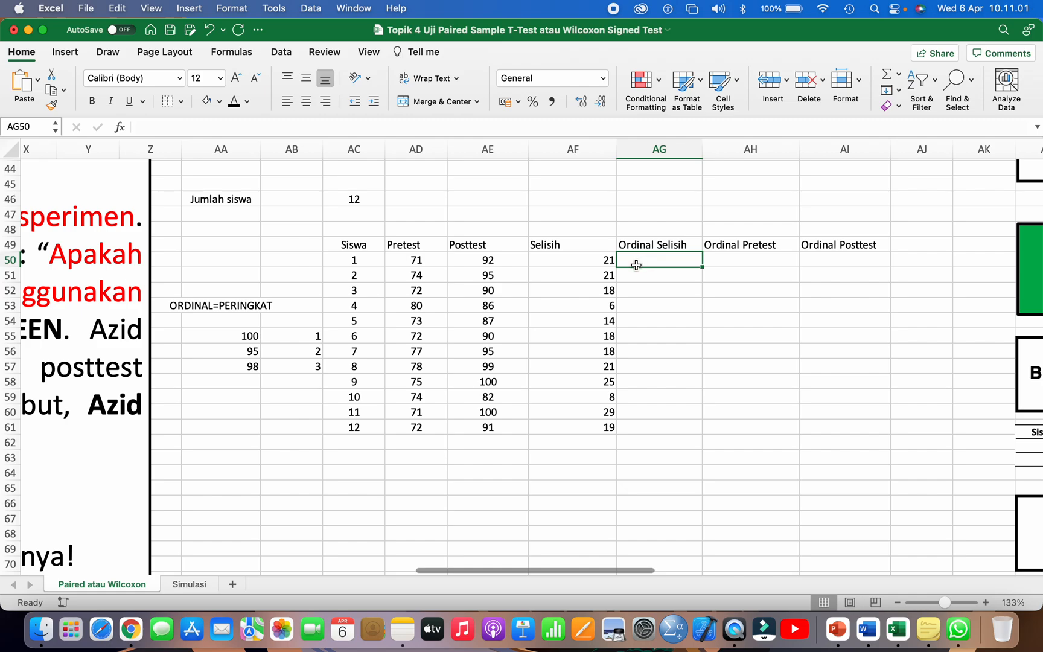
scroll(634, 265, "right", 2)
scroll(633, 265, "up", 1)
left_click(533, 274)
left_click_drag(533, 274, 522, 439)
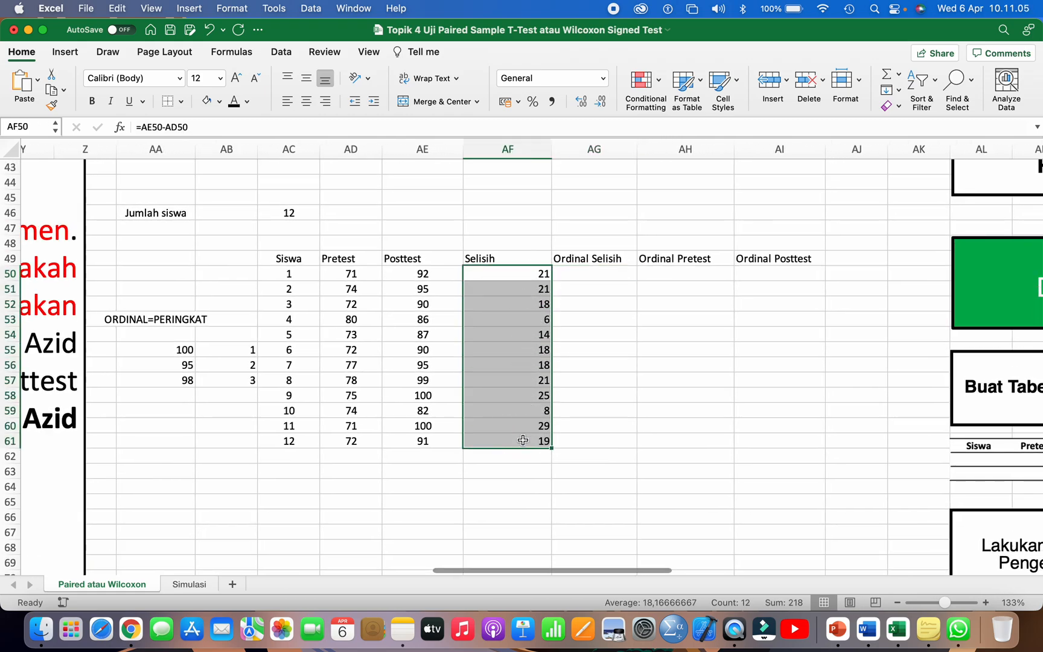
left_click(609, 331)
left_click_drag(542, 272, 546, 401)
left_click(608, 380)
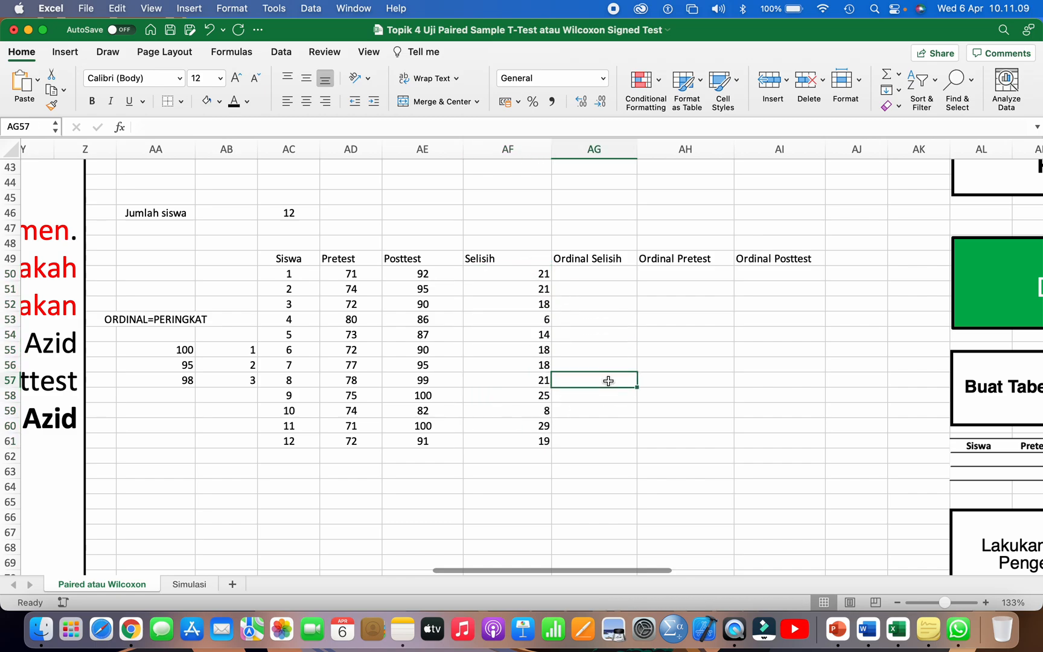
left_click_drag(516, 273, 515, 311)
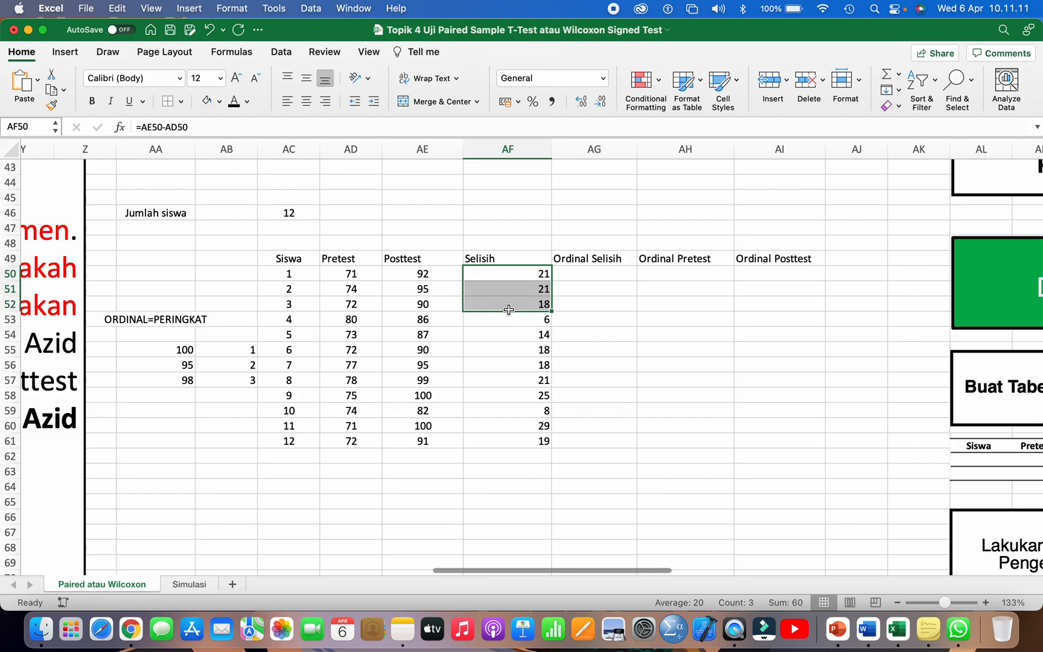
left_click(433, 277)
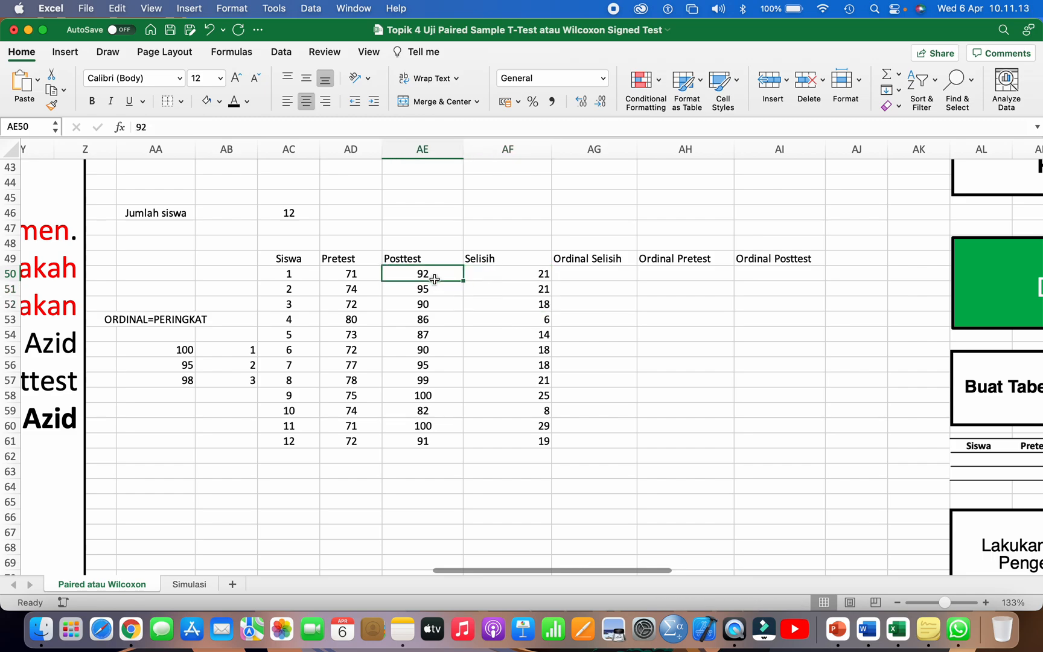
left_click_drag(516, 273, 522, 332)
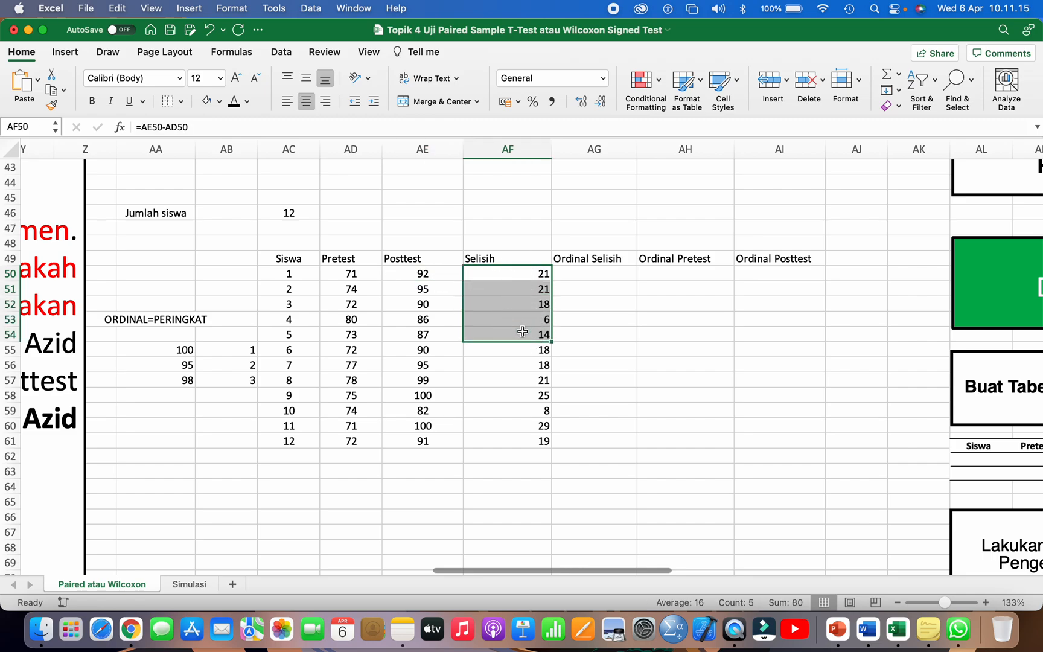
left_click(594, 321)
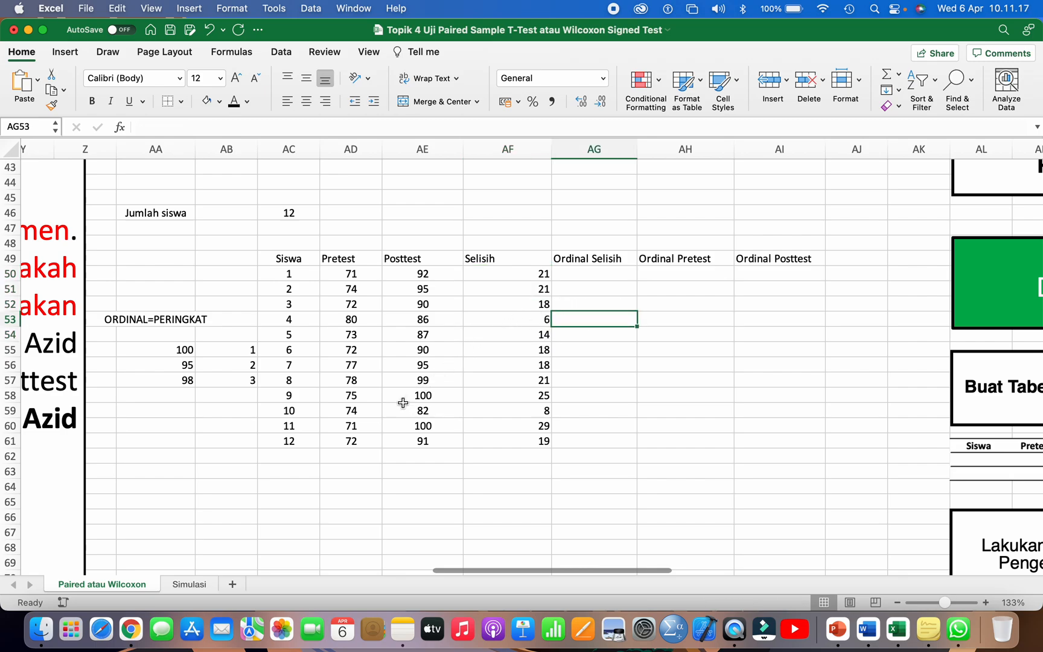
Step: Change student 9's scores to Pretest 100 and Posttest 75, and check the resulting Selisih in AF58
left_click(368, 400)
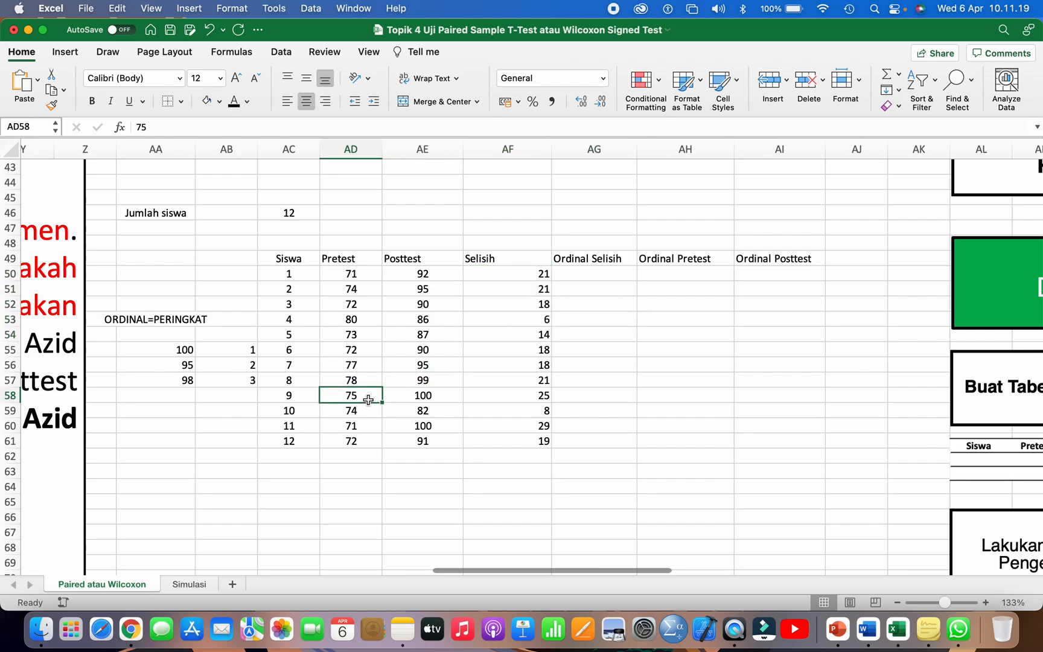
type("100")
key("Tab")
type("75")
key("Return")
left_click(542, 393)
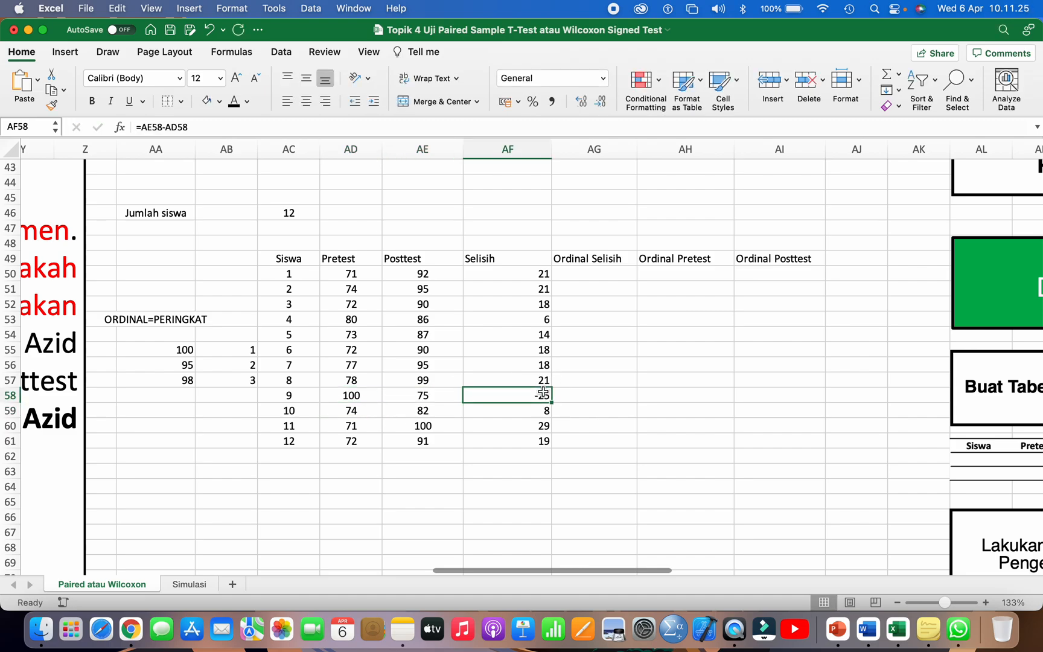
Step: Format the Selisih values in AF50:AF61 as Number with 0 decimal places and negatives in red without a minus sign
left_click_drag(539, 273, 538, 440)
right_click(540, 274)
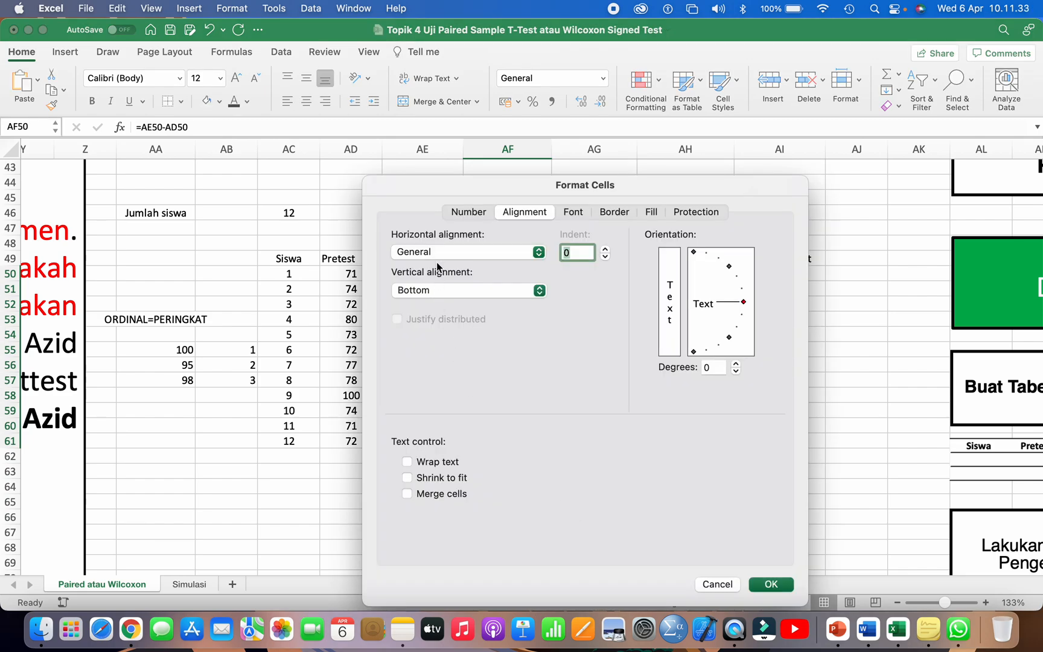
left_click(465, 212)
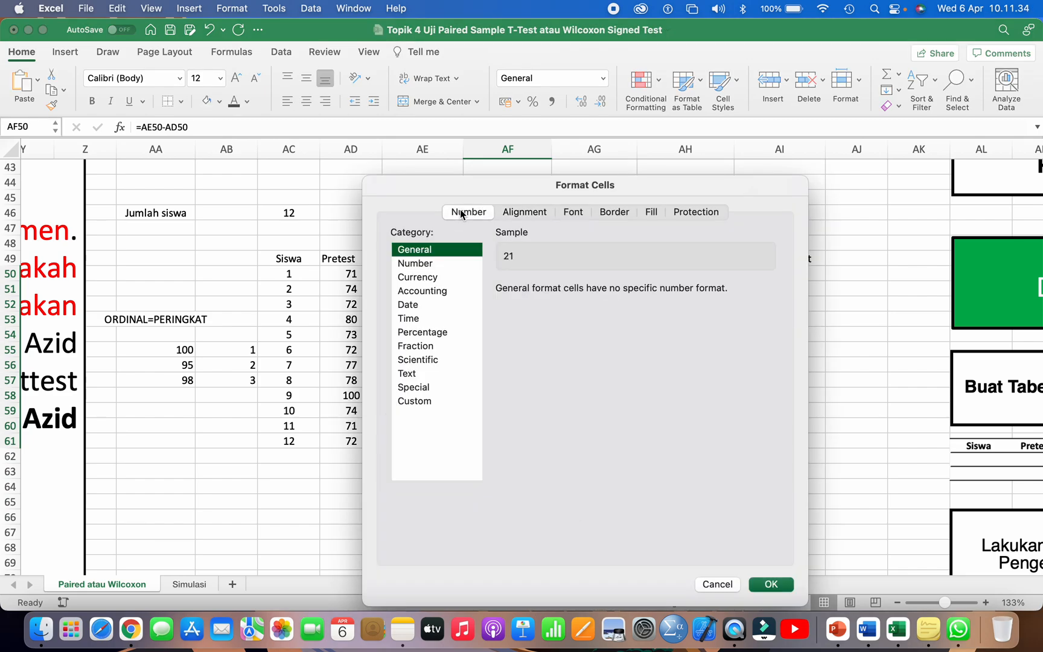
left_click(433, 263)
left_click(517, 367)
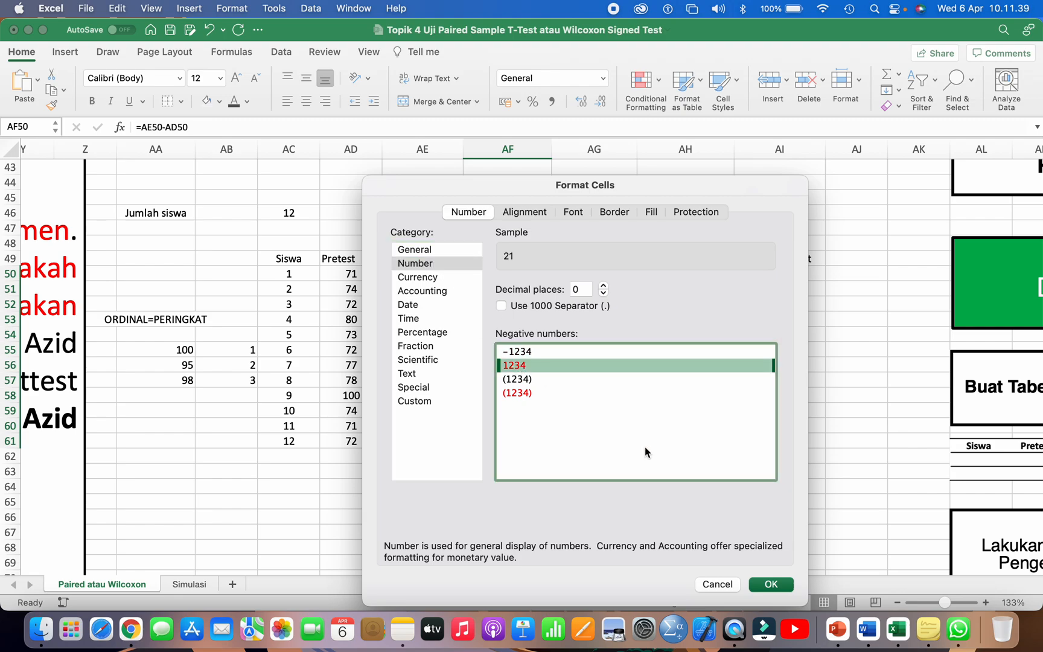
left_click(771, 583)
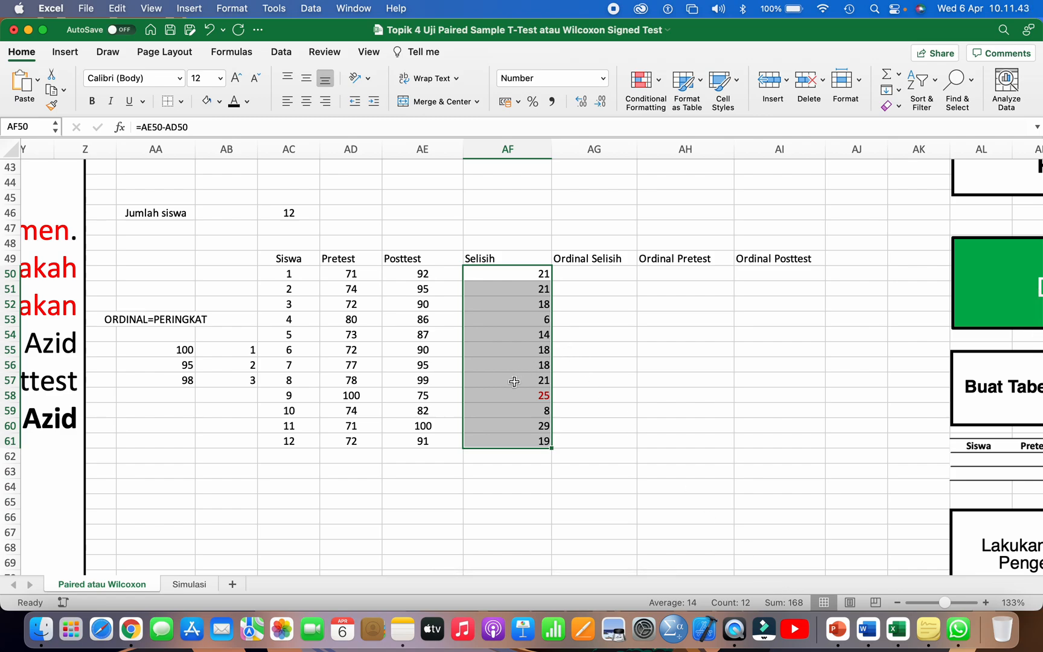
left_click(578, 379)
Step: Write the formula =RANK(AF50;AF50:AF61) for student 1's Ordinal Selisih in AG50
scroll(579, 380, "right", 1)
scroll(579, 380, "right", 1)
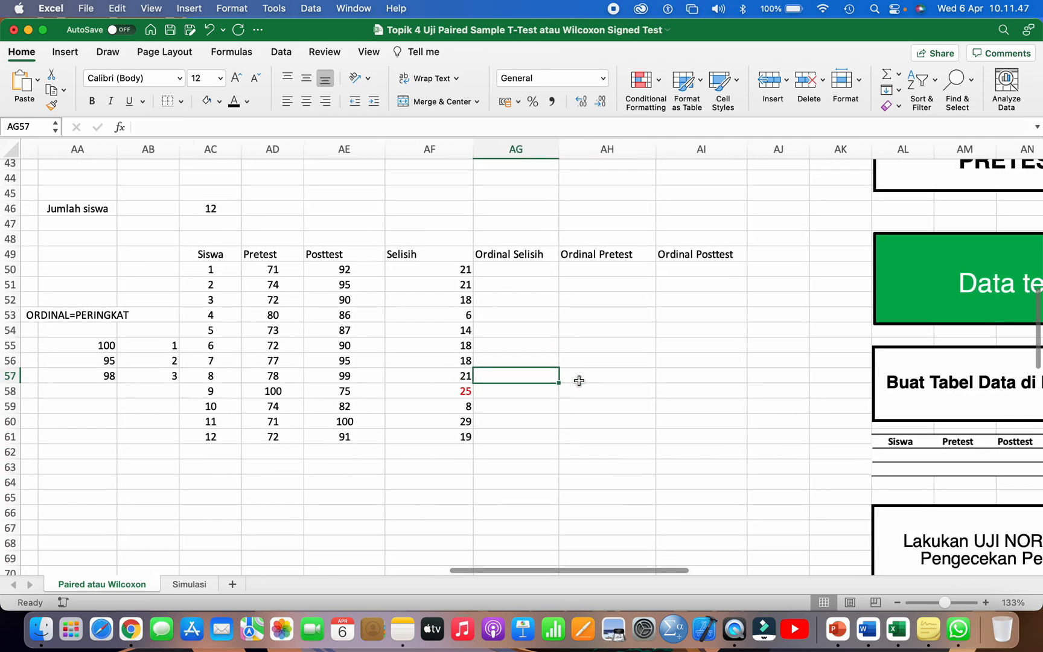
left_click(522, 269)
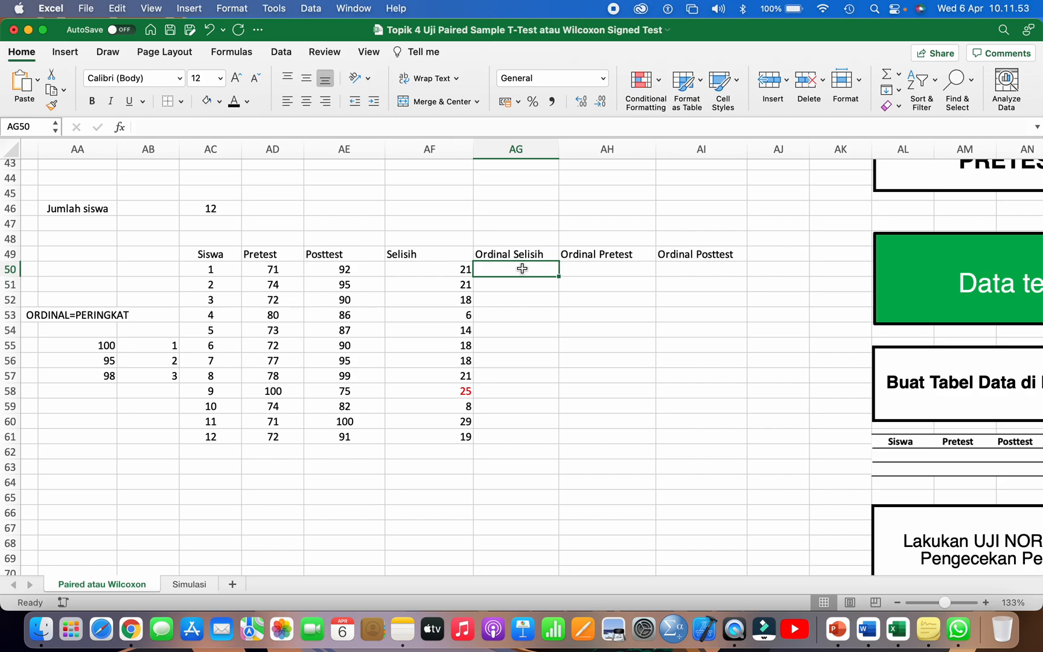
type("=RANK(")
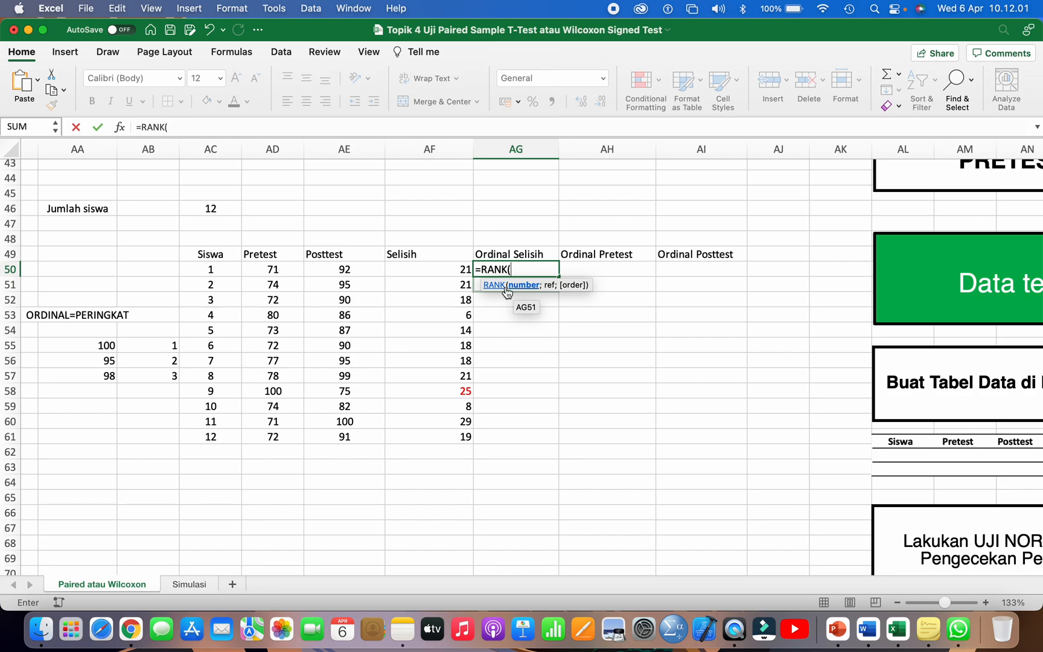
left_click(287, 270)
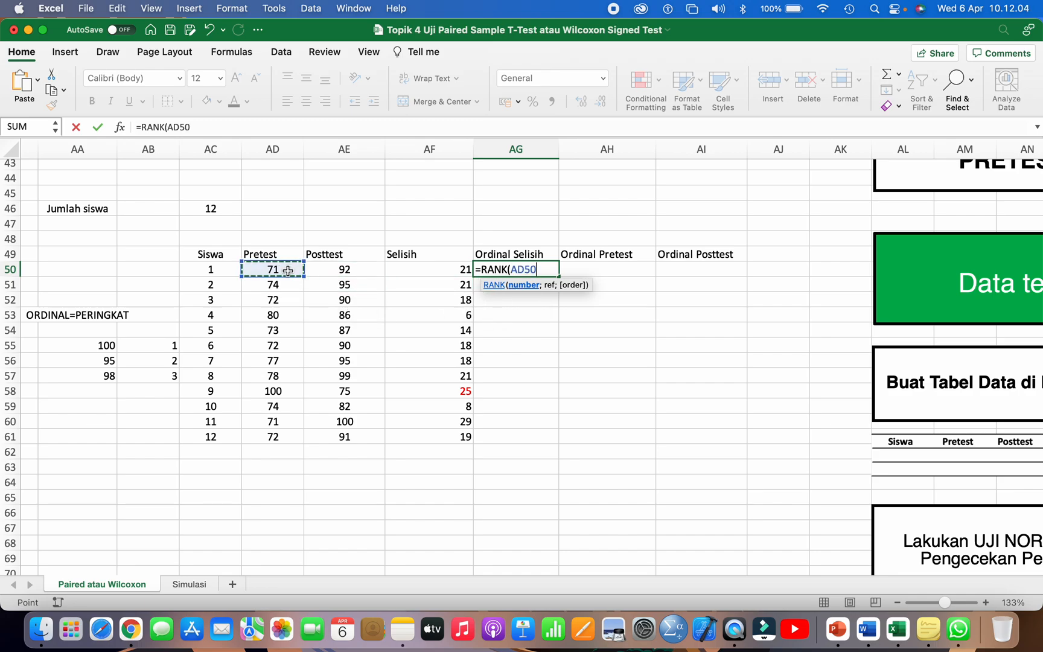
left_click(414, 267)
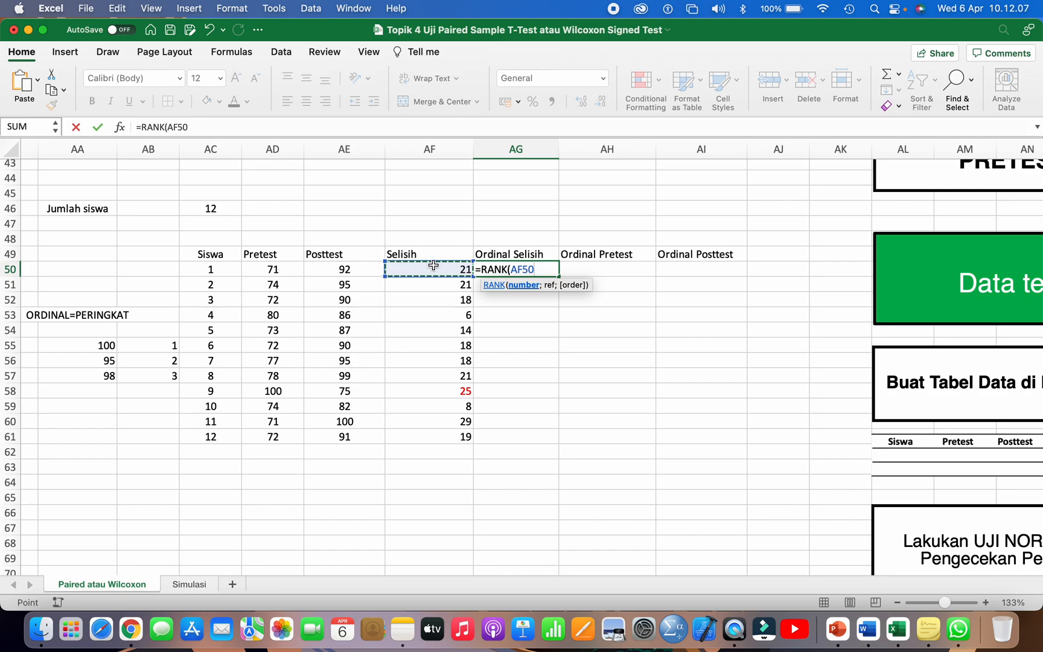
type(";")
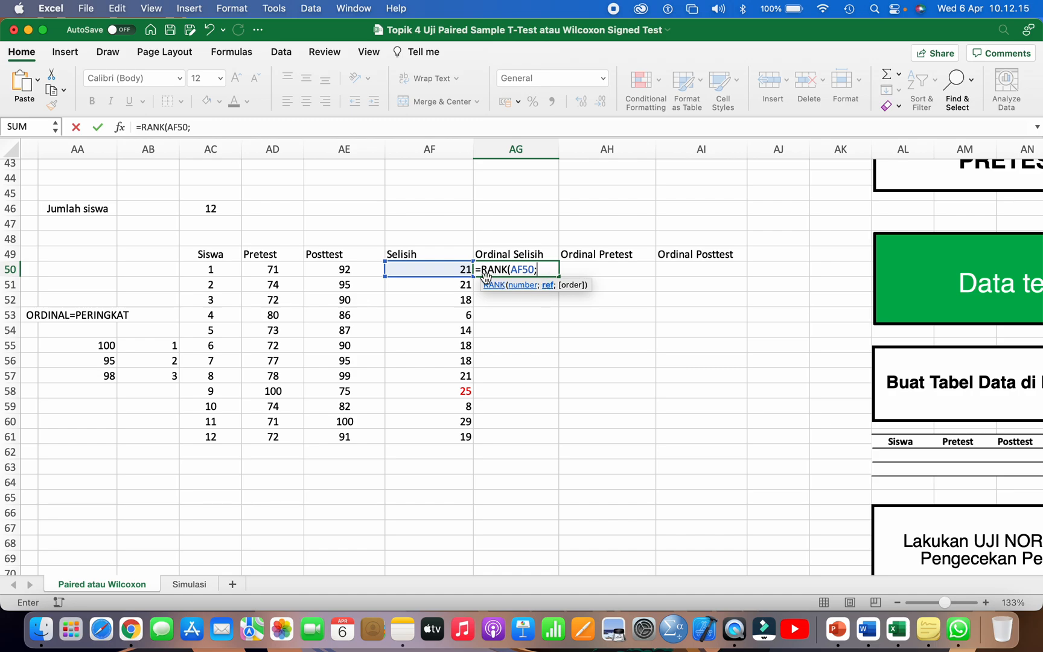
left_click_drag(445, 268, 454, 441)
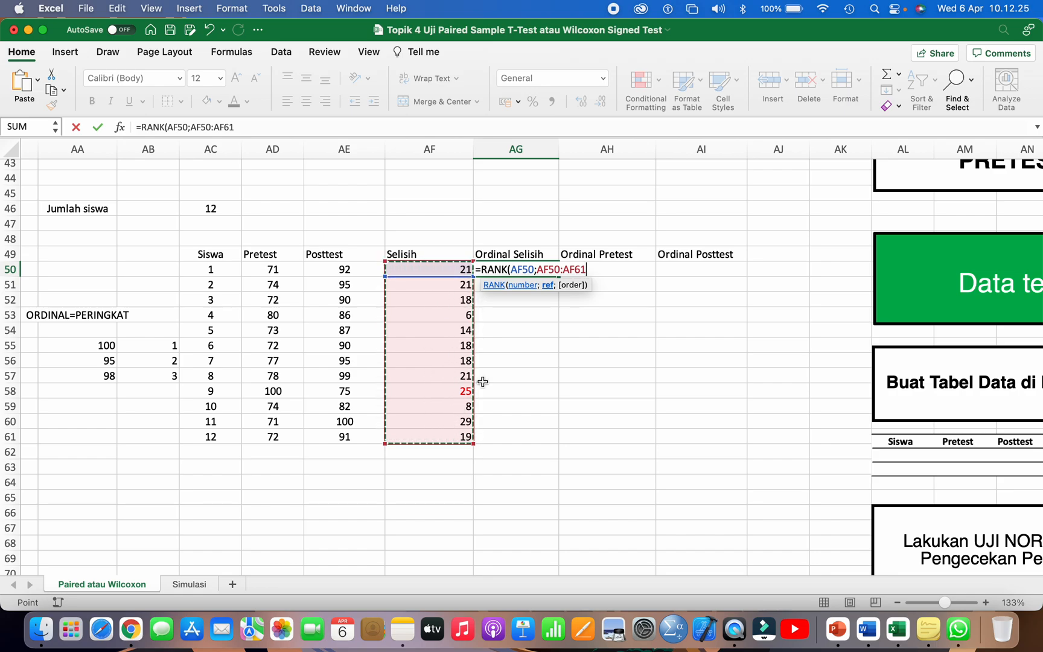
type(")")
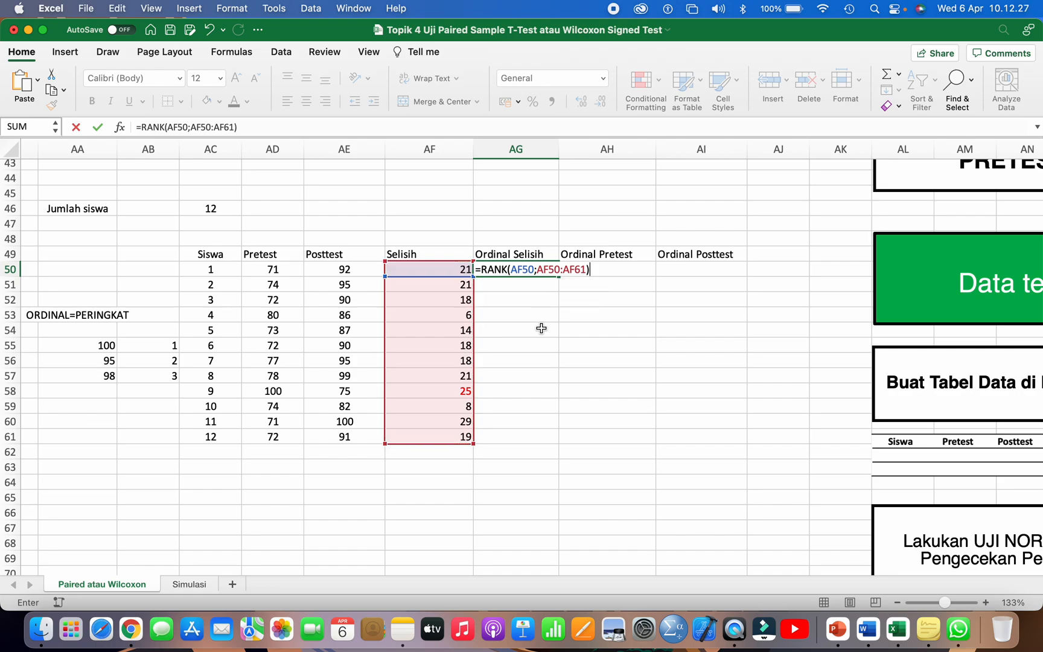
Step: Lock the ranking range in AG50's formula as $AF$50:$AF$61 and fill the formula down to AG61
left_click(540, 270)
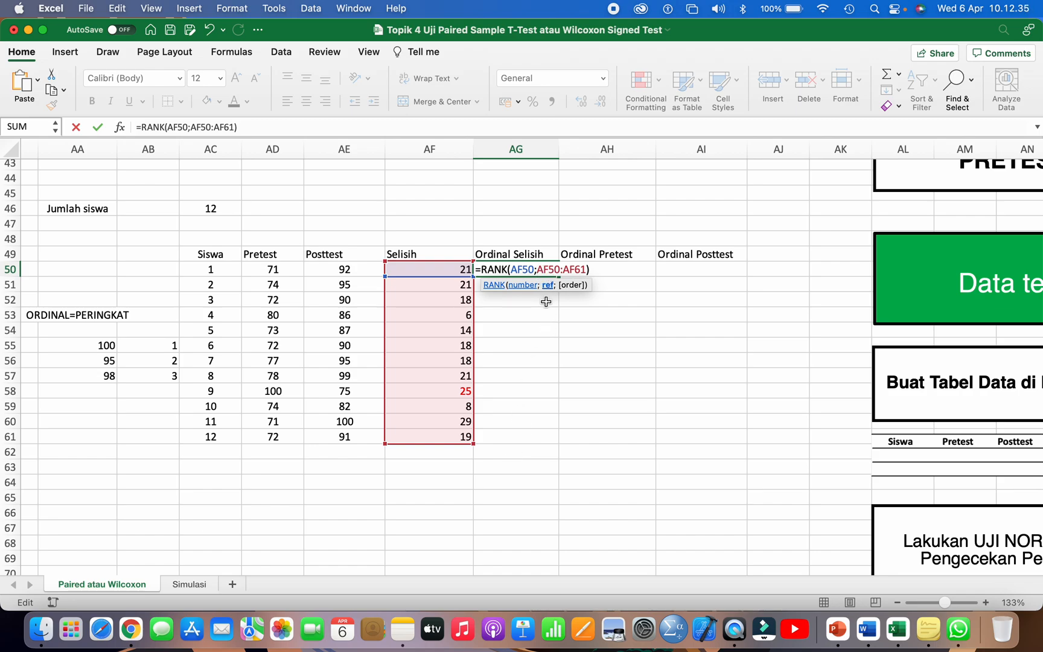
type("$")
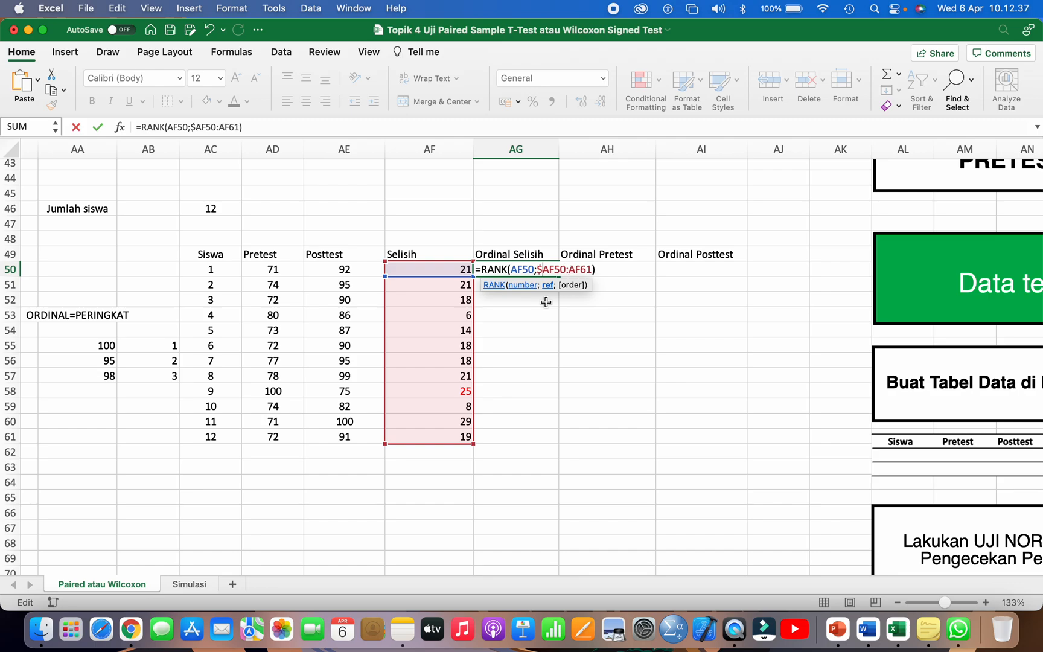
type("$")
type("$")
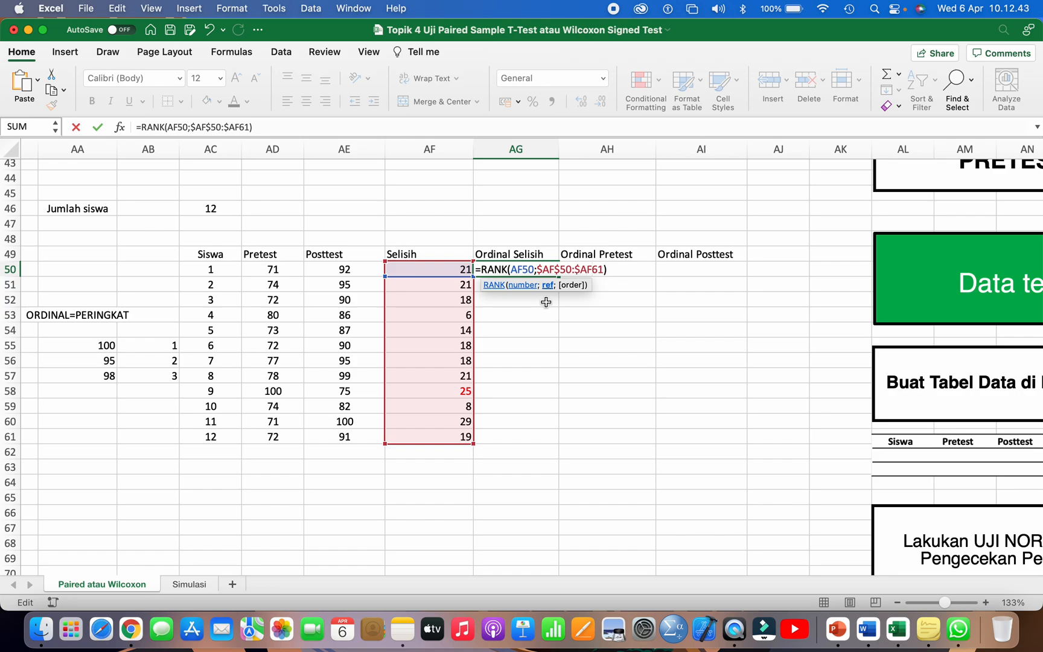
type("$")
left_click(541, 270)
left_click(561, 271)
left_click(617, 269)
key("Return")
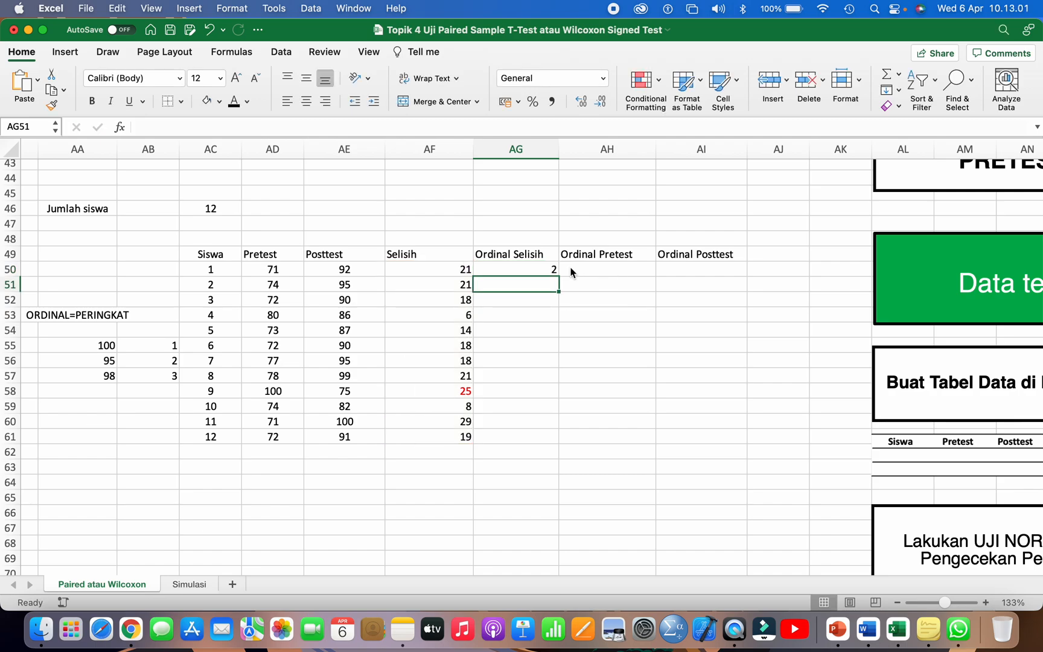
left_click(544, 271)
left_click_drag(560, 276, 523, 441)
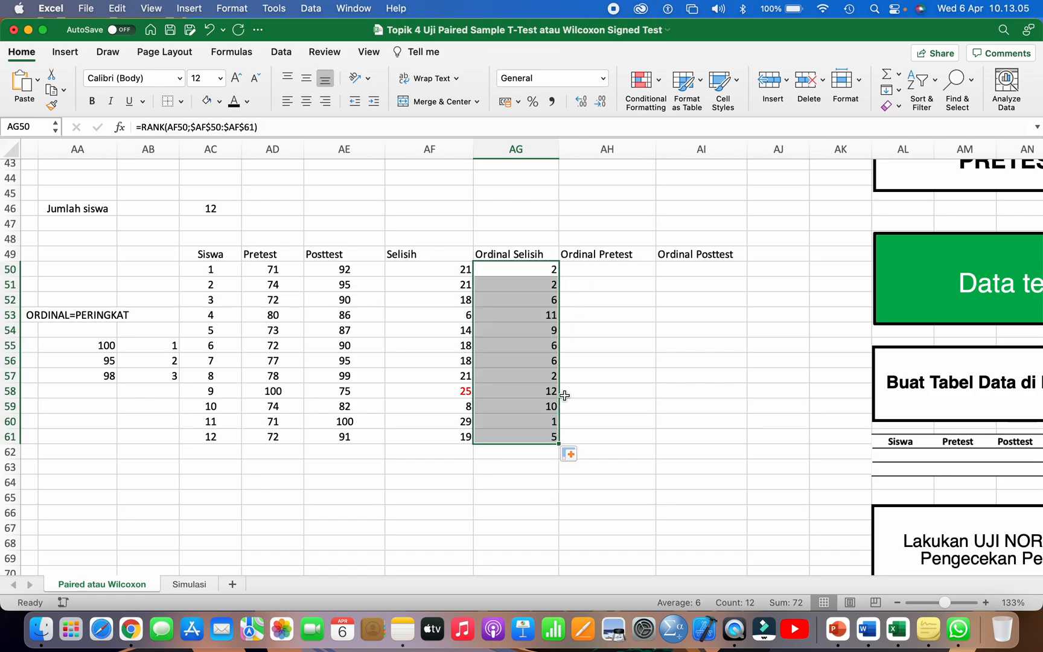
Step: Write the formula =RANK(AD50;AD50:AD61) for student 1's Ordinal Pretest in AH50
left_click(589, 271)
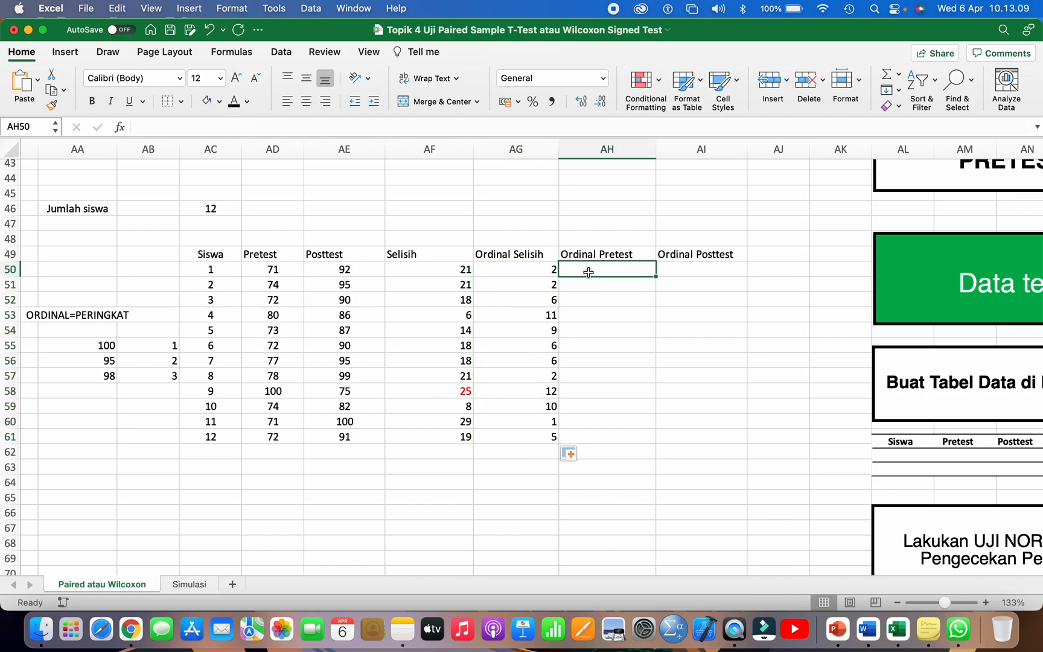
left_click(280, 271)
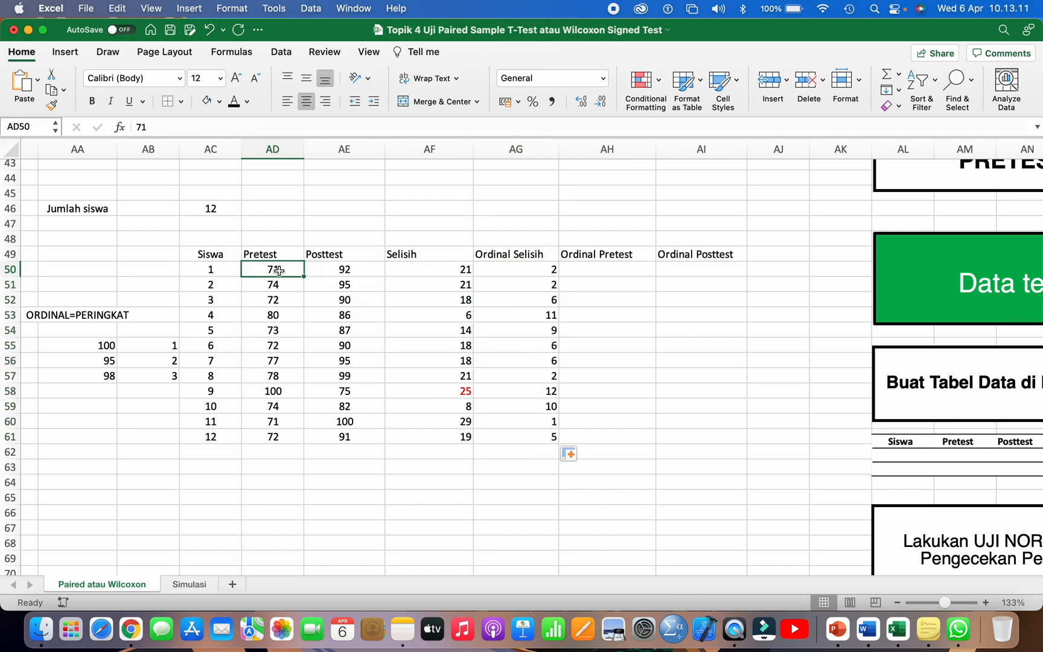
left_click(599, 266)
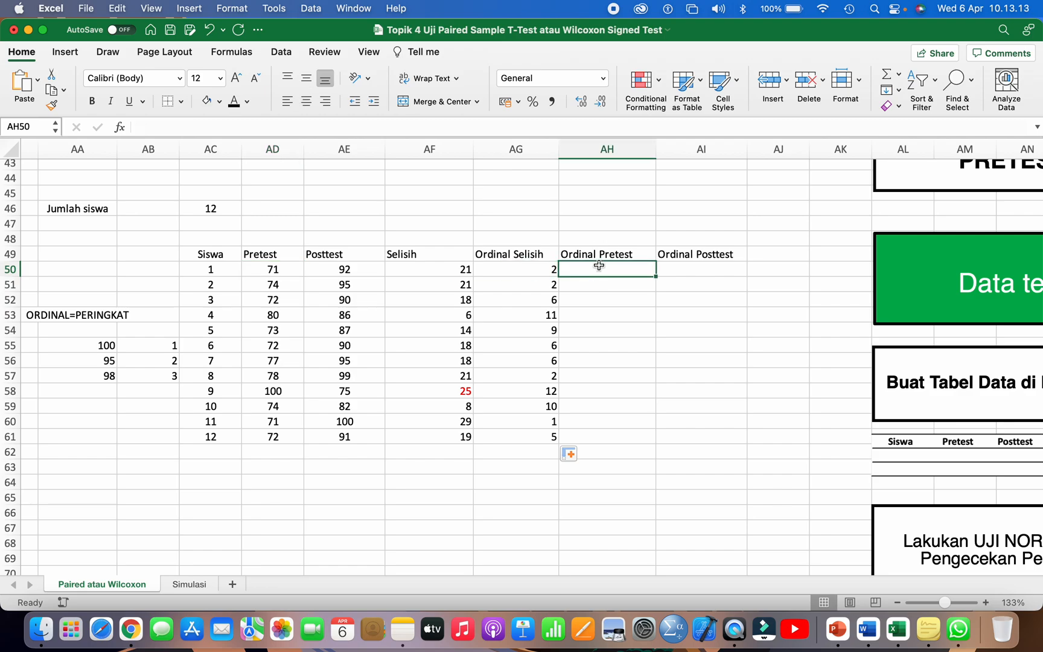
type("=RANK")
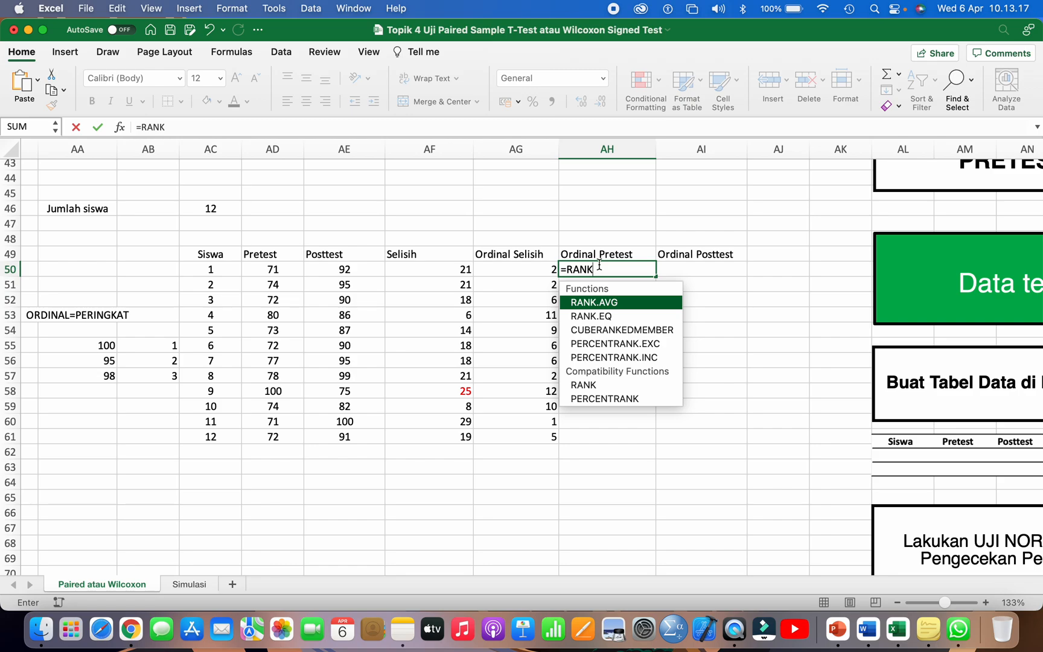
type("(")
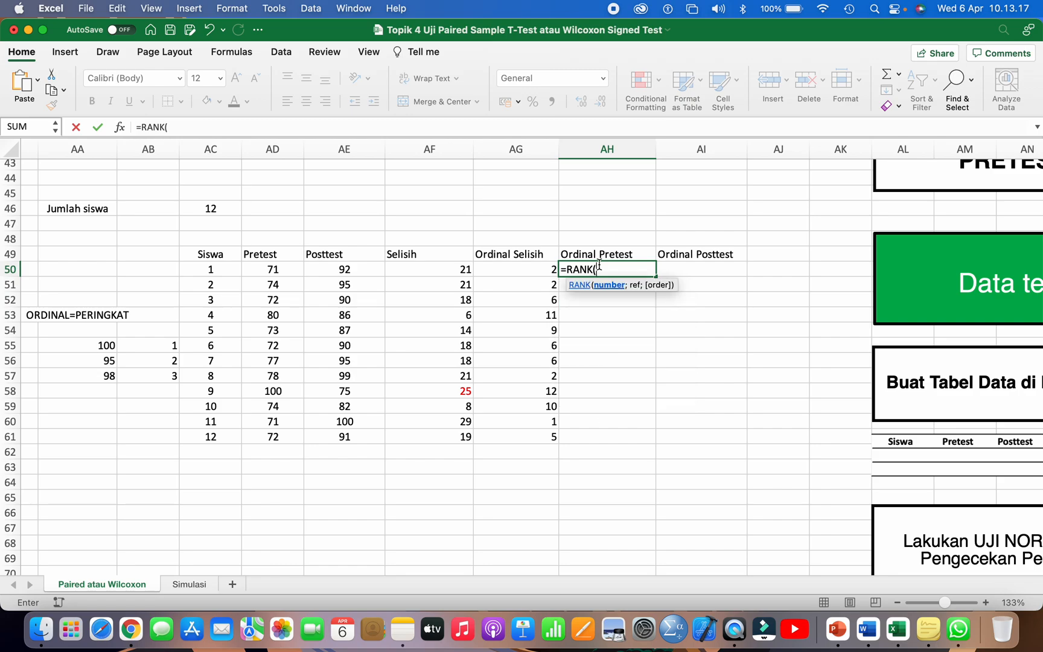
left_click(284, 267)
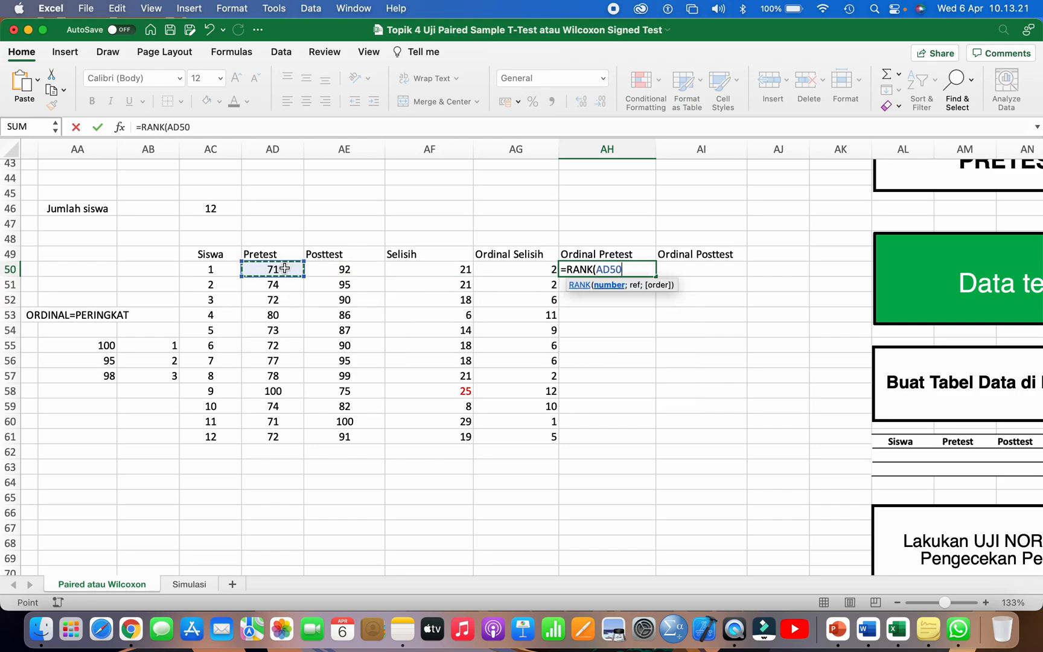
type(";")
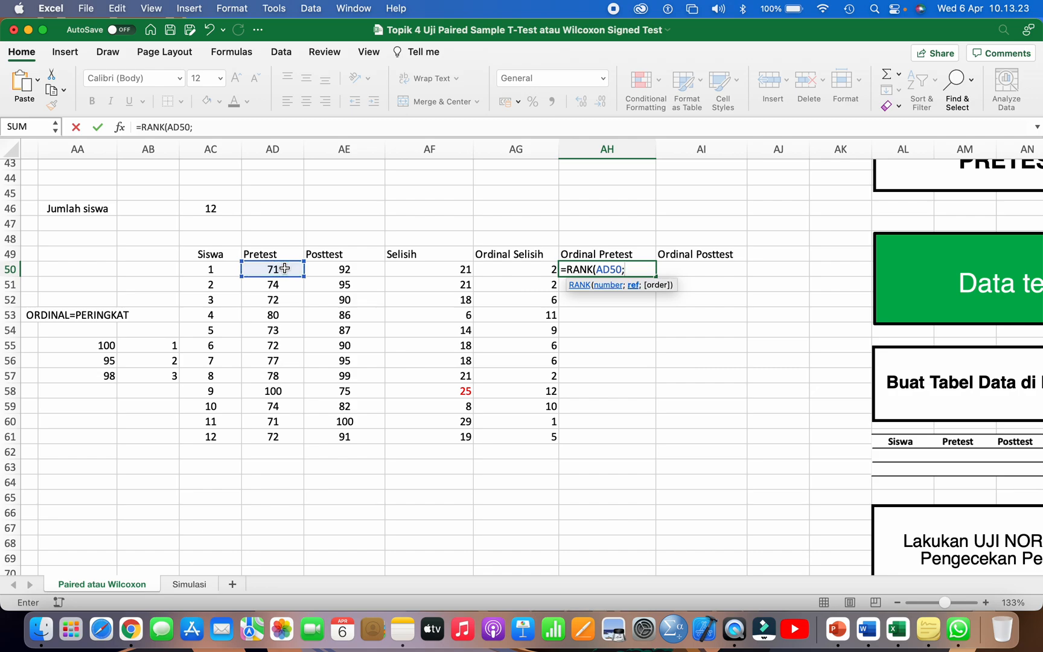
left_click_drag(273, 268, 262, 436)
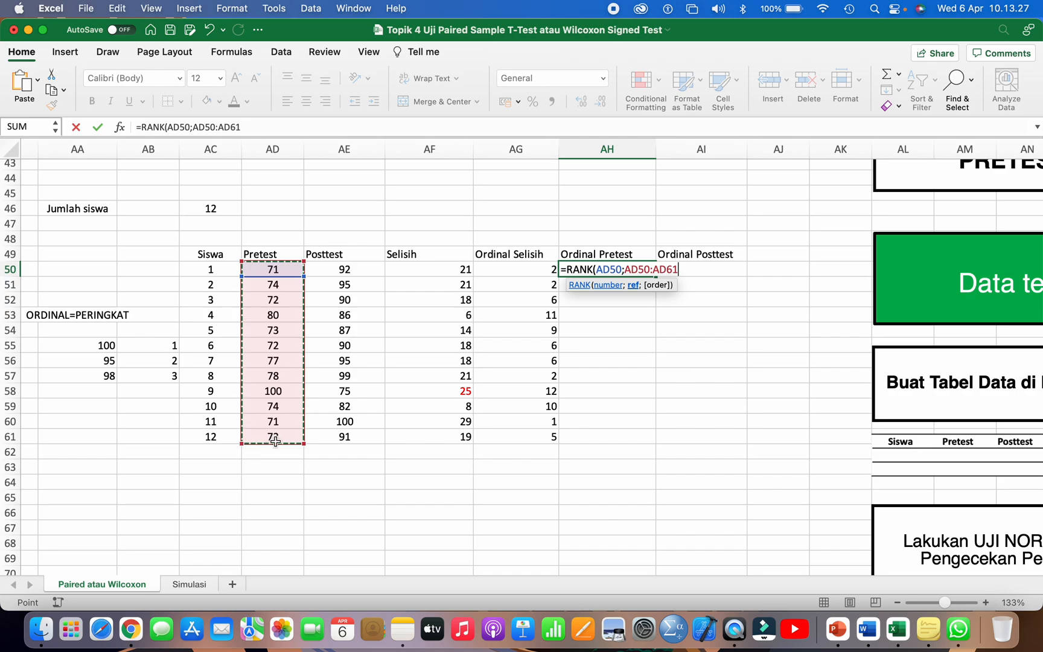
type(")")
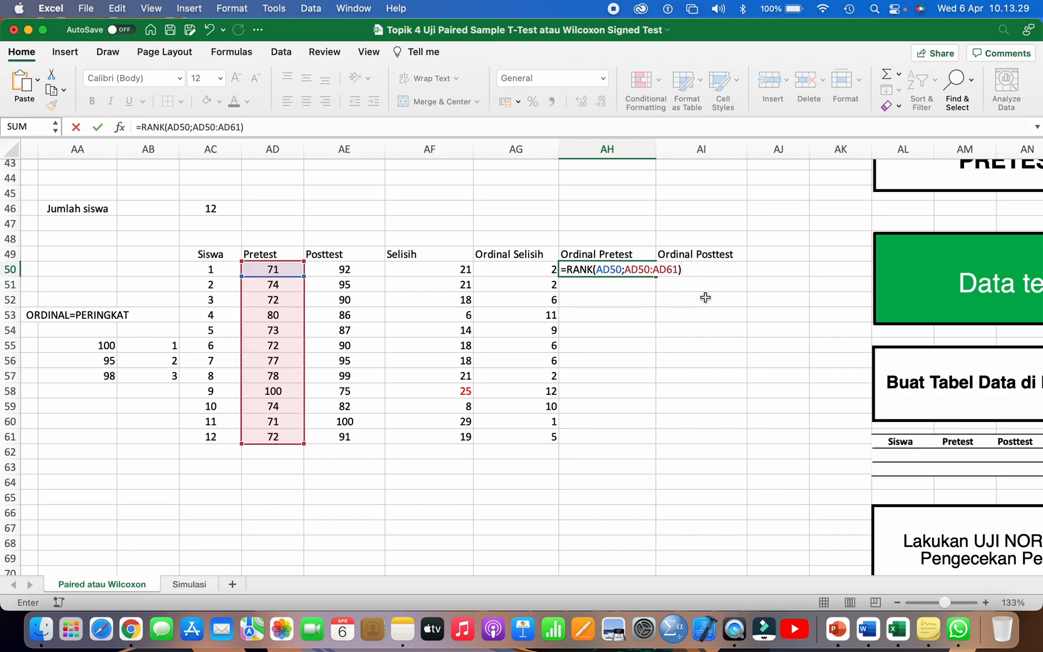
Step: Lock the ranking range in AH50's formula as $AD$50:$AD$61 and fill the formula down to AH61
left_click(627, 269)
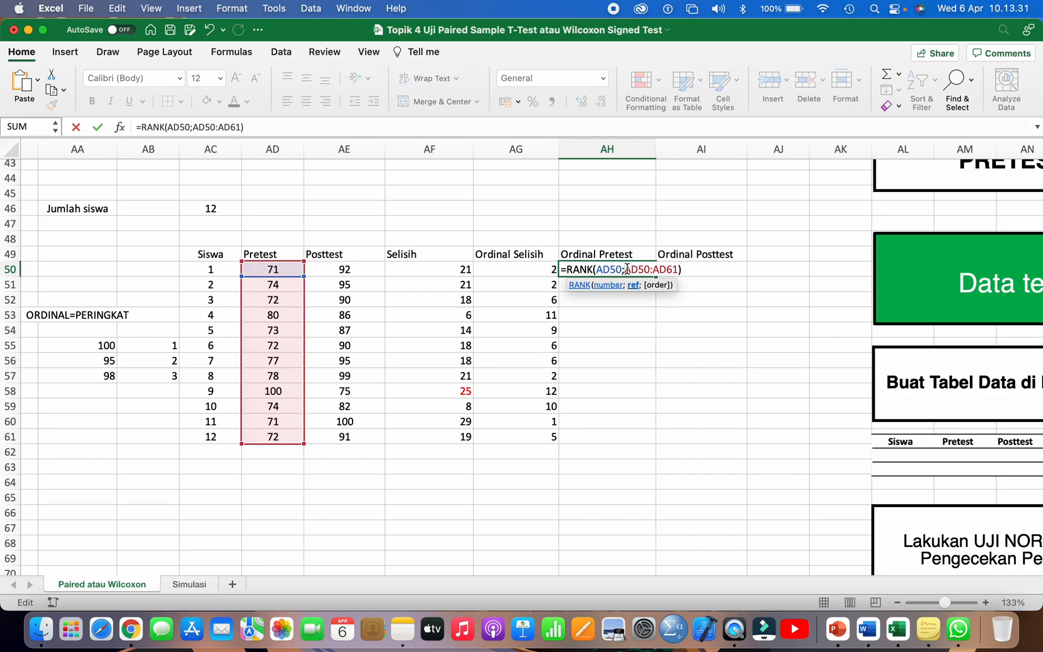
type("$AD$")
key("Right")
type("$AD$")
key("Return")
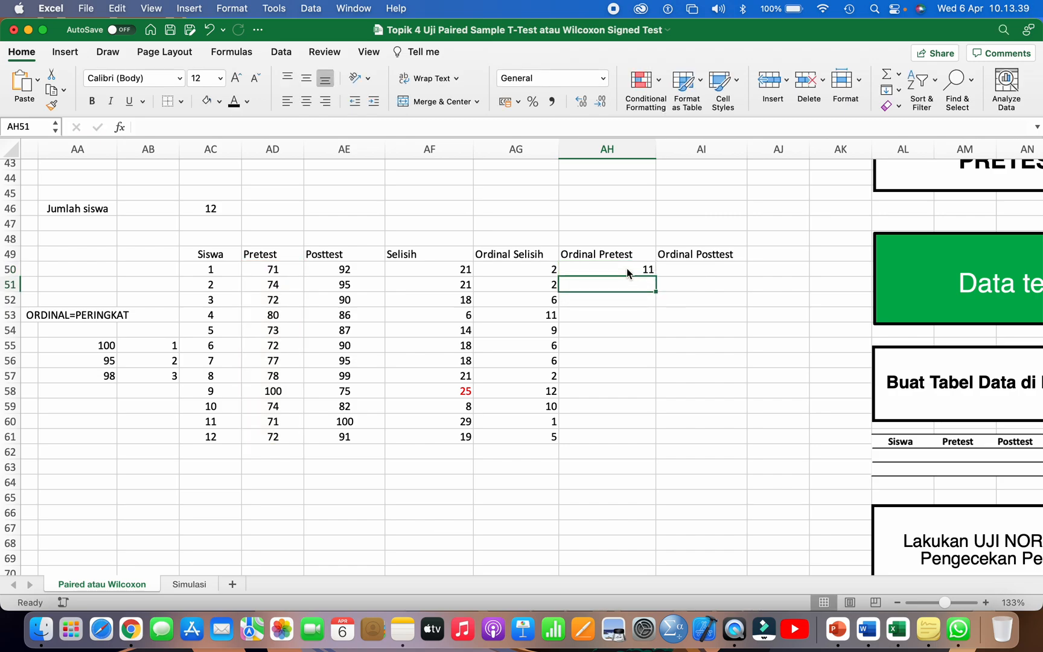
left_click(628, 268)
left_click_drag(655, 276, 649, 443)
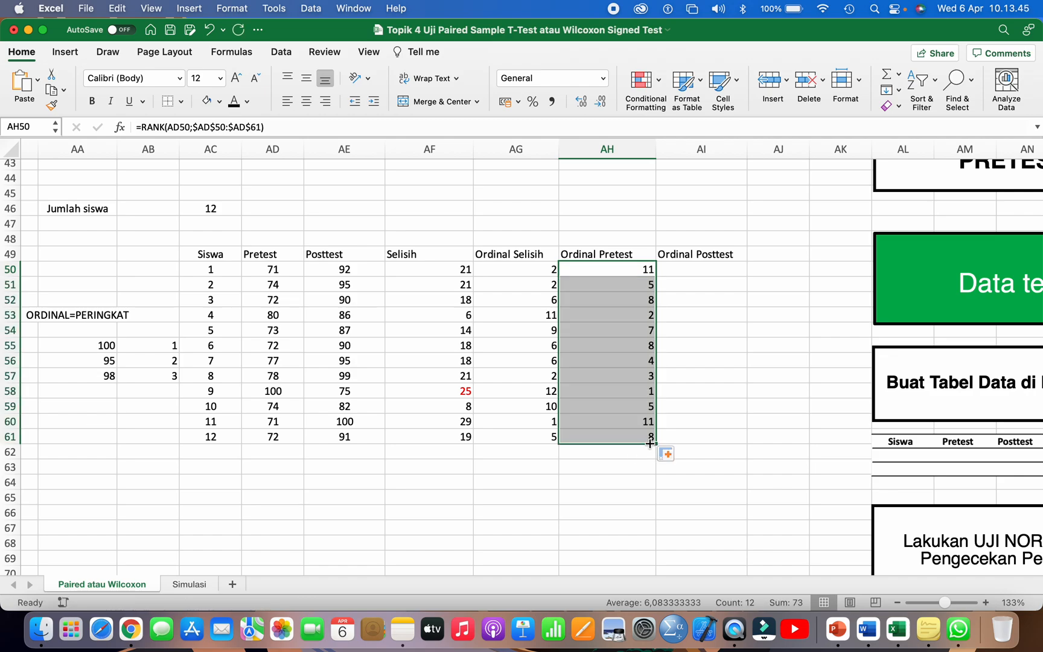
Step: Write the formula =RANK(AE50;AE50:AE61) for student 1's Ordinal Posttest in AI50
left_click(682, 274)
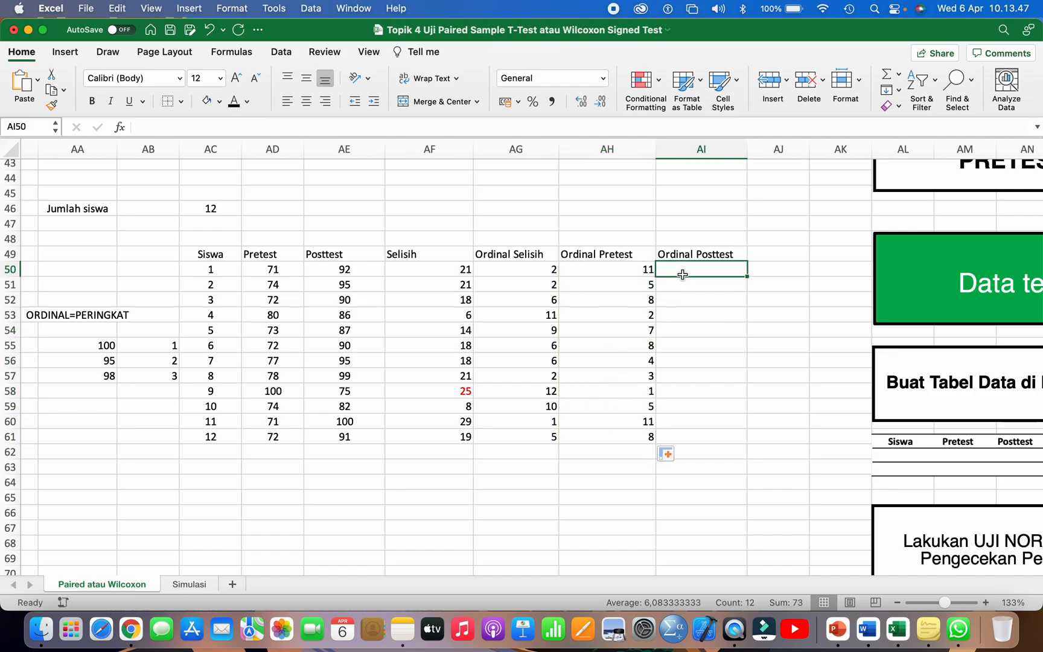
type("=RANK(")
left_click_drag(416, 298, 390, 281)
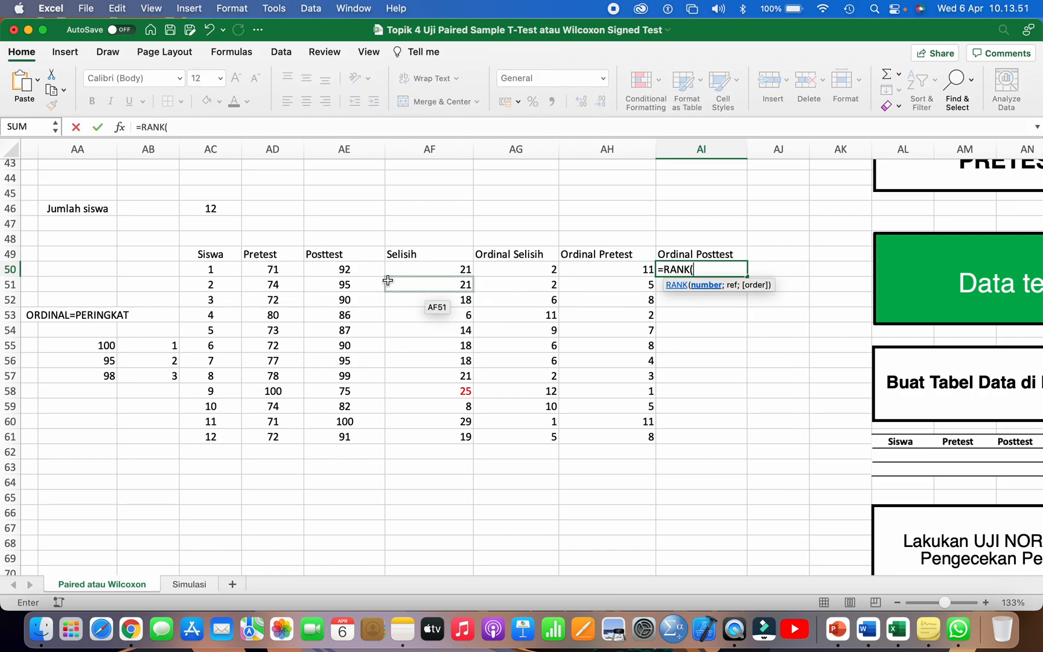
left_click(357, 270)
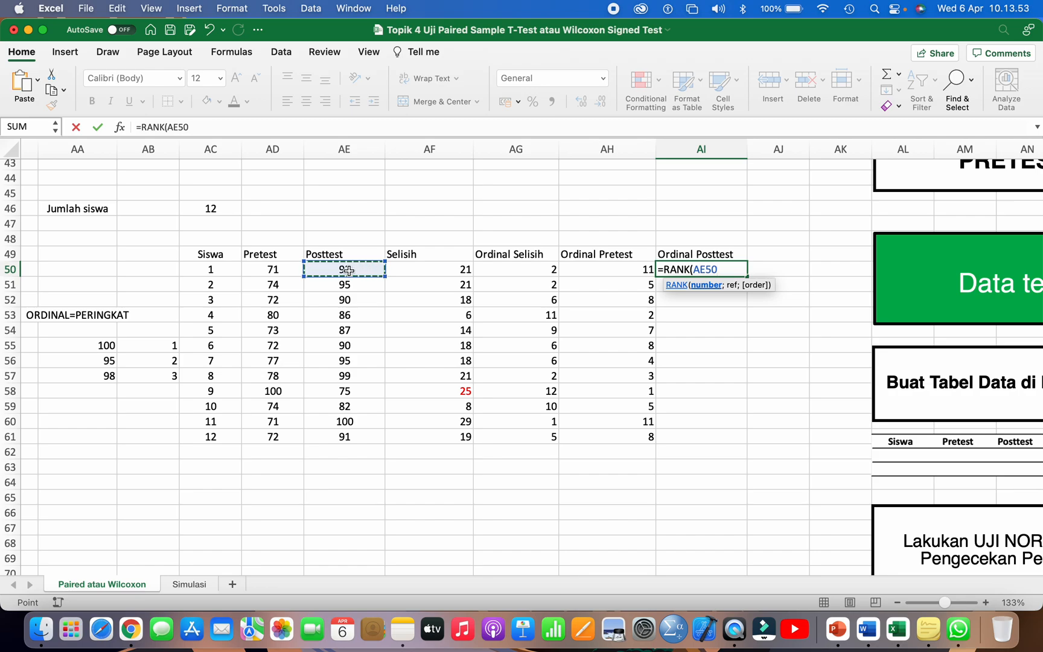
type(";")
left_click_drag(340, 270, 326, 435)
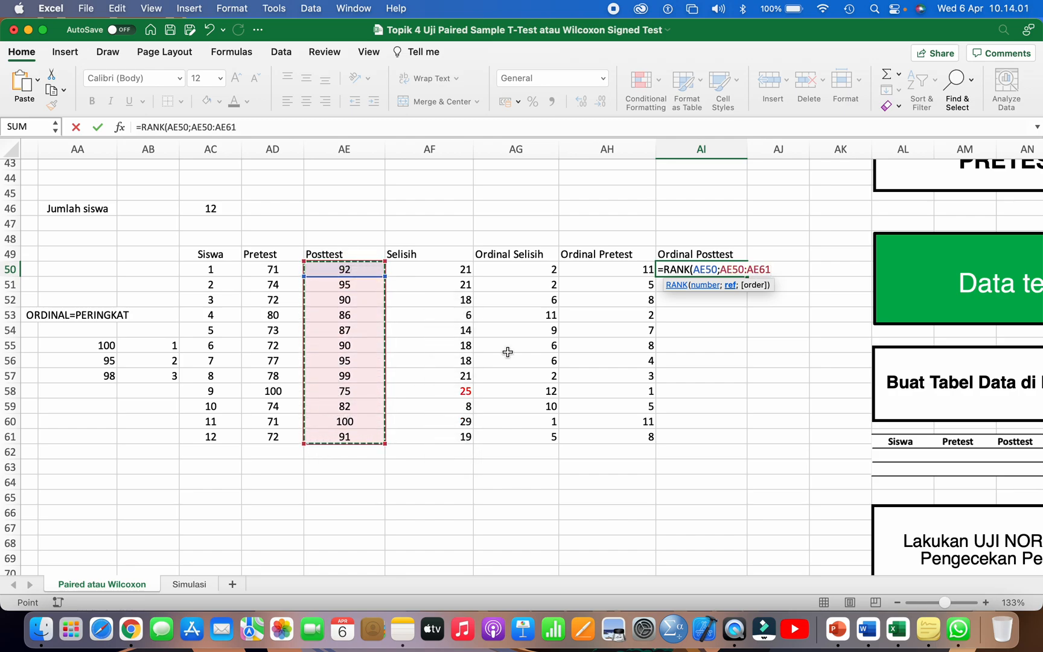
type(")")
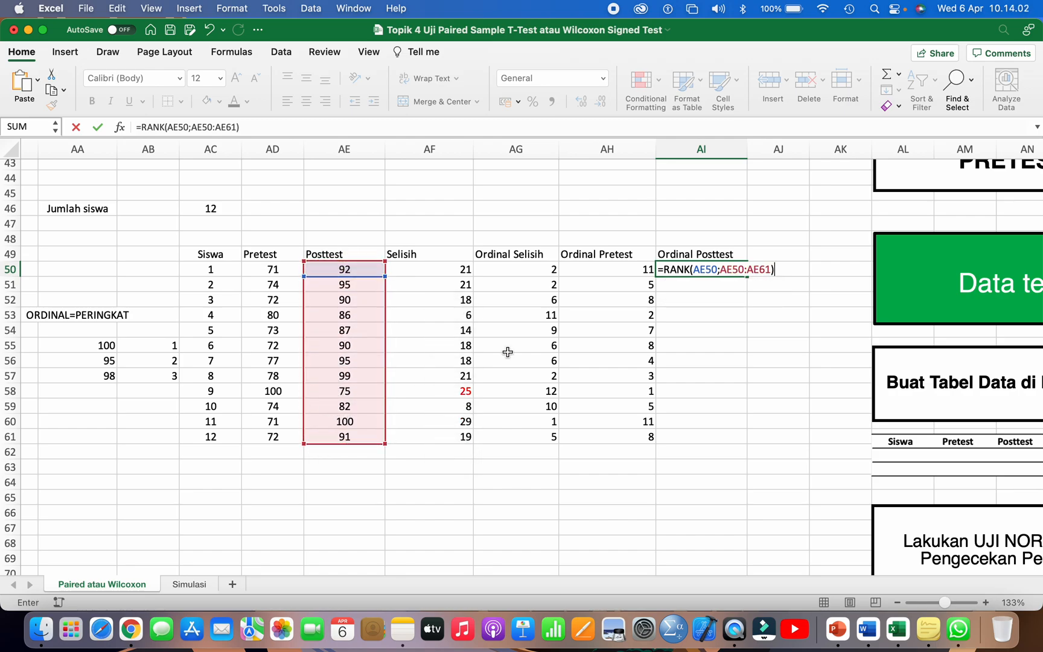
Step: Lock the ranking range in AI50's formula as $AE$50:$AE$61 and fill the formula down to AI61
left_click(720, 270)
type("$AE")
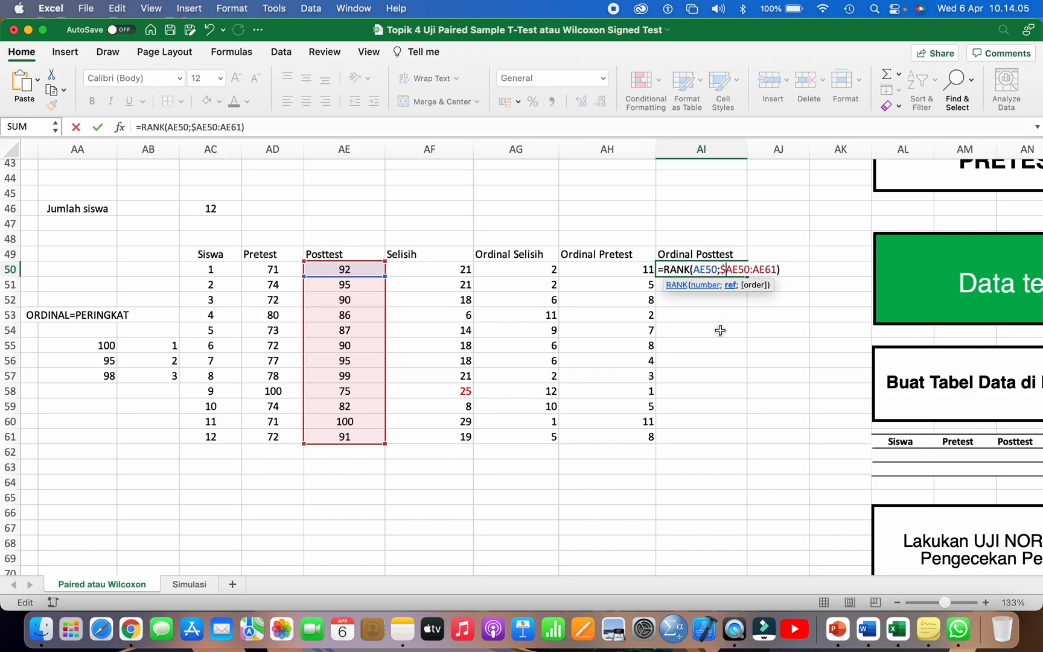
type("$")
key("Right")
key("Right")
key("Right")
type("$")
key("Right")
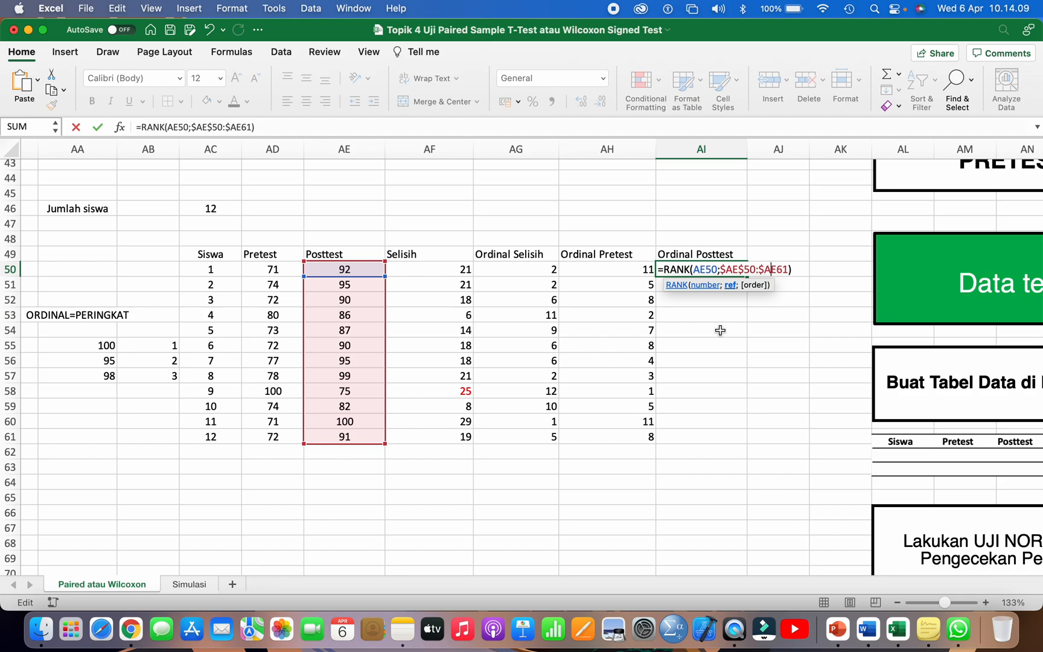
key("Return")
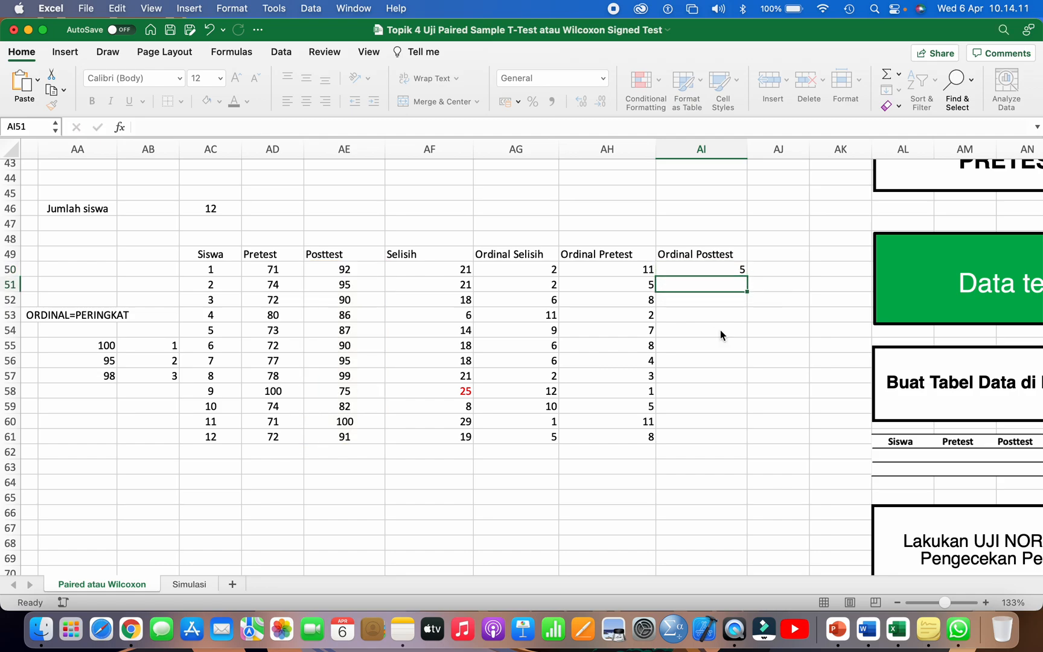
left_click_drag(711, 274, 713, 271)
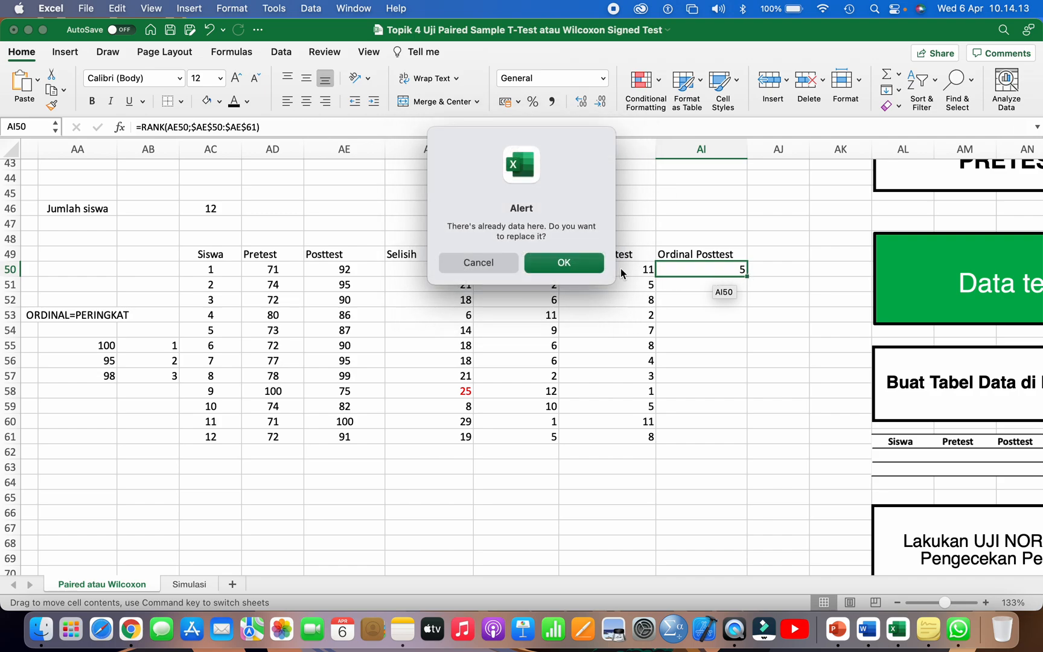
left_click(500, 265)
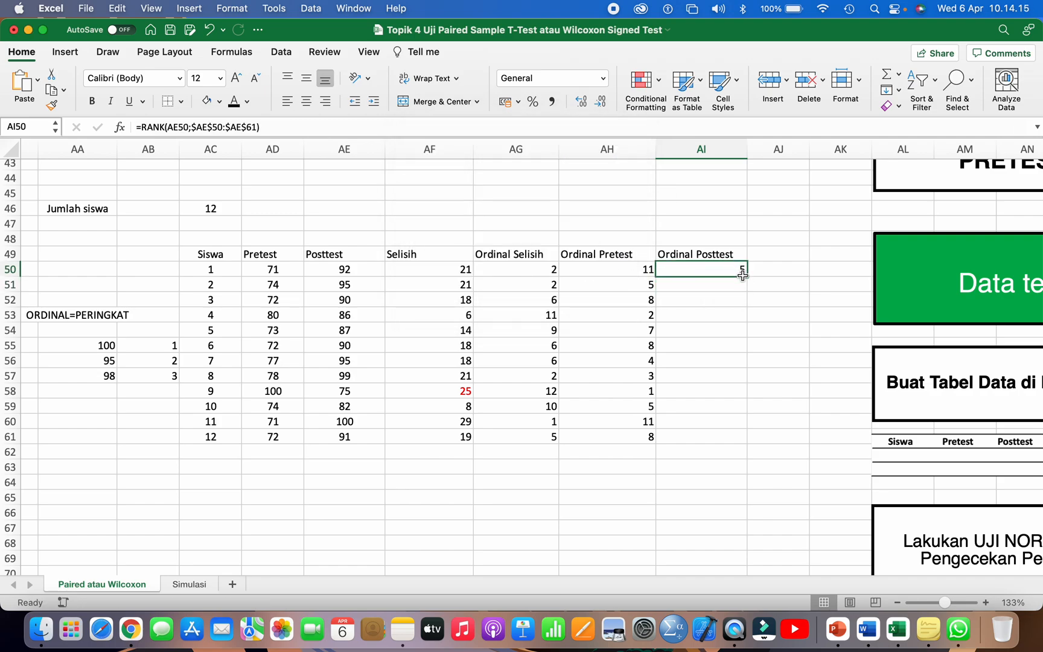
left_click_drag(747, 278, 734, 439)
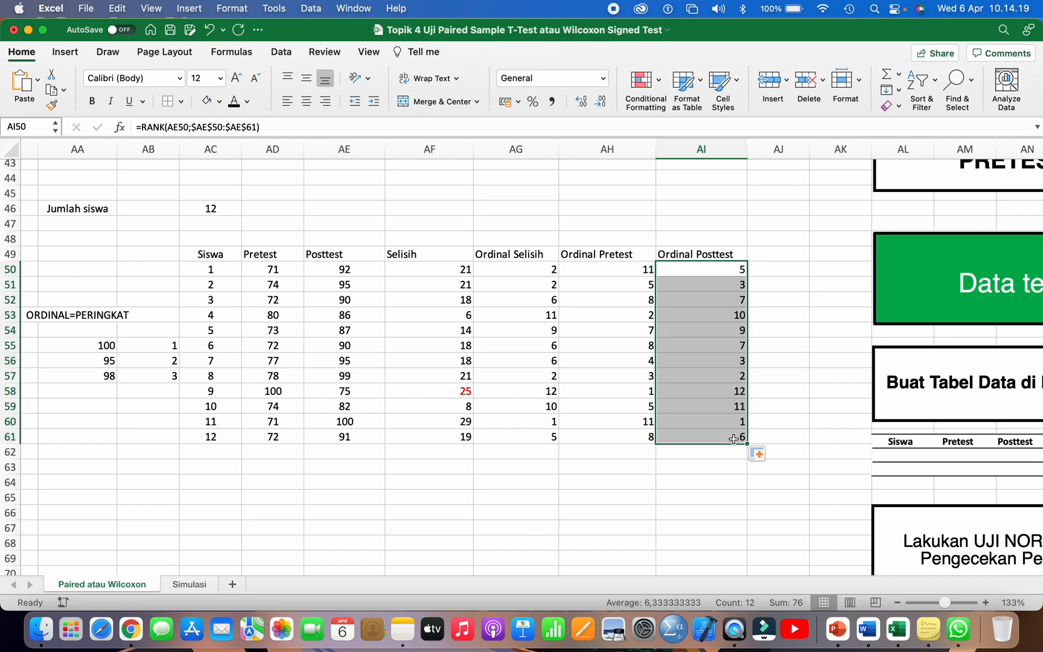
Step: Clear the ORDINAL=PERINGKAT note and its sample ranking values from AA53:AB57
scroll(733, 439, "left", 3)
scroll(734, 438, "up", 1)
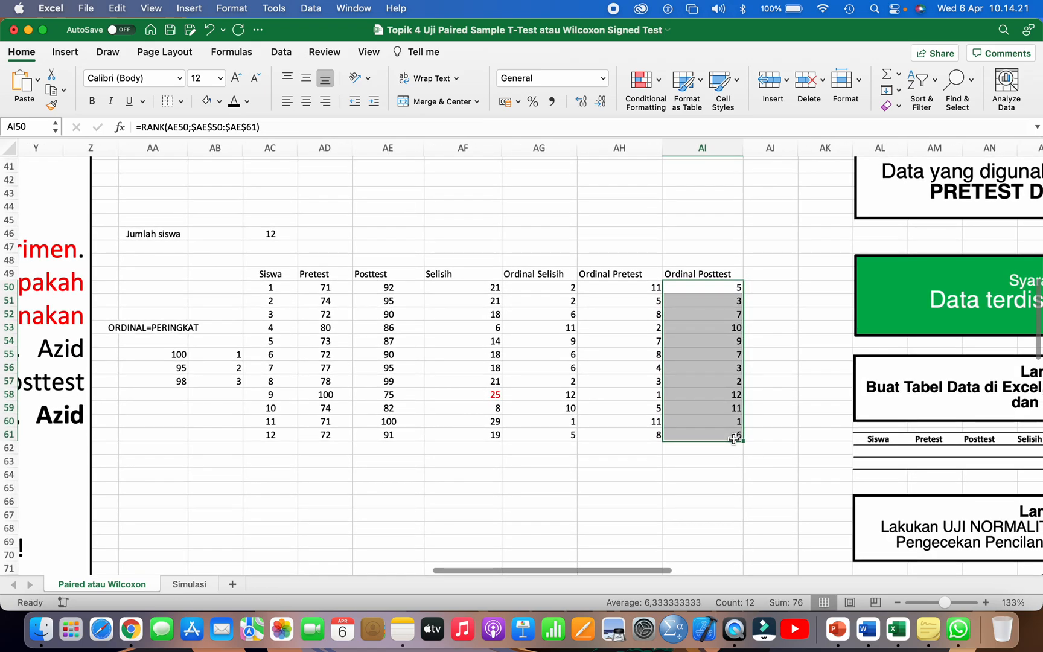
scroll(732, 440, "down", 2)
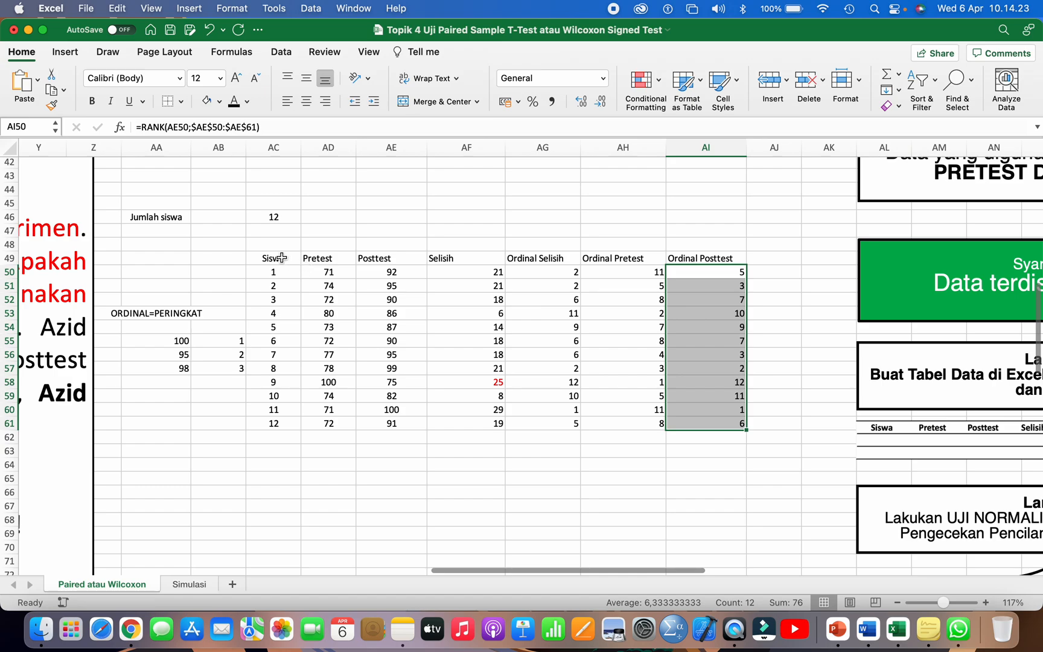
left_click_drag(275, 258, 709, 365)
left_click(273, 437)
left_click_drag(184, 312, 214, 365)
key("Delete")
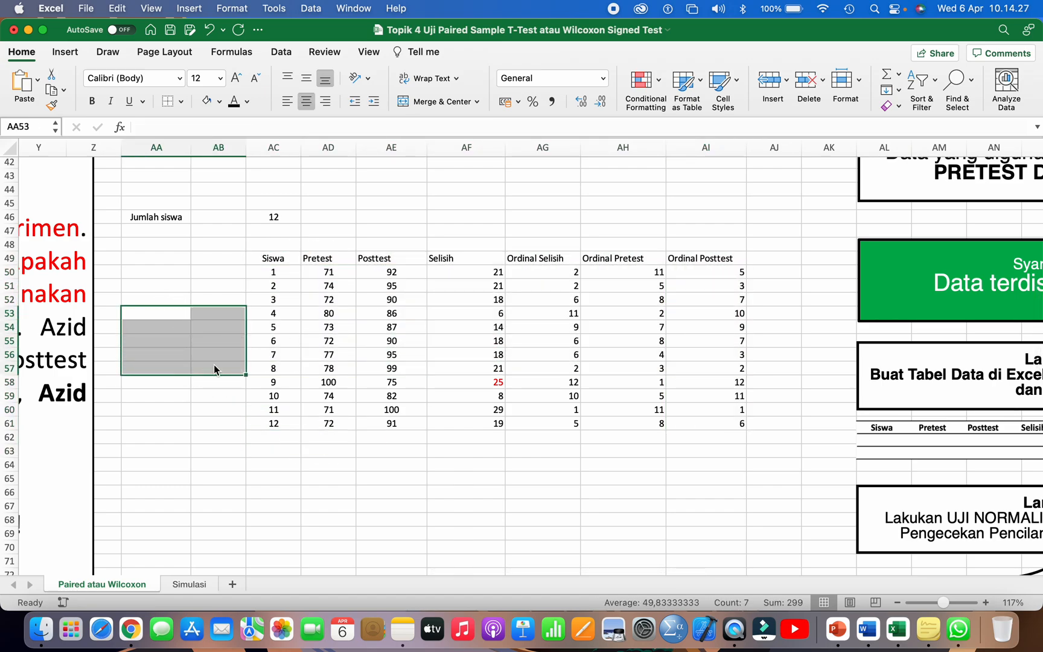
Step: Make the table's header row from Siswa to Ordinal Posttest (AC49:AI49) bold
left_click(287, 356)
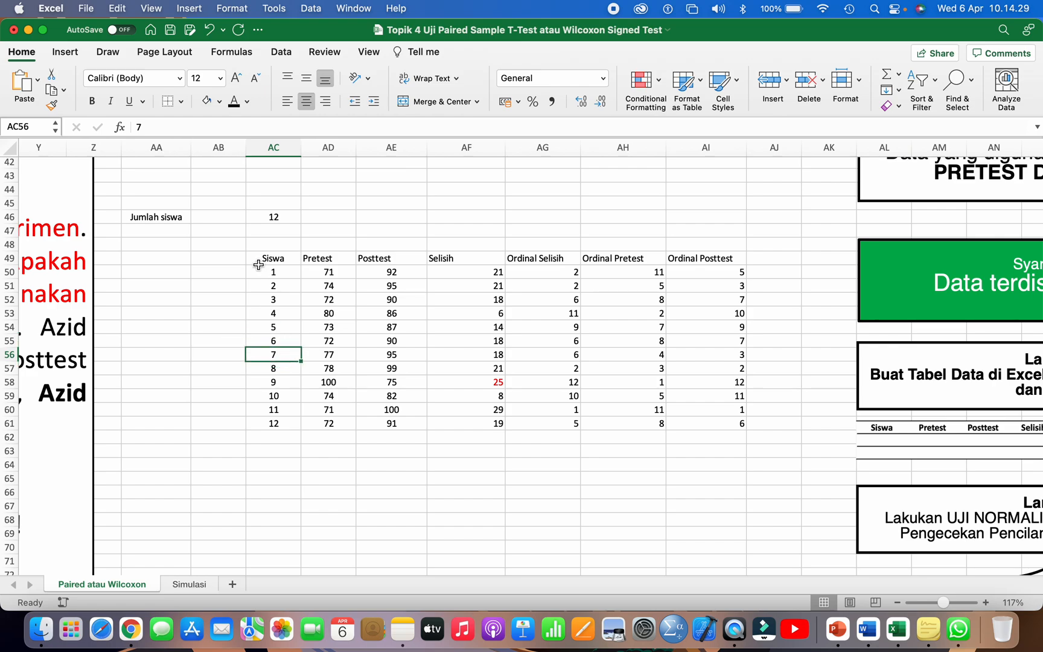
left_click_drag(261, 258, 685, 258)
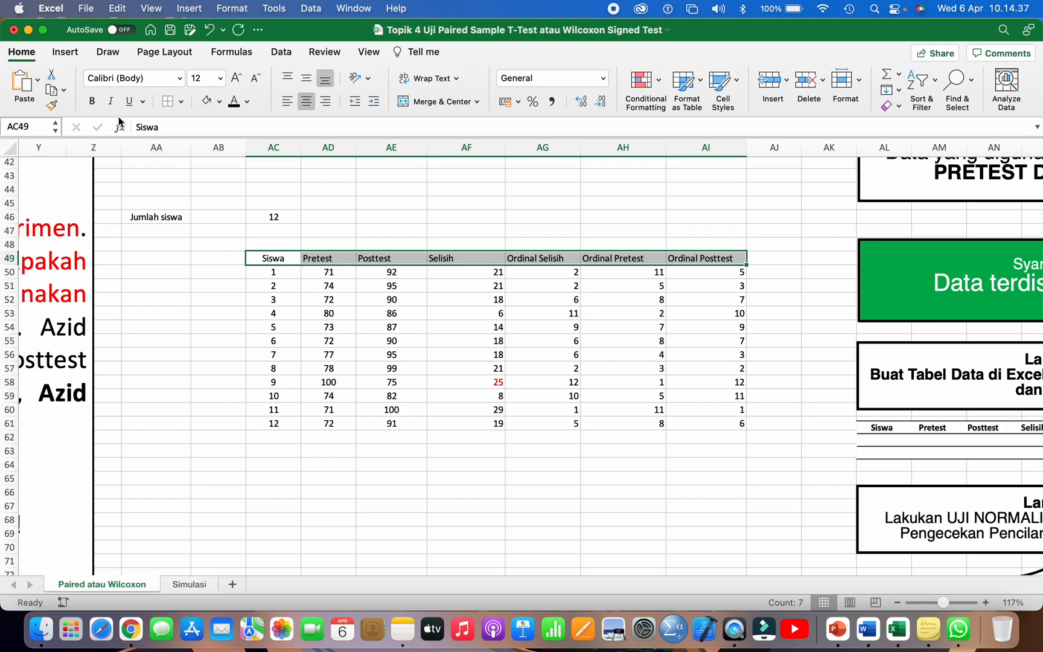
left_click(95, 105)
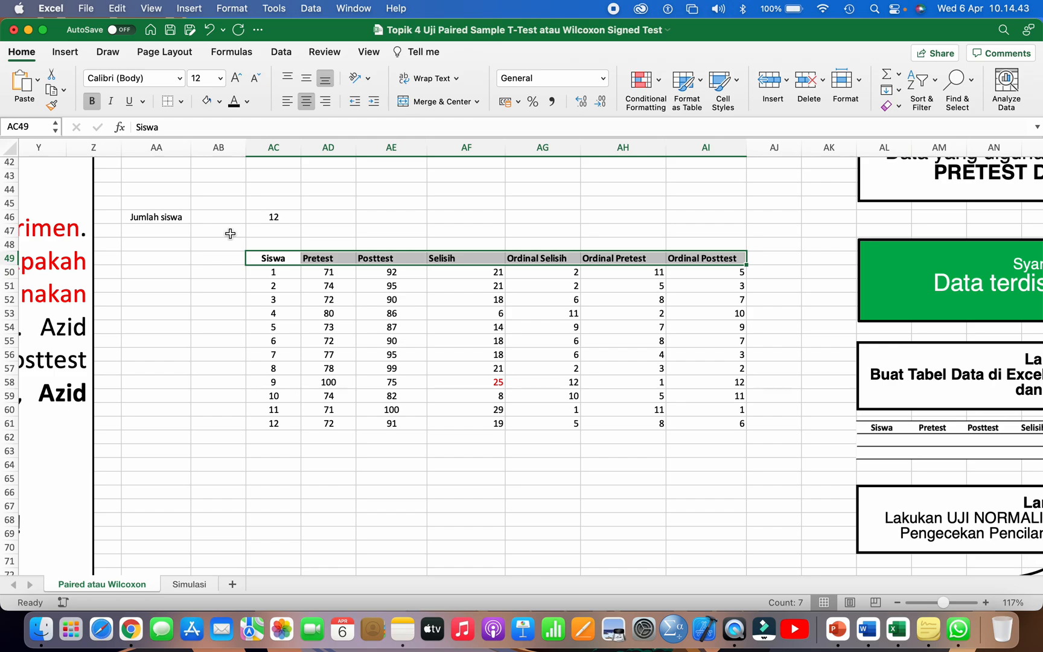
Step: Enter the shortcut note CTRL B in AE44 and its meaning BOLD in AF44
left_click(383, 188)
type("CTRL B")
key("Tab")
type("BOLD")
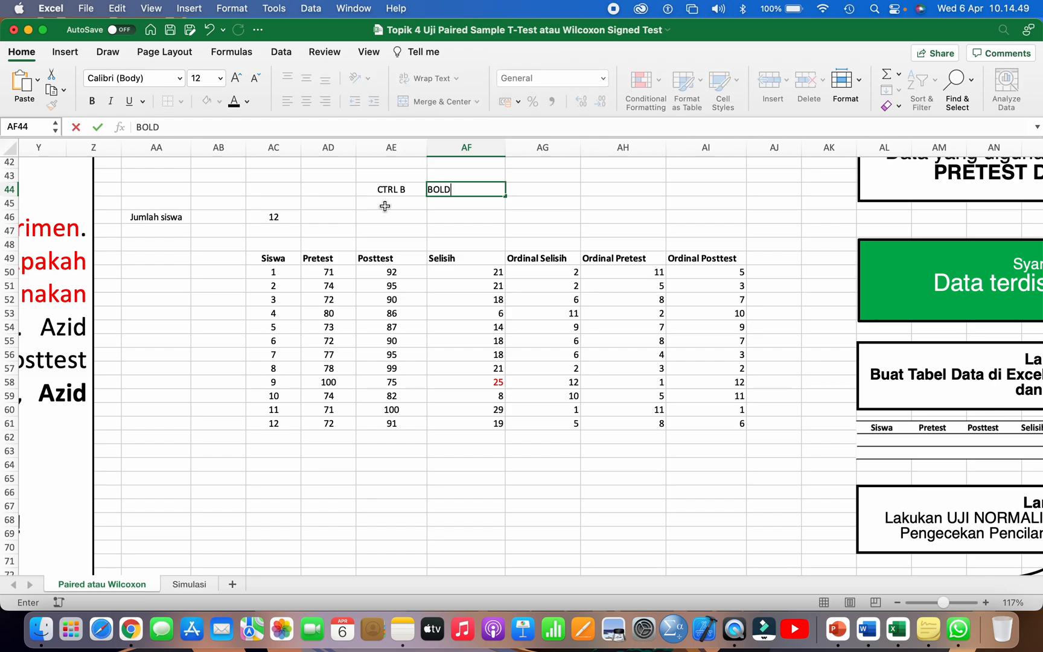
left_click(398, 230)
left_click(493, 188)
double_click(491, 188)
left_click(488, 215)
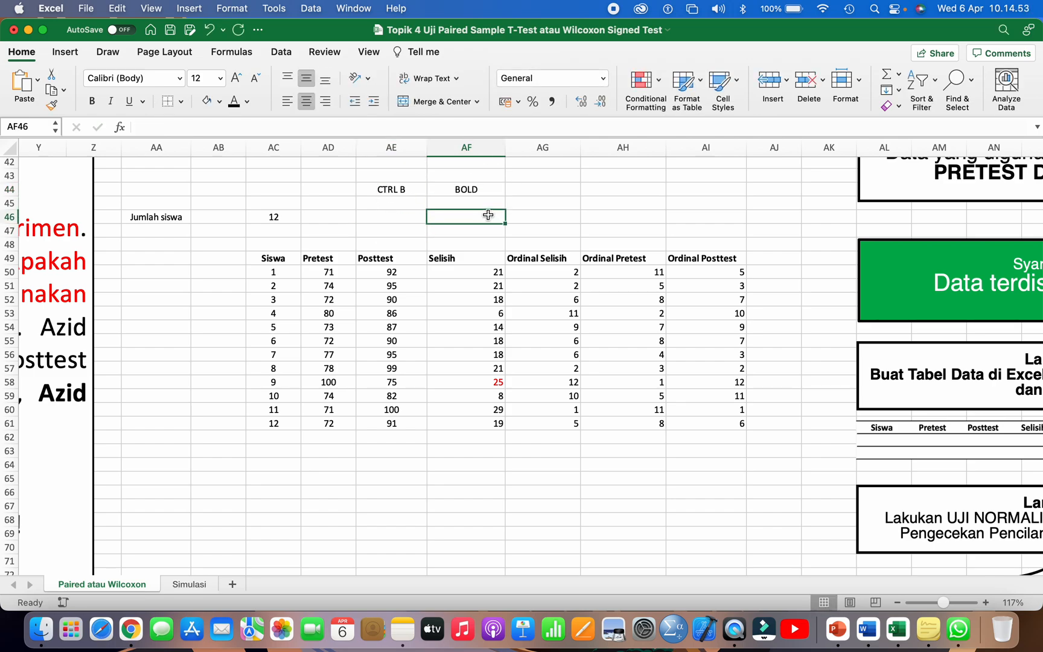
Step: Center the contents of the whole student table AC49:AI61 vertically and horizontally
scroll(452, 246, "down", 1)
scroll(452, 246, "down", 2)
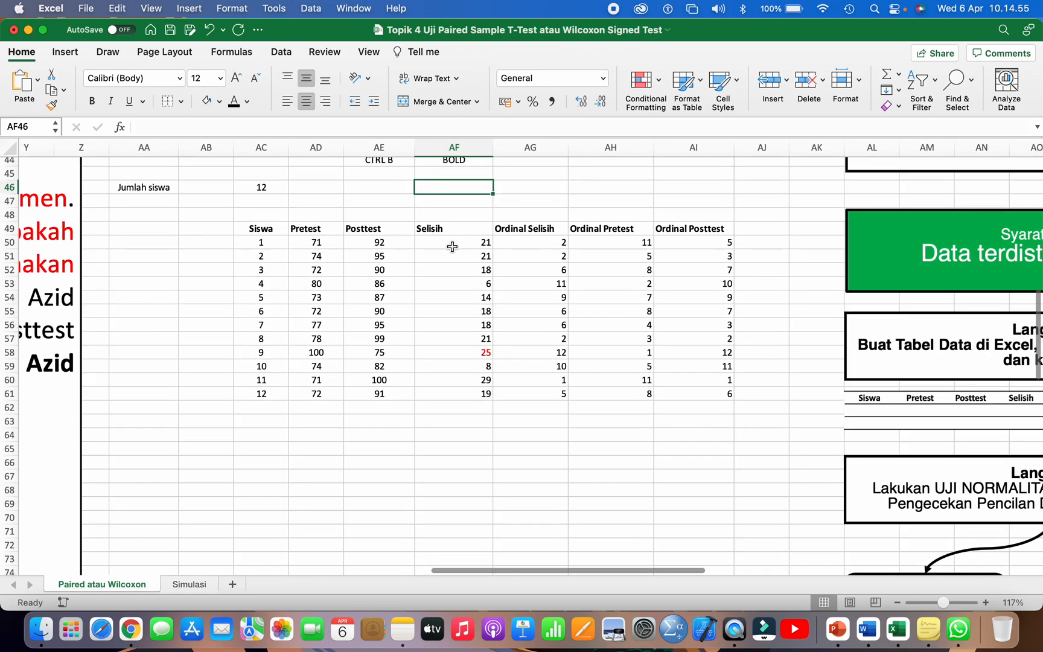
left_click_drag(265, 229, 706, 392)
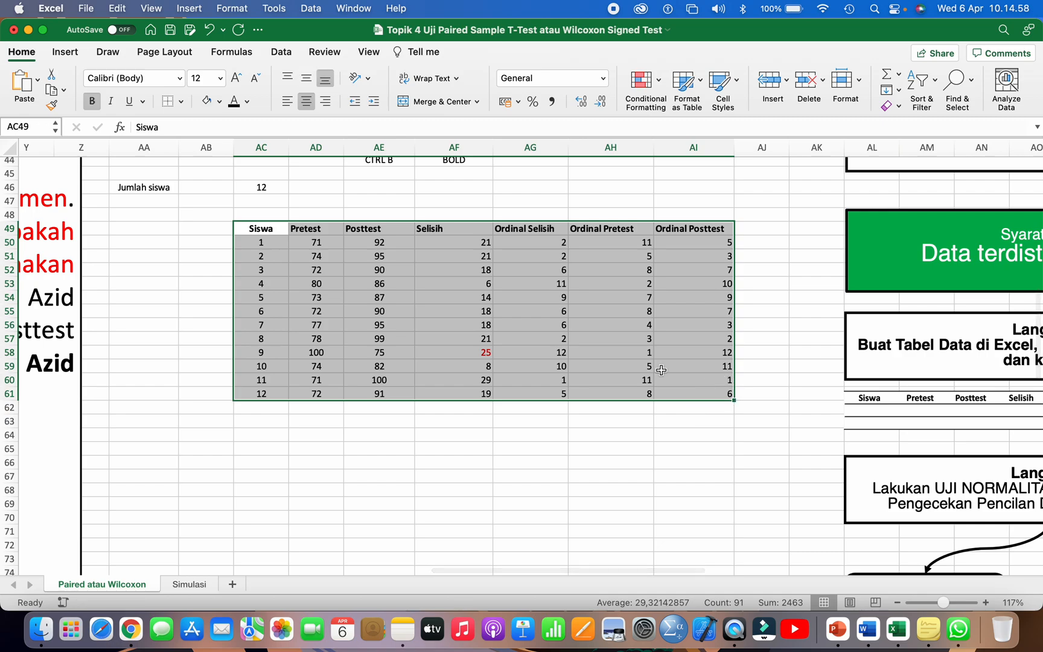
left_click(307, 79)
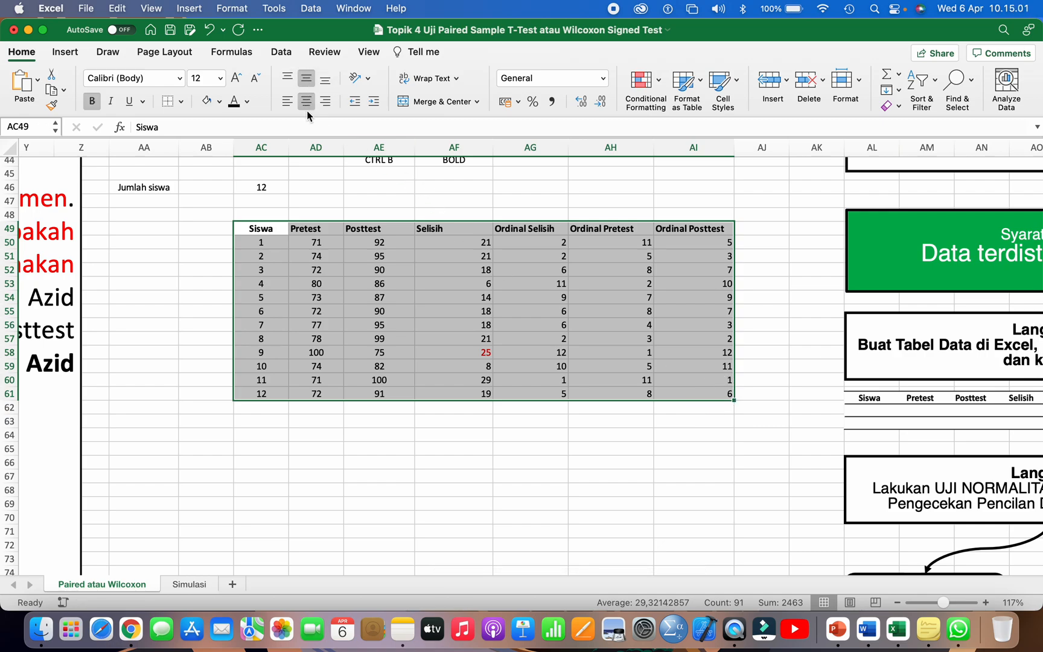
left_click(307, 101)
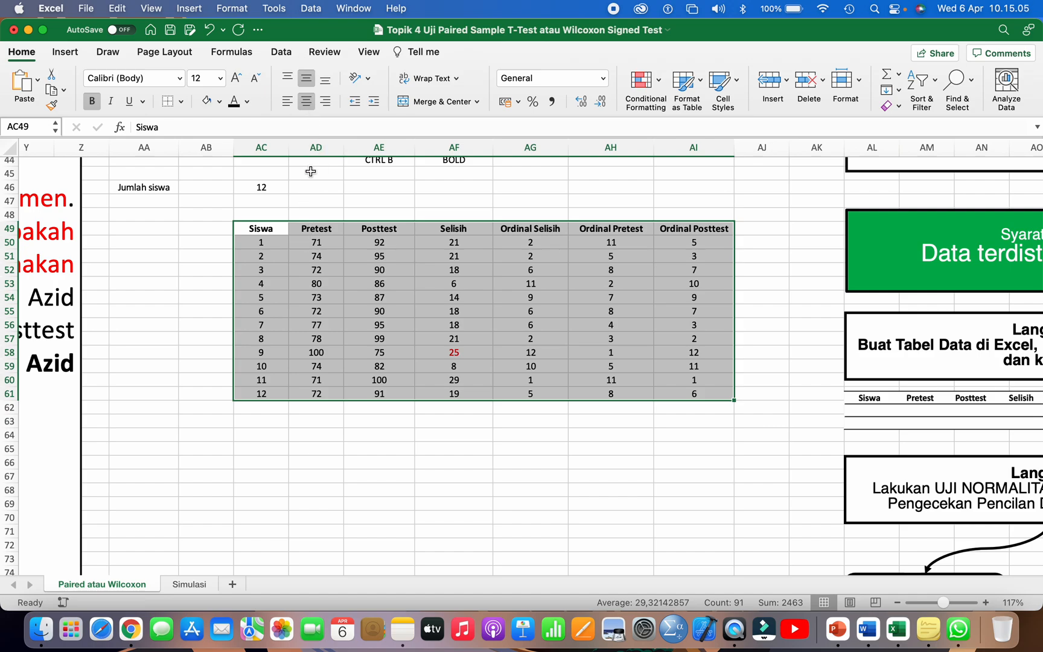
left_click_drag(265, 228, 265, 396)
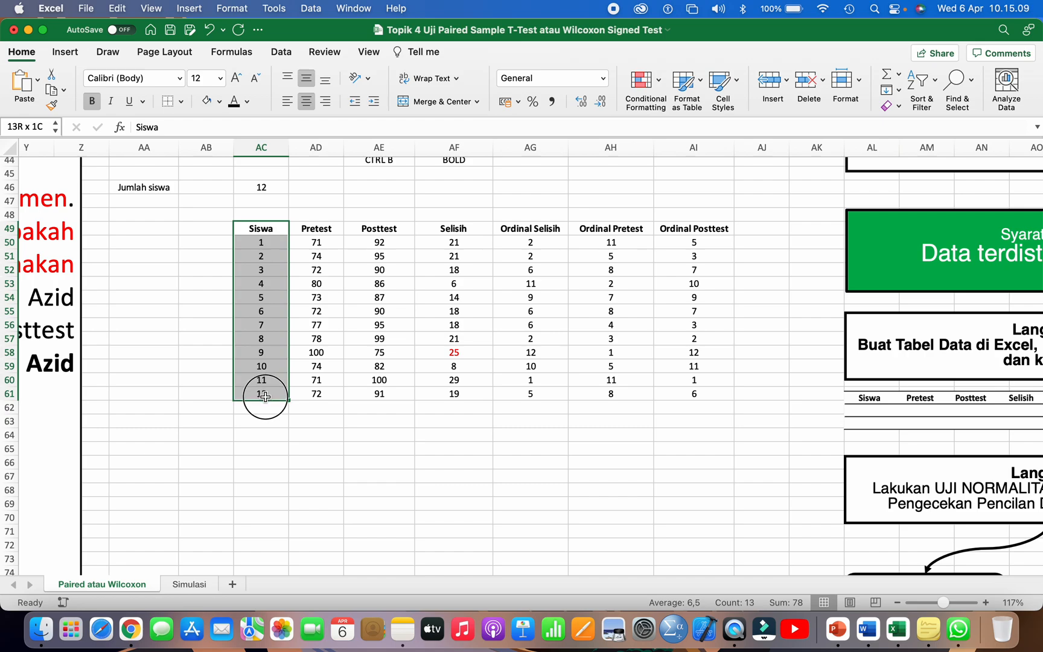
left_click_drag(317, 228, 324, 390)
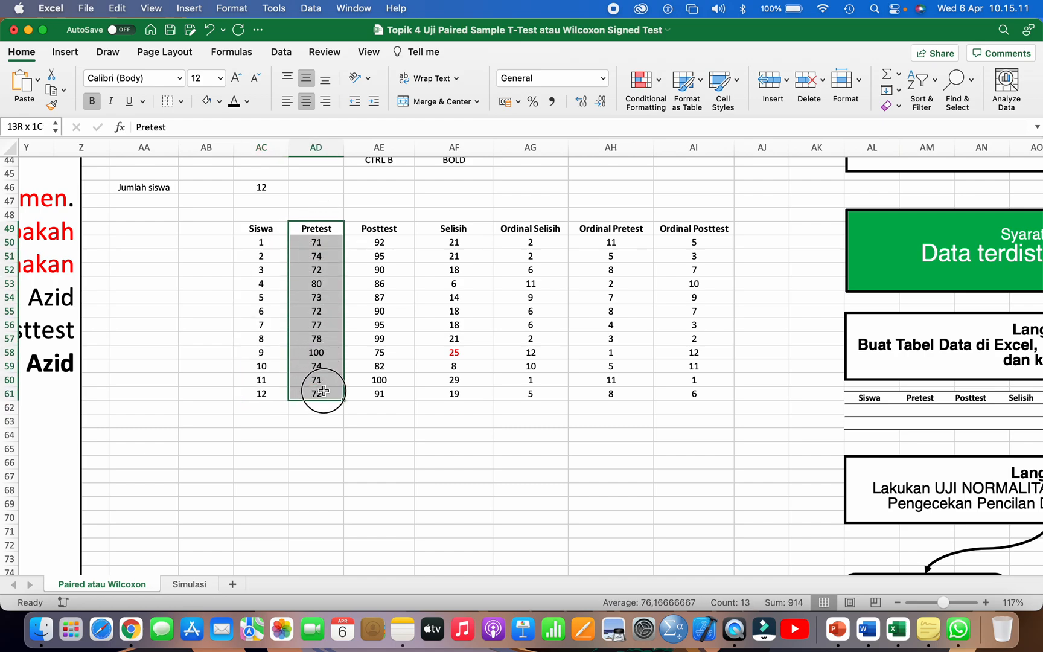
left_click_drag(699, 232, 687, 389)
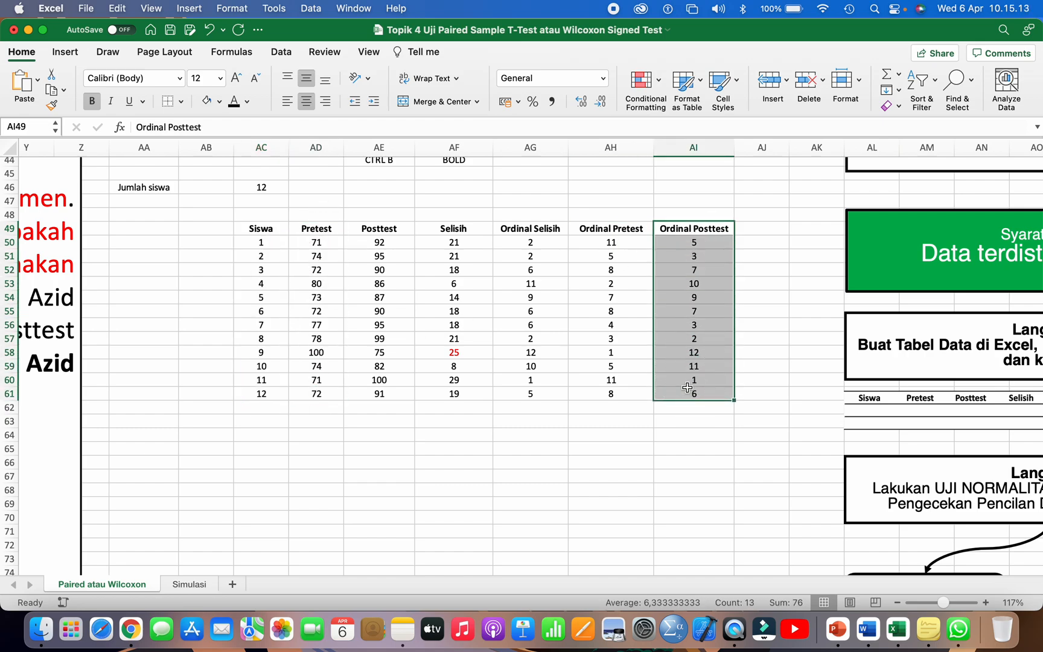
left_click(497, 273)
Step: Add thin solid horizontal borders along the top, between the rows and along the bottom of the table AC49:AI61
left_click_drag(256, 227, 690, 396)
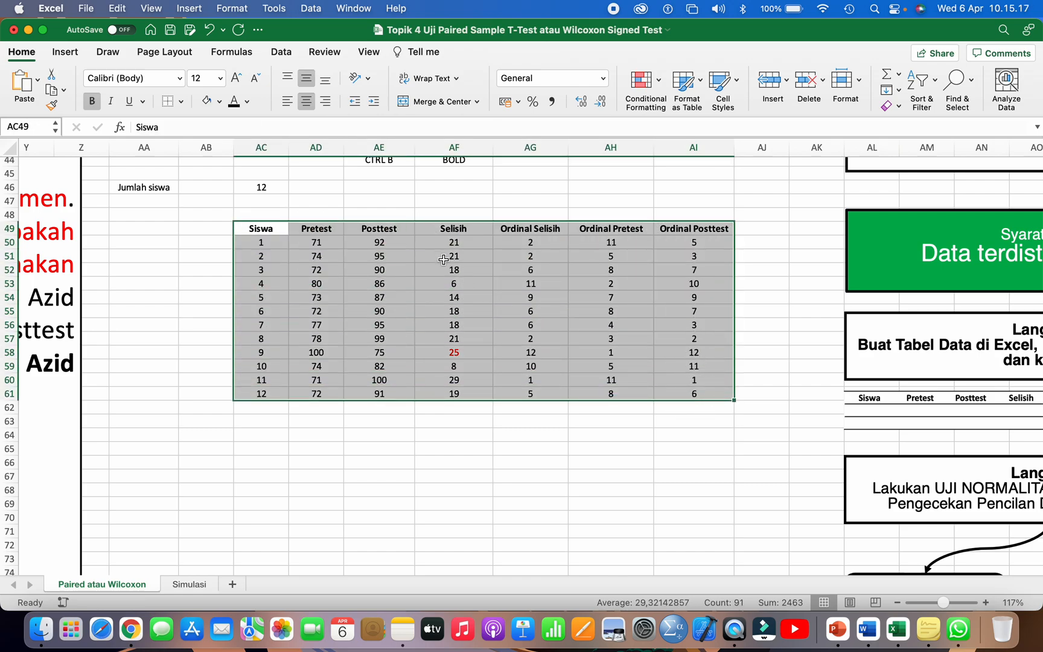
right_click(457, 302)
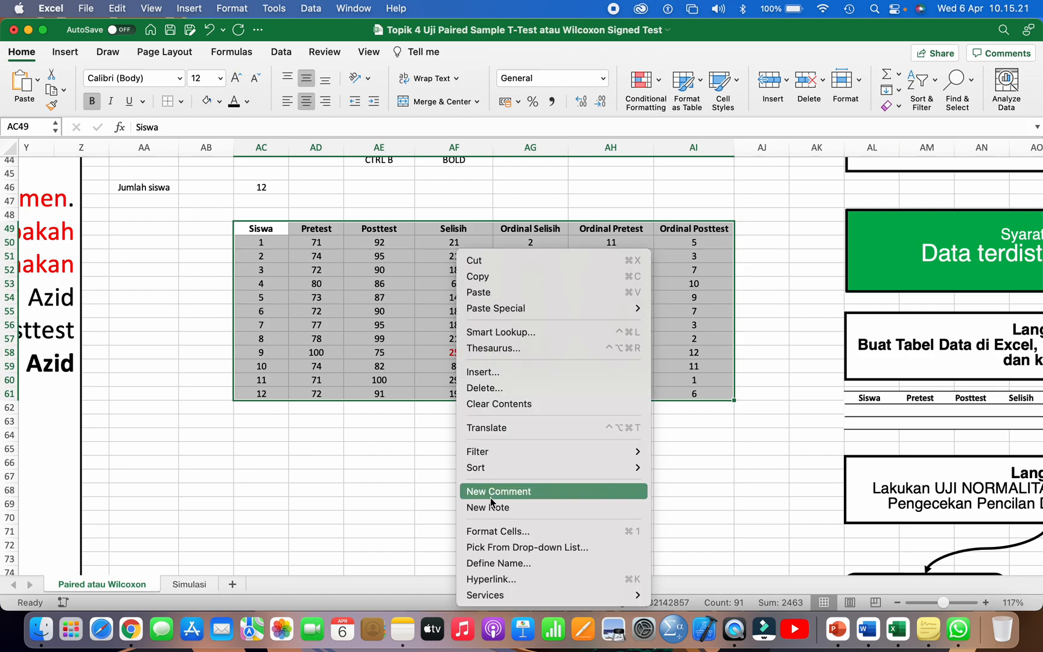
left_click(497, 531)
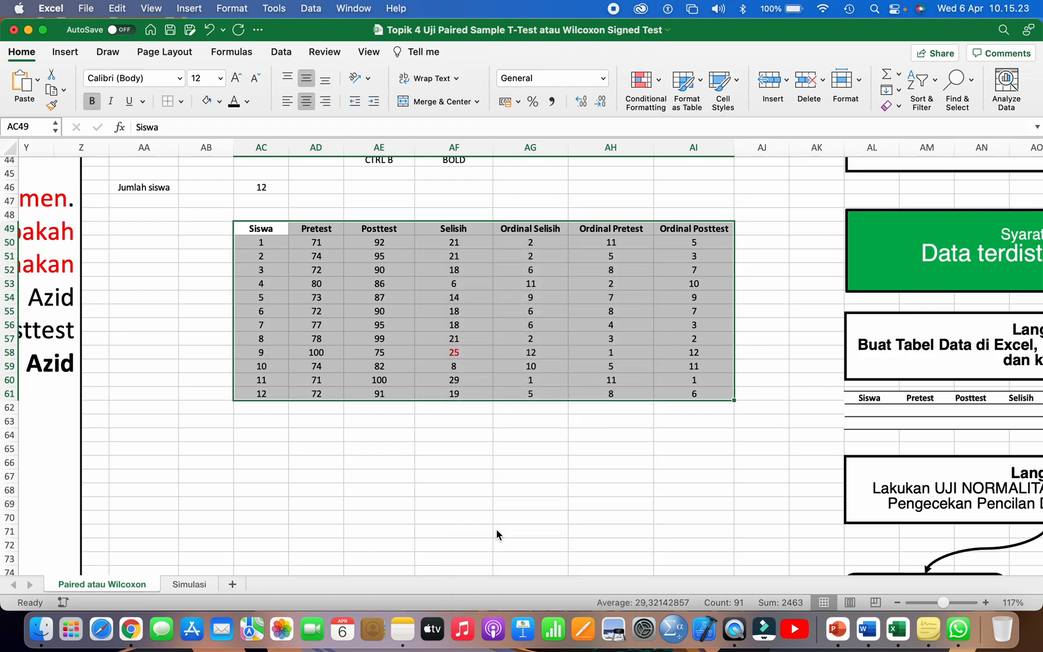
left_click(547, 214)
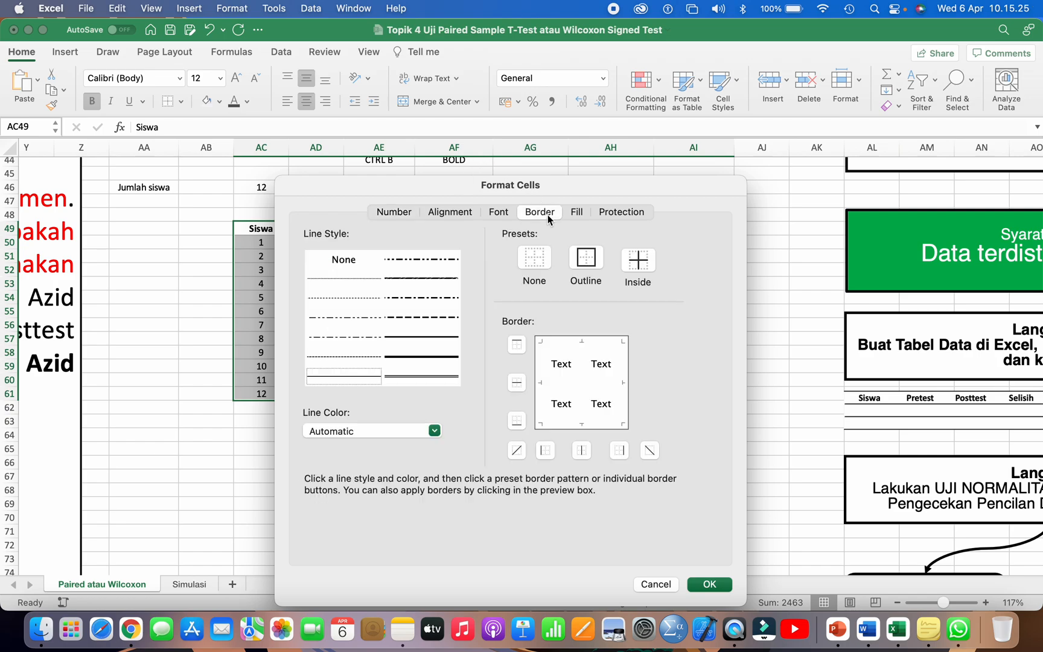
left_click(333, 232)
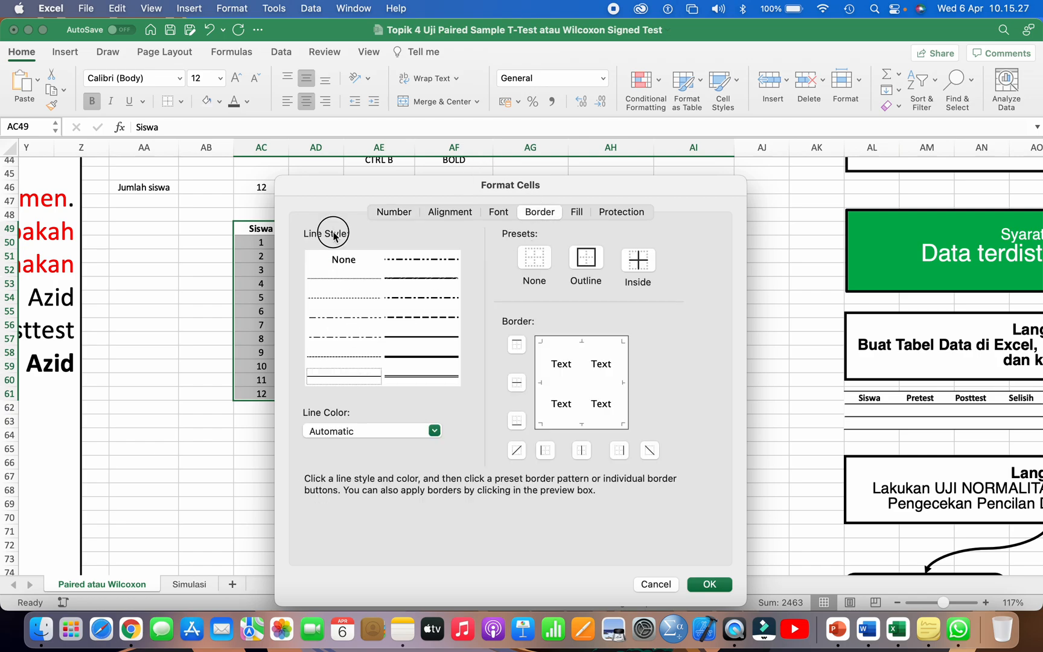
left_click(329, 377)
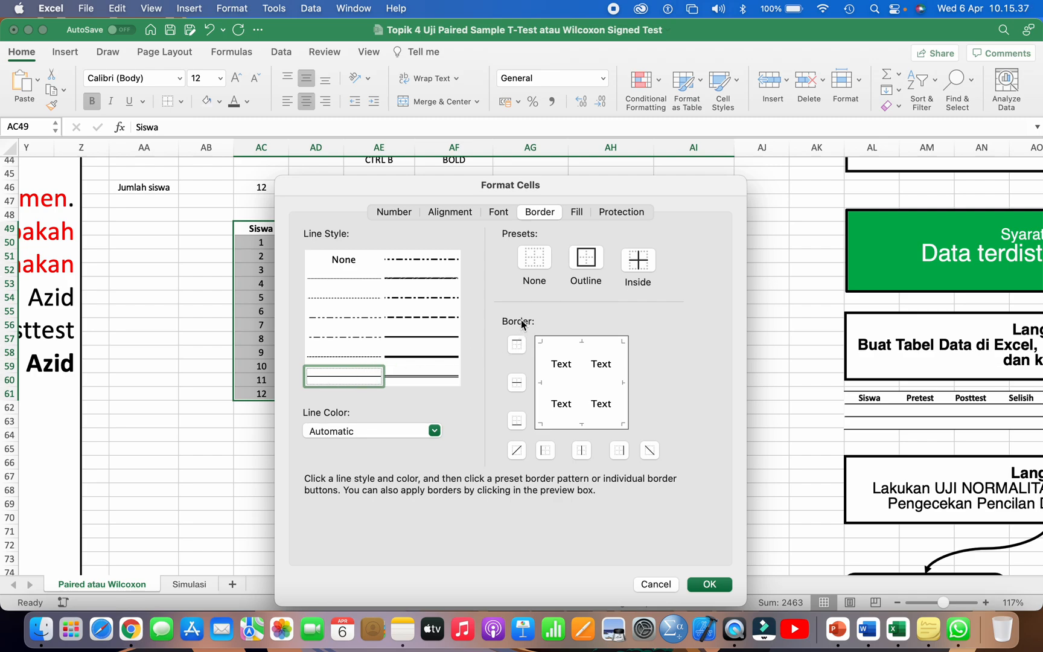
left_click(558, 346)
left_click(557, 388)
left_click(553, 423)
left_click(702, 585)
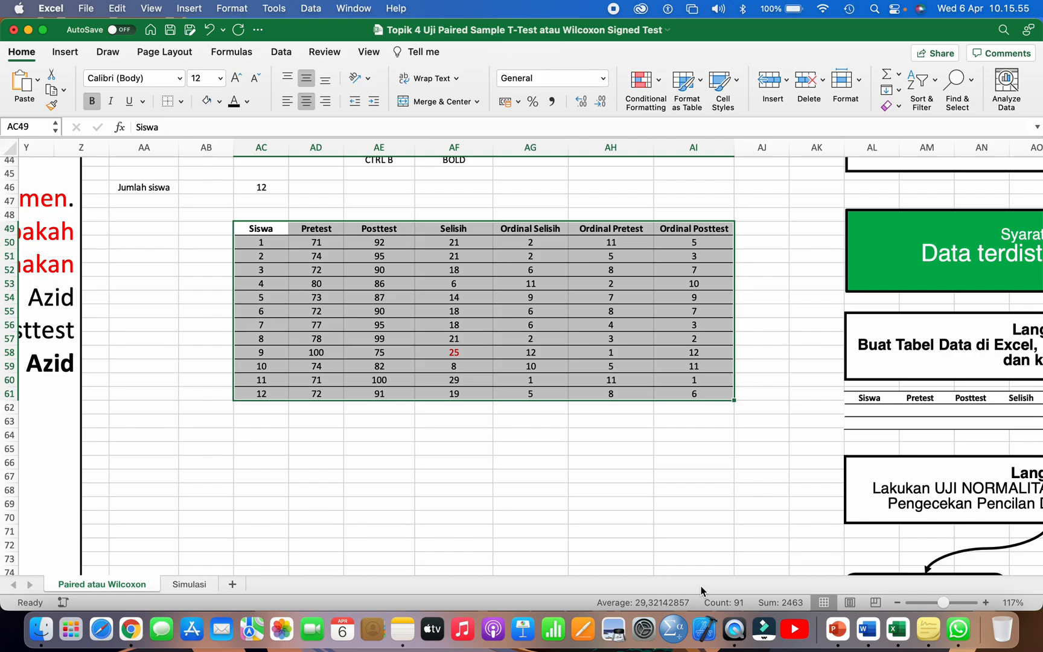
left_click(592, 471)
Step: Delete the CTRL B and BOLD notes from AE44:AF44 above the table
scroll(591, 471, "down", 3)
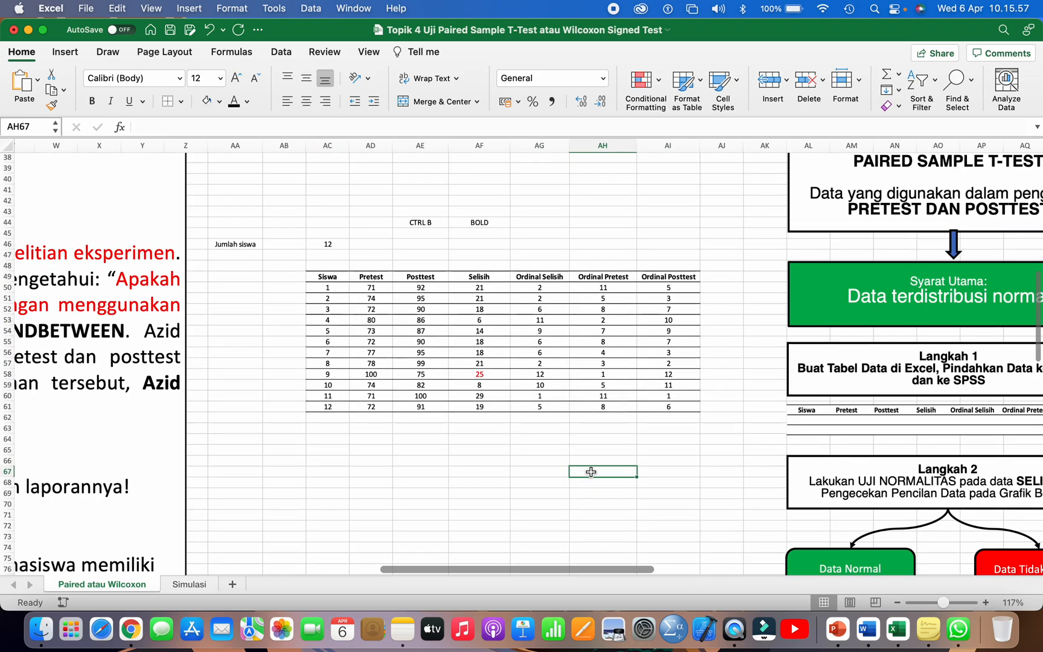
scroll(591, 471, "down", 3)
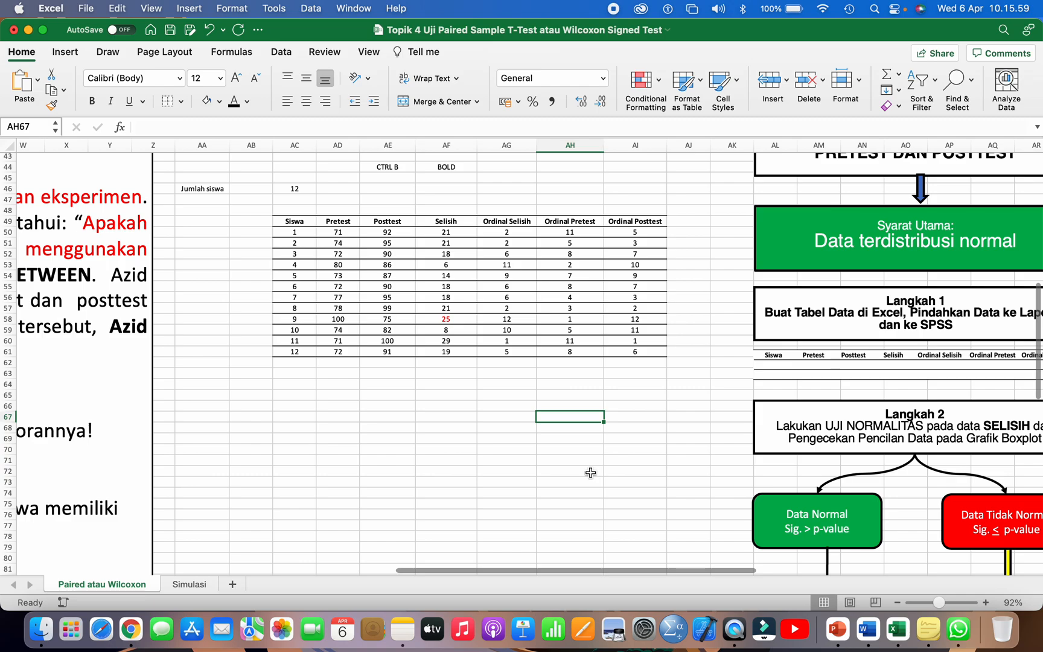
scroll(590, 471, "down", 2)
scroll(404, 277, "down", 1)
left_click_drag(346, 202, 492, 189)
key("Delete")
scroll(491, 189, "down", 3)
left_click(341, 202)
left_click_drag(340, 202, 627, 310)
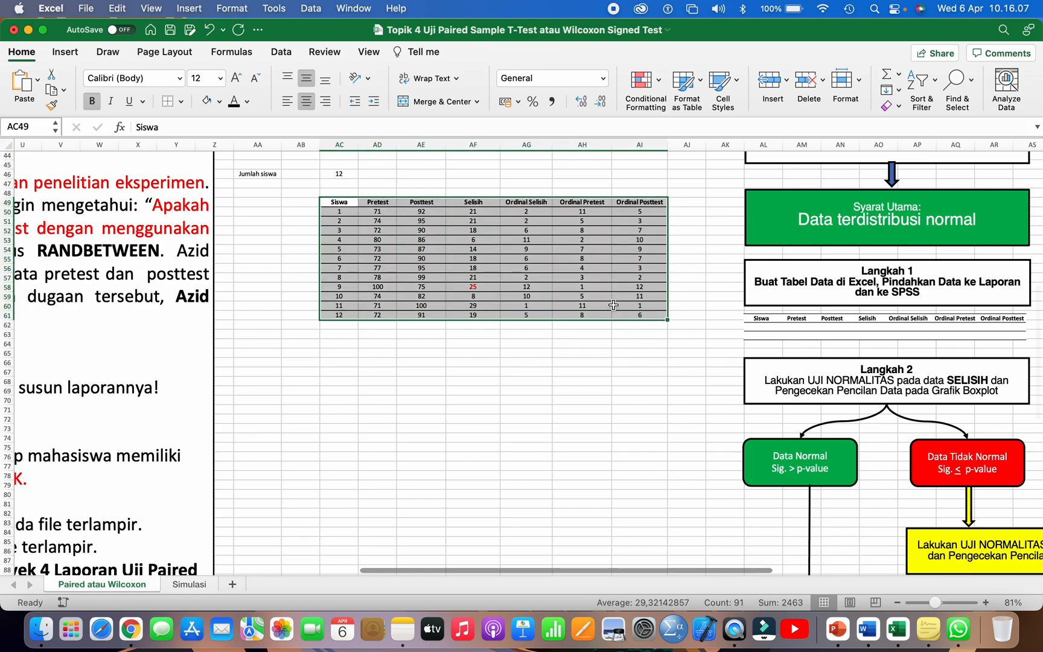
left_click_drag(377, 211, 628, 314)
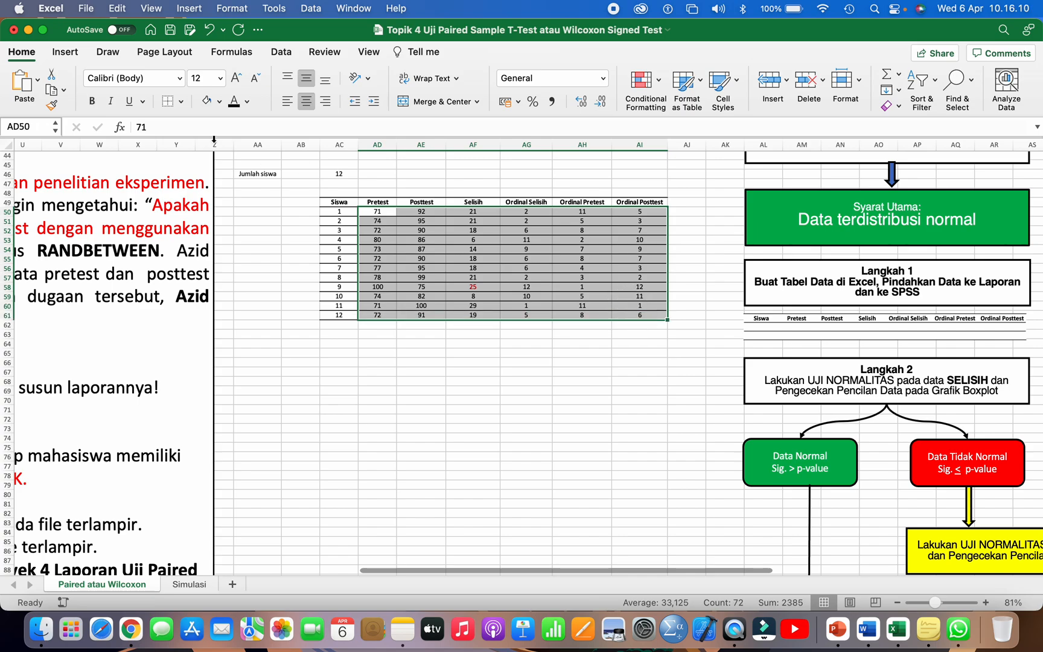
Step: Insert an up block arrow about 3.9 cm high and 2.4 cm wide below the table's Selisih column
left_click(76, 59)
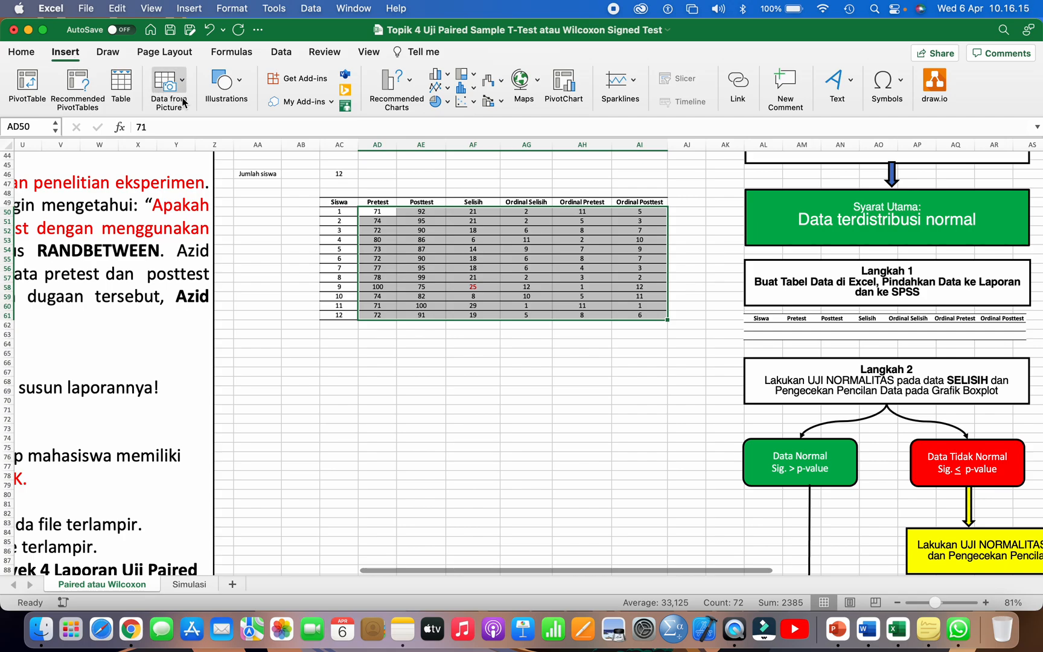
left_click(219, 101)
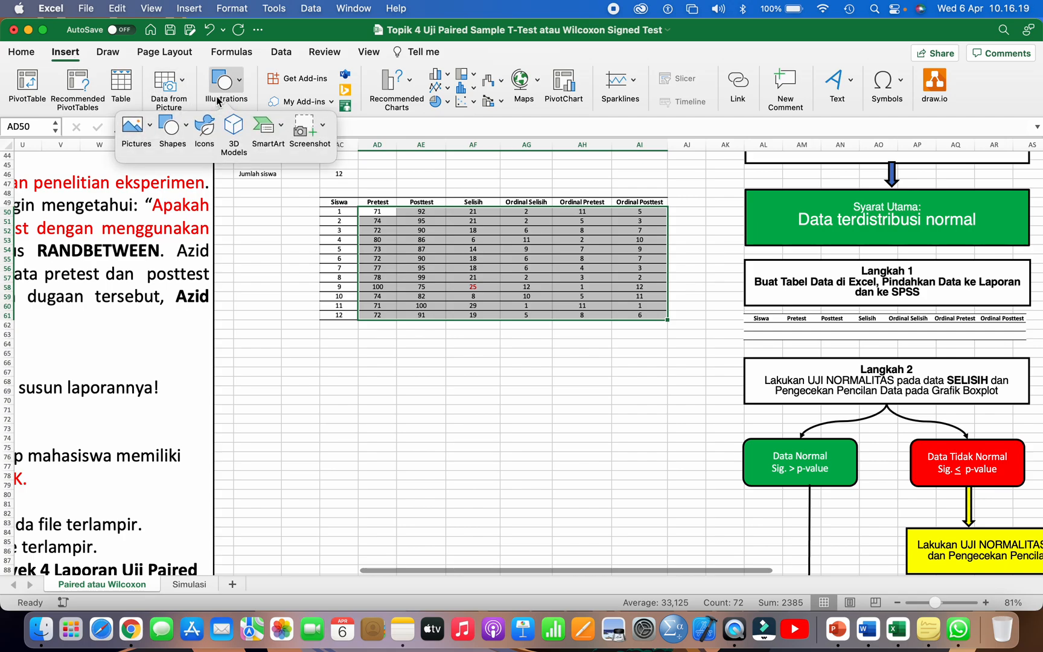
left_click(170, 127)
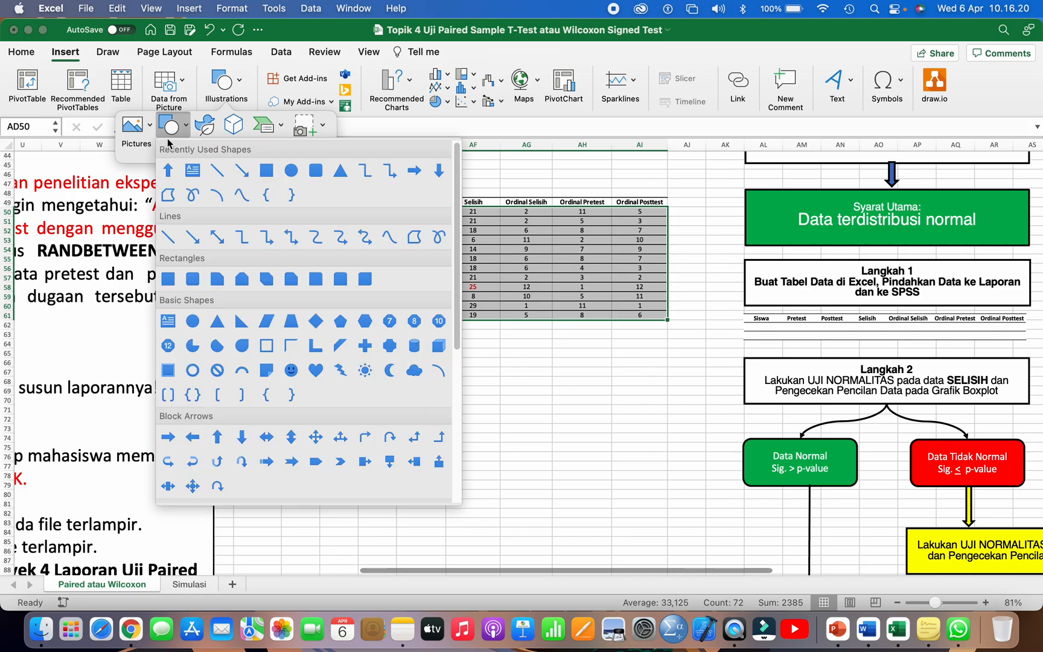
left_click(218, 436)
mouse_move(467, 338)
left_mouse_down()
mouse_move(513, 389)
mouse_move(508, 403)
left_mouse_up()
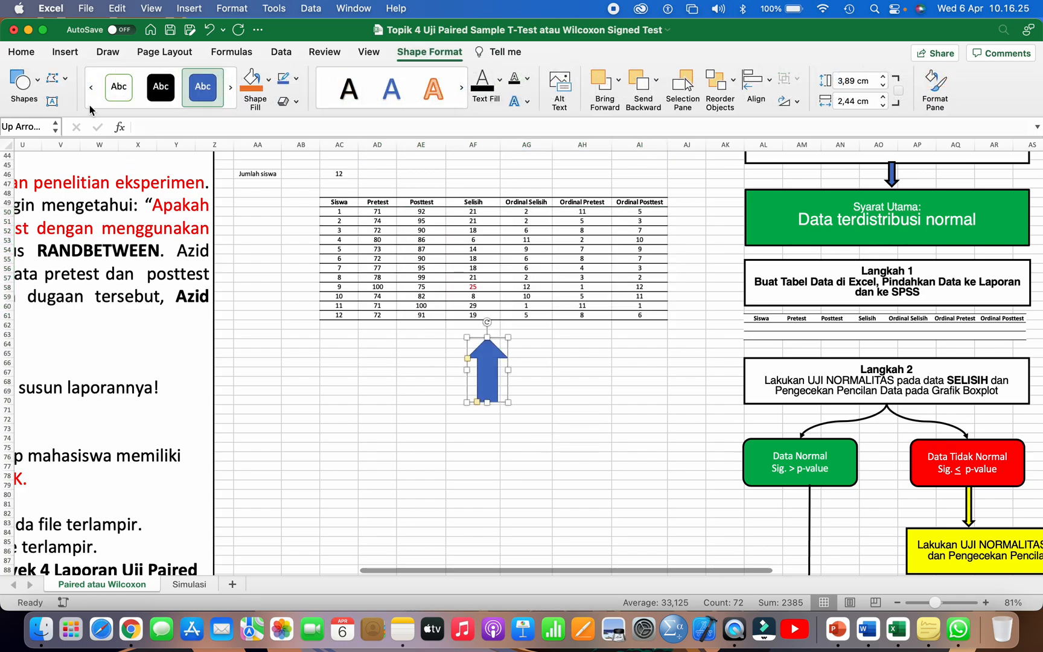
Step: Insert a text box below the up arrow reading "Bisa Paired Sample T-Test atau Wilcoxon Signed Test"
left_click(63, 53)
left_click(228, 91)
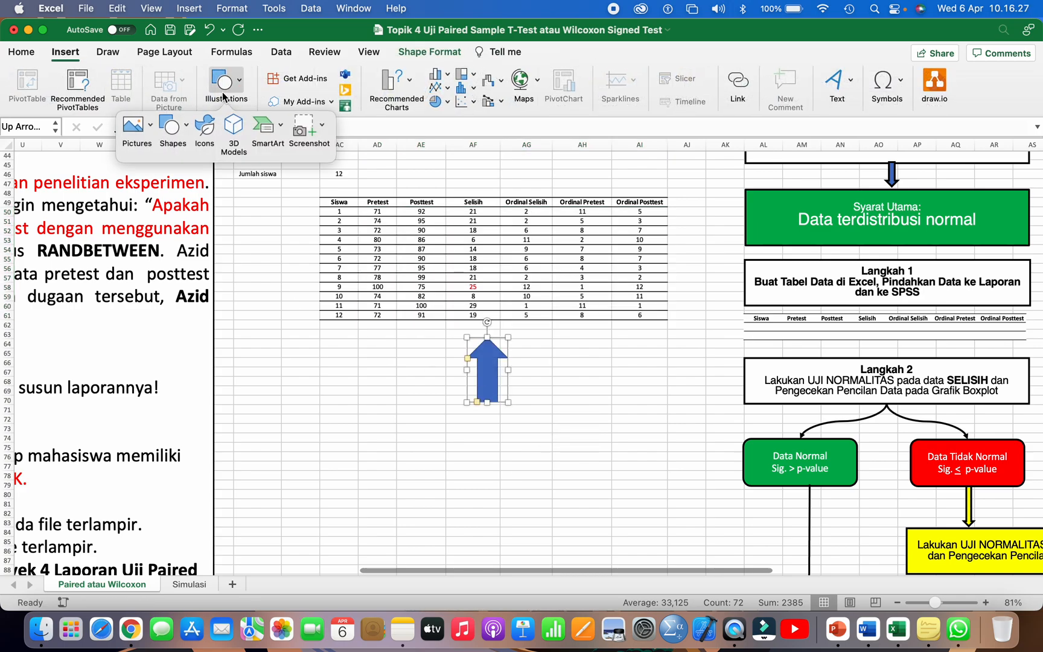
left_click(169, 127)
left_click(184, 173)
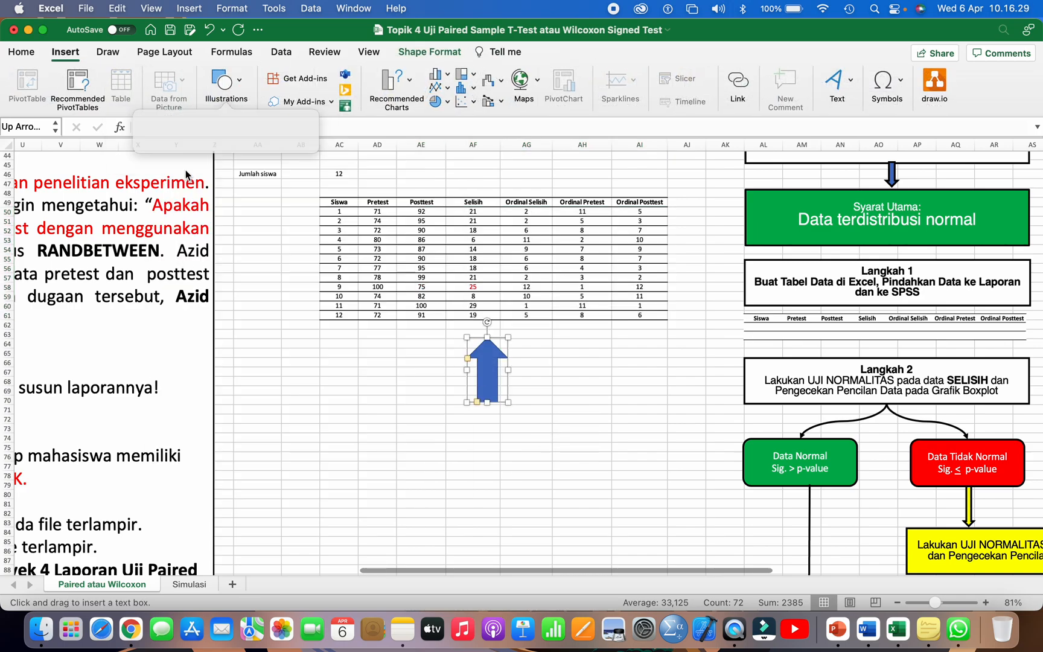
left_click(421, 432)
type("Bisa Paire")
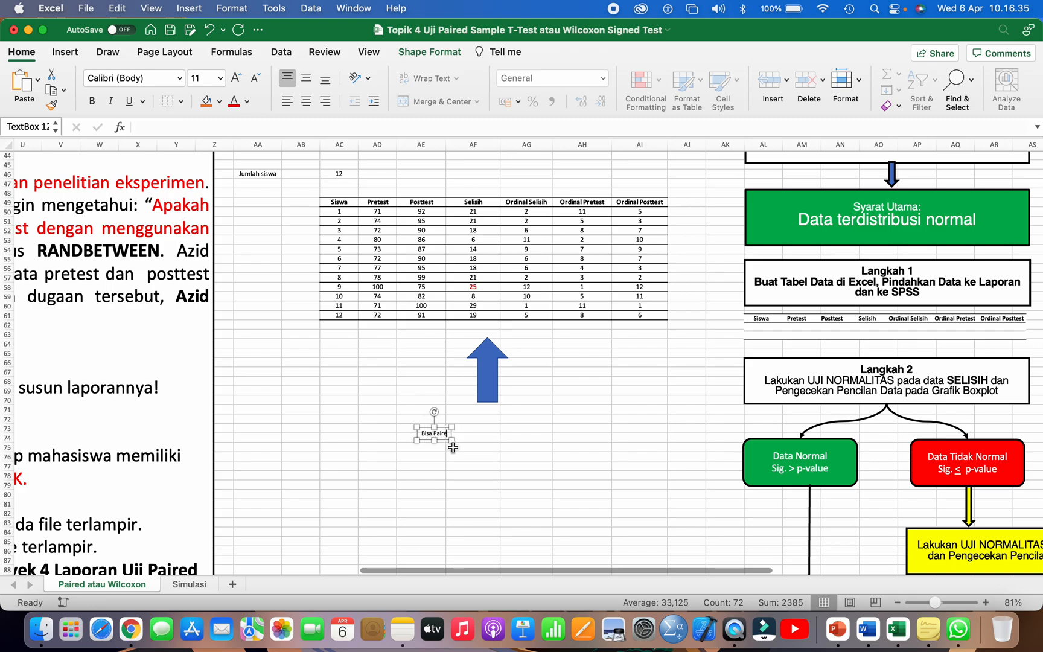
type("d Sample")
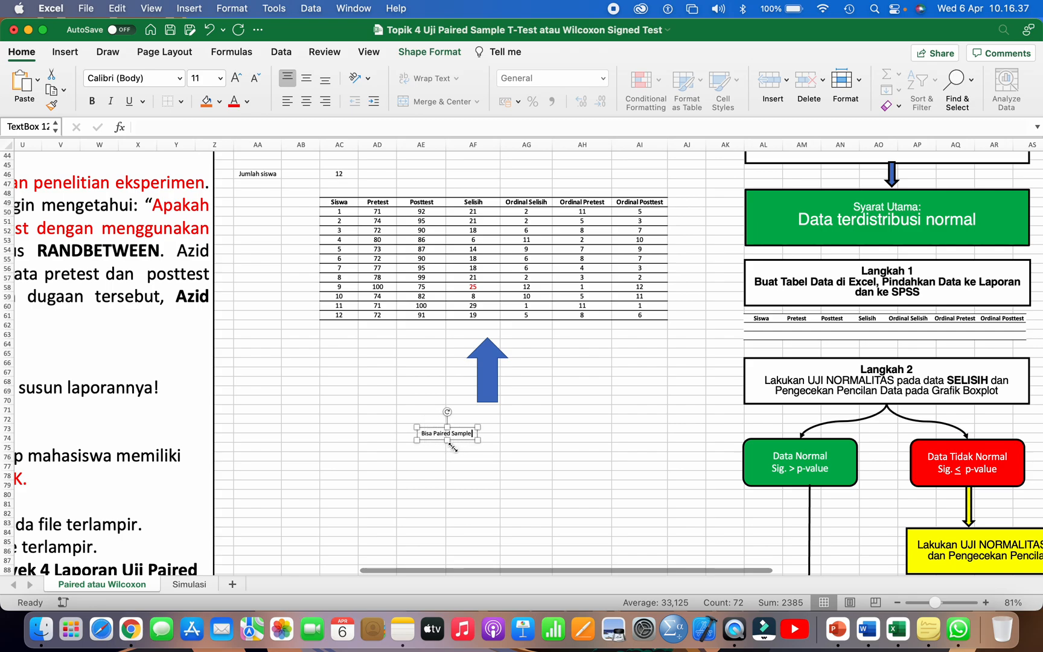
type(" T-Test atau ")
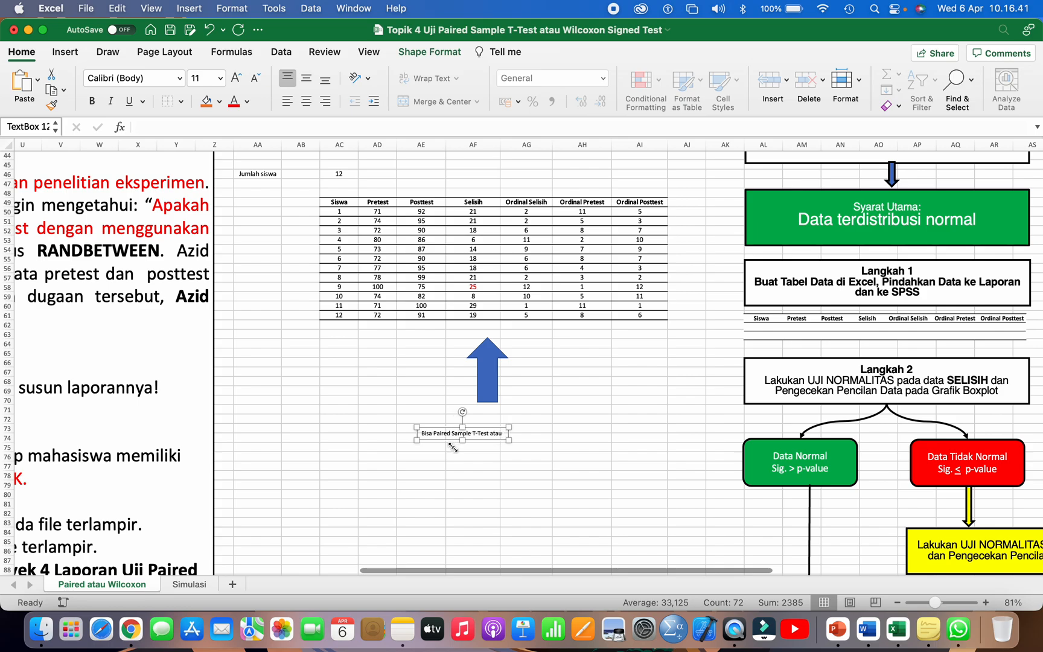
type("Wilcox")
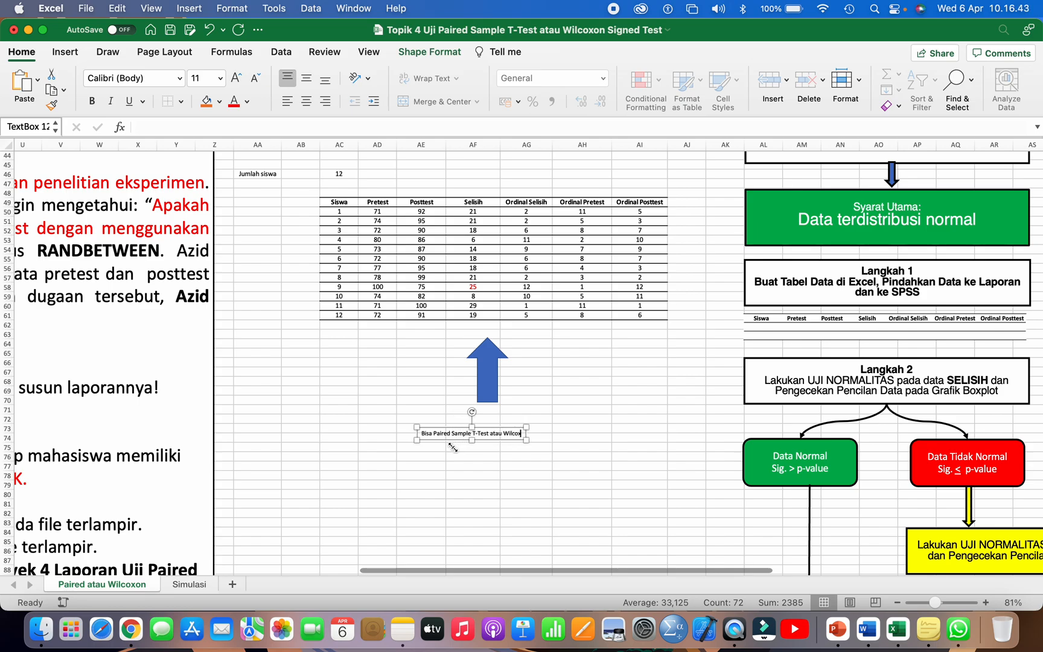
type("on Signed Test")
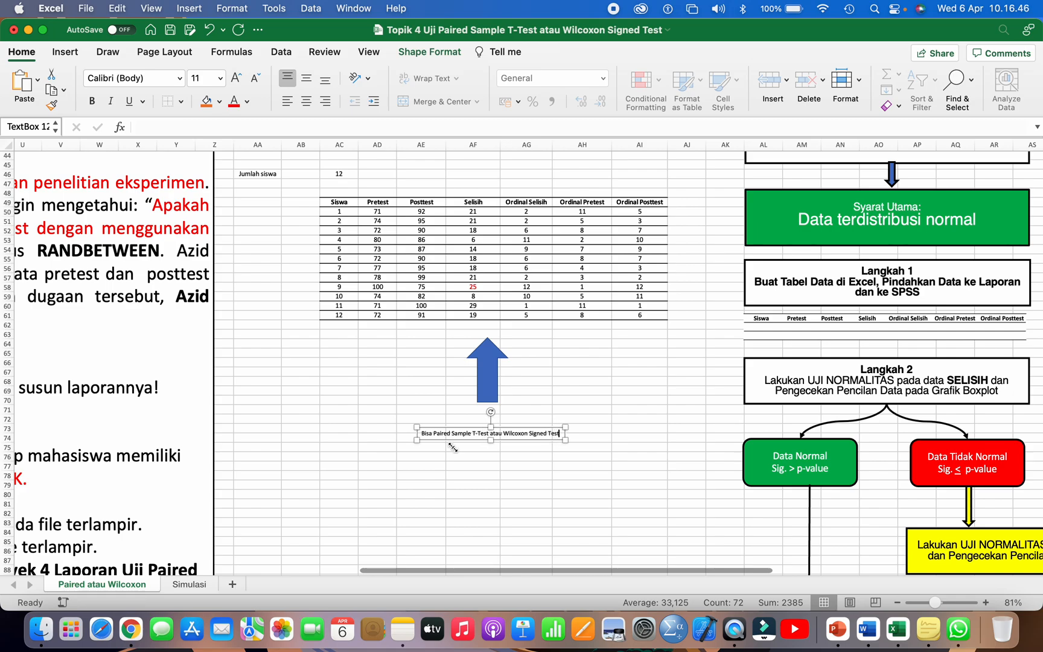
Step: Set the whole text box note to font size 36 and centre the box directly beneath the up arrow
key("super+a")
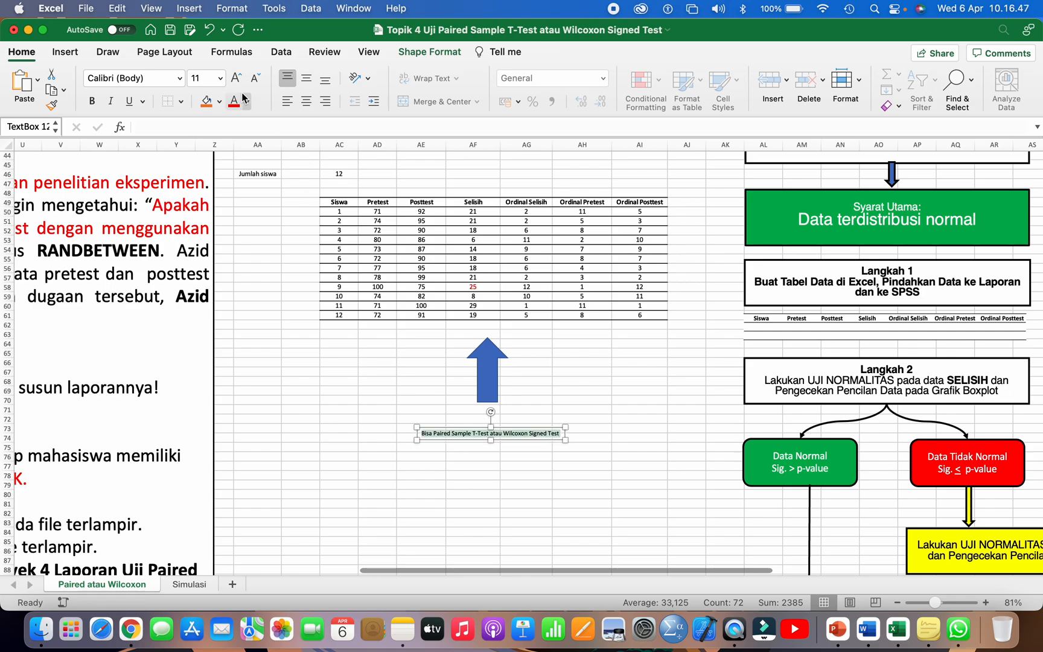
left_click(220, 78)
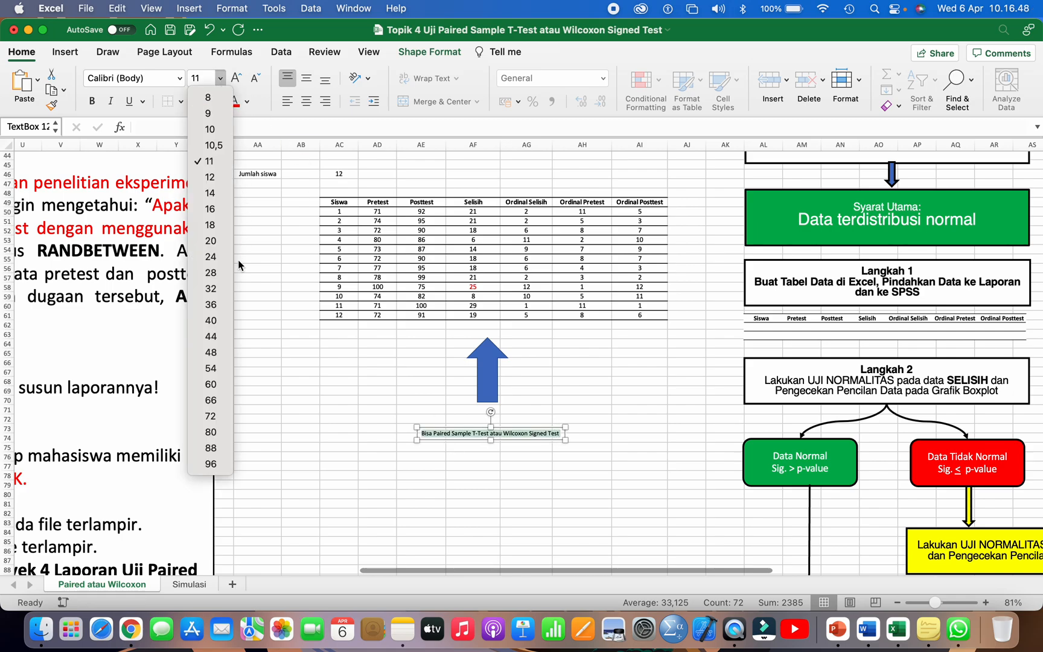
left_click(214, 305)
left_click_drag(496, 454, 337, 439)
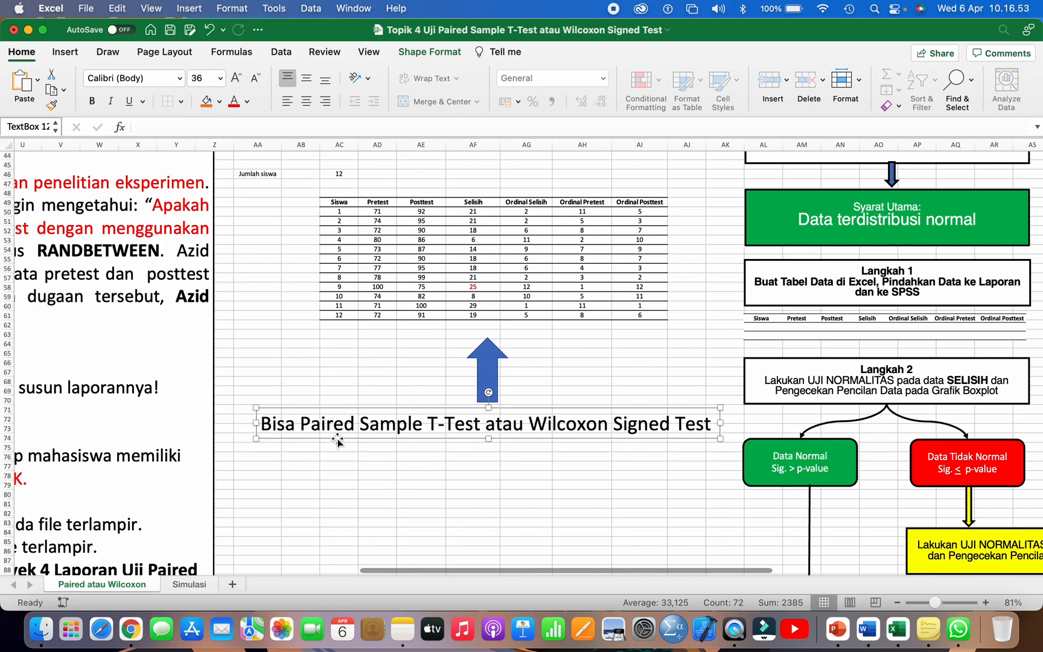
left_click(356, 363)
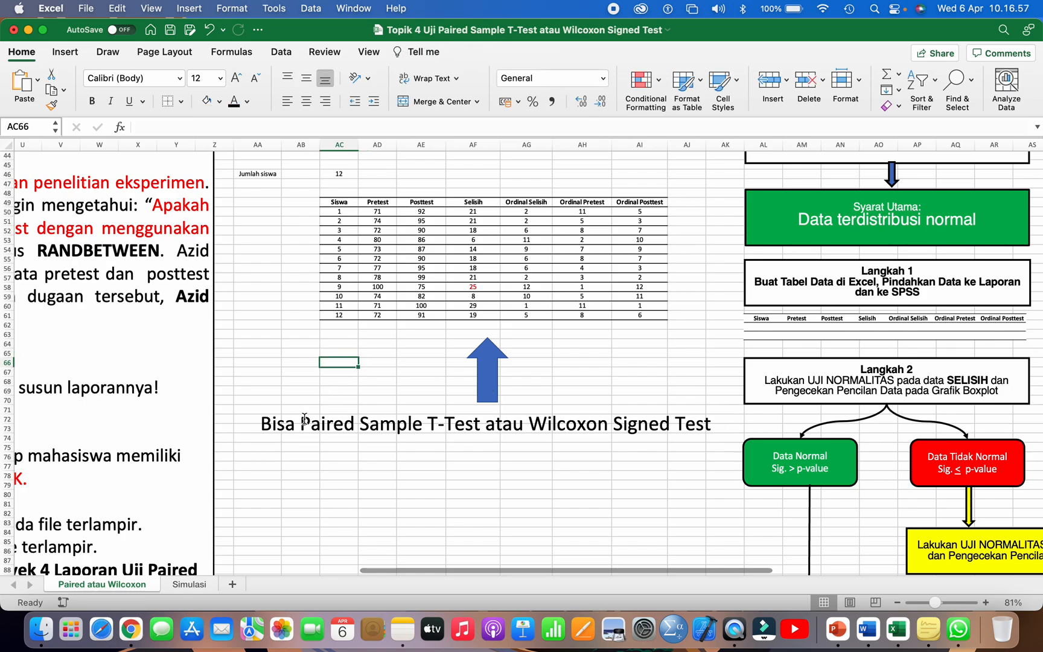
Step: Select the words "Paired Sample T-Test" in the note beneath the up arrow
left_click_drag(303, 421, 477, 421)
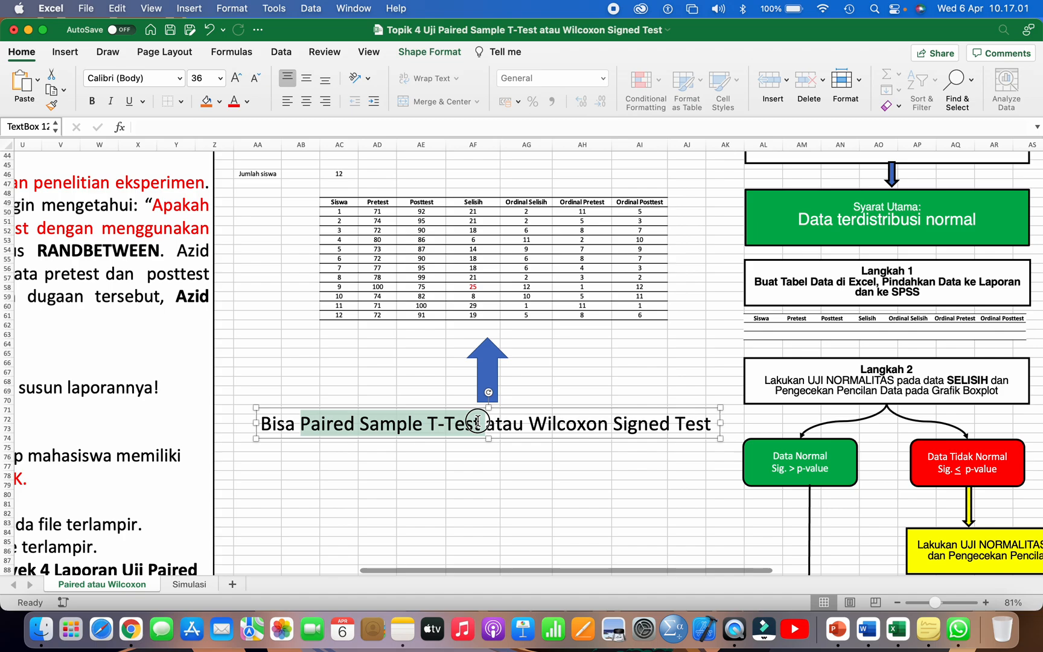
left_click_drag(477, 421, 480, 421)
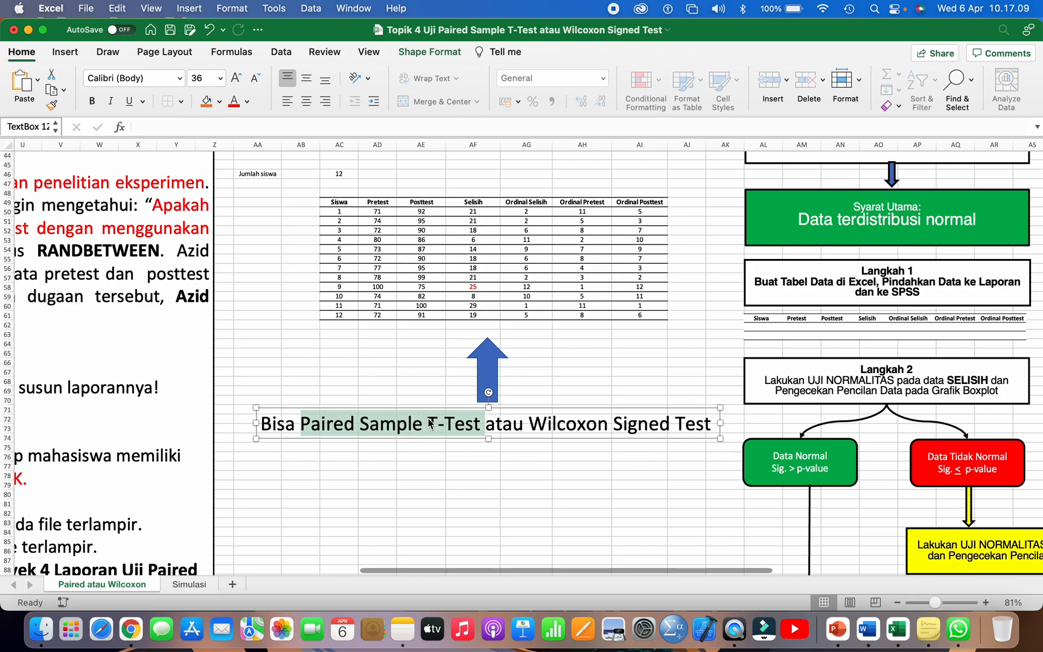
Step: Select the words "Wilcoxon Signed Test" in the note beneath the up arrow
left_click(428, 423)
left_click_drag(533, 423, 692, 417)
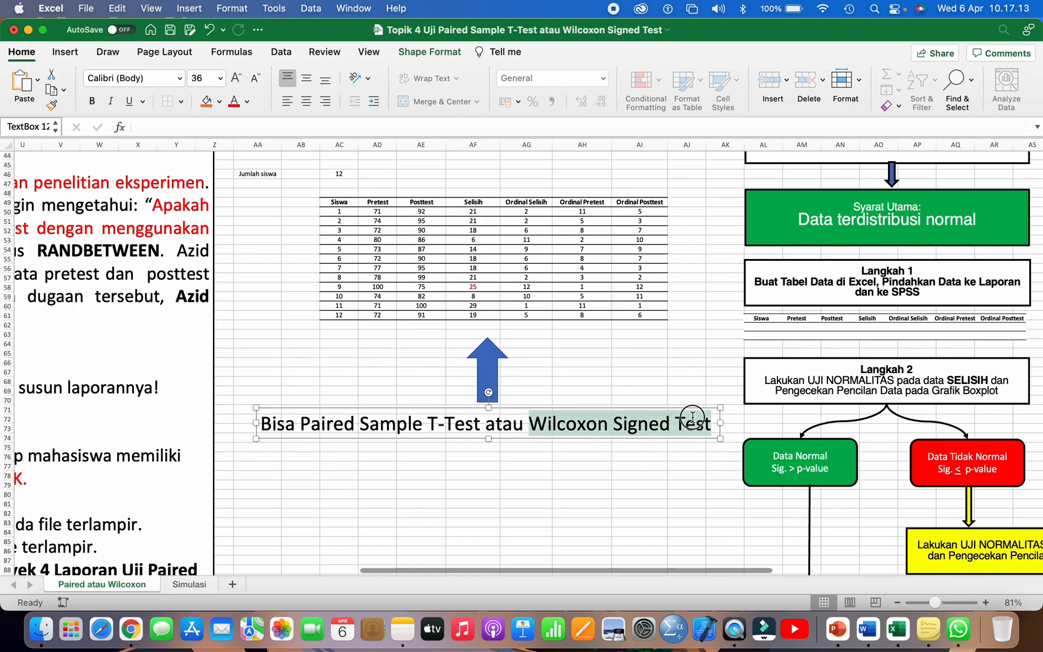
left_click(649, 377)
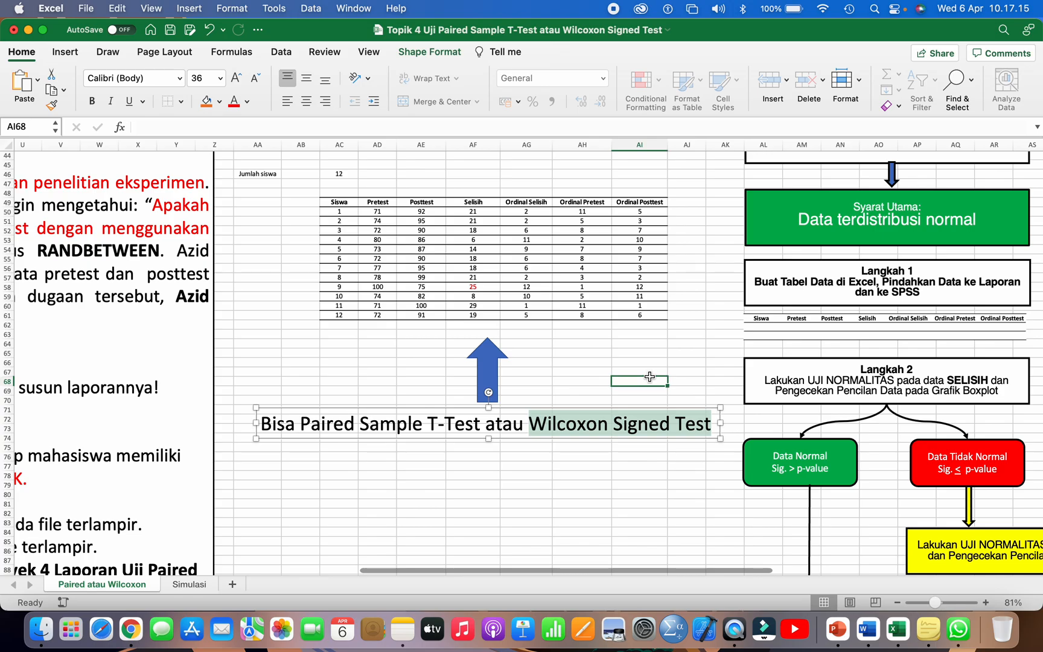
Step: Examine the Syarat Utama box of the Paired Sample T-Test flowchart, selecting its text "Data terdistribusi normal"
scroll(649, 377, "right", 4)
scroll(649, 377, "down", 2)
scroll(649, 376, "down", 2)
scroll(649, 376, "down", 3)
scroll(621, 199, "down", 1)
left_click(622, 198)
scroll(623, 196, "up", 3)
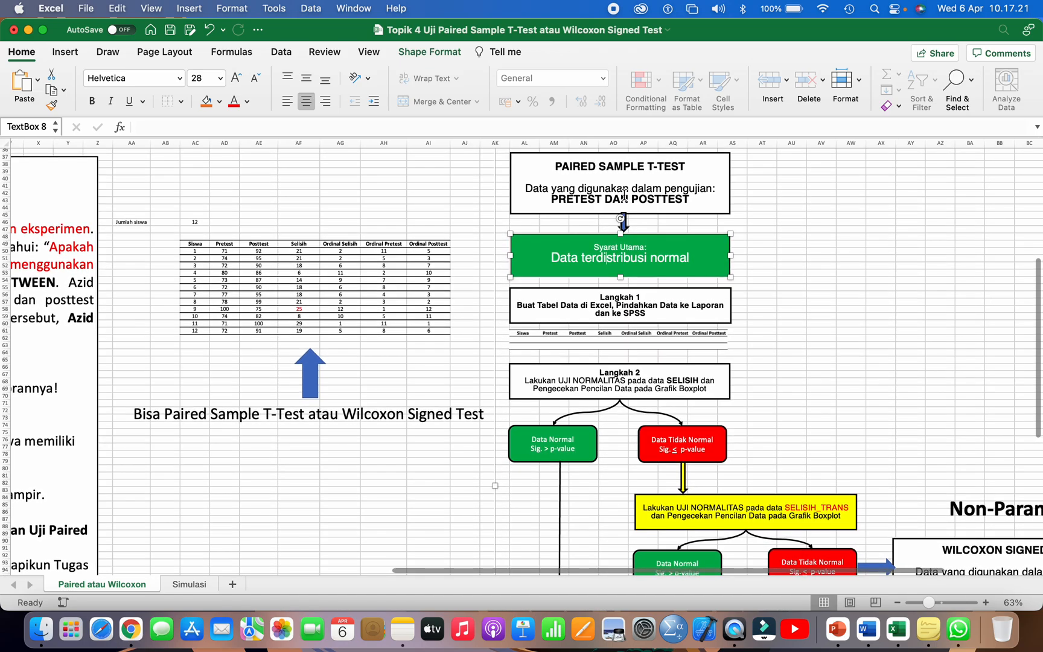
left_click_drag(550, 258, 664, 261)
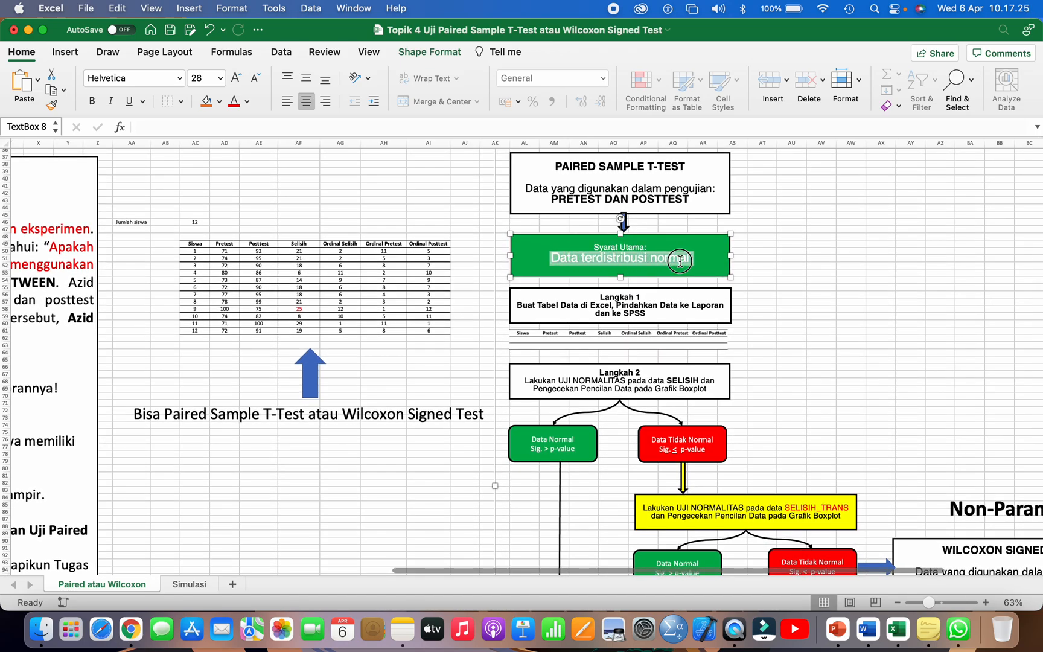
left_click(679, 260)
left_click(741, 310)
scroll(741, 310, "down", 2)
scroll(742, 310, "down", 3)
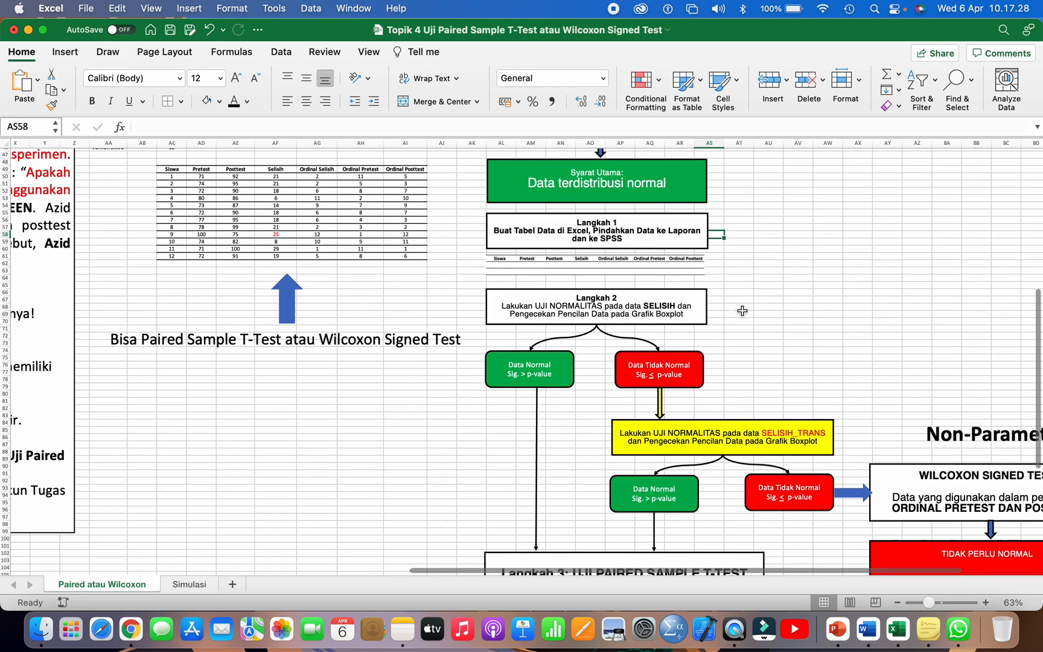
Step: Examine the Langkah 2 normality-test box and select the score table's Selisih column from its header through student 12
left_click(685, 312)
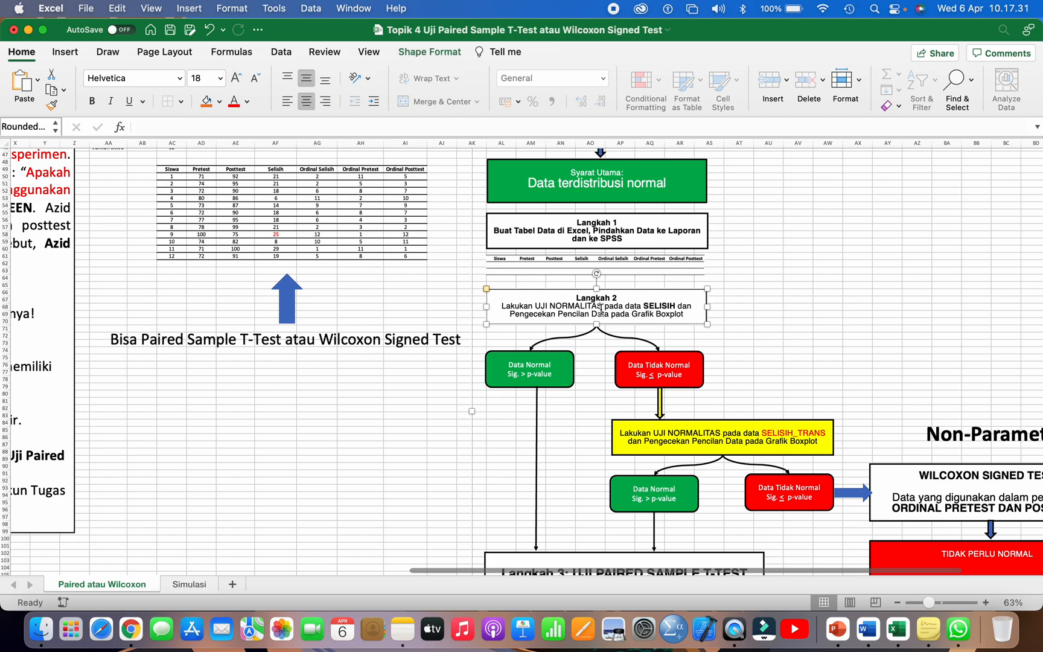
left_click(604, 306)
left_click(649, 307)
left_click_drag(275, 169, 276, 257)
scroll(374, 313, "down", 2)
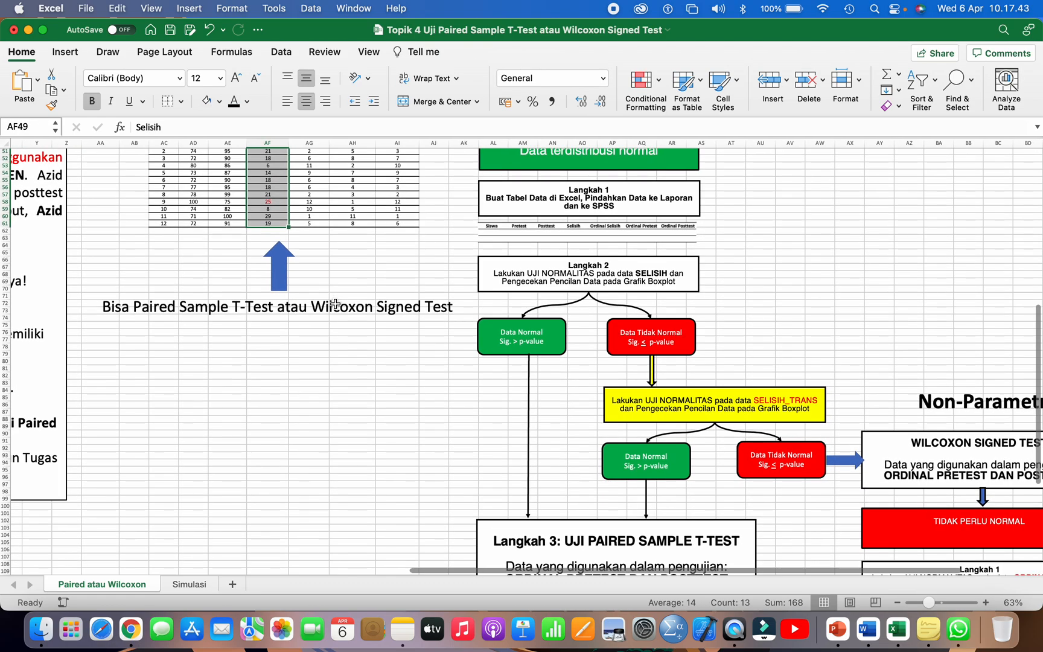
Step: Compare the significance conditions in the Data Normal and Data Tidak Normal boxes below Langkah 2
left_click(526, 341)
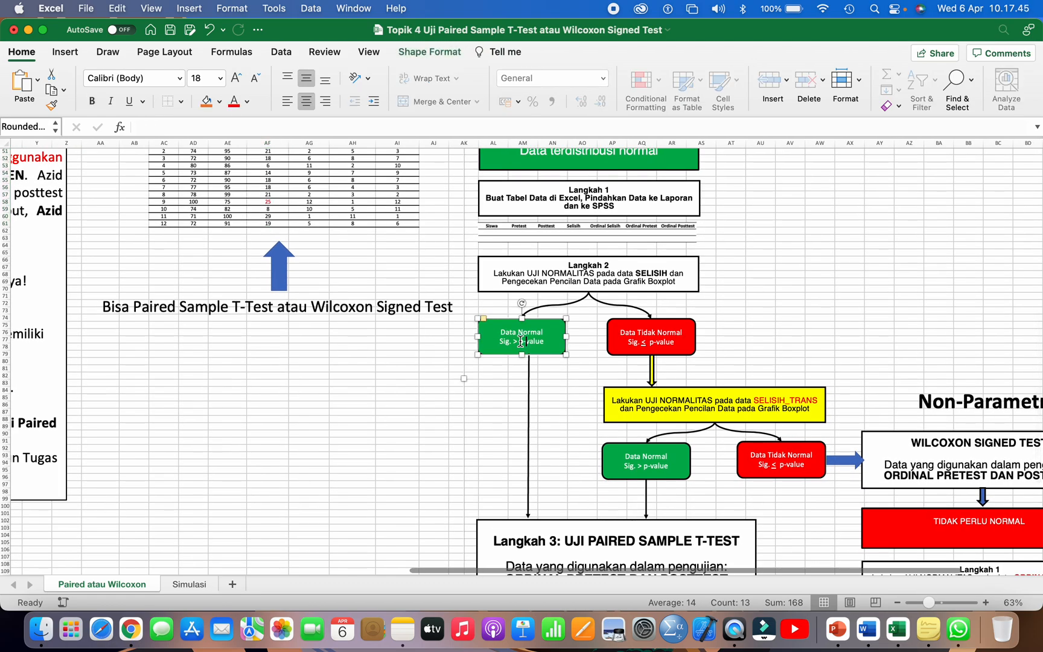
left_click(647, 337)
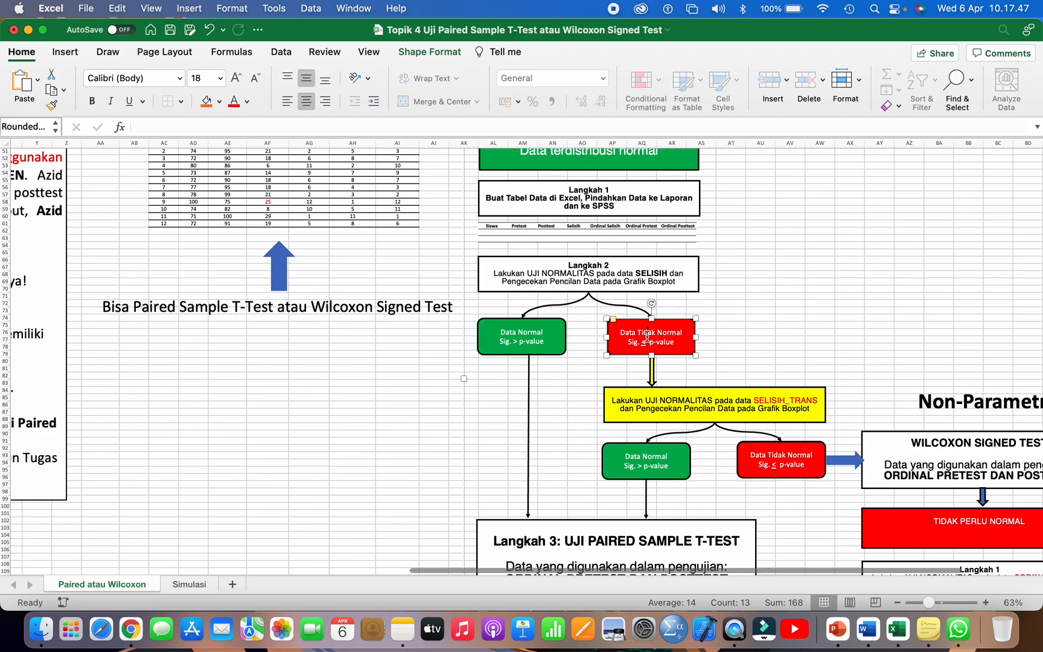
left_click(508, 344)
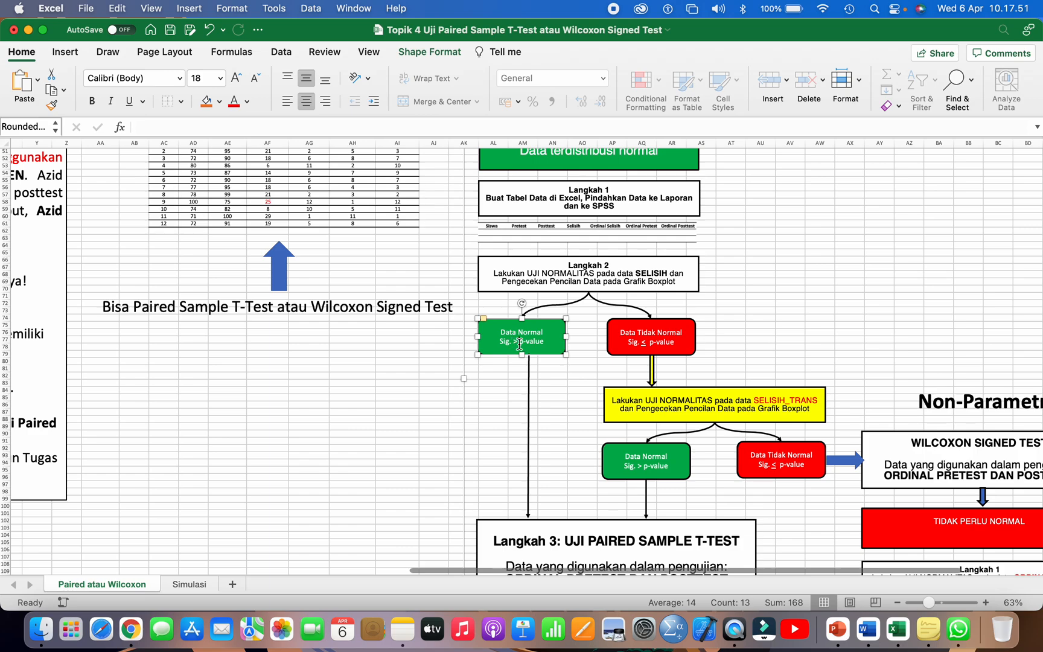
left_click(628, 339)
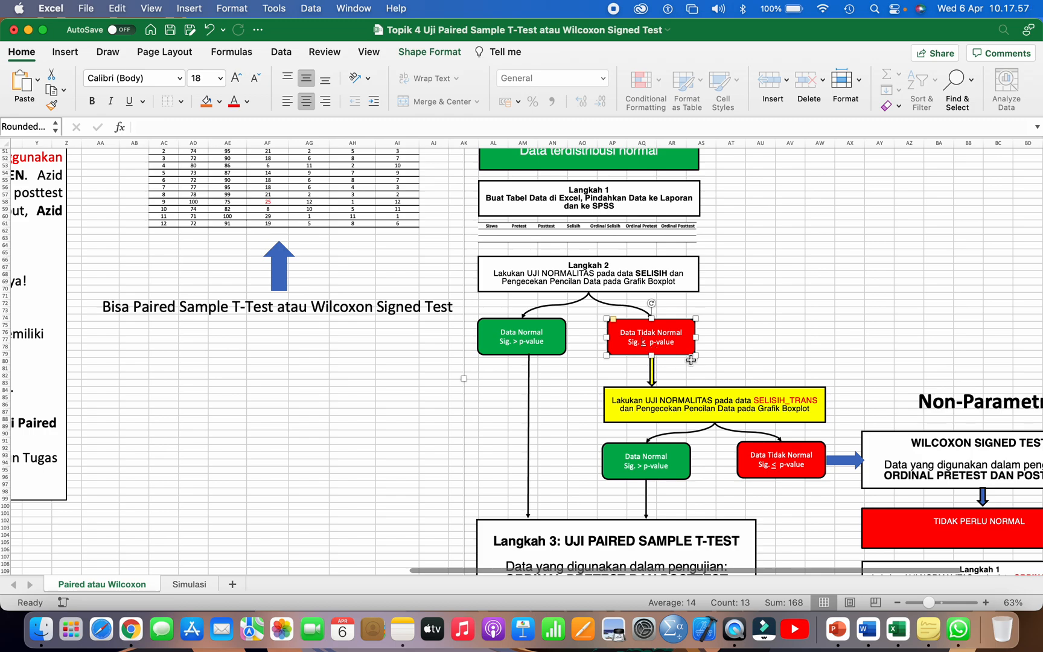
key("super+u")
key("super+u")
key("shift+Right")
key("shift+Right")
left_click(661, 324)
Step: Beside the Langkah 2 box, enter the label Sig. with 0,049 in AT70:AU70 and p-value with 0,05 in AT71:AU71
left_click(732, 291)
type("Sig.")
key("Tab")
type("0,")
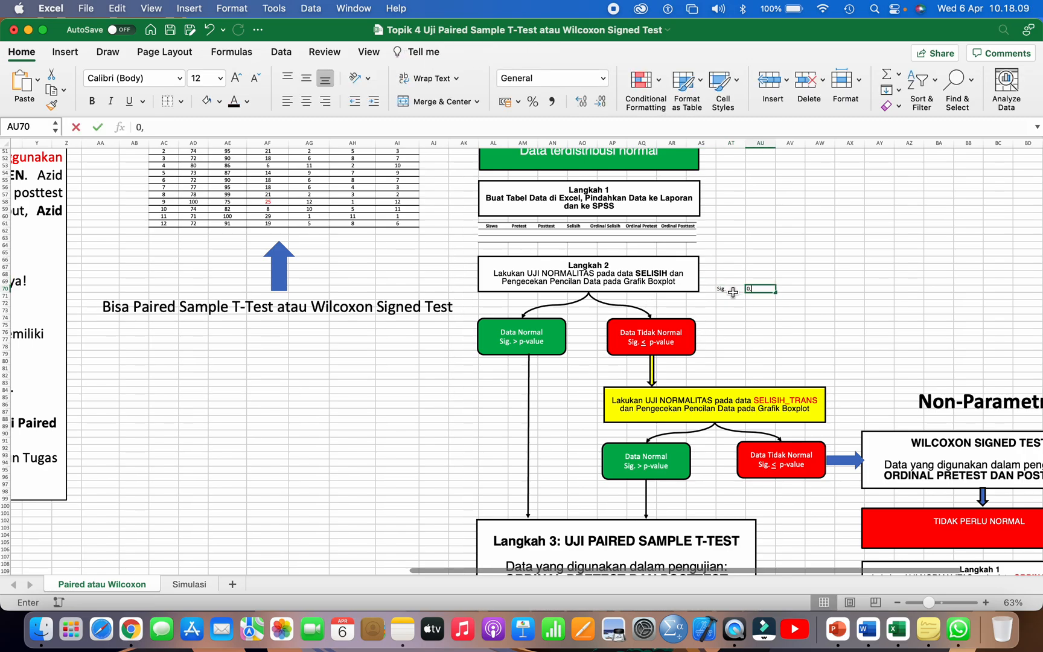
type("049")
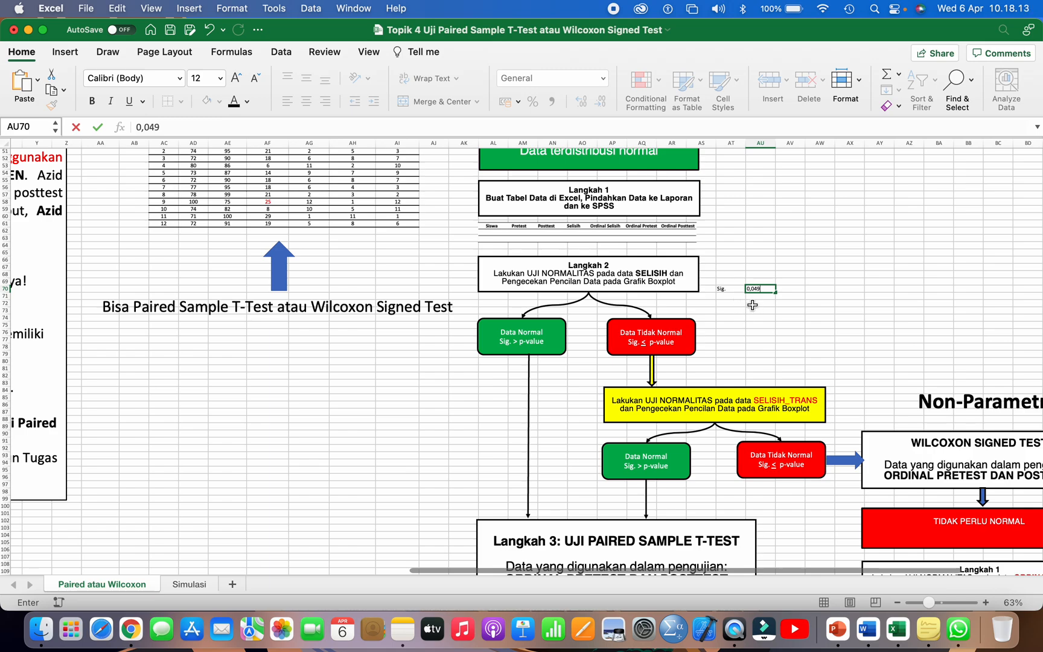
left_click(735, 296)
type("p-")
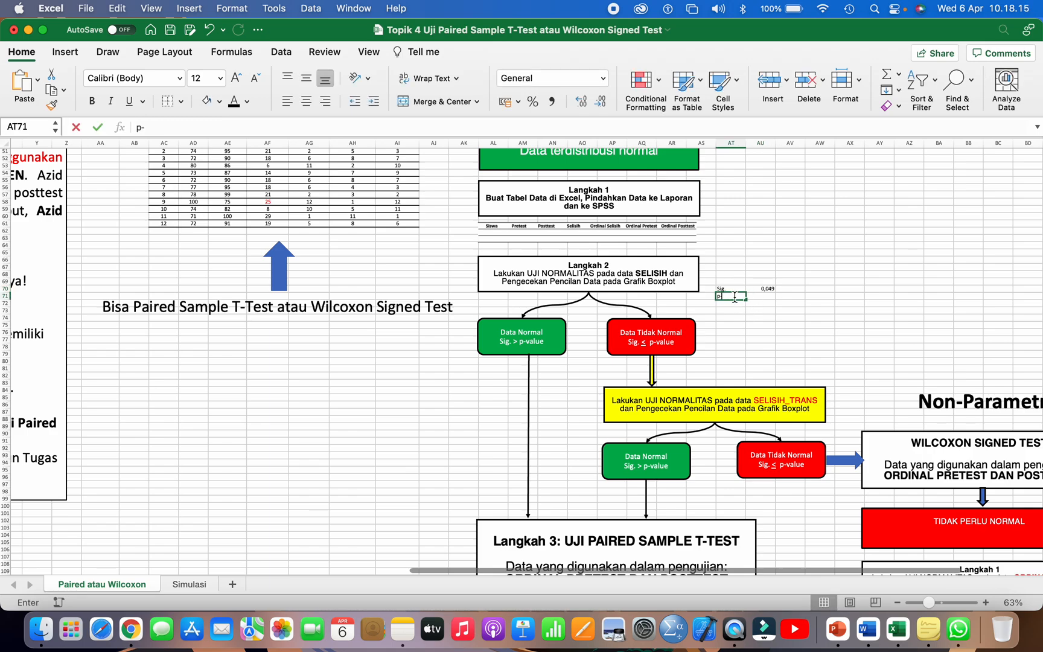
type("value")
key("Tab")
type("0,05")
left_click(771, 331)
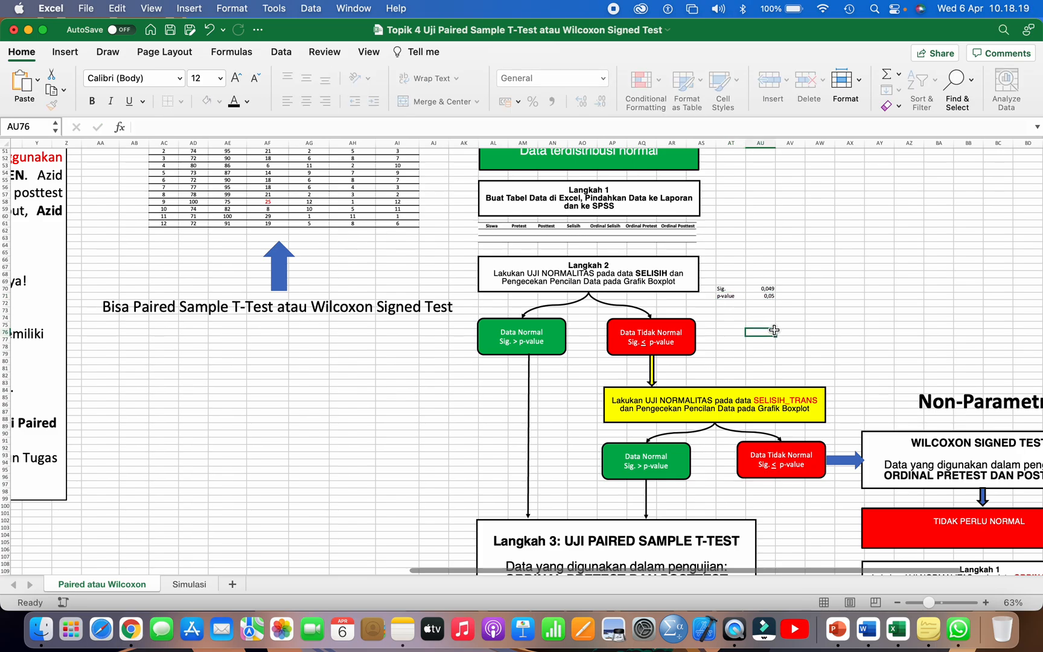
Step: Set the font colour of the p-value label and its number in AT71:AU71 to standard purple
scroll(771, 331, "up", 5)
scroll(756, 301, "up", 3)
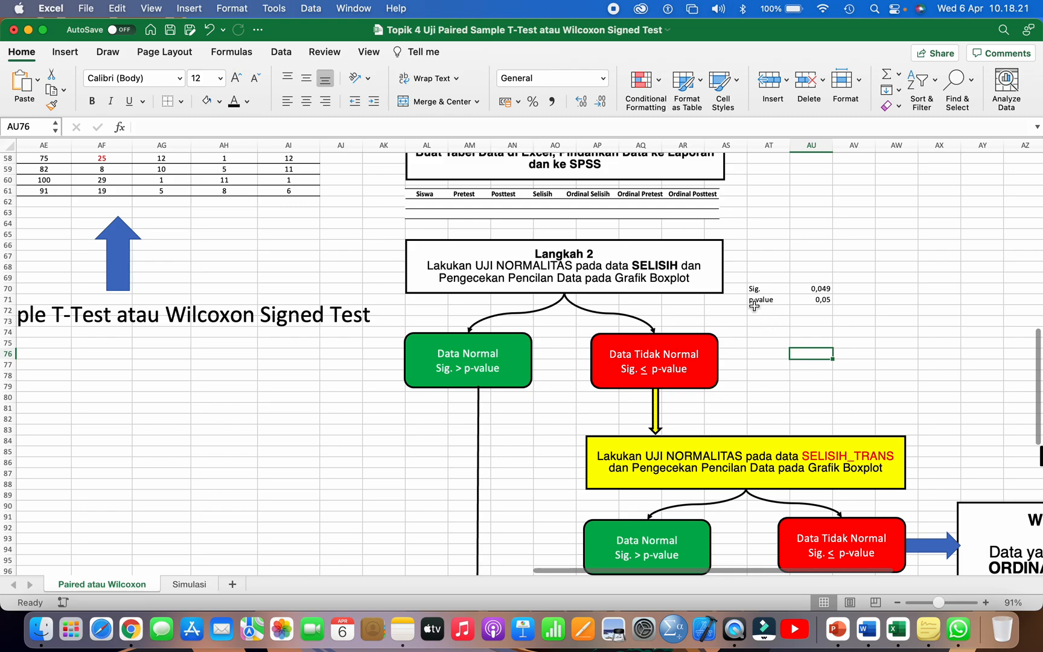
left_click_drag(762, 299, 812, 299)
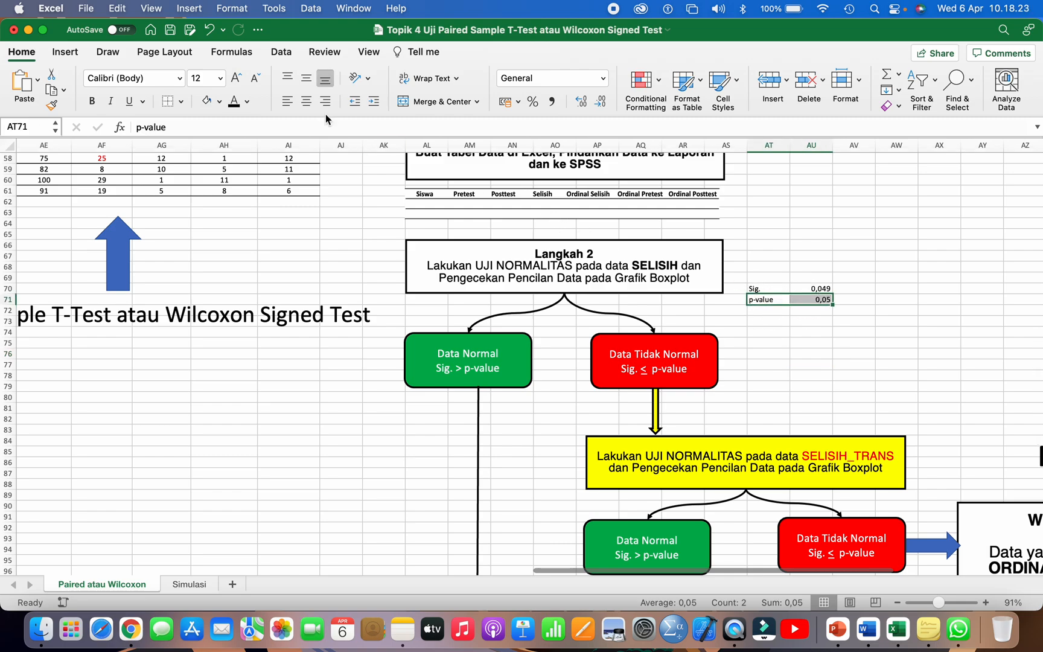
left_click(247, 102)
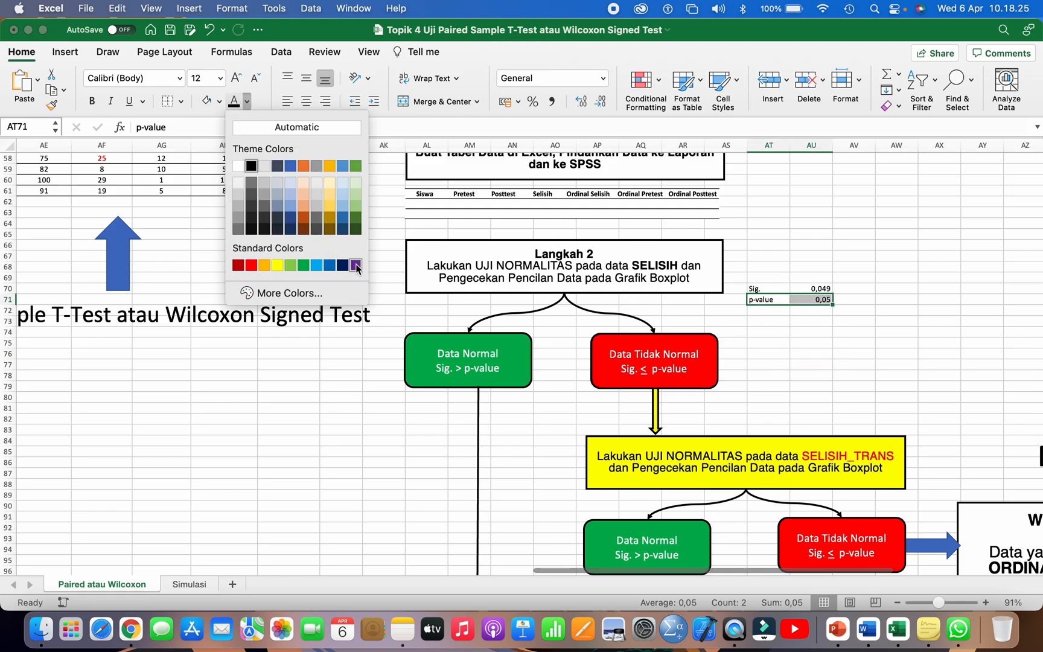
left_click(356, 266)
left_click(741, 326)
scroll(741, 326, "right", 3)
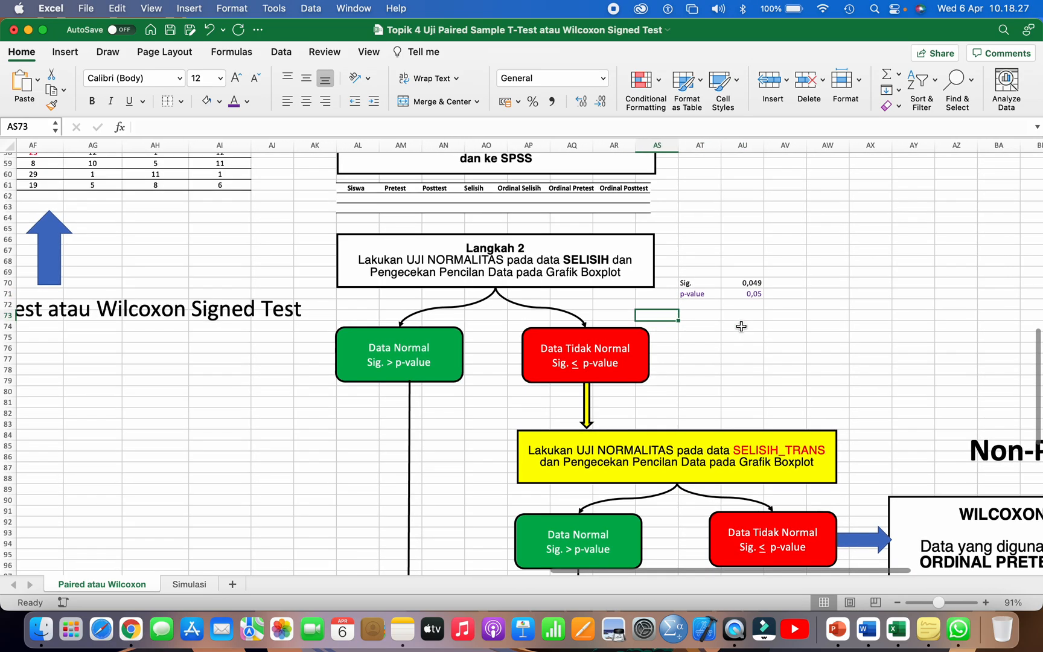
Step: Enter the rounded significance value 0,05 in AV70, next to the Sig. value
left_click(745, 284)
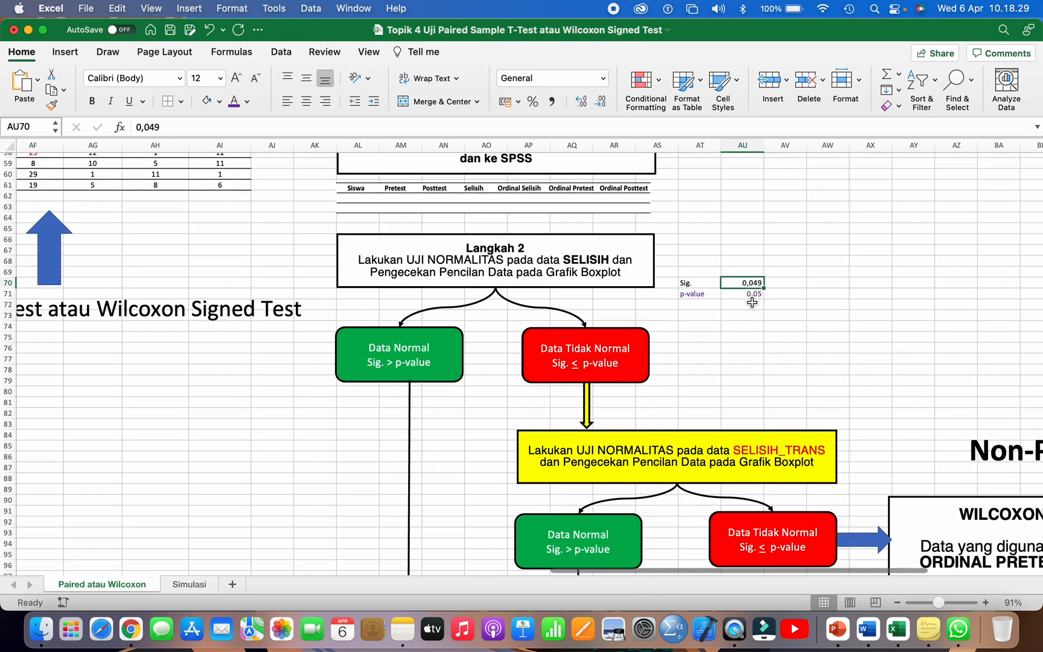
left_click(780, 284)
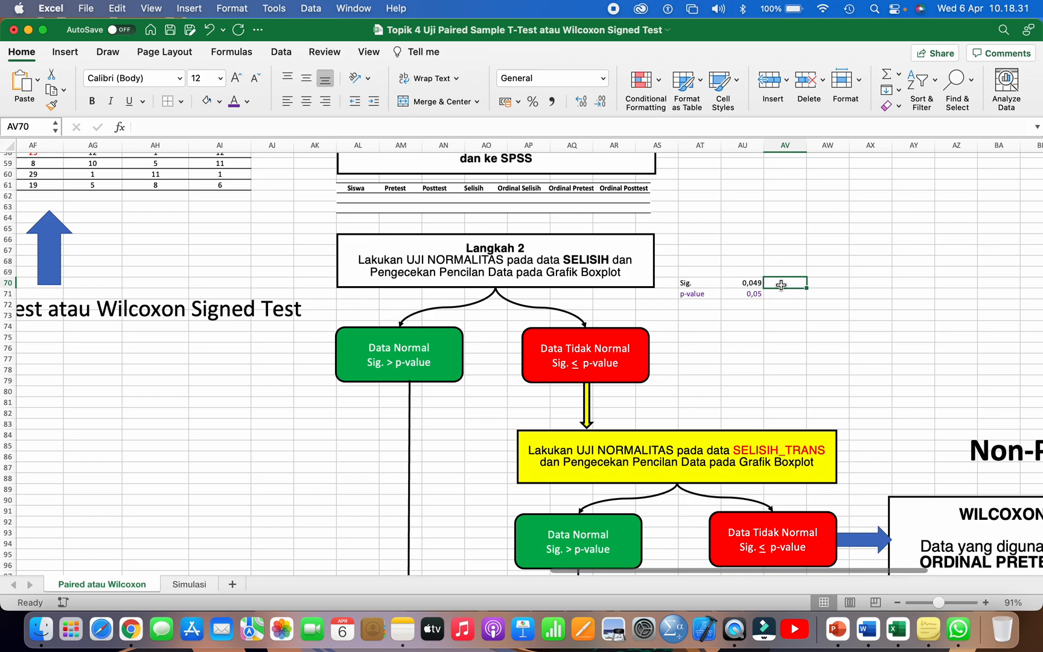
type("0,")
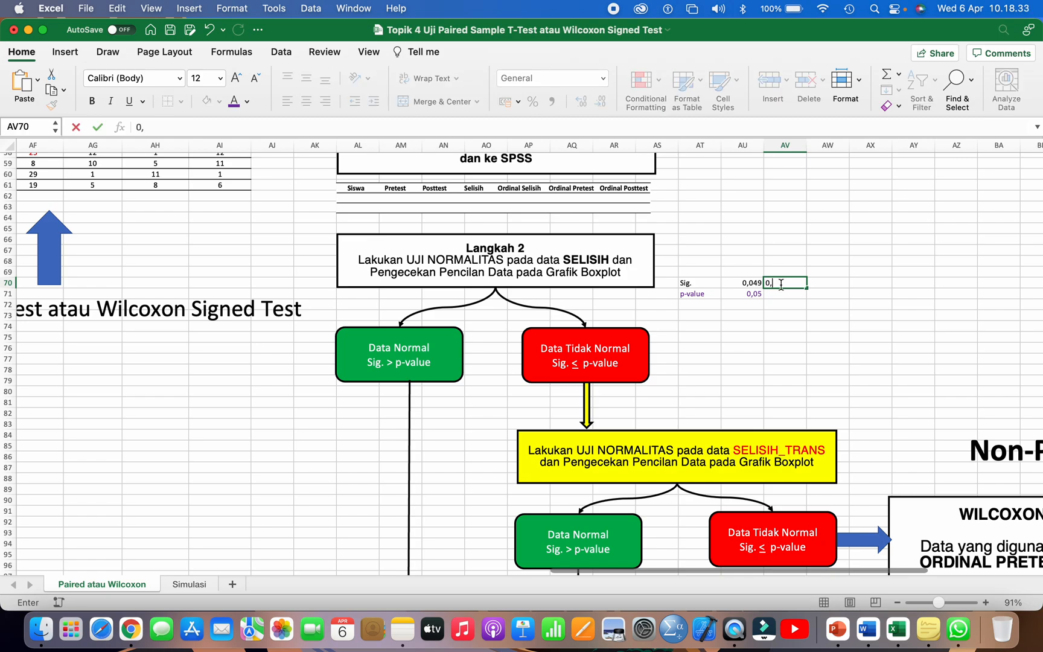
type("05")
key("Return")
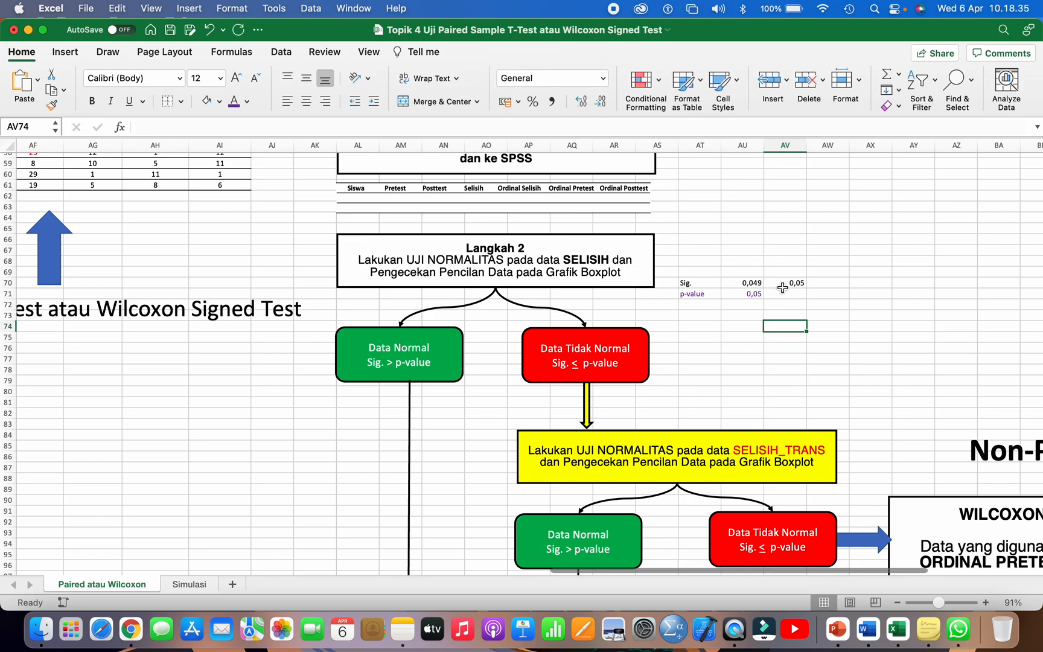
Step: Write the comparison "Sig. = p-value" in AT73 and check it against the Data Tidak Normal box
left_click(703, 319)
type("Sig. = p-value")
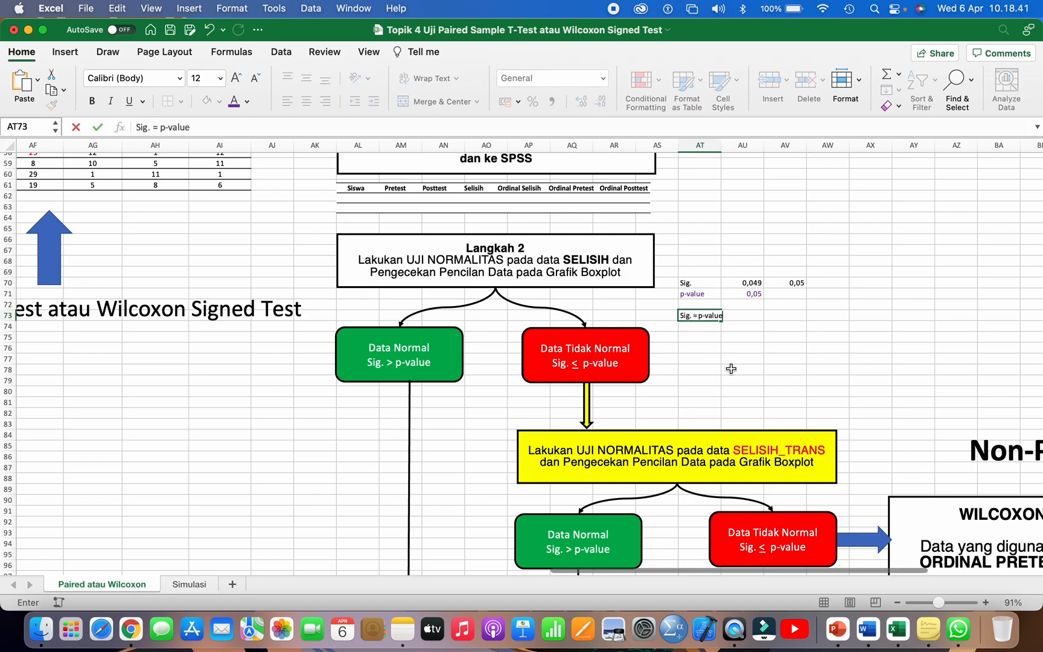
left_click(604, 364)
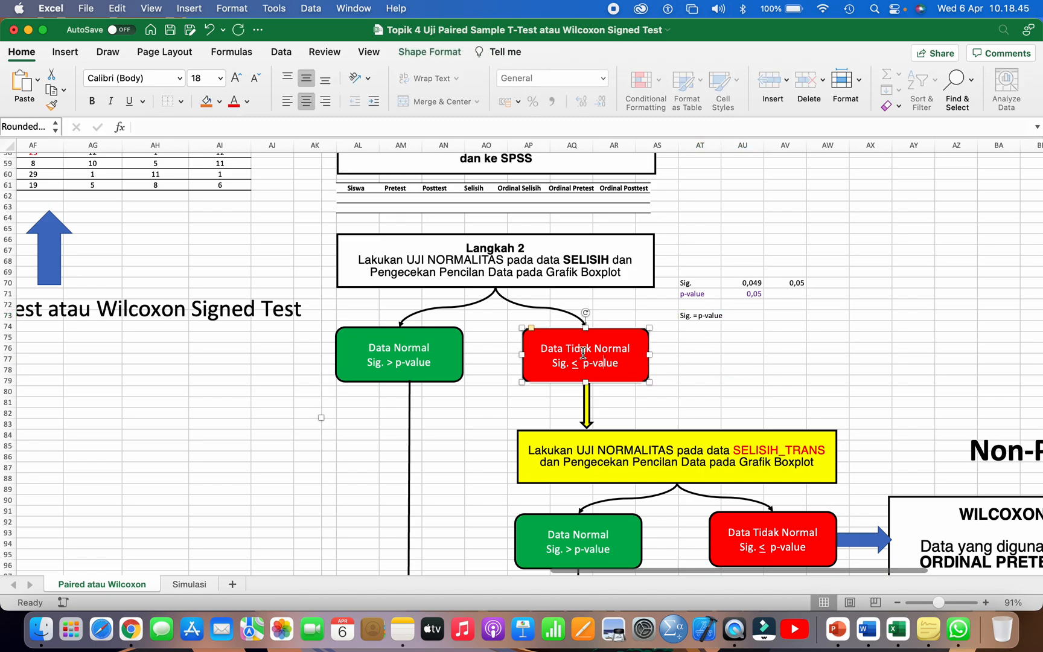
Step: Set the Sig. value in AU70 to 0,067 and its rounded value in AV70 to 0,07
left_click(741, 283)
type("0")
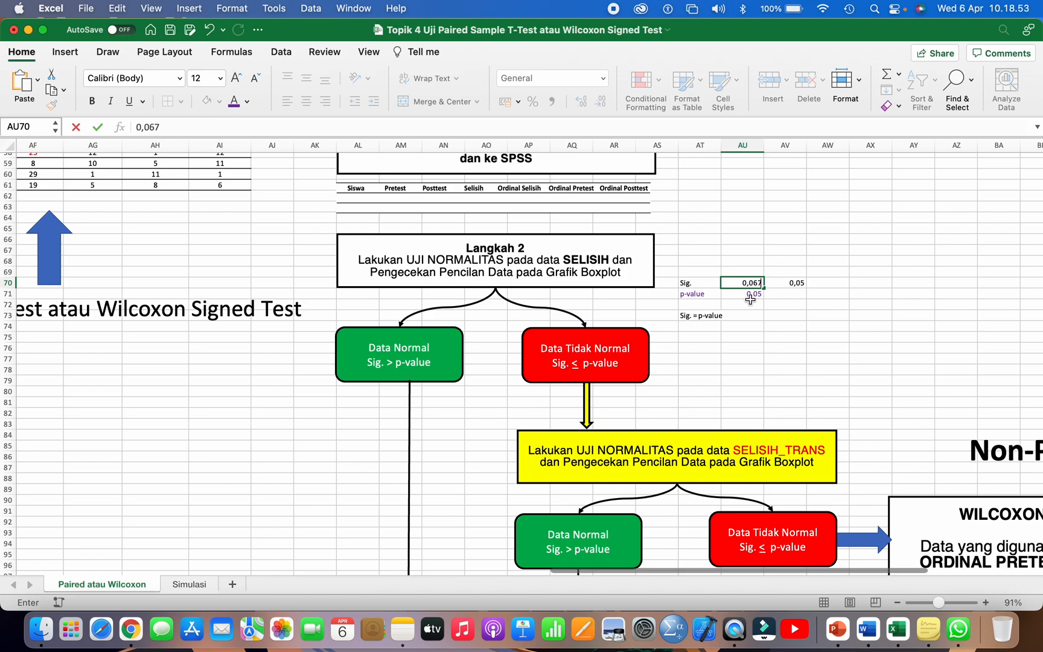
left_click(747, 320)
left_click(748, 283)
left_click(783, 283)
type("0")
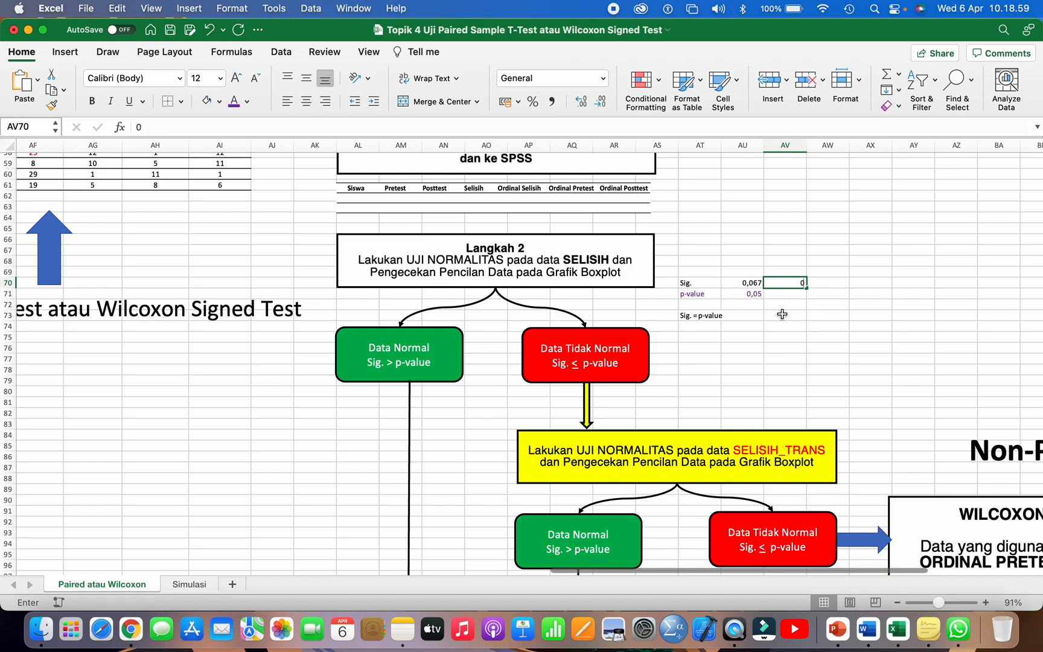
type(",07")
left_click(781, 315)
Step: Change the comparison in AT73 to "Sig. > p-value" and match it to the Data Normal box
double_click(695, 315)
key("BackSpace")
type(">")
left_click(699, 348)
left_click(417, 356)
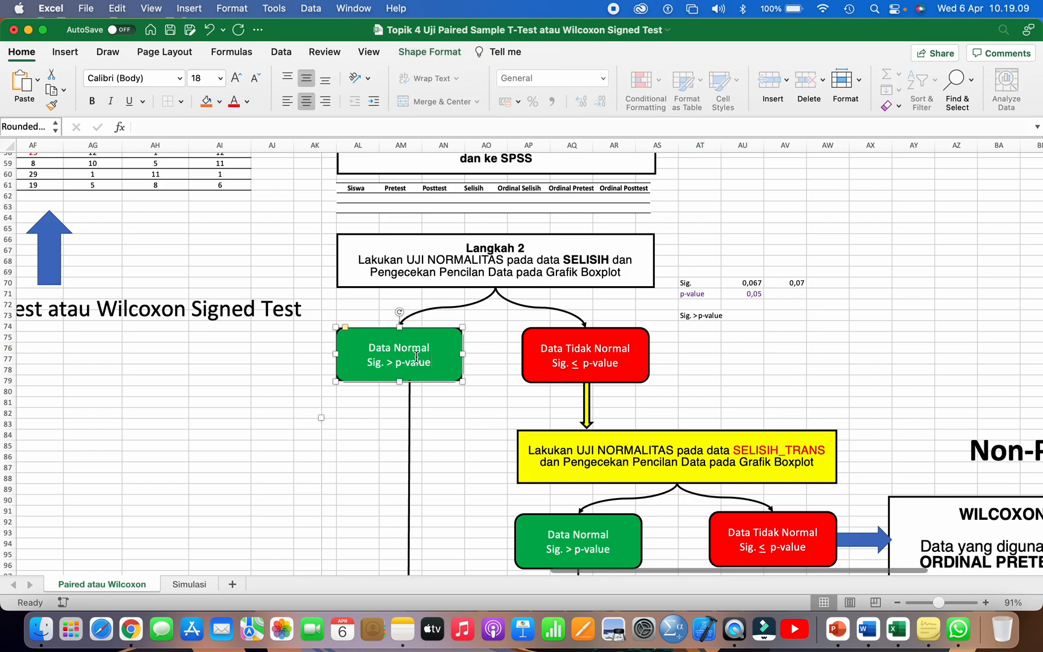
Step: Set the Sig. value in AU70 to 0,039 and its rounded value in AV70 to 0,04
double_click(751, 281)
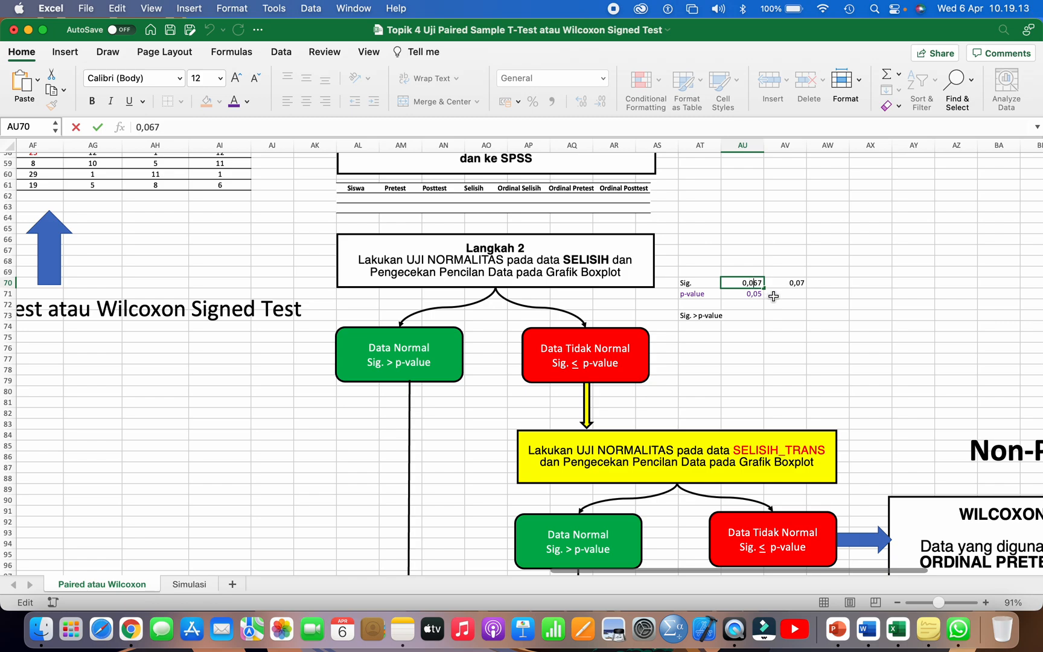
type("39")
left_click(775, 346)
left_click(753, 284)
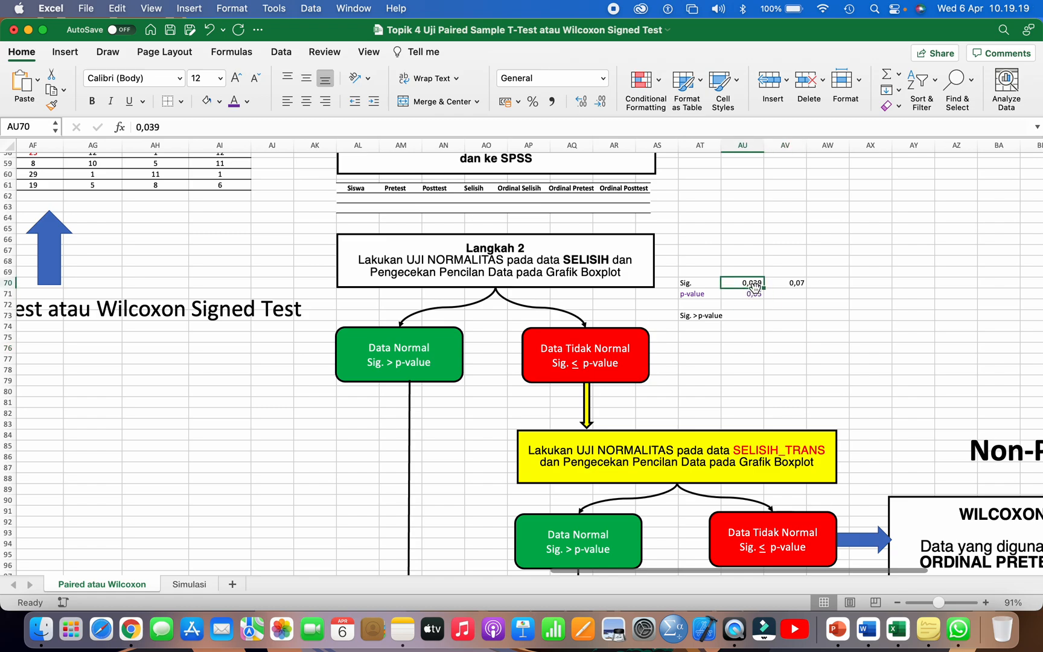
left_click(785, 284)
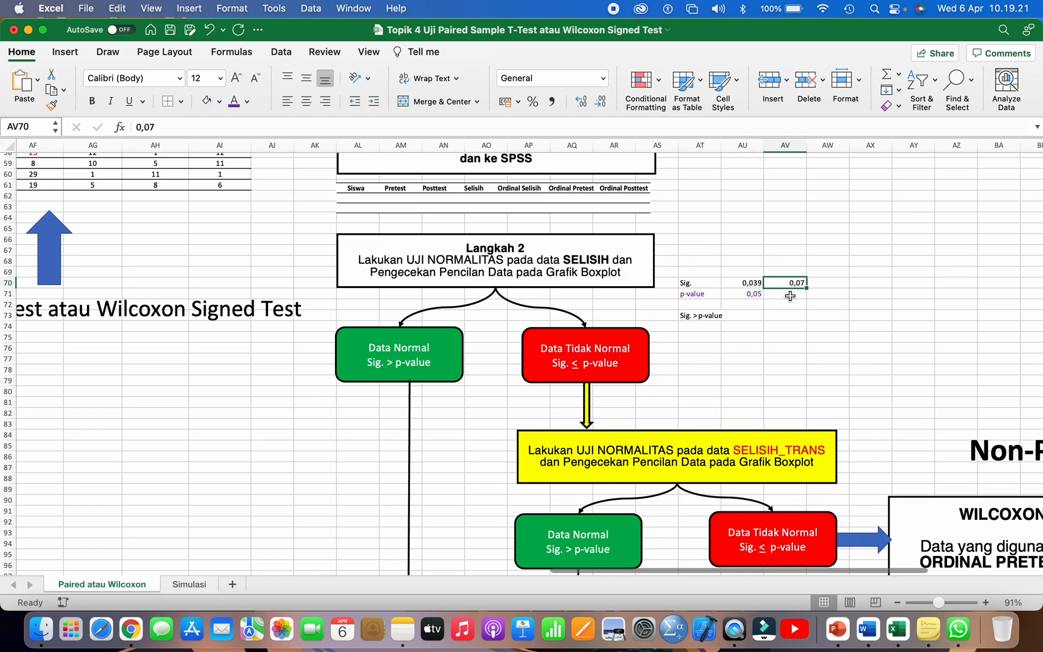
type("0,04")
key("Return")
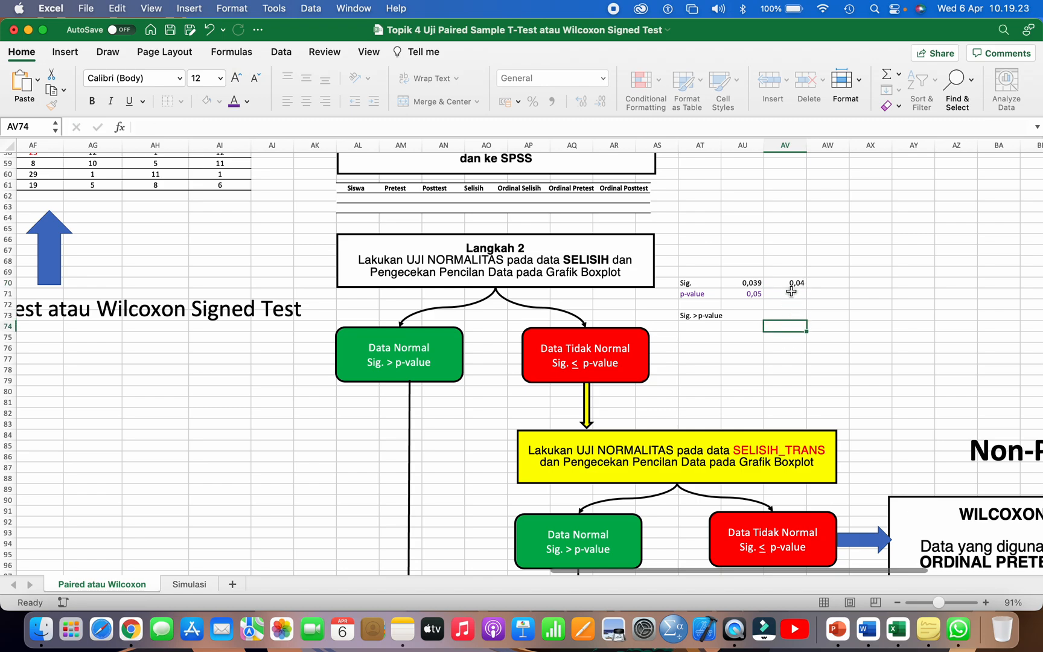
left_click(783, 285)
left_click(736, 295)
Step: Change the comparison in AT73 to "Sig. < p-value" and match it to the Data Tidak Normal box
left_click(695, 316)
double_click(696, 316)
key("BackSpace")
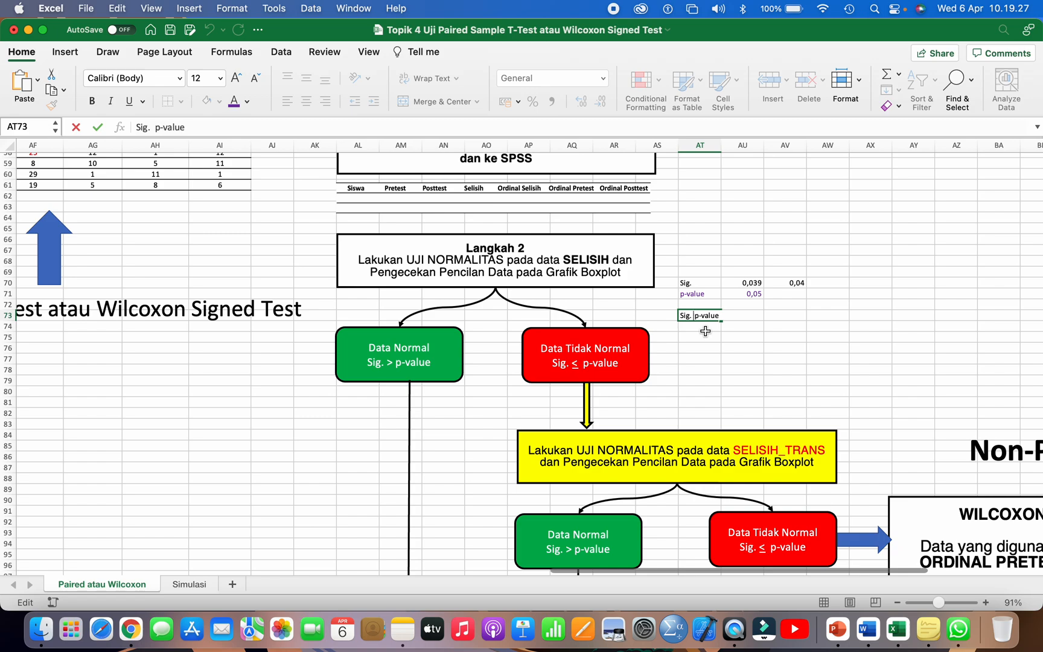
type("<")
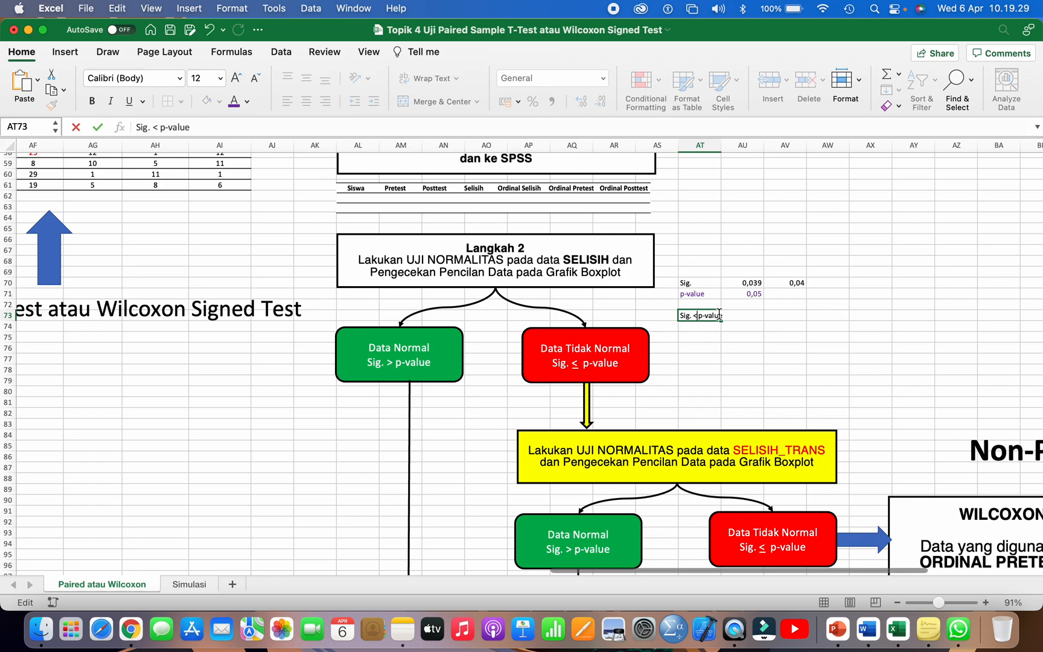
left_click(609, 354)
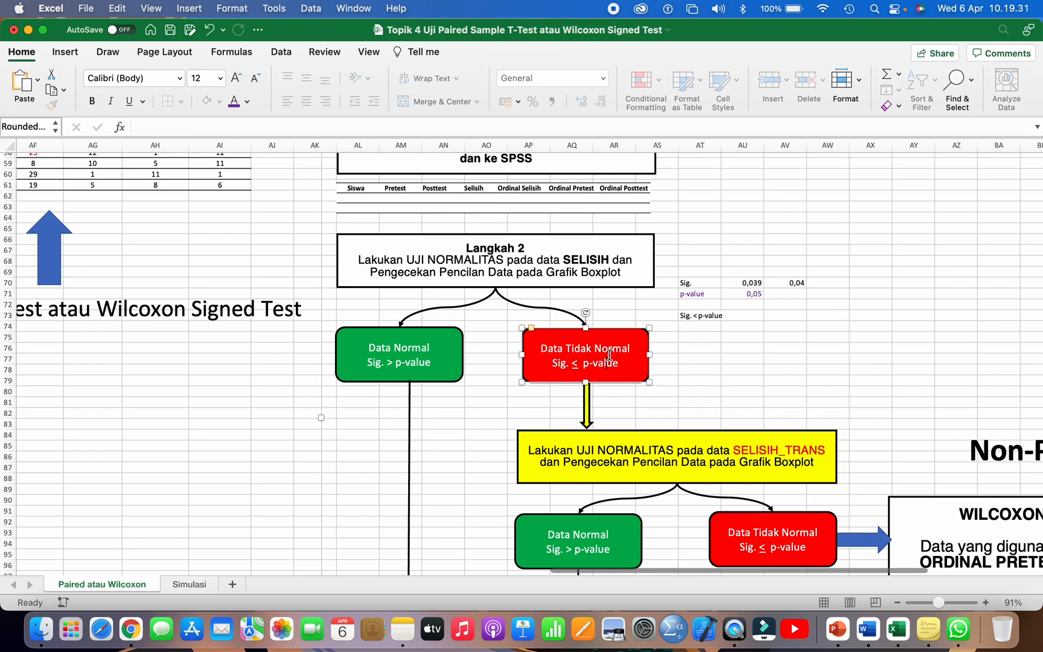
Step: Examine the Data Normal and Data Tidak Normal outcome boxes below Langkah 2 in the flowchart
left_click(685, 364)
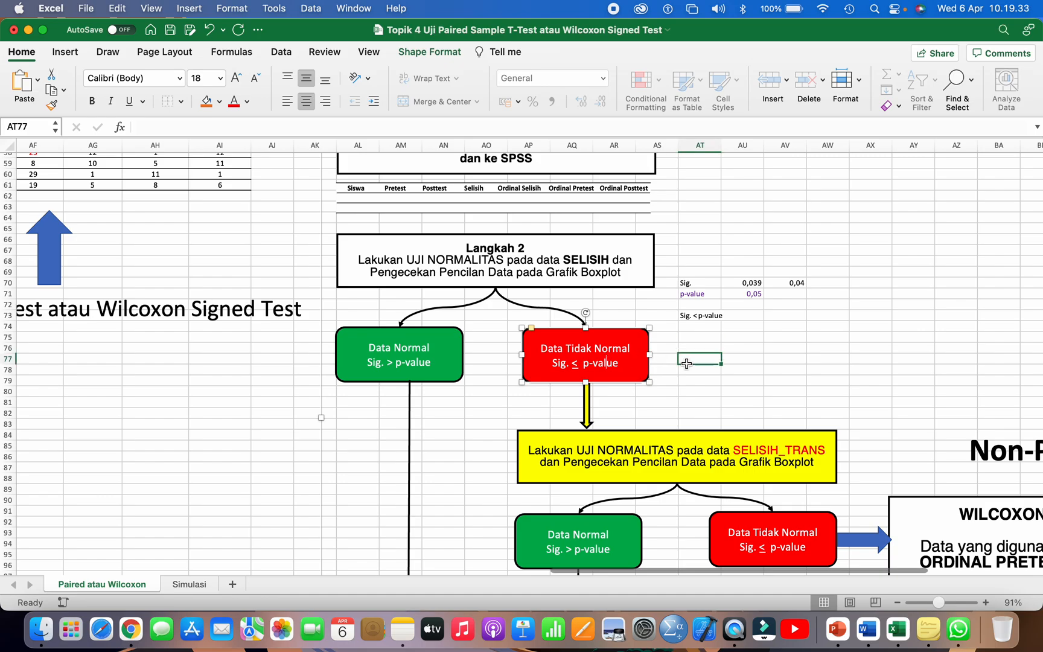
scroll(686, 364, "down", 2)
scroll(686, 363, "down", 2)
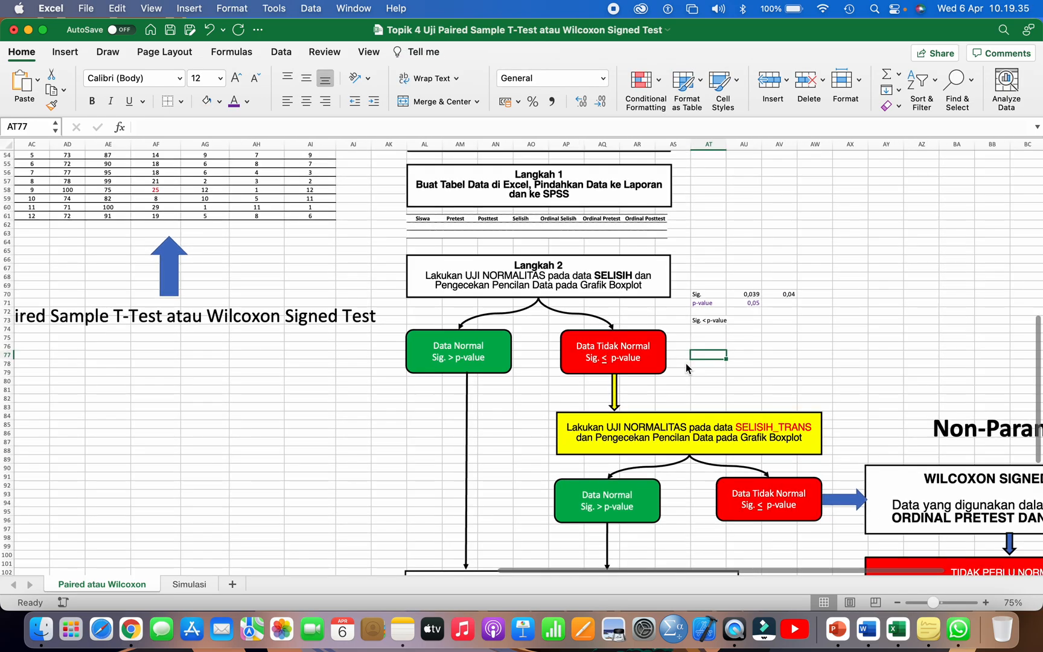
left_click(484, 357)
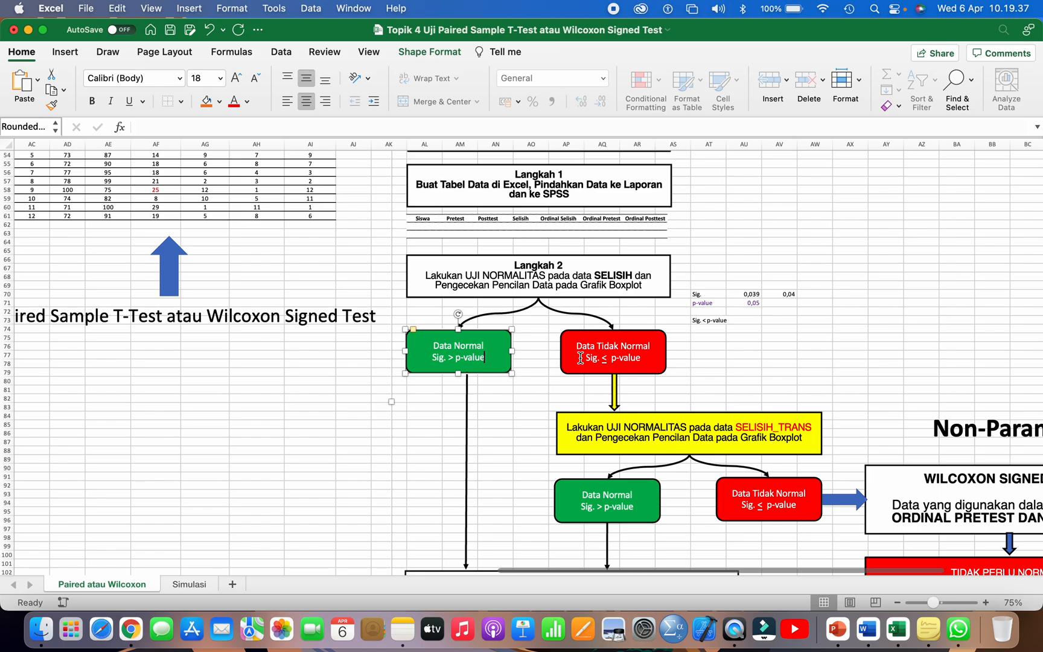
left_click(581, 358)
scroll(581, 358, "down", 2)
scroll(580, 358, "down", 3)
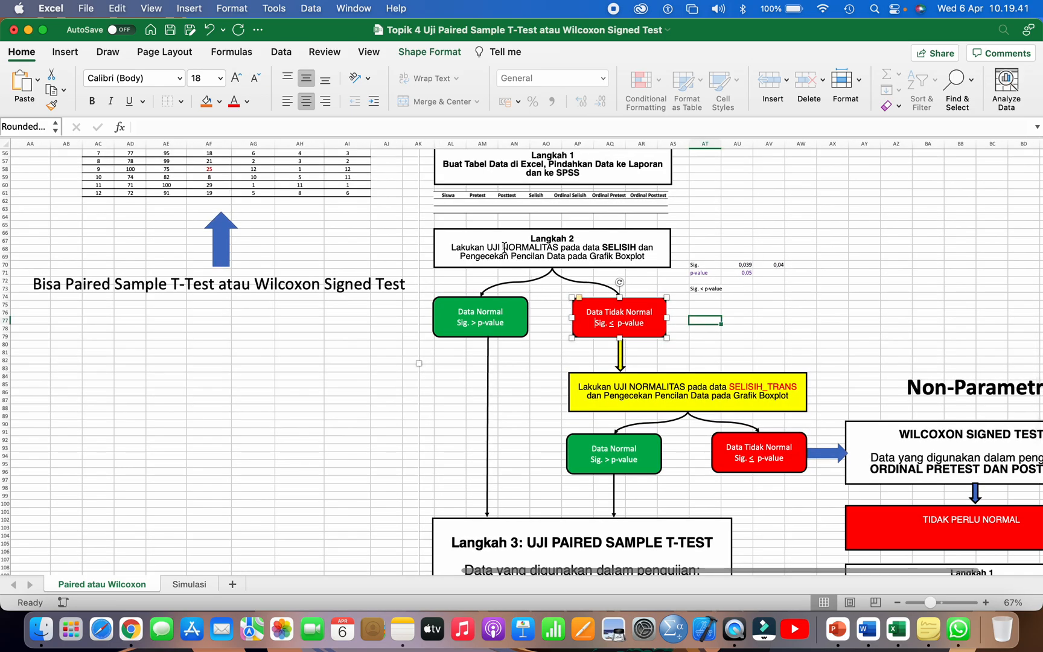
Step: Trace the flowchart from the Langkah 2 SELISIH normality test through Data Normal to the Langkah 3 Paired Sample T-Test box
left_click(502, 248)
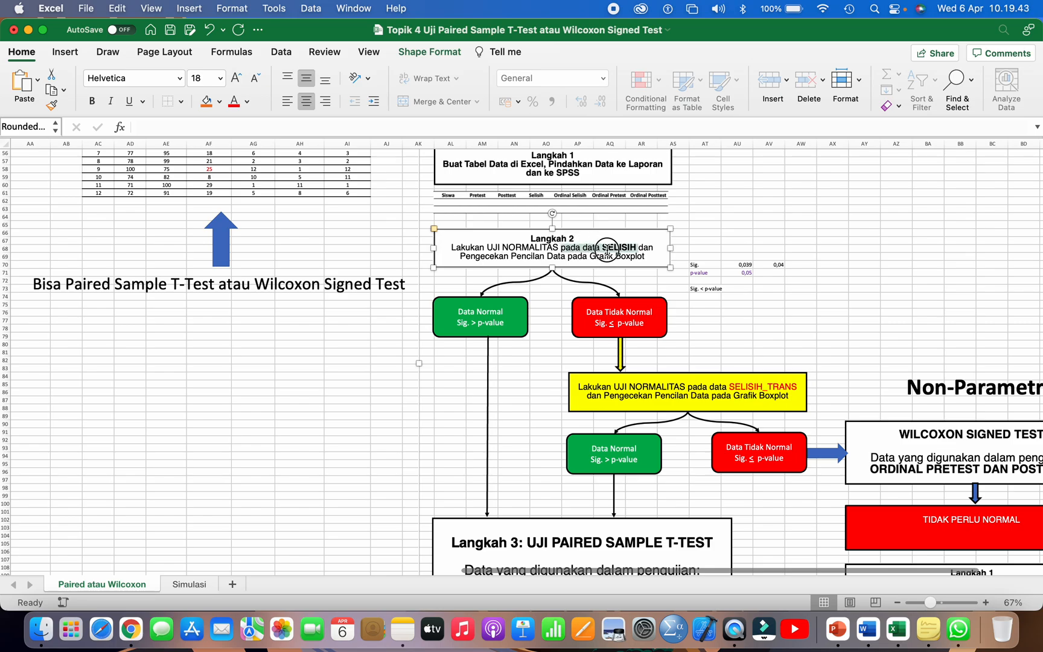
left_click(492, 328)
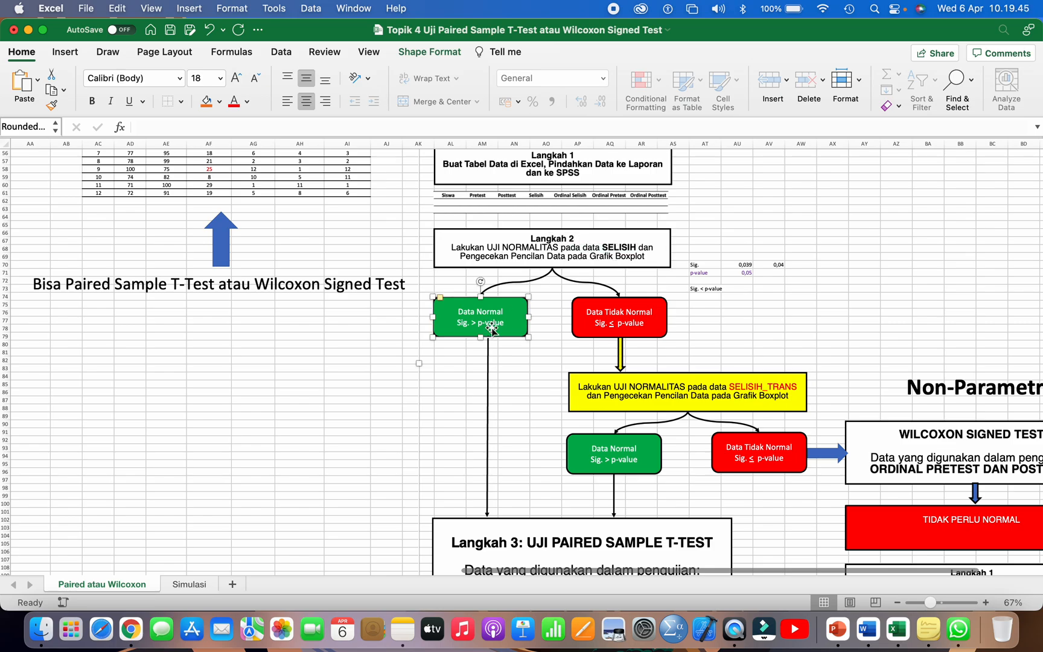
scroll(492, 328, "down", 3)
left_click(486, 479)
scroll(487, 479, "up", 3)
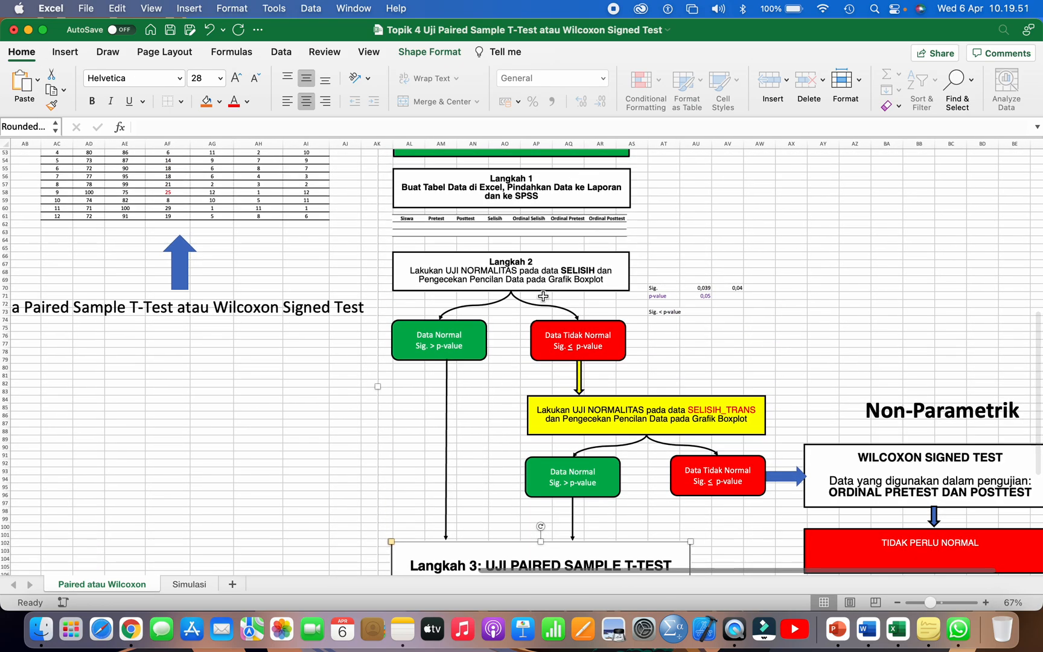
Step: Follow the Data Tidak Normal branch from Langkah 2 to the yellow box and highlight its SELISIH_TRANS text
left_click(543, 282)
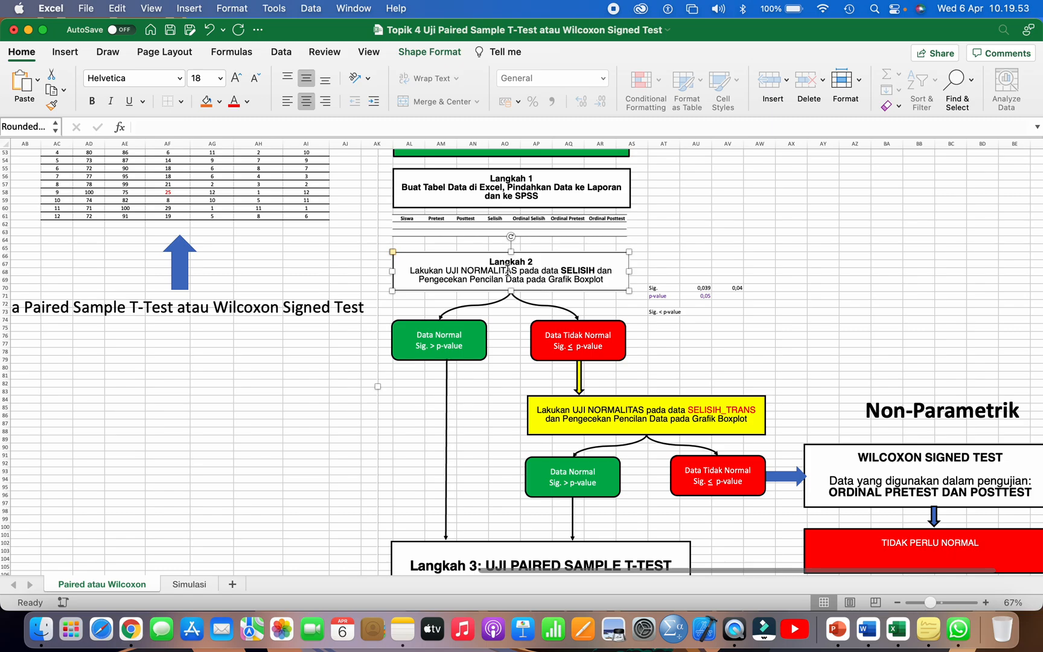
left_click(555, 329)
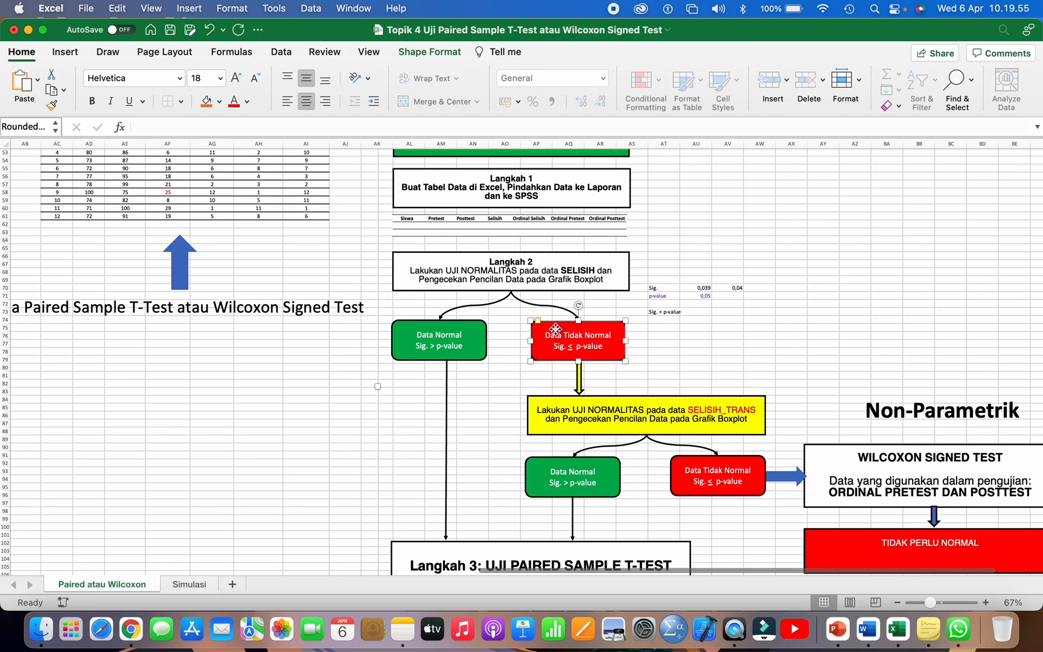
scroll(556, 335, "down", 1)
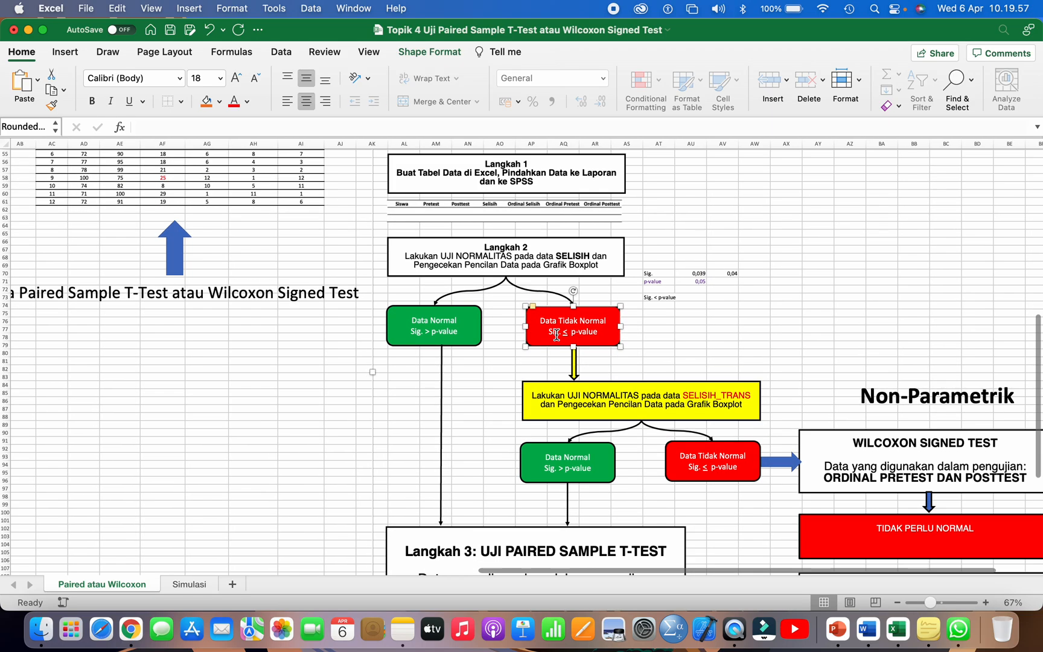
scroll(556, 334, "down", 1)
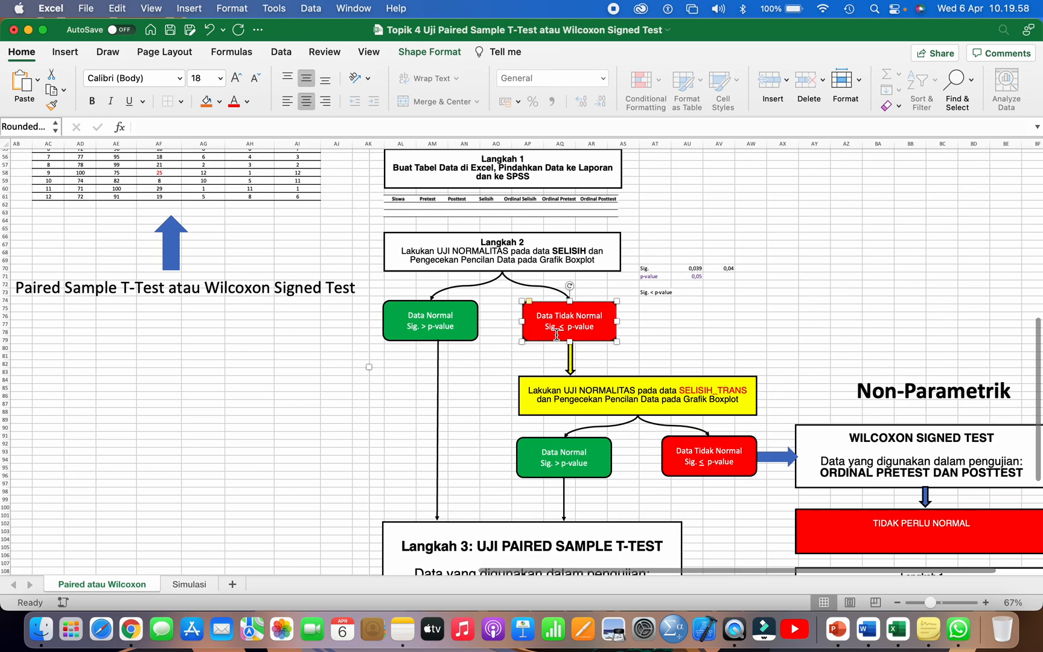
left_click(574, 390)
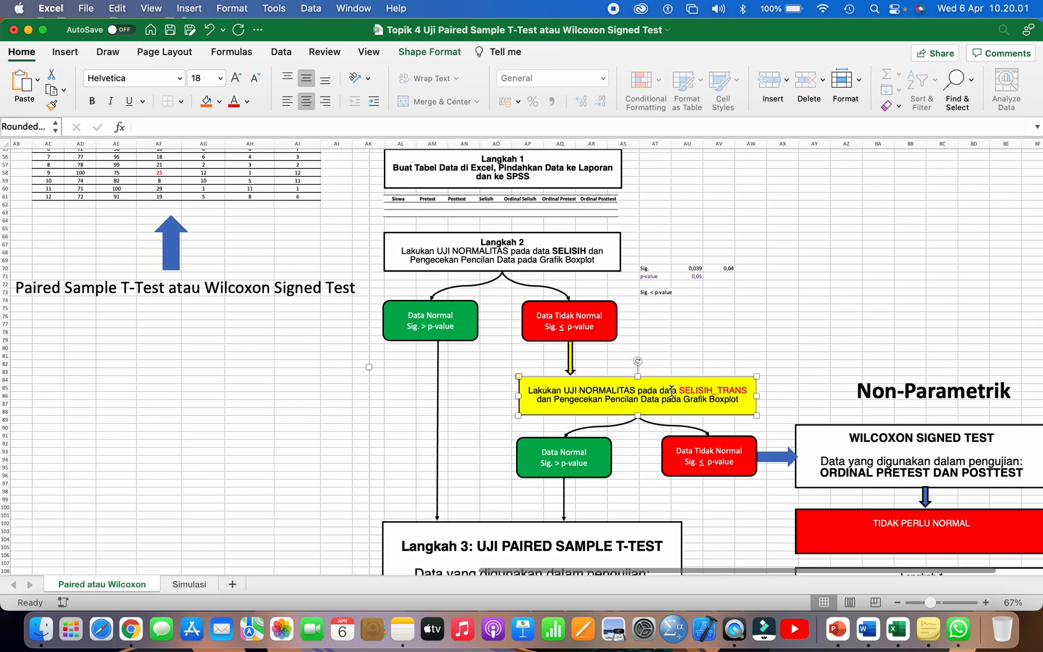
left_click_drag(682, 390, 741, 388)
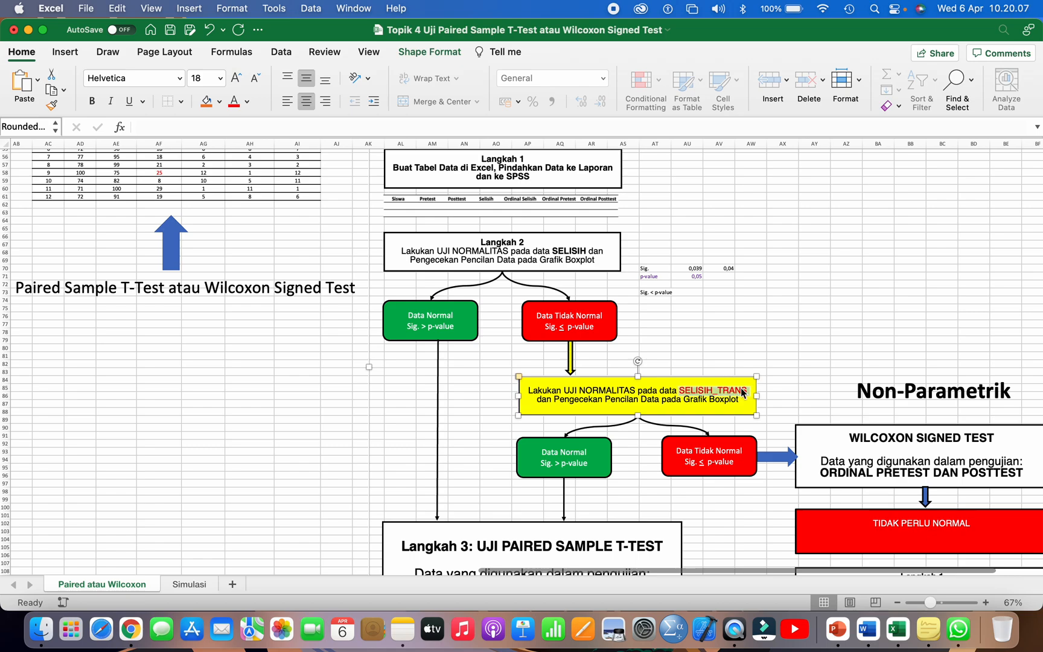
Step: Review both outcomes of the SELISIH_TRANS normality test and follow its Data Normal branch to the Langkah 3 box
left_click(730, 349)
scroll(732, 349, "down", 1)
scroll(732, 348, "down", 2)
scroll(732, 348, "right", 1)
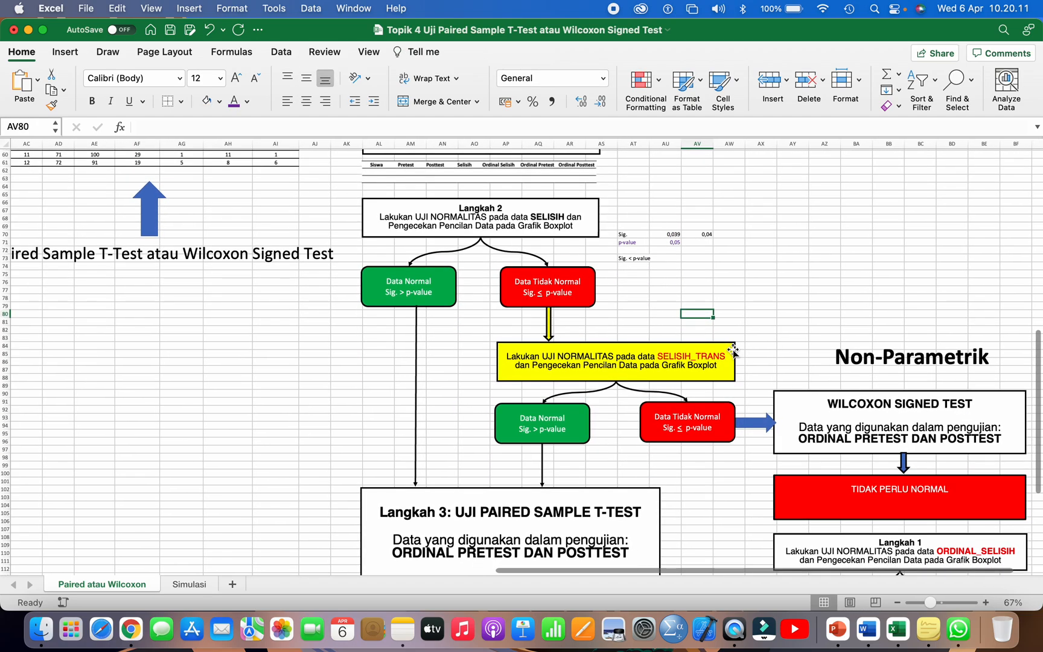
left_click(647, 355)
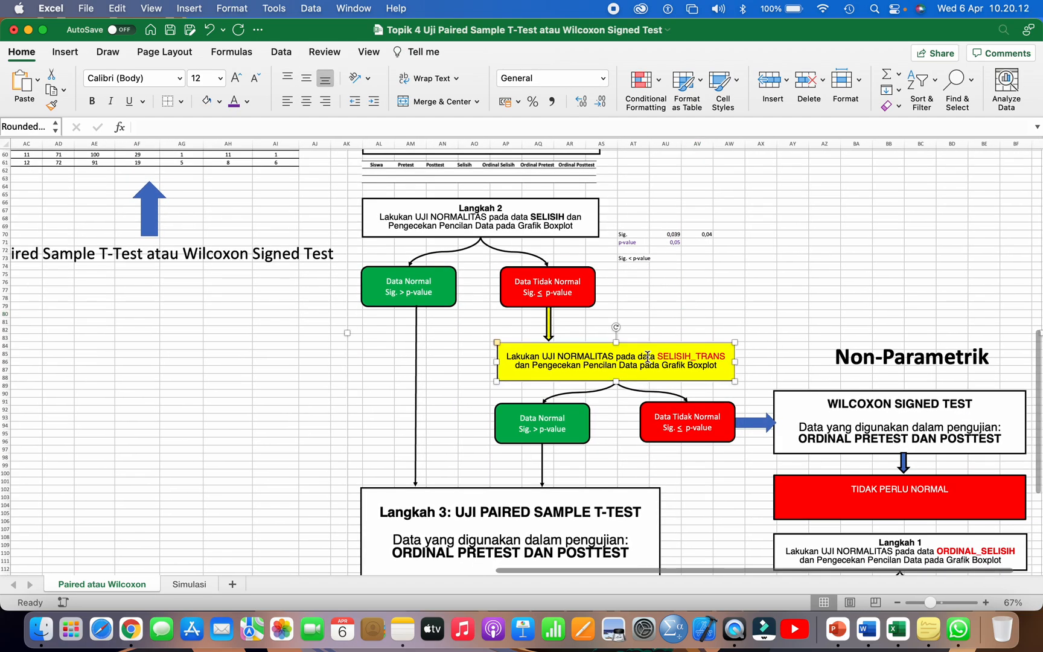
left_click(587, 416)
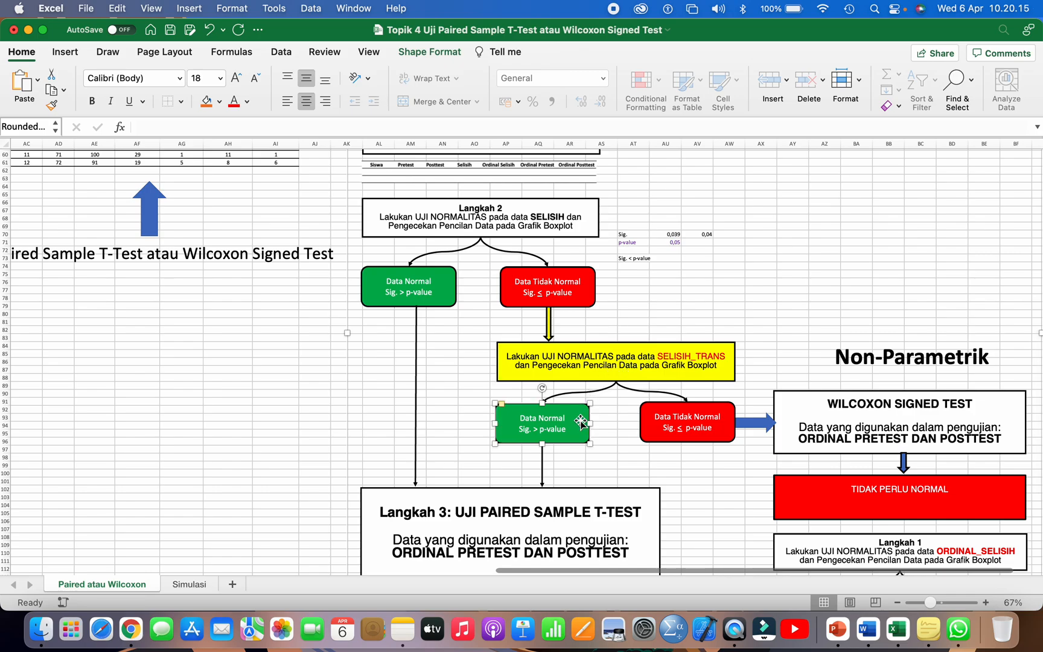
left_click(666, 424)
scroll(666, 425, "down", 2)
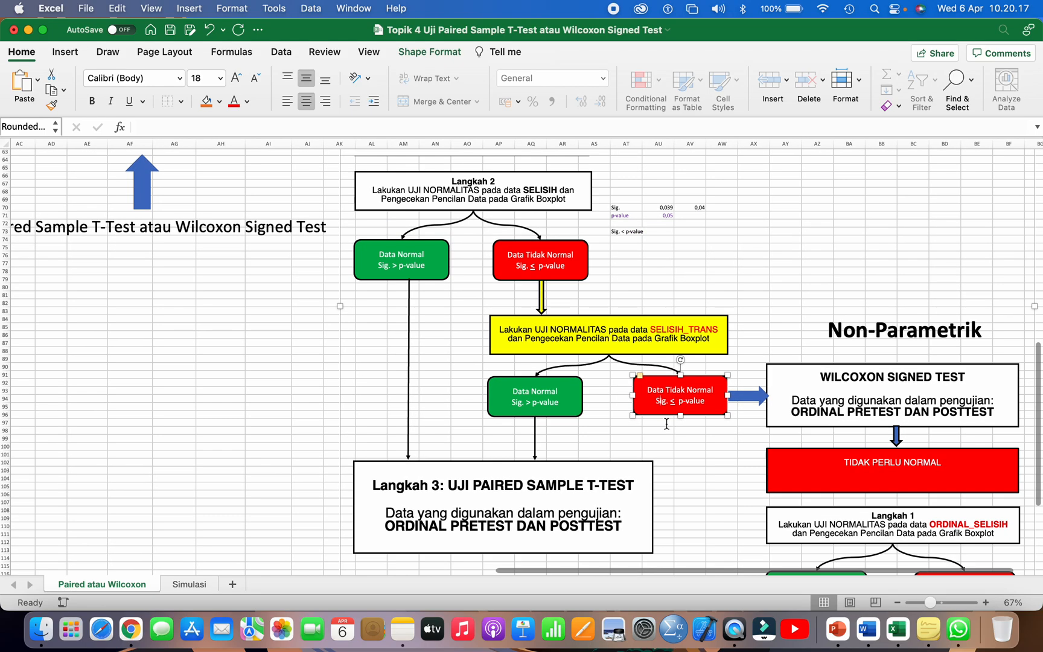
left_click(578, 415)
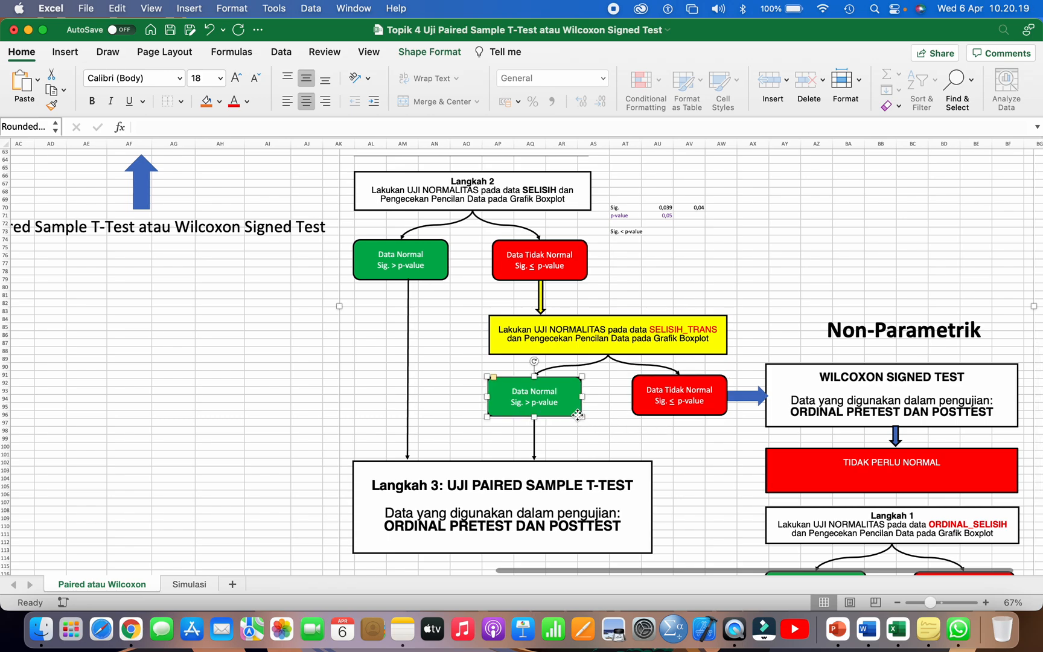
left_click(518, 495)
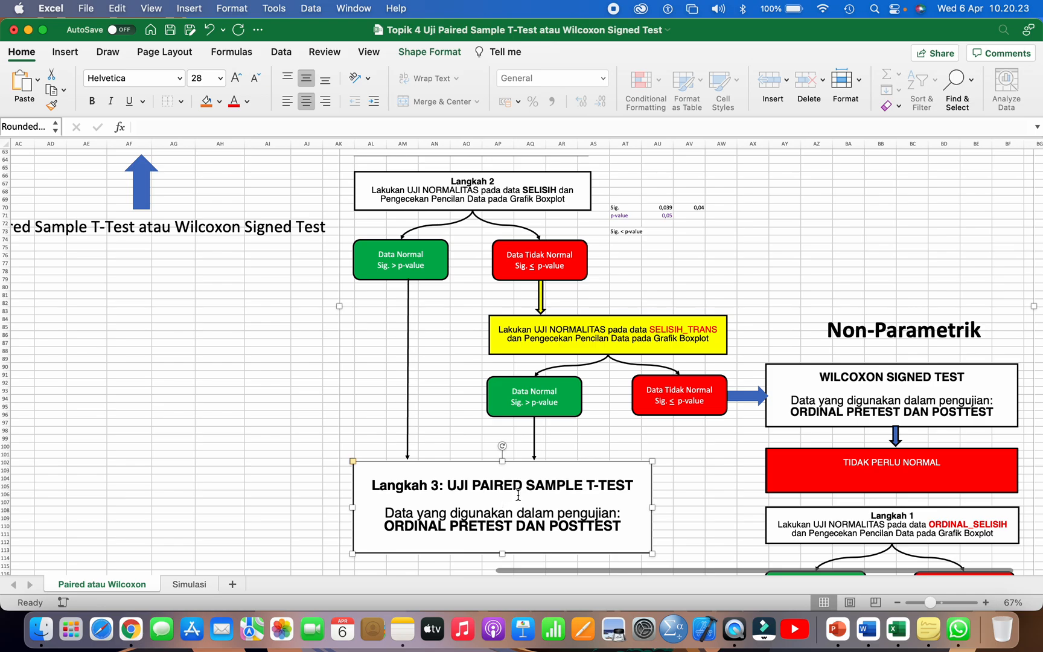
Step: Follow the Data Tidak Normal branch of the SELISIH_TRANS test along the blue arrow to the Wilcoxon Signed Test box
left_click(655, 401)
scroll(655, 401, "right", 1)
scroll(655, 401, "up", 1)
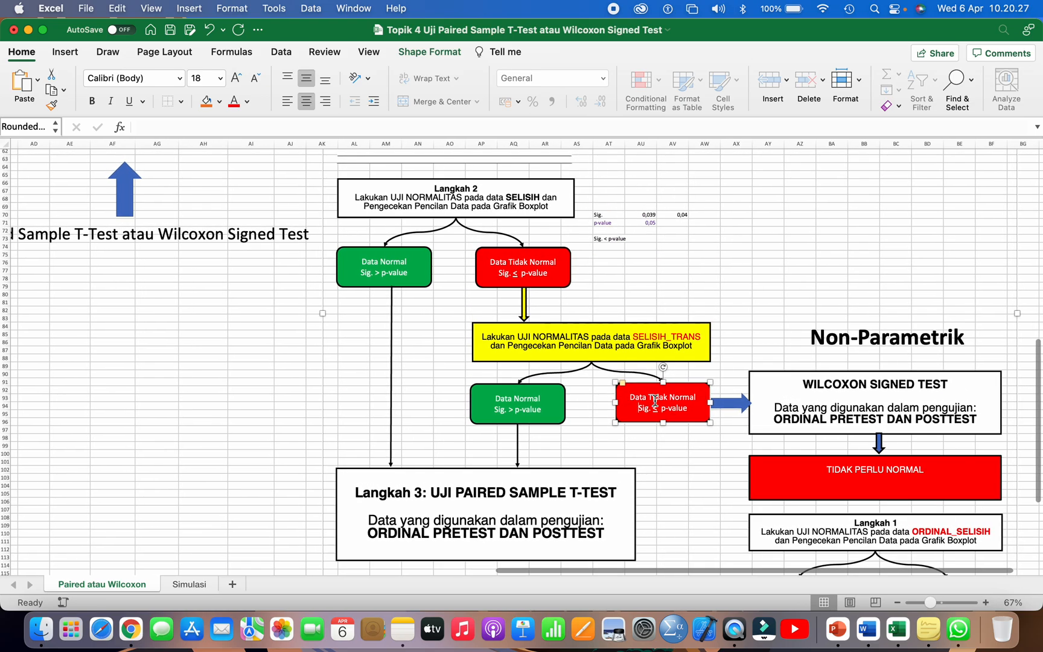
scroll(727, 403, "right", 1)
scroll(727, 402, "right", 3)
scroll(727, 402, "up", 1)
left_click(687, 415)
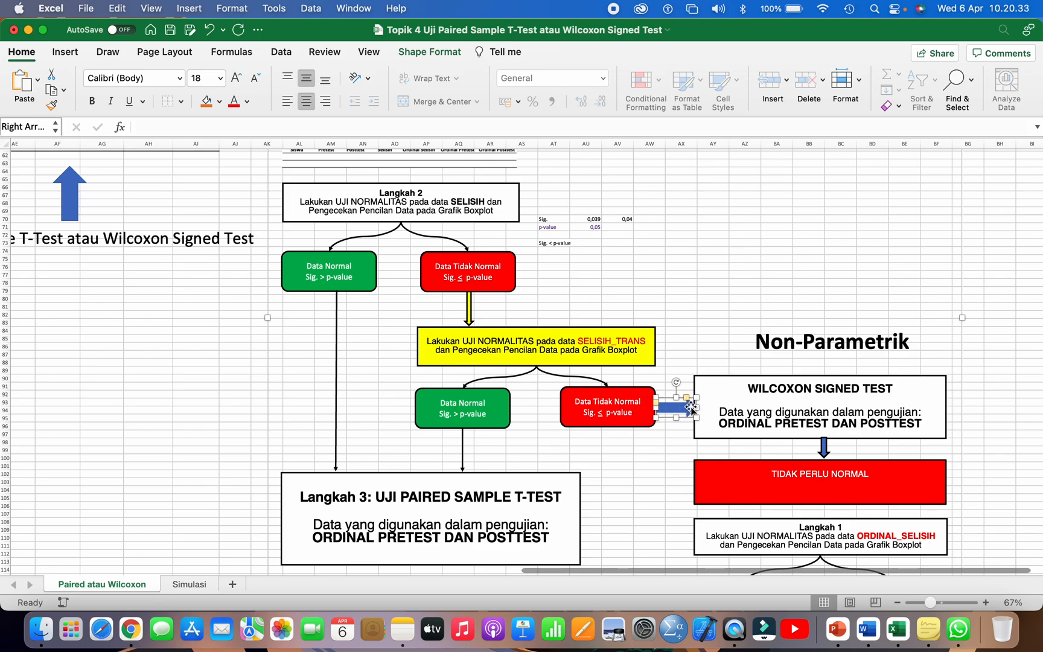
left_click(758, 393)
scroll(759, 392, "right", 2)
scroll(759, 392, "down", 1)
scroll(759, 392, "right", 1)
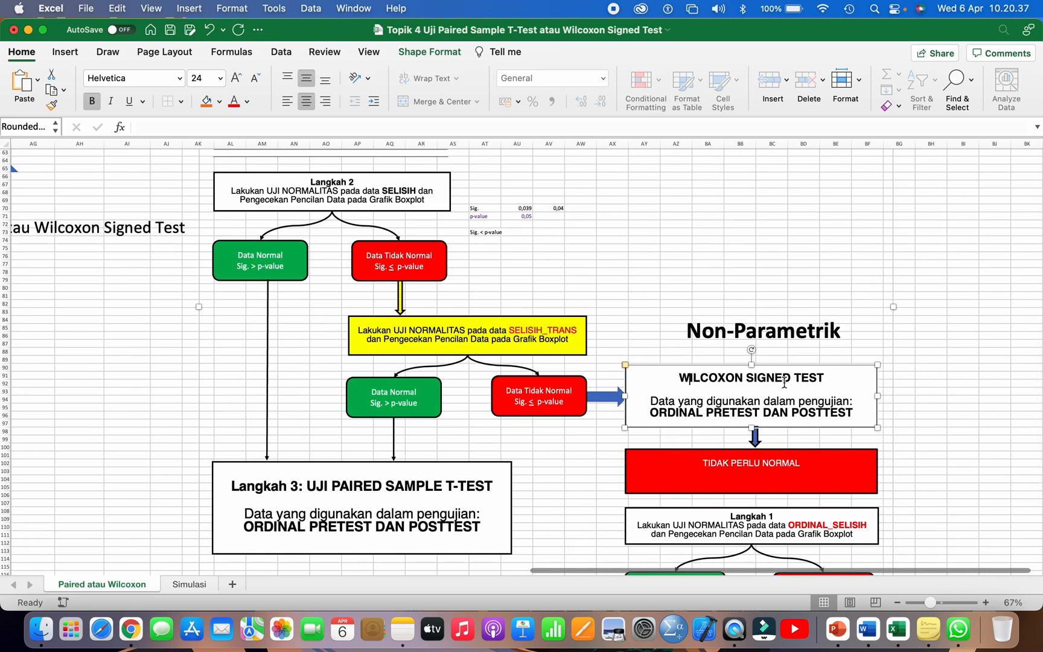
scroll(783, 383, "down", 3)
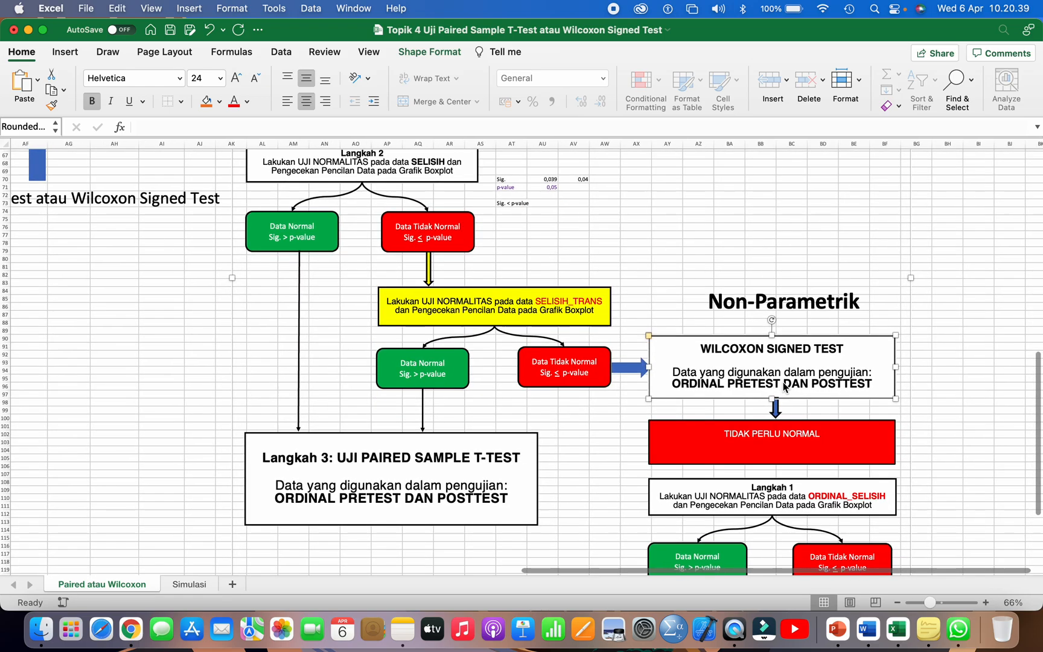
scroll(782, 382, "down", 3)
scroll(782, 382, "right", 4)
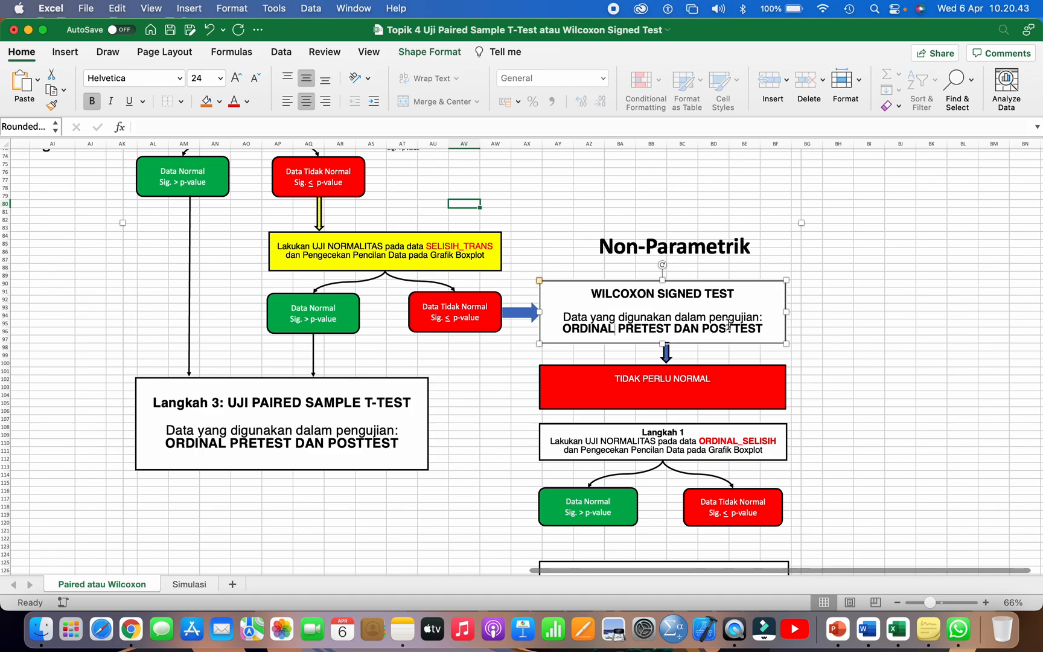
Step: Highlight the Ordinal Pretest and Ordinal Posttest columns of the student table, including their headers
scroll(734, 322, "up", 10)
scroll(734, 321, "left", 8)
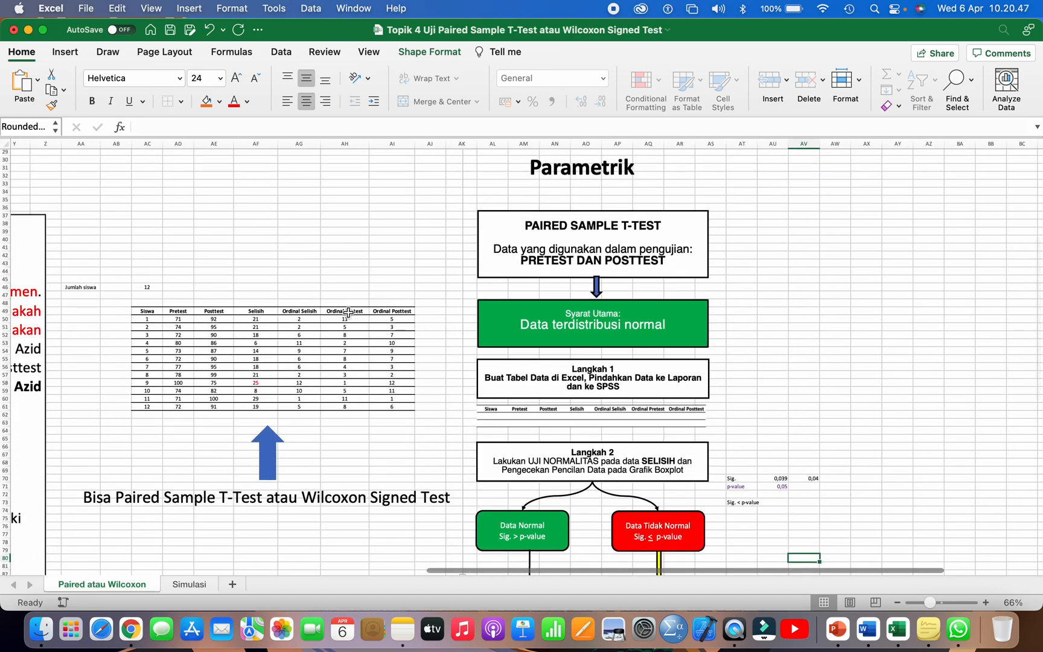
left_click_drag(348, 312, 378, 405)
scroll(546, 384, "down", 10)
scroll(546, 384, "right", 8)
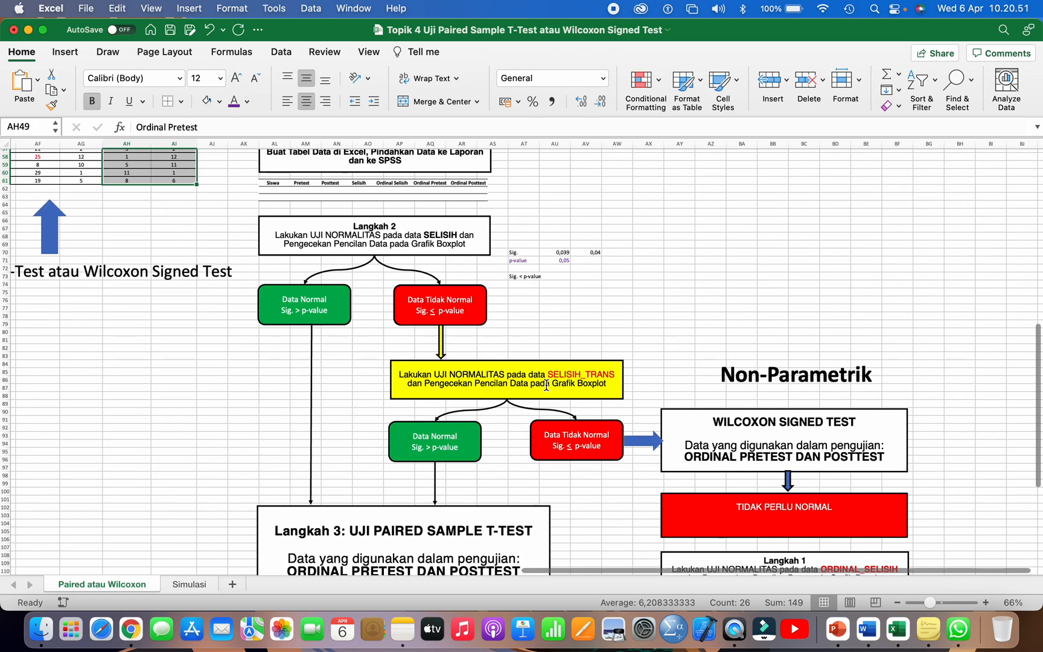
Step: Review the Wilcoxon Signed Test box and highlight ORDINAL_SELISIH in the Langkah 1 box under Non-Parametrik
scroll(546, 384, "down", 4)
scroll(546, 384, "right", 1)
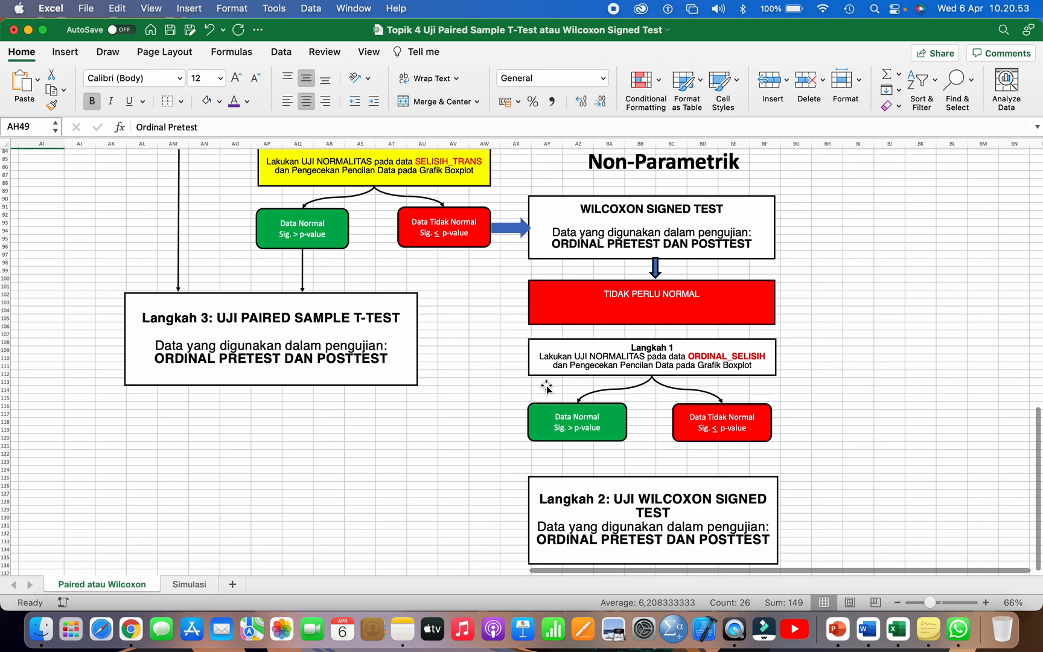
left_click(632, 214)
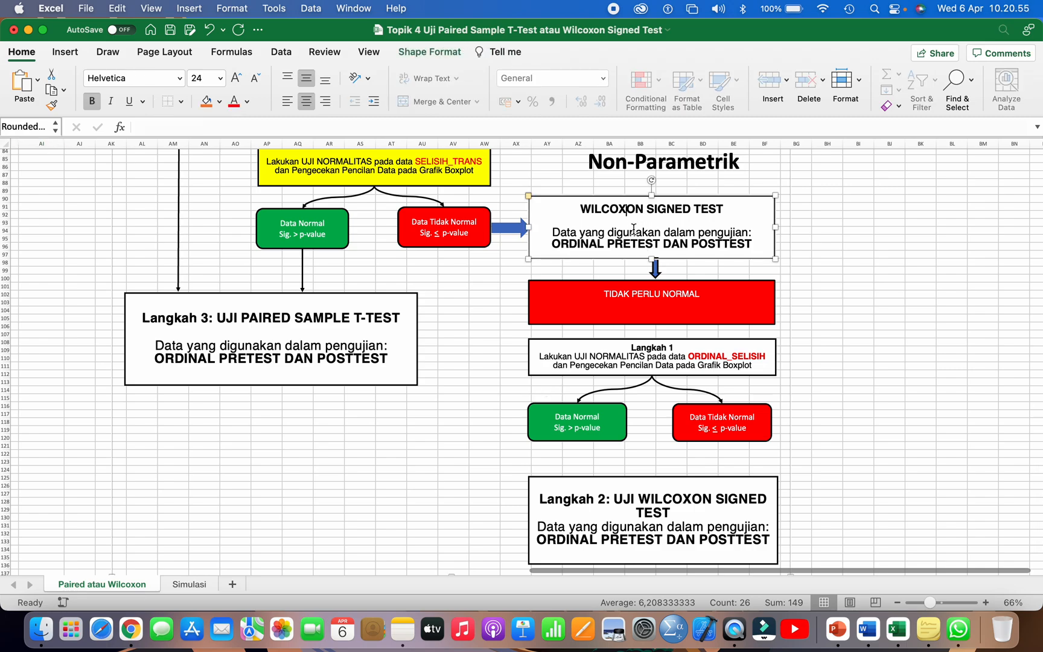
left_click(638, 362)
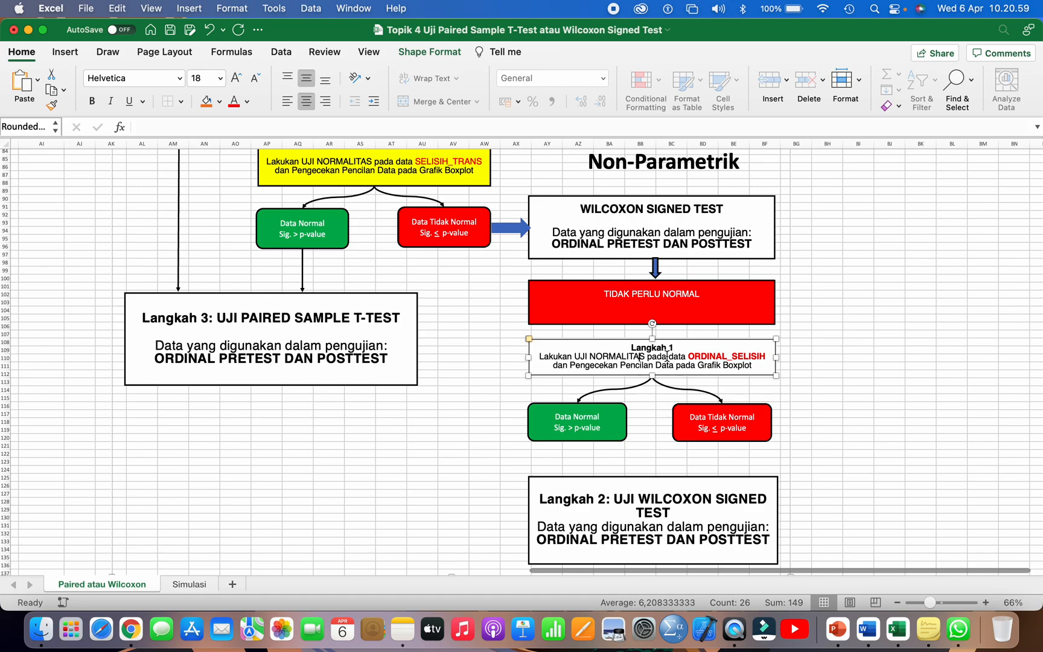
left_click(704, 354)
left_click_drag(692, 358, 759, 353)
Step: Highlight the Ordinal Selisih column of the student table, including its header
scroll(532, 345, "up", 10)
scroll(532, 345, "left", 5)
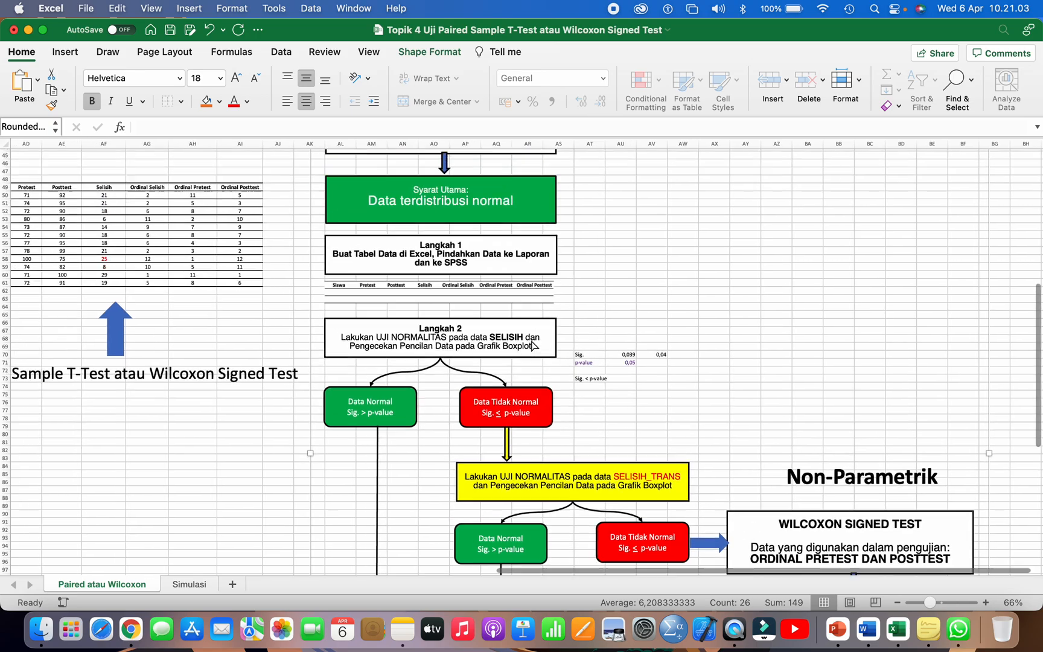
scroll(532, 345, "left", 1)
left_click_drag(204, 206, 212, 304)
scroll(686, 235, "down", 10)
scroll(686, 236, "right", 3)
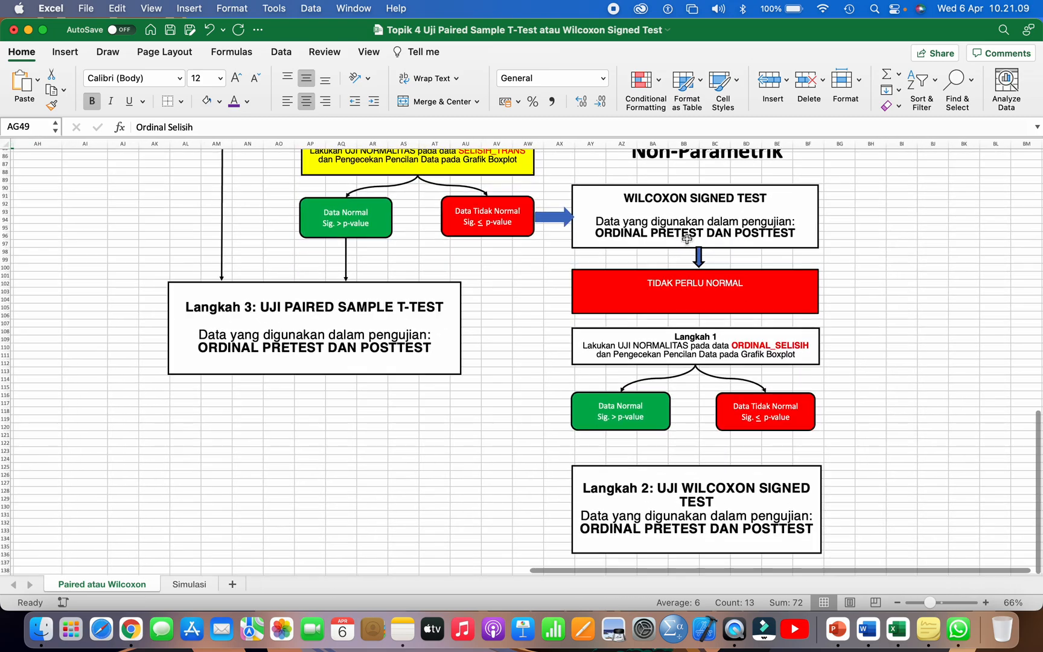
Step: Examine the TIDAK PERLU NORMAL box, the non-parametric Langkah 1 box, and its Data Normal and Data Tidak Normal outcomes
left_click(682, 293)
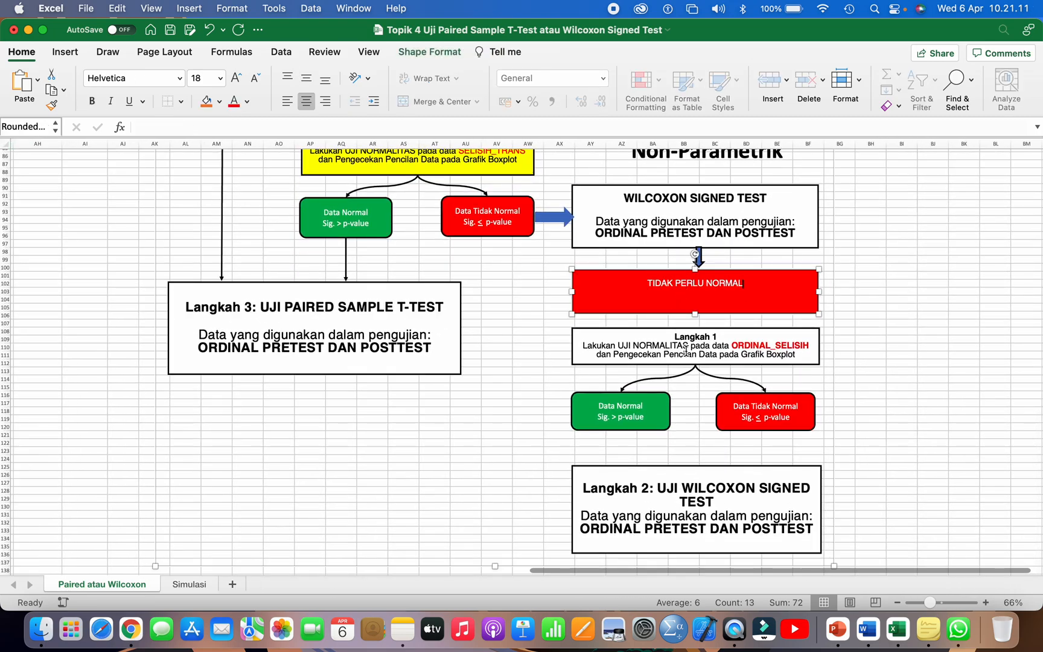
left_click(686, 356)
scroll(686, 350, "down", 1)
scroll(686, 350, "down", 1)
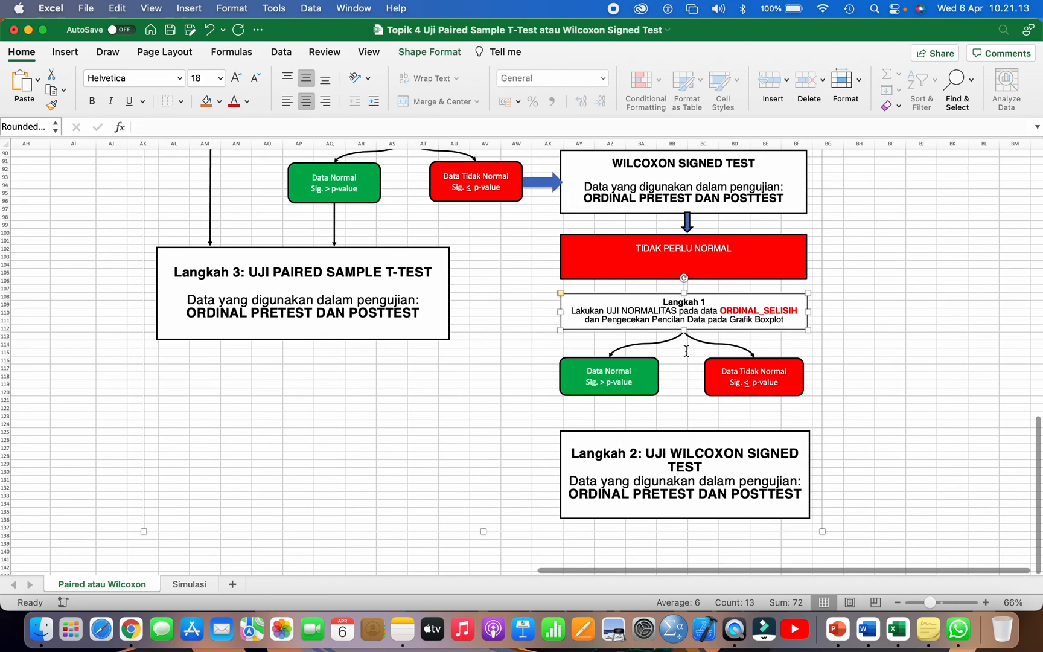
scroll(686, 350, "down", 1)
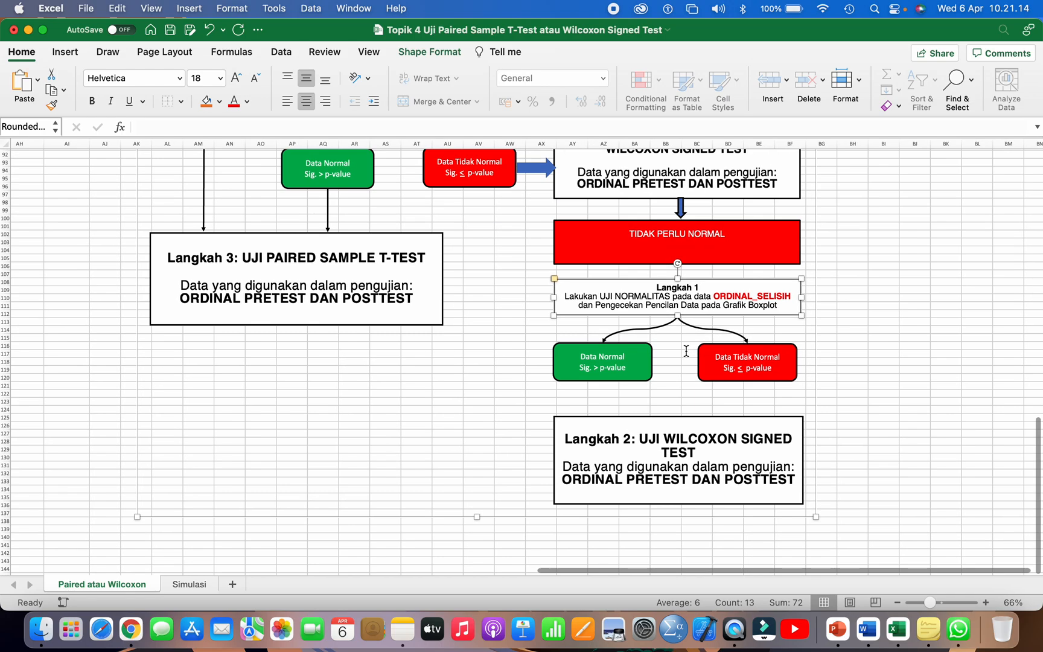
left_click(643, 376)
left_click(710, 371)
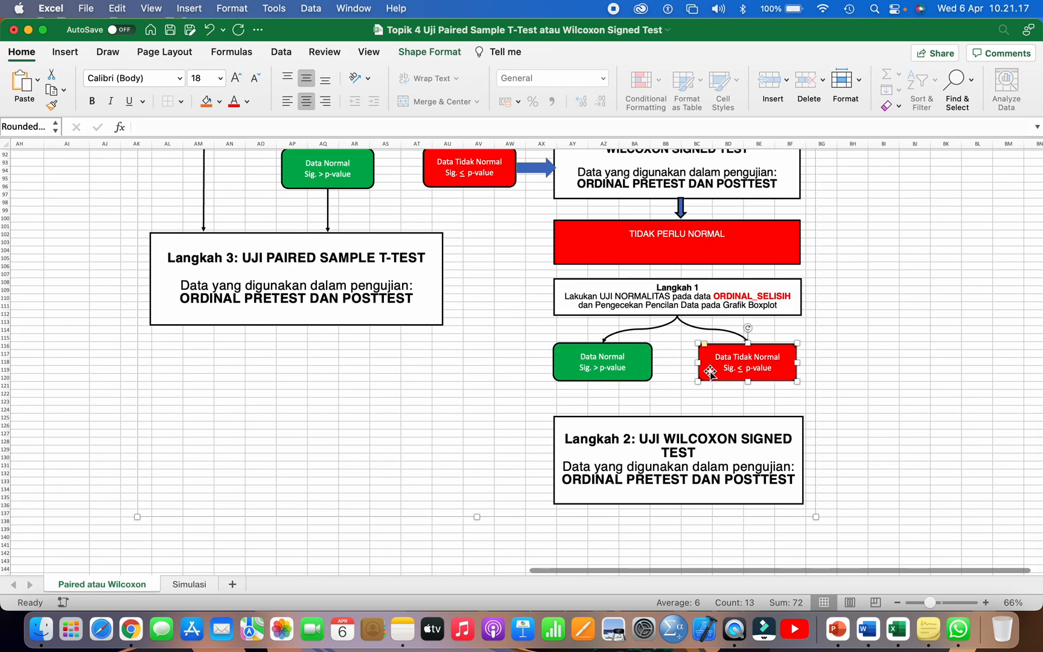
Step: Trace the non-parametric branch from WILCOXON SIGNED TEST through TIDAK PERLU NORMAL and both normality outcomes to Langkah 2: UJI WILCOXON SIGNED TEST
left_click(641, 378)
left_click(712, 370)
scroll(682, 271, "up", 3)
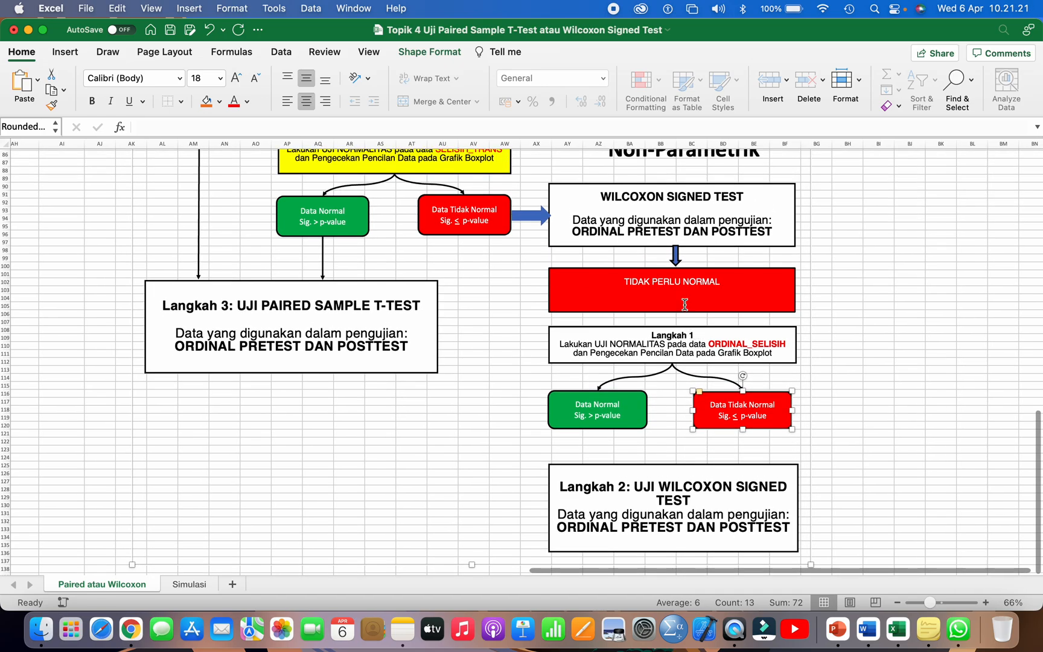
left_click(651, 203)
left_click(656, 281)
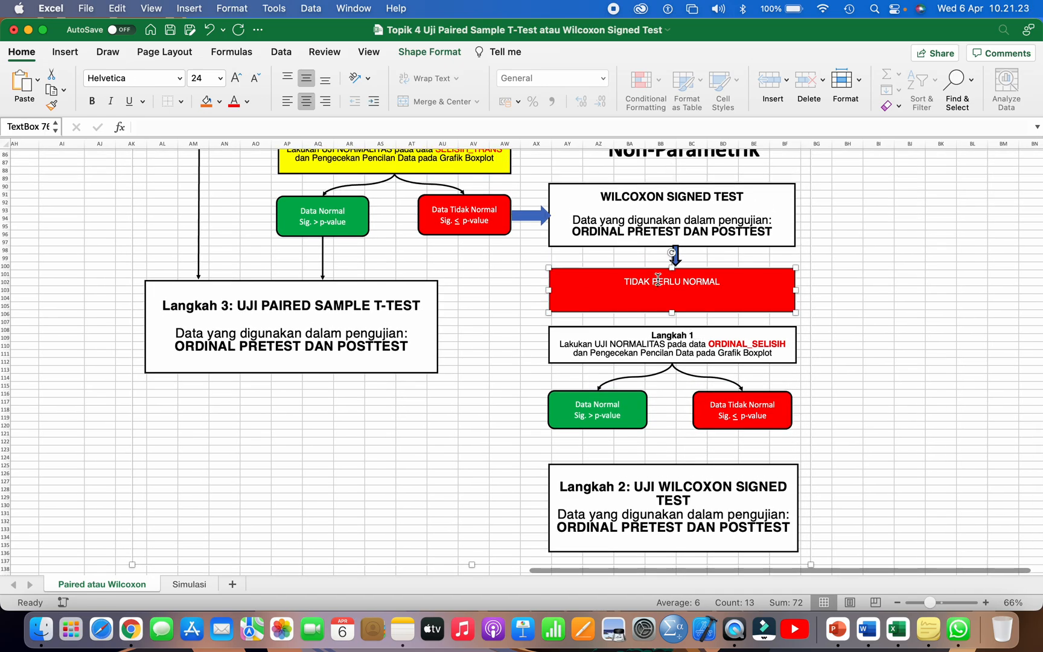
left_click(621, 410)
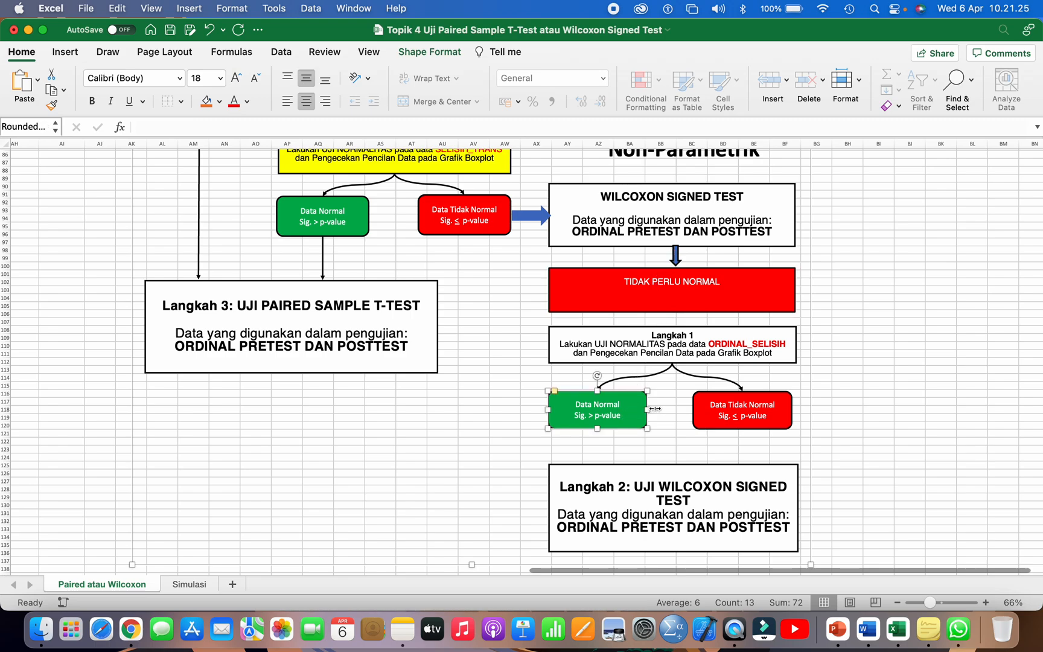
left_click(710, 410)
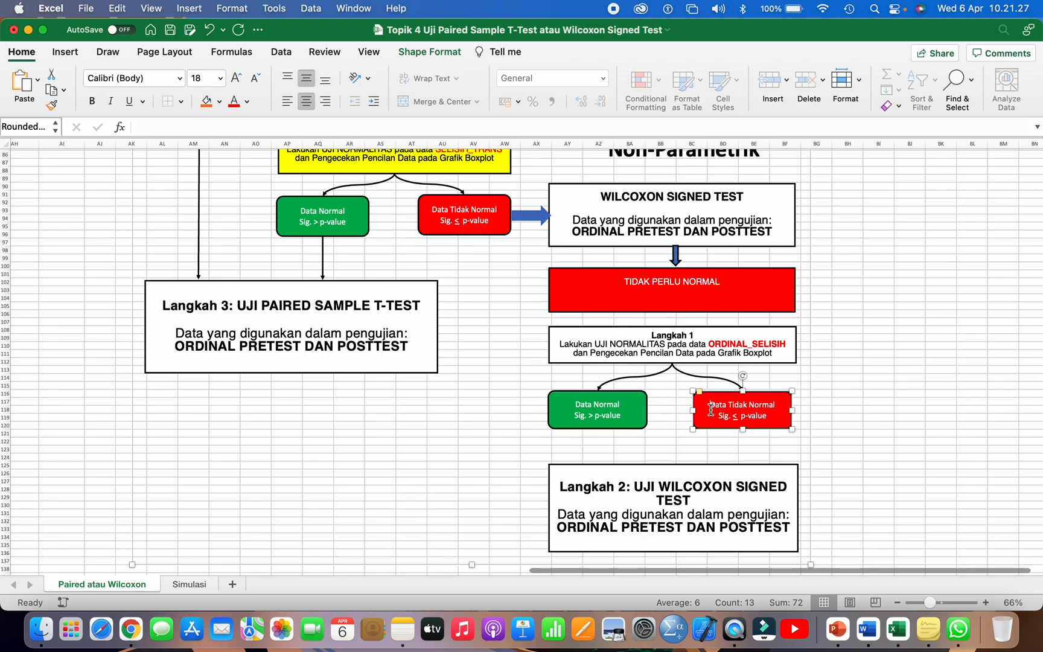
left_click(672, 473)
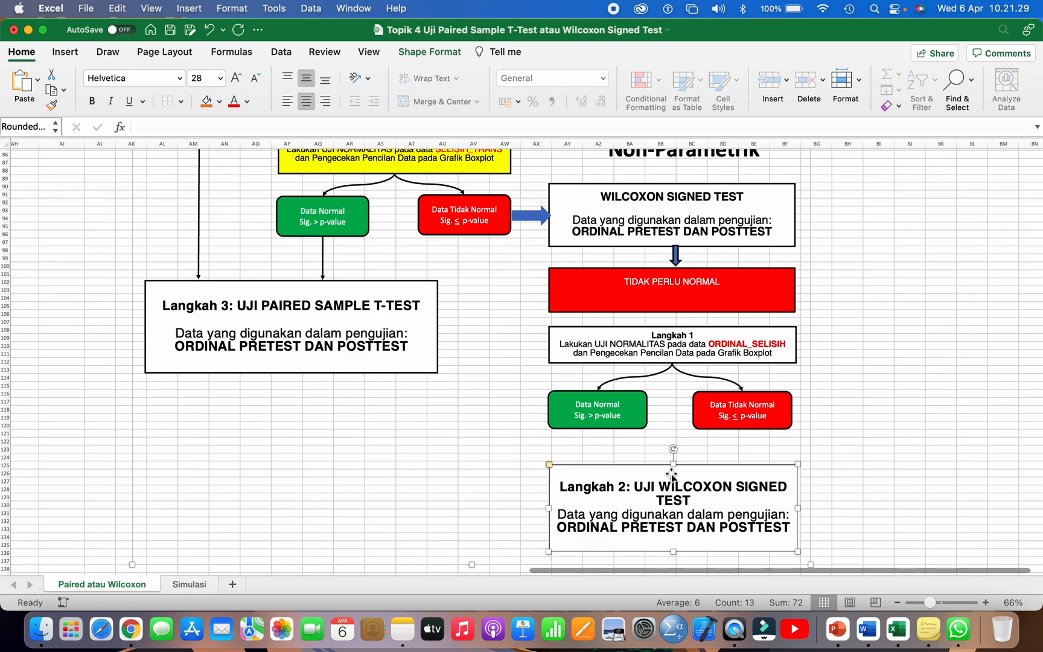
Step: Review the WILCOXON SIGNED TEST box together with the Data Tidak Normal outcome of the SELISIH_TRANS normality test leading to it
scroll(671, 474, "up", 5)
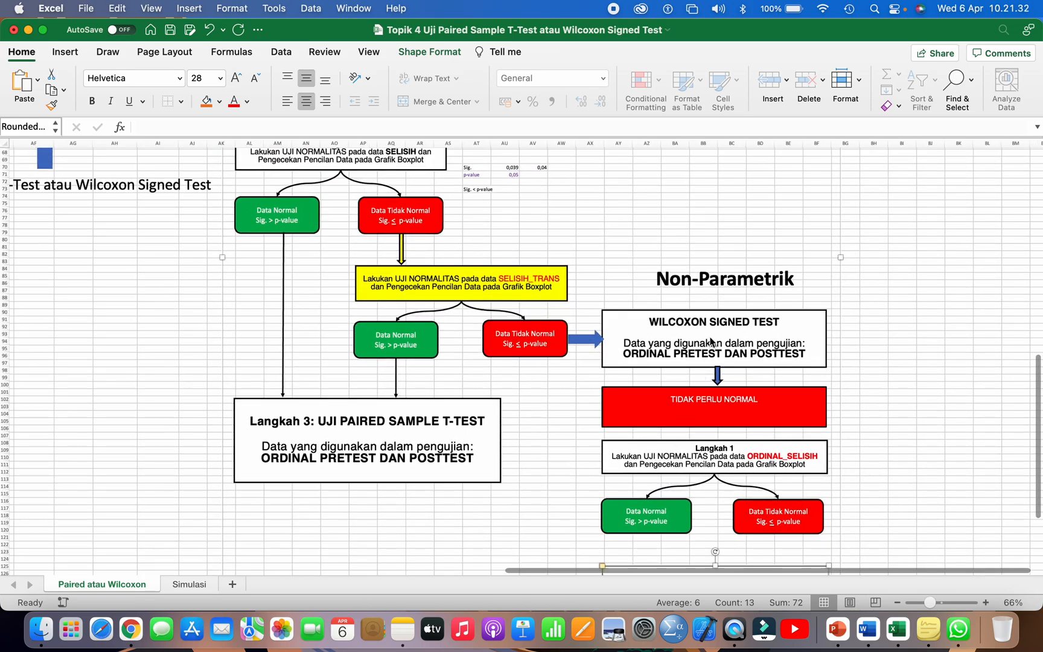
scroll(710, 339, "left", 1)
left_click(712, 331)
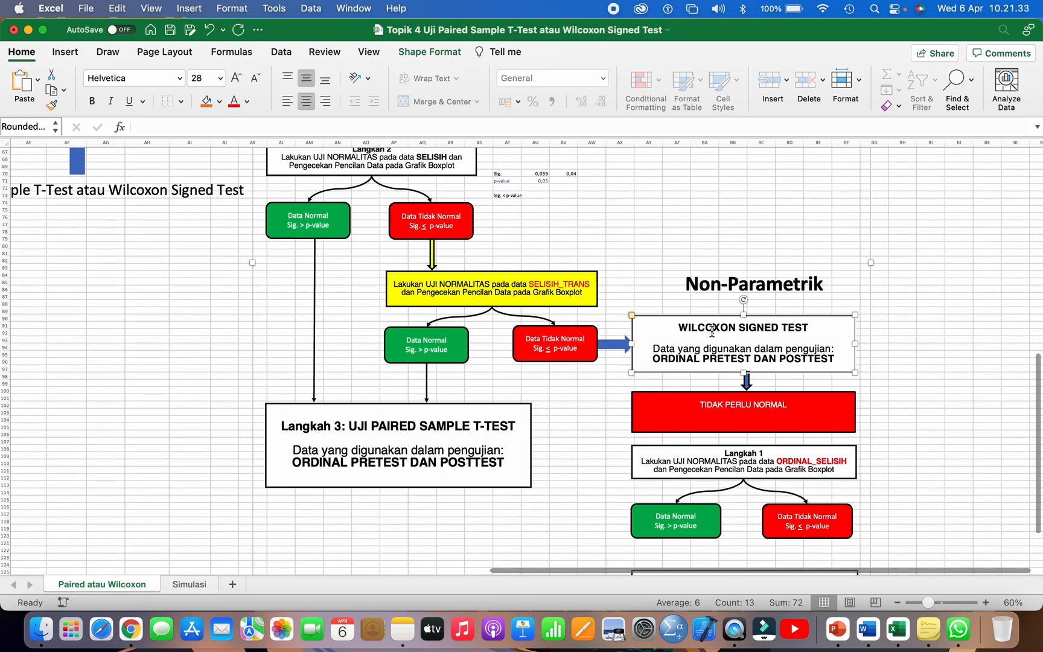
scroll(711, 331, "down", 2)
scroll(711, 331, "down", 1)
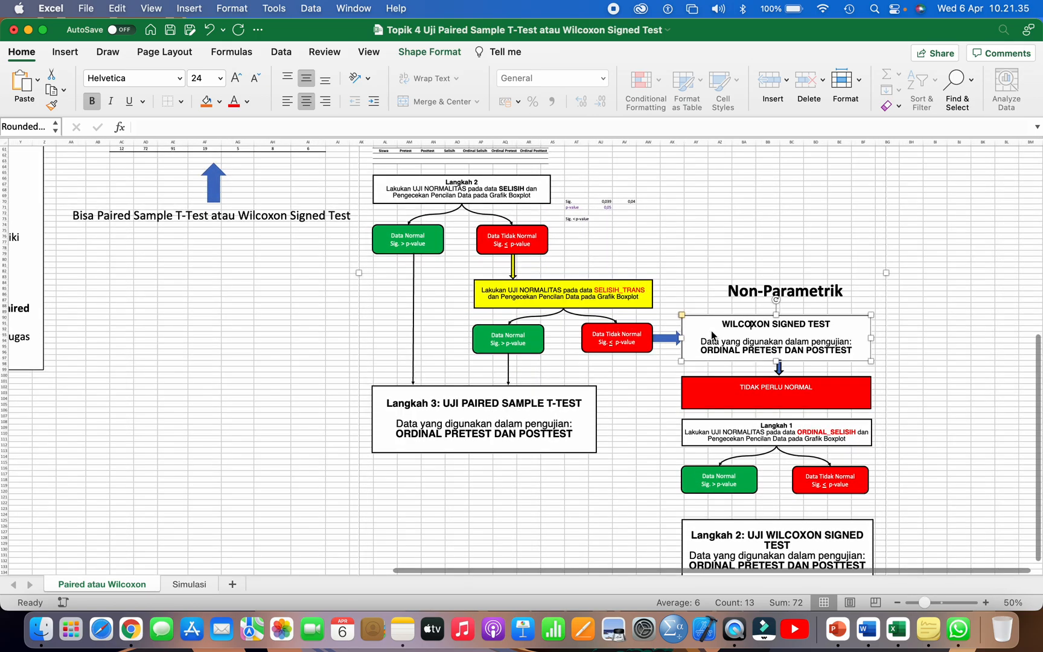
scroll(711, 331, "up", 4)
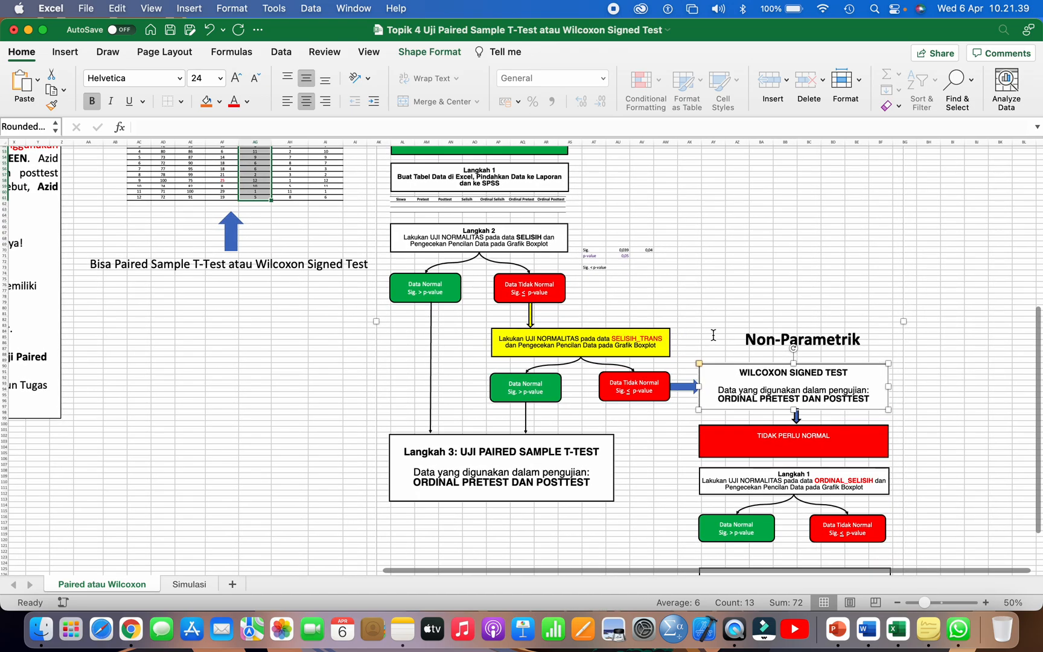
left_click(644, 380)
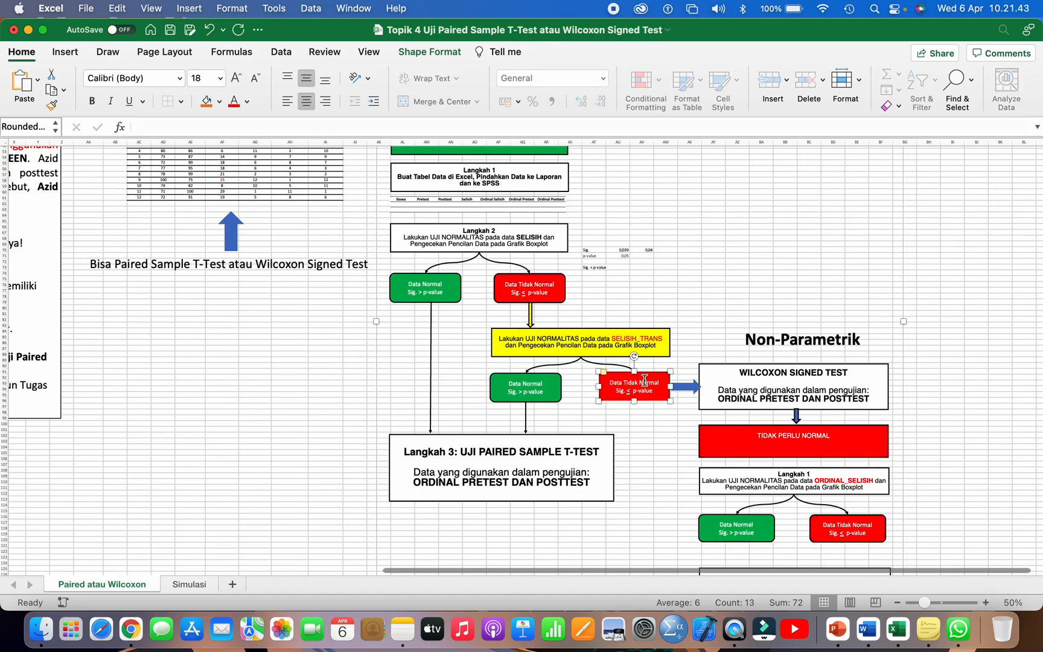
Step: Compare the parametric requirement Data terdistribusi normal and Langkah 3: UJI PAIRED SAMPLE T-TEST with the WILCOXON SIGNED TEST box
scroll(644, 380, "up", 2)
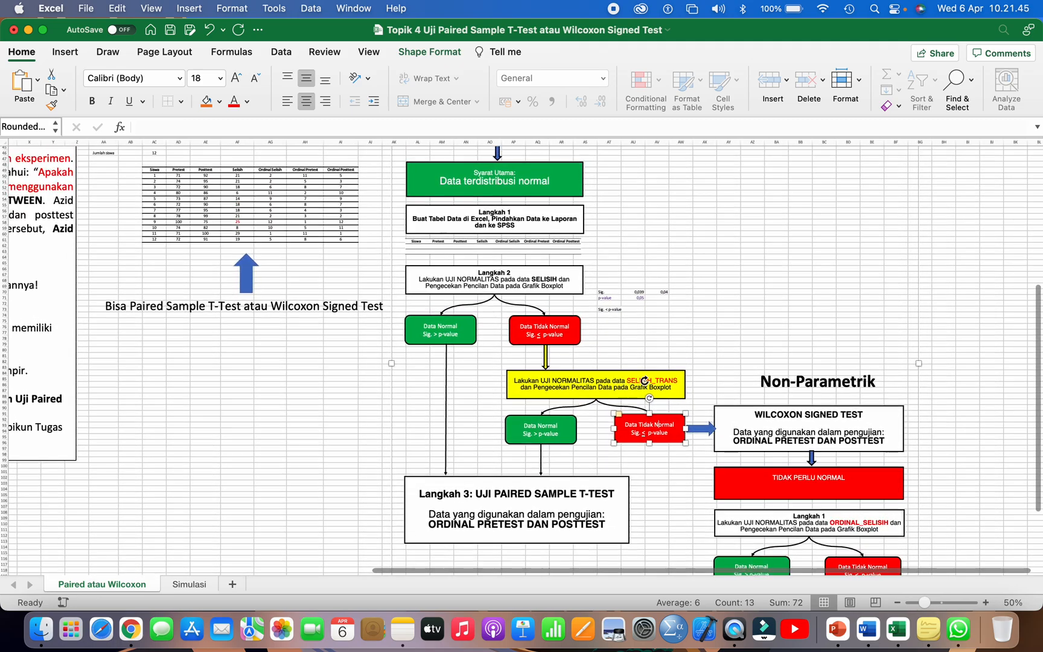
scroll(644, 380, "up", 2)
scroll(644, 381, "up", 2)
scroll(522, 208, "up", 3)
left_click(503, 186)
left_click(500, 247)
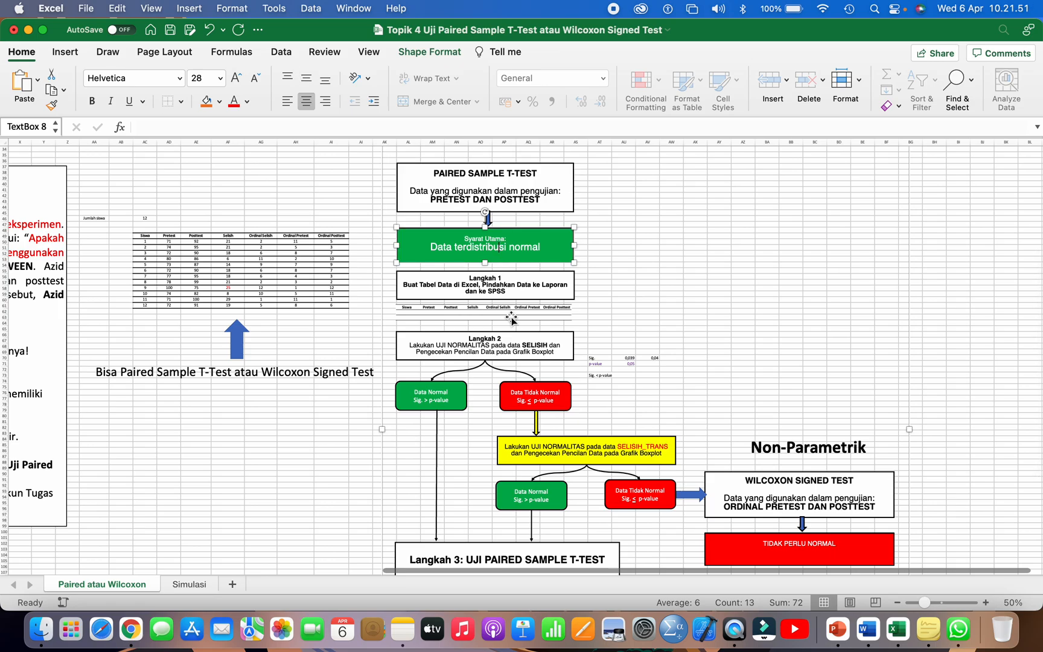
scroll(511, 320, "down", 1)
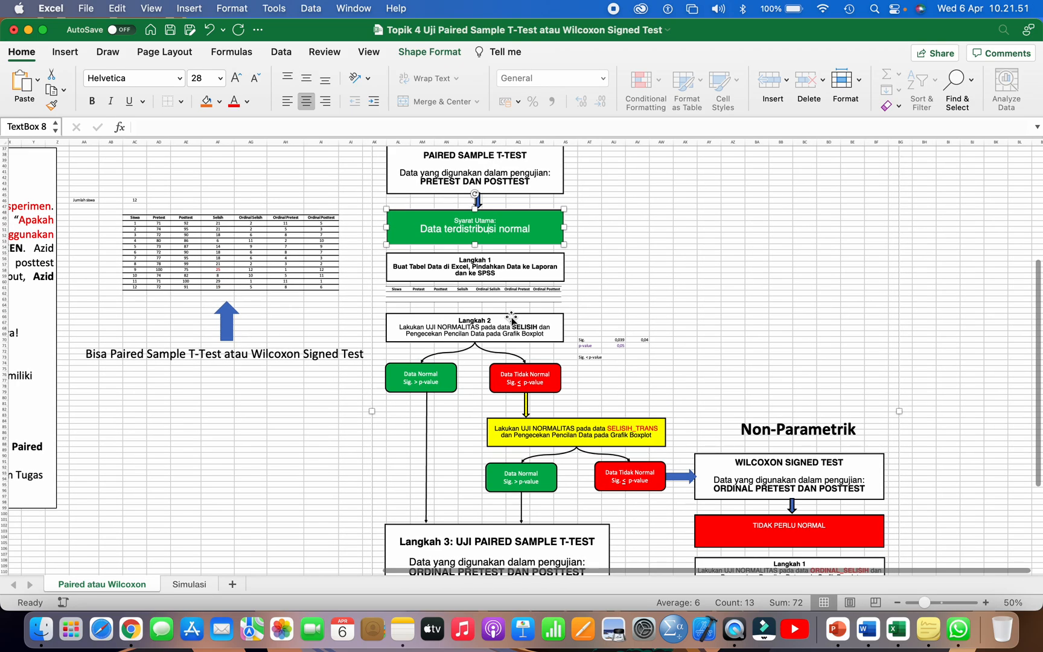
left_click(490, 528)
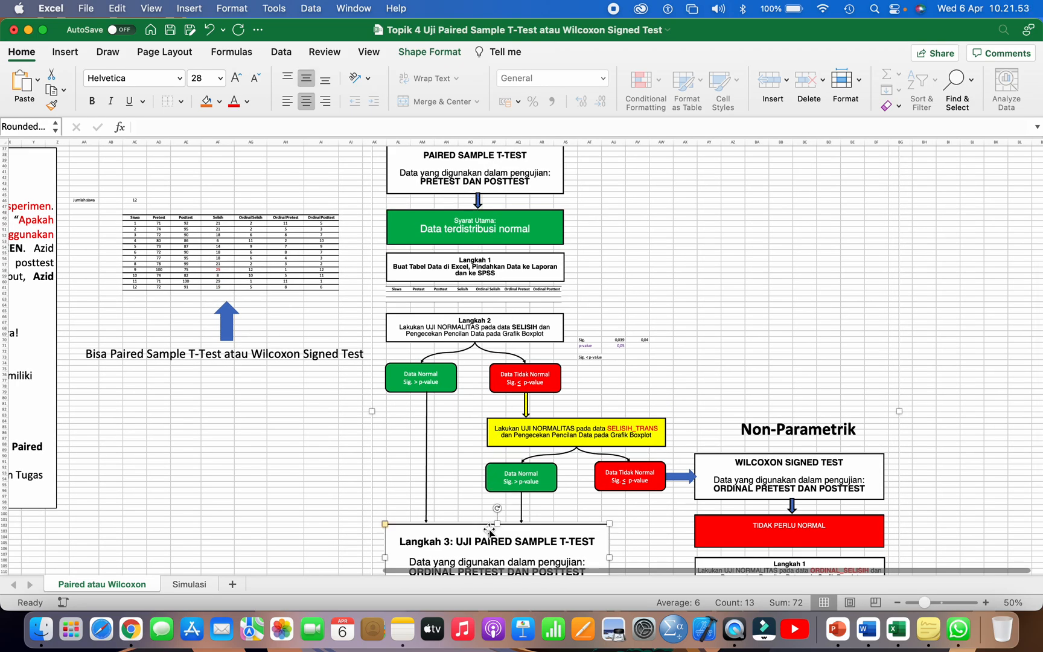
left_click(711, 455)
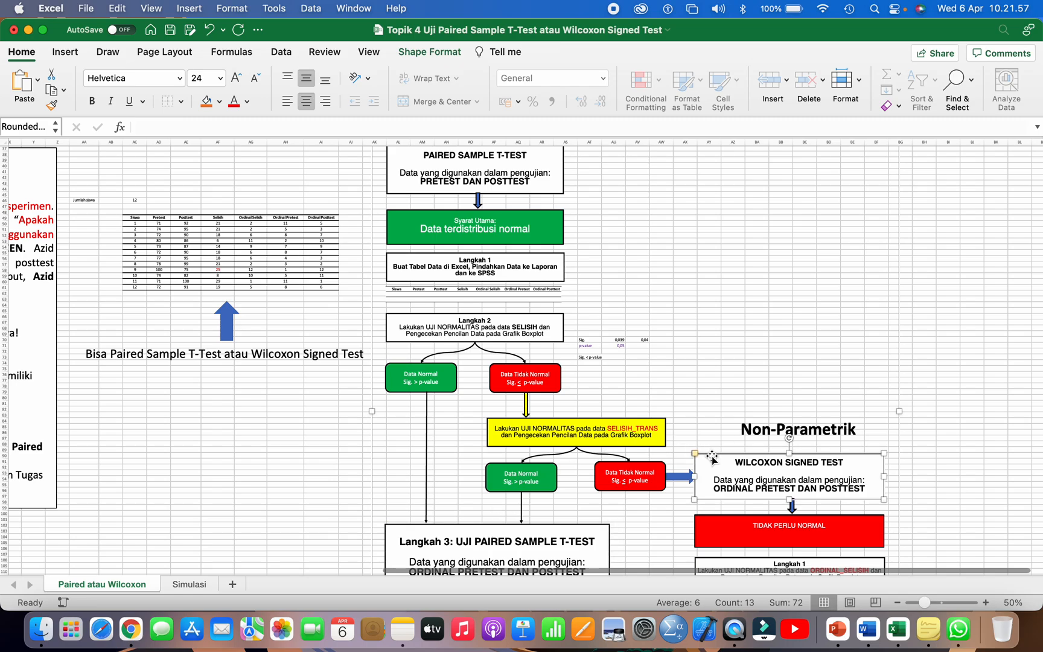
Step: Review the Langkah 2 and PAIRED SAMPLE T-TEST boxes and highlight all data rows of the student table, from Siswa to Ordinal Posttest
scroll(712, 457, "left", 5)
scroll(711, 457, "up", 2)
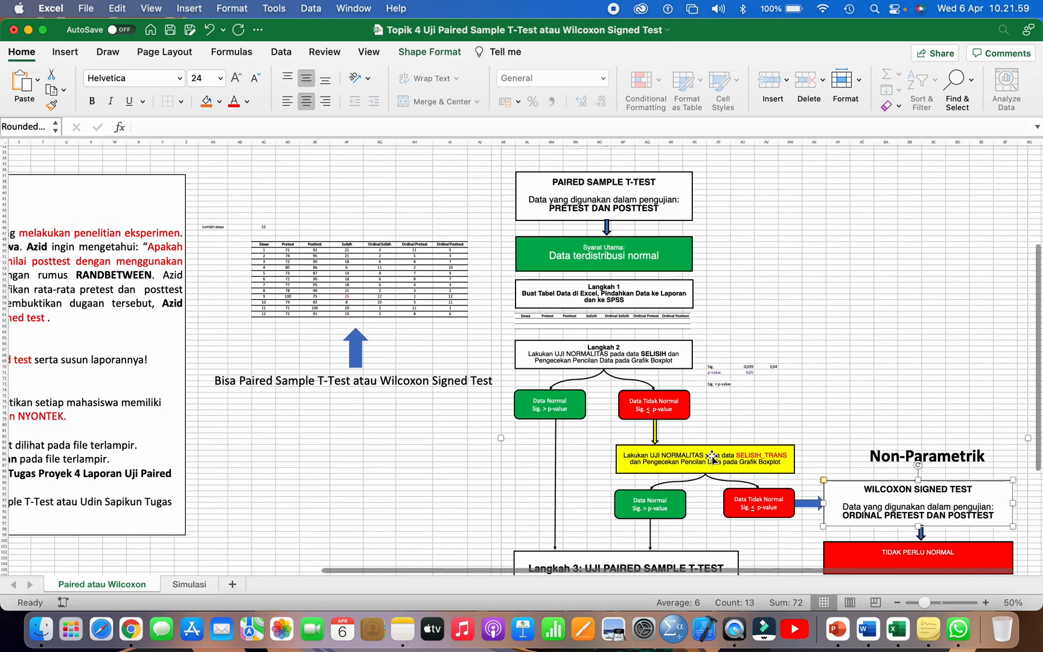
left_click(592, 345)
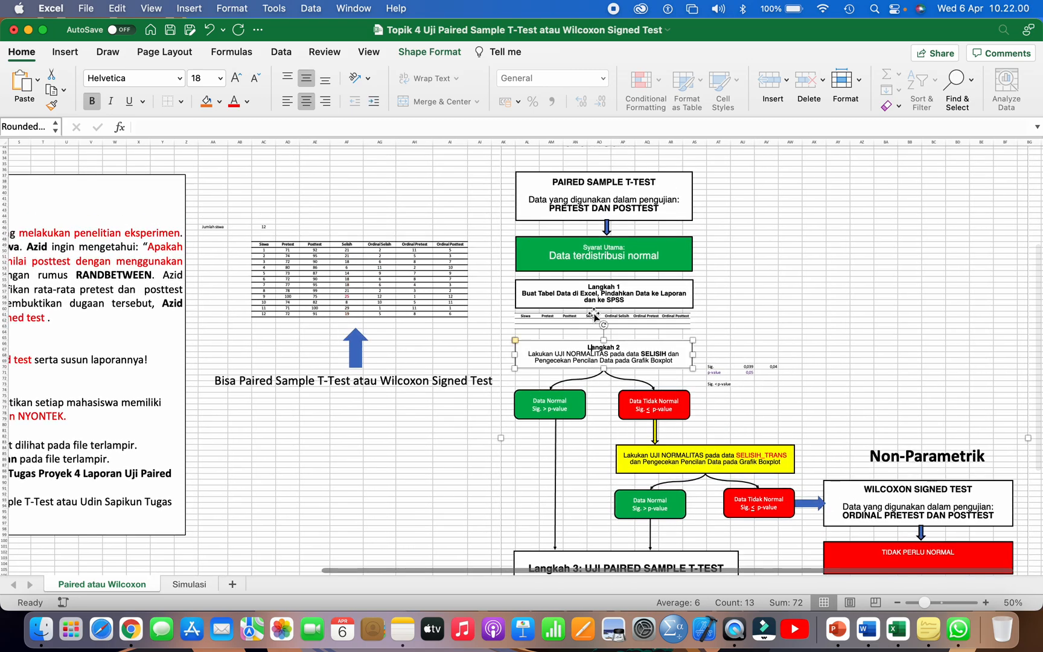
left_click(602, 179)
left_click(346, 235)
left_click_drag(263, 249, 442, 315)
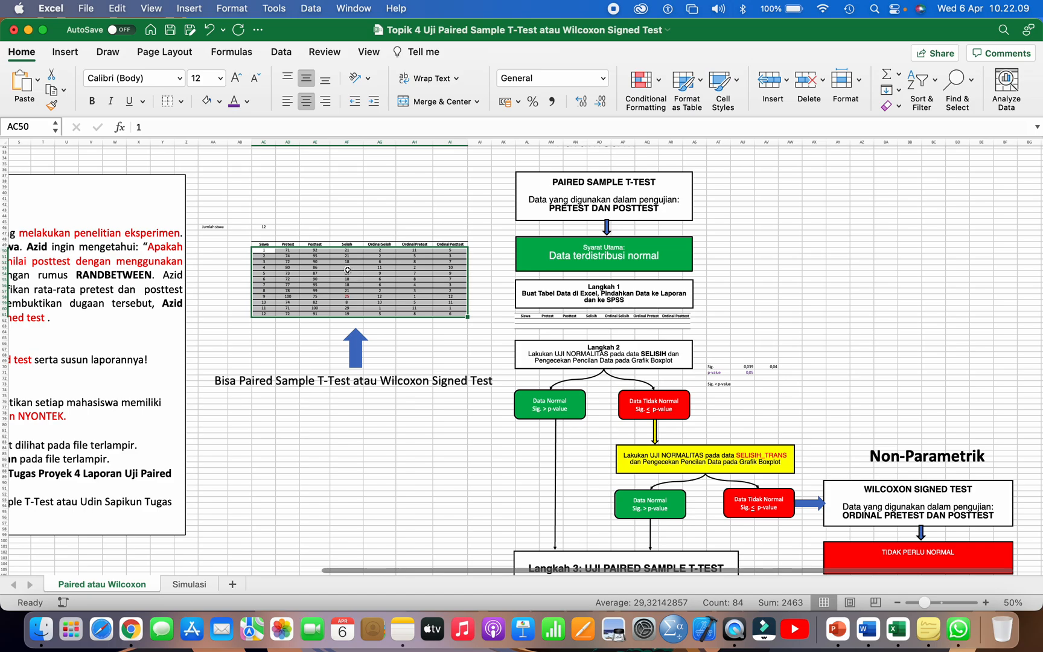
left_click(314, 262)
left_click(596, 296)
left_click_drag(330, 264, 420, 305)
key("super+z")
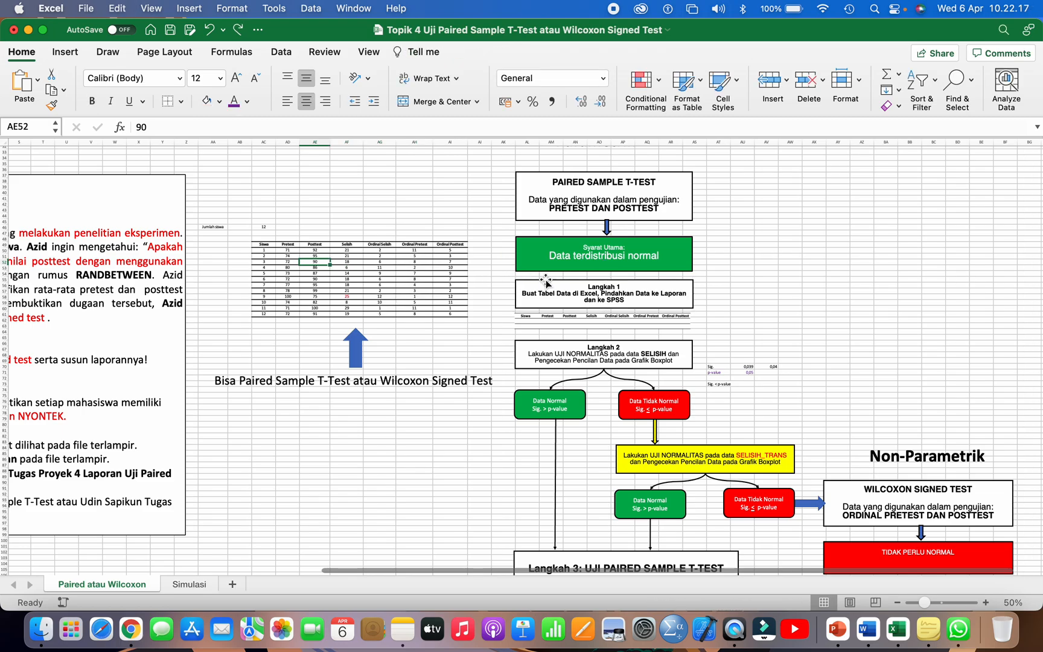
Step: Review the Langkah 1 and Langkah 2 boxes and highlight the Selisih column of the student table, including its header
left_click(541, 281)
scroll(555, 287, "down", 2)
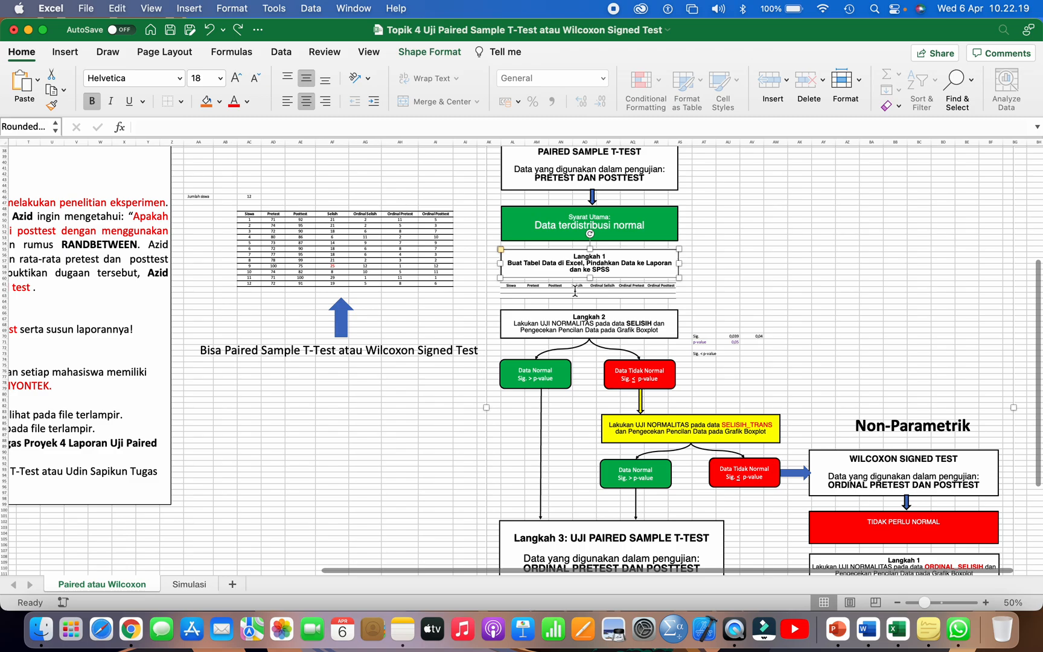
left_click(579, 321)
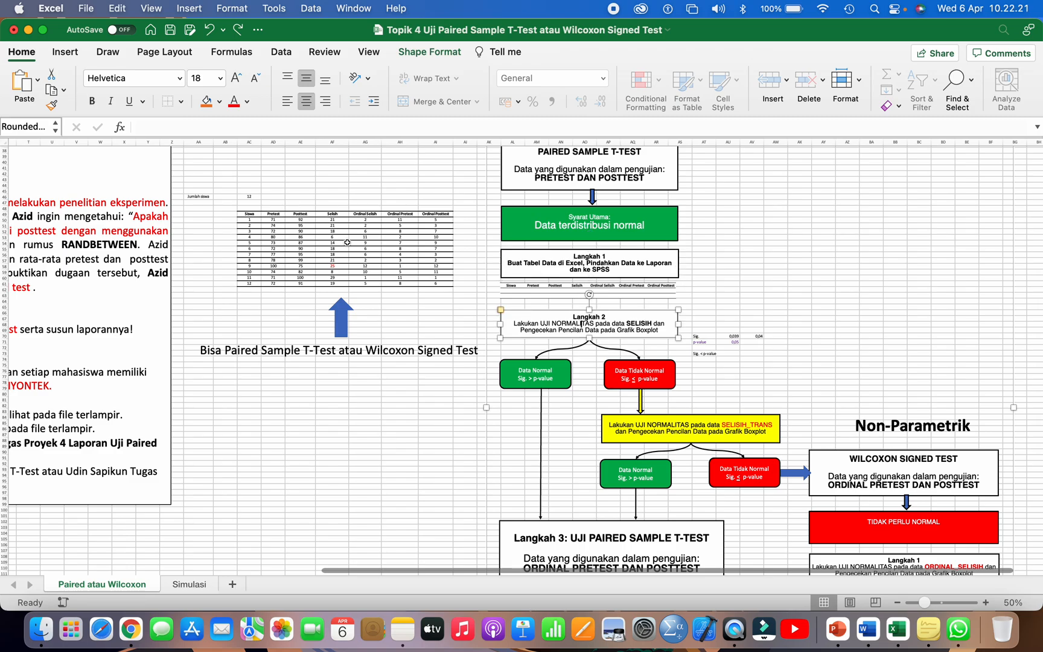
left_click_drag(330, 214, 337, 284)
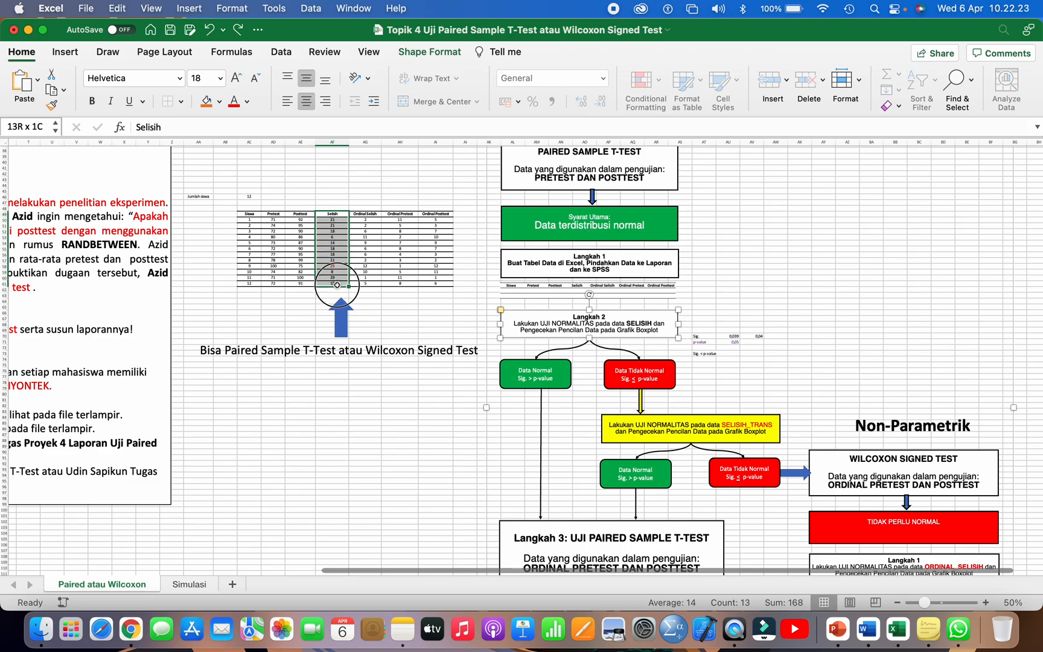
Step: Follow the Data Tidak Normal path from Langkah 2 through the SELISIH_TRANS normality test to the WILCOXON SIGNED TEST box
left_click(632, 362)
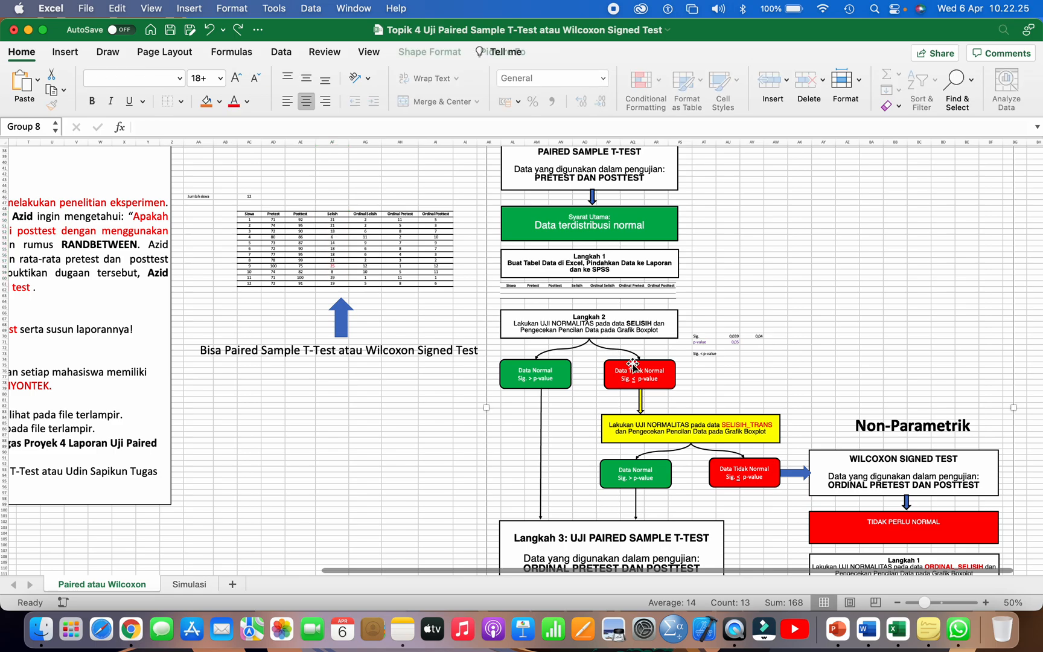
left_click(659, 422)
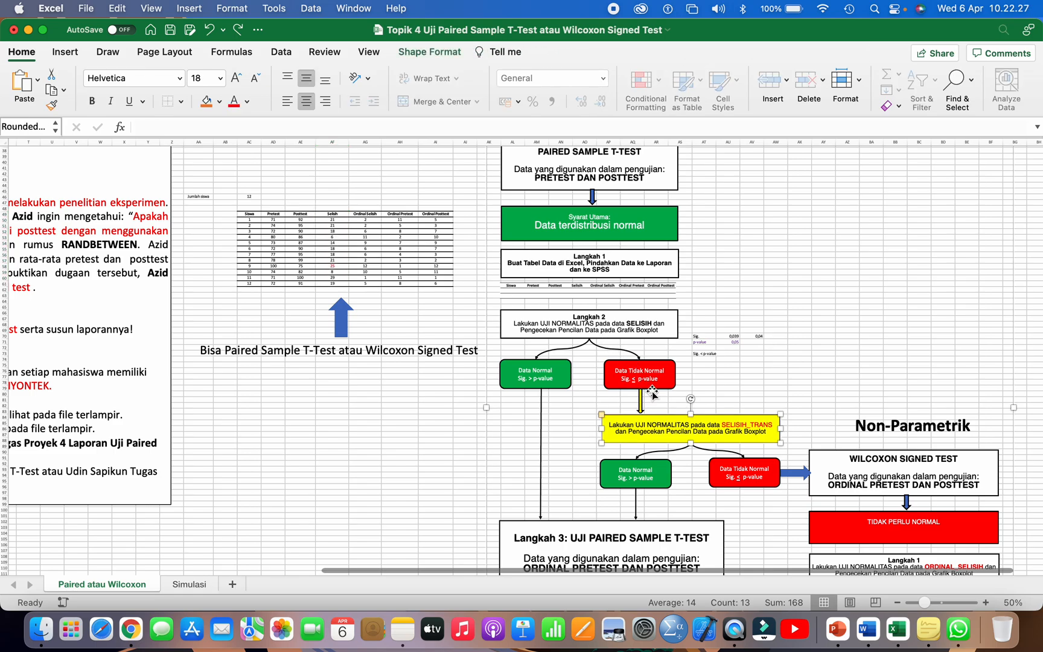
scroll(733, 421, "down", 3)
scroll(733, 420, "right", 1)
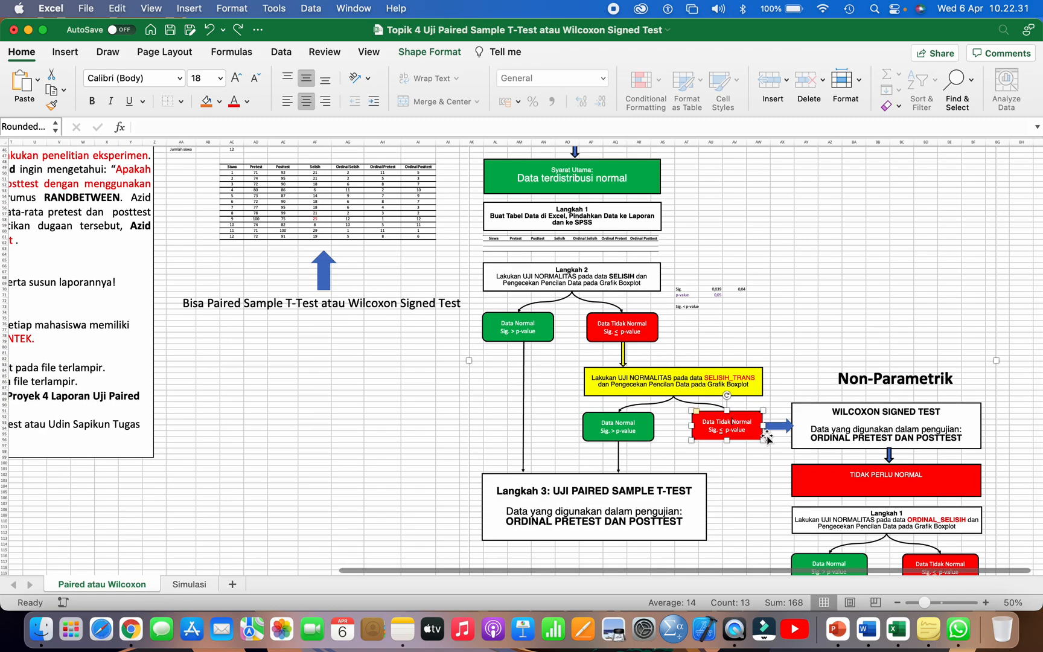
left_click(818, 441)
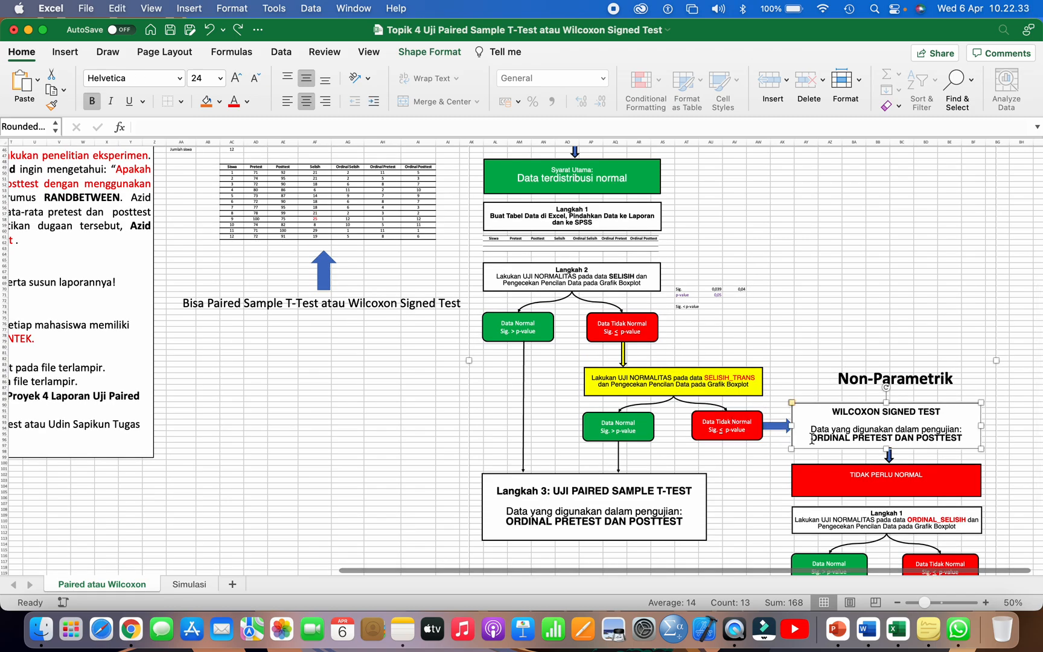
Step: Follow the Data Normal path from the Langkah 2 SELISIH normality test directly to Langkah 3: UJI PAIRED SAMPLE T-TEST
left_click(556, 277)
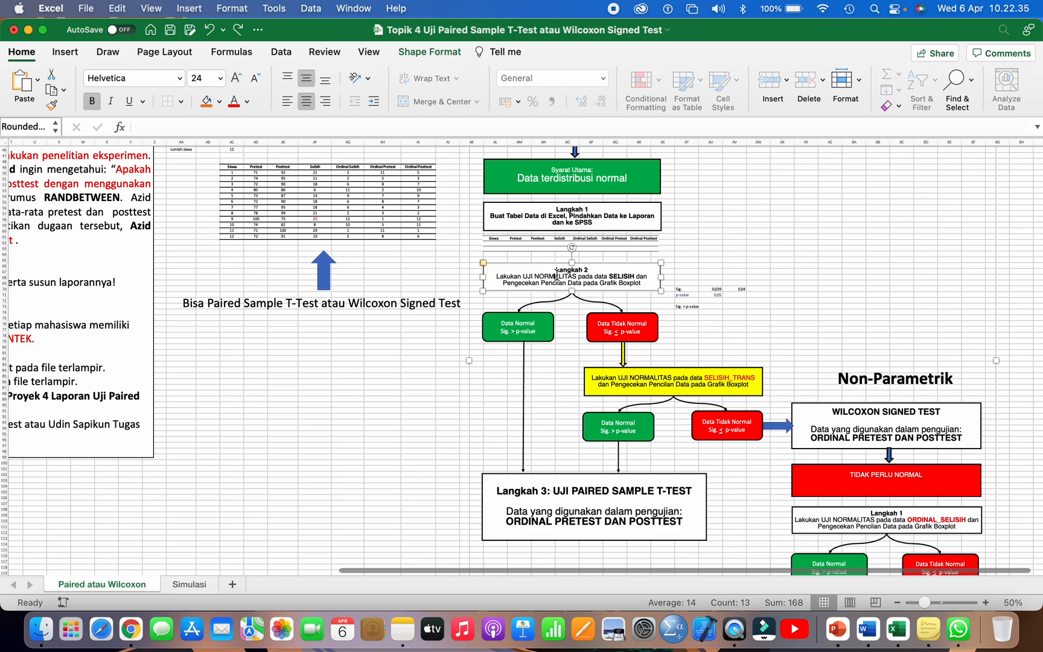
left_click(525, 323)
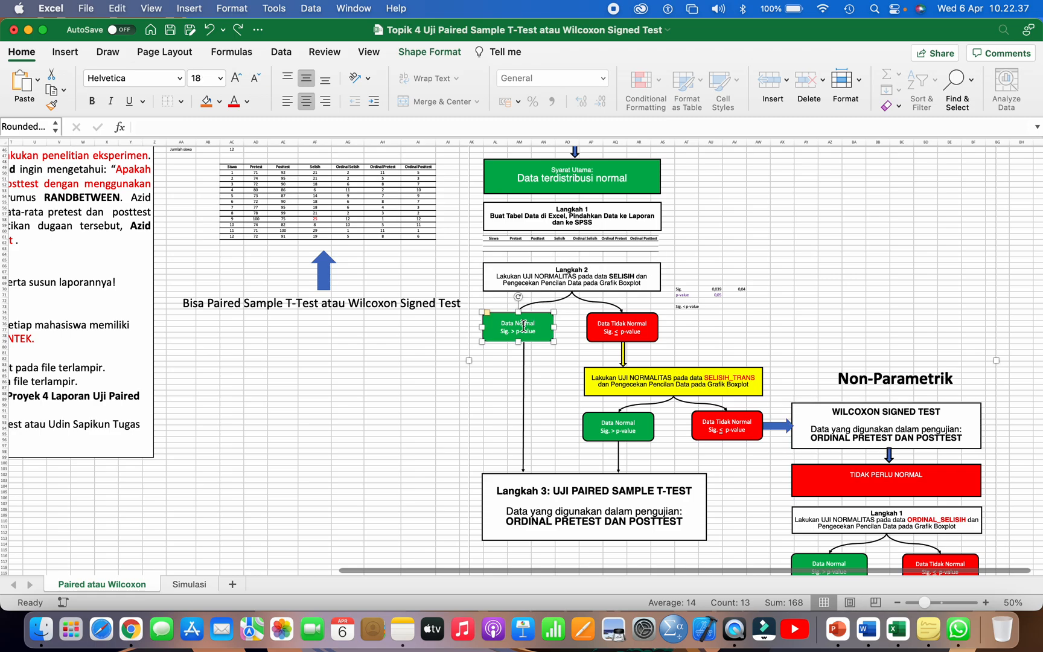
left_click(541, 498)
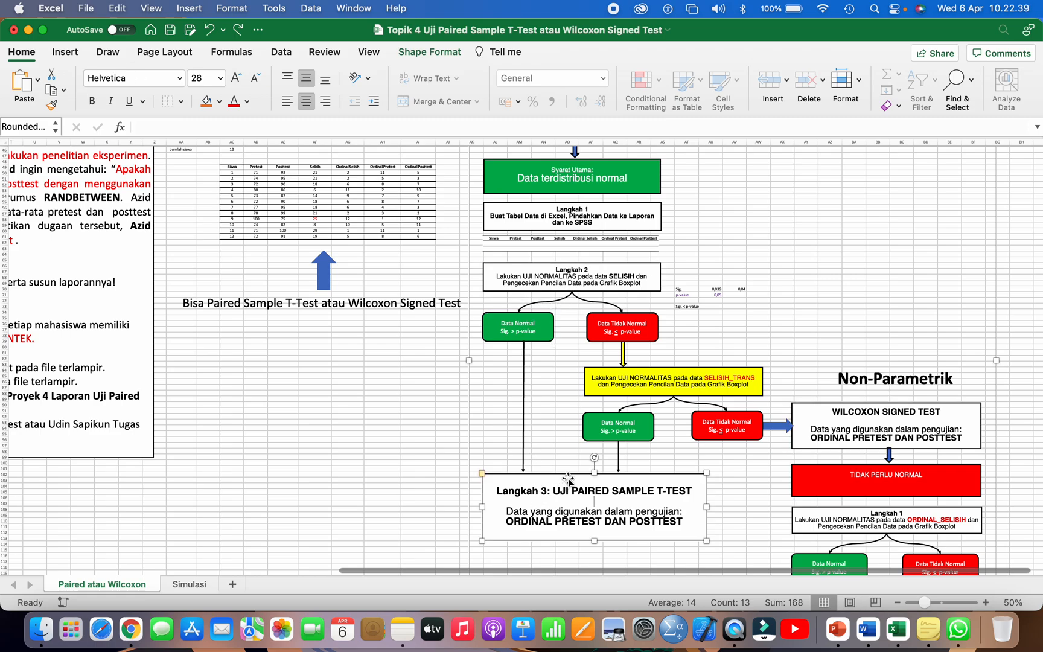
Step: Trace the path from Langkah 2's Data Tidak Normal through SELISIH_TRANS and its Data Normal outcome to Langkah 3, then deselect the flowchart
left_click(656, 382)
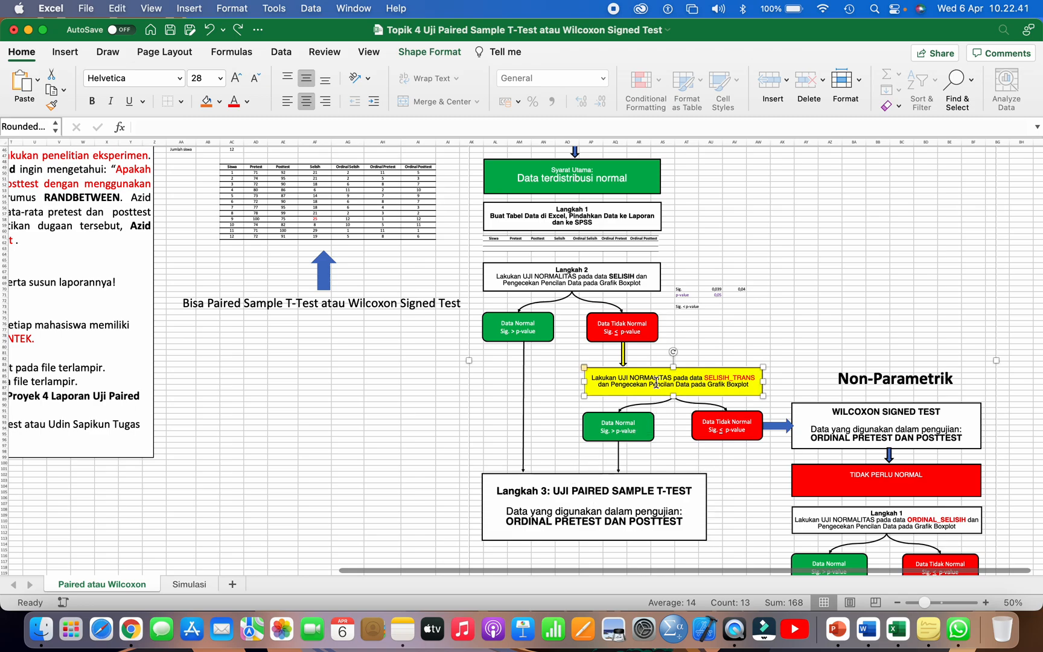
left_click(644, 427)
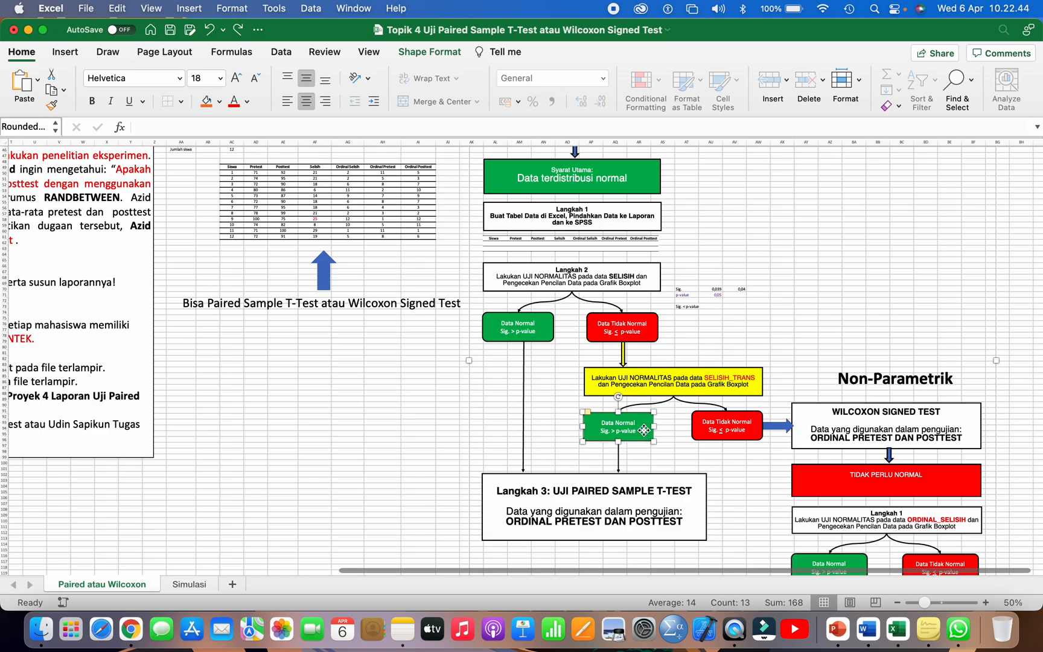
left_click(638, 330)
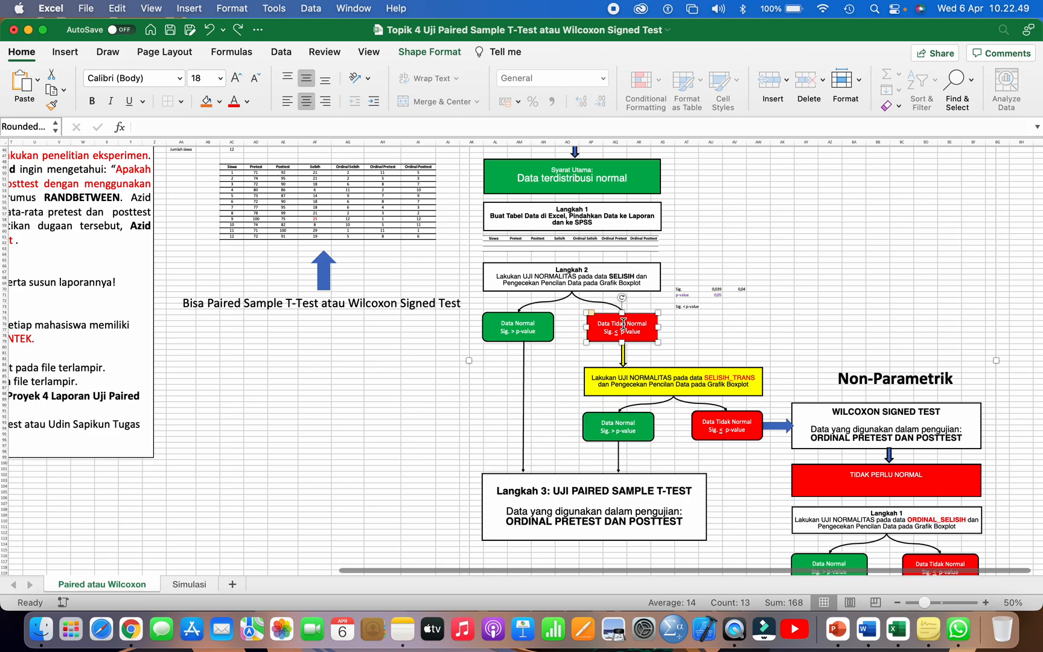
left_click(636, 375)
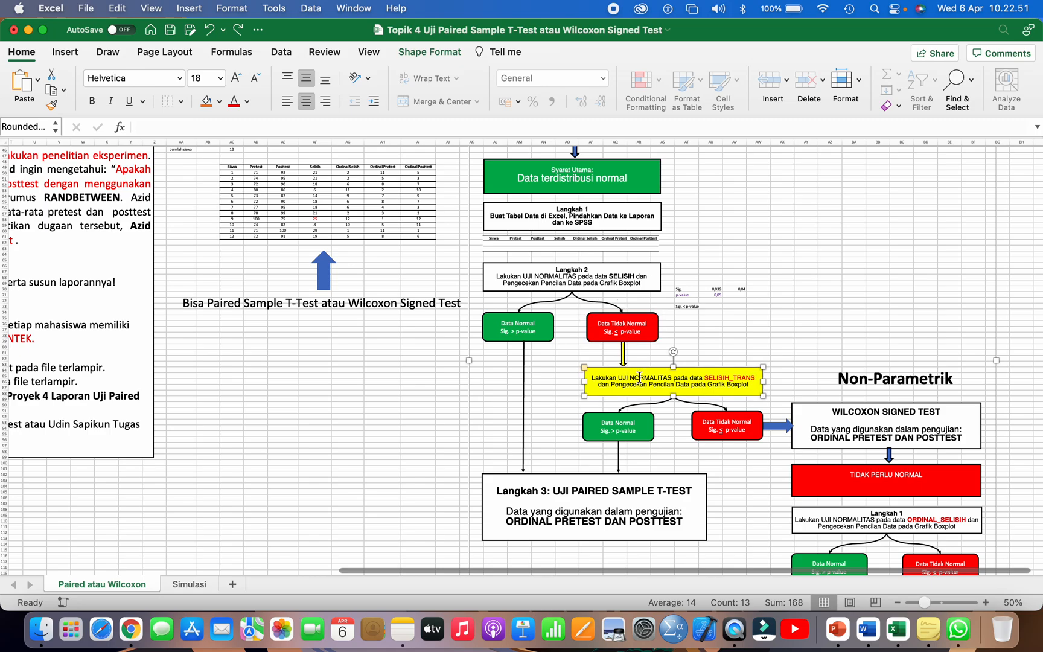
left_click(648, 435)
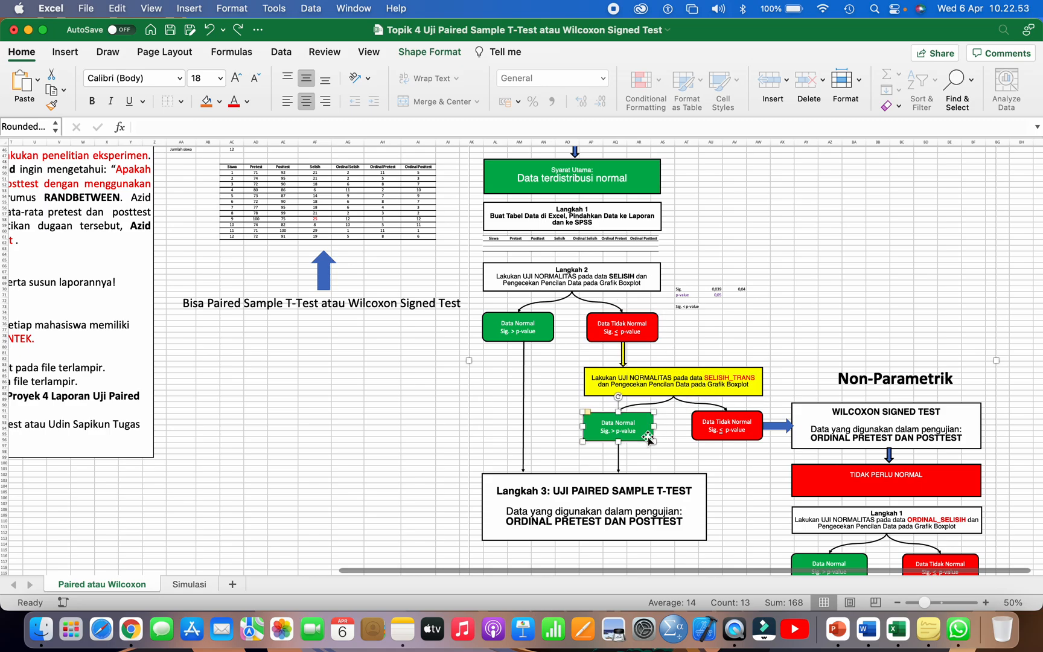
left_click(582, 492)
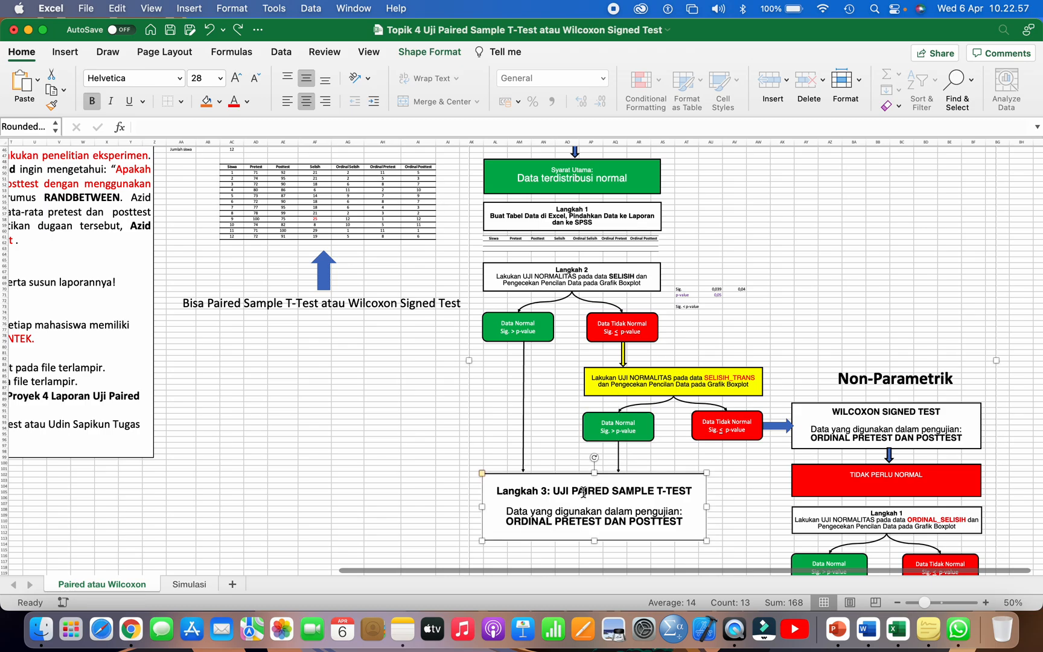
left_click(441, 453)
scroll(441, 453, "up", 5)
scroll(441, 453, "left", 2)
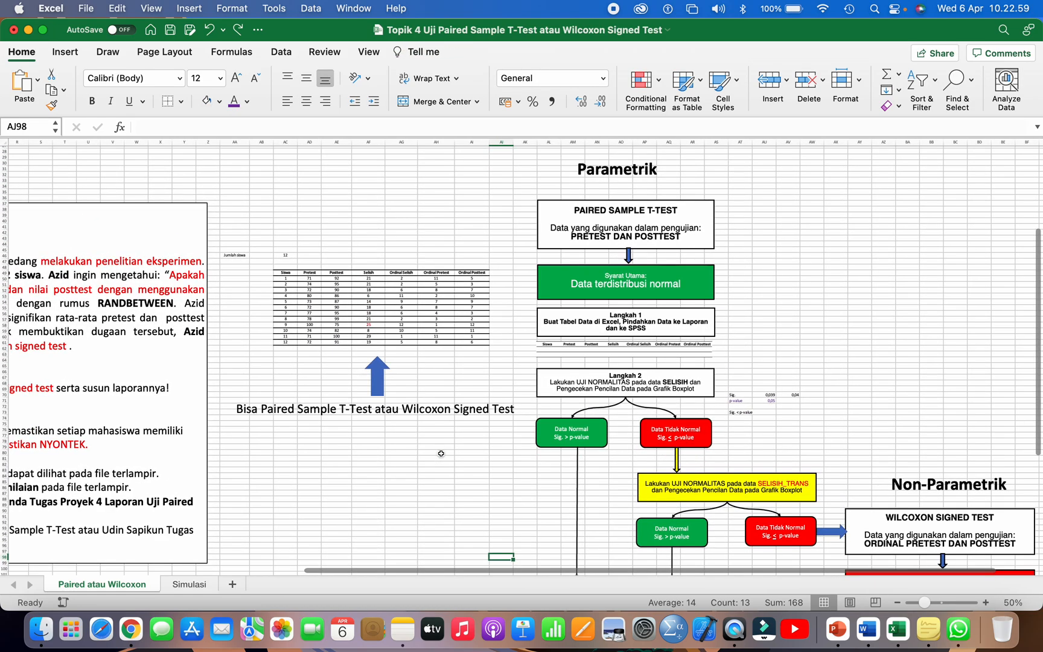
Step: Review the Langkah 1 instruction about moving the data to the report and SPSS, highlighting the complete student table it refers to
scroll(441, 453, "up", 3)
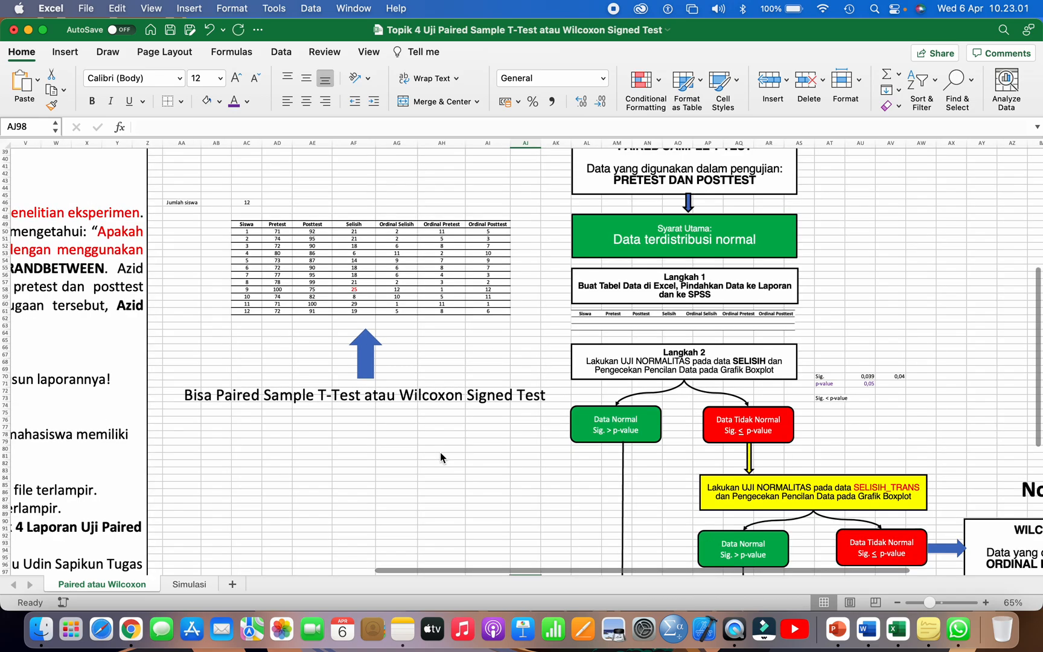
left_click(656, 285)
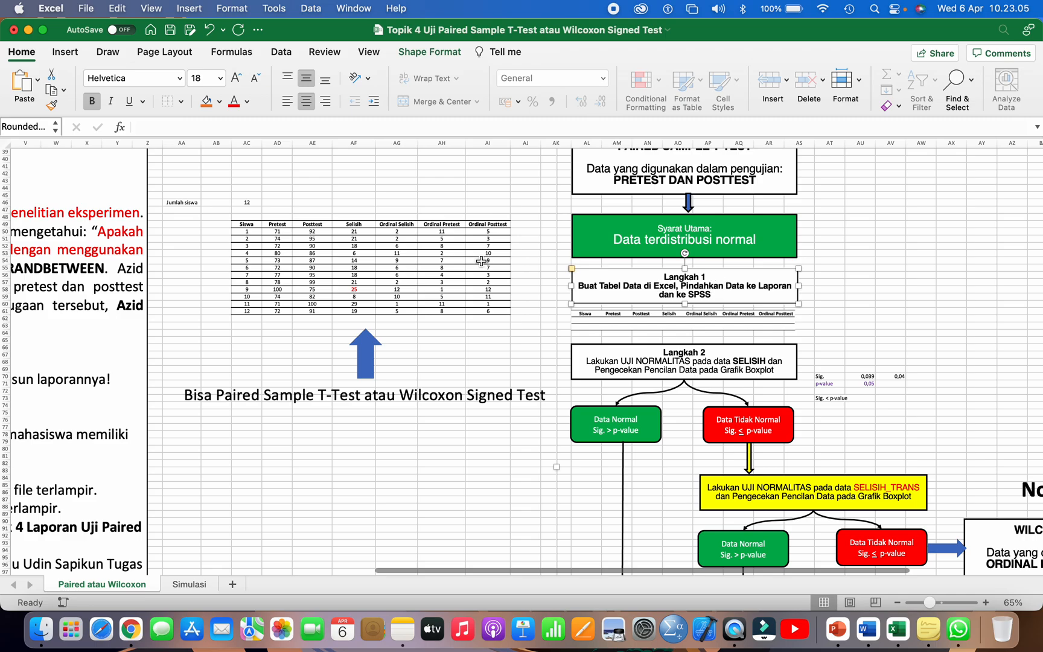
left_click_drag(247, 223, 487, 311)
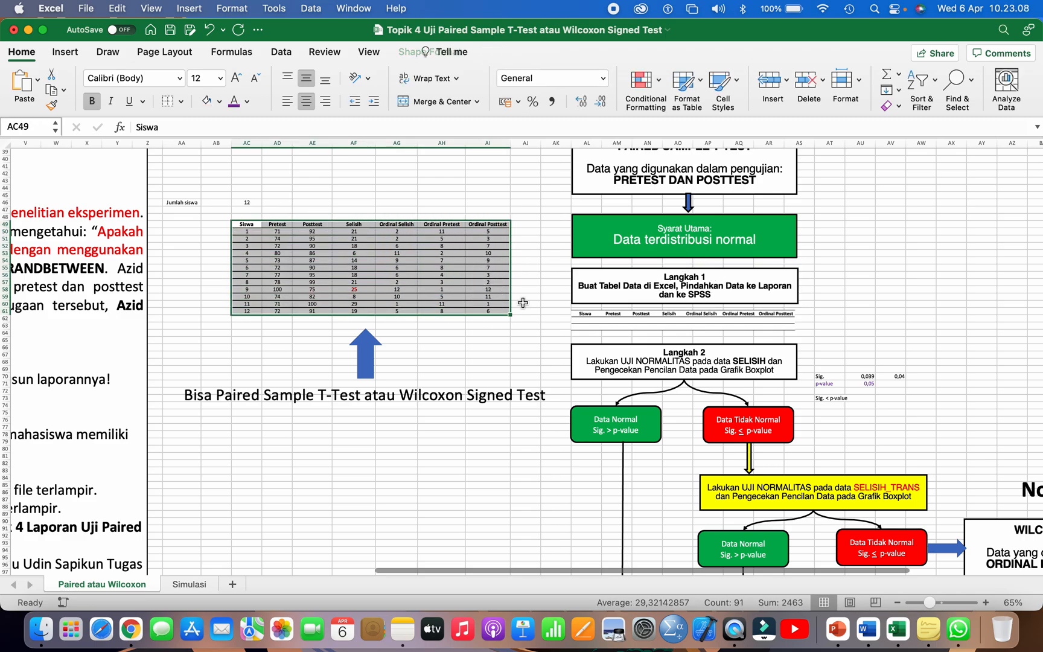
left_click(659, 288)
left_click_drag(680, 286, 746, 294)
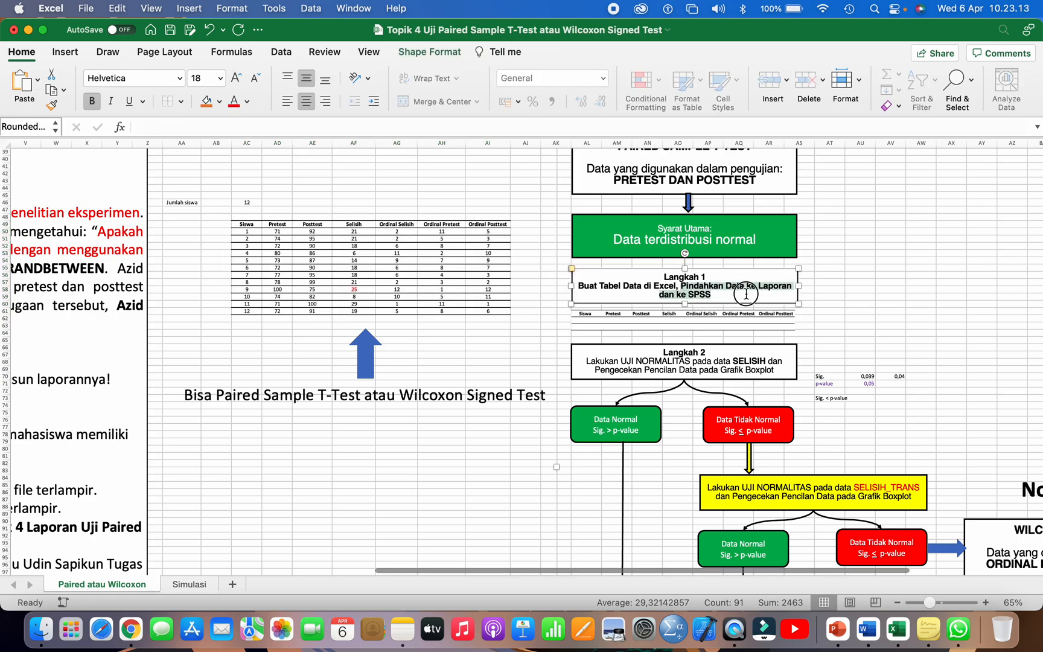
left_click(490, 310)
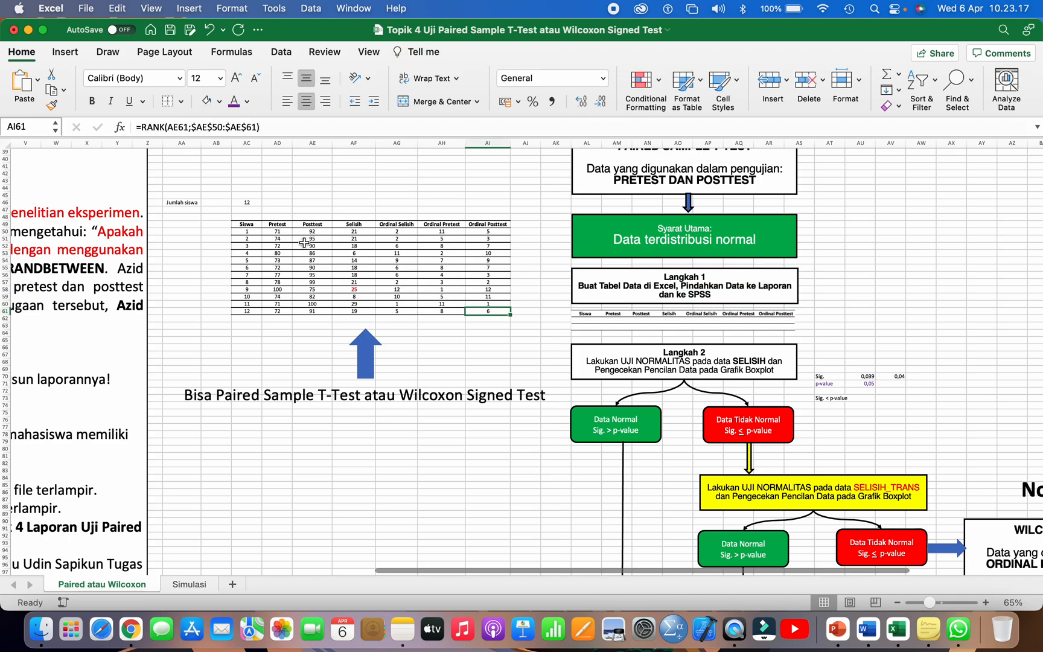
Step: Copy the whole student table, Siswa through Ordinal Posttest, and paste it into the Word report below the caption Tabel 1. Data Pretest dan Posttest
left_click_drag(253, 228, 487, 311)
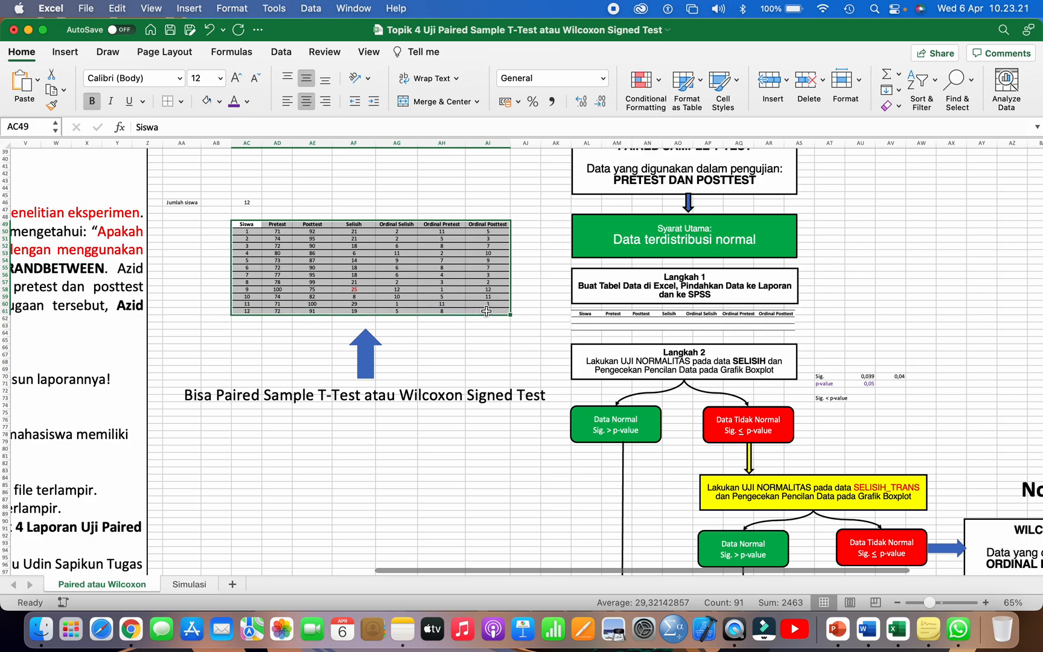
left_click(120, 9)
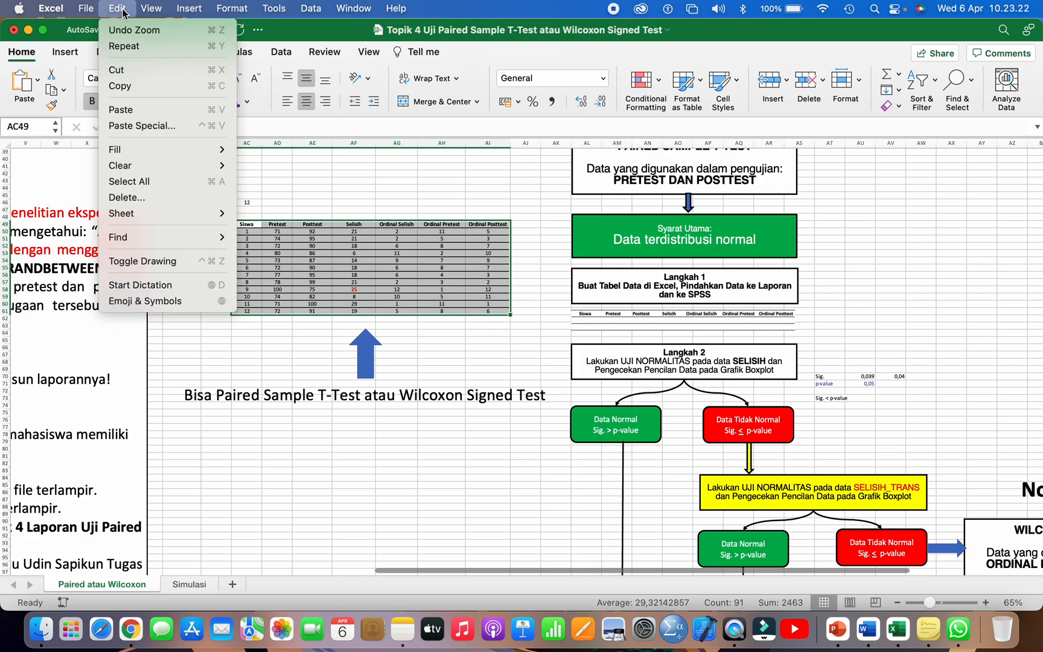
left_click(142, 86)
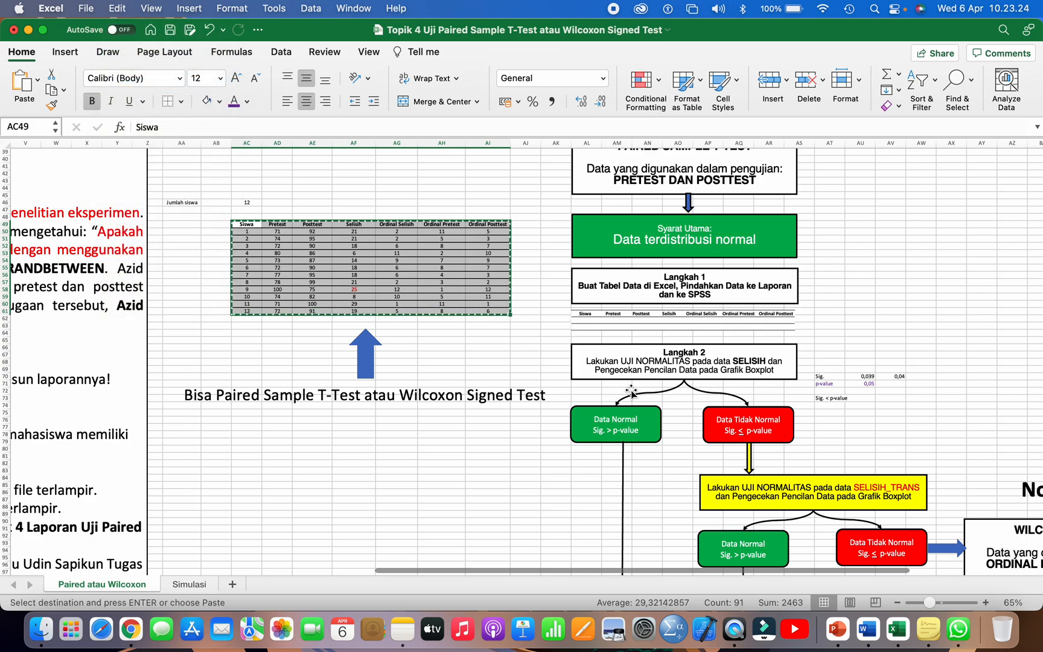
left_click(867, 633)
scroll(281, 307, "down", 3)
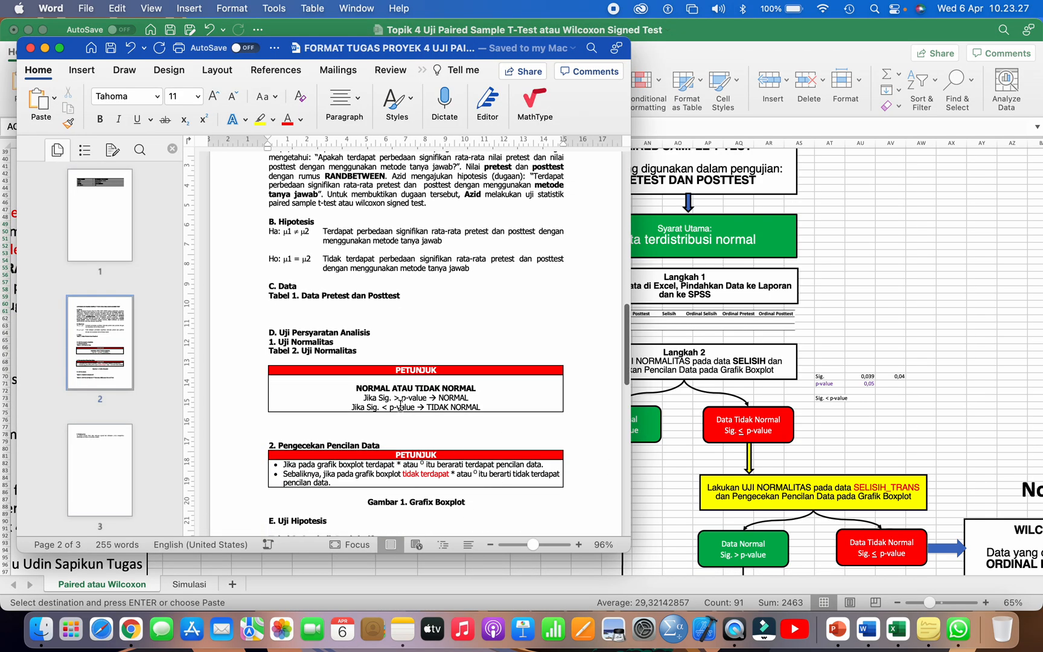
left_click(281, 307)
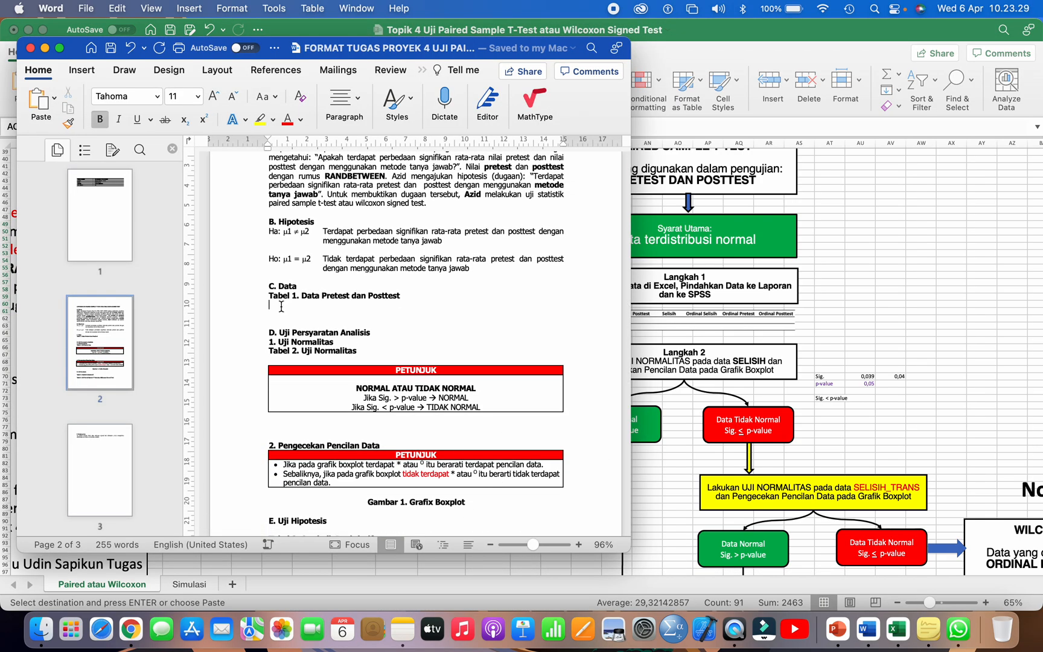
key("super+v")
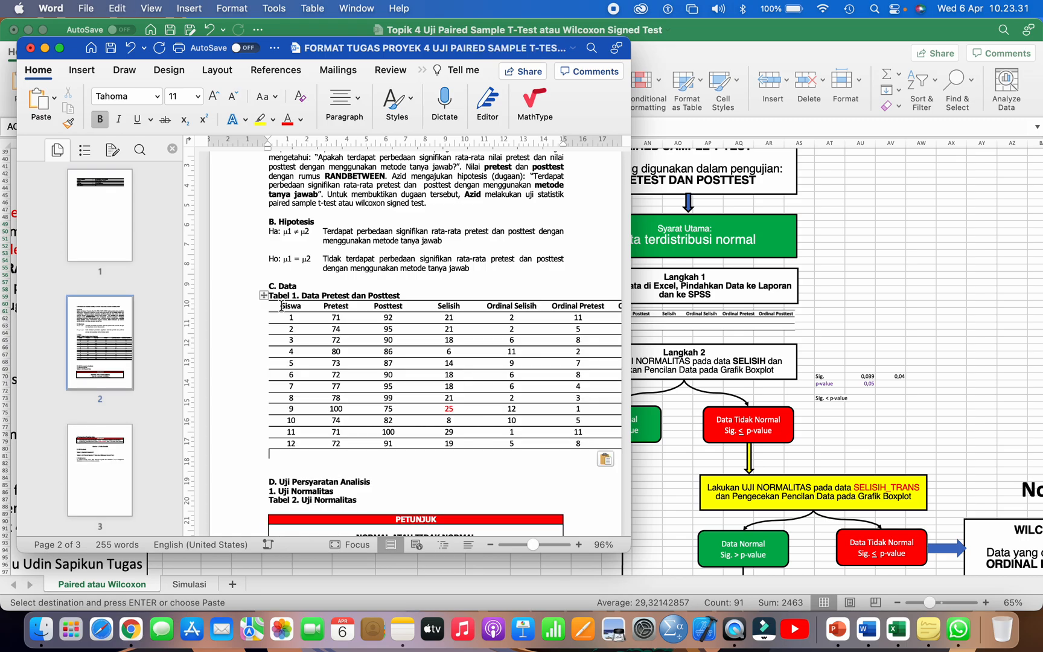
type("d")
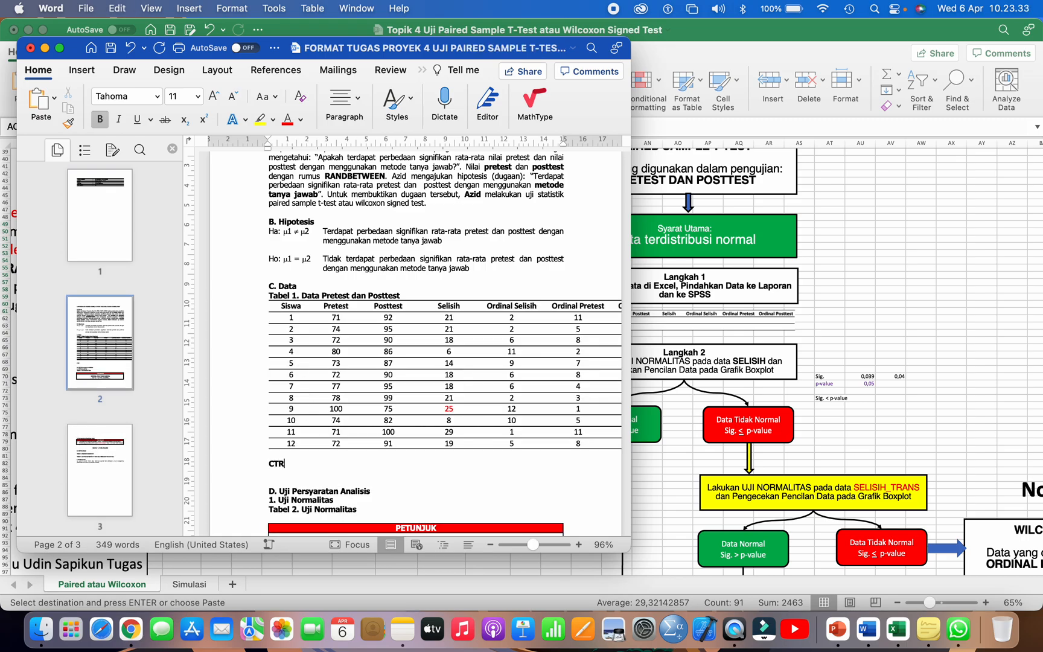
type(" PASTE")
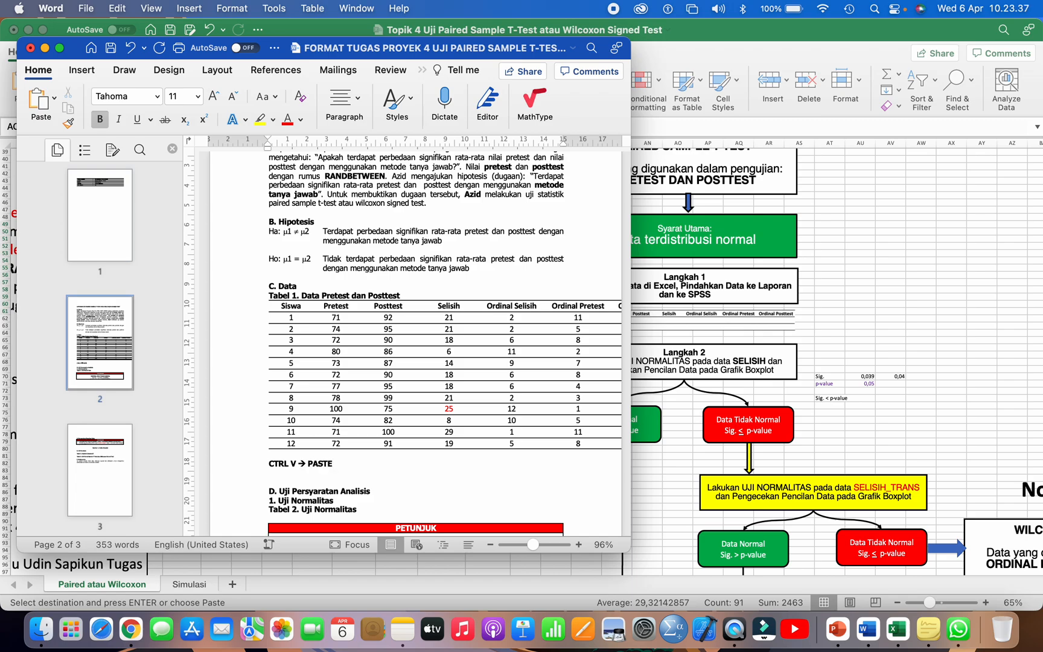
left_click(237, 466)
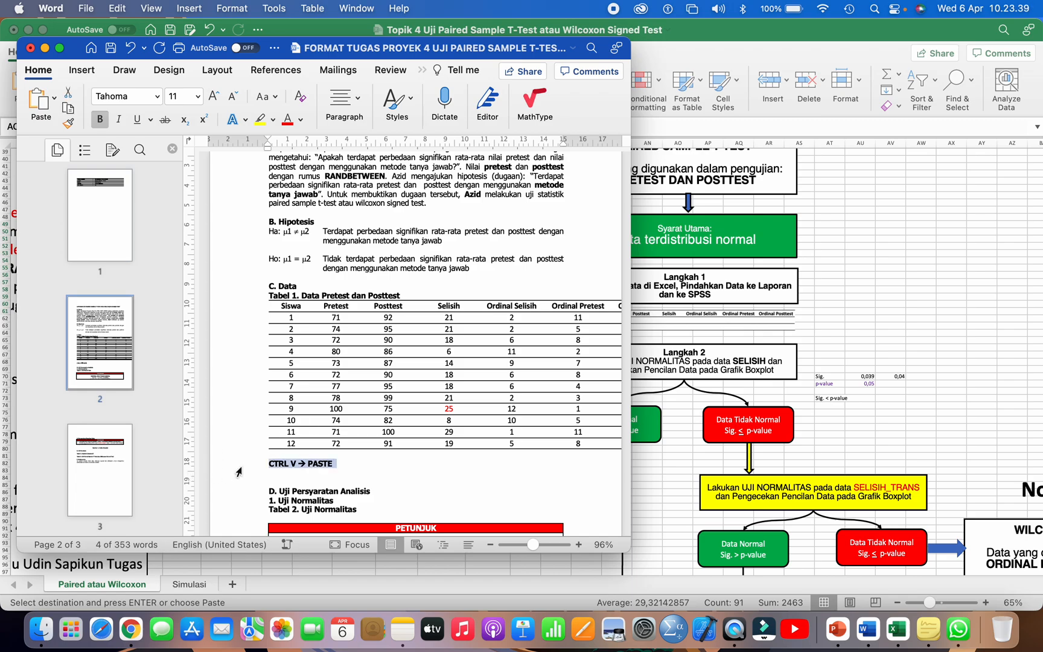
key("BackSpace")
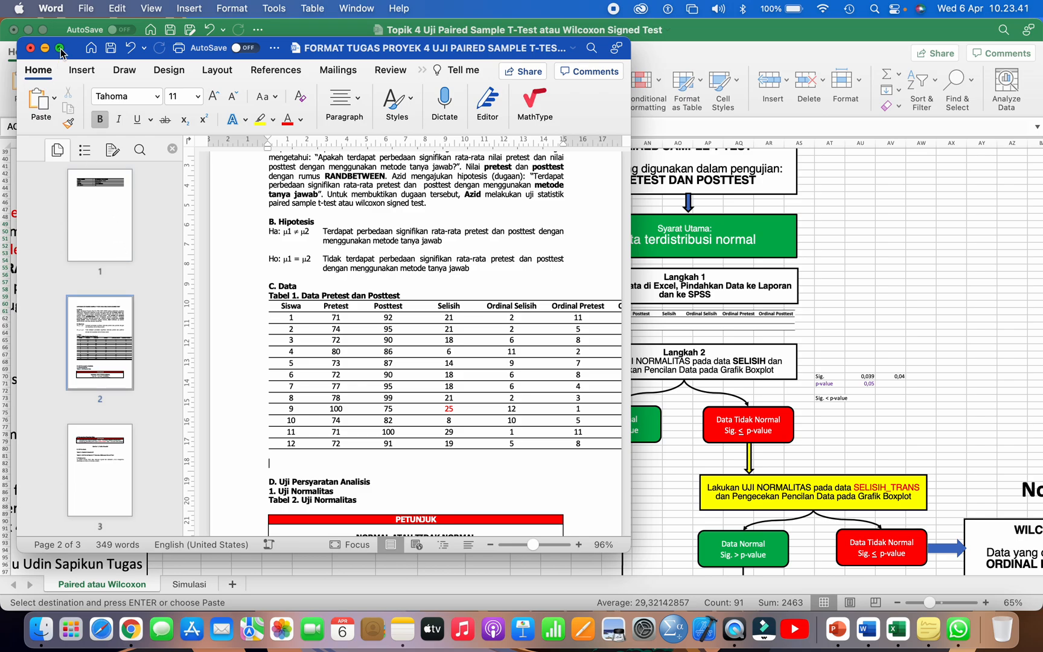
Step: Show the report in full screen and check the width of the pasted Tabel 1 against the page margins on the ruler
left_click(59, 48)
scroll(341, 259, "up", 3)
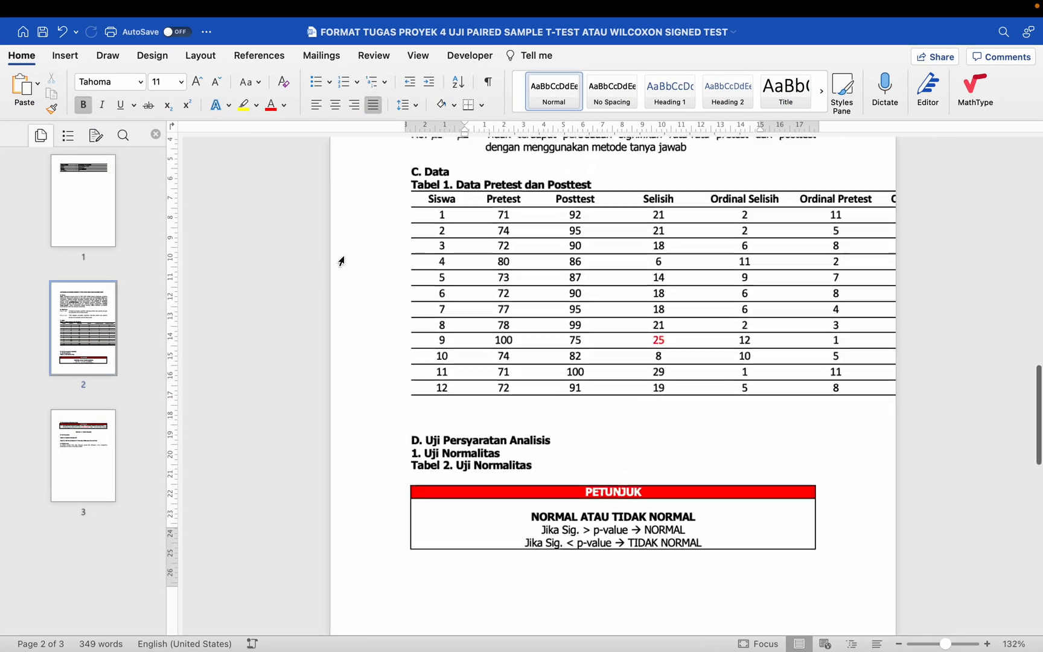
left_click(445, 207)
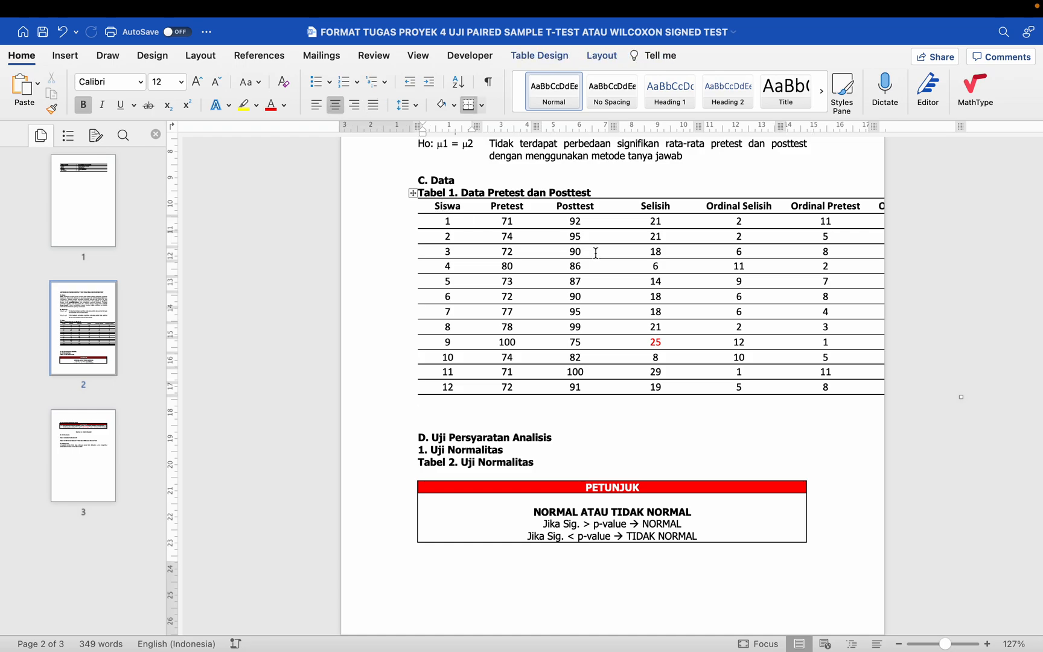
scroll(949, 250, "up", 3)
scroll(837, 263, "up", 1)
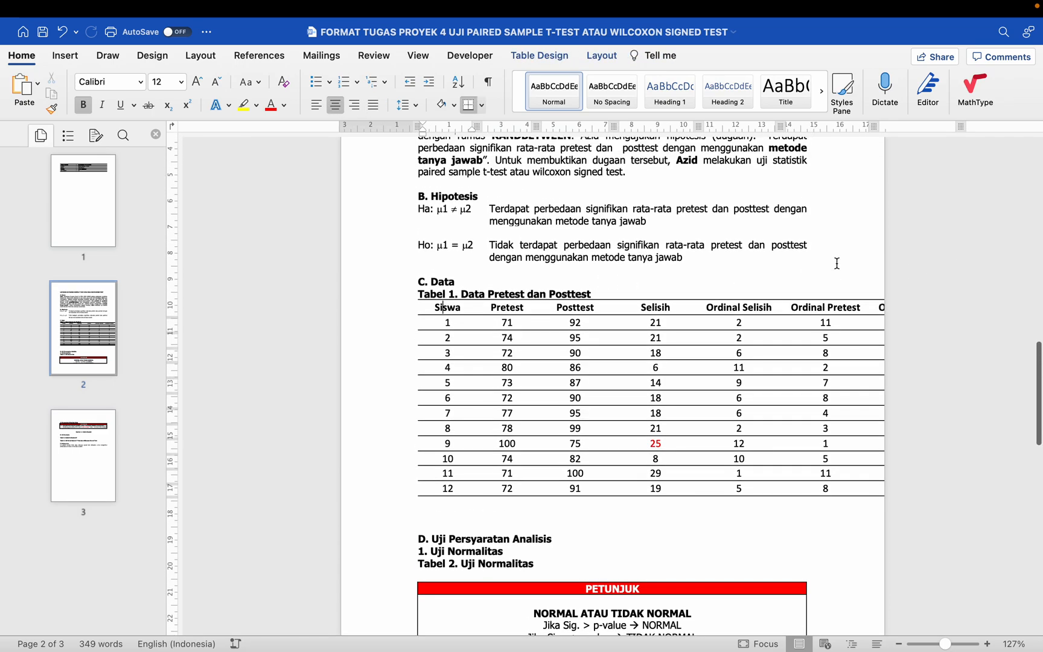
left_click(633, 270)
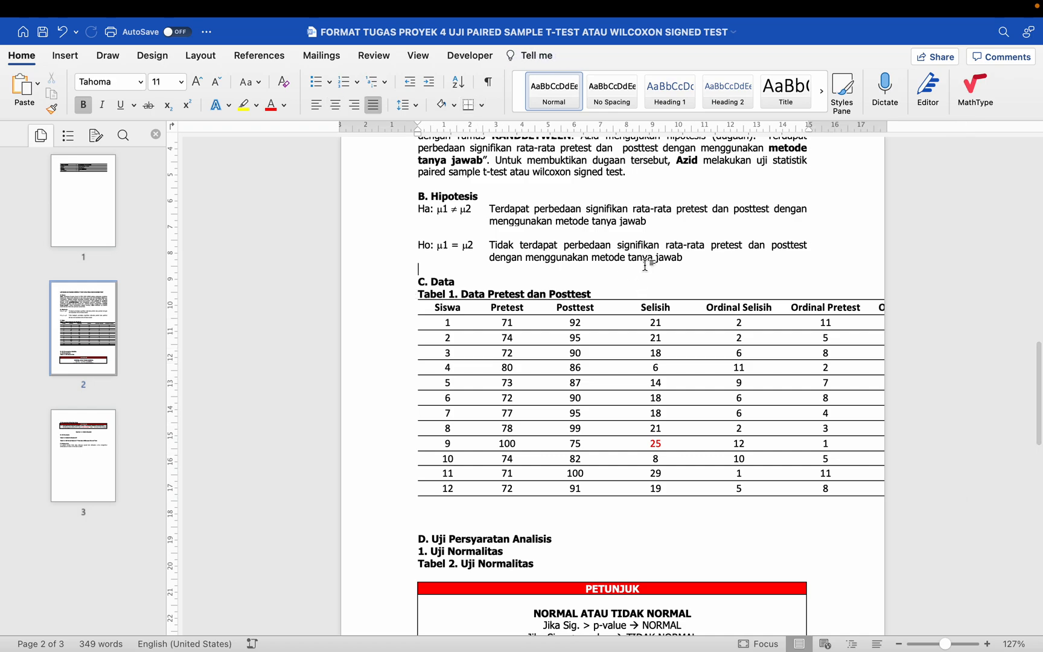
left_click_drag(808, 129, 809, 133)
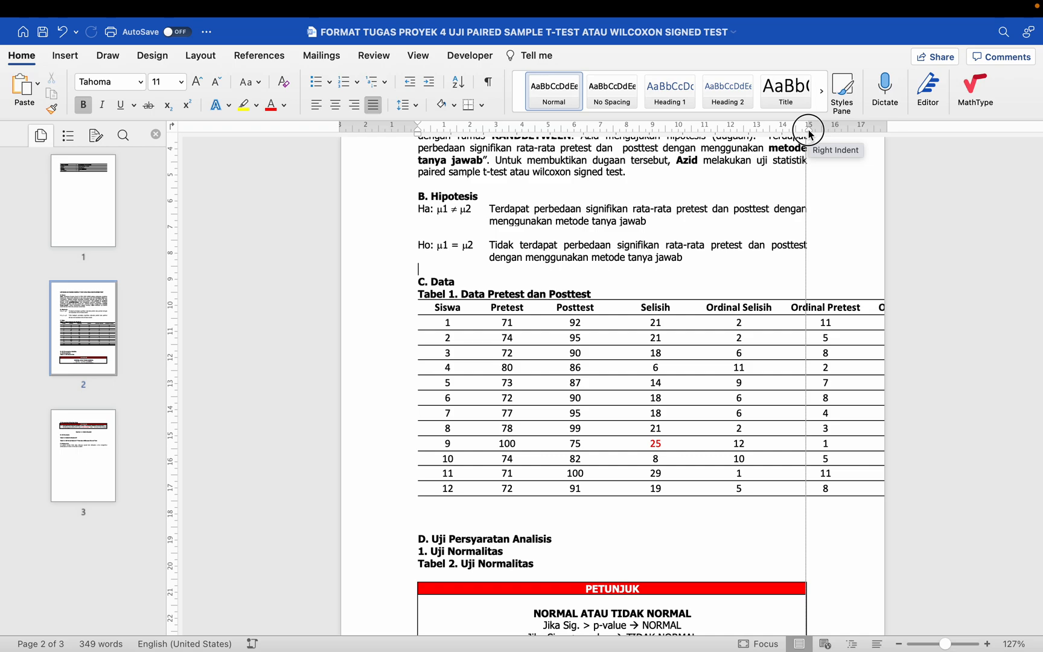
left_click_drag(808, 130, 809, 131)
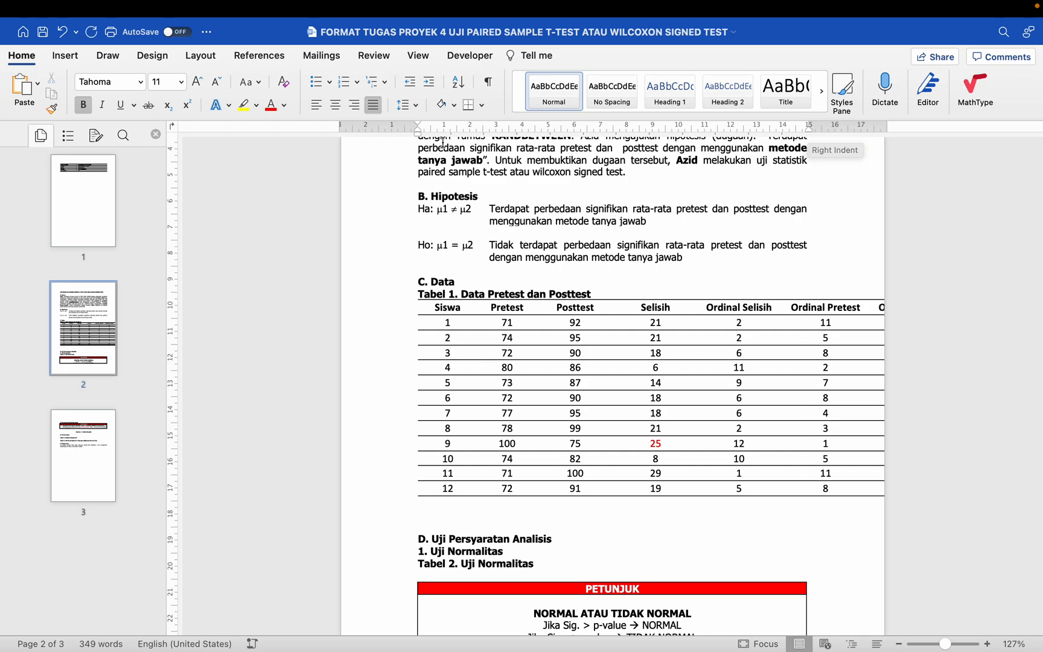
left_click_drag(419, 137, 420, 138)
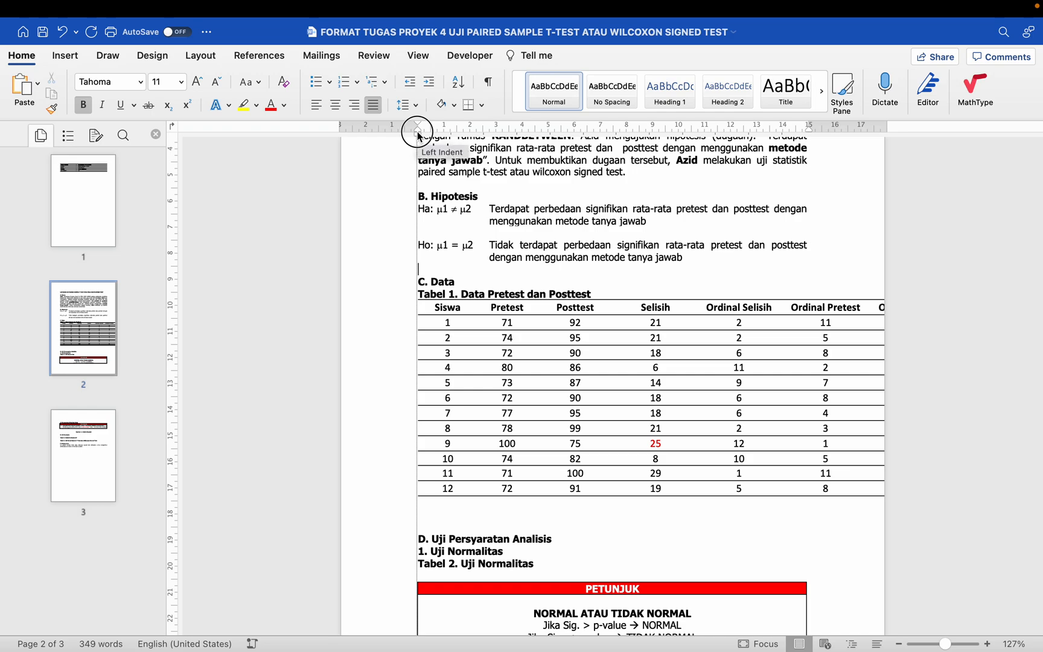
left_click_drag(419, 137, 420, 137)
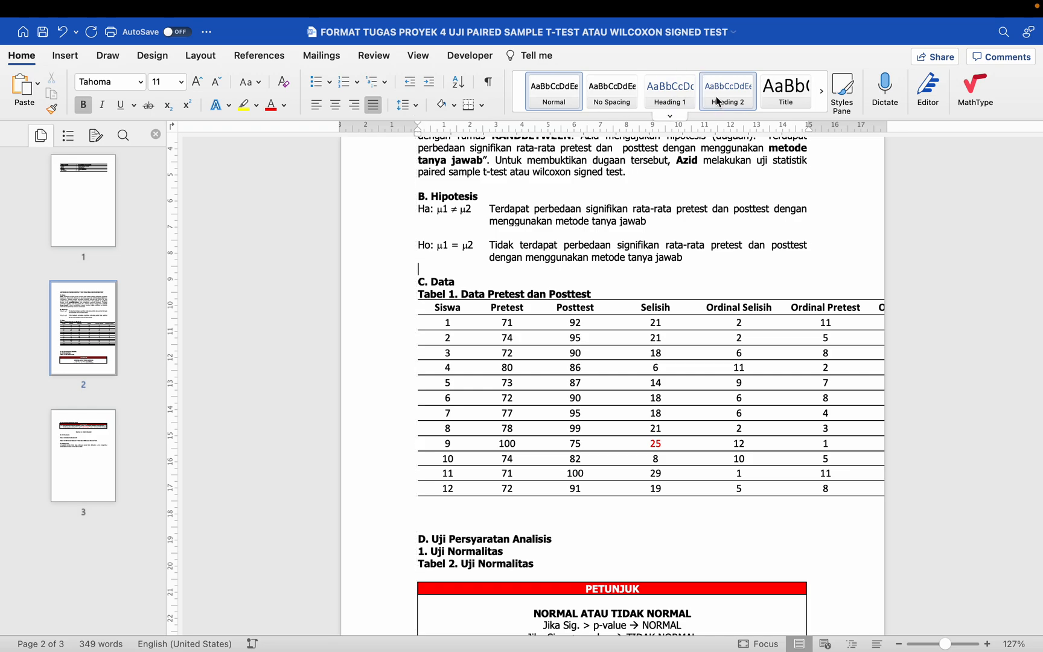
left_click_drag(809, 130, 809, 129)
left_click(809, 308)
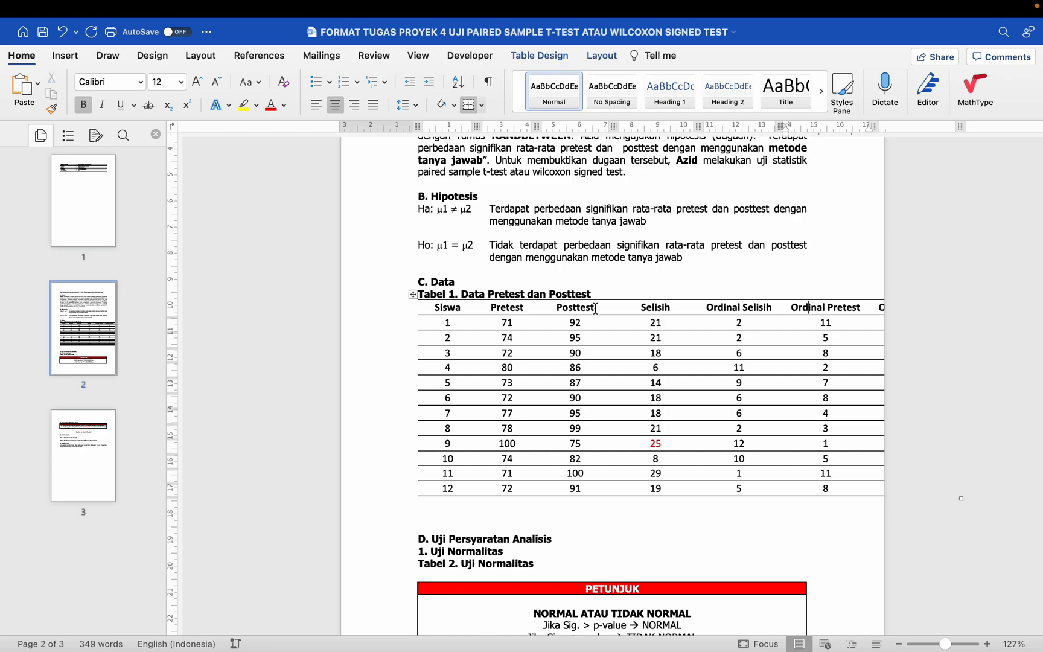
Step: Format all text of the pasted Tabel 1 in Tahoma at size 11
left_click(468, 307)
left_click(413, 296)
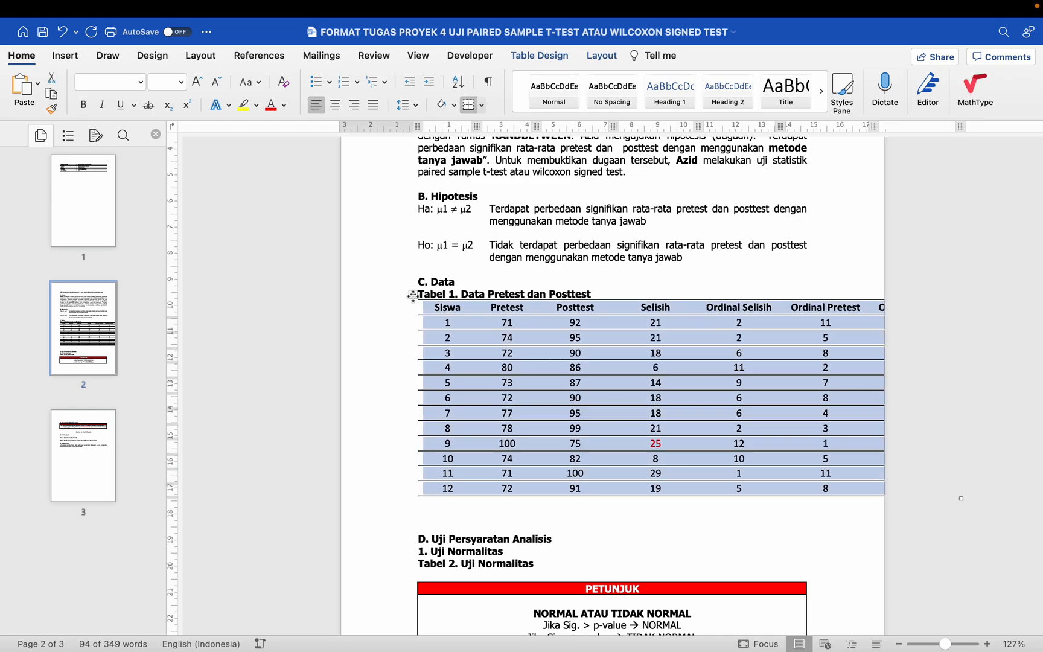
left_click(141, 82)
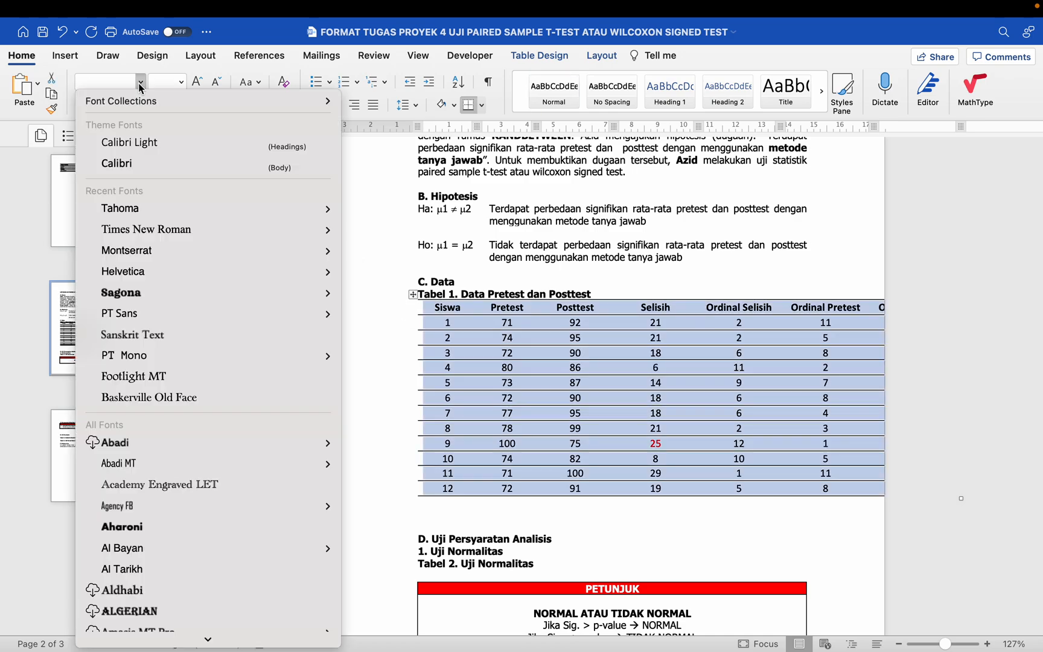
left_click(145, 208)
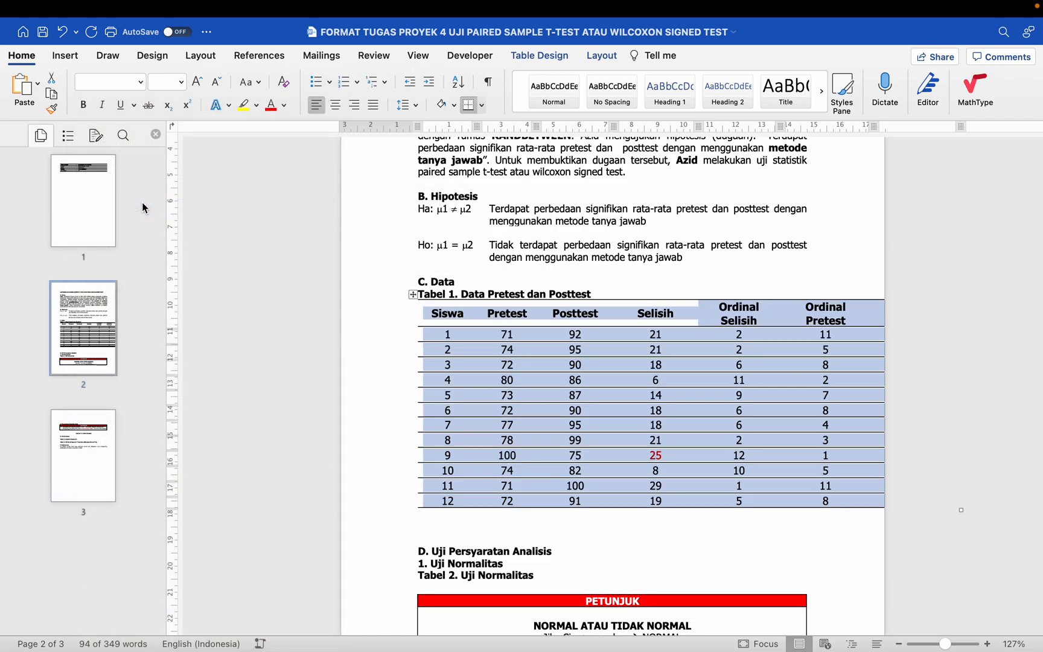
left_click(181, 82)
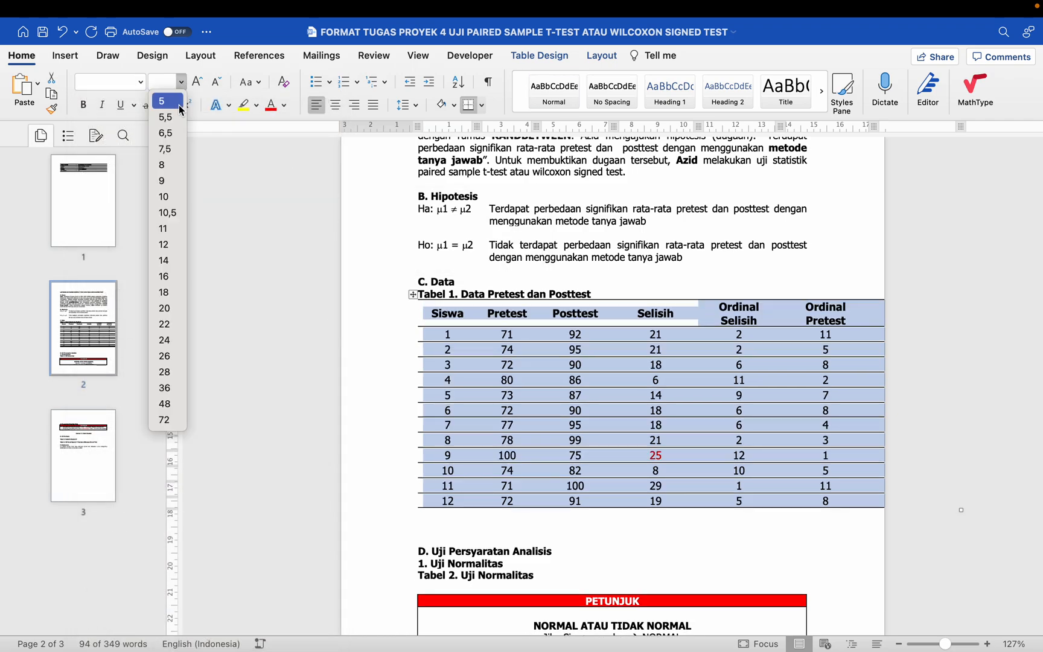
left_click(175, 230)
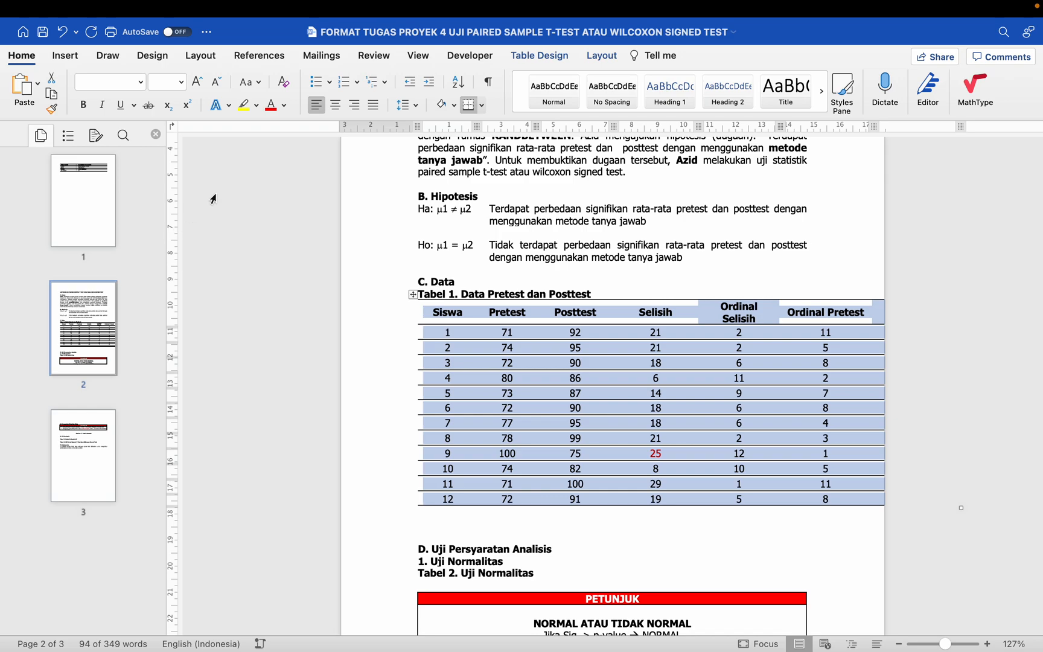
Step: Resize Tabel 1 to stay within the page margins by applying AutoFit Contents followed by AutoFit Window
left_click(600, 58)
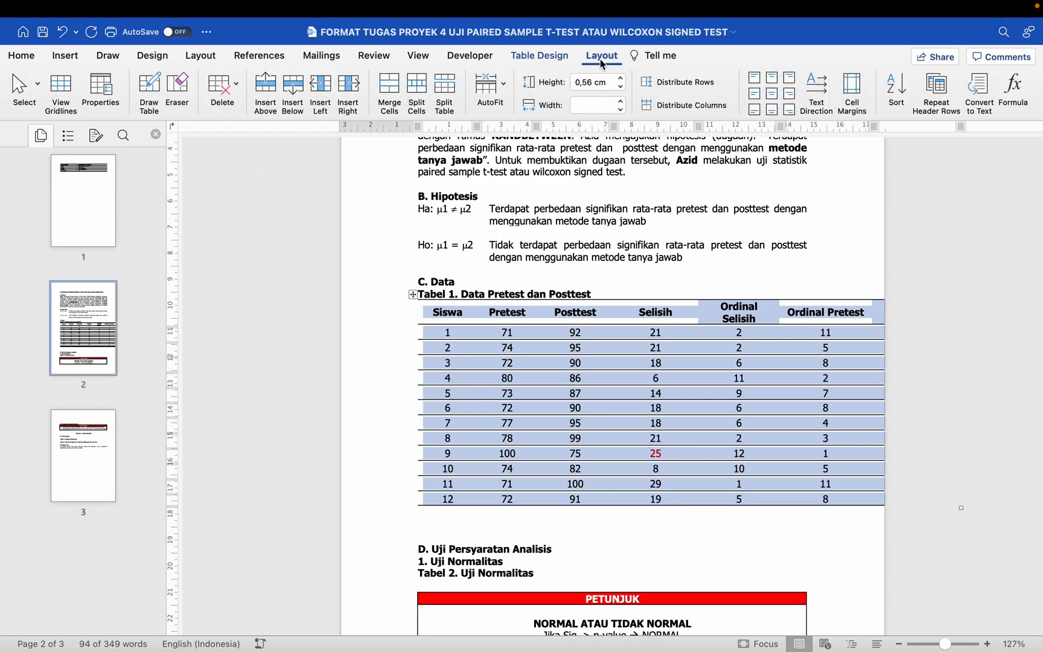
left_click(495, 97)
left_click(534, 107)
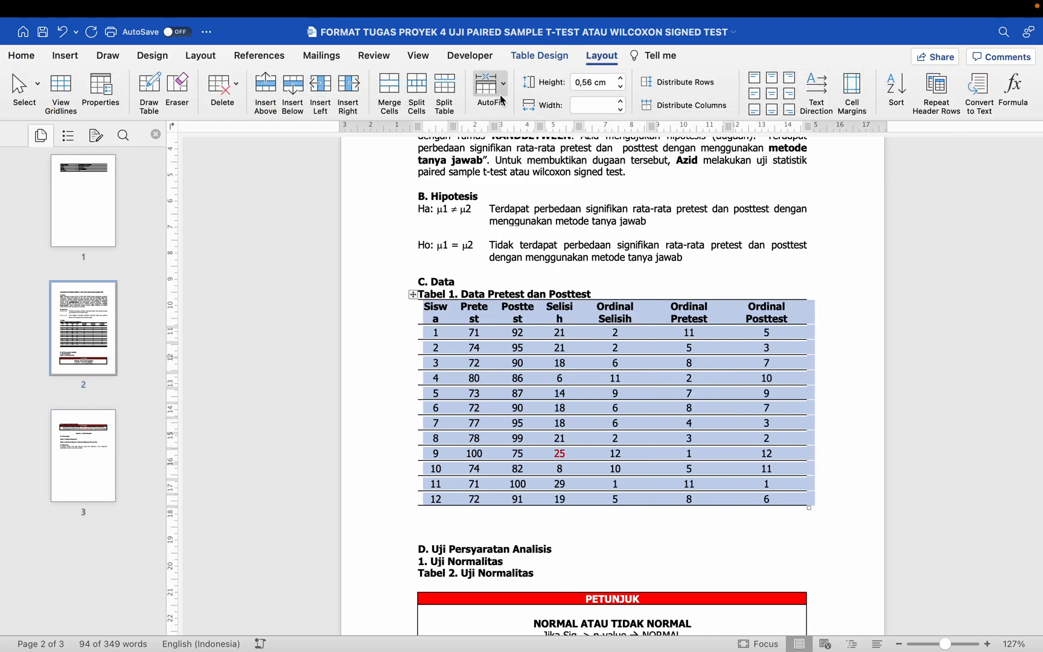
left_click(499, 99)
left_click(521, 124)
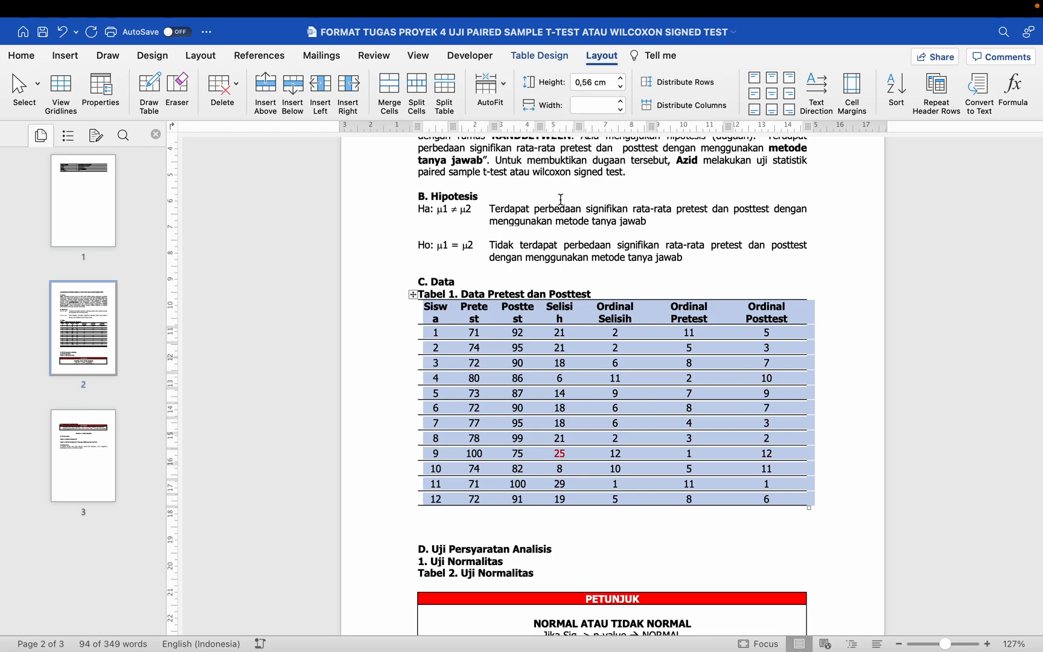
left_click(496, 95)
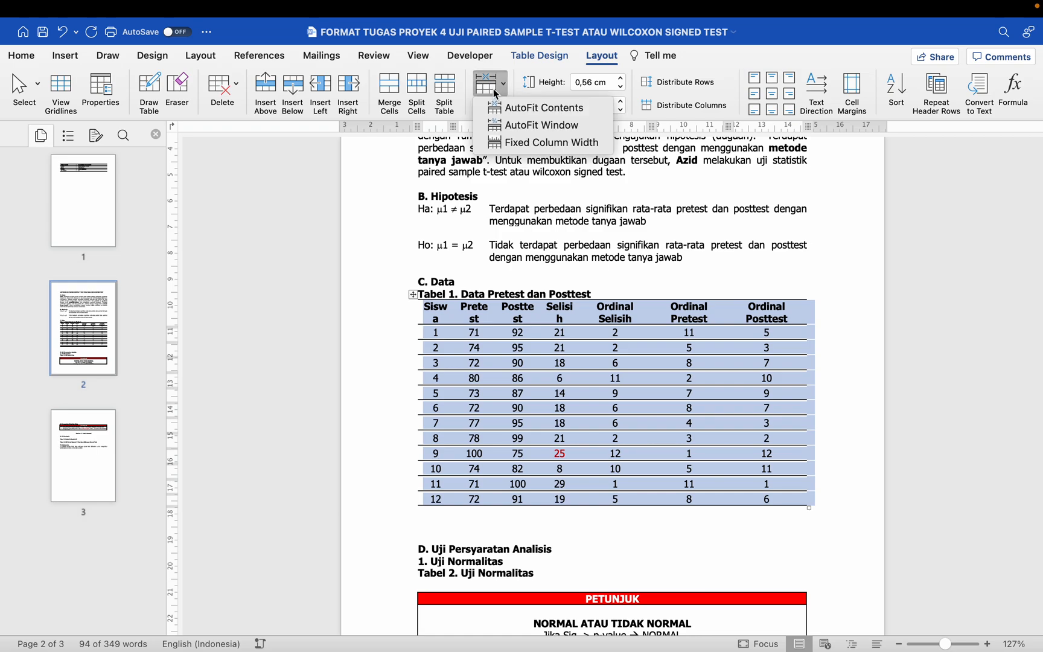
left_click(513, 110)
left_click(492, 86)
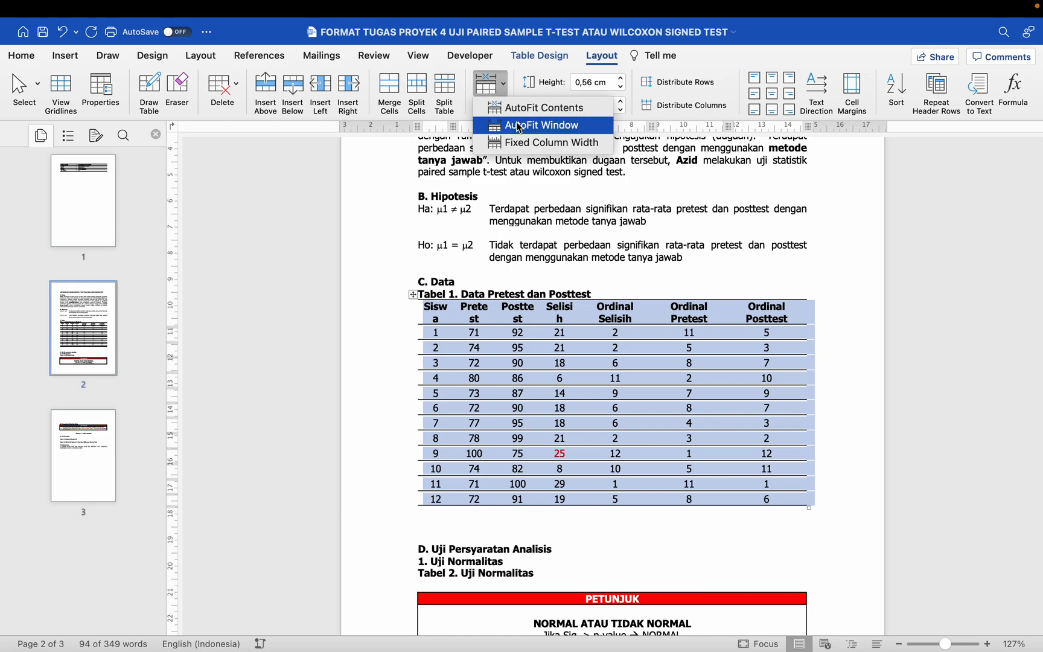
left_click(520, 126)
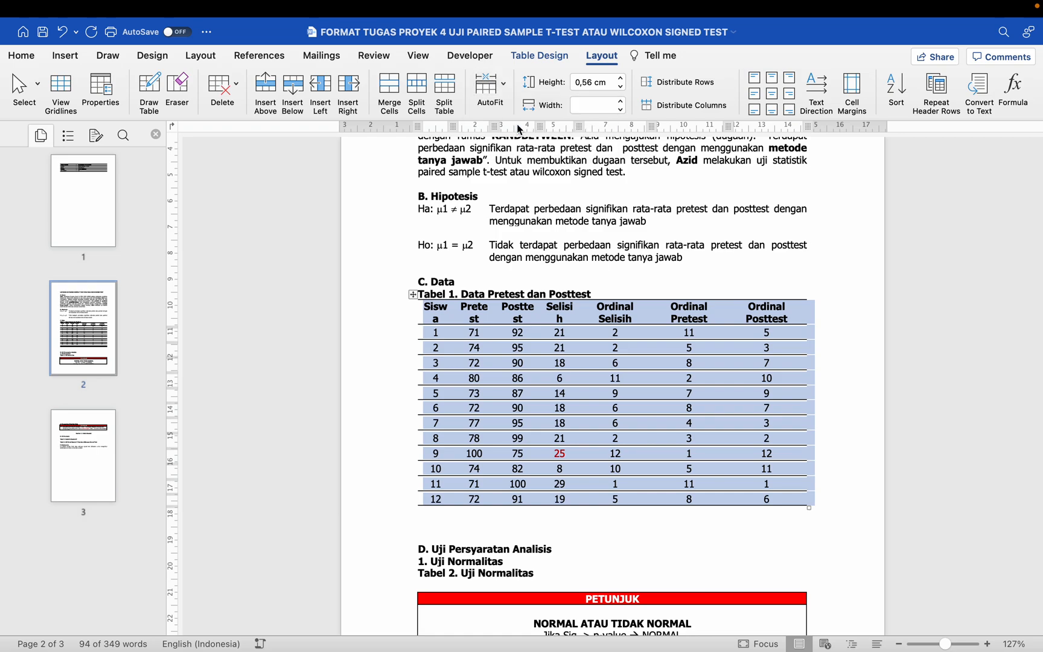
Step: Apply AutoFit Contents and AutoFit Window again to the whole of Tabel 1
left_click(603, 280)
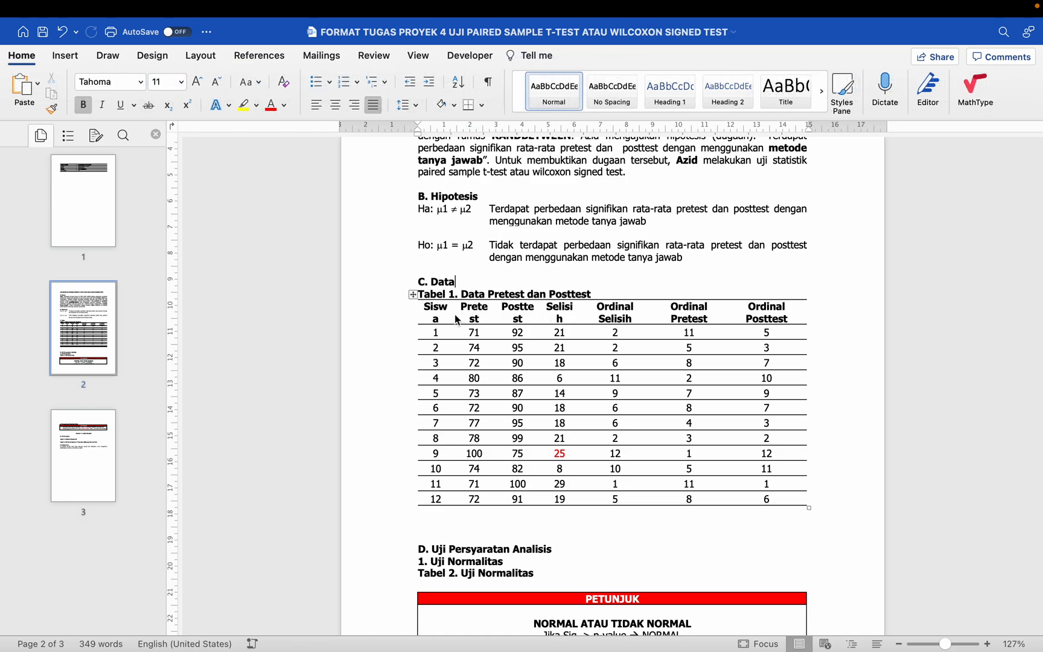
left_click(549, 318)
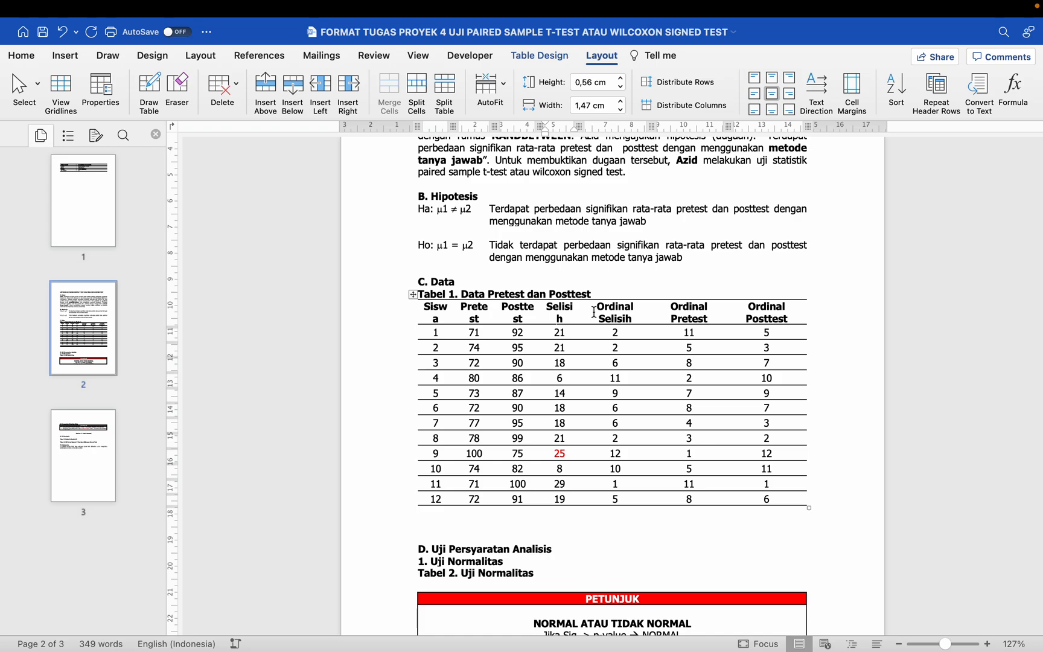
left_click(413, 295)
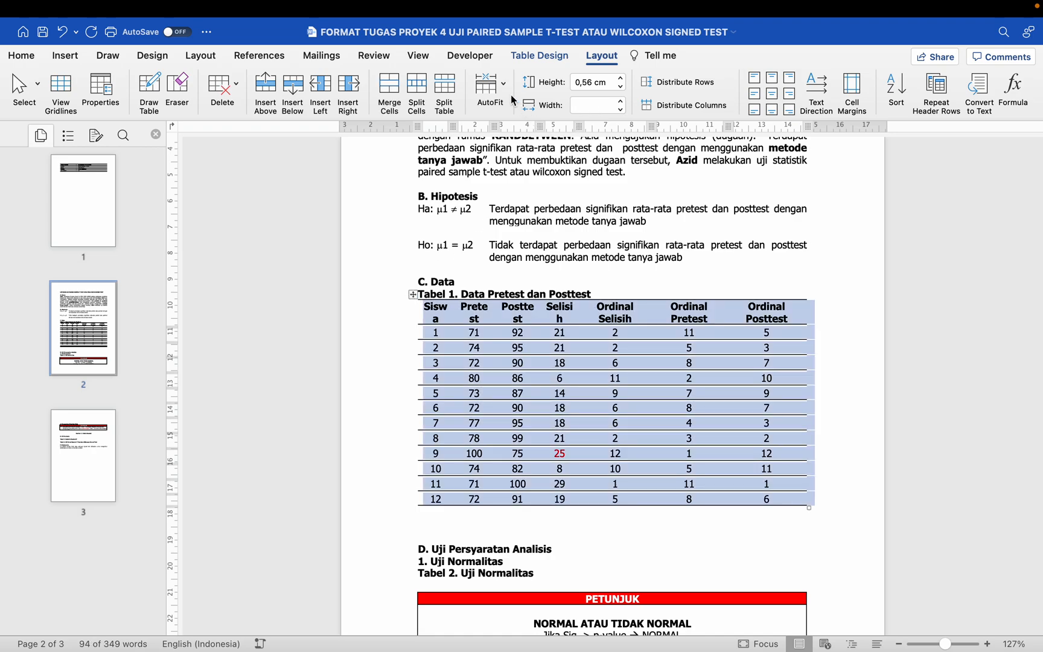
left_click(505, 96)
left_click(518, 110)
left_click(499, 93)
left_click(522, 126)
left_click(559, 319)
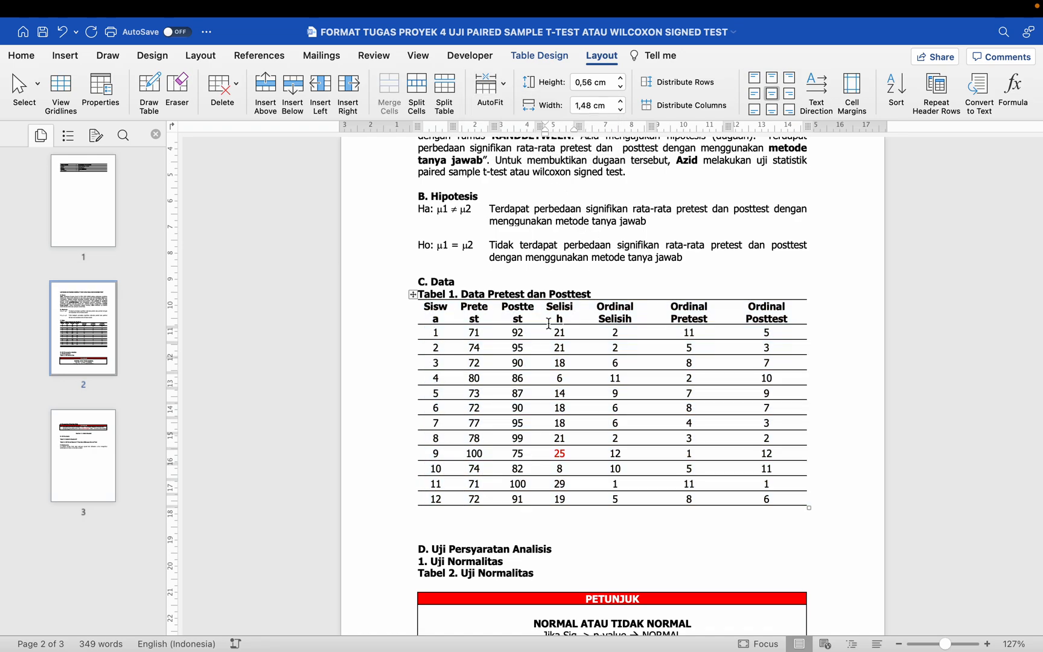
Step: Rotate the header row text of Tabel 1 to read vertically from bottom to top and increase the row height to about 2,4 cm
left_click(429, 301)
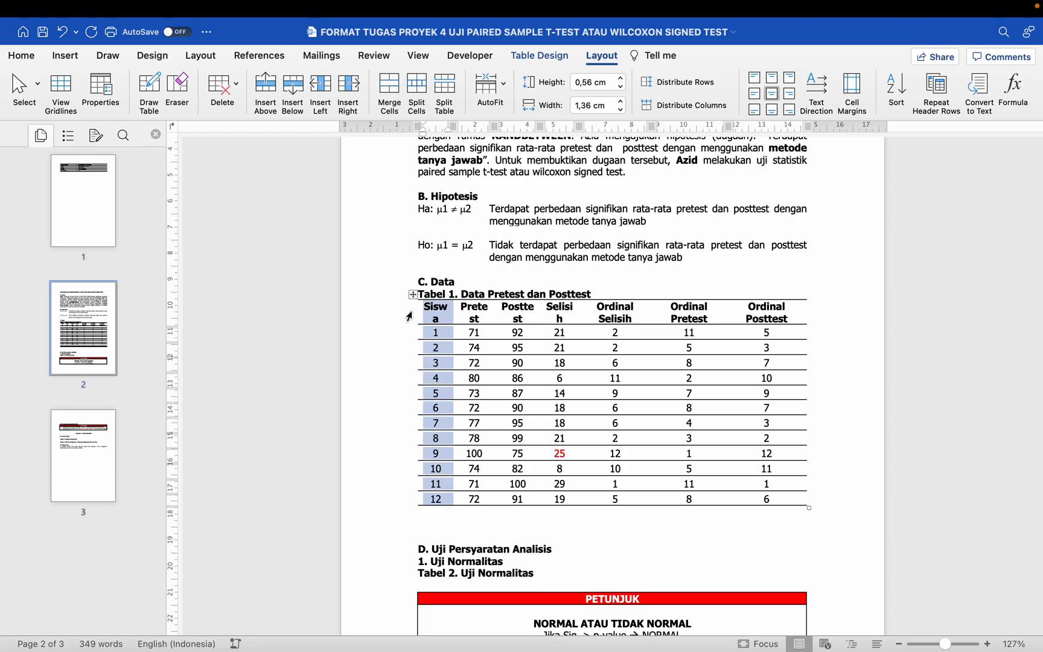
left_click(409, 316)
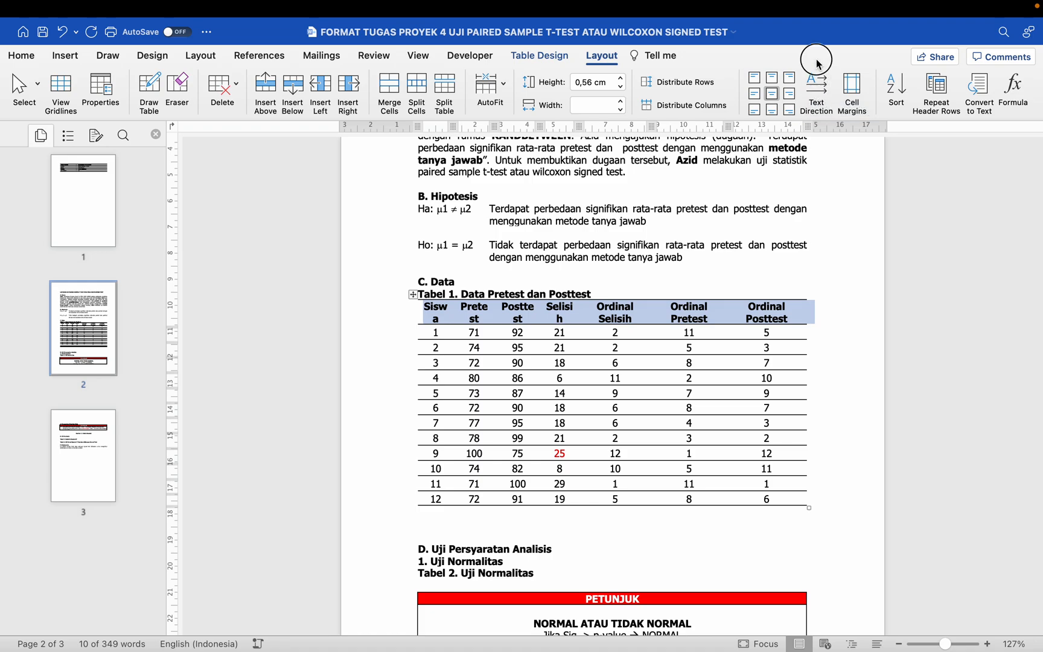
left_click(817, 101)
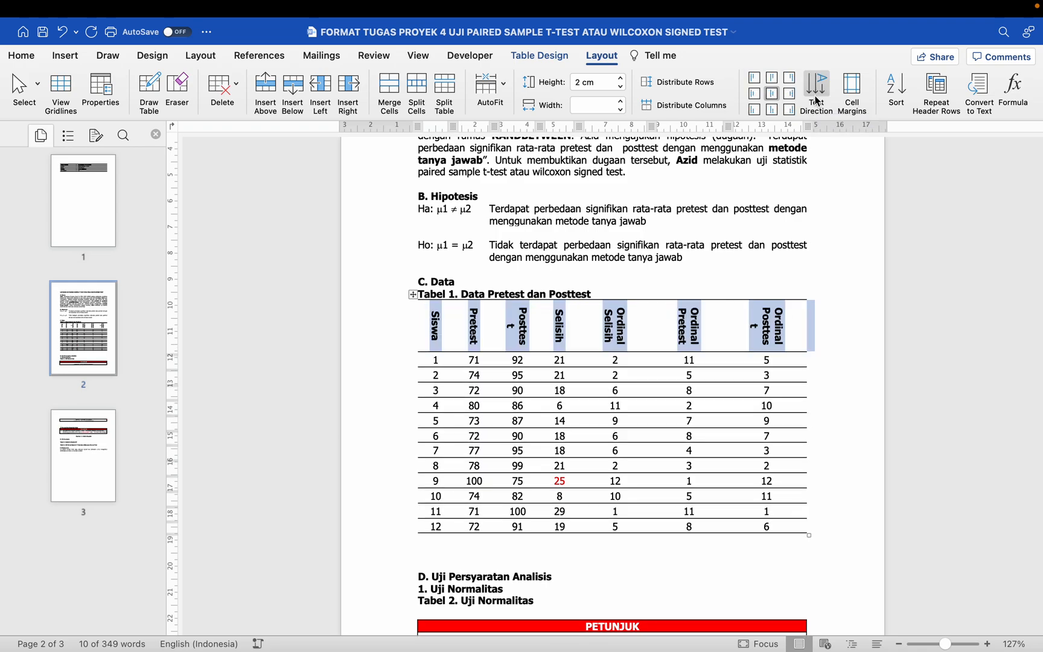
left_click(817, 101)
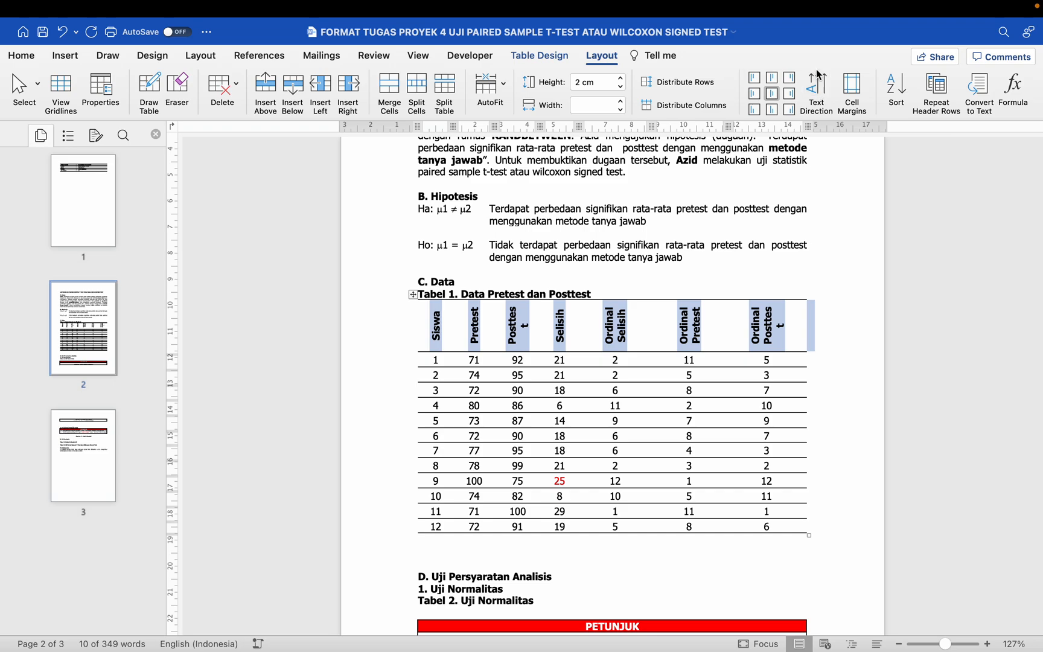
left_click(589, 353)
mouse_move(589, 352)
left_mouse_down()
mouse_move(583, 385)
mouse_move(576, 359)
left_mouse_up()
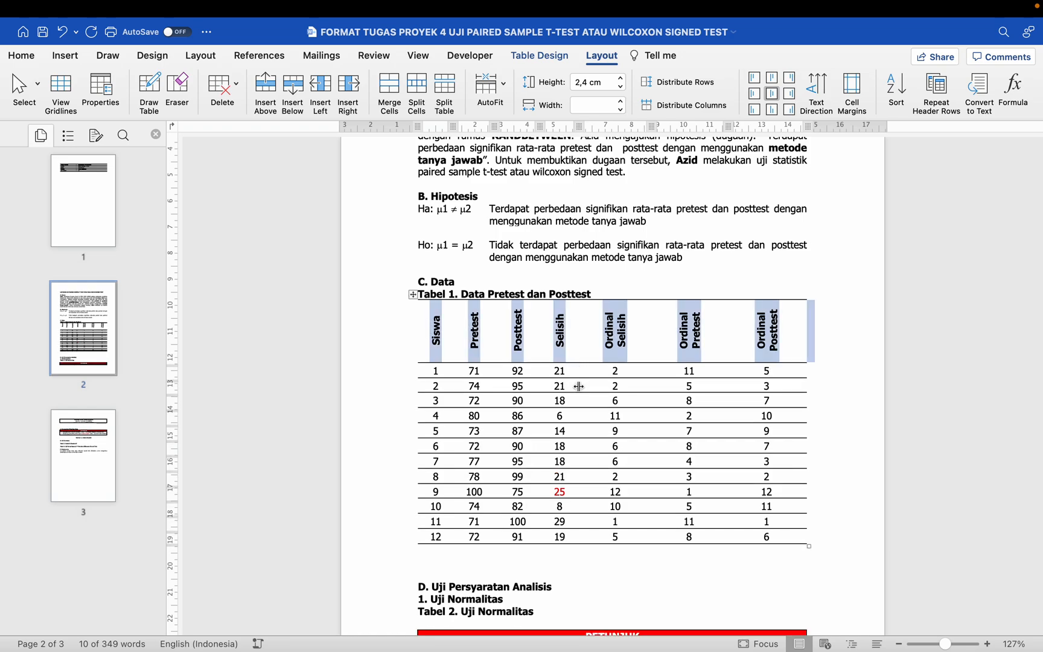
left_click(586, 376)
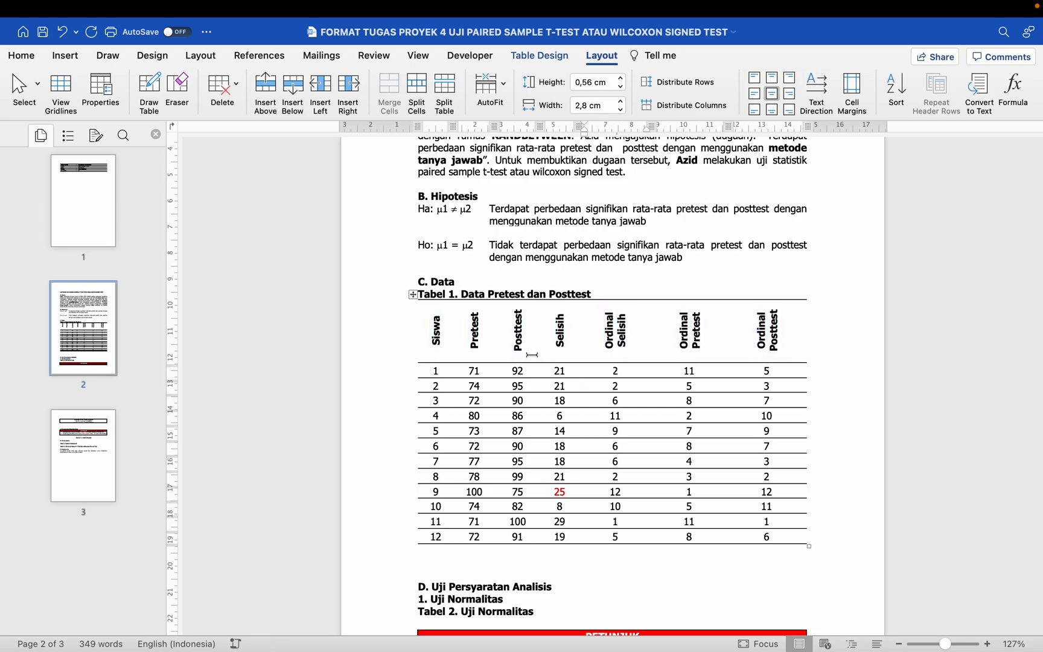
Step: Refit the columns of the whole Tabel 1 with AutoFit Contents followed by AutoFit Window, and save the report
left_click(413, 294)
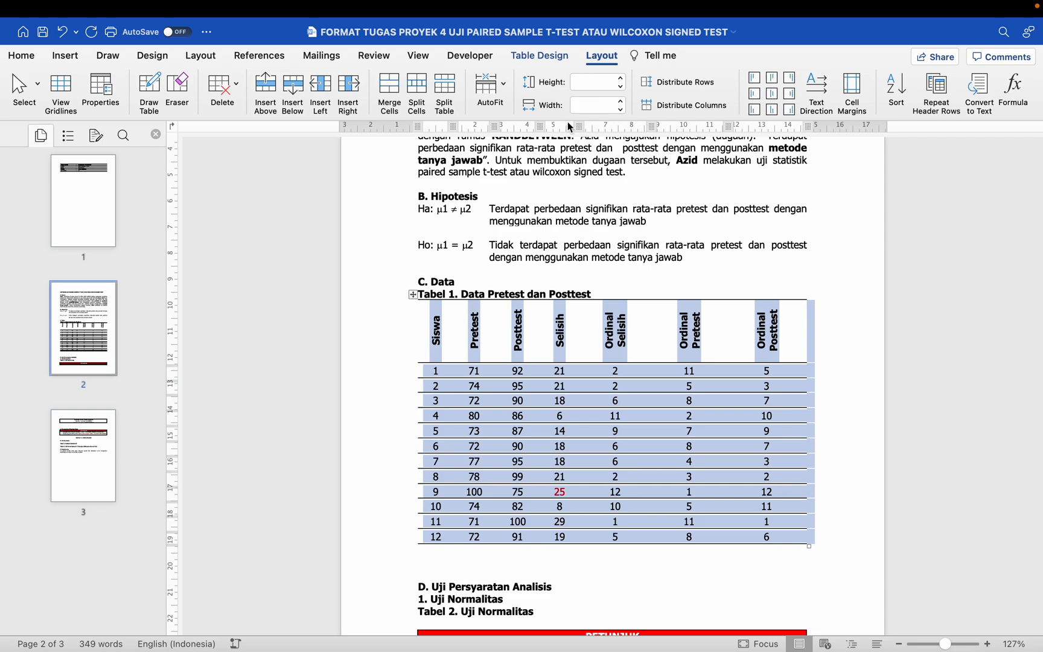
left_click(498, 97)
left_click(525, 107)
left_click(497, 99)
left_click(517, 125)
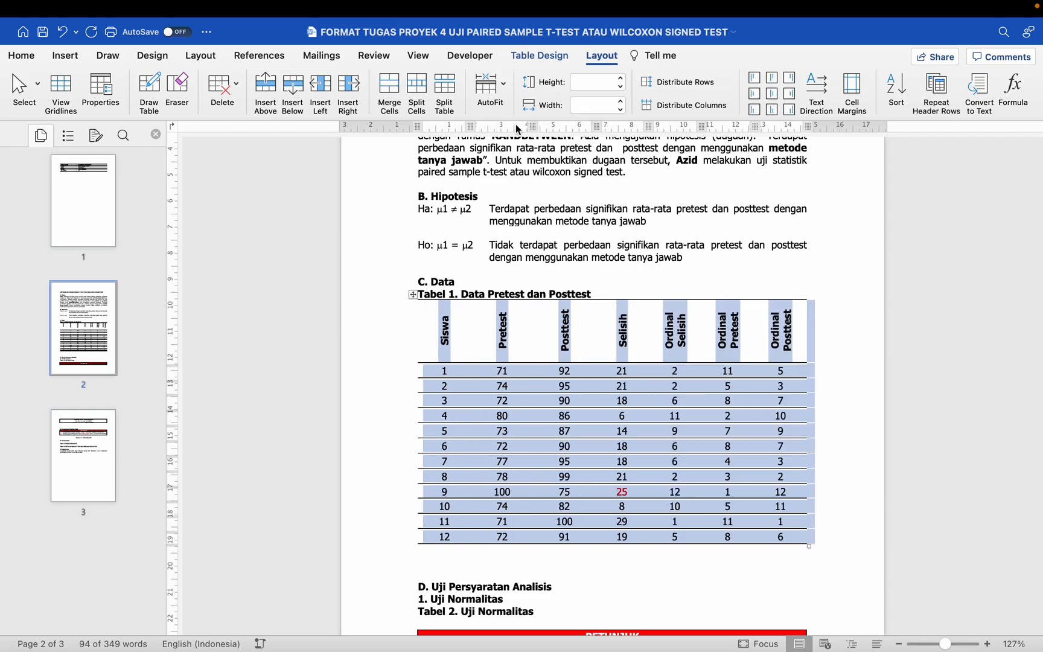
left_click(571, 344)
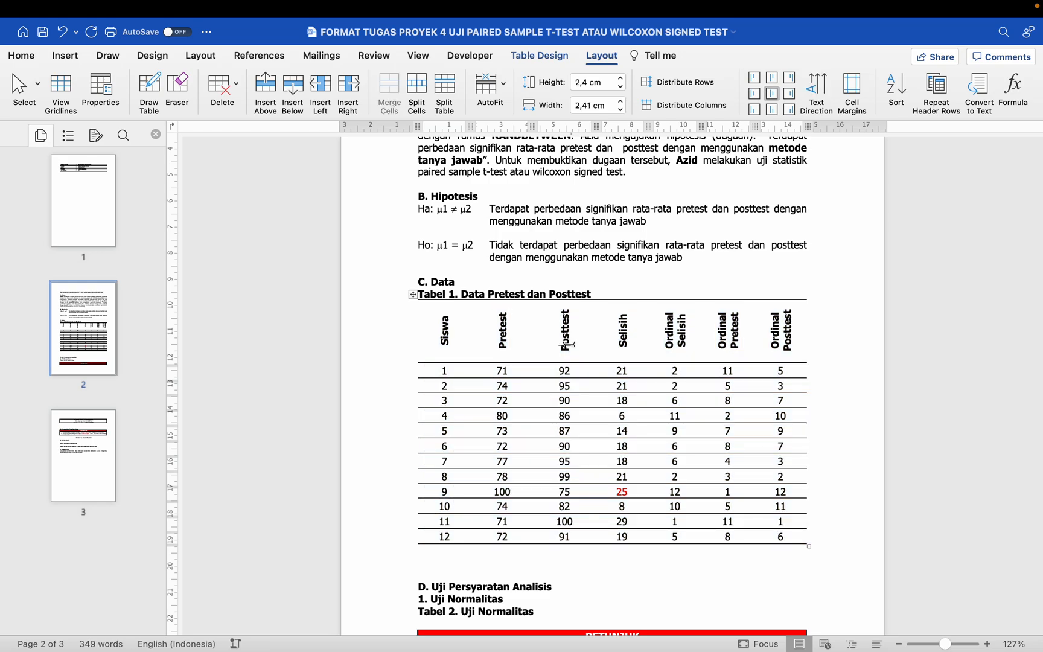
scroll(567, 344, "down", 2)
left_click_drag(457, 332, 603, 525)
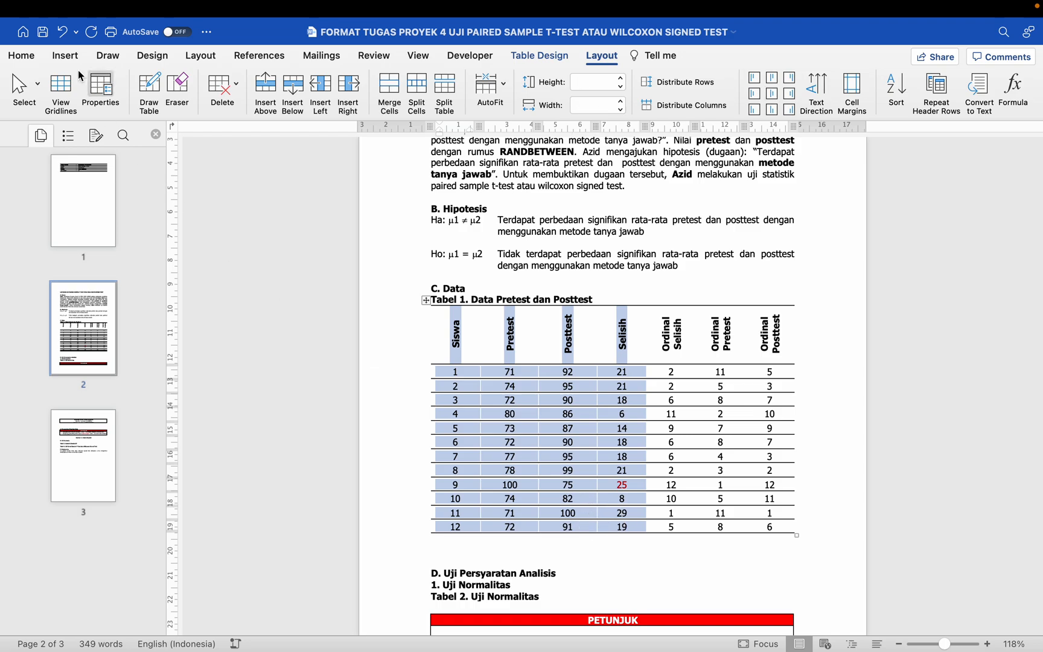
left_click(42, 32)
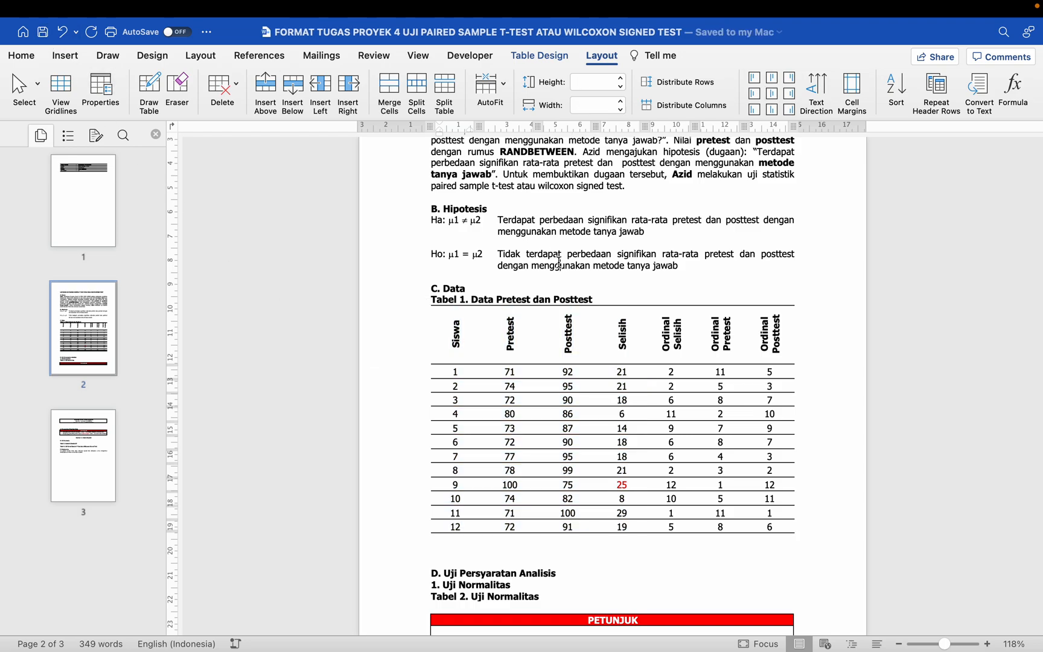
Step: Copy the data rows for students 1 to 12 from Tabel 1, leaving out the header row
left_click(559, 264)
scroll(558, 264, "down", 2)
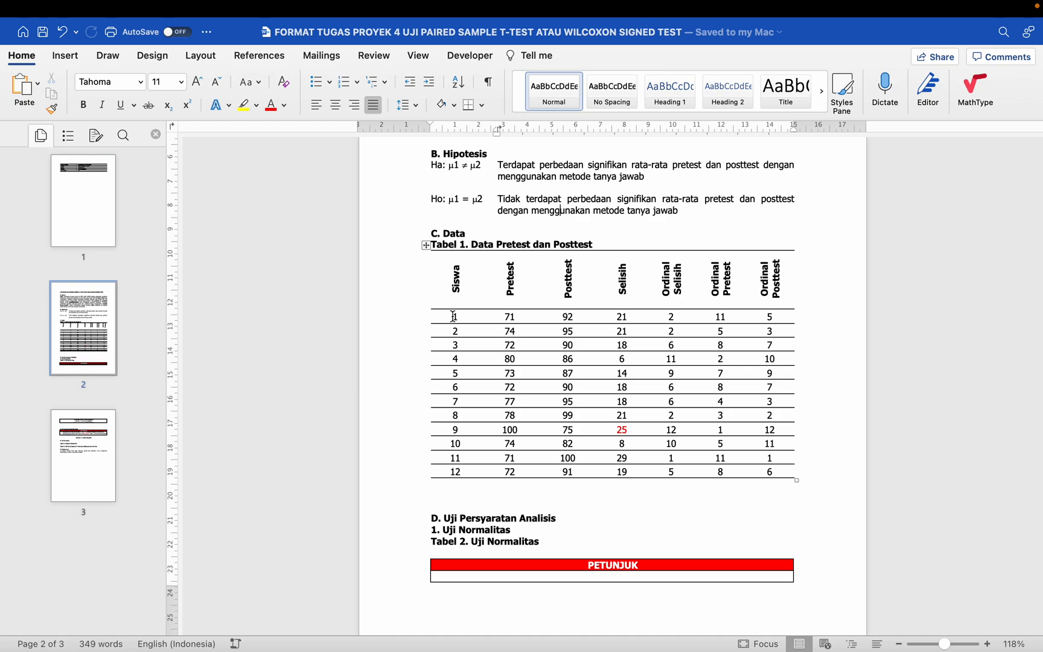
left_click_drag(451, 316, 766, 465)
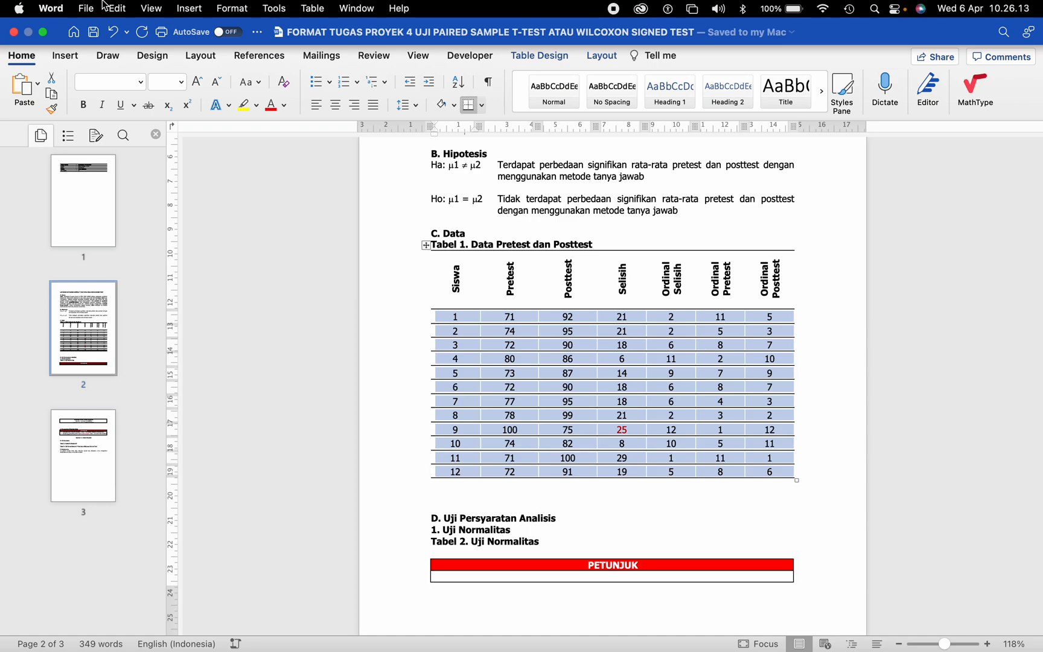
left_click(123, 8)
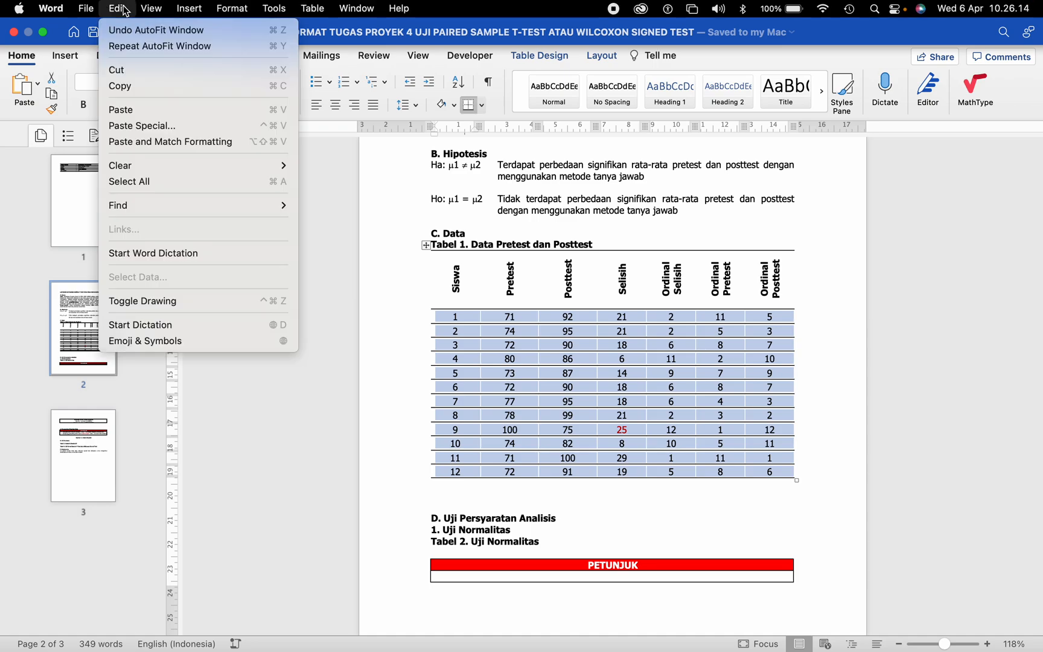
left_click(143, 87)
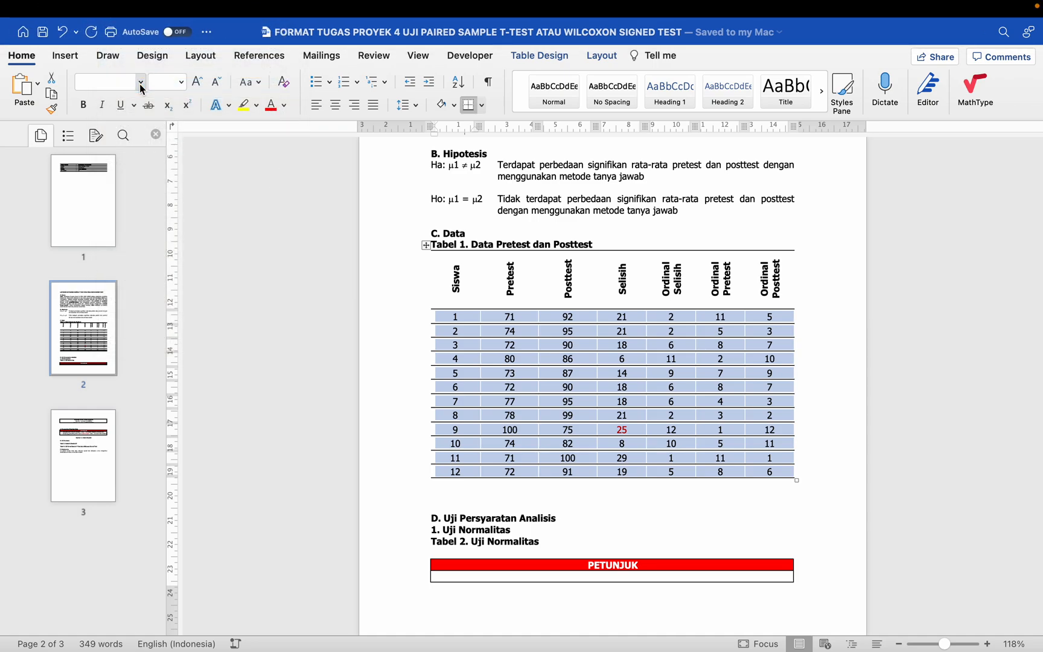
Step: Switch to SPSS Statistics and enlarge the empty Data Editor window to fill the screen
key("super+Tab")
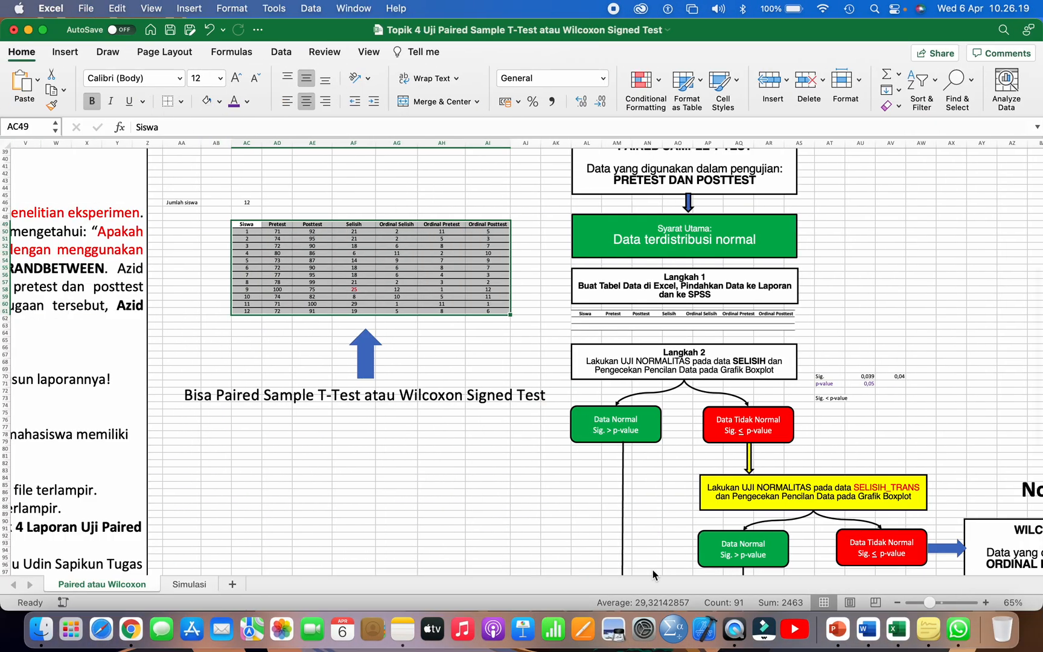
left_click(674, 628)
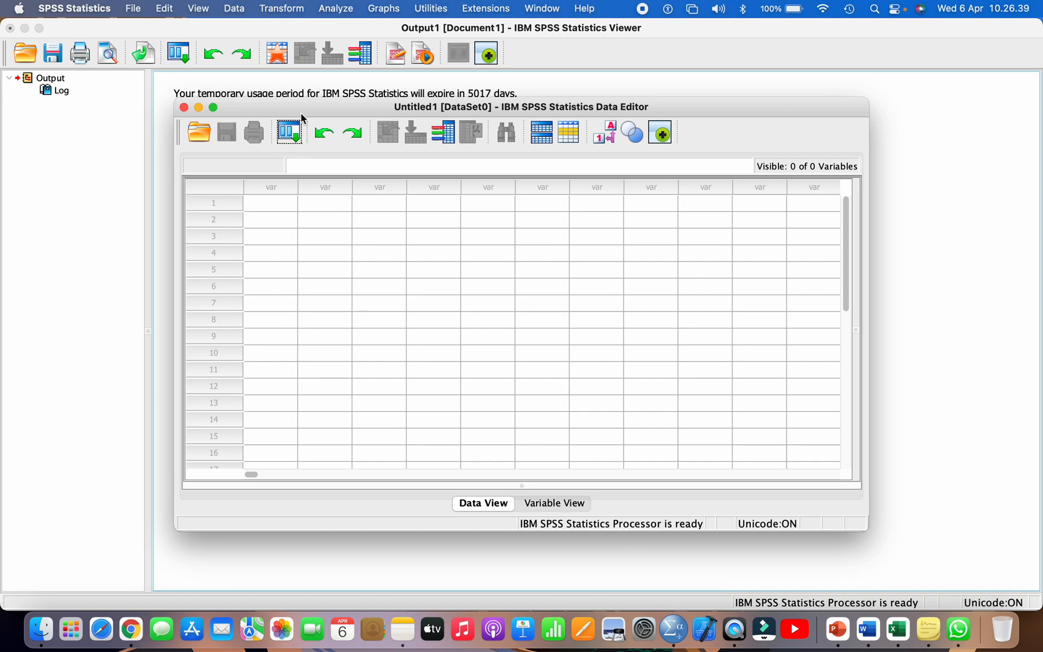
mouse_move(300, 113)
left_mouse_down()
mouse_move(250, 106)
mouse_move(317, 93)
mouse_move(311, 108)
left_mouse_up()
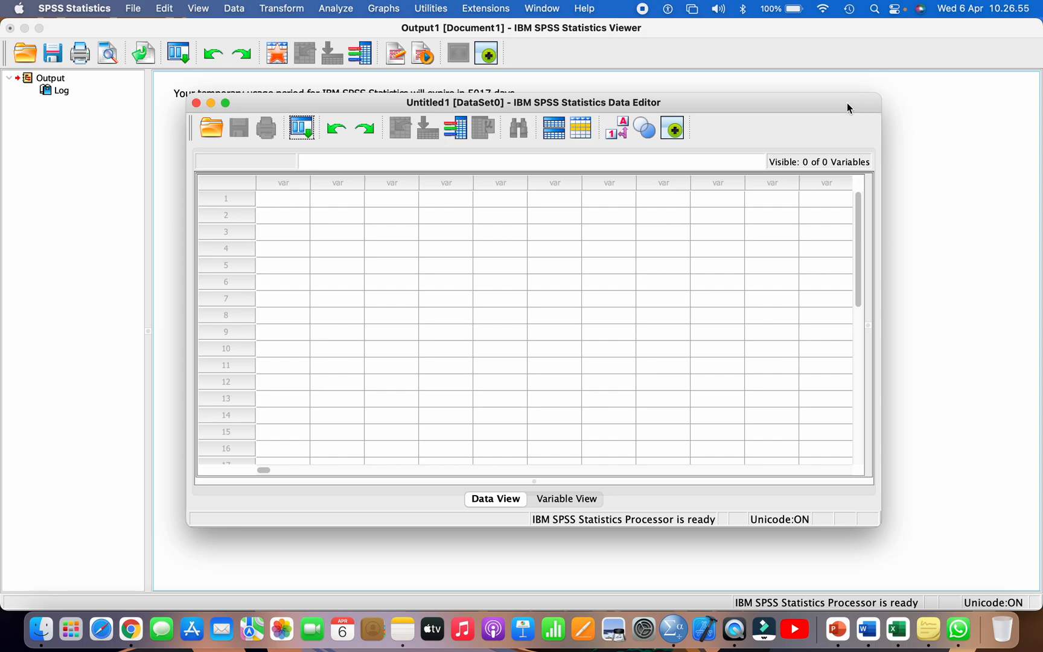
left_click(226, 103)
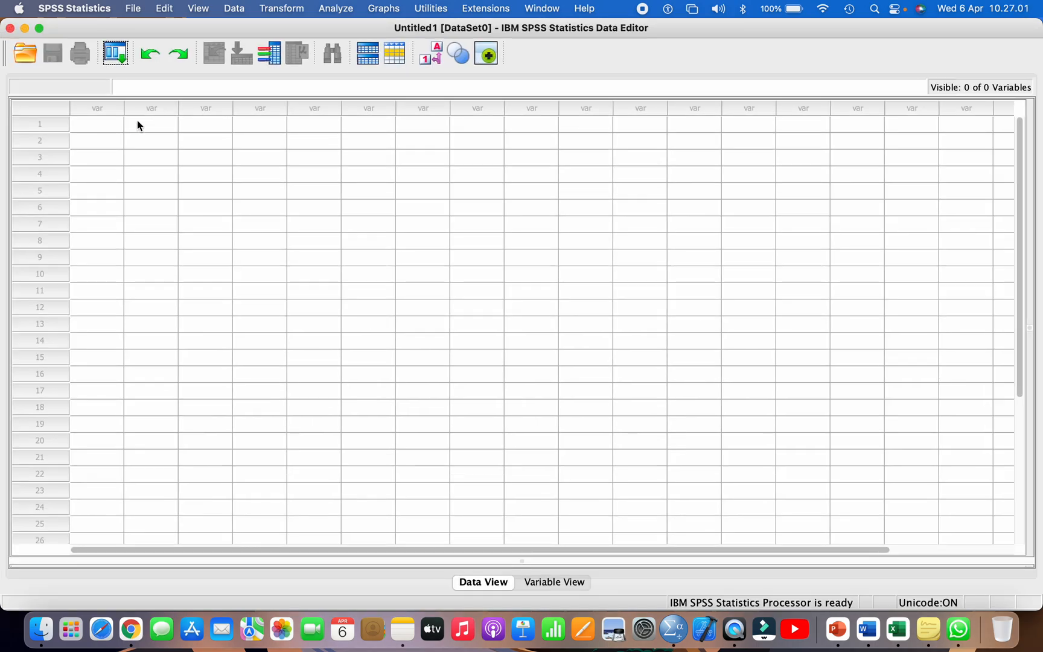
Step: Paste the copied student data into the Data View starting at the first cell, and look over the resulting variable columns
left_click(101, 128)
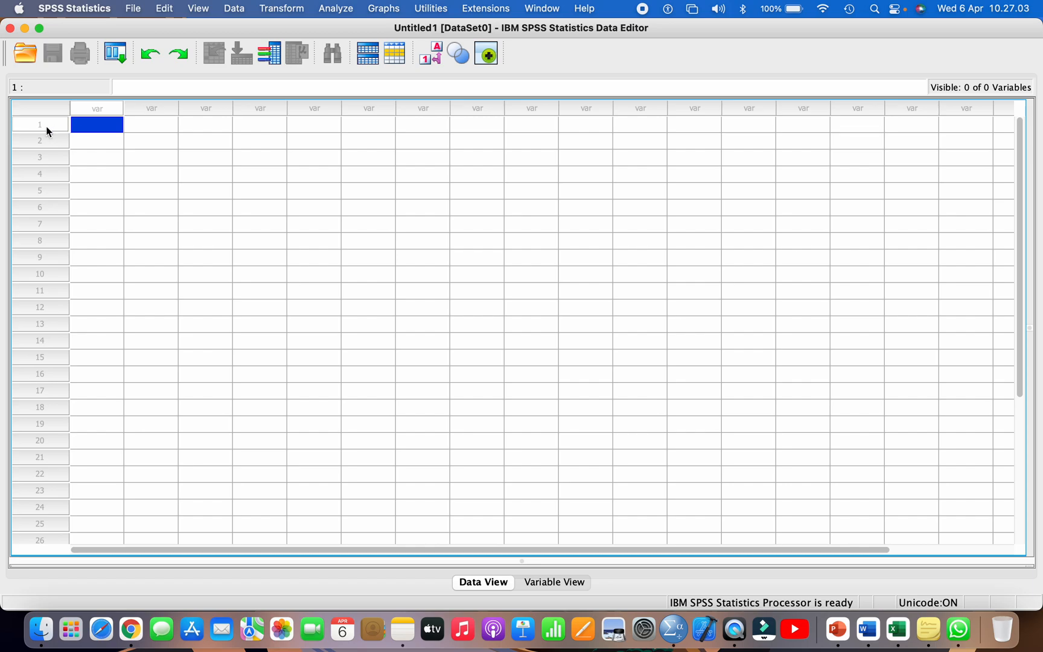
left_click(167, 12)
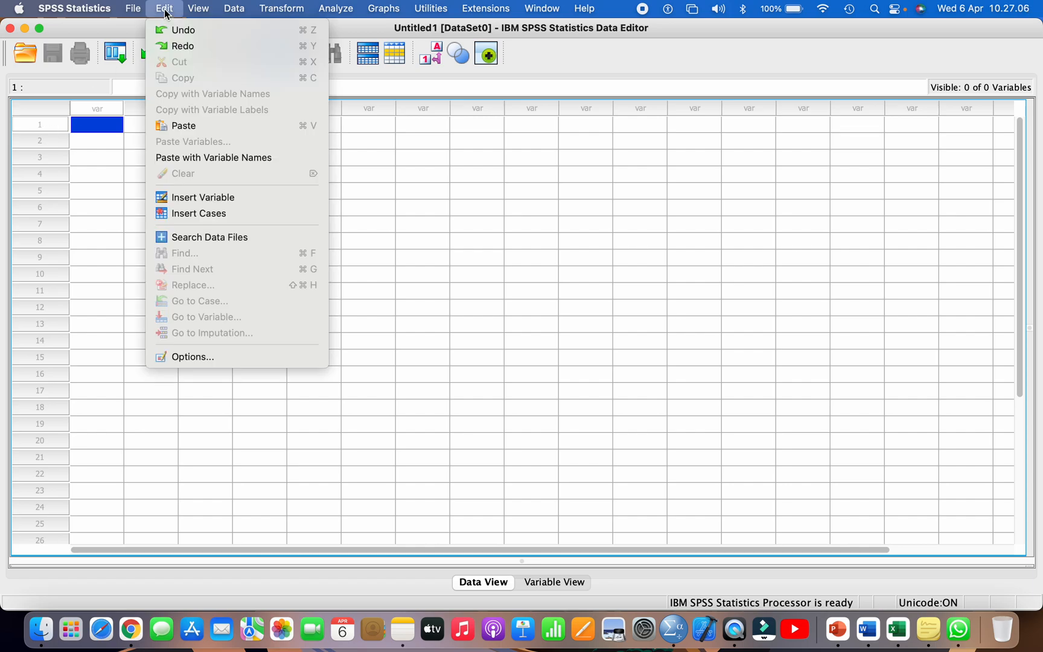
left_click(194, 126)
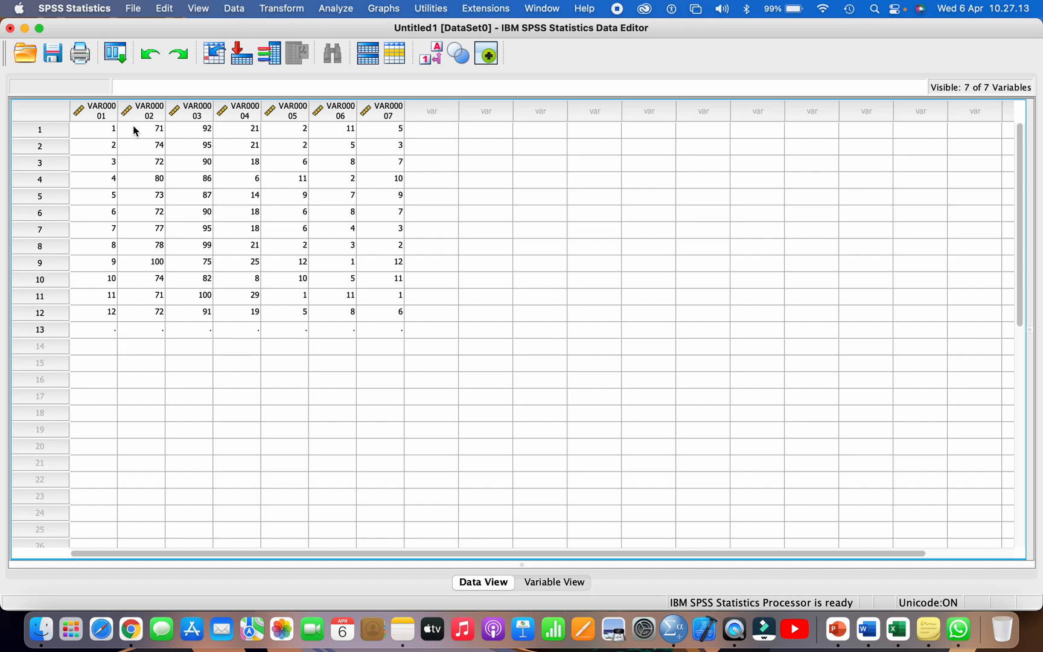
left_click(102, 115)
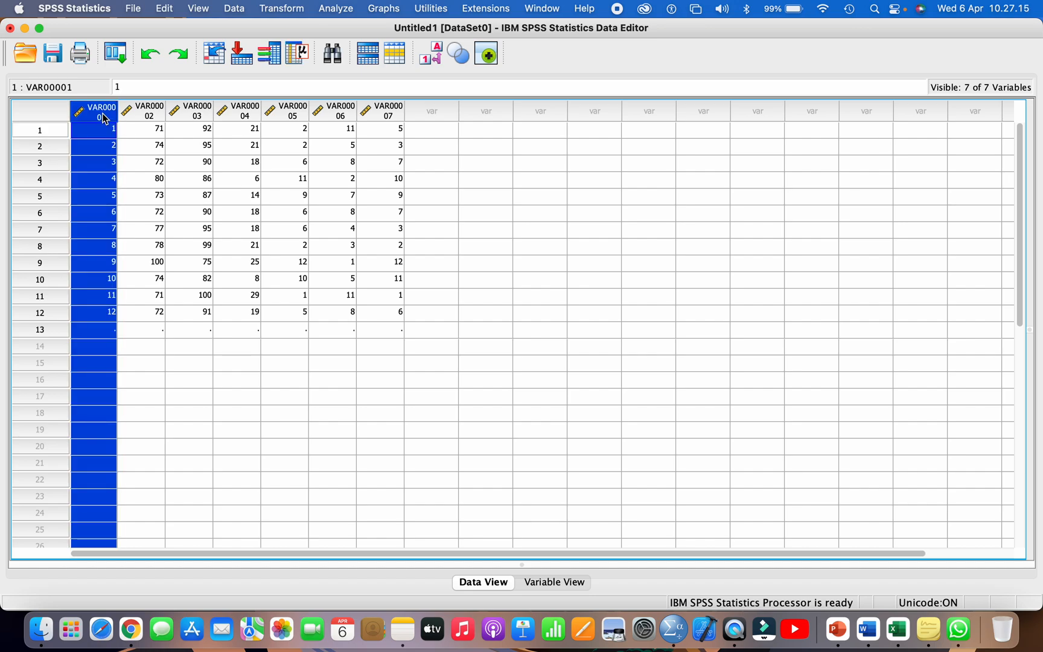
left_click(155, 112)
left_click(383, 110)
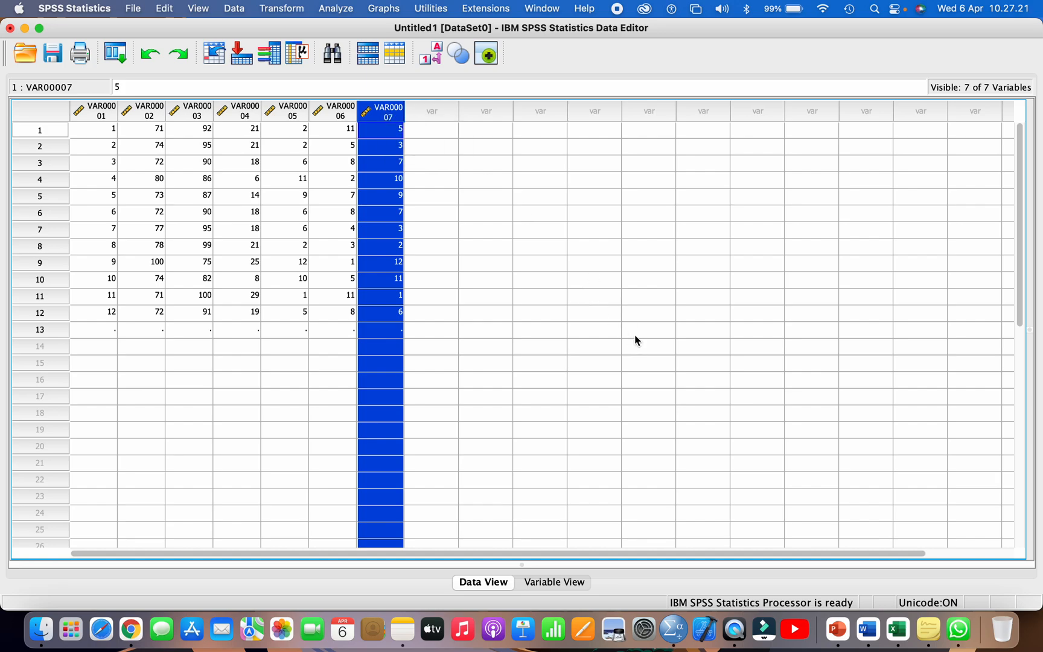
Step: Arrange the Word report with Tabel 1 and the SPSS Data Editor side by side, and show the dataset's Variable View
left_click(867, 628)
left_click_drag(457, 277, 770, 279)
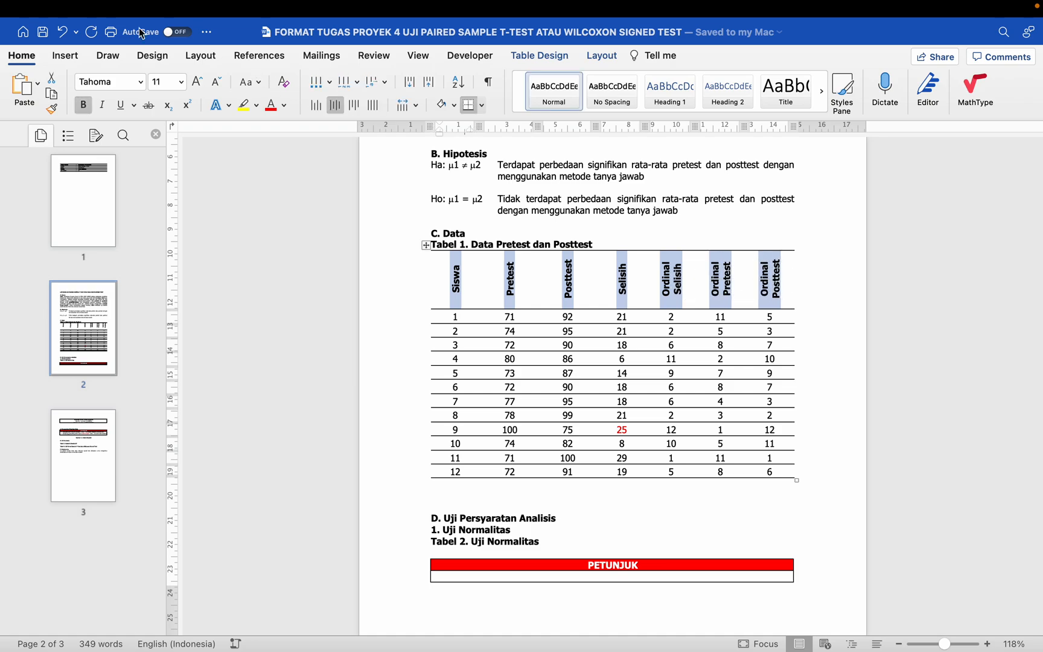
mouse_move(22, 6)
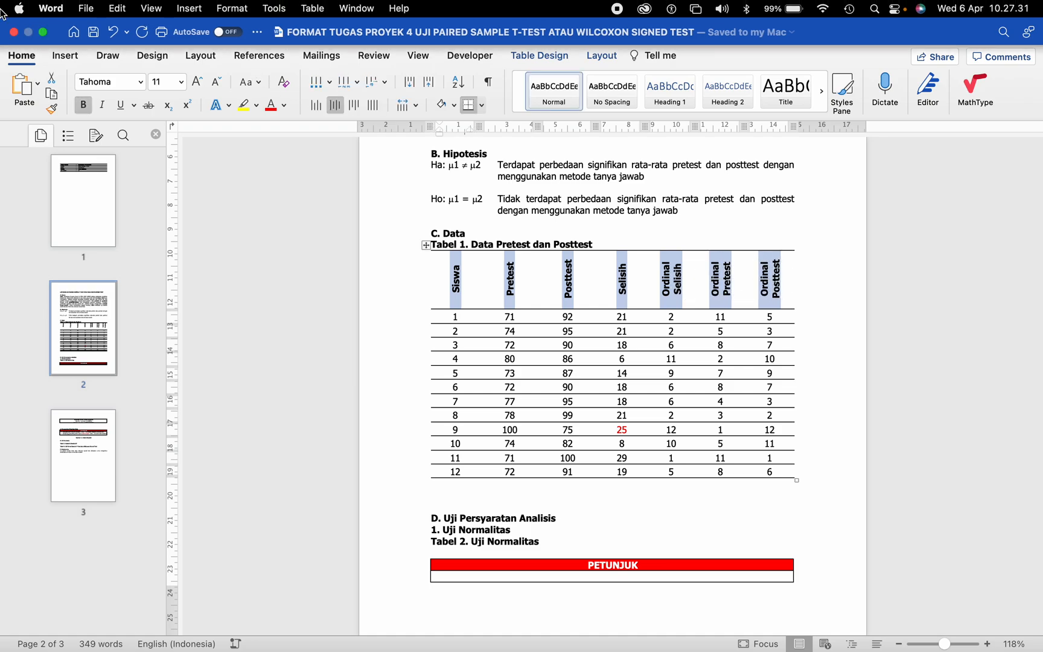
left_click(42, 32)
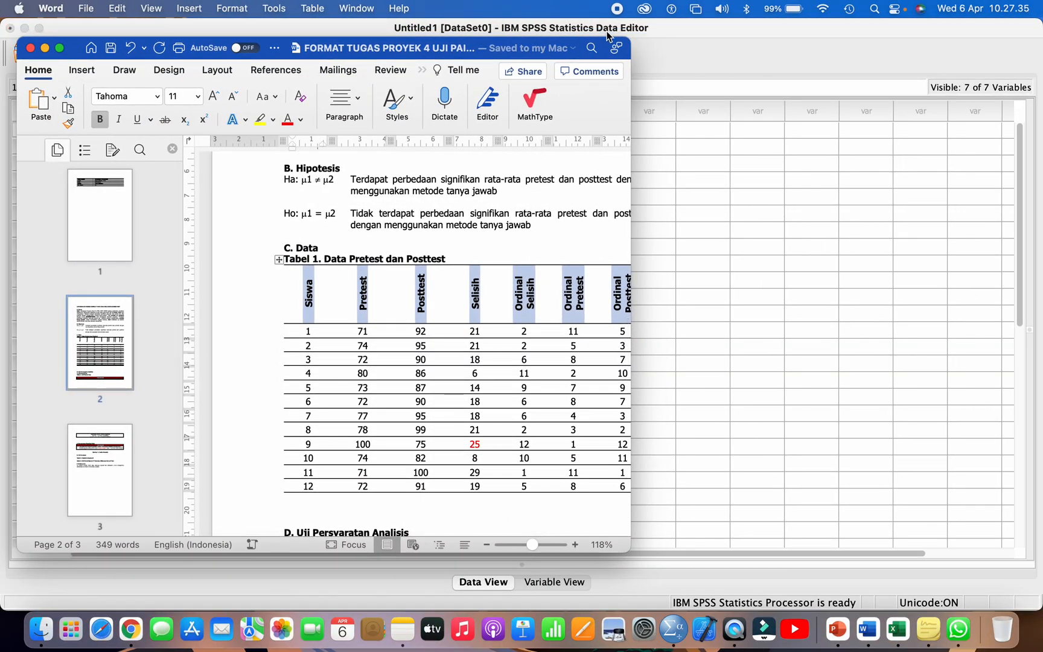
left_click_drag(631, 52, 515, 59)
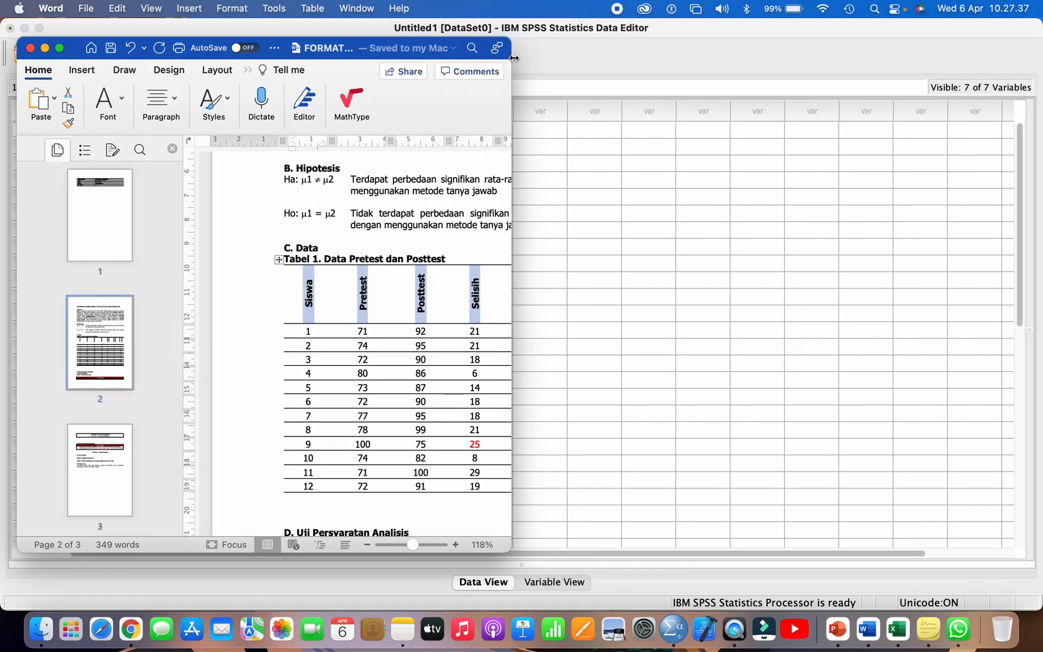
left_click(528, 33)
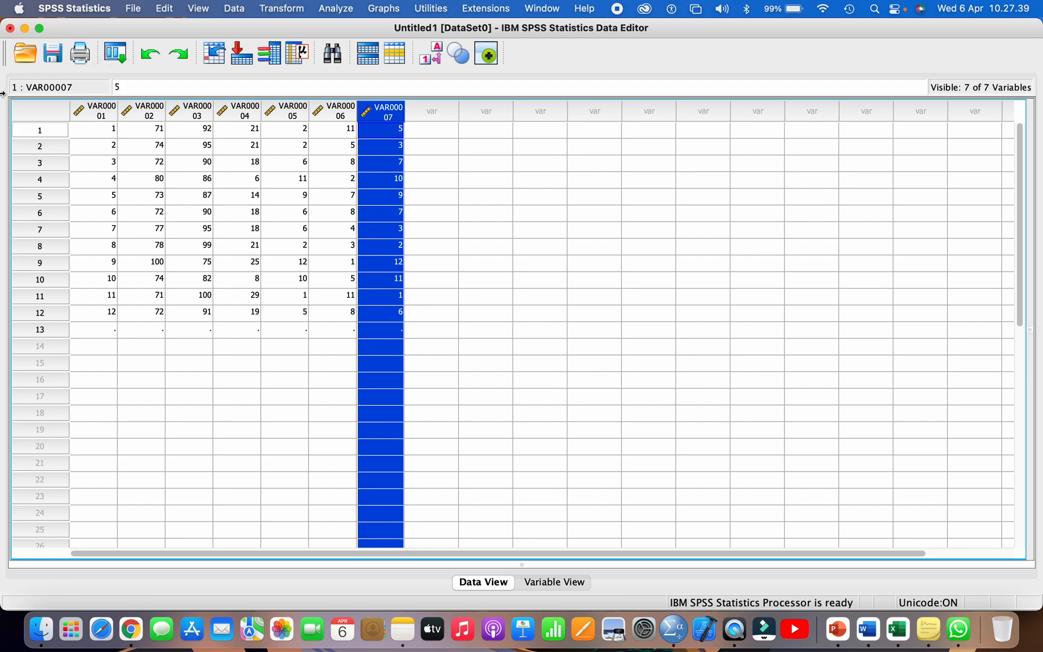
left_click_drag(6, 90, 385, 104)
left_click_drag(541, 123, 533, 126)
scroll(422, 258, "right", 2)
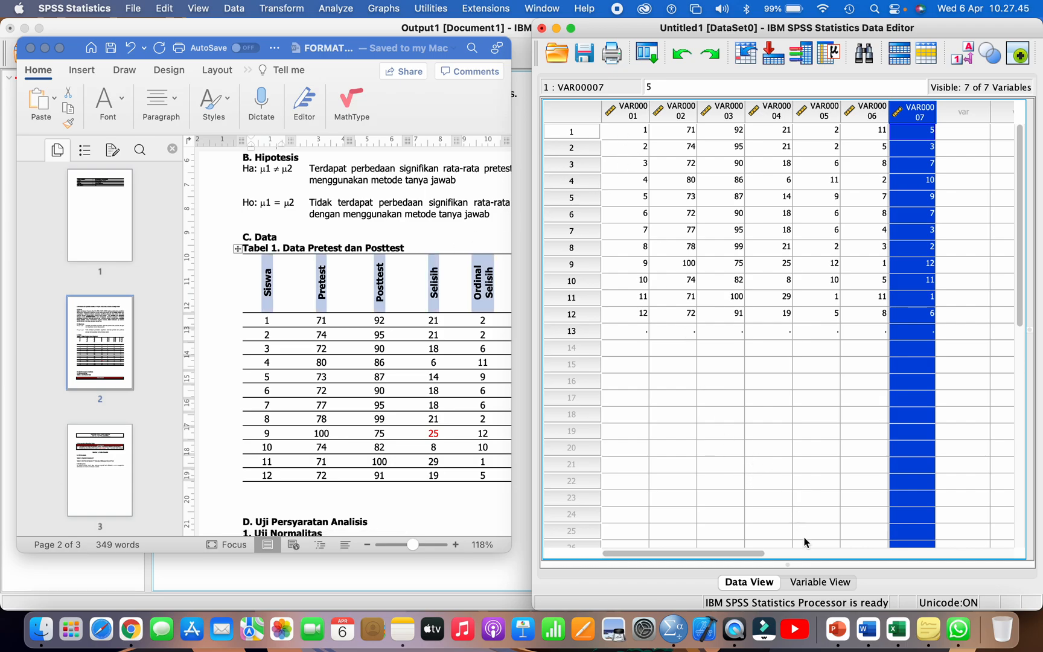
left_click(817, 583)
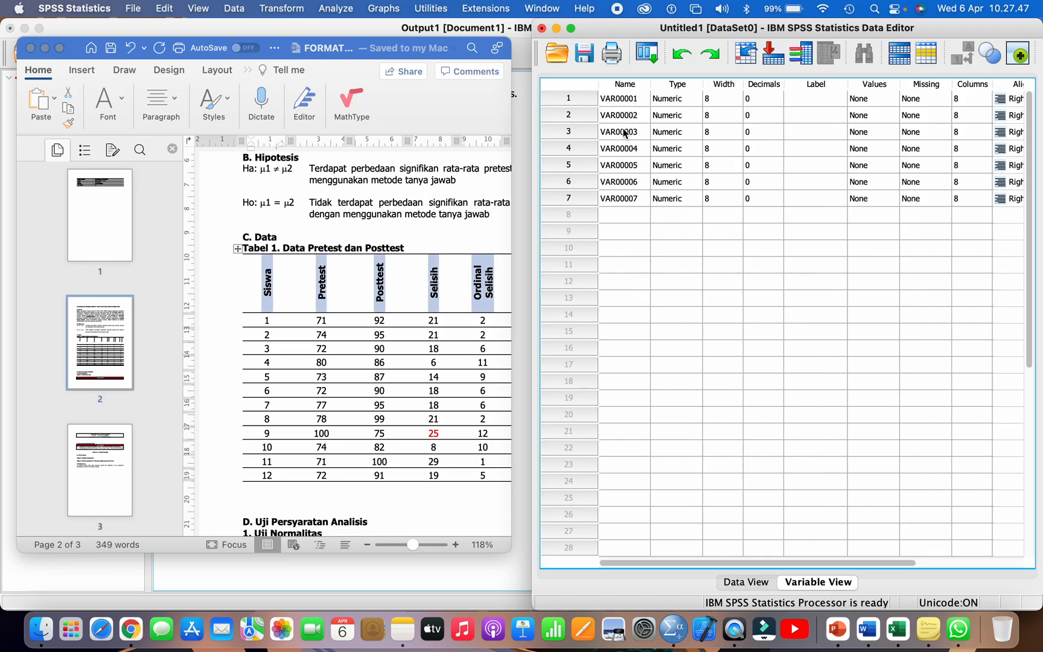
Step: Rename the first variable, VAR00001, as SISWA
double_click(614, 100)
double_click(614, 100)
double_click(615, 101)
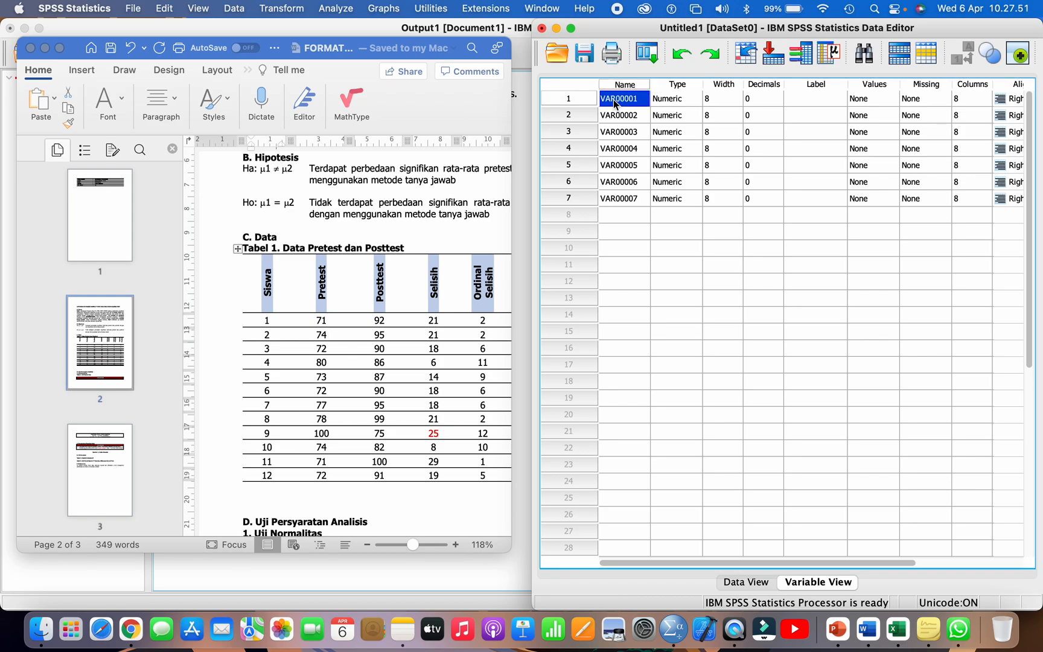
type("sis")
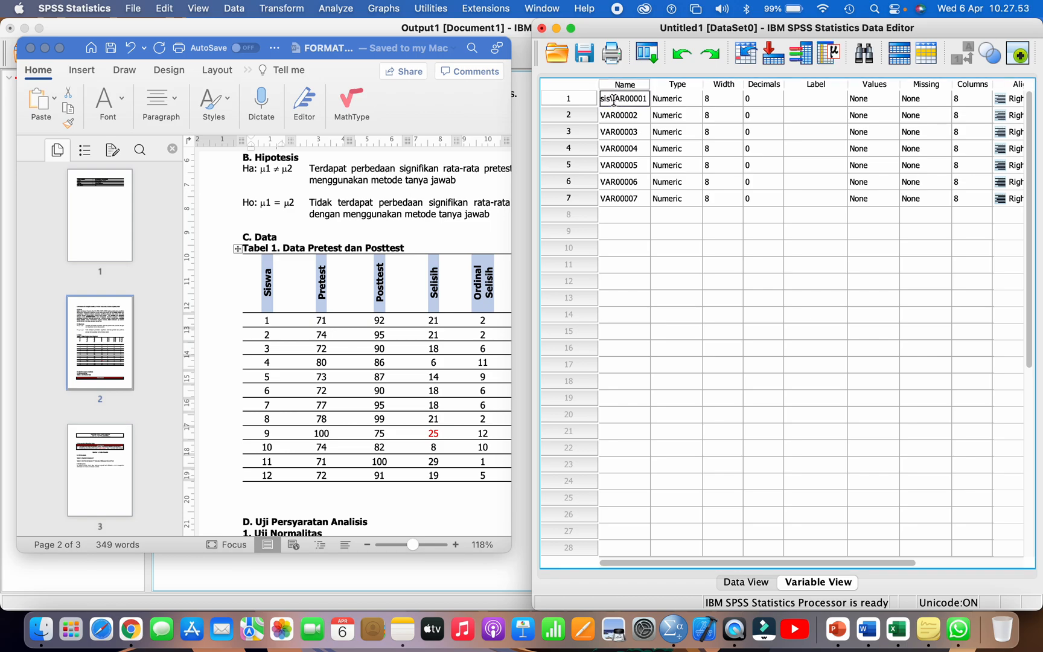
double_click(632, 102)
key("BackSpace")
type("SISWA")
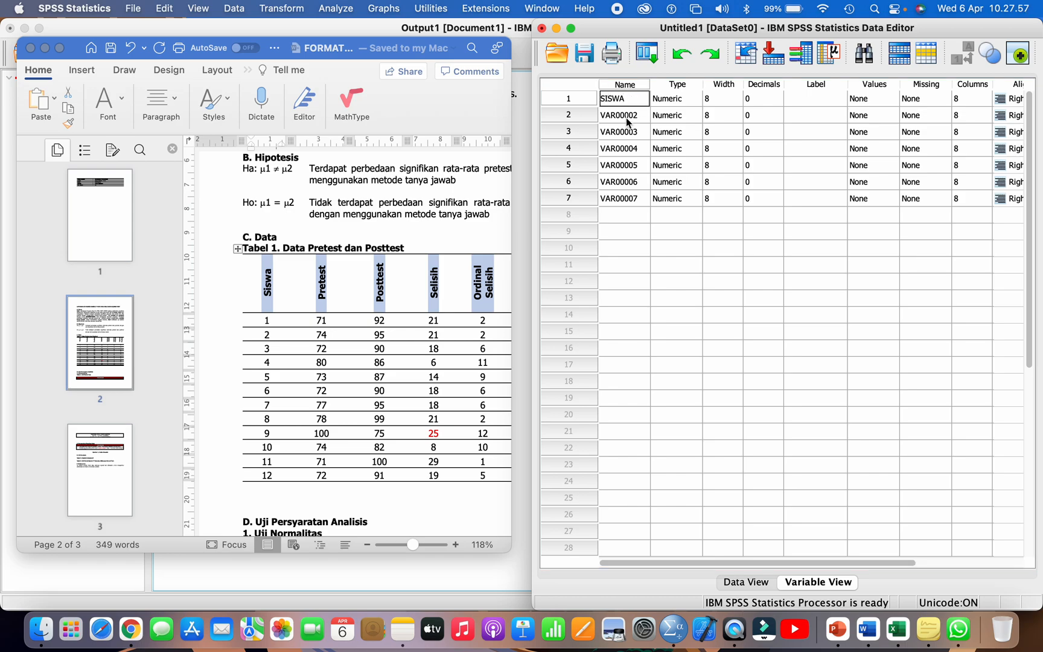
Step: Rename the second and third variables as PRETEST and POSTTEST to match the headings of Tabel 1
left_click(627, 118)
double_click(623, 116)
type("PRE")
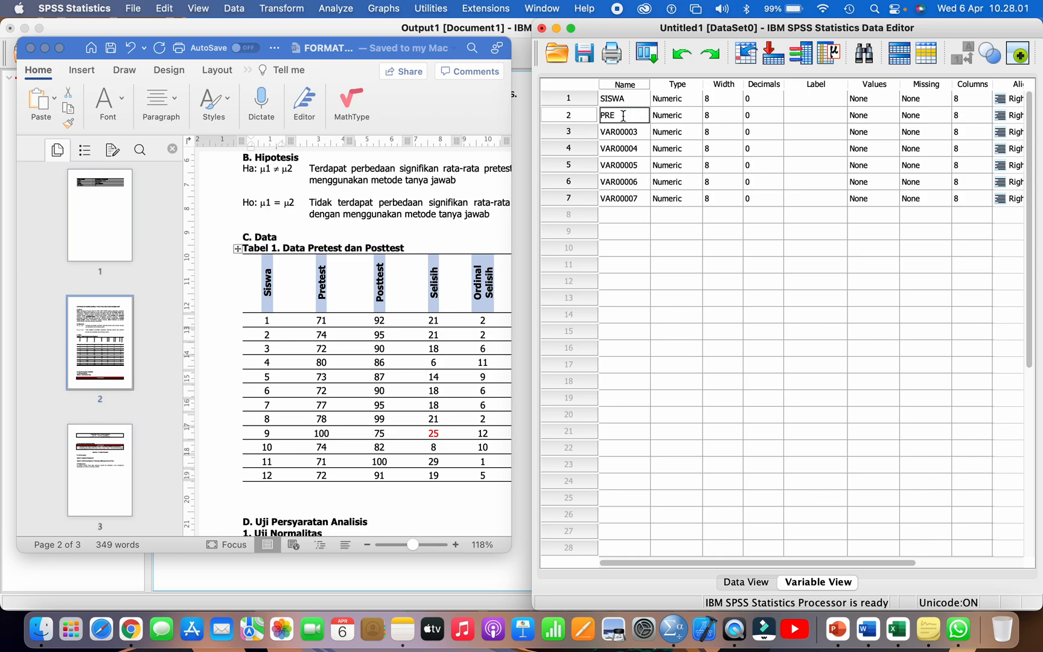
type("TEST")
left_click(617, 133)
double_click(617, 133)
type("POSTTEST")
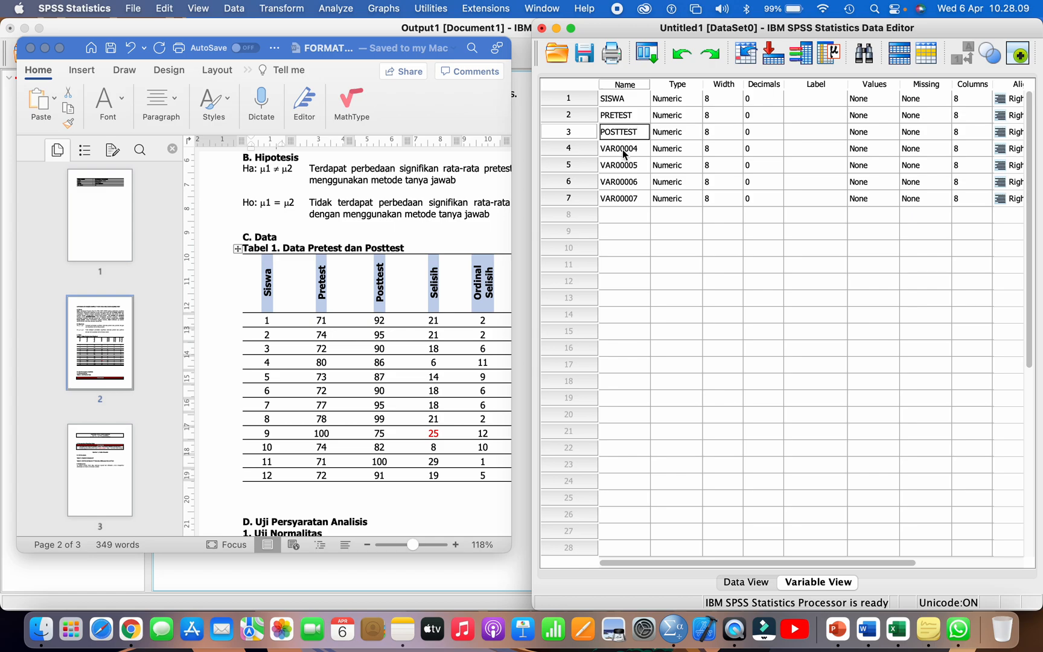
Step: Rename the fourth variable as SELISIH and the fifth as ORDINAL_SELISIH
left_click(622, 149)
double_click(622, 150)
type("SELISIH")
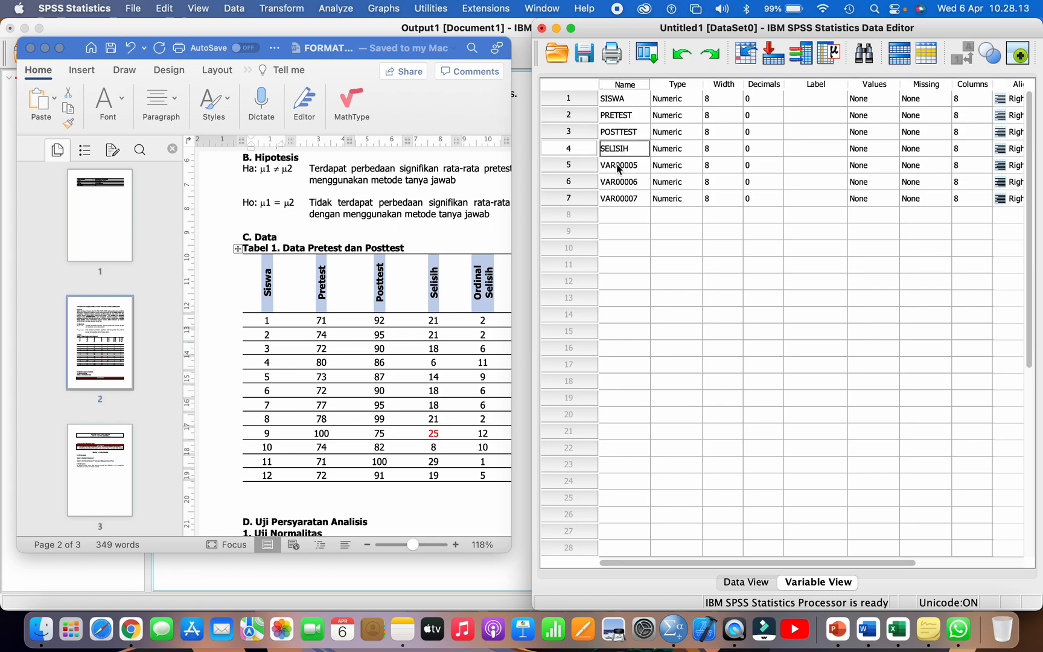
left_click(616, 164)
double_click(616, 163)
type("ORIN")
key("BackSpace")
key("BackSpace")
type("DINAL_SELISIH")
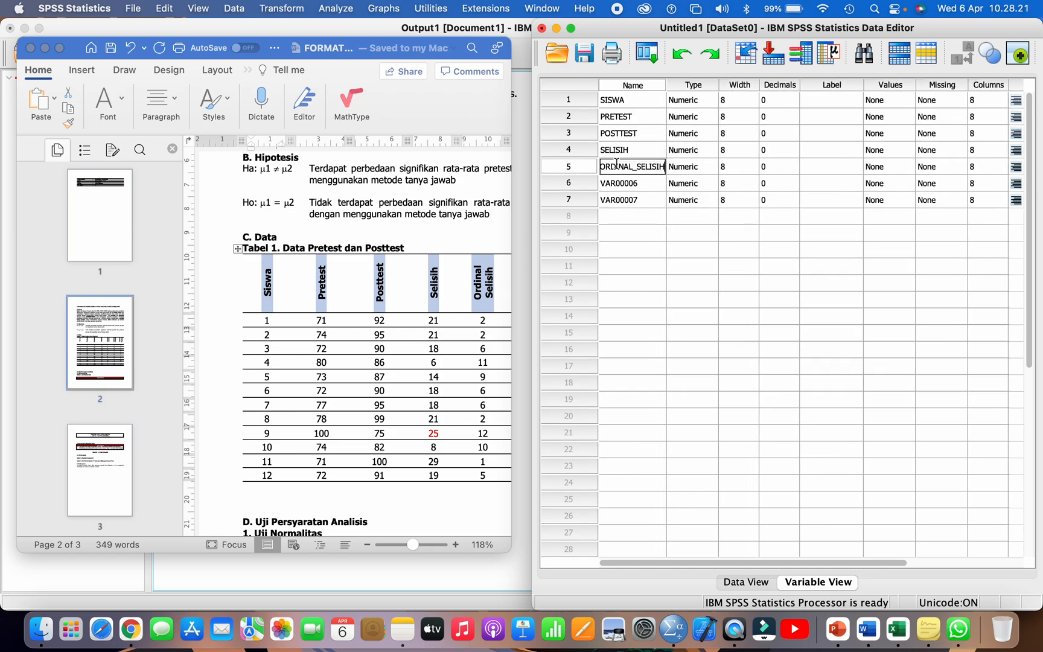
Step: Rename the sixth variable as ORDINAL_PRETEST, following the heading order of Tabel 1 in the Word report
left_click(635, 188)
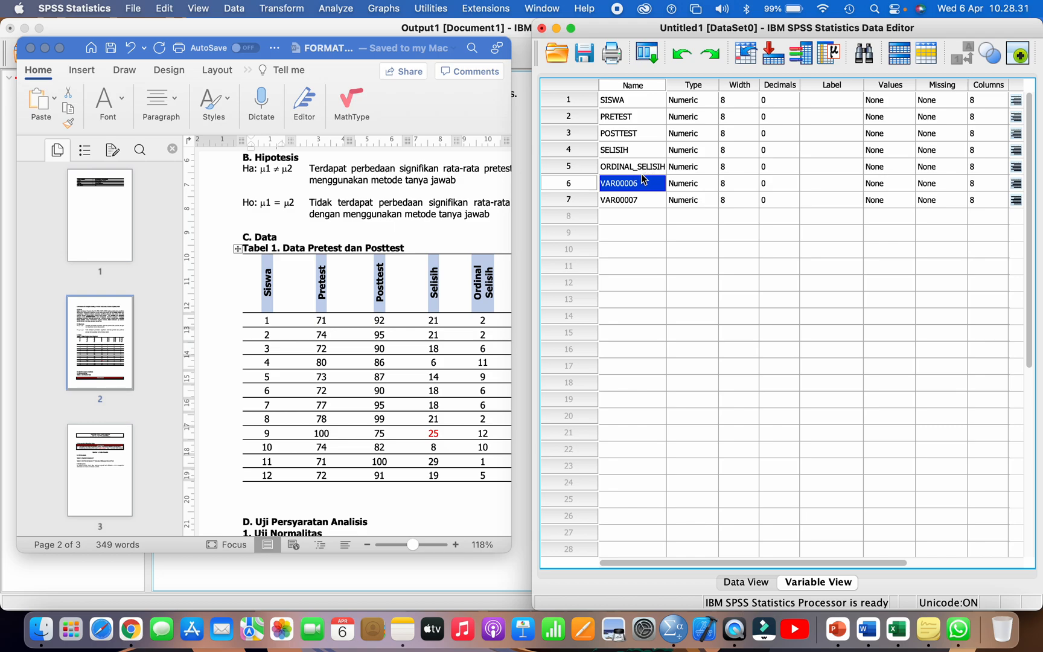
double_click(628, 186)
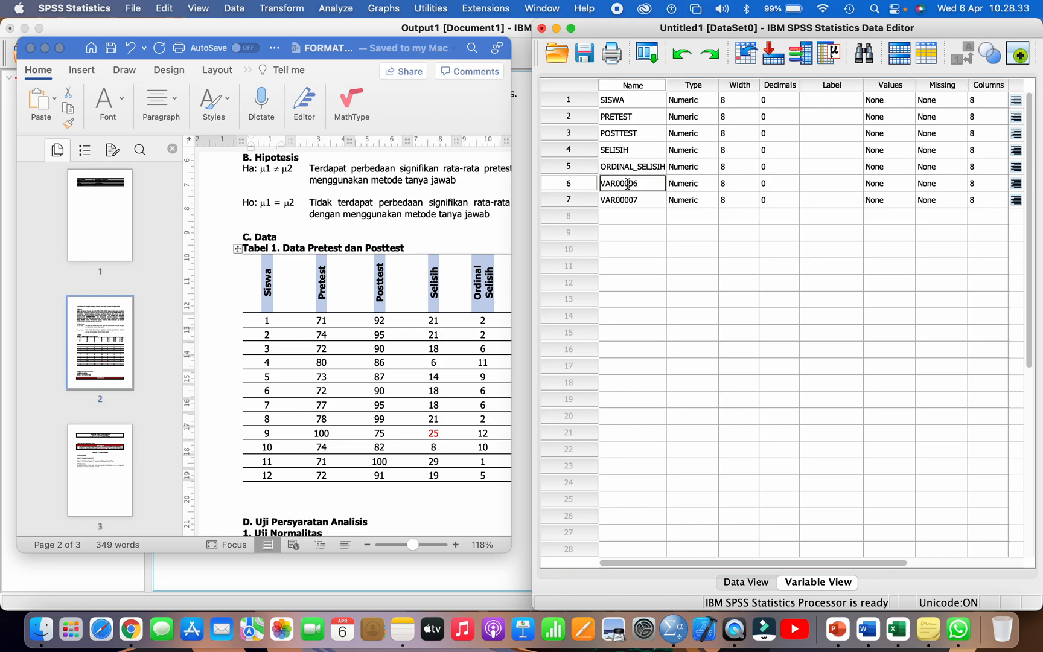
double_click(627, 184)
type("ORDINAL")
scroll(425, 300, "right", 5)
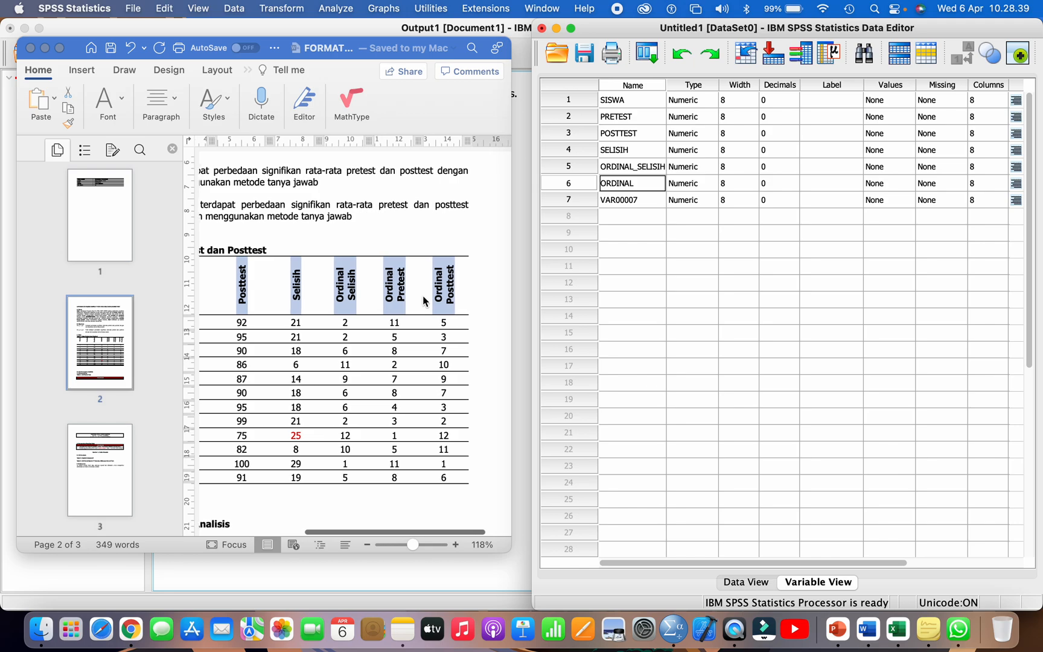
type("_PRETES")
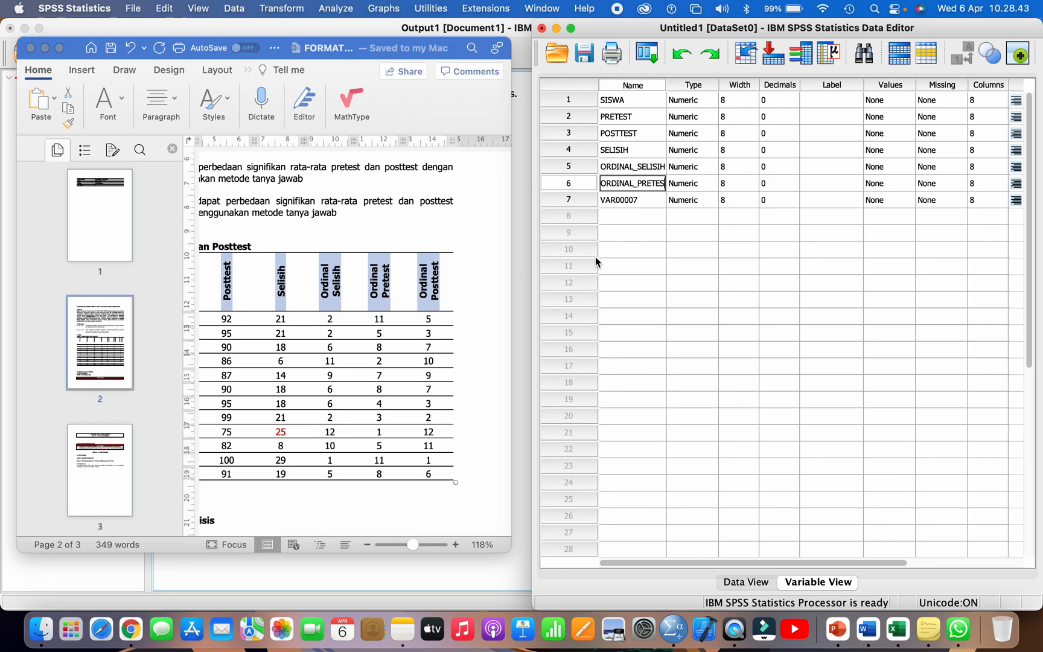
type("T")
key("Return")
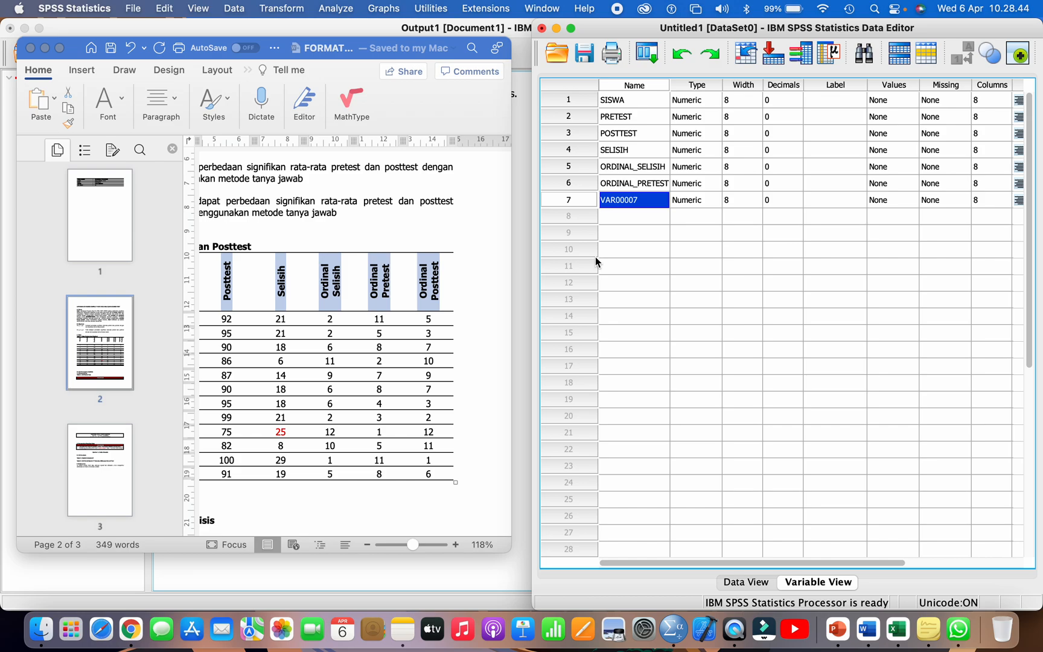
Step: Rename the seventh variable as ORDINAL_POSTTEST
double_click(637, 200)
double_click(623, 200)
type("ORDINAL_POSTTEST")
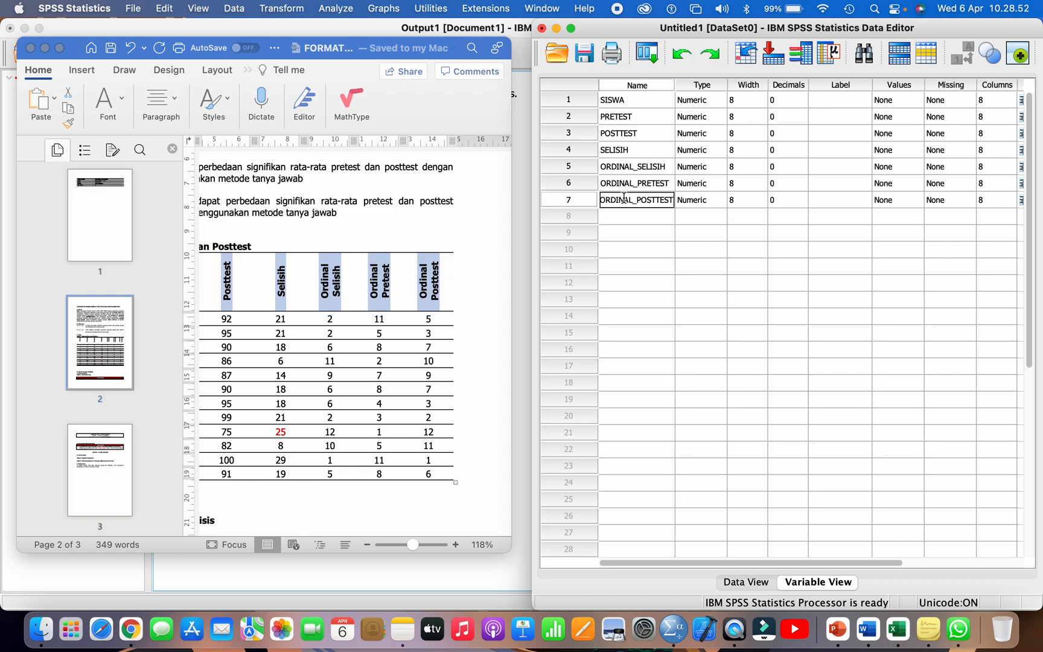
key("Return")
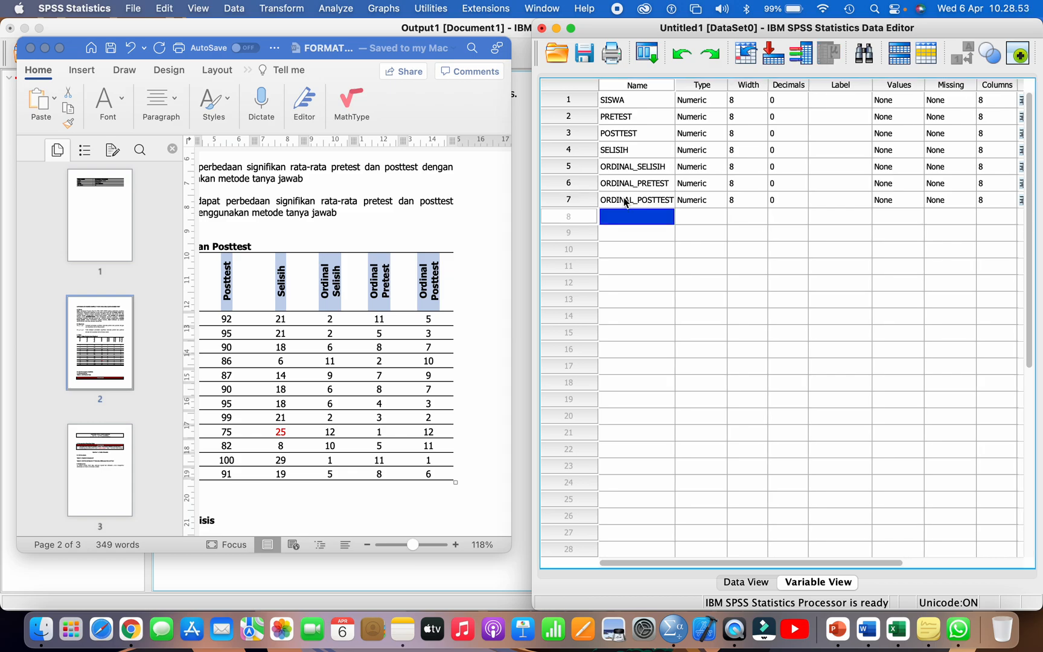
Step: Check the seven variable names one by one against the column headings of Tabel 1 in the Word report
scroll(394, 274, "left", 5)
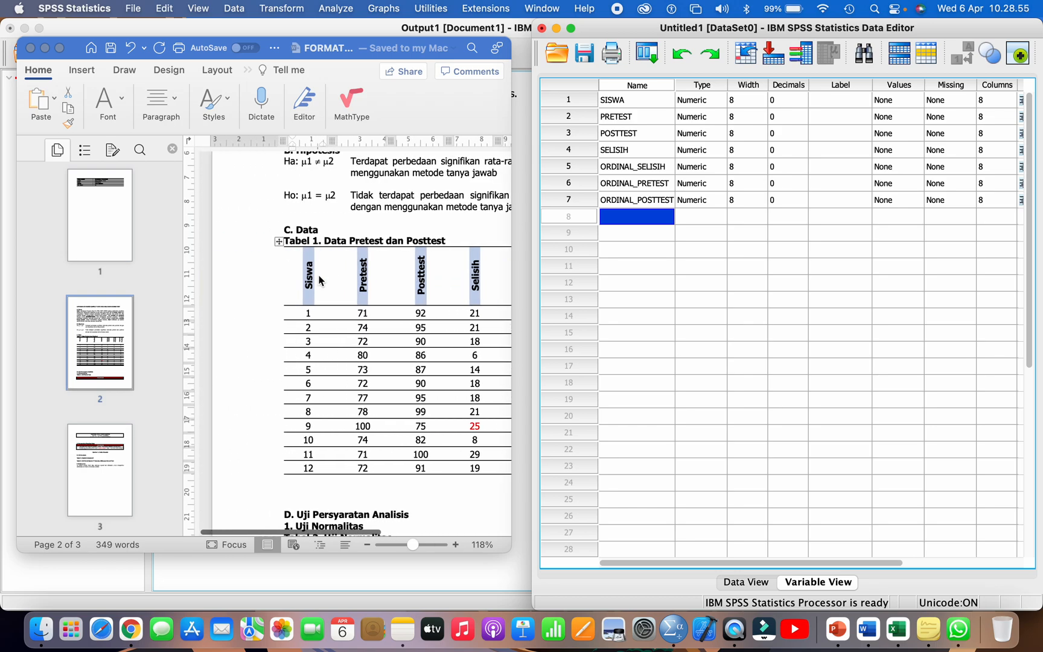
left_click(611, 101)
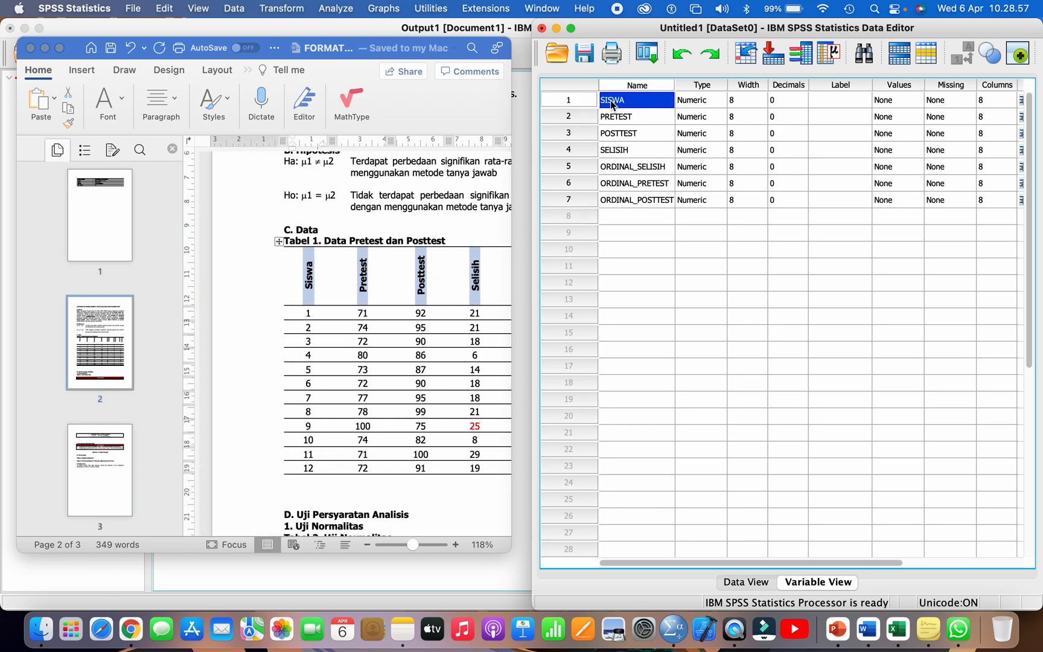
left_click(616, 117)
left_click(618, 136)
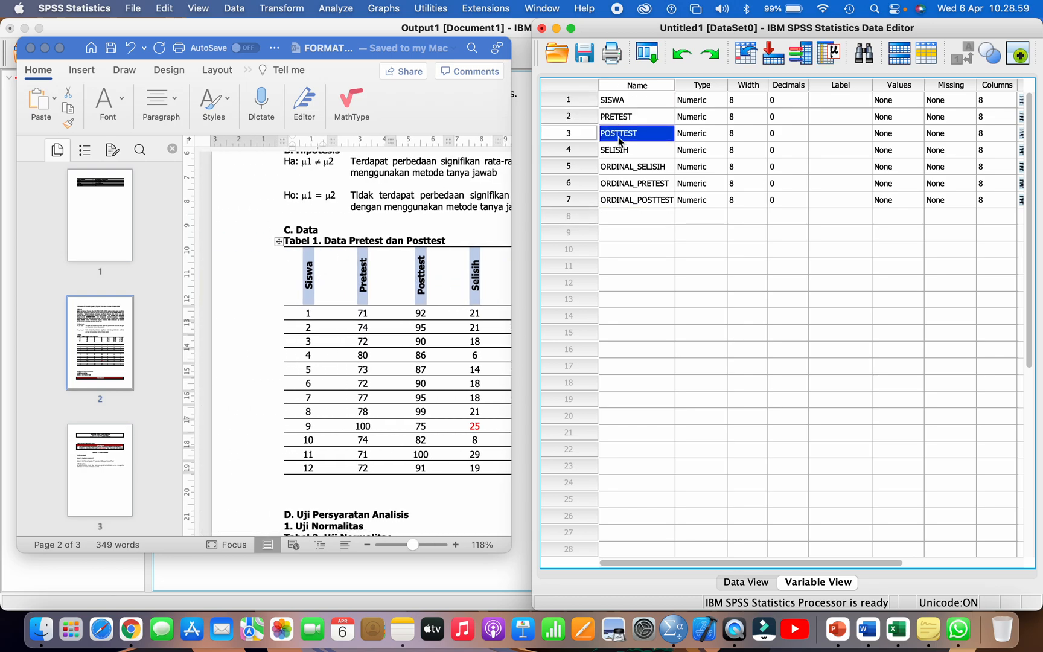
left_click(619, 153)
left_click(622, 170)
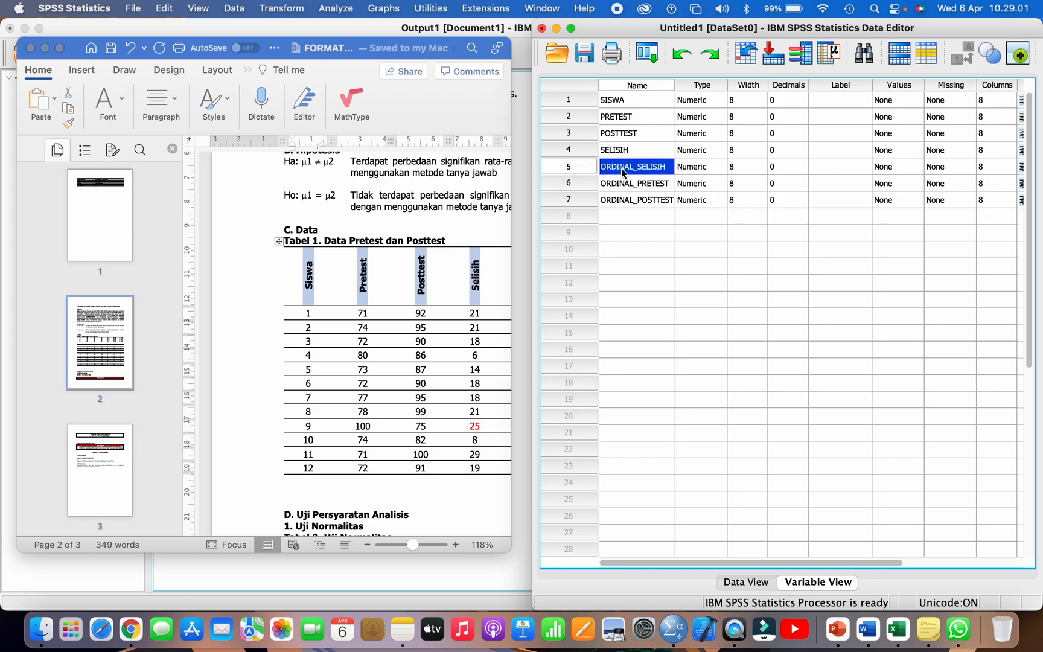
left_click(624, 184)
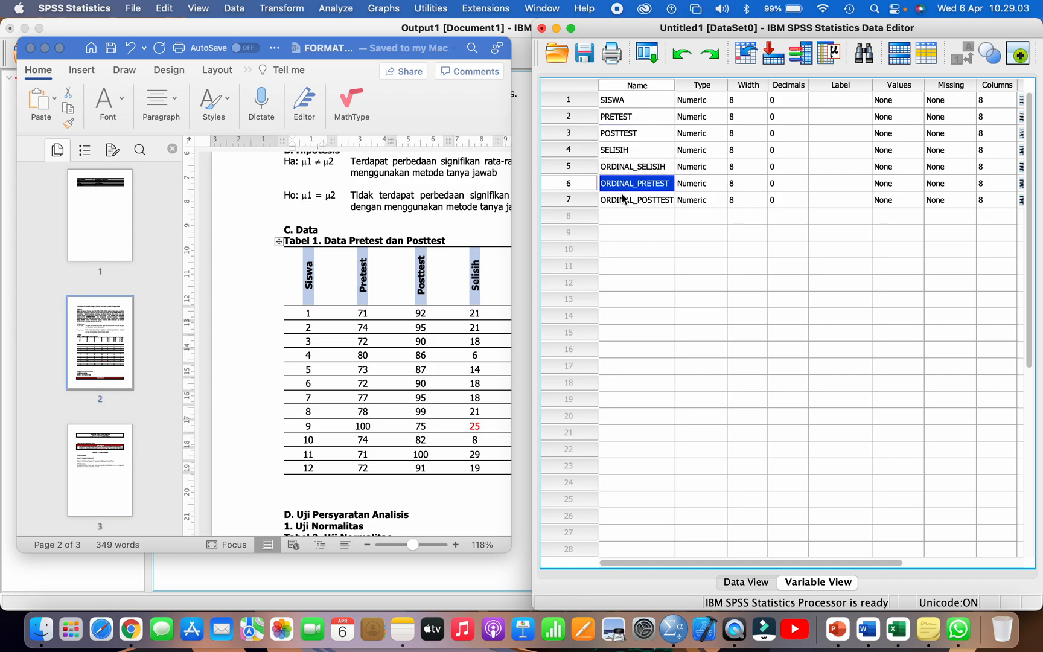
left_click(623, 202)
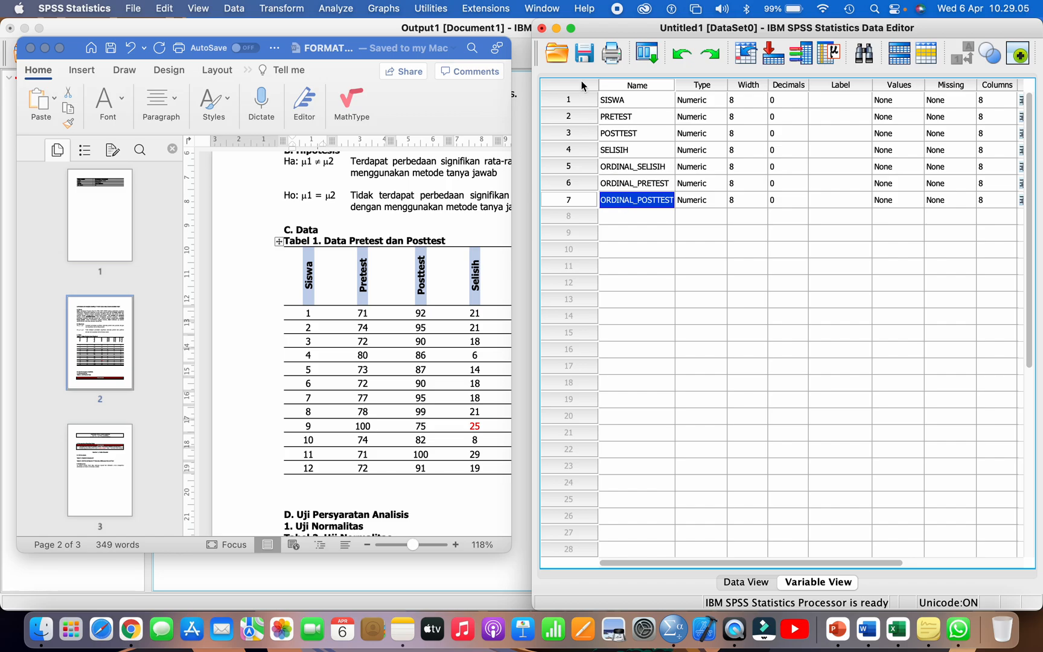
Step: Enlarge the Data Editor to fill the screen and set the measurement level of SISWA to Scale
left_click(569, 29)
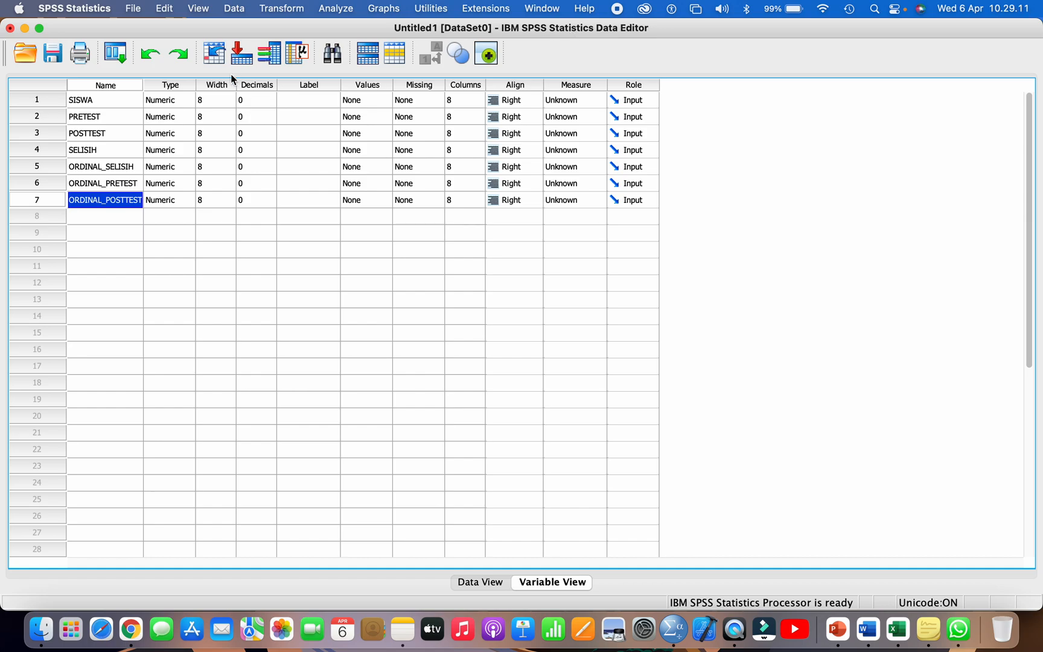
left_click(48, 98)
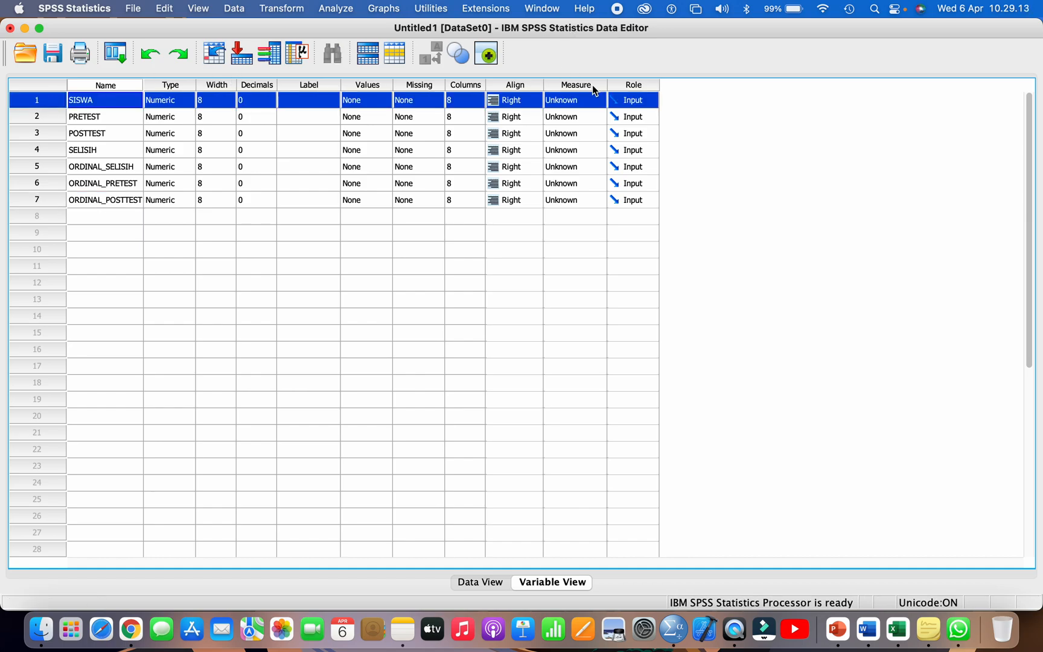
left_click(574, 85)
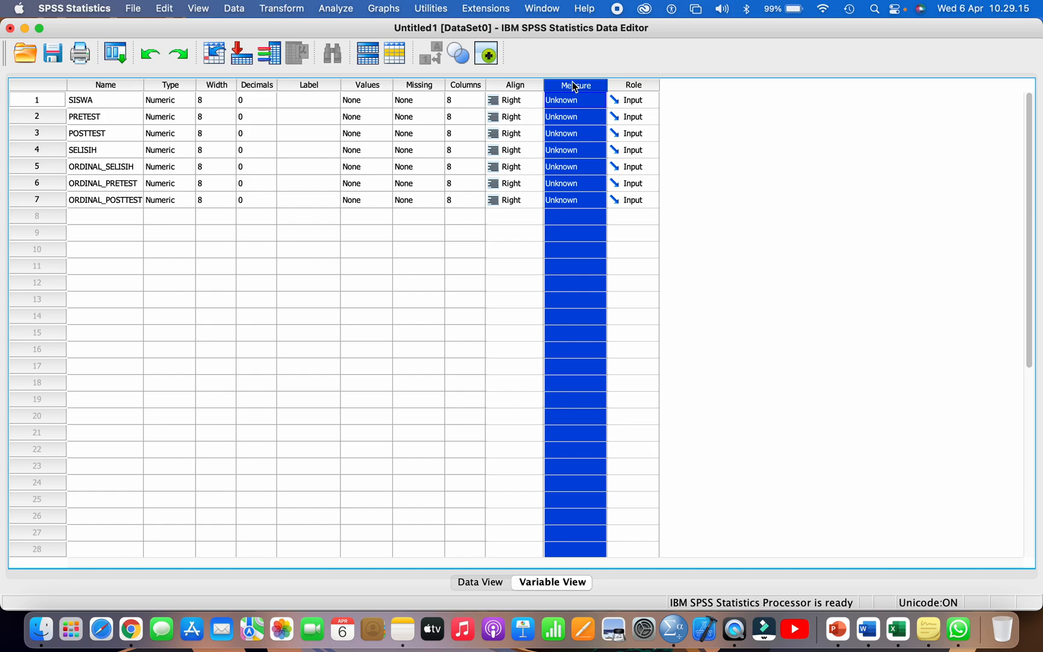
left_click(568, 100)
left_click(567, 101)
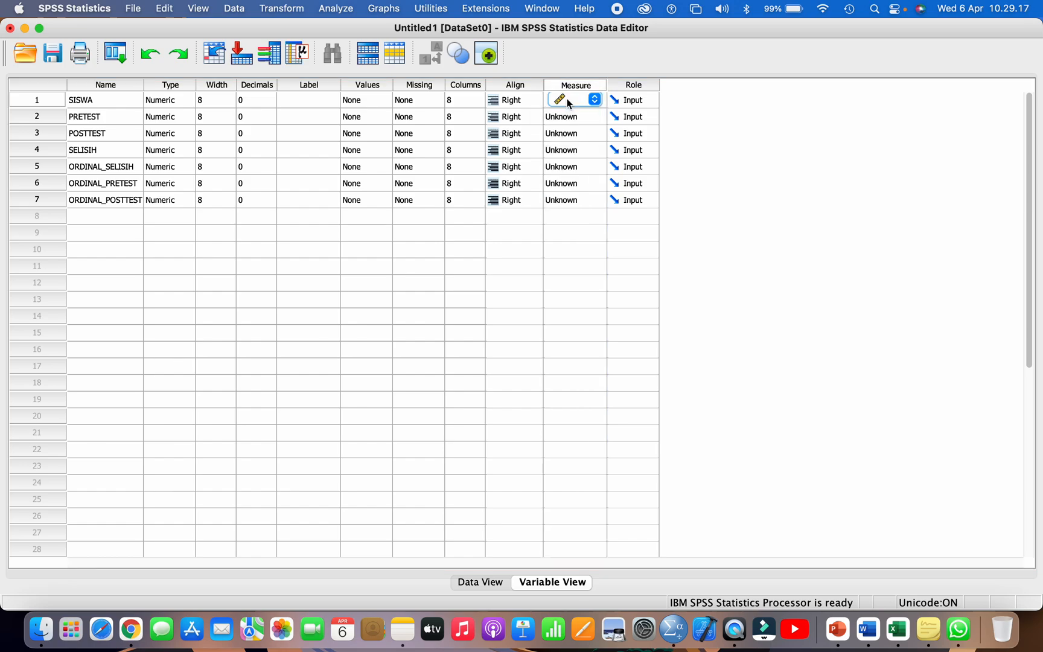
Step: Set the measurement level of PRETEST, POSTTEST and SELISIH to Scale
left_click(44, 118)
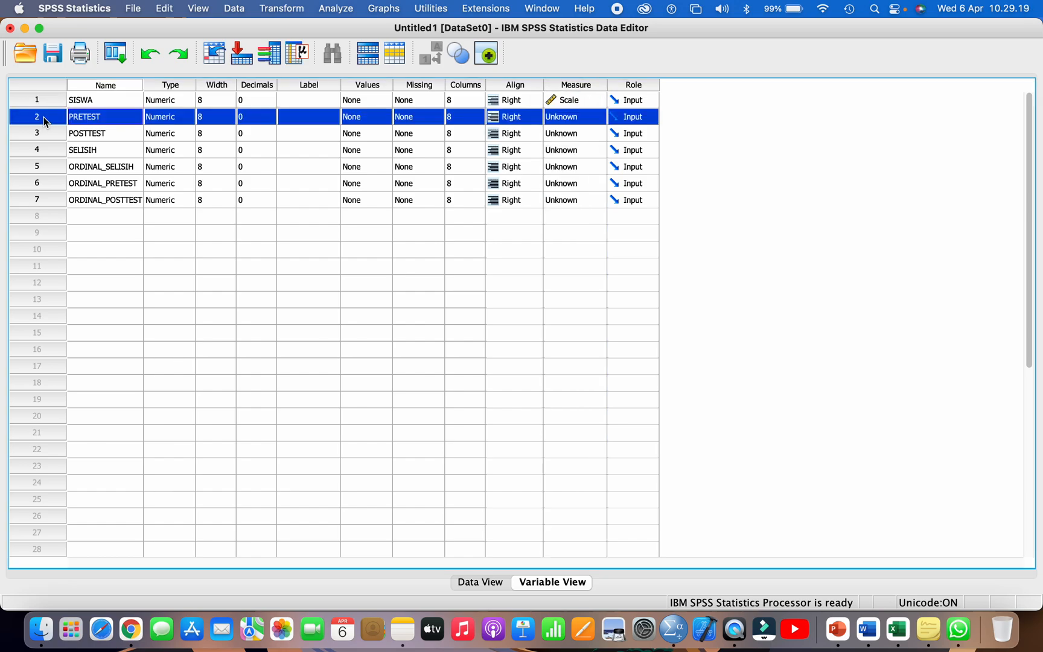
left_click(576, 119)
left_click(576, 119)
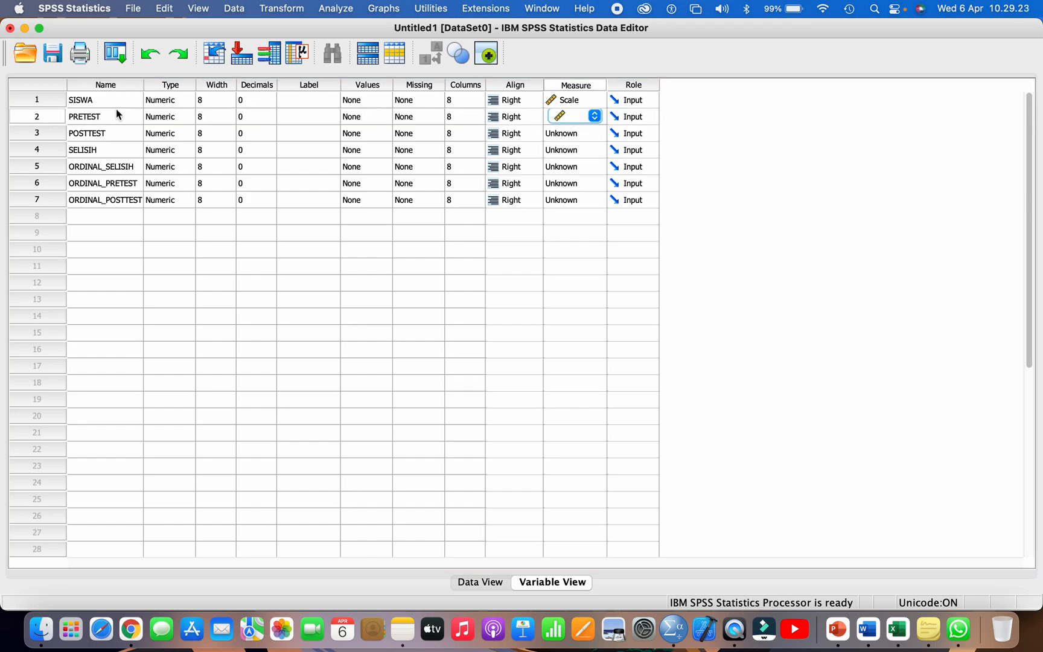
left_click(46, 132)
left_click(562, 134)
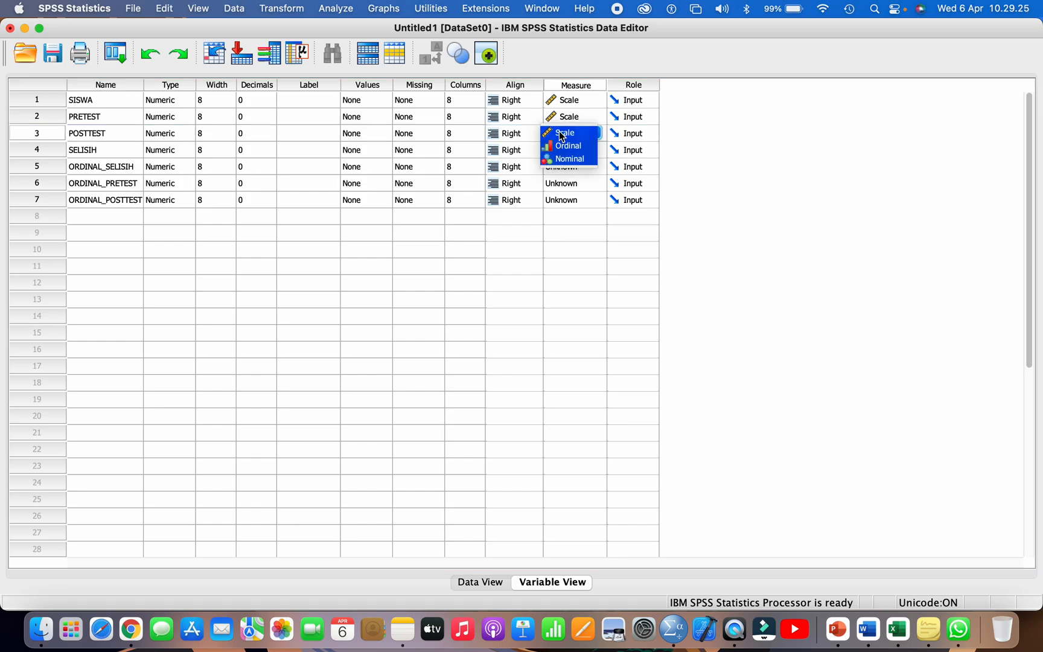
left_click(561, 134)
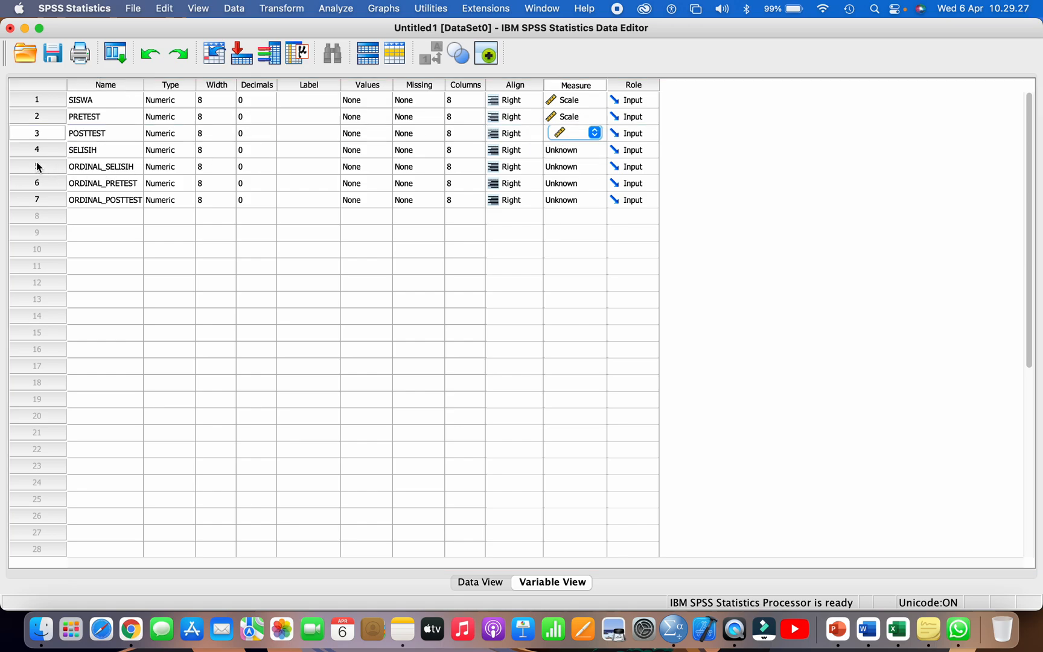
left_click(38, 151)
left_click(563, 152)
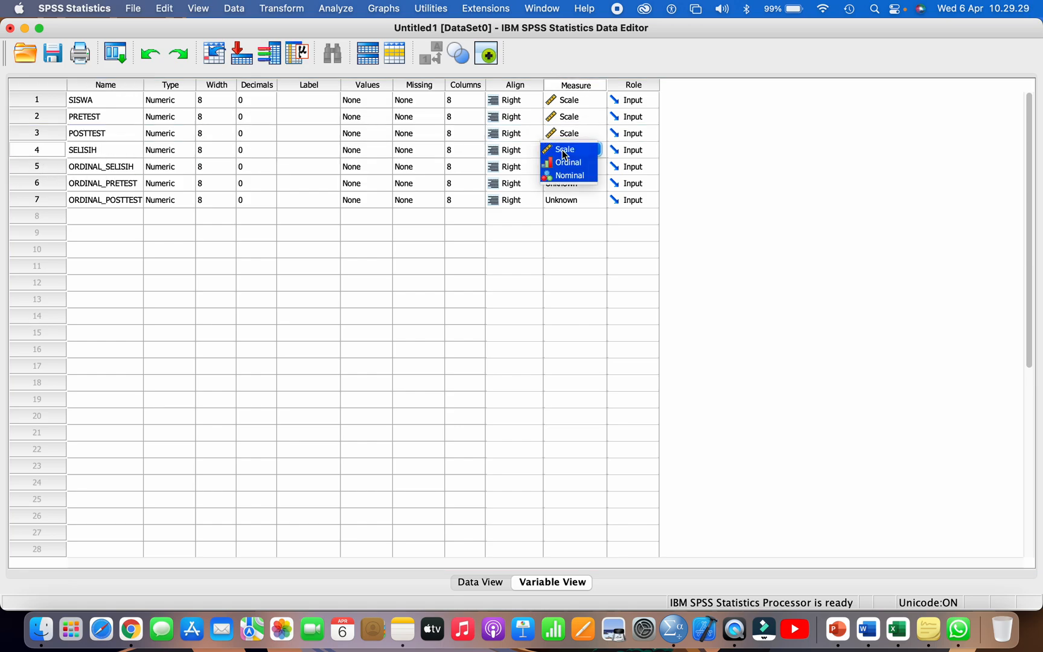
left_click(563, 154)
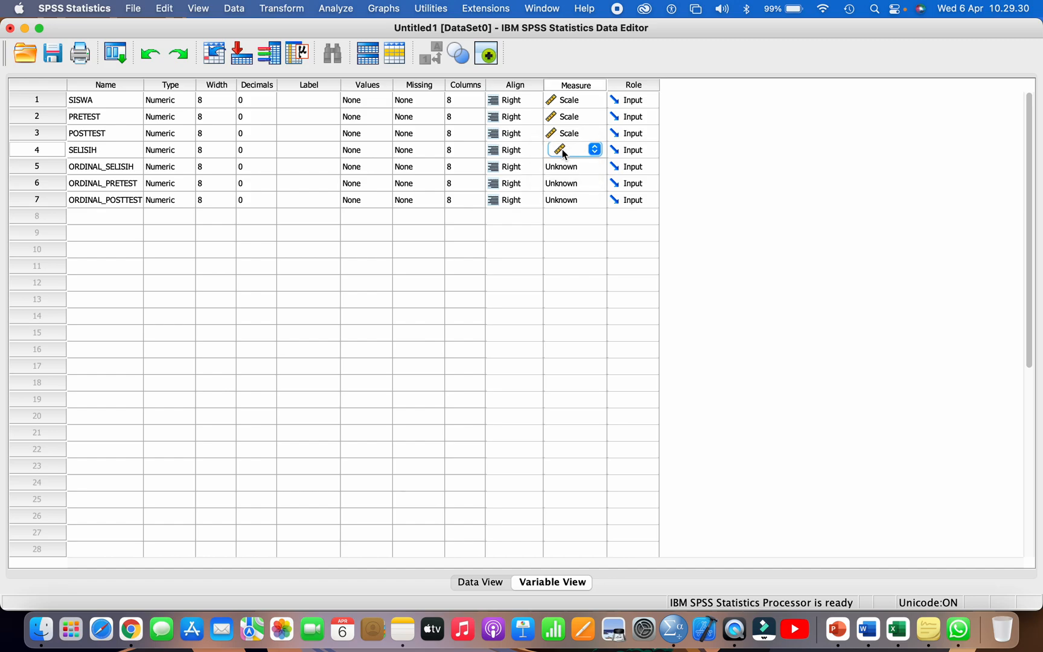
Step: Set the measurement level of ORDINAL_SELISIH, ORDINAL_PRETEST and ORDINAL_POSTTEST to Ordinal
left_click(53, 168)
left_click(42, 184)
left_click(46, 200)
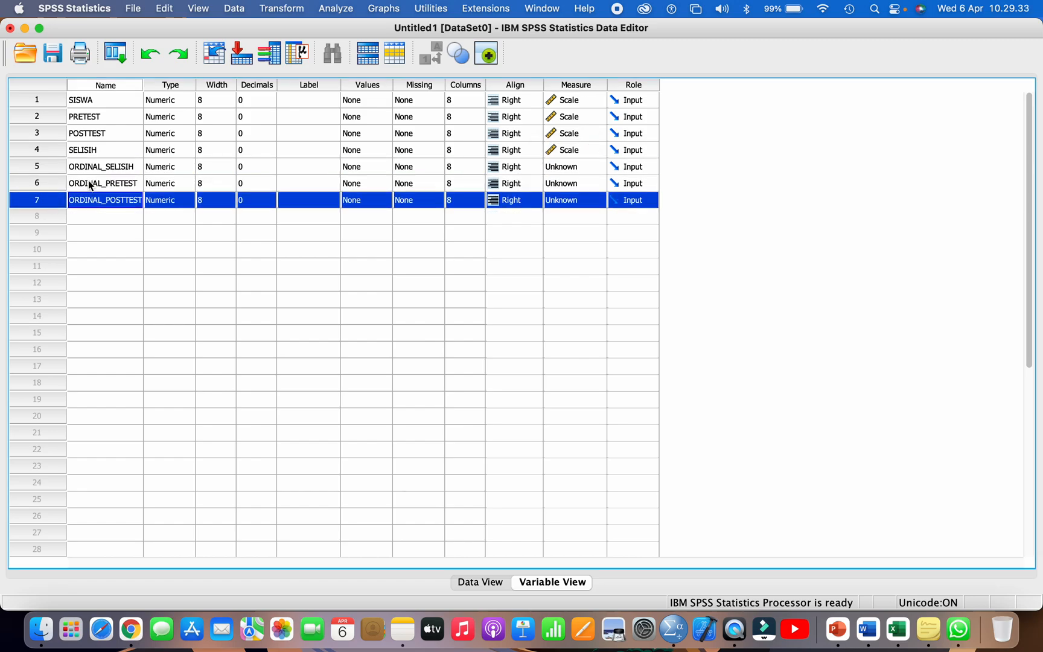
left_click(560, 169)
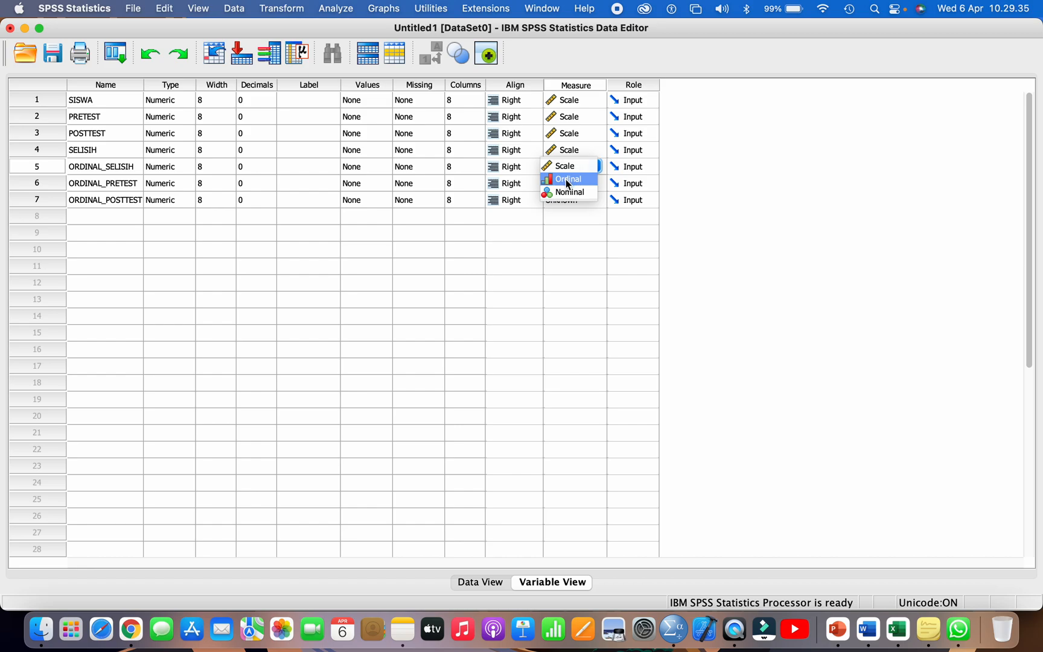
left_click(567, 183)
left_click(567, 184)
left_click(566, 204)
left_click(565, 203)
left_click(591, 215)
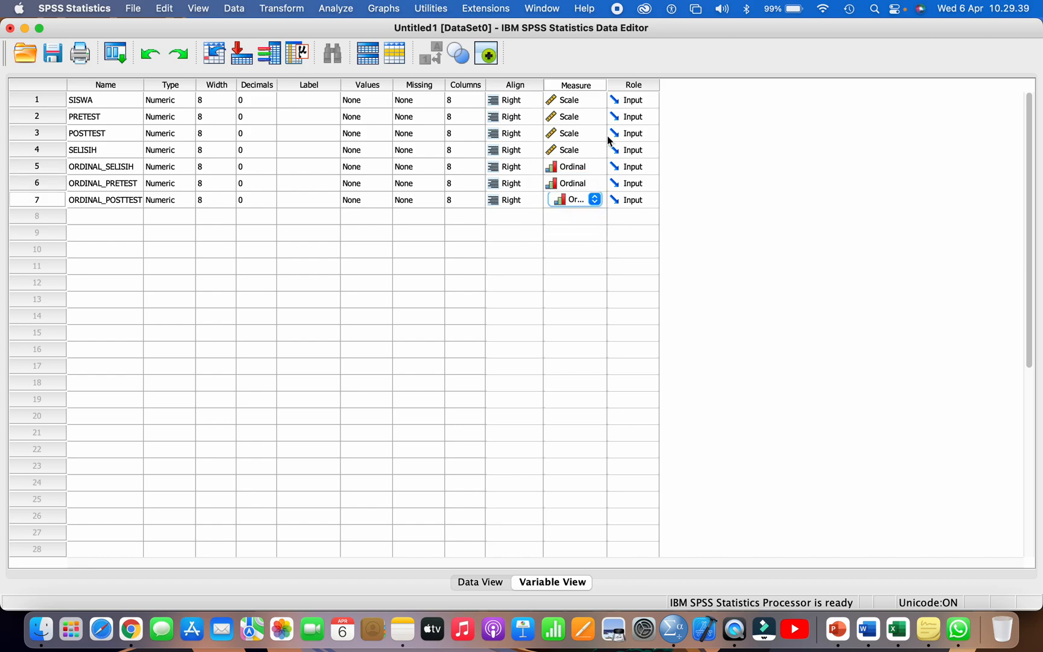
Step: Widen the Measure column of the variable list and recheck the measurement level choices for SISWA
left_click_drag(609, 86, 650, 86)
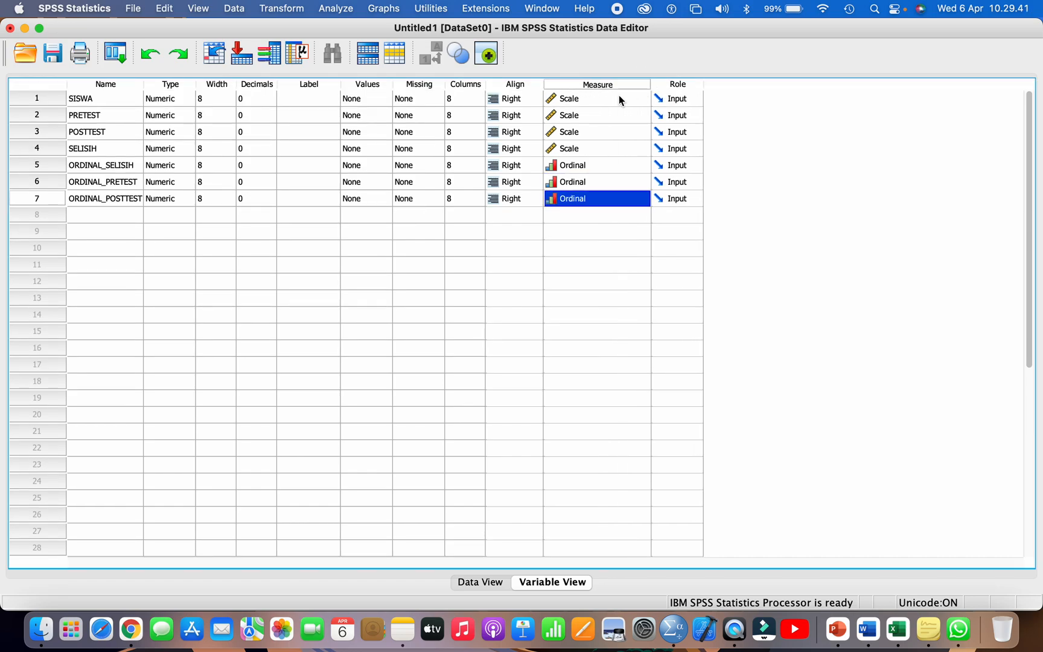
left_click(589, 98)
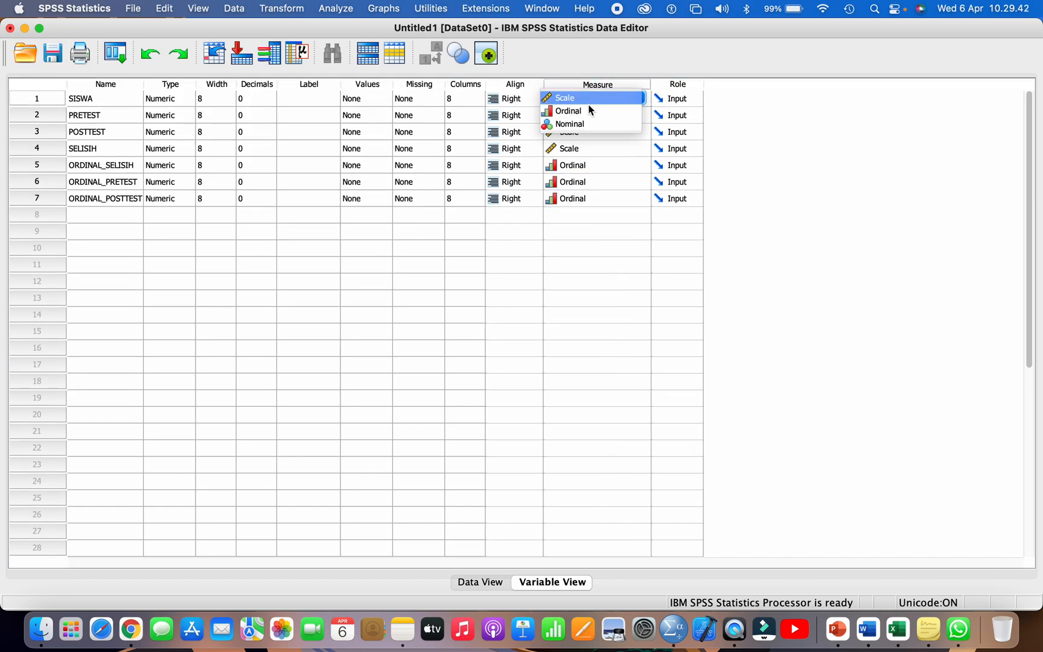
left_click(717, 89)
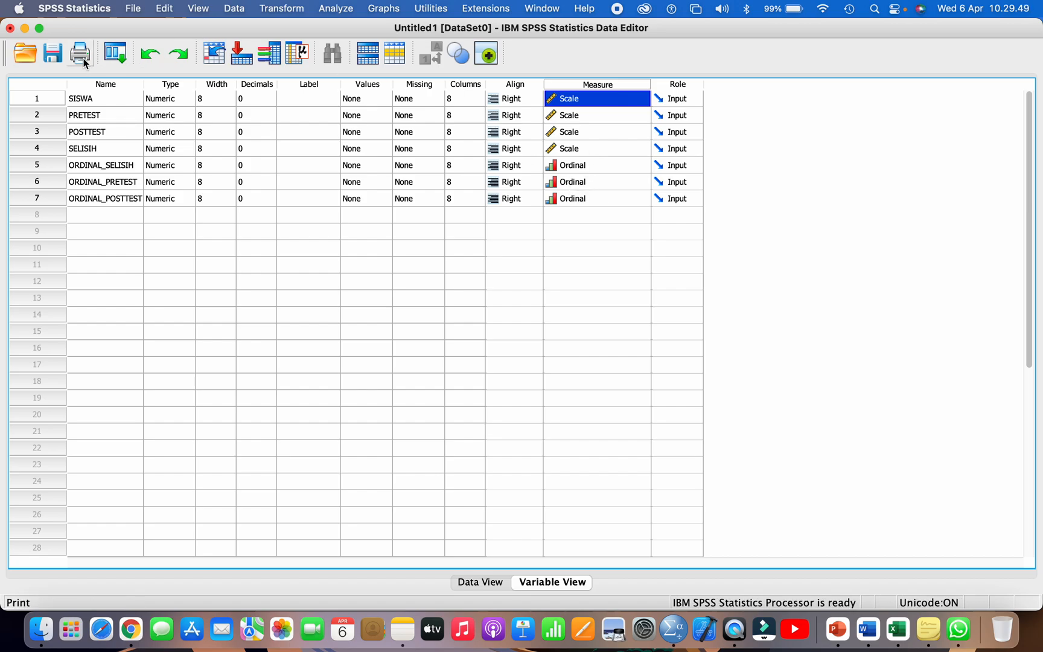
Step: Start saving the dataset and choose the folder Topik 4 Uji Paired Sample T-Test atau Wilcoxon Signed Test inside STATISTIKA PENDIDIKAN MODUL 1
left_click(53, 54)
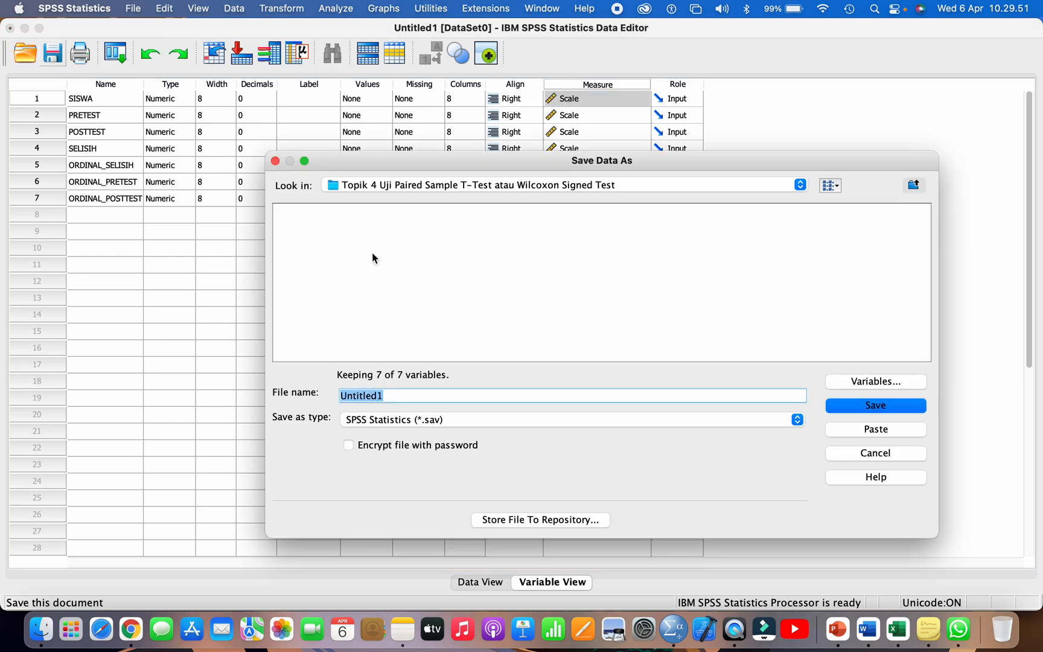
type("DAT")
key("BackSpace")
key("BackSpace")
key("BackSpace")
left_click(390, 185)
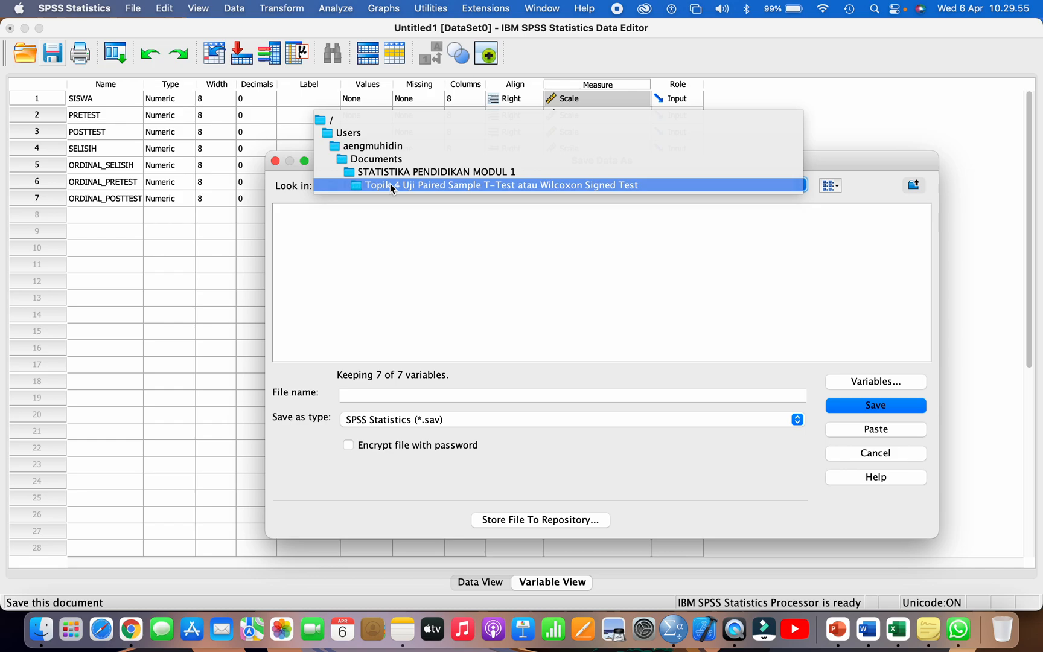
left_click(376, 158)
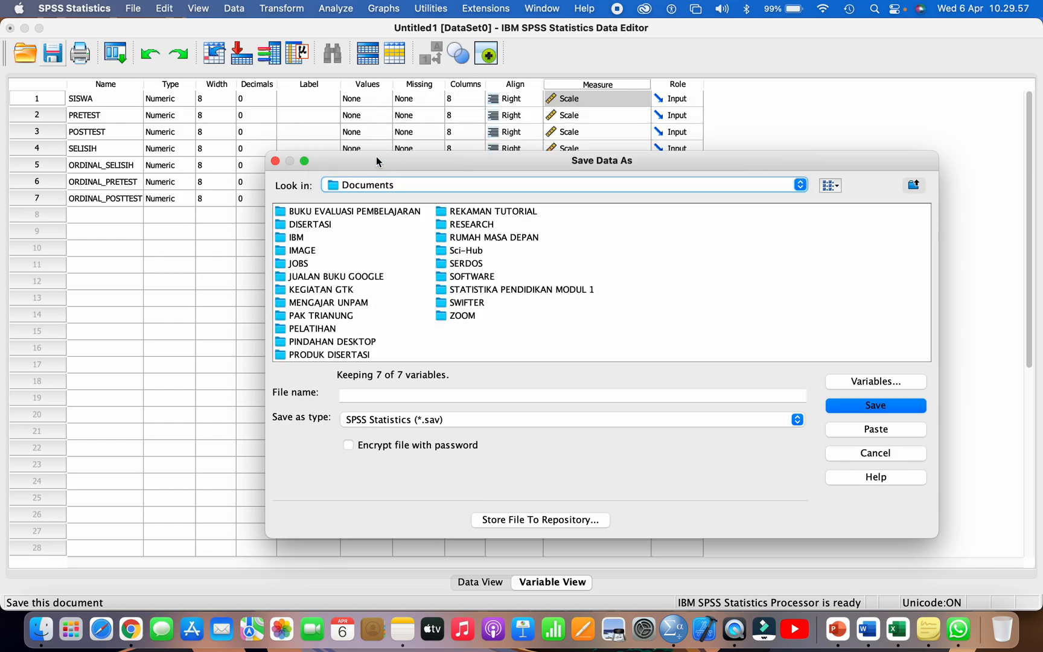
double_click(463, 290)
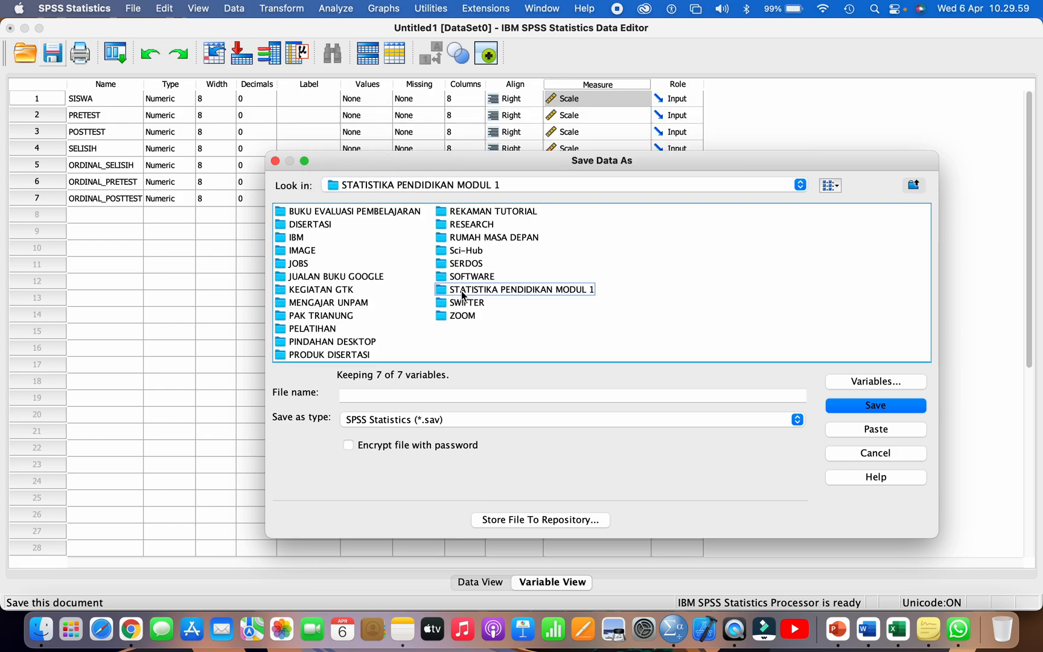
double_click(364, 251)
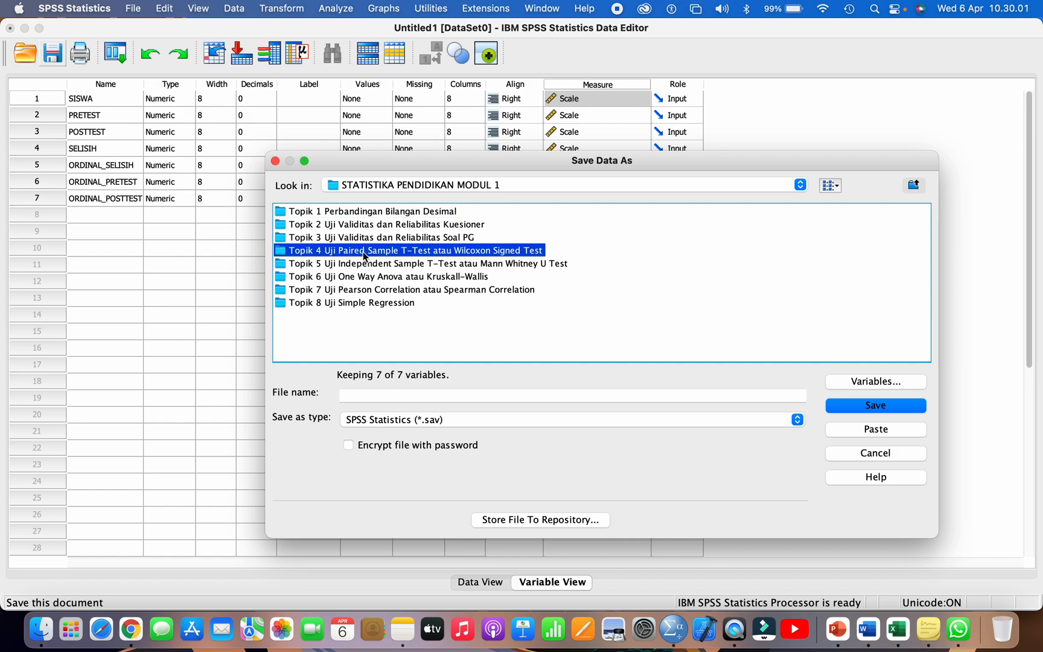
Step: Name the data file Data Tugas Proyek 4 and save it in SPSS Statistics (*.sav) format
left_click(380, 395)
type("DAT")
key("BackSpace")
key("BackSpace")
type("ata")
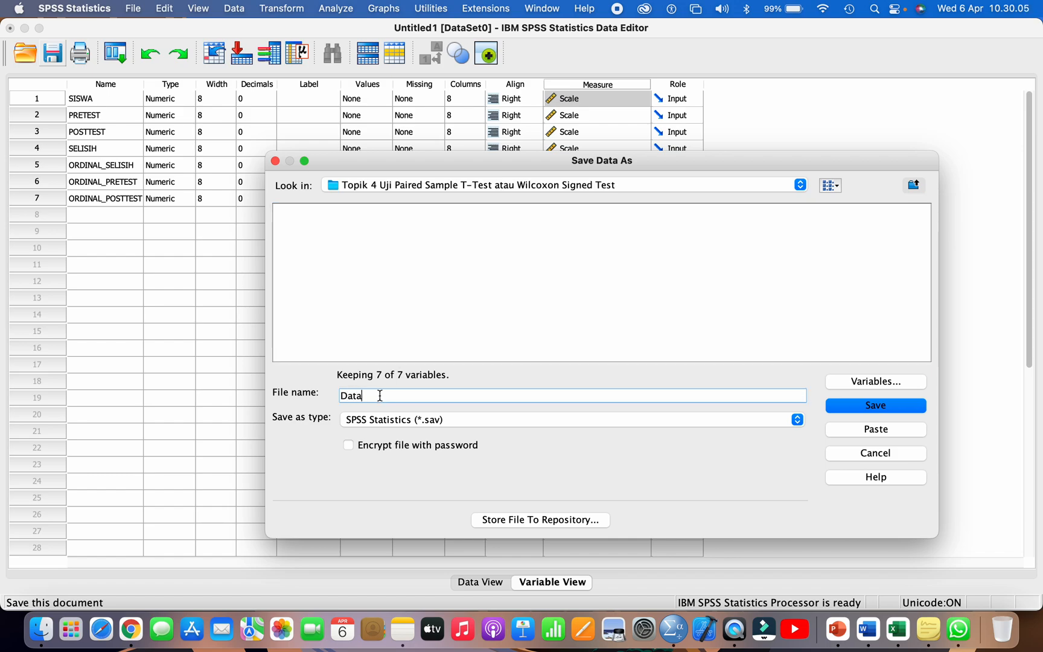
type(" Tugas Prog")
type("ek 4")
left_click(844, 406)
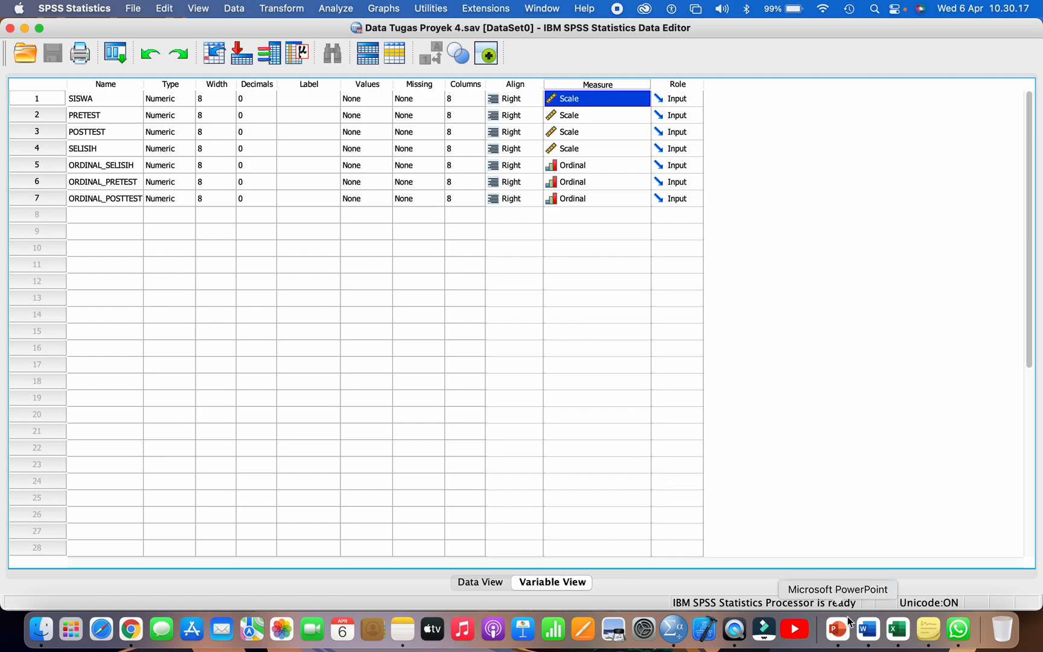
Step: Switch to the Excel workbook and read the Langkah 2 normality test instruction in the Paired Sample T-Test flowchart
left_click(866, 631)
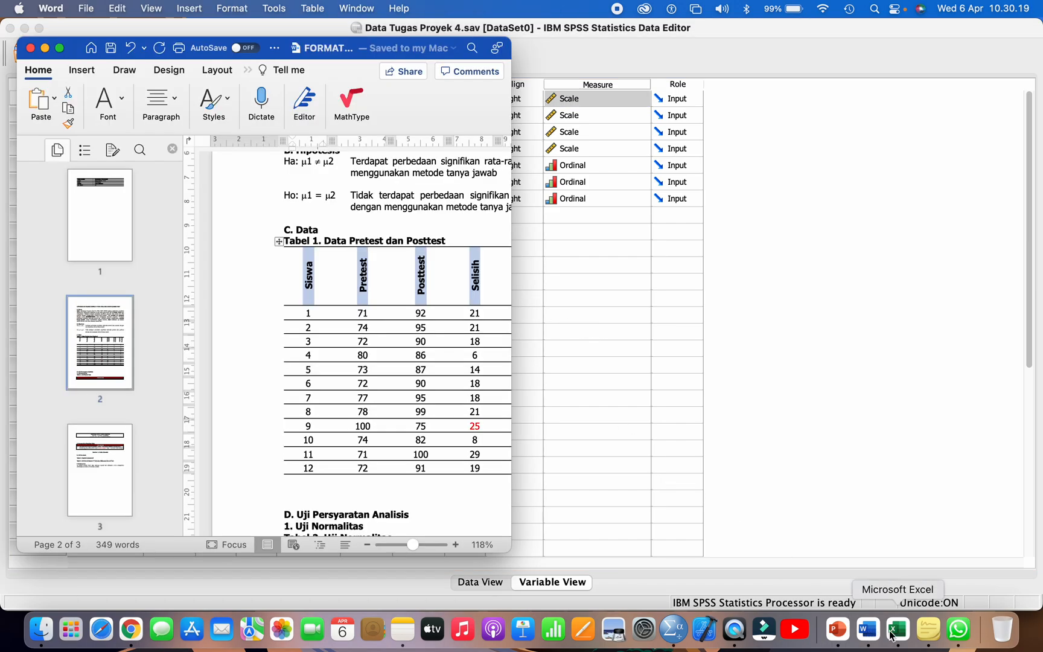
left_click(897, 630)
scroll(789, 453, "down", 1)
scroll(790, 453, "right", 1)
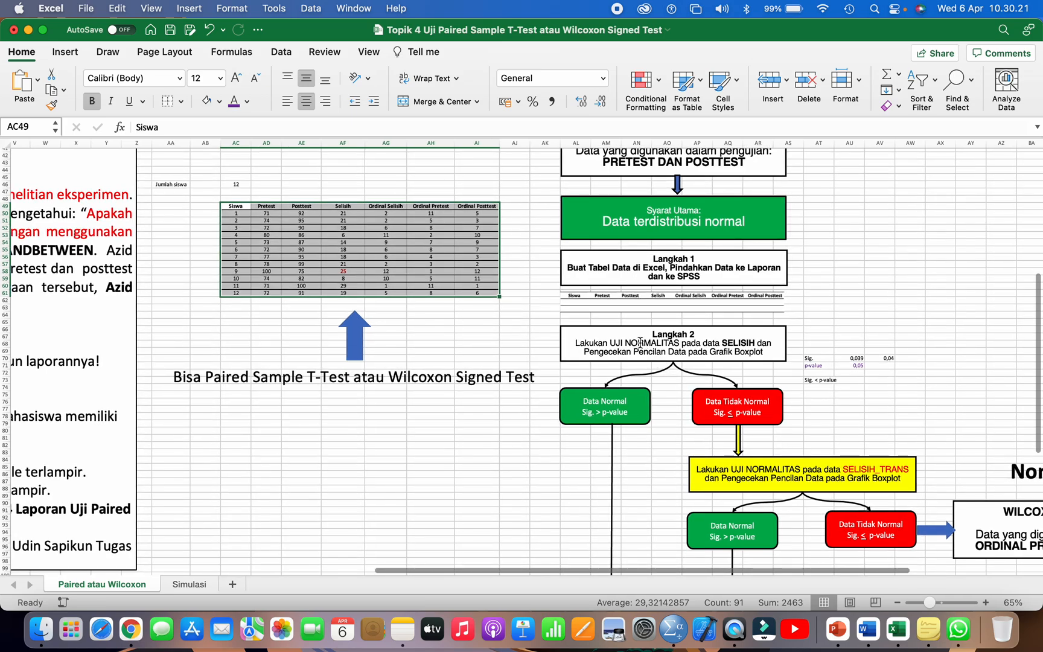
left_click(595, 342)
mouse_move(596, 342)
left_mouse_down()
mouse_move(766, 356)
mouse_move(670, 349)
left_mouse_up()
scroll(670, 348, "up", 1)
scroll(670, 348, "right", 1)
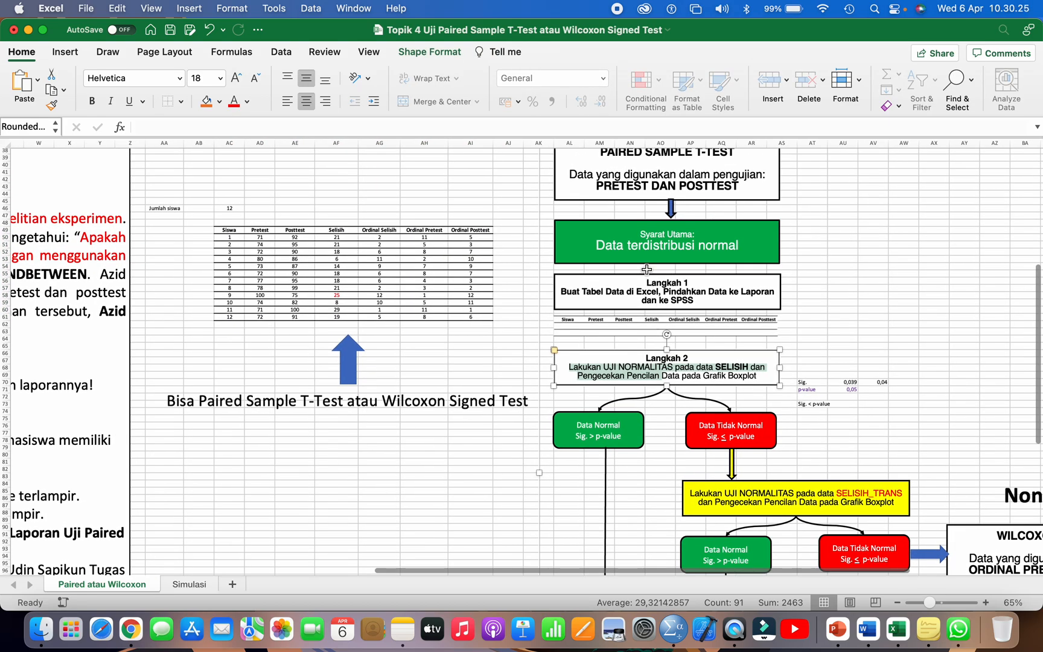
Step: Review the flowchart from the PAIRED SAMPLE T-TEST box through Langkah 1 to the variable tested in Langkah 2
scroll(641, 240, "up", 2)
scroll(641, 240, "right", 1)
left_click(629, 174)
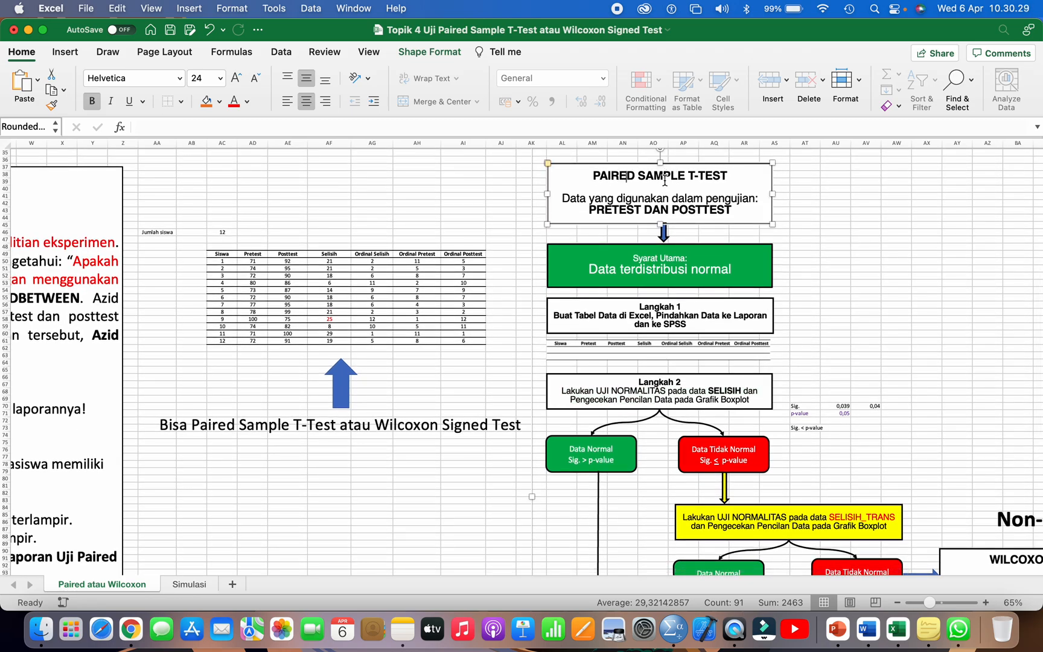
left_click(612, 380)
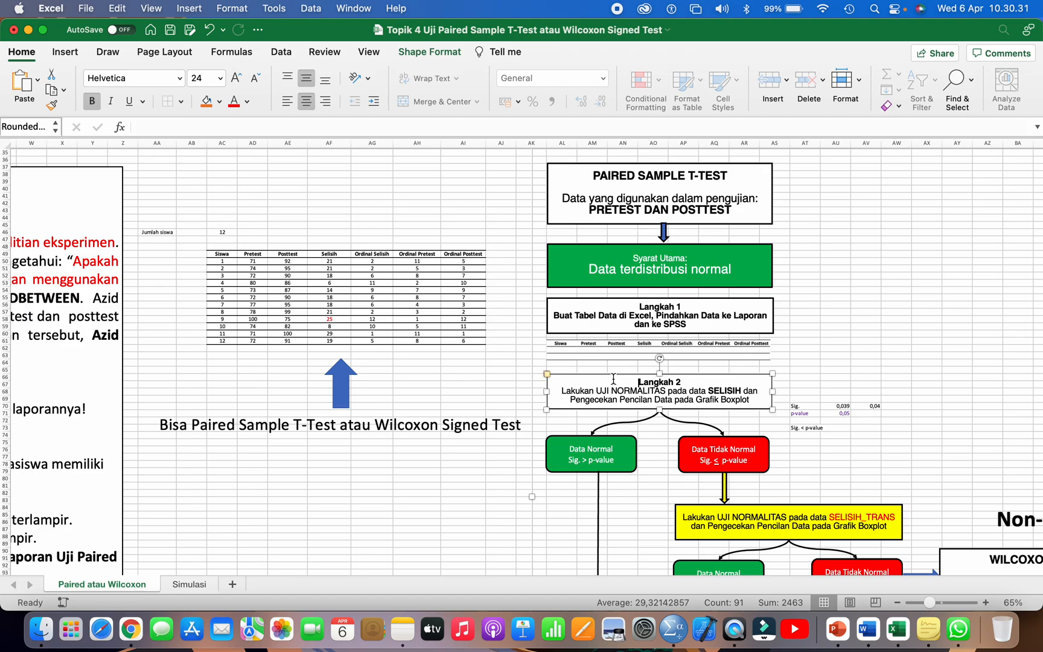
scroll(613, 392, "down", 1)
scroll(613, 392, "right", 1)
scroll(613, 389, "down", 1)
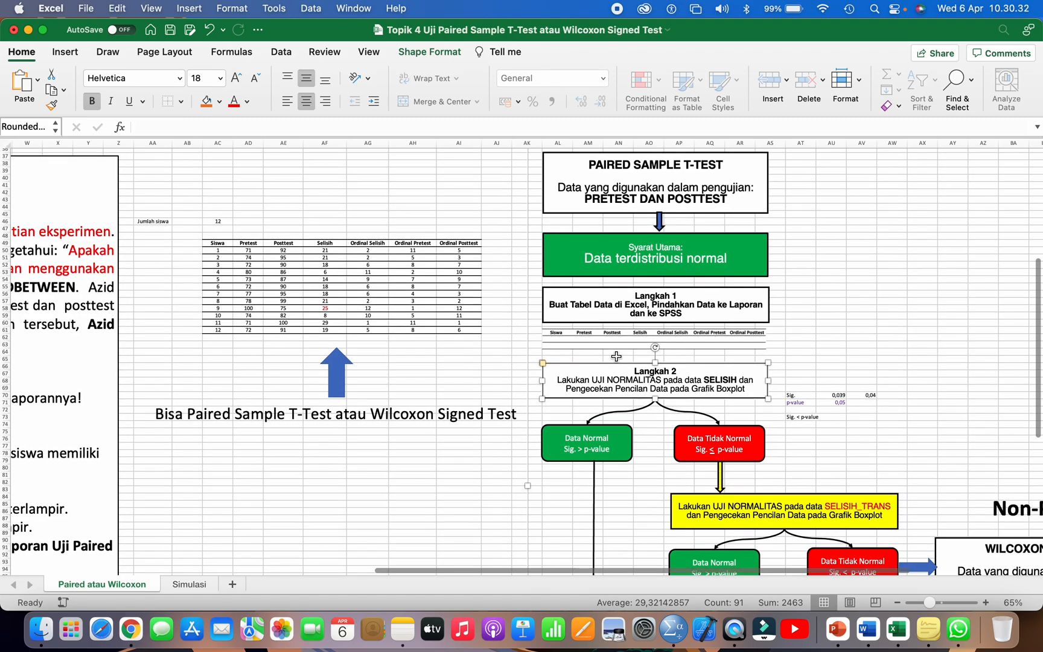
left_click(630, 307)
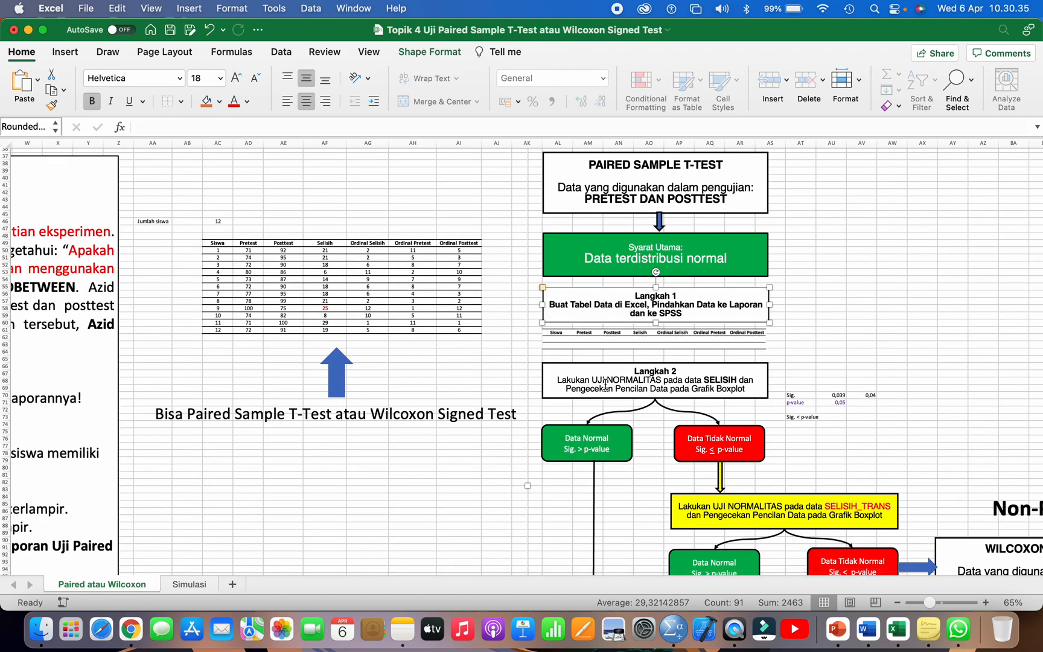
left_click_drag(605, 382, 724, 380)
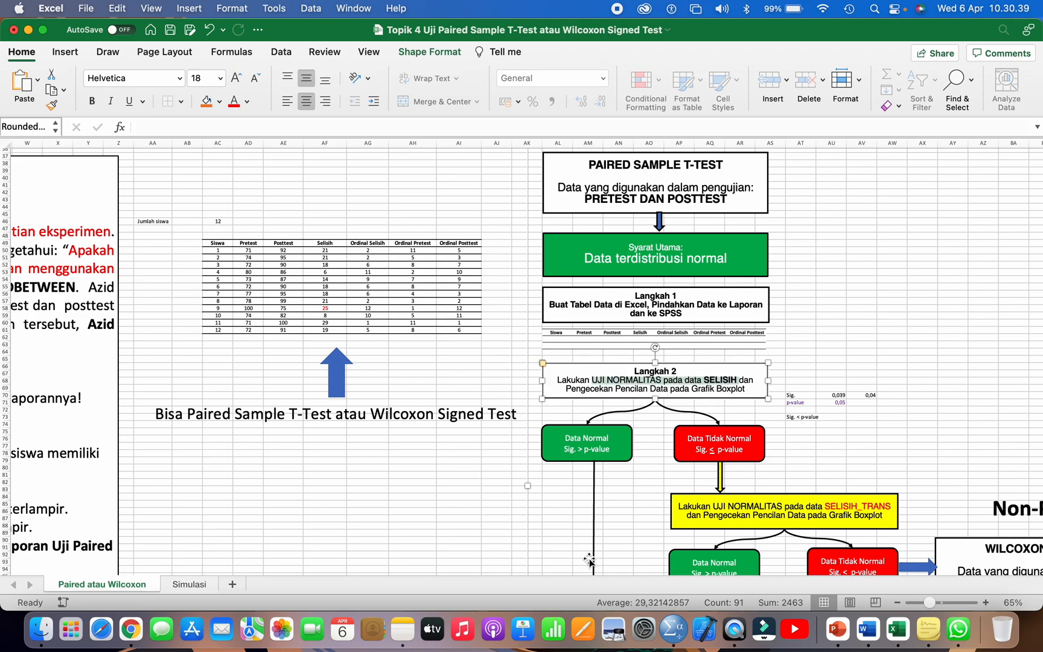
Step: Switch back to SPSS, start an Explore analysis and add SELISIH as its dependent variable
left_click(673, 629)
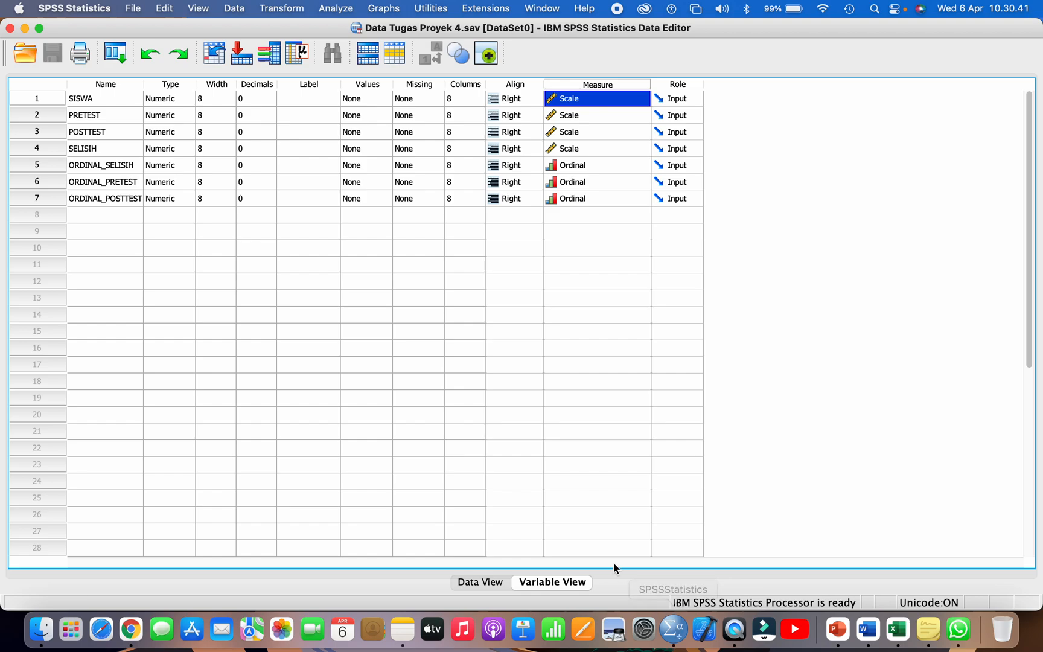
left_click(335, 9)
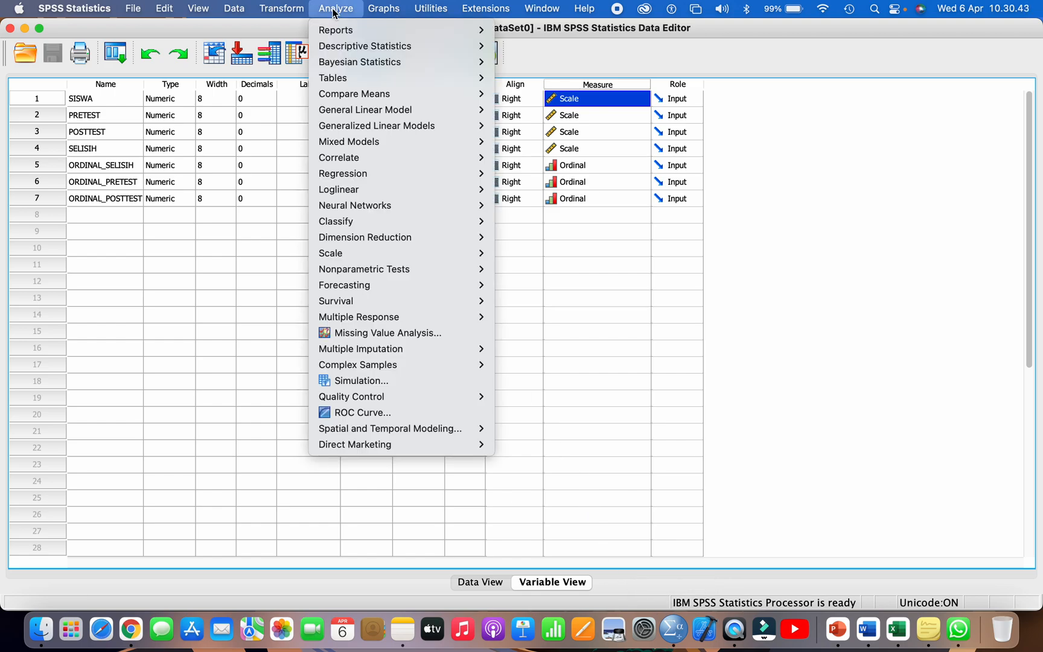
mouse_move(363, 49)
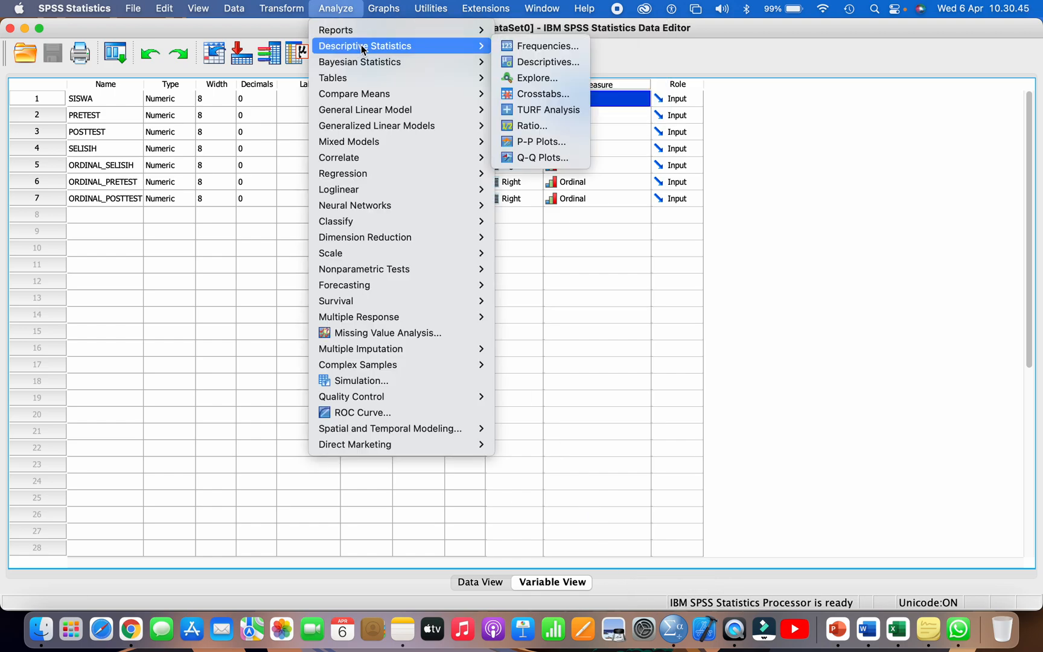
left_click(552, 78)
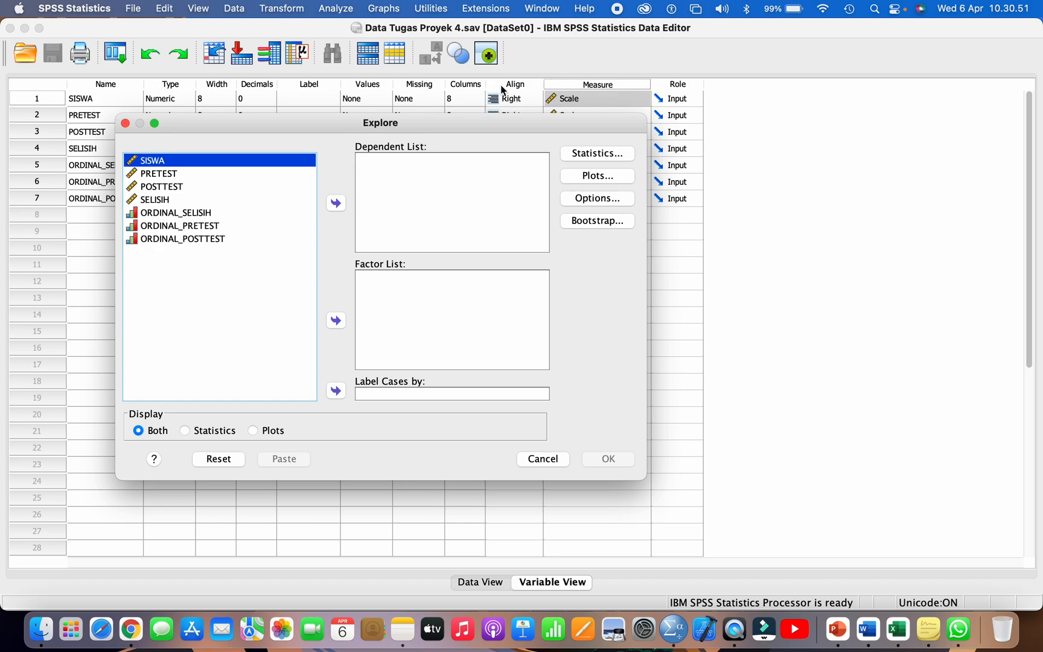
left_click(150, 200)
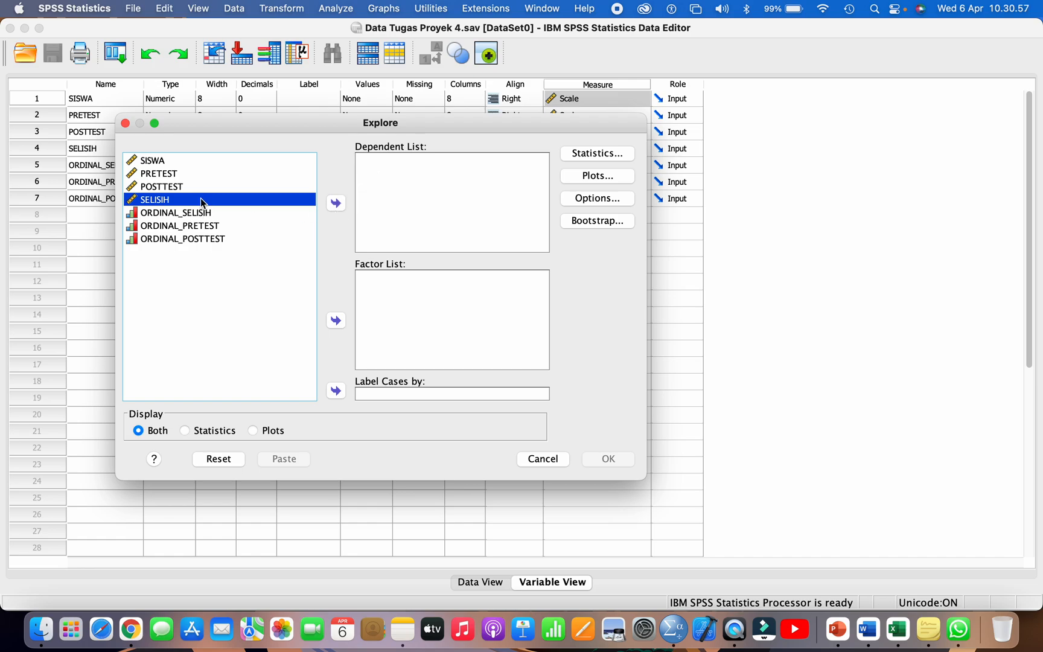
left_click(336, 204)
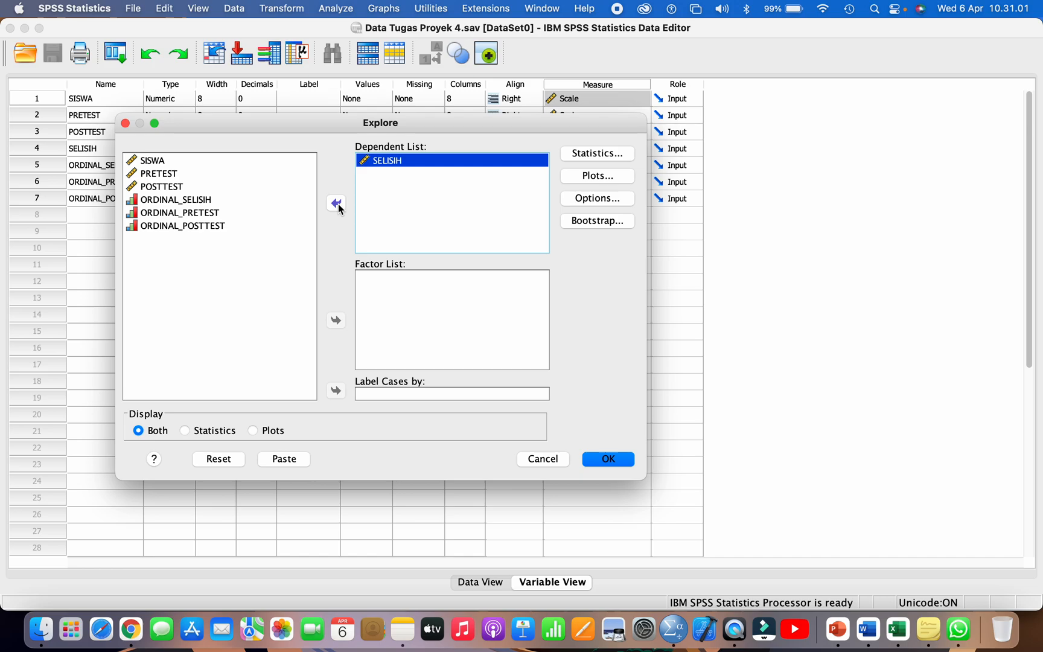
Step: Include a histogram and normality plots with tests in the Explore plots, and run the analysis
left_click(587, 177)
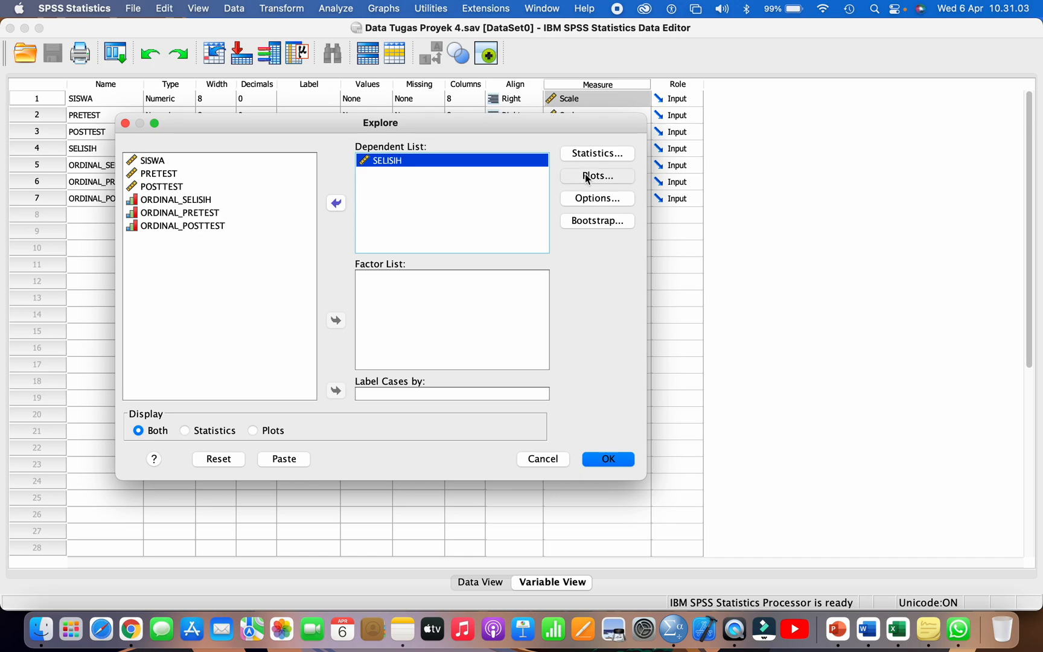
left_click(452, 216)
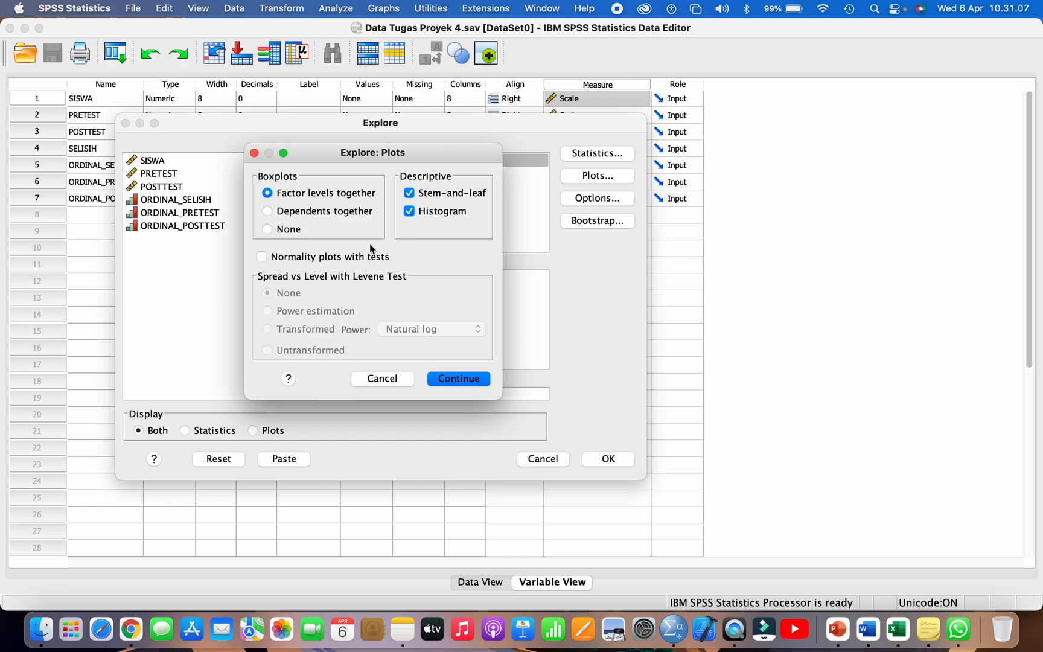
left_click(300, 260)
left_click(446, 382)
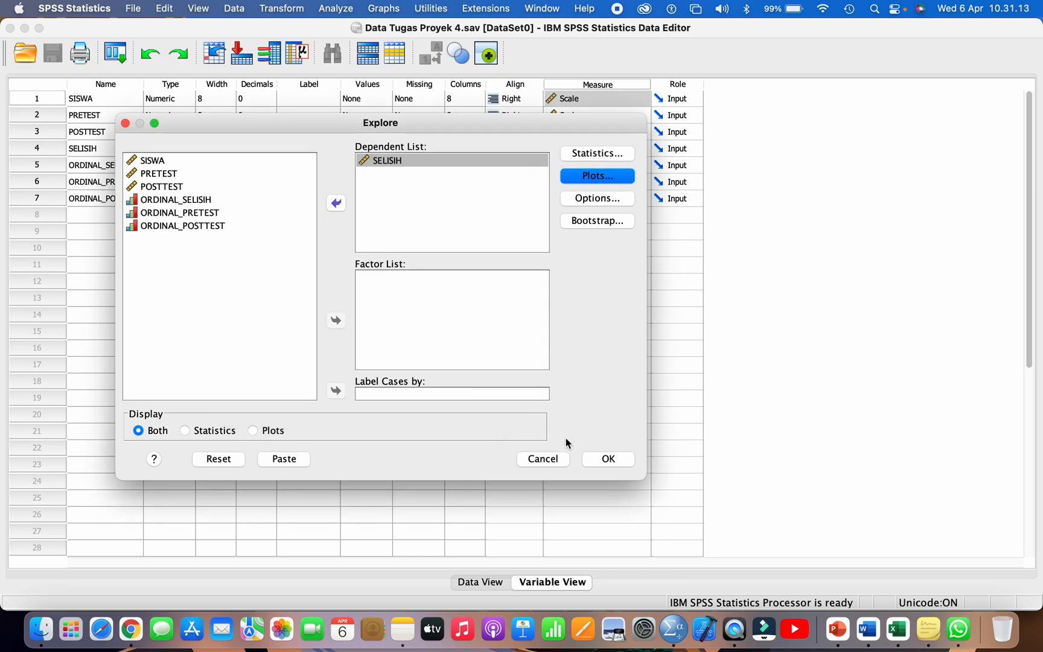
left_click(598, 461)
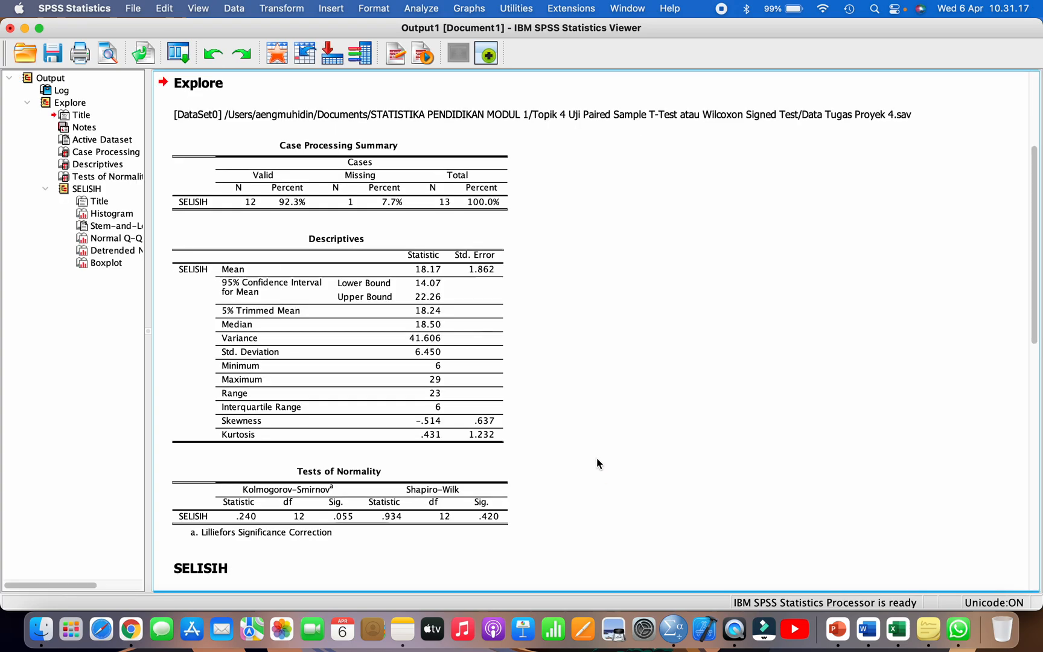
Step: Examine the Shapiro-Wilk significance value for SELISIH in the Tests of Normality table
left_click(114, 178)
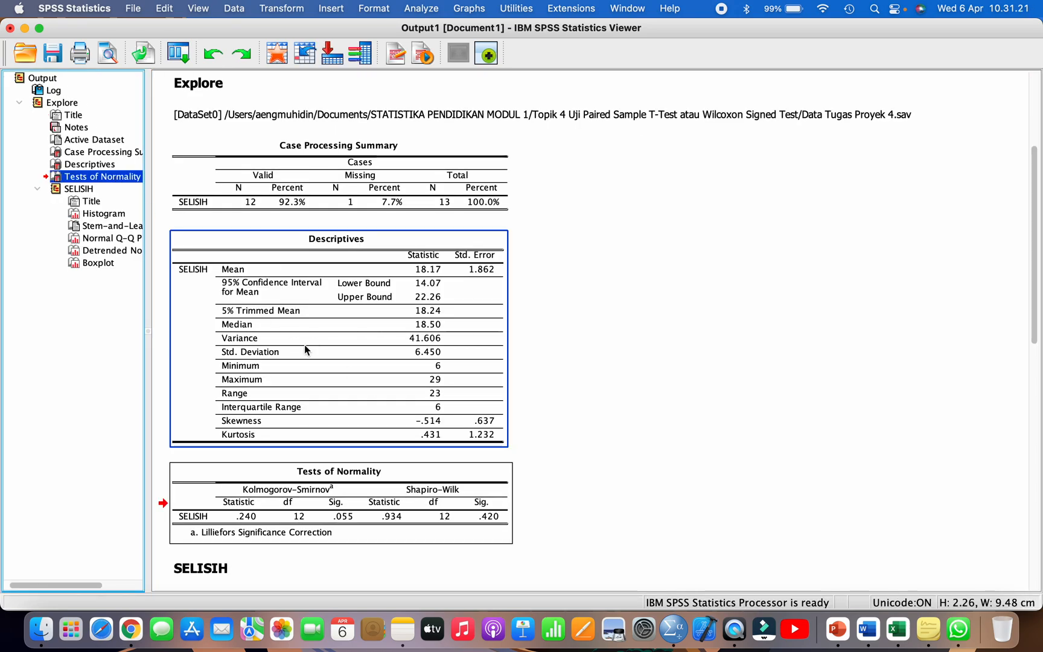
scroll(302, 346, "down", 2)
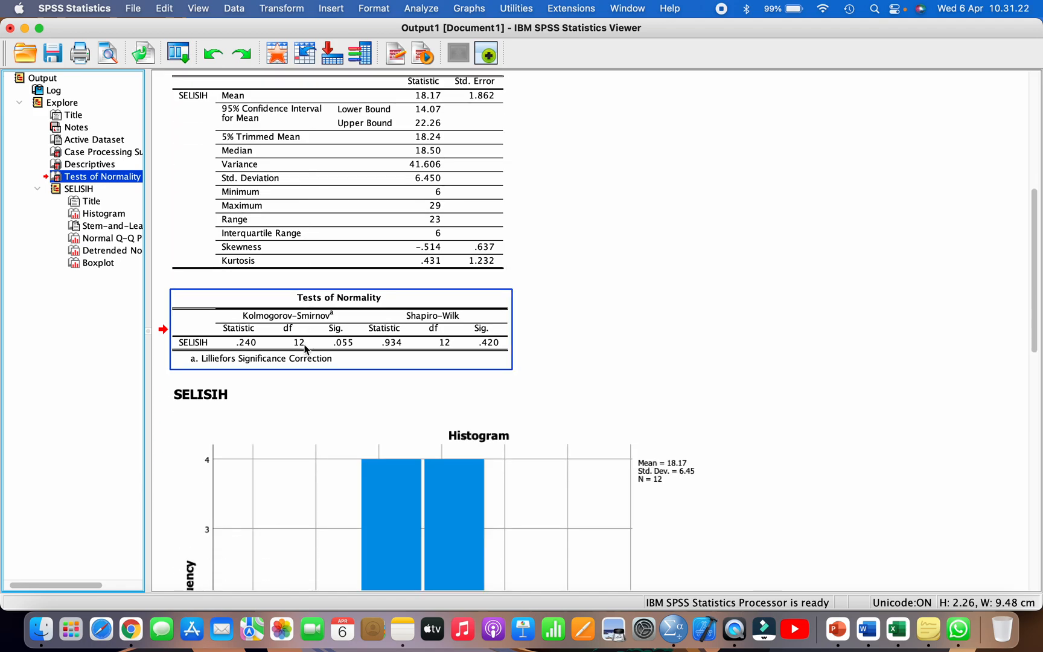
double_click(477, 342)
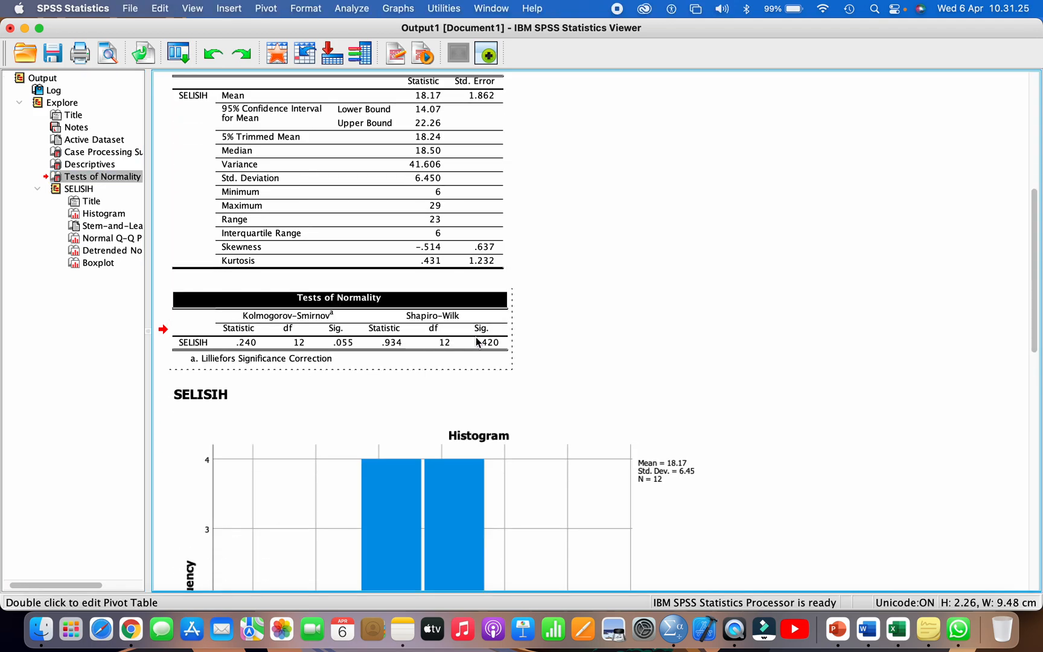
left_click(437, 318)
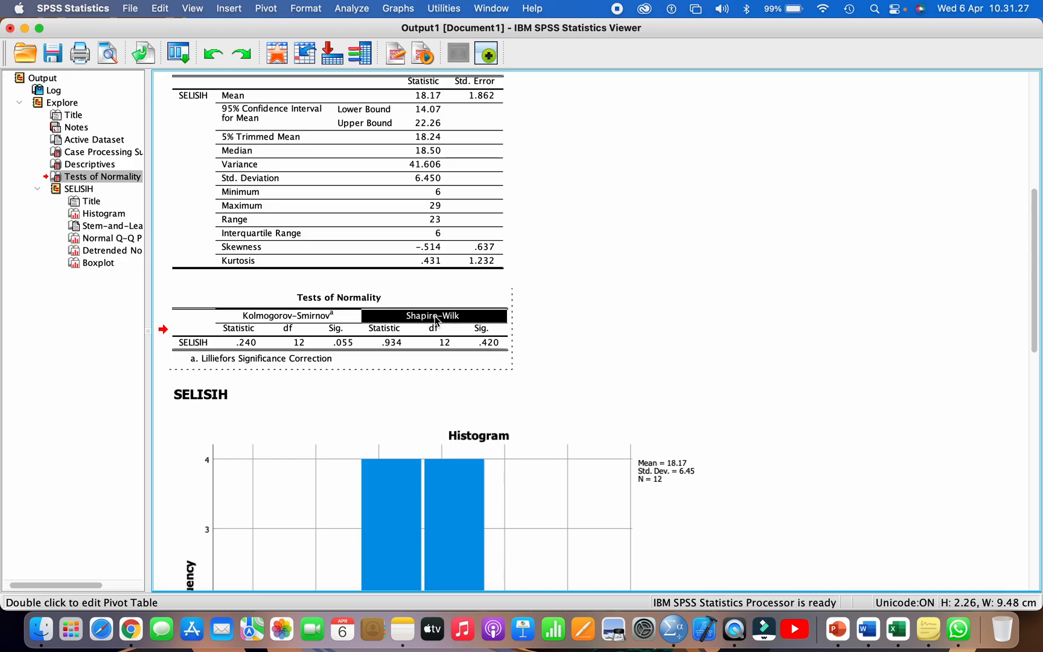
left_click(480, 345)
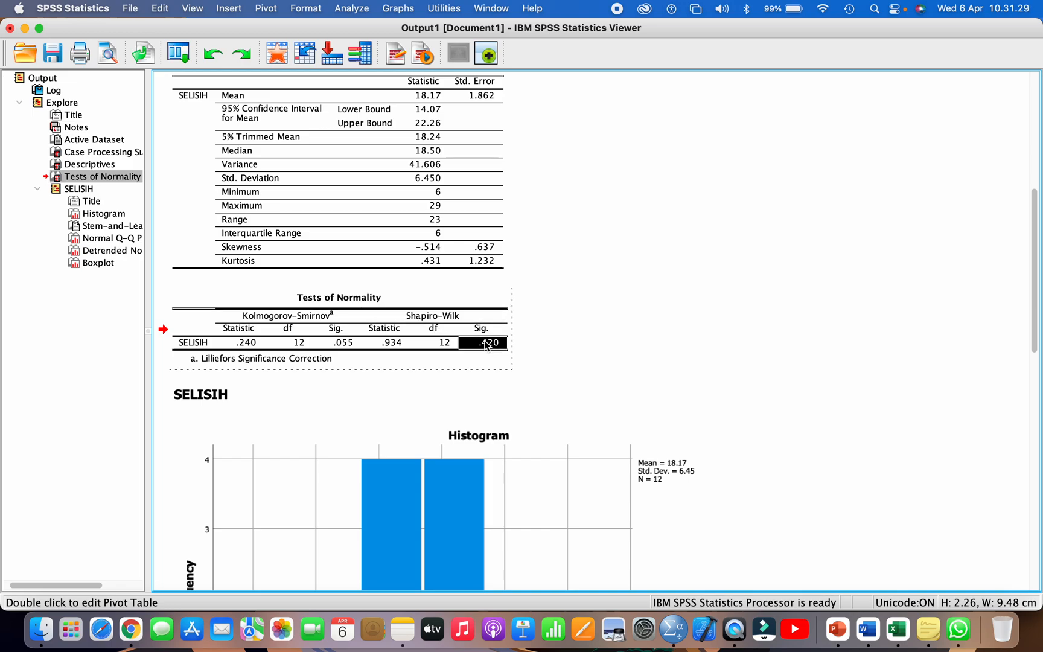
Step: Switch to the Excel flowchart, set the Sig. value beside Langkah 2 to 0,420 and clear the 0,04 next to it
left_click(867, 630)
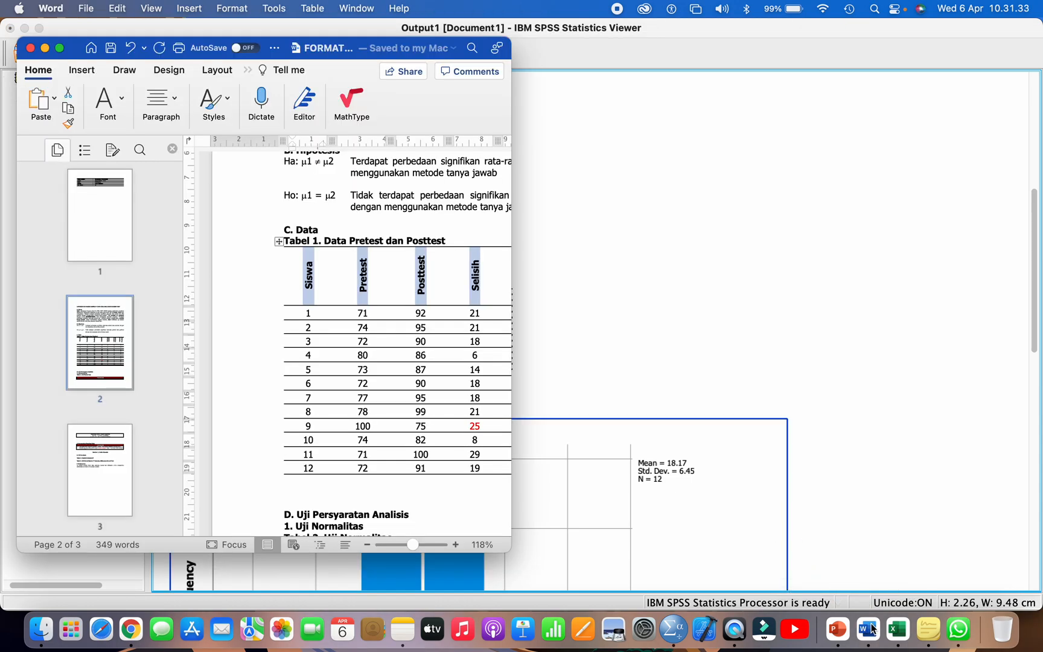
left_click(898, 629)
left_click(830, 395)
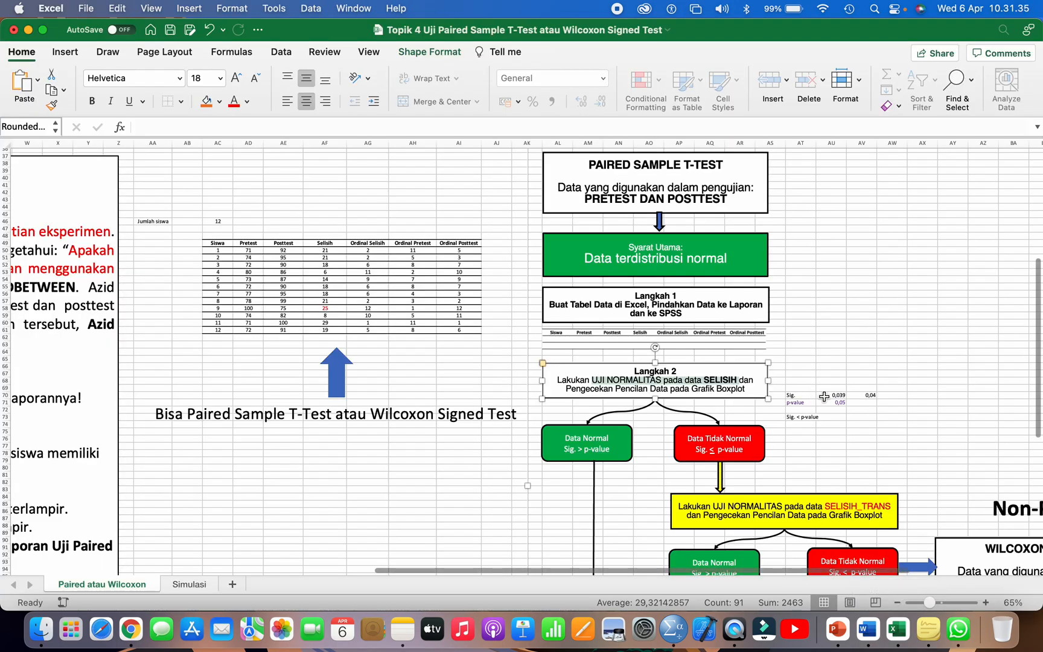
scroll(827, 385, "up", 5)
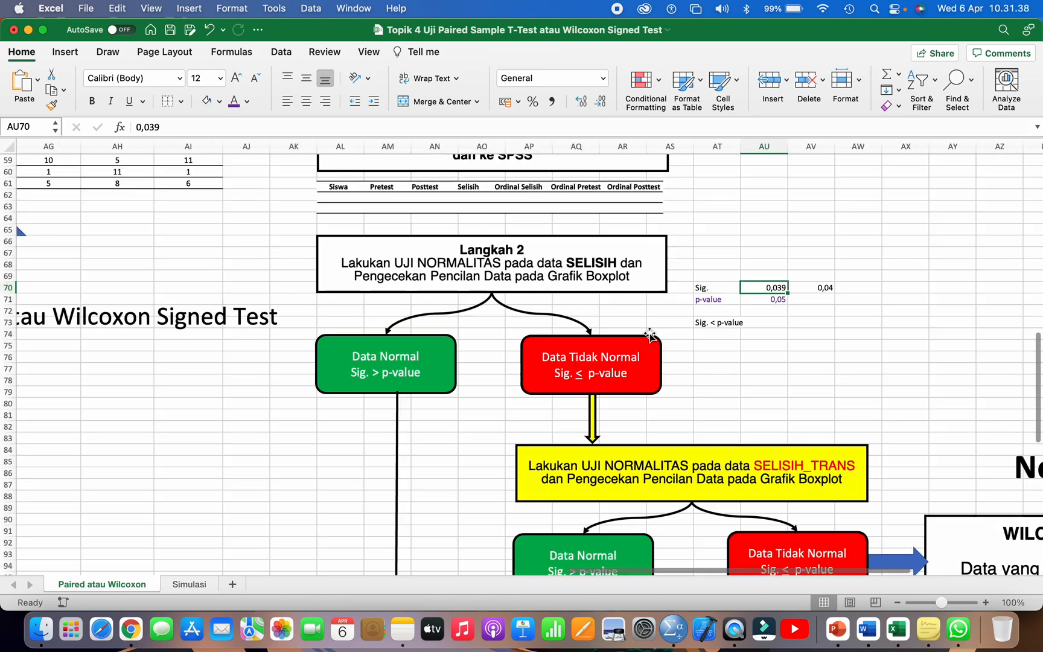
left_click(510, 263)
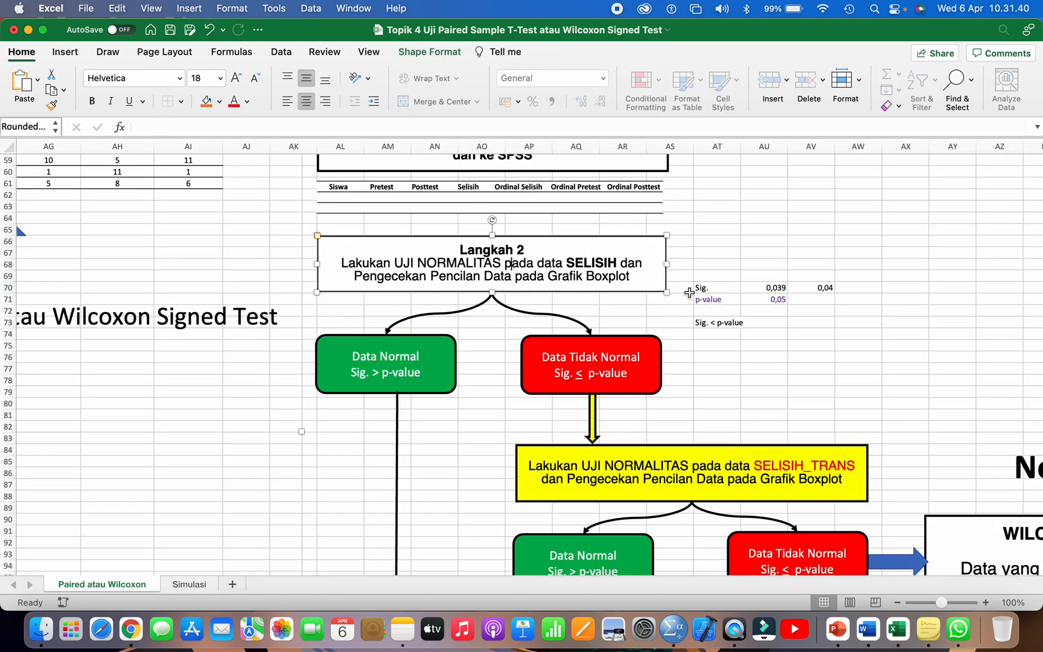
left_click(762, 285)
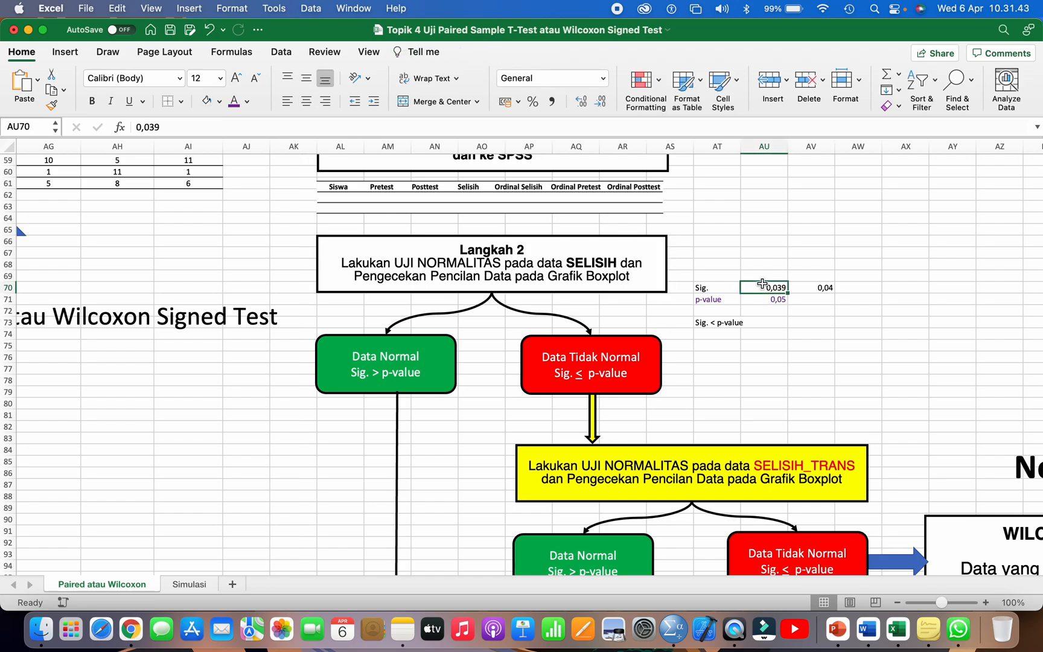
type("0,420")
key("Tab")
key("Delete")
Step: Format the Sig. value beside Langkah 2 as a number with three decimal places
left_click(774, 288)
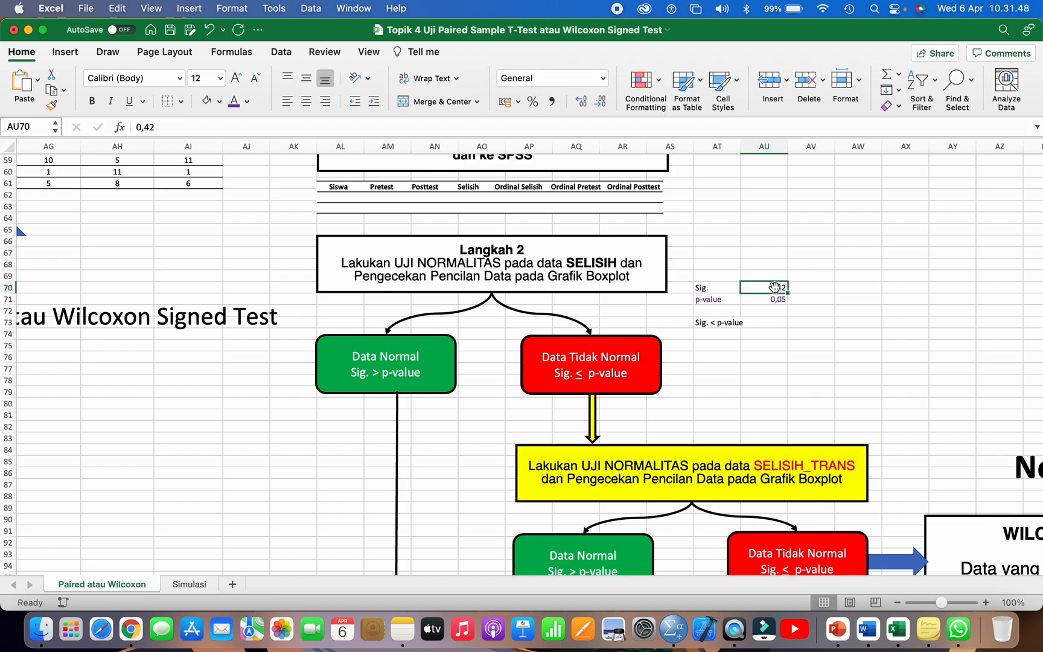
left_click(603, 78)
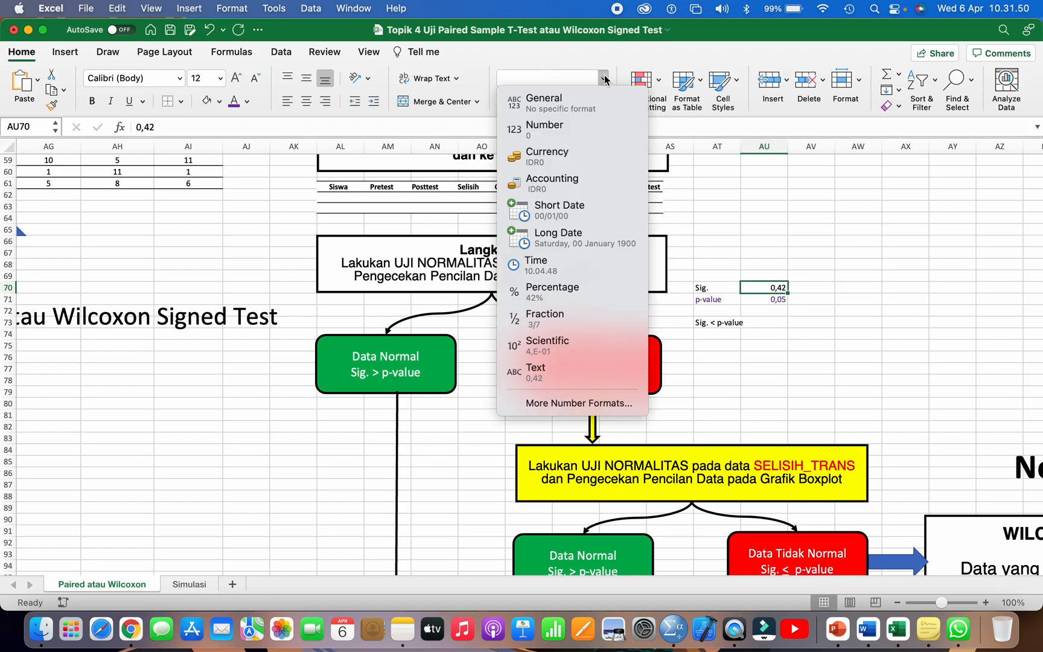
left_click(574, 127)
key("super+1")
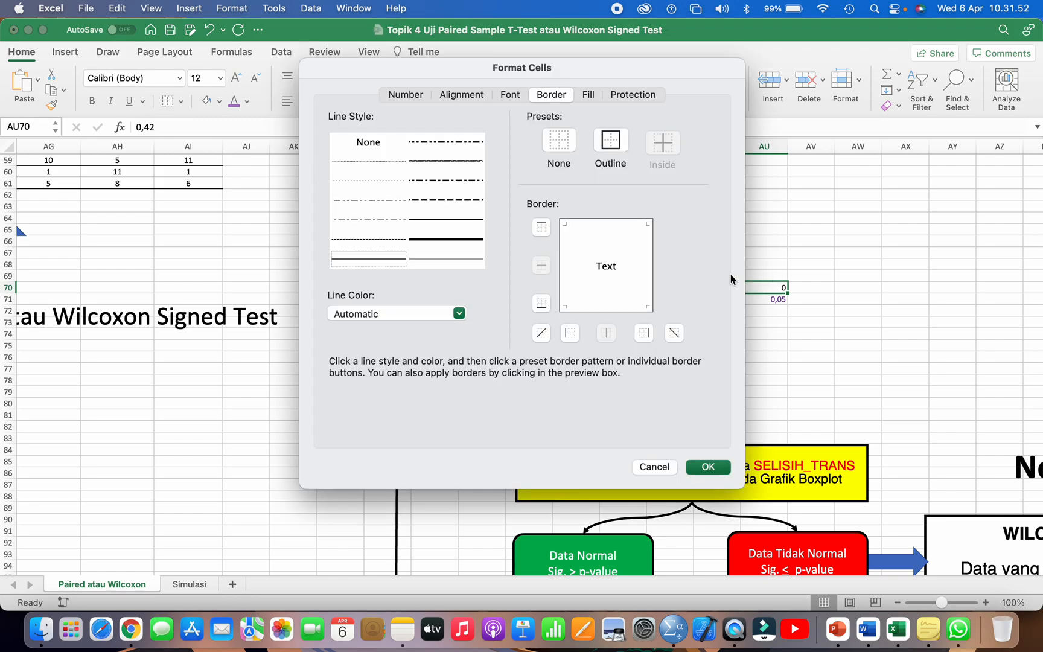
left_click(398, 94)
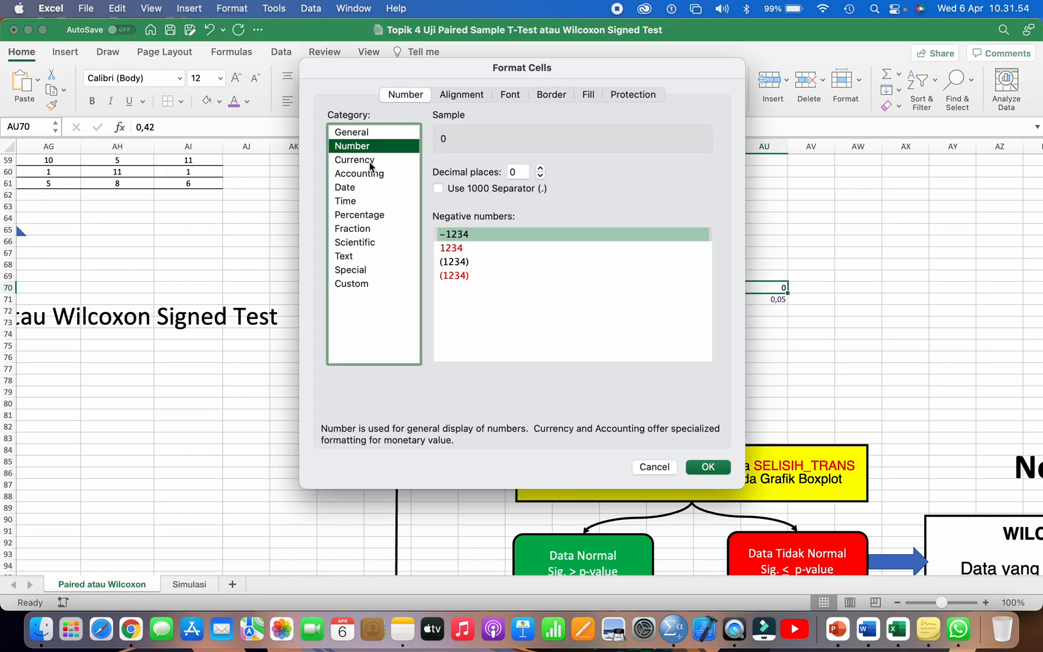
left_click(541, 169)
left_click(540, 168)
left_click(540, 169)
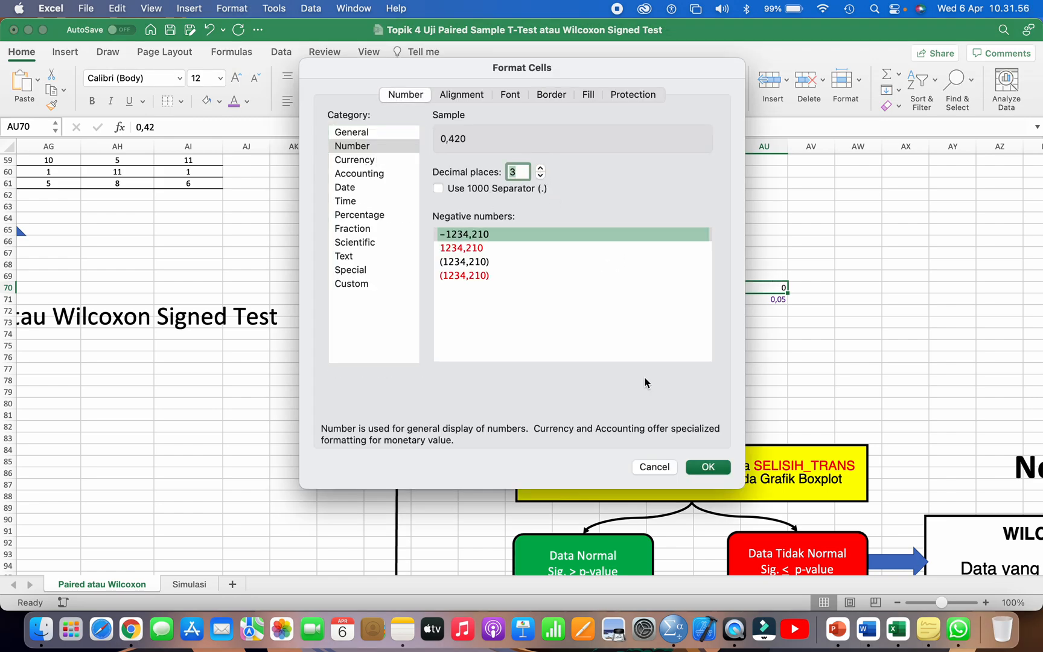
left_click(707, 466)
Step: Switch to SPSS to check the Shapiro-Wilk significance for SELISIH again and return to the Excel flowchart
key("super+Tab")
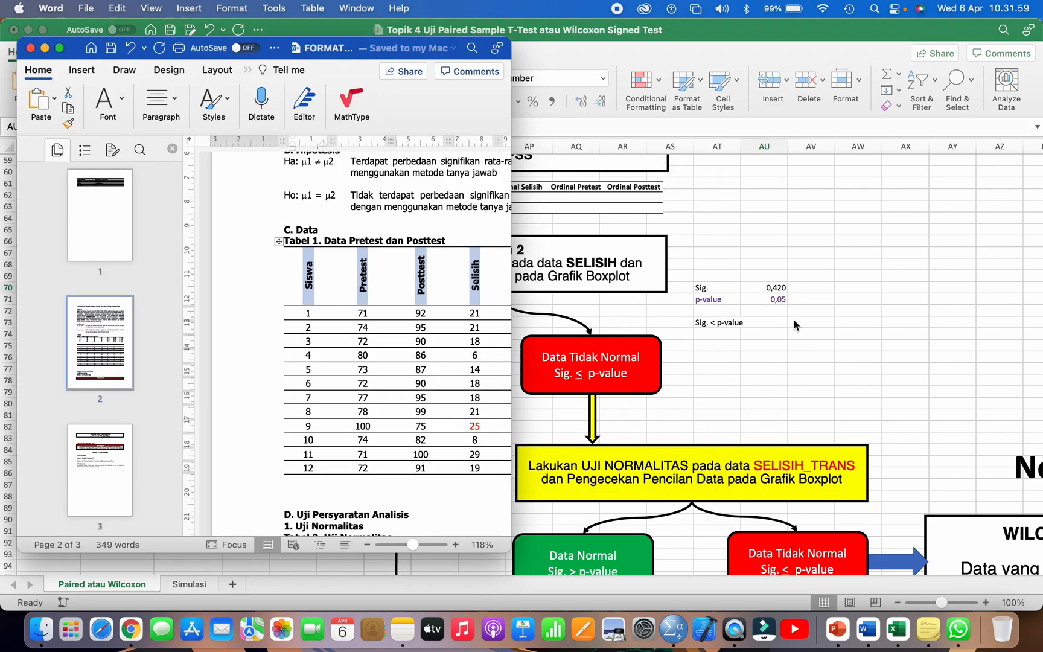
left_click(674, 629)
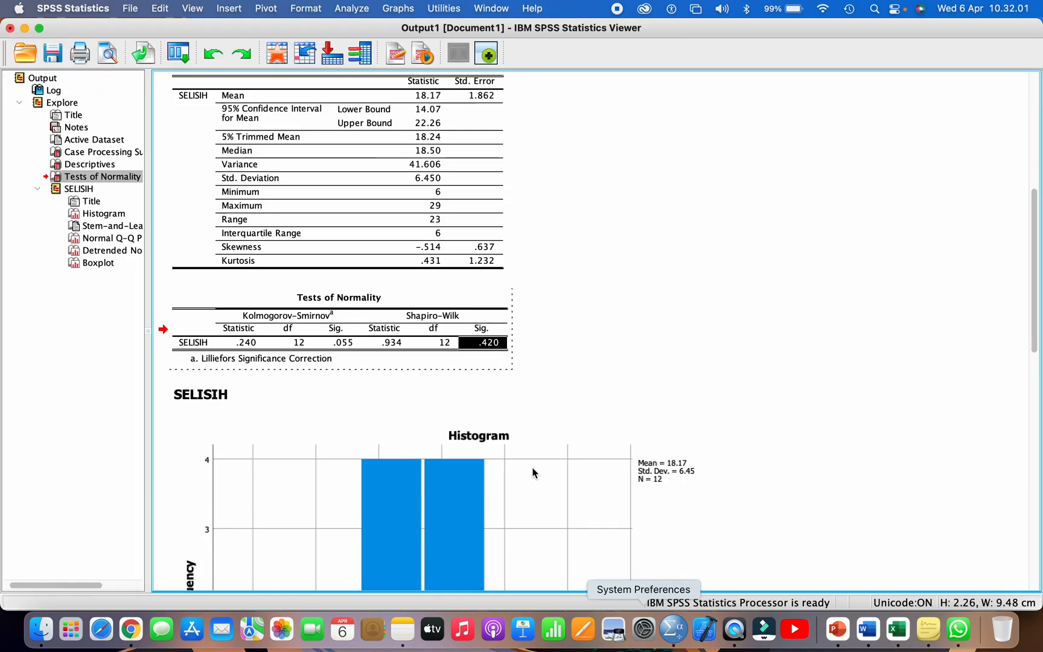
key("super+Tab")
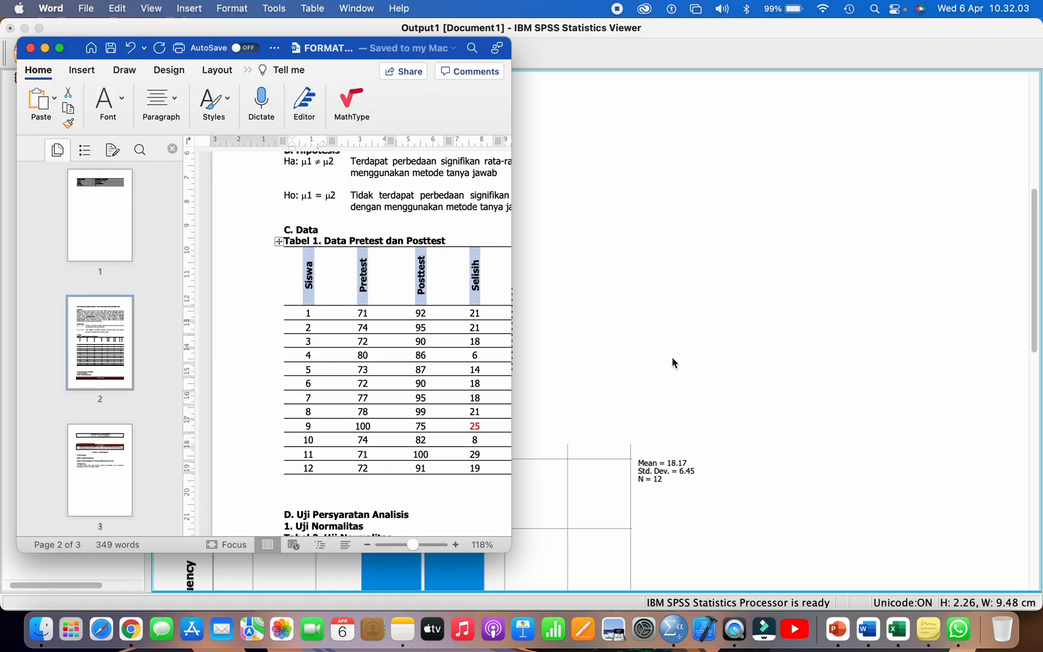
left_click(898, 629)
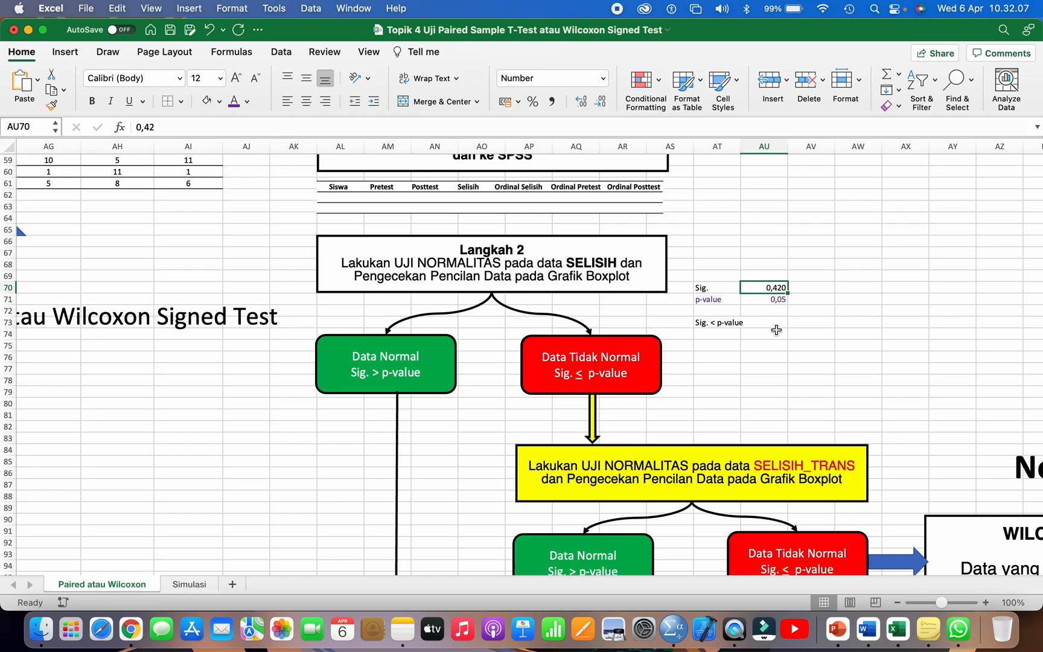
Step: Change the comparison note under the p-value to "Sig. > p-value"
left_click(730, 301)
left_click(760, 301)
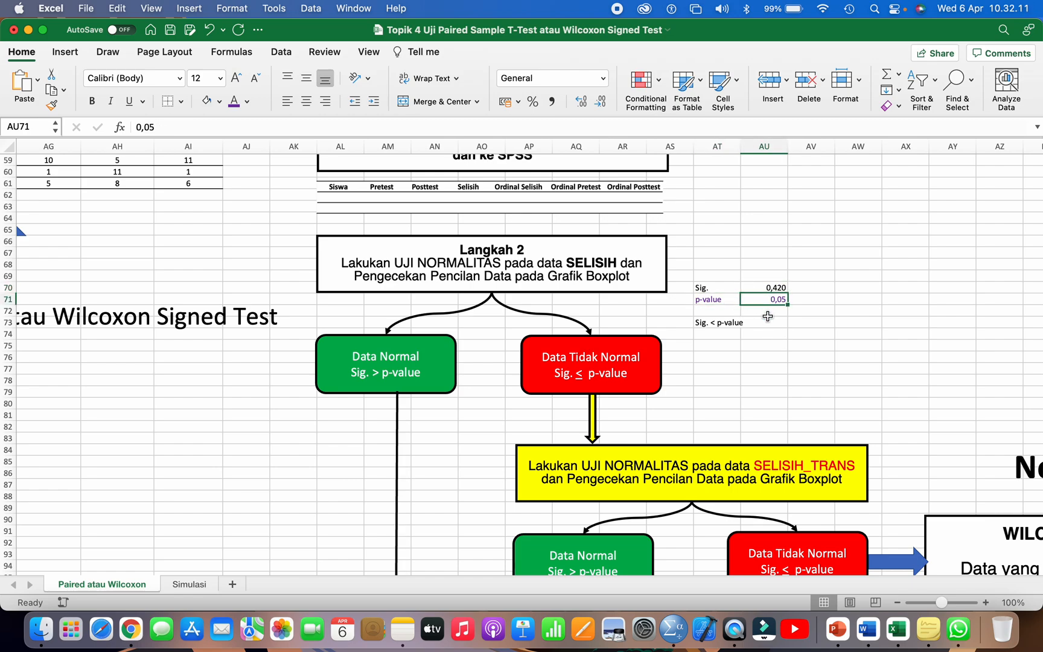
double_click(713, 323)
key("BackSpace")
type(">")
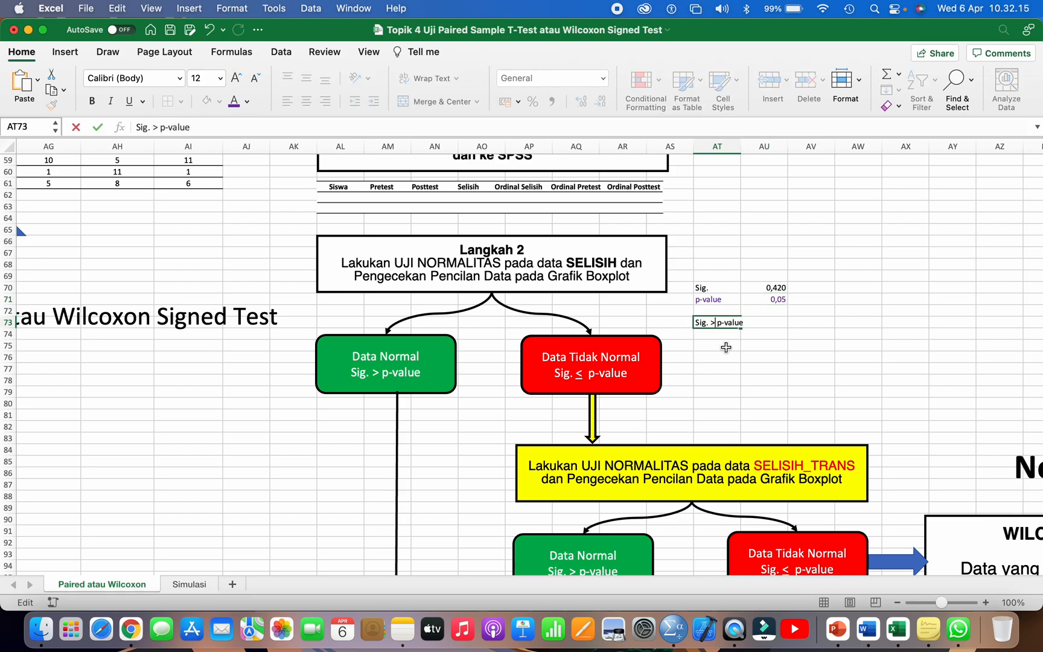
left_click(725, 348)
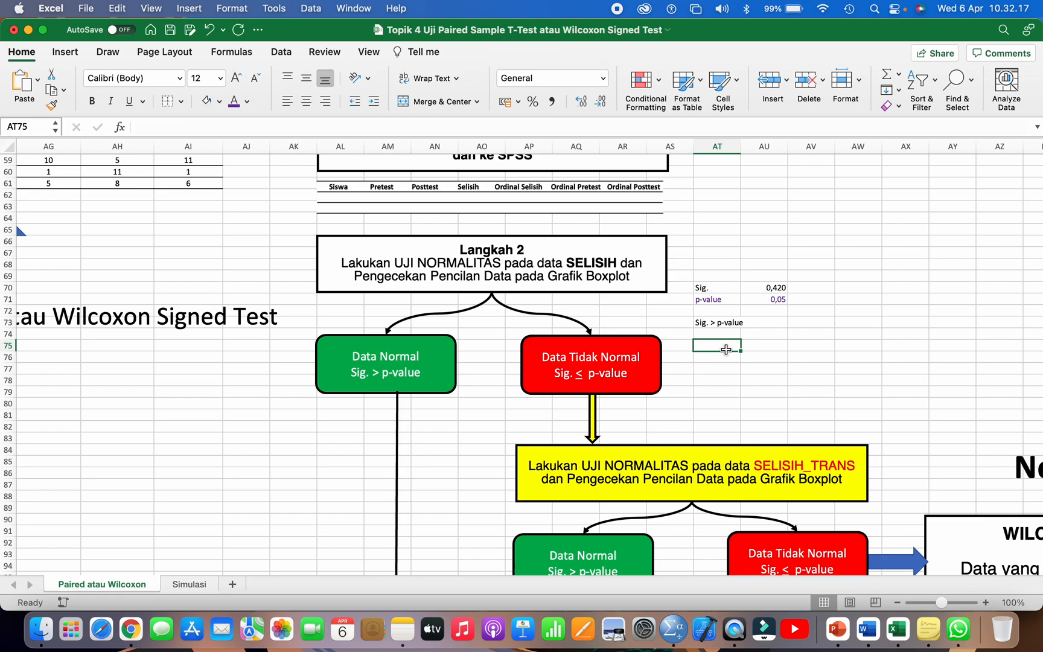
Step: Trace the flowchart from the Sig. comparison through the Data Normal branch to the test named in Langkah 3
left_click(754, 287)
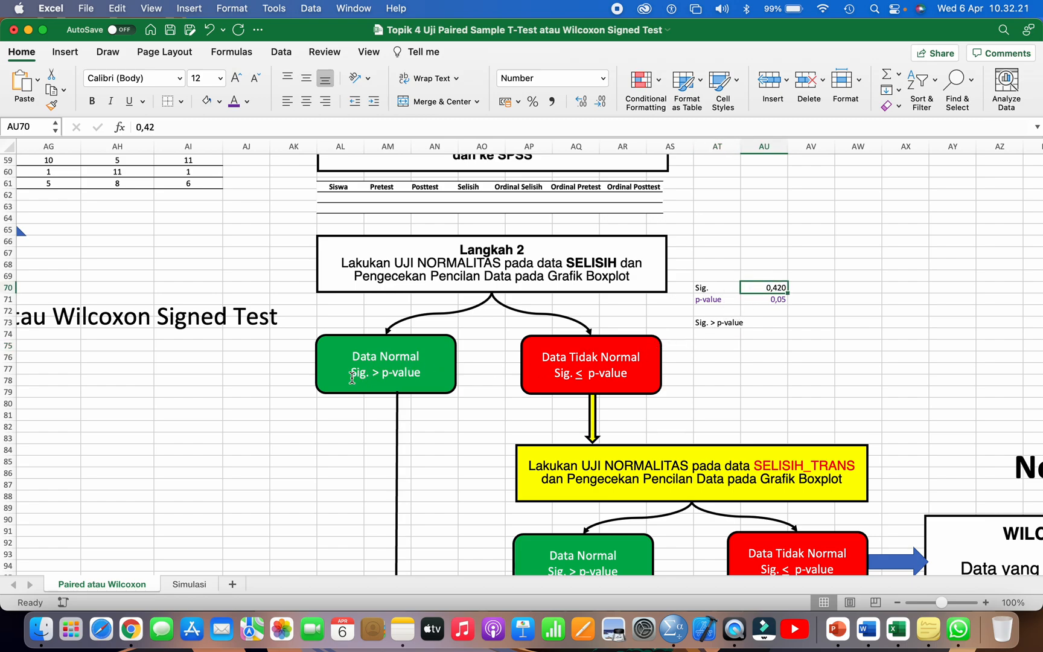
left_click_drag(352, 376, 426, 374)
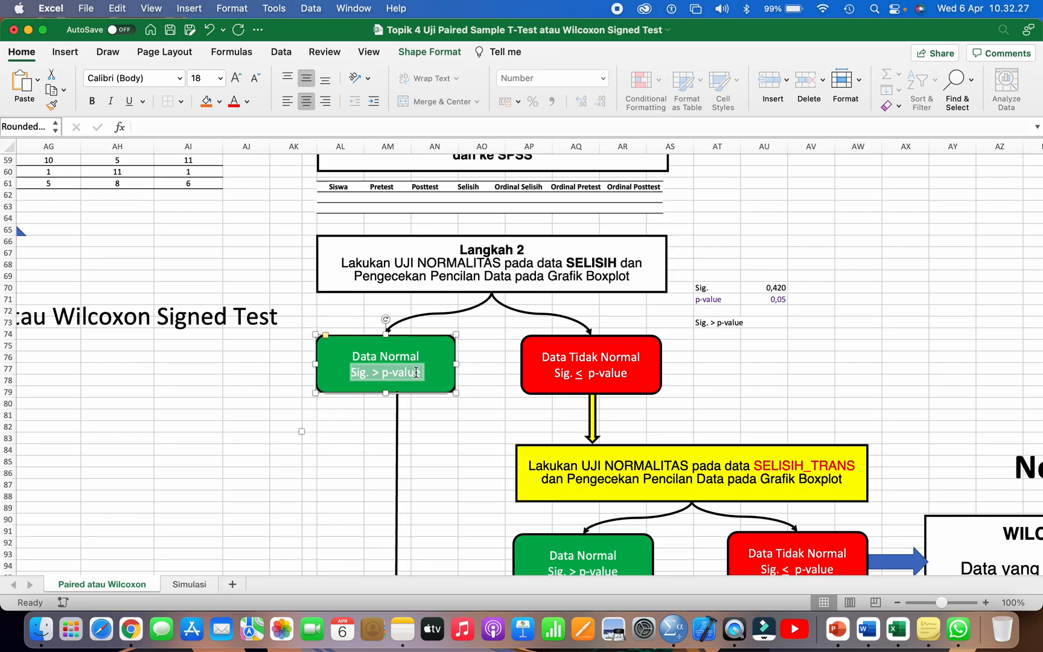
left_click(417, 372)
scroll(416, 382, "down", 3)
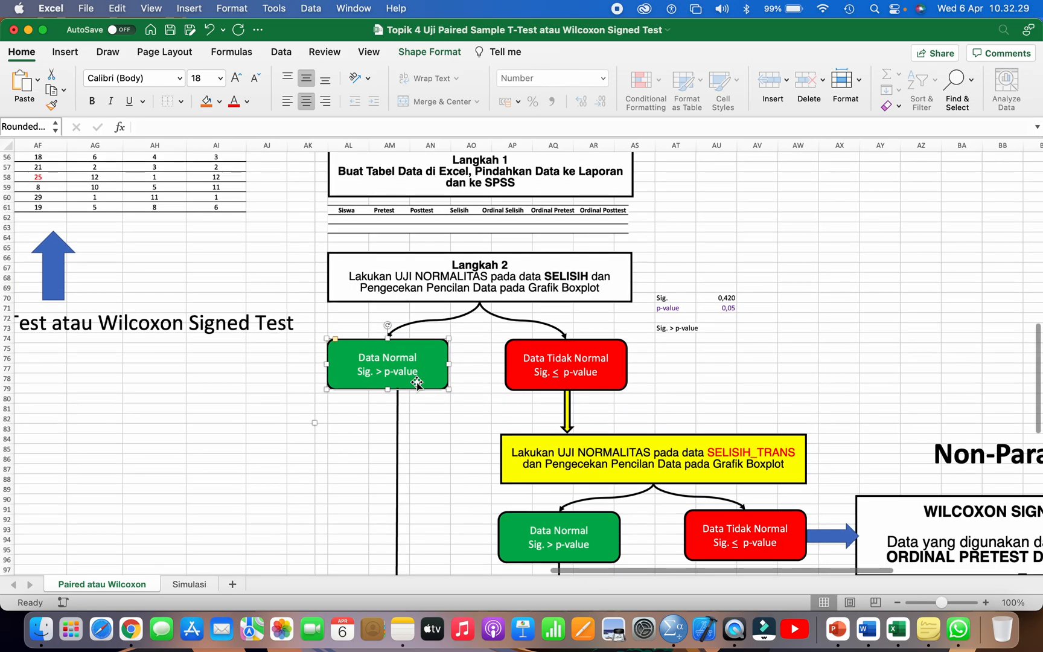
left_click(420, 279)
left_click_drag(403, 278, 596, 278)
left_click(450, 360)
scroll(434, 356, "down", 5)
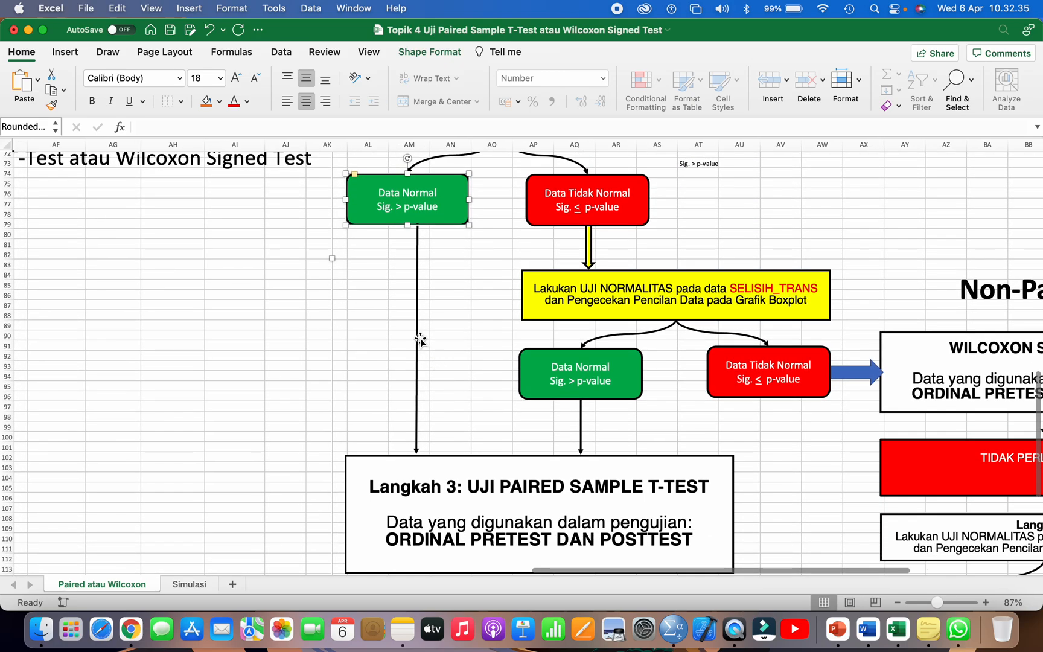
left_click(421, 343)
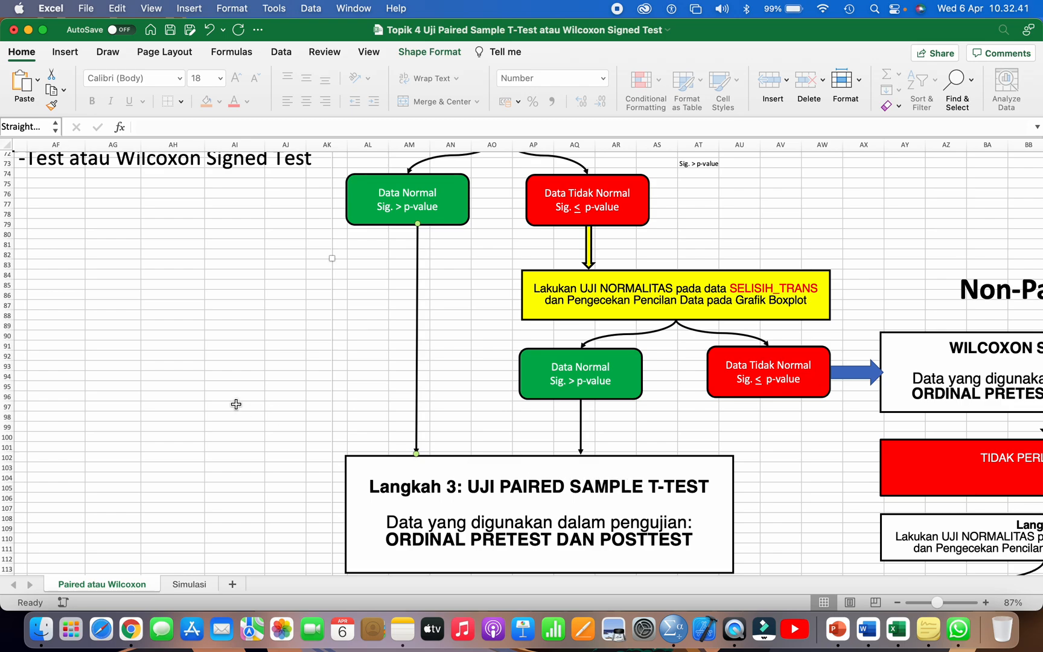
Step: Switch to SPSS, start a Paired-Samples T Test and enlarge its dialog
key("super+Tab")
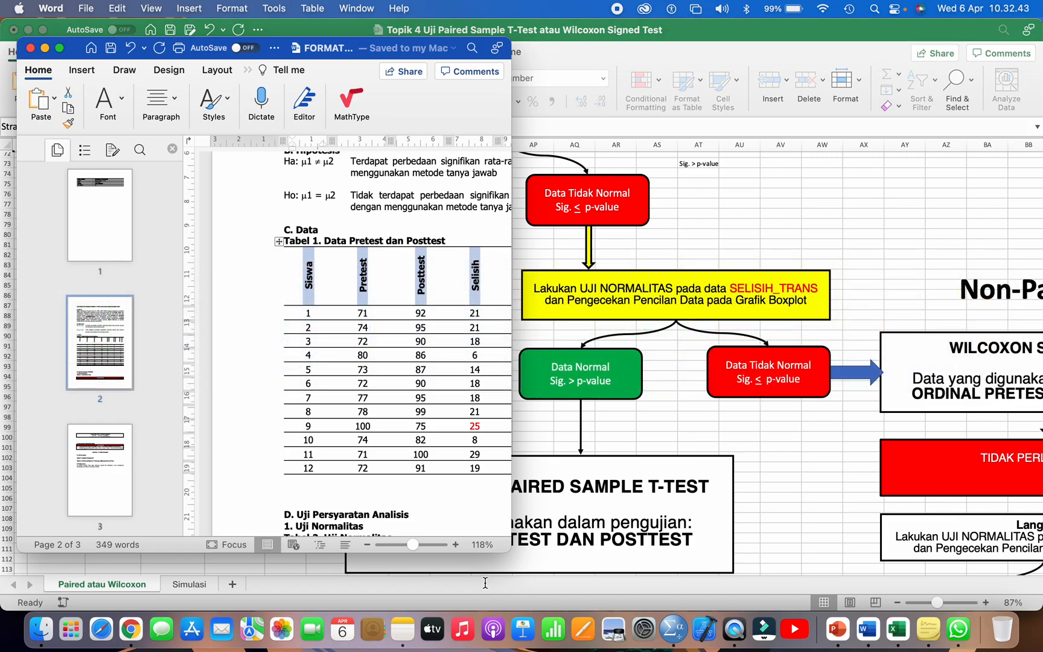
left_click(673, 629)
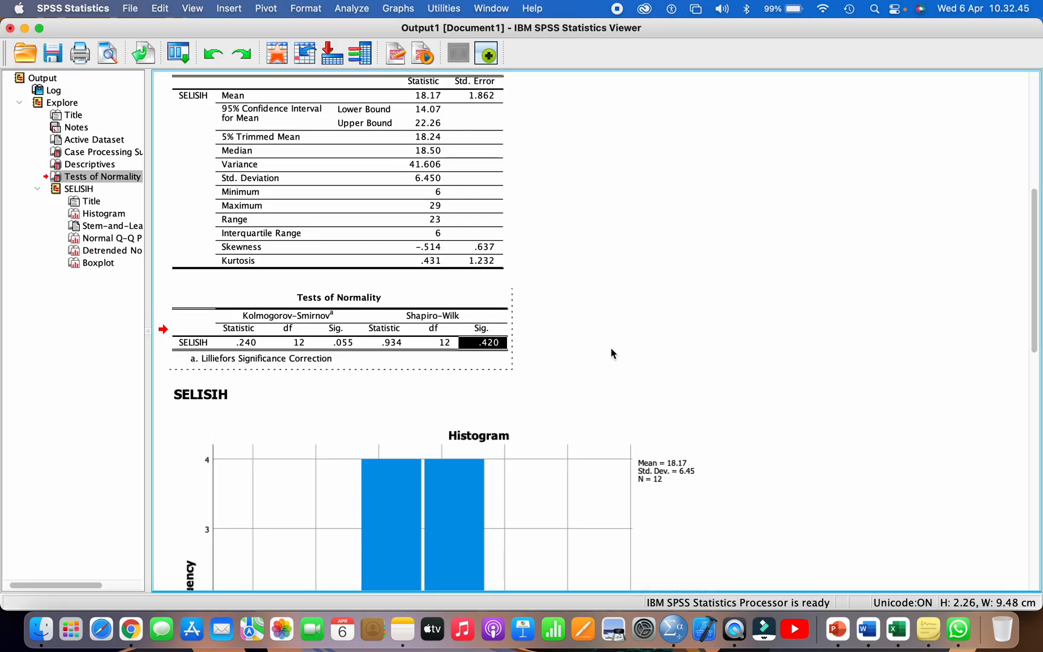
left_click(611, 353)
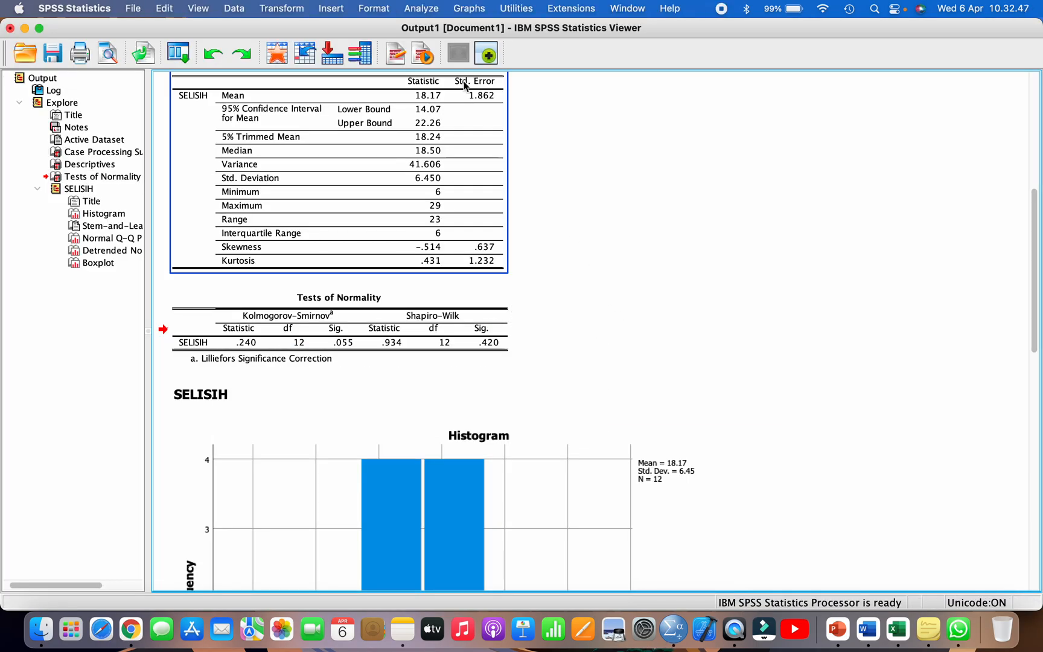
left_click(424, 9)
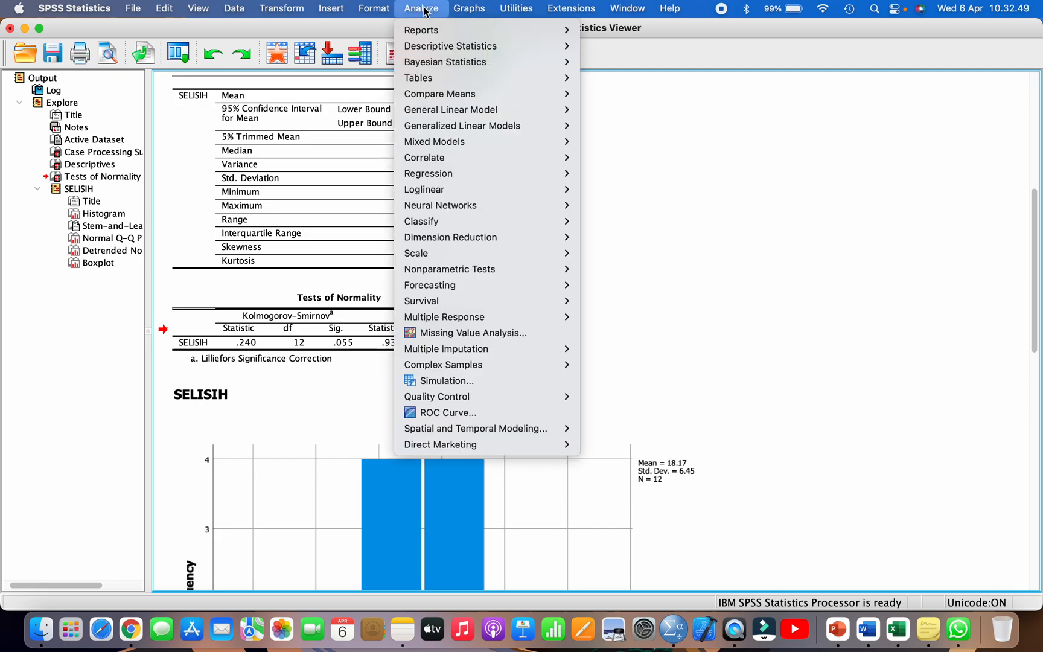
mouse_move(498, 95)
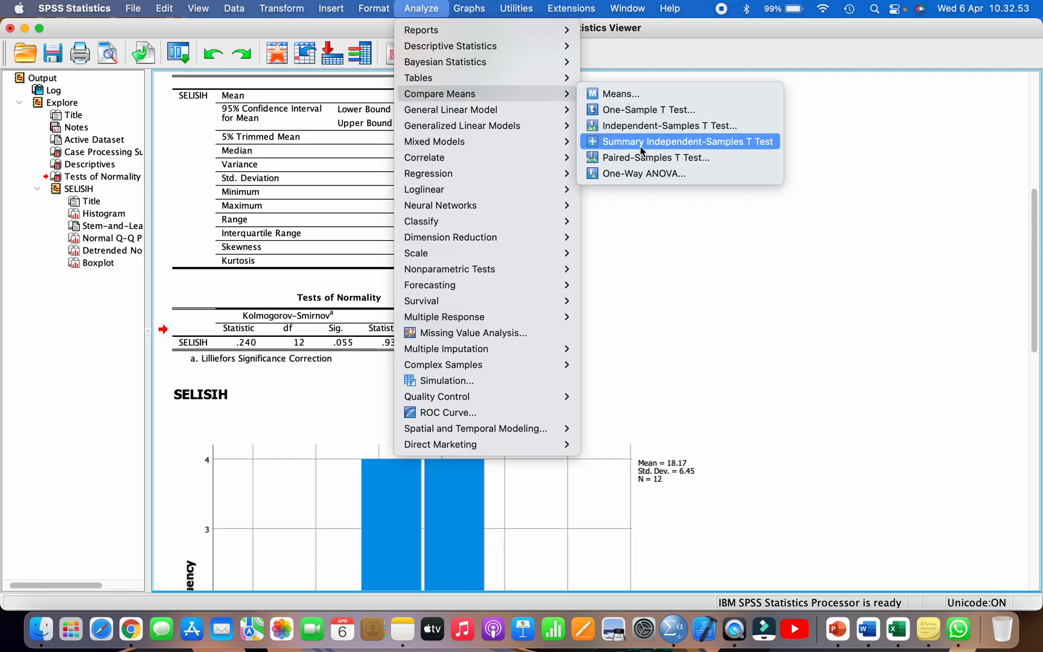
left_click(642, 162)
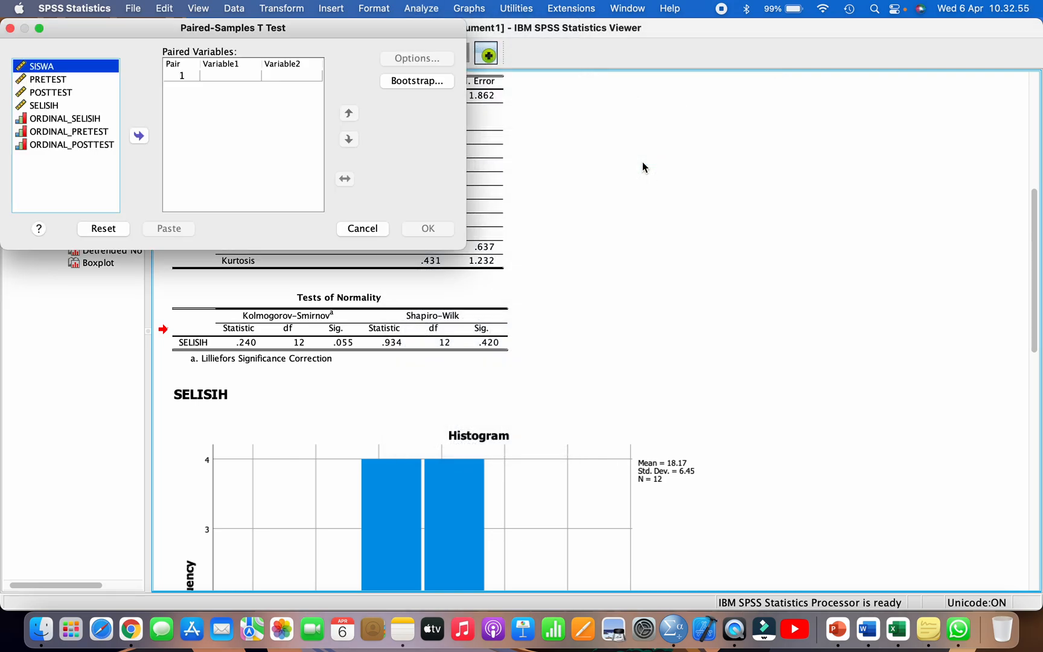
left_click_drag(465, 248, 662, 311)
left_click_drag(471, 33, 510, 72)
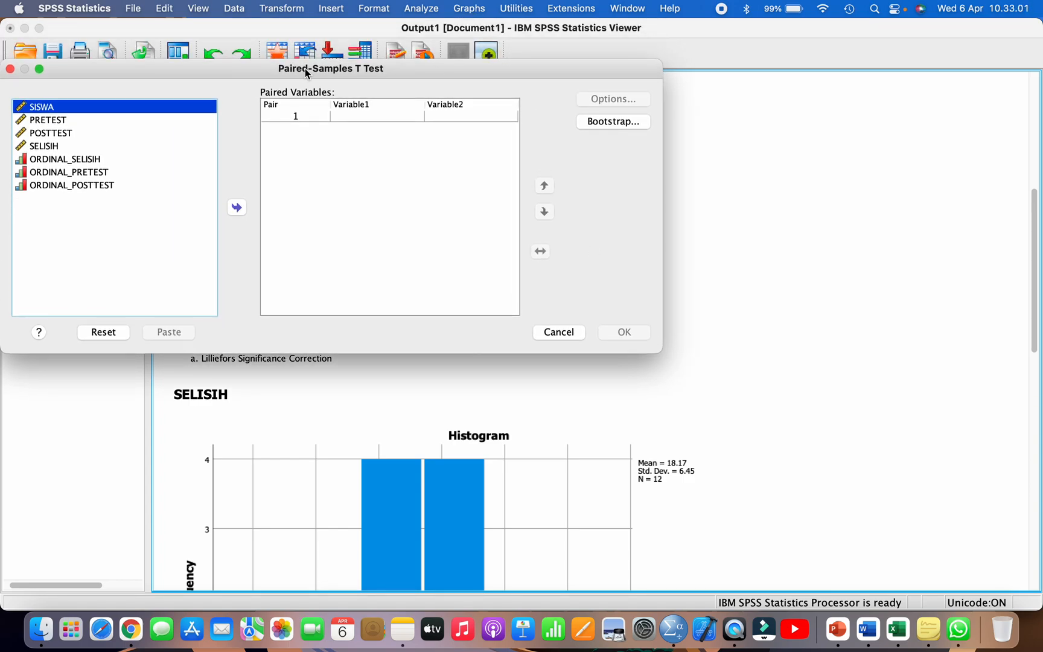
left_click(63, 133)
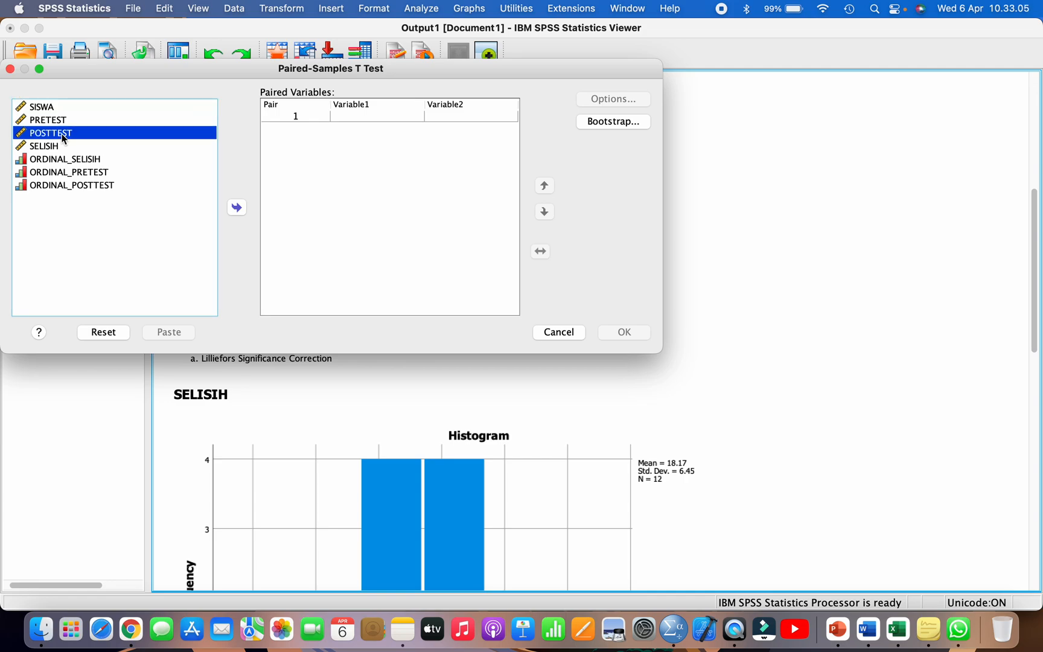
Step: Check in the Excel flowchart's PAIRED SAMPLE T-TEST box which data the test uses
left_click(898, 629)
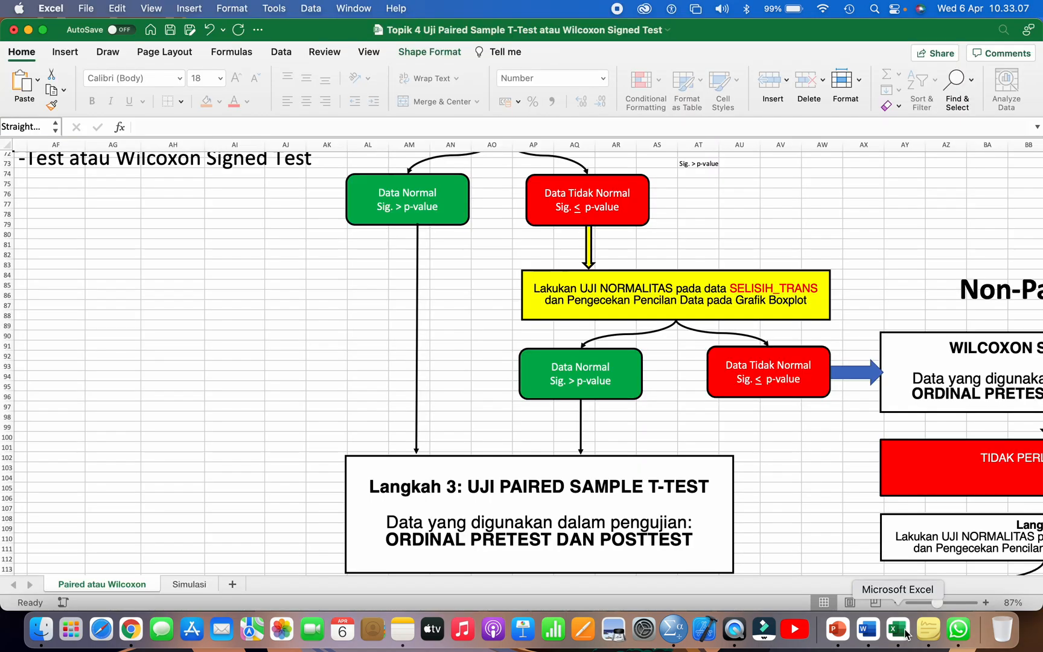
scroll(707, 405, "up", 10)
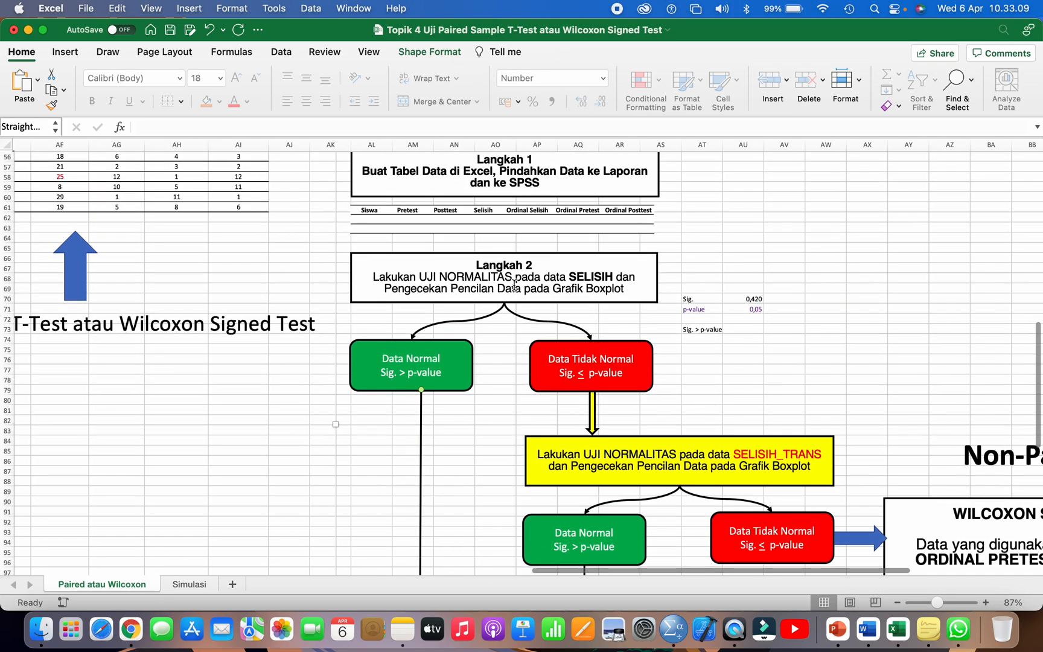
scroll(514, 286, "up", 5)
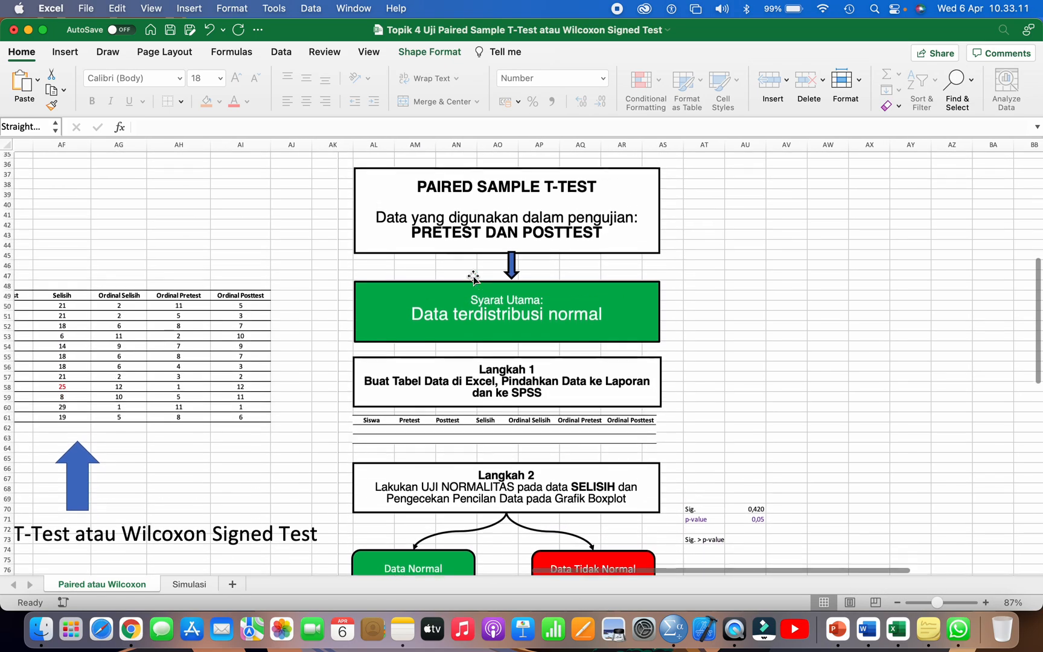
double_click(411, 237)
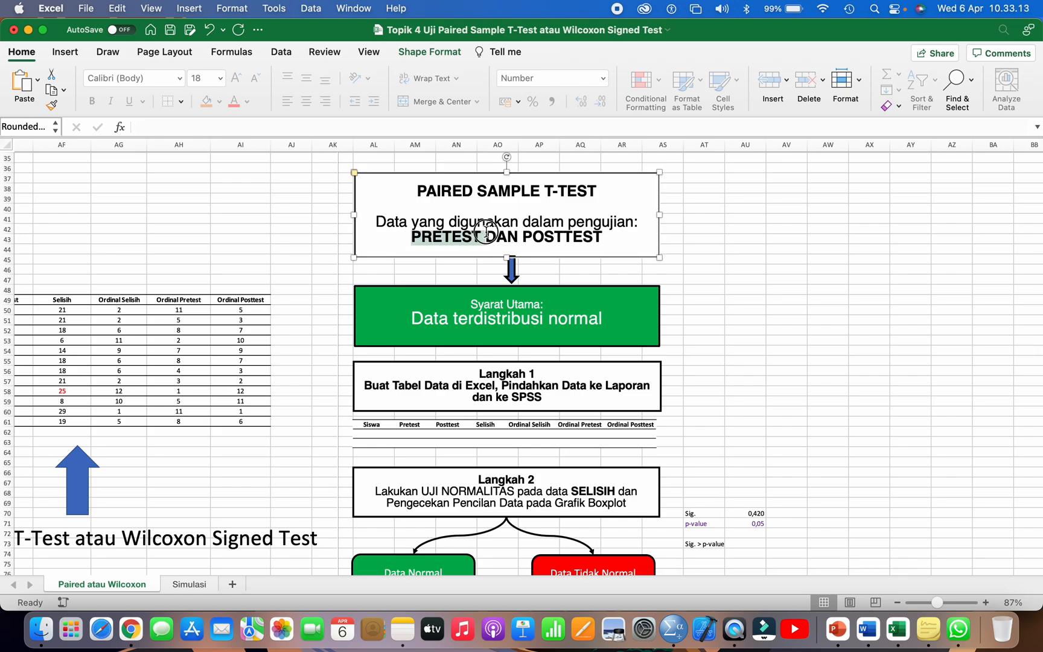
left_click_drag(532, 237, 572, 237)
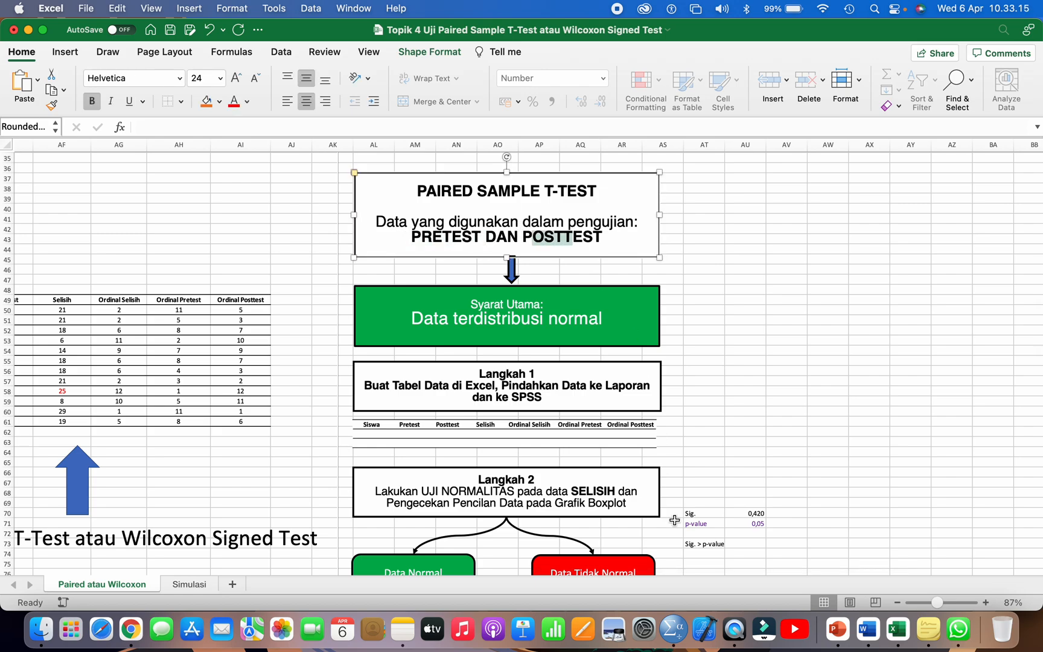
Step: Switch back to SPSS and define pair 1 of the test with POSTTEST as Variable1 and PRETEST as Variable2
left_click(675, 628)
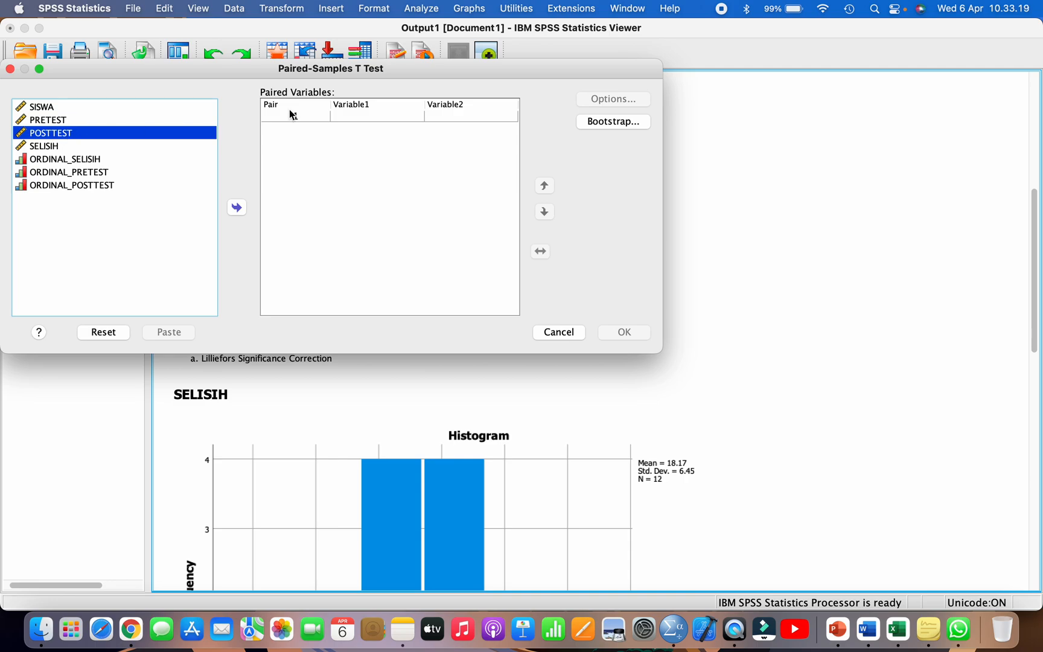
left_click(365, 117)
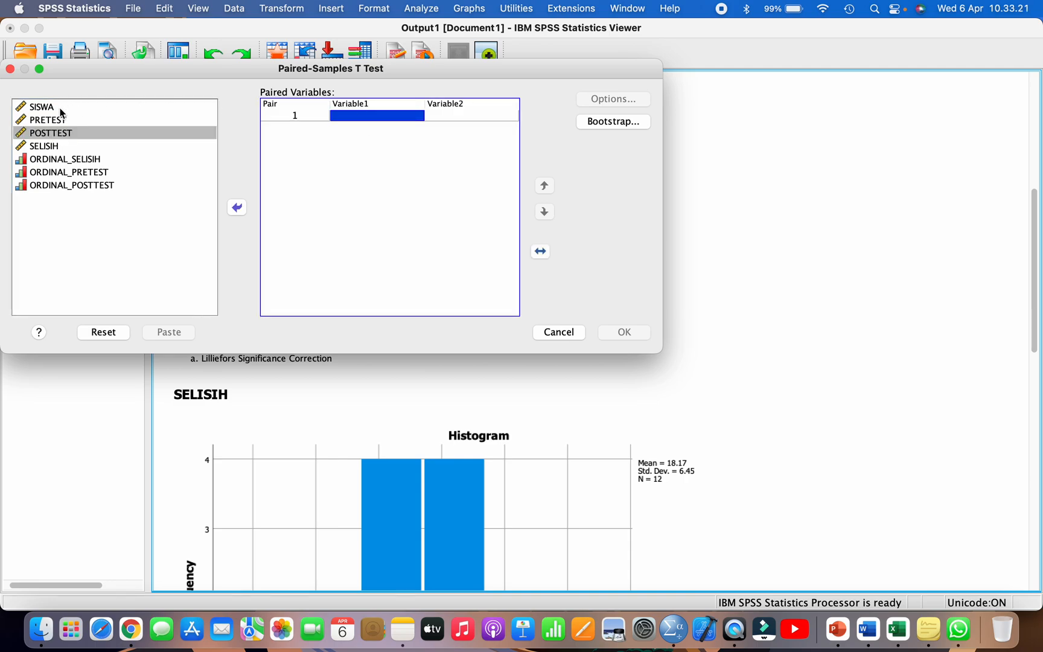
left_click(61, 133)
left_click(236, 207)
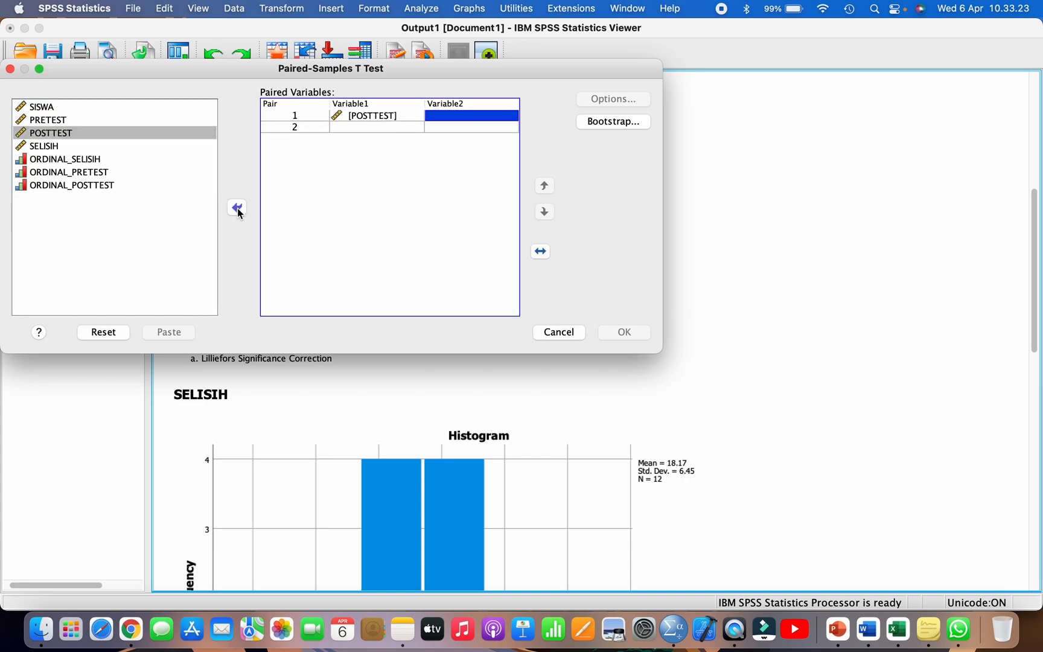
left_click(66, 120)
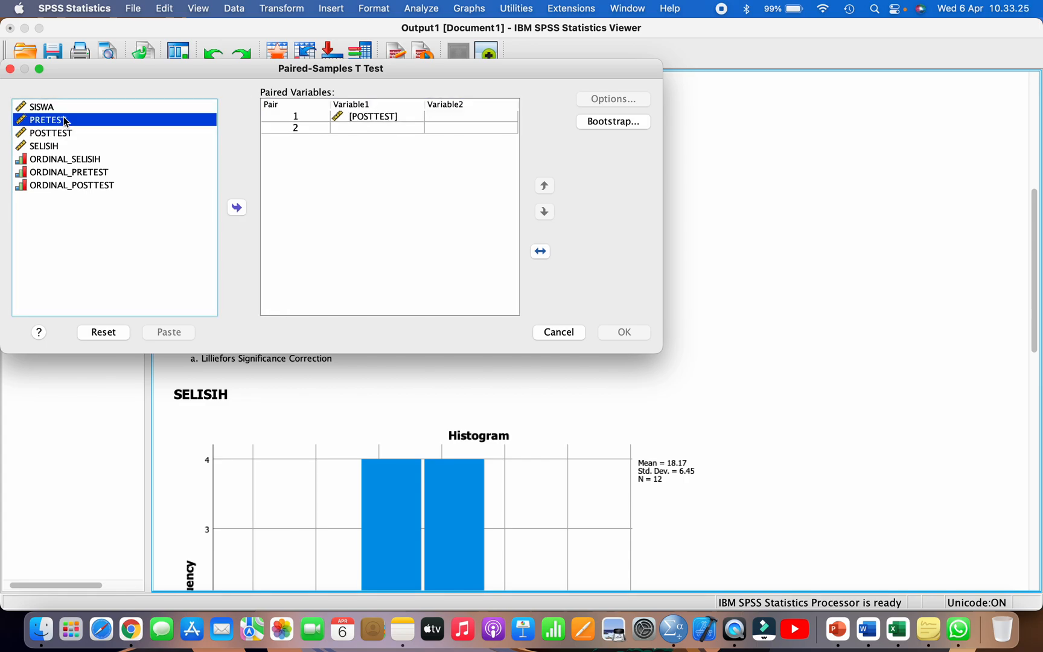
left_click(237, 208)
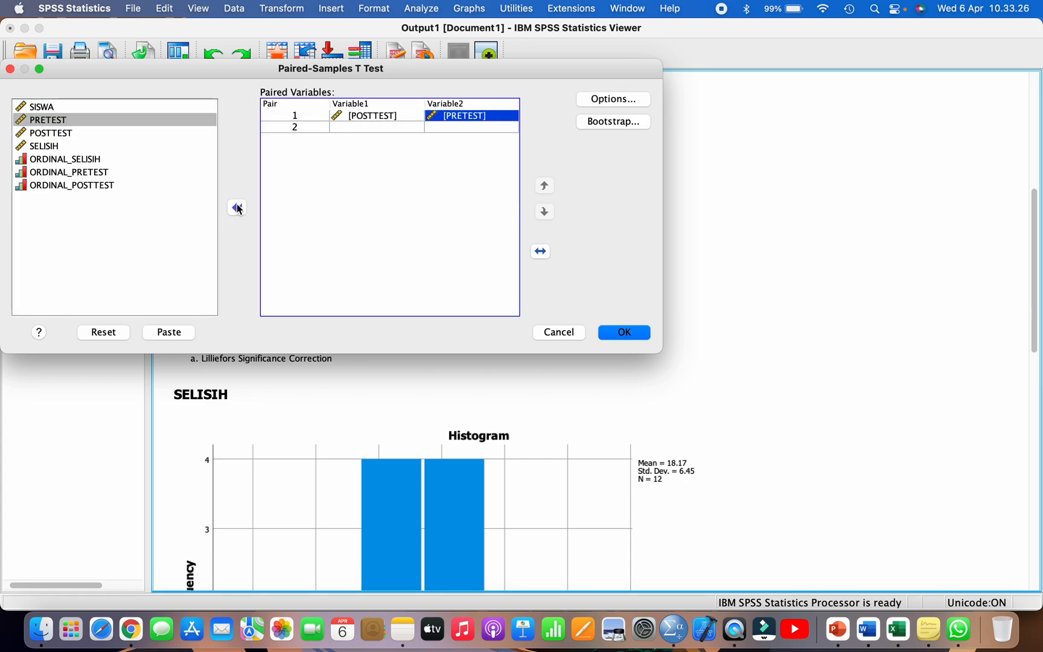
left_click(351, 117)
left_click(454, 121)
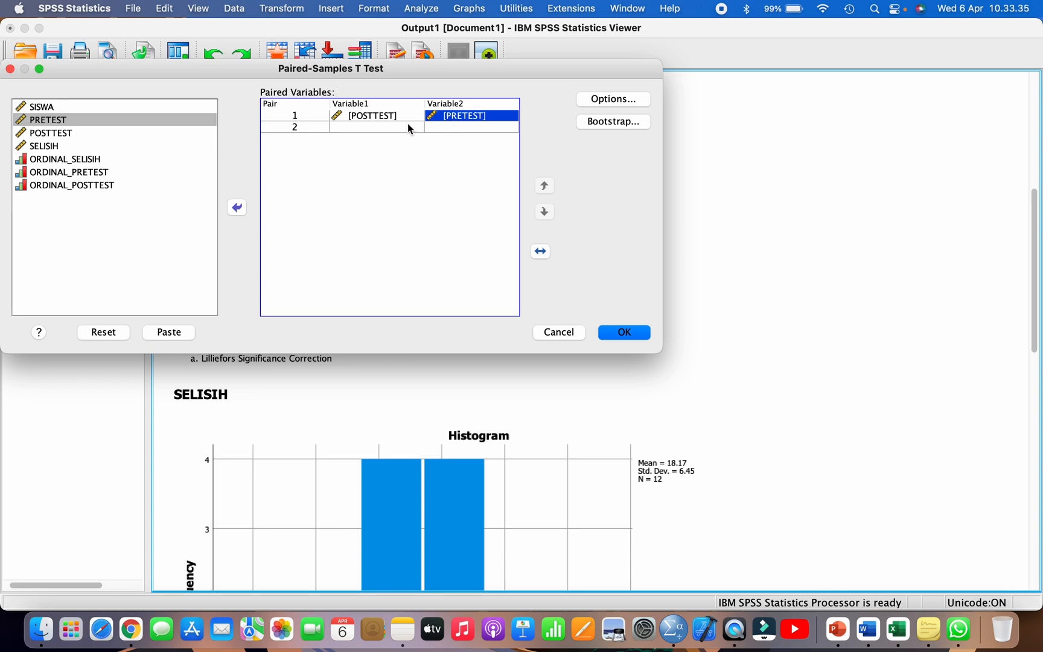
Step: Clear both variables from pair 1 and re-enter POSTTEST as Variable1 and PRETEST as Variable2
left_click(236, 207)
left_click(364, 117)
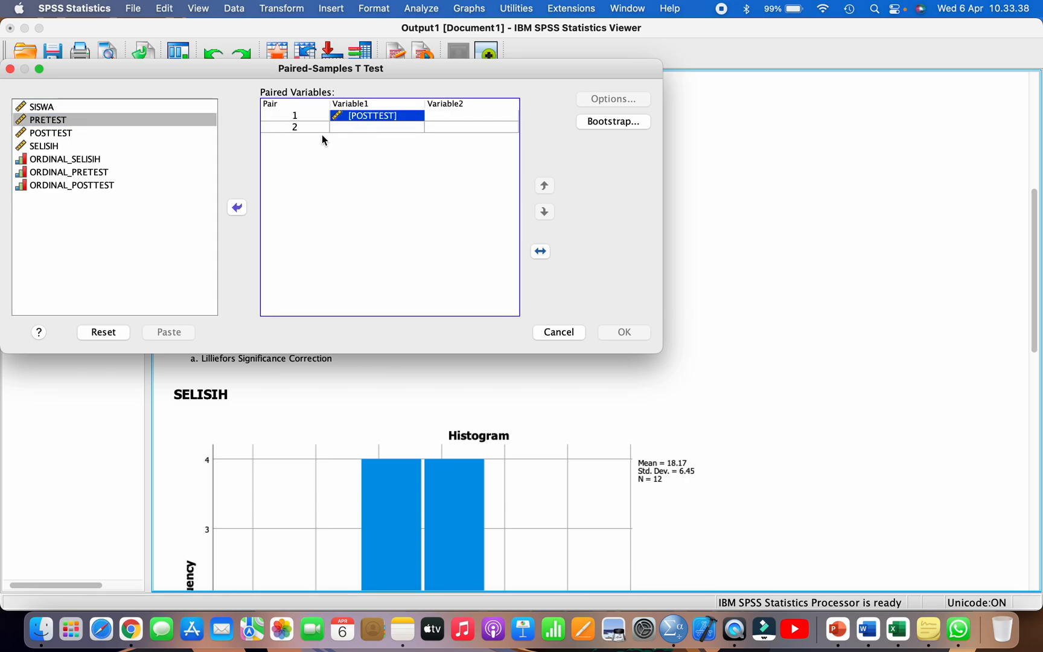
left_click(237, 208)
left_click(56, 134)
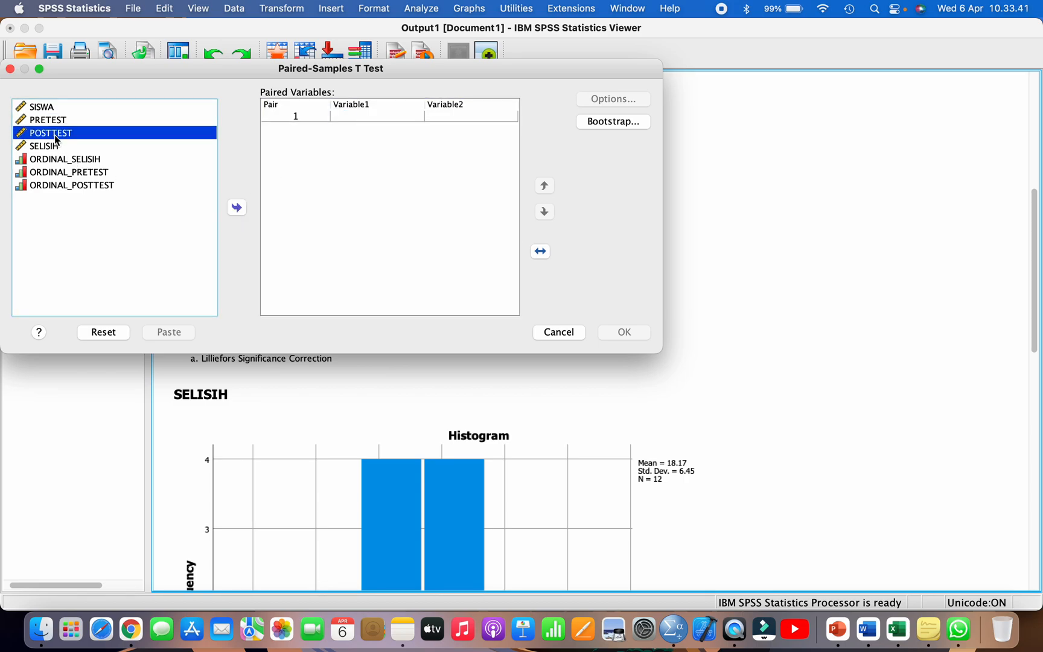
left_click(237, 208)
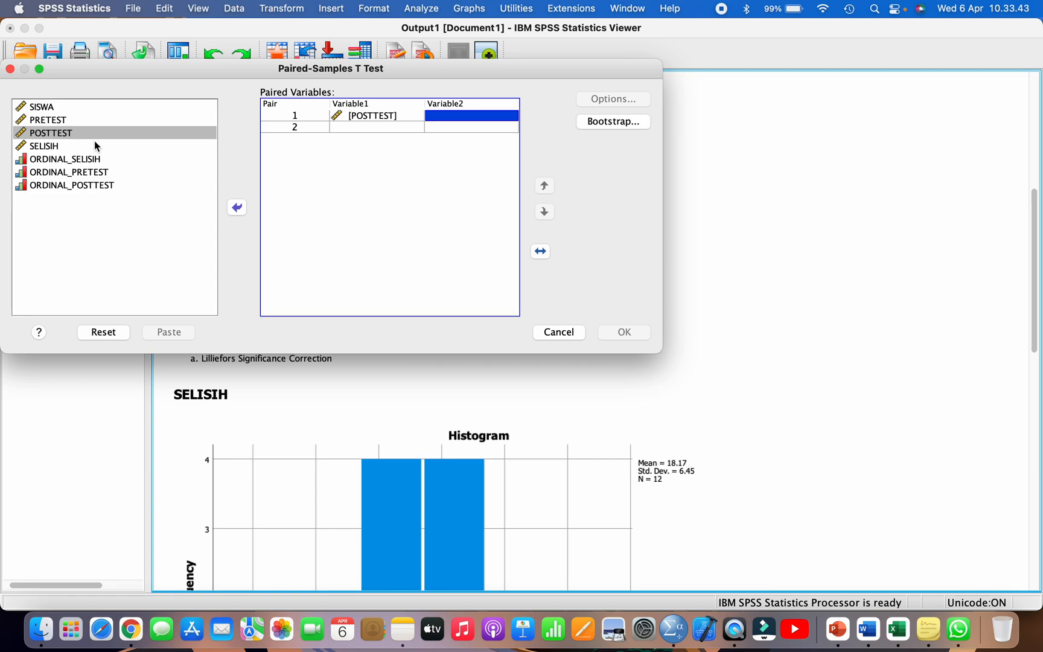
left_click(57, 120)
left_click(239, 208)
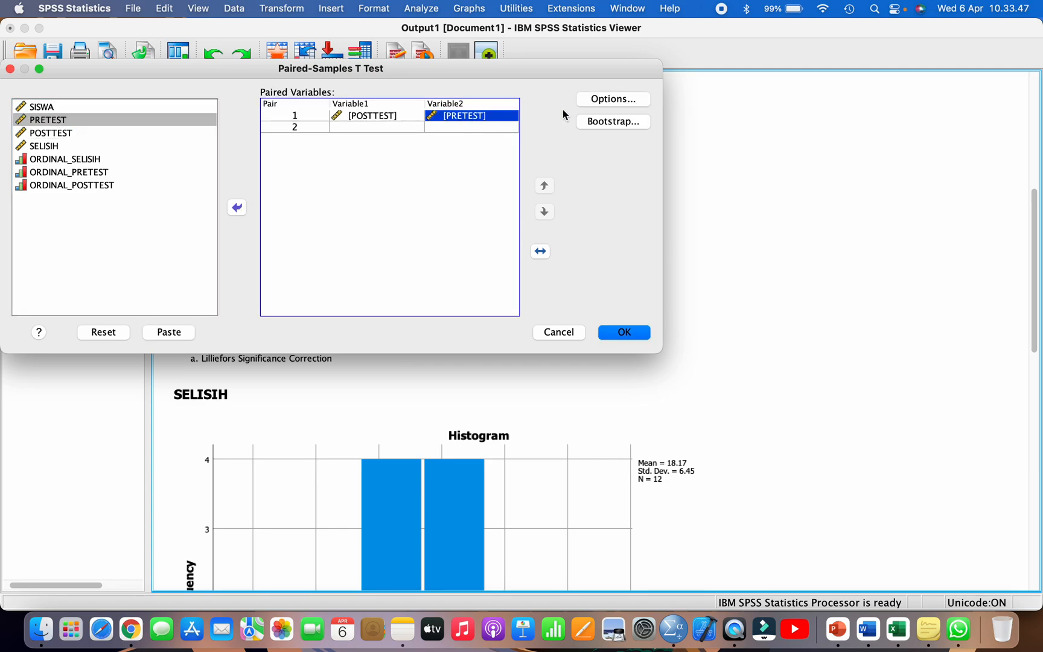
Step: Accept the 95% confidence interval with cases excluded analysis by analysis, and run the paired-samples t-test
left_click(601, 100)
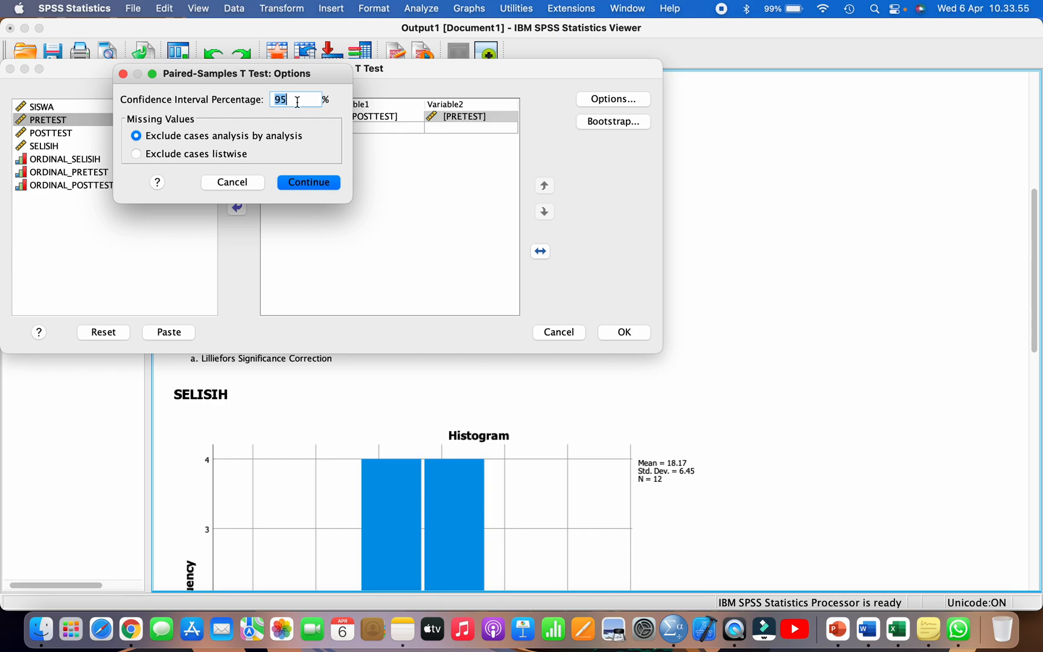
left_click(308, 182)
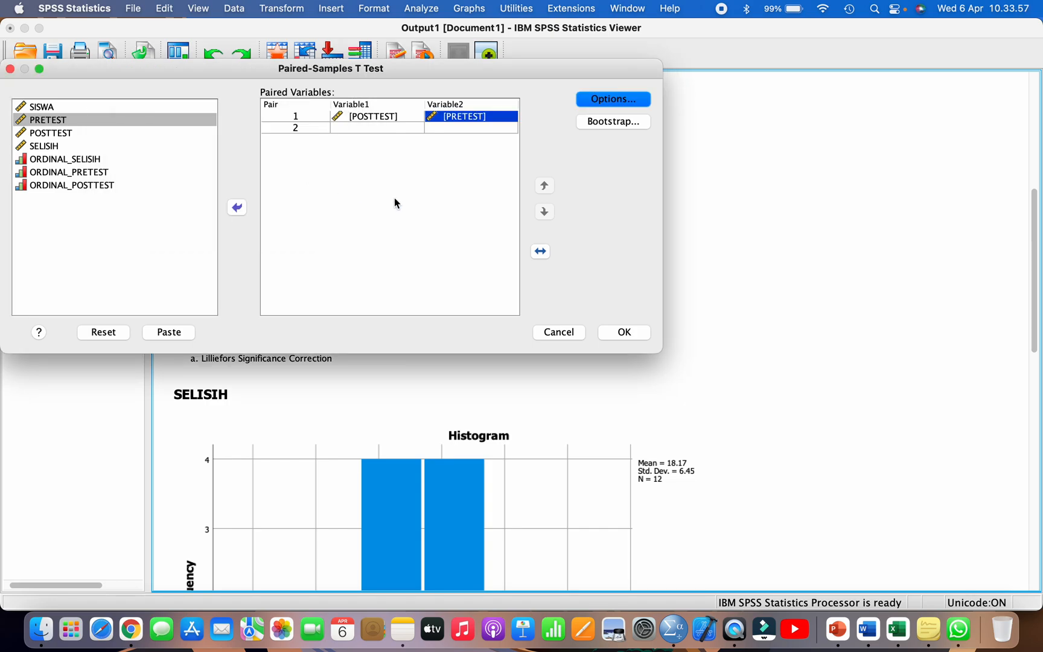
left_click(622, 330)
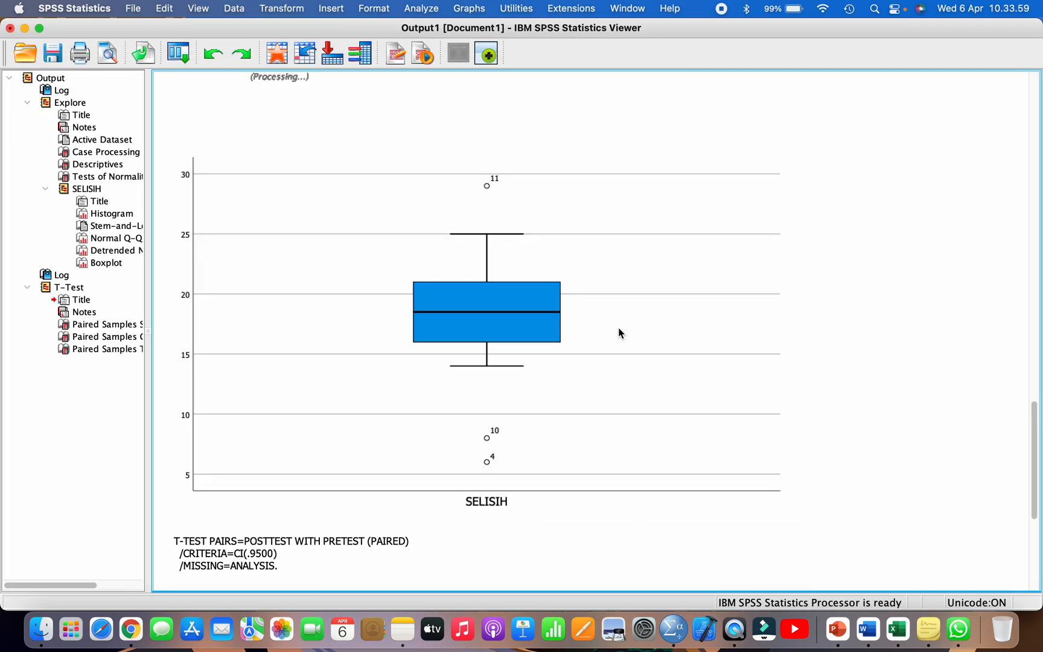
Step: Review the T-Test output, selecting the Paired Samples Statistics table and the Paired Samples Test table
scroll(535, 308, "down", 4)
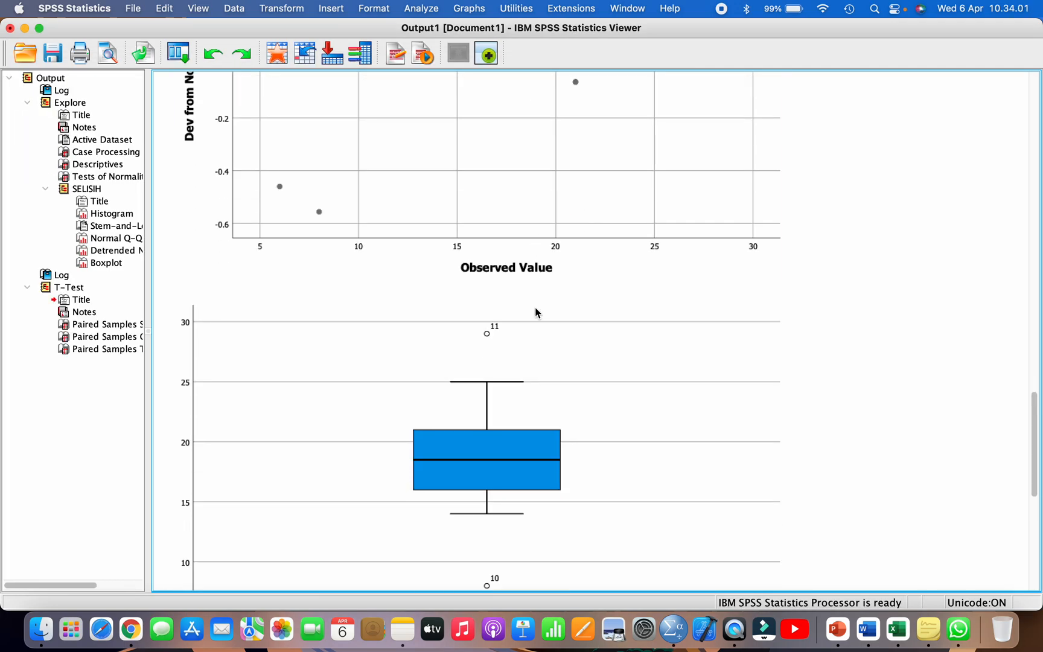
left_click(79, 287)
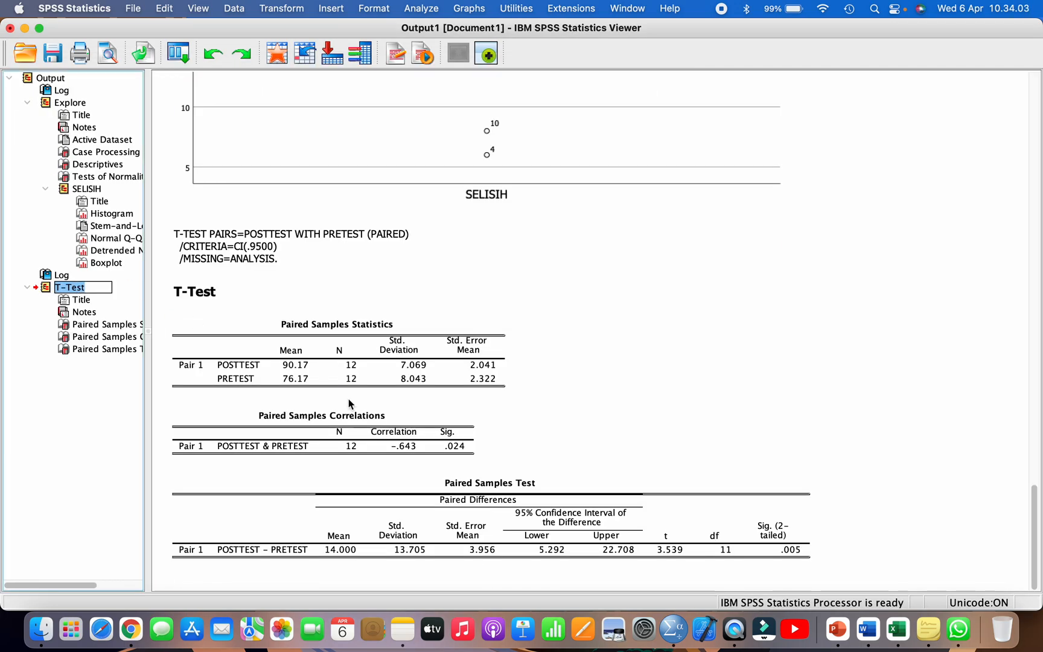
scroll(348, 403, "up", 1)
left_click(351, 357)
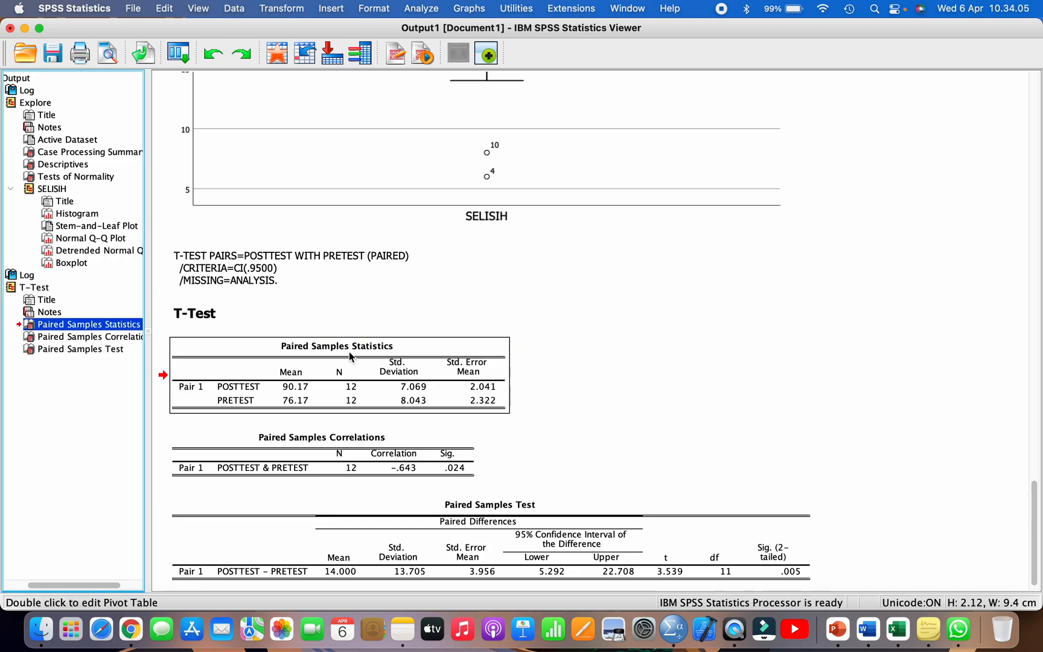
left_click(479, 516)
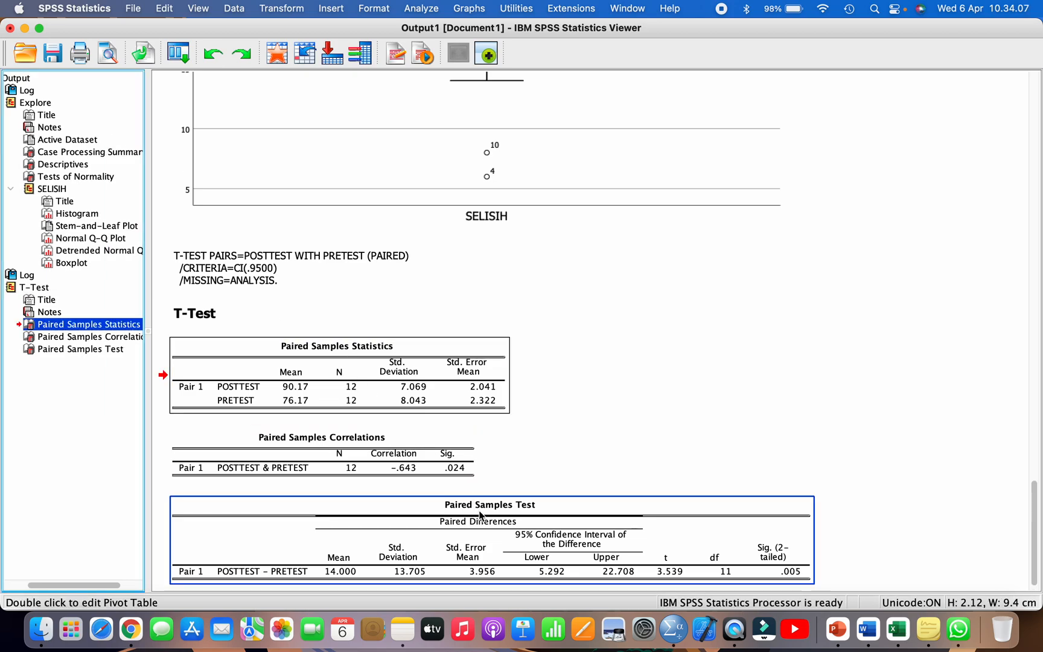
left_click(474, 523)
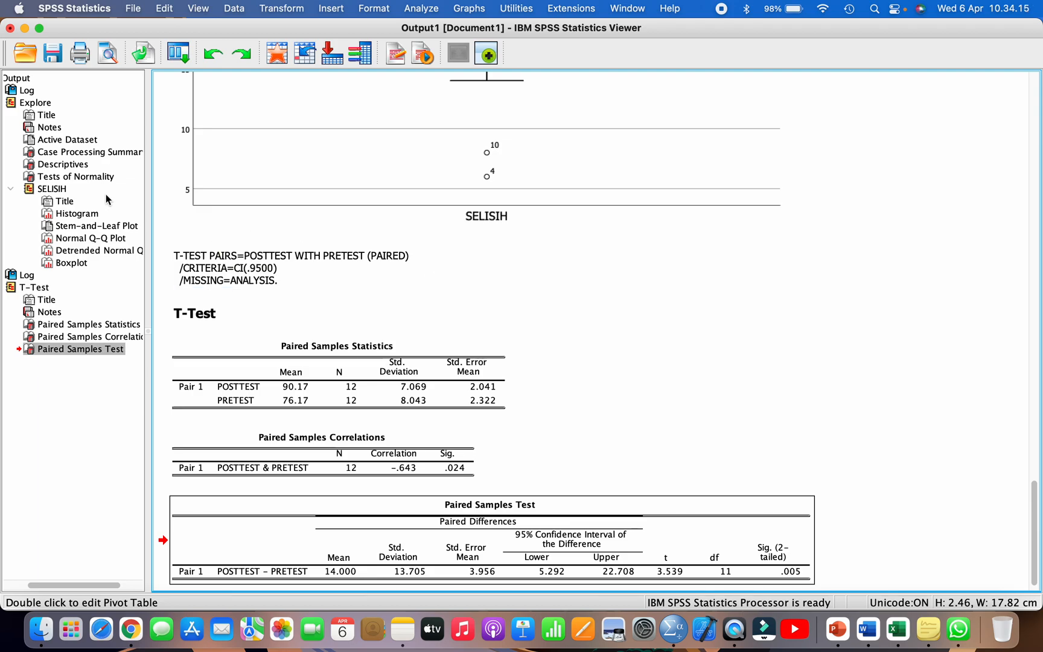
Step: Return to the Tests of Normality table for SELISIH in the Explore output
left_click(60, 189)
left_click(75, 176)
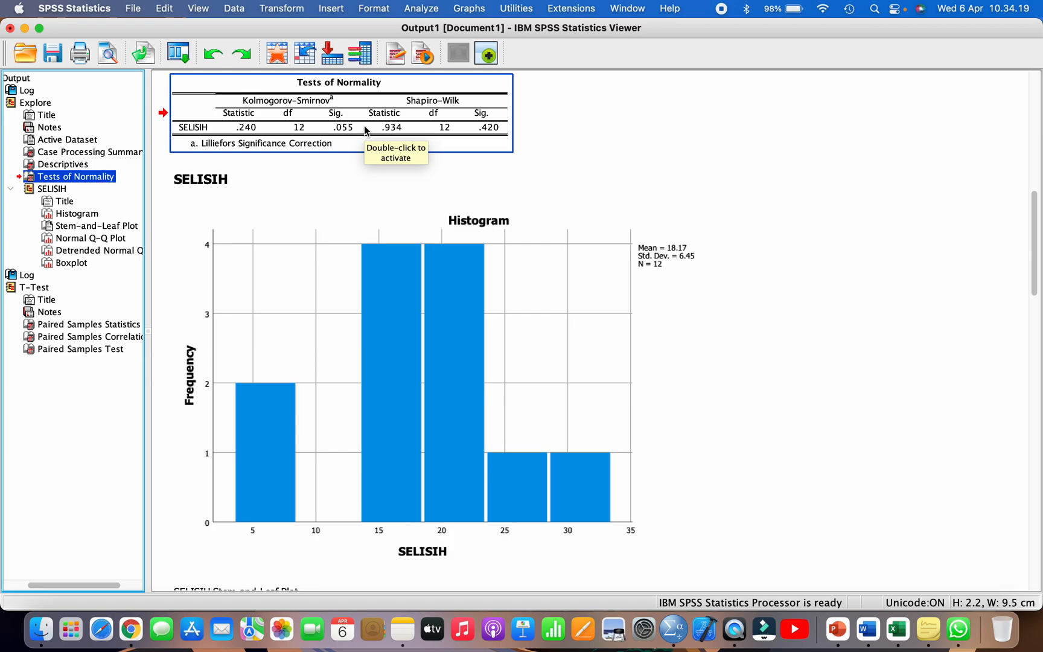
left_click(52, 191)
left_click(77, 178)
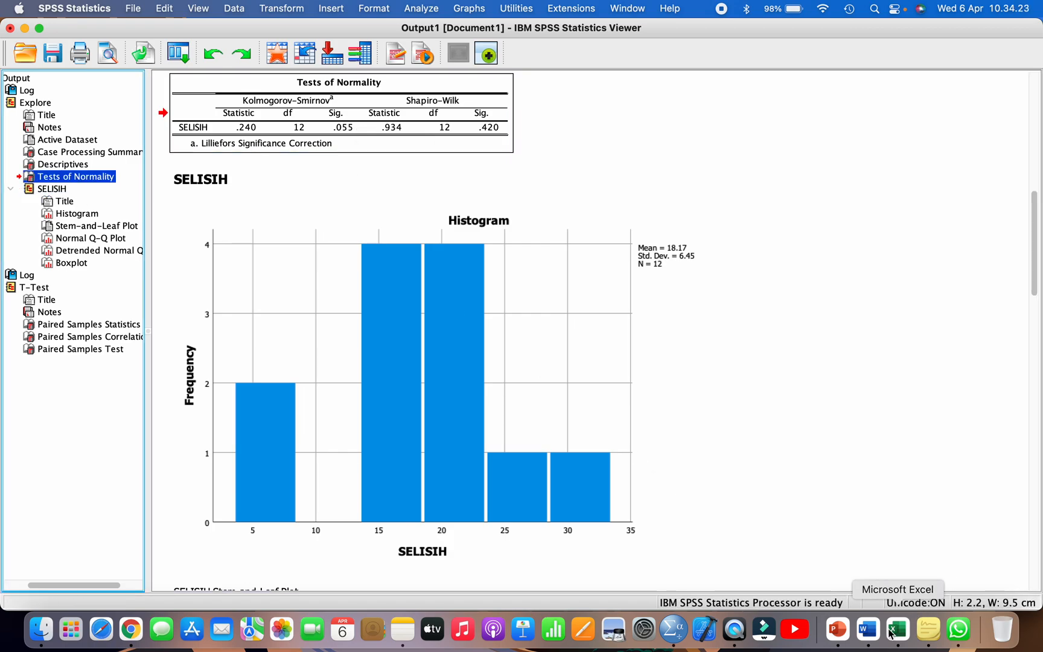
Step: Switch to the Excel flowchart and trace the Data Tidak Normal branch to the normality test on SELISIH_TRANS
left_click(884, 629)
scroll(707, 472, "down", 6)
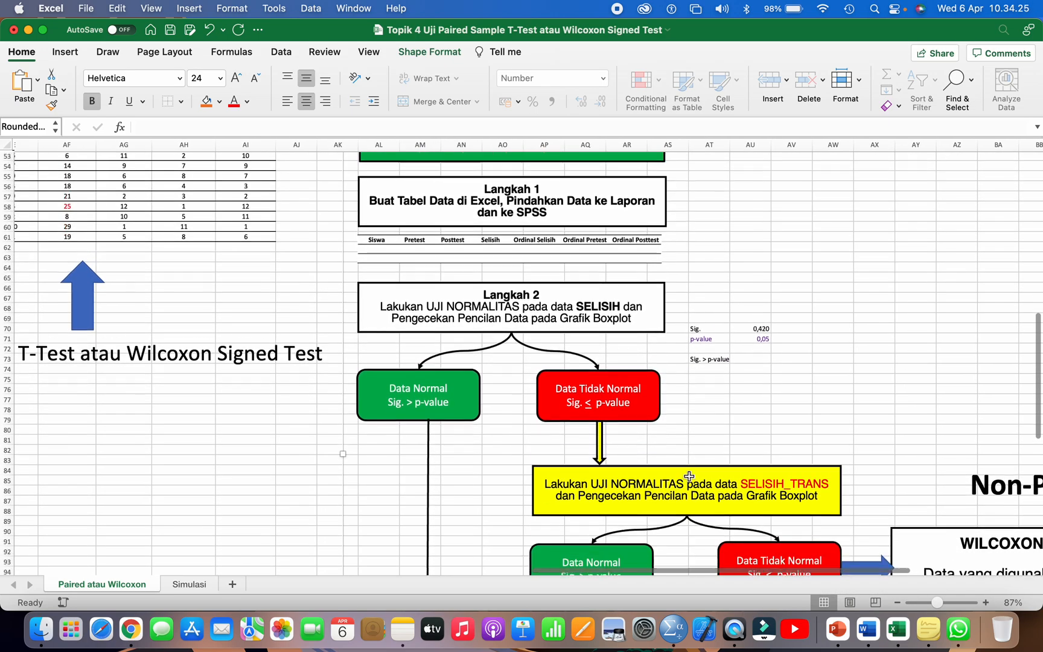
left_click(660, 479)
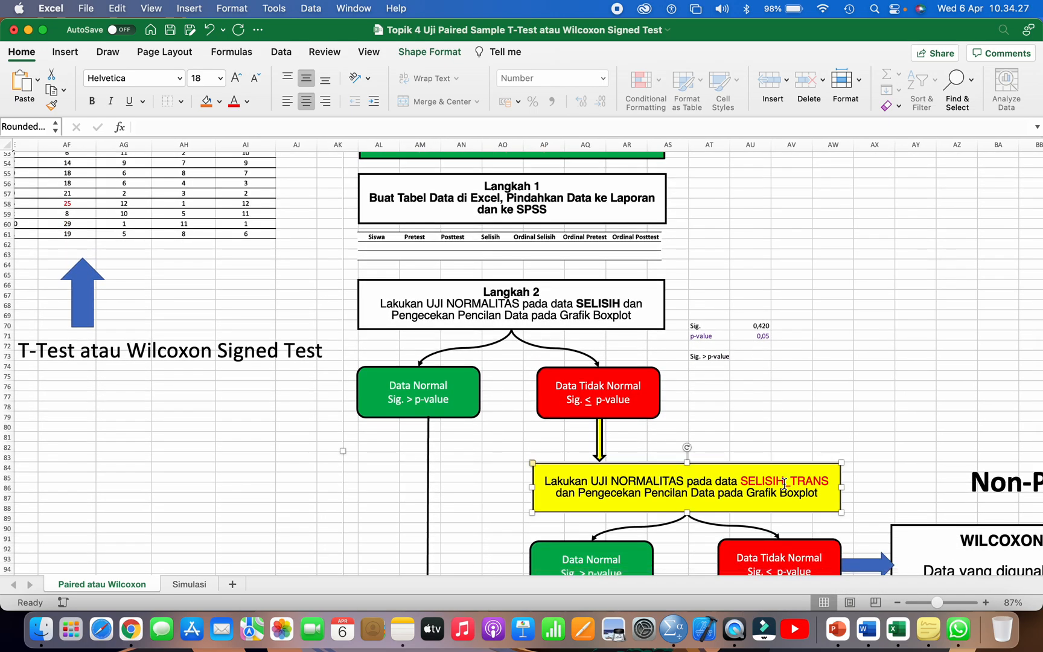
left_click(461, 388)
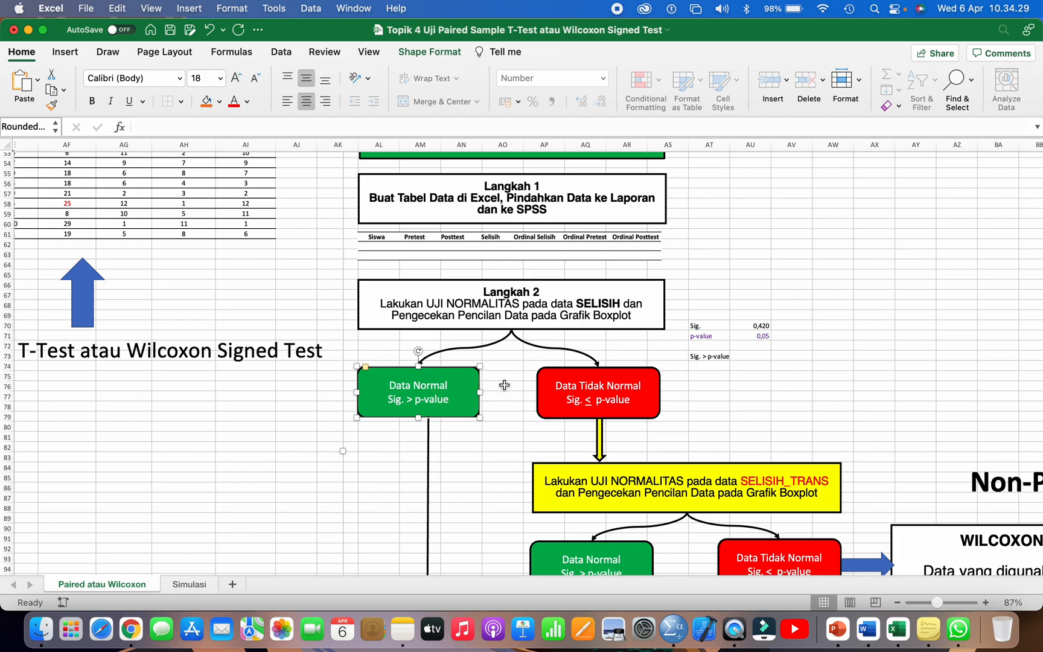
left_click(572, 396)
scroll(573, 395, "down", 5)
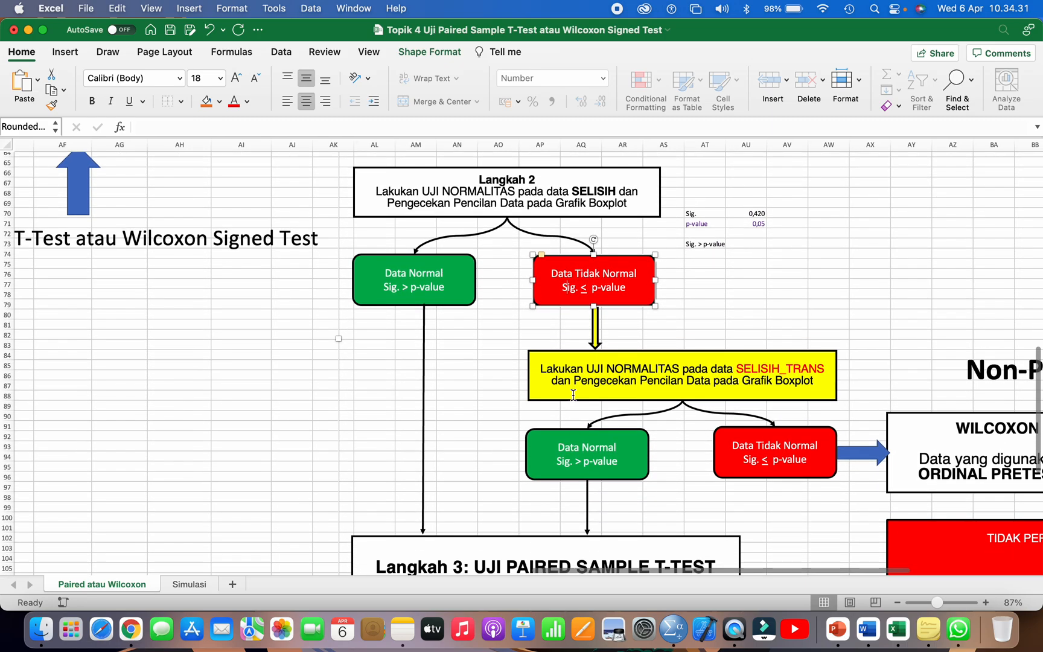
left_click(600, 370)
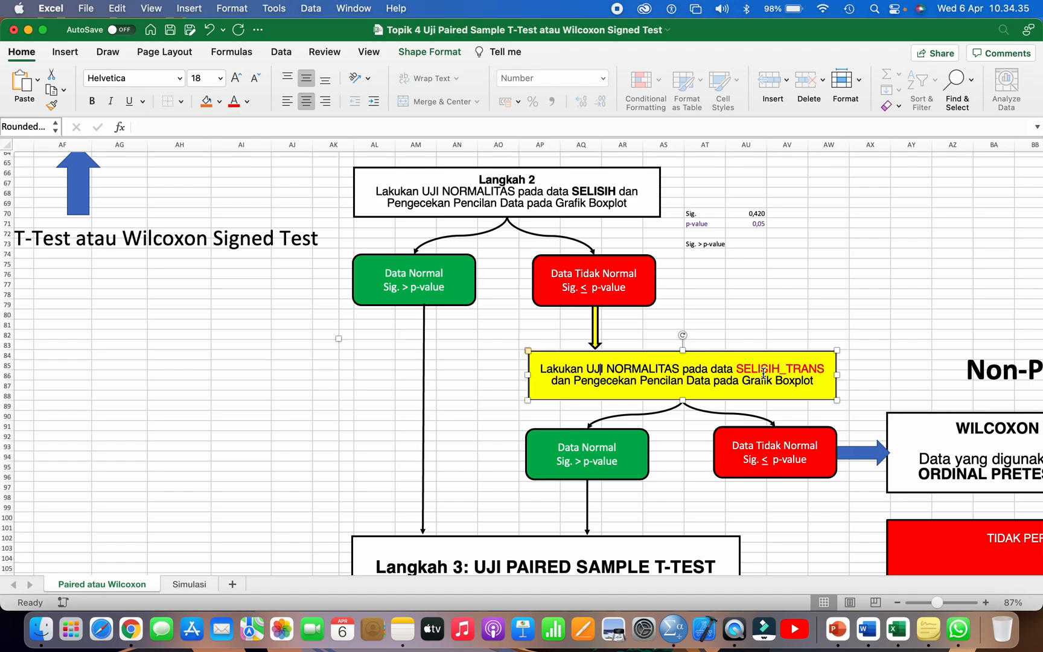
Step: Switch back to SPSS and copy the Tests of Normality table from the output
key("super+Tab")
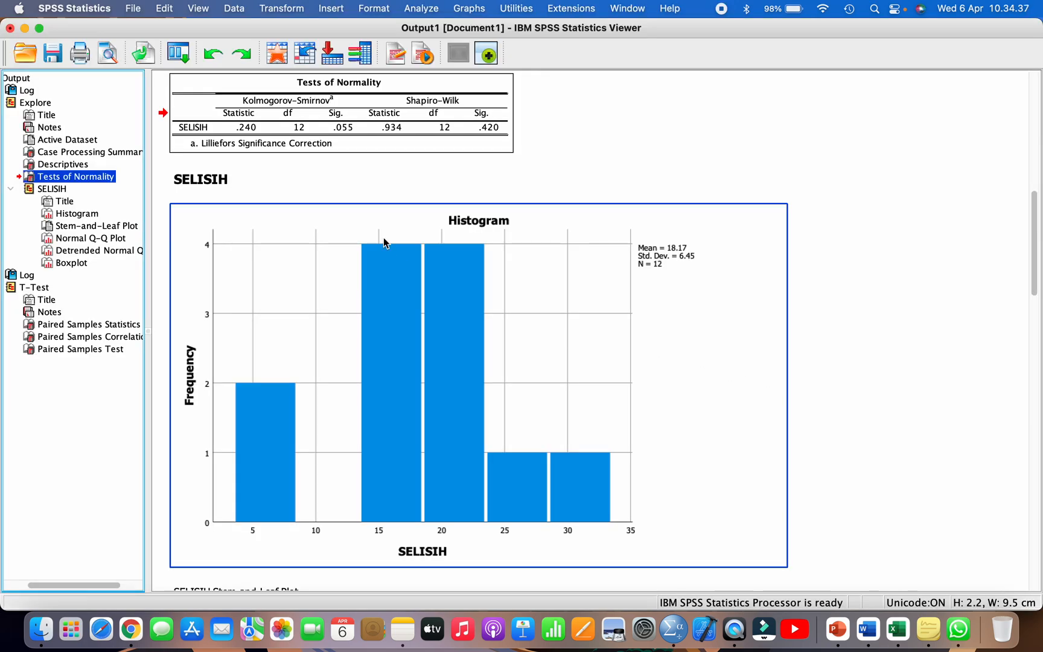
scroll(386, 241, "up", 4)
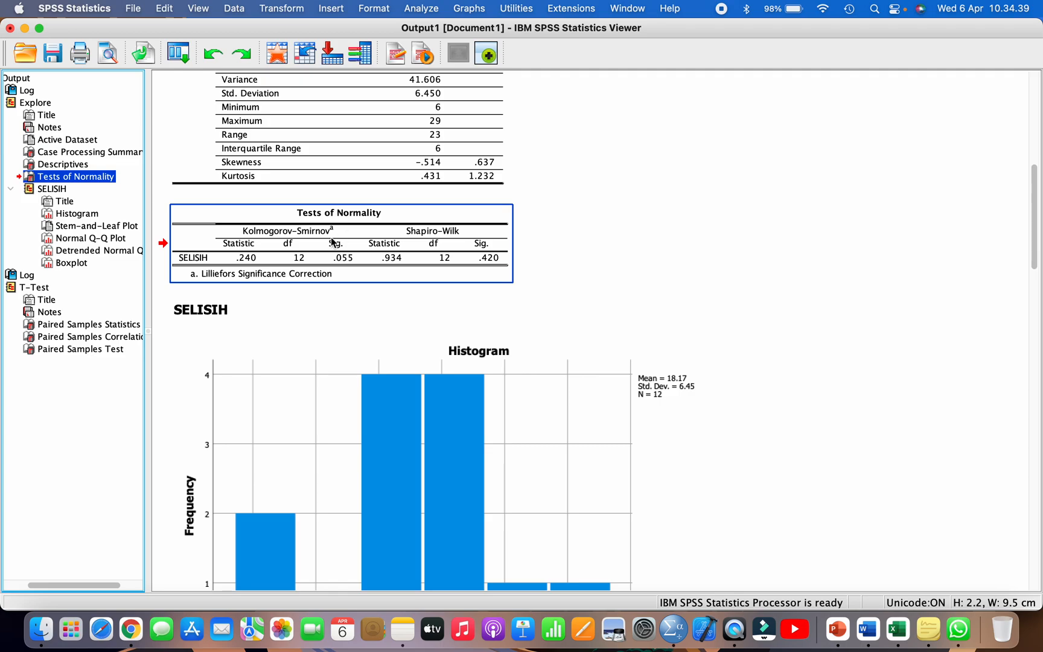
left_click(323, 241)
scroll(278, 239, "up", 1)
right_click(277, 238)
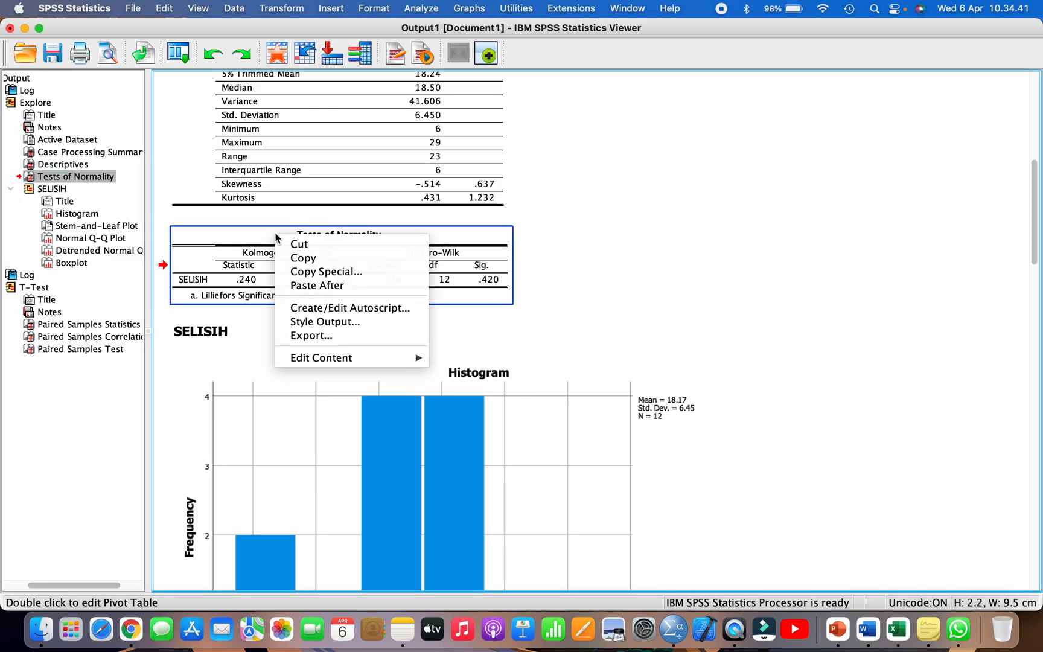
left_click(301, 257)
left_click(647, 508)
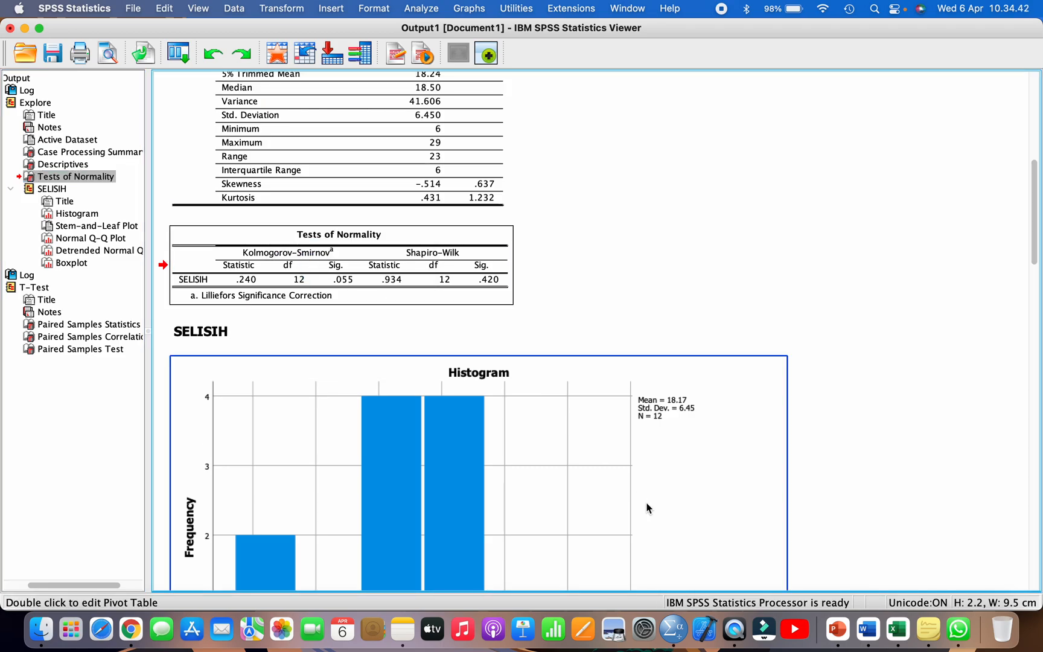
Step: Show the Word report full screen and insert blank lines above D. Uji Persyaratan Analisis so the section starts on a new page
left_click(867, 629)
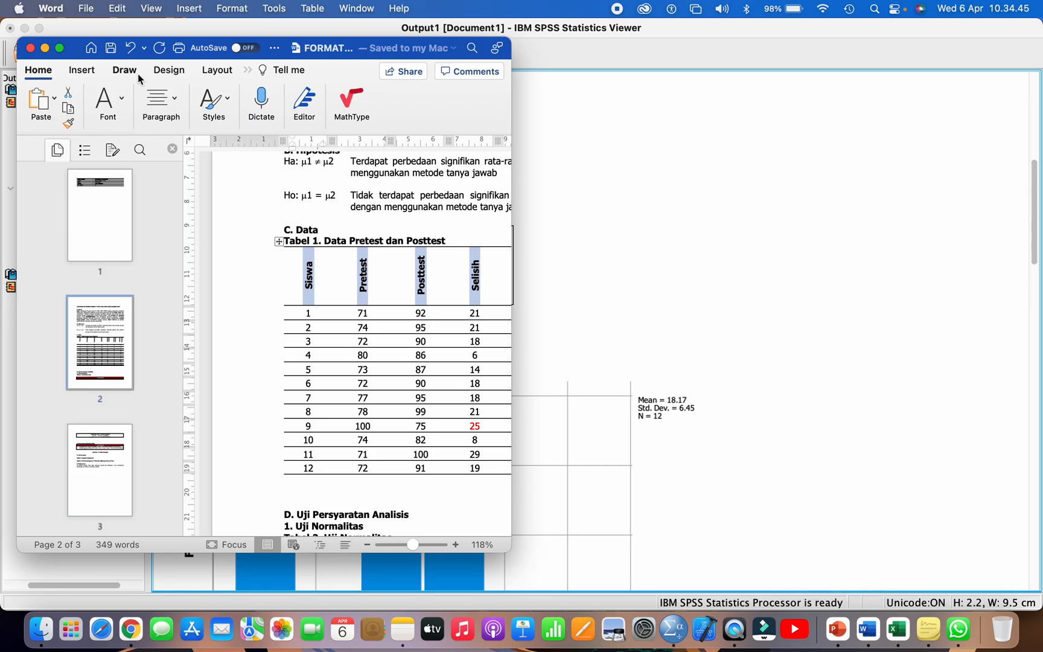
left_click(59, 50)
scroll(408, 305, "down", 5)
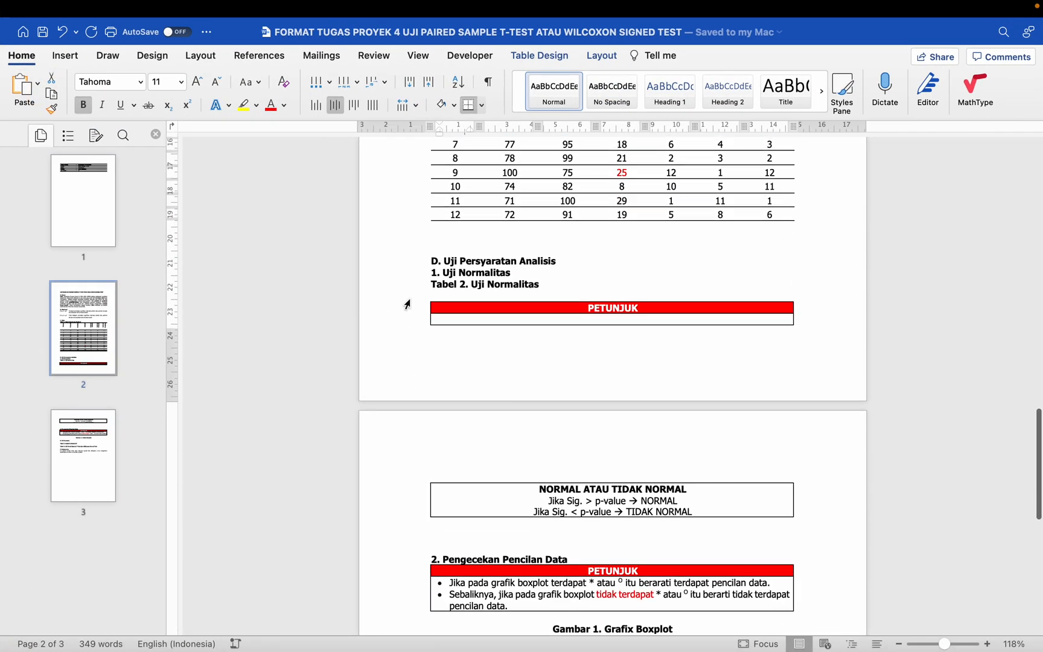
left_click(441, 297)
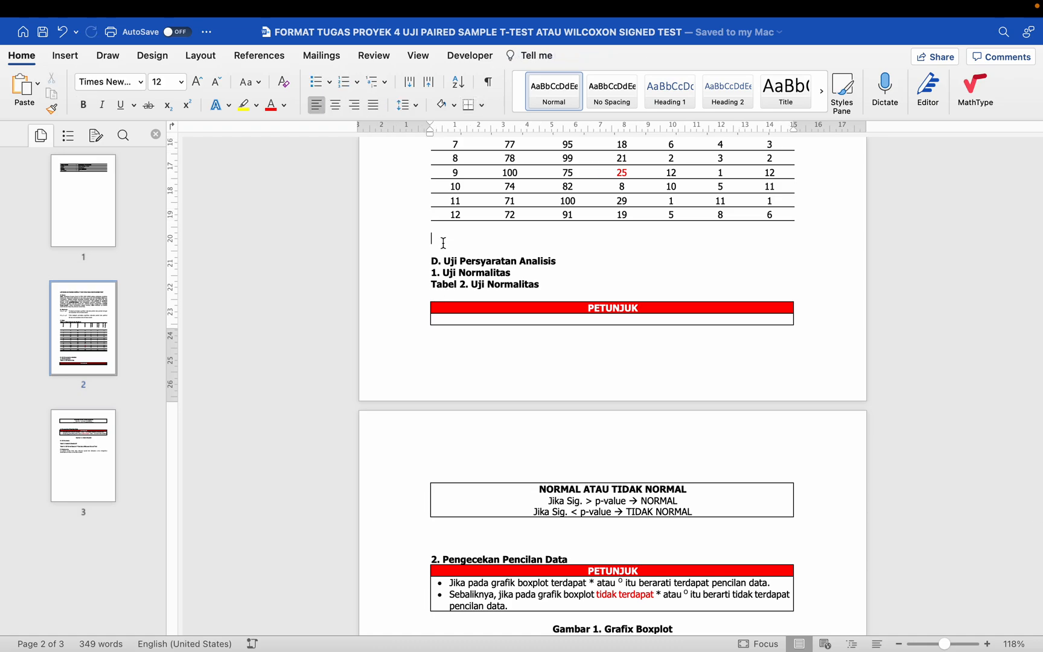
key("Return")
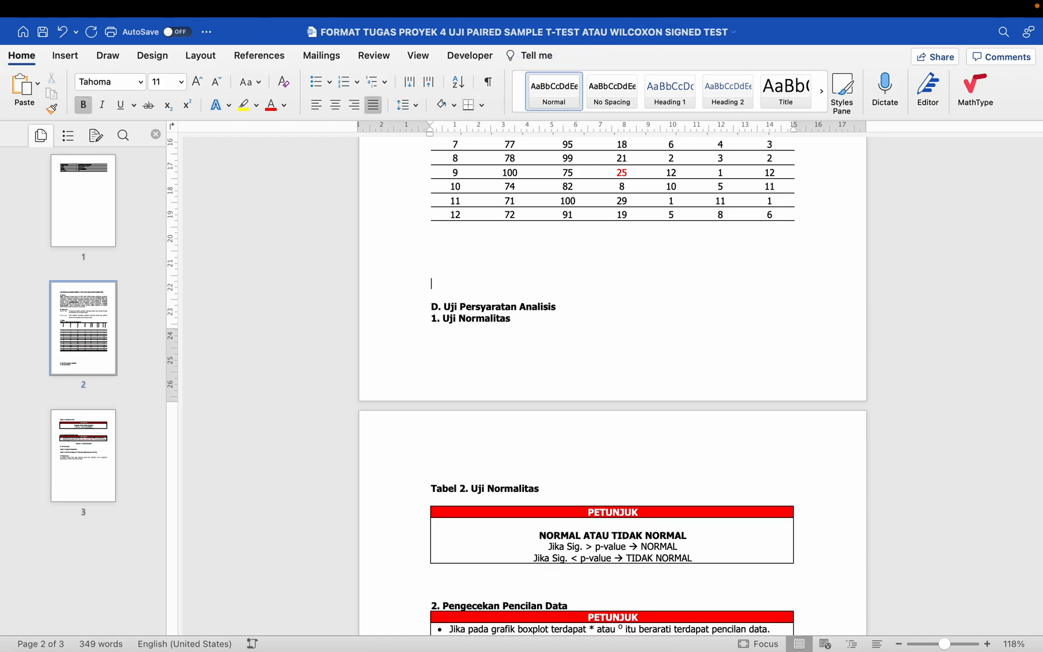
key("Return")
key("Return")
key("Return")
key("Return")
scroll(612, 386, "down", 2)
scroll(463, 229, "down", 5)
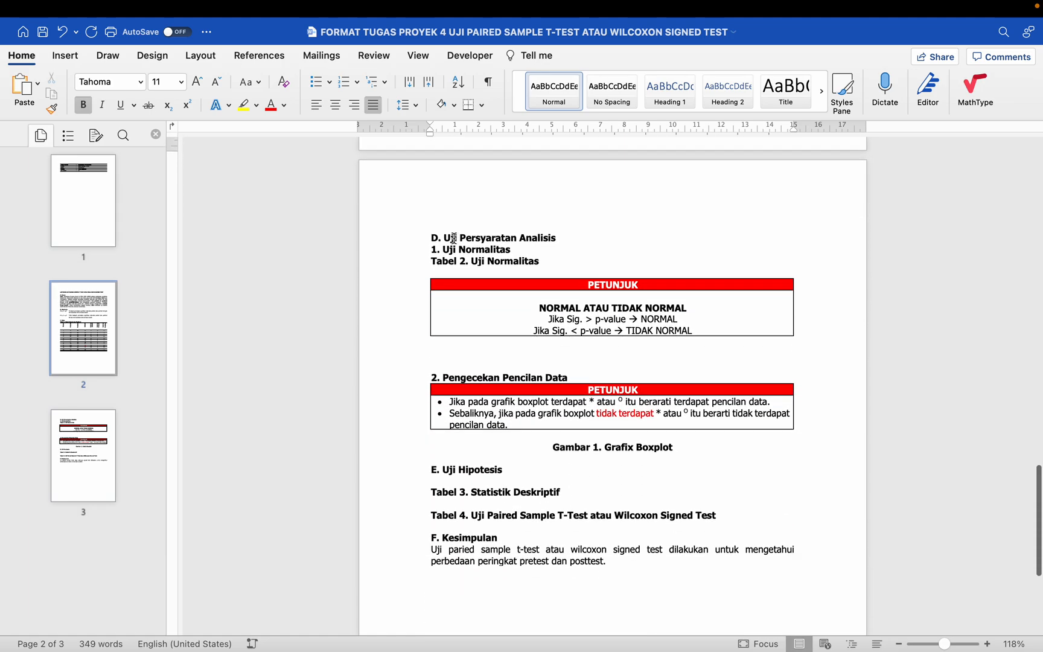
Step: Insert several blank lines between the Tabel 2. Uji Normalitas caption and the PETUNJUK box
left_click(464, 272)
key("Return")
key("Return")
key("Return")
key("Return")
key("Return")
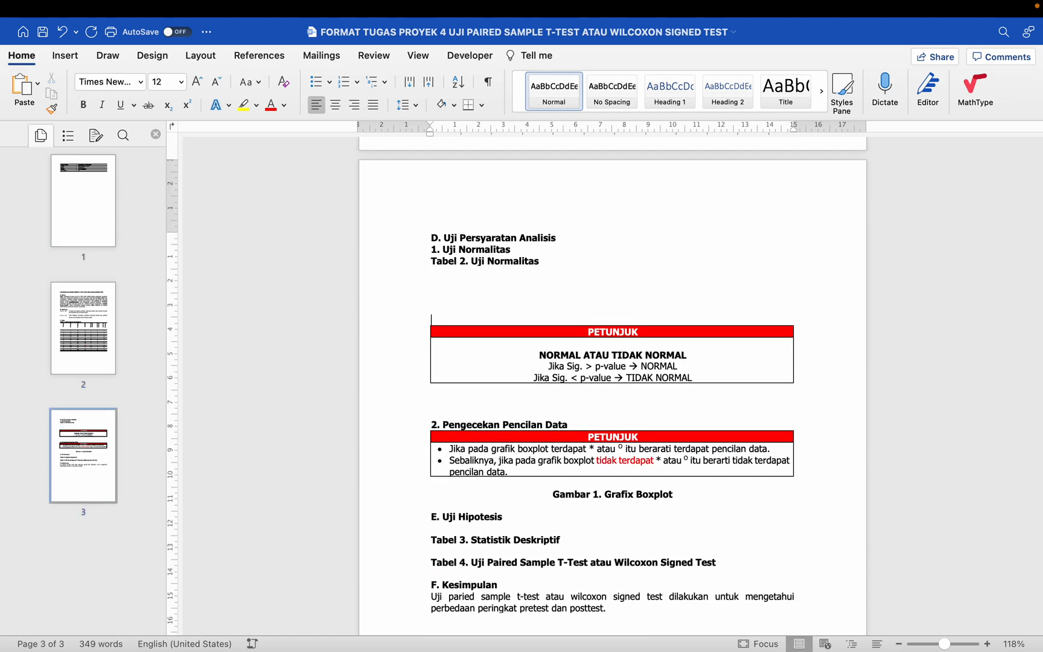
key("Return")
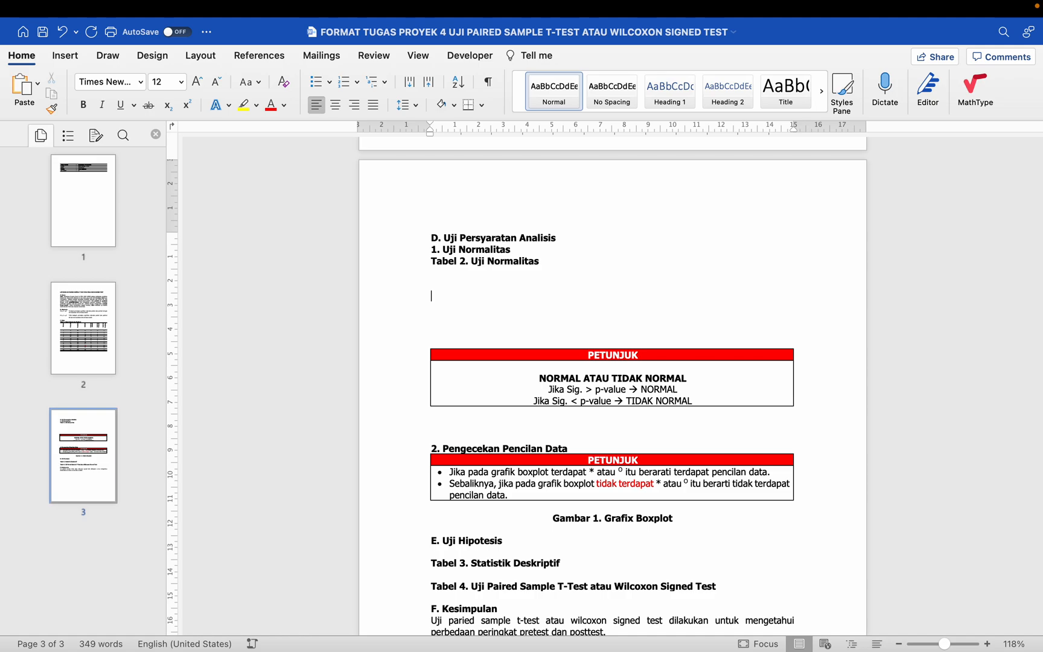
Step: Paste the copied Tests of Normality table into the blank space below the Tabel 2 caption, undoing the first paste and repeating it
key("cmd+v")
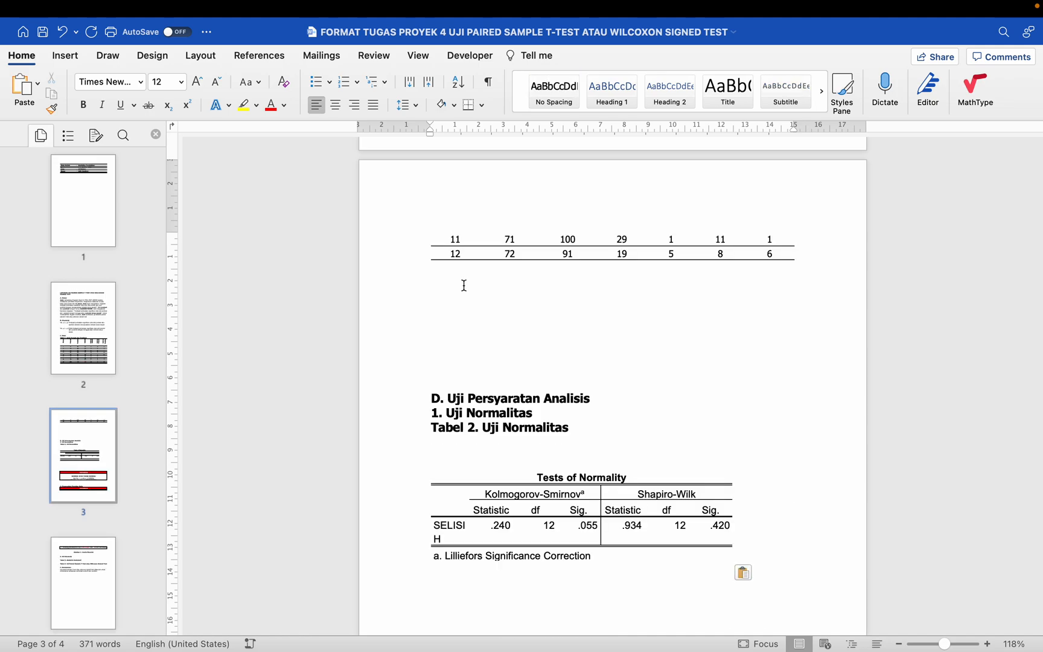
key("super+z")
key("Return")
key("Return")
key("super+v")
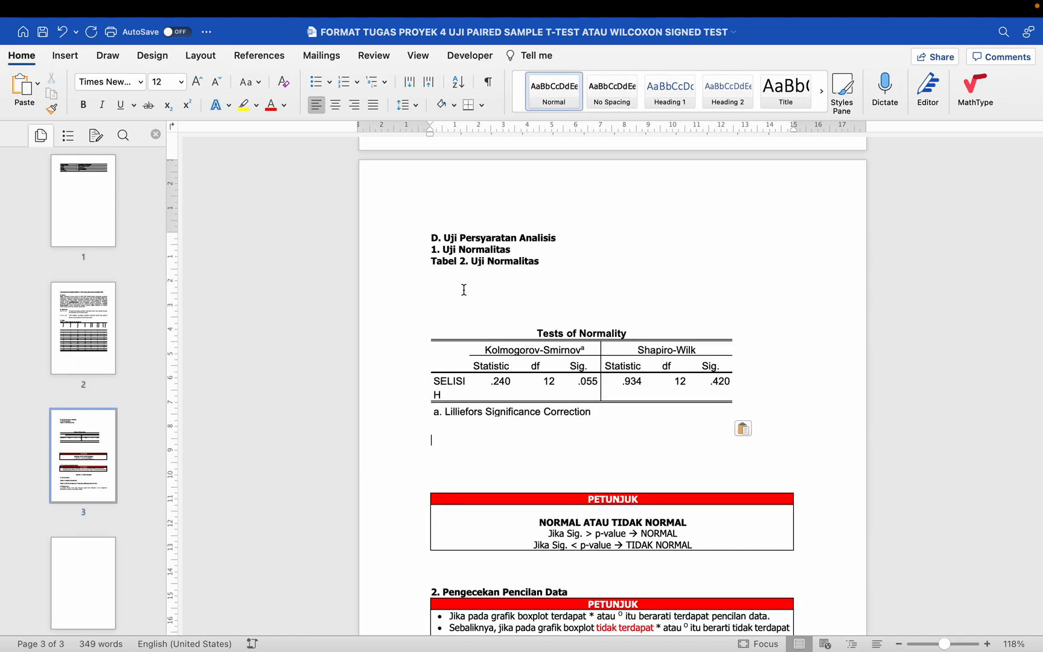
Step: Delete the blank lines between the Tabel 2. Uji Normalitas caption and the Tests of Normality table
left_click(452, 318)
scroll(452, 319, "up", 5)
scroll(451, 338, "down", 1)
scroll(447, 392, "up", 12)
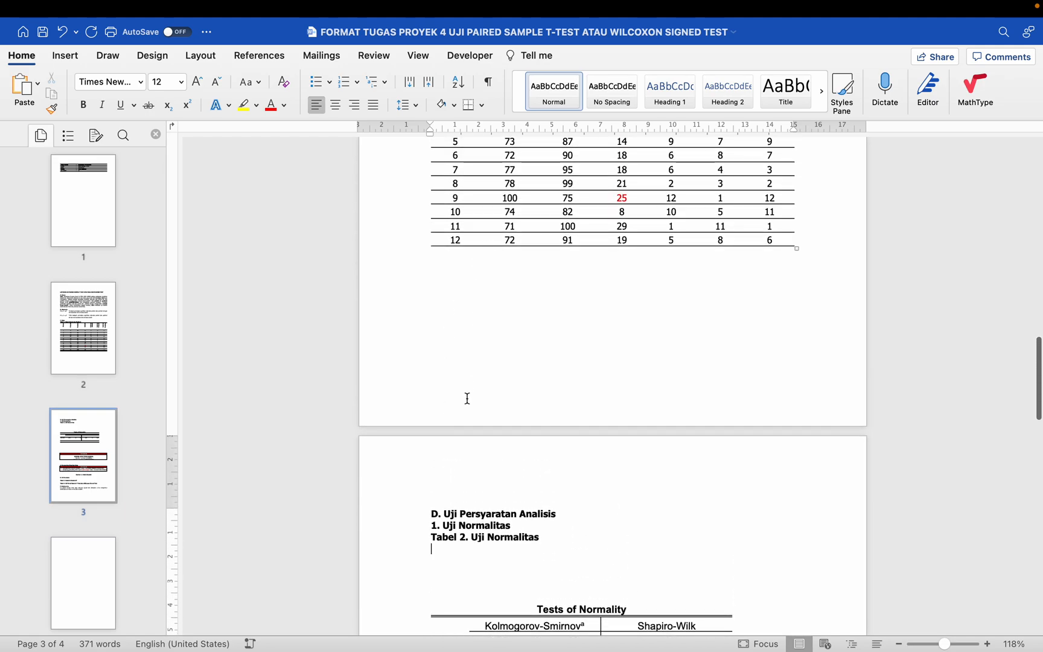
scroll(462, 409, "down", 6)
scroll(462, 410, "down", 6)
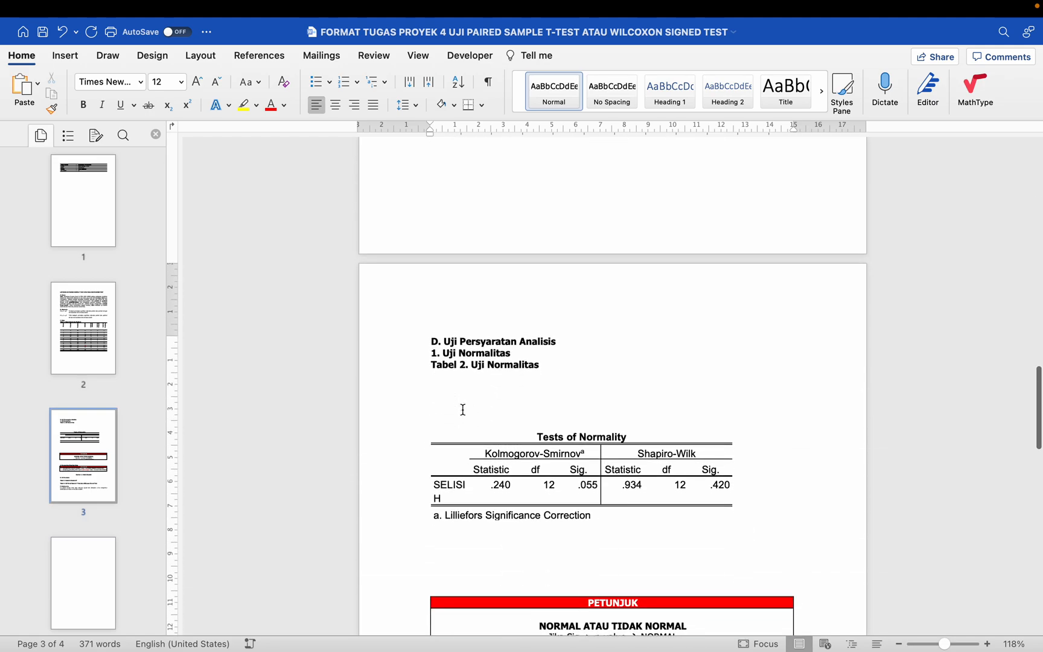
left_click(445, 394)
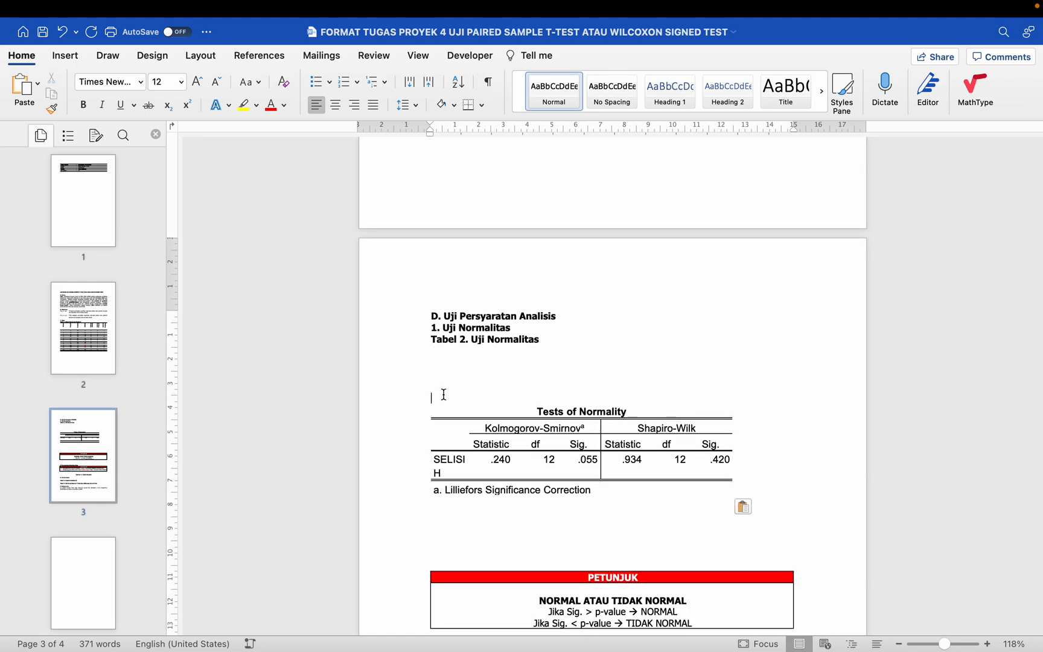
key("BackSpace")
key("BackSpace")
key("BackSpace")
key("BackSpace")
key("BackSpace")
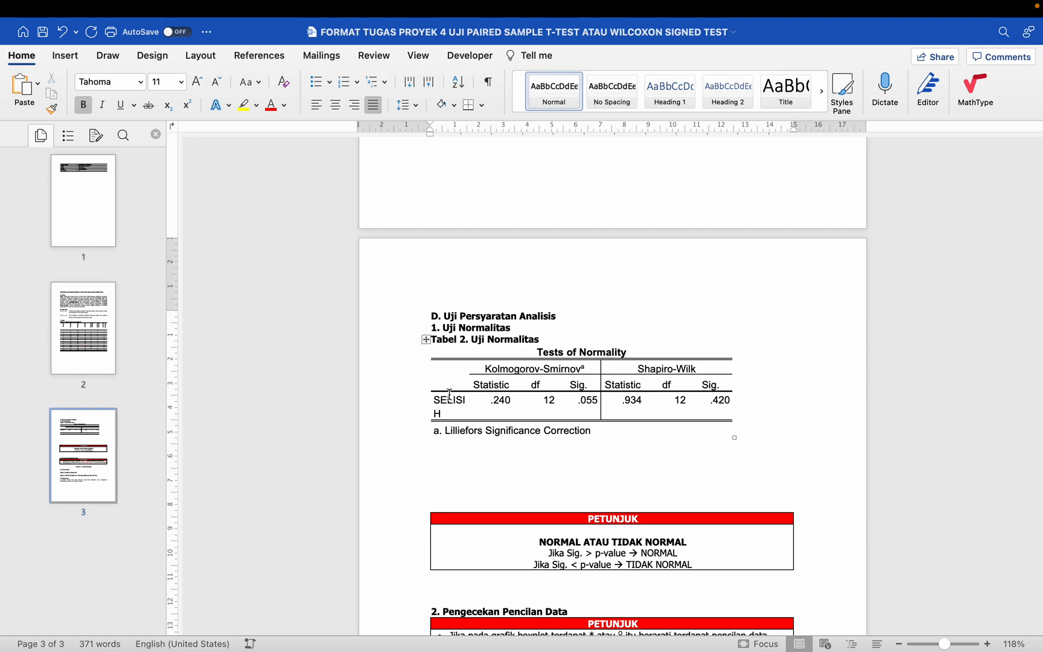
Step: Format the whole Tests of Normality table in Tahoma, size 11
left_click(486, 368)
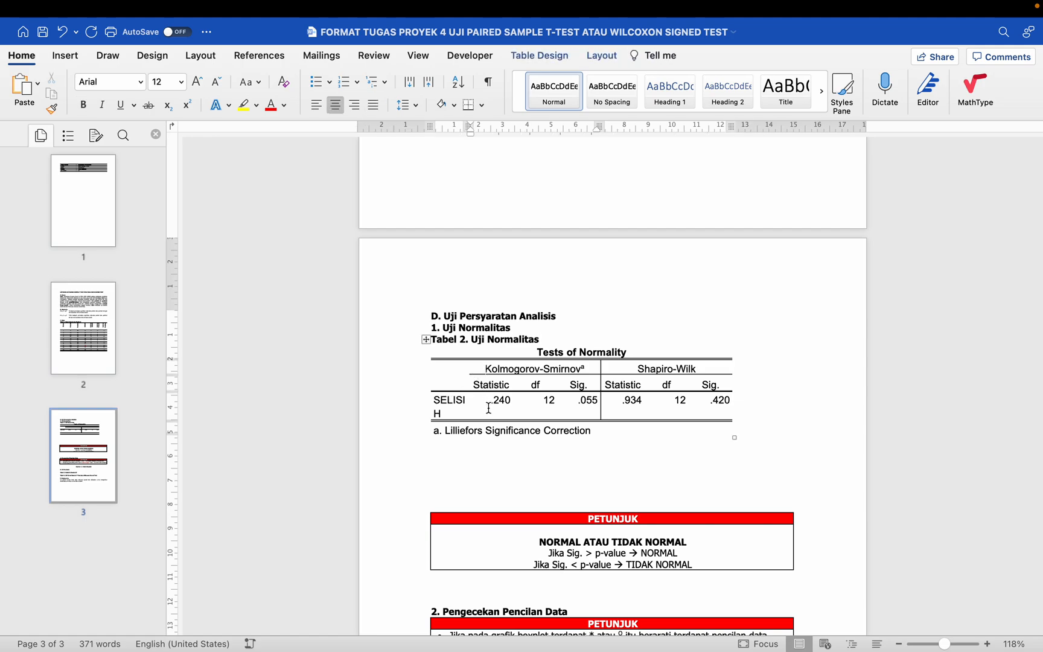
left_click(498, 444)
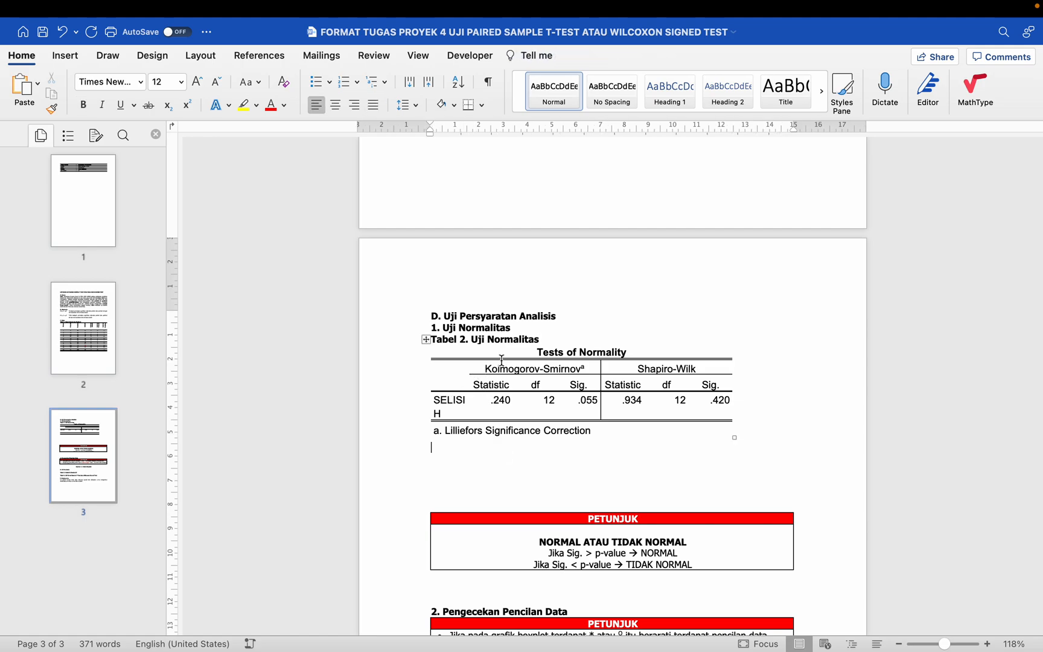
left_click(501, 371)
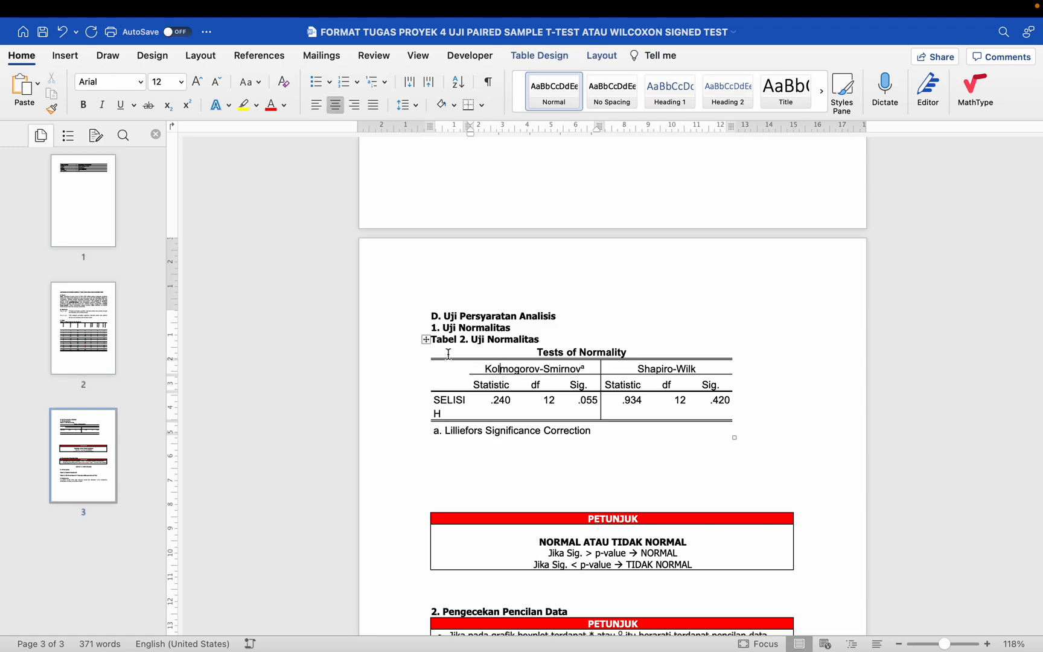
left_click(425, 340)
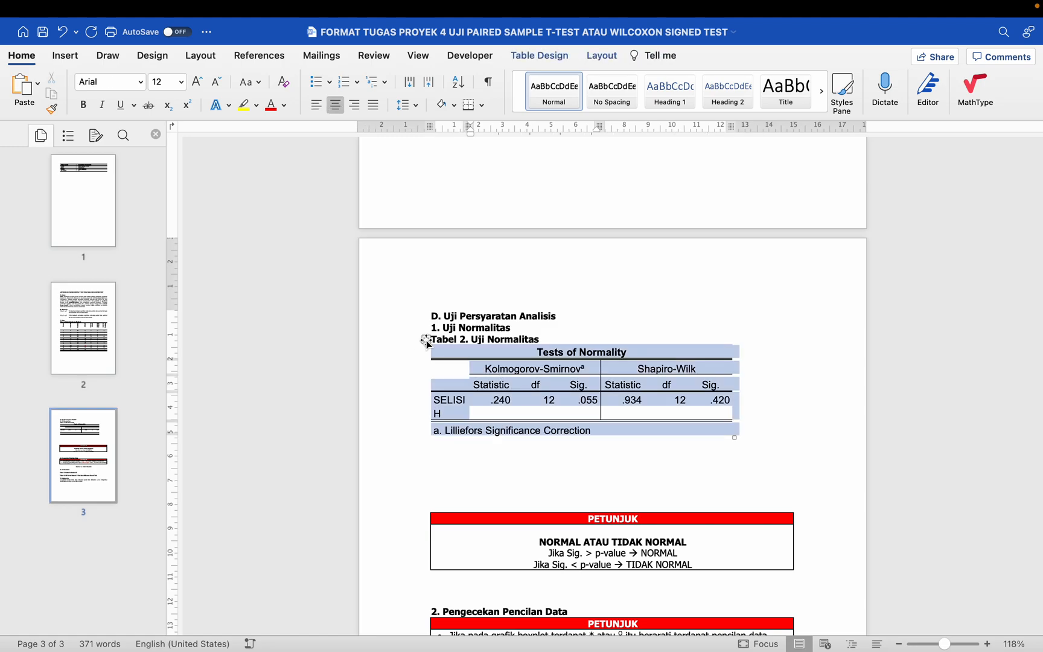
left_click(141, 82)
mouse_move(175, 213)
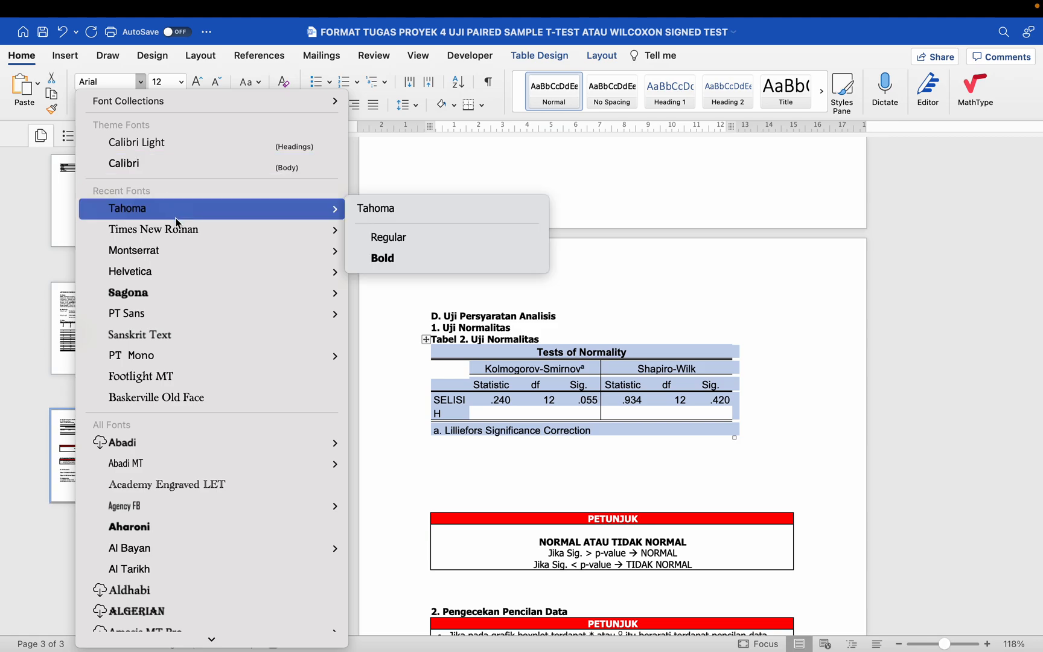
left_click(389, 209)
left_click(181, 82)
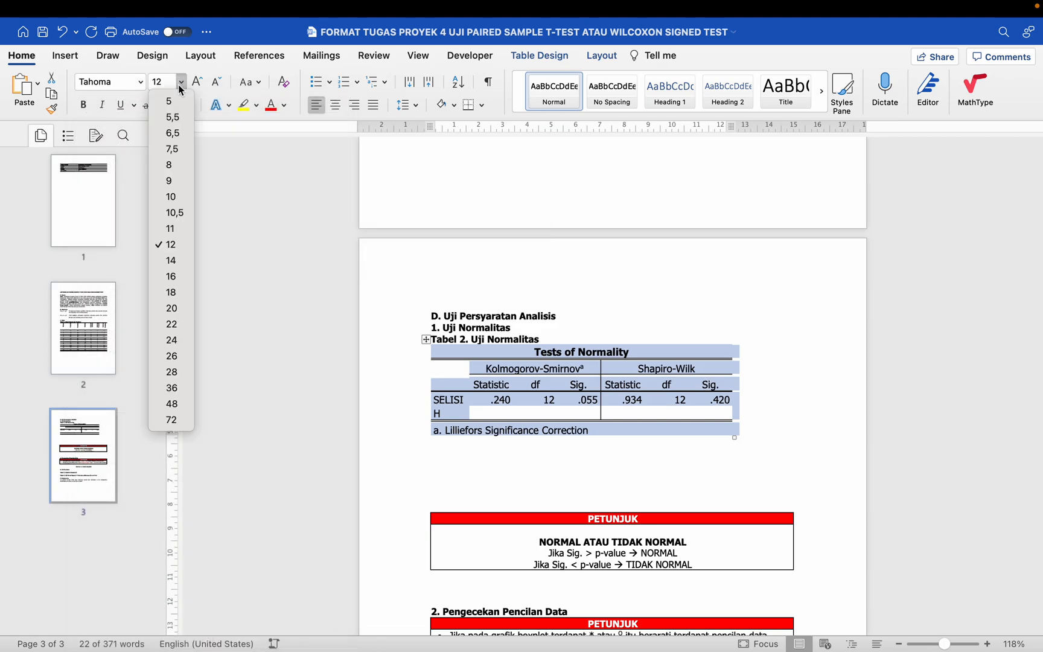
left_click(184, 232)
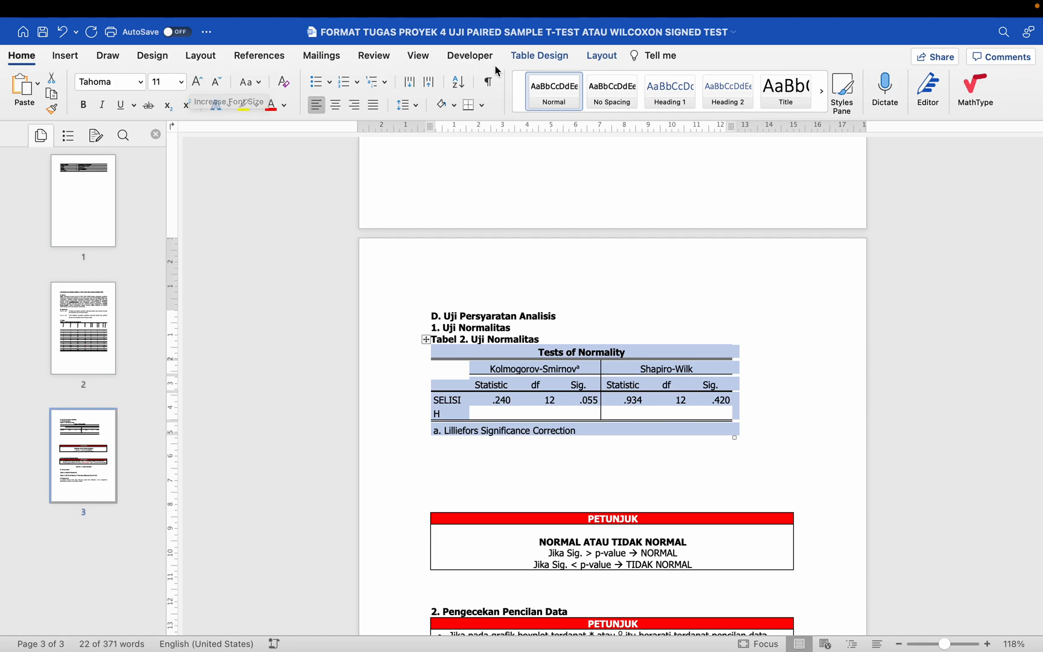
Step: Remove all borders from the Tests of Normality table and apply only bottom, top and inside horizontal borders
left_click(518, 57)
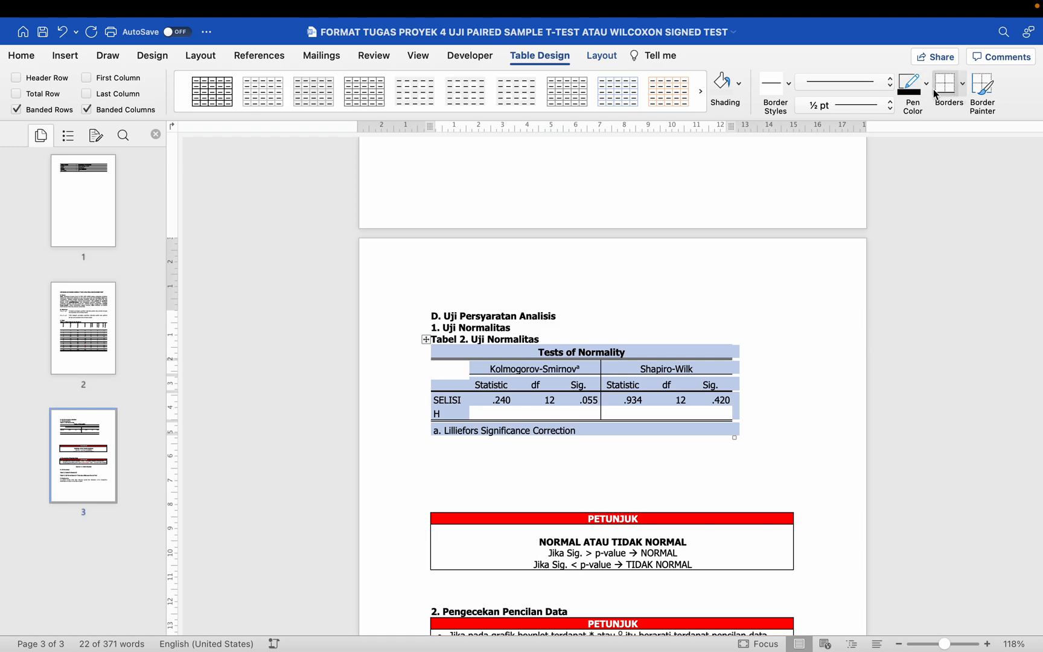
left_click(963, 84)
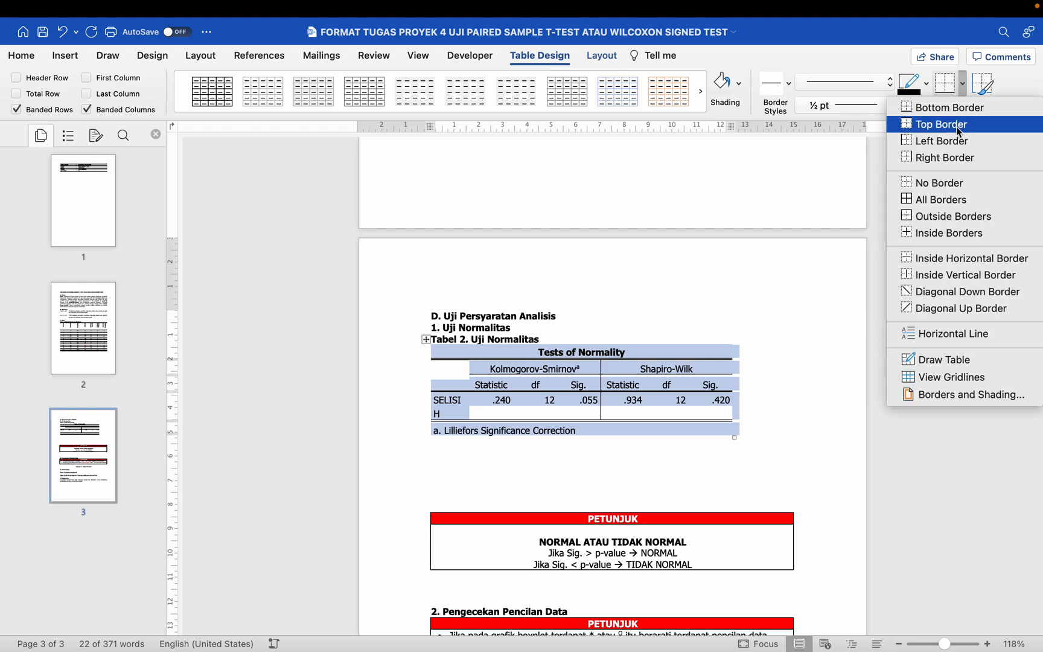
left_click(941, 183)
left_click(964, 86)
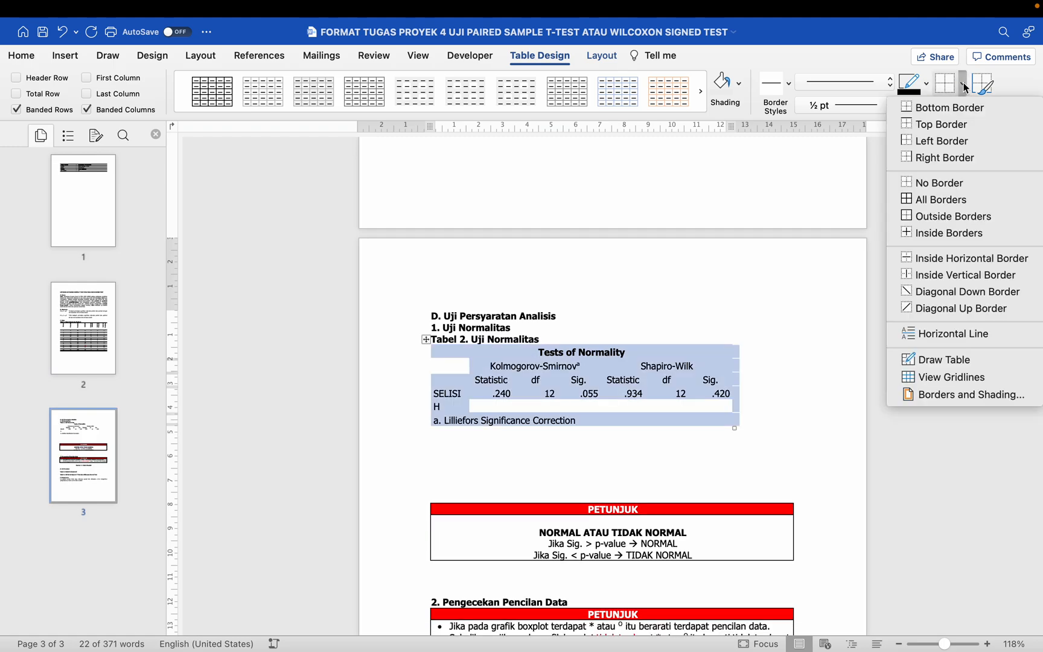
left_click(956, 109)
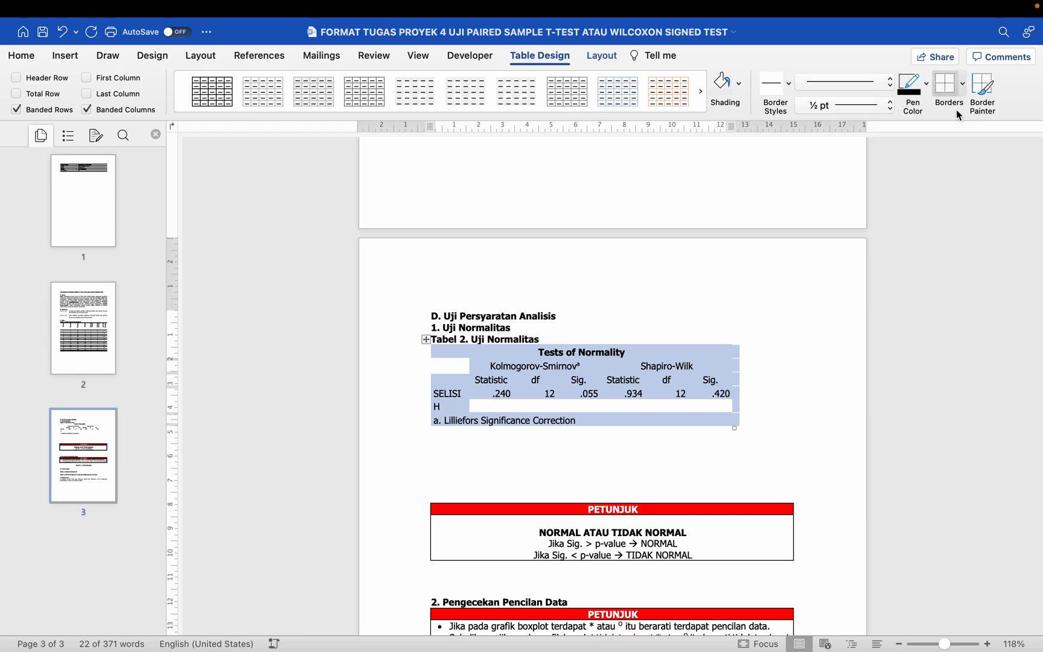
left_click(964, 86)
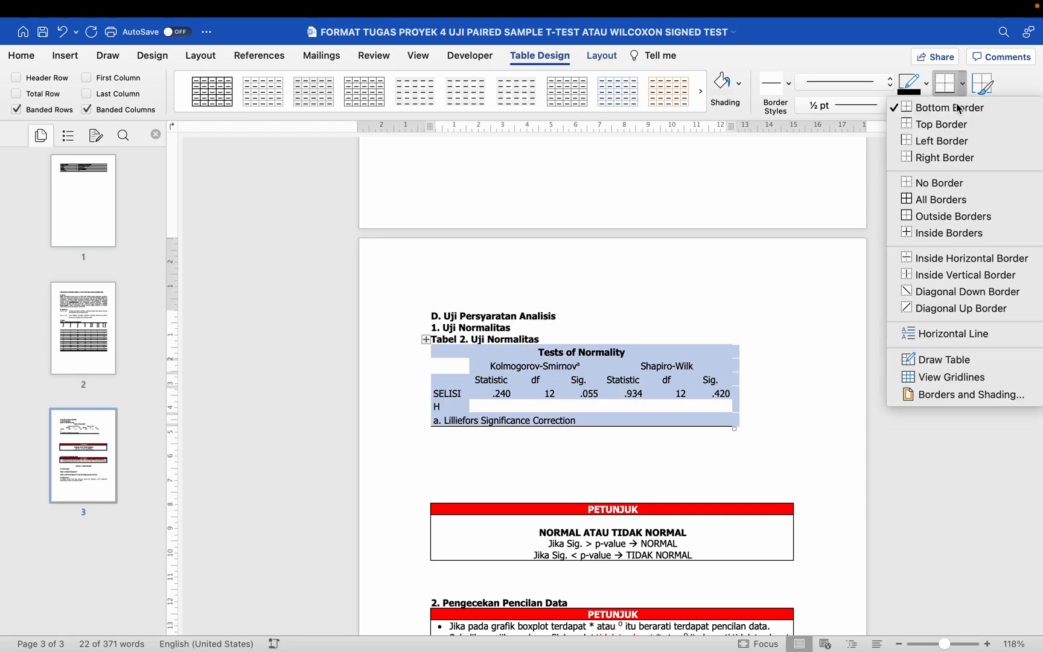
left_click(953, 127)
left_click(965, 85)
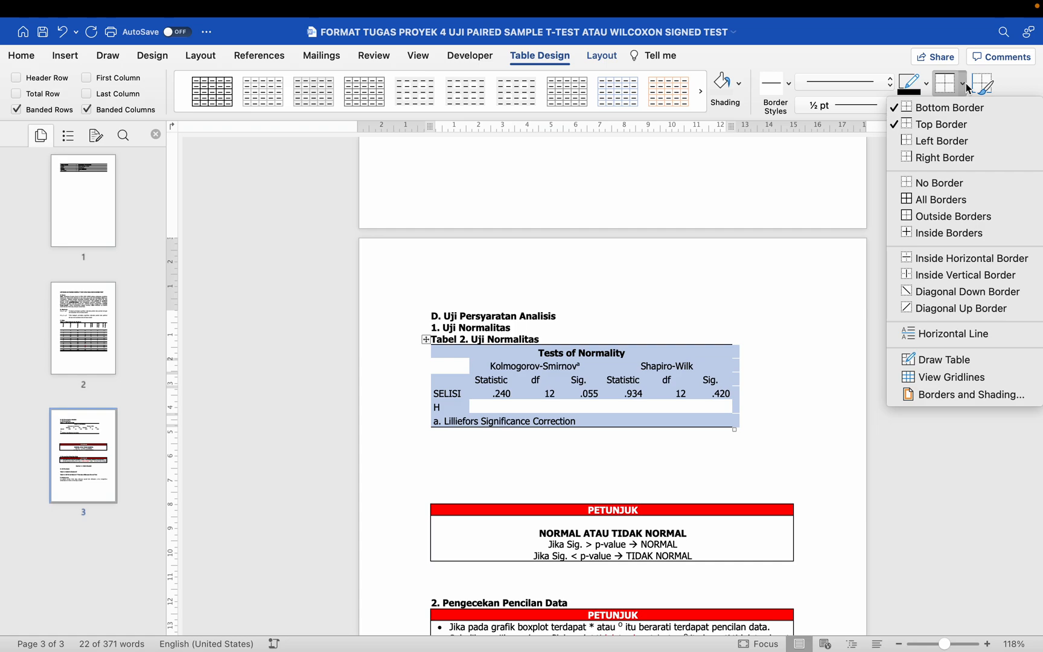
left_click(950, 259)
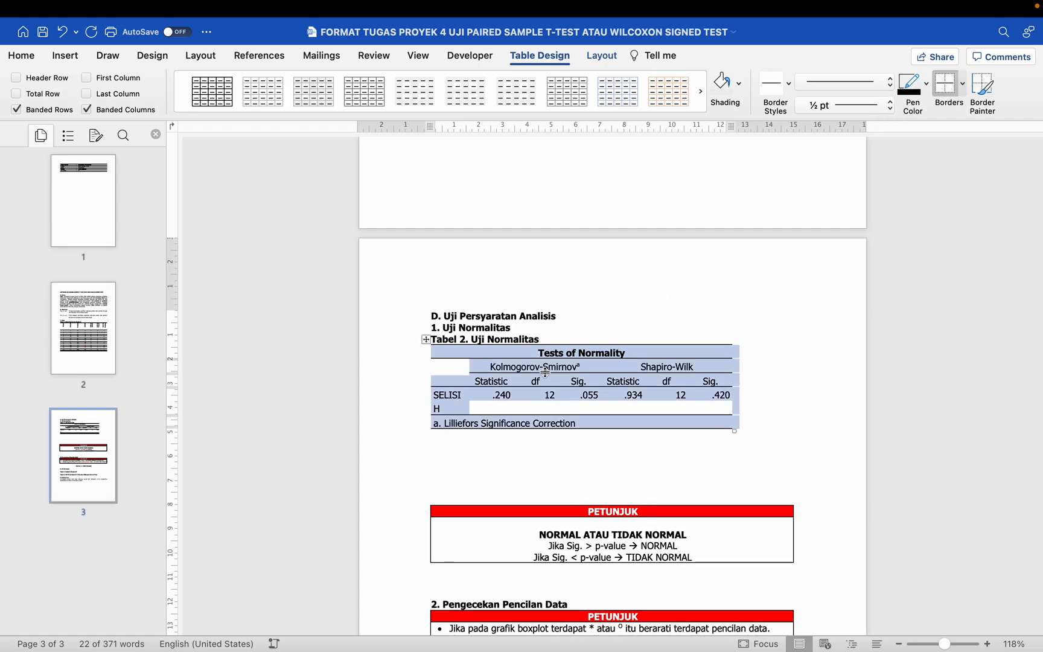
Step: Try AutoFit Contents on the Tests of Normality table and apply AutoFit Window so it spans the full text width
left_click(598, 62)
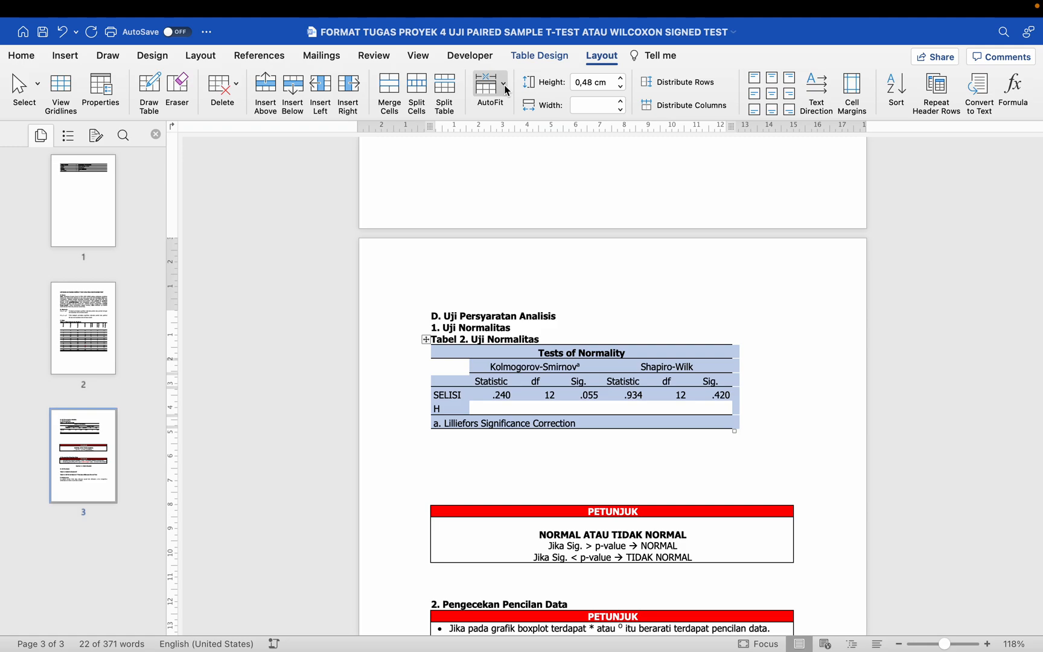
left_click(505, 88)
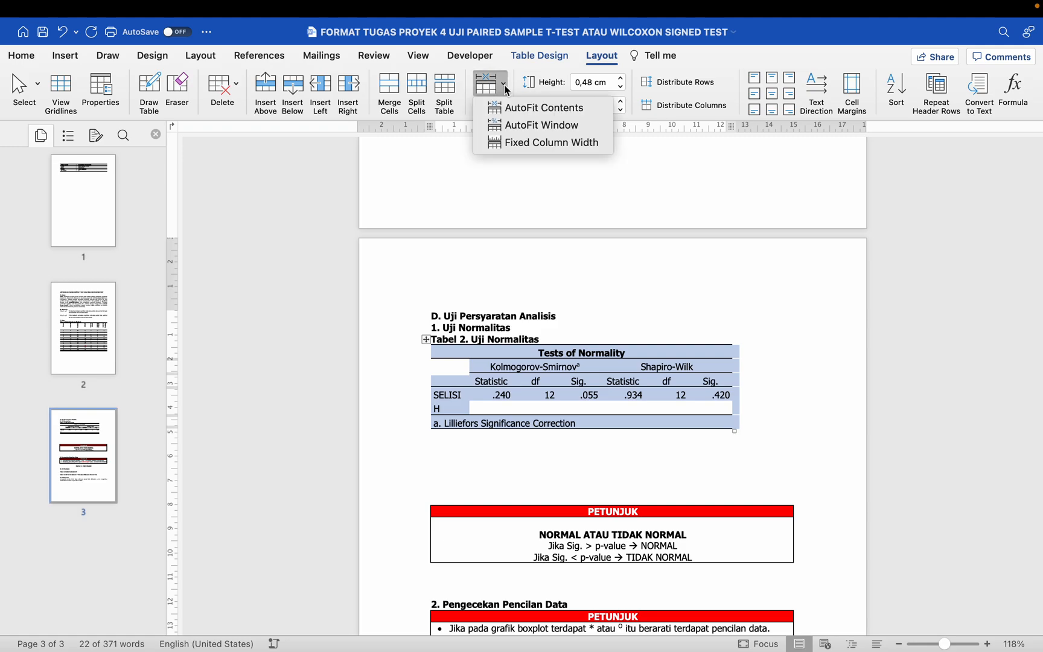
double_click(501, 64)
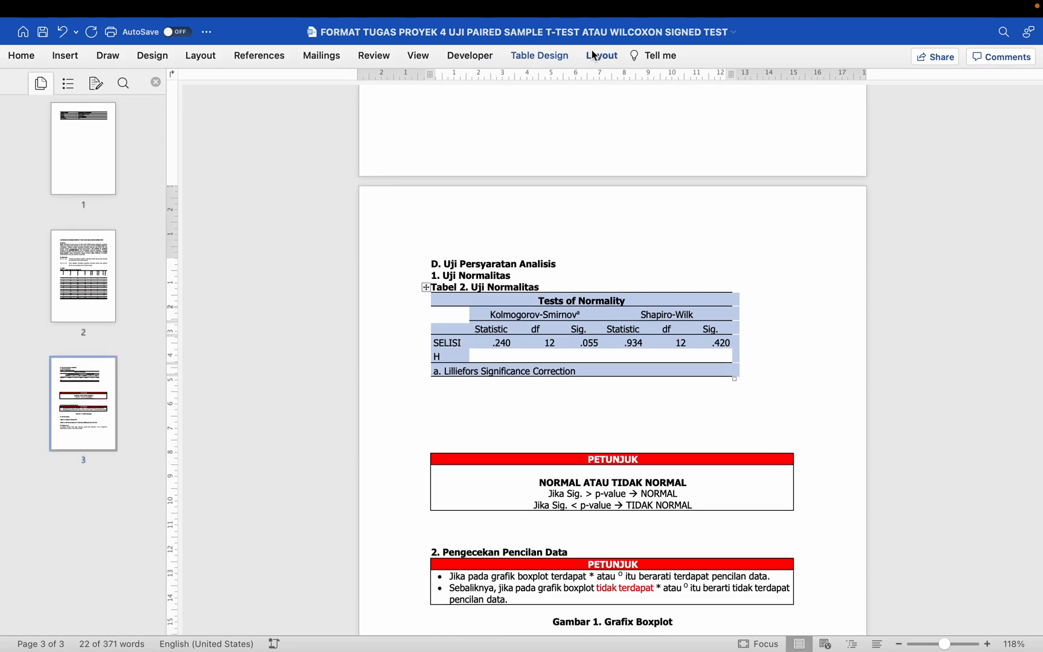
left_click(594, 56)
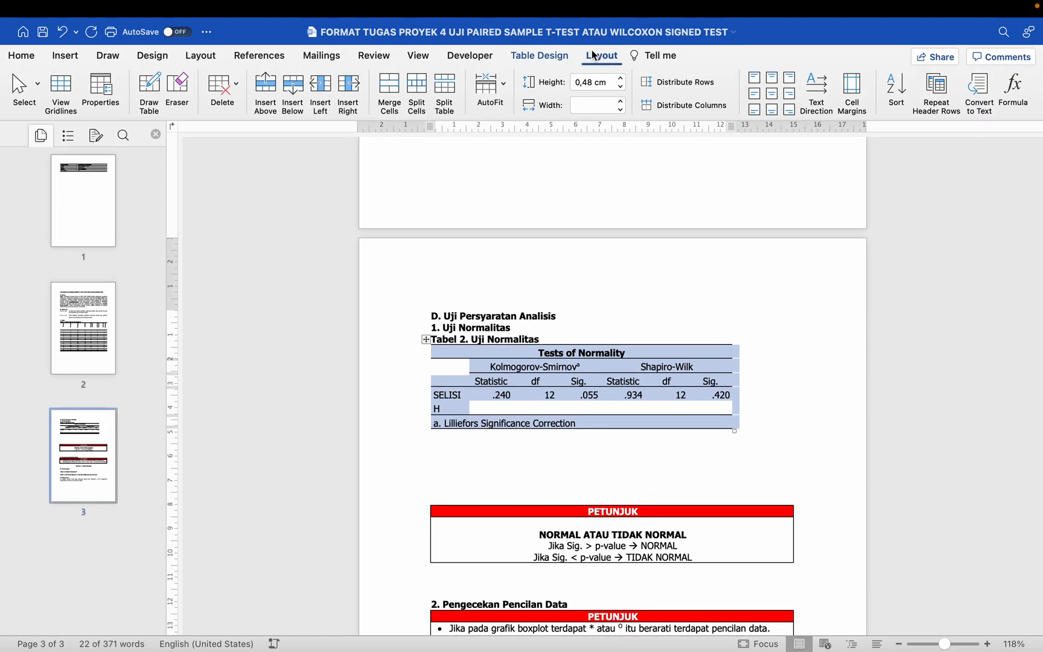
left_click(505, 84)
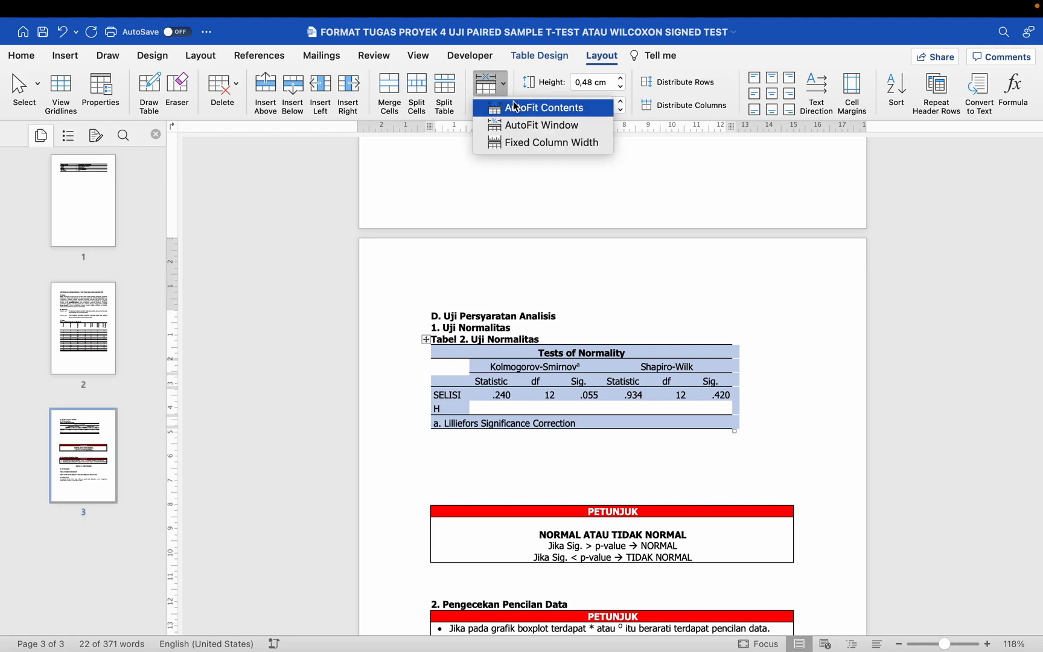
left_click(515, 107)
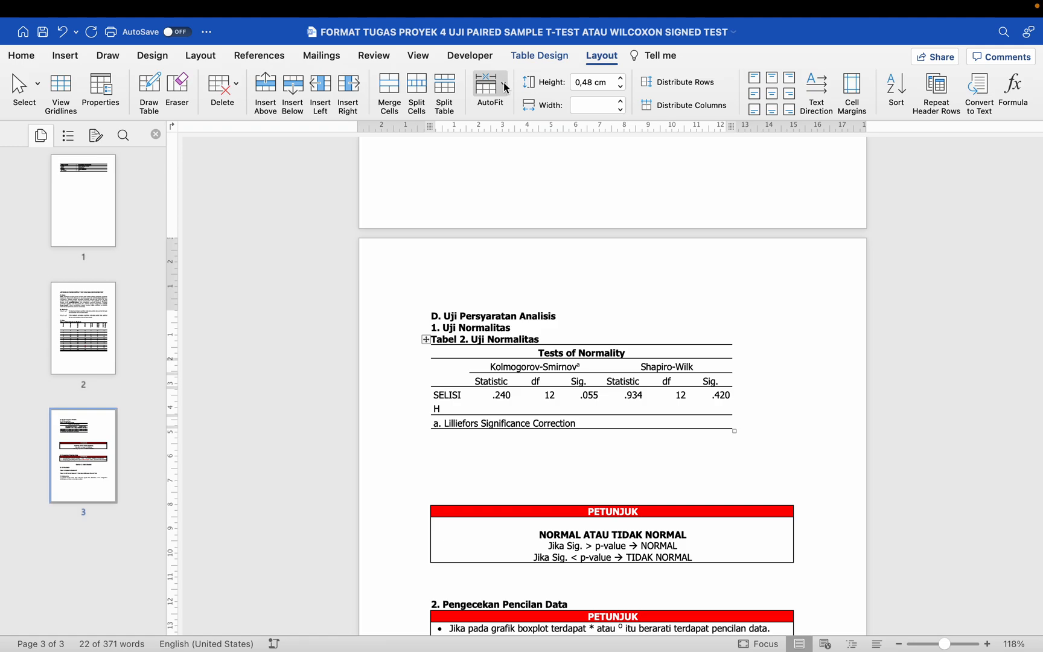
left_click(504, 85)
left_click(520, 126)
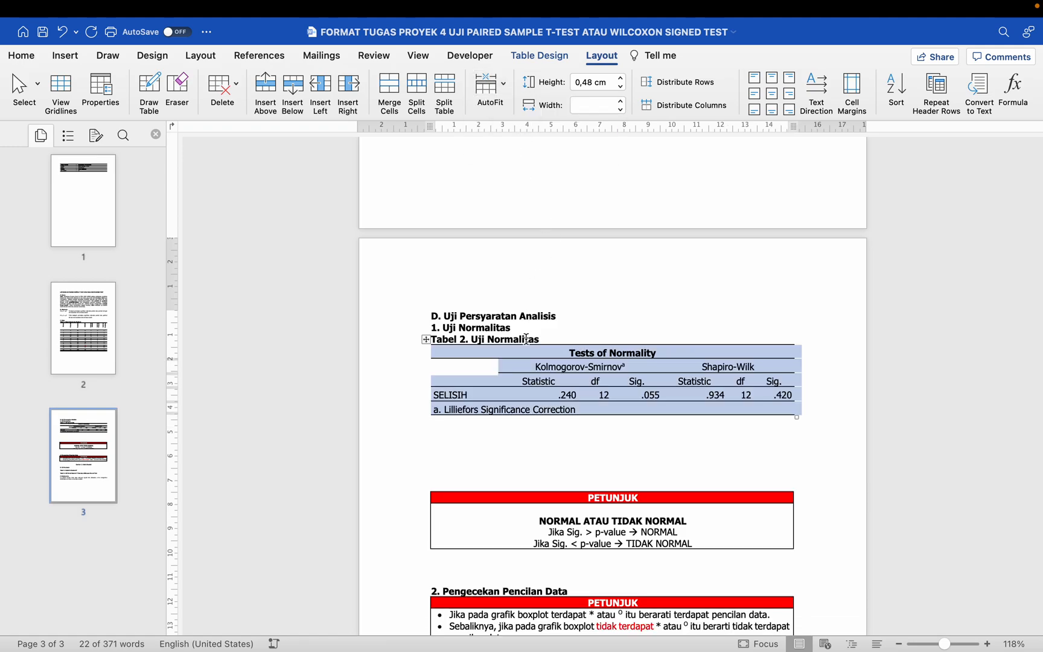
left_click(513, 420)
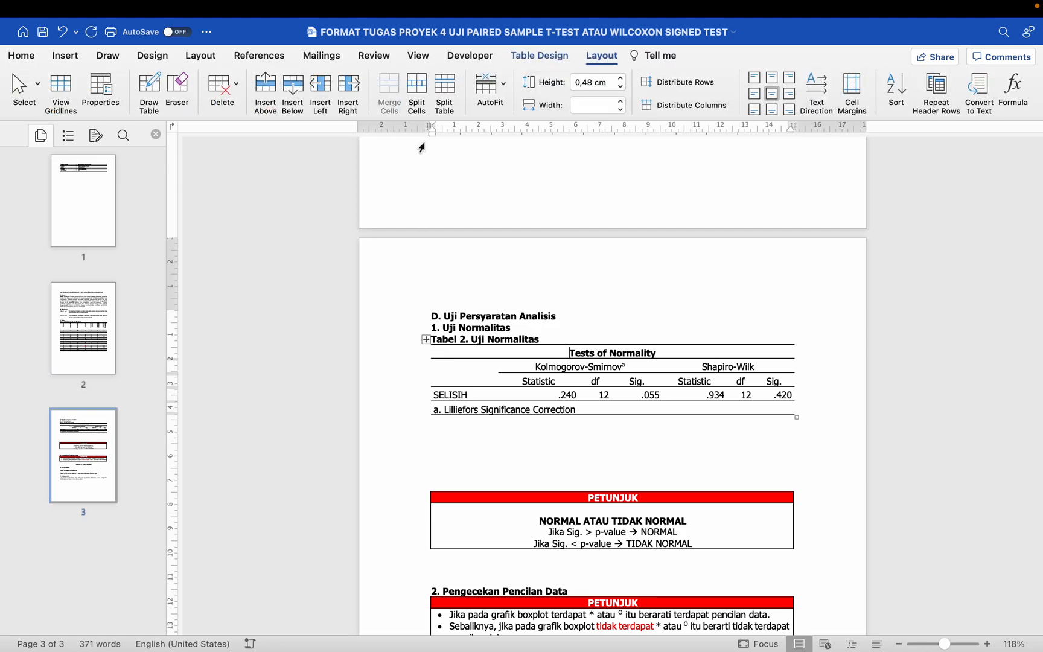
left_click_drag(430, 131, 431, 130)
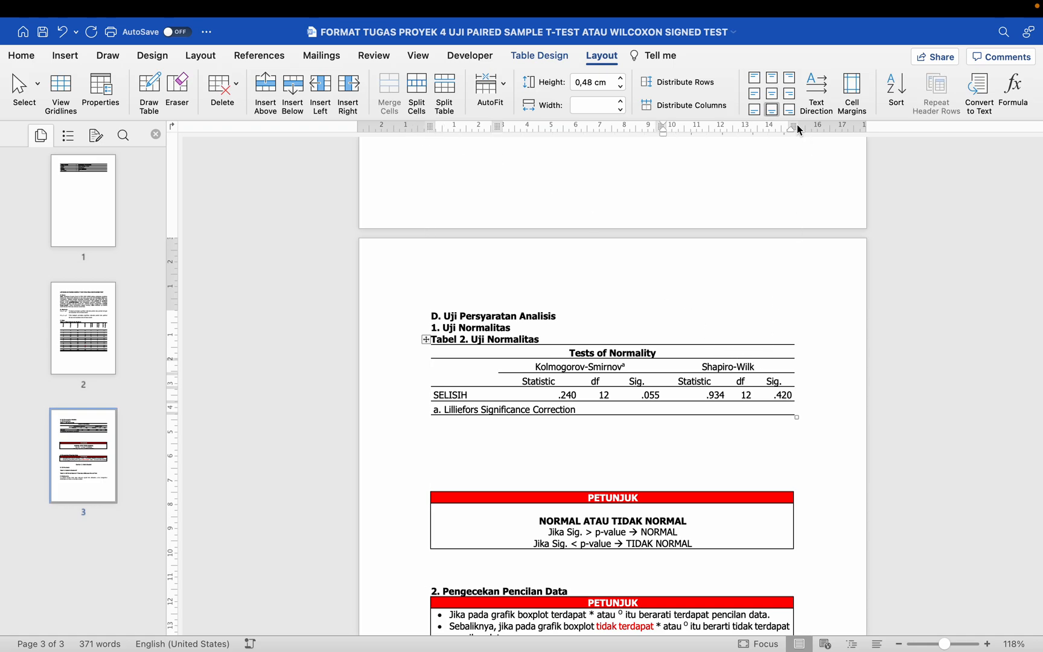
left_click_drag(796, 125, 798, 131)
Step: Color the text of the Shapiro-Wilk columns, from the heading down to the SELISIH values, red
scroll(724, 331, "down", 2)
left_click_drag(698, 330, 769, 354)
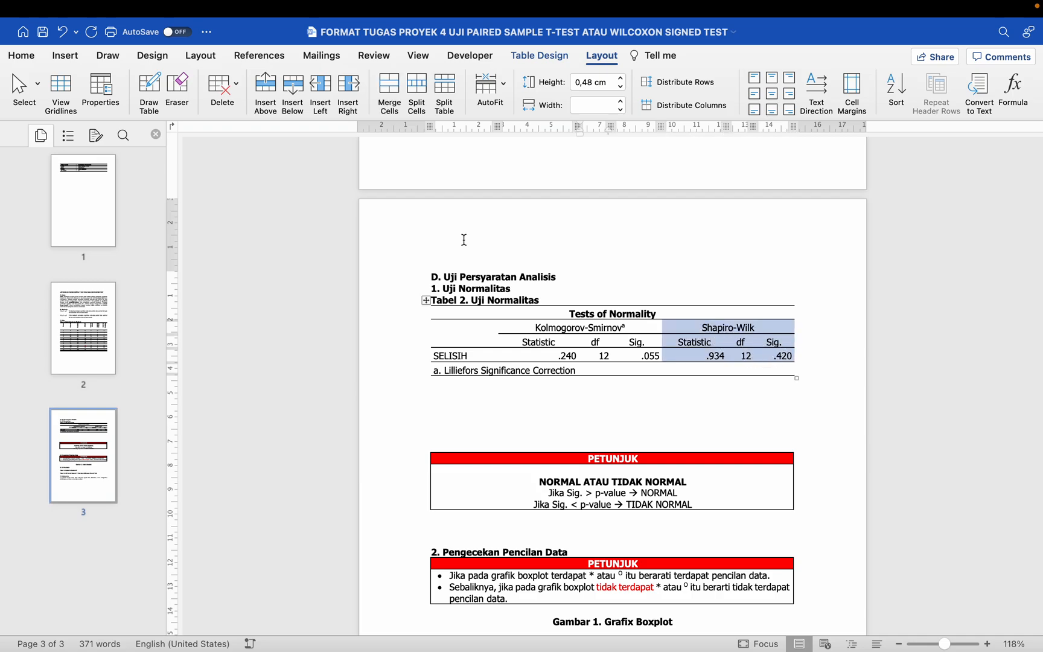
left_click(23, 56)
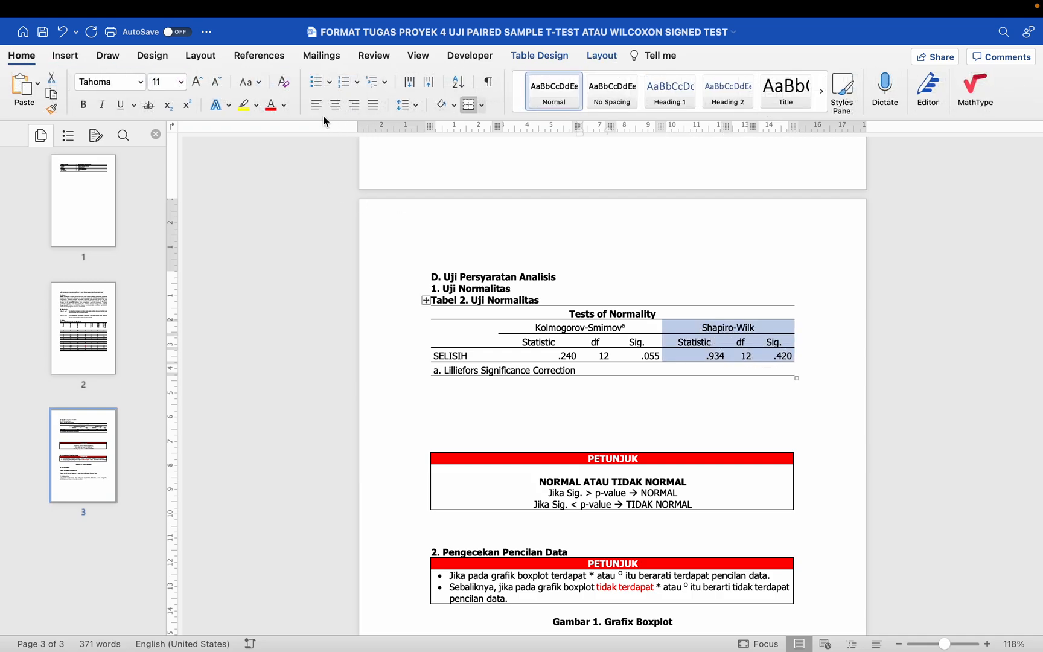
left_click(273, 109)
left_click(671, 345)
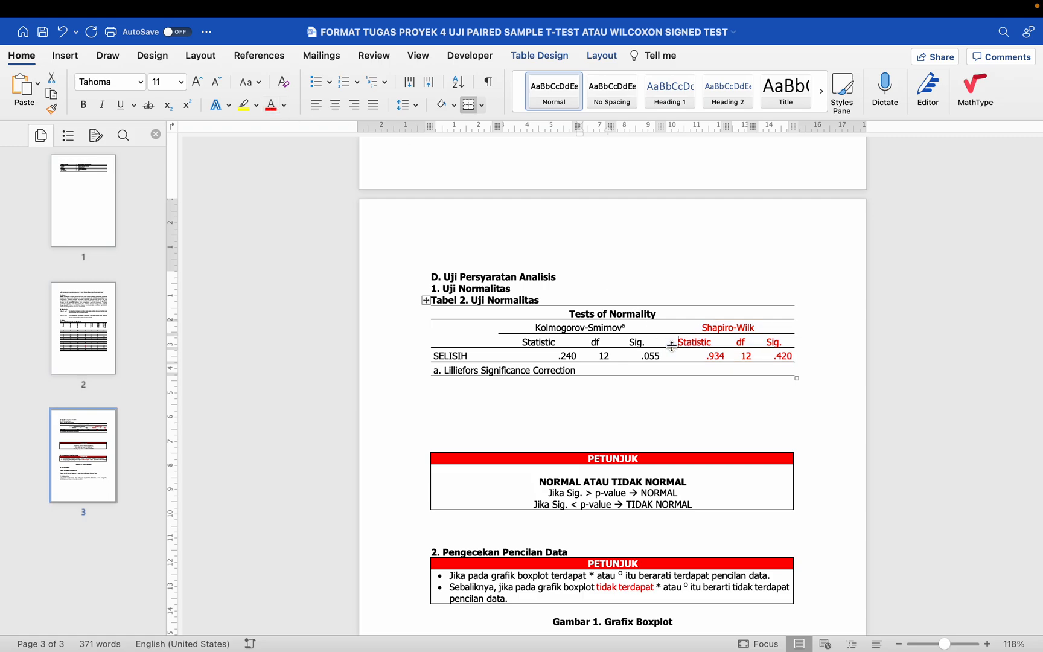
scroll(672, 346, "up", 3)
left_click(713, 329)
left_click_drag(713, 329, 778, 327)
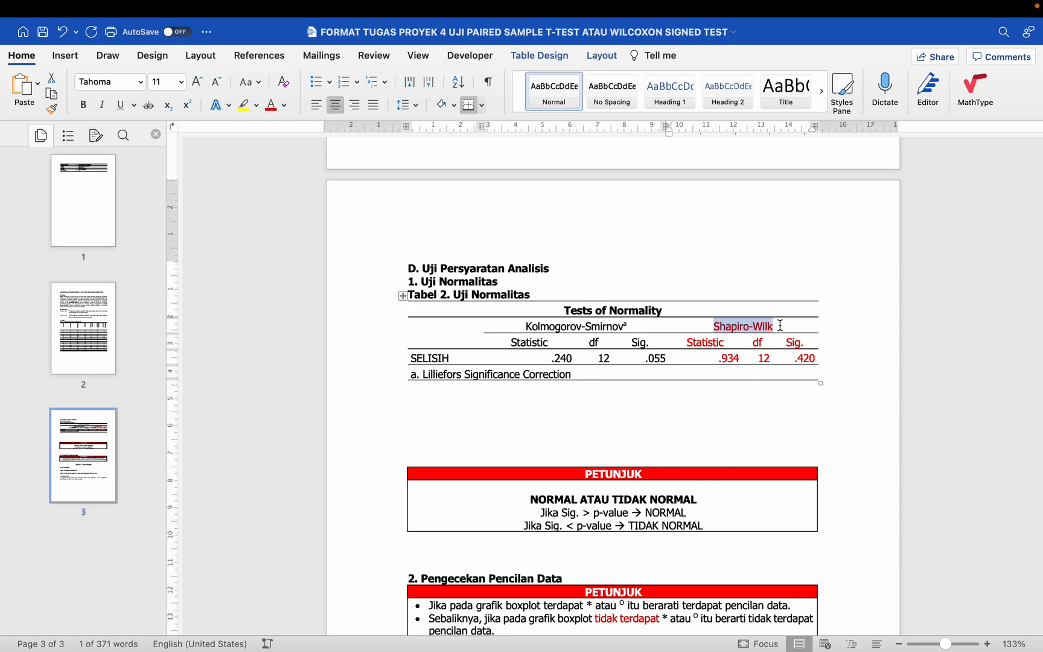
left_click(780, 326)
Step: Delete one blank line directly below the Tests of Normality table
left_click(510, 394)
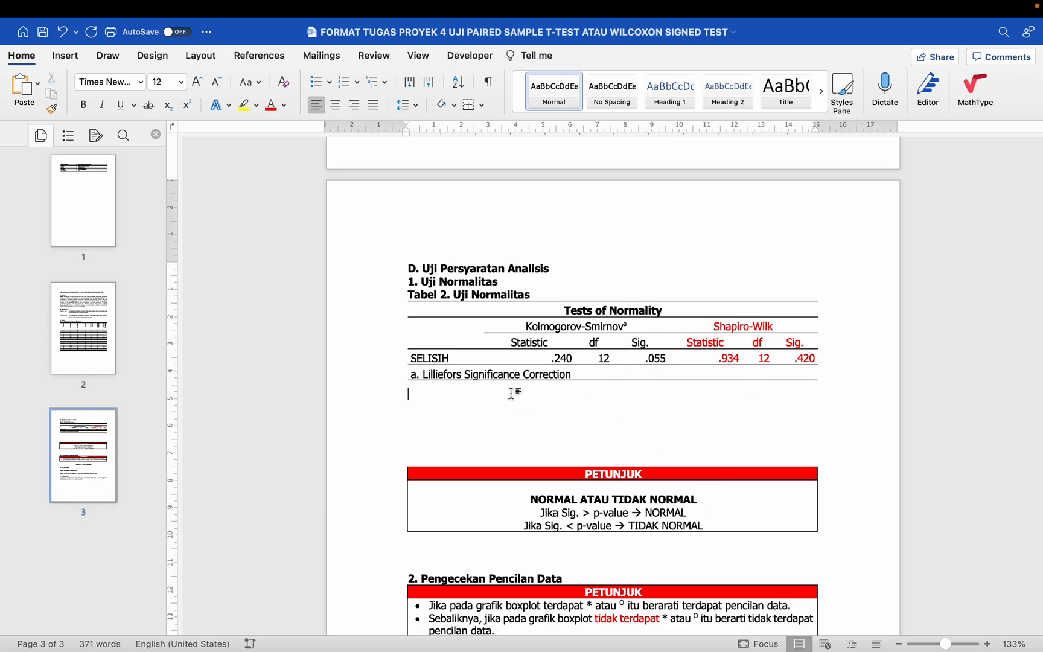
key("BackSpace")
scroll(510, 393, "down", 2)
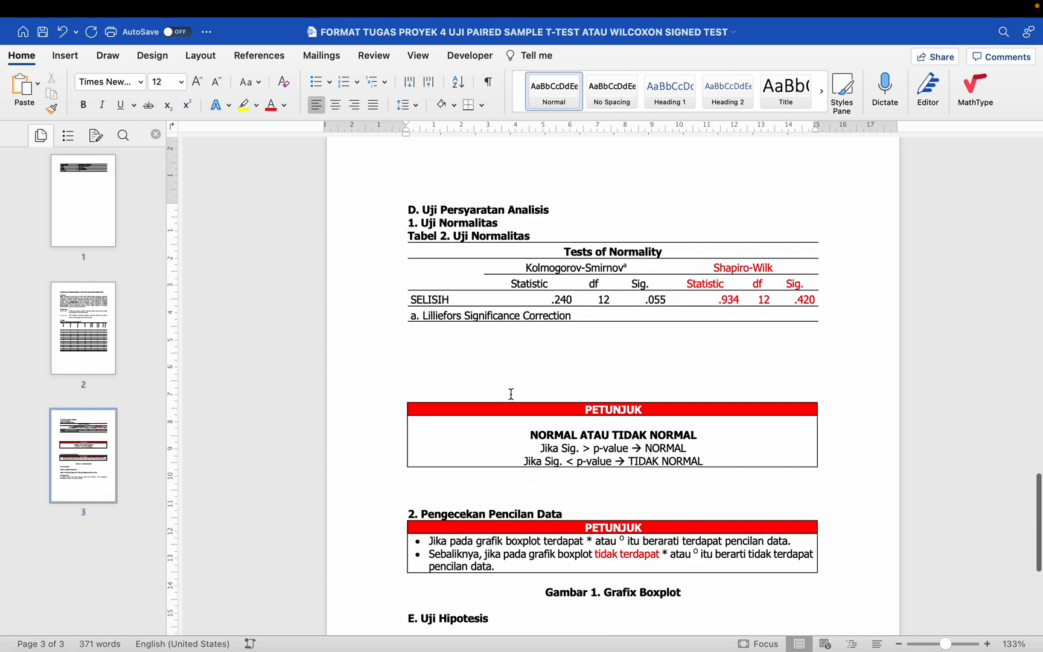
Step: Underline the less-than sign in the NORMAL ATAU TIDAK NORMAL guide box and add a blank line below its last line
left_click(570, 429)
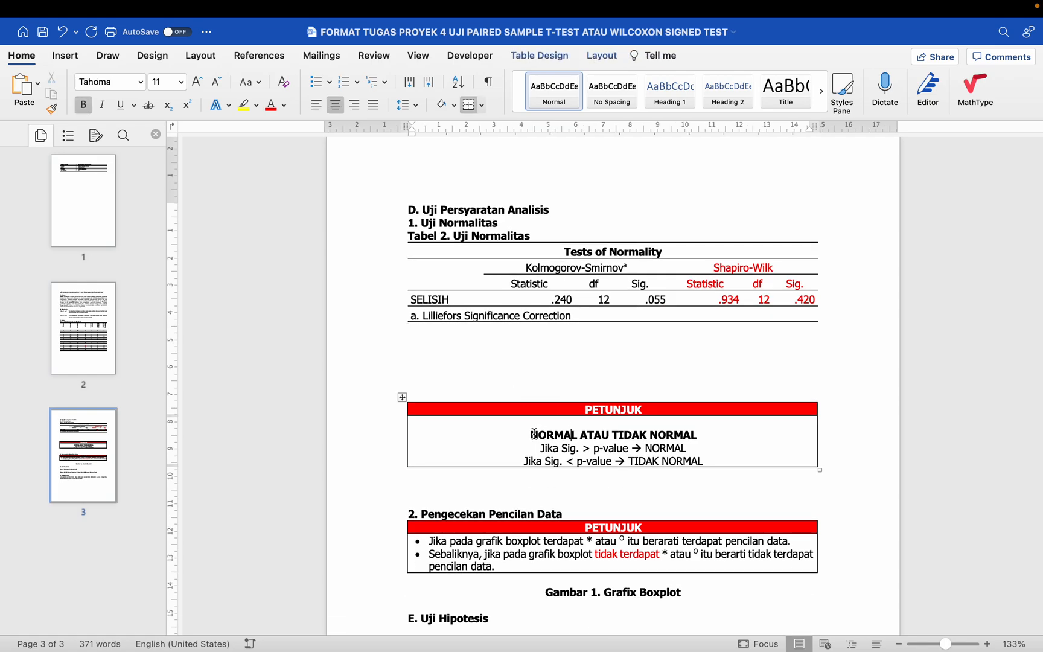
left_click_drag(533, 433, 603, 435)
left_click(657, 434)
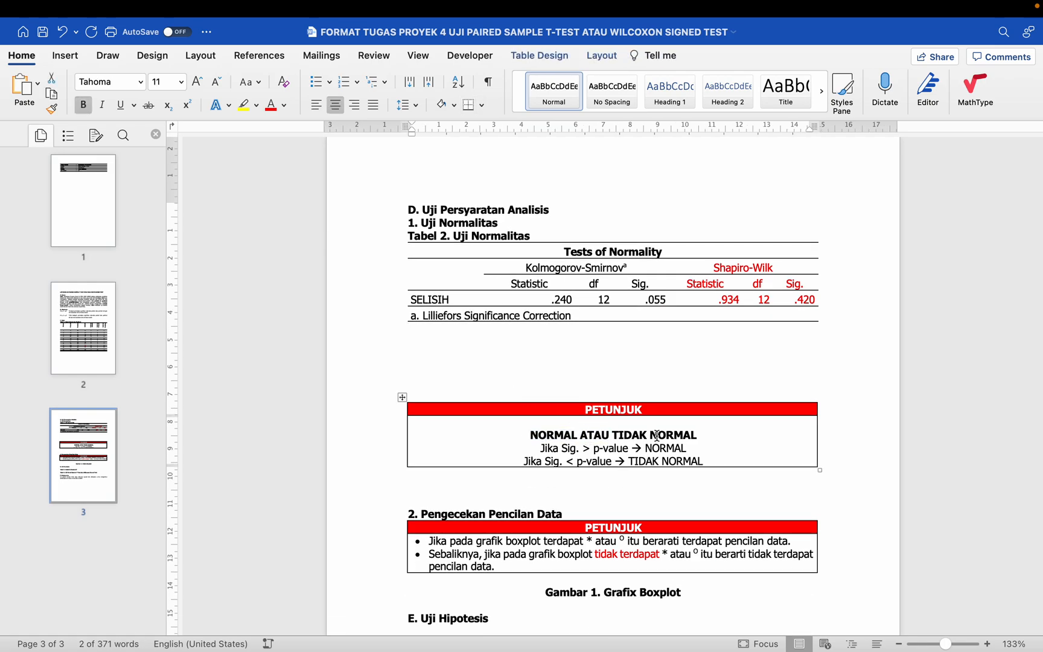
left_click(587, 450)
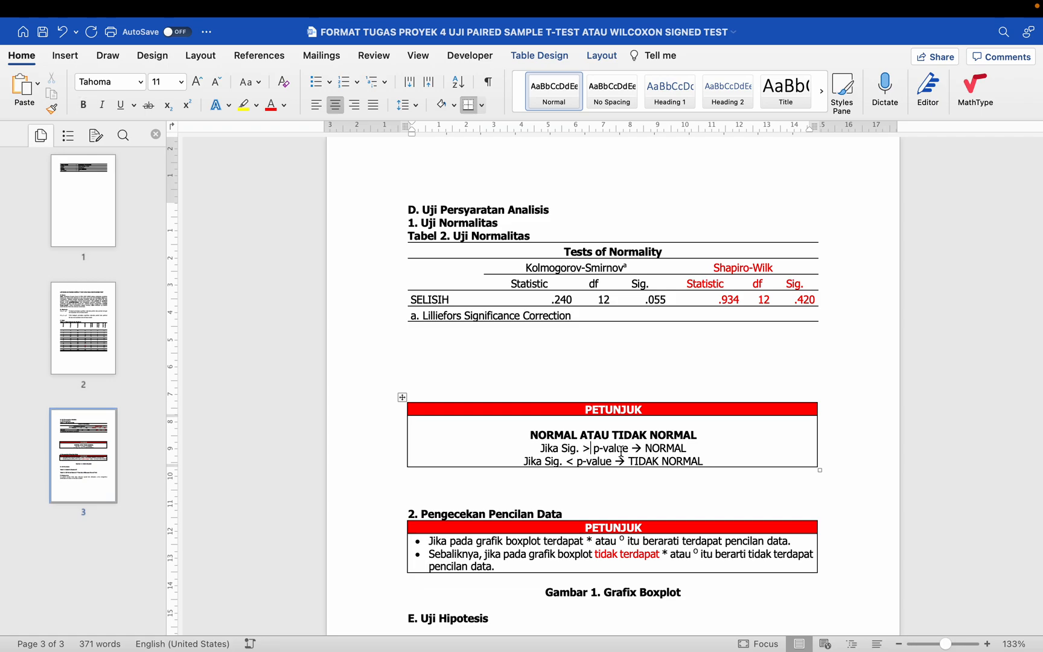
double_click(570, 461)
key("super+u")
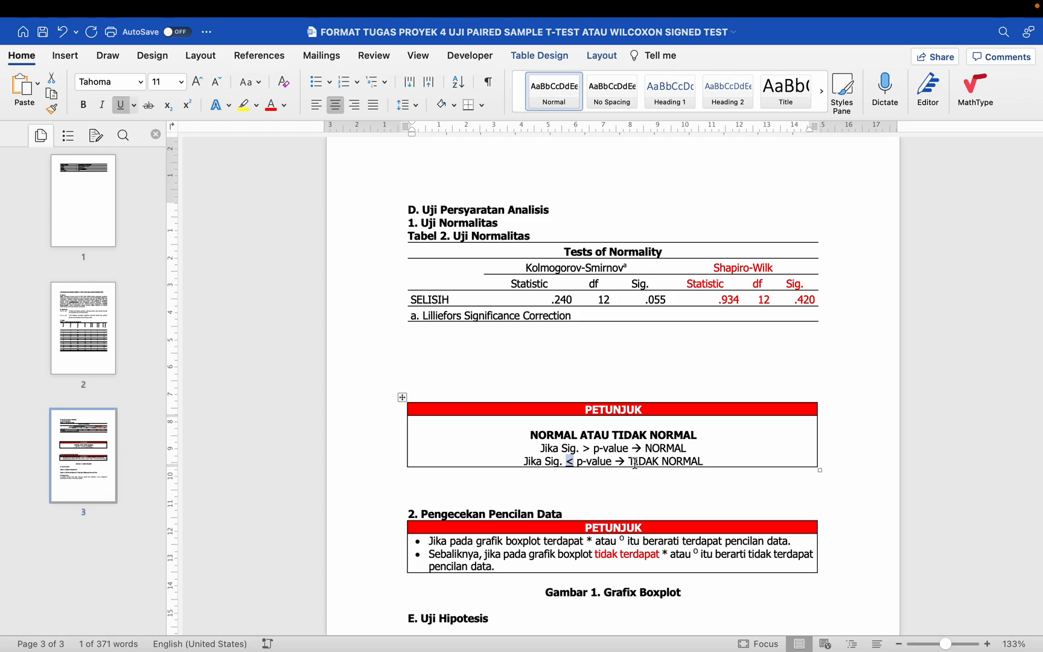
left_click(710, 457)
key("Return")
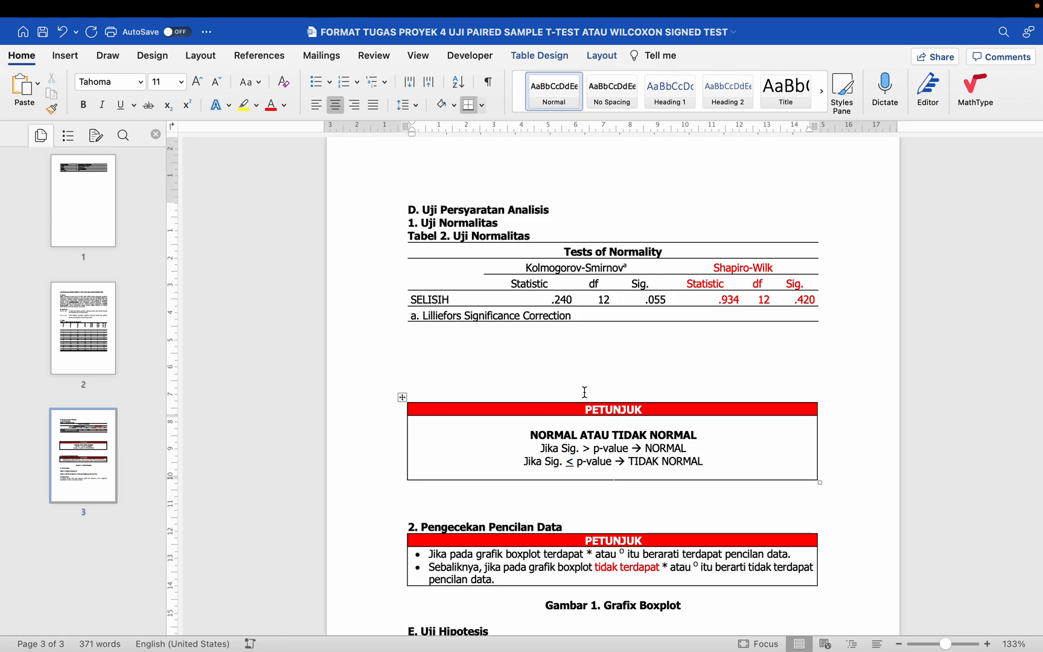
Step: Add a new line below the Tests of Normality table, leaving one blank line between, and apply the Normal style to it
left_click(560, 408)
left_click(402, 237)
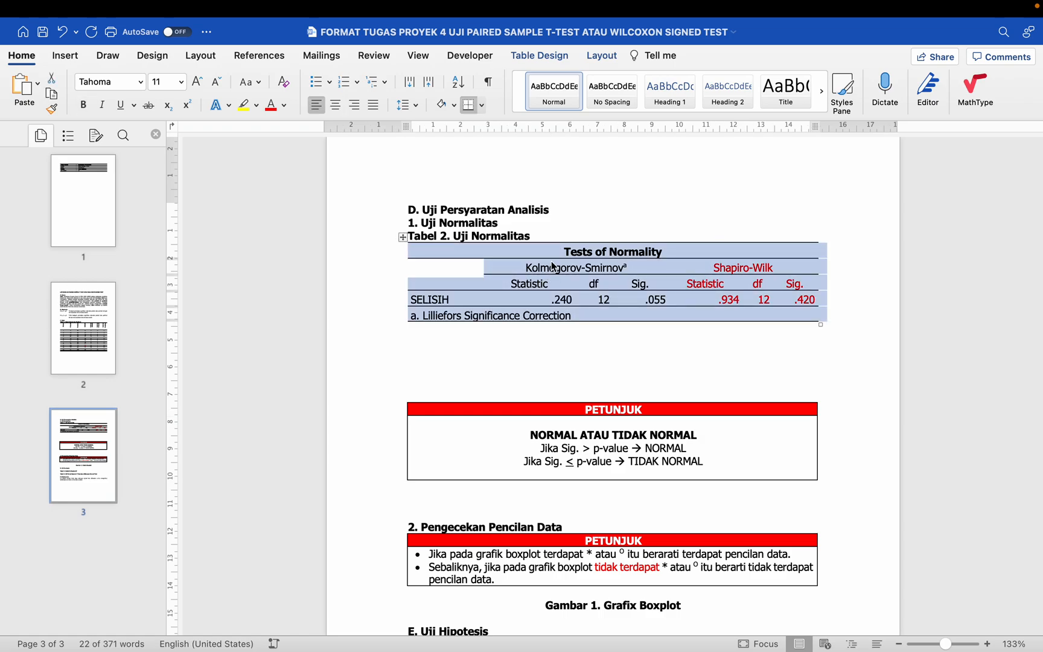
left_click(438, 334)
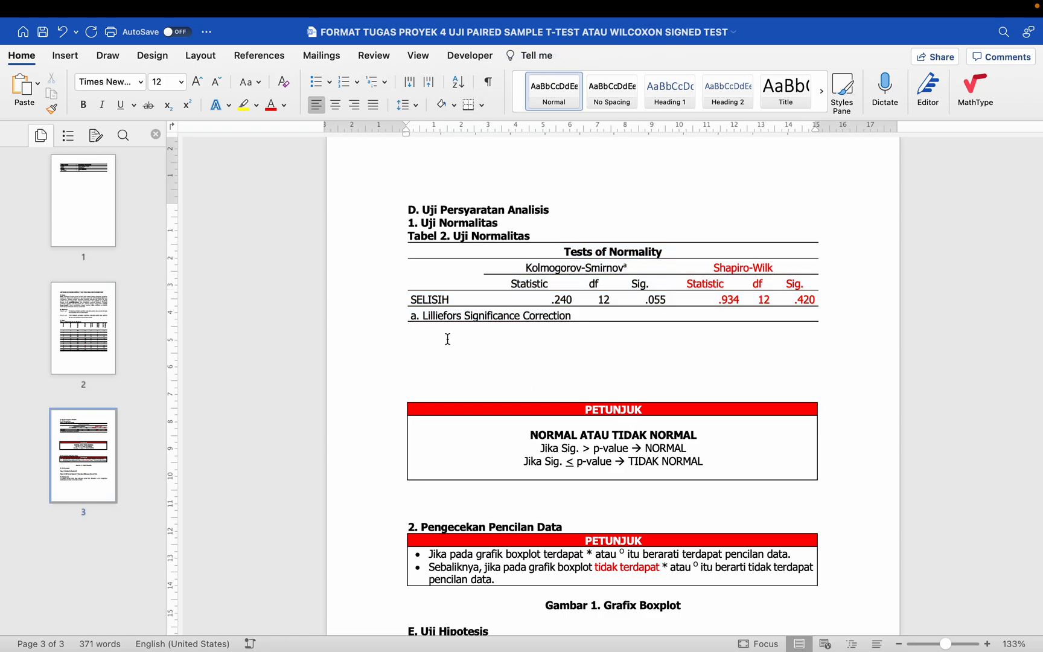
key("Return")
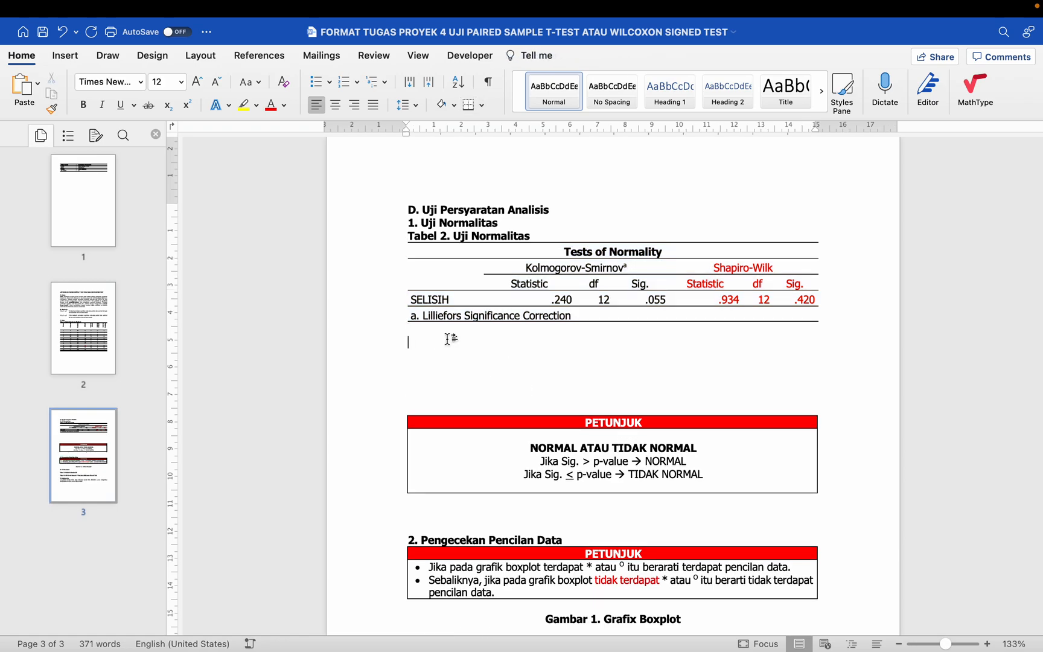
type("D")
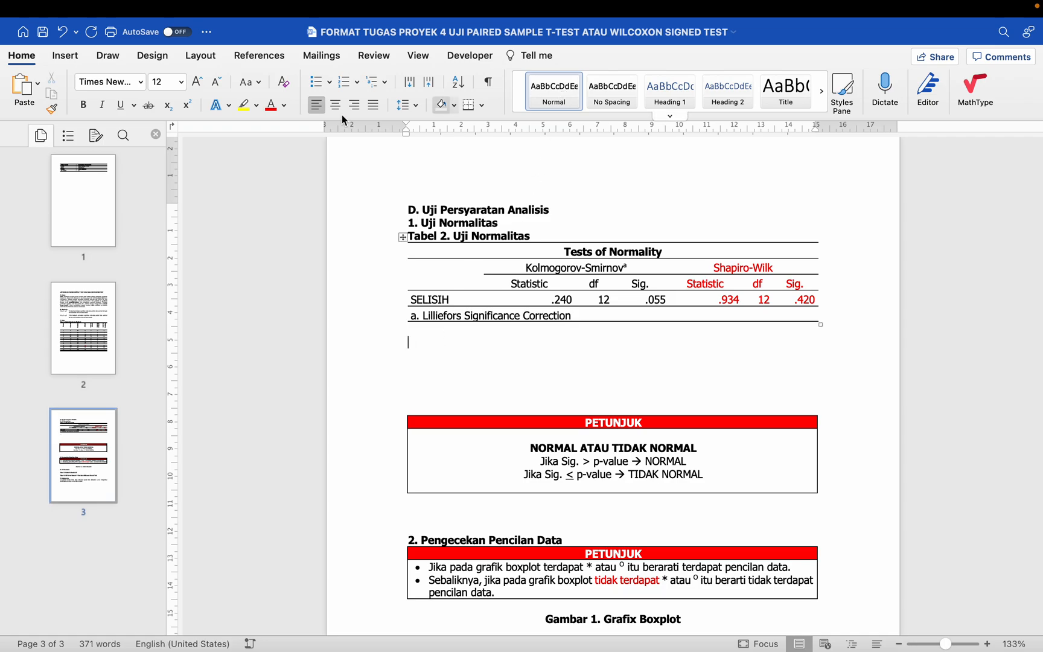
left_click(140, 81)
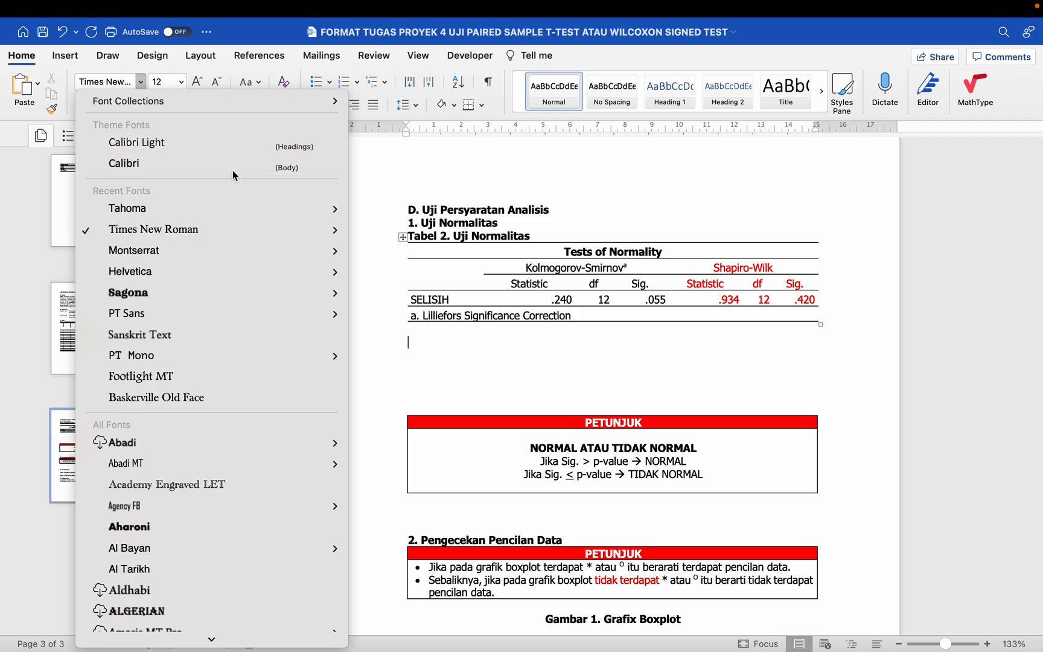
left_click(549, 98)
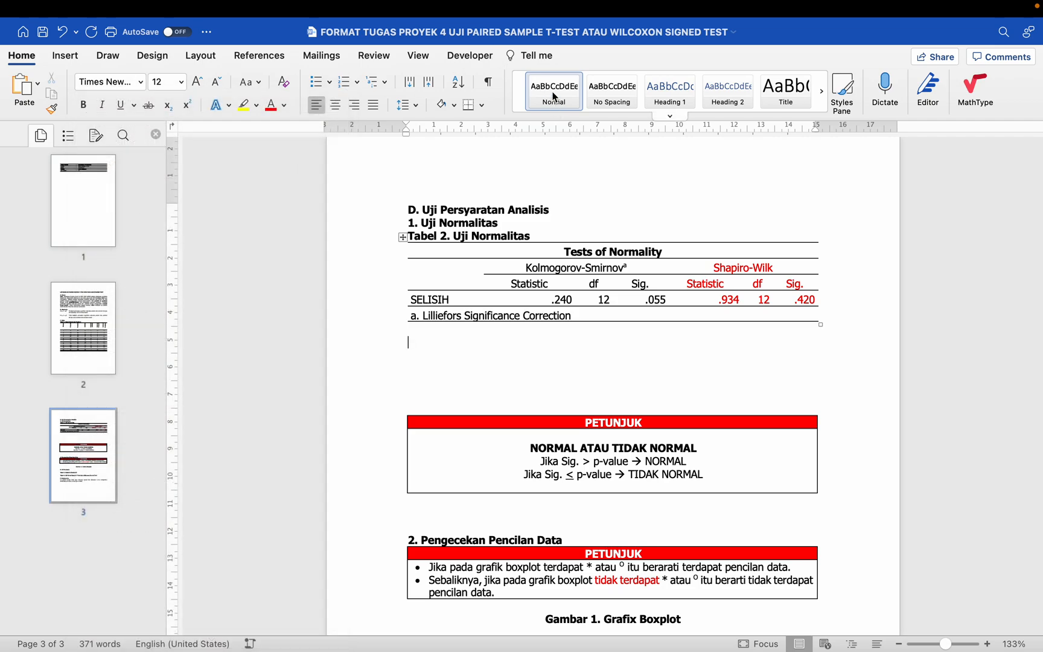
left_click(554, 97)
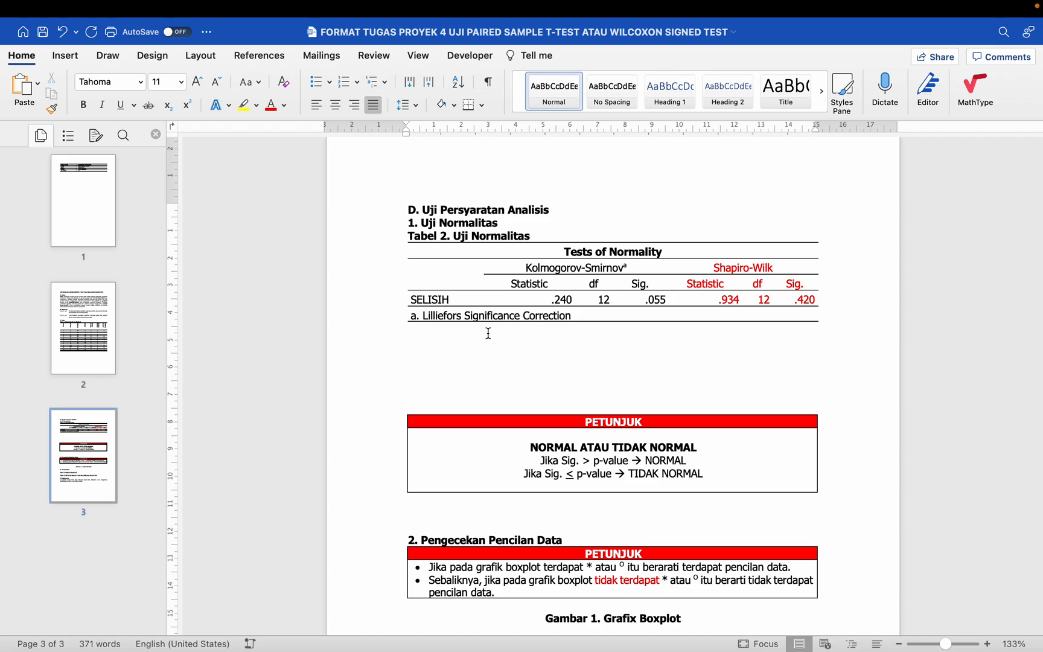
Step: Write "Hasil uji normalitas diketahui bahwa data terdistribusi normal" on the new line below the Tests of Normality table
type("D")
key("BackSpace")
type("Hasil")
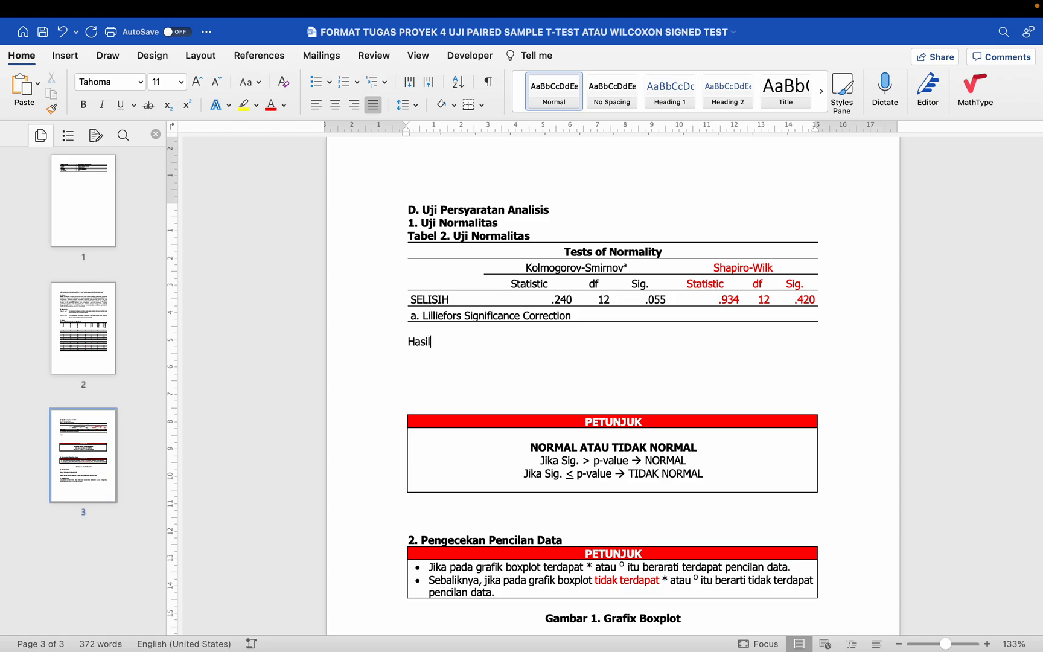
type(" uji normalitas diketahu")
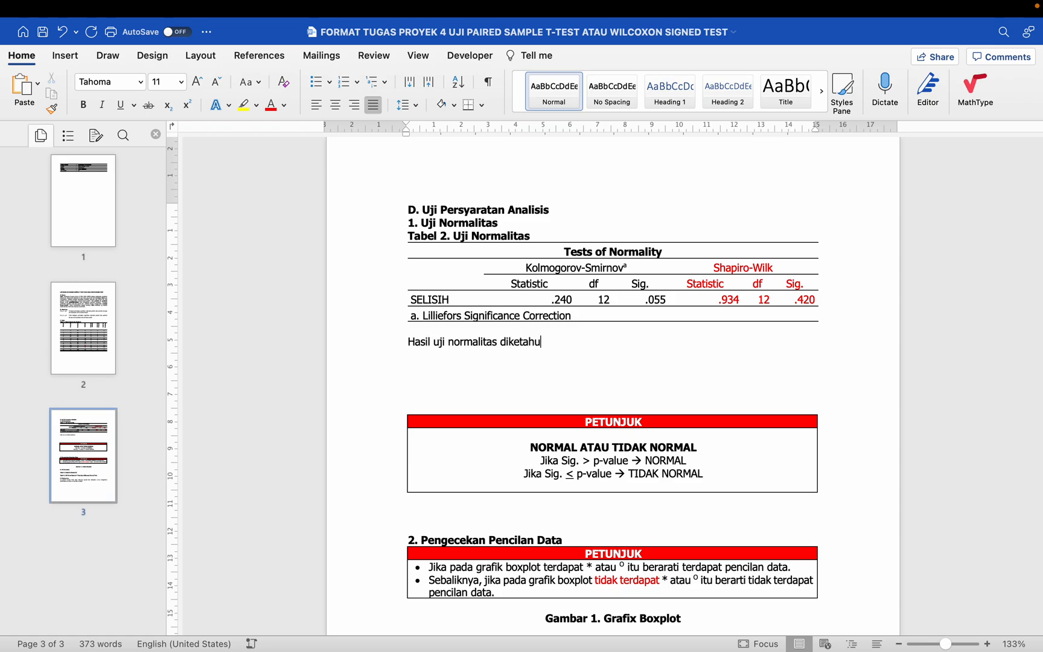
type("i bahwa data terdistribusi norma")
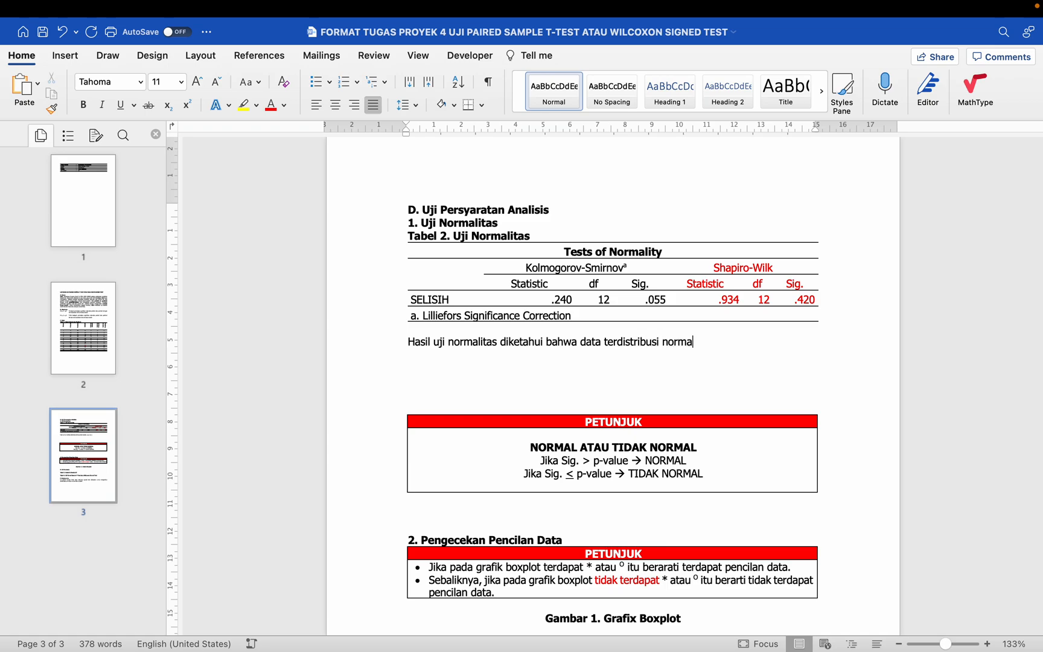
type("l")
Step: Continue the normality sentence with the Shapiro-Wilk statistic and degrees of freedom as "(F=0.934, df=12,"
left_click_drag(795, 284, 799, 304)
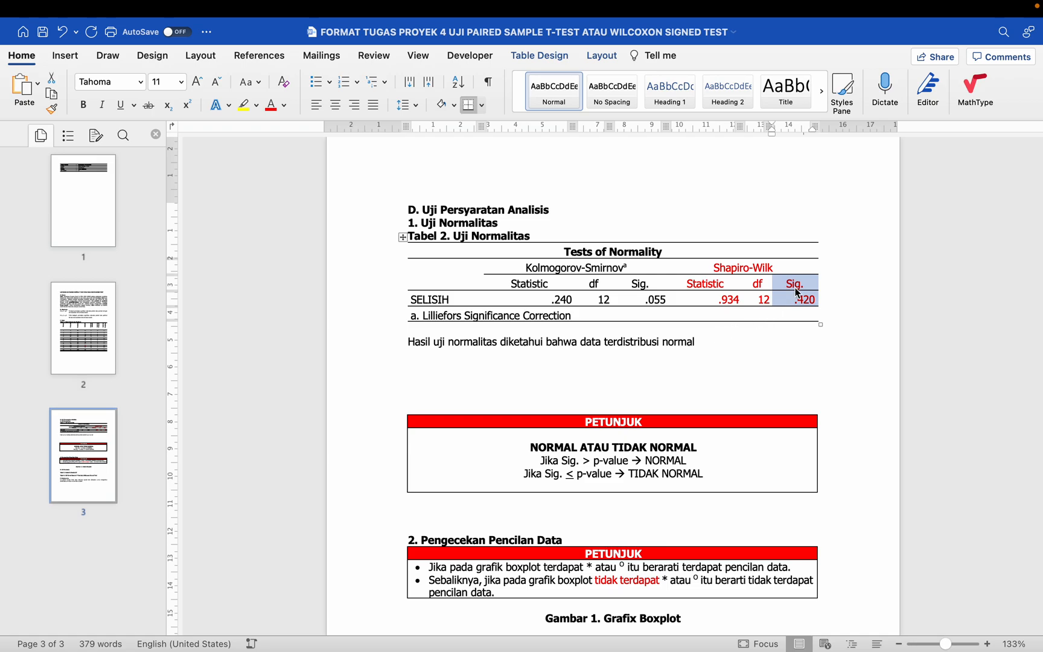
left_click(719, 339)
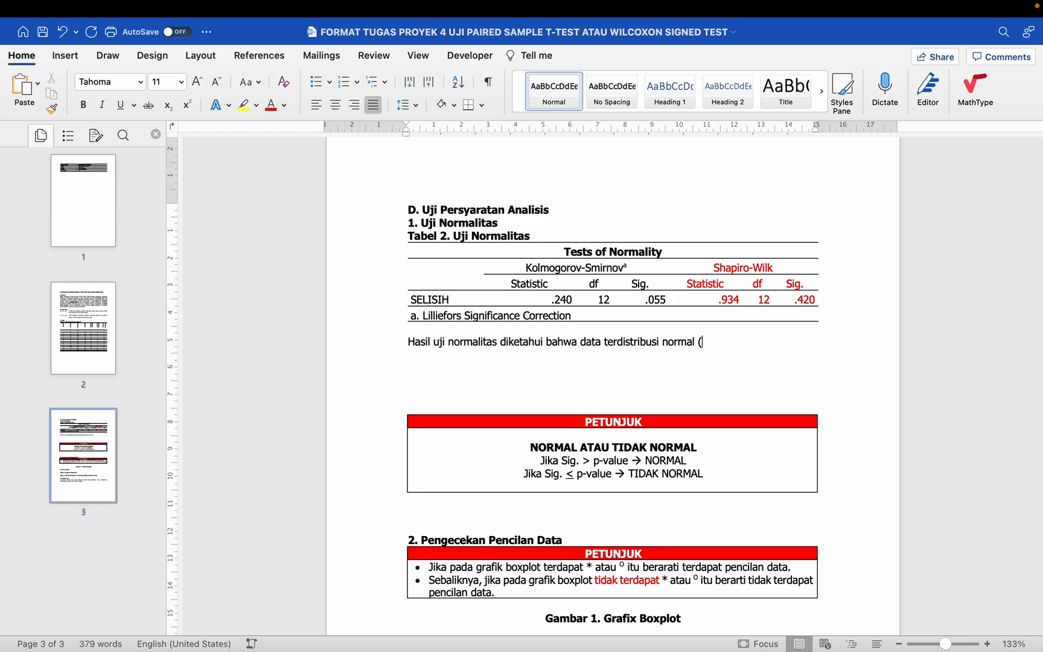
type("F=")
left_click_drag(708, 282, 722, 304)
left_click(724, 342)
type("0.934,")
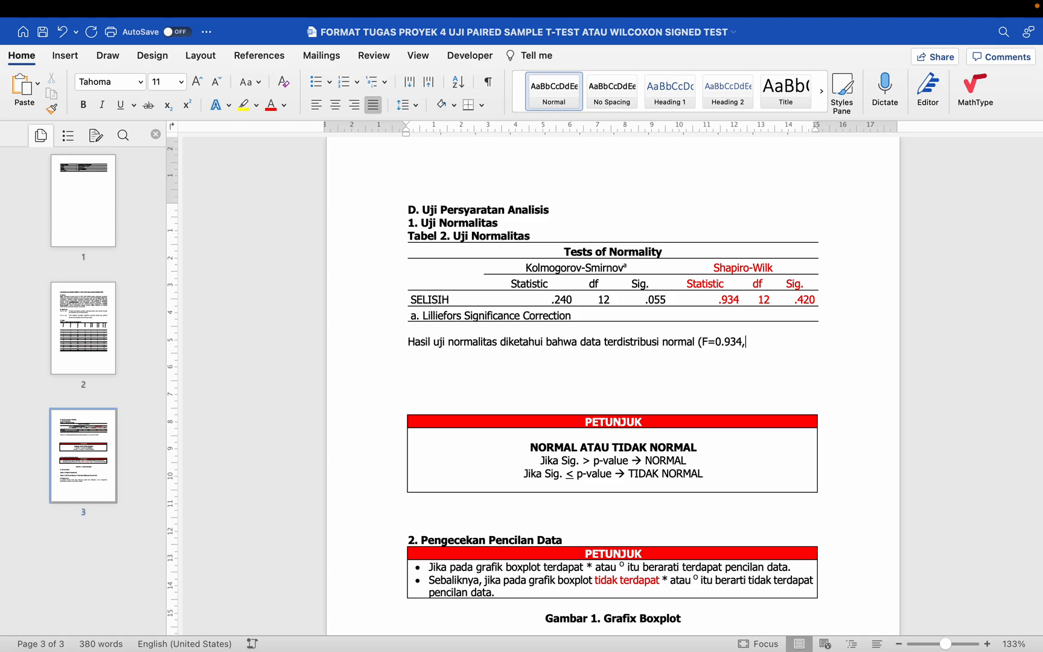
type(" df=")
left_click_drag(757, 283, 762, 299)
left_click(771, 344)
type("12,")
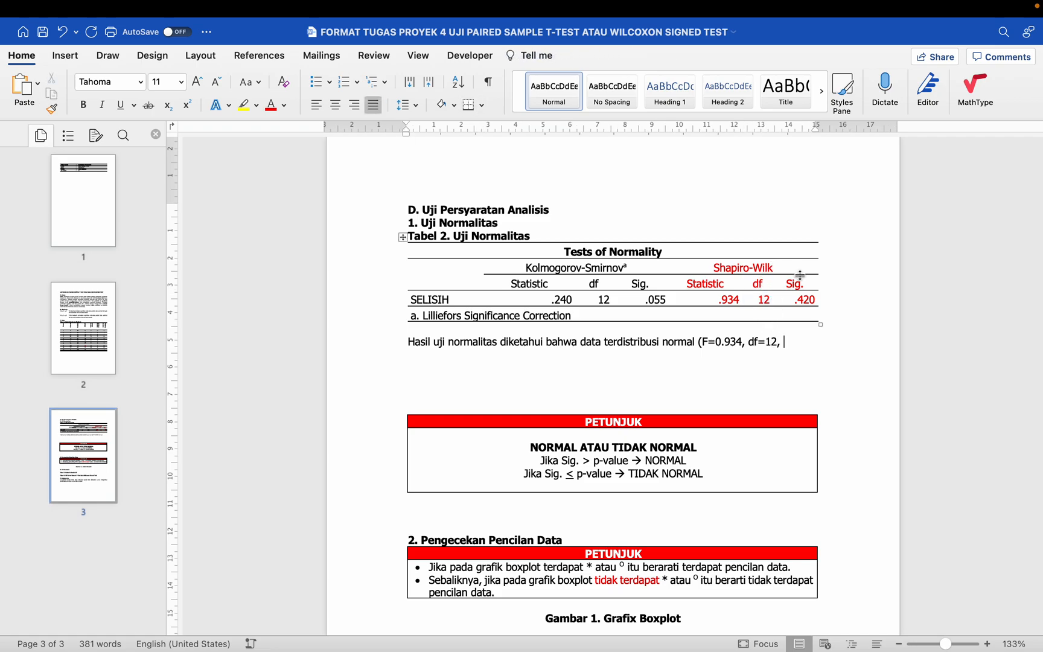
Step: Finish the normality sentence with the significance and threshold as "Sig.=0.420, p-value=0.05)."
left_click_drag(798, 281, 801, 297)
left_click(791, 339)
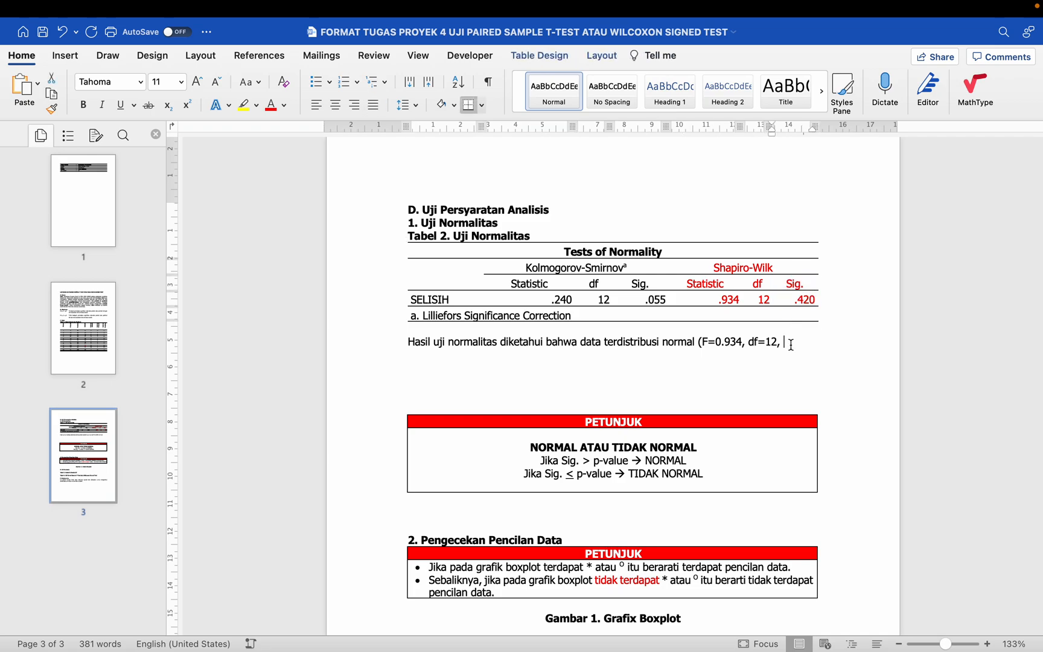
type("Sig.=")
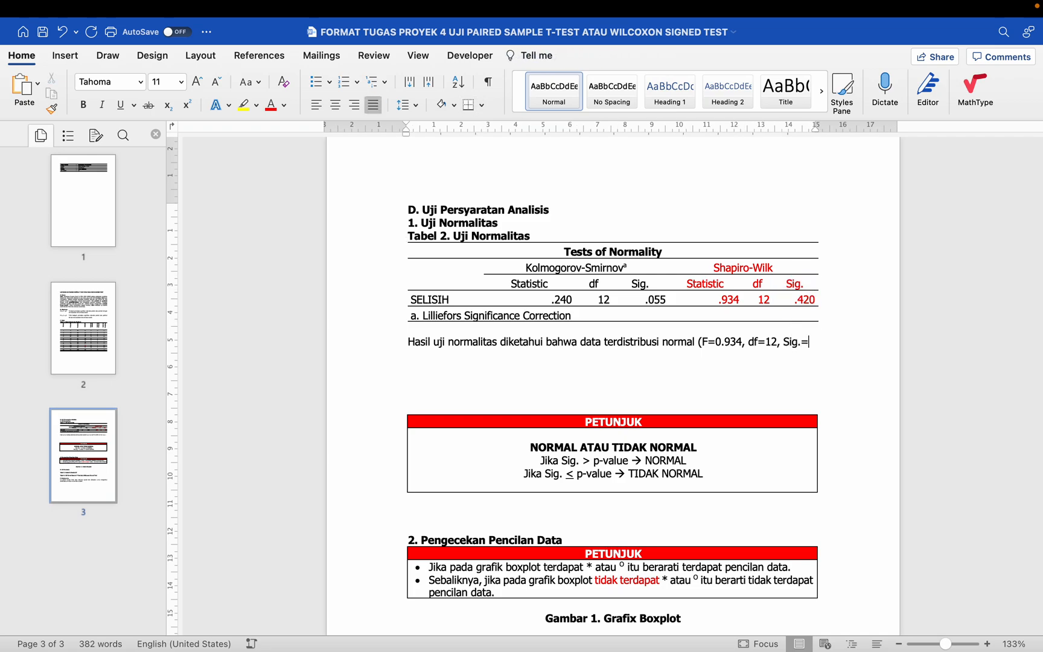
type("0.420")
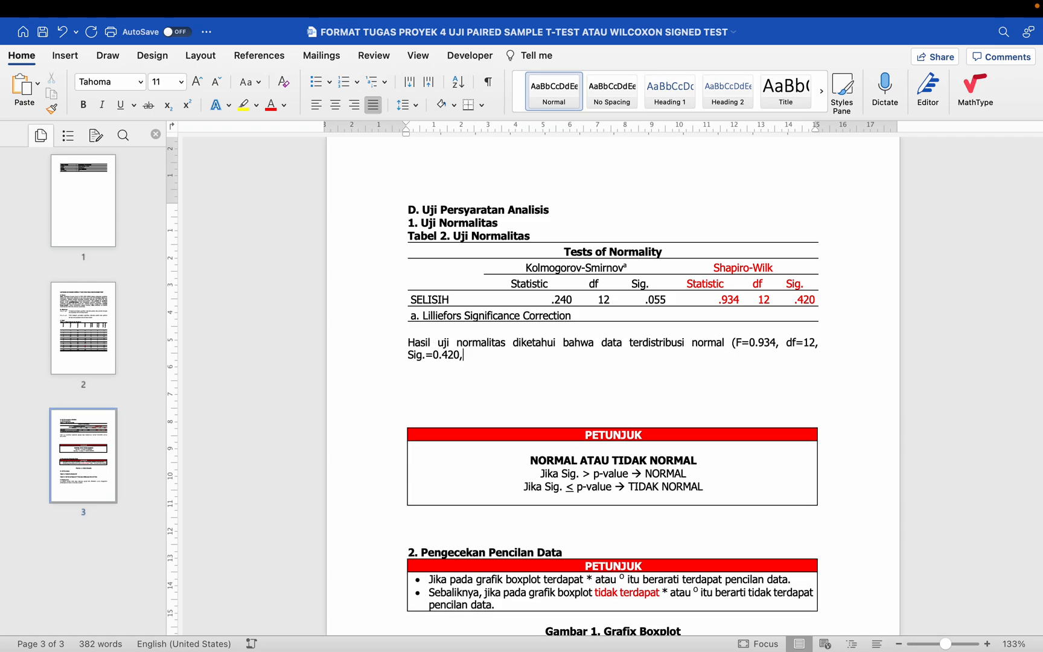
type(", p-val")
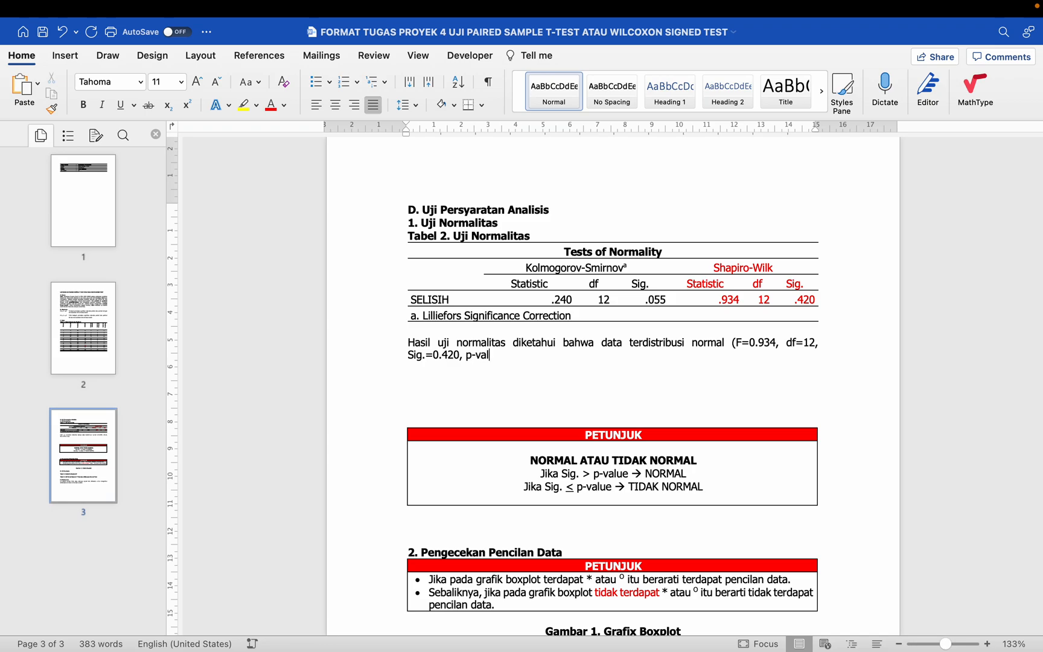
type("ue=0.05).")
Step: Color the text "F=0.934, df=12, Sig.=0.420, p-value=0.05" inside the parentheses of the normality sentence red
left_click(737, 342)
left_click_drag(736, 342, 530, 356)
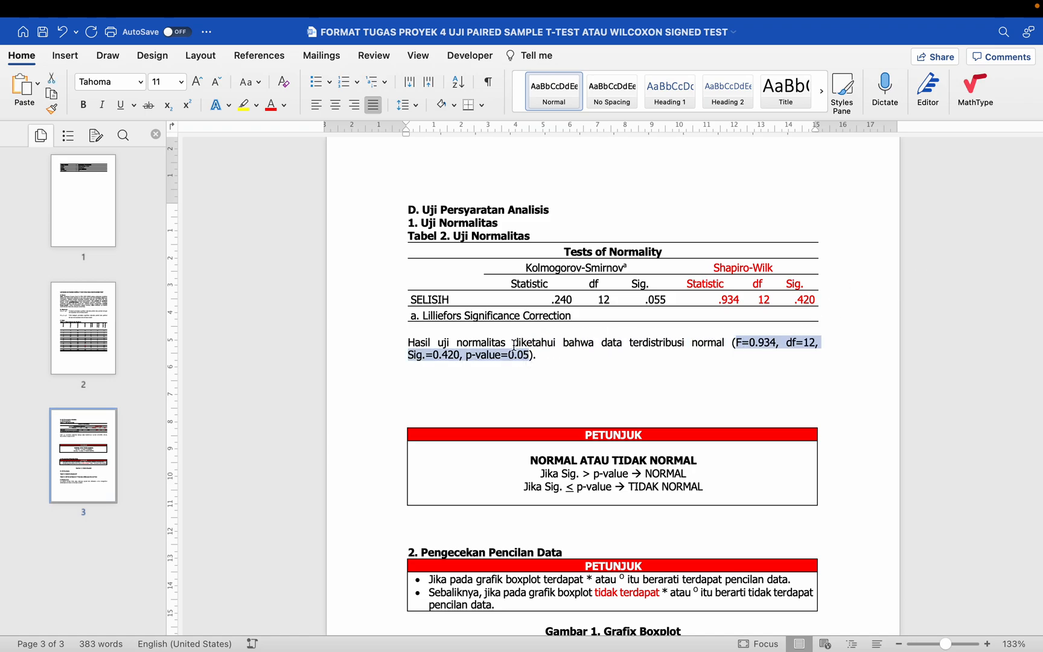
left_click(274, 107)
left_click(750, 273)
scroll(750, 274, "down", 2)
Step: Color the word "normal" before the parentheses in the normality sentence red
left_click_drag(412, 312, 552, 331)
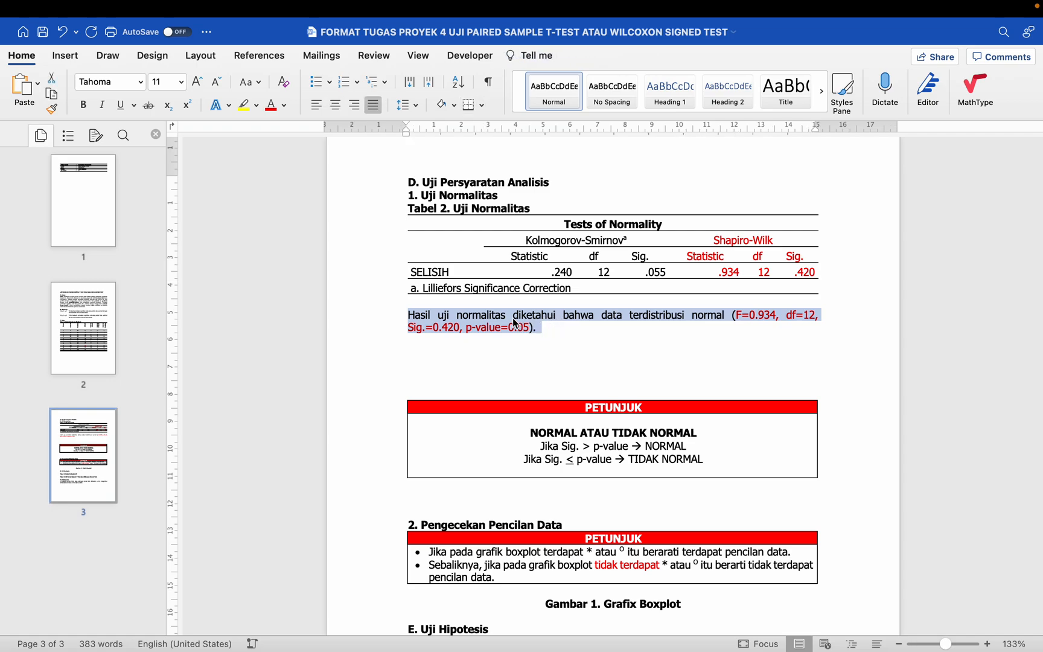
left_click(520, 318)
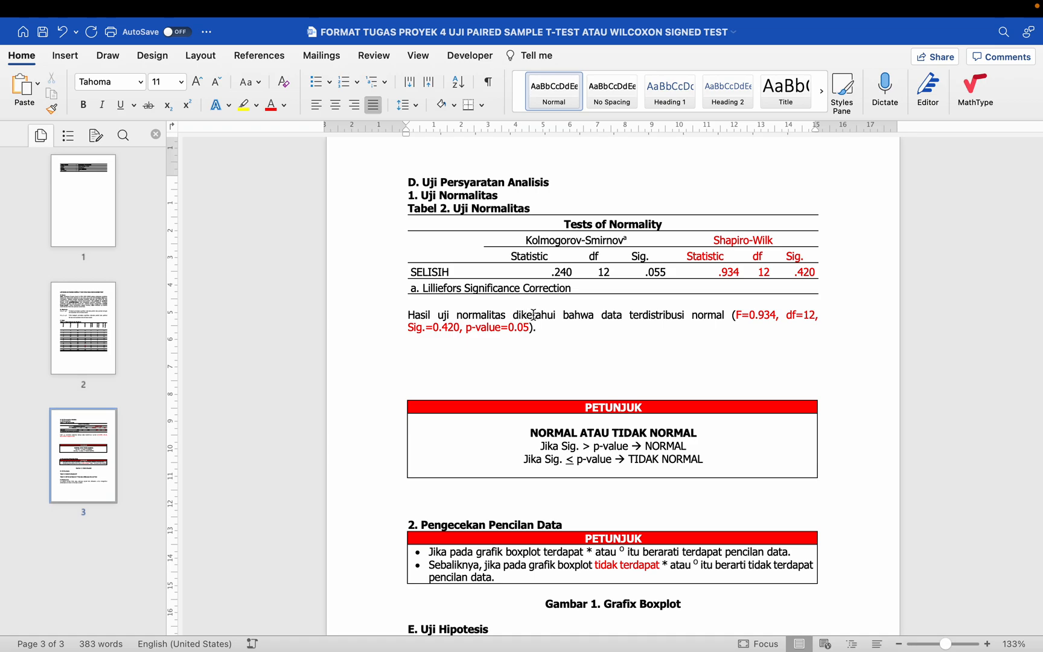
left_click_drag(629, 314, 726, 314)
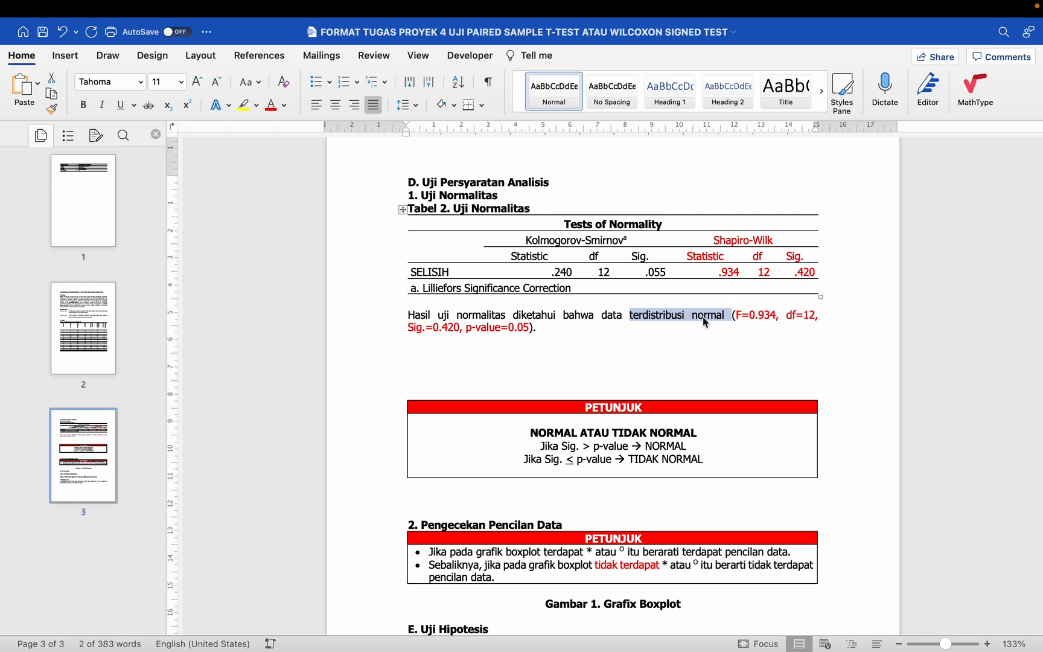
double_click(707, 316)
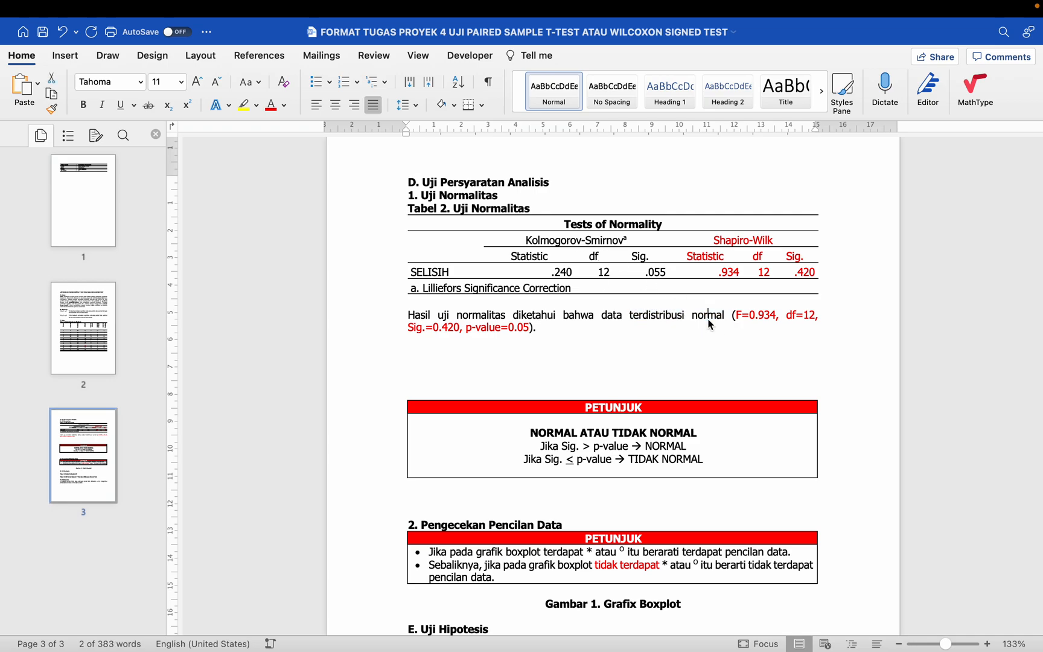
left_click(272, 106)
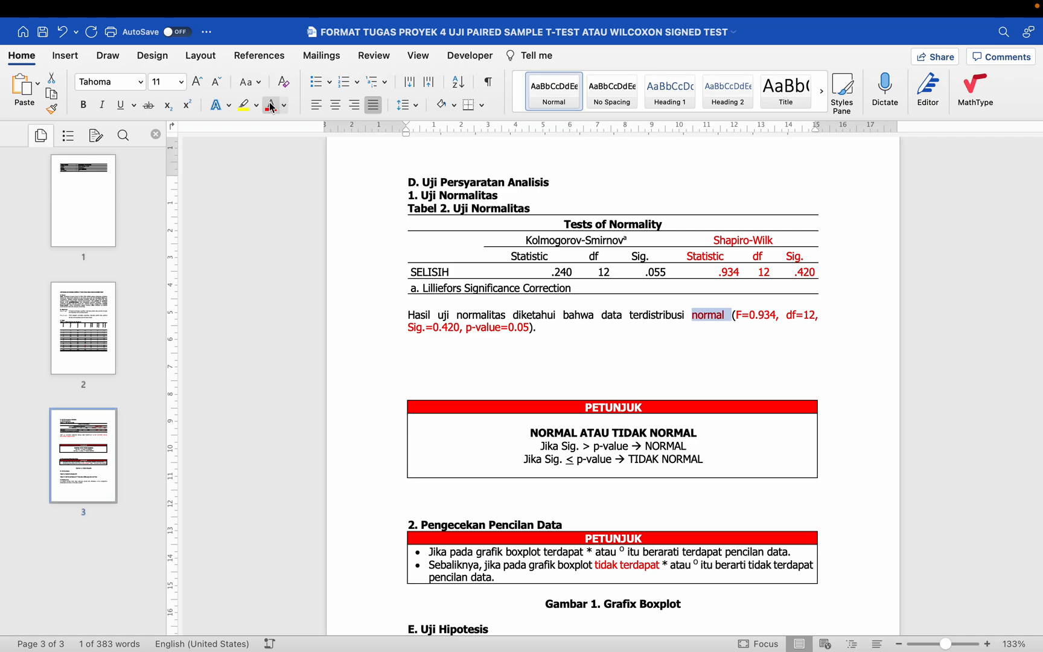
left_click(442, 321)
Step: Delete the NORMAL ATAU TIDAK NORMAL guide box with its surrounding blank lines, keeping one blank line above "2. Pengecekan Pencilan Data"
scroll(441, 324, "down", 2)
scroll(442, 324, "down", 1)
left_click(496, 342)
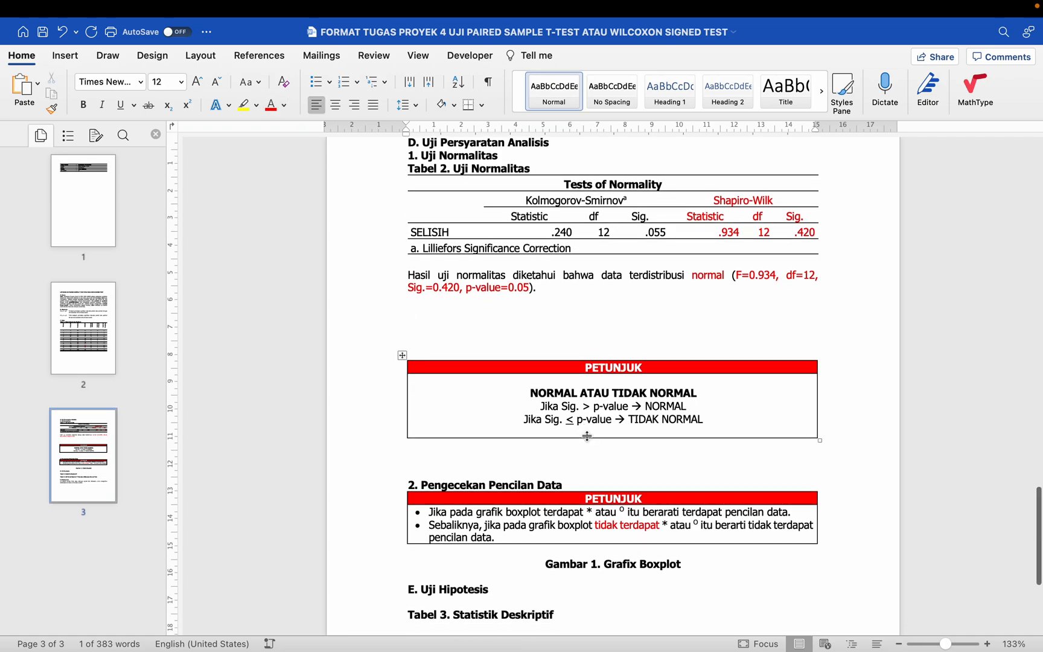
left_click(402, 355)
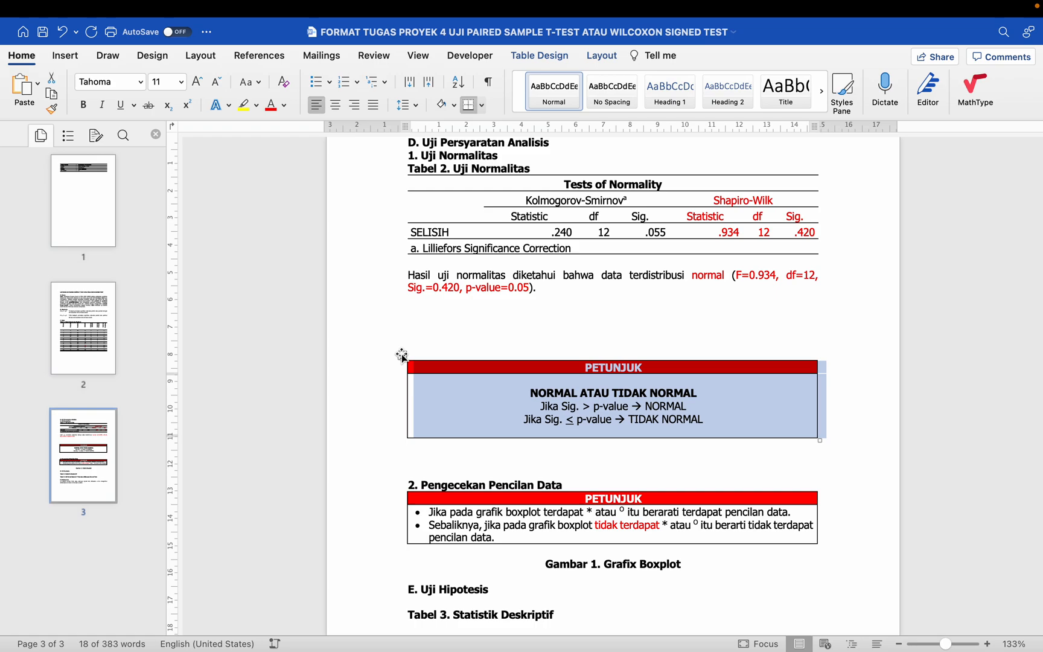
left_click(464, 212)
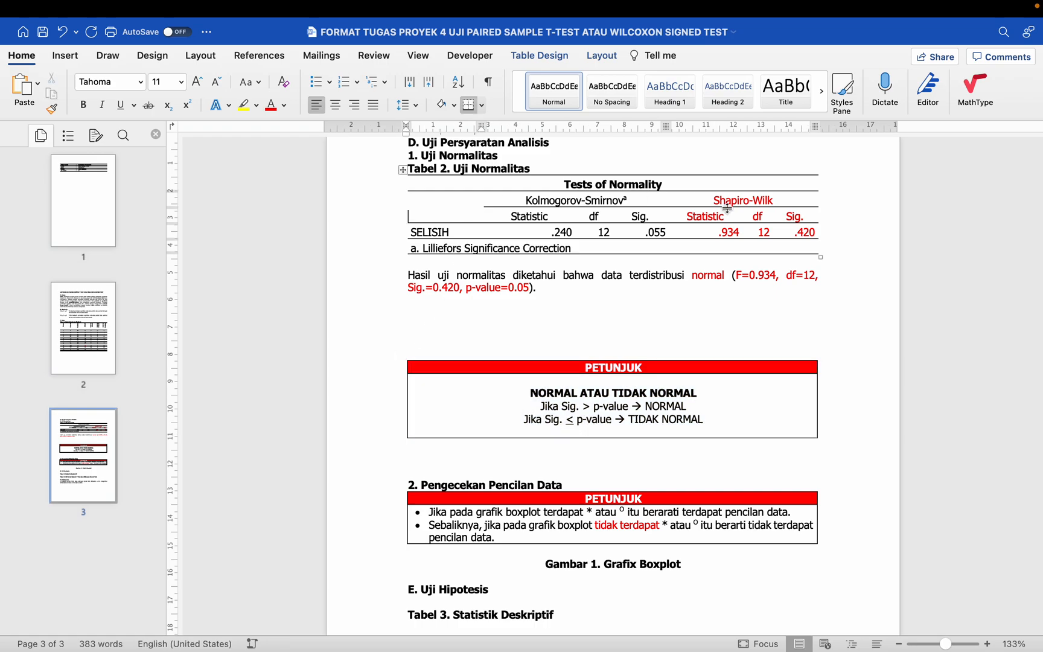
left_click_drag(791, 217, 798, 231)
left_click(533, 321)
left_click_drag(485, 276, 489, 299)
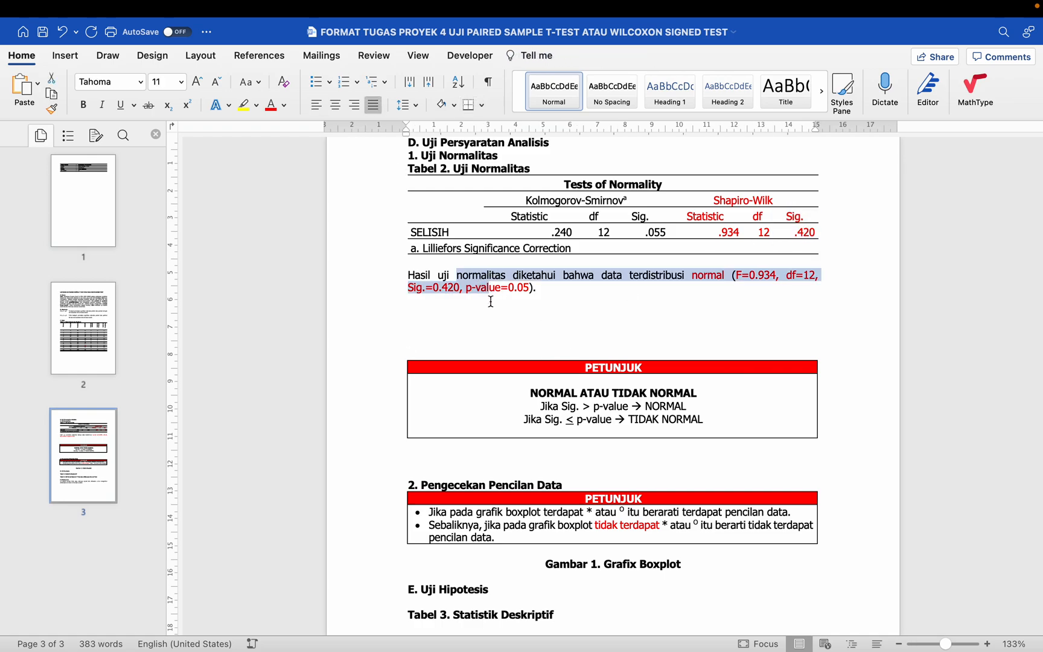
left_click(486, 344)
left_click_drag(412, 316, 428, 462)
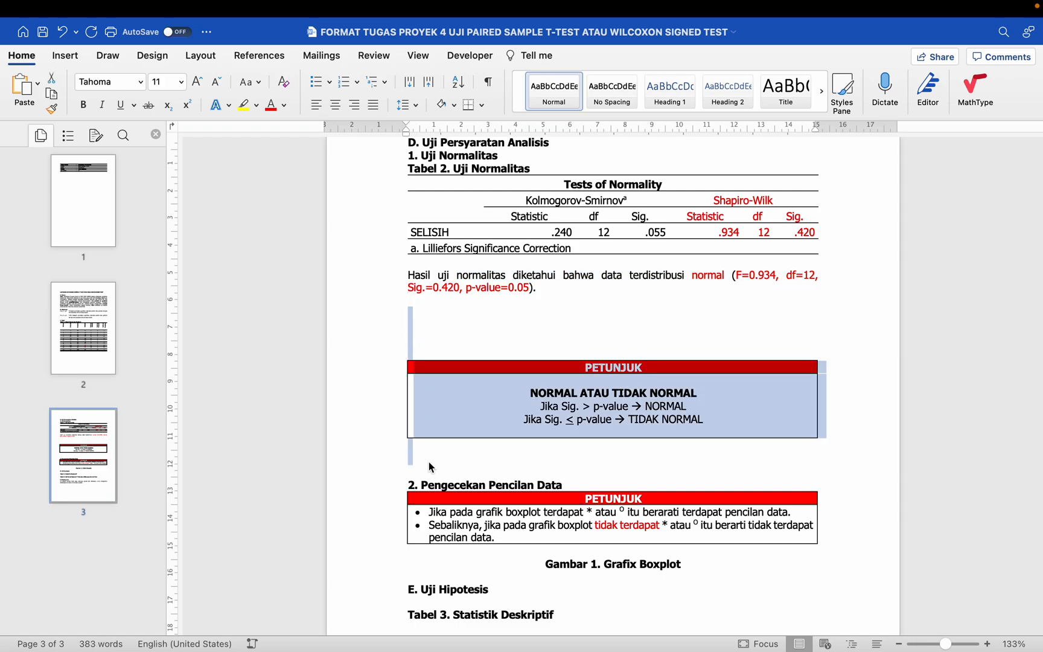
key("BackSpace")
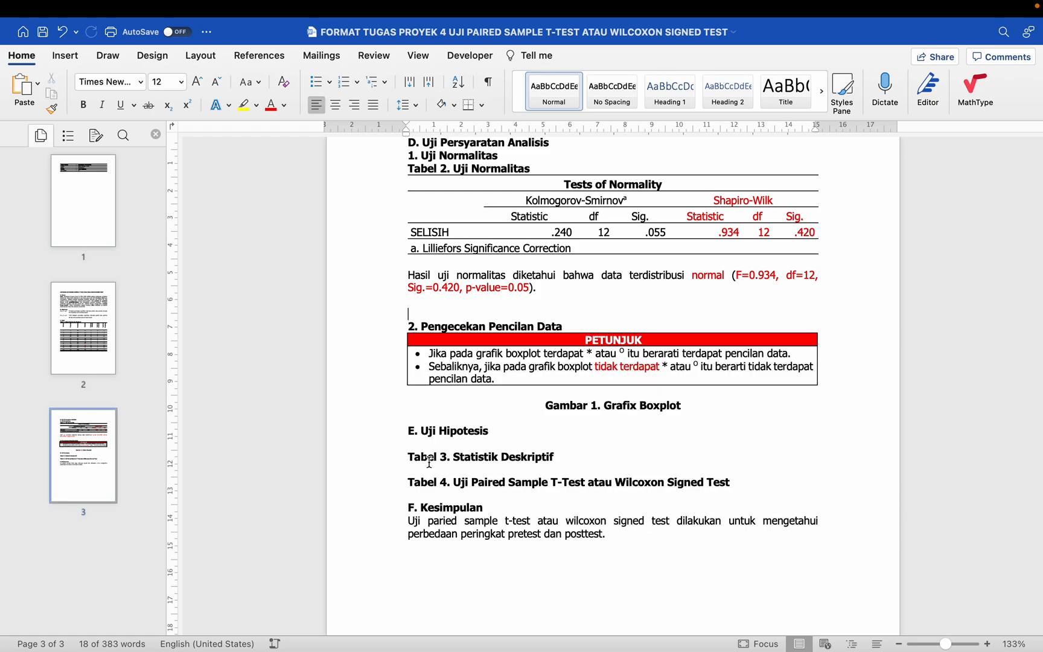
key("BackSpace")
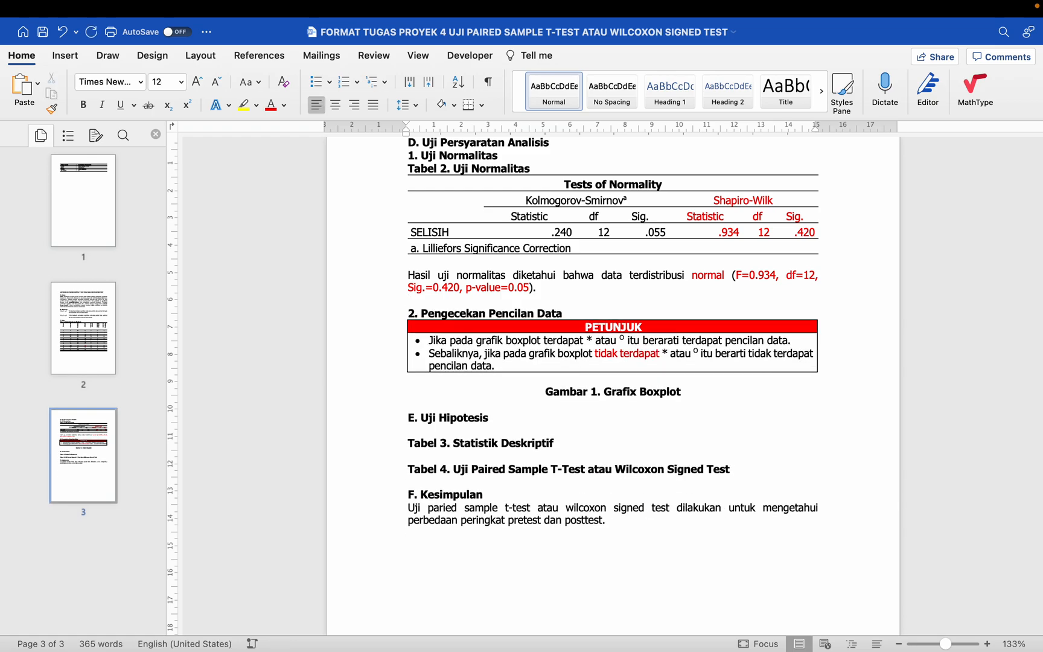
Step: Switch to the SPSS output viewer and copy the SELISIH boxplot chart
left_click_drag(422, 313, 567, 320)
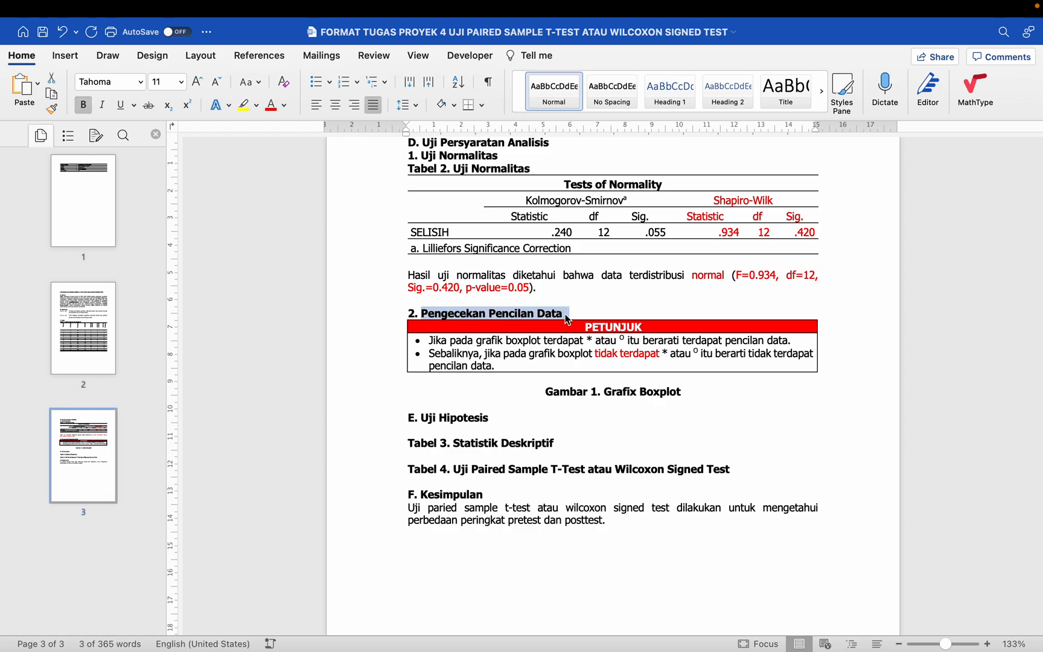
key("super+Tab")
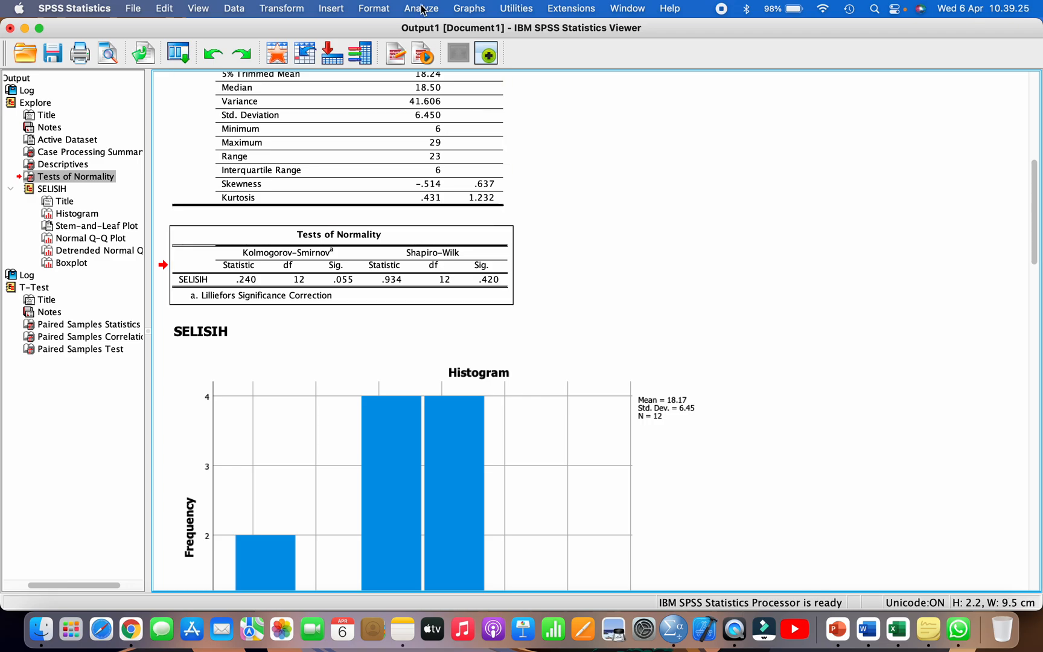
left_click(72, 179)
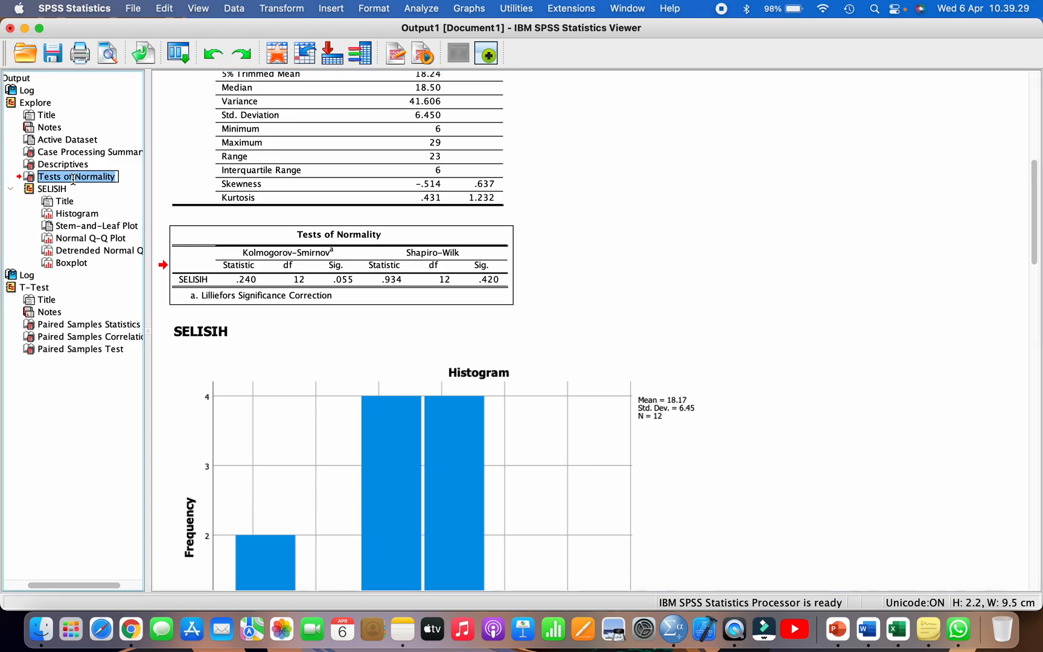
left_click(75, 268)
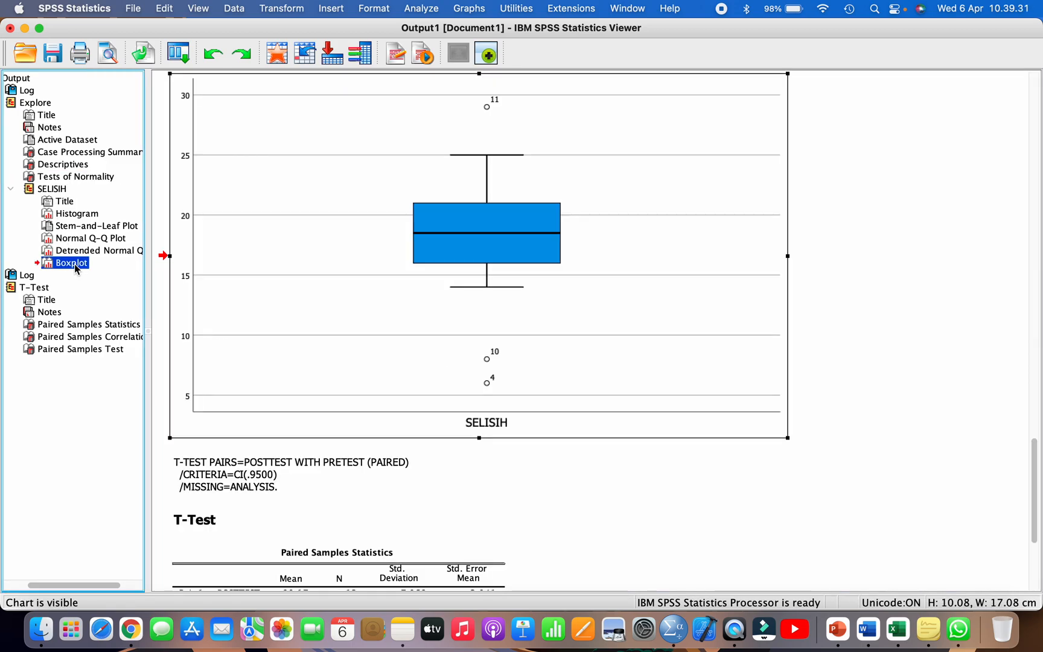
left_click(63, 192)
left_click(71, 266)
left_click(403, 356)
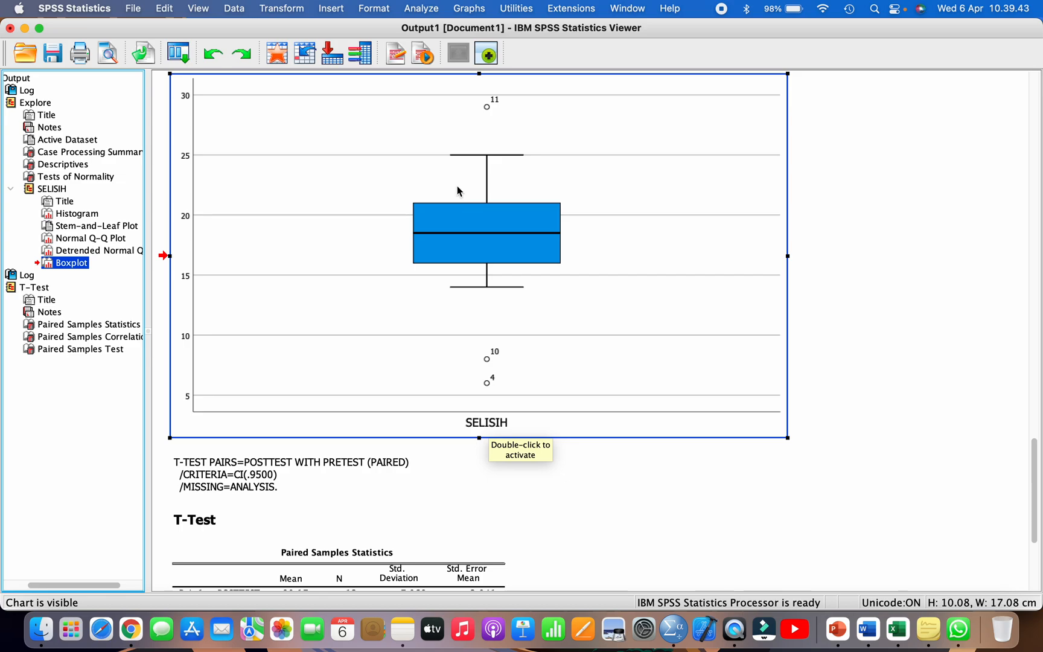
scroll(457, 191, "up", 1)
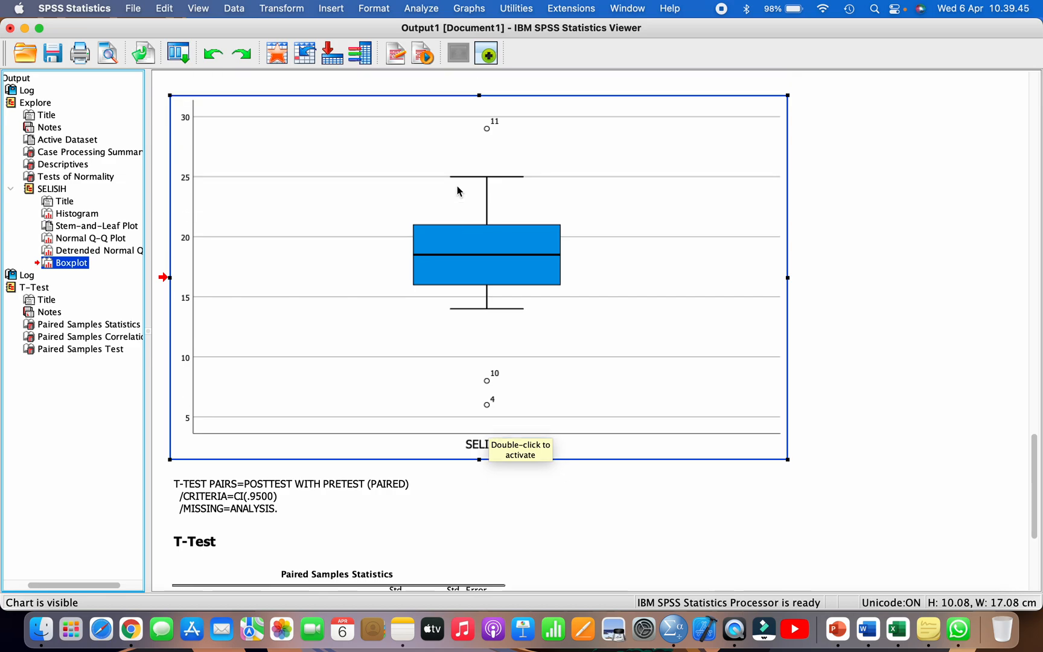
right_click(458, 189)
left_click(477, 210)
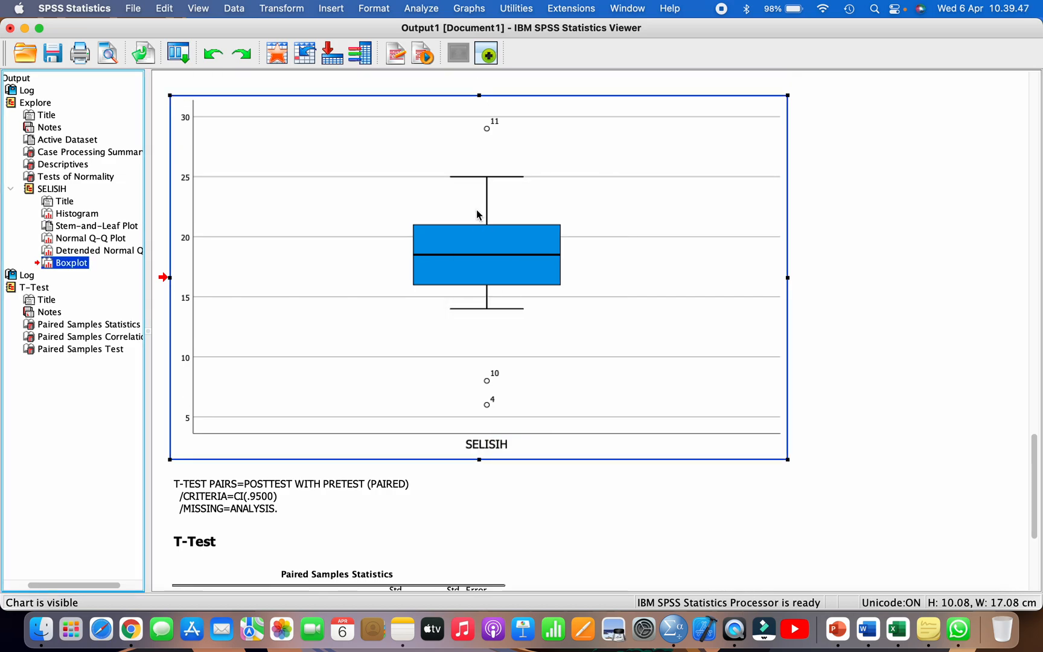
Step: Switch to Word, centre the blank line above the caption "Gambar 1. Grafix Boxplot" and paste the boxplot on a new line there
left_click(867, 629)
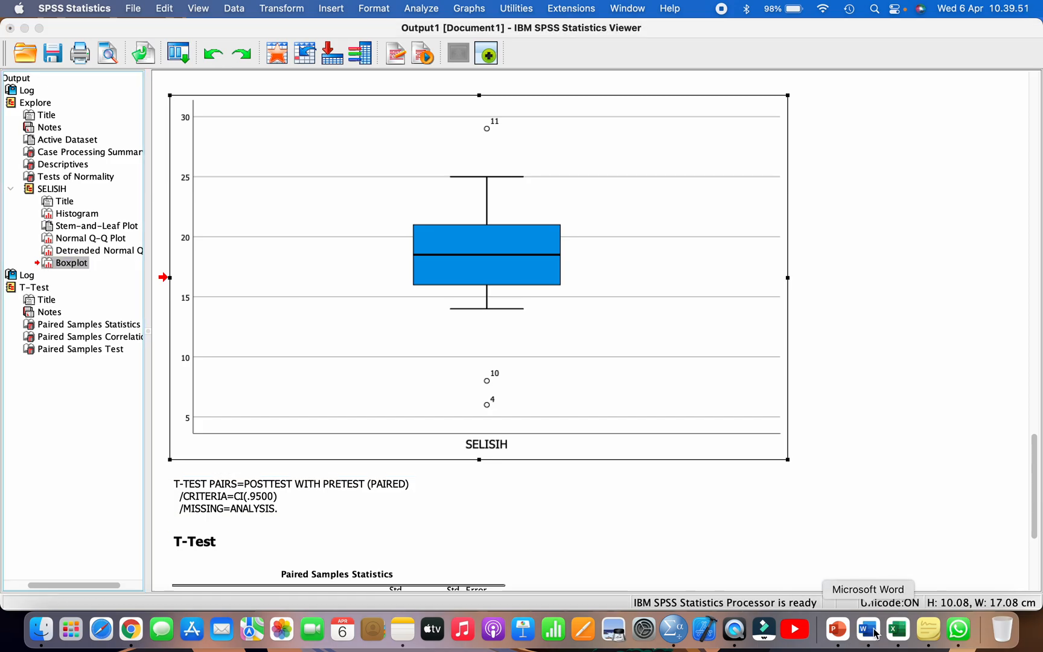
scroll(708, 510, "down", 1)
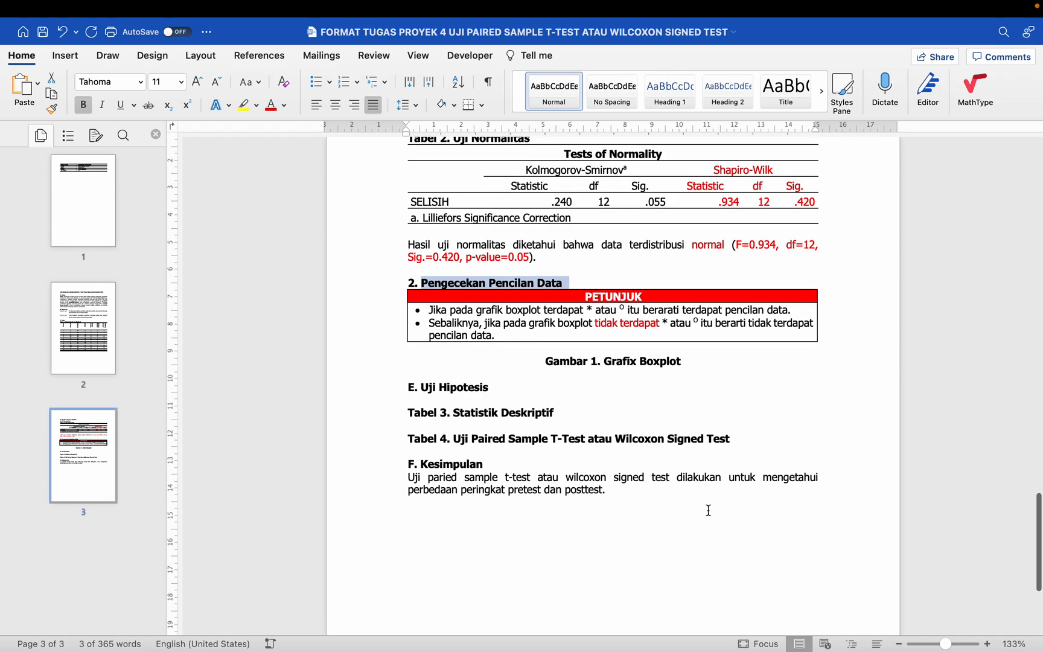
left_click(634, 348)
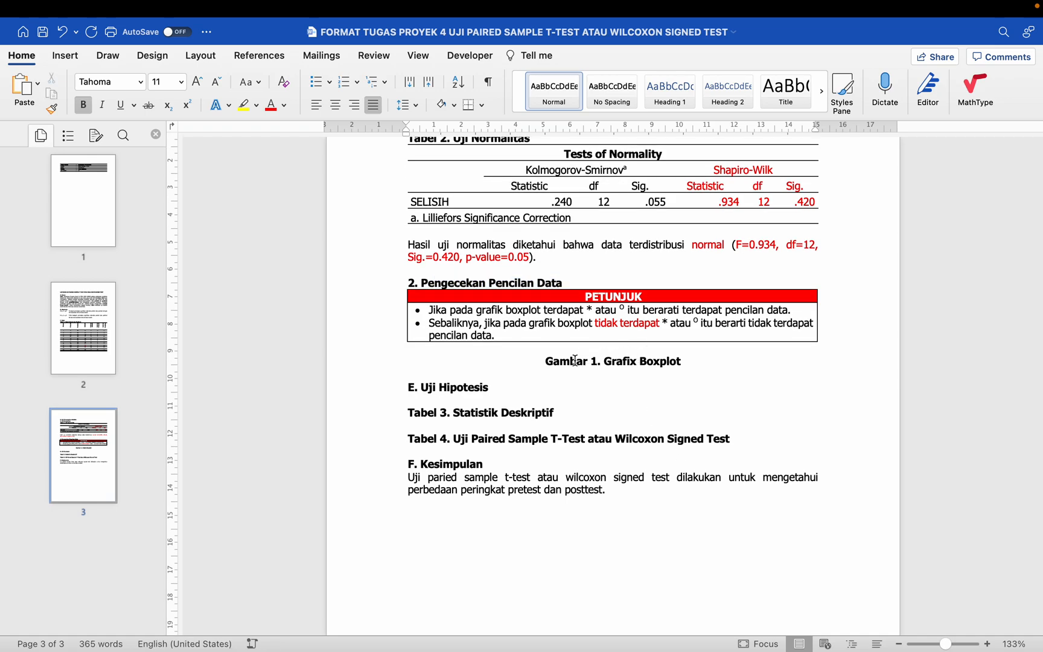
left_click(387, 354)
left_click(337, 108)
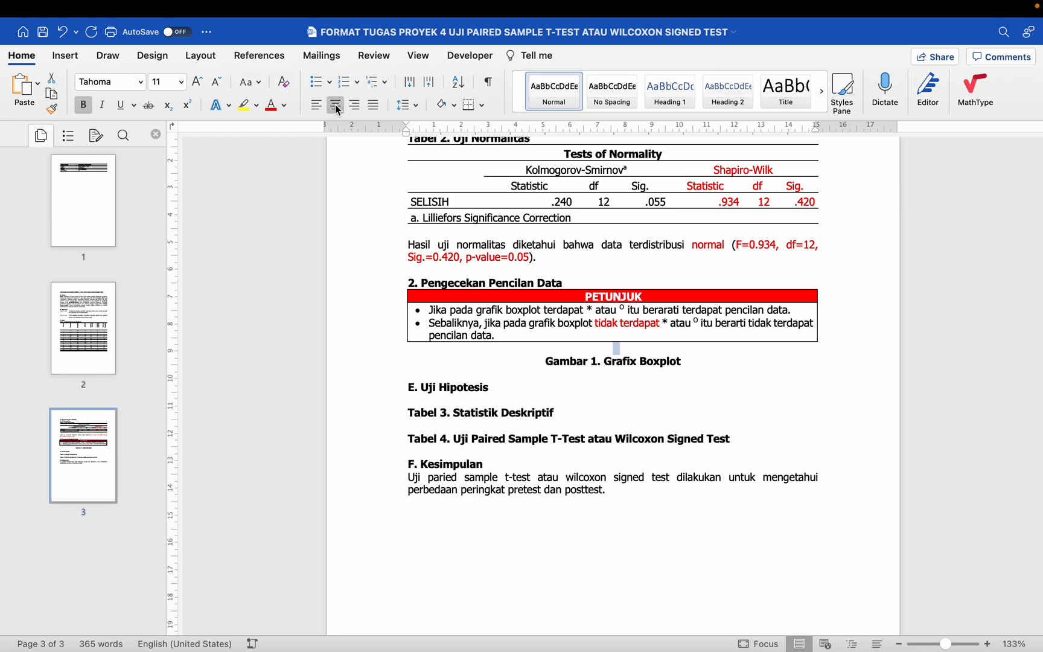
left_click(631, 348)
key("Return")
key("cmd+v")
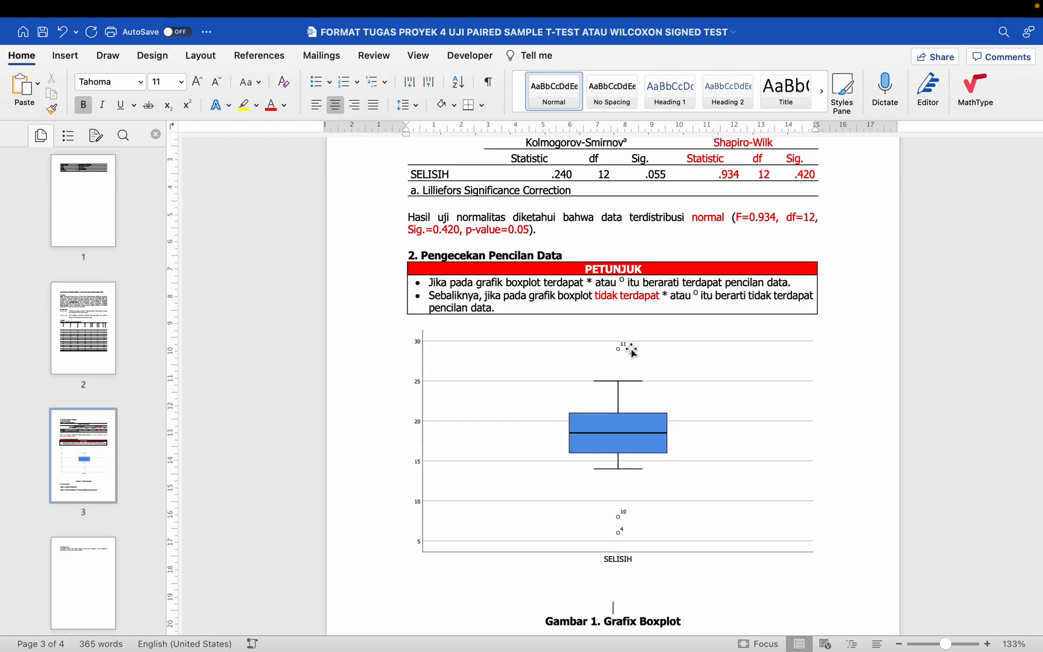
Step: Remove the blank lines between the pasted boxplot and its caption "Gambar 1. Grafix Boxplot"
scroll(630, 398, "down", 2)
scroll(629, 398, "down", 2)
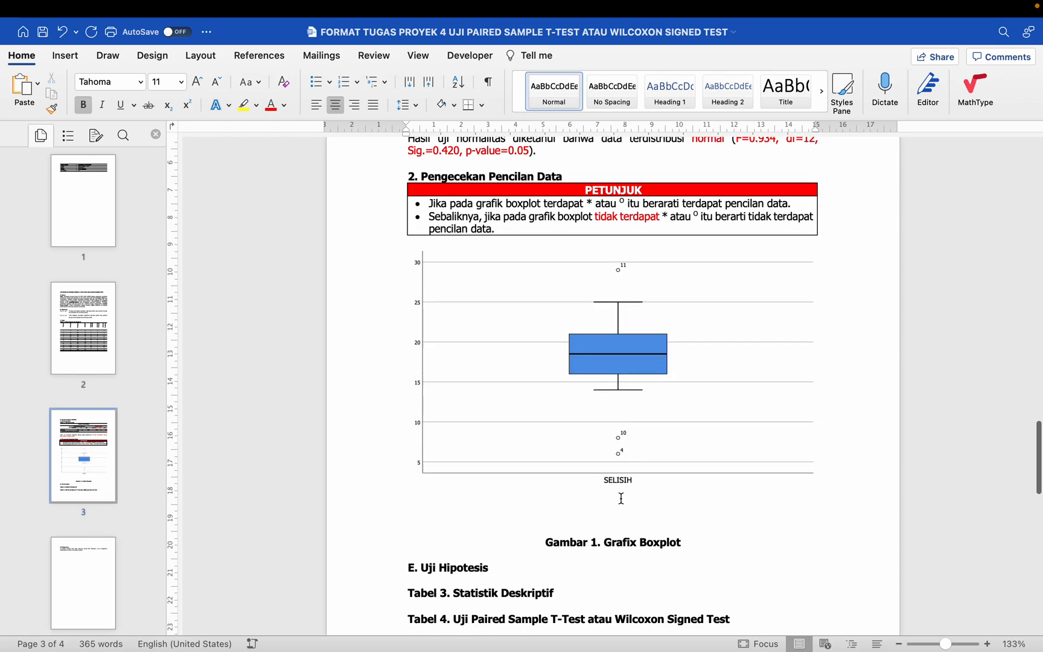
left_click(614, 368)
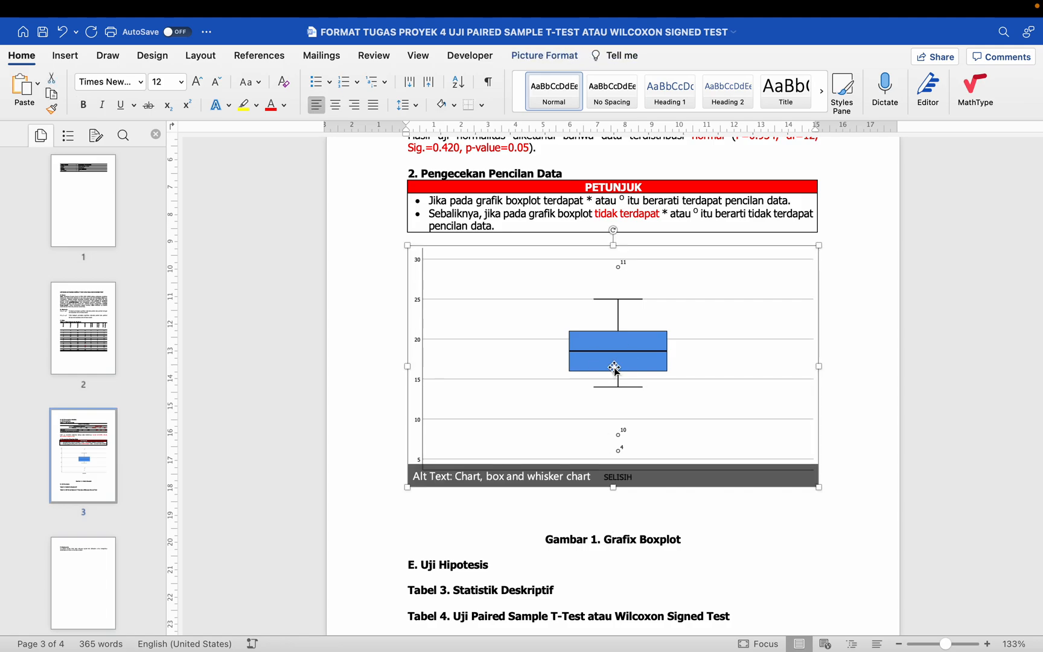
left_click(622, 532)
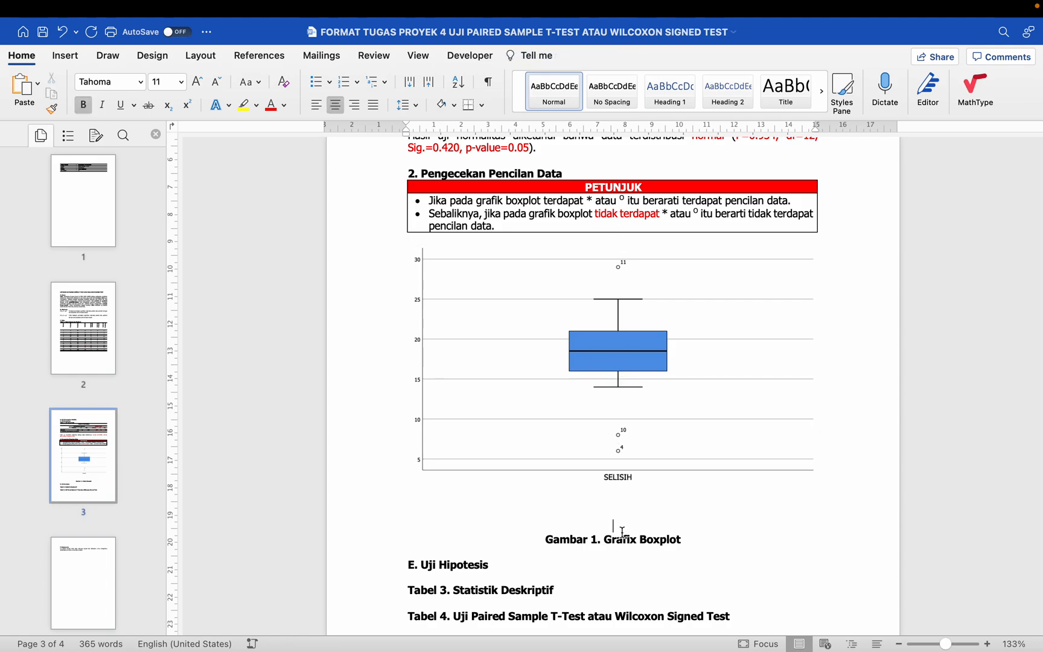
key("BackSpace")
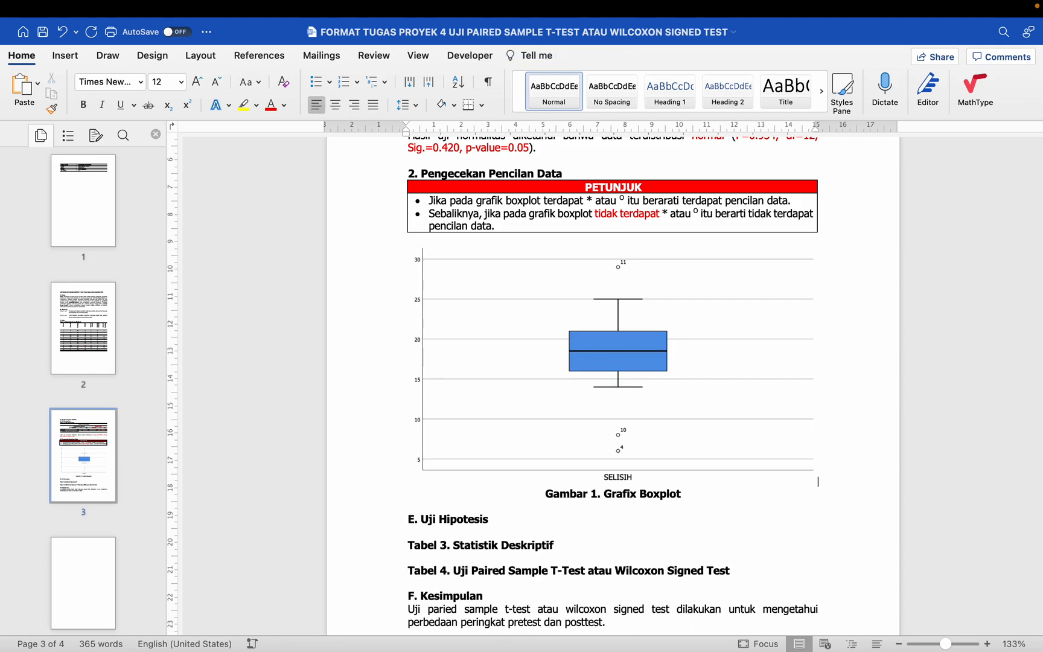
Step: Compare the outlier rules in the PETUNJUK box with the markers on the SELISIH boxplot
scroll(622, 533, "up", 2)
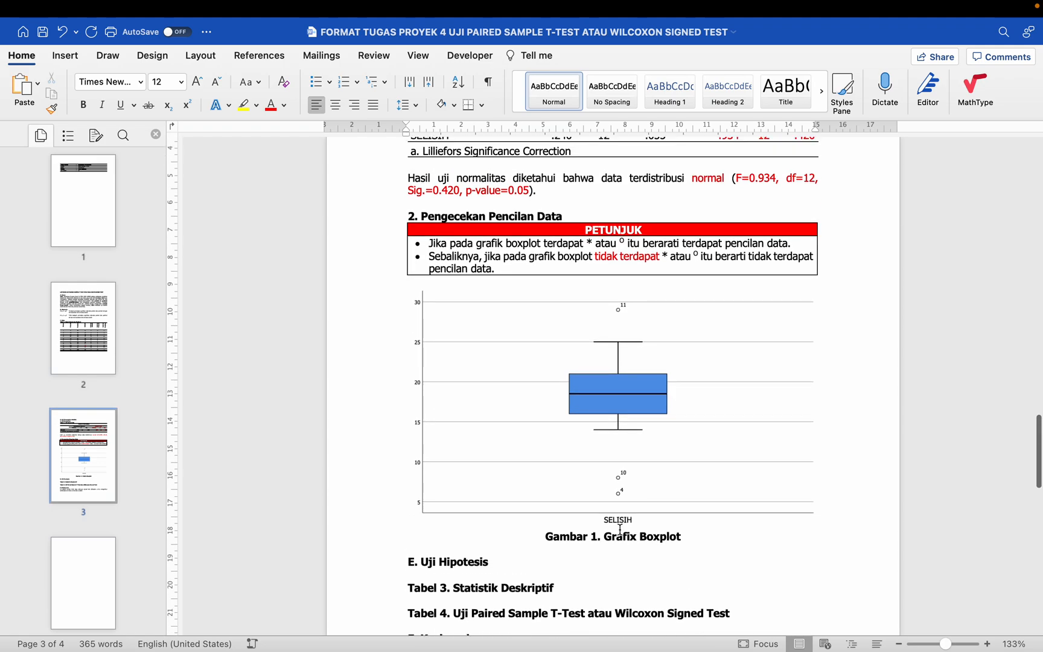
left_click(598, 256)
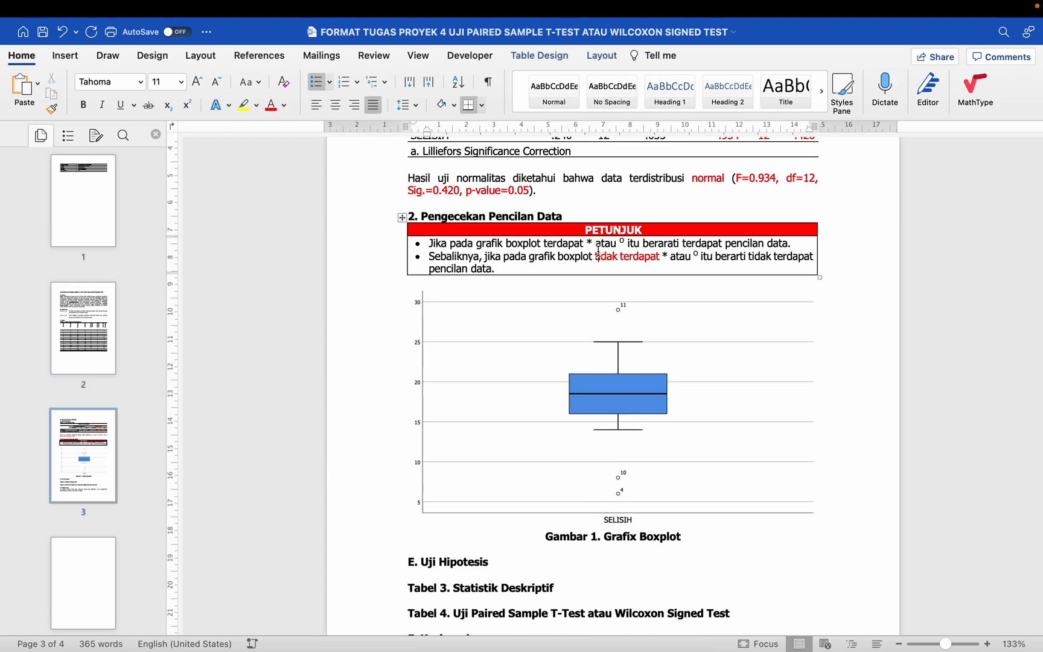
left_click_drag(504, 242, 615, 244)
left_click(615, 244)
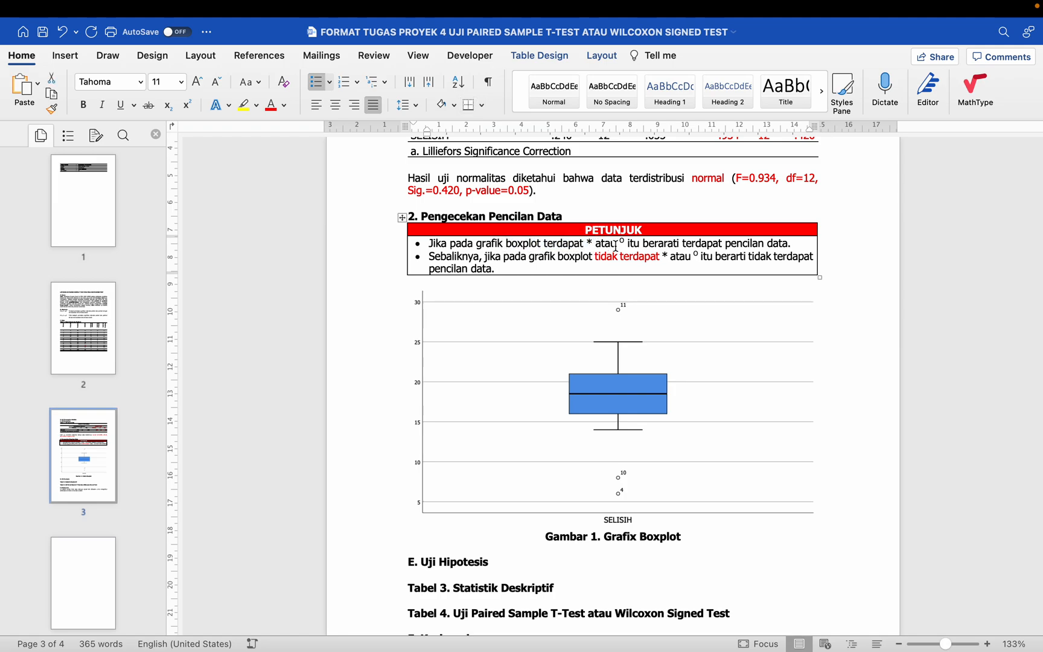
left_click(623, 312)
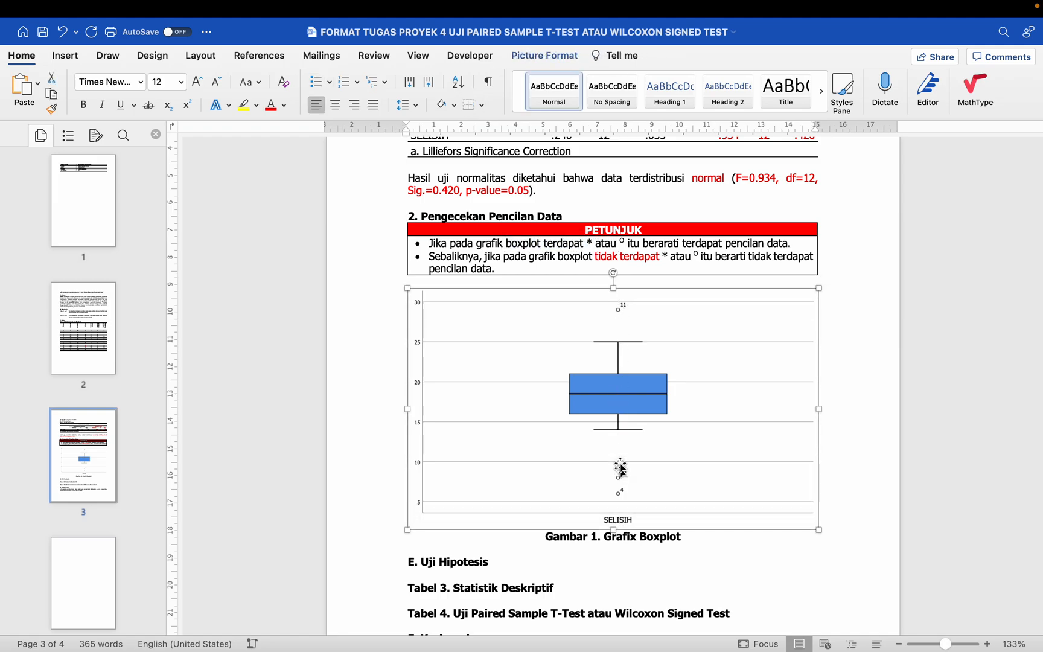
left_click_drag(644, 243, 778, 243)
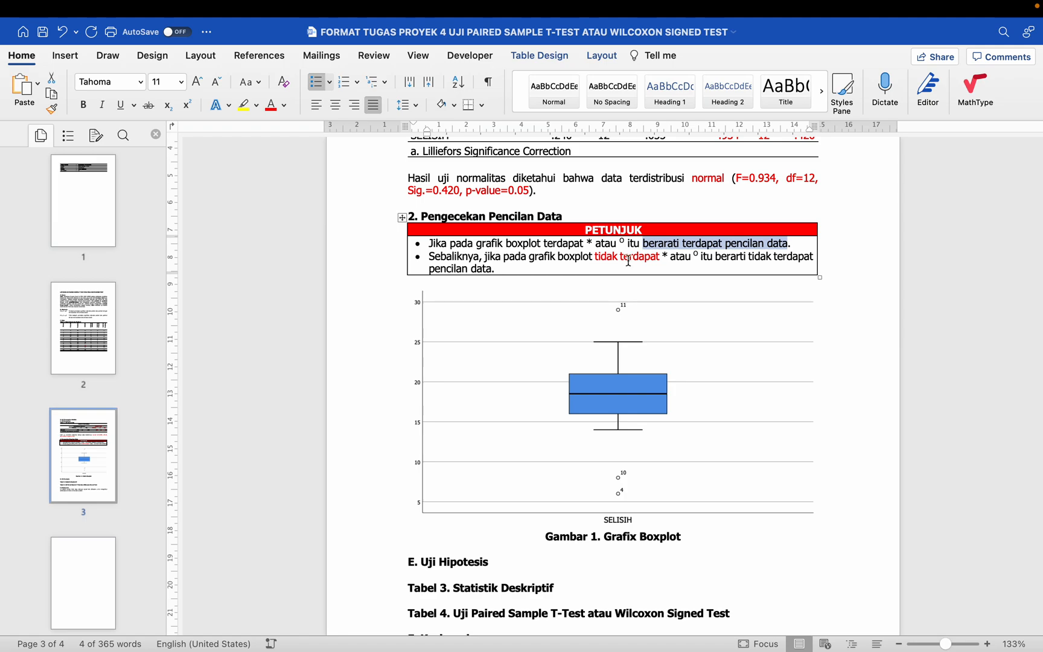
left_click(668, 257)
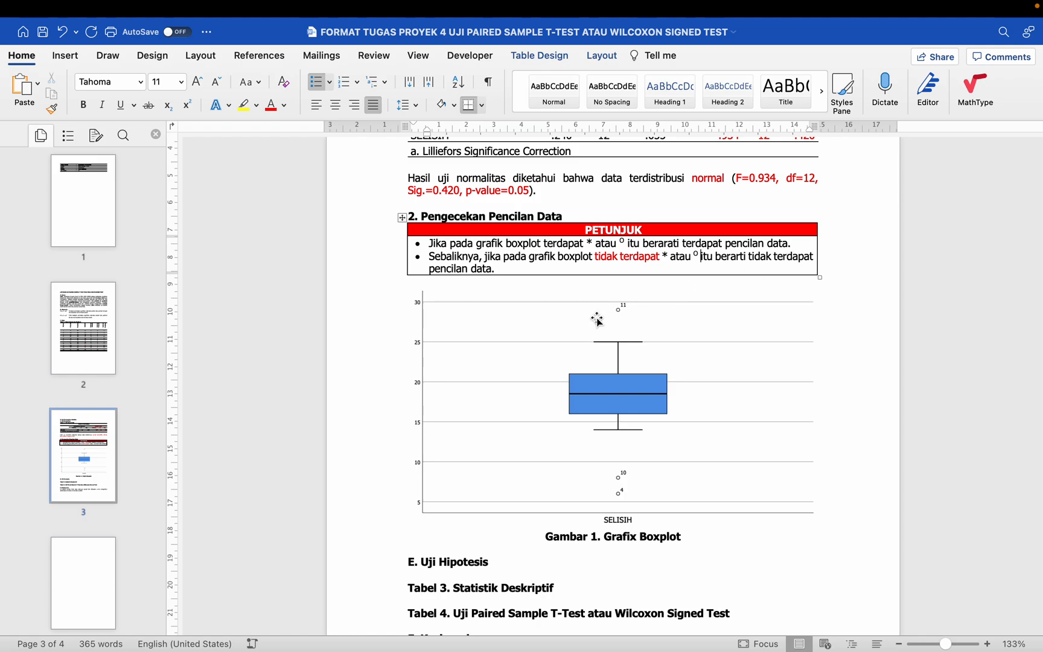
left_click(630, 320)
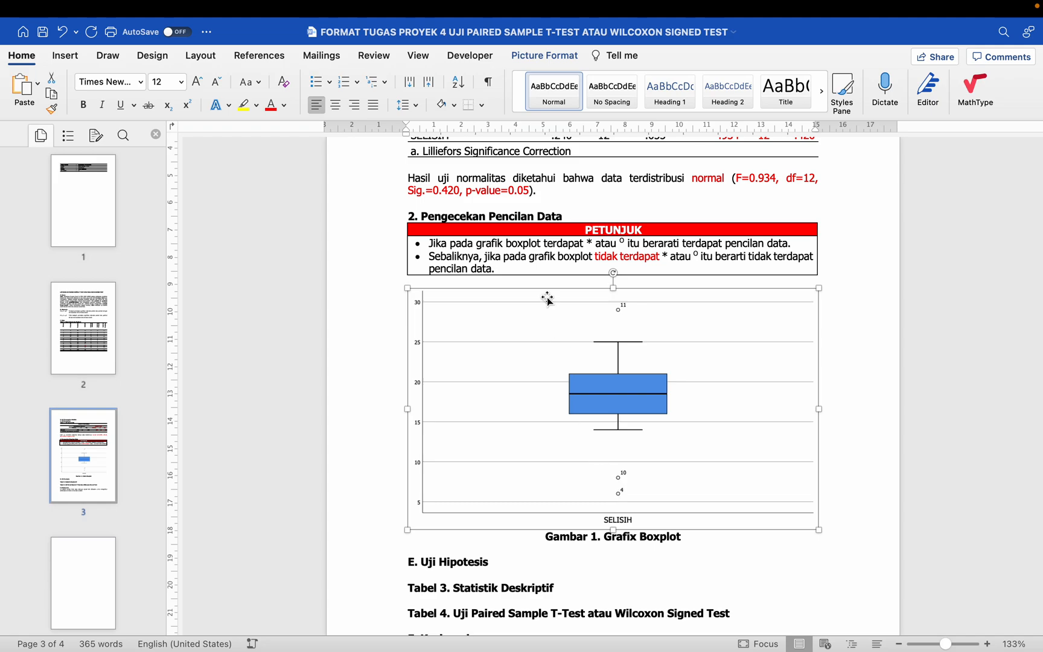
Step: Below the heading "2. Pengecekan Pencilan Data", add the non-bold sentence "Pengecekan pada grafik boxplot diketahui terdapat pencilan data."
left_click(567, 218)
key("Return")
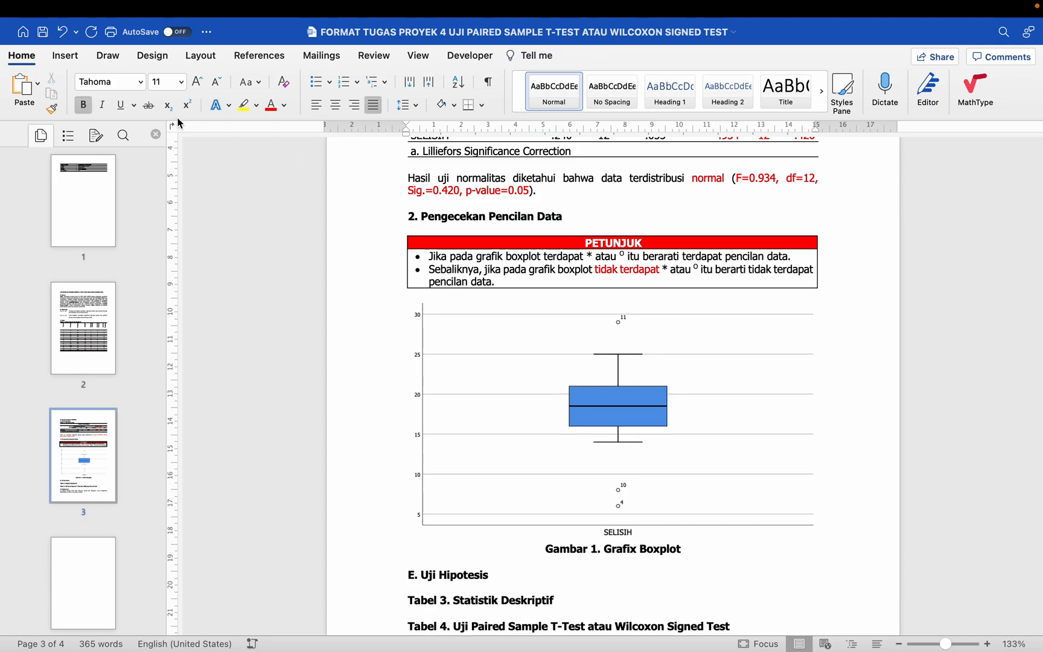
left_click(84, 105)
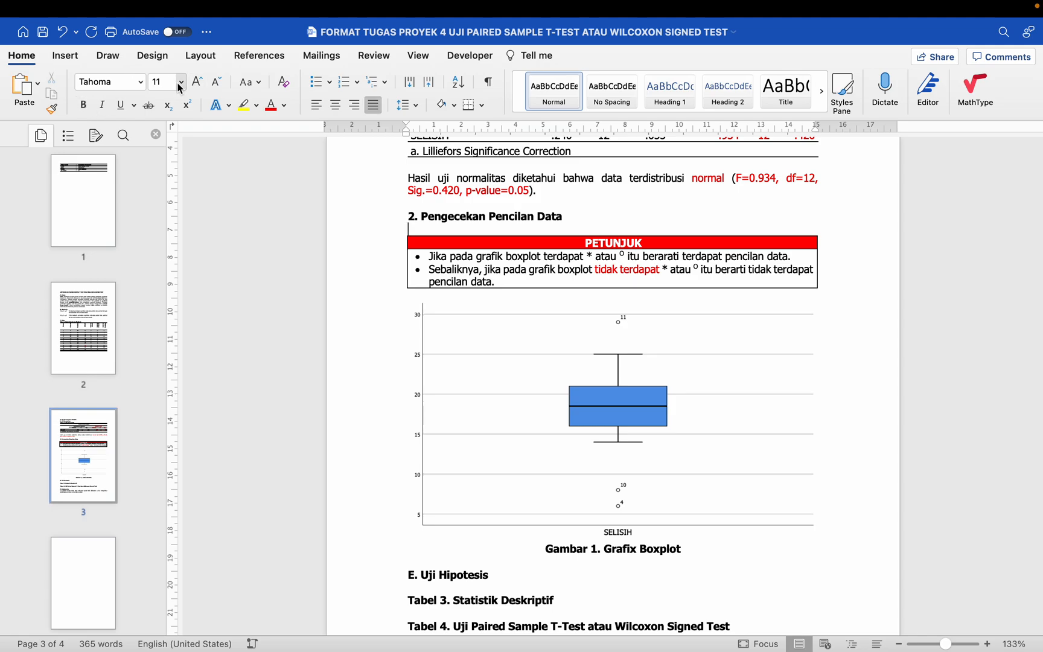
type("Hasi")
type("Pengecekan pa")
type("da gra")
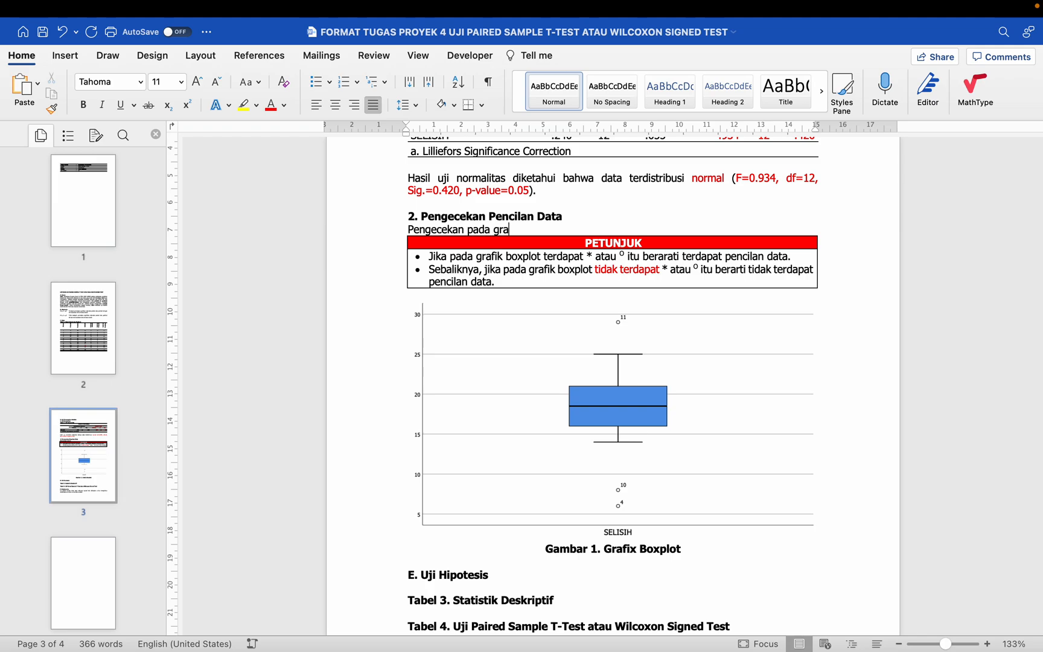
type("fik boxplot diketahi")
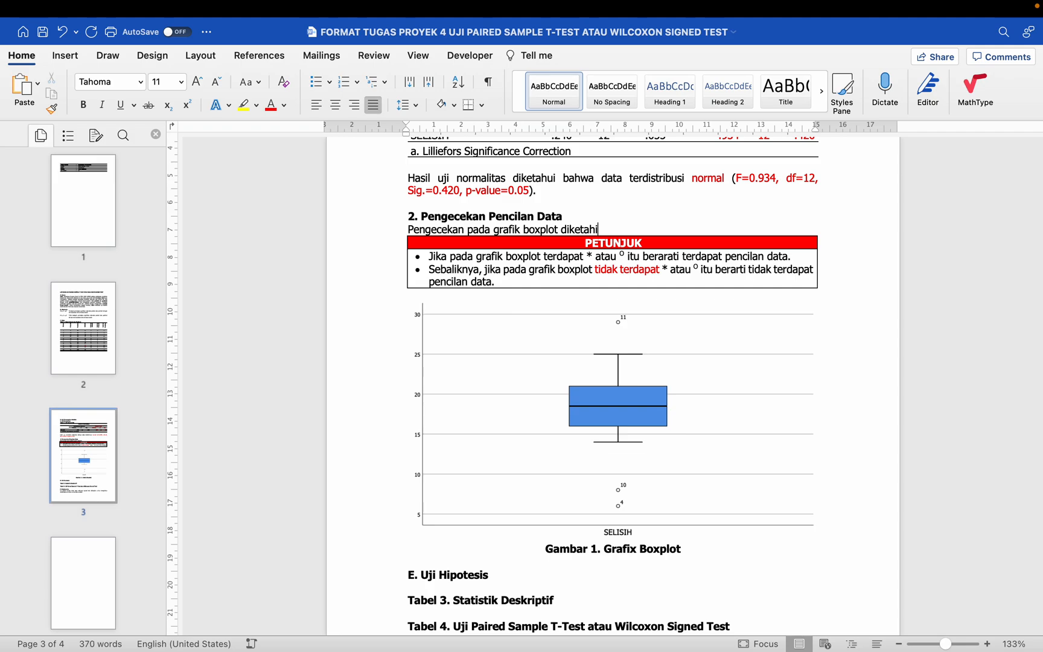
key("BackSpace")
type("ui terdapat pencilan dat")
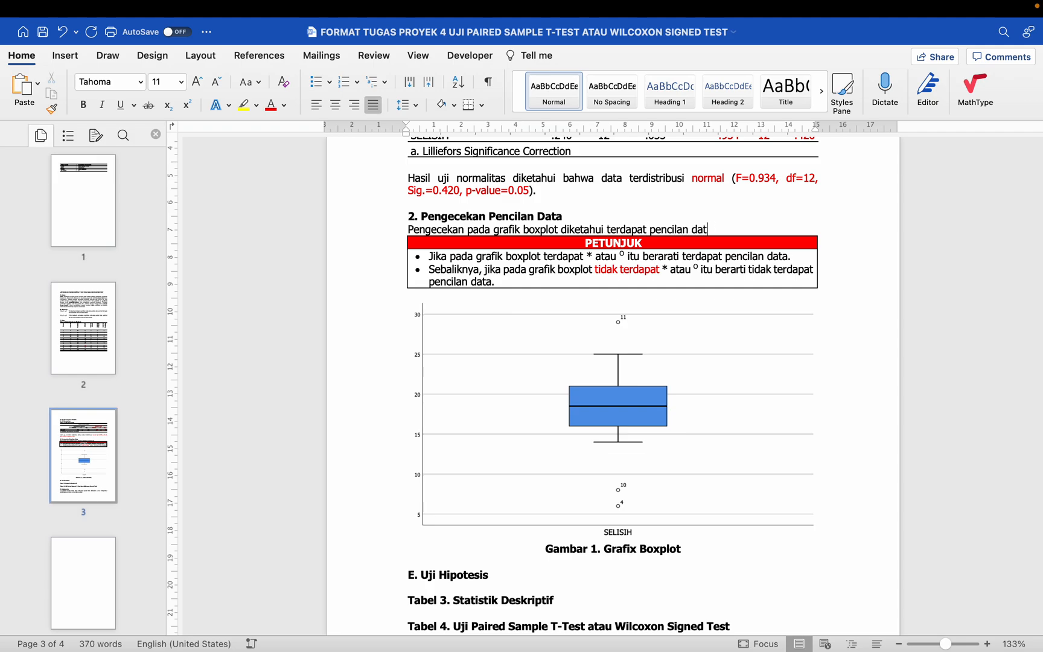
type("a.")
Step: Delete the PETUNJUK guide box on outliers, keeping one blank line between the new sentence and the boxplot
key("Return")
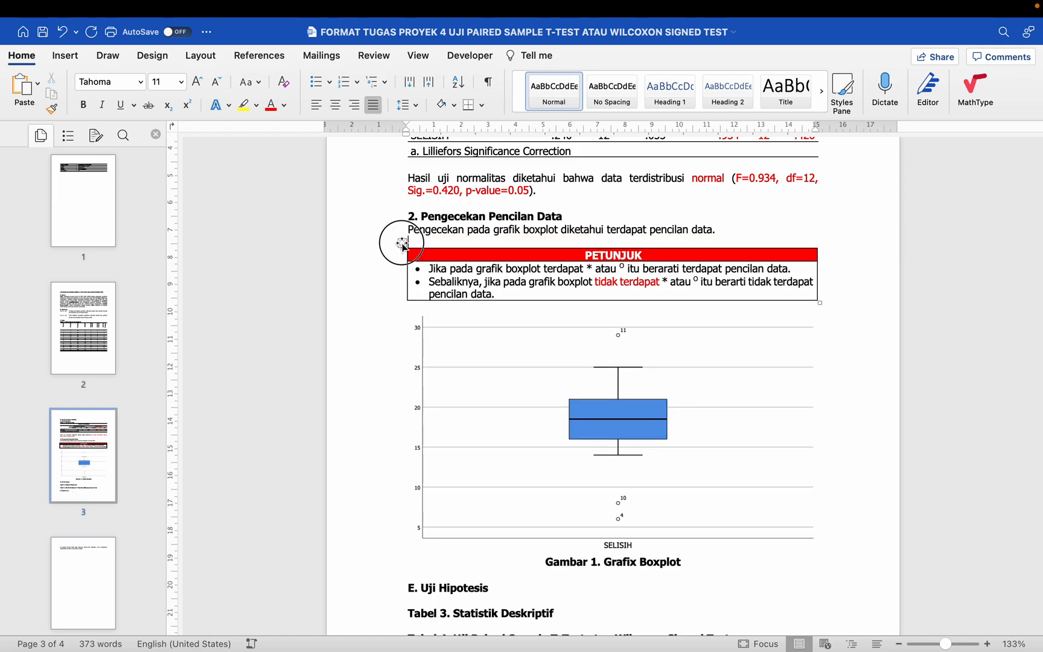
left_click(403, 244)
key("BackSpace")
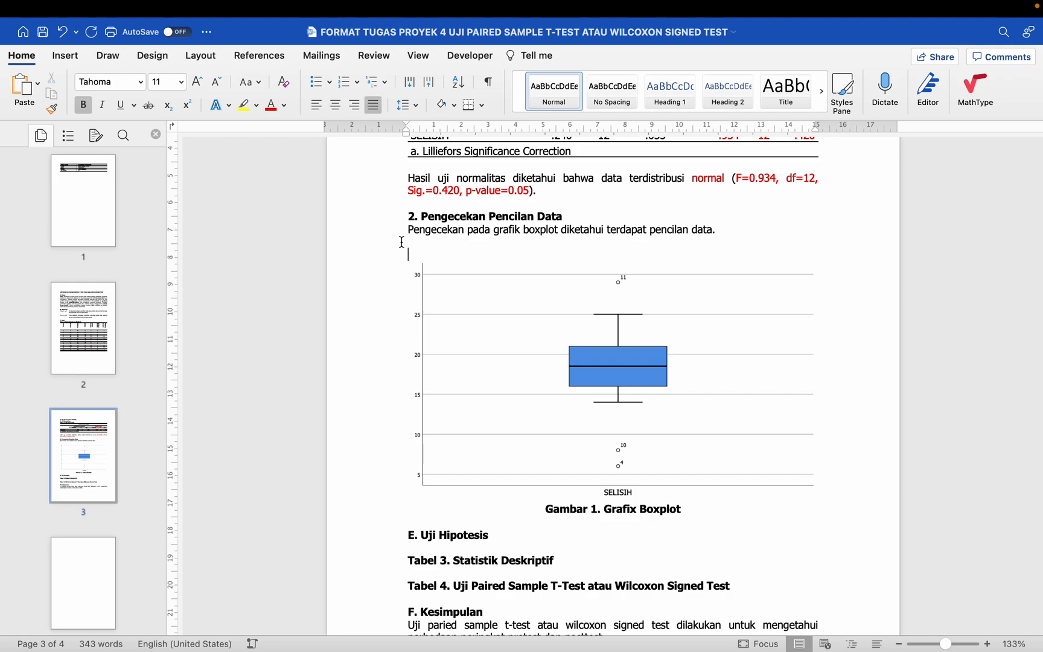
key("BackSpace")
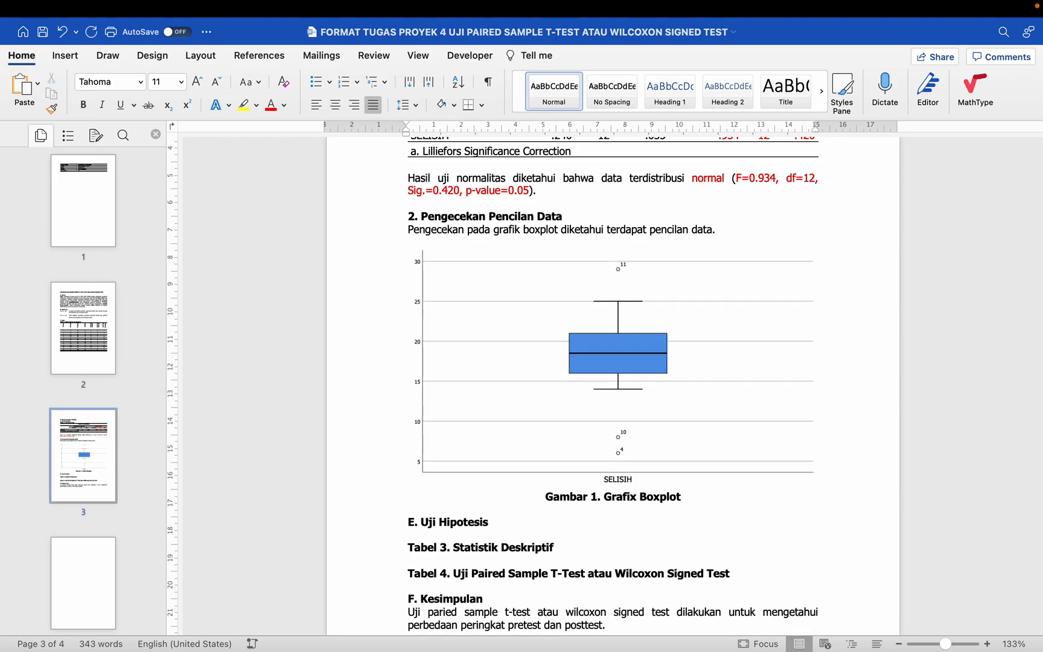
Step: Rework the blank lines between the outlier sentence and the boxplot so that a single one separates them
left_click(393, 235)
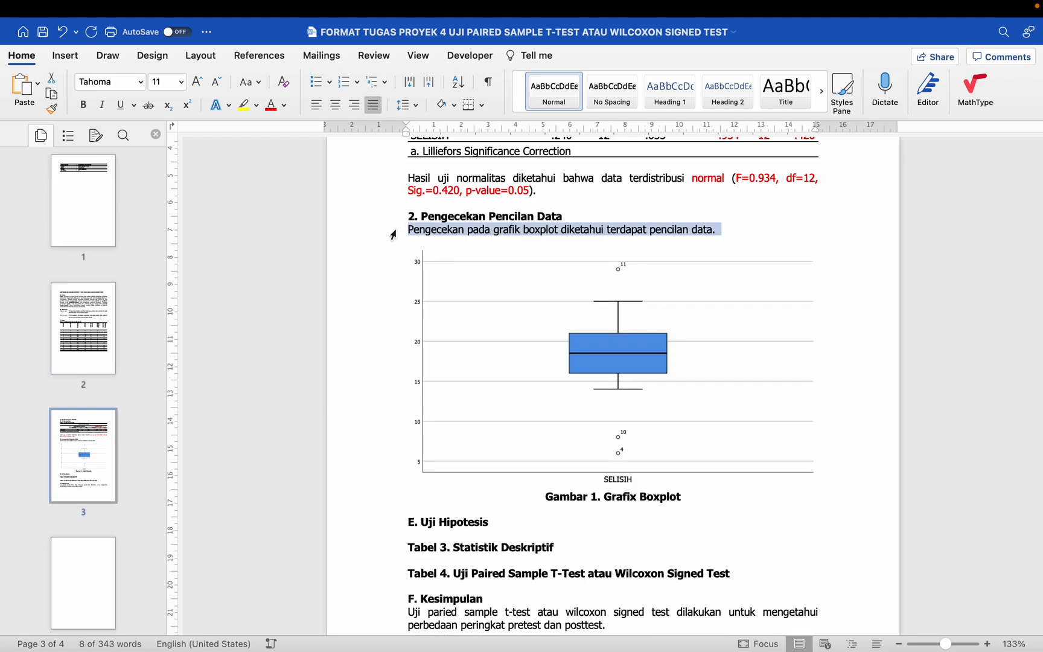
left_click(478, 230)
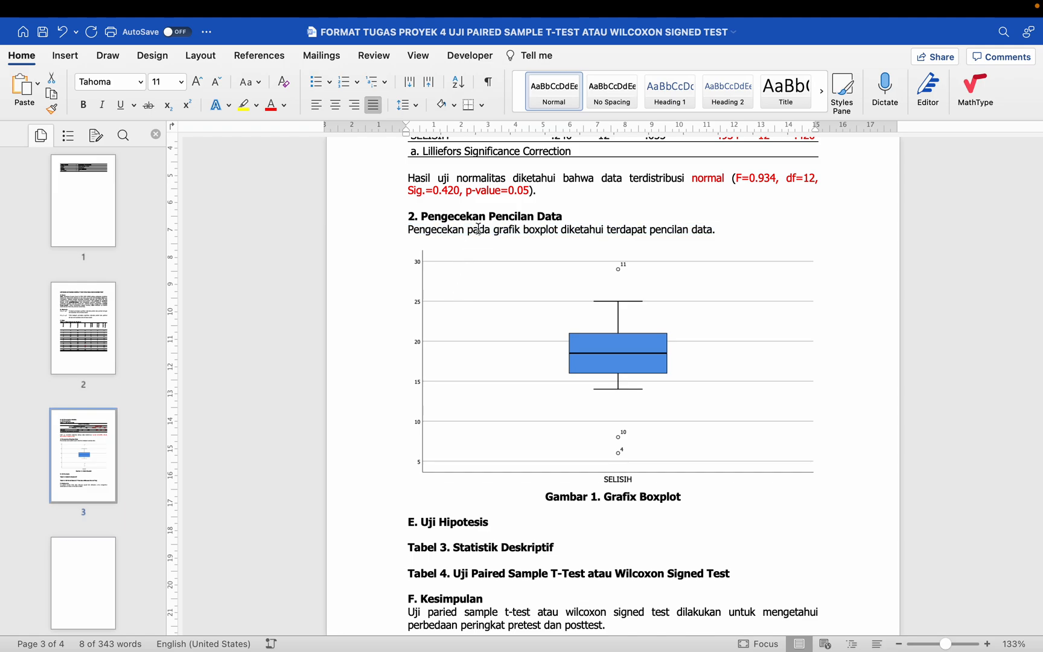
left_click(727, 230)
key("Return")
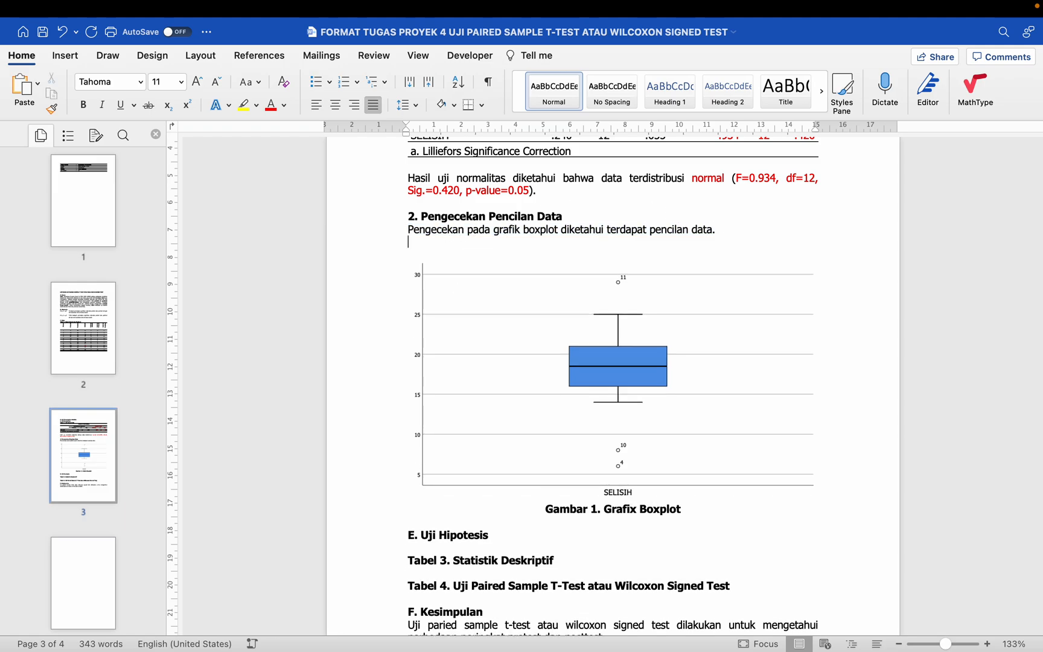
key("shift+Down")
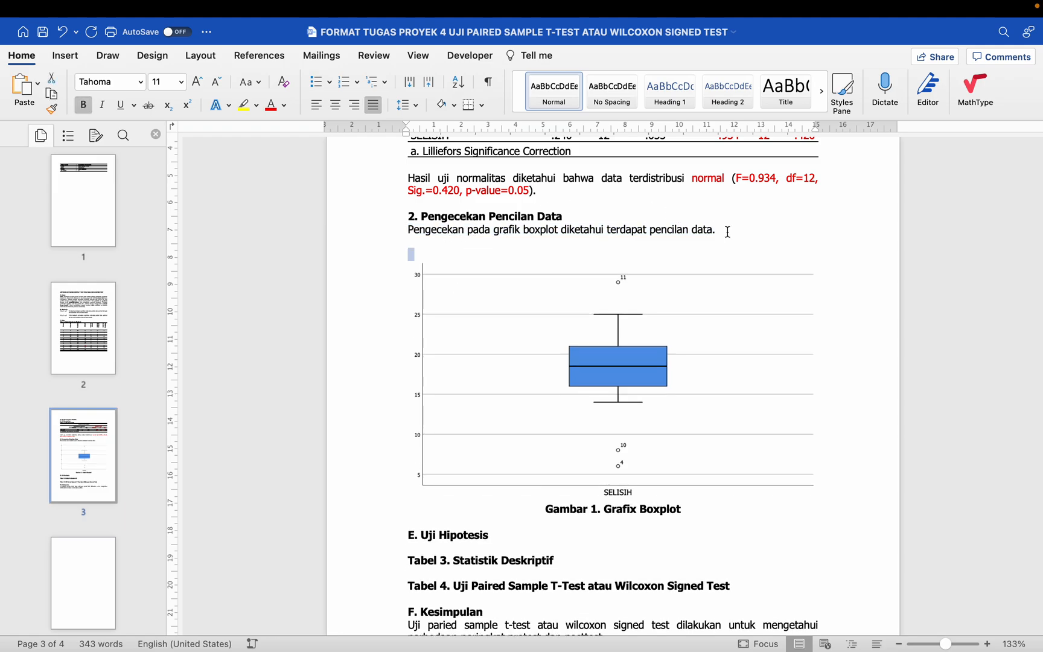
key("BackSpace")
left_click(533, 234)
left_click(379, 246)
key("BackSpace")
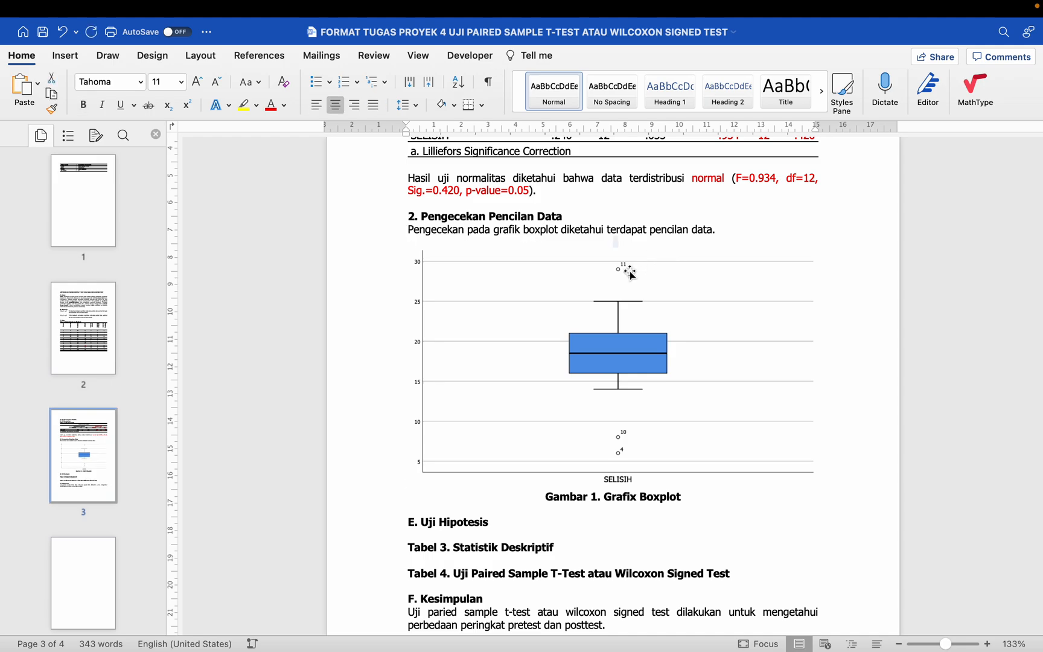
Step: Switch to the SPSS output and copy the Paired Samples Statistics table of the T-Test
left_click(631, 274)
left_click(651, 243)
scroll(624, 419, "down", 3)
scroll(624, 419, "down", 2)
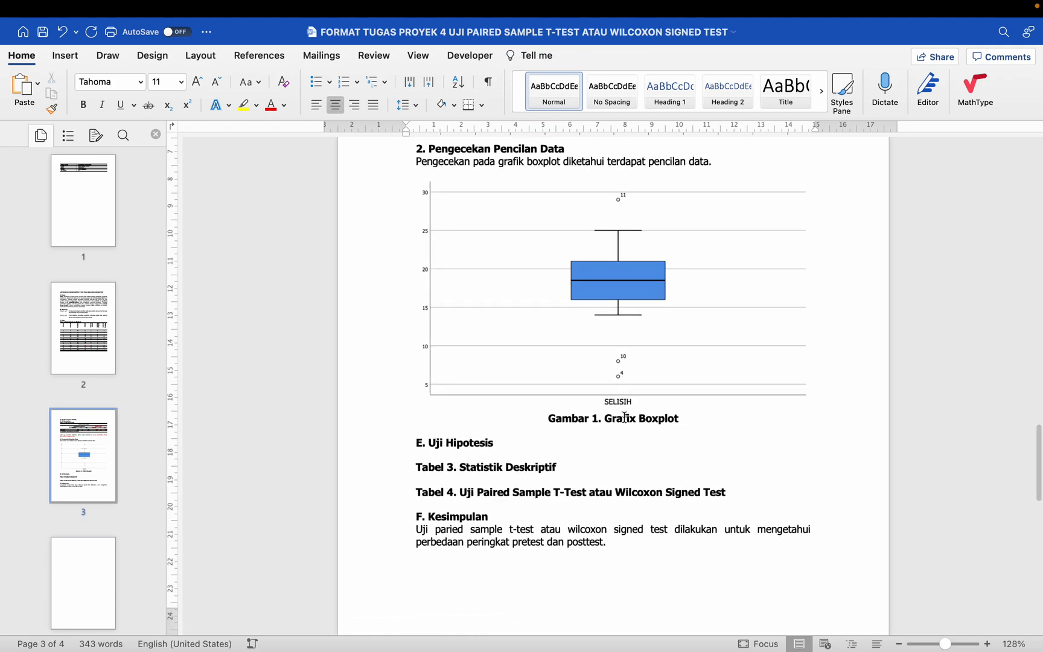
left_click(525, 454)
scroll(525, 454, "down", 1)
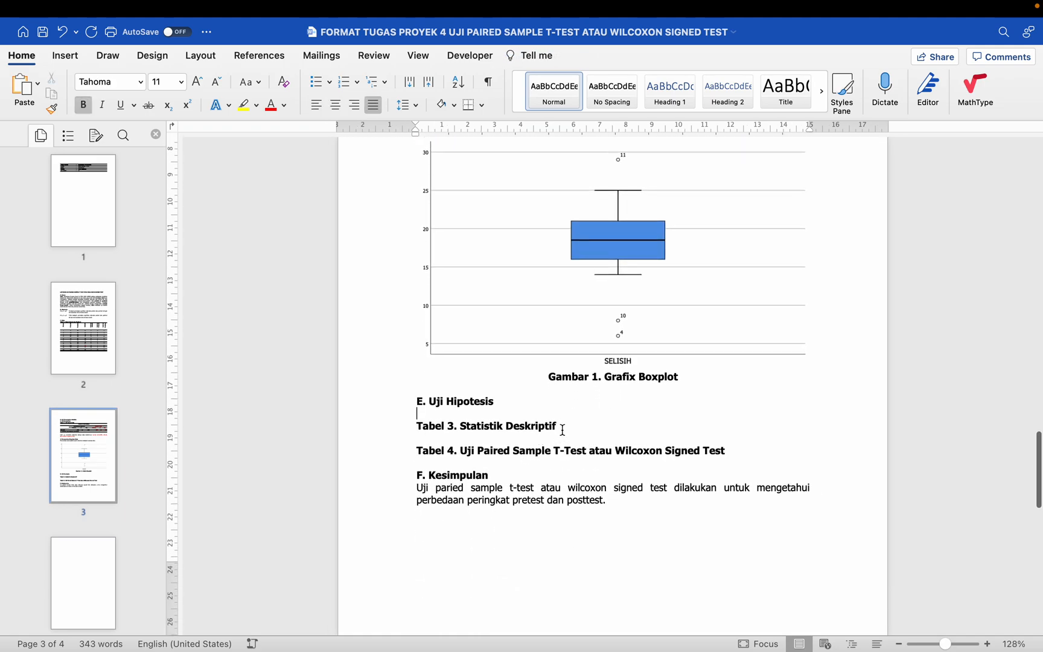
key("ctrl+Left")
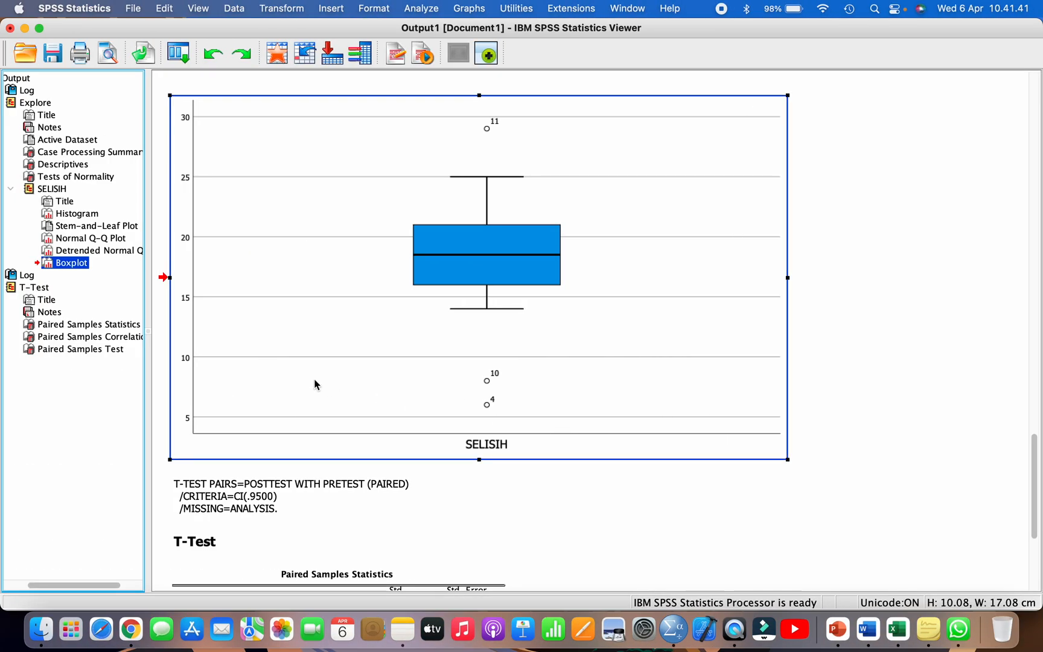
left_click(97, 326)
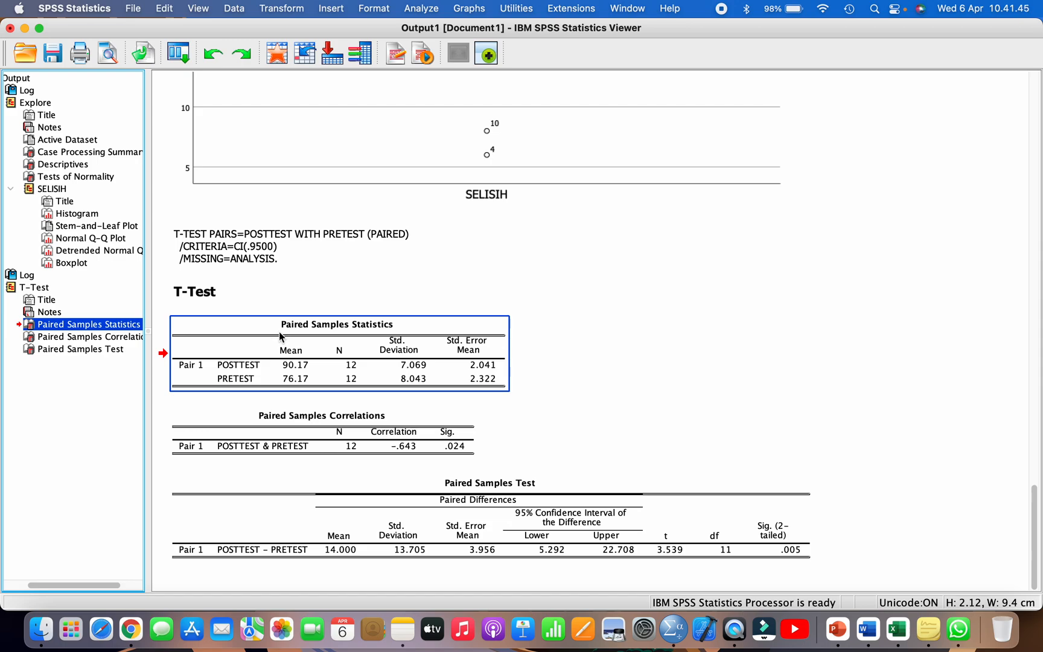
scroll(279, 334, "up", 1)
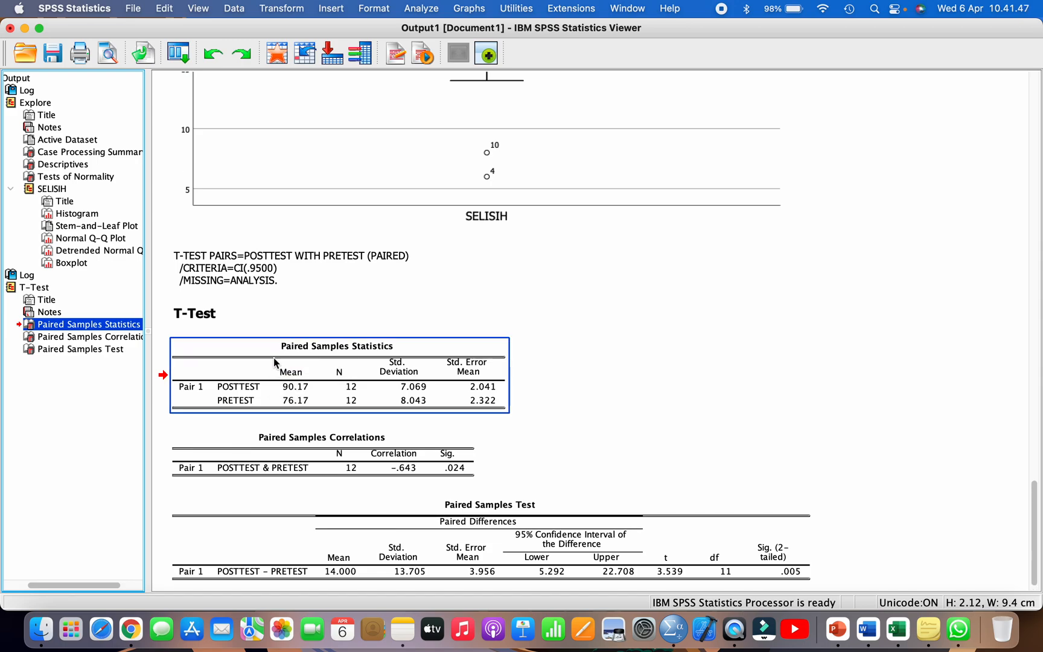
scroll(274, 362, "up", 2)
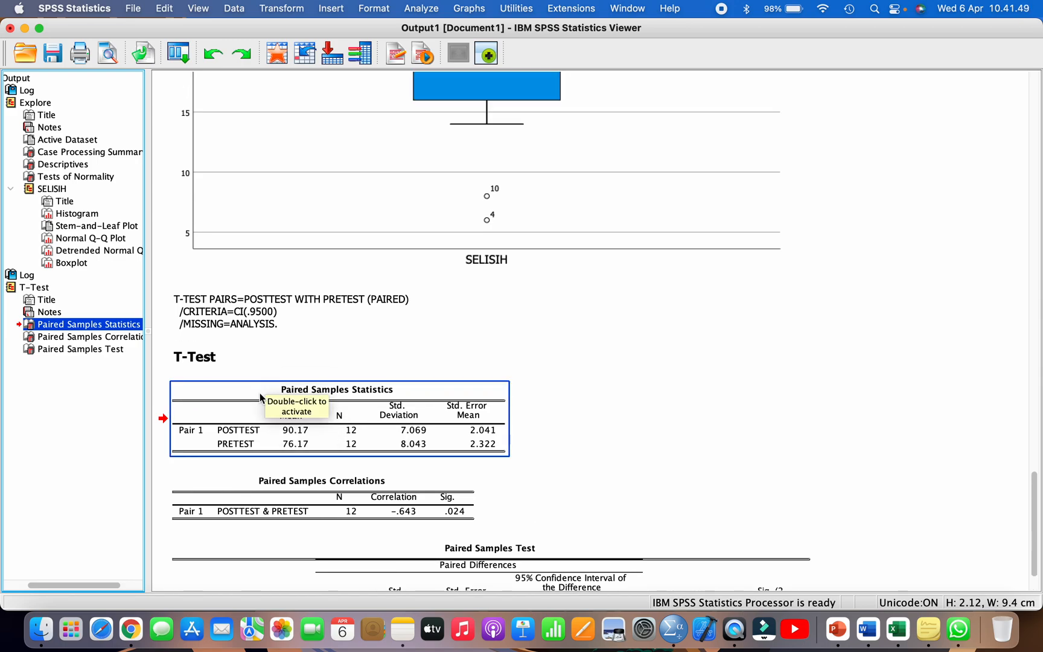
scroll(263, 397, "up", 1)
right_click(260, 394)
left_click(287, 417)
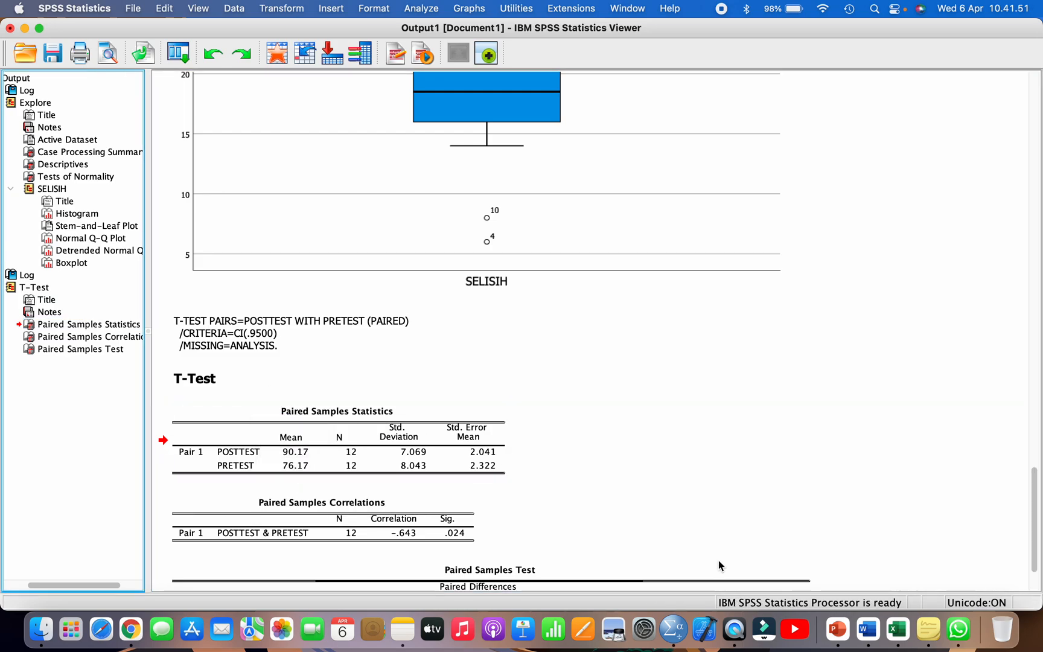
Step: Return to the Word report and insert blank lines between the Tabel 3 and Tabel 4 captions
left_click(864, 638)
scroll(644, 526, "down", 4)
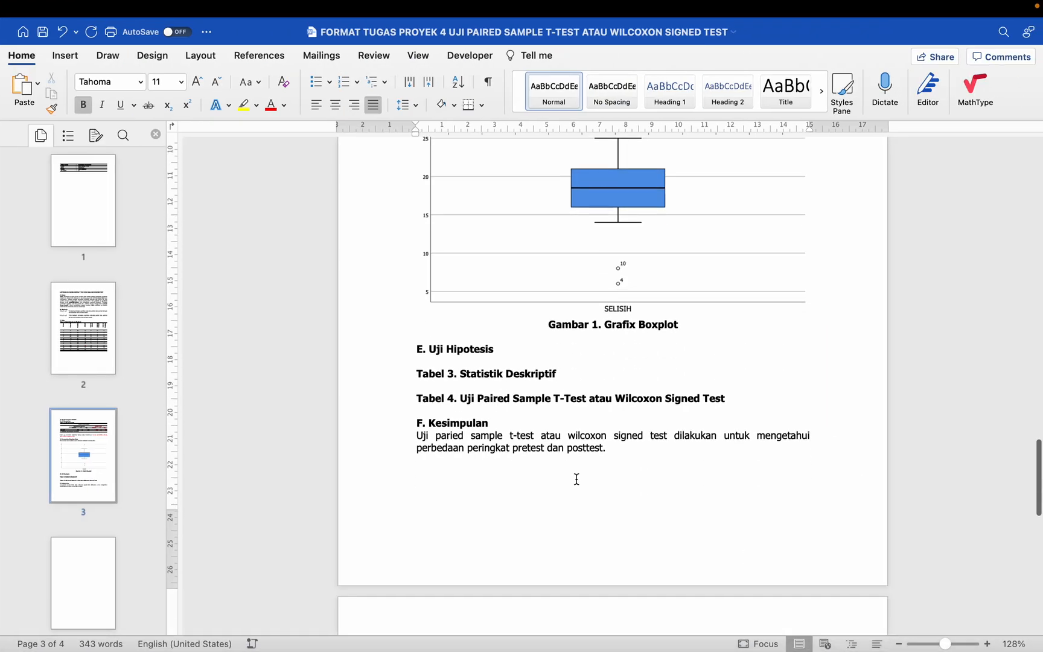
left_click(579, 322)
key("Return")
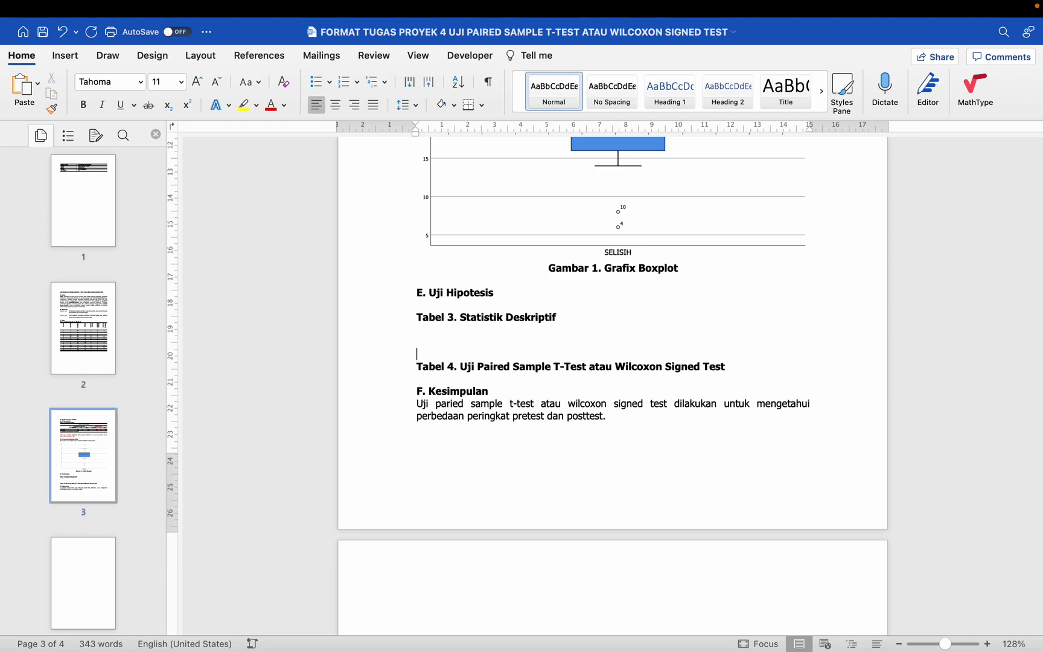
key("Return")
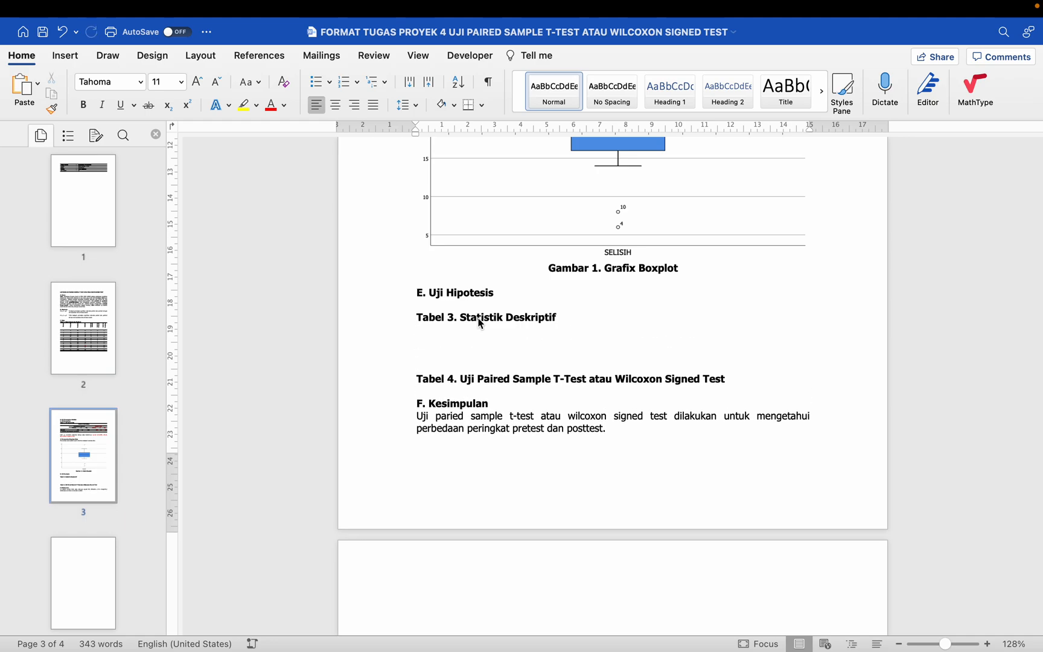
Step: Copy Paired Samples Statistics again from the SPSS output and paste it into Word under the caption "Tabel 3. Statistik Deskriptif"
key("ctrl+Left")
left_click(108, 323)
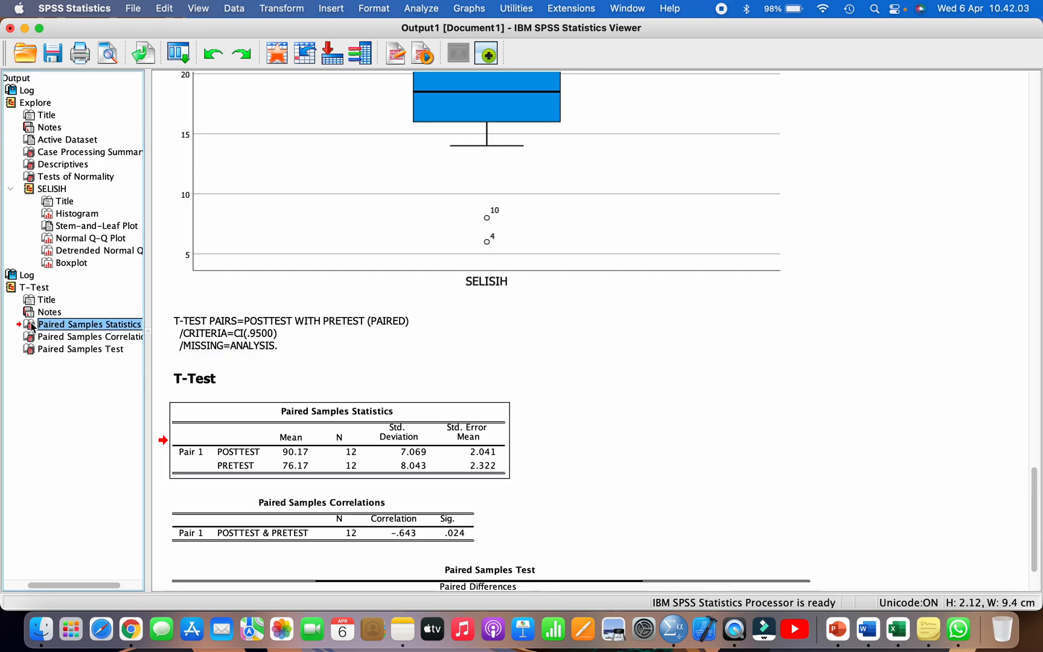
right_click(29, 326)
left_click(53, 349)
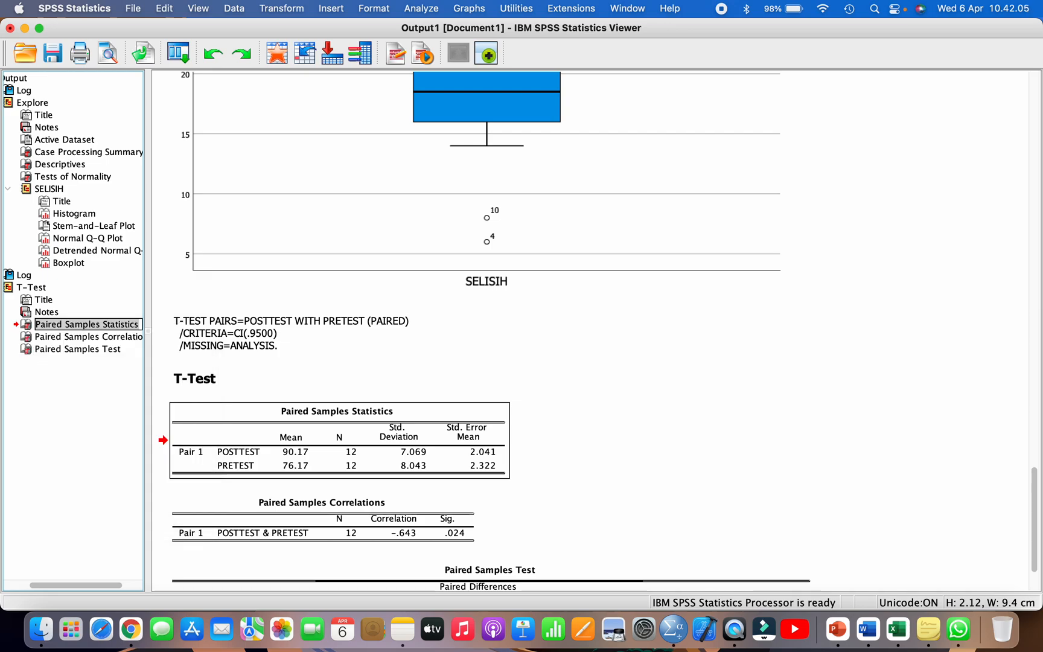
left_click(867, 629)
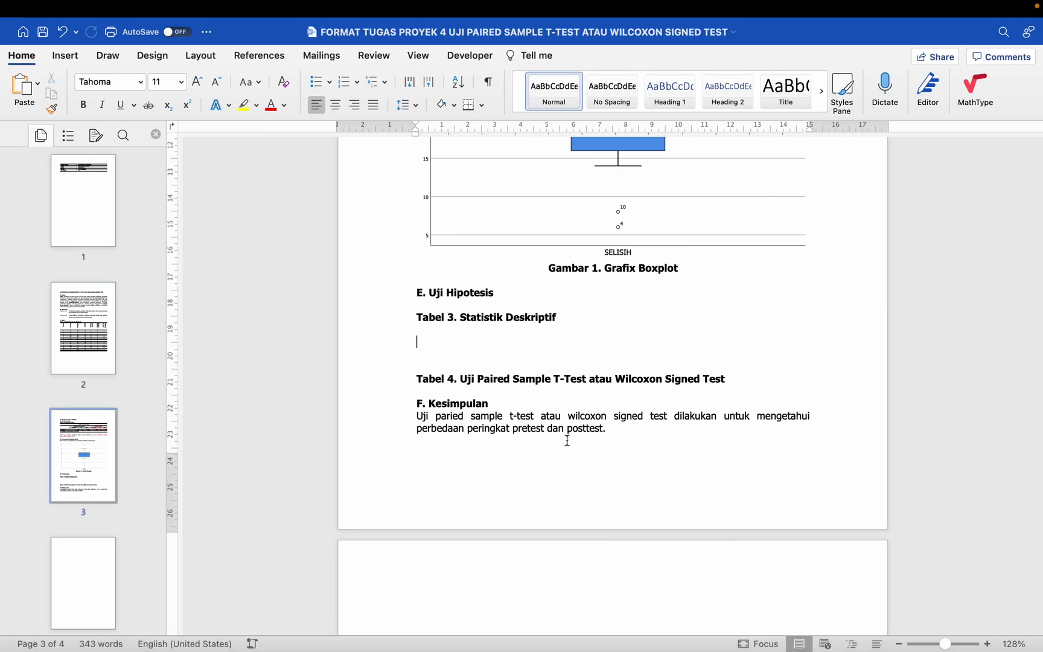
key("super+v")
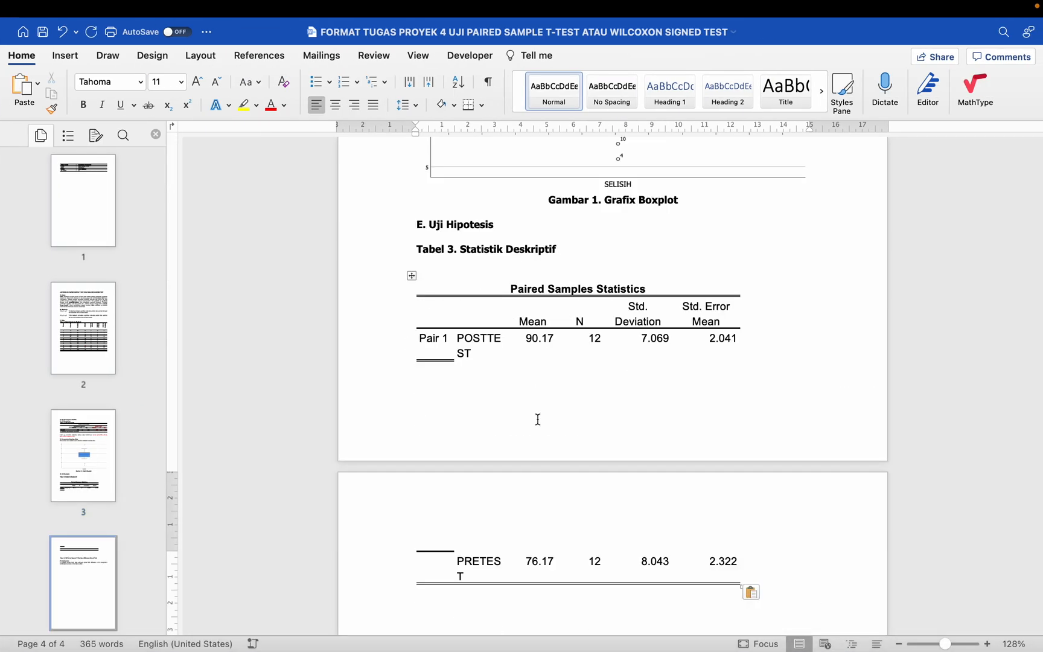
scroll(539, 418, "down", 5)
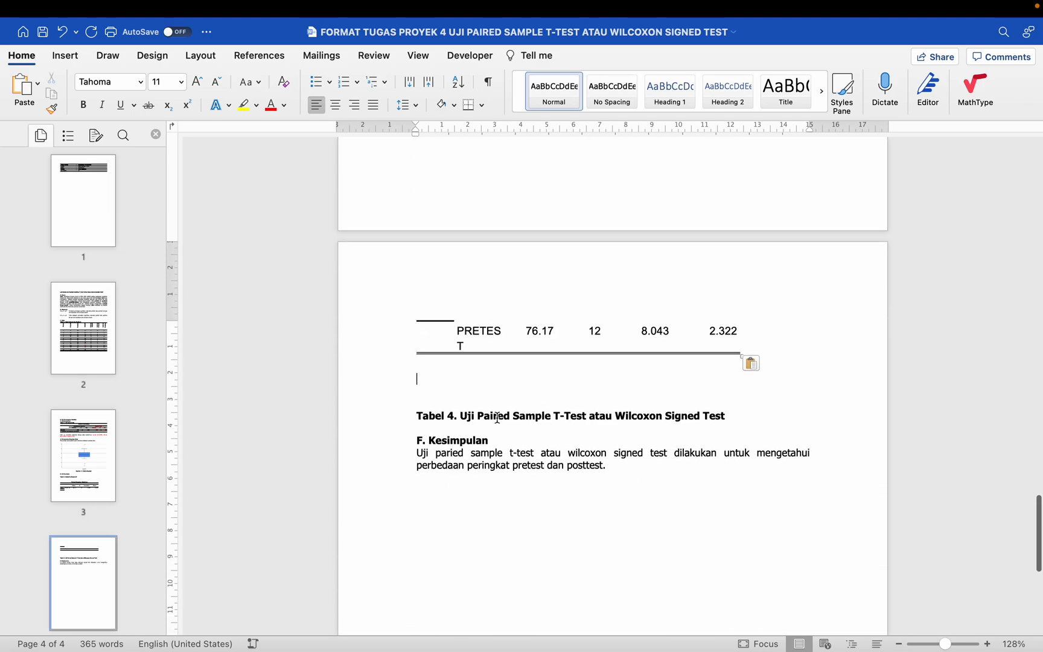
Step: Switch back to the SPSS output and copy the Paired Samples Test table for POSTTEST - PRETEST
key("ctrl+Left")
scroll(378, 499, "down", 3)
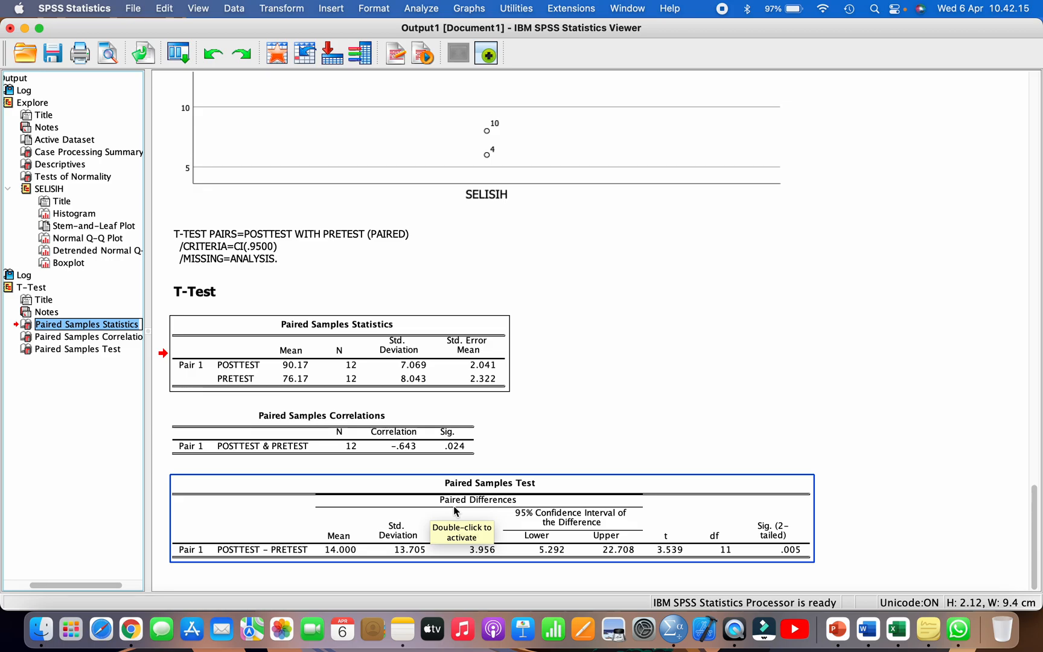
right_click(456, 480)
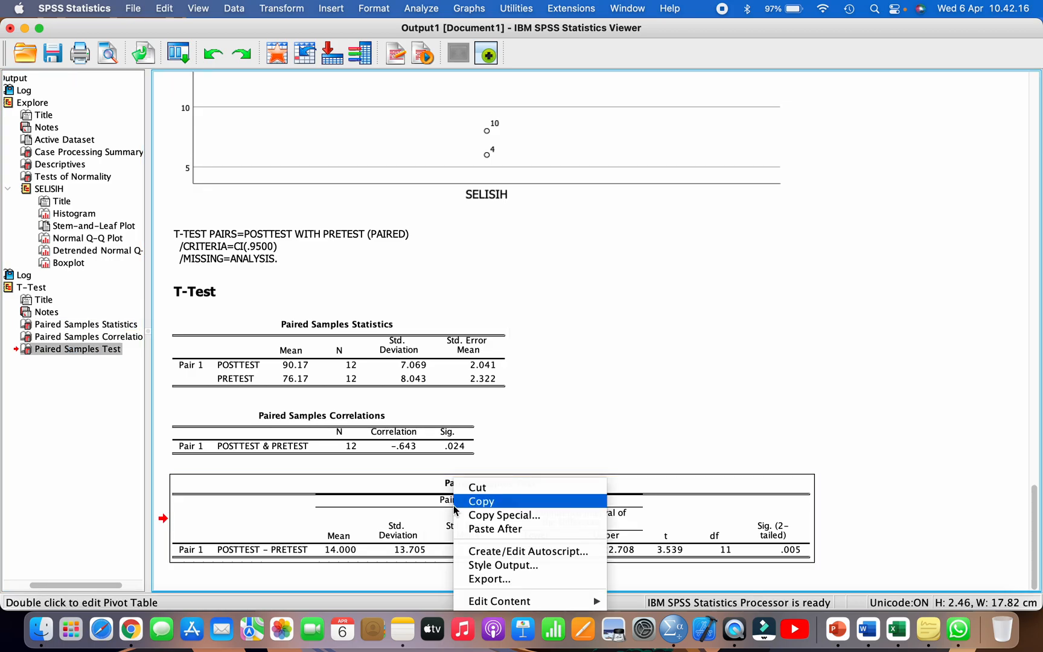
left_click(489, 500)
Step: In the Word report, add blank lines below the Tabel 4 caption and paste the Paired Samples Test table there
key("ctrl+Right")
scroll(674, 484, "down", 1)
scroll(674, 484, "down", 2)
left_click(747, 351)
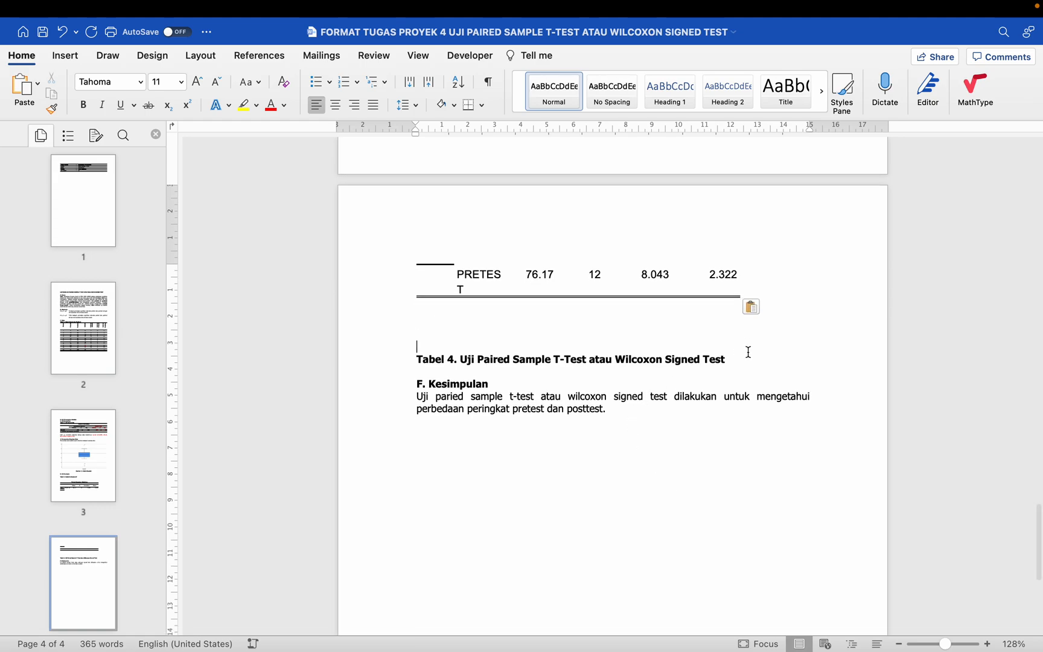
key("Return")
key("Return")
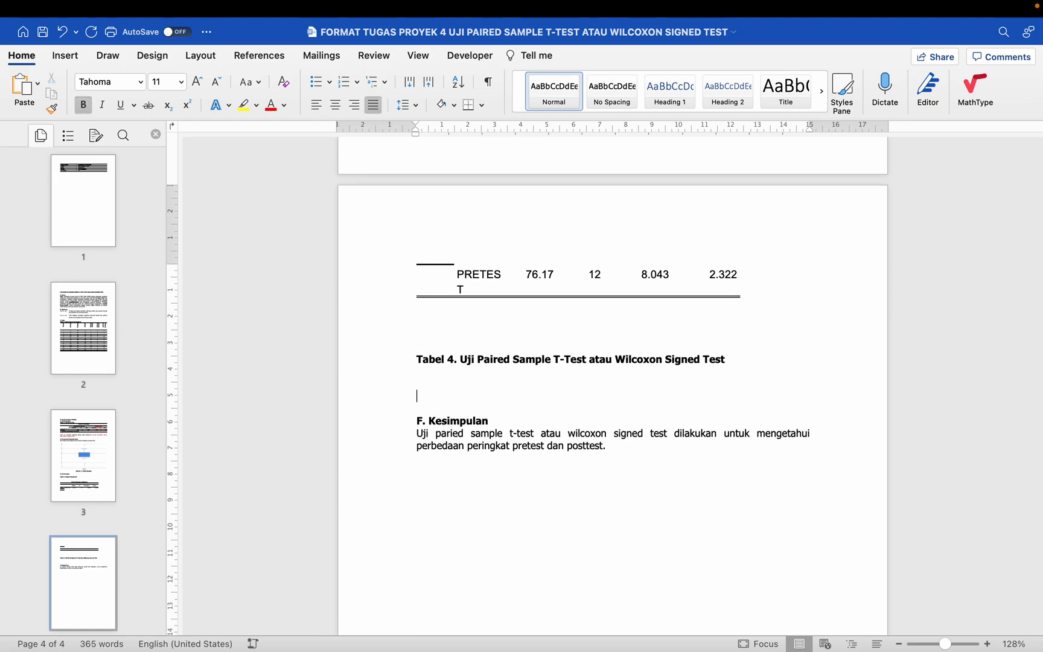
key("cmd+v")
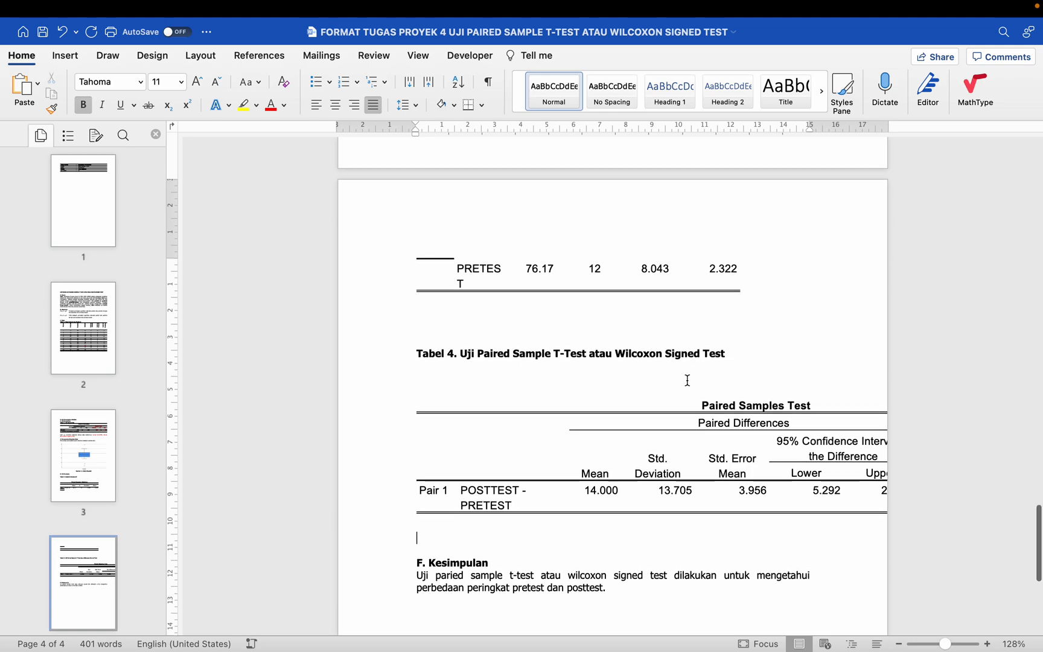
scroll(688, 380, "down", 1)
scroll(687, 380, "down", 1)
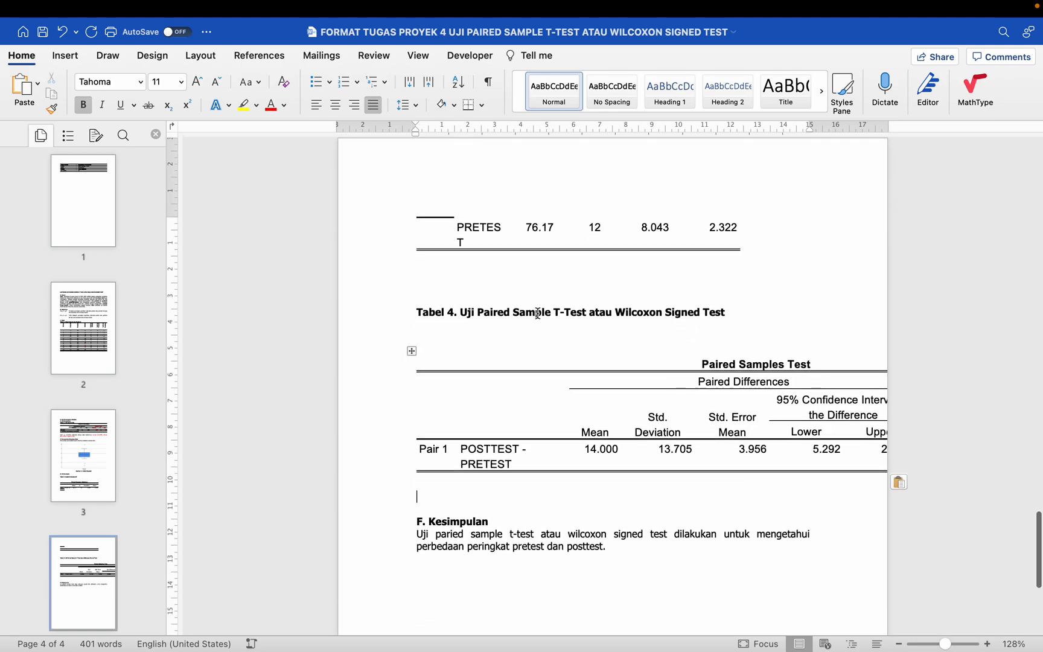
Step: Shorten the Tabel 4 caption to "Tabel 4. Uji Paired Sample T-Test" by deleting "atau Wilcoxon Signed Test"
left_click_drag(465, 310, 649, 315)
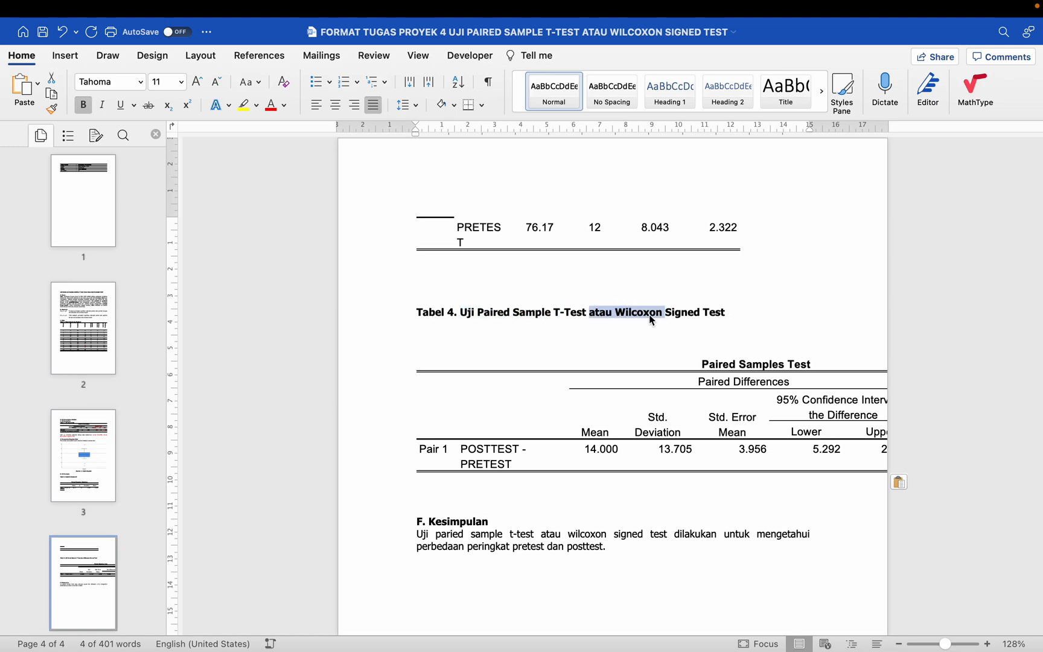
left_click_drag(705, 362, 735, 366)
left_click_drag(727, 310, 589, 312)
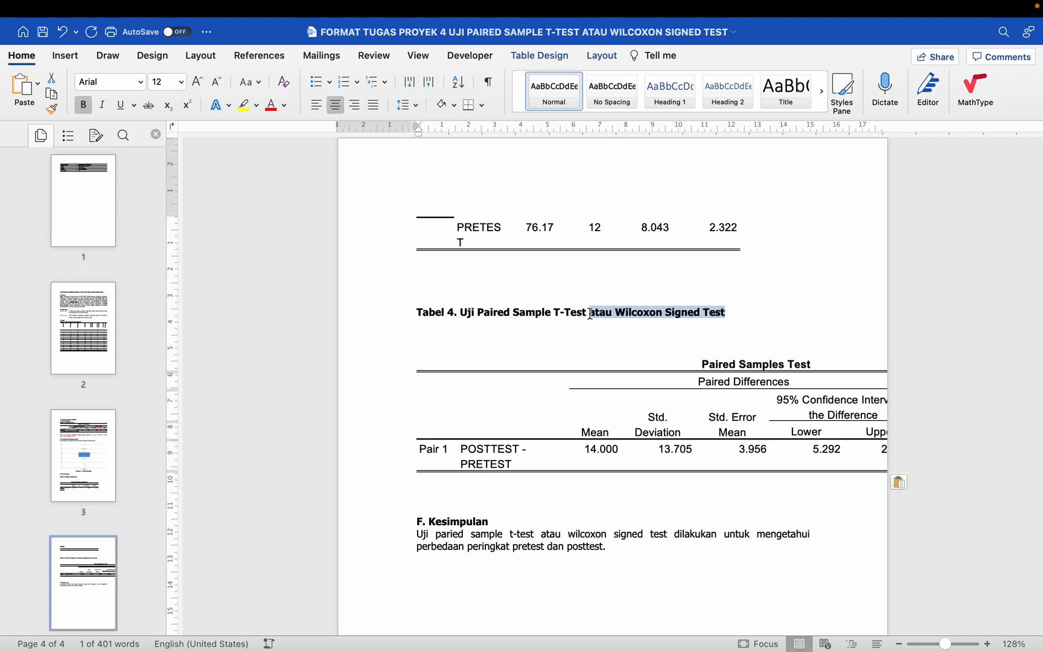
key("BackSpace")
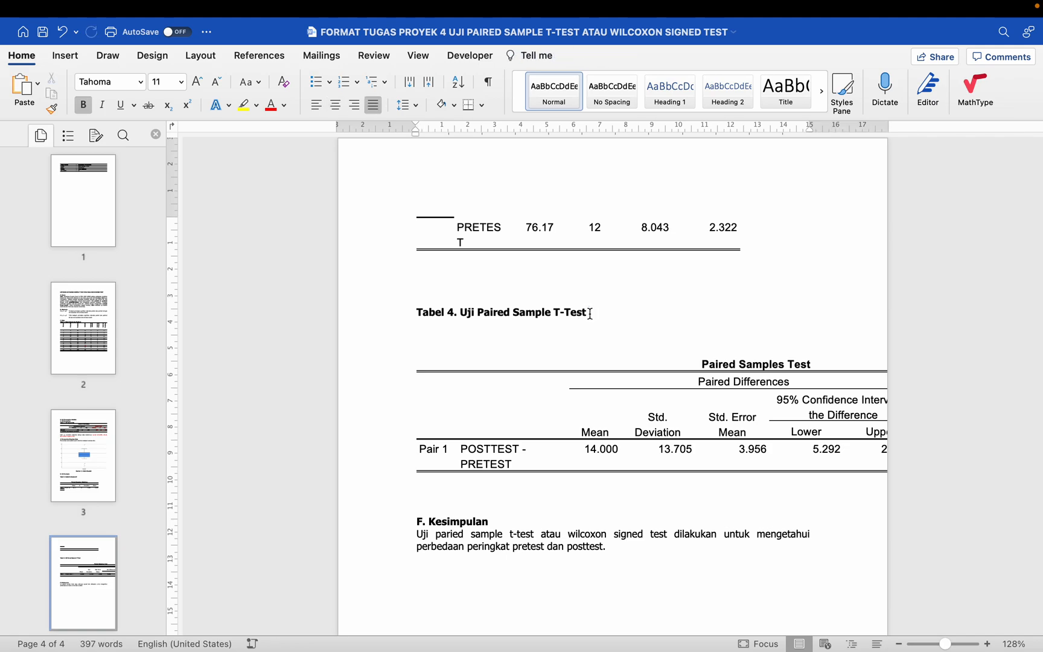
scroll(612, 386, "down", 1)
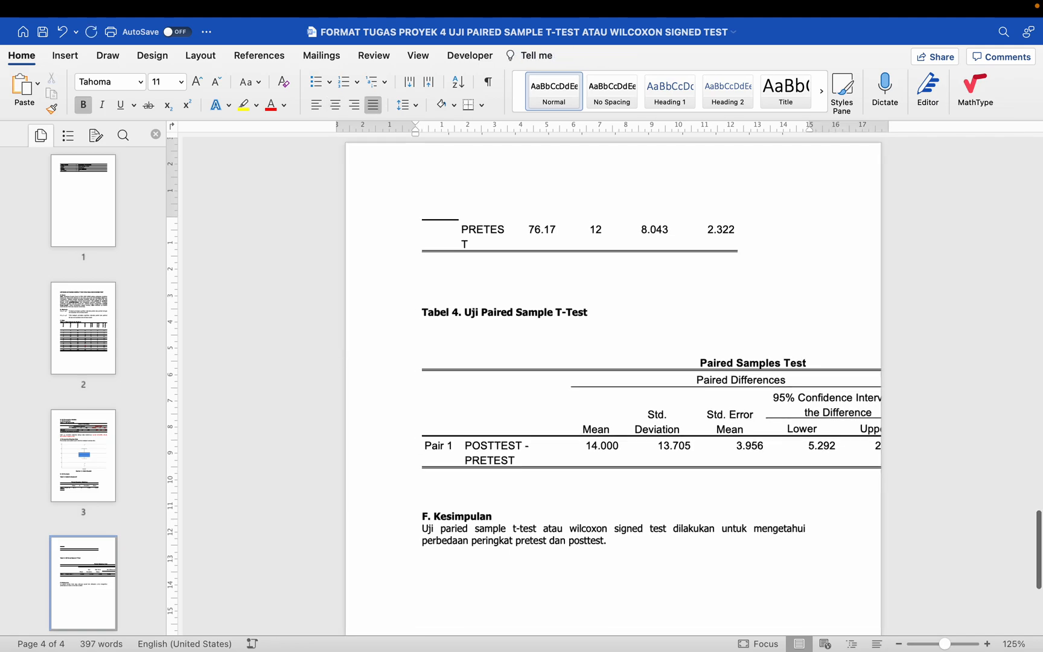
Step: Format the entire Paired Samples Statistics table under Tabel 3 in Tahoma, size 11
scroll(612, 386, "up", 4)
scroll(554, 282, "up", 3)
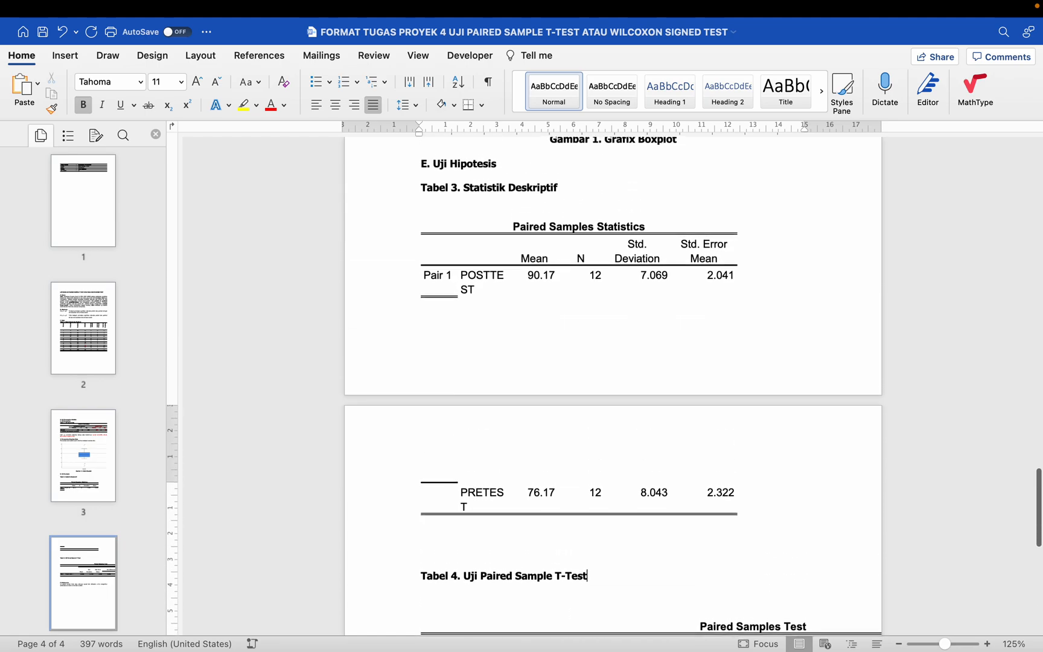
left_click(551, 276)
scroll(552, 276, "up", 1)
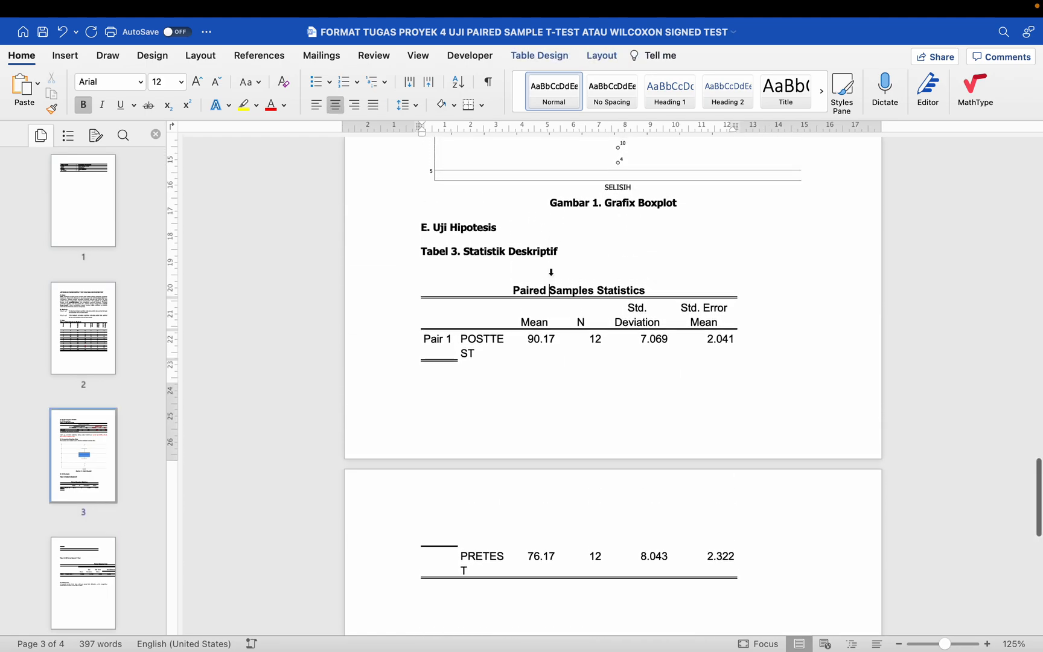
left_click(530, 325)
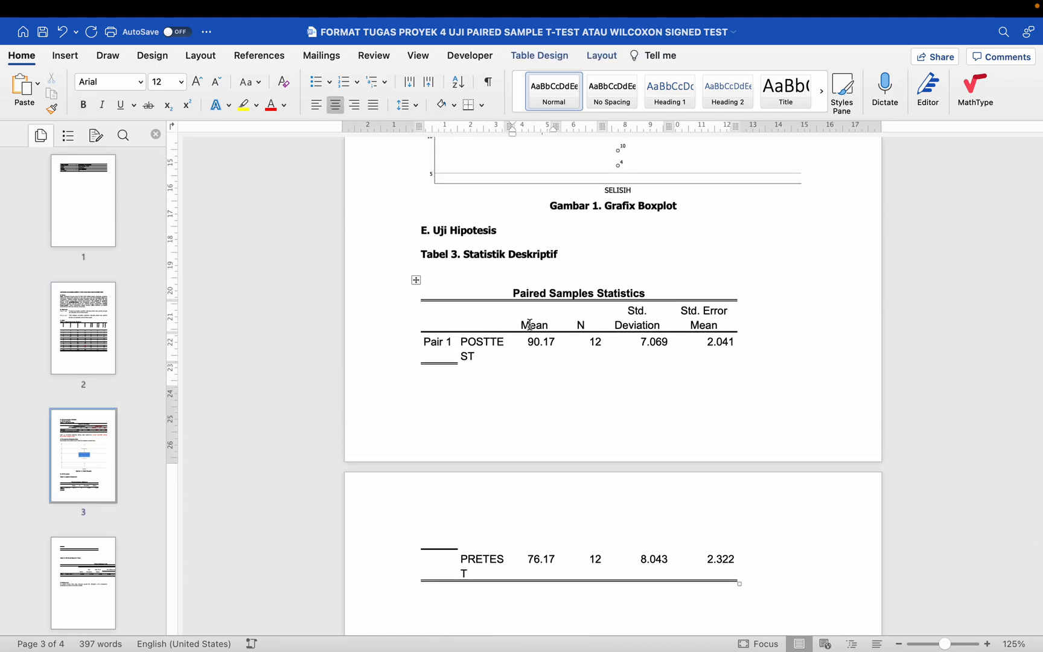
left_click(417, 282)
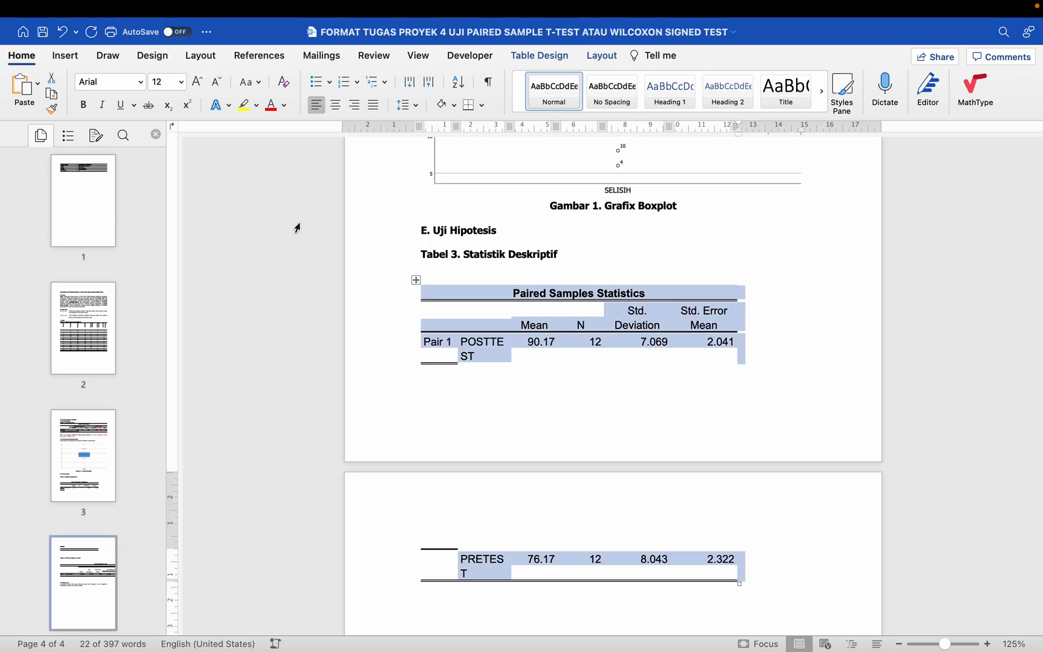
left_click(143, 88)
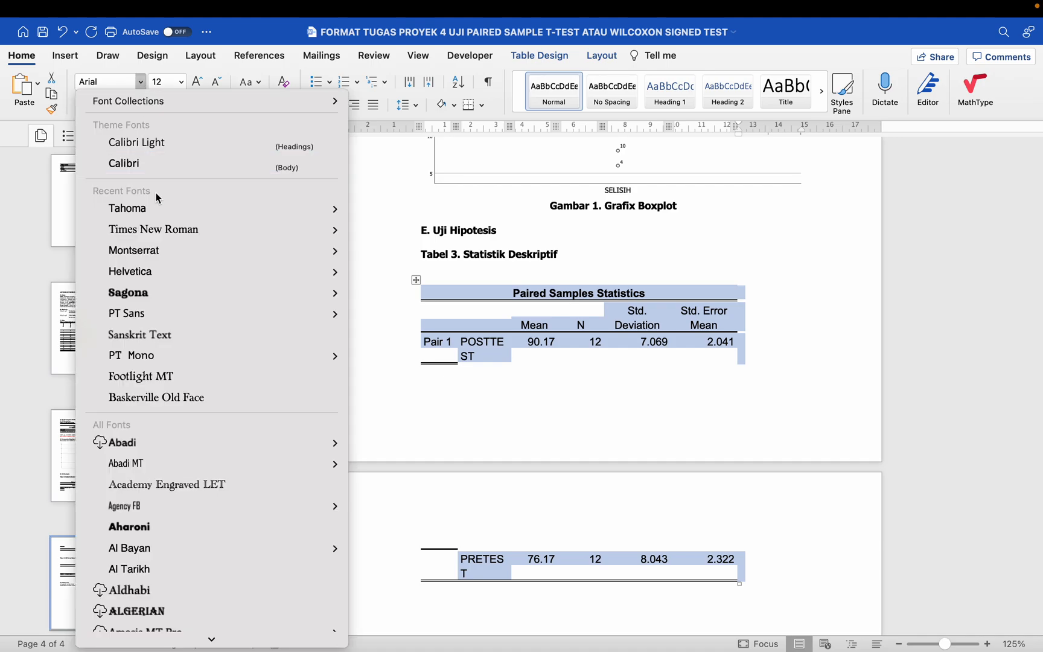
left_click(158, 205)
left_click(181, 86)
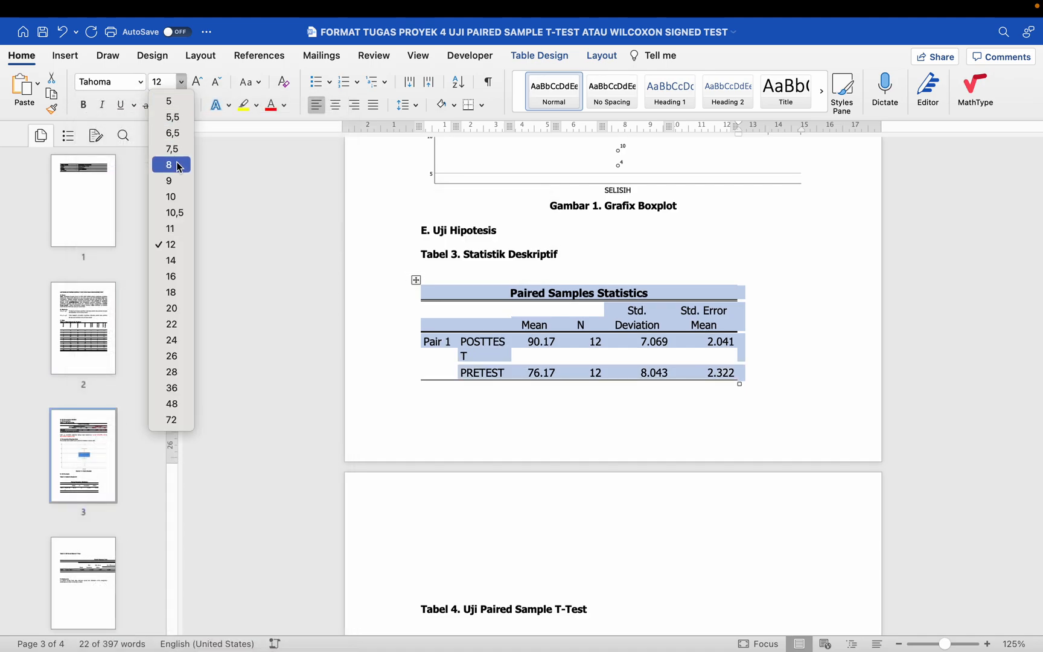
left_click(179, 235)
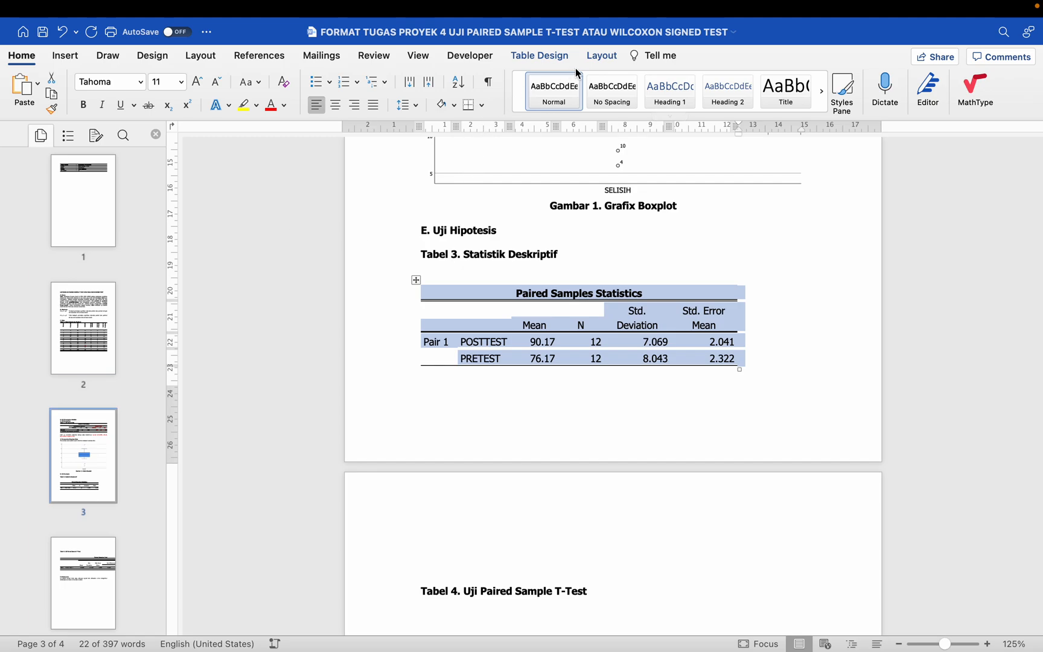
Step: Clear the borders of the Paired Samples Statistics table and apply only bottom, top and inside horizontal ½ pt lines
left_click(553, 57)
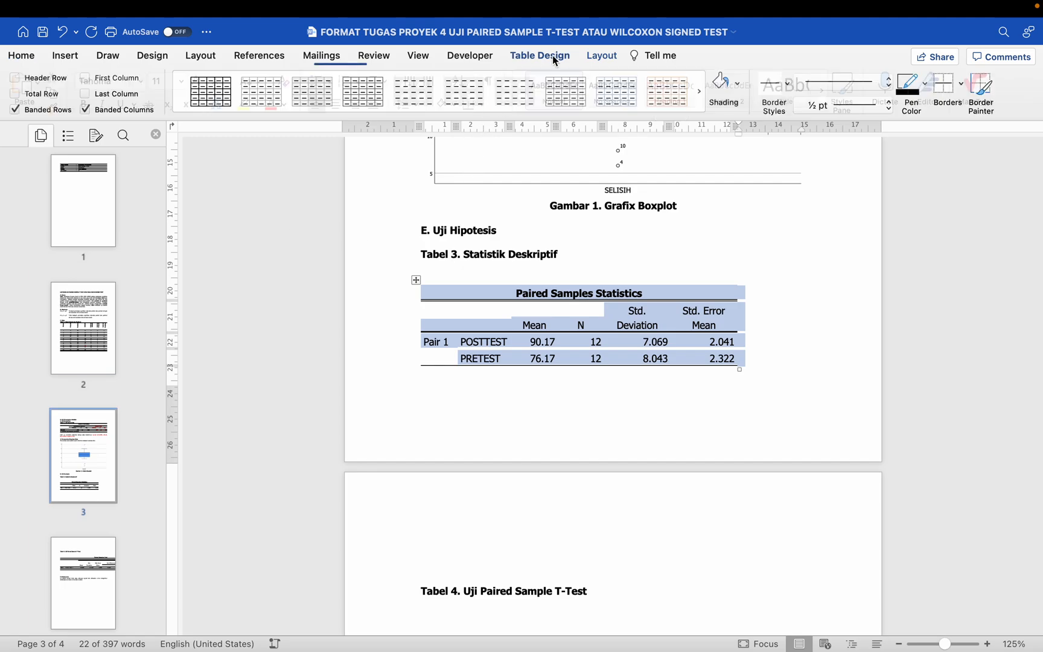
left_click(961, 85)
left_click(956, 177)
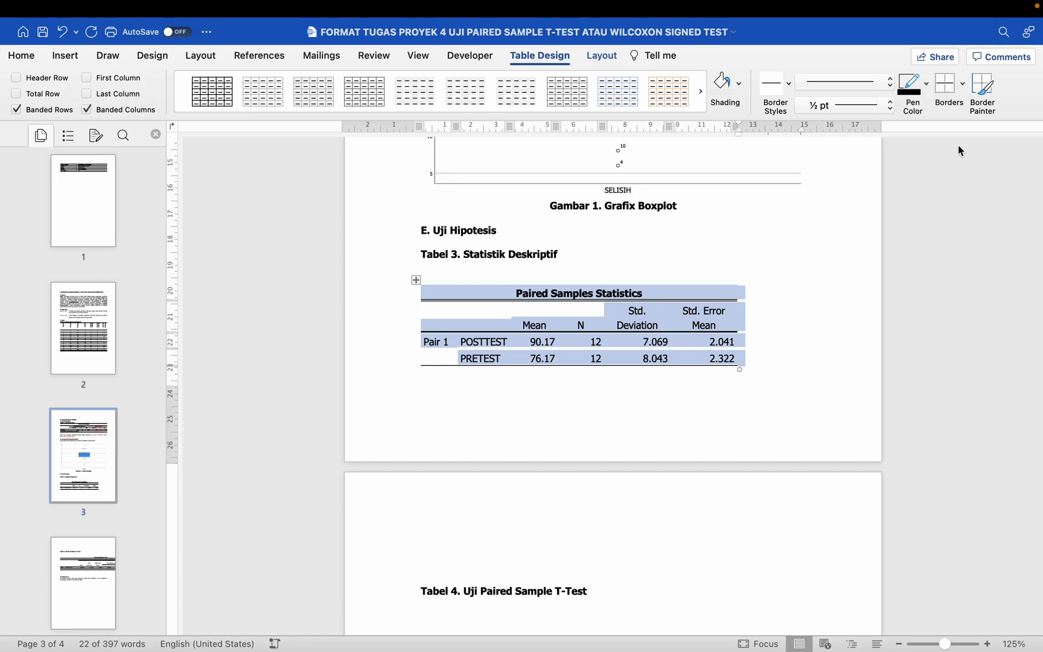
left_click(962, 86)
left_click(964, 105)
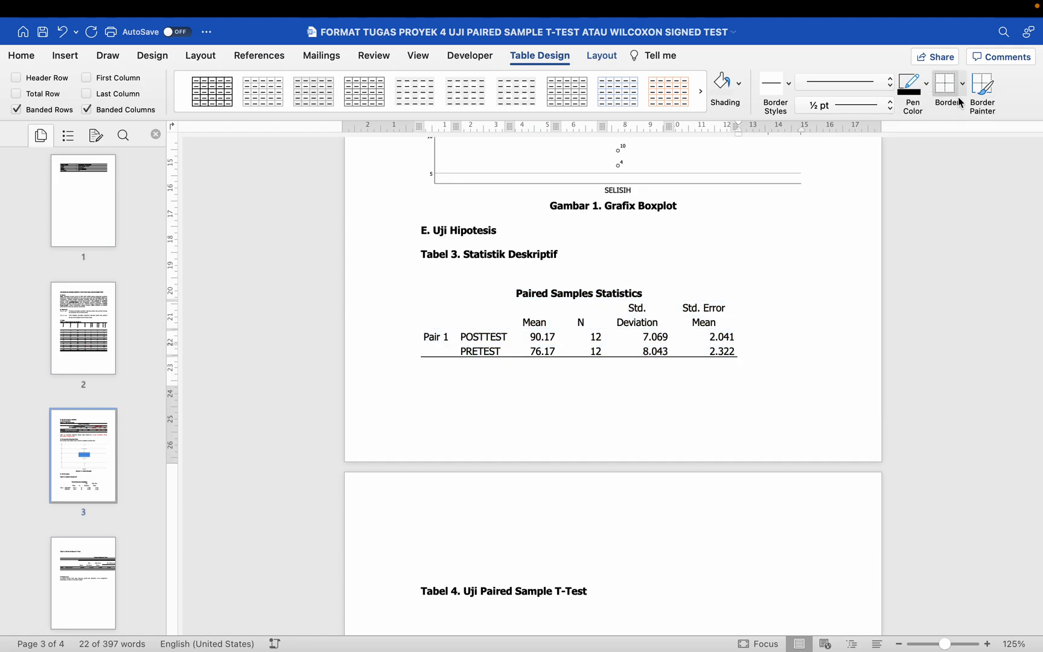
left_click(964, 90)
left_click(951, 125)
left_click(964, 88)
left_click(959, 259)
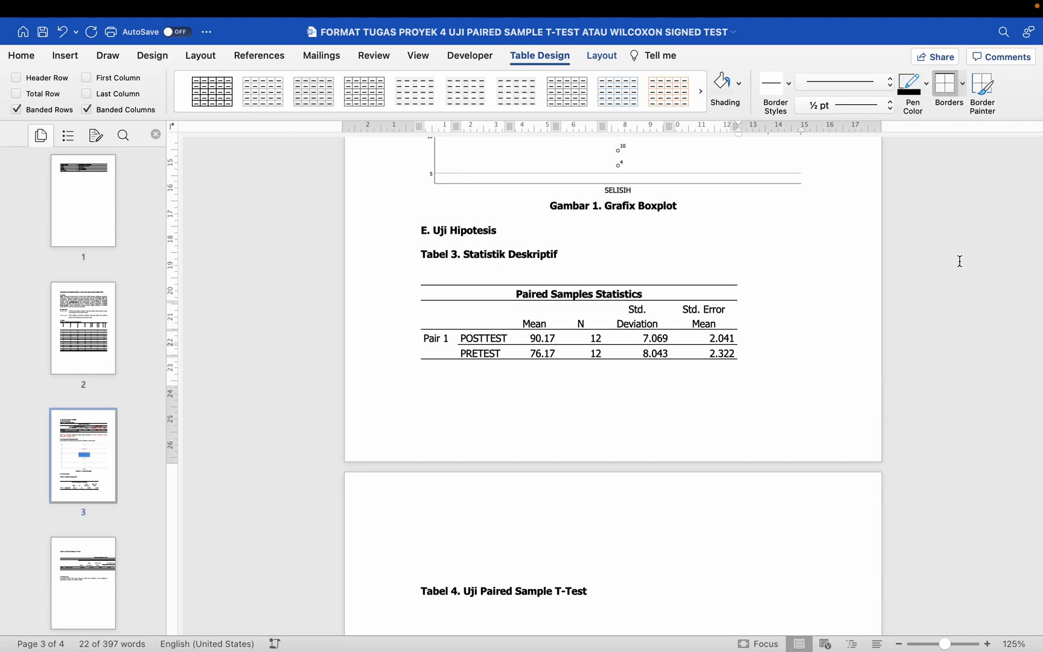
Step: AutoFit the Paired Samples Statistics table to the window width
left_click(964, 97)
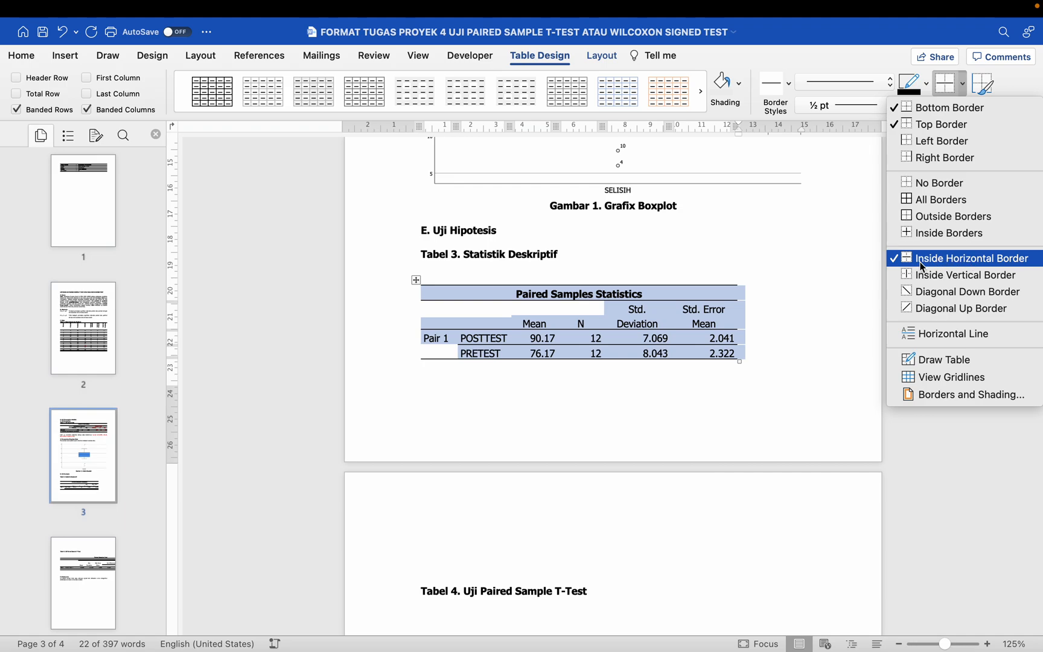
left_click(658, 315)
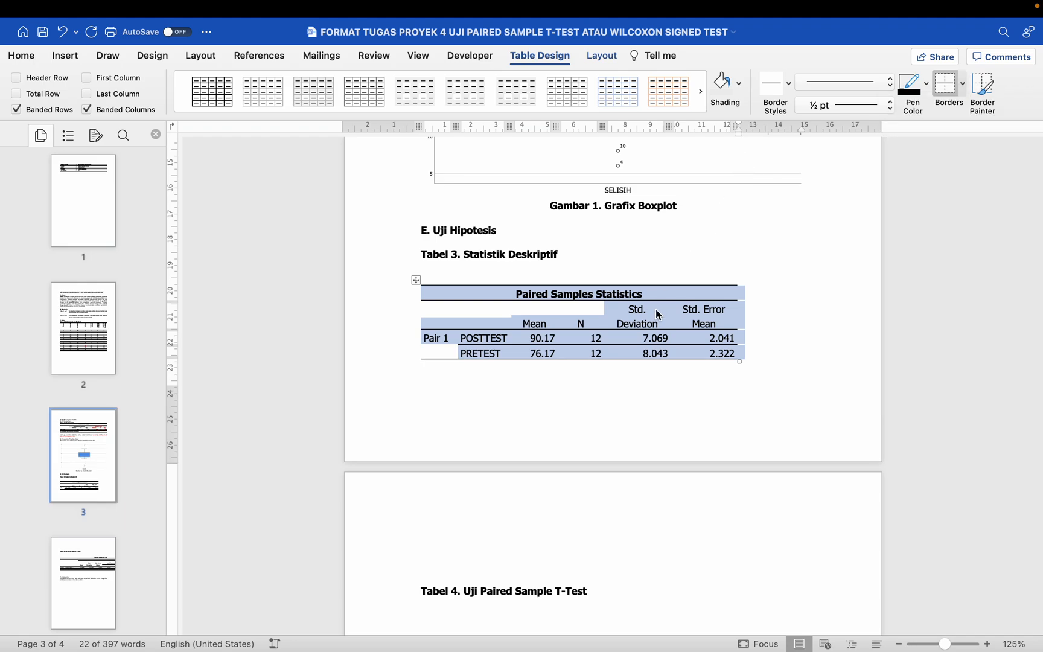
left_click(610, 60)
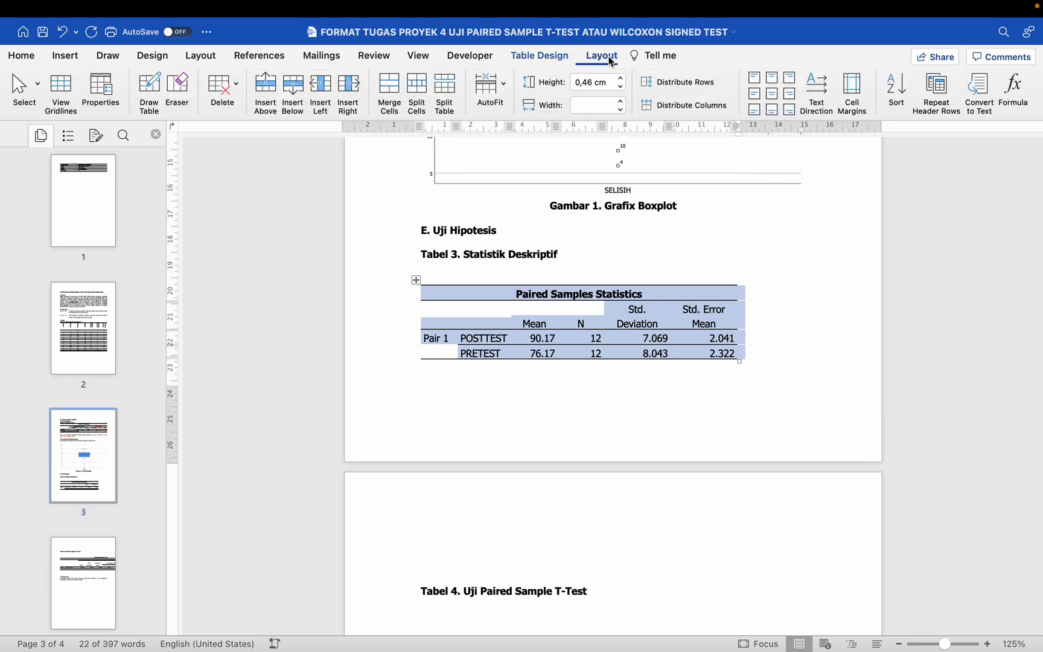
left_click(491, 90)
left_click(508, 110)
left_click(496, 87)
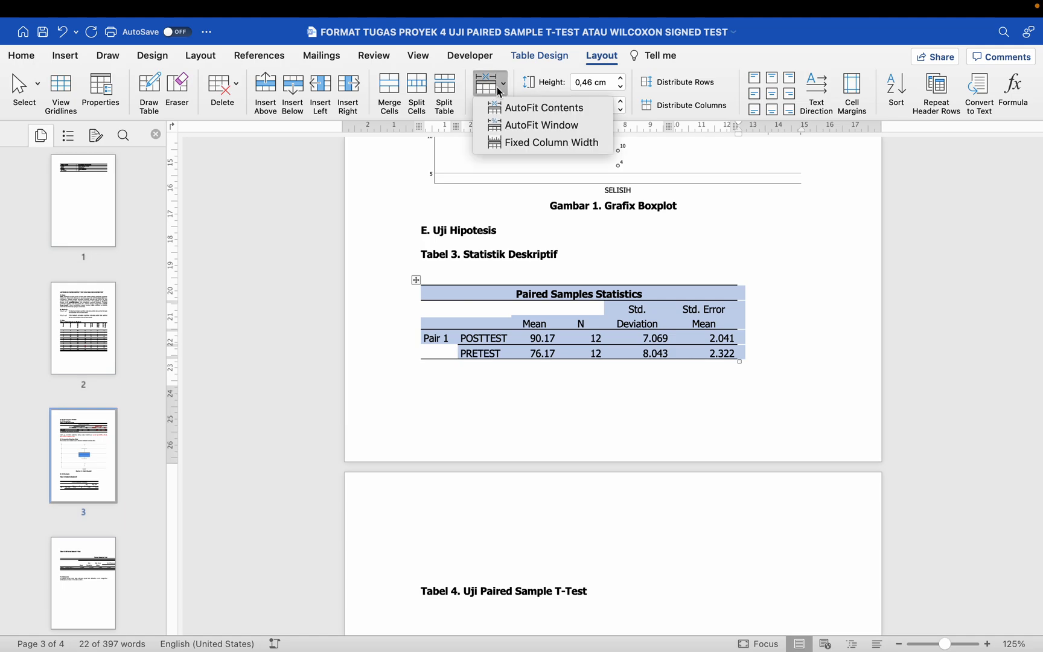
left_click(521, 131)
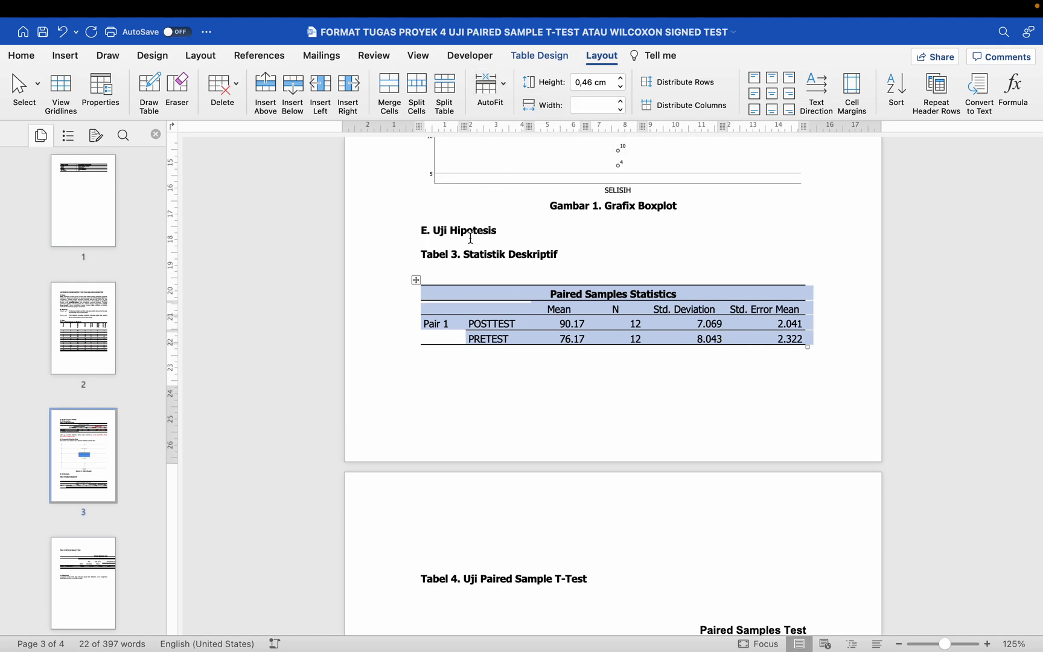
Step: Remove the blank lines above and below the "Tabel 3. Statistik Deskriptif" caption
left_click(469, 275)
key("BackSpace")
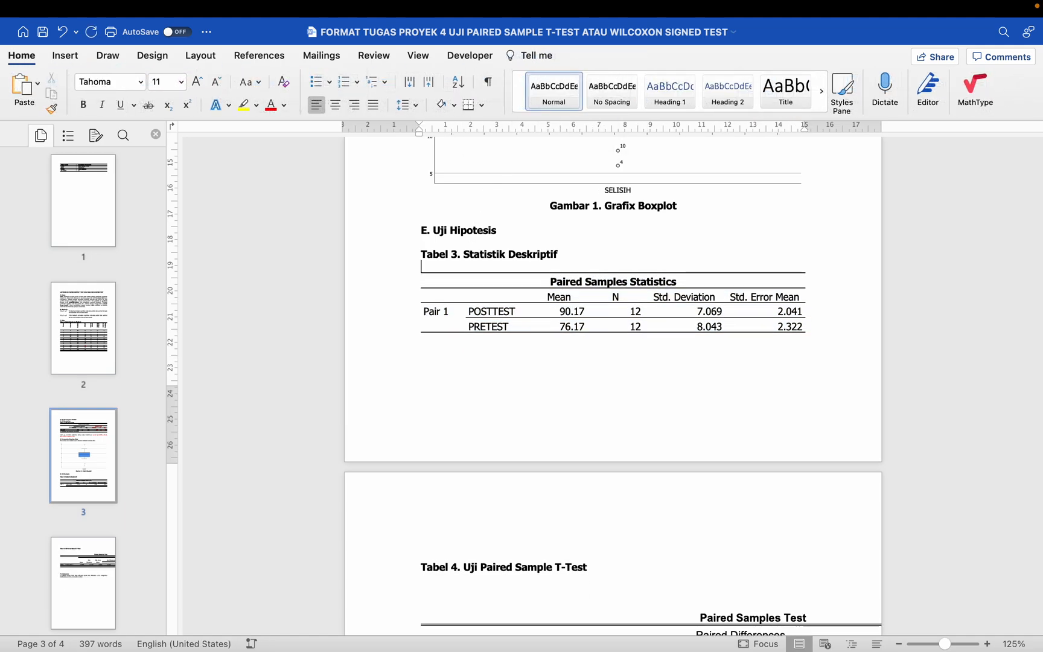
left_click(432, 242)
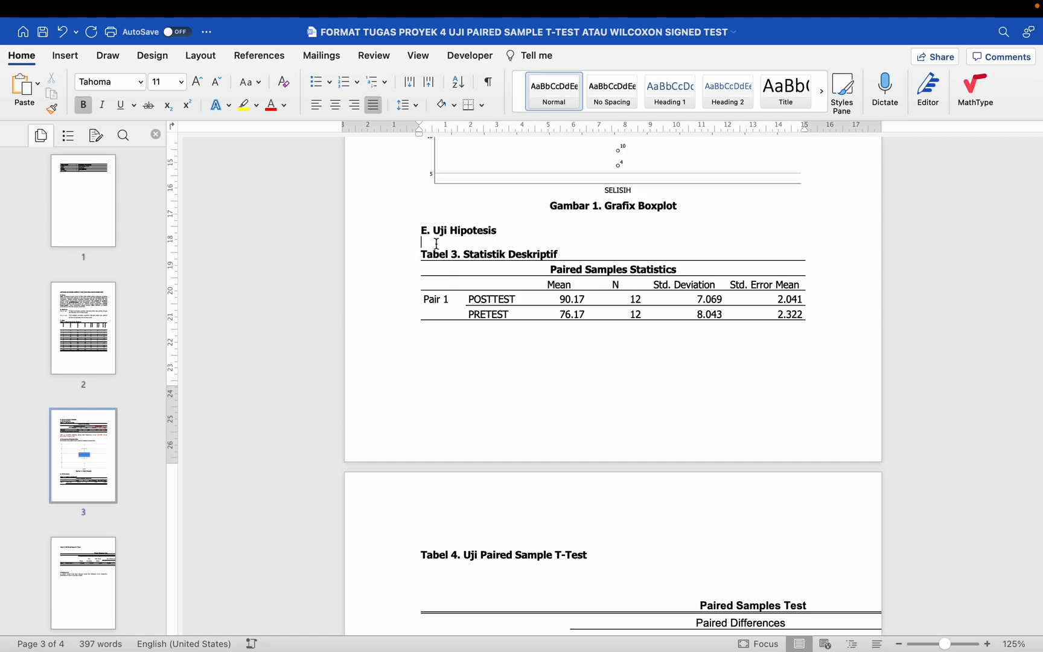
key("BackSpace")
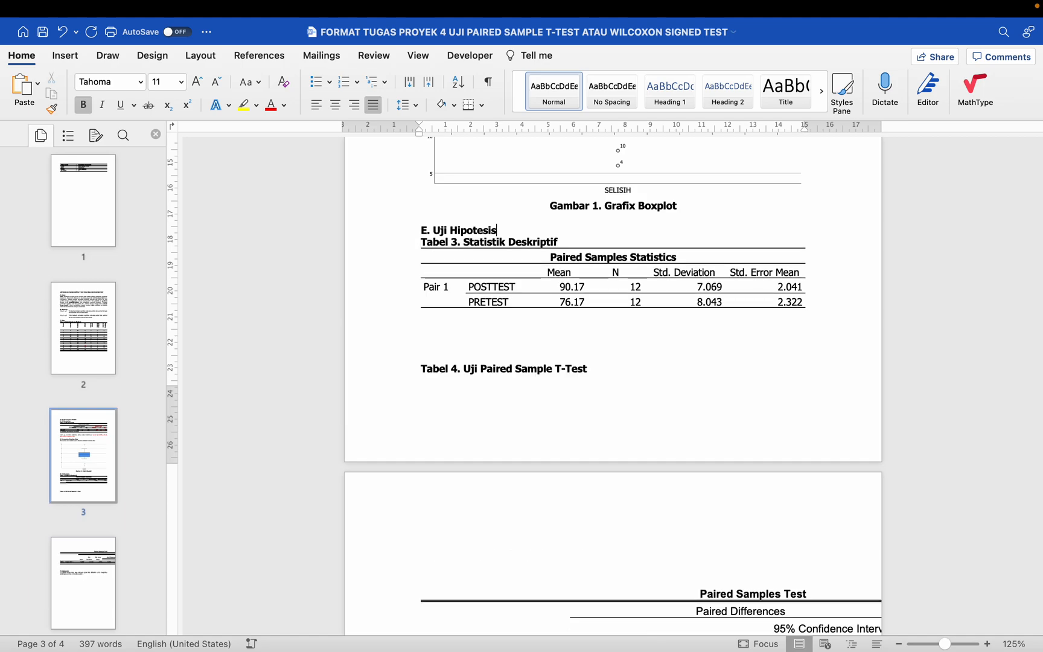
Step: Add a new line below the Tabel 3 table and begin a justified paragraph in Tahoma, size 11, with "Diketahui bahwa"
left_click(444, 322)
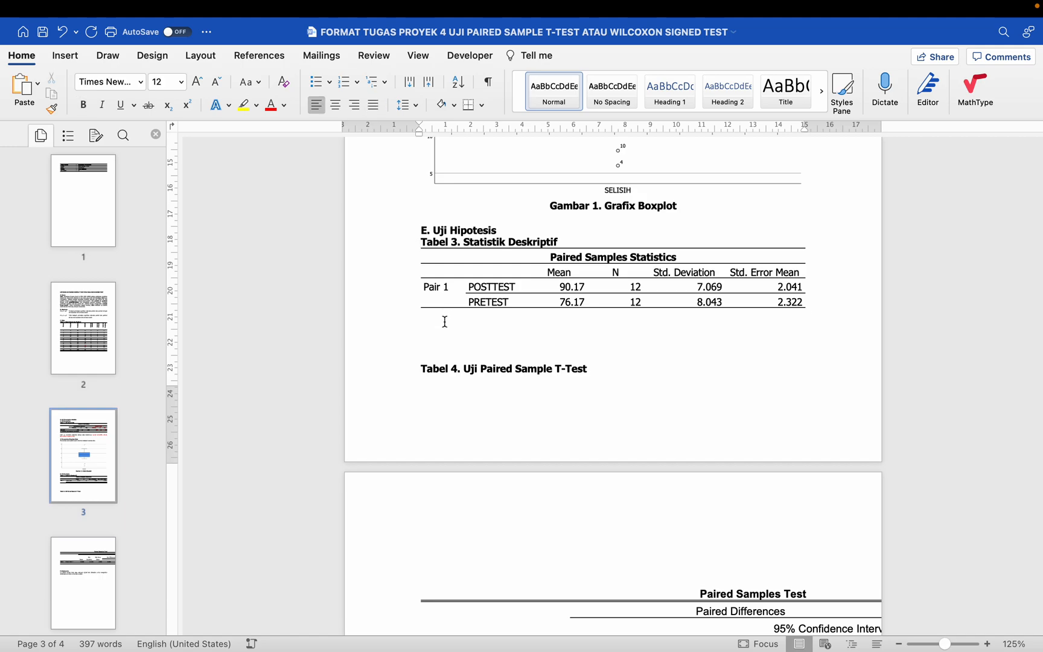
key("Return")
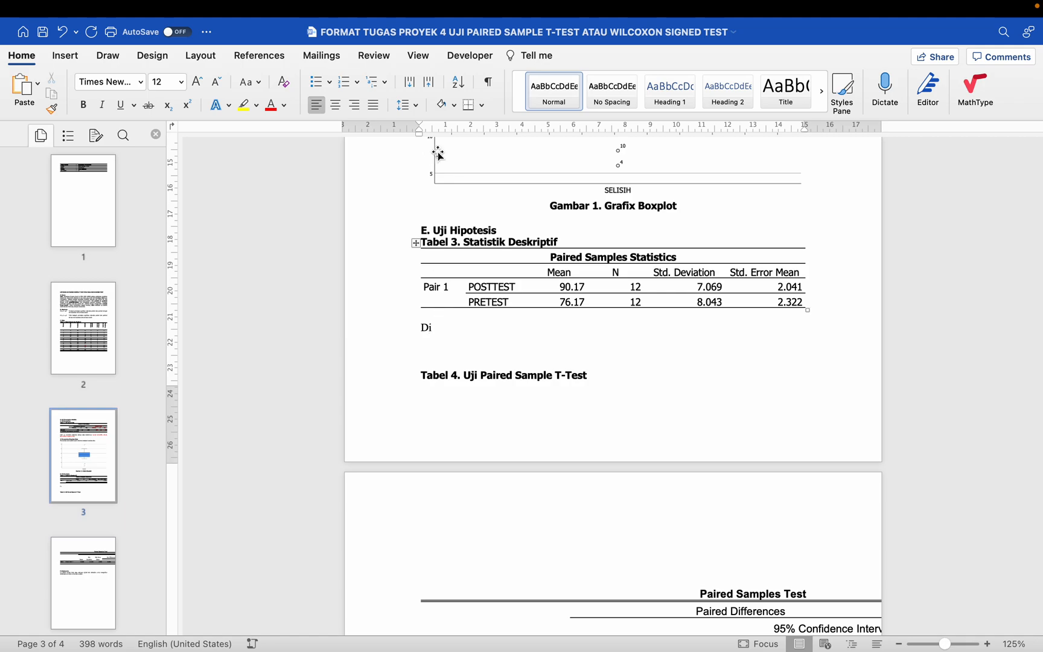
left_click(553, 100)
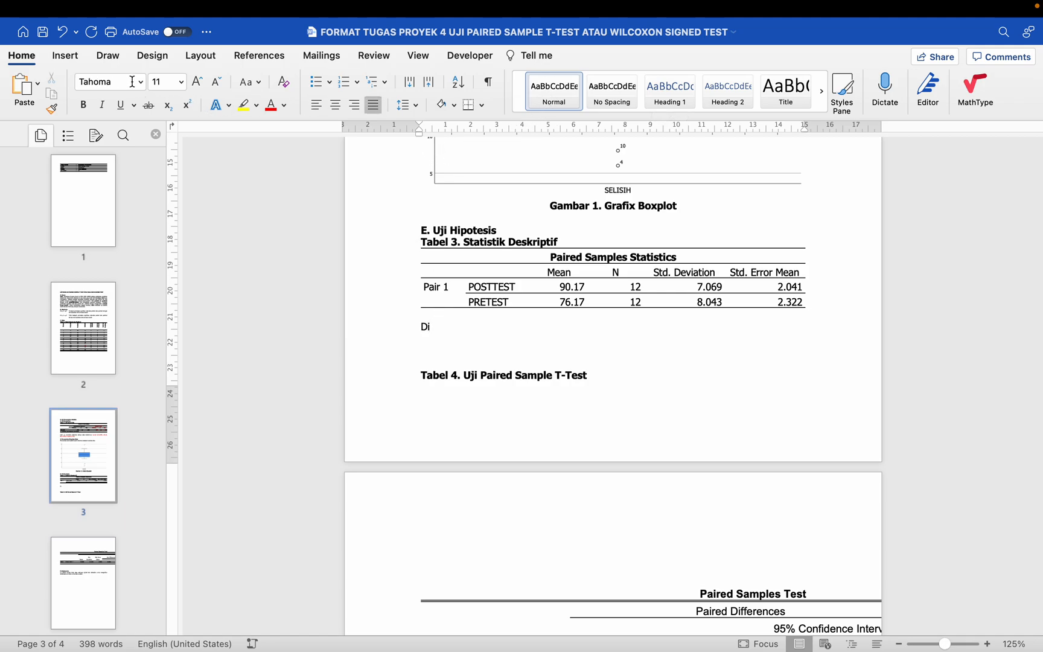
type("ketahui bahwa")
Step: In the Paired Samples Statistics table, color the POSTTEST row red and the PRETEST row purple, from the label through Std. Deviation
left_click(517, 288)
left_click_drag(478, 289, 692, 289)
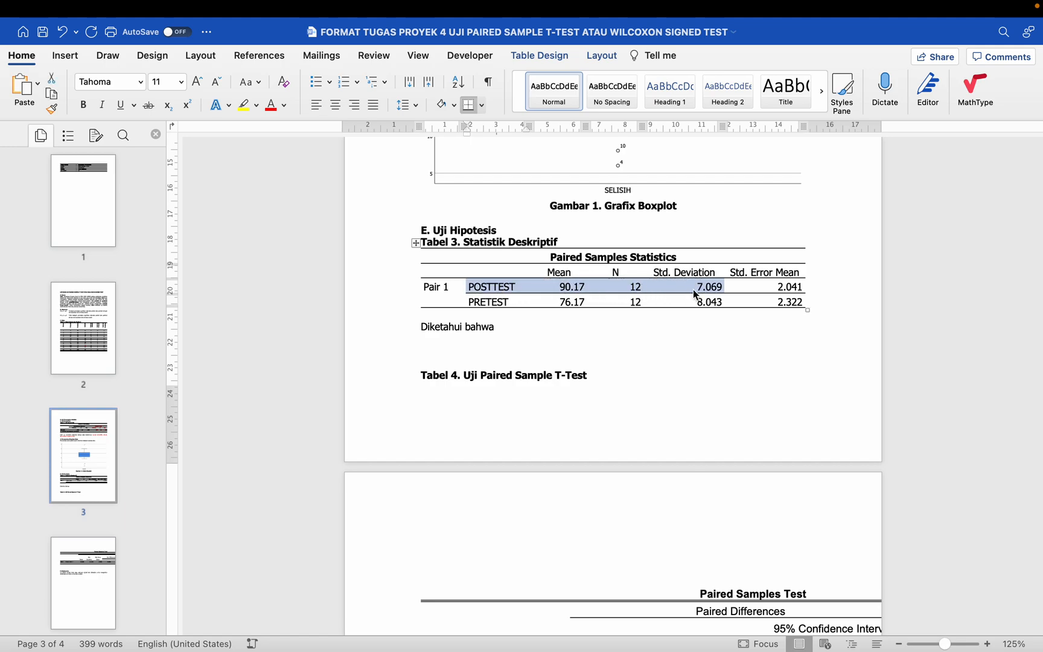
left_click(276, 111)
left_click_drag(497, 302, 694, 305)
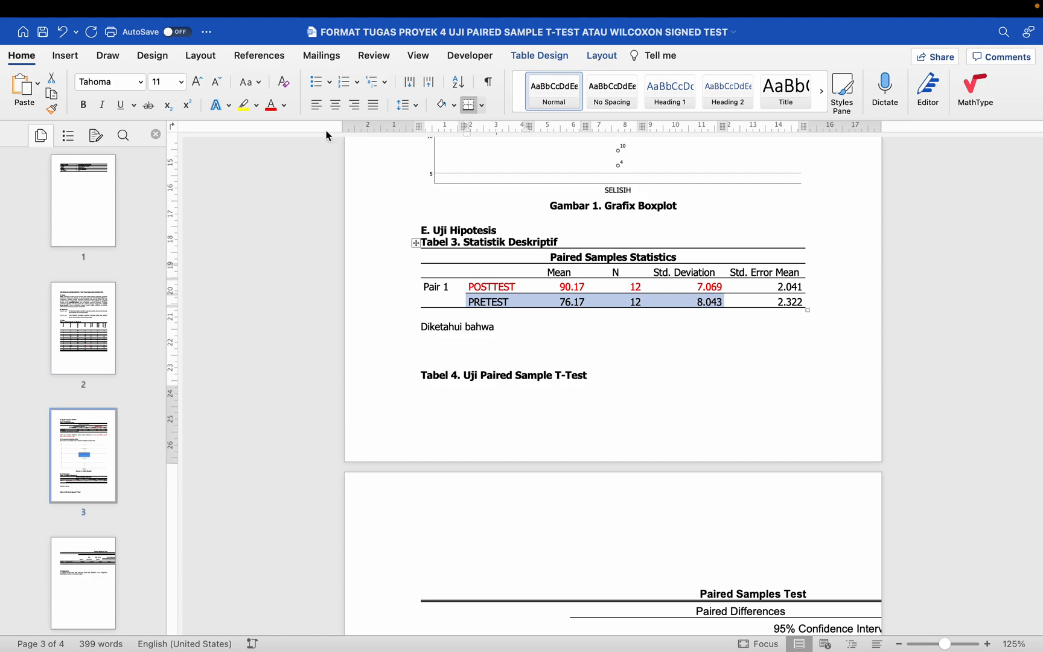
left_click(286, 106)
left_click(393, 271)
Step: Continue the paragraph below Tabel 3 with "rata-rata posttest (M=90.17, N=12, SD=7.069)"
left_click(511, 330)
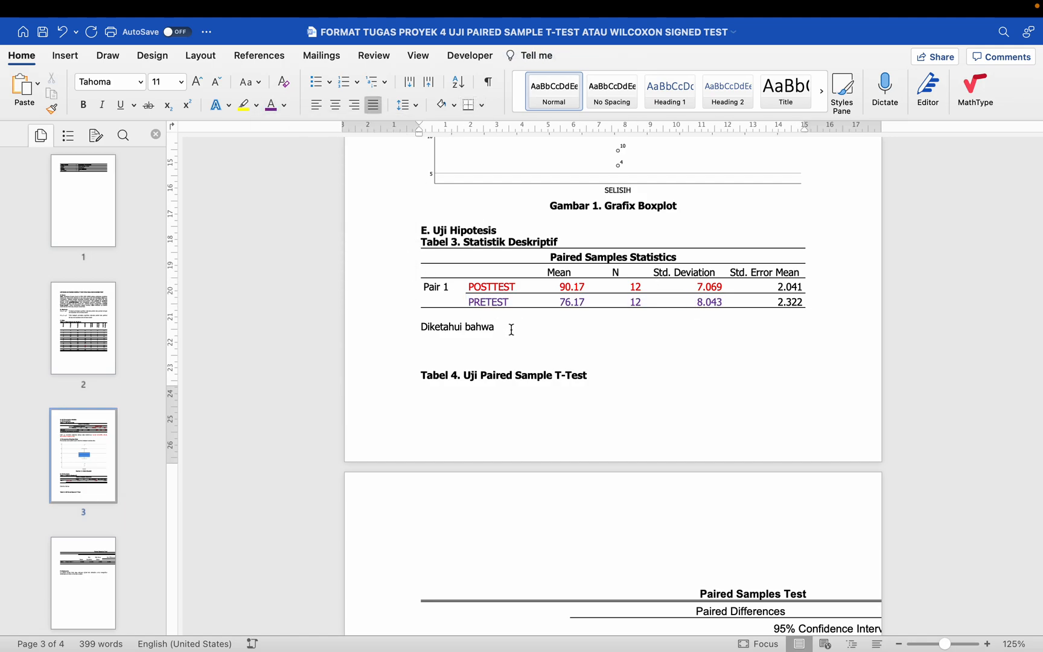
type("rata-rata")
left_click_drag(555, 273, 547, 289)
left_click(542, 331)
type("posttest (M=90.17, N=12")
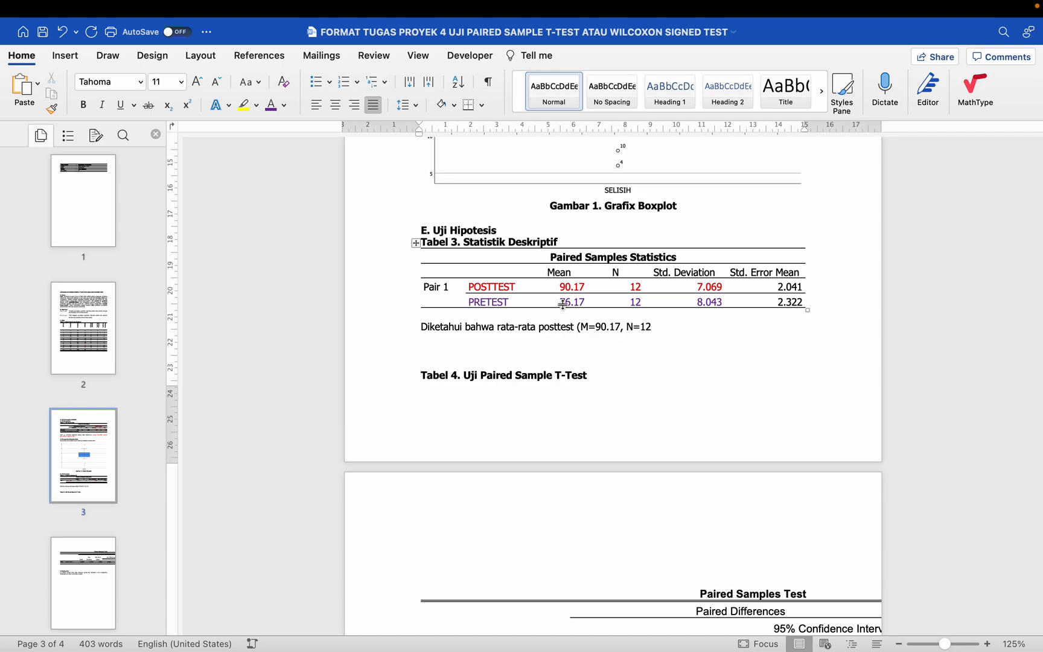
left_click_drag(616, 272, 631, 301)
left_click(666, 327)
type(", SD=")
left_click_drag(668, 273, 704, 274)
left_click(663, 274)
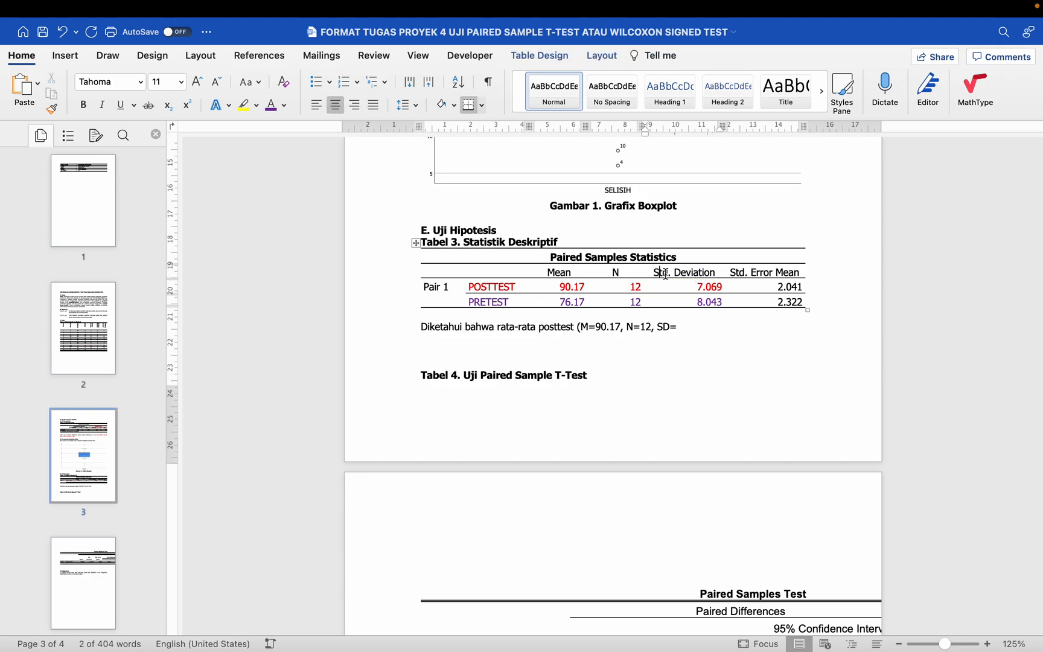
left_click(686, 332)
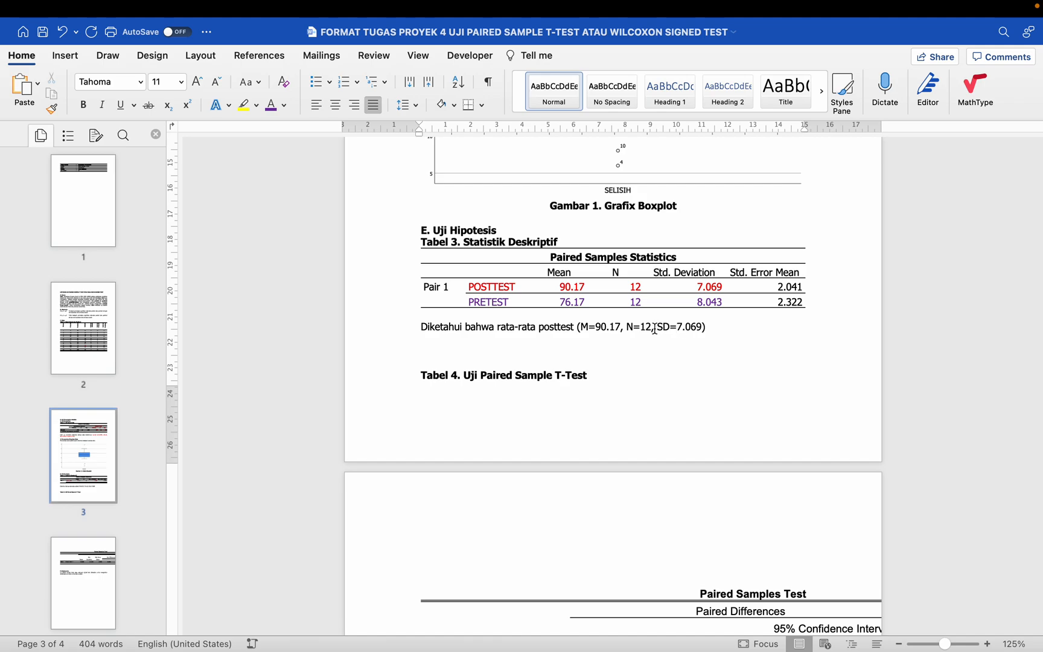
Step: Color "M=90.17, N=12, SD=7.069" red and italicize the word "posttest" in the paragraph
left_click_drag(581, 327, 704, 326)
left_click(285, 107)
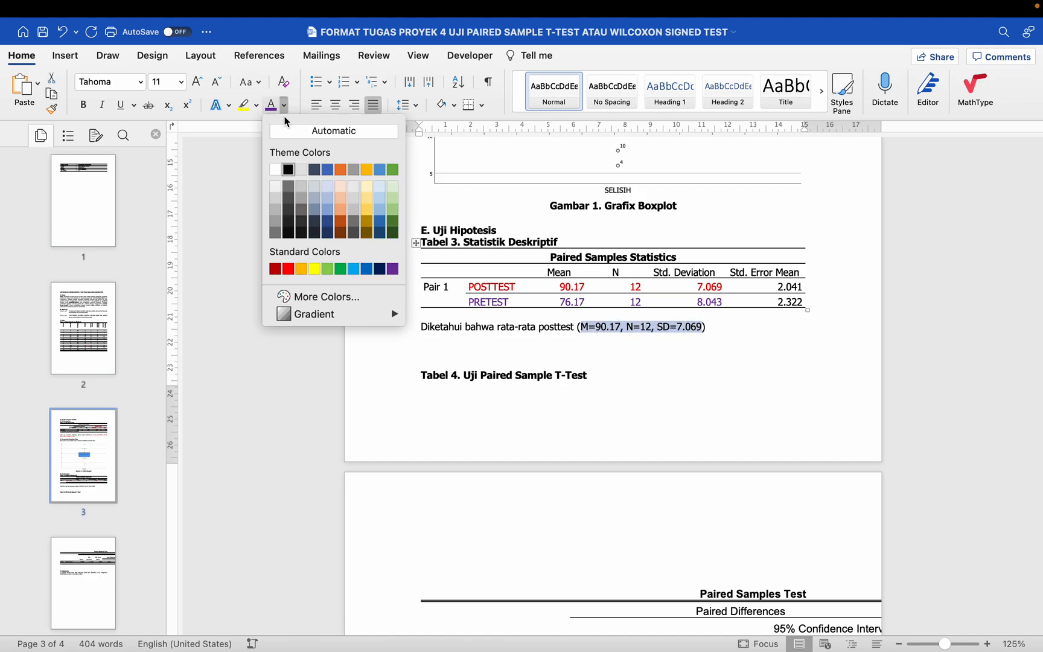
left_click(284, 271)
double_click(555, 327)
key("ctrl+i")
left_click(728, 329)
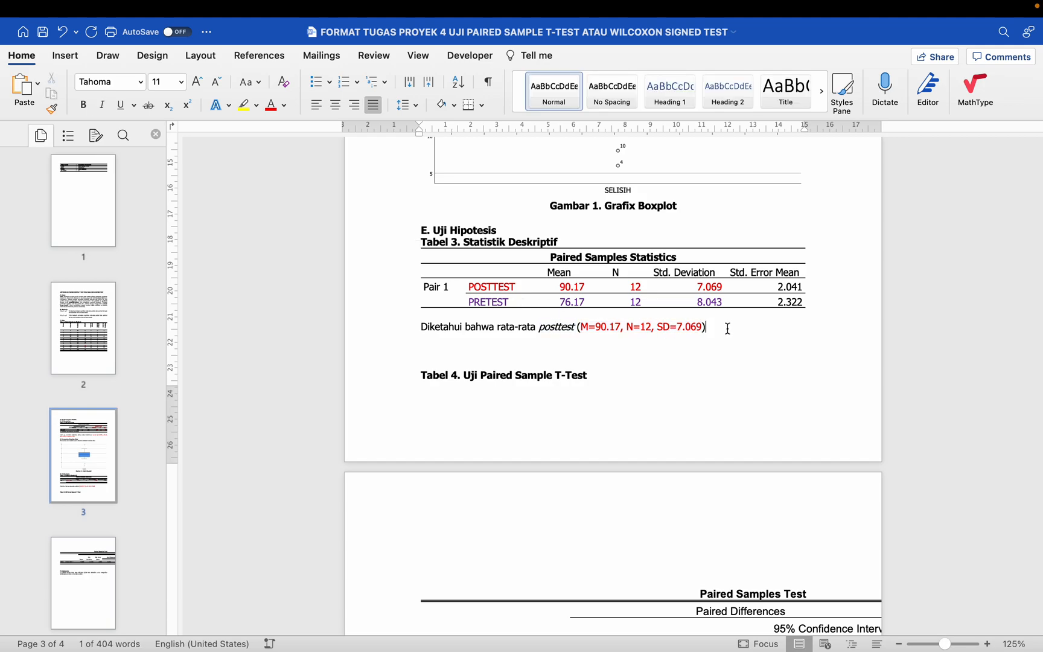
Step: Extend the sentence after the posttest values with "lebih tinggi dibandingkan rata-rata pretest"
left_click(570, 287)
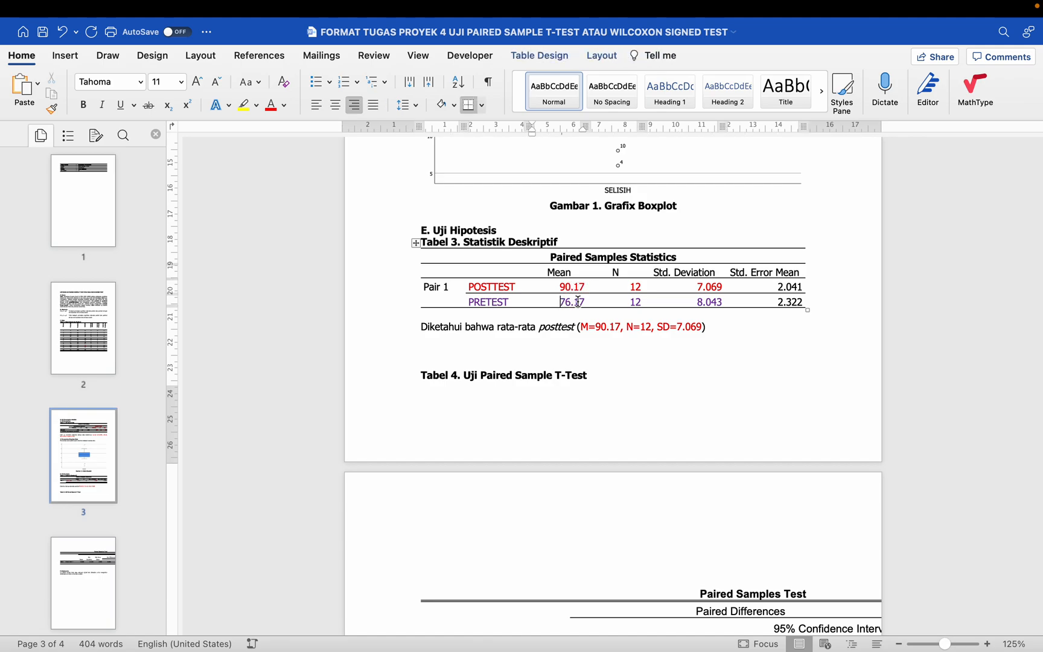
left_click_drag(559, 286, 582, 305)
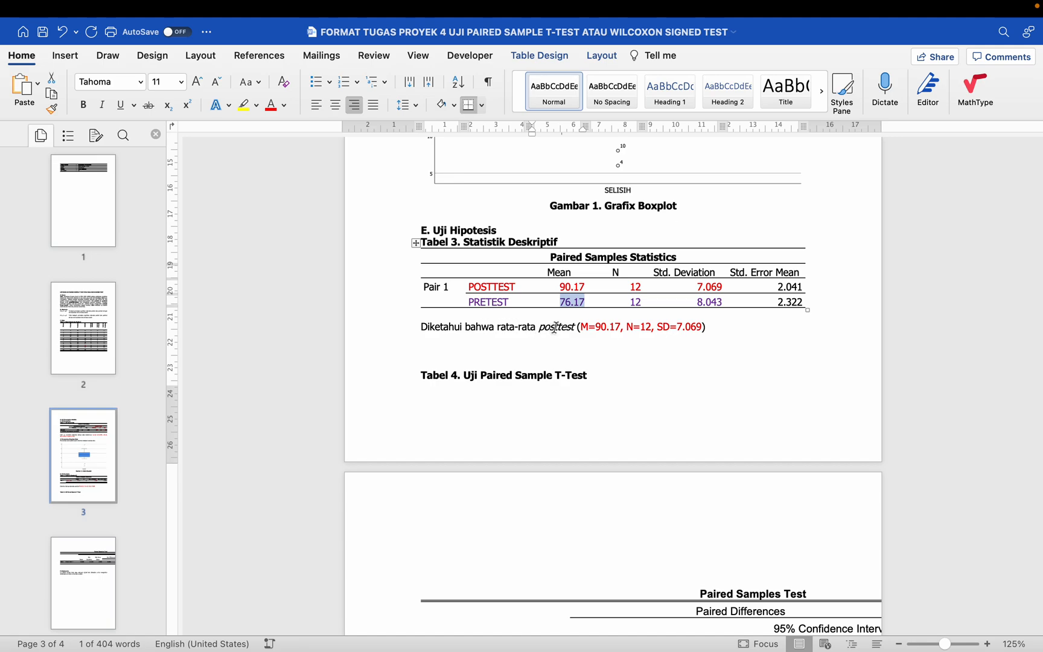
left_click(724, 333)
left_click(730, 329)
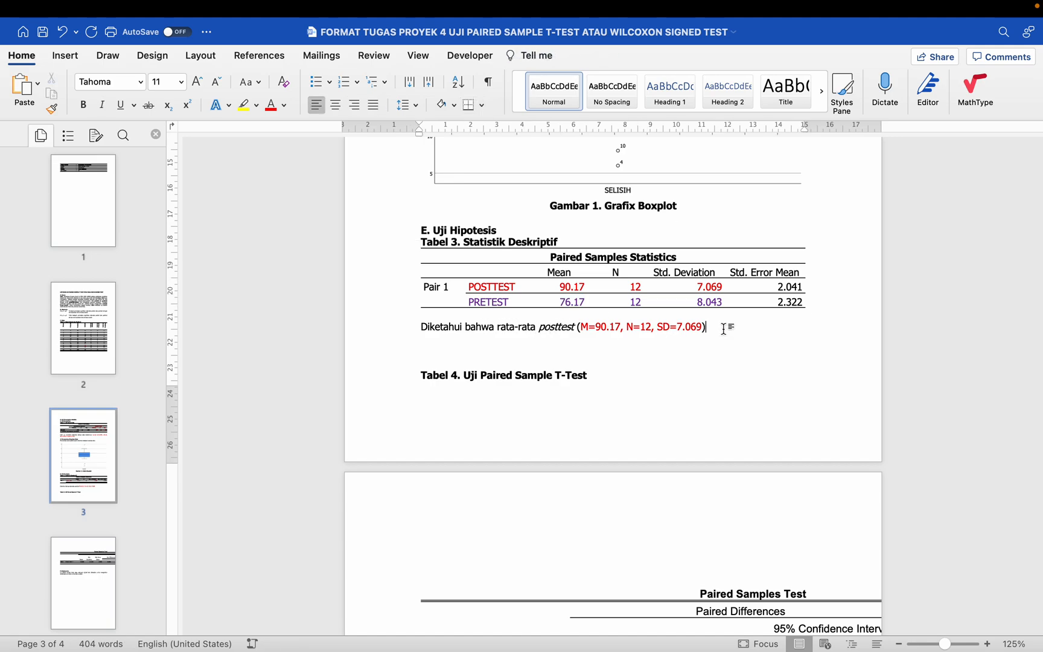
type("lebih tinggi diba")
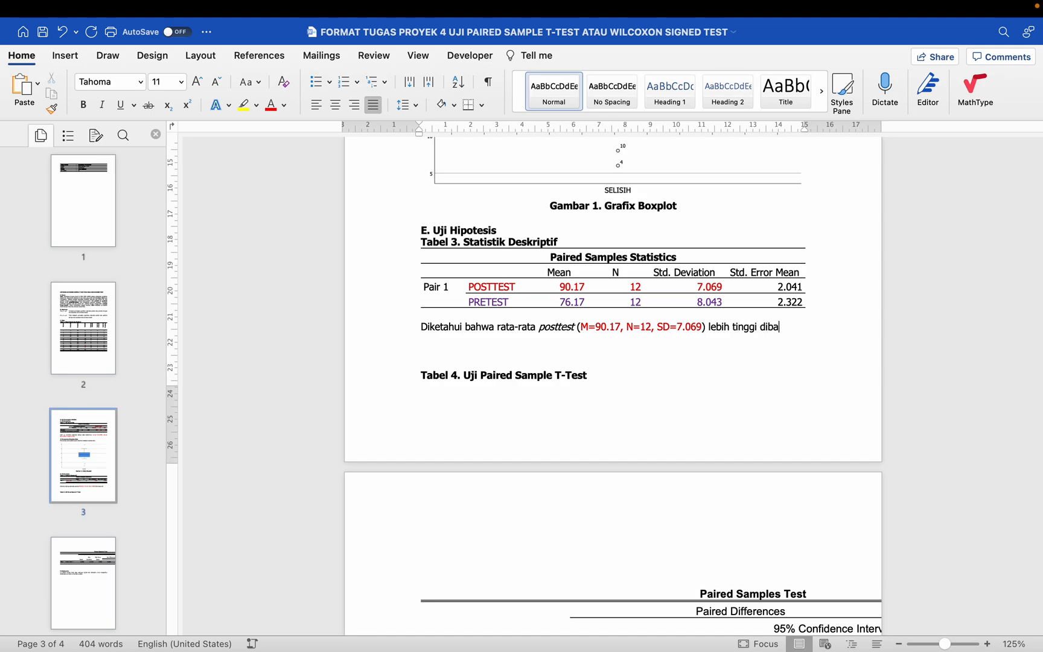
type("ndingka")
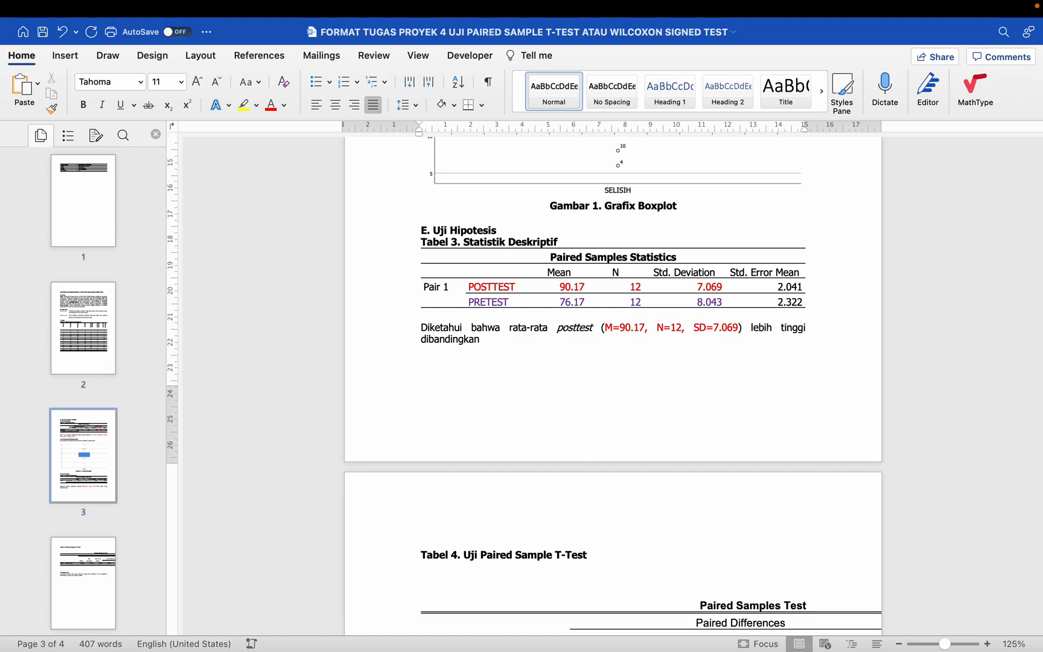
type("n rata-rata pretest")
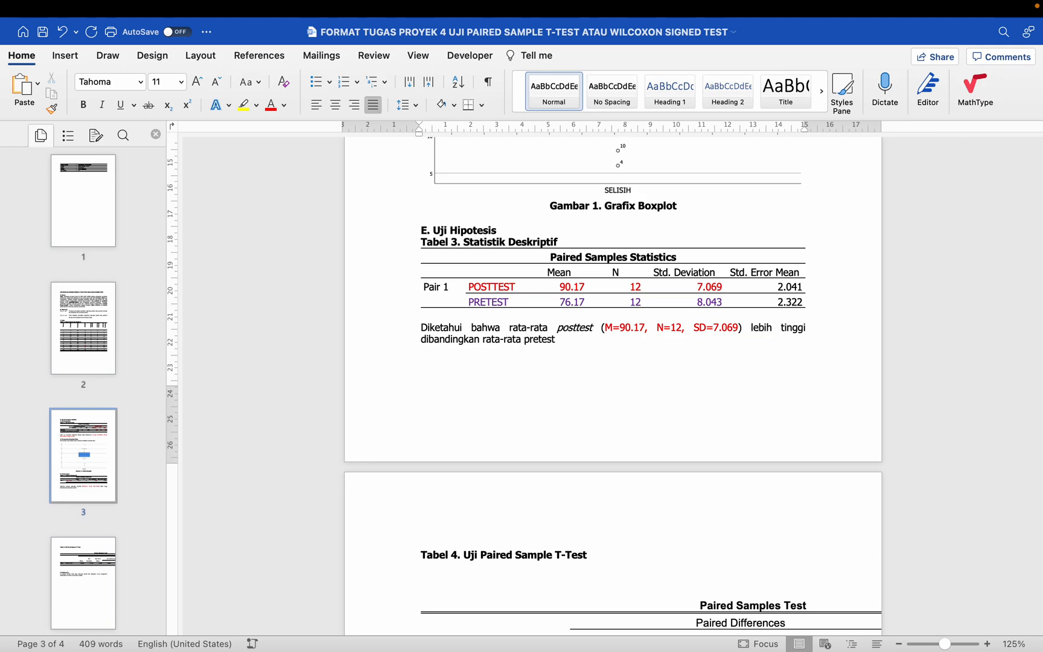
Step: Italicize "pretest" and finish the sentence in upright text with "(M=76.17, N=12, SD=8.043)."
double_click(543, 340)
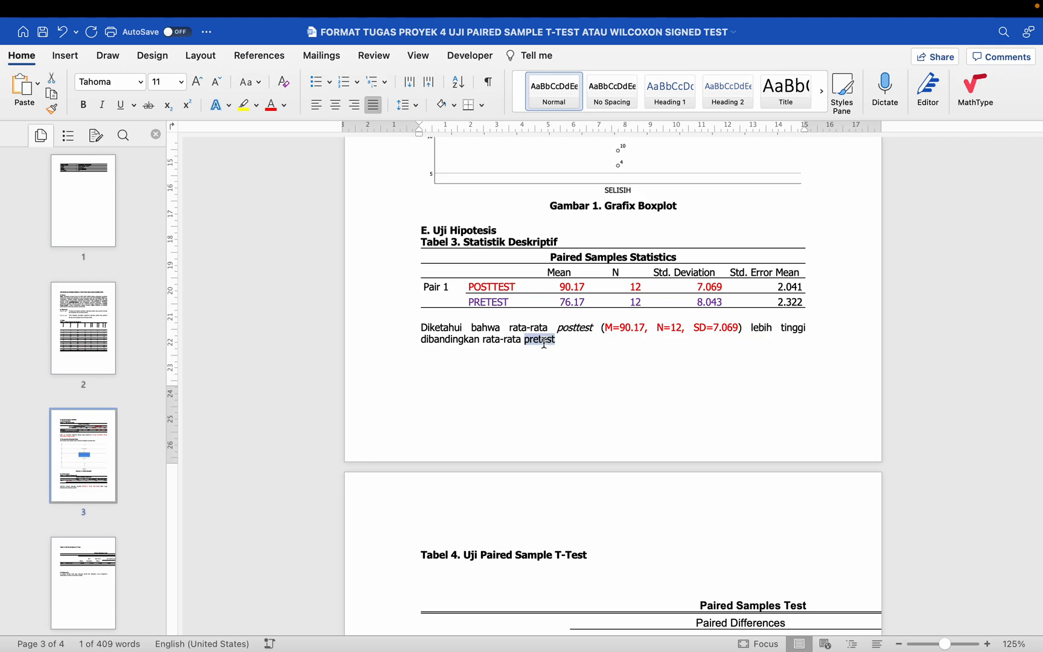
key("ctrl+i")
left_click(570, 338)
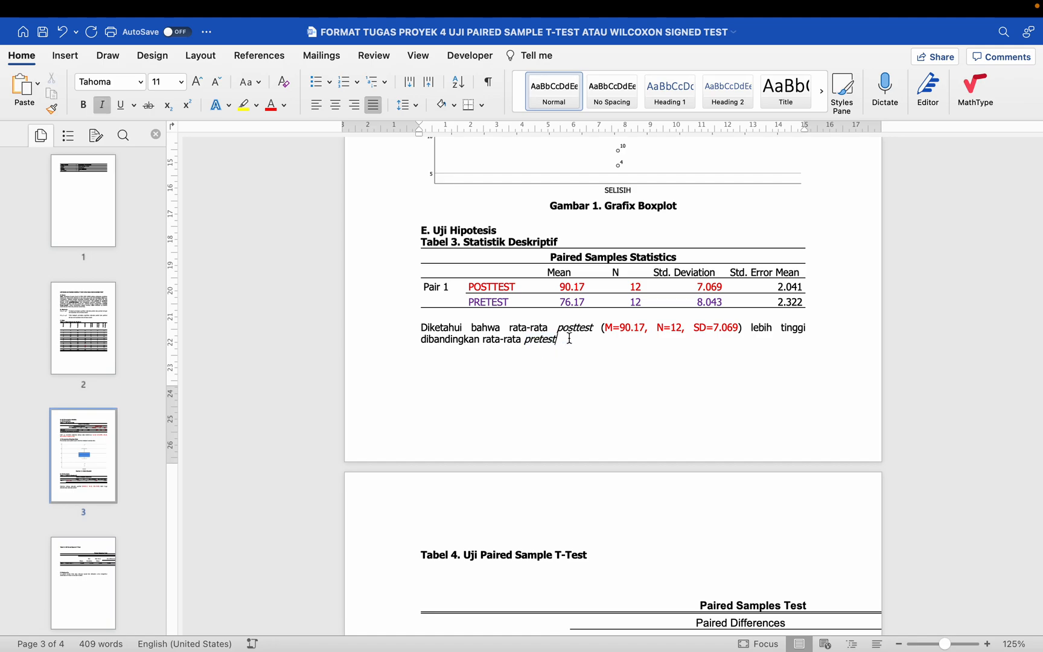
key("super+i")
type("(M")
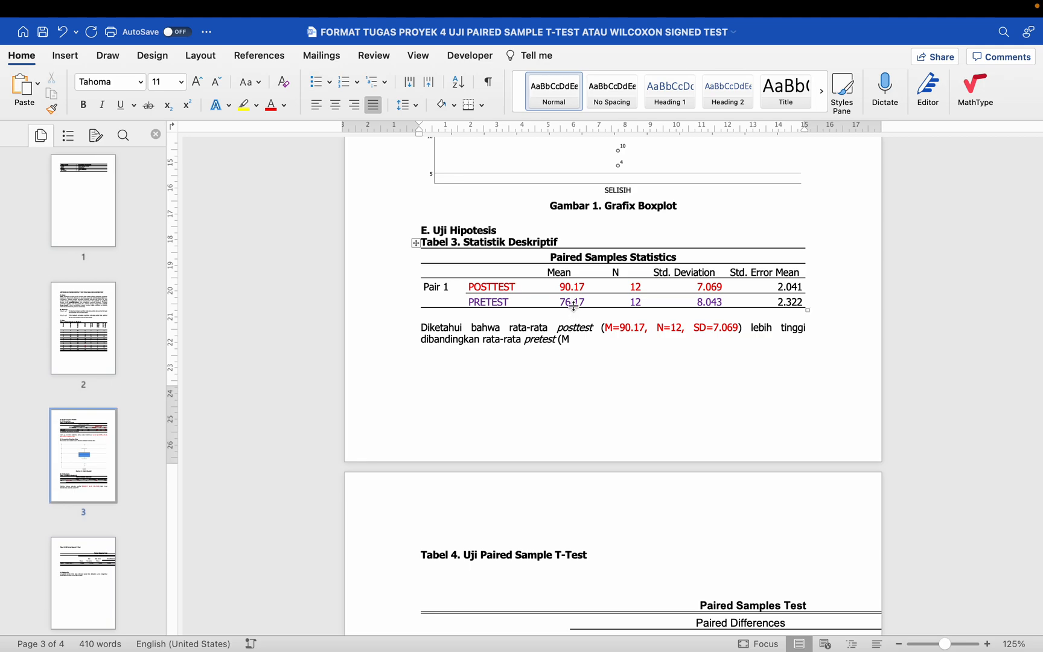
type("=76.17, N=12,")
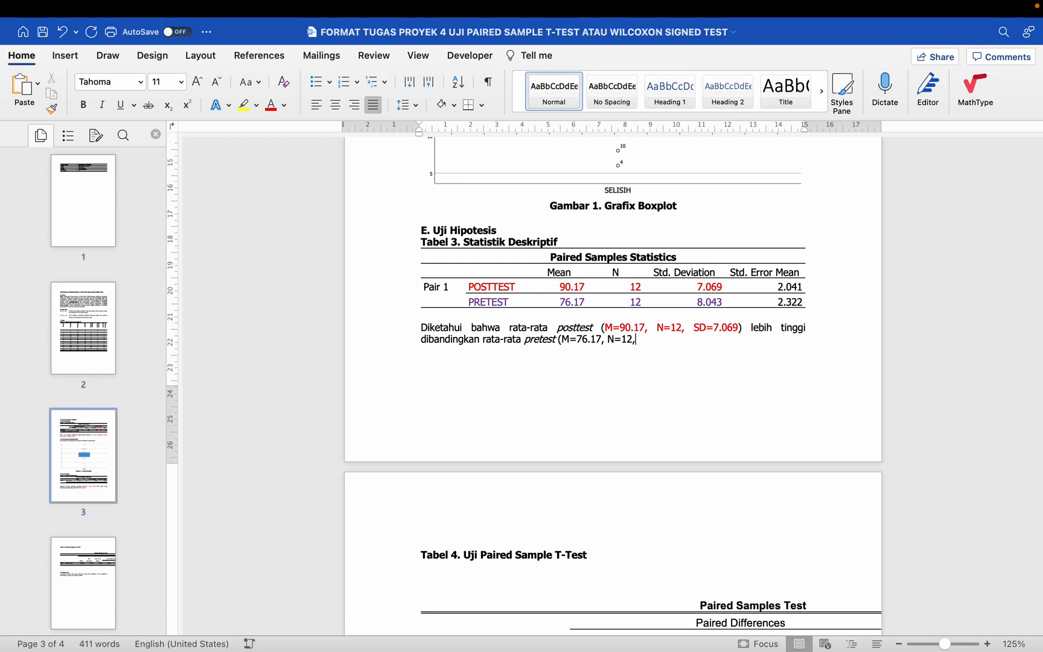
type(" D")
key("BackSpace")
type("SD=8.043).")
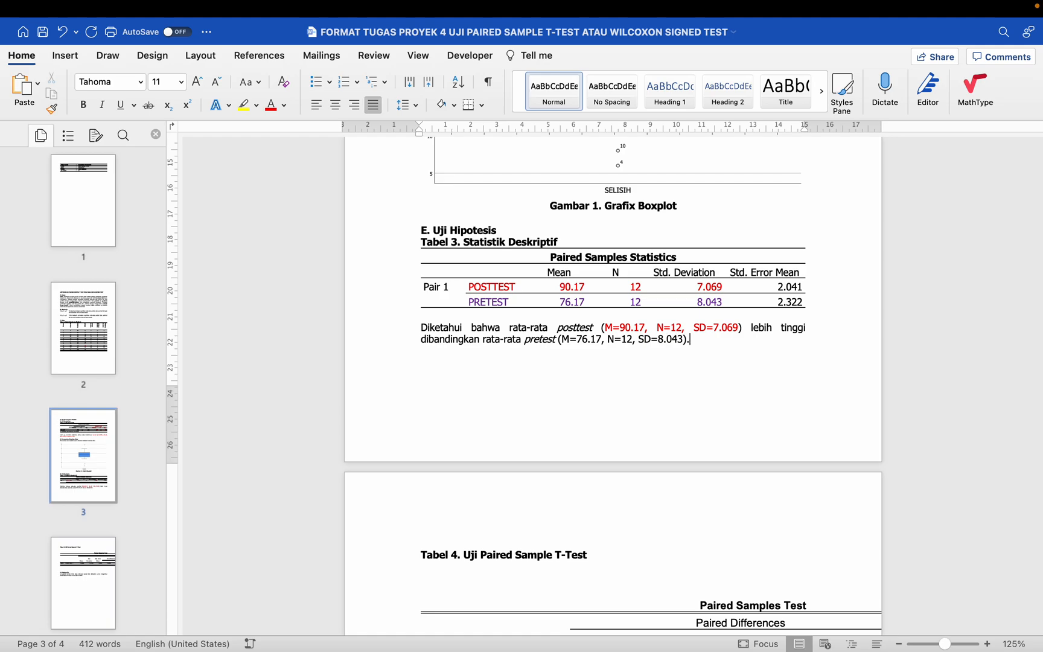
Step: Color the pretest values "M=76.17, N=12, SD=8.043" purple
left_click_drag(561, 339, 685, 339)
left_click(284, 107)
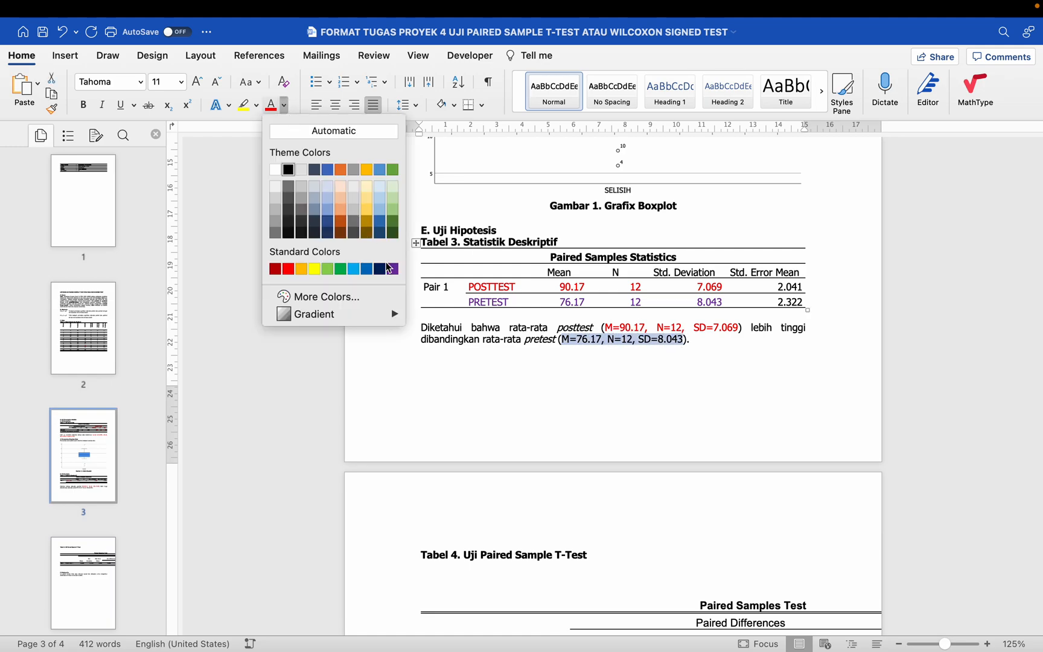
left_click(388, 270)
scroll(513, 353, "down", 1)
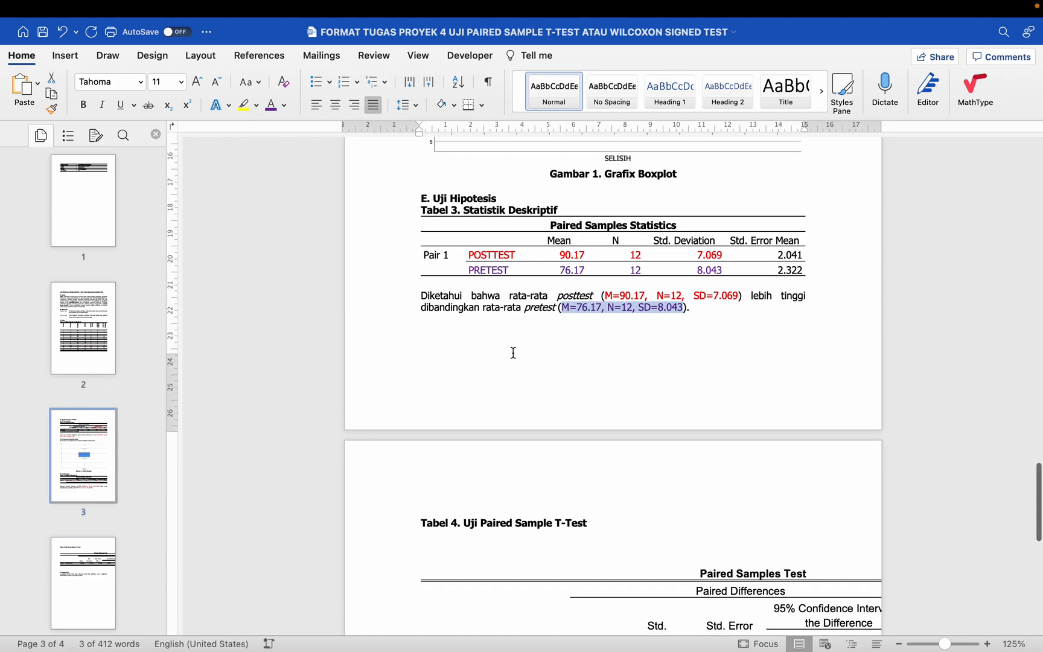
scroll(512, 357, "down", 1)
left_click(580, 344)
Step: Review the posttest and pretest interpretation paragraph against the Mean and N columns of the Paired Samples Statistics table
scroll(580, 344, "down", 3)
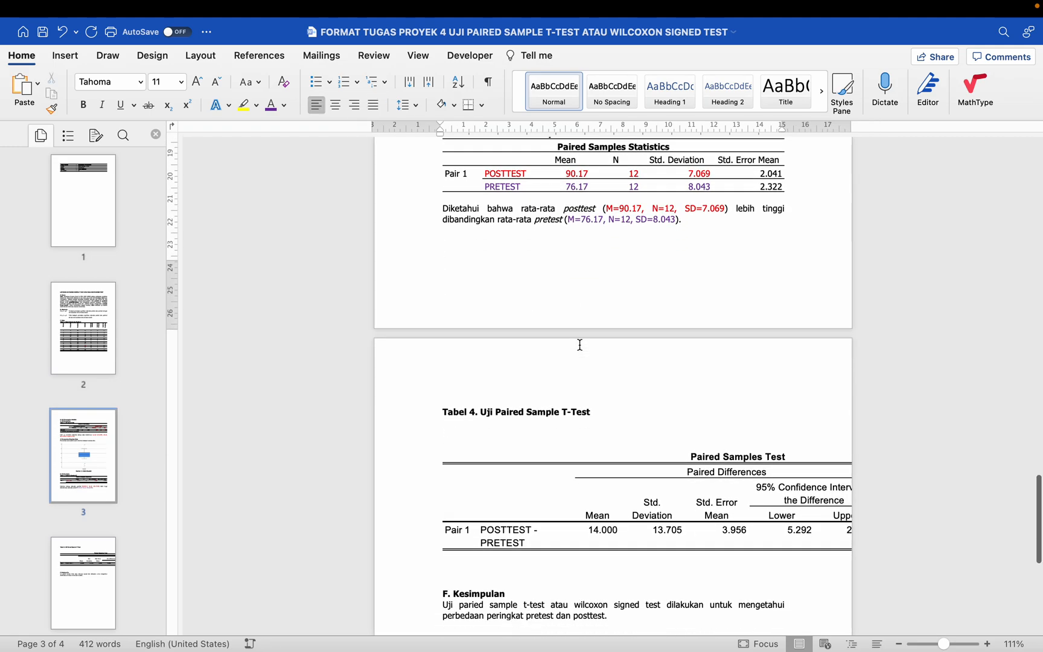
scroll(494, 295, "up", 2)
left_click_drag(441, 248, 681, 267)
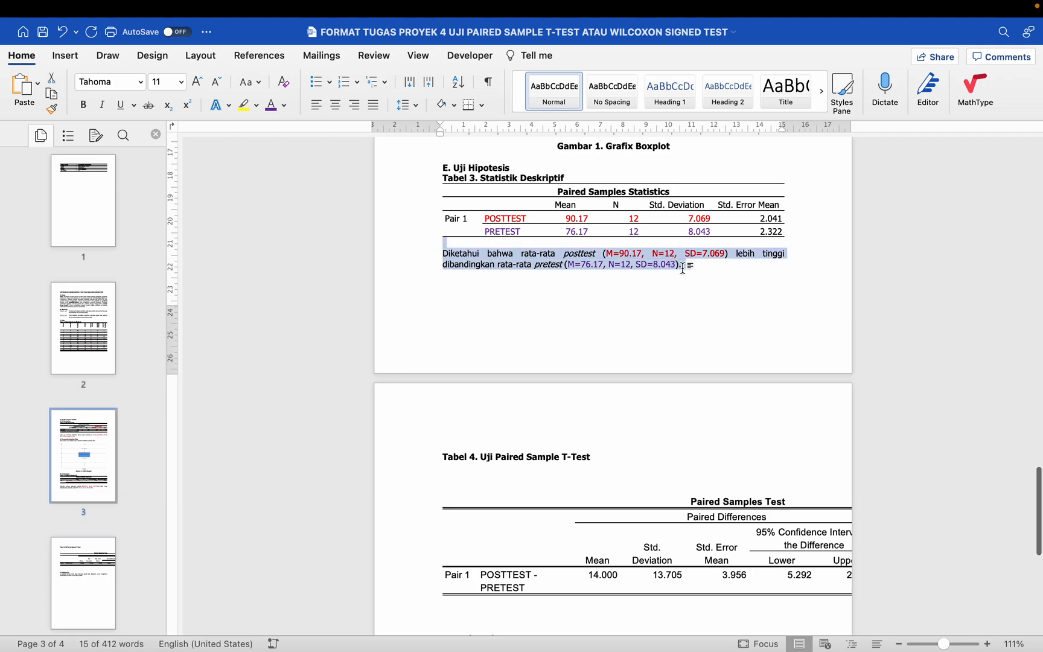
left_click(488, 244)
left_click_drag(442, 254, 709, 266)
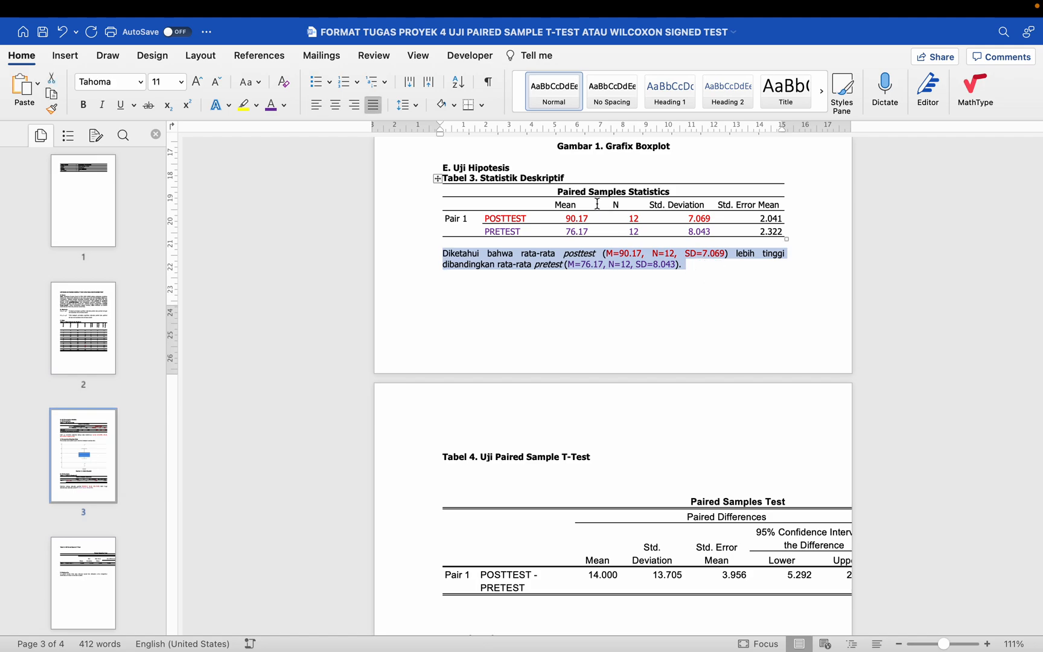
left_click_drag(588, 205, 601, 232)
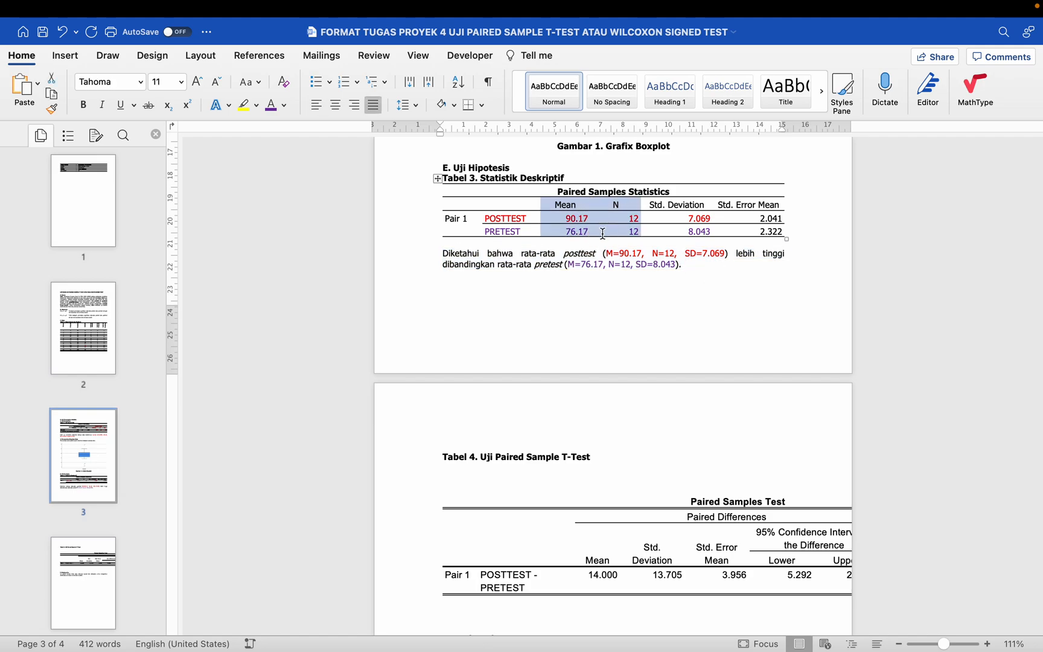
left_click(516, 361)
Step: Remove the empty lines between the "Tabel 4. Uji Paired Sample T-Test" caption and the table below it
scroll(516, 361, "down", 3)
left_click(463, 365)
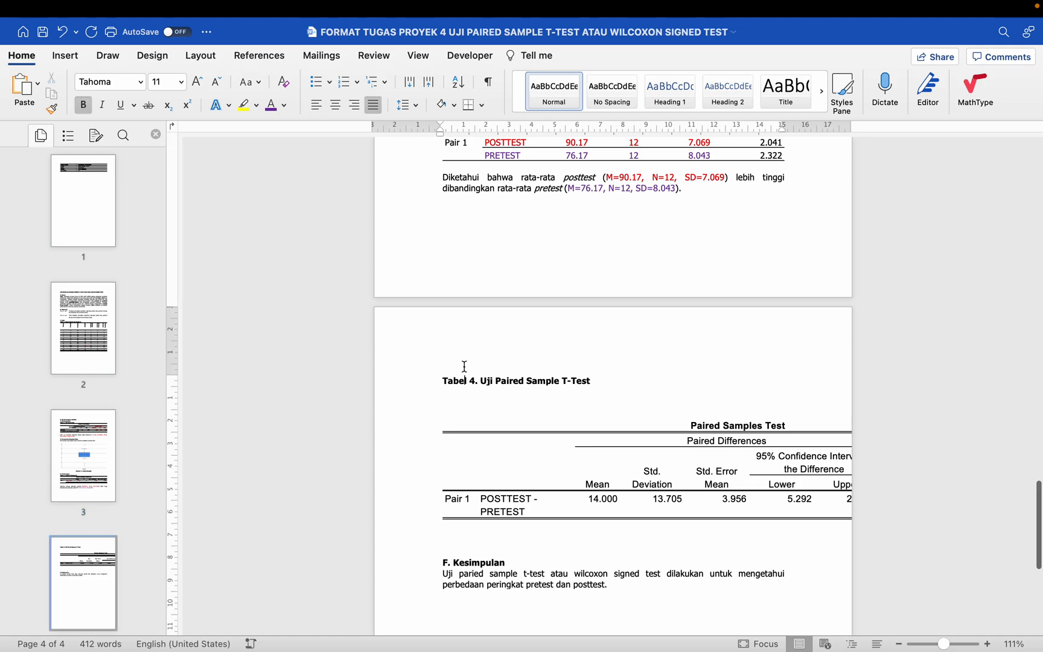
left_click(473, 409)
scroll(473, 410, "down", 1)
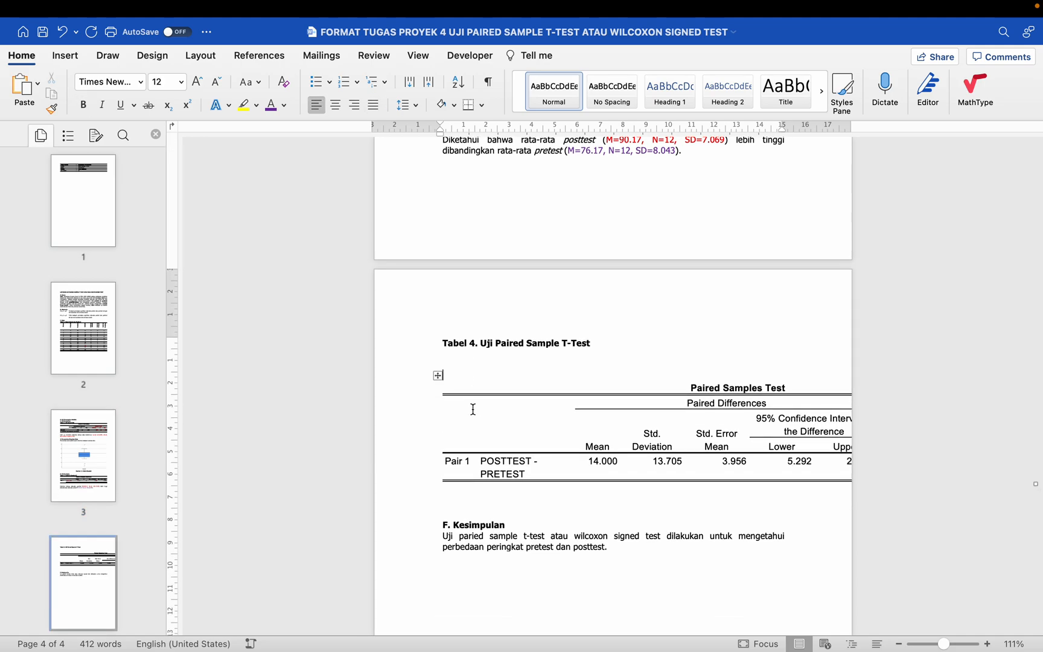
key("BackSpace")
key("BackSpace")
key("BackSpace")
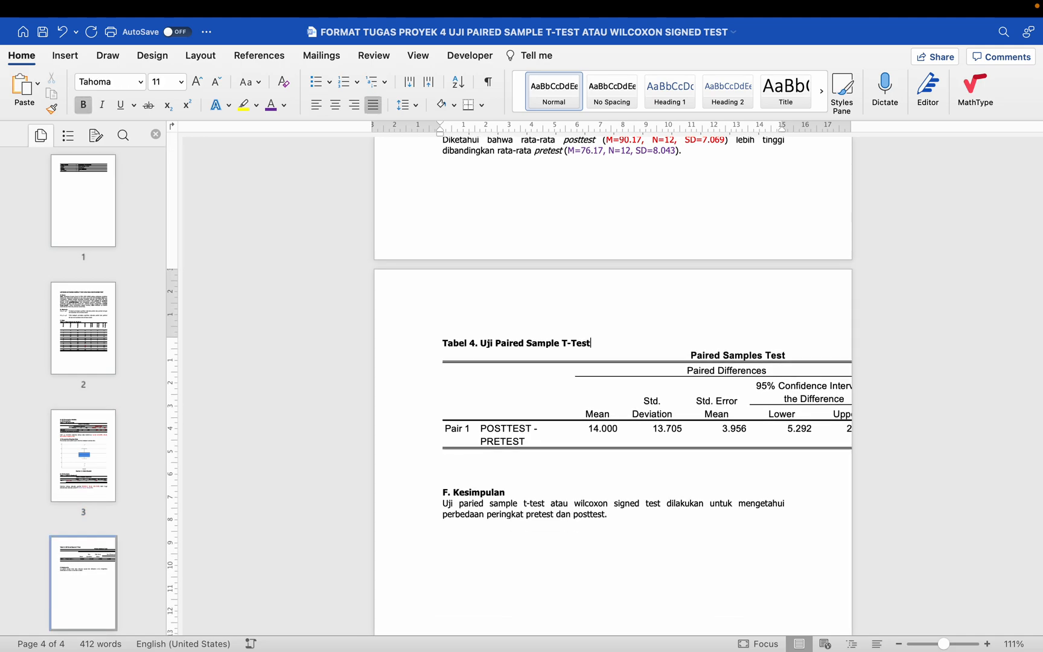
Step: Set the whole Paired Samples Test table to Tahoma, size 11
left_click(600, 410)
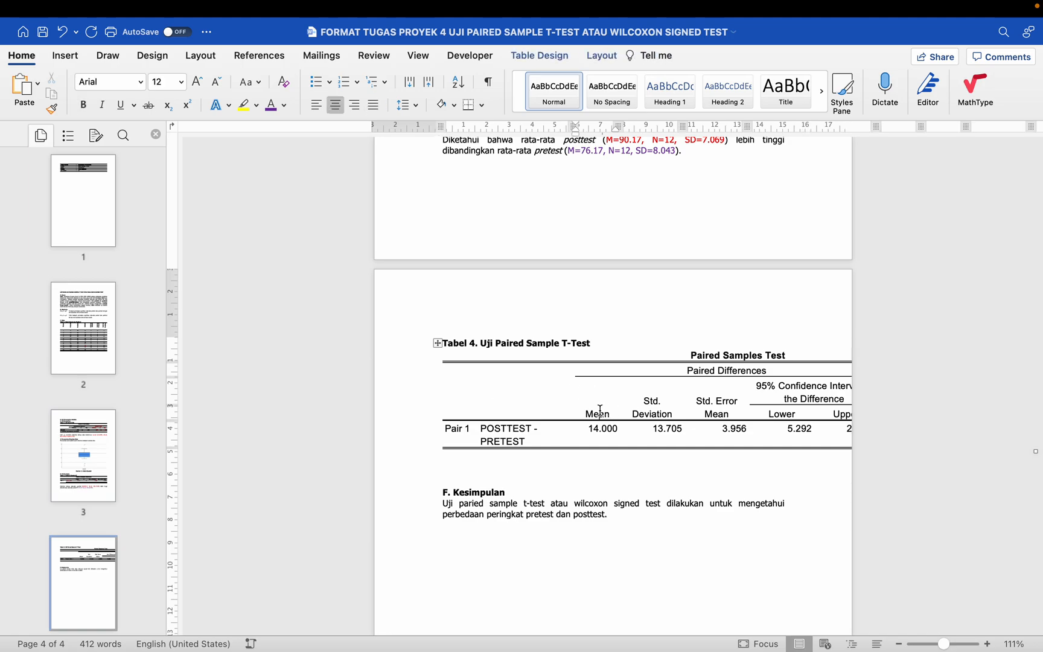
left_click(438, 345)
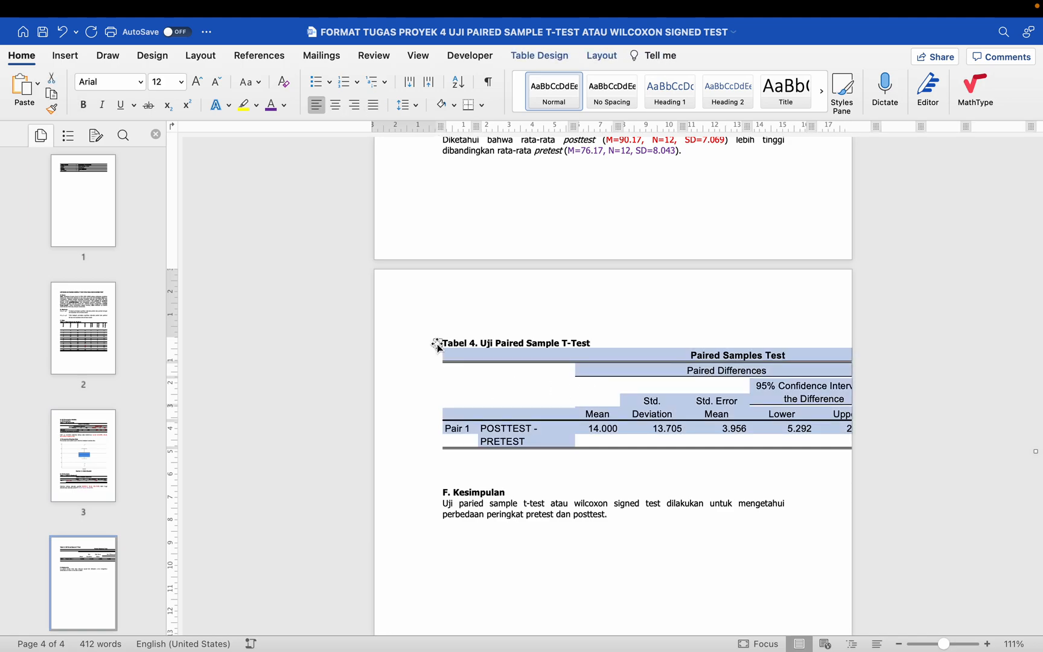
left_click(143, 82)
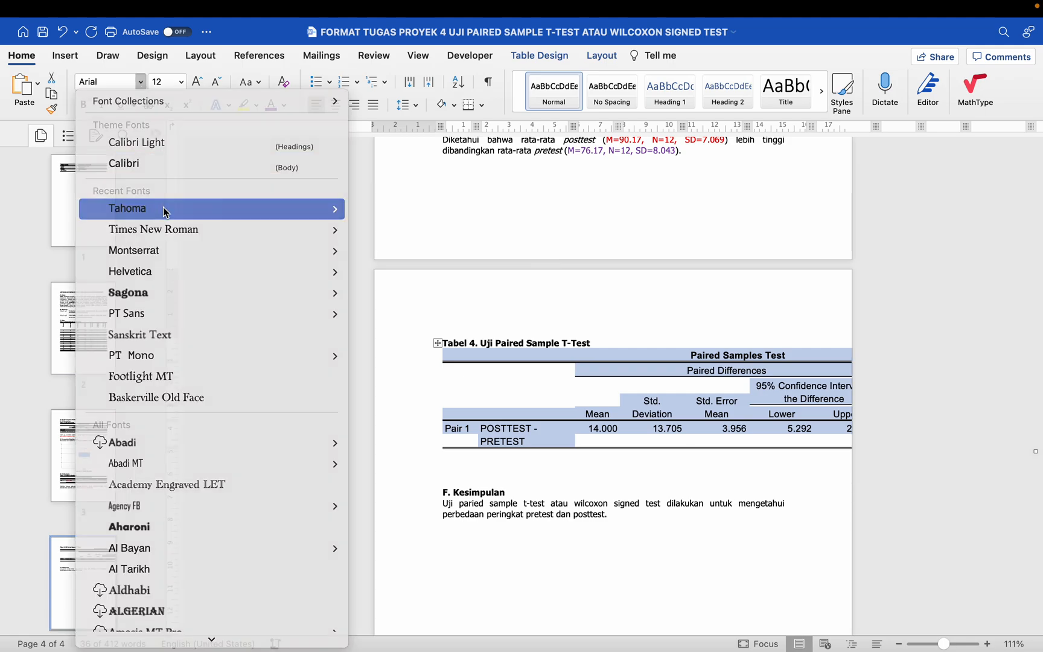
left_click(161, 207)
left_click(181, 82)
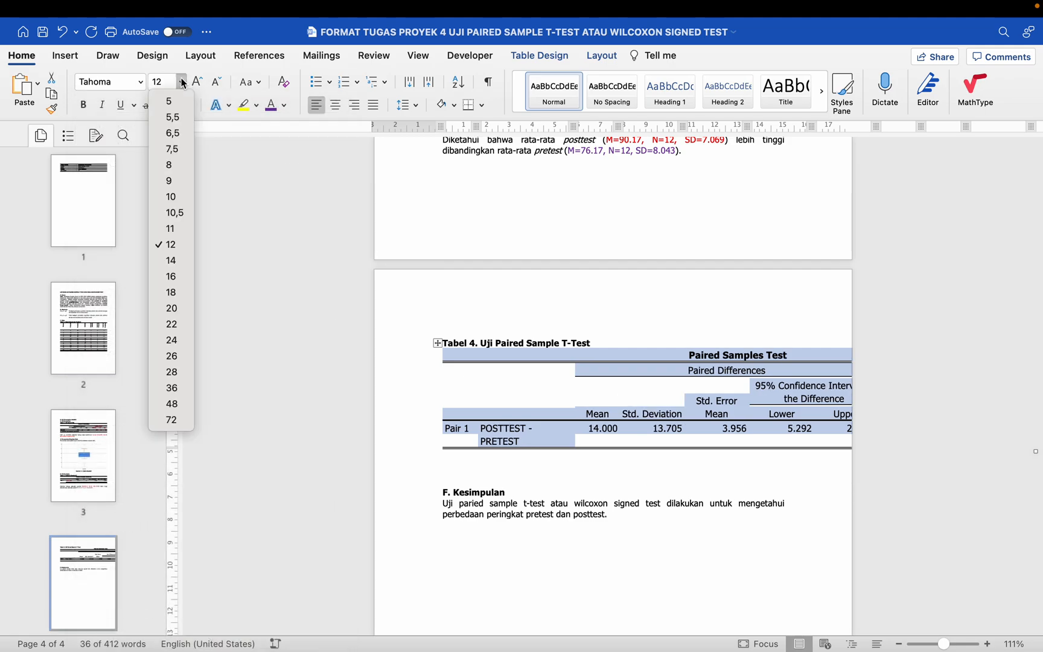
left_click(180, 229)
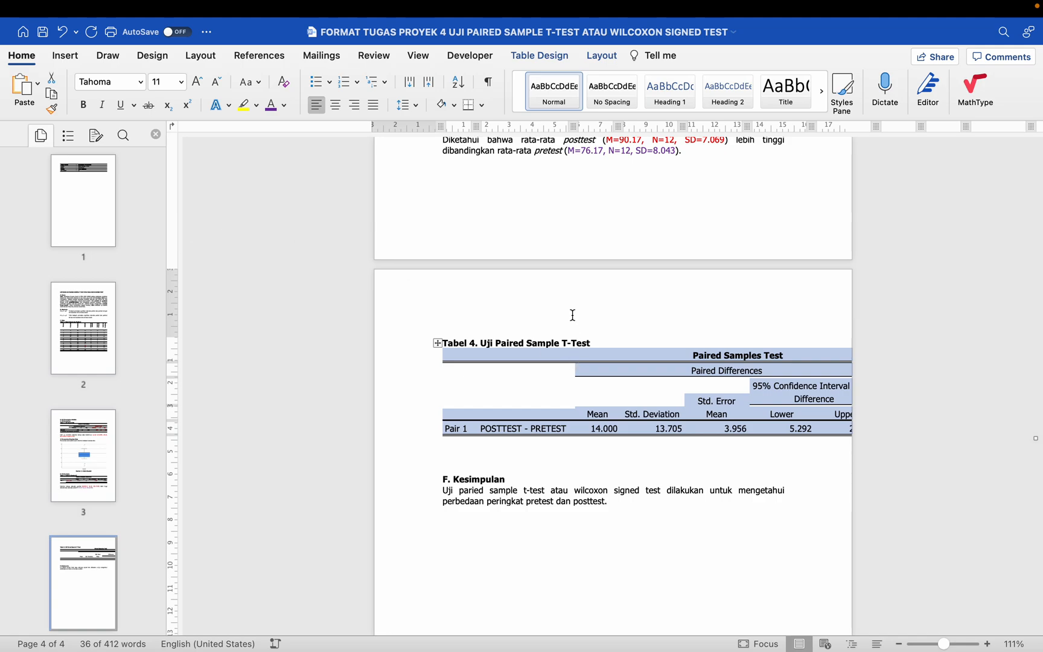
Step: Remove all borders from the Paired Samples Test table
left_click(598, 55)
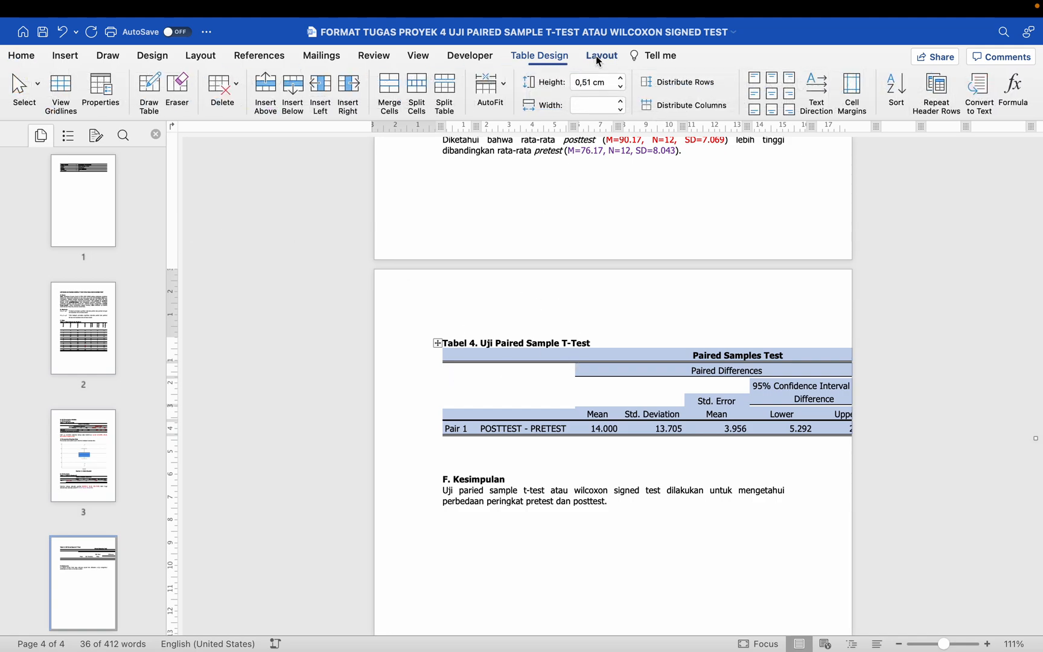
left_click(543, 54)
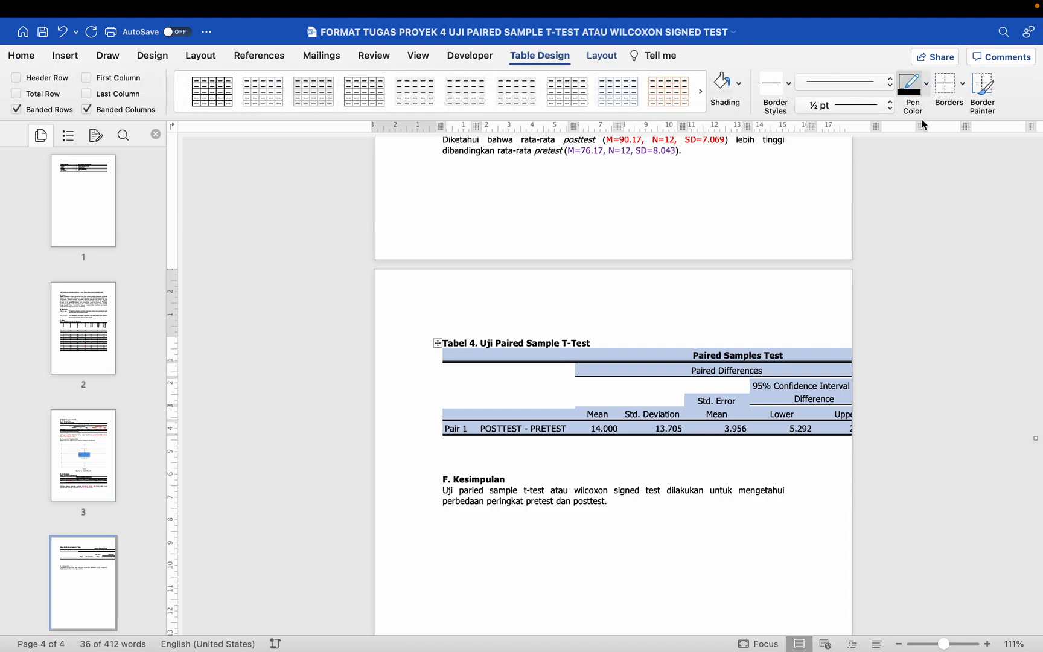
left_click(963, 87)
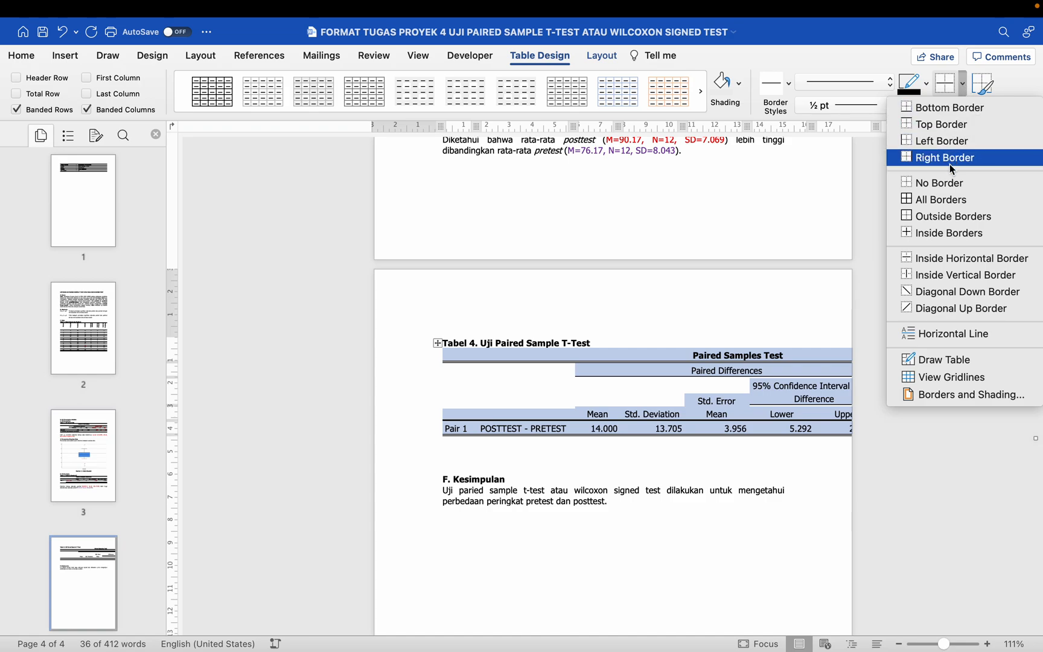
left_click(950, 183)
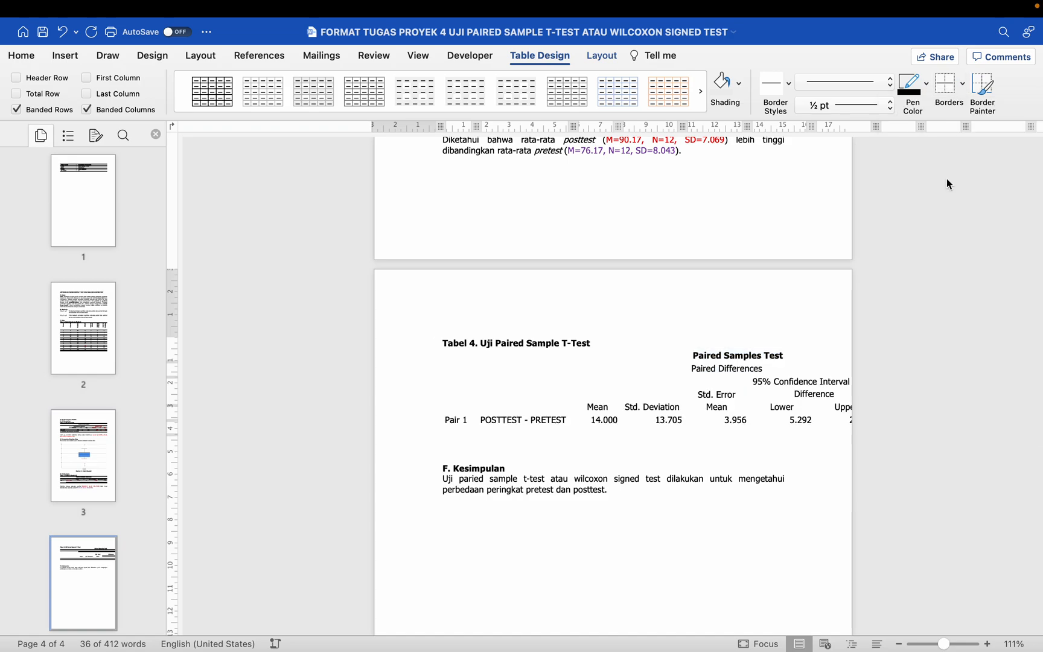
Step: Add bottom, top and inside horizontal borders to the Paired Samples Test table
left_click(963, 87)
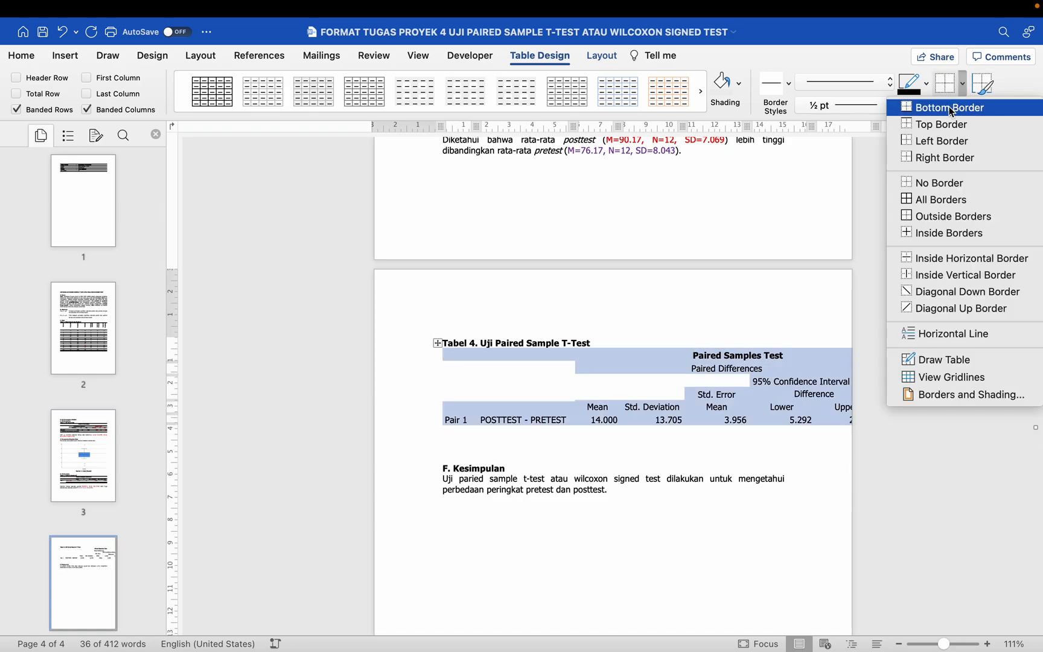
left_click(949, 108)
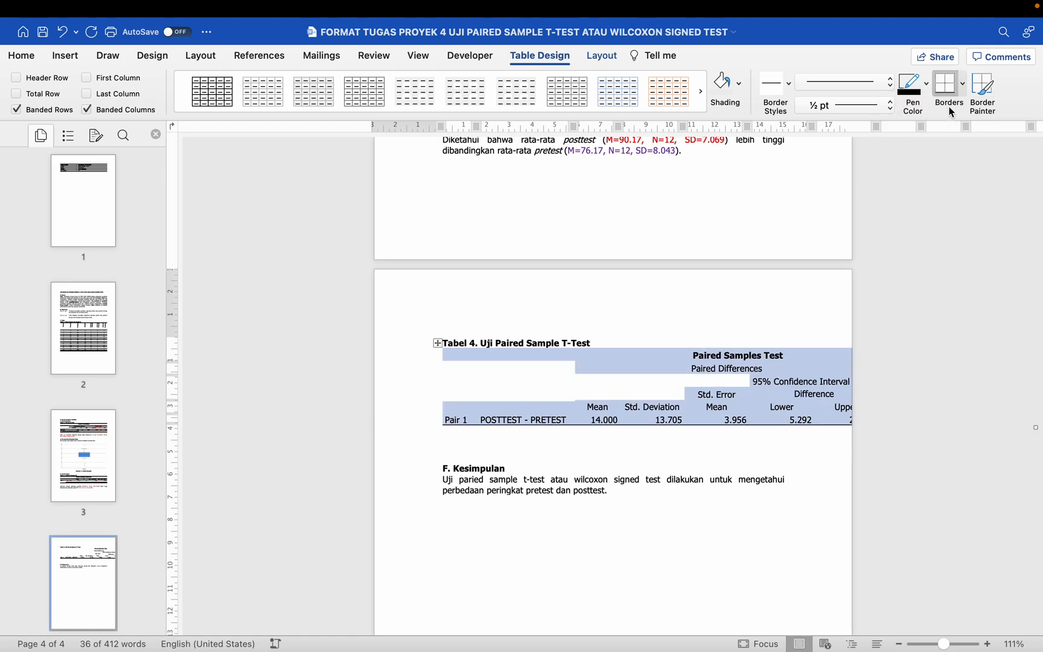
left_click(965, 88)
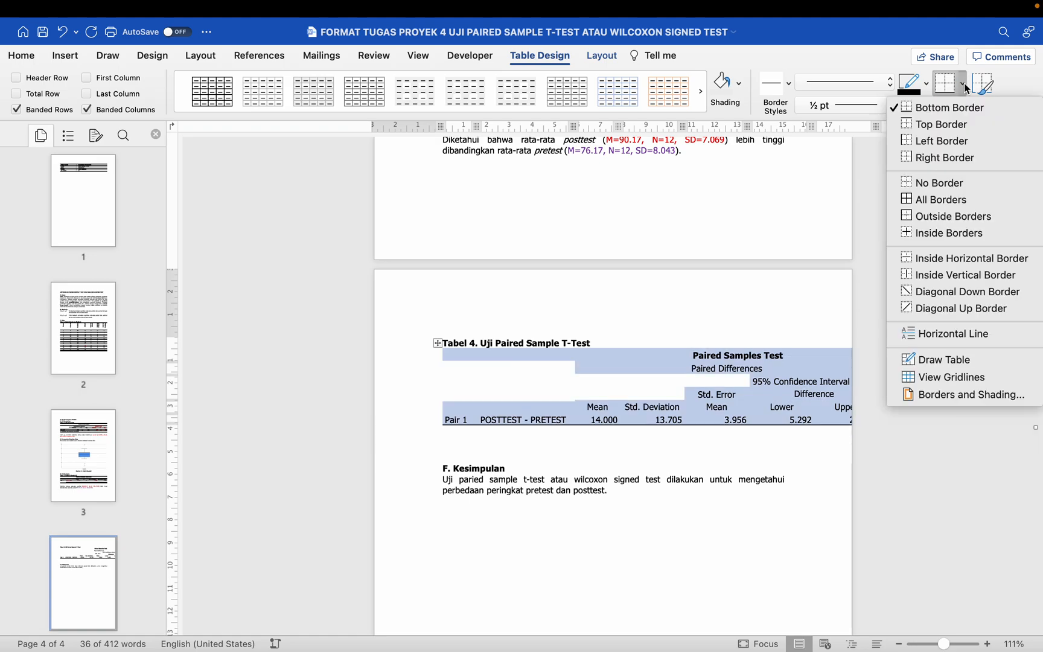
left_click(949, 127)
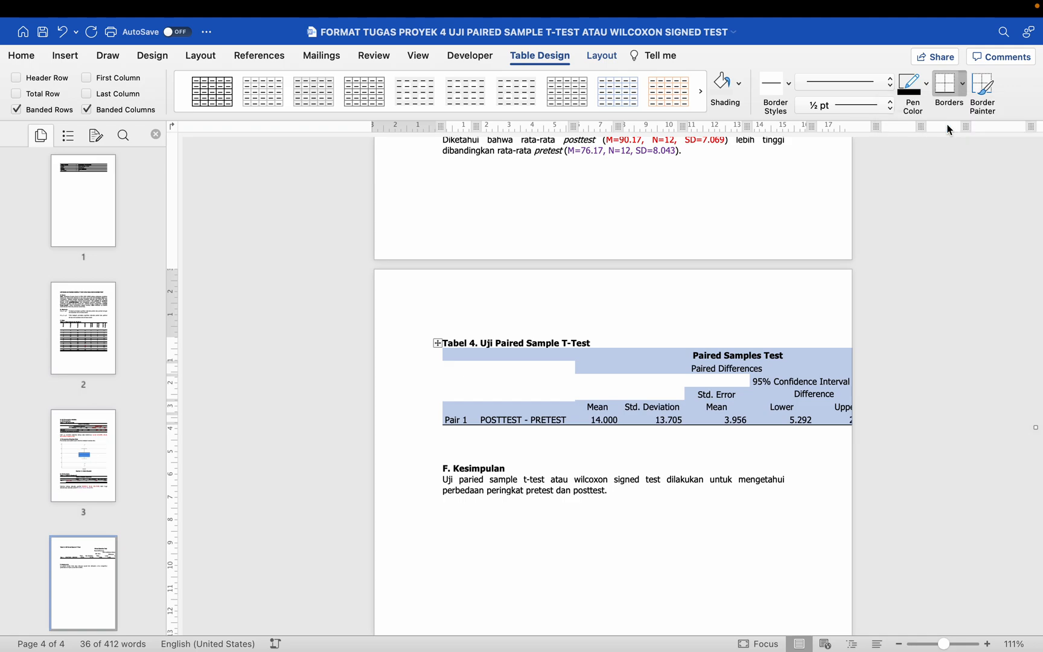
left_click(964, 85)
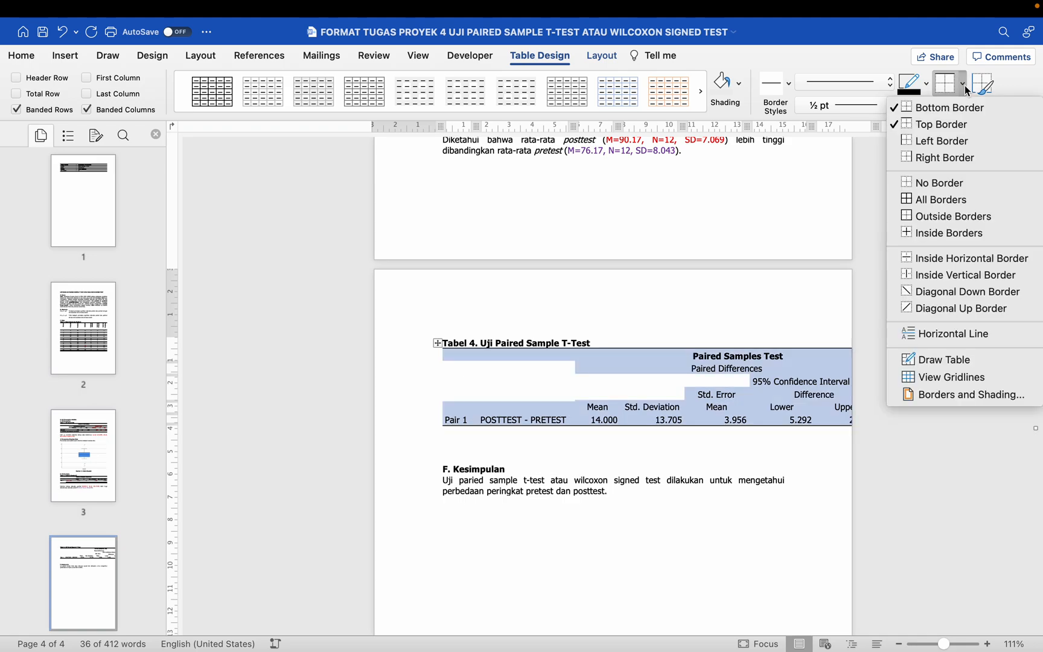
left_click(957, 262)
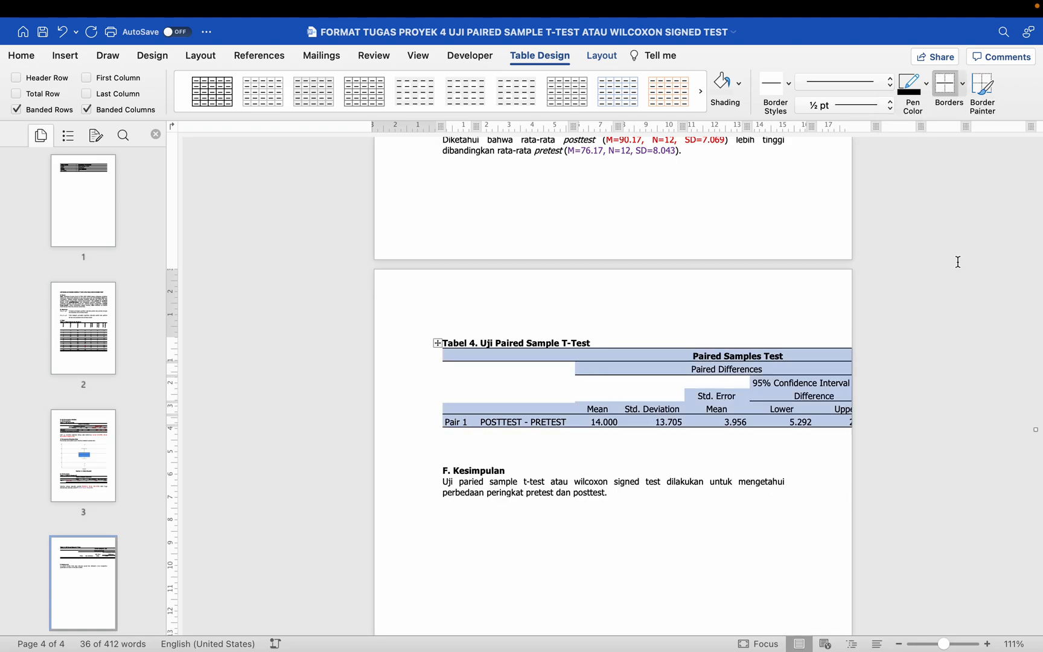
left_click(965, 86)
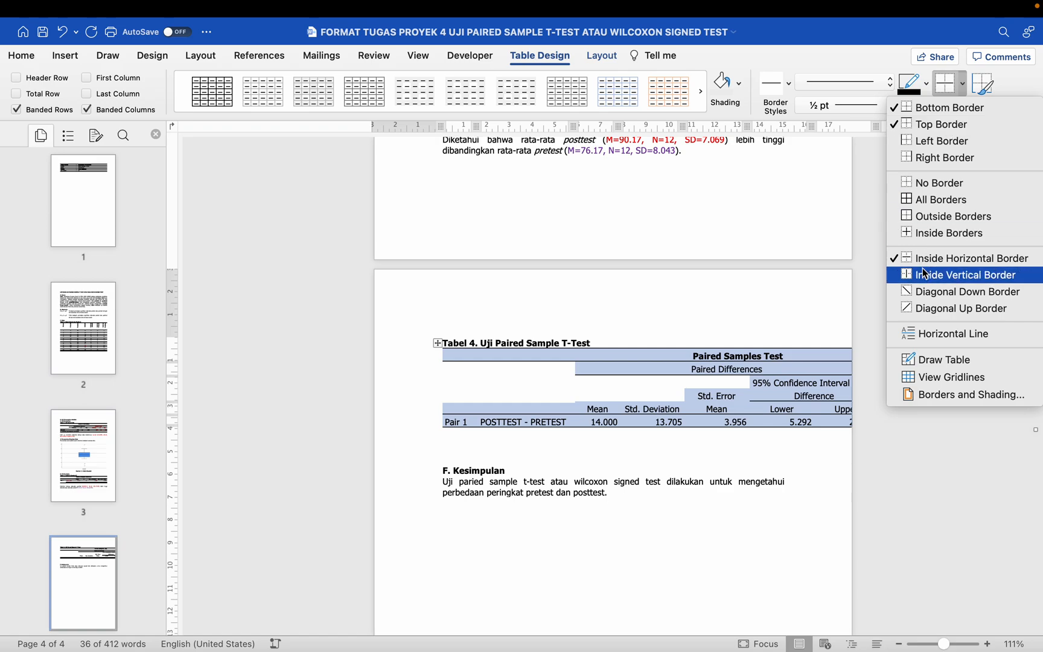
left_click(781, 367)
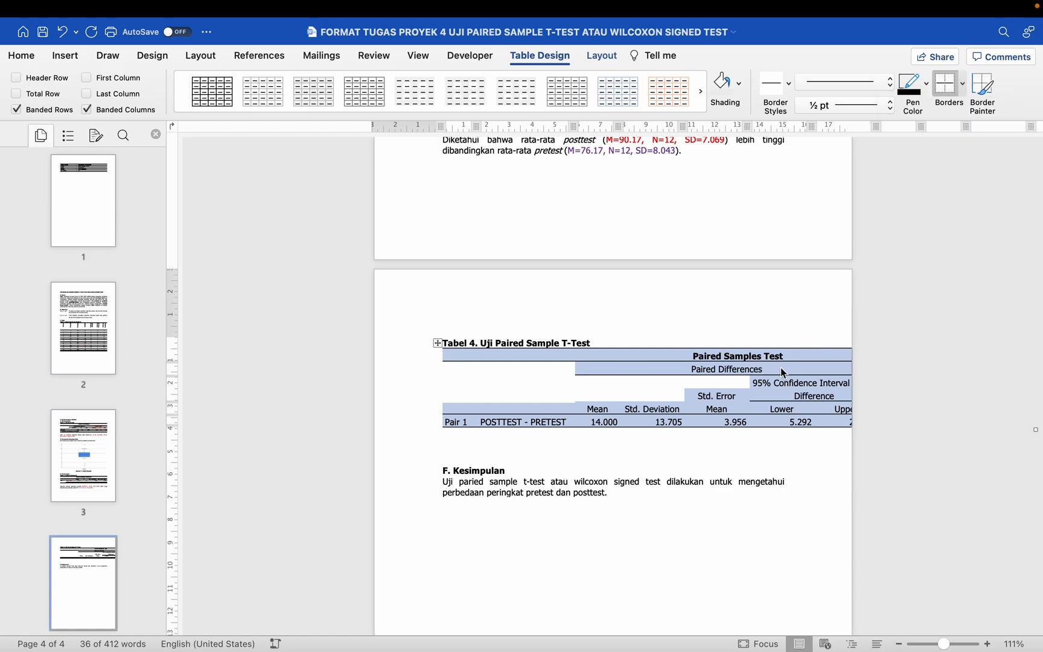
Step: Fit the Paired Samples Test table to the page width with AutoFit Window
left_click(602, 56)
left_click(490, 96)
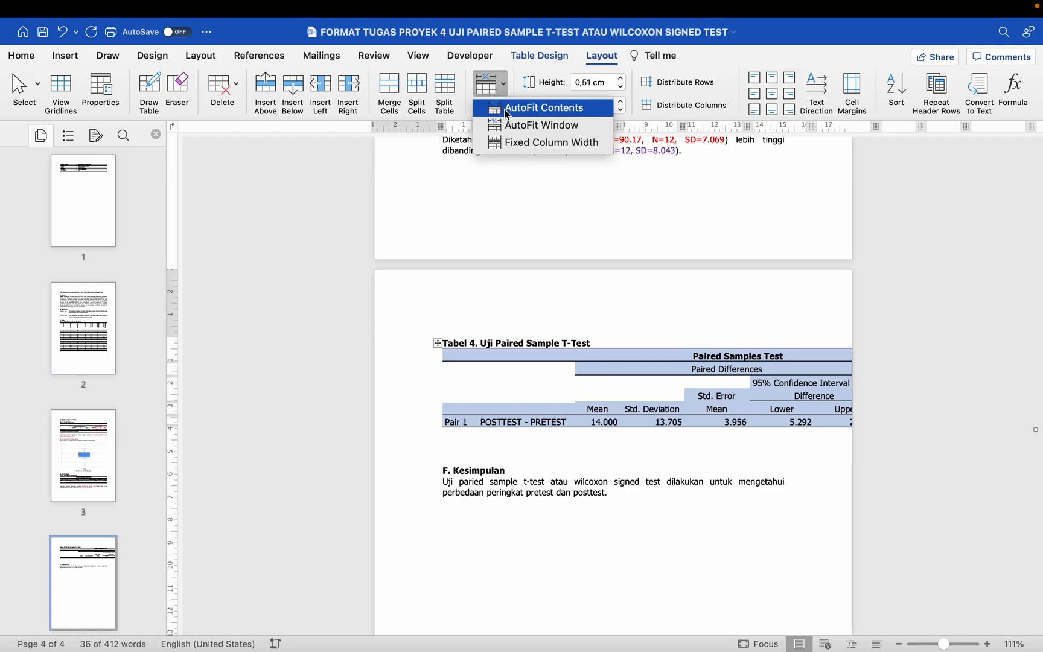
left_click(502, 107)
left_click(496, 97)
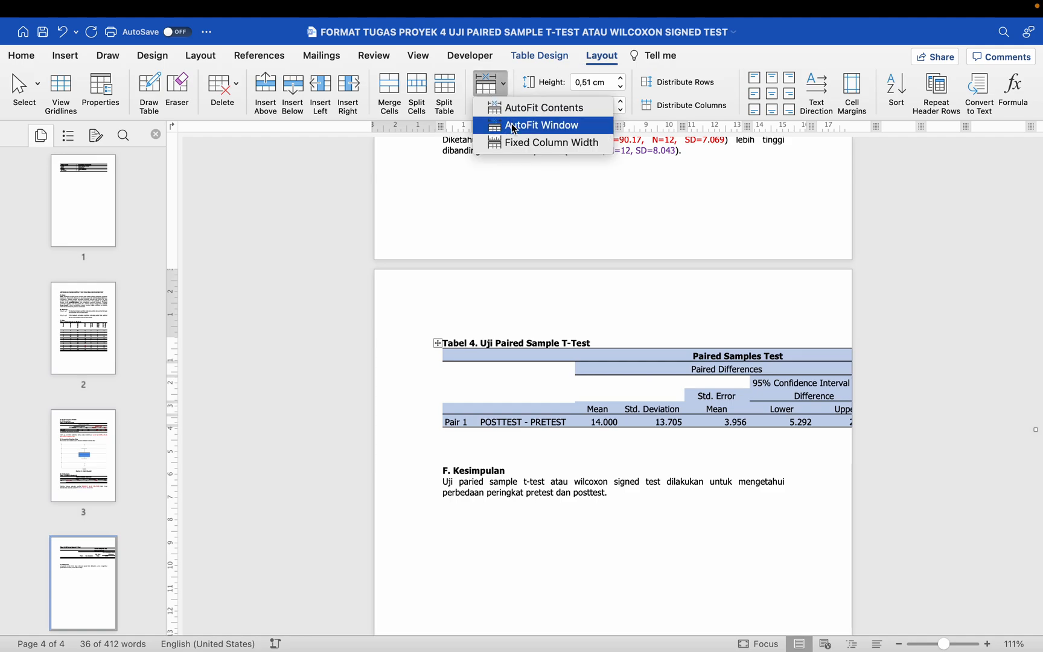
left_click(510, 123)
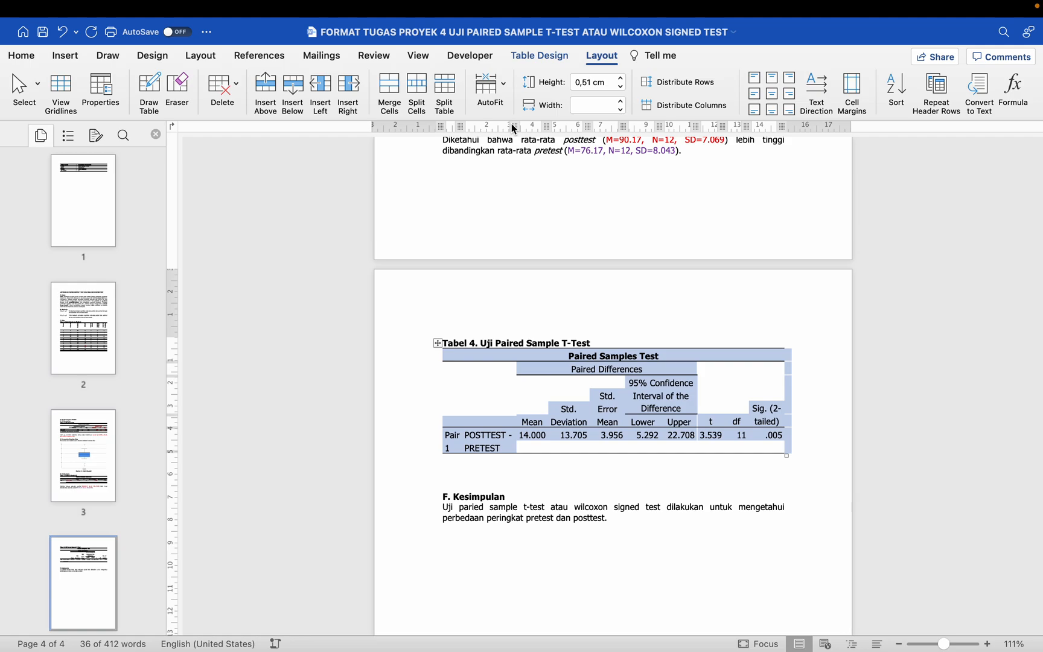
scroll(561, 267, "down", 3)
left_click(559, 384)
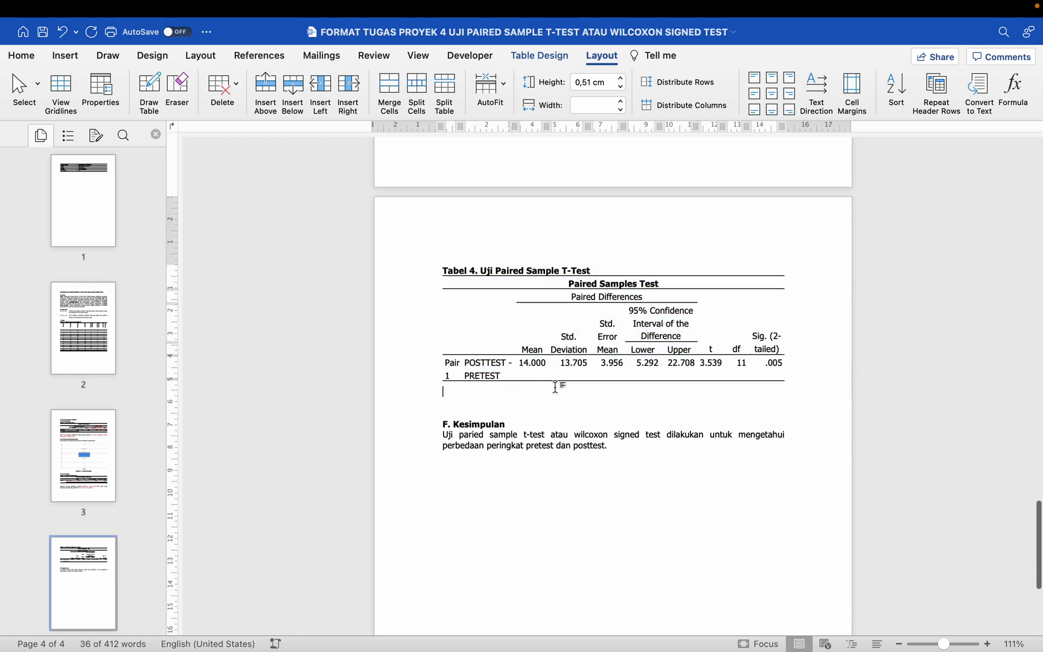
Step: Color the Mean and Std. Deviation headers and their values in the Paired Samples Test table red
scroll(559, 384, "up", 5)
scroll(559, 381, "up", 10)
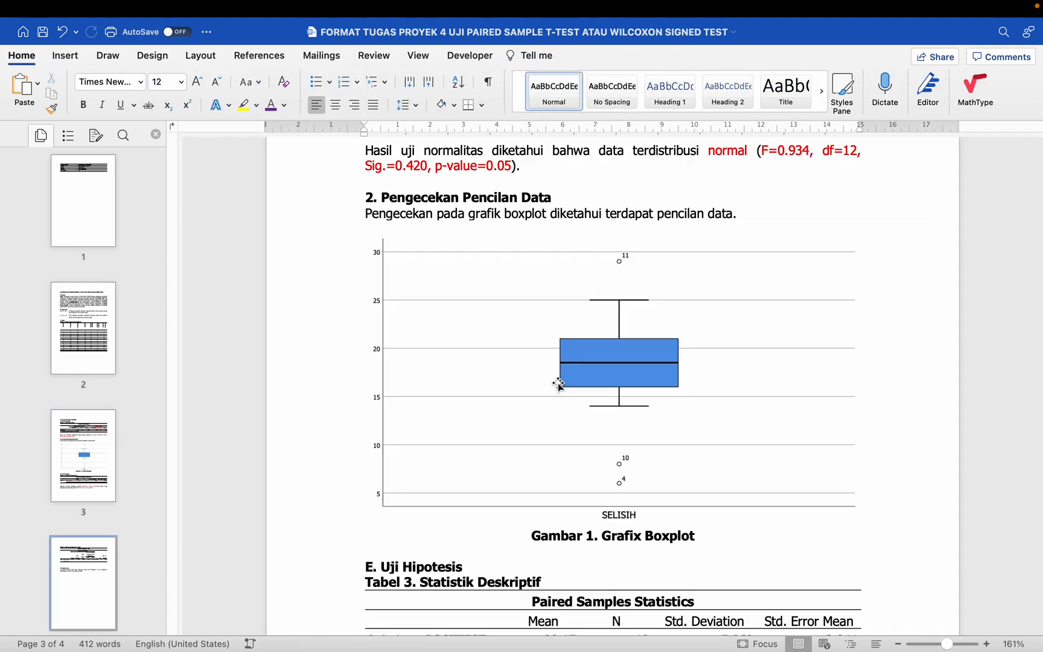
scroll(559, 382, "down", 12)
scroll(558, 382, "up", 3)
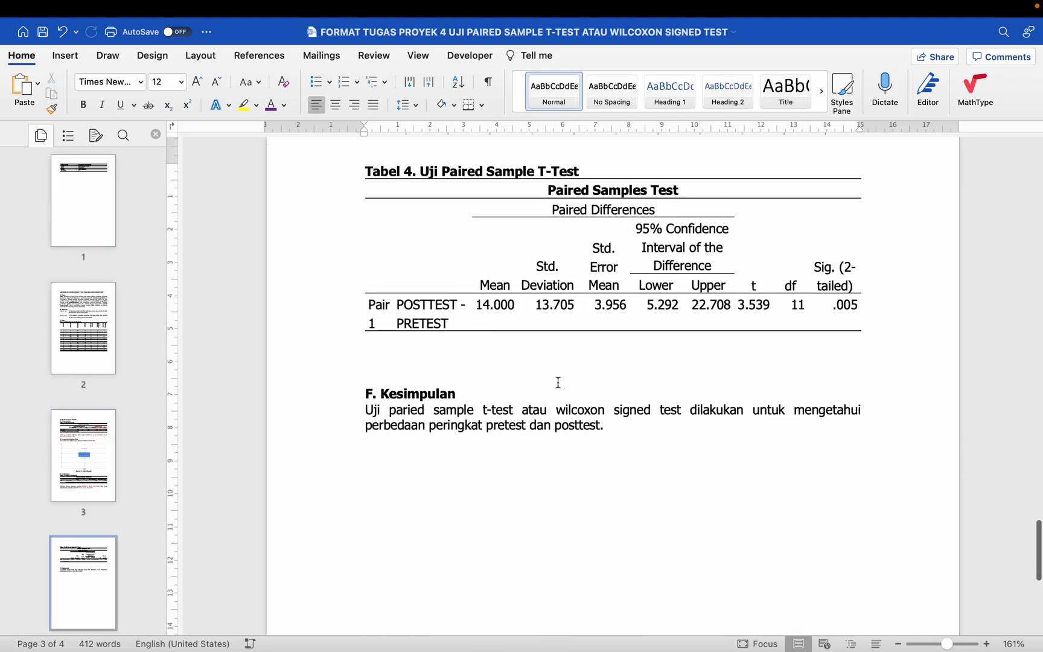
left_click(509, 308)
left_click_drag(509, 308, 552, 321)
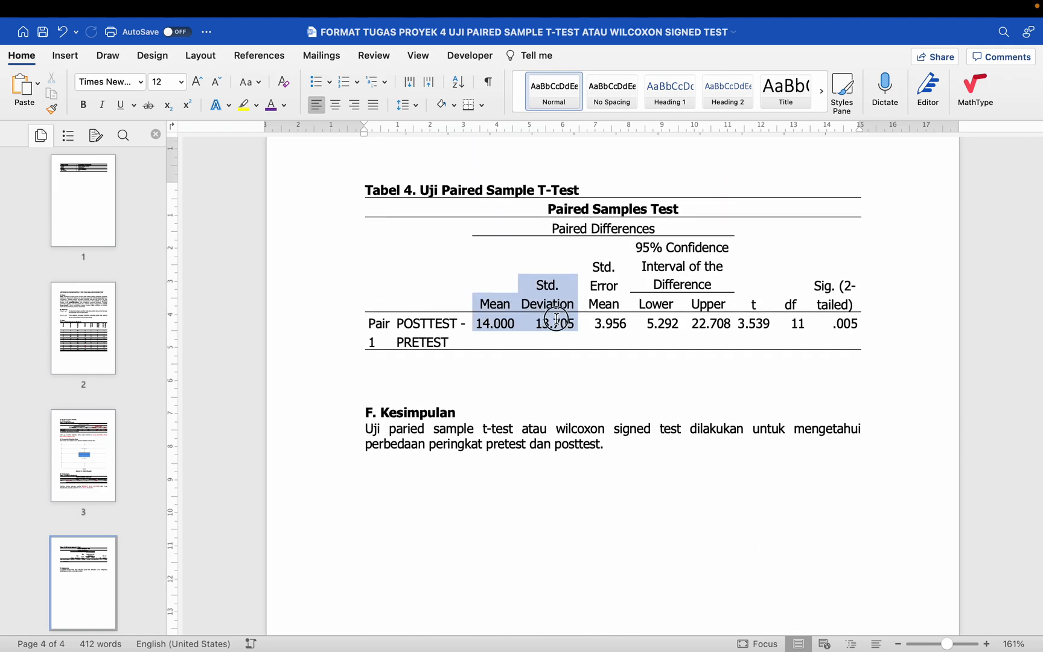
left_click(284, 105)
left_click(289, 269)
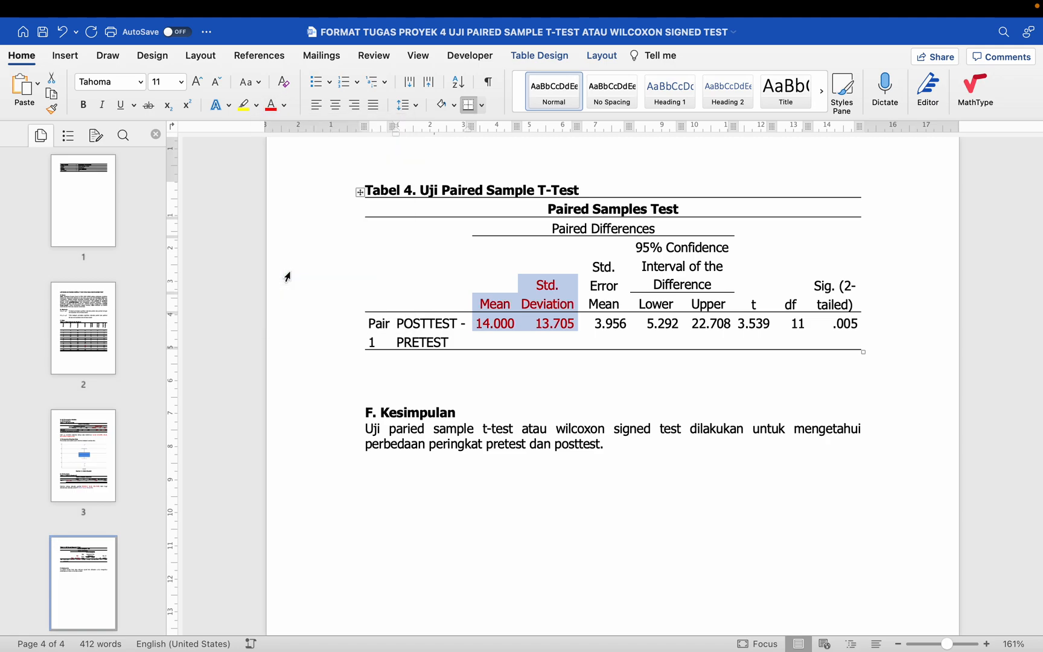
Step: Color the t, df and Sig. (2-tailed) headers and their values in the Paired Samples Test table red
left_click_drag(755, 305, 851, 319)
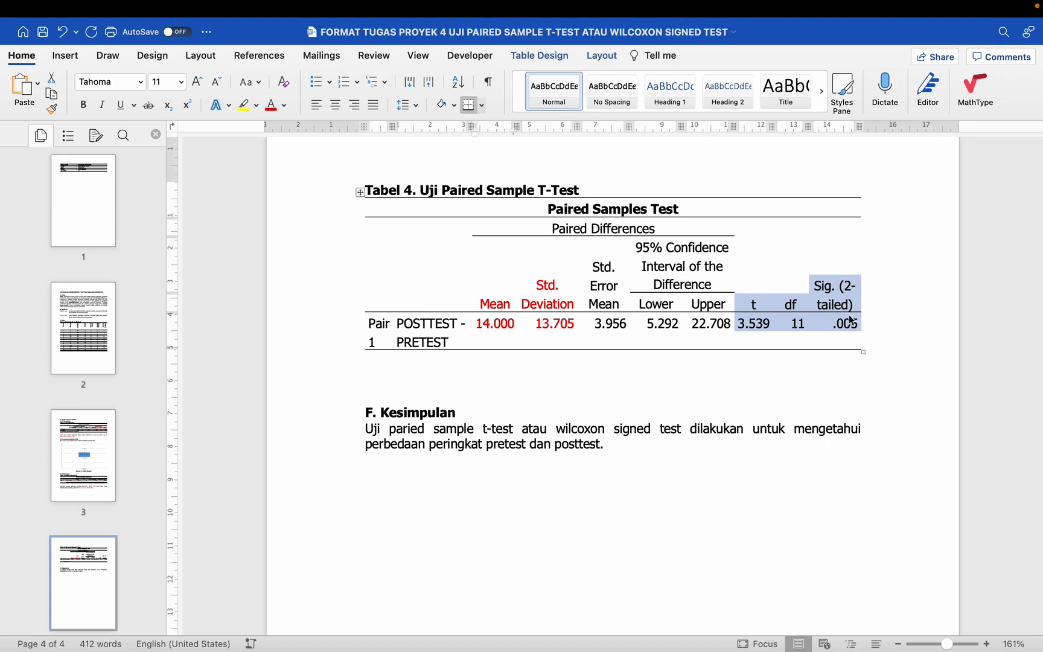
left_click(270, 105)
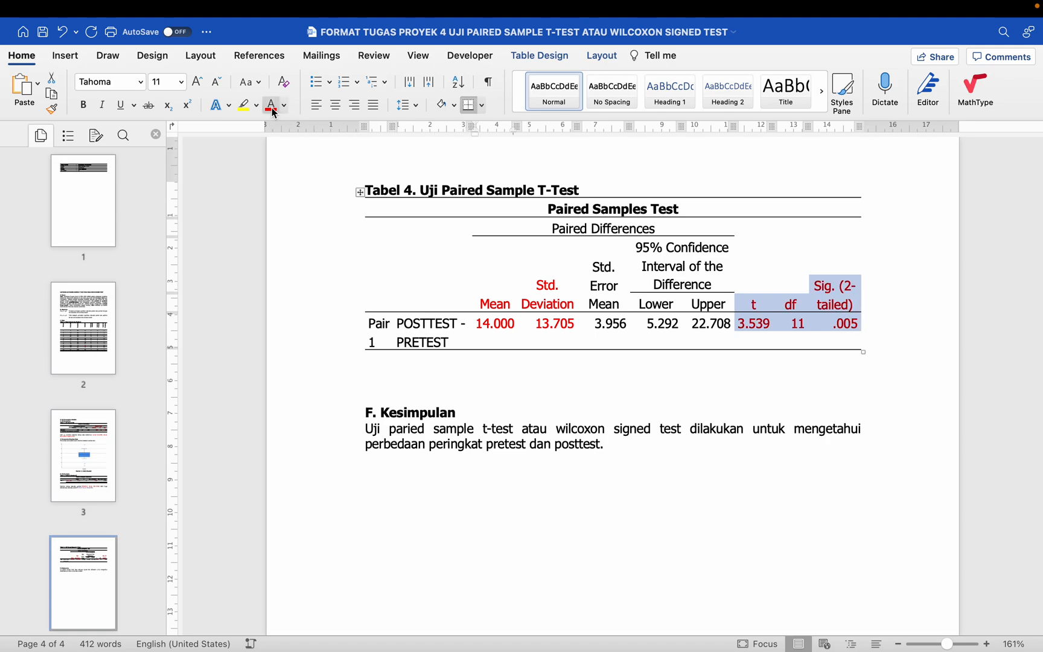
left_click(406, 189)
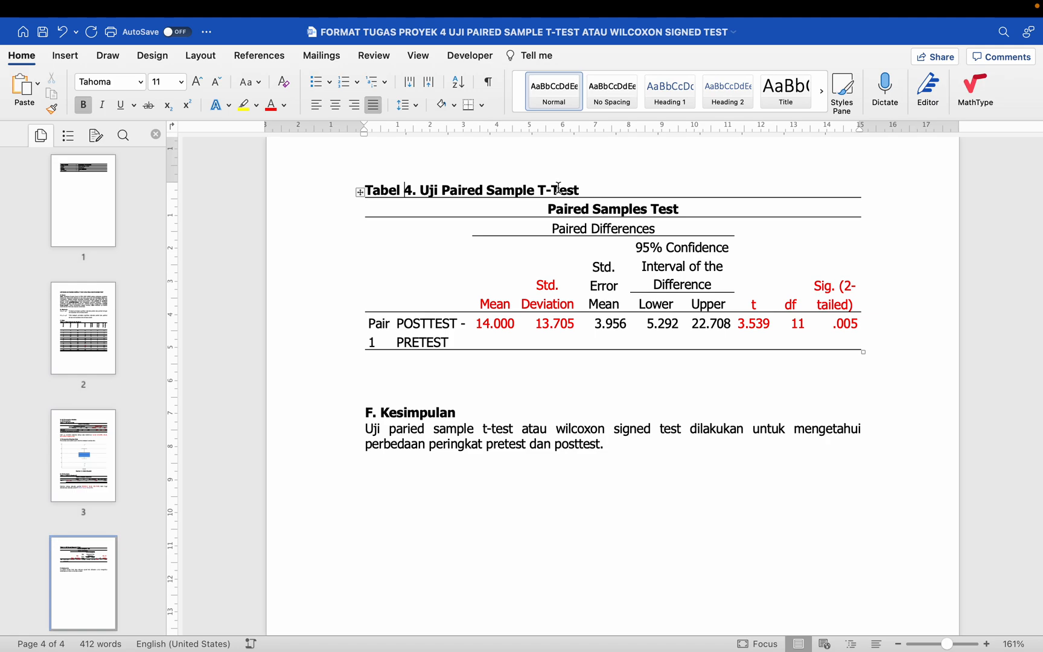
Step: Start a new paragraph below the Paired Samples Test table and apply the Normal style to it
left_click(435, 364)
key("Return")
type("Si")
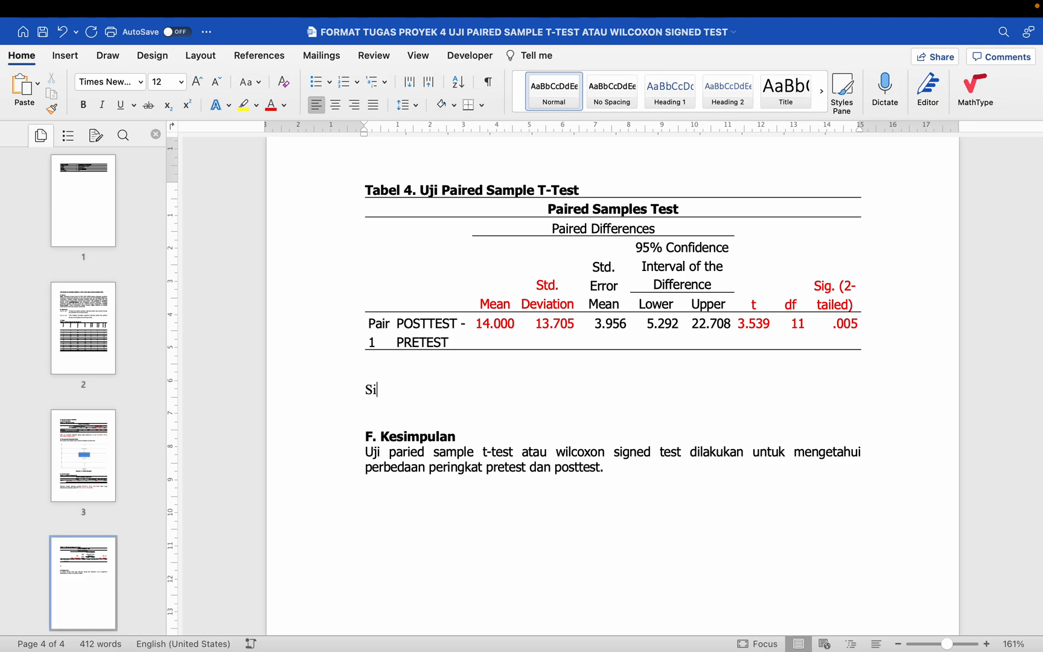
left_click(547, 99)
type("i")
key("BackSpace")
key("BackSpace")
Step: Write the significance rule "Jika Sig. < p-value → SIGNIFIKAN" below the table
type("Jika Sig.")
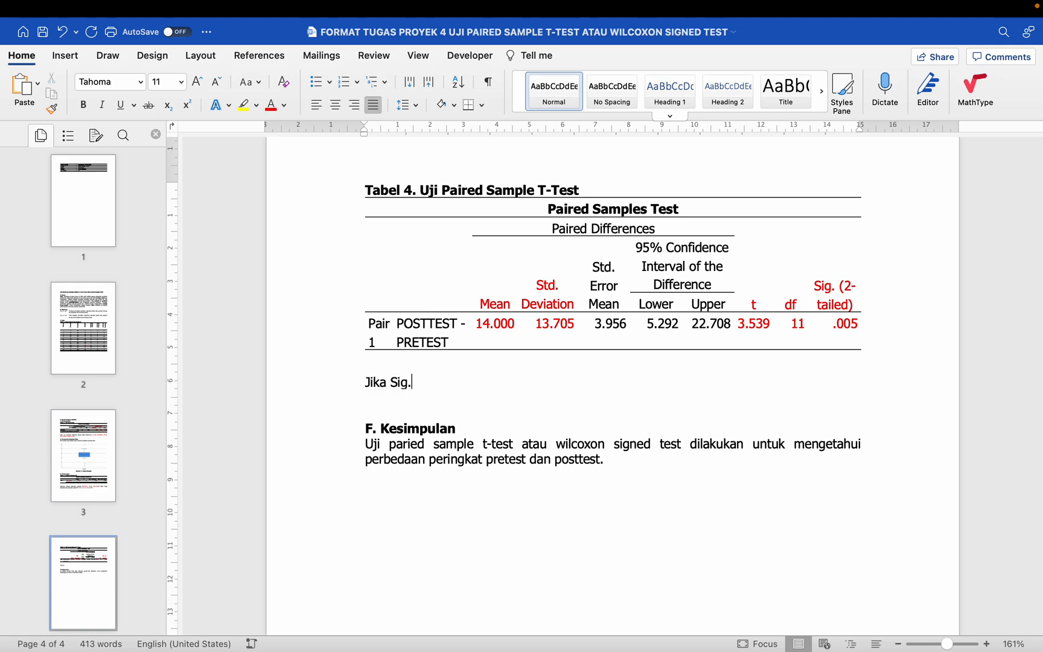
type(" < p-value --> SIGNIFI")
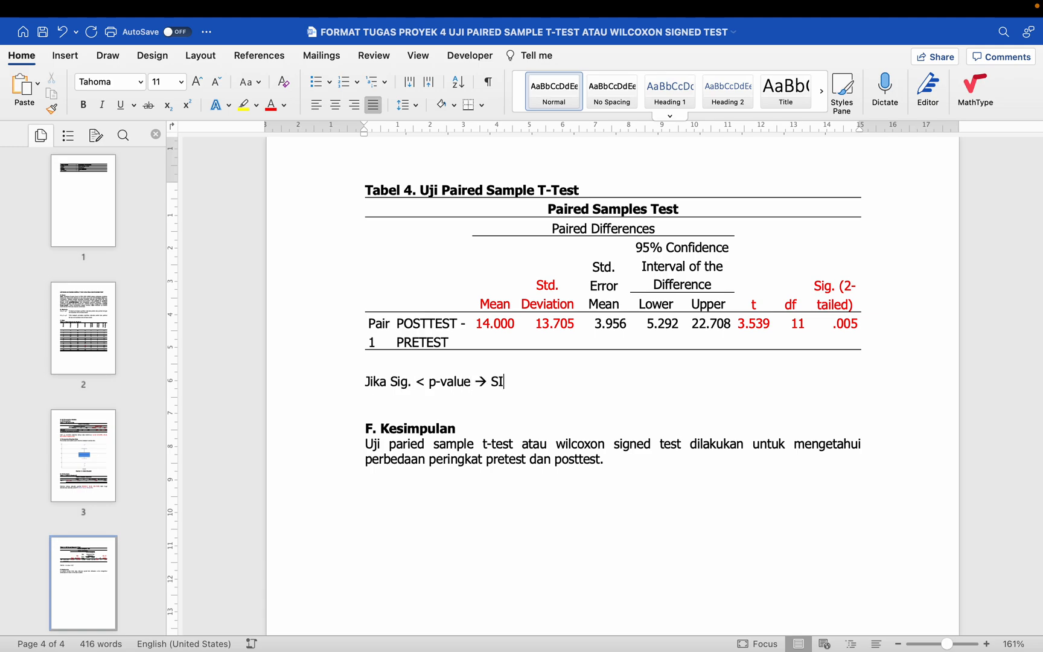
type("KAN")
Step: Add a second rule line "Jika Sig. > p-value → TIDAK SIGNIFIKAN" and leave an empty line after it
key("Return")
type("Jika Sig.")
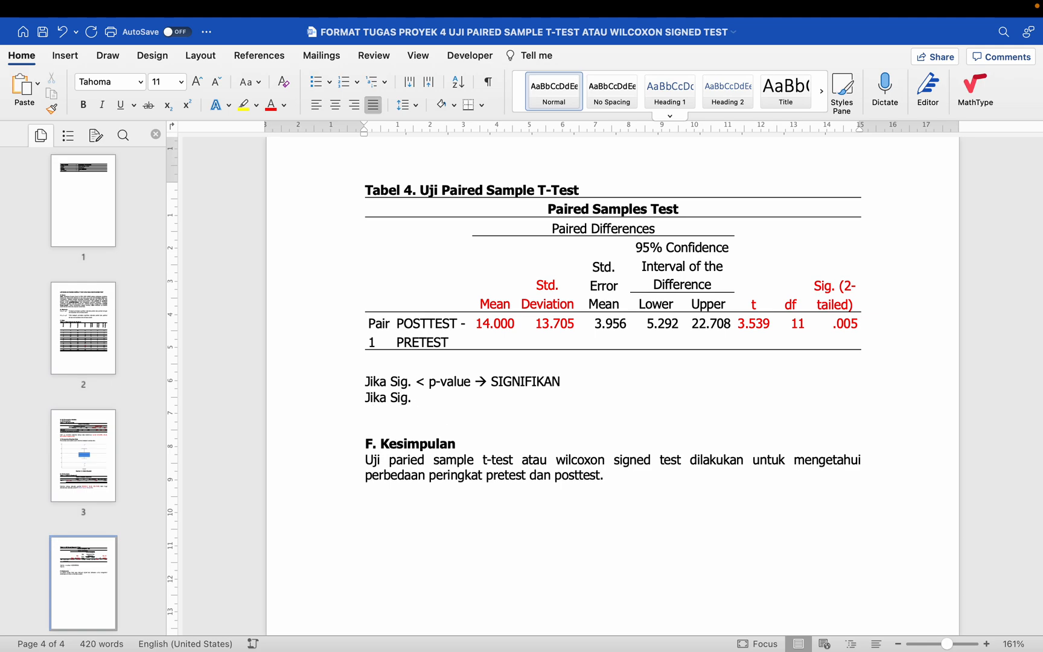
type(" > p-value -")
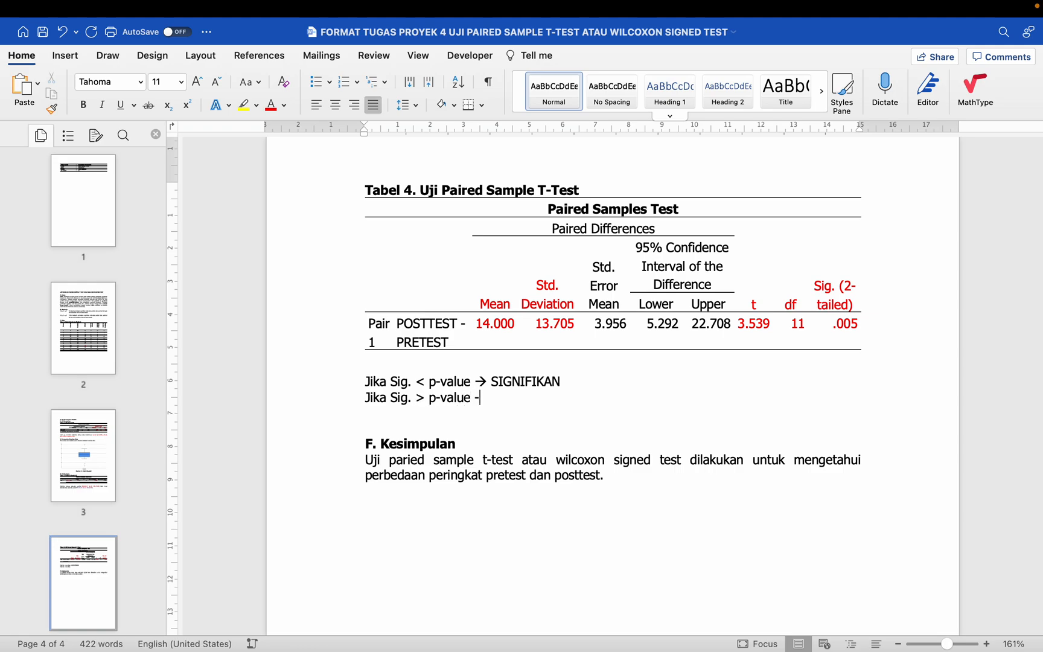
type("-> TIDAK SIGNIFIKAN")
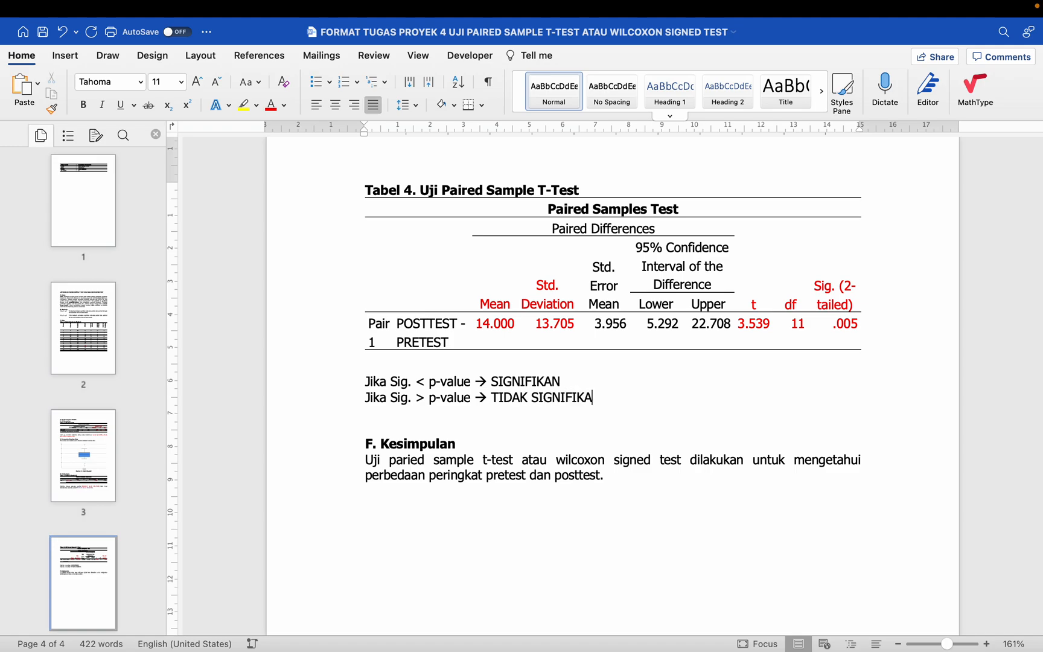
key("Return")
key("Return")
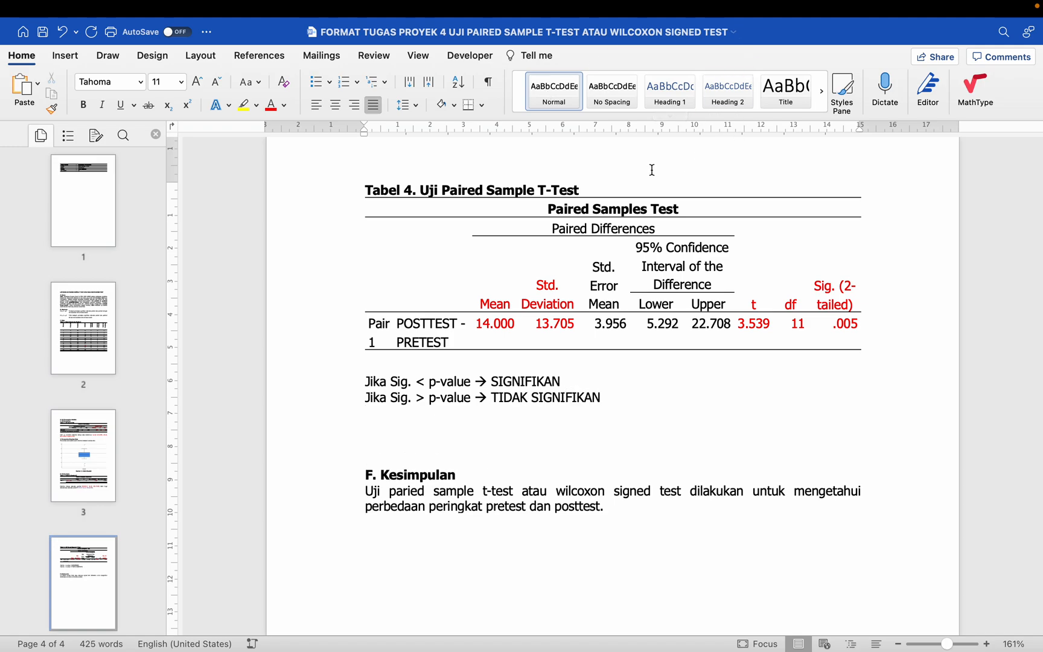
Step: Below the rules, write "Sig. = 0.005 = 0.01" and, on the next line, "p-value=0.05"
left_click_drag(824, 278, 838, 319)
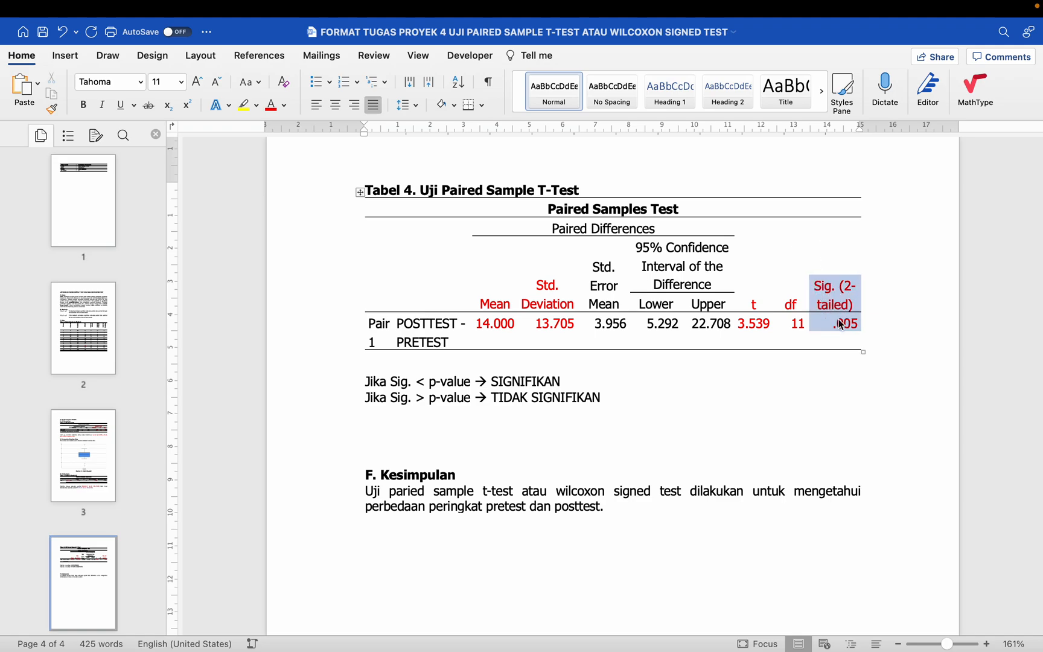
type("Si")
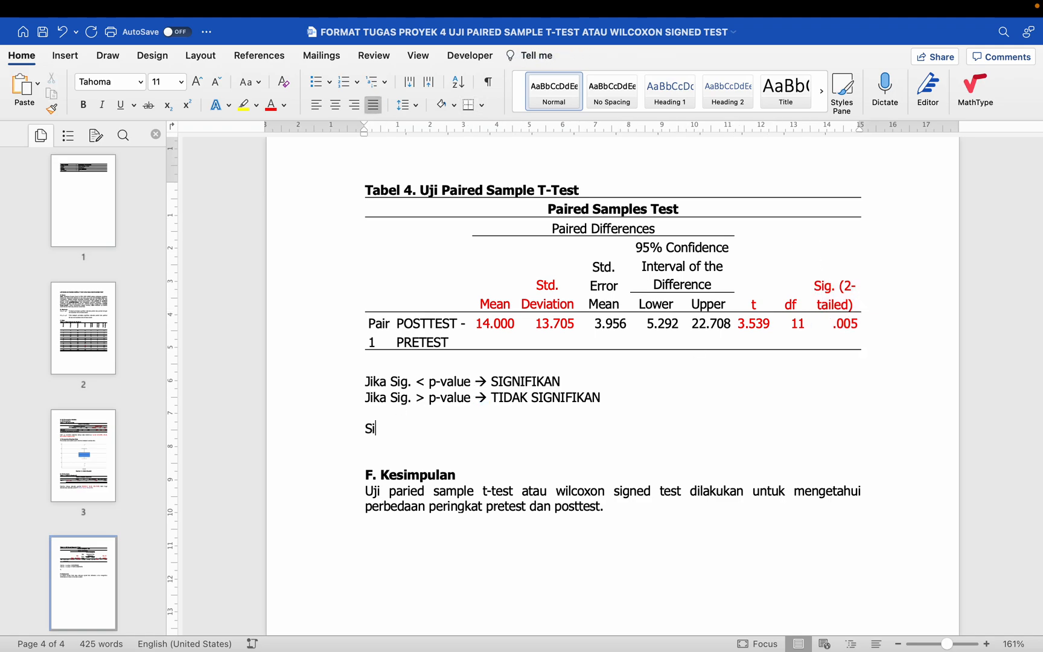
type("g. = 0.005")
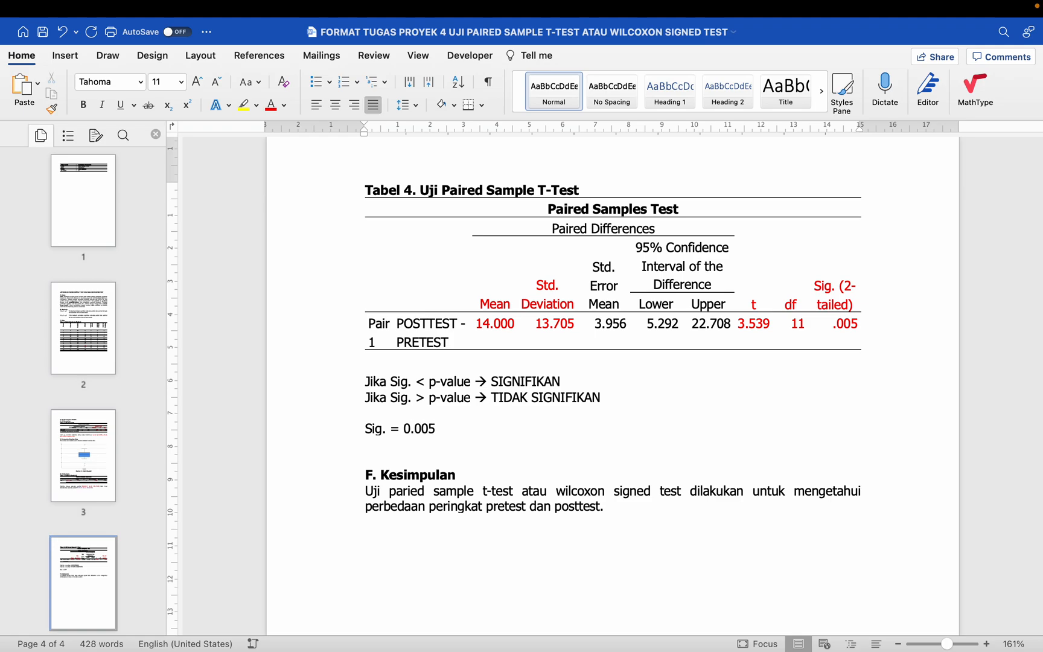
key("Return")
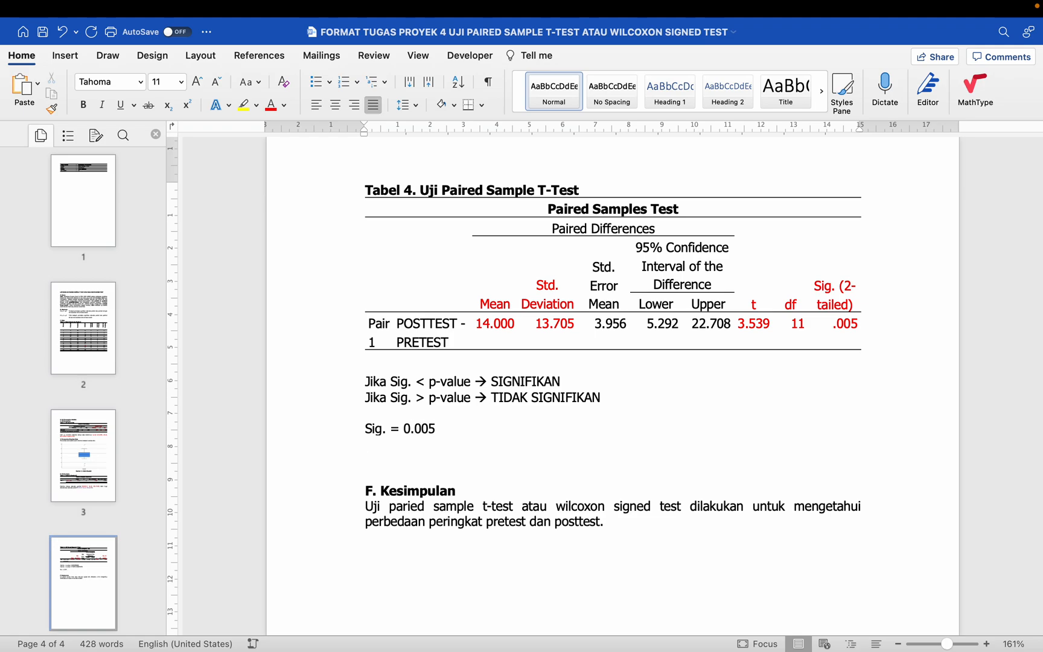
type("p-value=0.05")
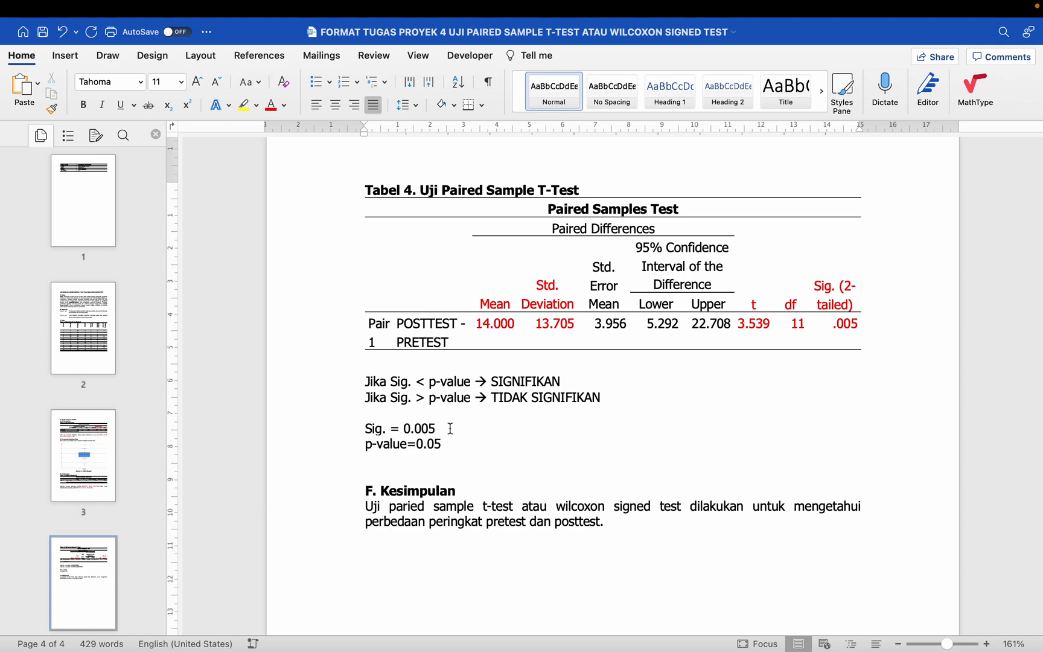
type("= 0.01")
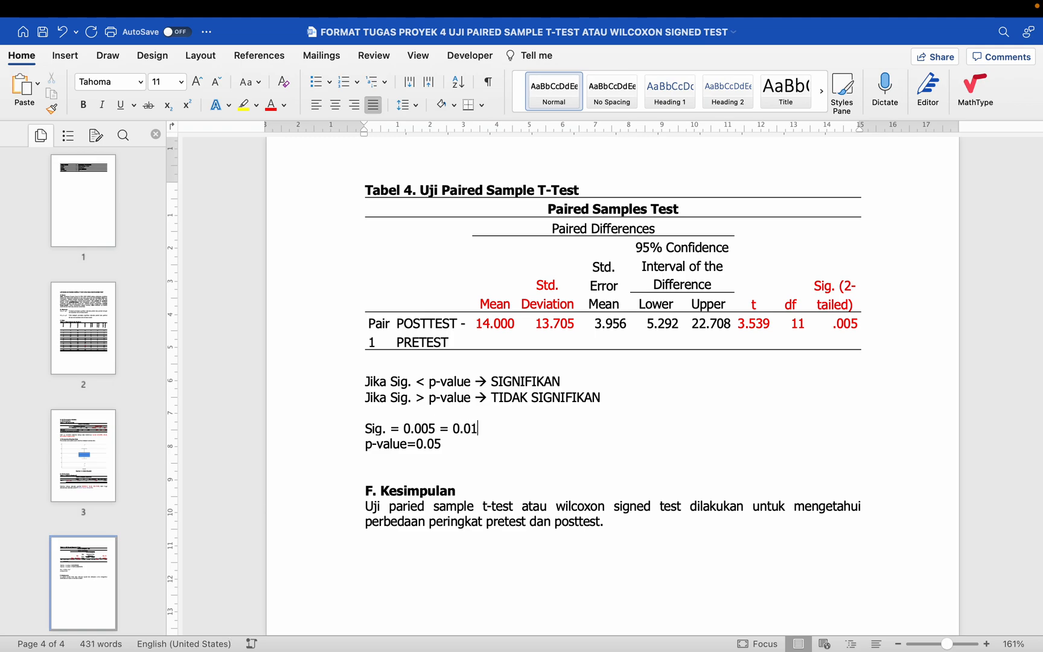
Step: Add the line "Sig. < p-value → SIGNIFIKAN" below the p-value line
left_click(432, 428)
left_click(427, 427)
left_click_drag(426, 427, 421, 428)
left_click(451, 443)
key("Return")
type("Sig. < p-val")
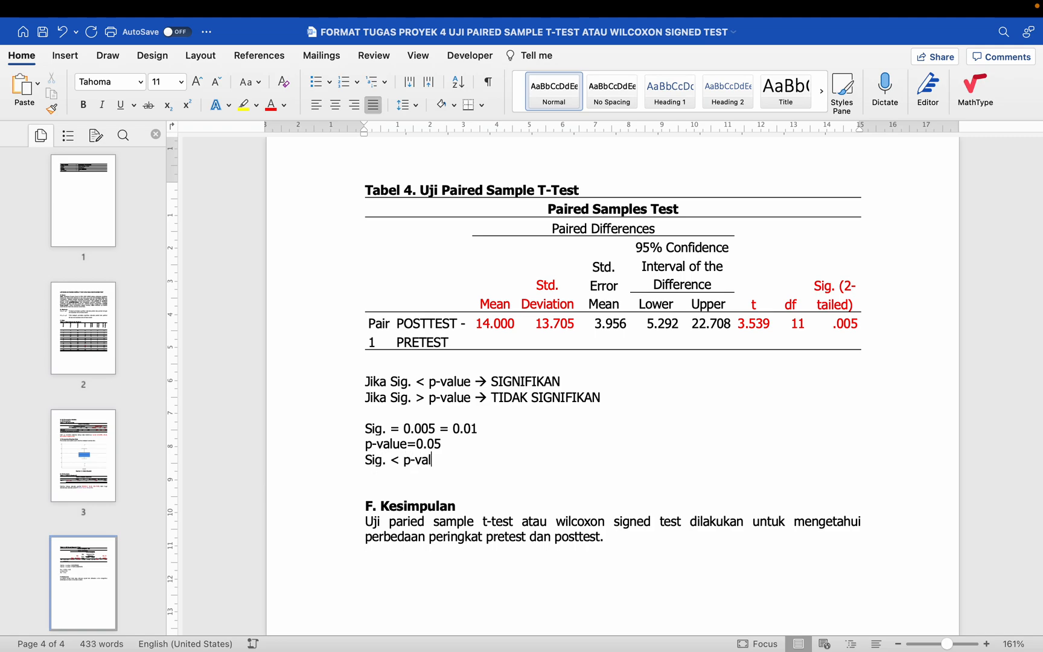
type("ue")
type(" --> S")
type("IGNIFIKAN")
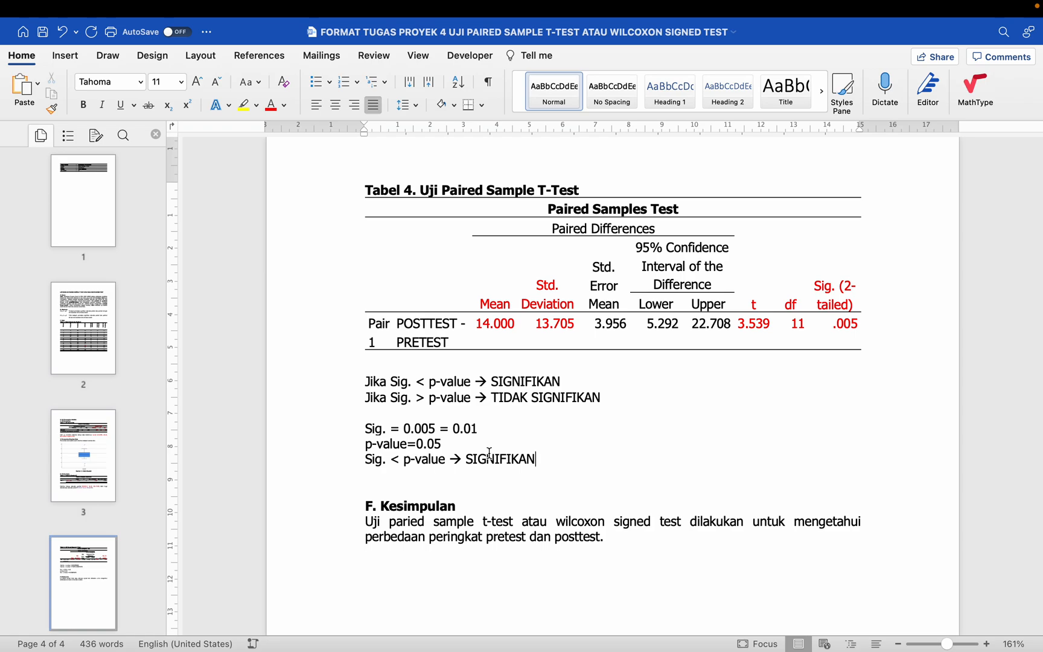
Step: Underline the > sign in the TIDAK SIGNIFIKAN rule so it reads as greater than or equal
left_click(425, 396)
left_click_drag(414, 398, 425, 398)
left_click(478, 428)
key("super+u")
Step: Compare the Sig. (2-tailed) column of the Paired Samples Test table with the two significance rules
left_click_drag(828, 291, 845, 324)
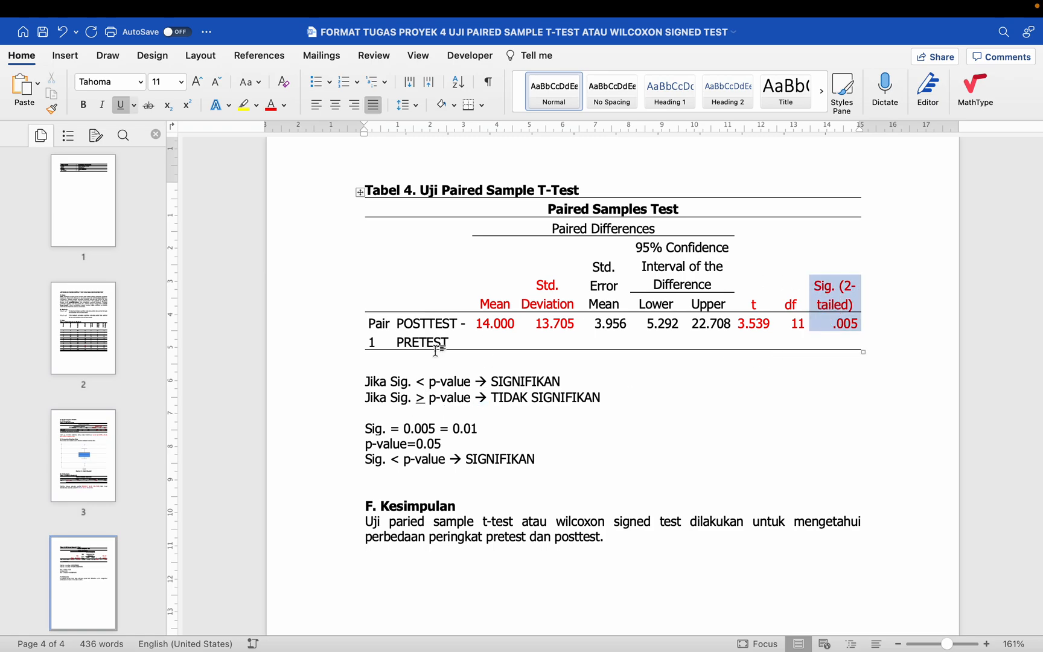
left_click(449, 396)
left_click(614, 395)
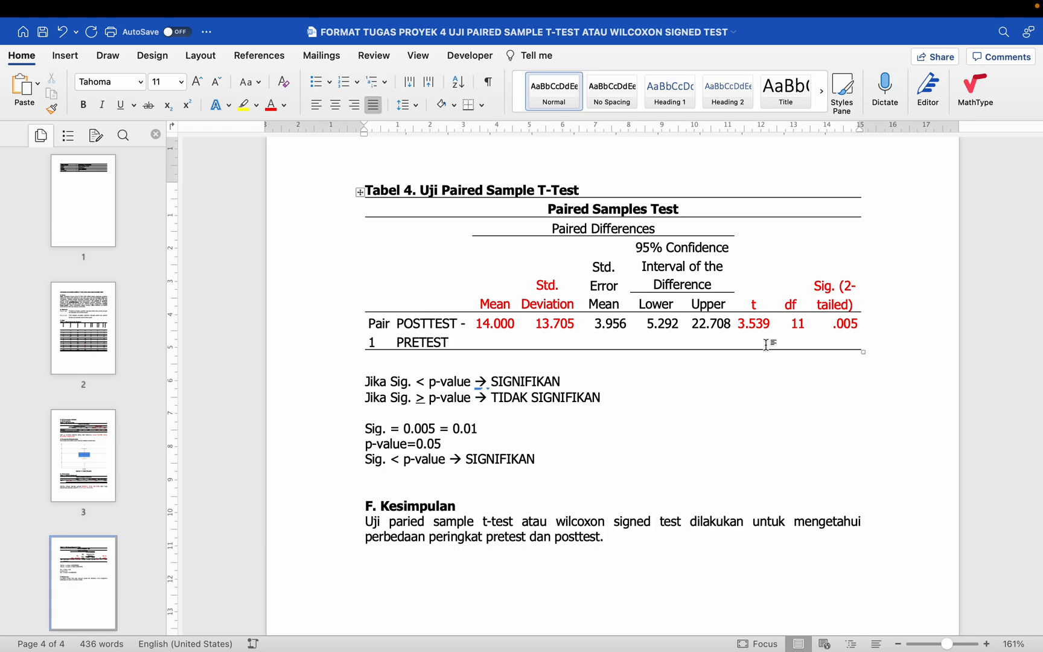
left_click_drag(828, 292, 832, 314)
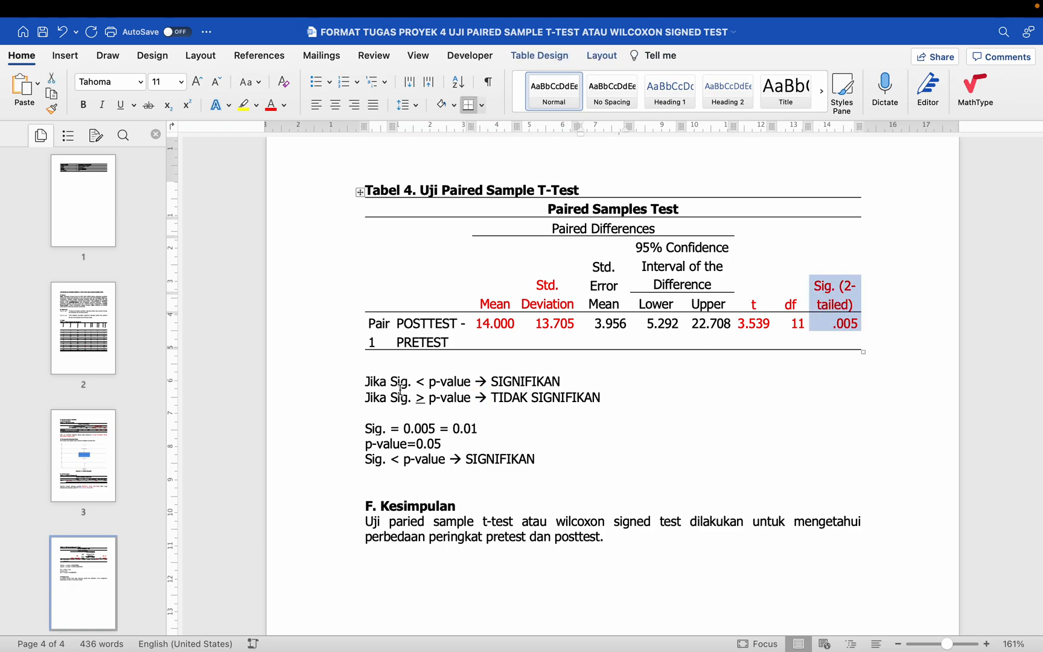
left_click(619, 400)
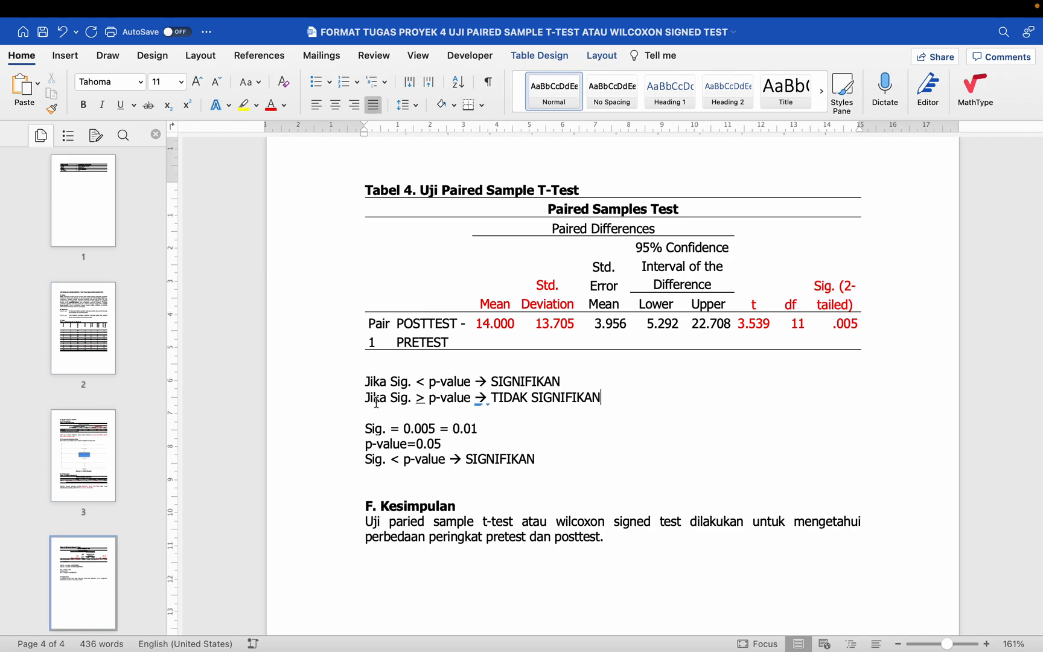
left_click_drag(417, 398, 425, 399)
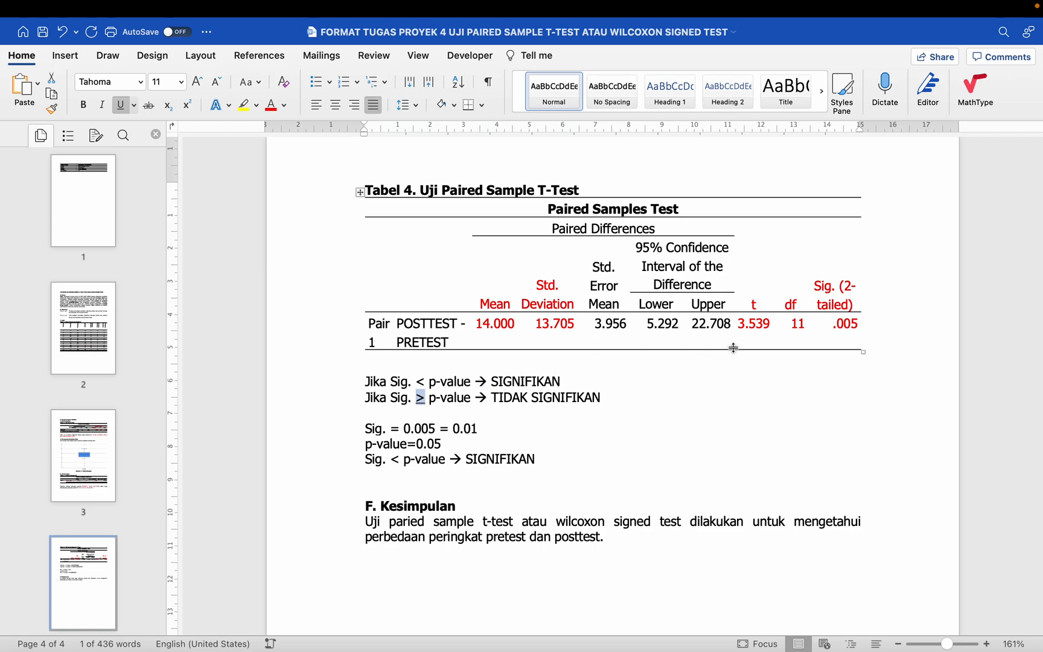
left_click_drag(817, 300, 819, 319)
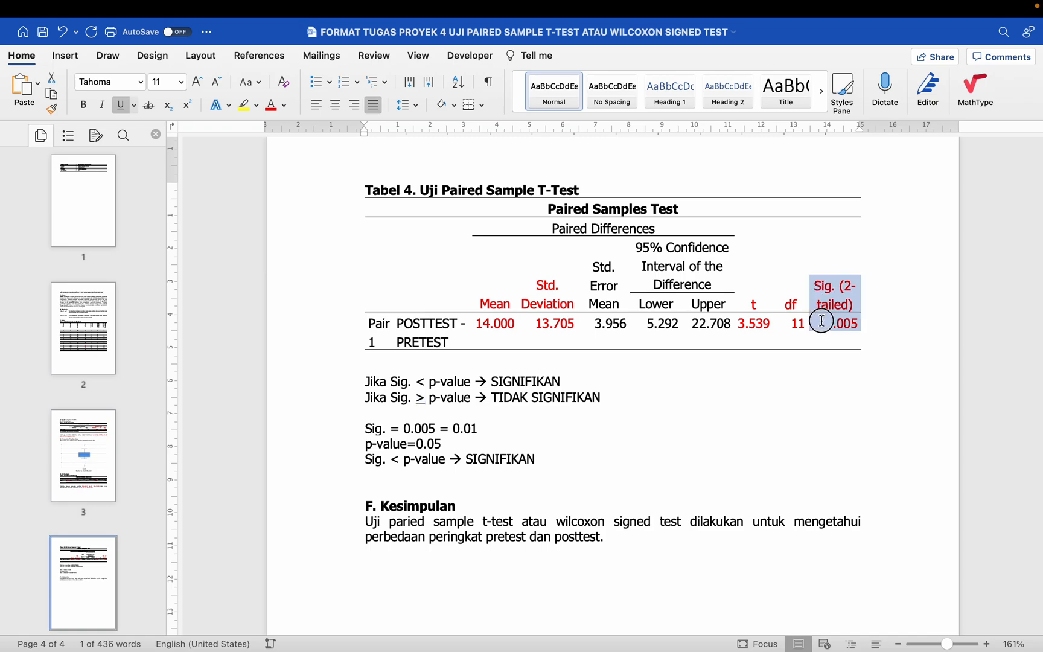
Step: Set the Paired Samples Test table and the paragraph beneath it to single line spacing, adding empty lines above the significance rules
left_click(480, 357)
key("Return")
key("Up")
key("Up")
key("Up")
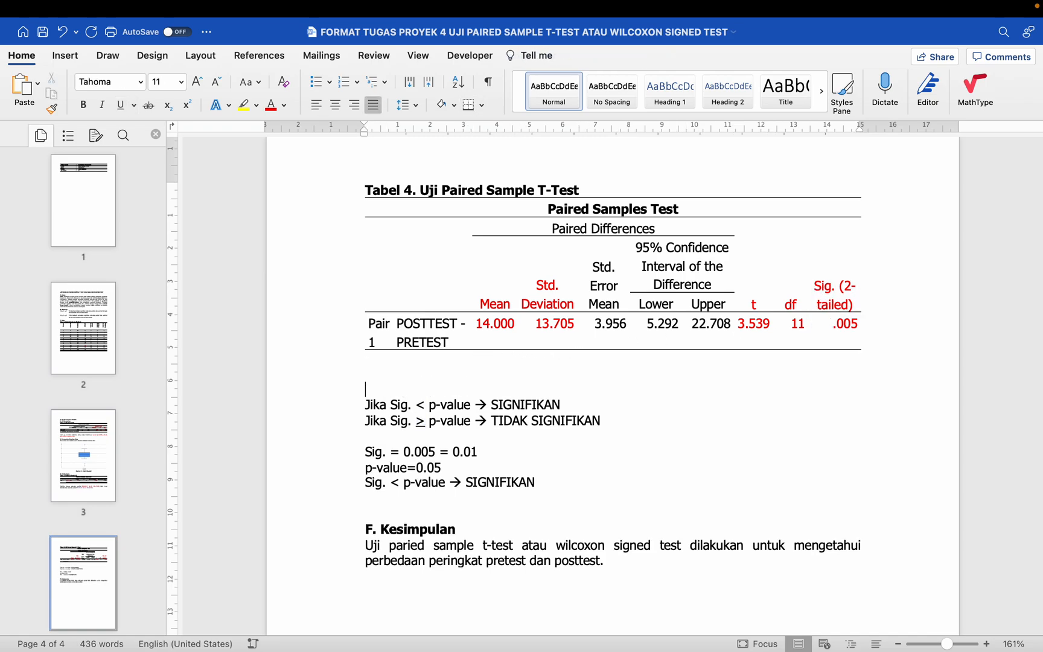
key("Up")
left_click(359, 192)
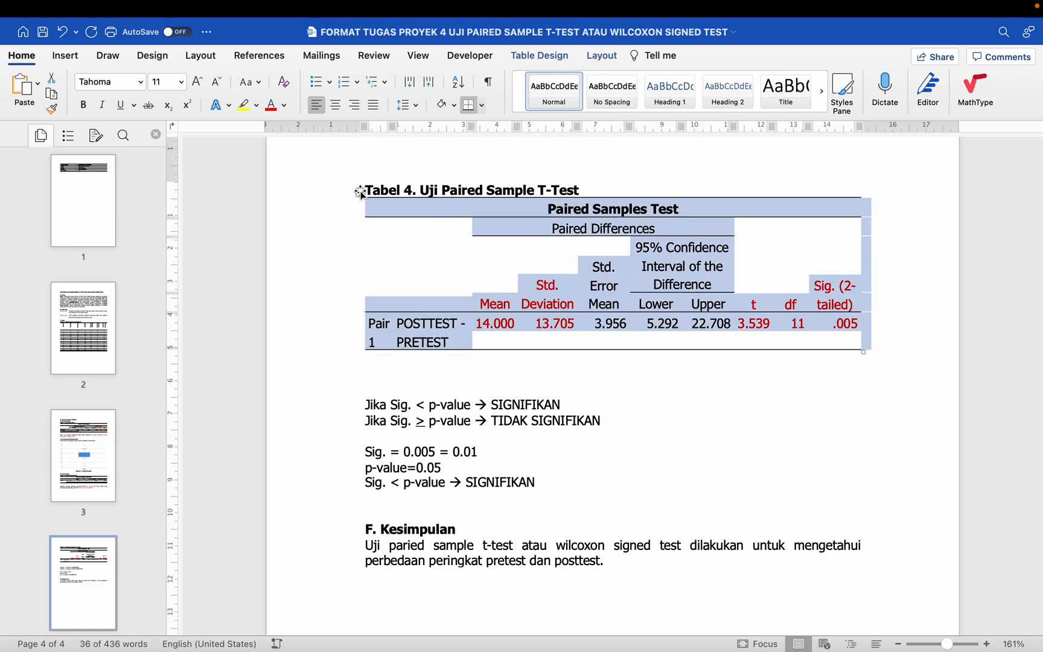
key("super+1")
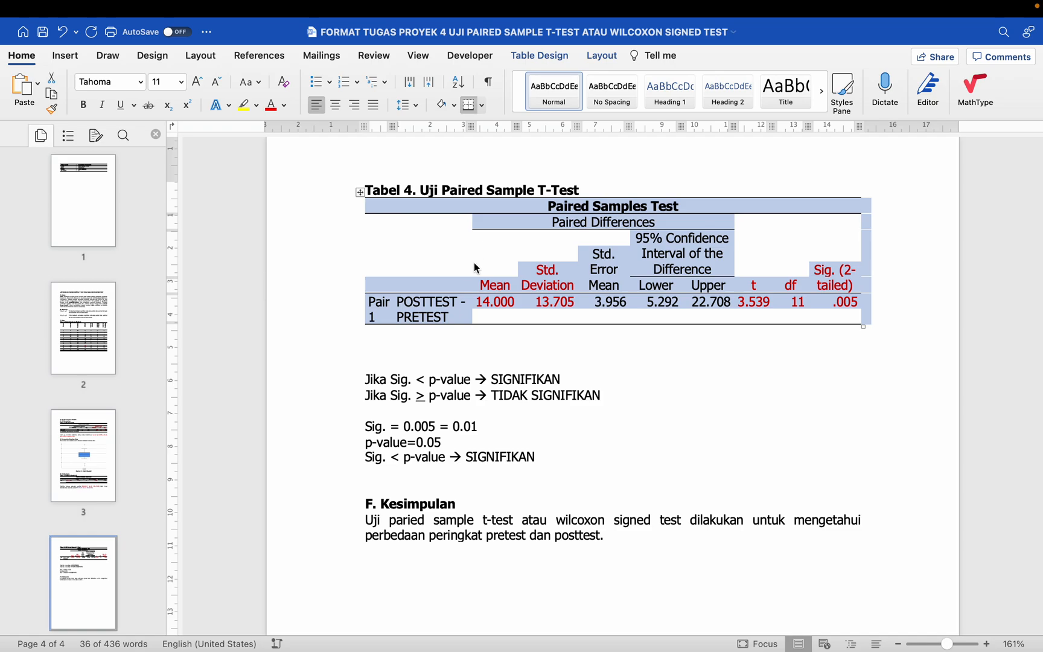
left_click(404, 330)
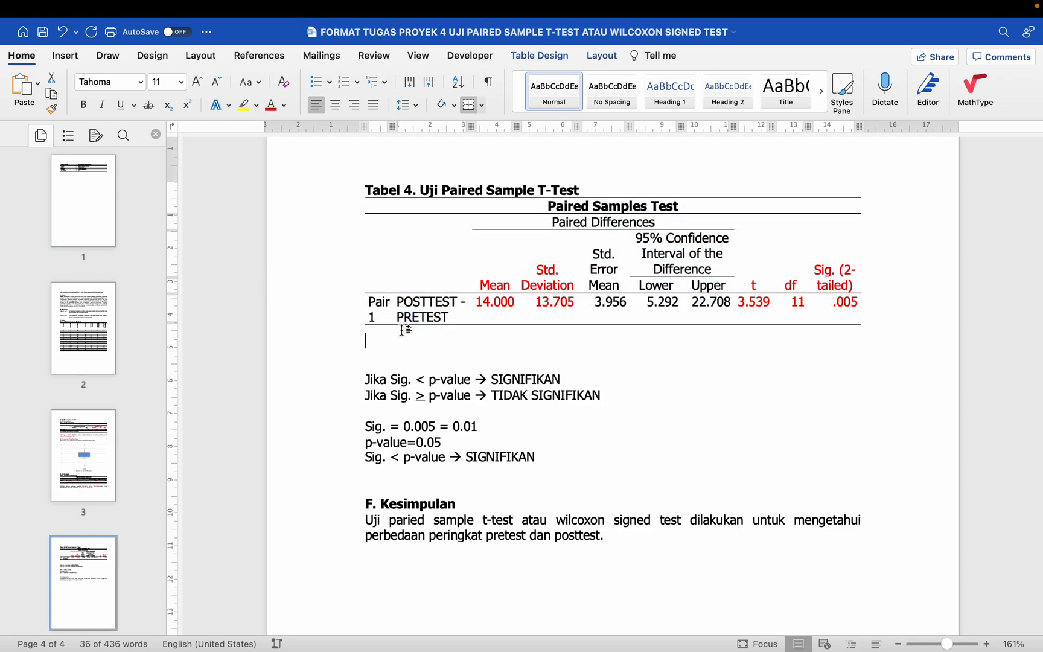
key("super+1")
key("Return")
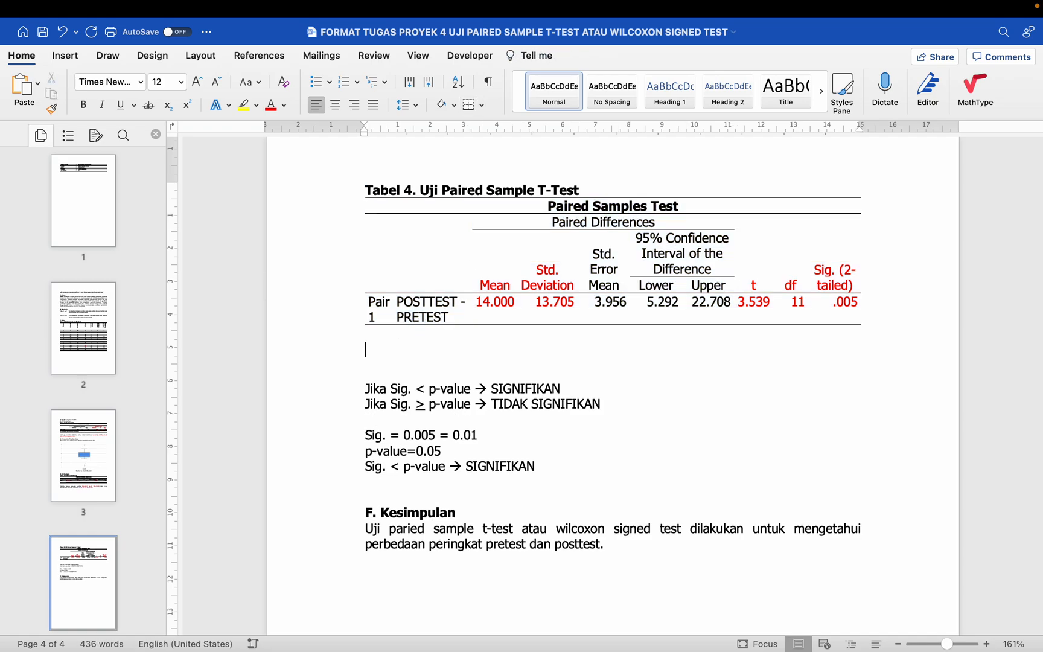
Step: Begin the interpretation under the Paired Samples Test table in Normal style with "Uji paired sample t-test di"
left_click(360, 192)
left_click(379, 353)
left_click(332, 337)
left_click(373, 350)
type("Uj")
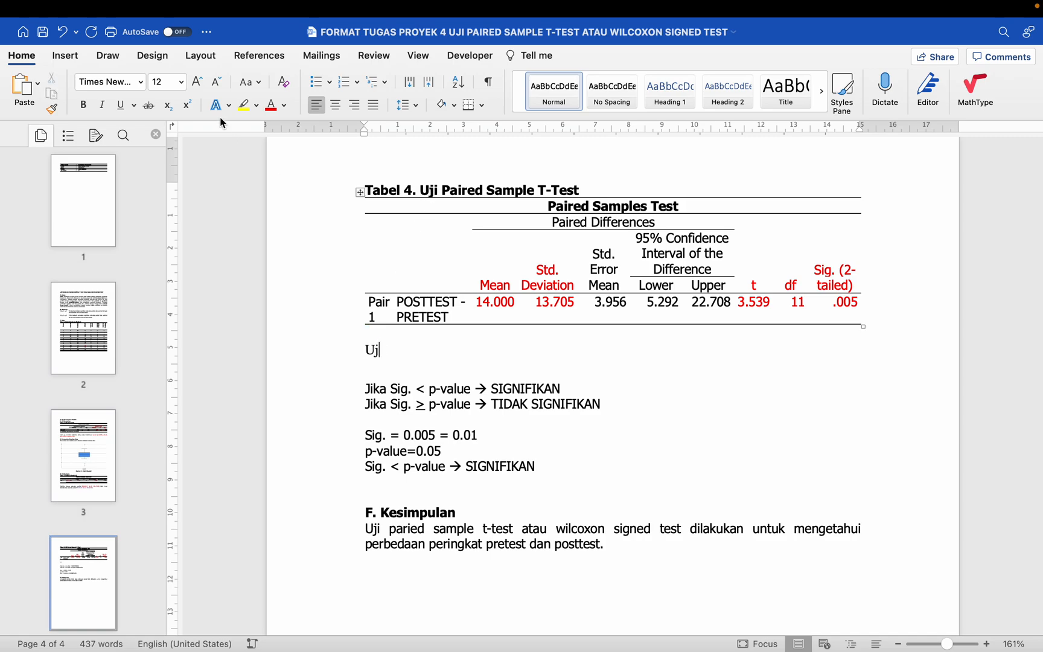
left_click(535, 94)
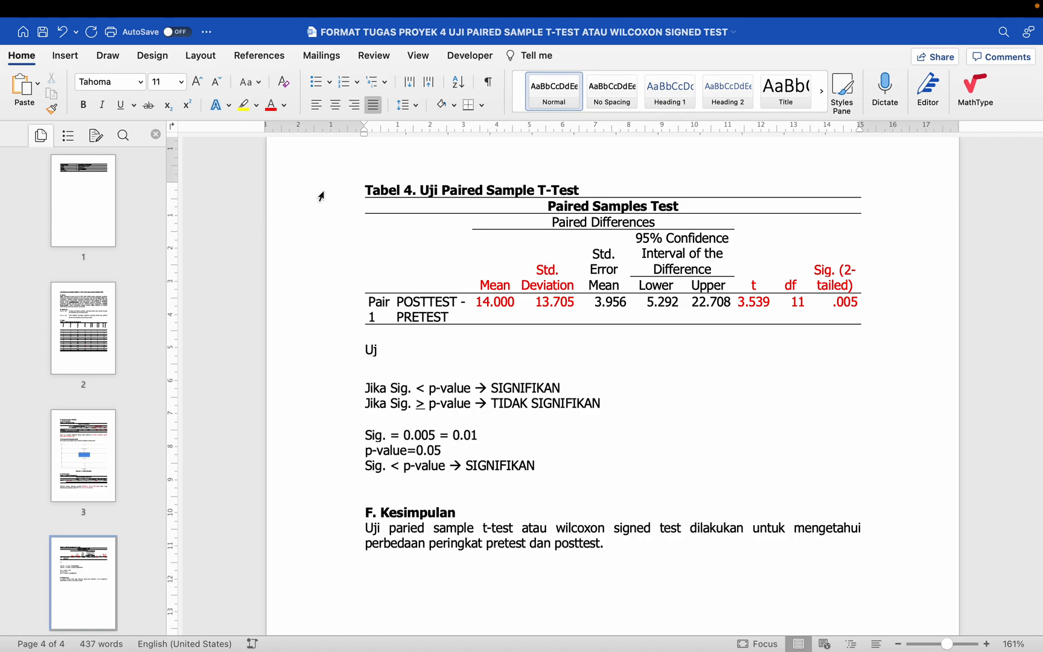
type("i paired sample t-test")
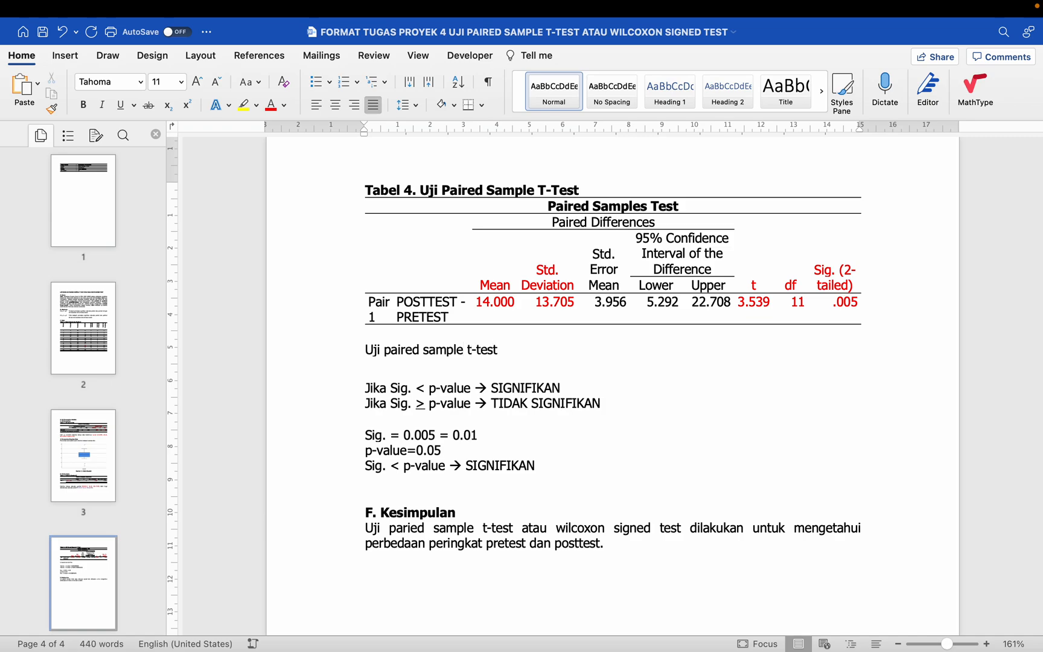
type(" di")
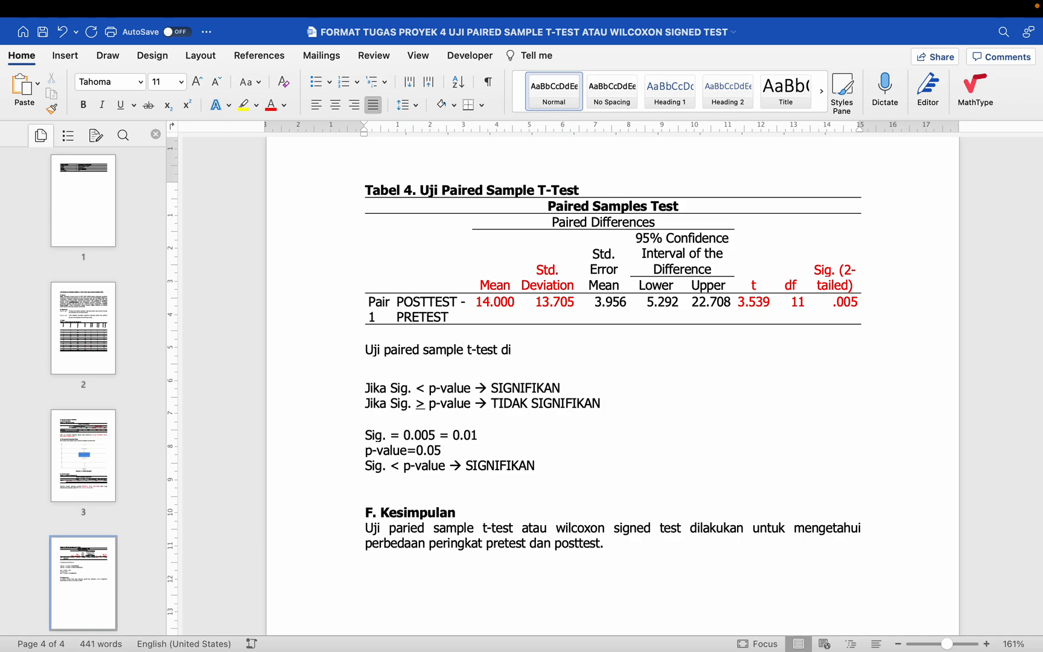
type("Hasil")
Step: Reword and extend the interpretation to "Hasil uji paired sample t-test diketahui bahwa perbedaan"
key("shift+Right")
type("uji paired sample t-test diketa")
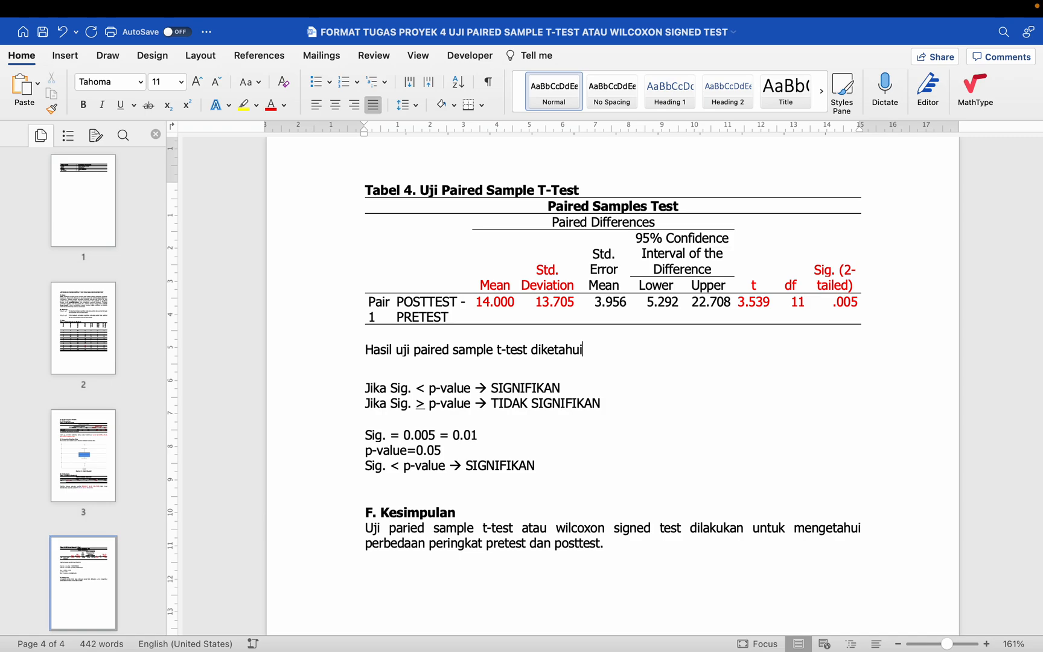
type("hui bahwa perbedaan")
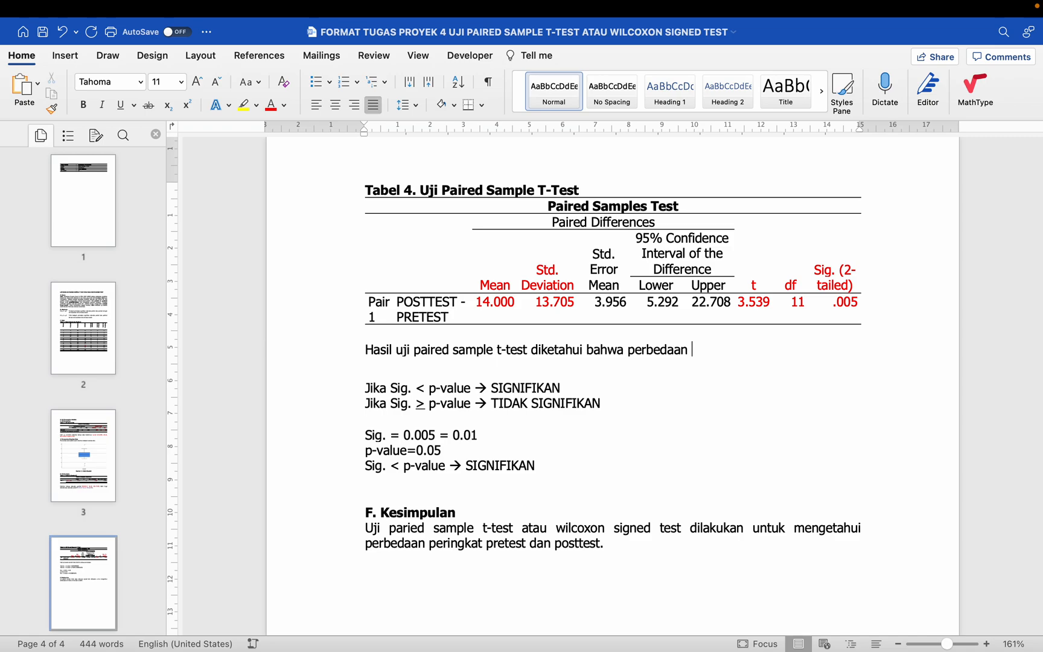
type(" (M=14.00")
Step: Continue the interpretation after "perbedaan" with the mean difference, "(M=14.000, SD"
key("BackSpace")
type("00, SD")
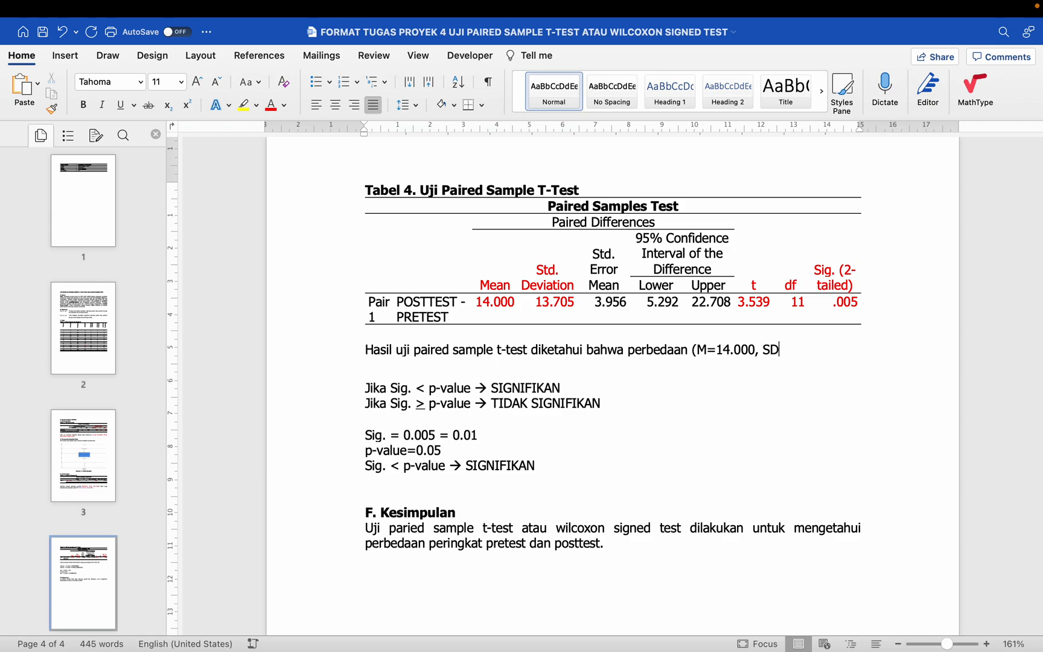
type("=")
Step: Complete the parenthesis in the interpretation with the standard deviation from the table, "SD=13.705)"
left_click_drag(553, 269, 578, 303)
left_click(796, 350)
type("12")
key("BackSpace")
type("3.705)")
Step: Check the Mean header and its value in the Paired Samples Test table
scroll(513, 402, "up", 2)
scroll(514, 401, "down", 3)
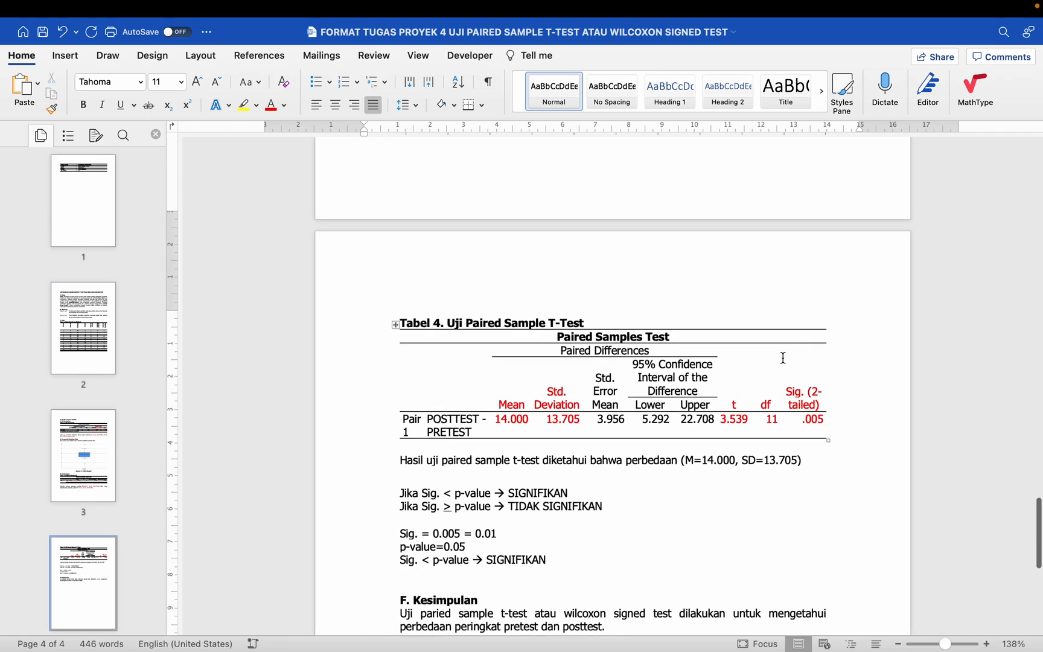
left_click_drag(514, 401, 514, 424)
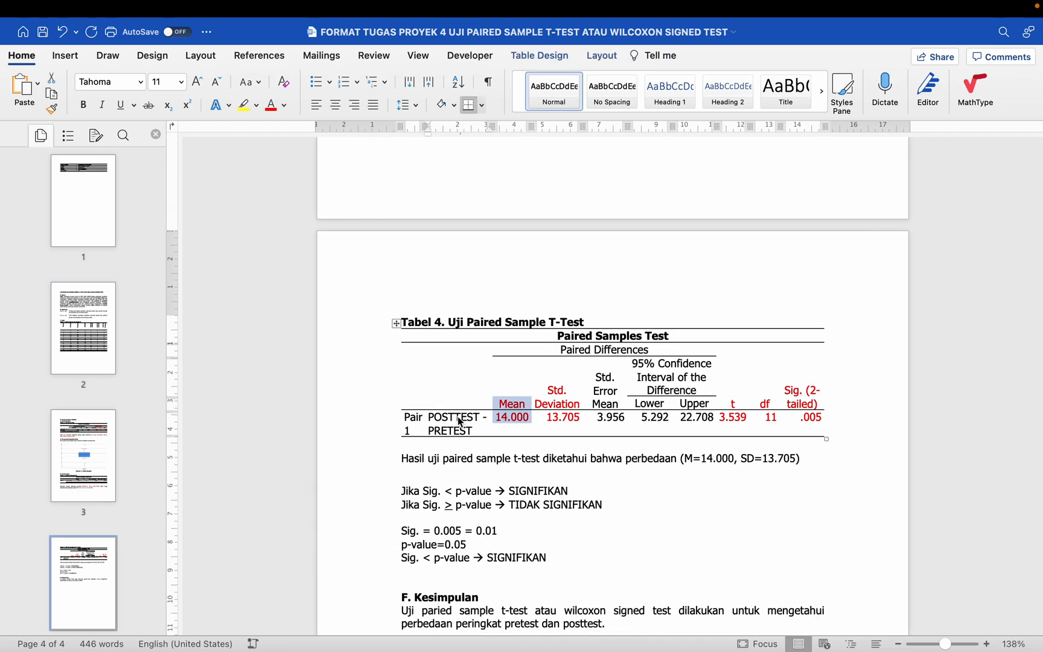
Step: Compare the posttest and pretest means in Tabel 3 with the mean difference reported for the pair in Tabel 4
left_click(433, 416)
double_click(473, 417)
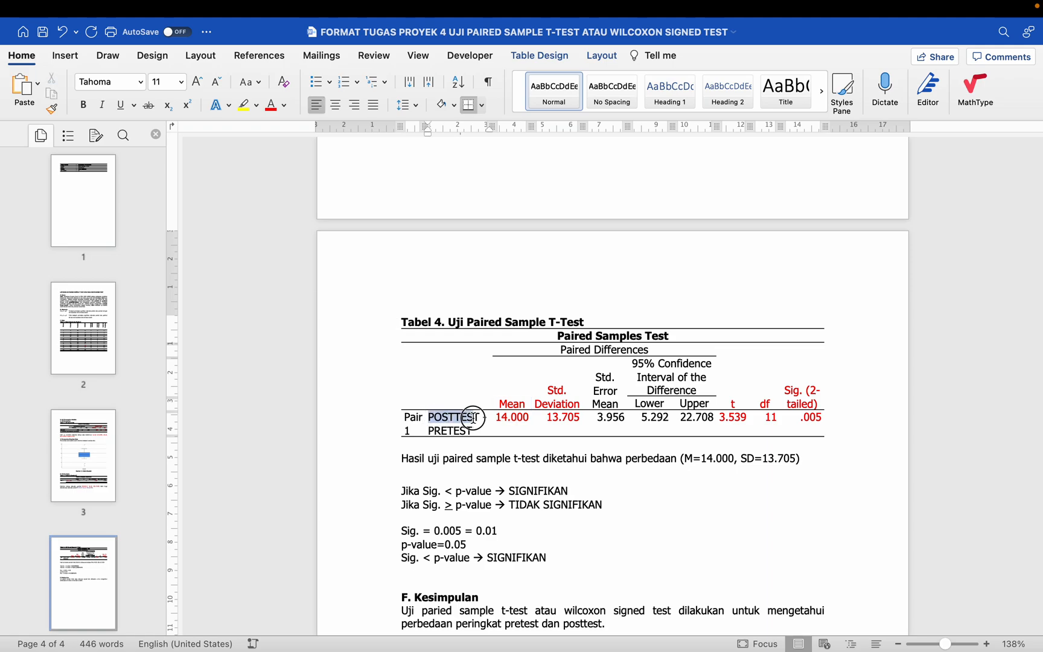
left_click_drag(436, 430, 462, 430)
scroll(463, 432, "up", 3)
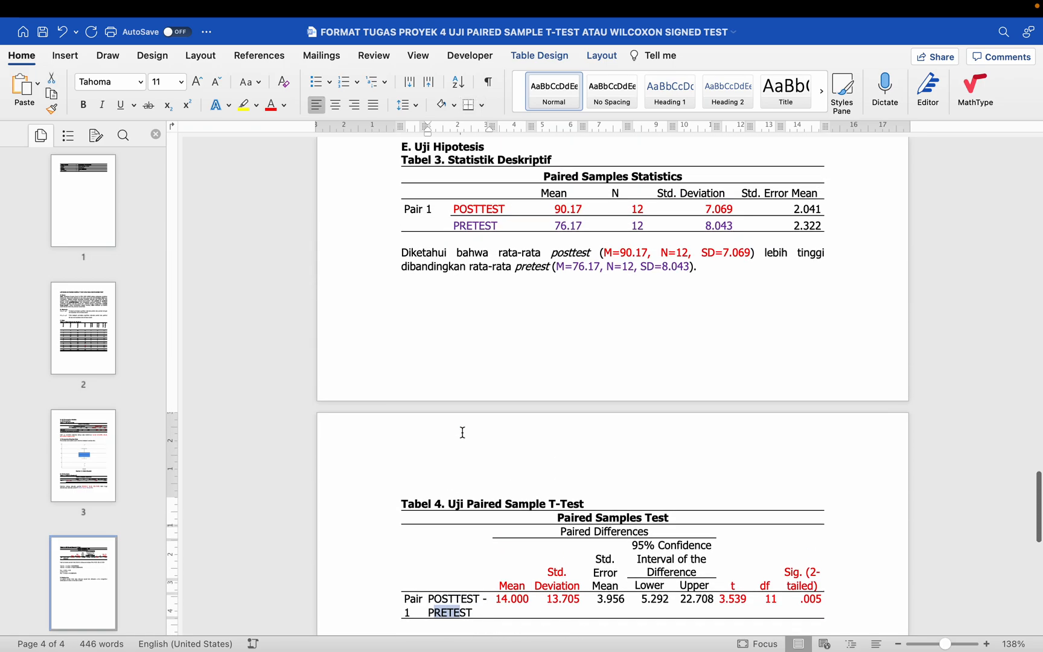
scroll(463, 432, "up", 2)
left_click(495, 283)
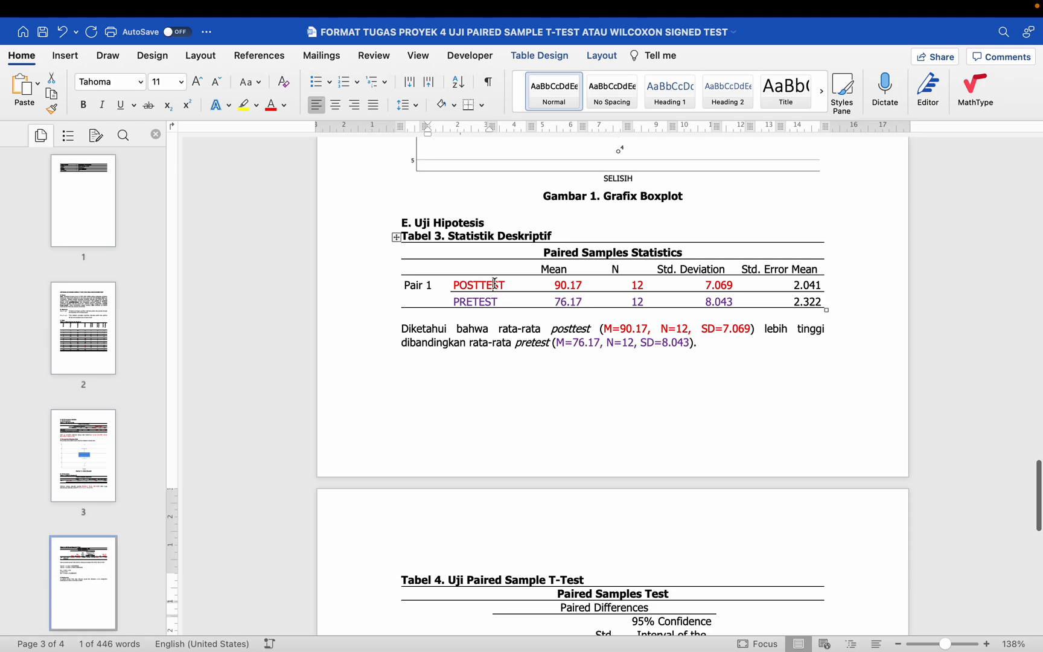
left_click_drag(554, 285, 583, 301)
scroll(578, 315, "down", 1)
scroll(577, 315, "down", 10)
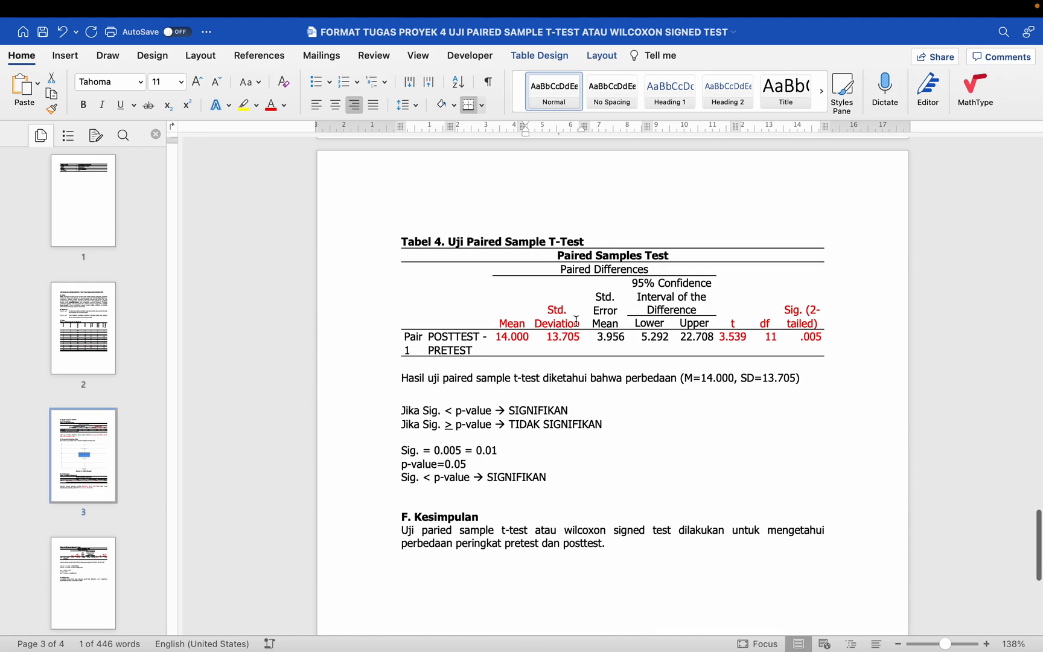
left_click_drag(496, 337, 527, 339)
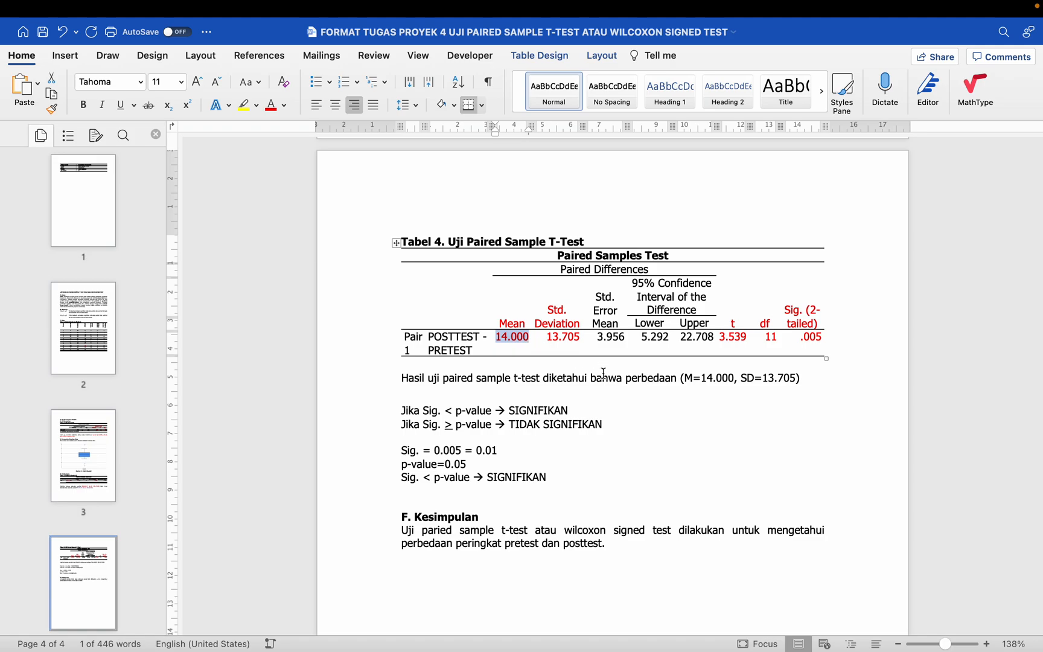
Step: Continue the t-test interpretation with "antara" and a copy of the Tabel 3 sentence from "rata-rata posttest" through the pretest statistics in parentheses
left_click(811, 378)
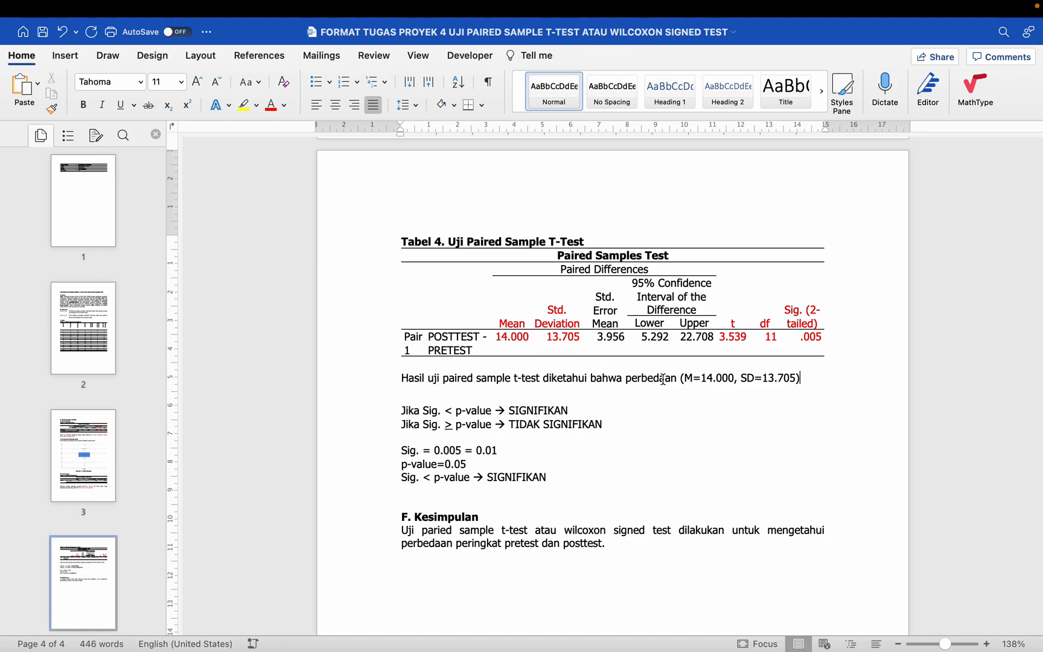
scroll(664, 381, "up", 5)
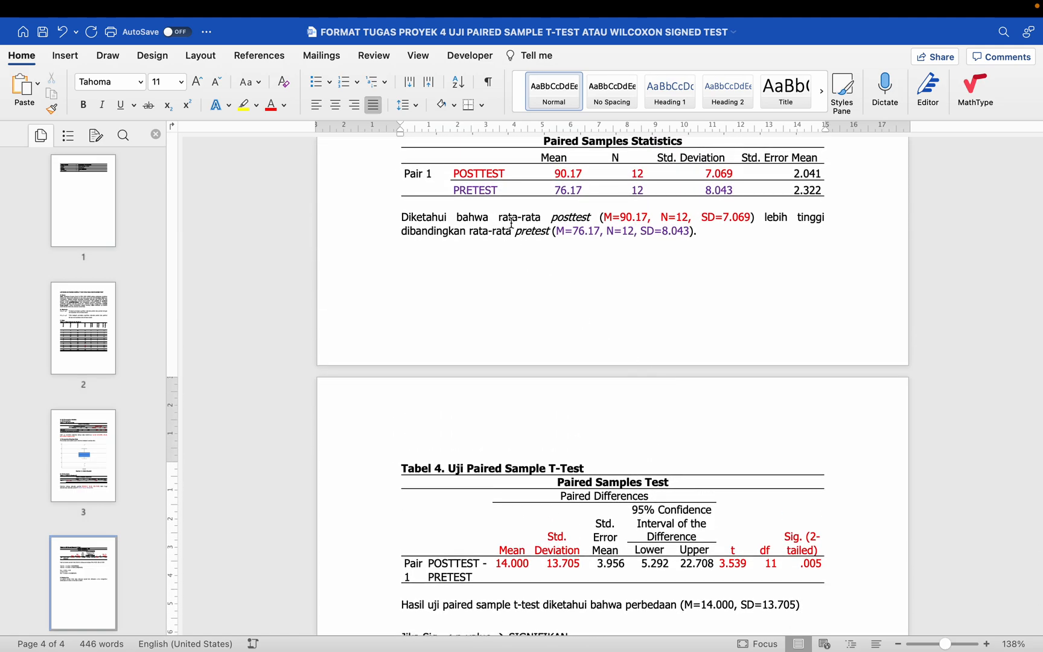
left_click_drag(500, 217, 690, 229)
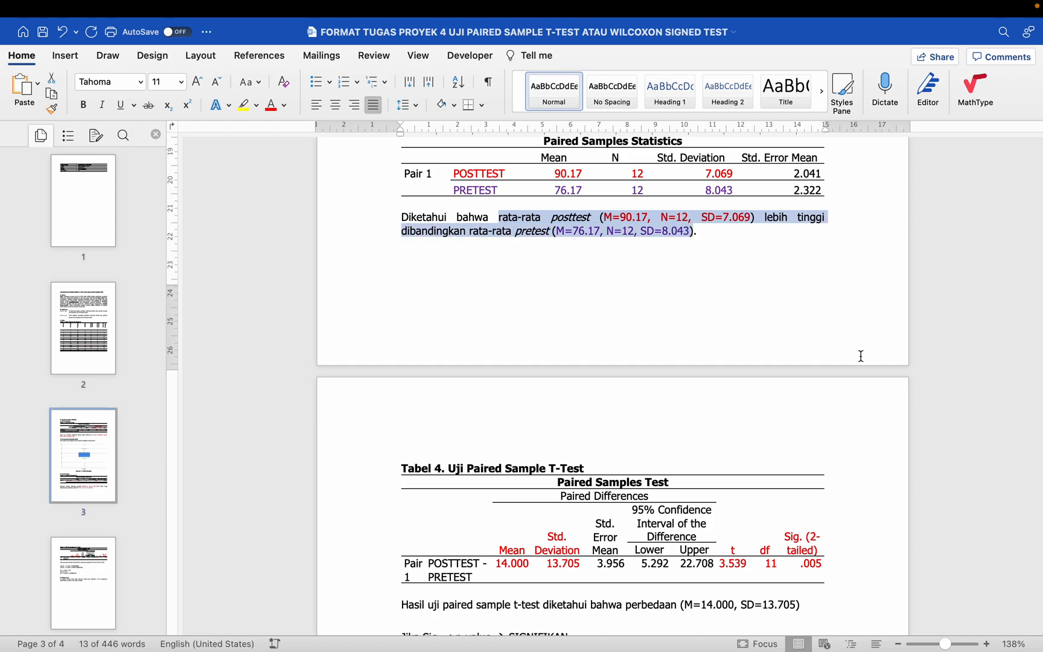
right_click(550, 211)
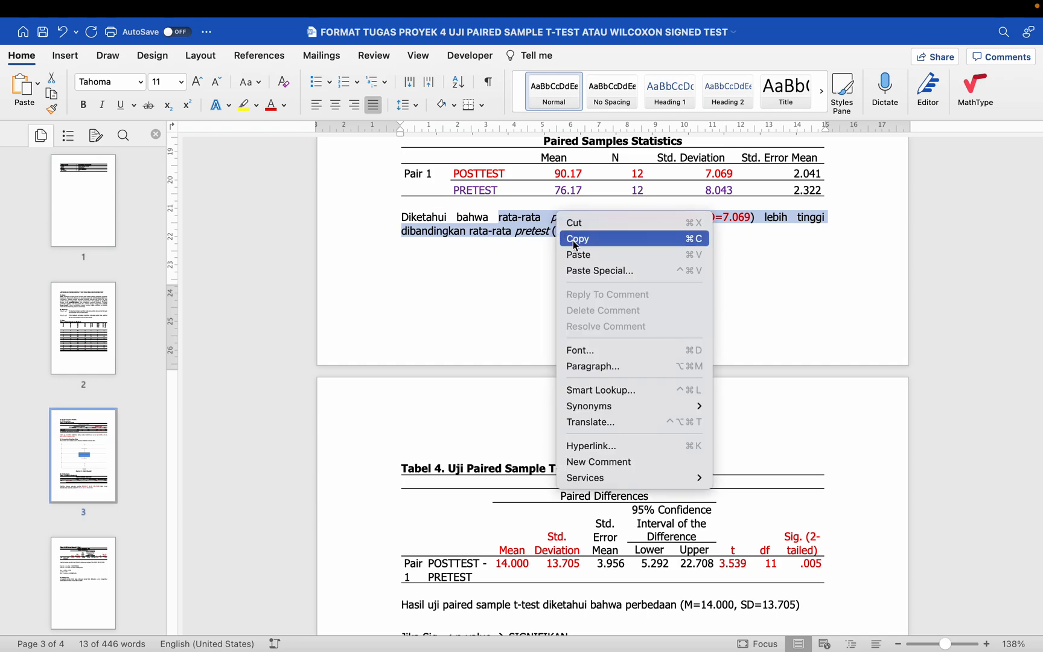
left_click(573, 242)
scroll(812, 388, "down", 5)
left_click(812, 388)
type("antara")
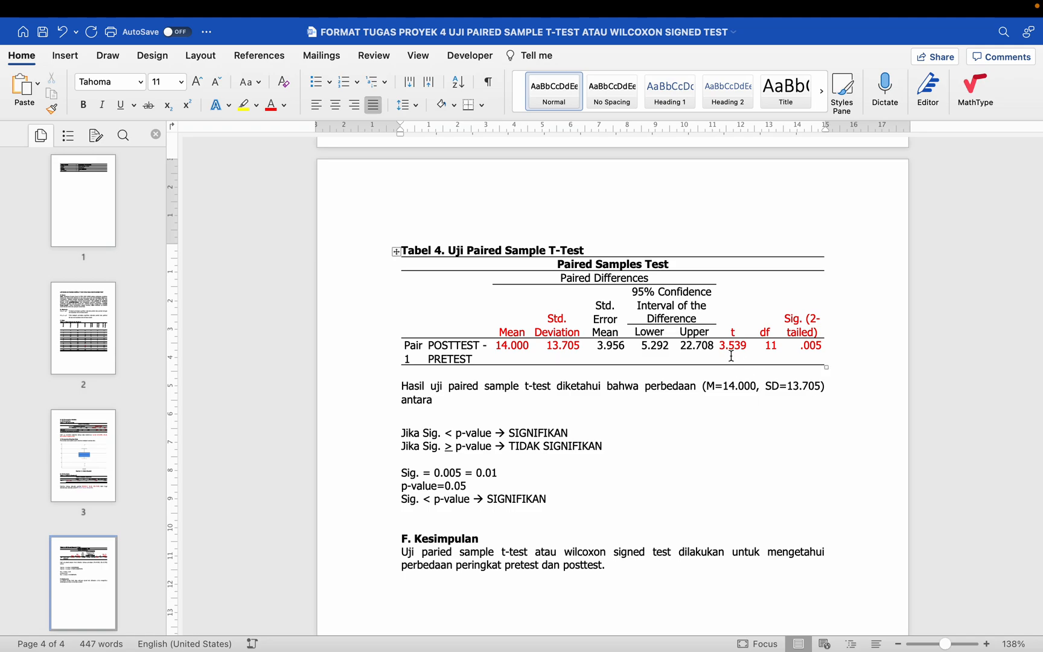
key("super+v")
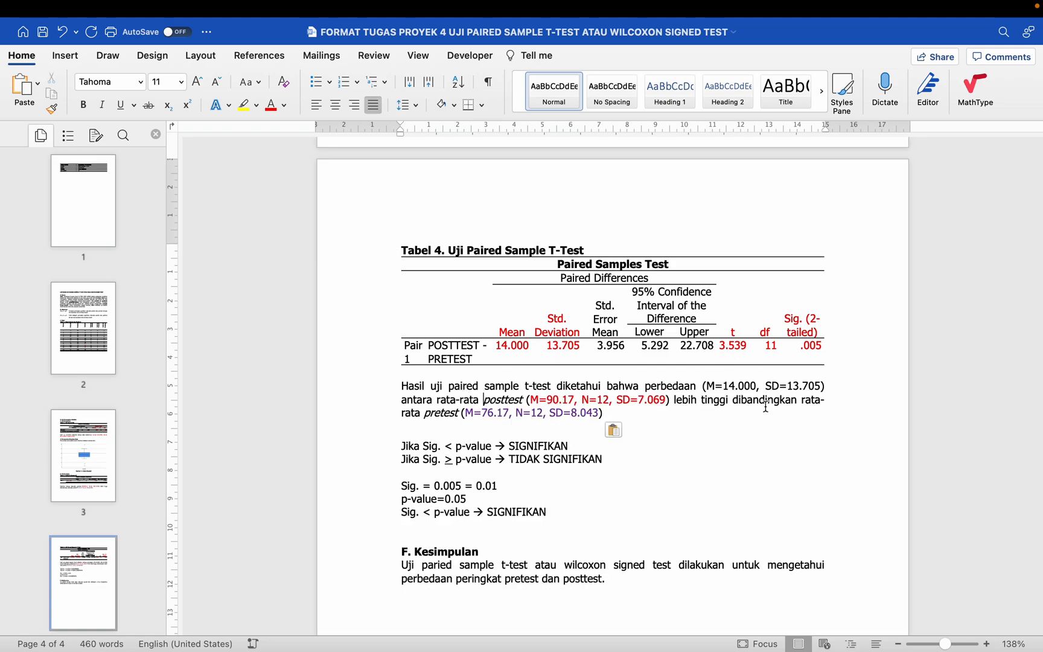
Step: Add "signifikan" after the pretest statistics at the end of the t-test interpretation
left_click(483, 400)
type("tida")
type("signifikan")
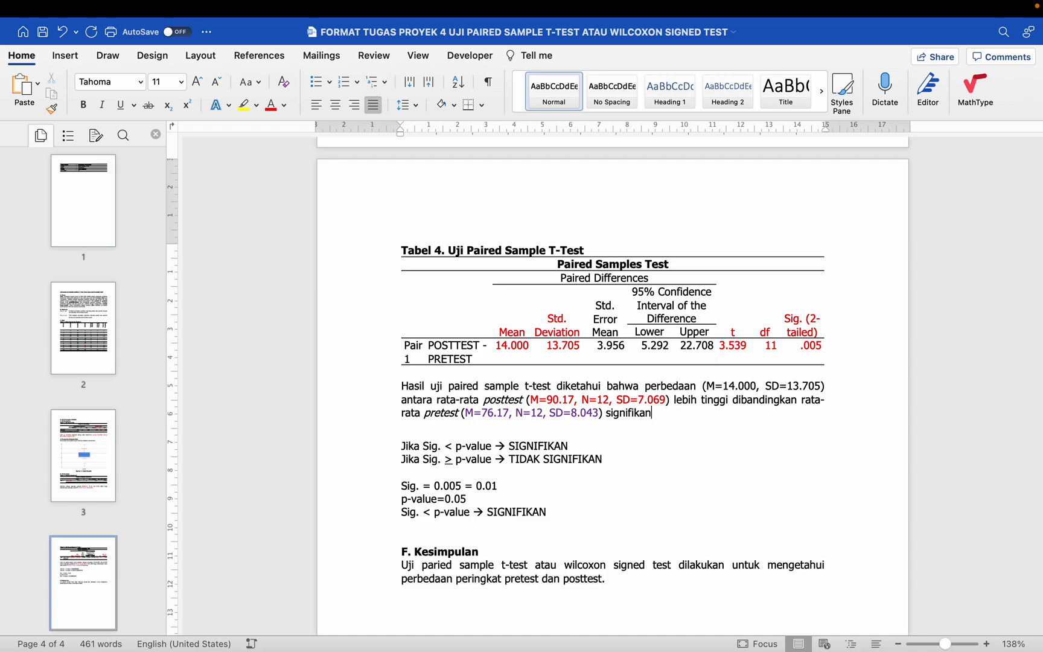
Step: Check the Sig. (2-tailed) value in Tabel 4 and color the three Sig. and p-value comparison lines red
left_click(800, 324)
left_click_drag(800, 324, 806, 344)
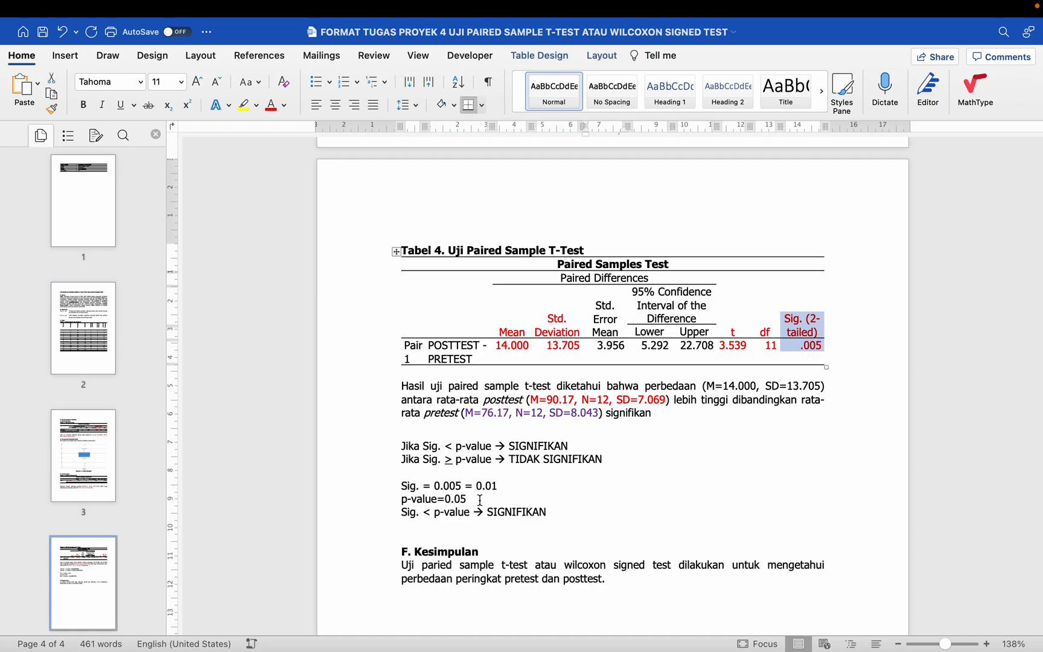
left_click_drag(401, 486, 546, 510)
left_click(274, 107)
Step: Finish the interpretation with "(t=3.539, df=11, Sig.=0.005, p-value=0.05)." and color the statistics inside the parentheses red
left_click(679, 413)
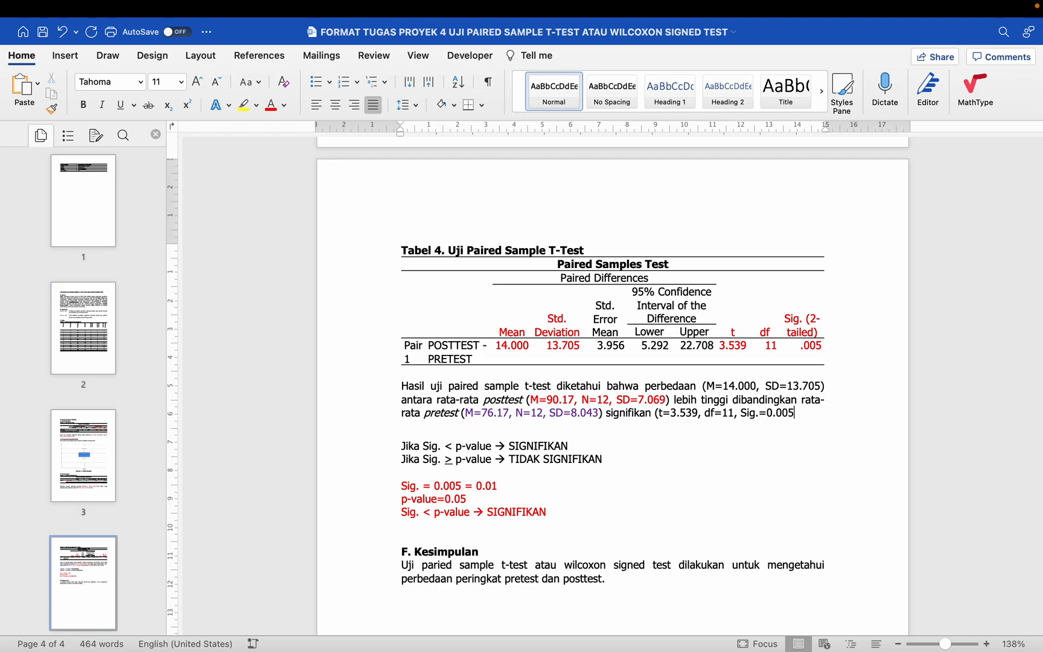
type("-value=0.05).")
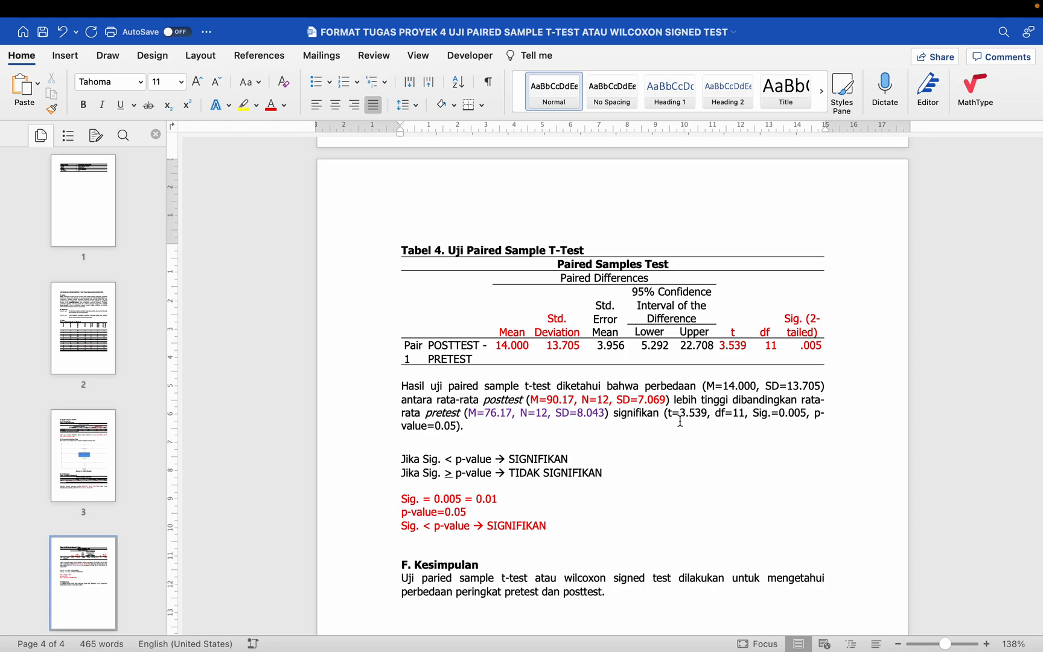
left_click_drag(664, 413, 455, 426)
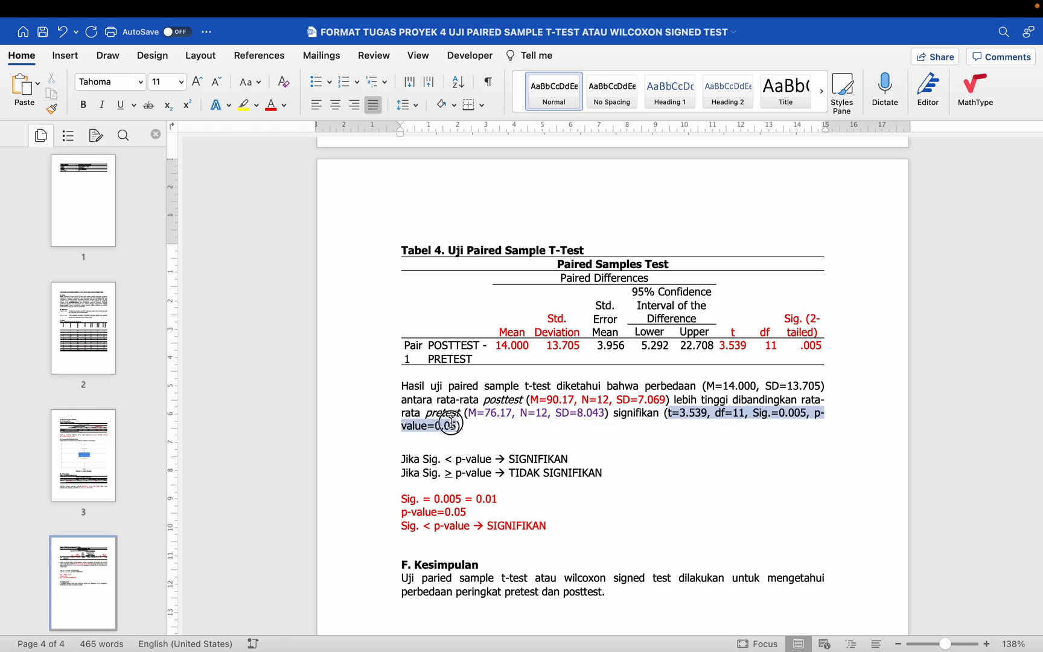
left_click(273, 108)
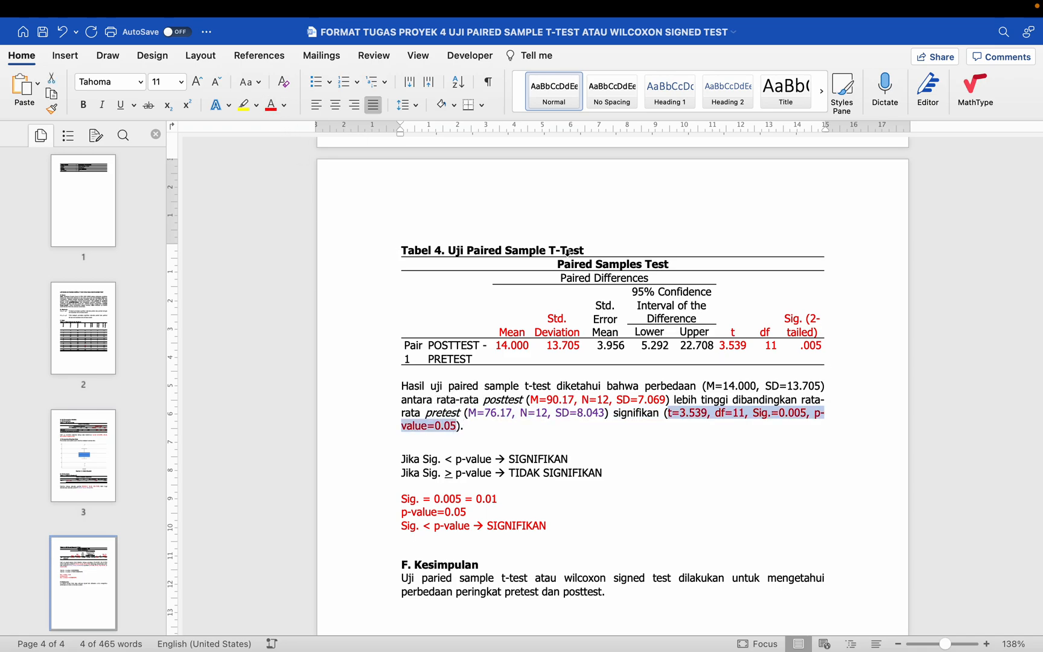
Step: Review the t, df and Sig. (2-tailed) columns of Tabel 4 and the significance criteria below the interpretation
left_click_drag(729, 338, 801, 350)
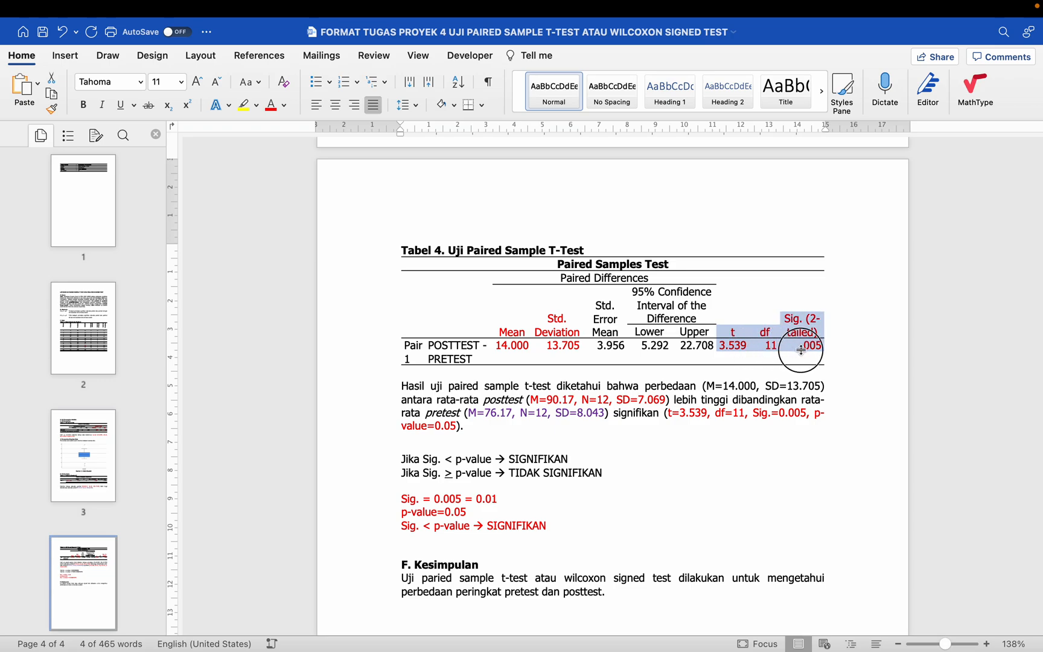
scroll(599, 377, "down", 2)
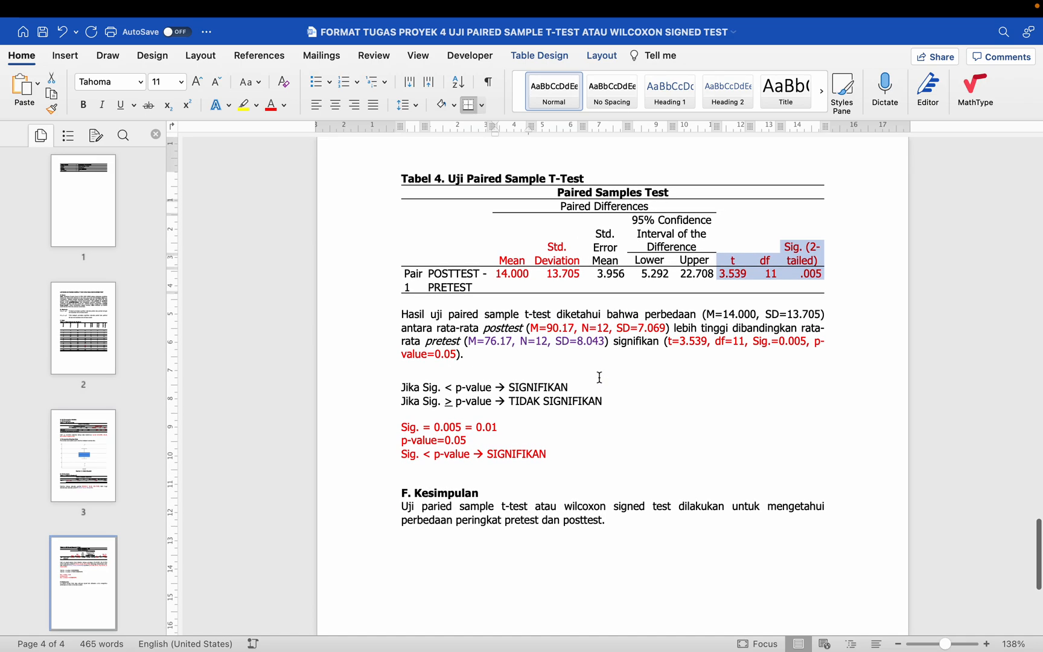
scroll(600, 377, "down", 1)
left_click_drag(398, 354, 583, 433)
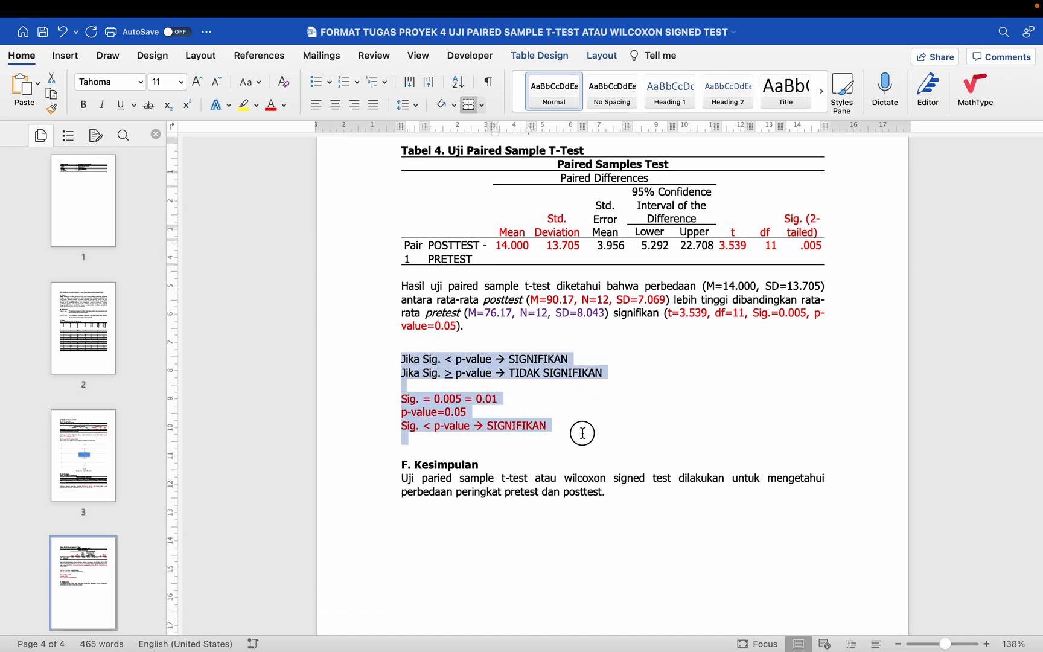
left_click(563, 408)
left_click(391, 362)
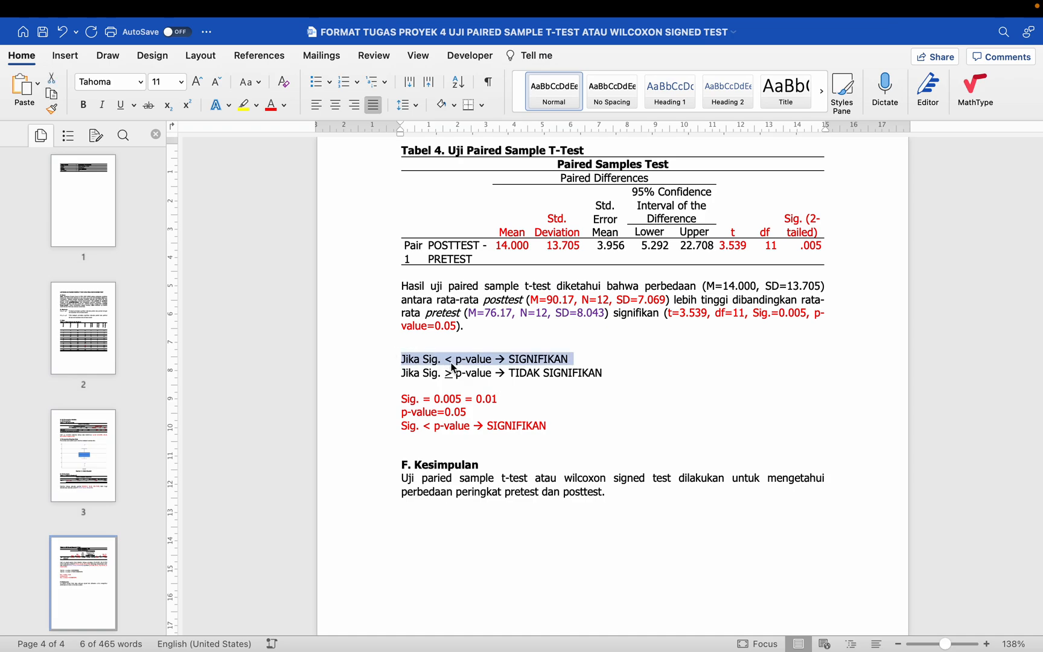
left_click(554, 364)
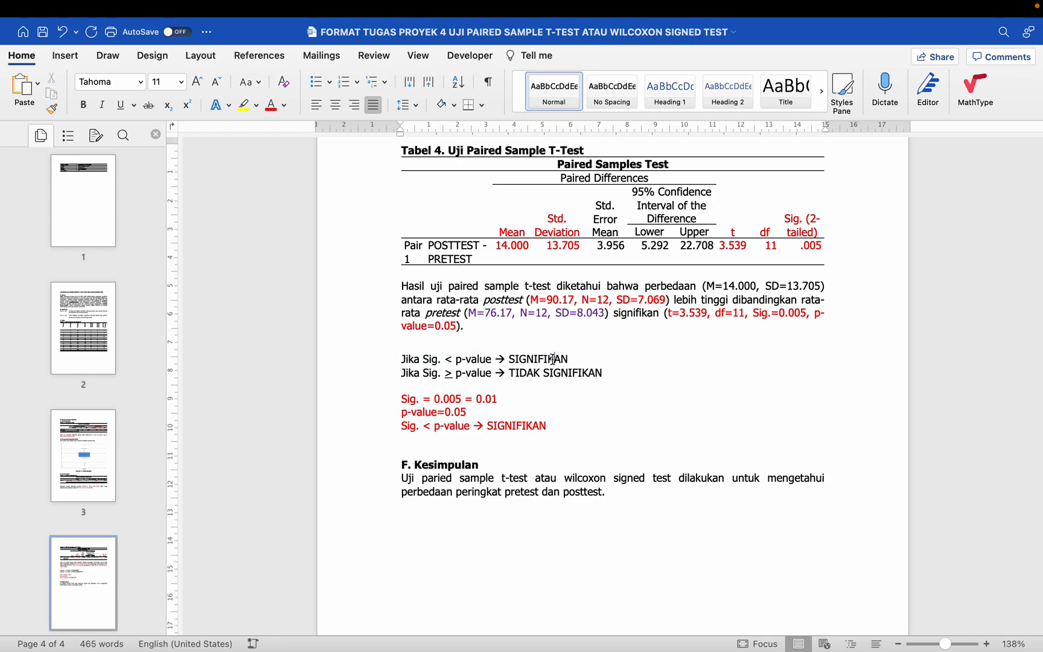
left_click(442, 375)
Step: Delete the significance criteria and Sig. comparison notes below the interpretation and shrink the blank space above the "F. Kesimpulan" heading
left_click_drag(401, 359, 579, 438)
key("BackSpace")
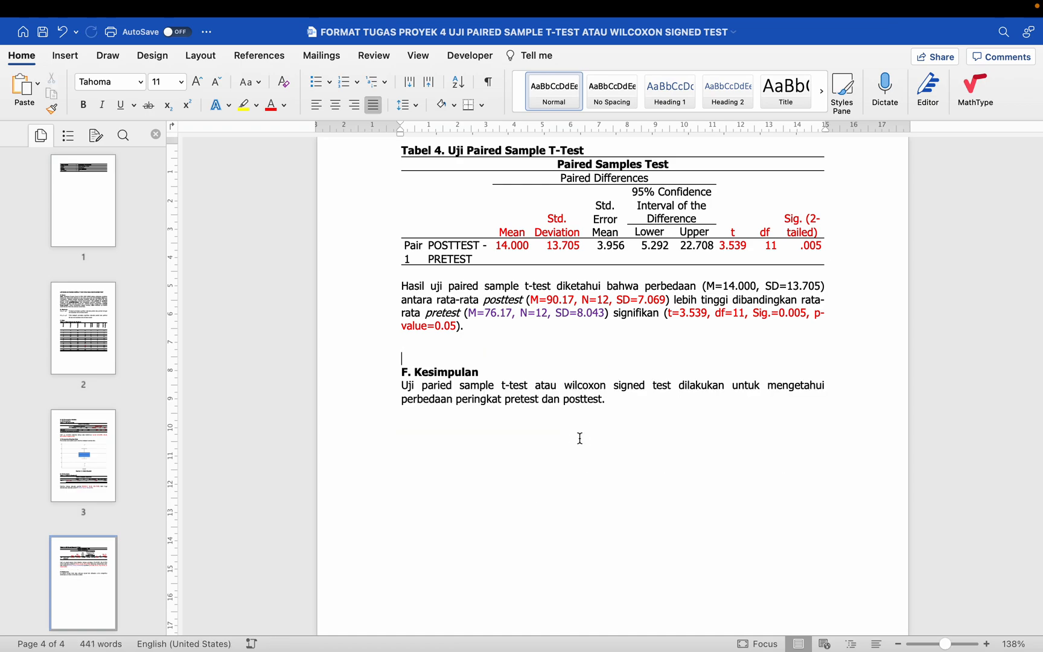
key("BackSpace")
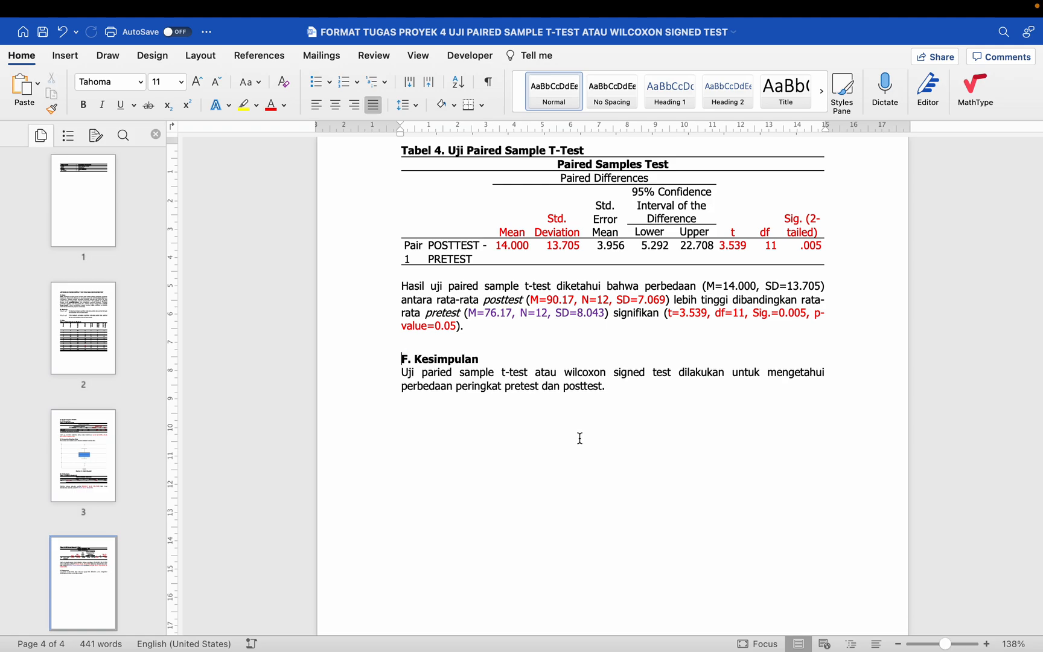
key("shift+Down")
key("BackSpace")
key("Left")
key("Return")
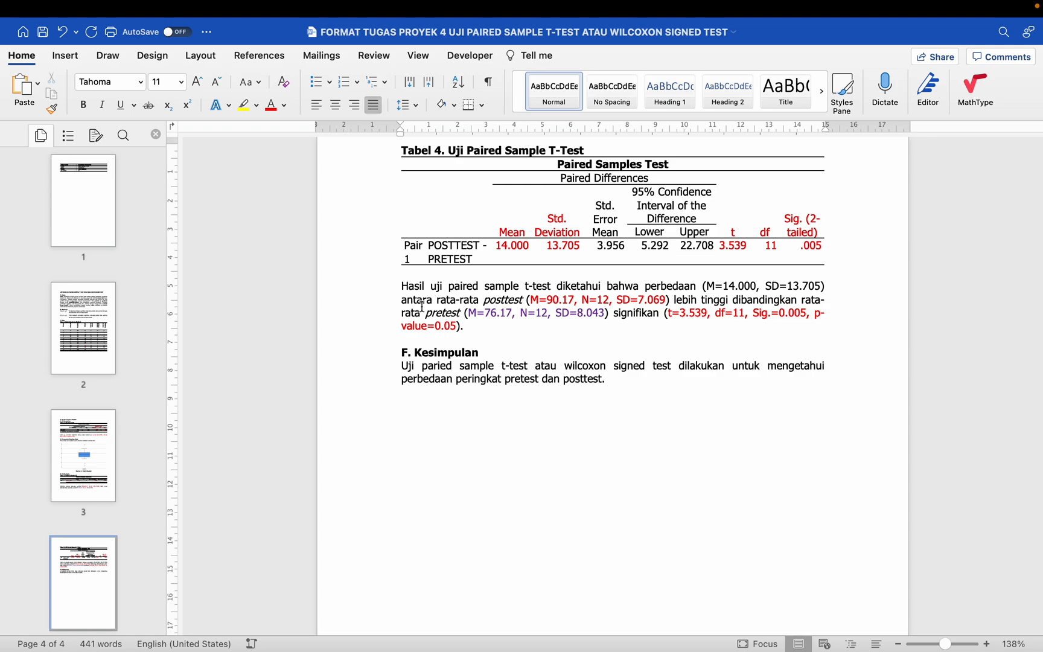
Step: Review the finished t-test interpretation and the paragraph under "F. Kesimpulan"
left_click_drag(401, 288, 475, 326)
left_click(377, 357)
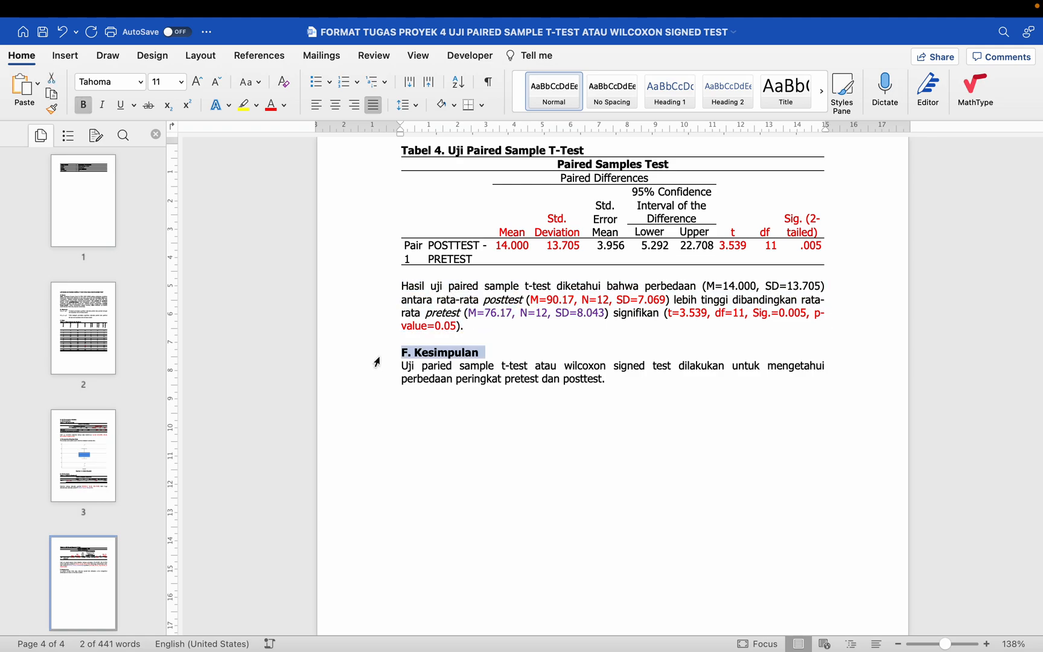
left_click(410, 336)
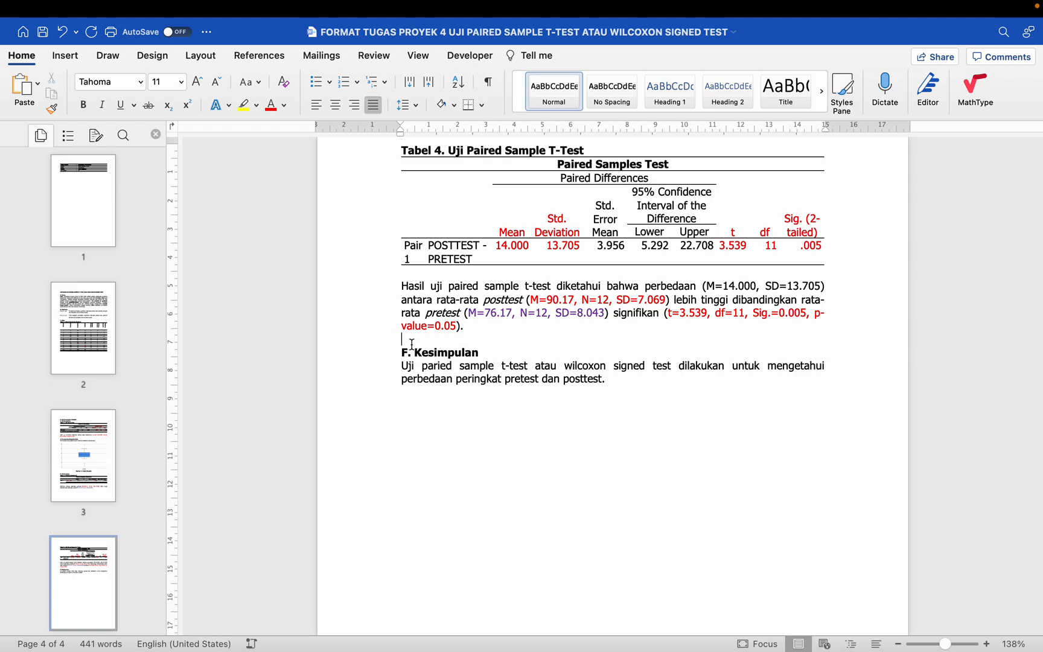
left_click_drag(402, 365, 616, 388)
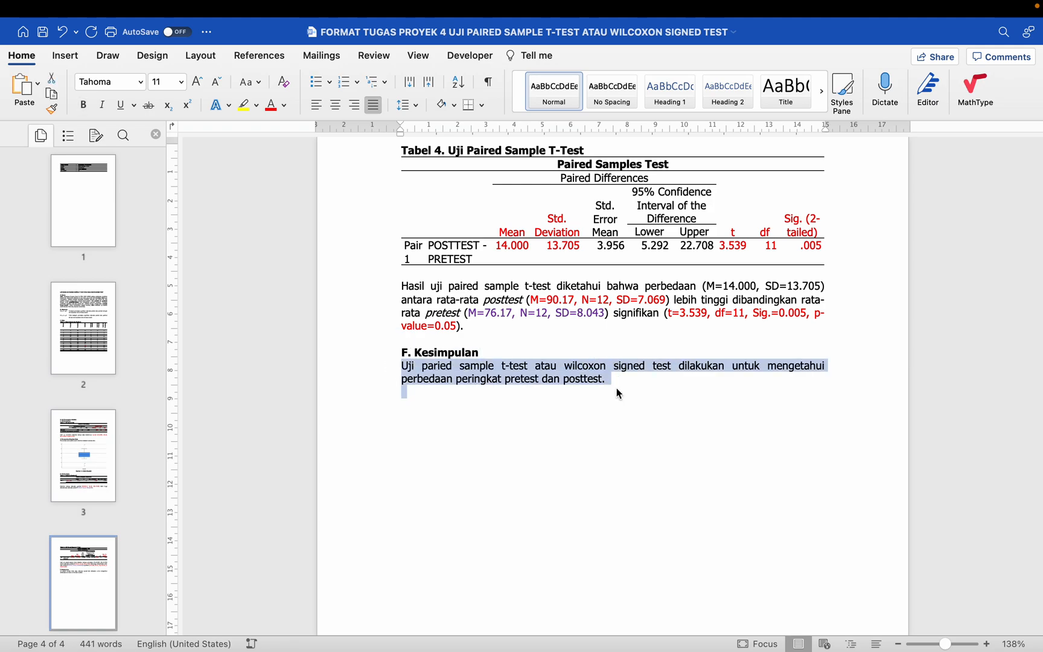
scroll(616, 388, "down", 5)
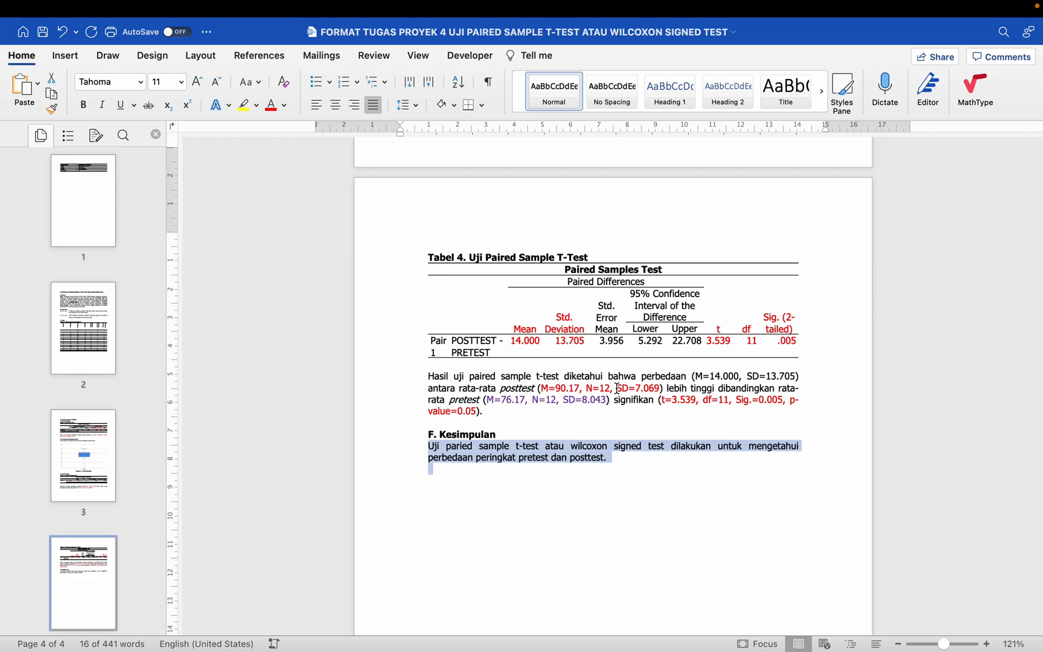
Step: Copy the interpretation sentences for the normality test, boxplot outliers, descriptive statistics and paired sample t-test together
scroll(616, 388, "up", 15)
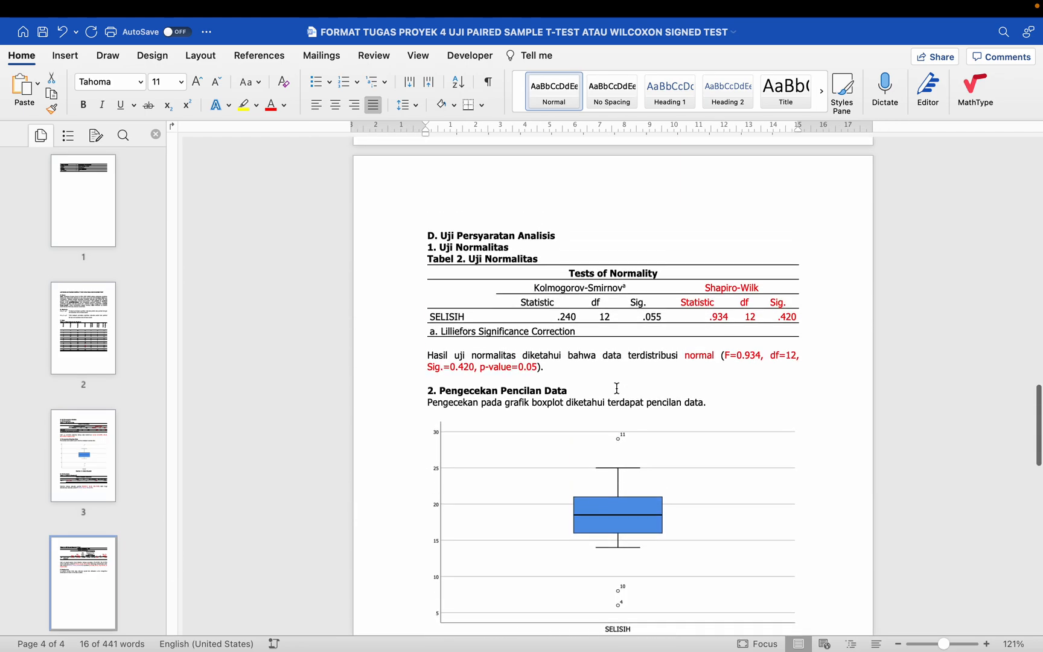
scroll(616, 388, "down", 1)
mouse_move(413, 338)
left_mouse_down()
mouse_move(415, 360)
mouse_move(411, 350)
left_mouse_up()
scroll(410, 350, "down", 2)
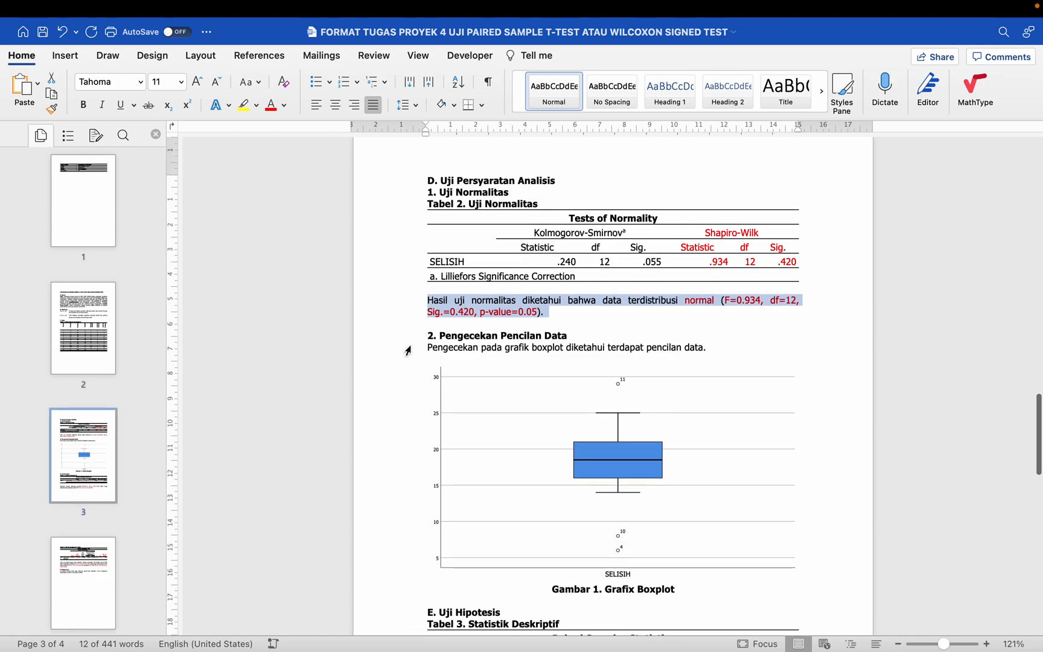
left_click(408, 349, "super")
scroll(408, 350, "down", 10)
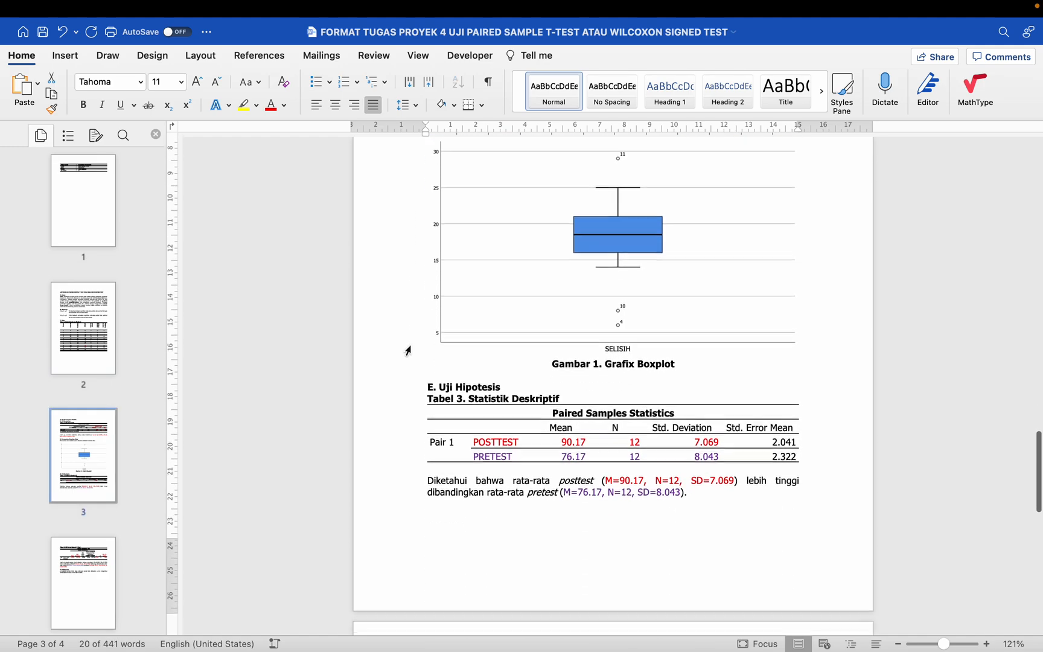
left_click_drag(417, 294, 418, 309)
scroll(418, 309, "down", 7)
scroll(416, 313, "down", 2)
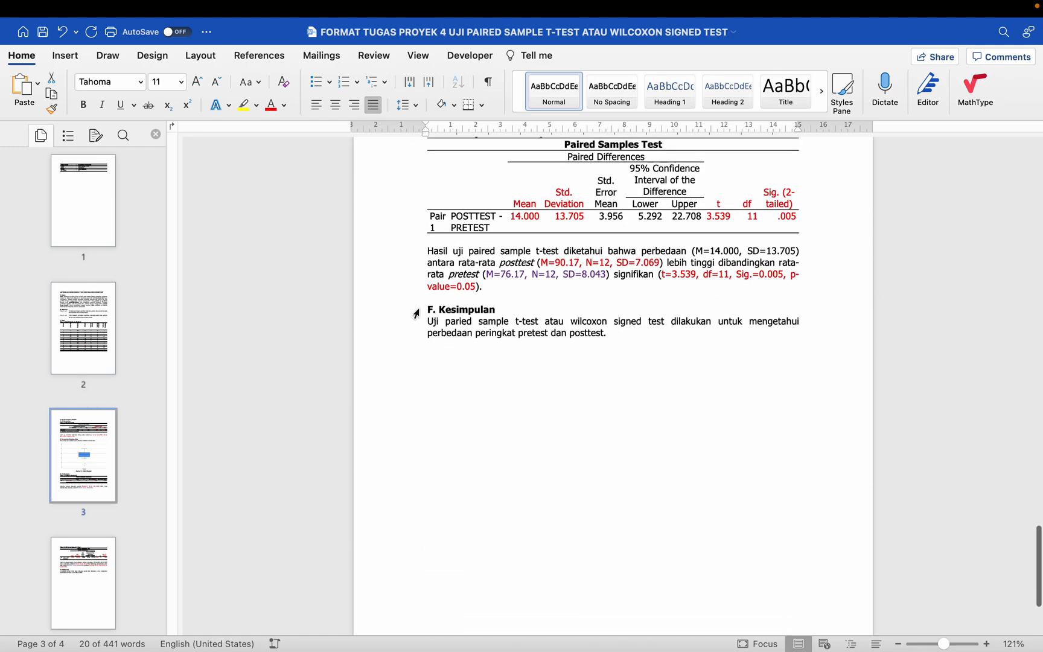
left_click_drag(417, 276, 428, 307)
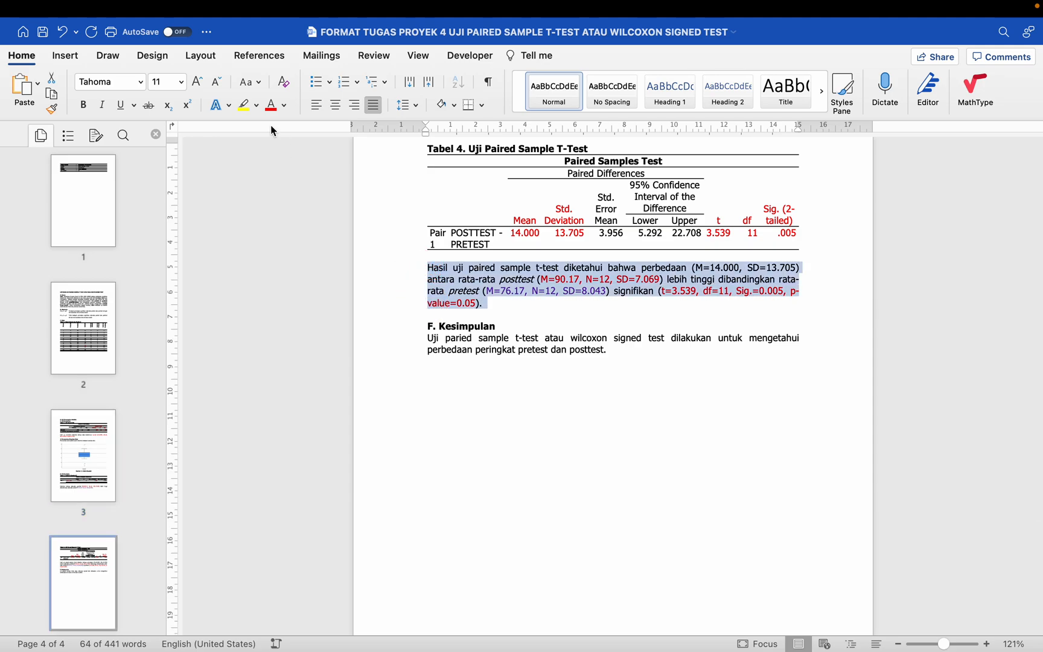
left_click(117, 8)
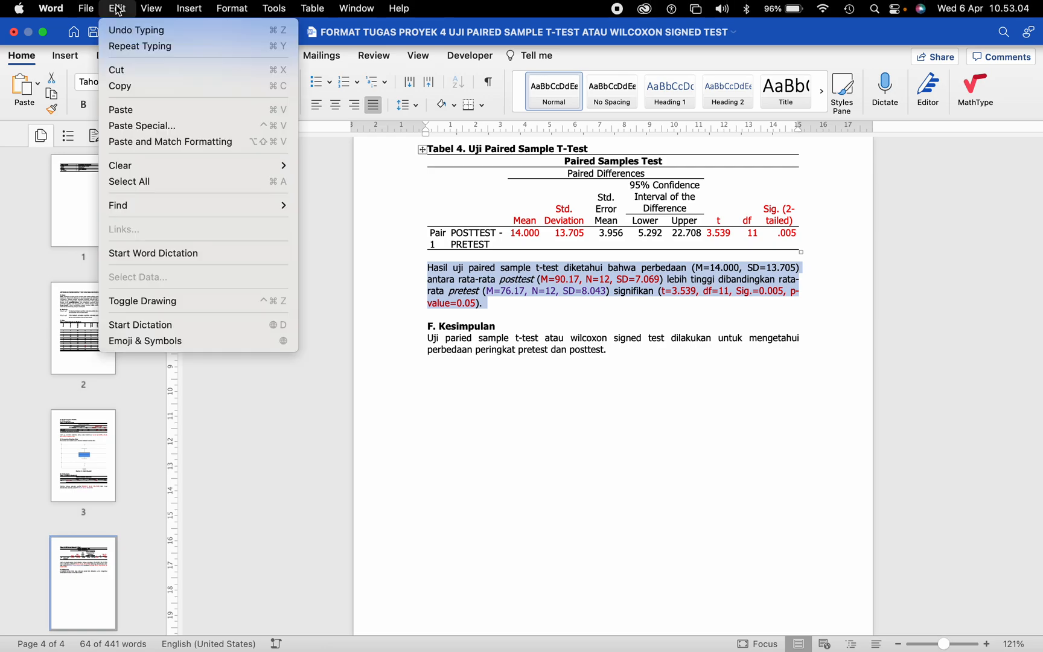
left_click(129, 86)
Step: Paste the copied interpretations after "perbedaan peringkat pretest dan posttest." under "F. Kesimpulan" and merge them into one continuous paragraph
left_click(615, 351)
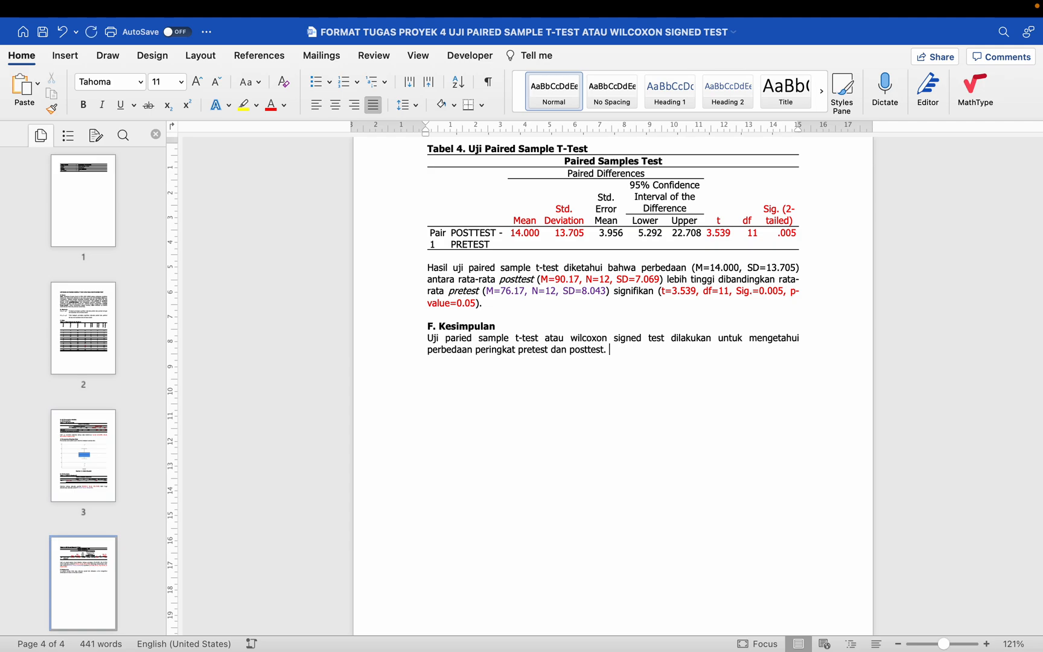
key("super+v")
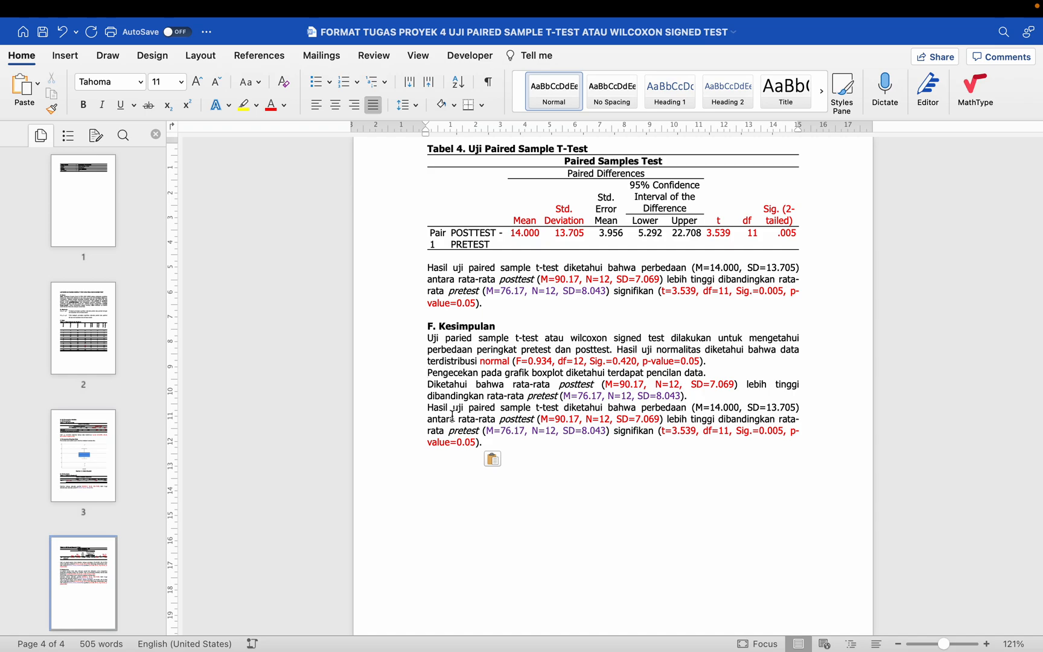
key("BackSpace")
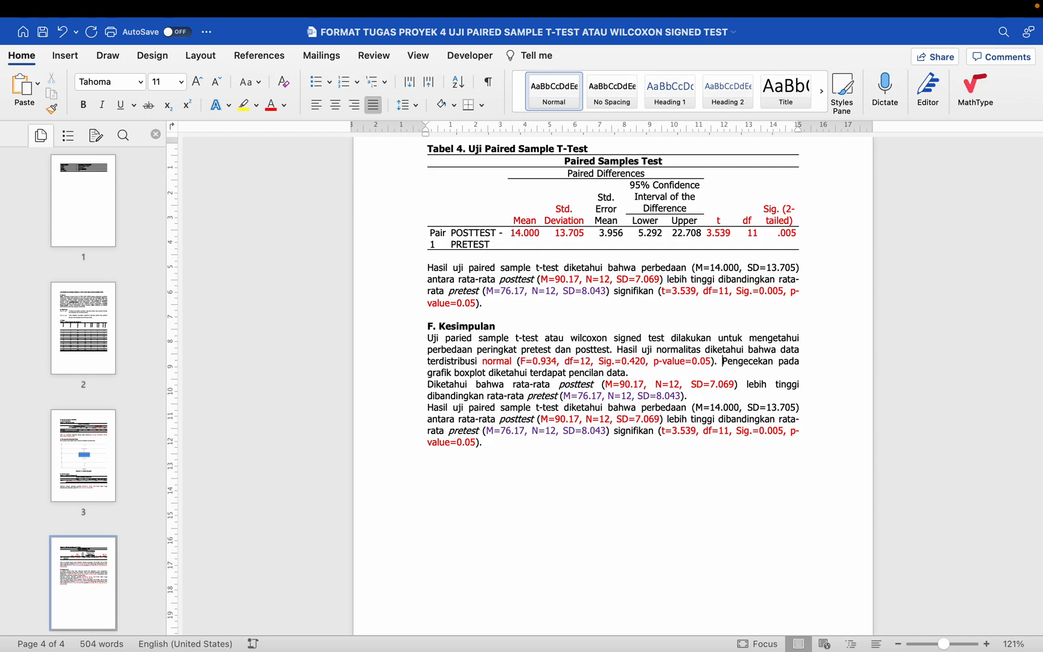
left_click(425, 385)
key("BackSpace")
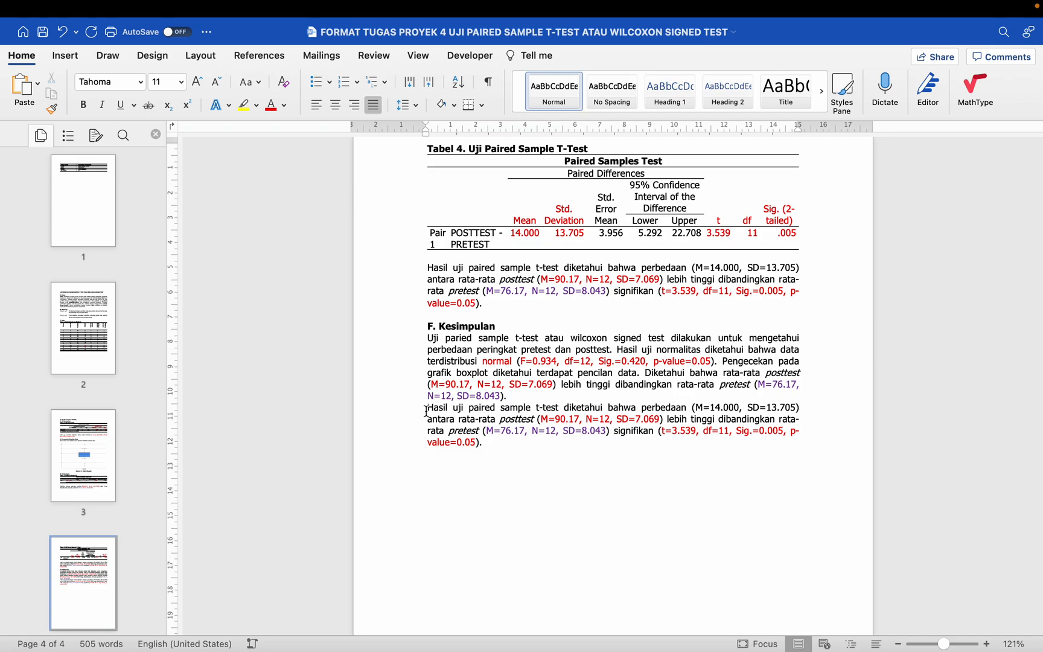
left_click(425, 411)
key("BackSpace")
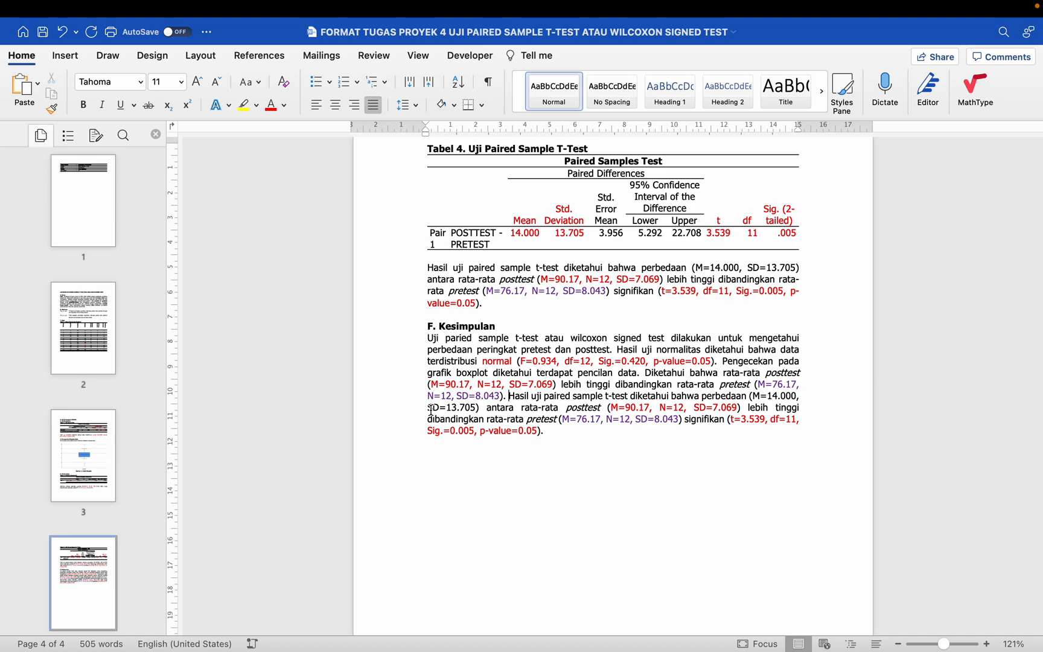
Step: Color the "SELISIH" row label in Tabel 2. Uji Normalitas red
scroll(431, 411, "up", 10)
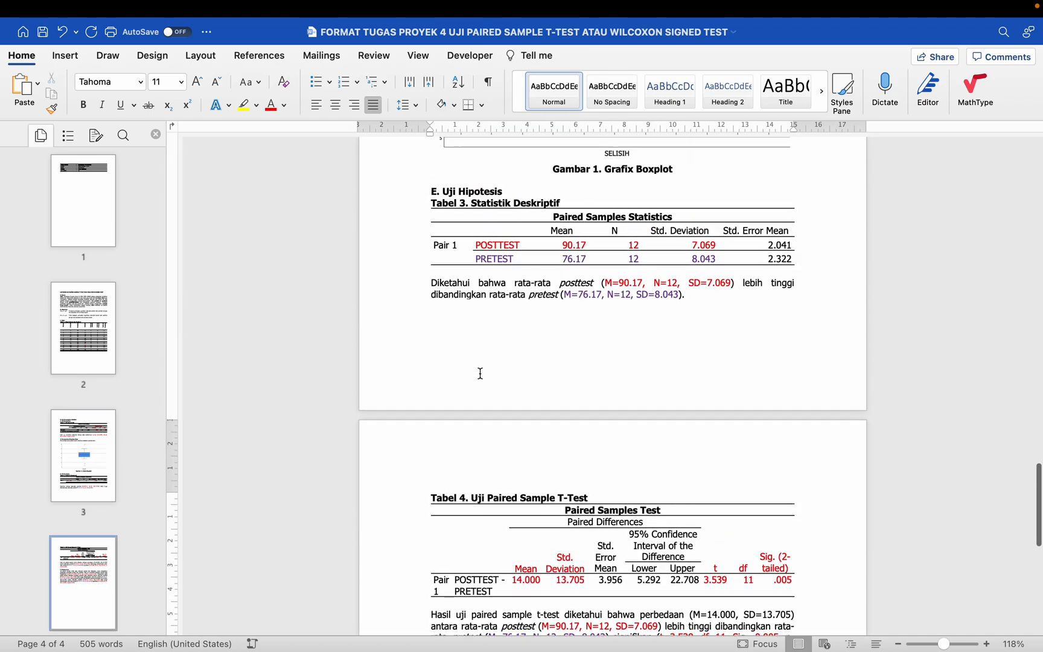
scroll(480, 373, "up", 15)
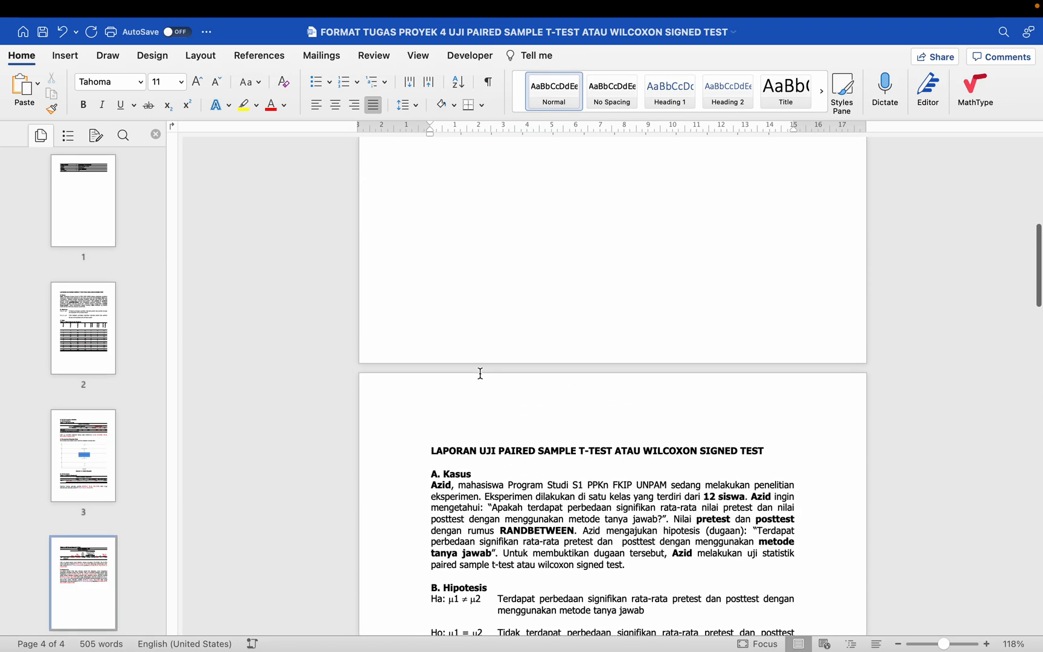
scroll(480, 373, "down", 3)
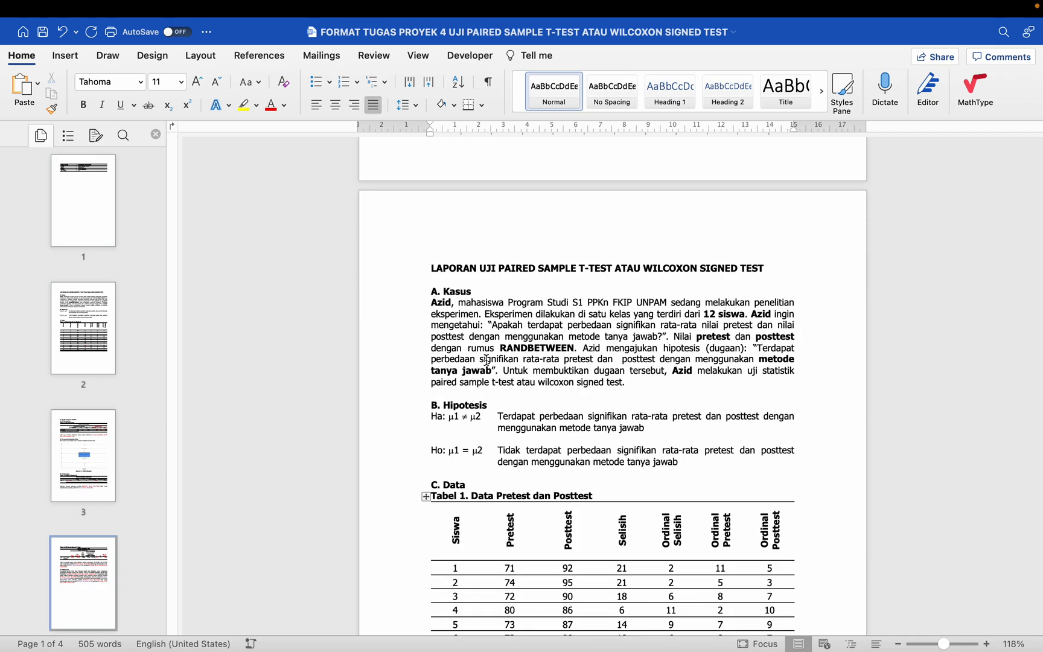
scroll(486, 360, "down", 20)
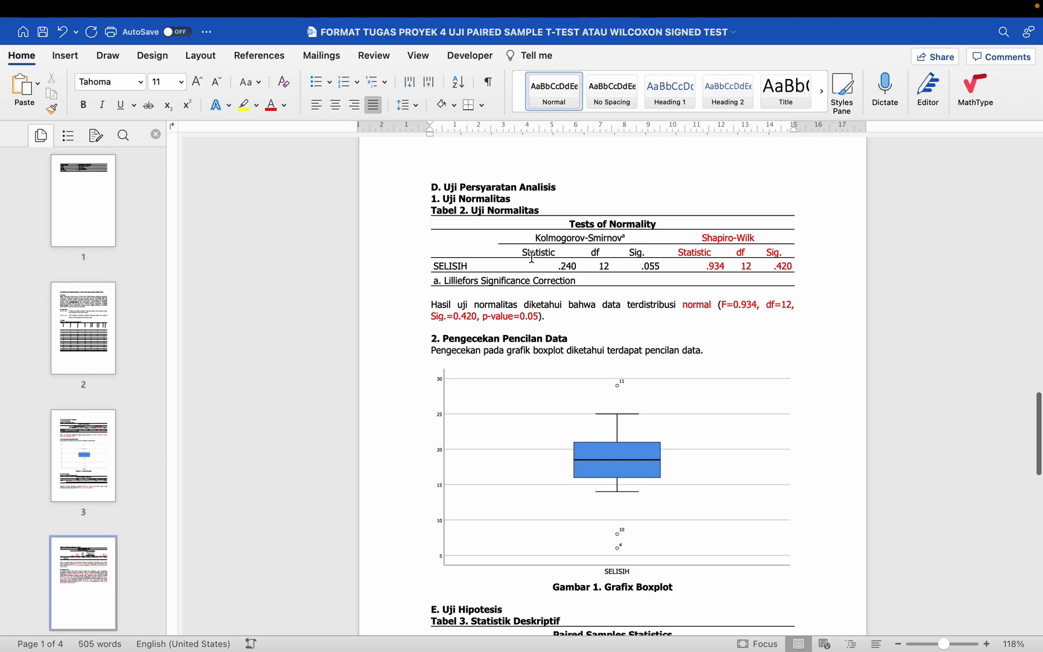
left_click_drag(477, 263, 409, 263)
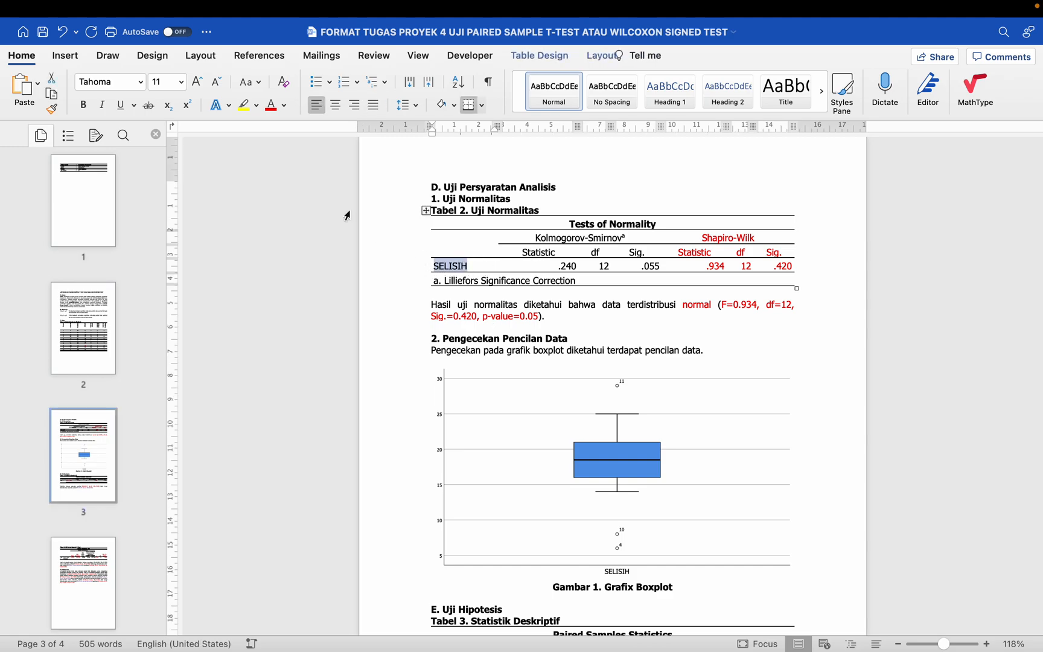
left_click(276, 107)
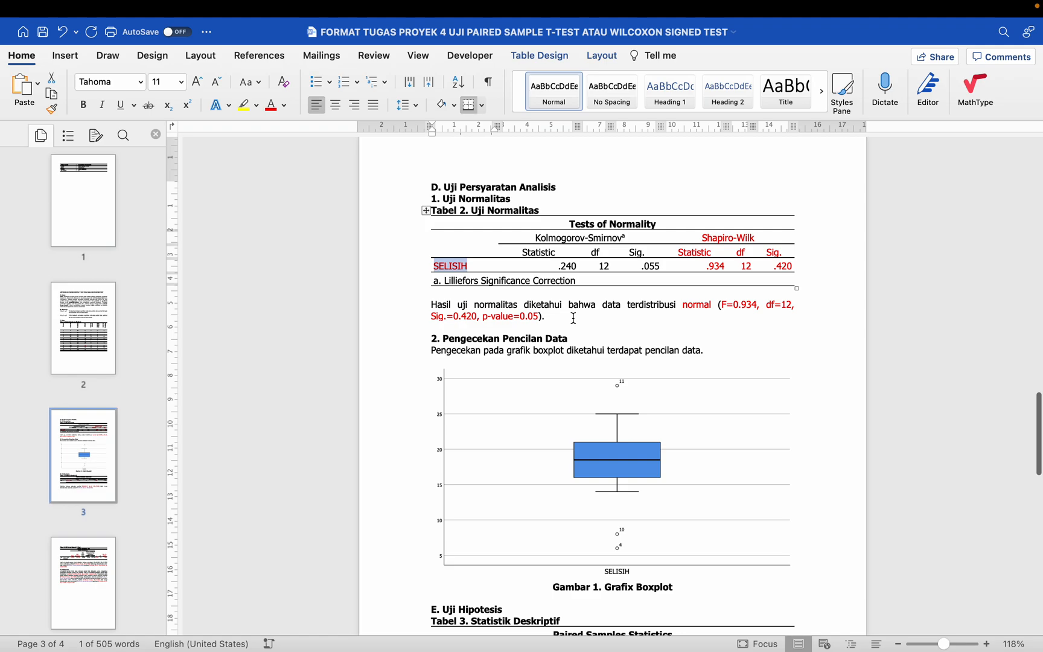
key("ctrl+Left")
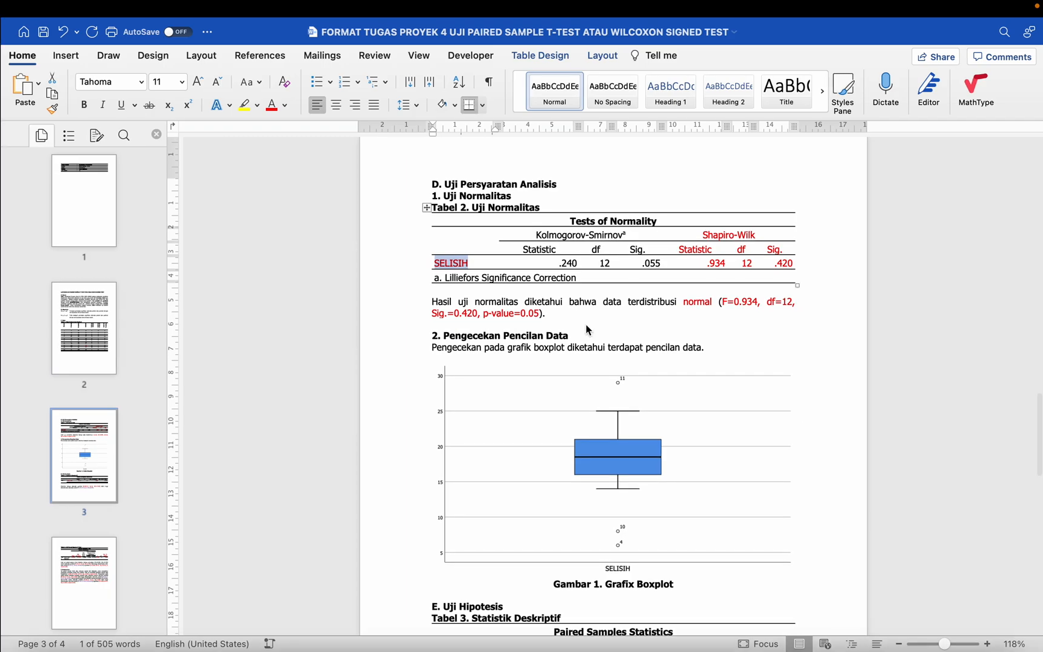
Step: Switch to the Excel flowchart and examine the normality test boxes for the SELISIH and SELISIH_TRANS data
left_click(897, 628)
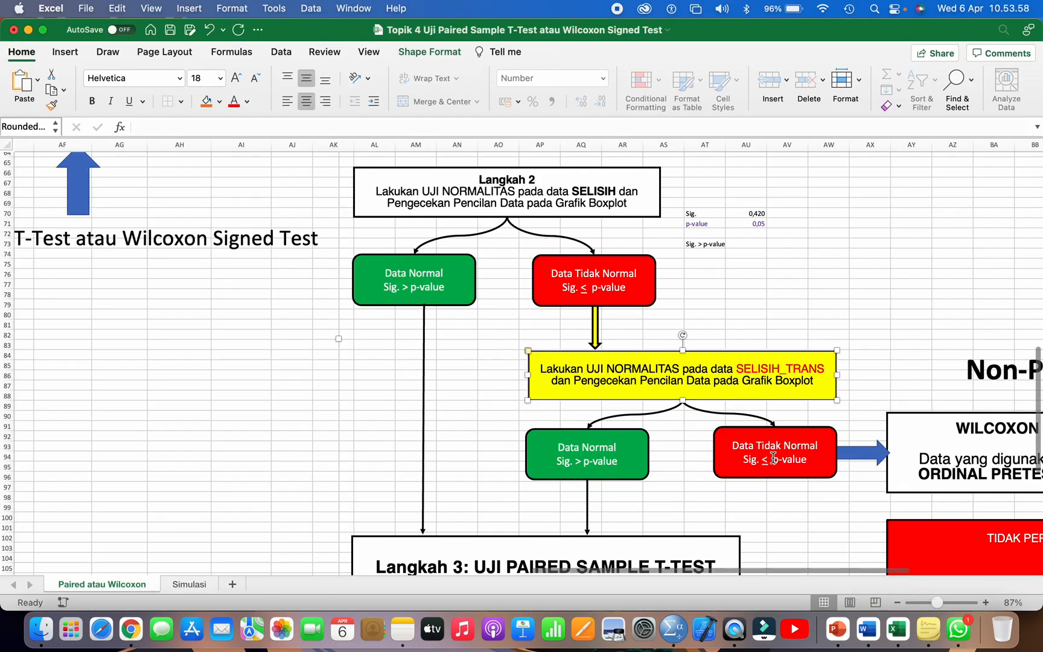
left_click(612, 287)
left_click(578, 187)
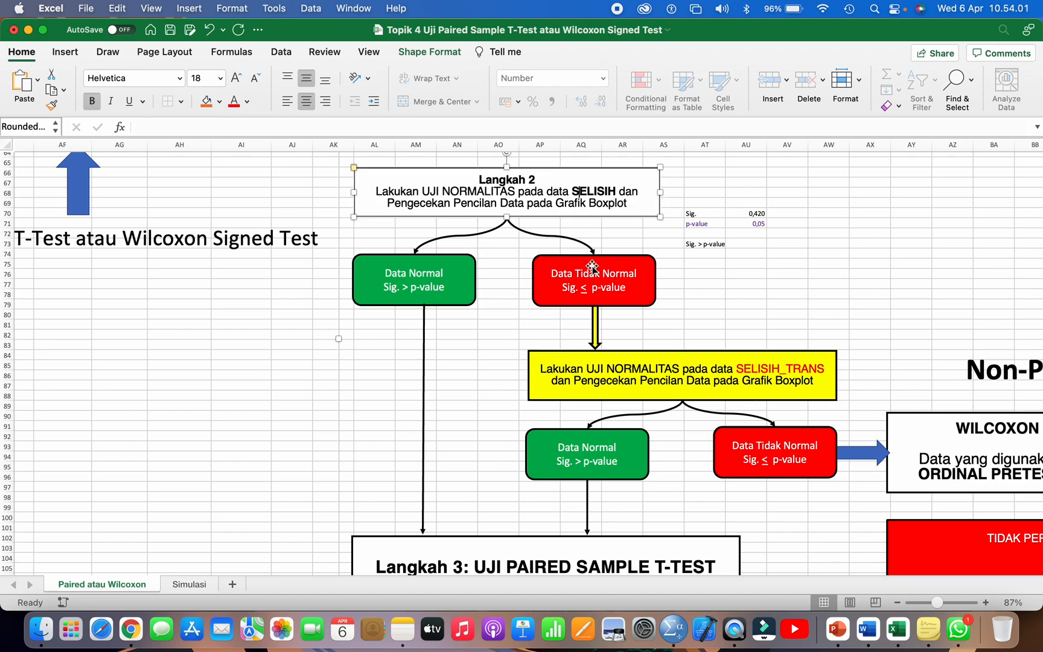
left_click(615, 371)
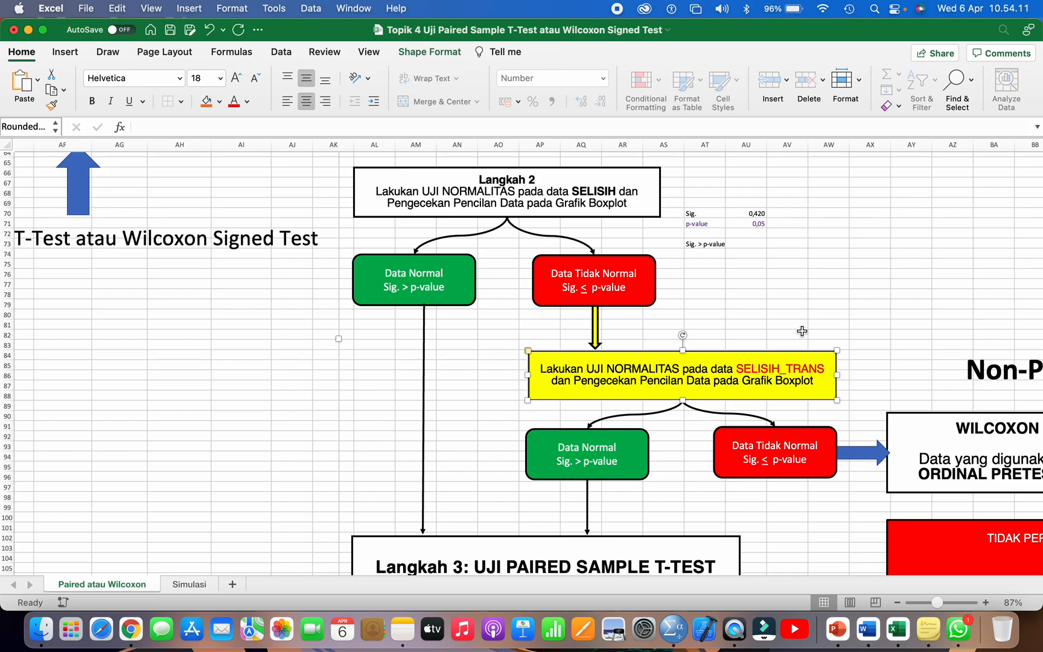
key("super+Tab")
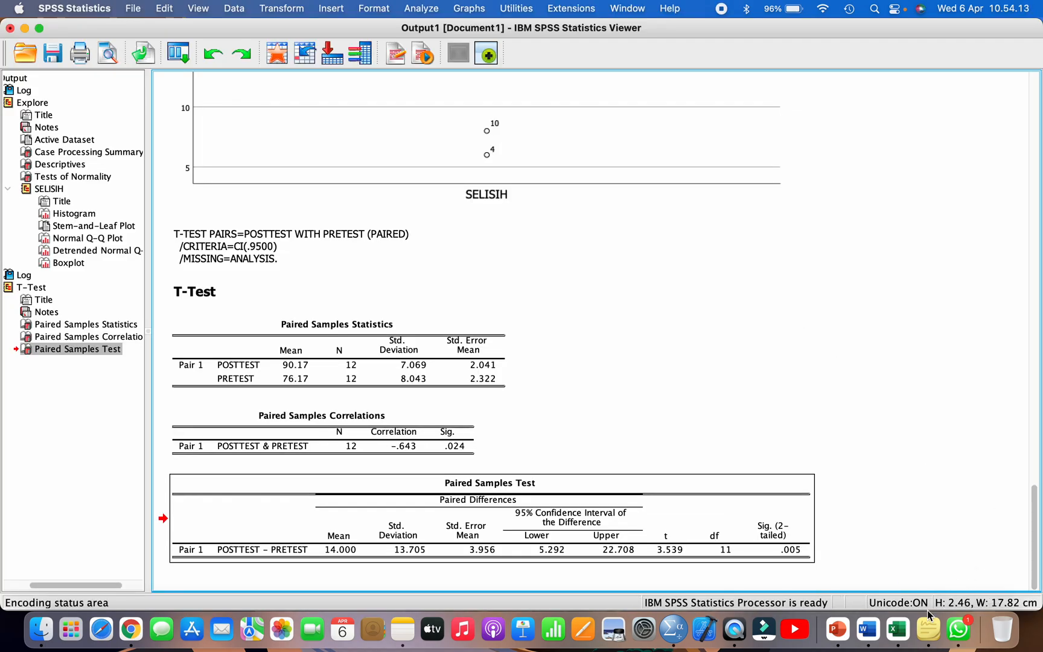
Step: Switch back to the Word report and remove "ATAU WILCOXON SIGNED TEST" from its title, leaving "LAPORAN UJI PAIRED SAMPLE T-TEST"
left_click(867, 628)
scroll(700, 442, "up", 5)
scroll(700, 442, "up", 10)
left_click_drag(431, 373, 614, 372)
left_click(614, 372)
scroll(627, 370, "down", 2)
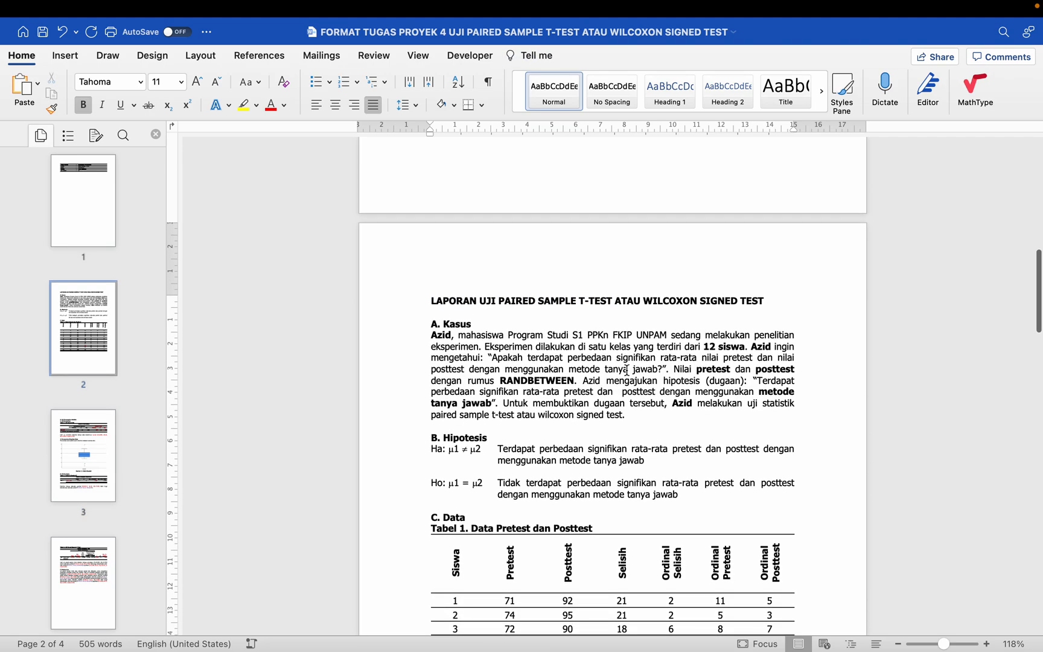
scroll(627, 370, "down", 20)
scroll(628, 374, "down", 10)
left_click_drag(488, 392, 611, 382)
scroll(612, 385, "up", 12)
scroll(612, 383, "up", 20)
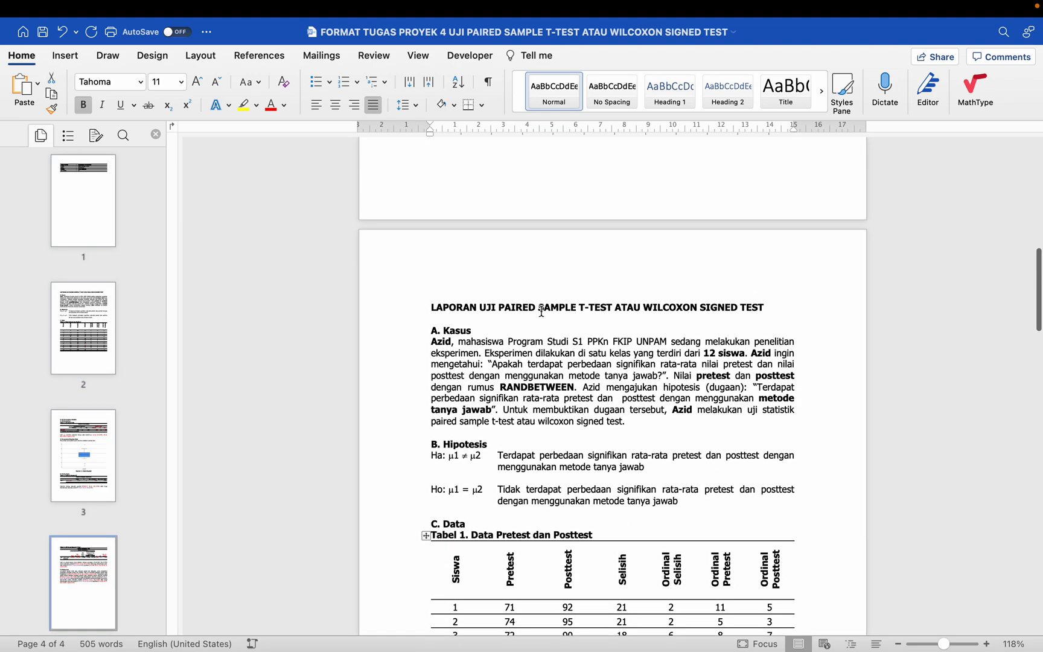
left_click_drag(763, 308, 618, 307)
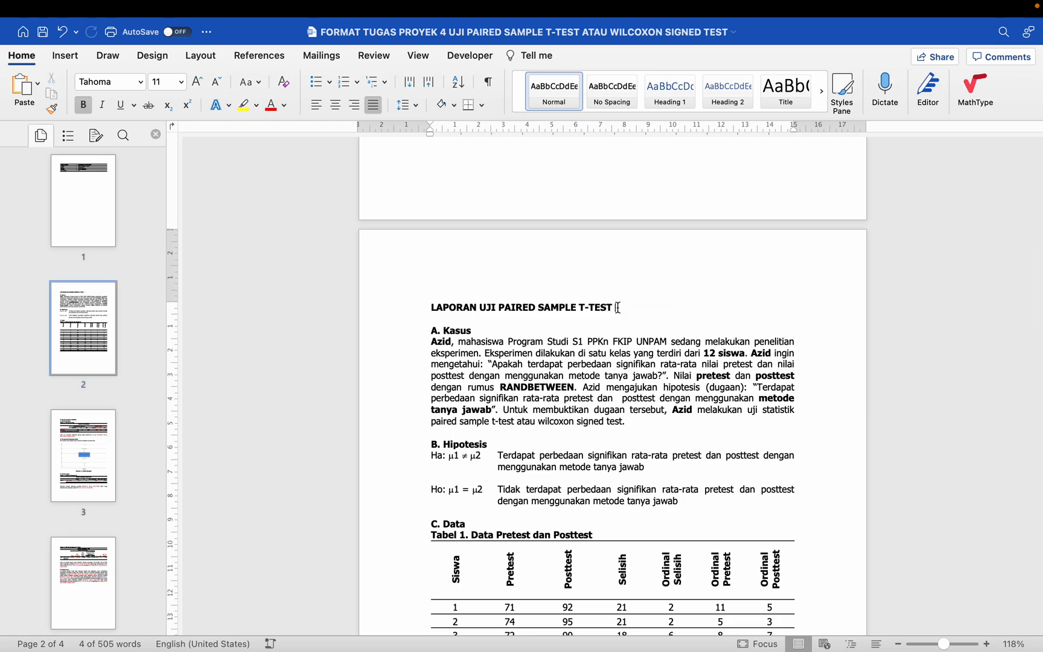
Step: Review the report's "A. Kasus", "B. Hipotesis" and "C. Data" sections in order
scroll(515, 272, "down", 3)
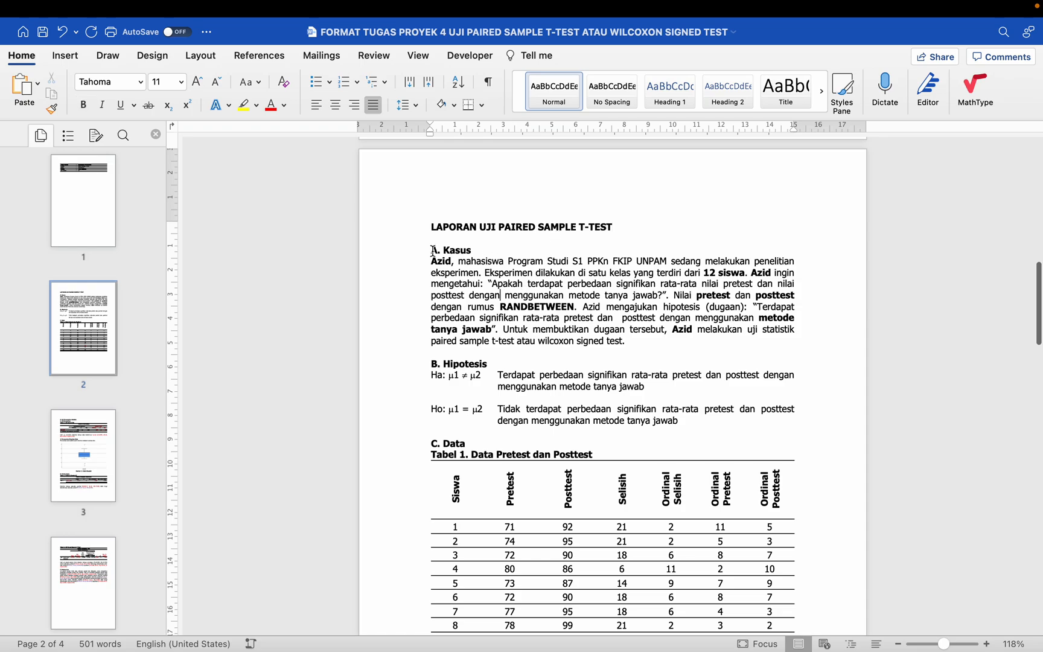
left_click(415, 241)
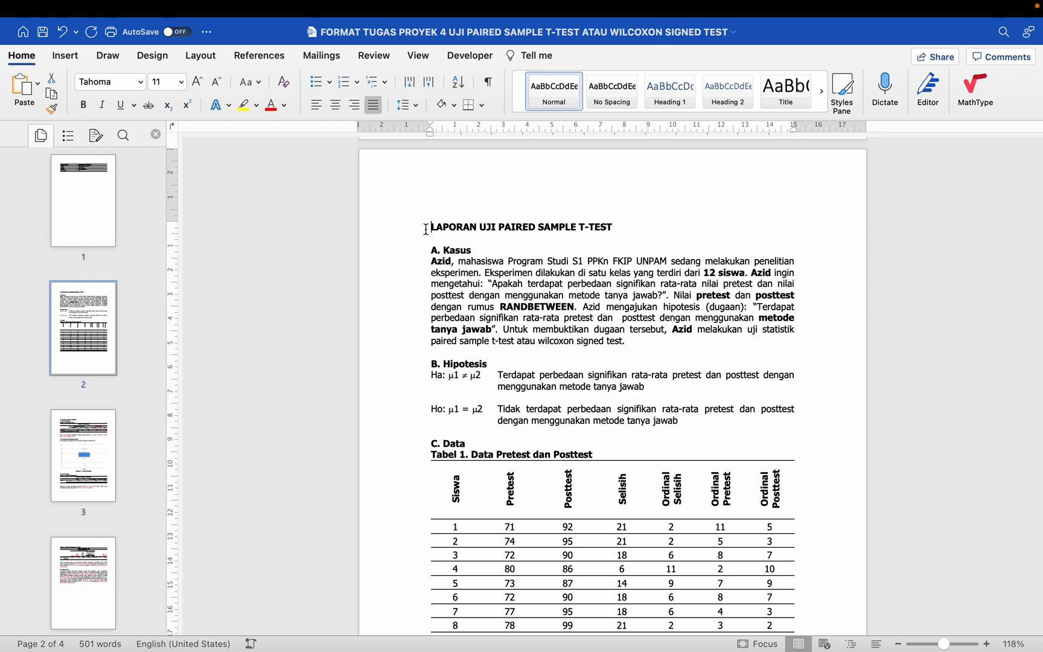
left_click(413, 250)
scroll(415, 245, "down", 3)
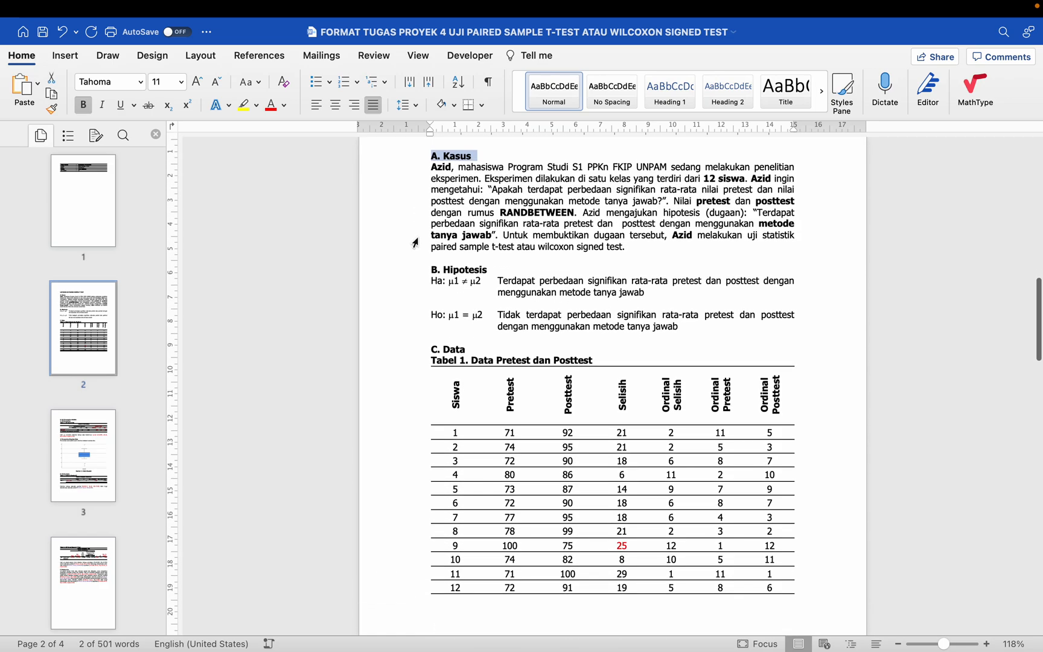
left_click(415, 236)
left_click(413, 271)
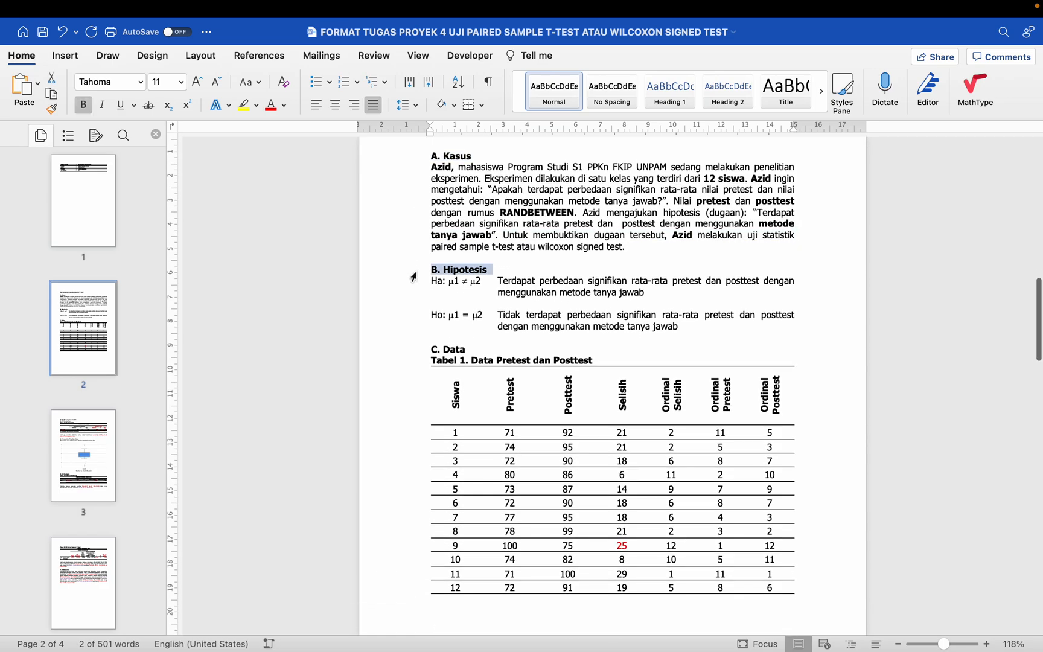
scroll(413, 276, "down", 2)
left_click(416, 267)
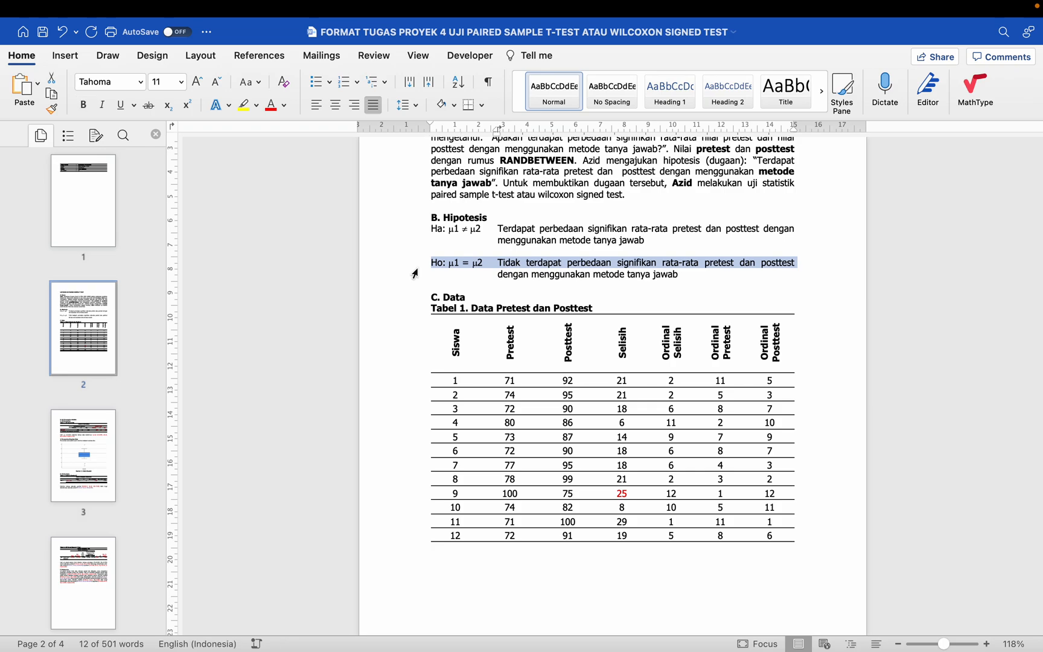
left_click(408, 290)
scroll(408, 294, "down", 10)
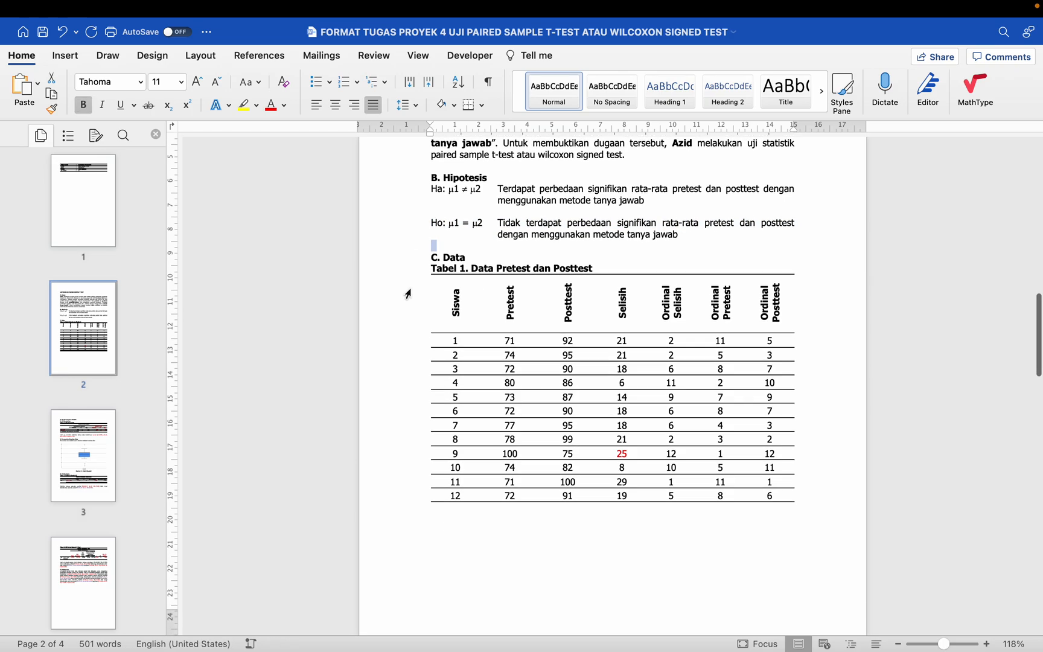
Step: Try removing the blank lines between Tabel 1 and "D. Uji Persyaratan Analisis", and reinsert them to start that heading on a new page
scroll(408, 293, "up", 5)
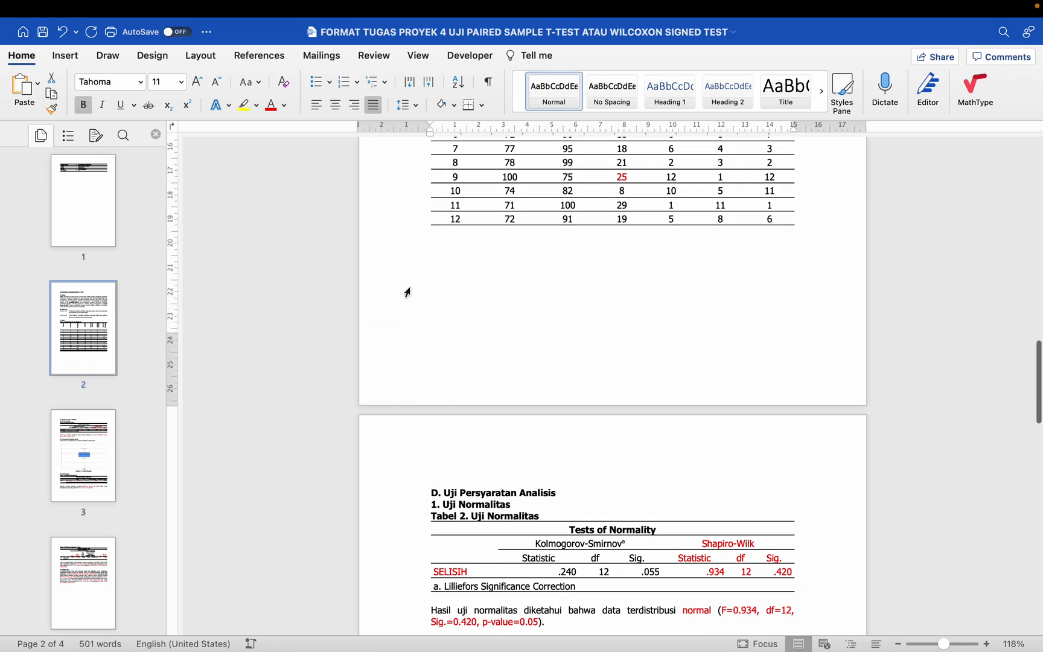
left_click_drag(442, 249, 449, 384)
key("BackSpace")
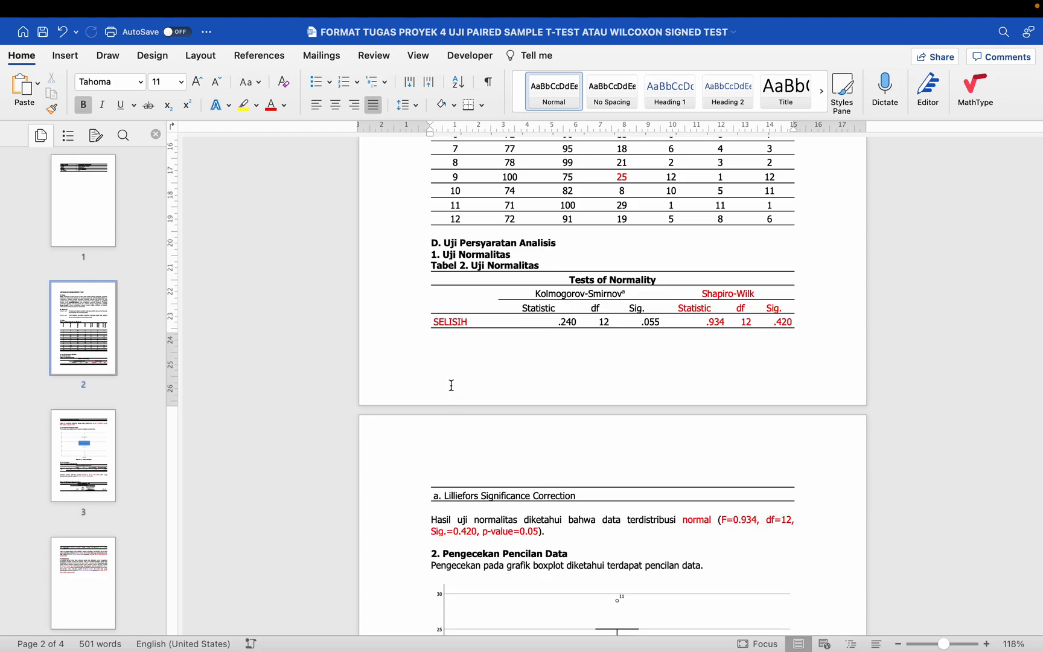
key("Return")
key("Return")
key("Return")
key("Return")
key("Return")
key("Return")
key("Return")
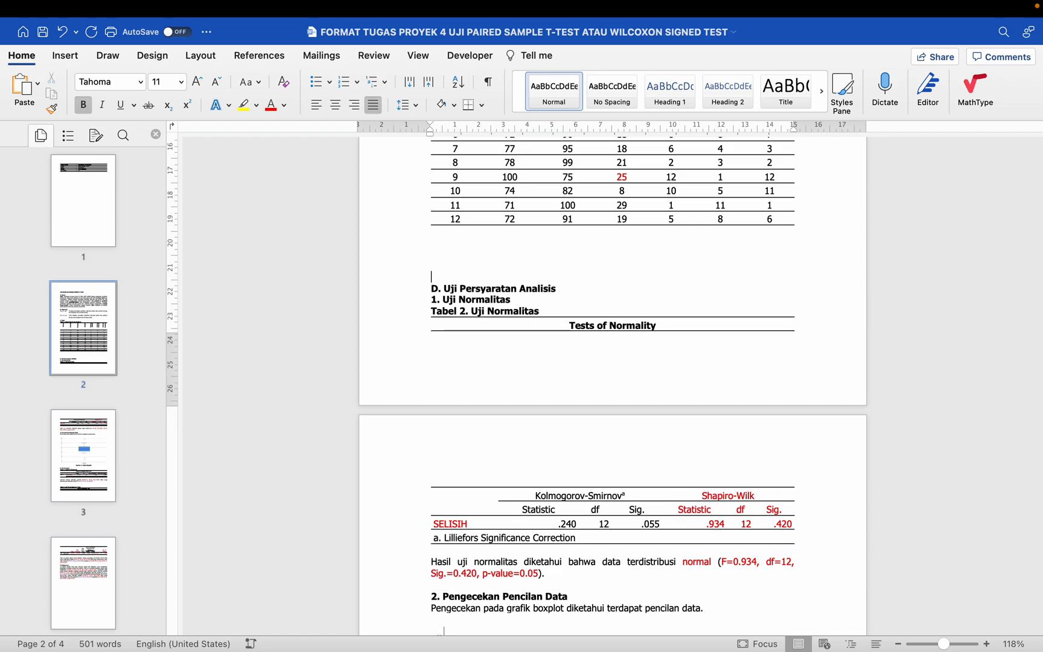
key("Return")
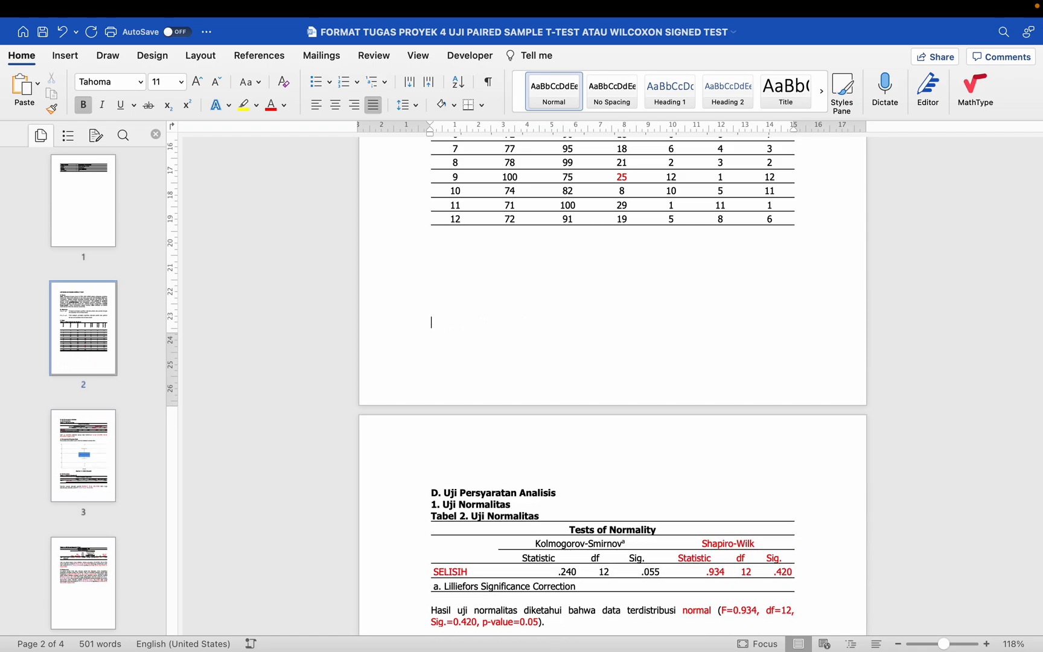
Step: Review section "D. Uji Persyaratan Analisis", covering the normality table and its interpretation, the outlier check and the boxplot caption
scroll(612, 386, "down", 5)
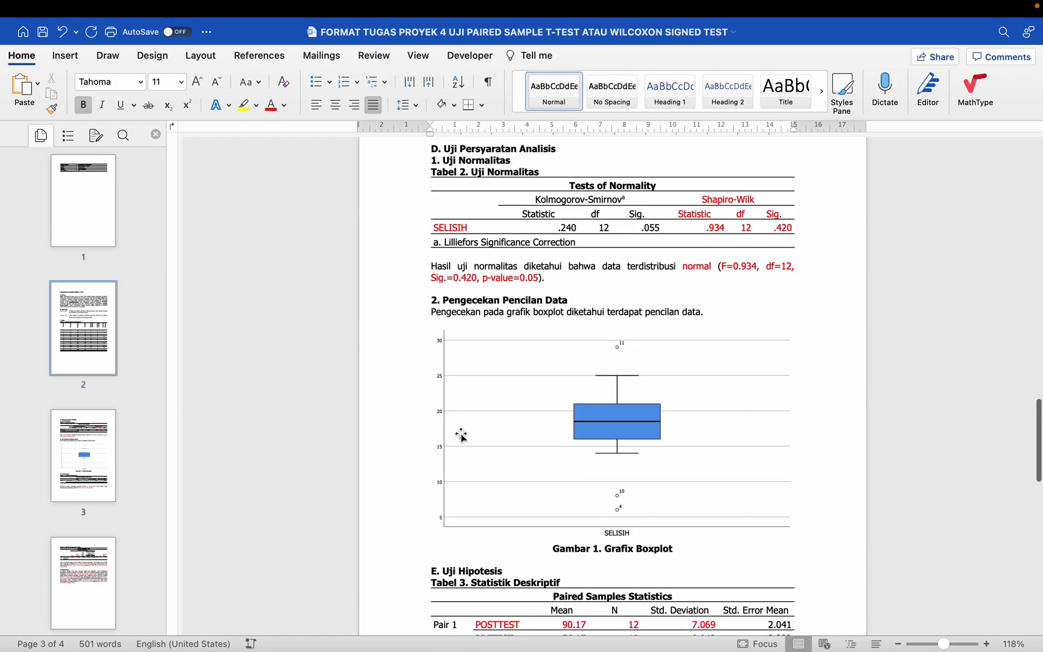
left_click(462, 434)
scroll(461, 435, "down", 1)
scroll(463, 434, "down", 3)
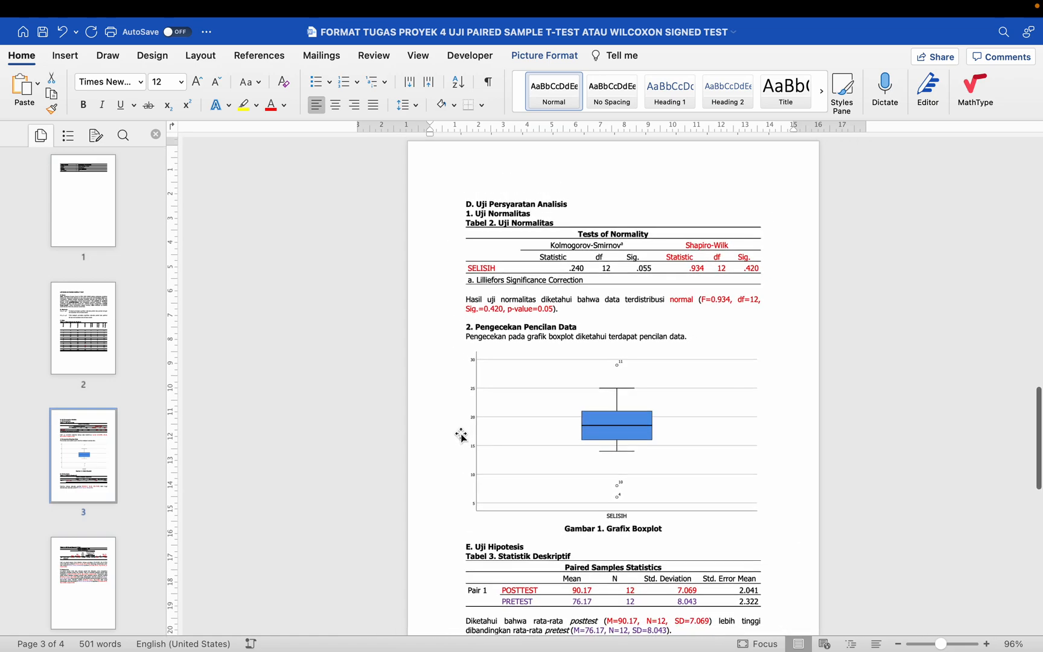
left_click(491, 267)
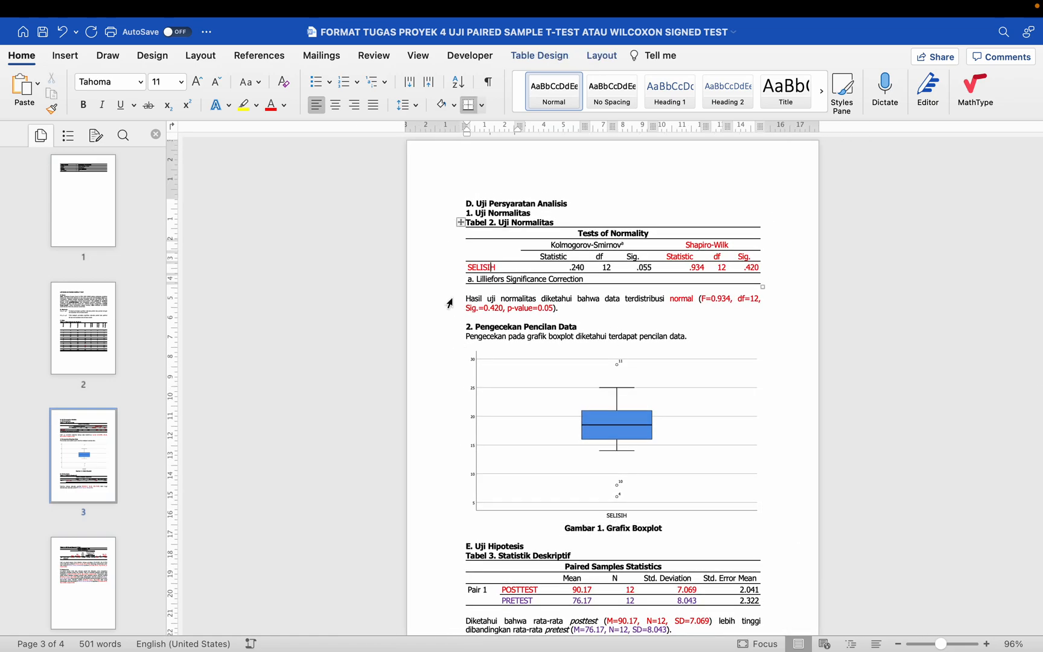
left_click(449, 301)
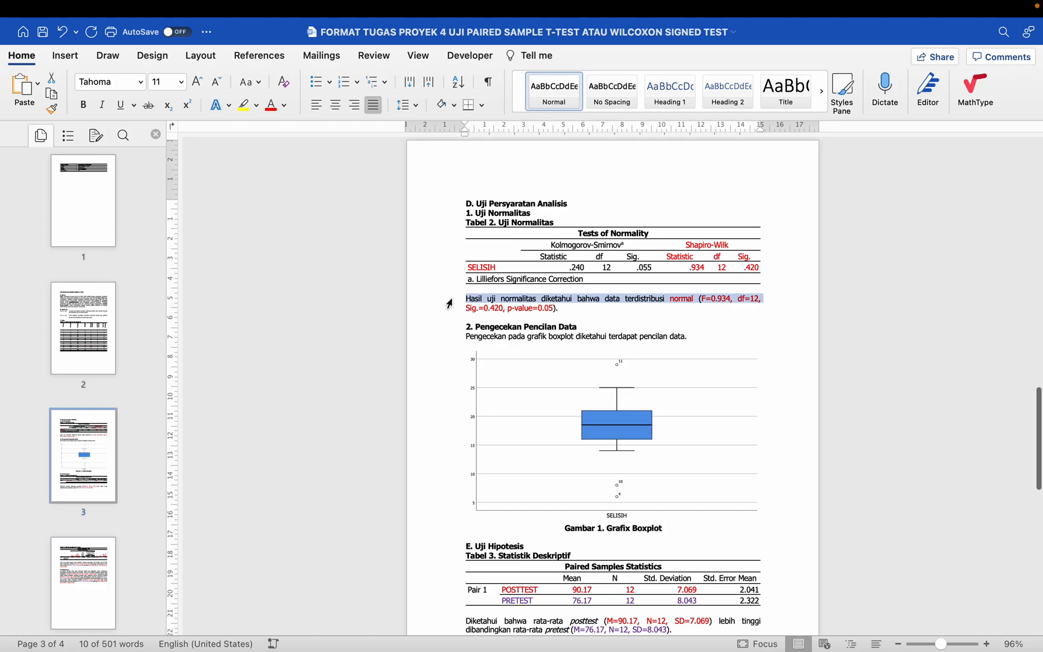
scroll(449, 304, "down", 2)
left_click(495, 247)
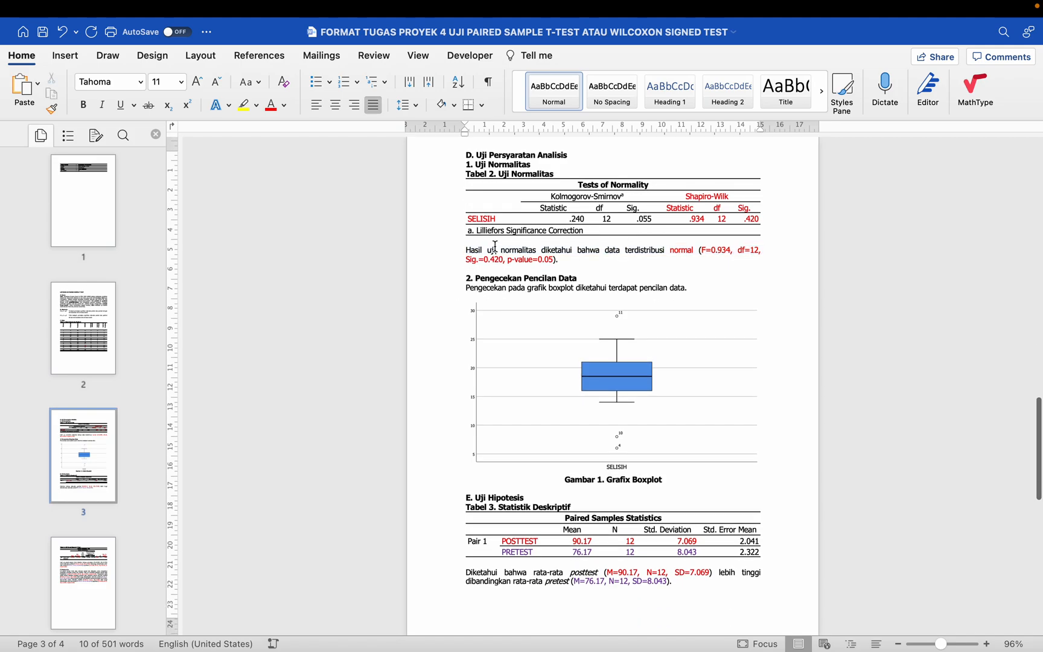
left_click(447, 279)
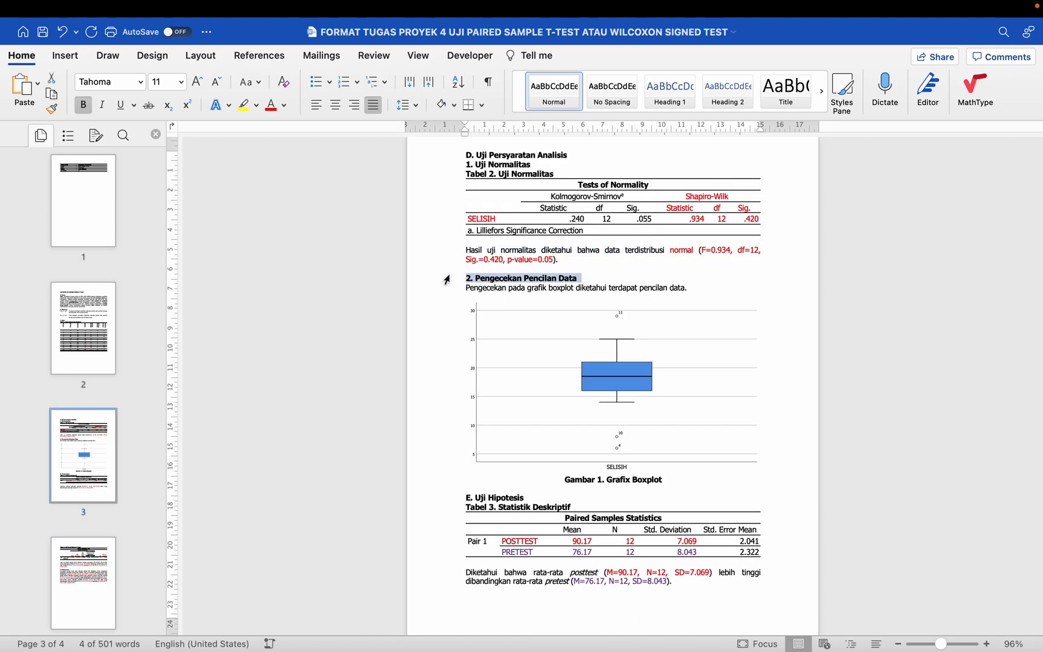
scroll(447, 280, "down", 1)
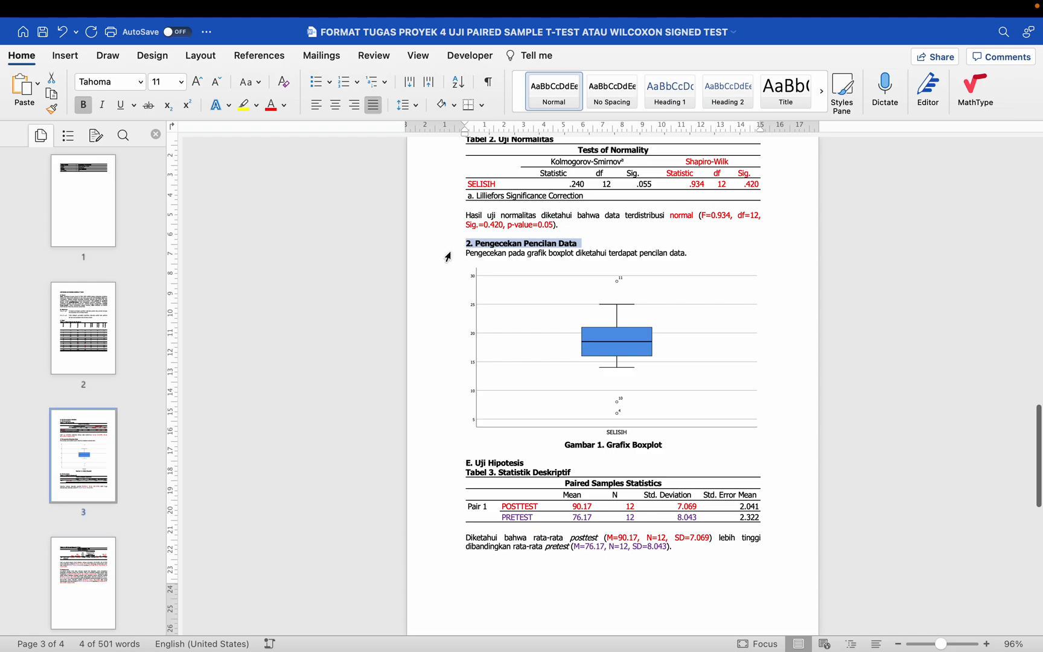
left_click(447, 255)
left_click(489, 289)
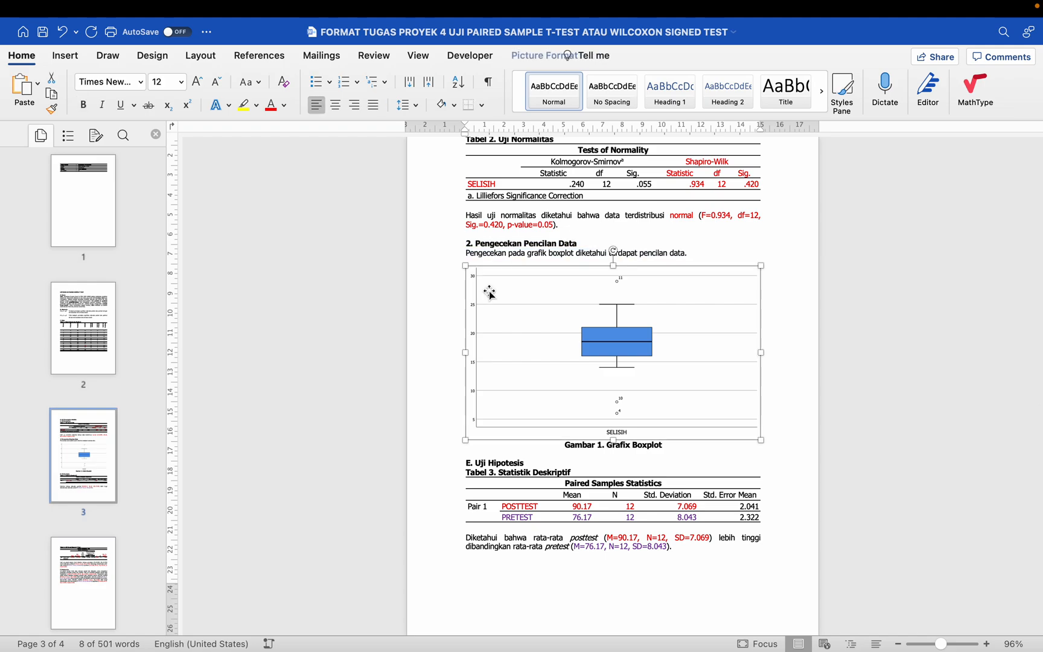
left_click(440, 266)
scroll(440, 266, "down", 3)
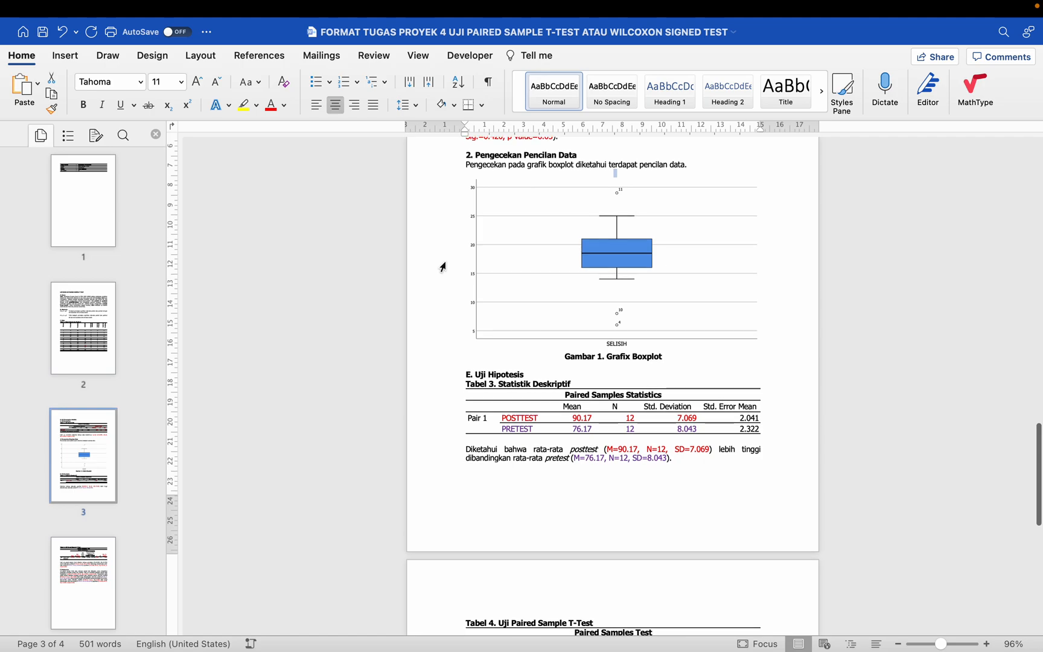
left_click(426, 358)
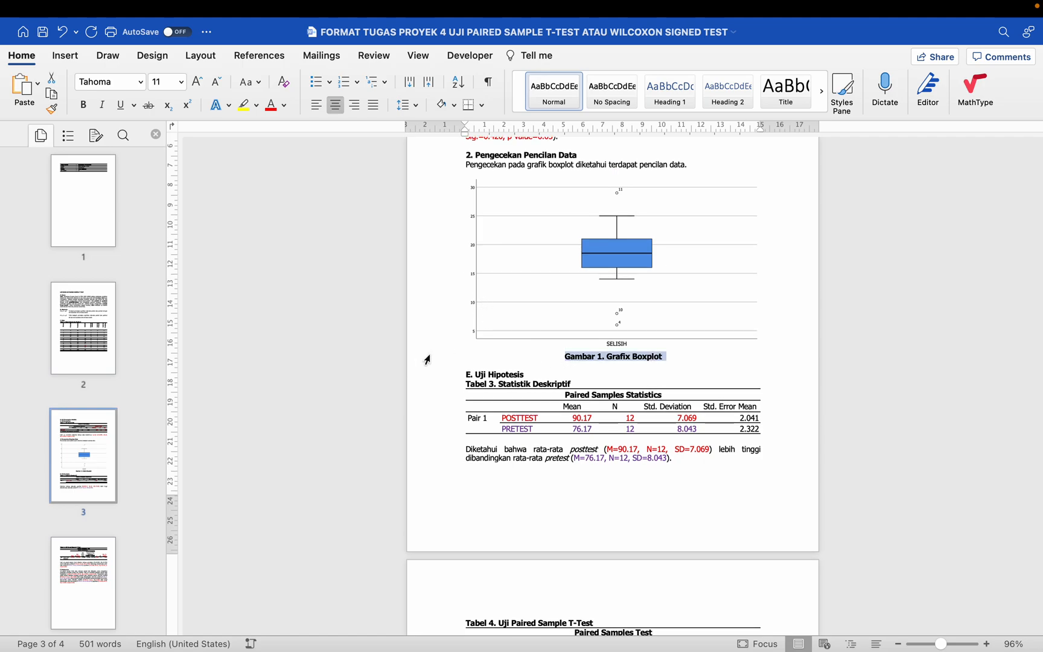
Step: Review section "E. Uji Hipotesis", checking its heading spacing, Tabel 3 and the paragraph interpreting the descriptive statistics
left_click(455, 378)
key("super+j")
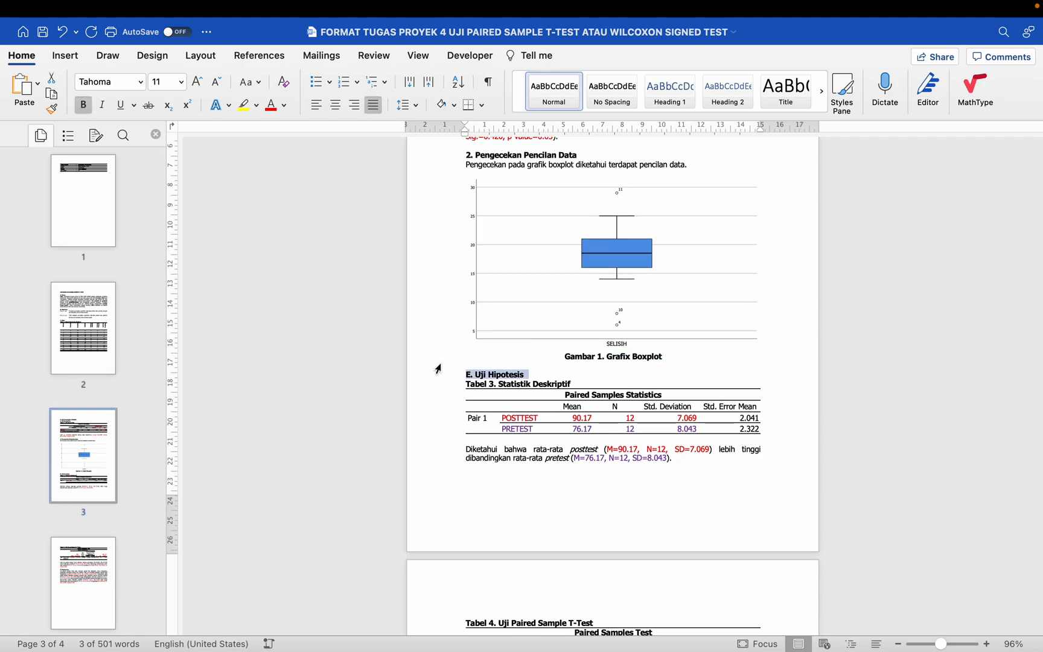
key("Up")
key("super+e")
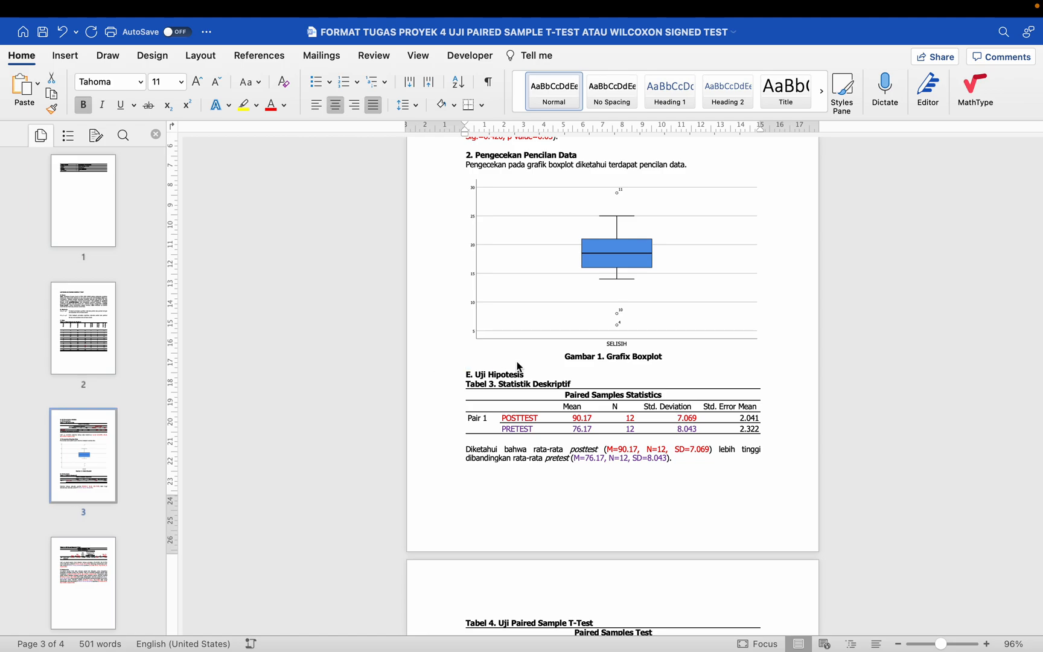
left_click(618, 368)
scroll(619, 367, "down", 2)
scroll(618, 367, "down", 2)
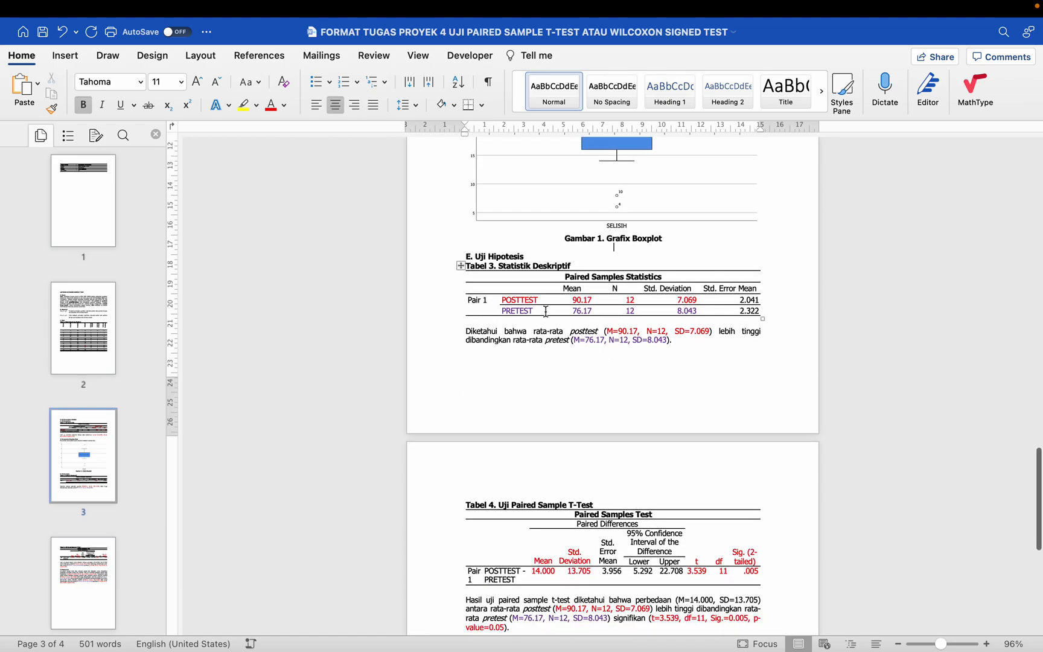
double_click(445, 335)
scroll(449, 345, "down", 7)
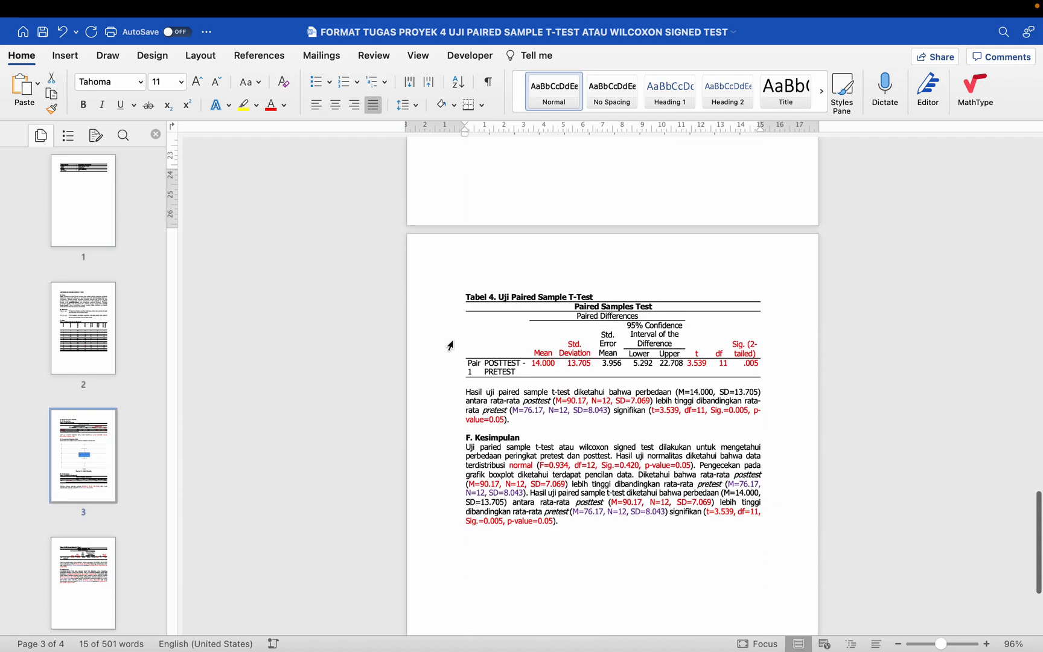
Step: Review Tabel 4 with its paired sample t-test interpretation and the spacing before "F. Kesimpulan"
left_click(483, 266)
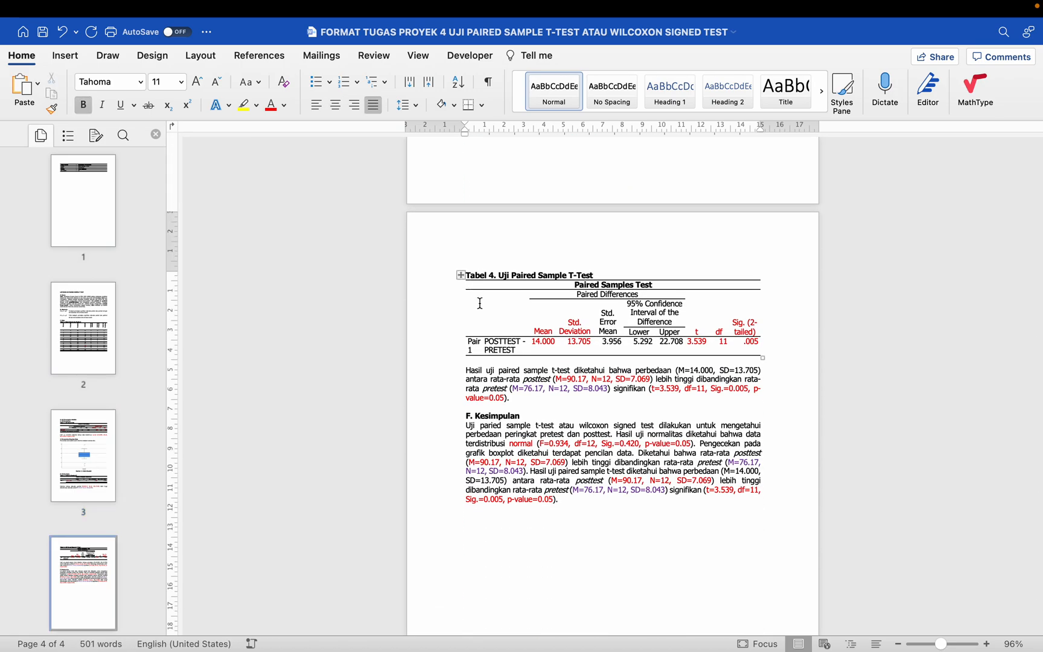
double_click(457, 374)
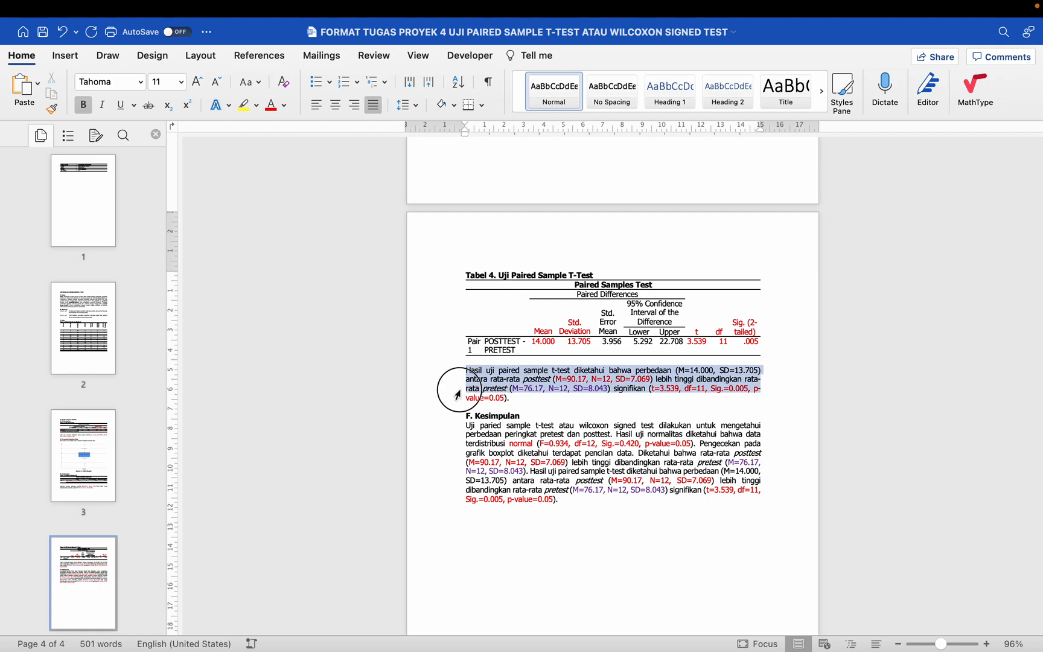
left_click(461, 389)
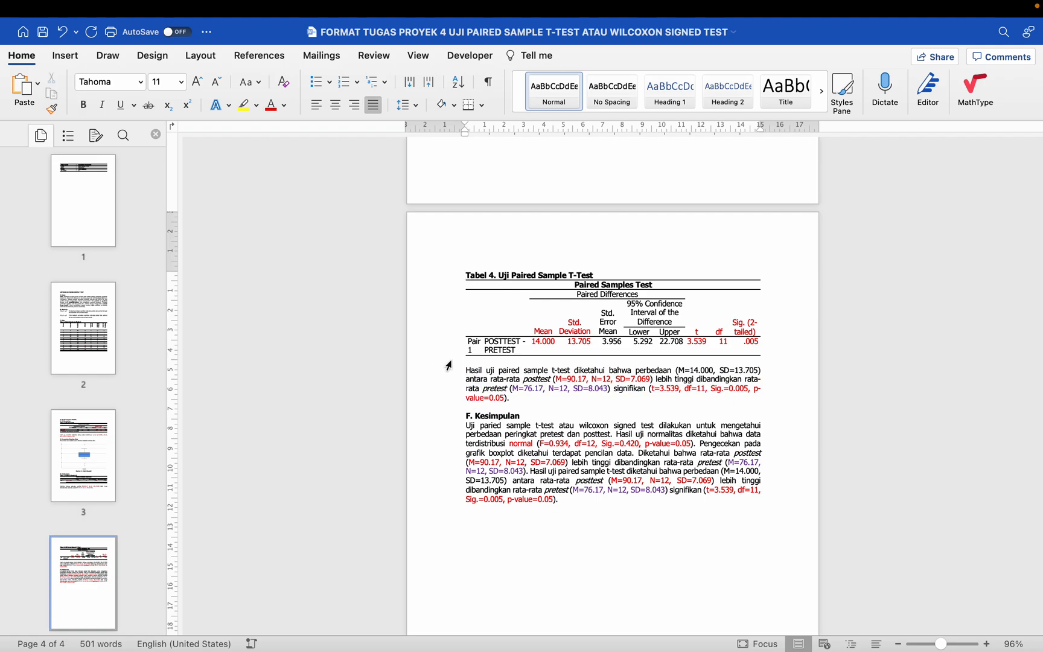
scroll(449, 365, "down", 1)
left_click_drag(472, 345, 498, 383)
scroll(499, 368, "down", 1)
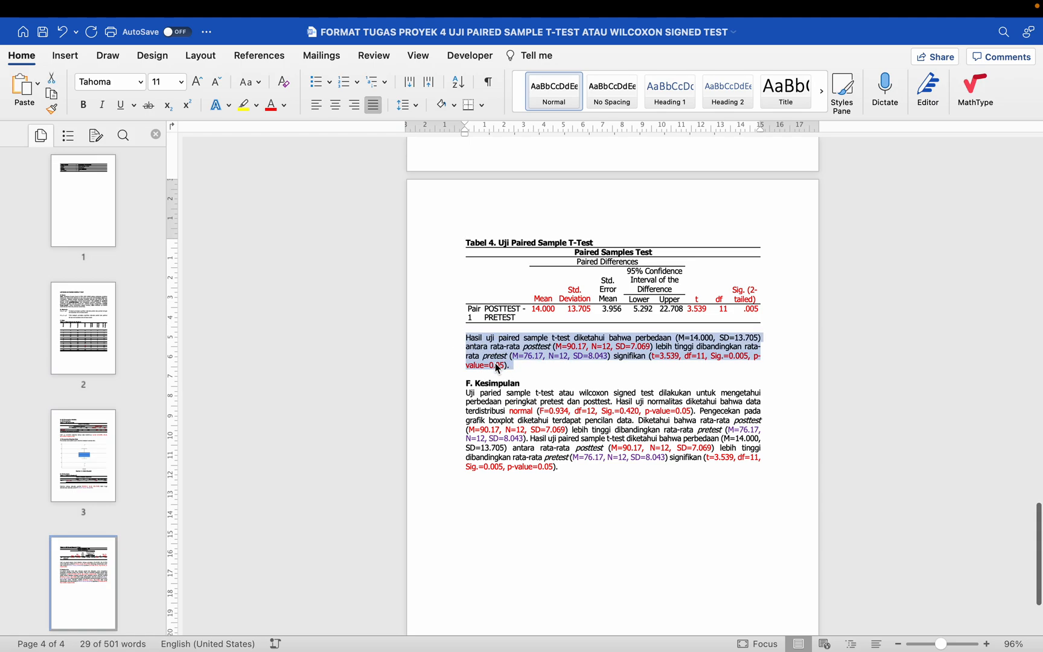
scroll(499, 369, "down", 3)
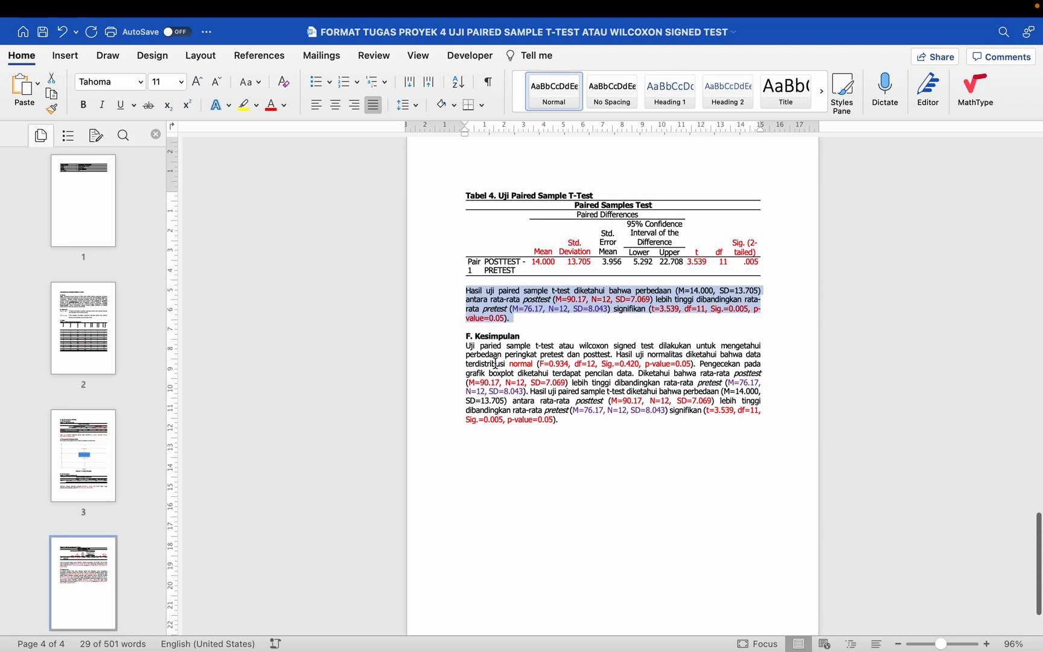
left_click(444, 329)
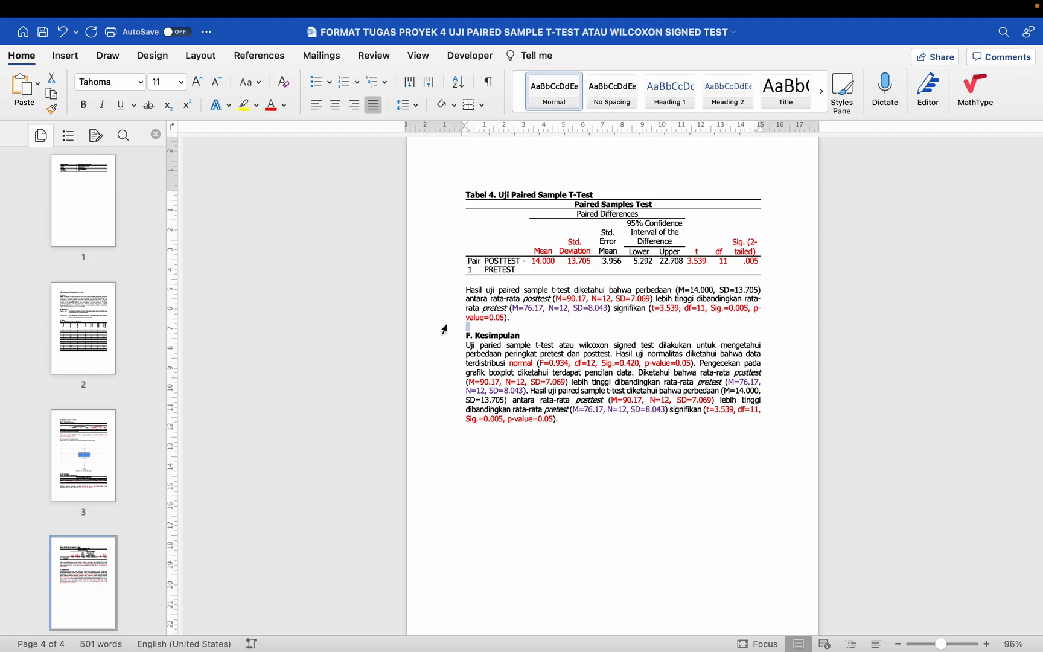
left_click(479, 304)
left_click(444, 332)
Step: Save the report and start saving a copy of it, replacing "FORMAT" in the file name with the student's full name
scroll(444, 336, "up", 20)
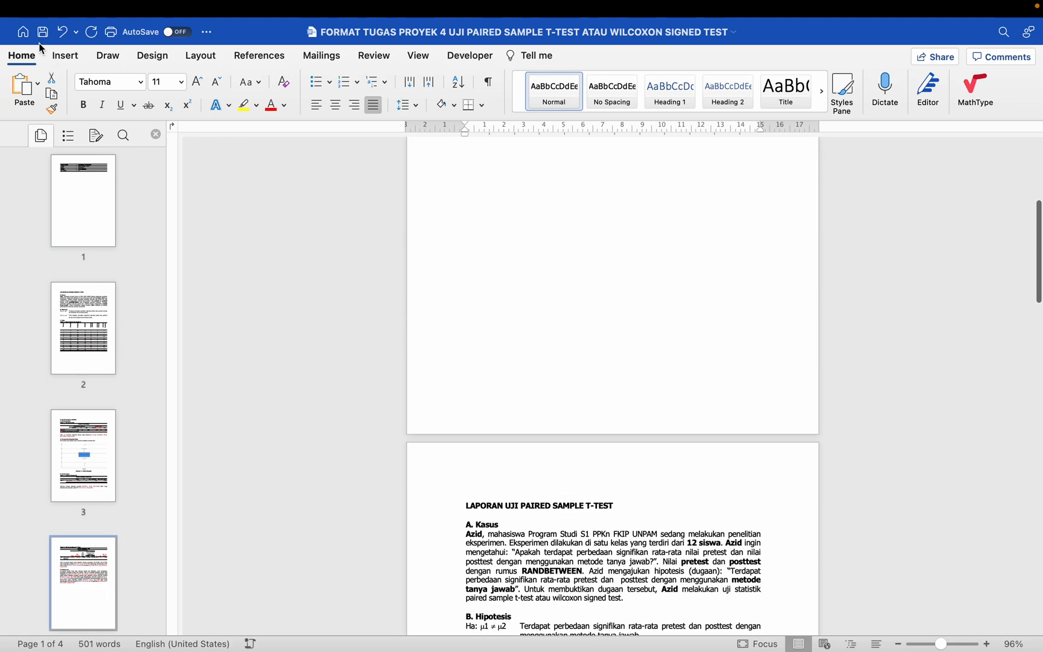
left_click(43, 32)
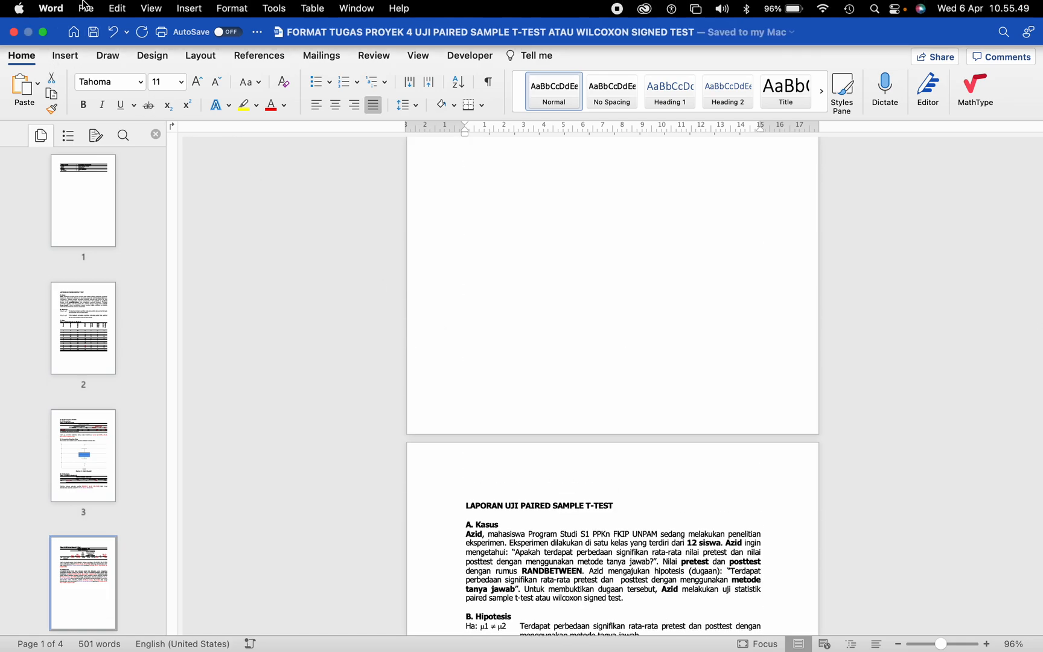
left_click(86, 8)
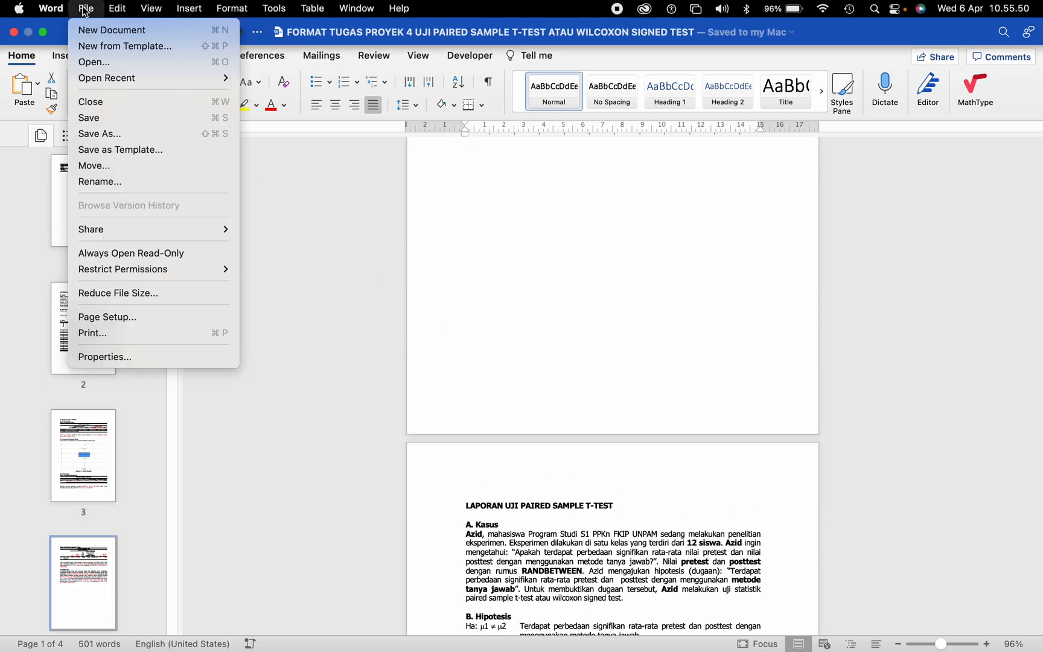
left_click(108, 133)
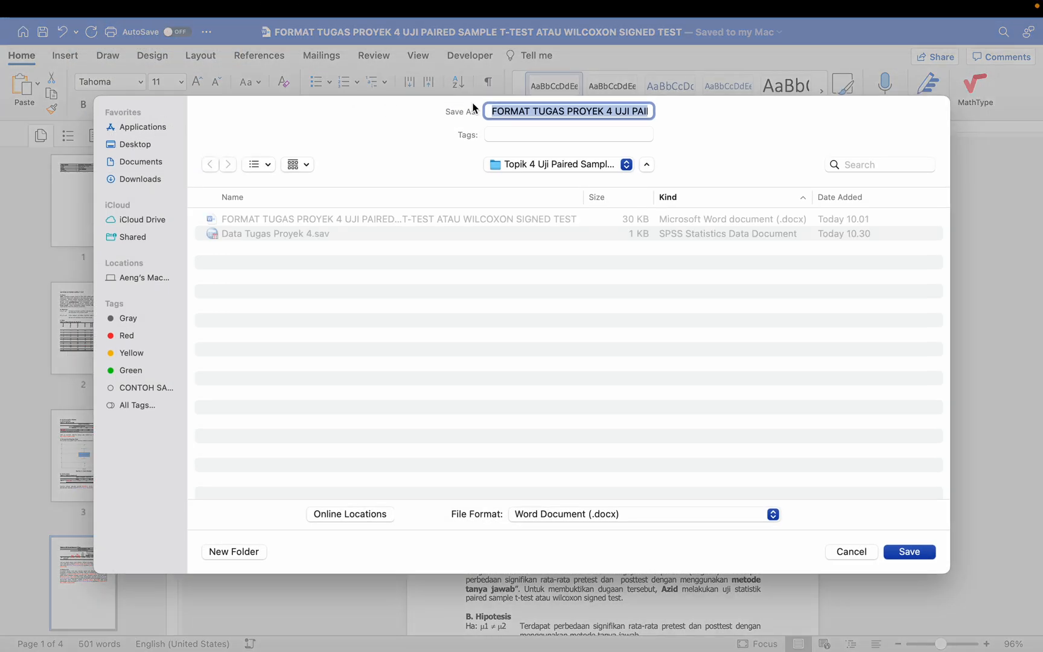
double_click(516, 111)
key("BackSpace")
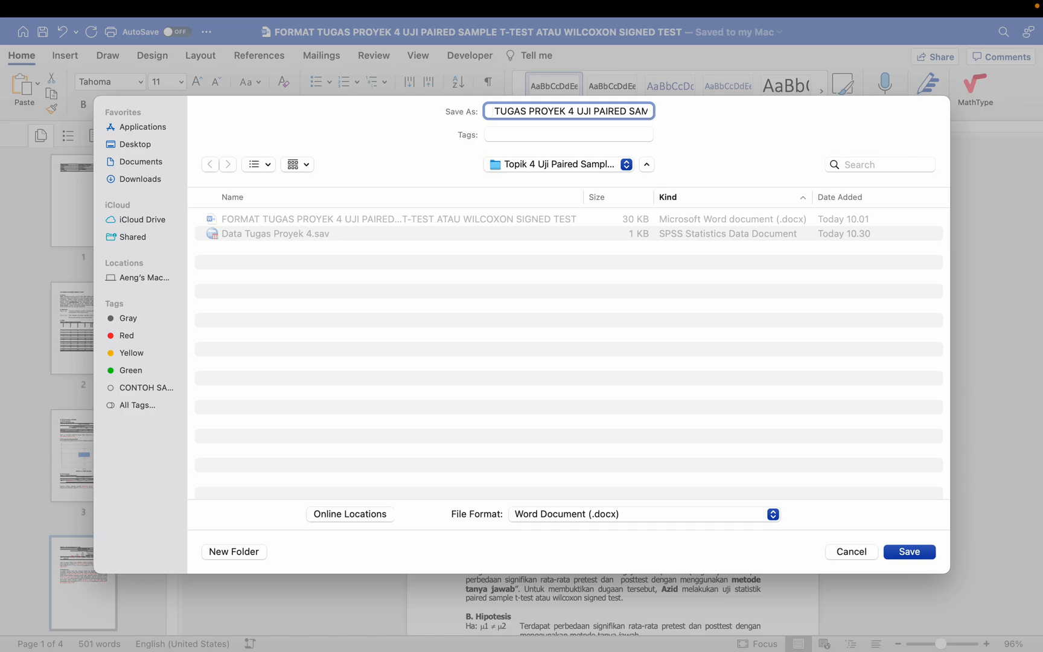
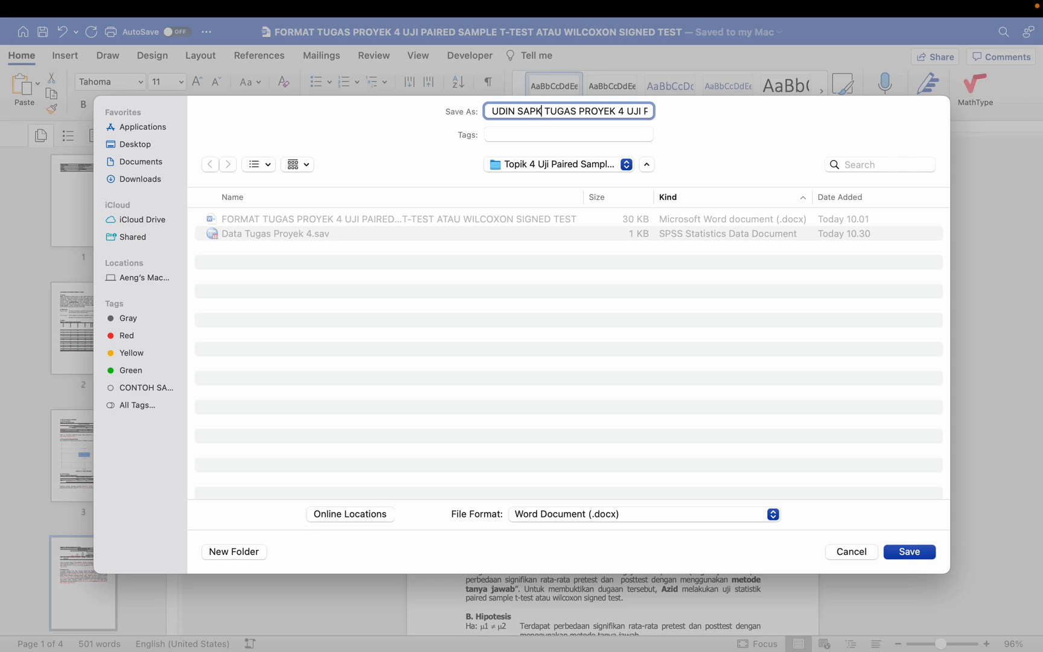
key("Down")
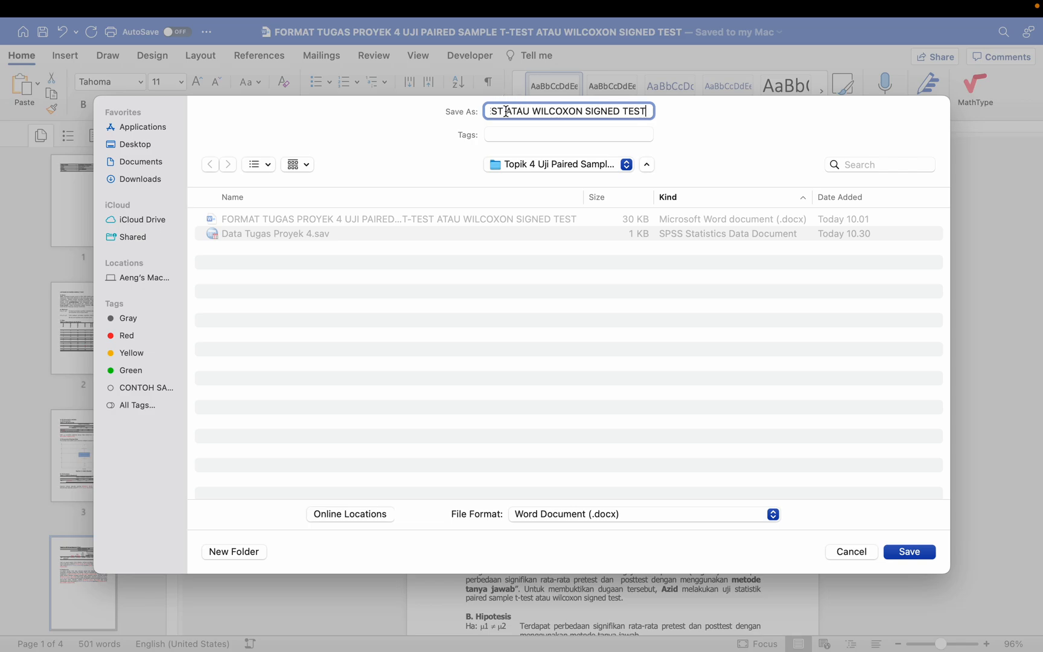
Step: Remove "ATAU WILCOXON SIGNED TEST" from the copy's file name so it ends in "T-TEST", and save the copy
left_click_drag(506, 111, 651, 105)
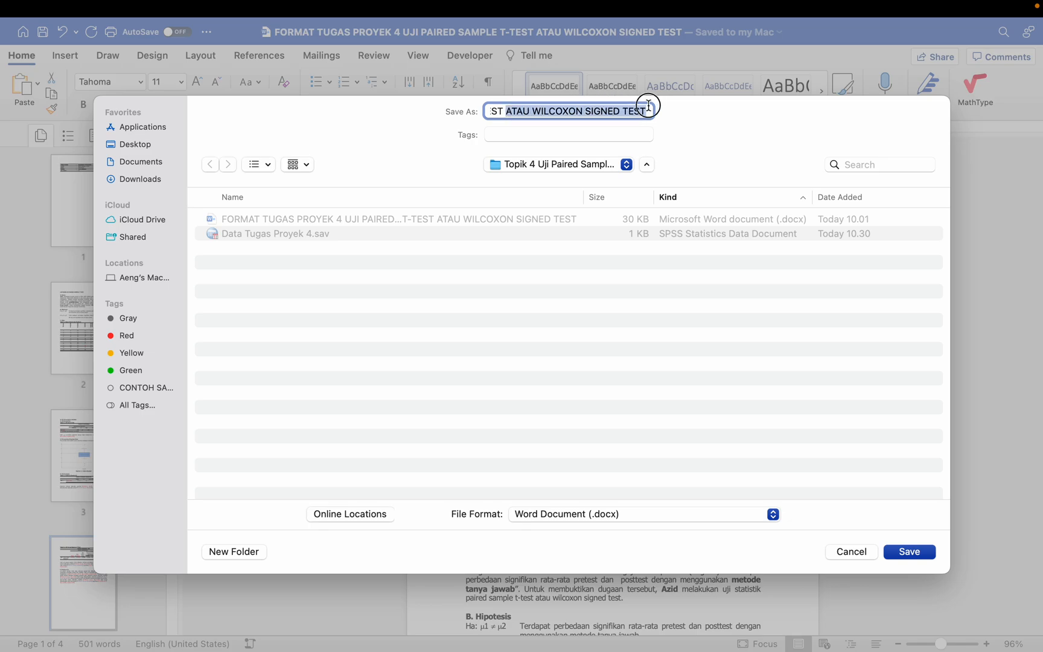
key("BackSpace")
key("BackSpace")
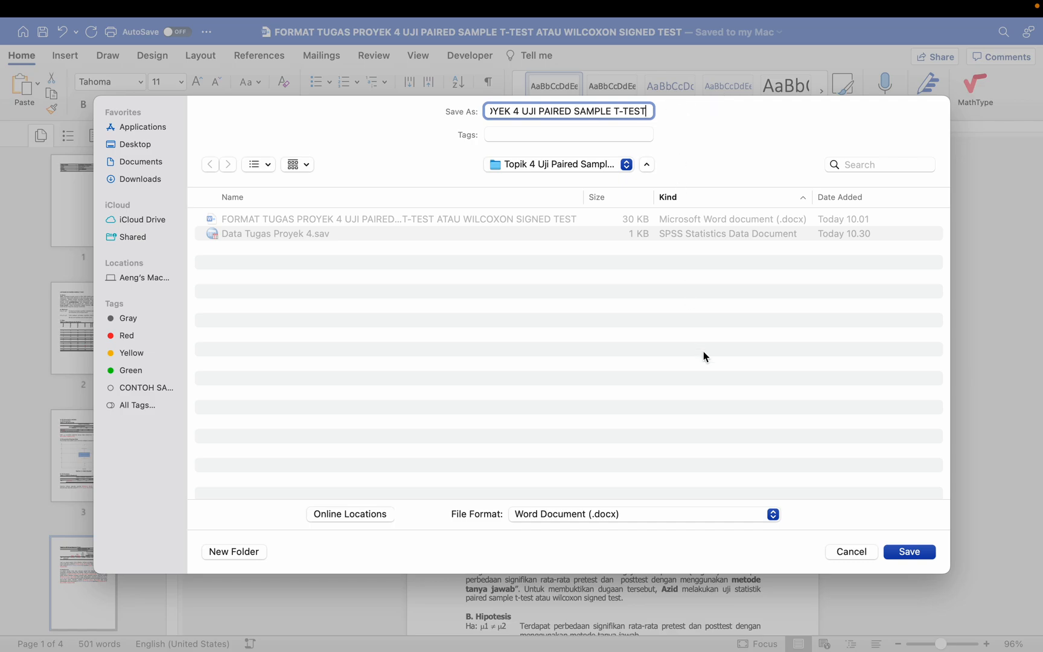
left_click(893, 551)
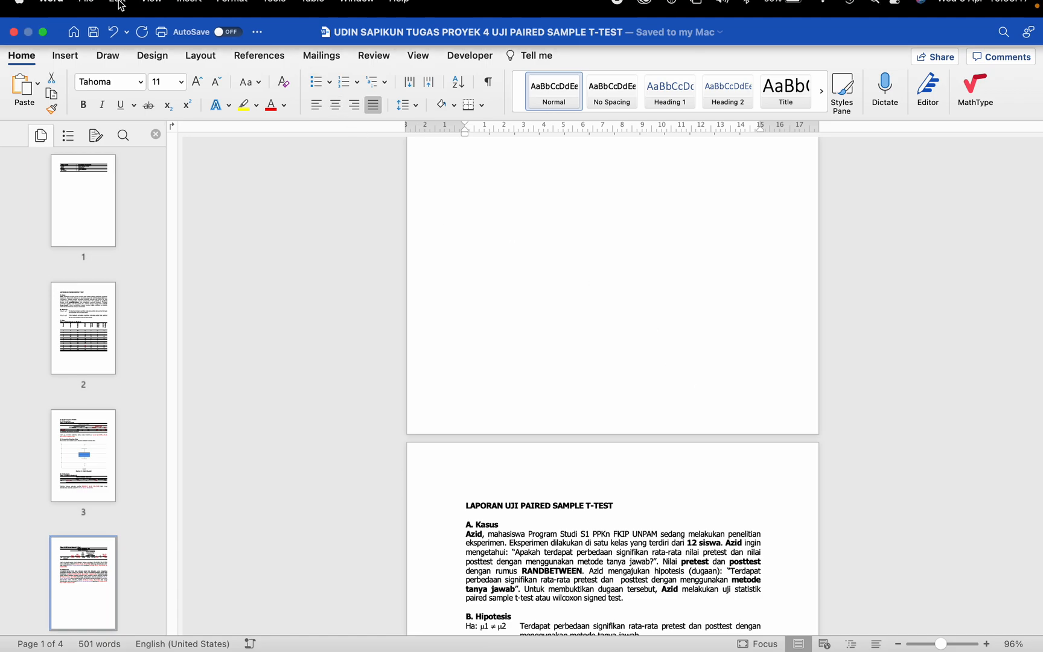
Step: Export the report as a PDF best suited for electronic distribution and accessibility, and close the document
left_click(89, 8)
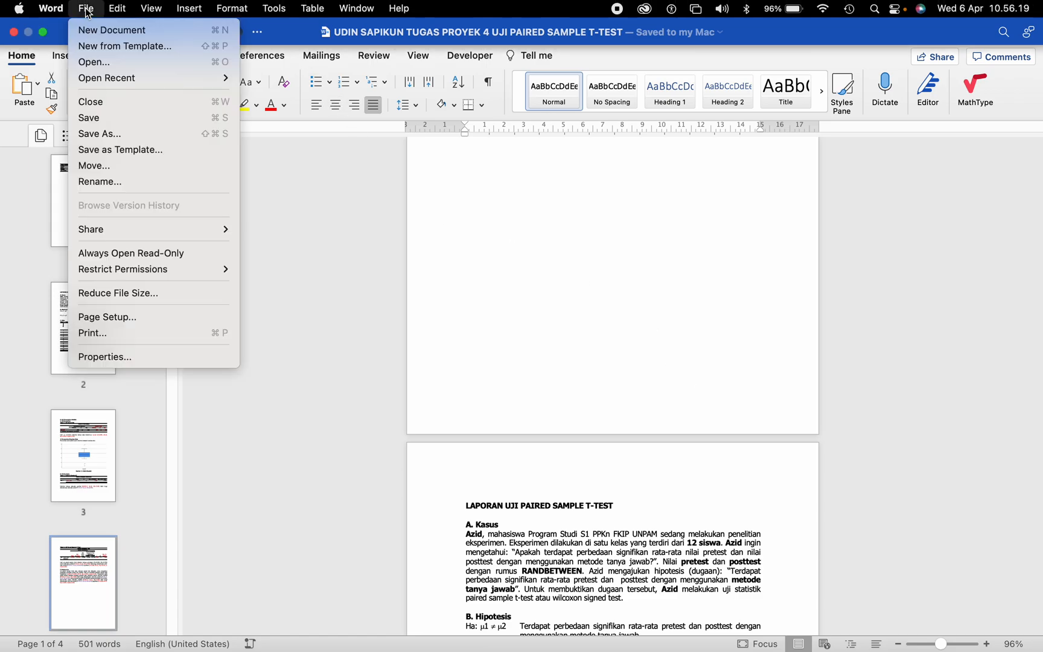
left_click(112, 134)
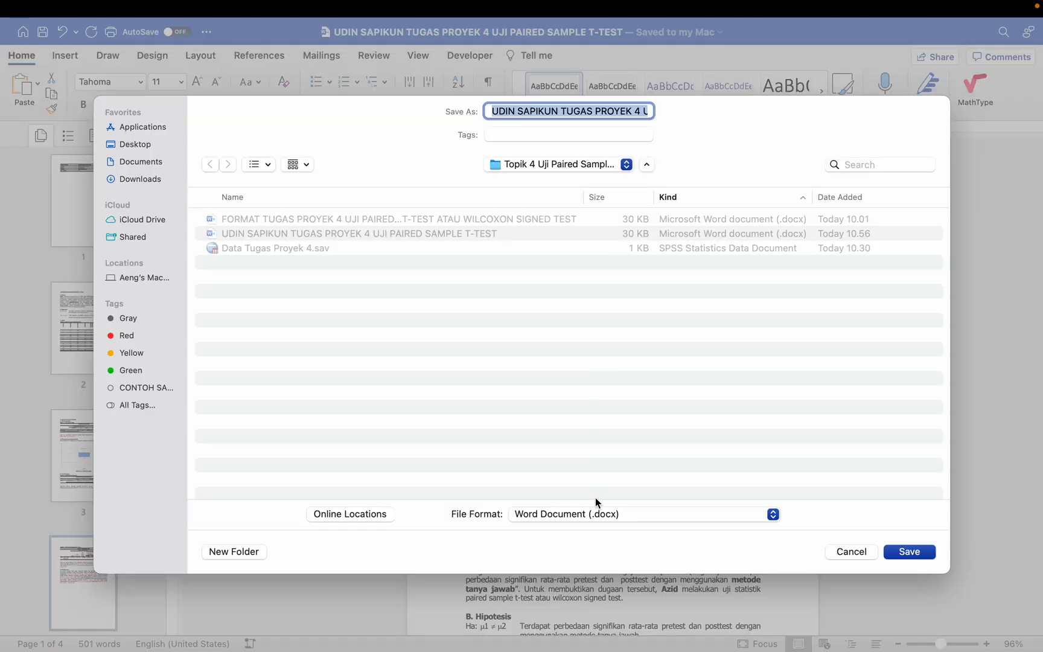
left_click(589, 512)
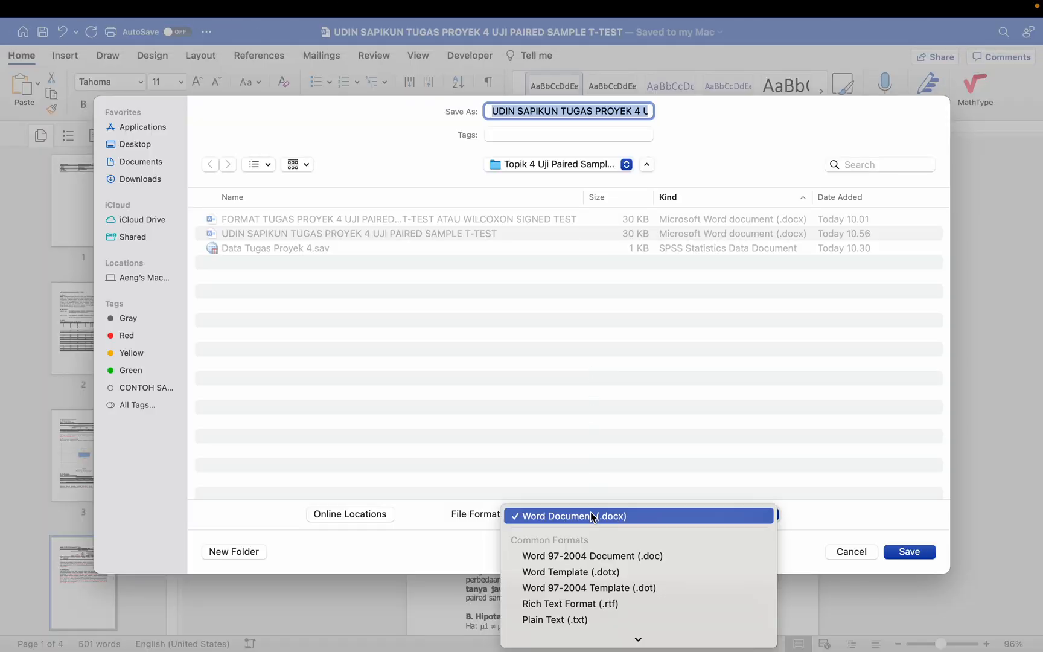
scroll(589, 511, "down", 3)
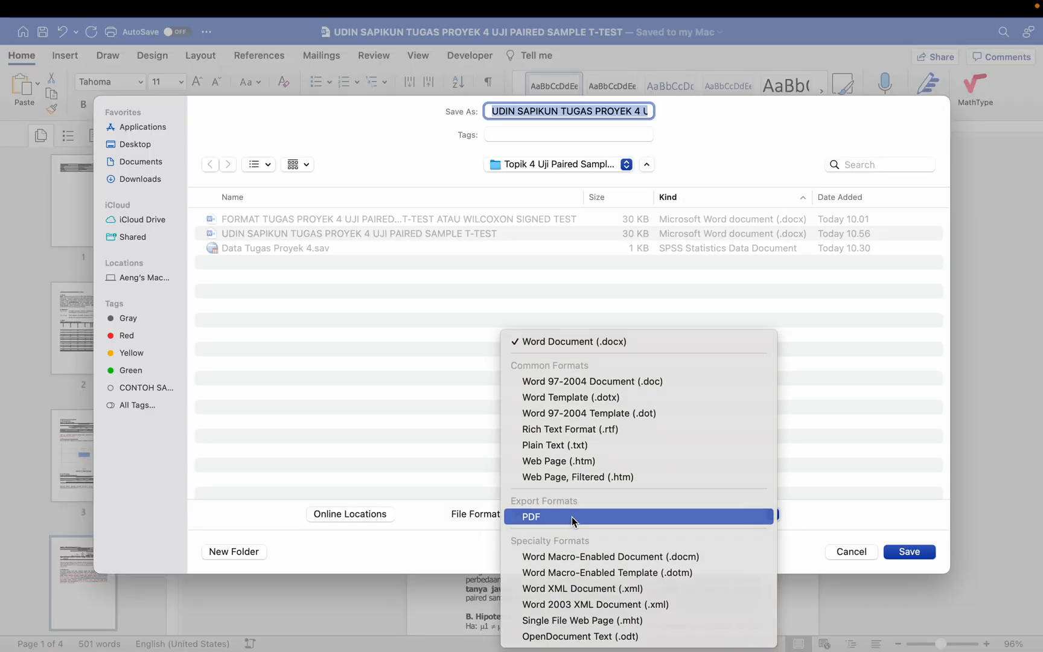
left_click(570, 516)
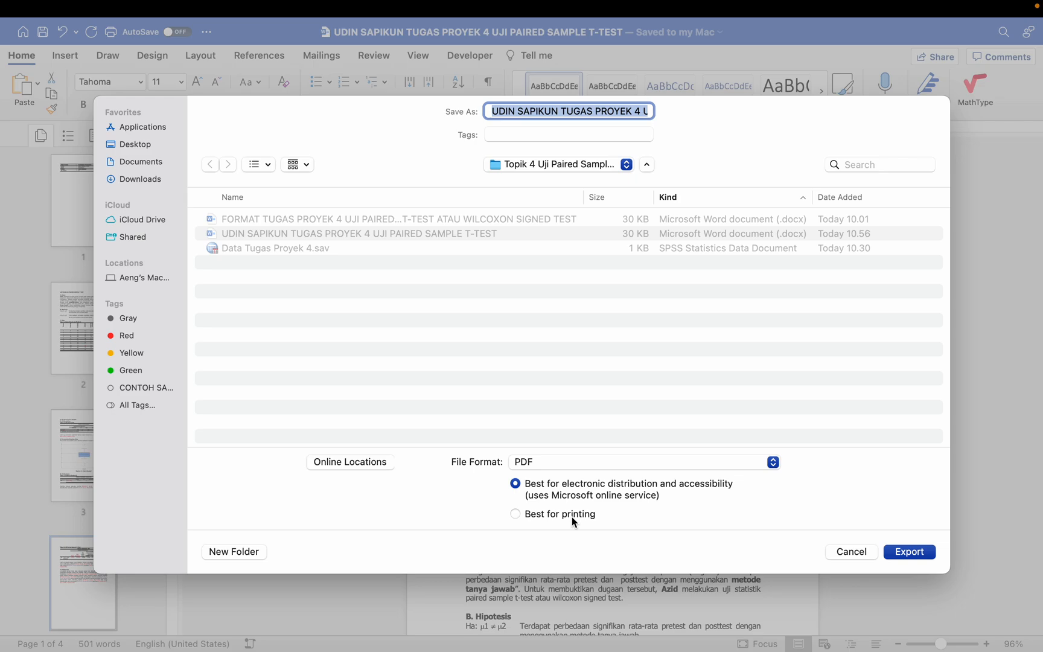
left_click(908, 553)
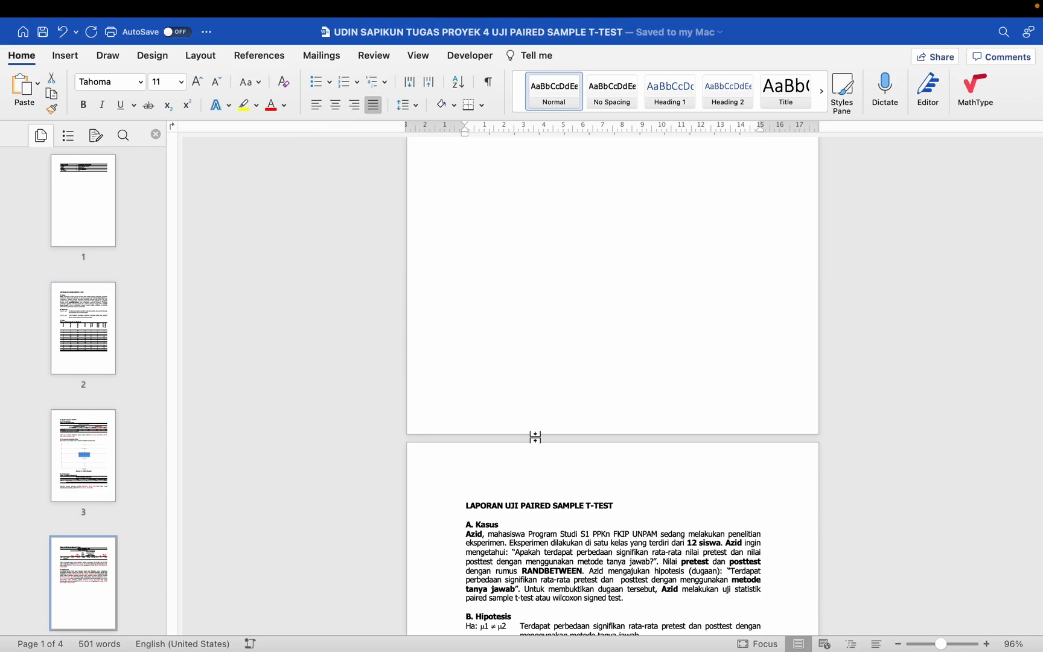
scroll(535, 437, "down", 5)
mouse_move(128, 5)
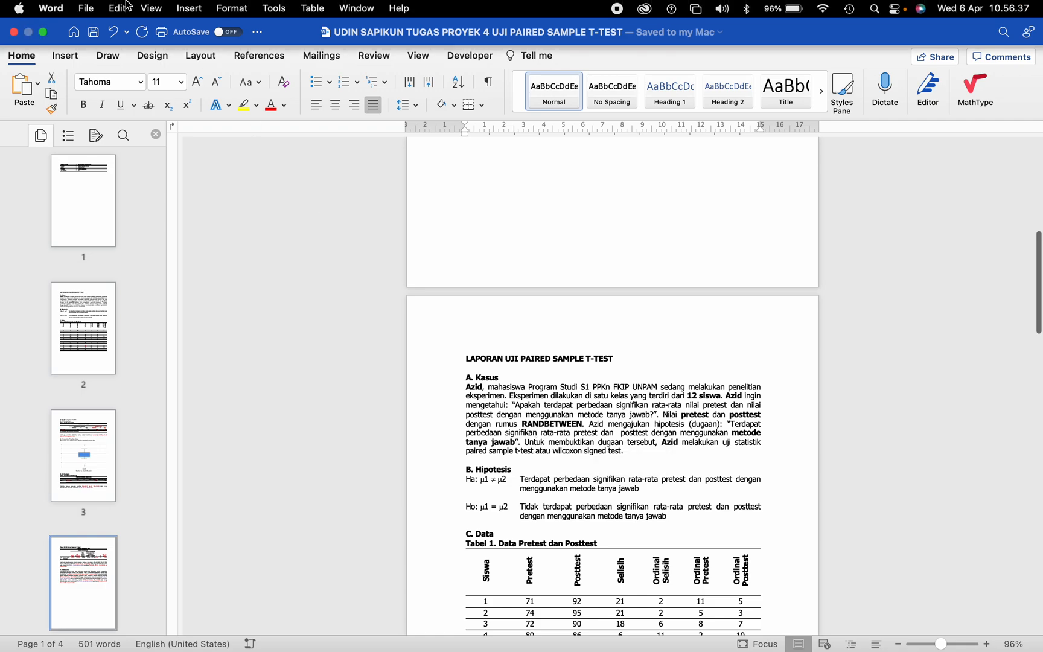
left_click(15, 34)
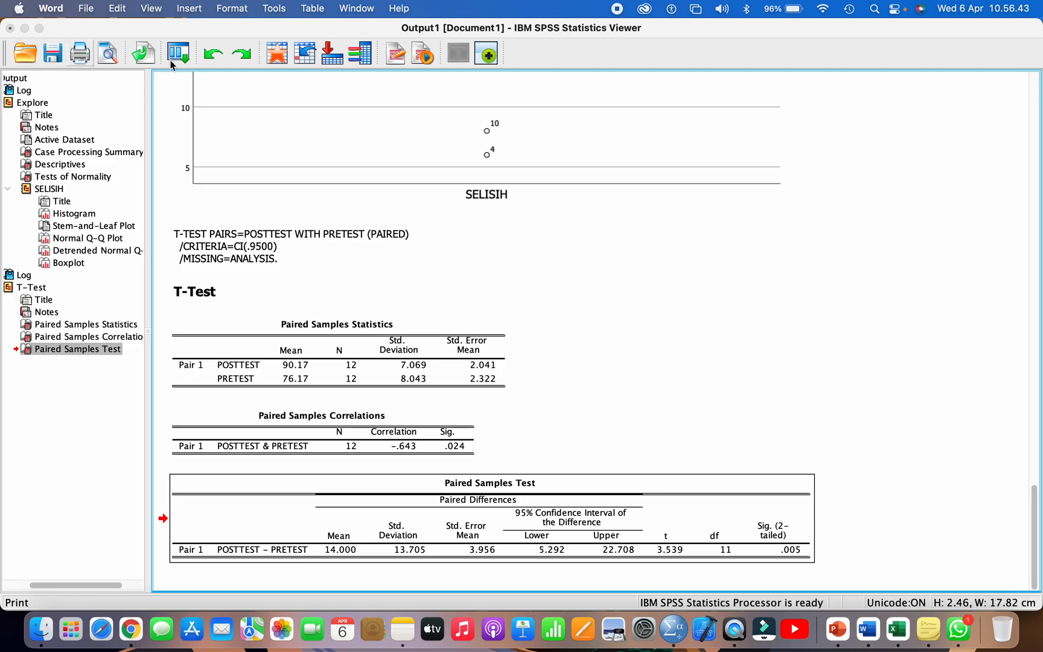
Step: Save the SPSS output as "Output Uji Paired Sample T-Test" in Viewer Files format, and close the output and dataset windows
left_click(53, 59)
left_click(53, 59)
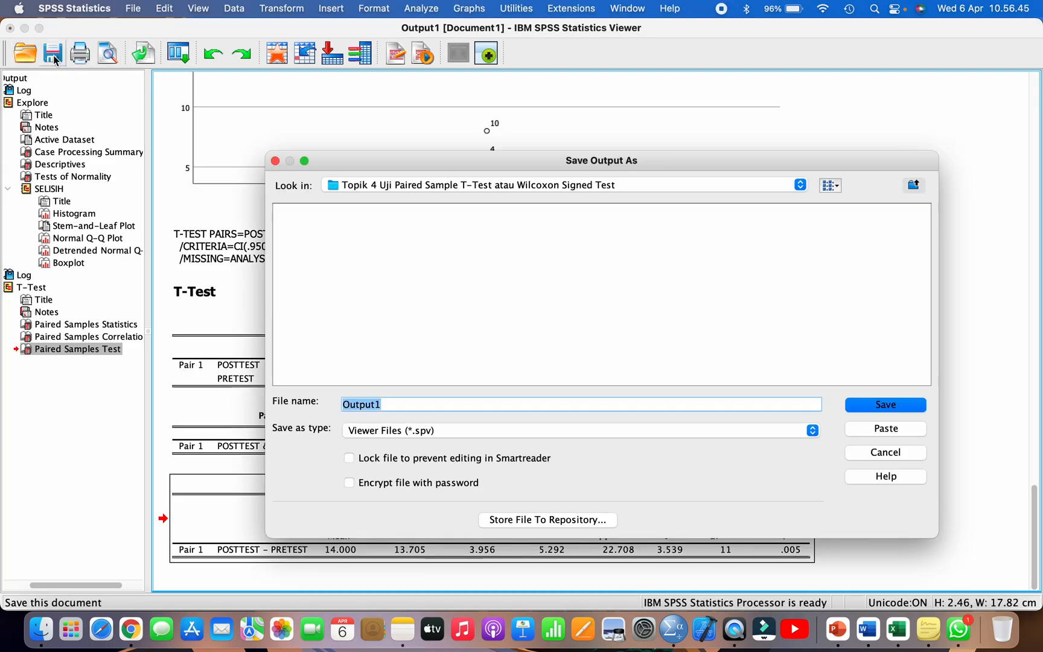
key("Right")
key("BackSpace")
type("U")
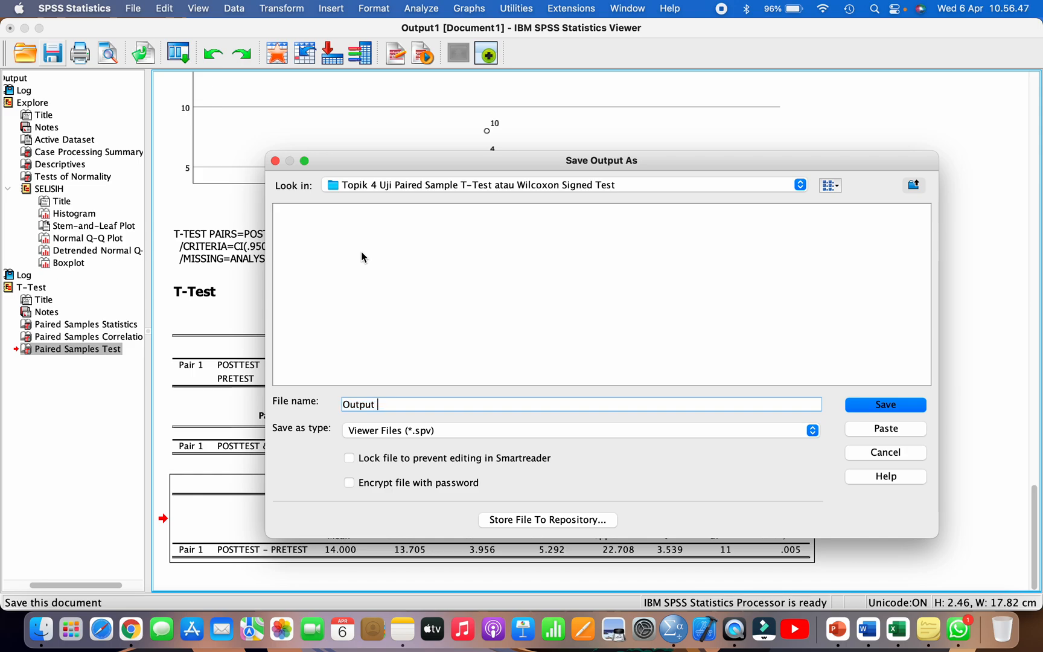
type("ji Paired Sample T-Test")
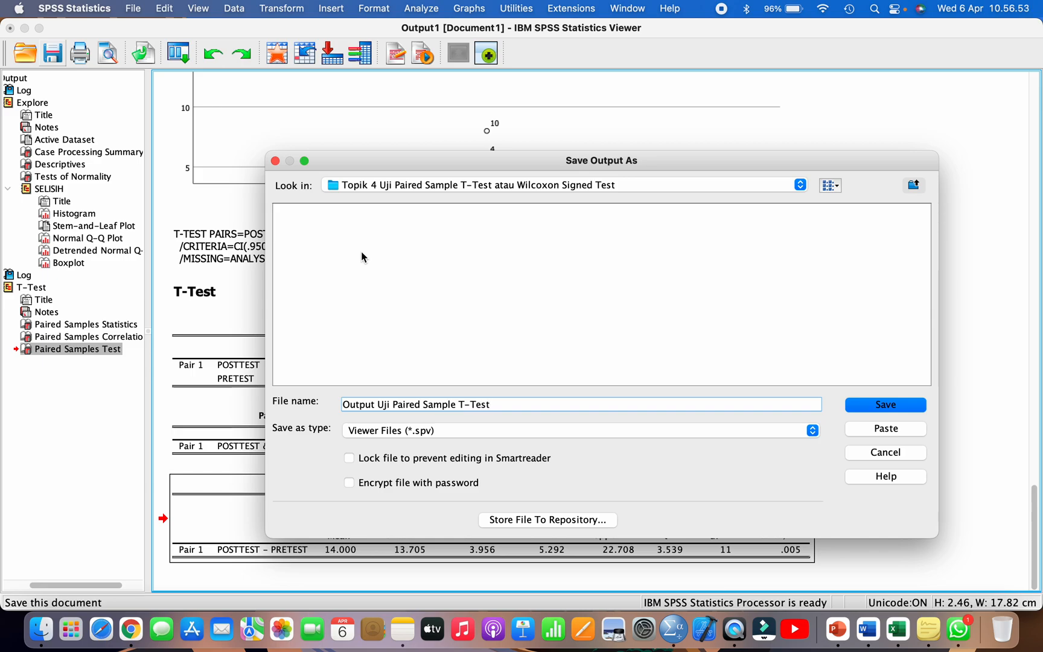
left_click(867, 404)
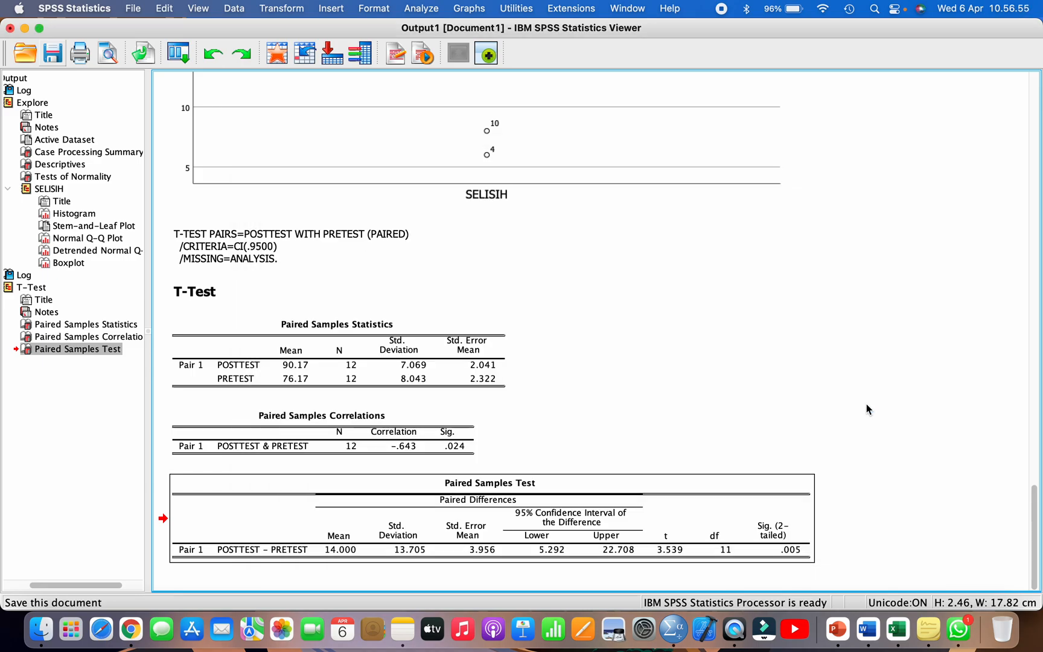
left_click(9, 29)
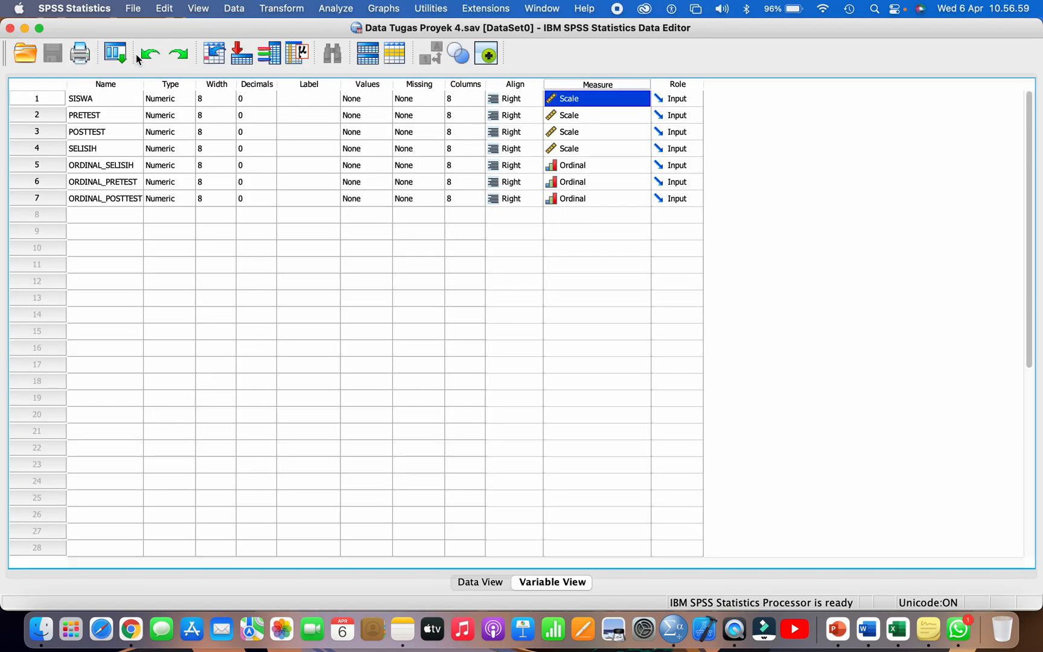
left_click(9, 28)
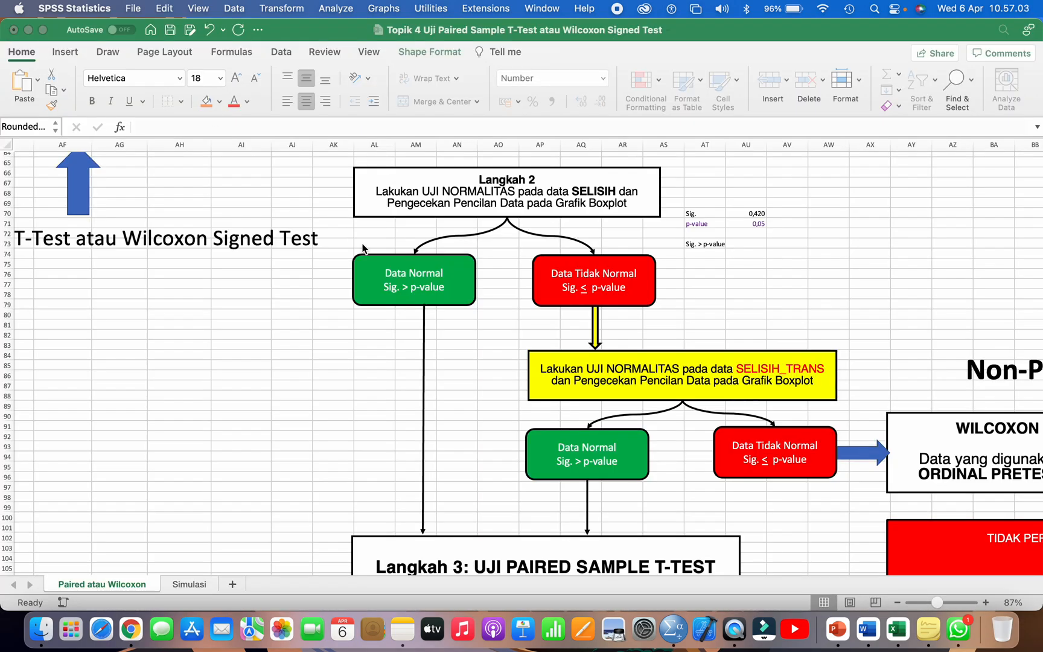
Step: Open the Simulasi sheet in Excel and examine its test-selection flowchart from the Paired Sample T-Test box to the Wilcoxon Signed Test branch
left_click(326, 300)
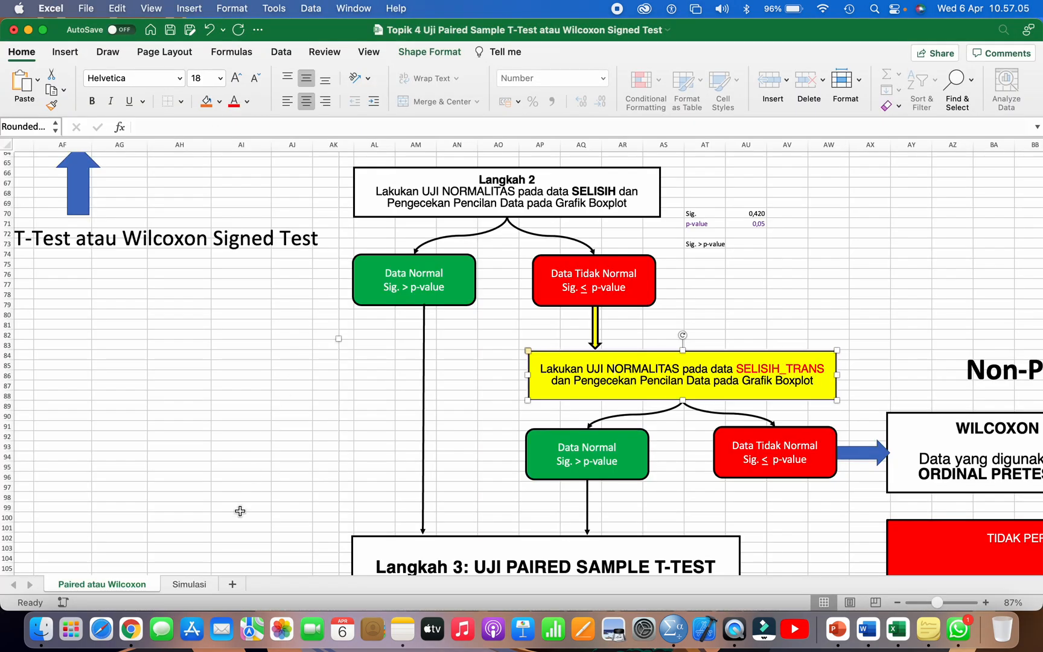
left_click(198, 586)
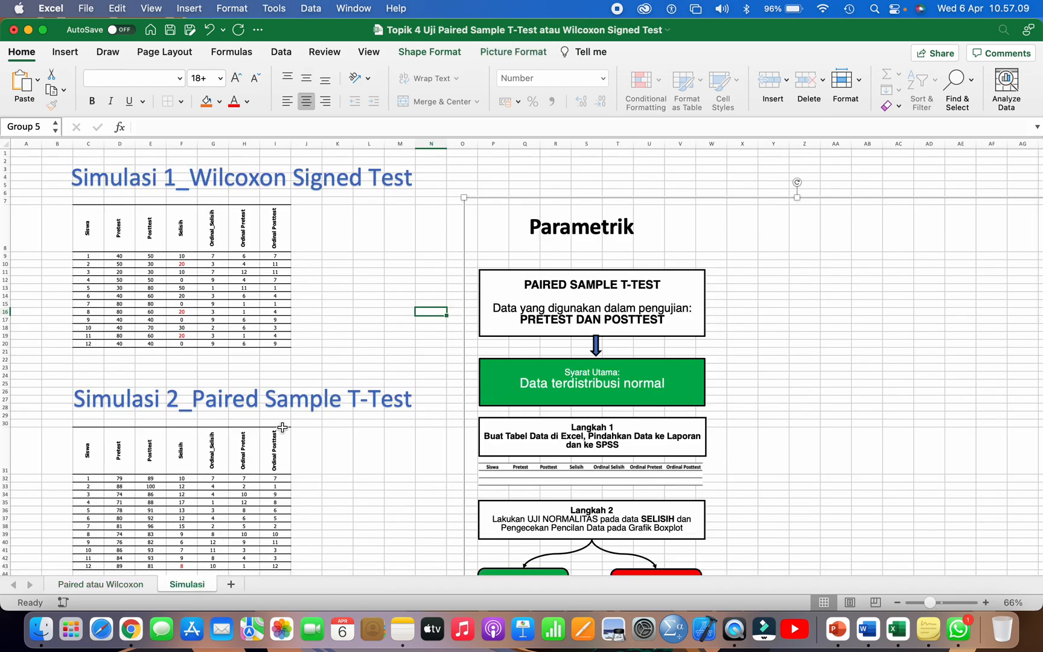
scroll(283, 427, "down", 3)
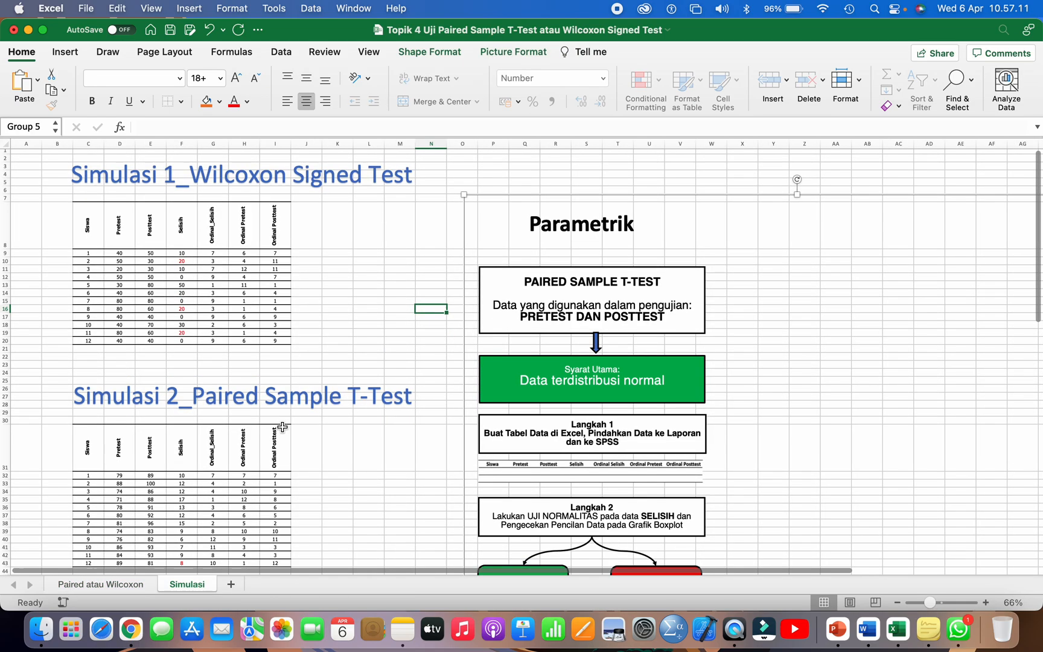
left_click(488, 462)
scroll(488, 462, "down", 2)
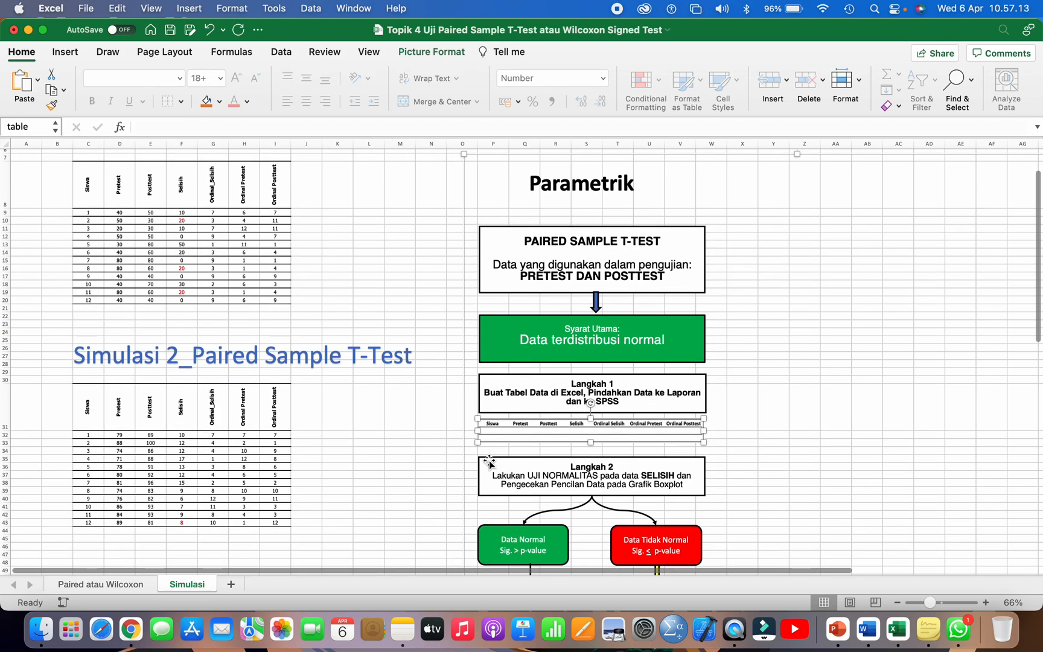
scroll(489, 461, "up", 2)
scroll(489, 461, "down", 3)
scroll(489, 462, "down", 5)
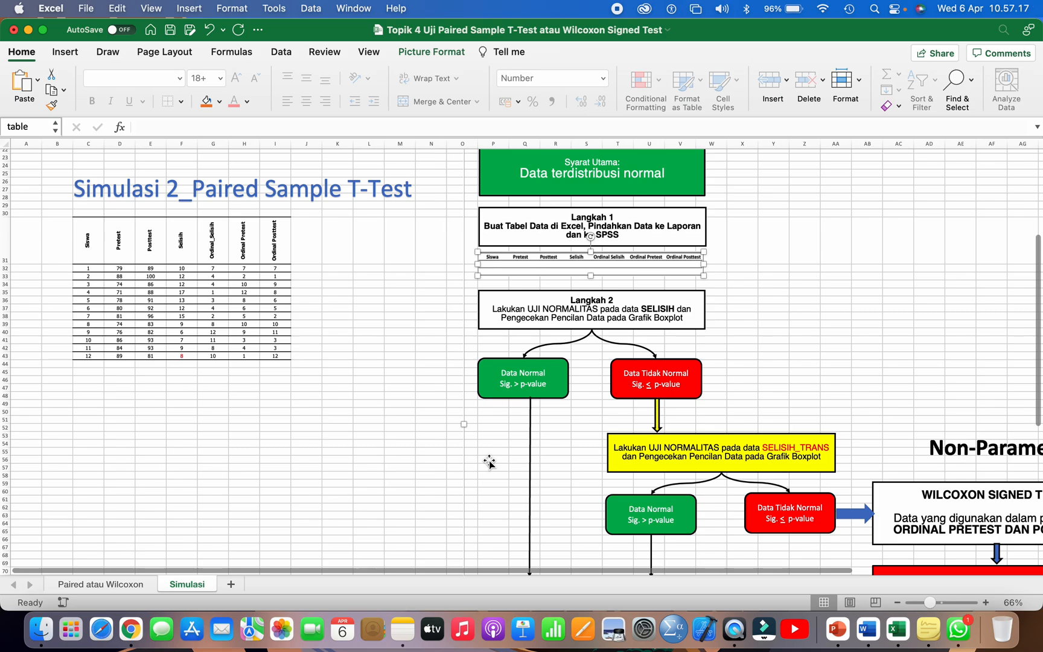
scroll(489, 461, "right", 1)
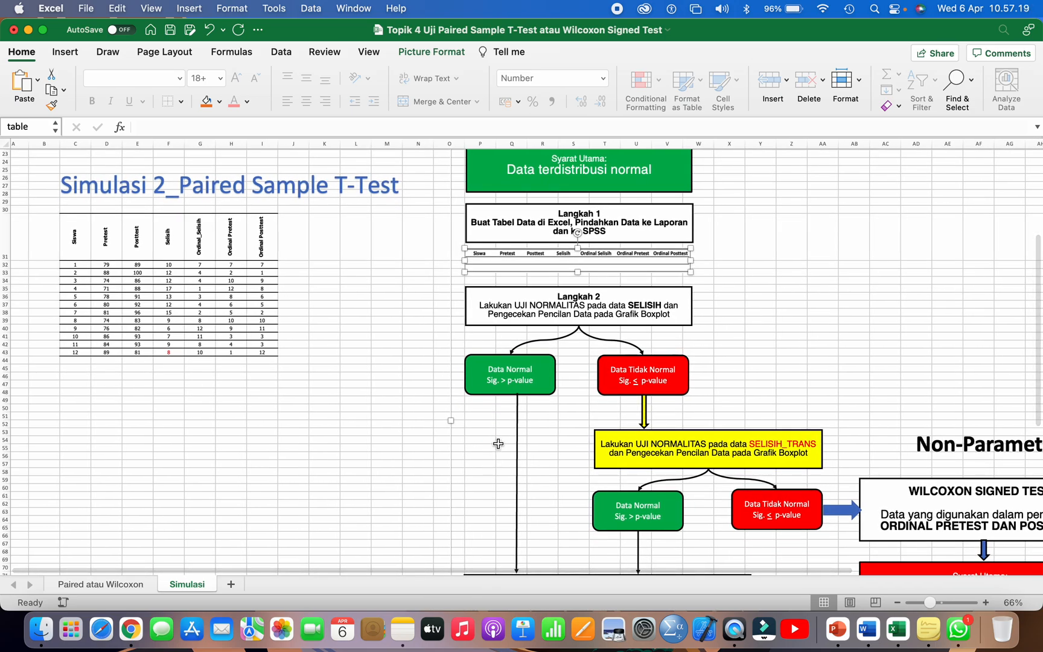
scroll(498, 444, "down", 1)
scroll(498, 444, "right", 1)
scroll(498, 434, "down", 1)
scroll(497, 435, "right", 2)
left_click(818, 465)
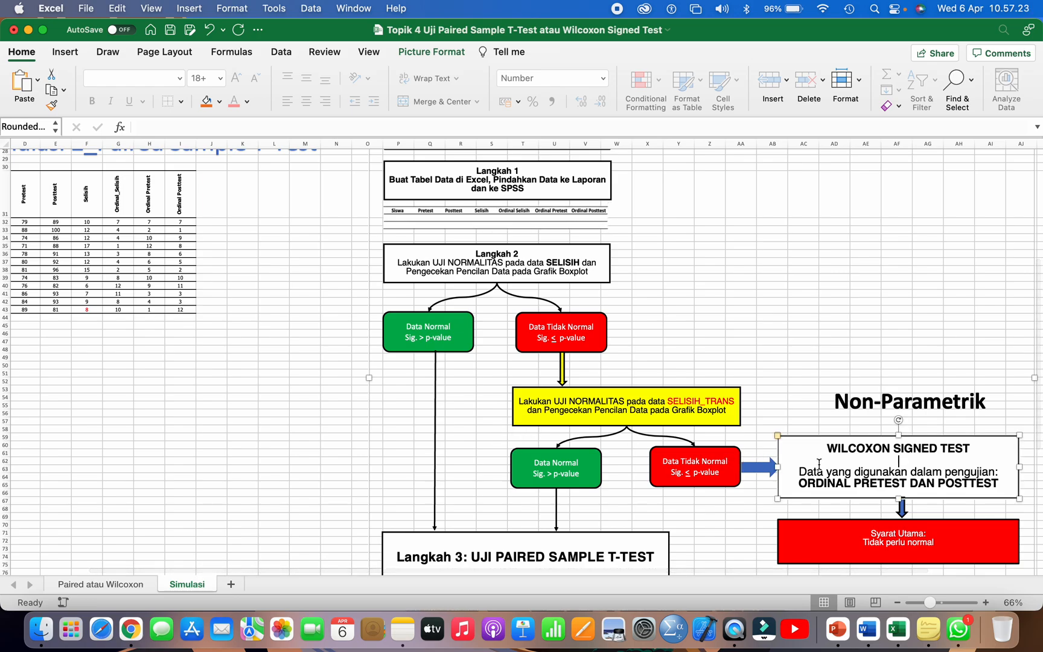
Step: Review the Simulasi flowchart back up to its Parametrik section and look over the two simulation data tables
scroll(785, 440, "up", 5)
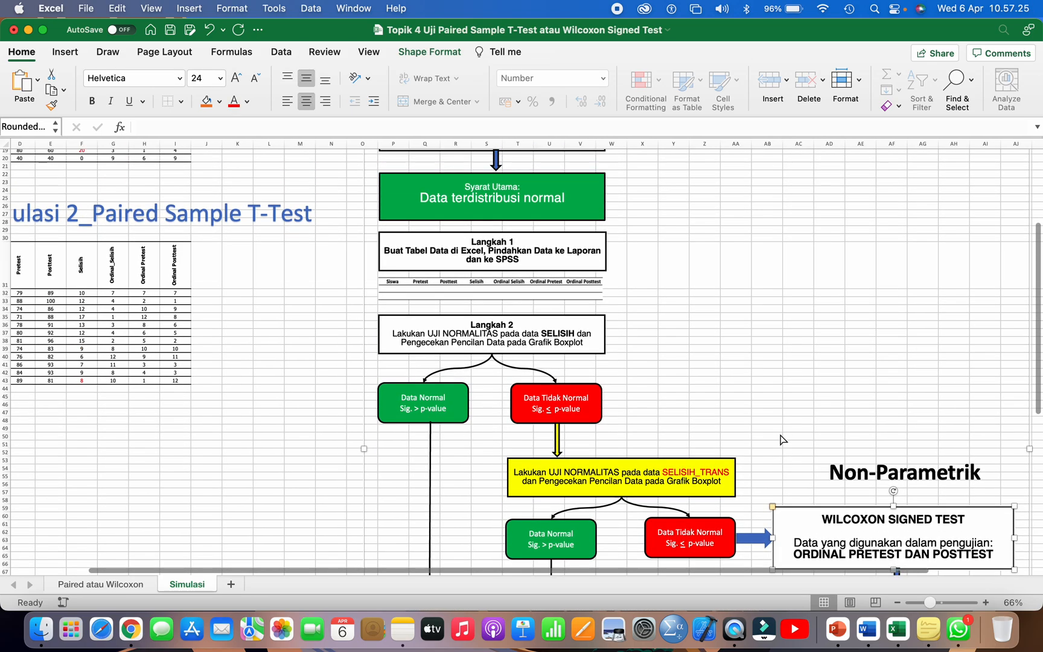
left_click(569, 335)
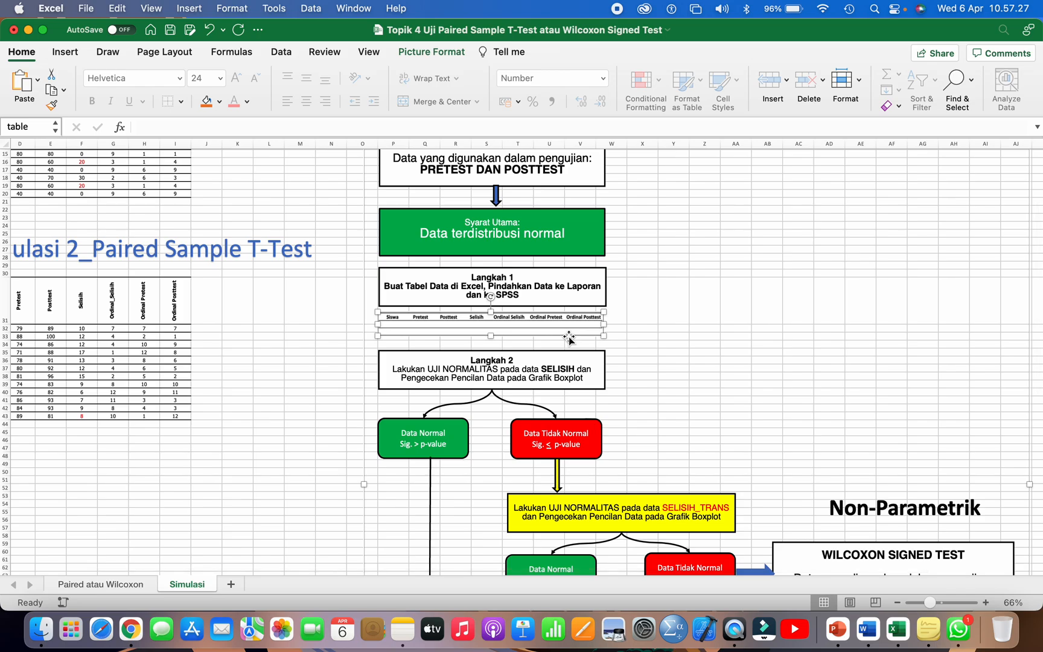
scroll(569, 336, "up", 4)
scroll(569, 335, "left", 2)
scroll(569, 337, "up", 2)
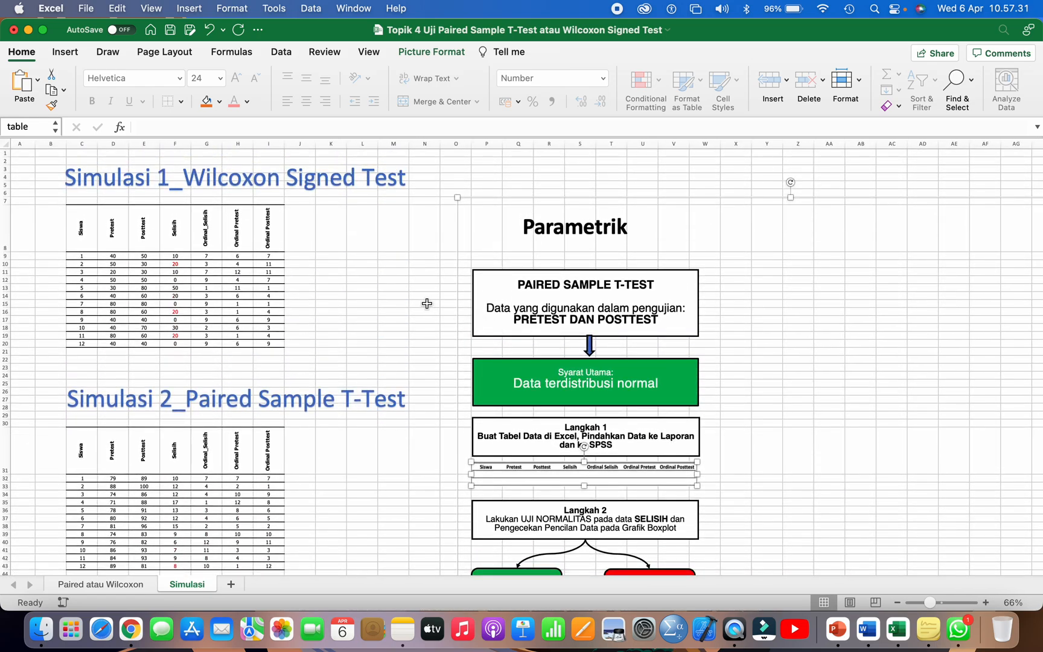
scroll(427, 304, "up", 3)
scroll(427, 303, "left", 2)
left_click(314, 489)
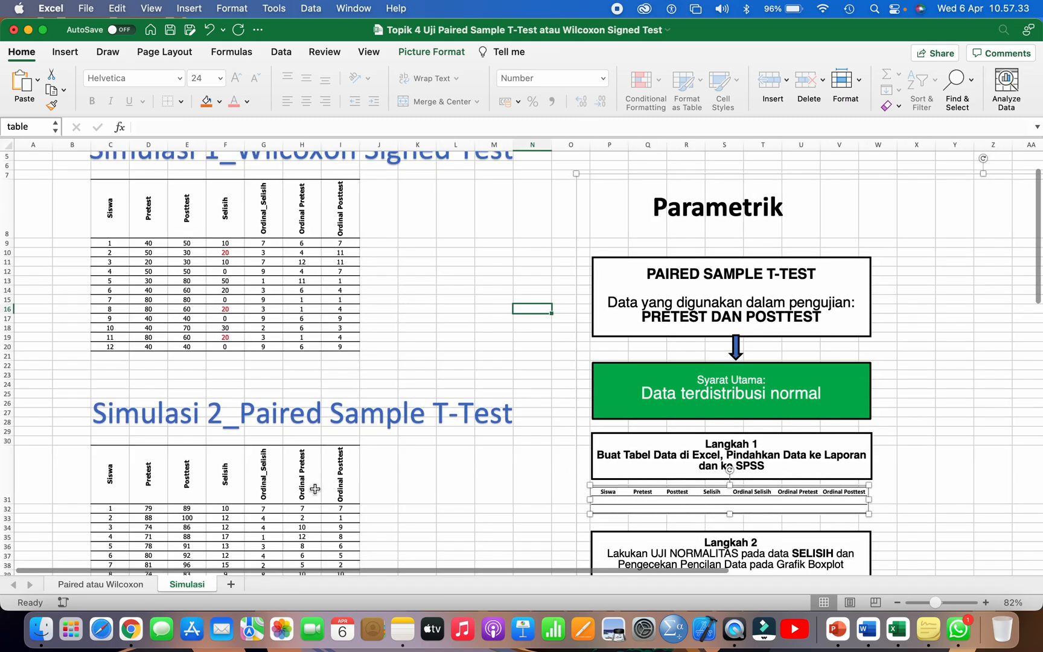
Step: On the Paired atau Wilcoxon sheet, examine the student data table and trace the flowchart from the Langkah 2 normality test to the Wilcoxon Signed Test
left_click(126, 585)
scroll(346, 347, "left", 3)
scroll(346, 347, "left", 5)
scroll(341, 314, "down", 3)
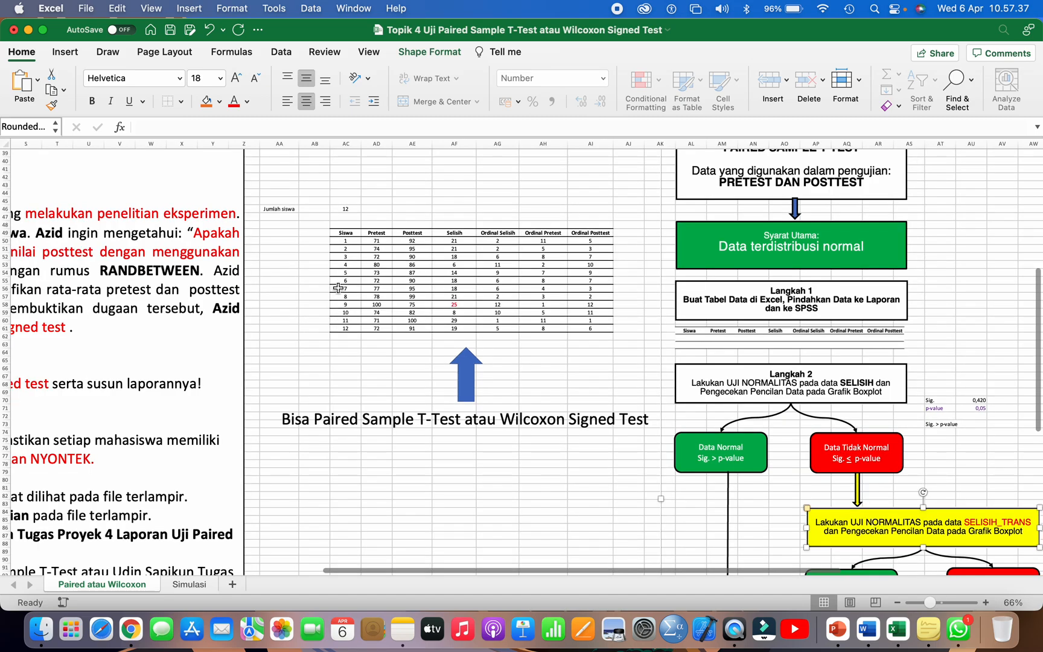
left_click_drag(345, 232, 468, 292)
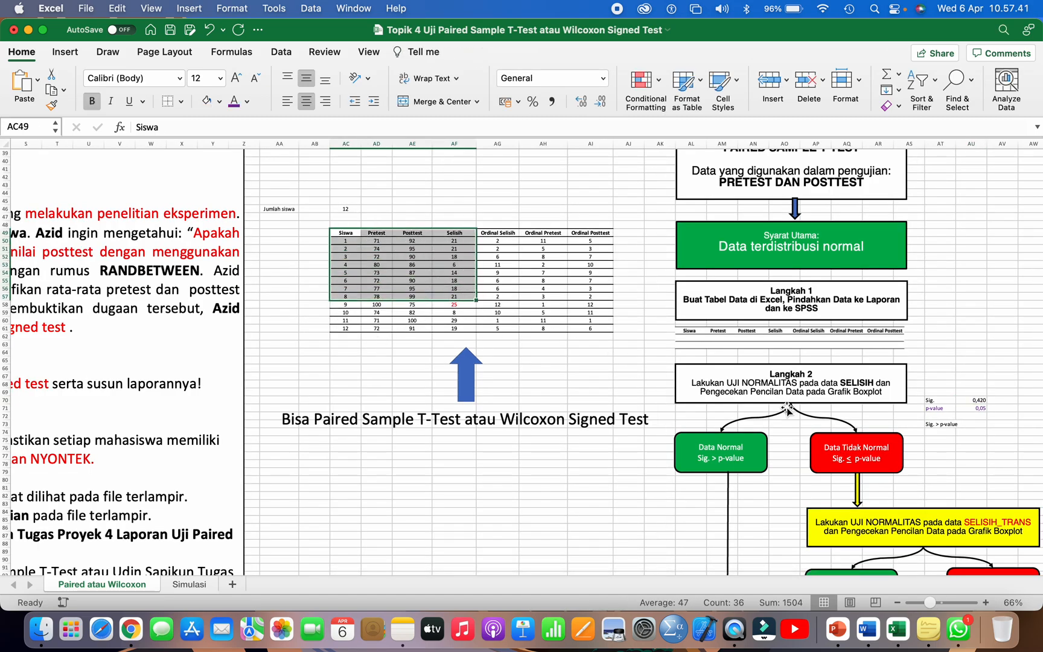
scroll(778, 404, "down", 5)
scroll(778, 404, "right", 2)
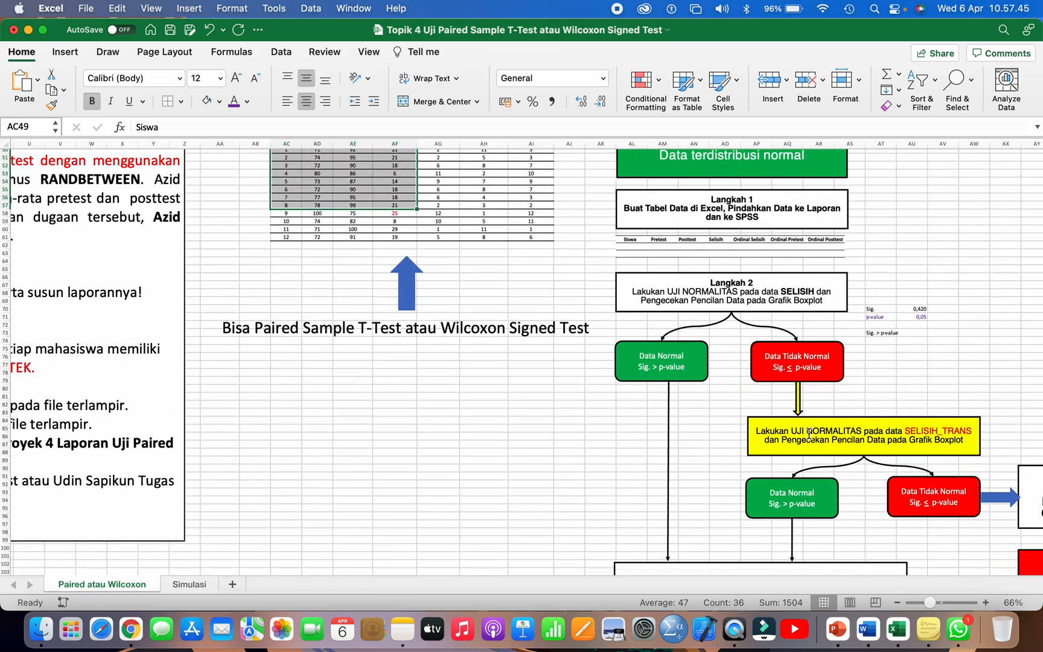
left_click(779, 292)
scroll(794, 366, "down", 5)
scroll(794, 366, "right", 3)
left_click(779, 339)
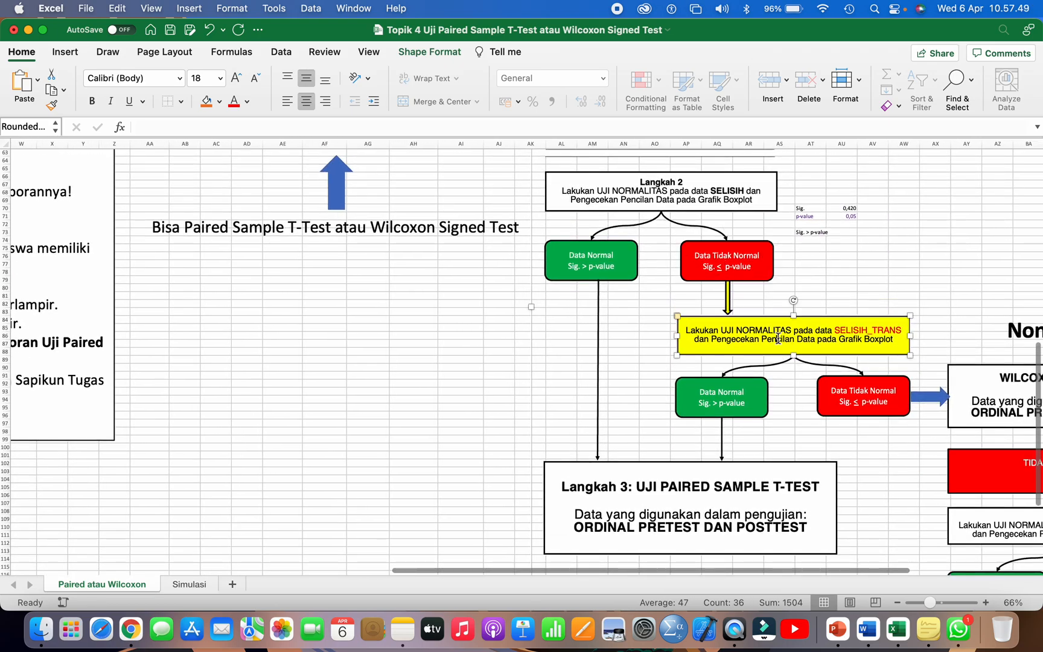
left_click(778, 338)
scroll(808, 350, "right", 5)
left_click(784, 378)
scroll(784, 379, "right", 5)
scroll(784, 379, "right", 2)
left_click(805, 378)
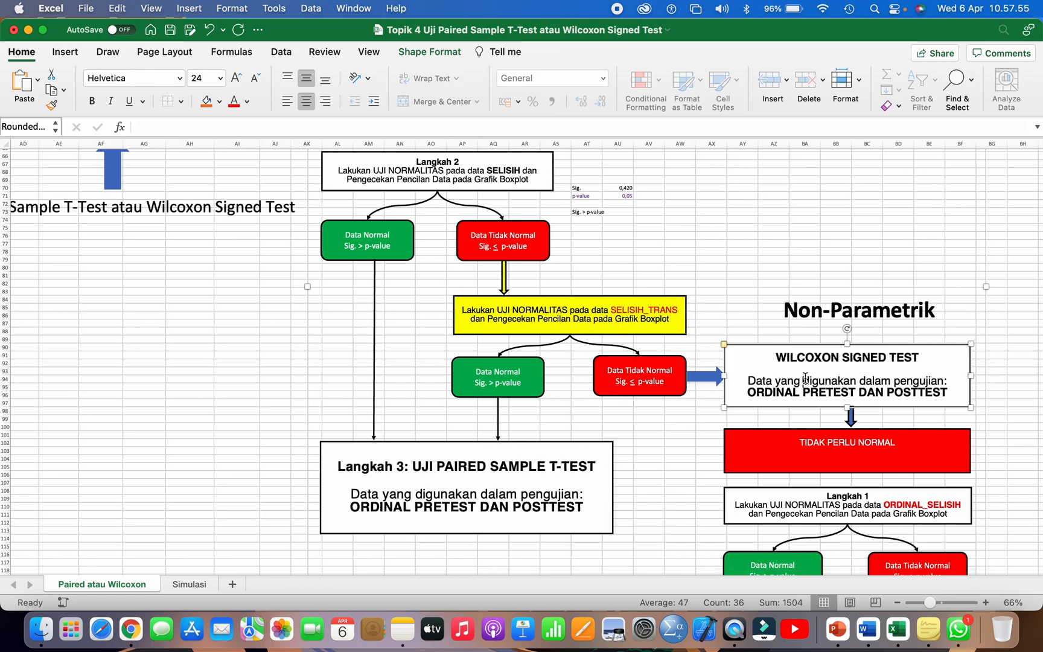
left_click(295, 388)
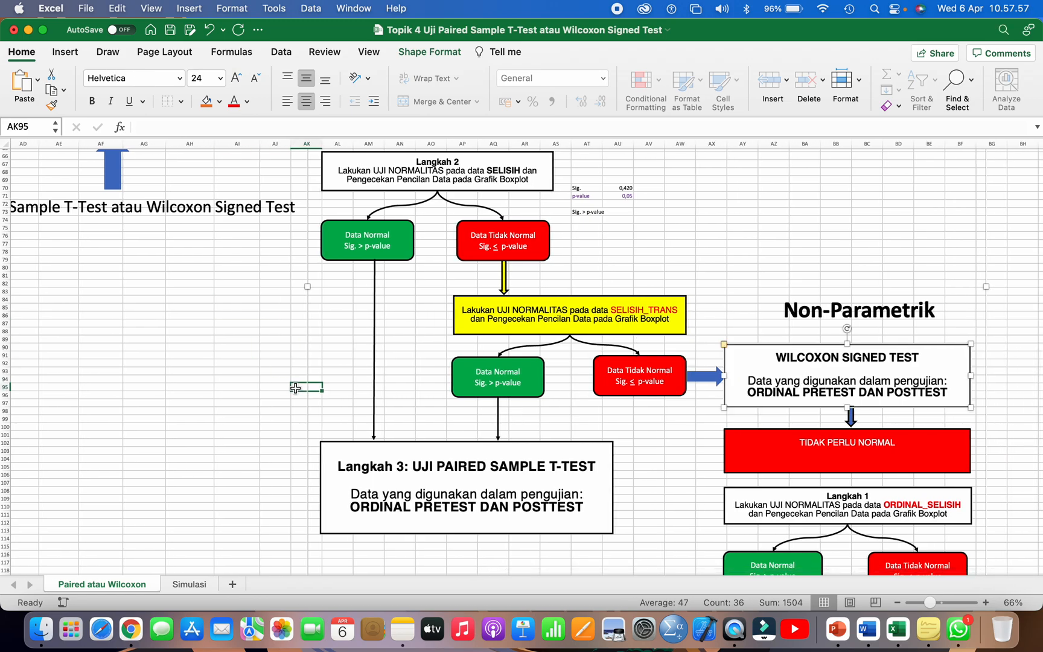
scroll(295, 388, "left", 10)
scroll(295, 388, "up", 6)
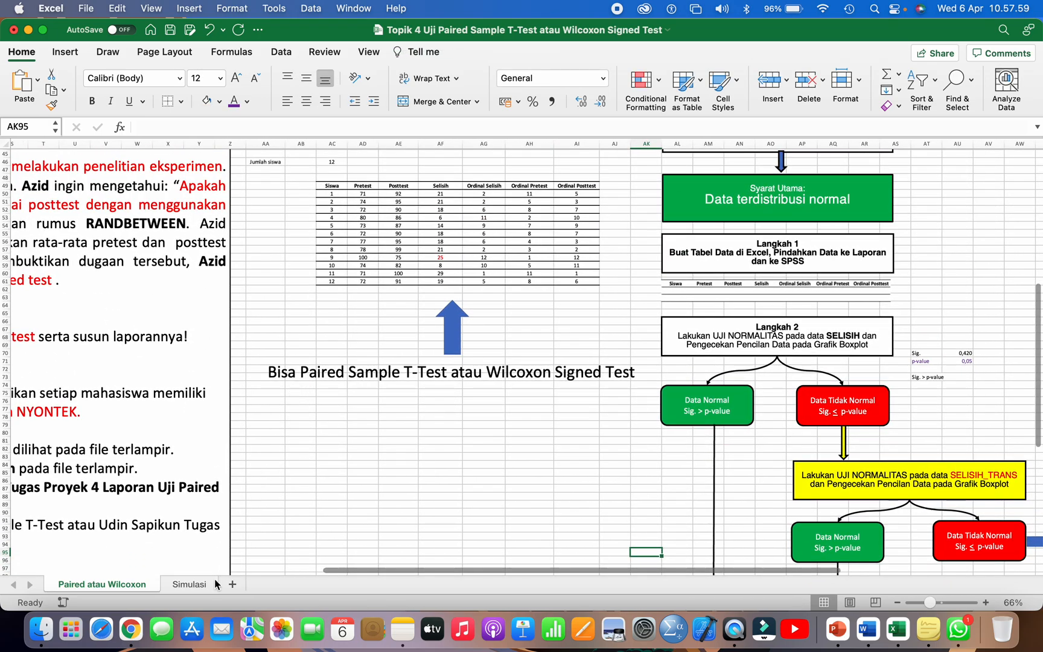
Step: Return to the Simulasi sheet and copy the Simulasi 1_Wilcoxon Signed Test data rows without headers, range C9:I20
left_click(190, 585)
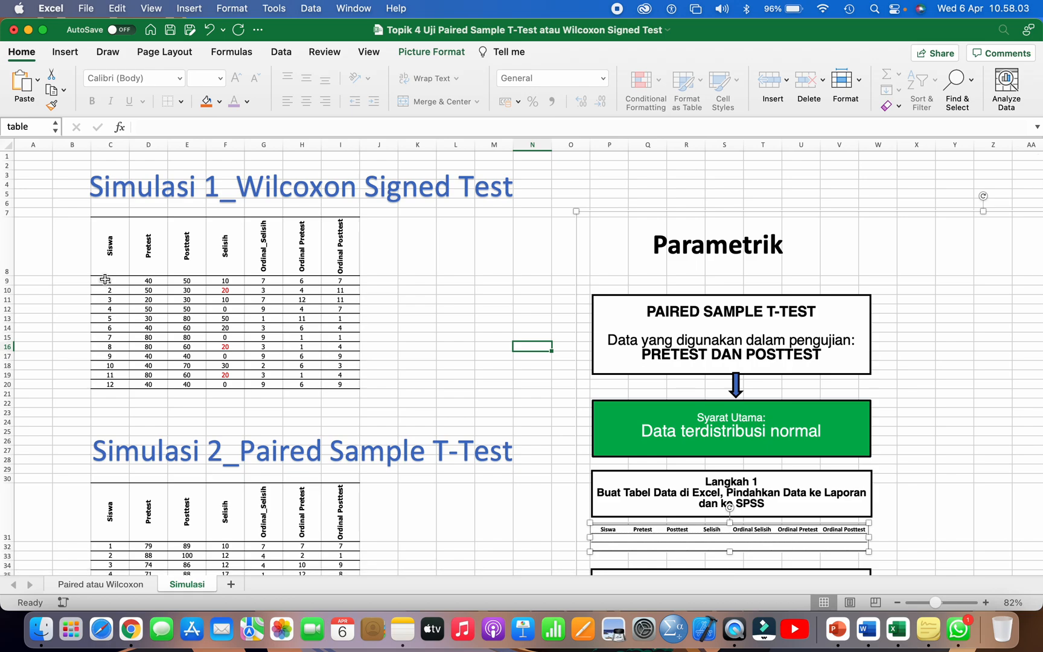
left_click_drag(106, 257, 341, 383)
left_click(158, 308)
left_click_drag(109, 281, 344, 384)
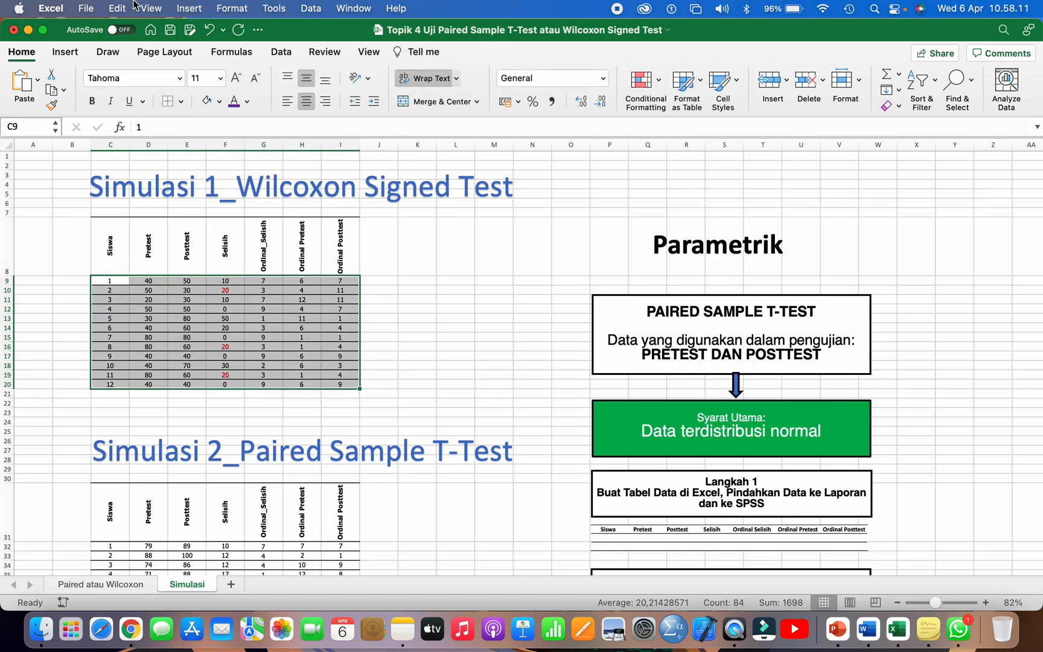
left_click(115, 8)
left_click(135, 84)
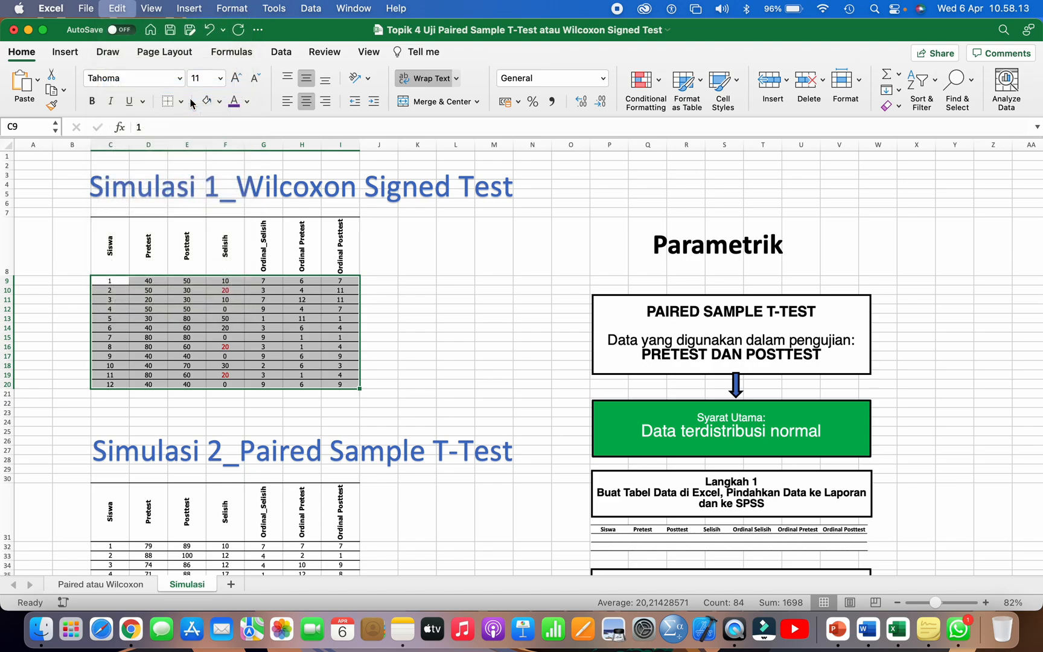
Step: Switch to SPSS, open the recently used Data Tugas Proyek 4.sav file and show its data values
left_click(675, 624)
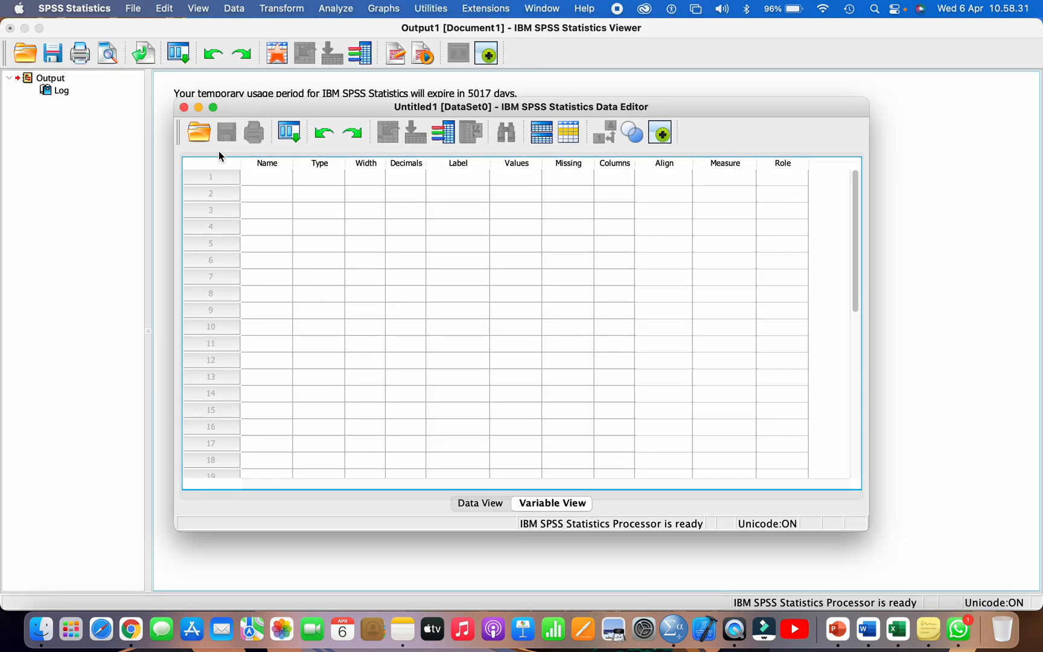
left_click(133, 8)
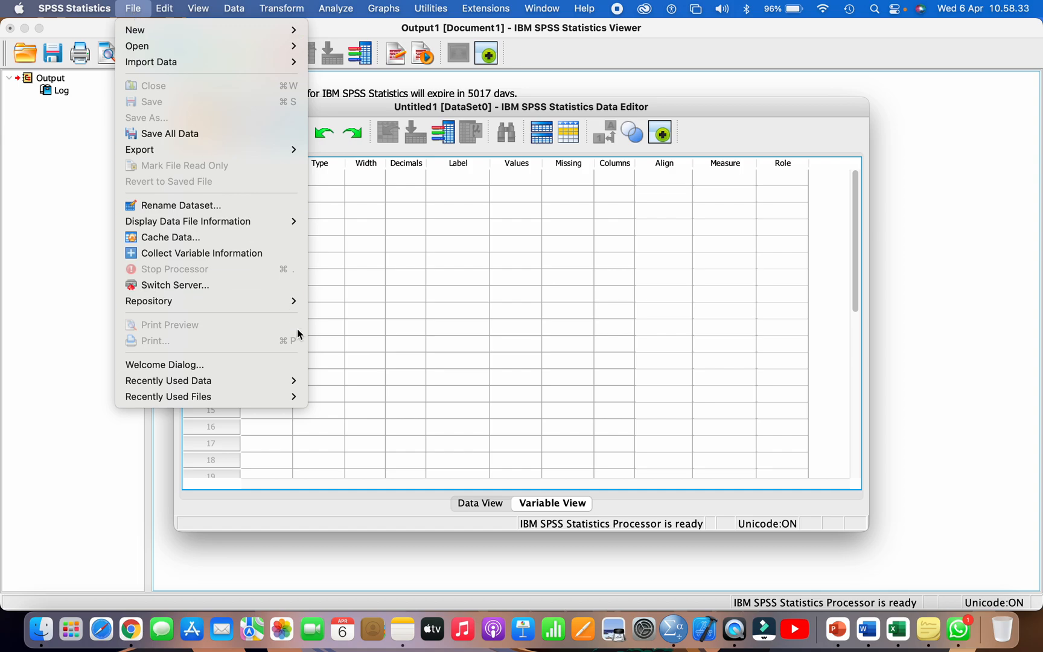
mouse_move(296, 381)
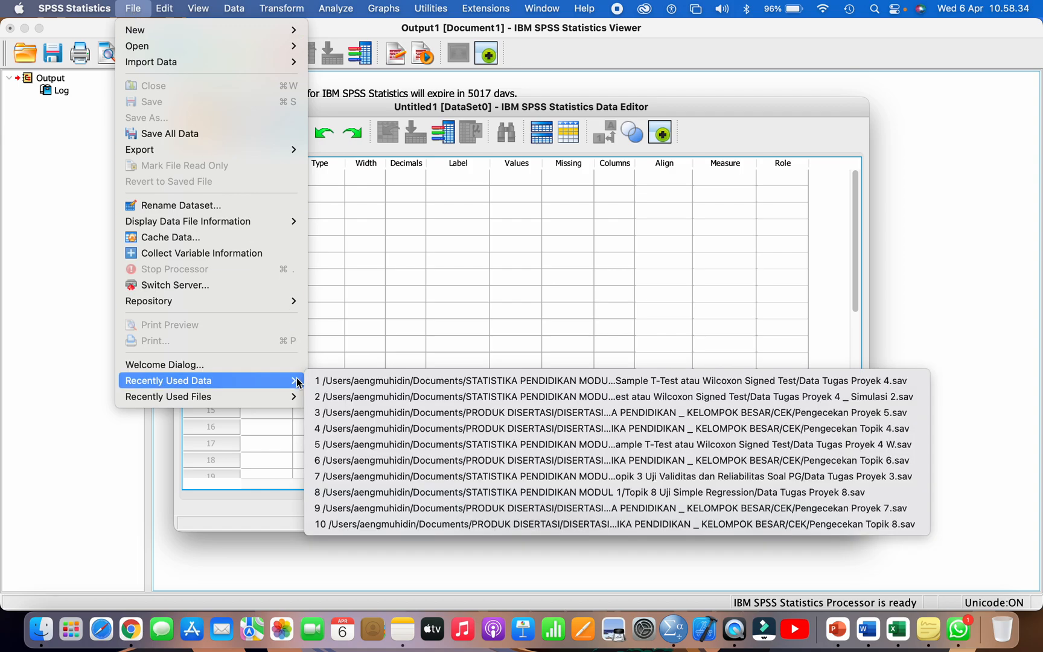
left_click(396, 383)
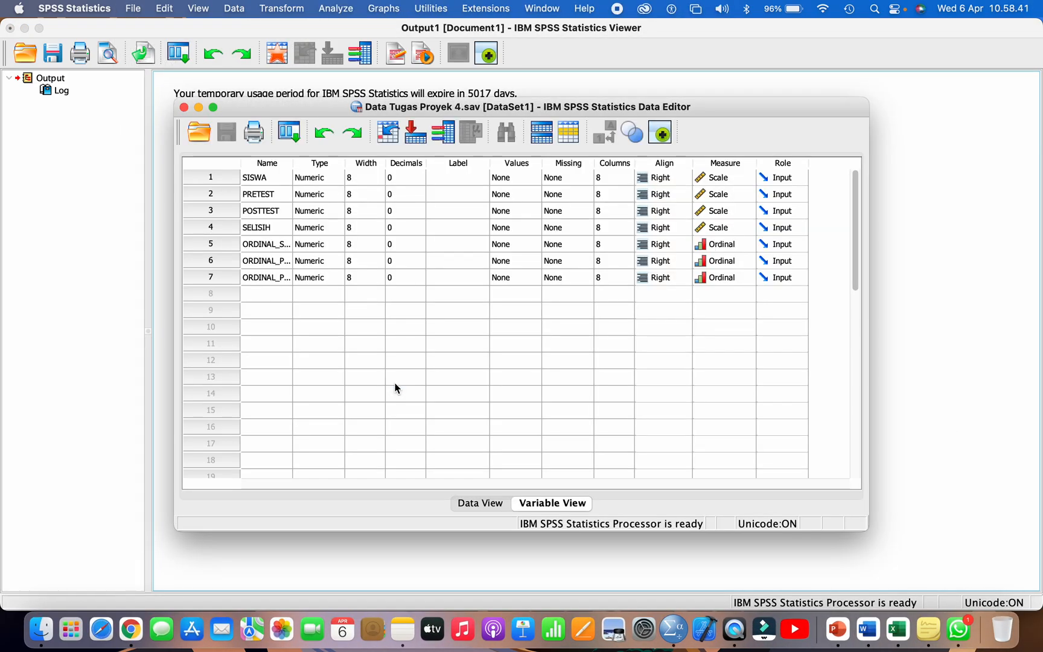
left_click(474, 504)
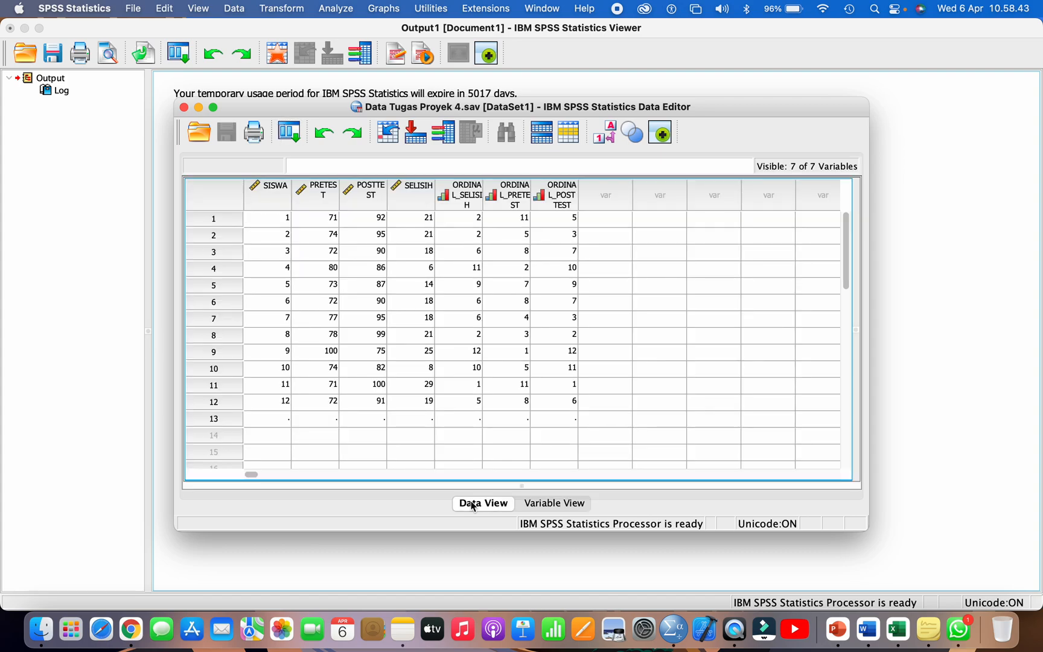
Step: Paste the copied Simulasi 1 rows over the existing data, starting at the first SISWA cell
left_click(279, 217)
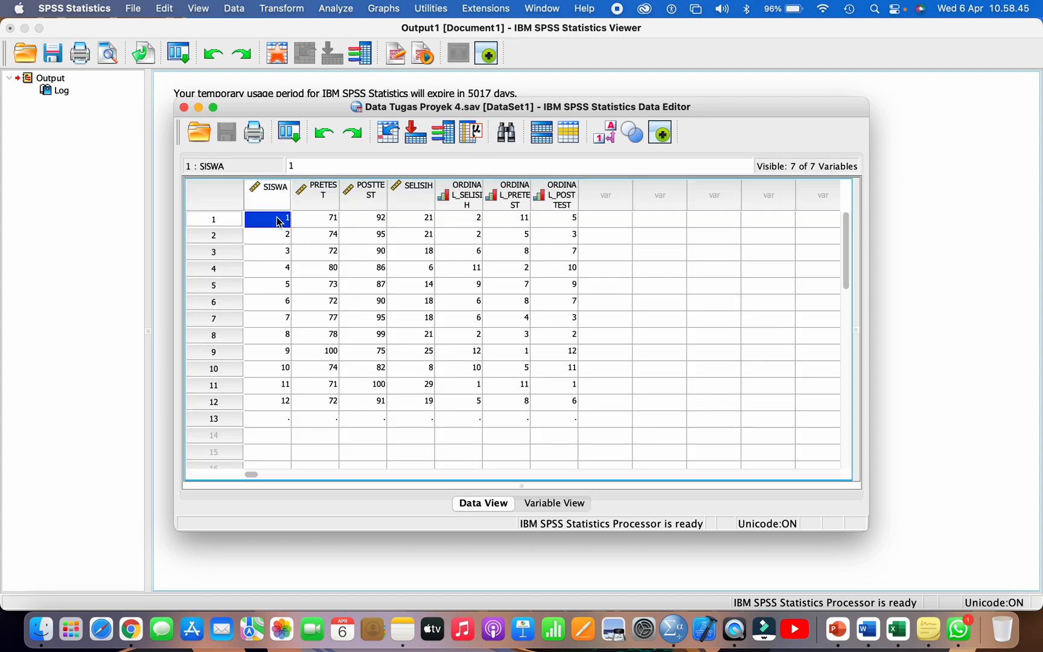
left_click(167, 12)
left_click(528, 230)
left_click(166, 10)
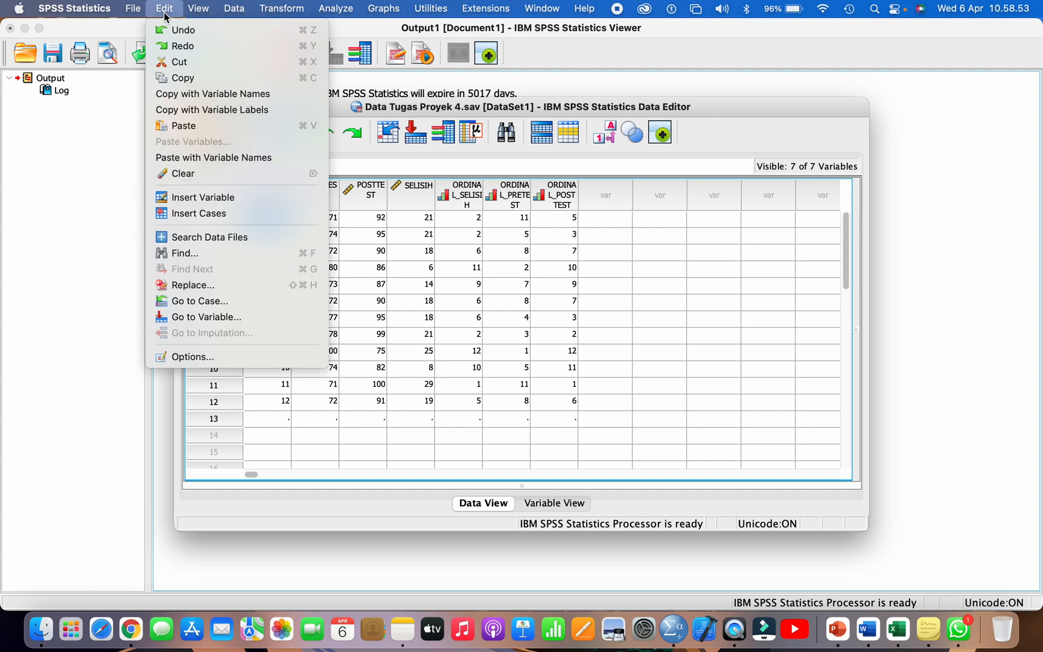
left_click(199, 126)
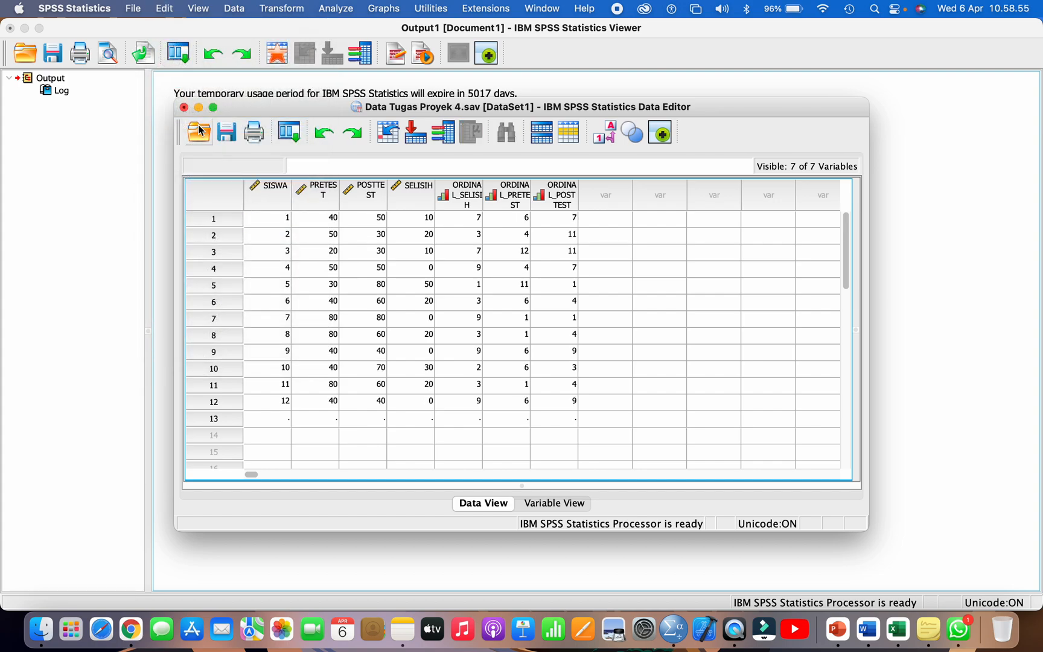
Step: Clear the empty case row 13 and widen the PRETEST, POSTTEST, SELISIH and ORDINAL_SELISIH columns
left_click(222, 419)
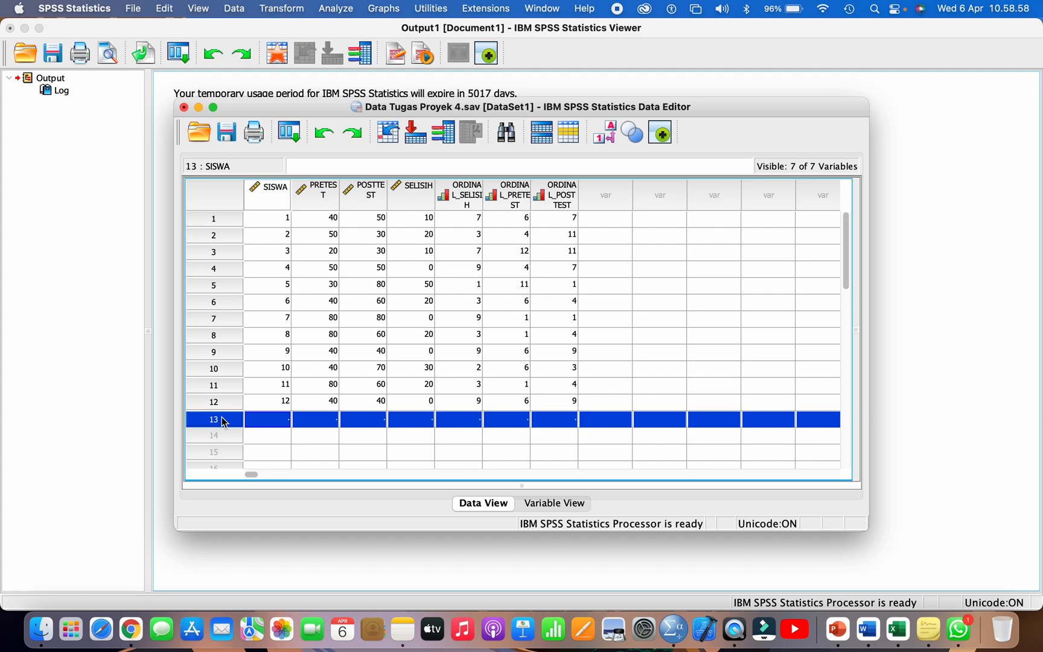
left_click(164, 8)
left_click(193, 173)
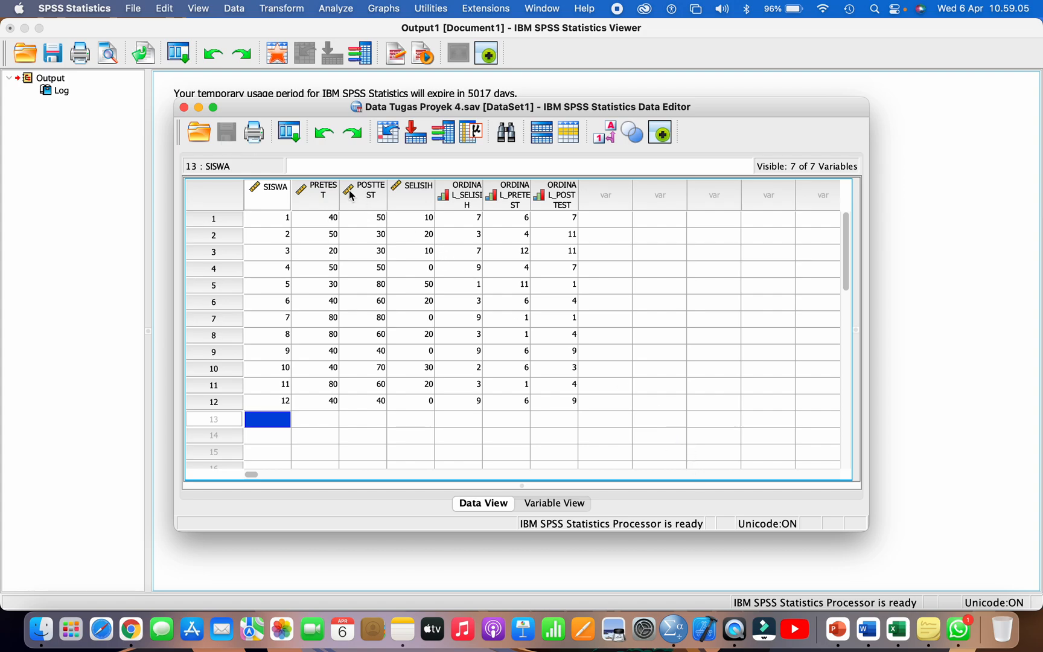
left_click_drag(338, 197, 589, 202)
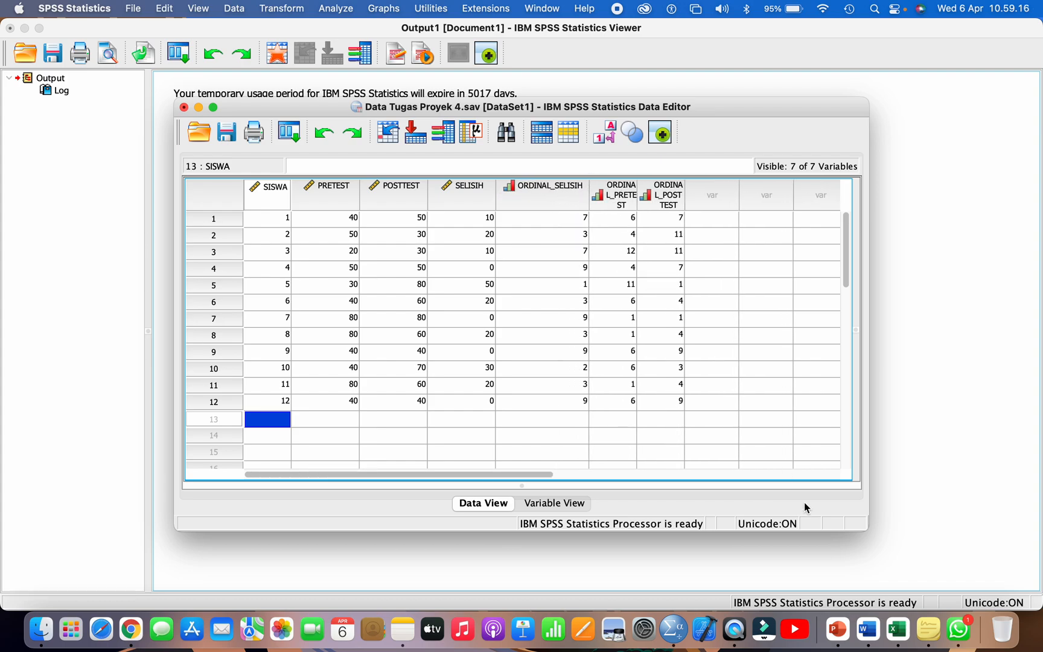
Step: Check the Langkah 2 normality-test instructions in the Excel flowchart and return to the SPSS data
left_click(897, 629)
scroll(784, 459, "down", 10)
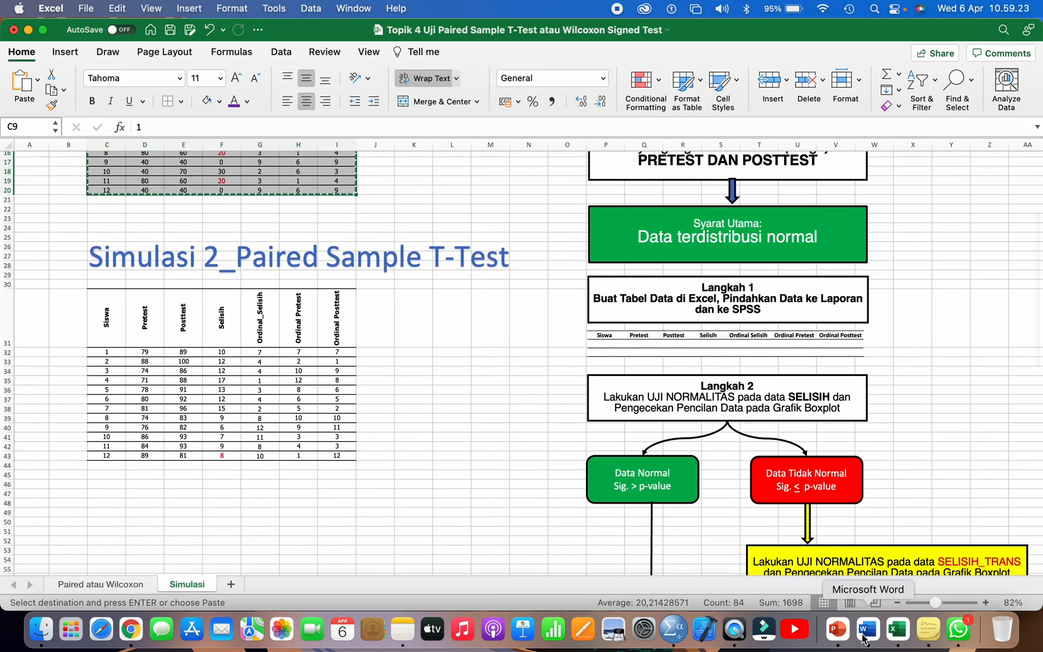
left_click(673, 629)
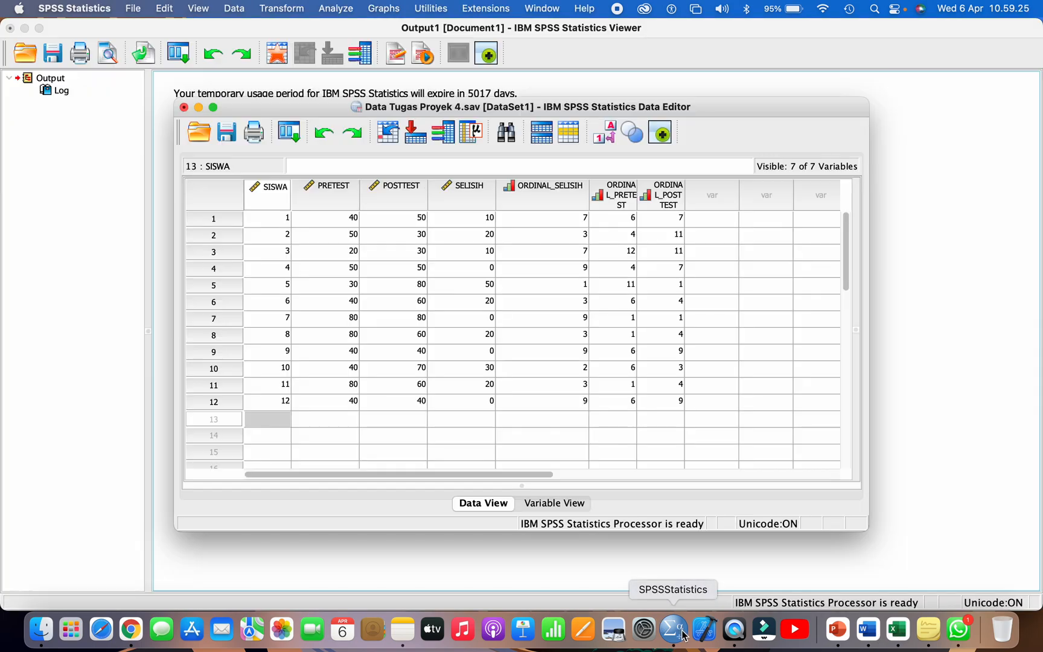
Step: Start an Explore analysis with SELISIH as the dependent variable
left_click(337, 9)
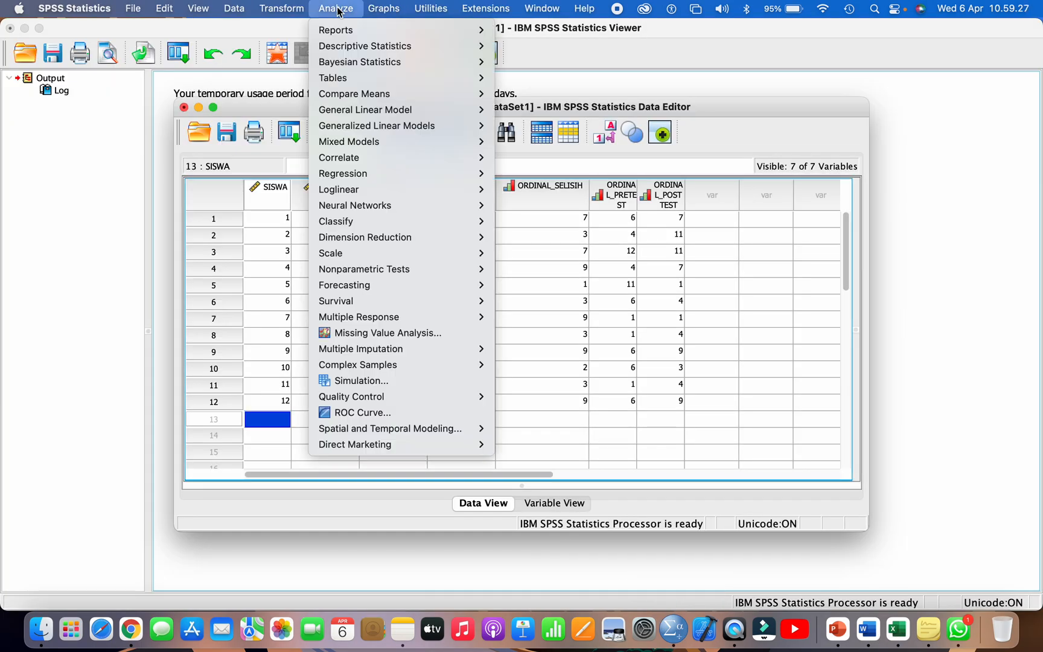
mouse_move(396, 48)
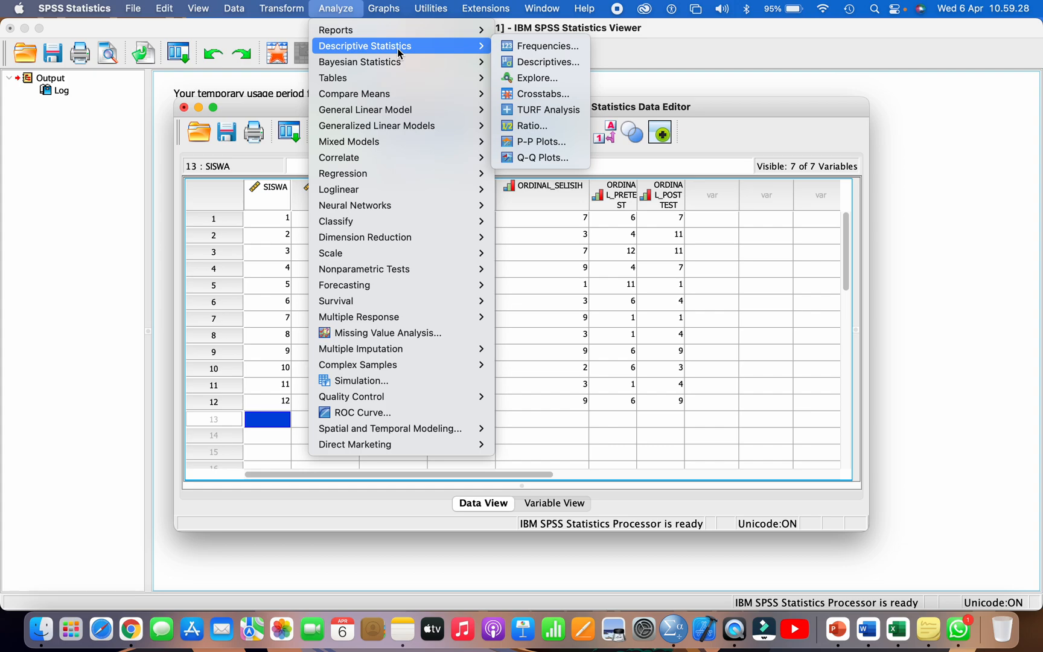
left_click(530, 79)
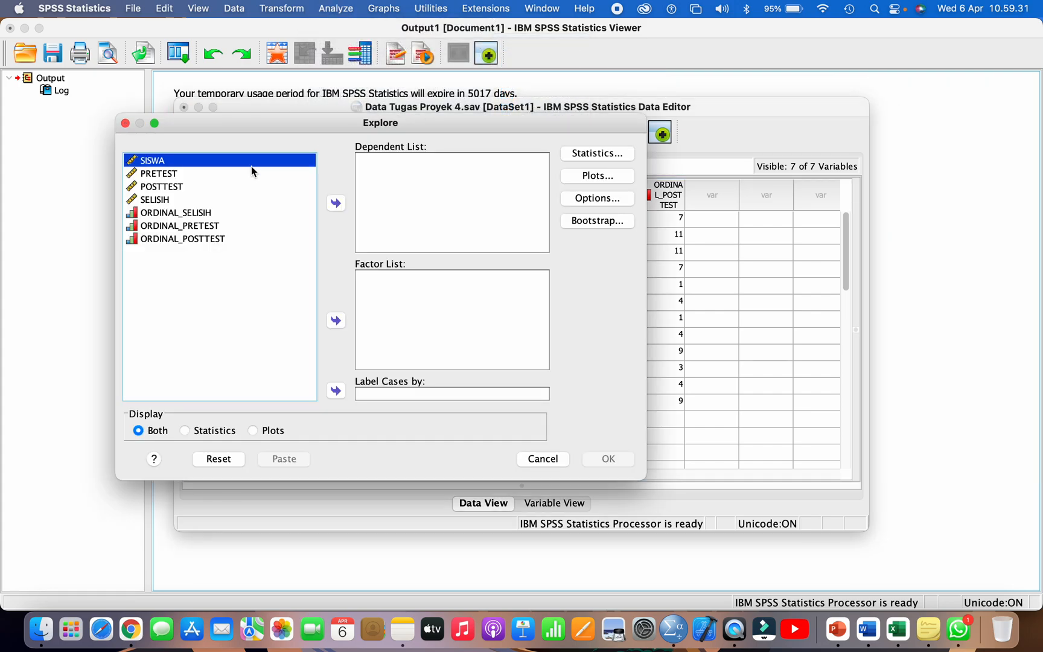
left_click(173, 199)
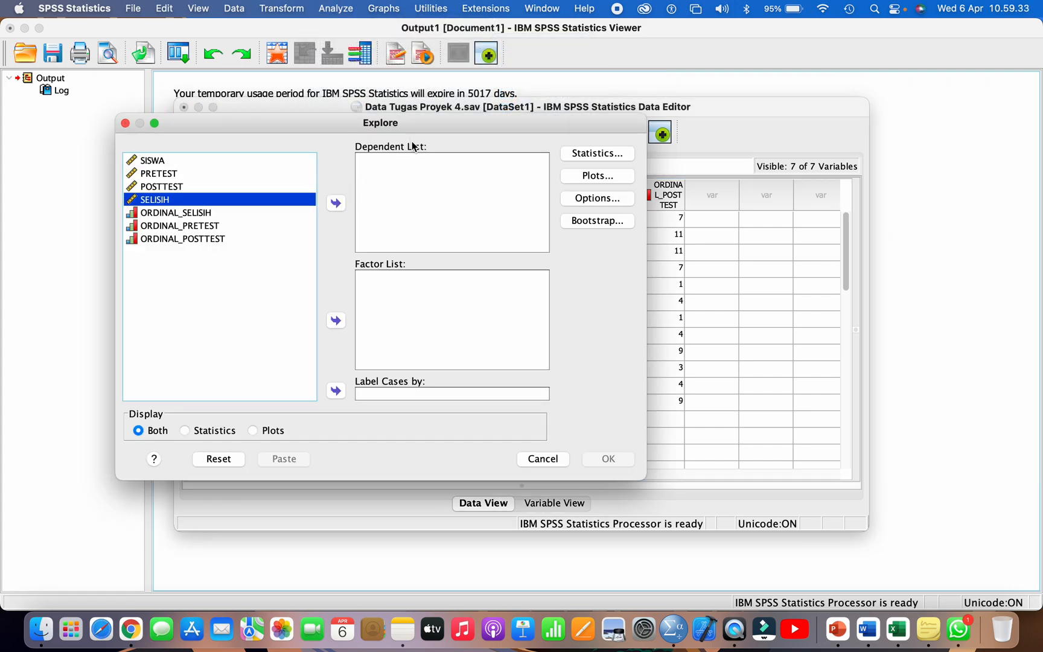
left_click(336, 204)
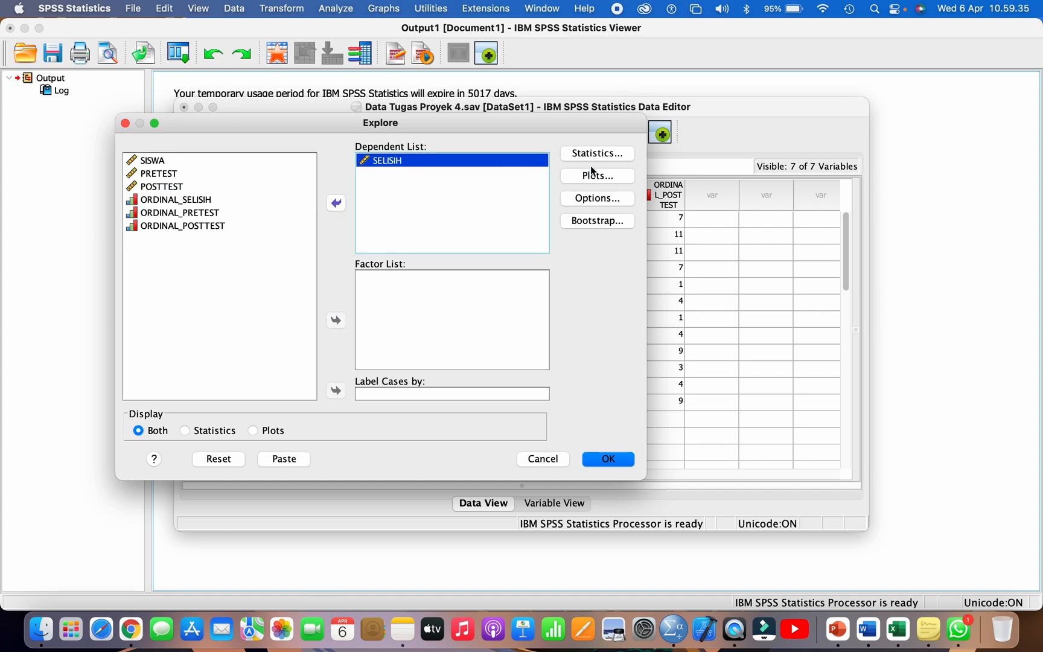
Step: Include a histogram and normality plots with tests in the Explore plots, and run the analysis
left_click(601, 176)
left_click(451, 211)
left_click(352, 258)
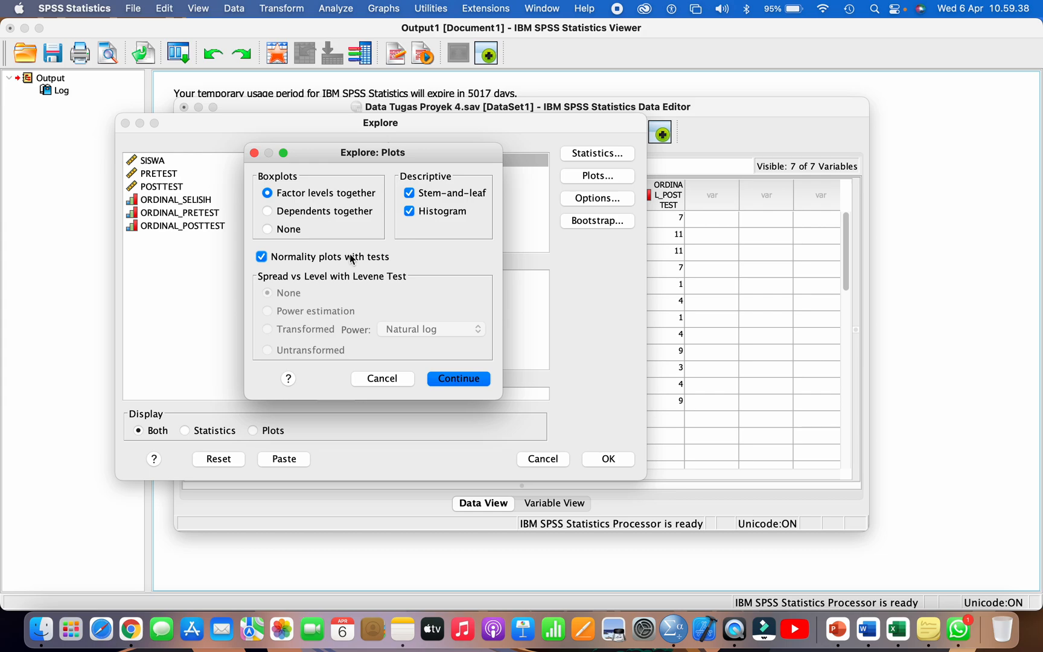
left_click(453, 378)
left_click(607, 458)
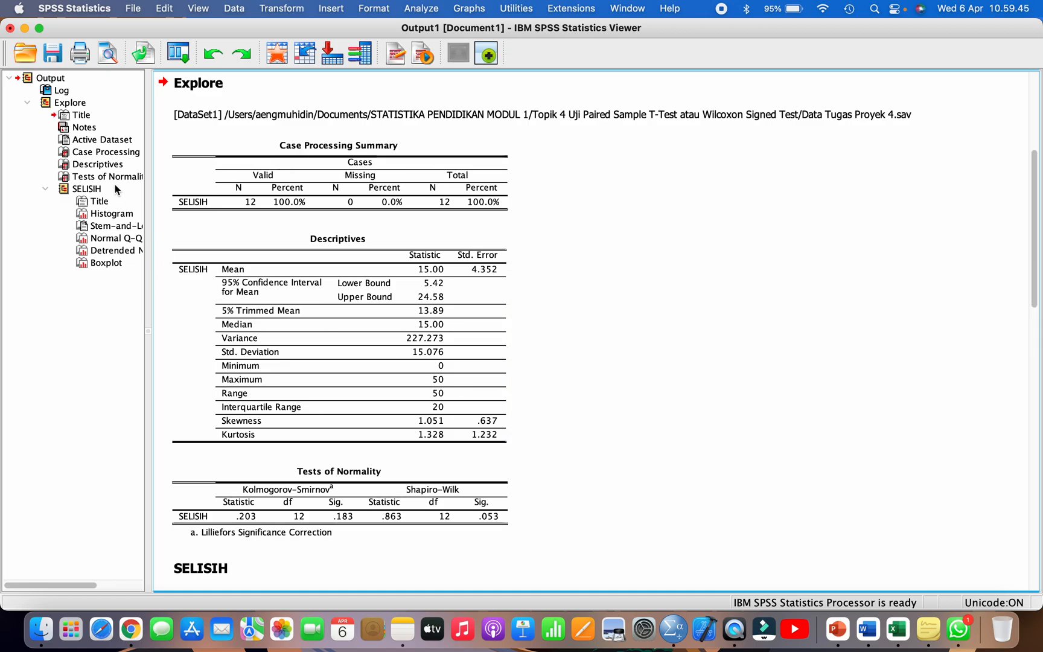
Step: Examine the Shapiro-Wilk significance for SELISIH in the Tests of Normality output table
left_click(111, 177)
scroll(414, 465, "down", 5)
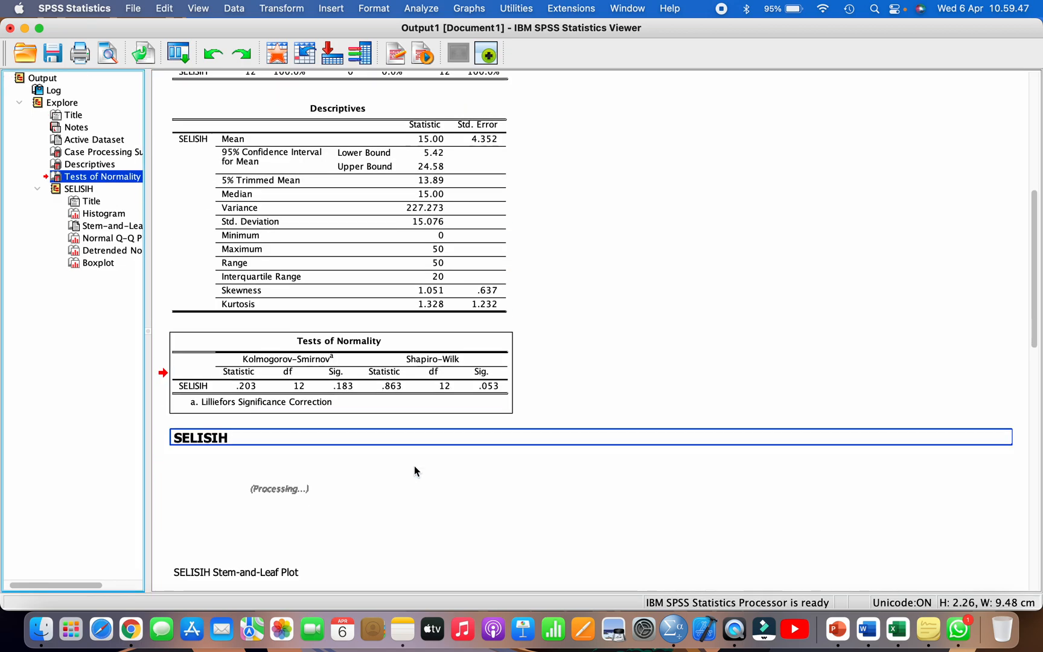
left_click(489, 356)
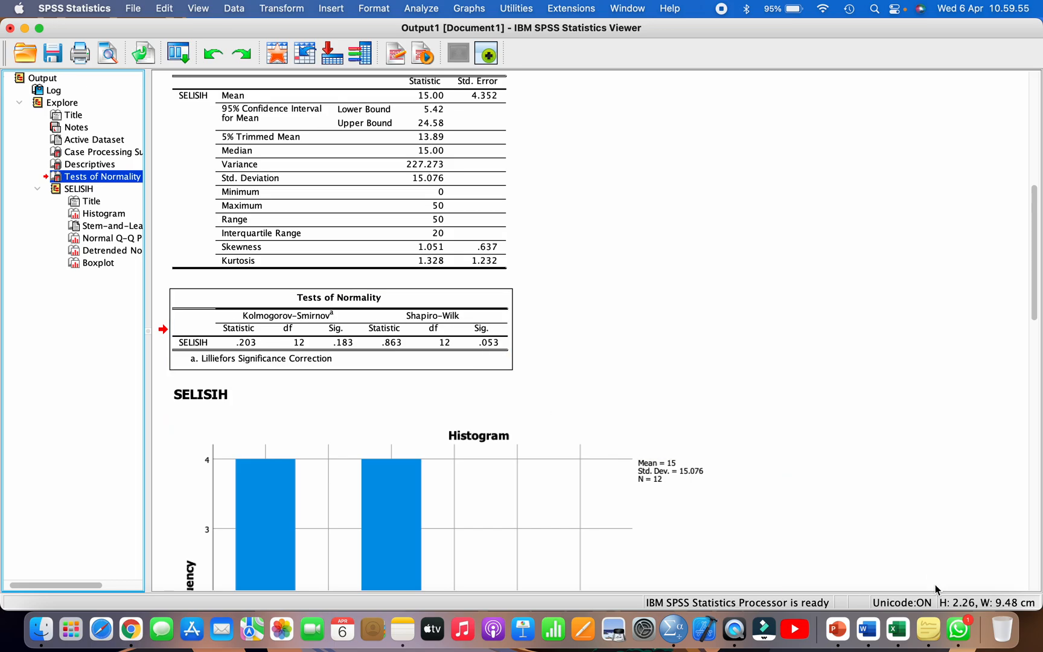
Step: In Excel, note Sig.=0.053 in cell X42 and p=value=0.05 in X43 beside the flowchart's Langkah 2 branches
left_click(898, 632)
scroll(846, 461, "down", 6)
scroll(847, 461, "right", 3)
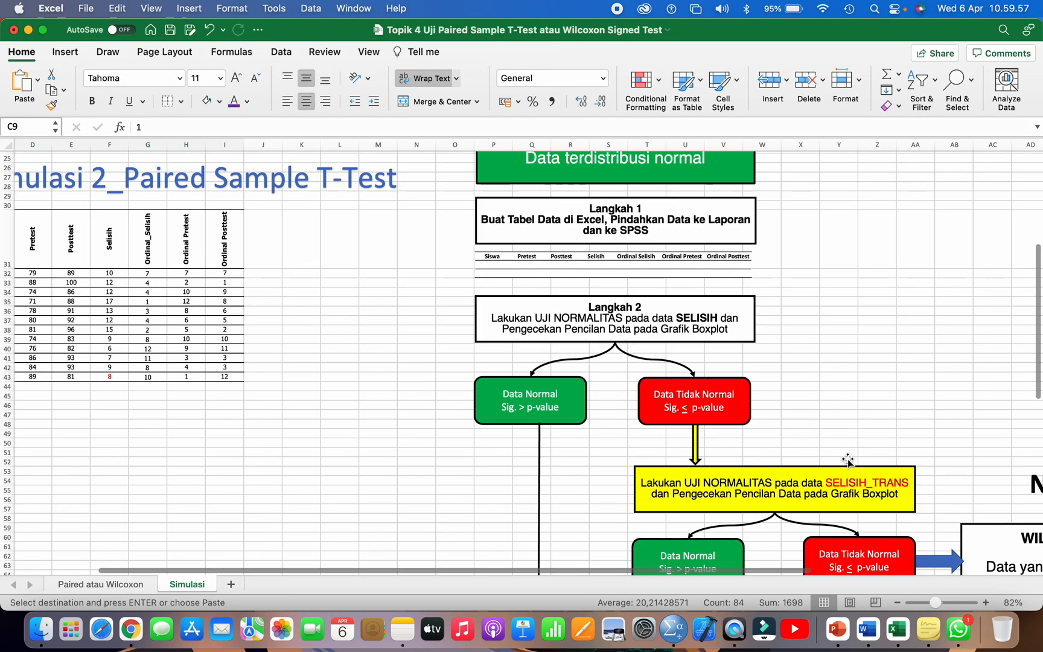
scroll(846, 461, "right", 3)
scroll(672, 381, "up", 5)
left_click(590, 377)
type("Sig.=0")
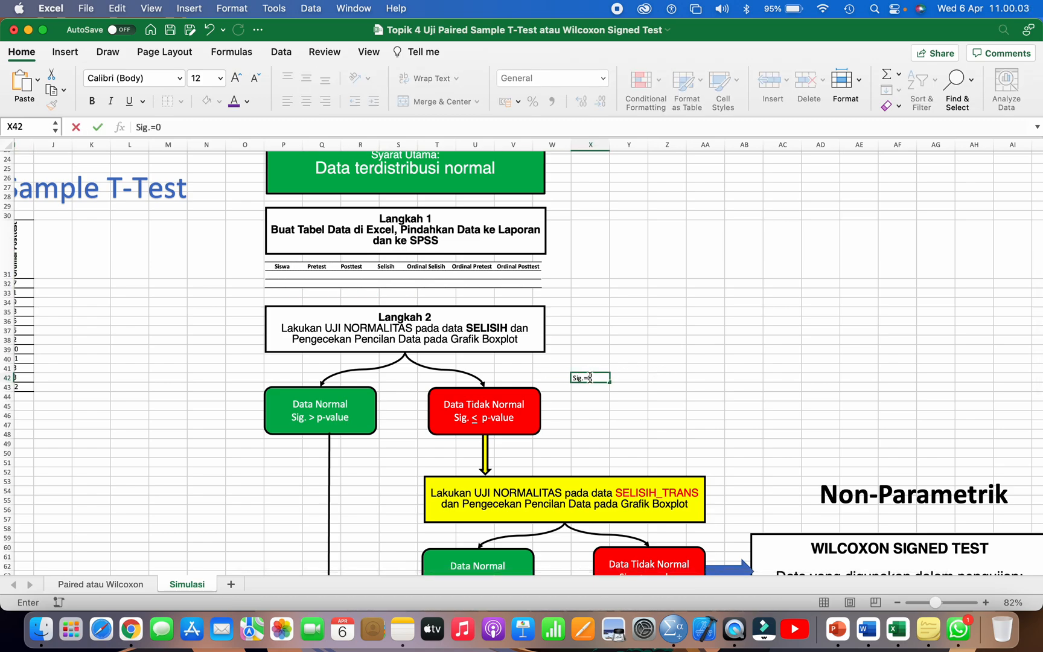
type(".053")
key("Return")
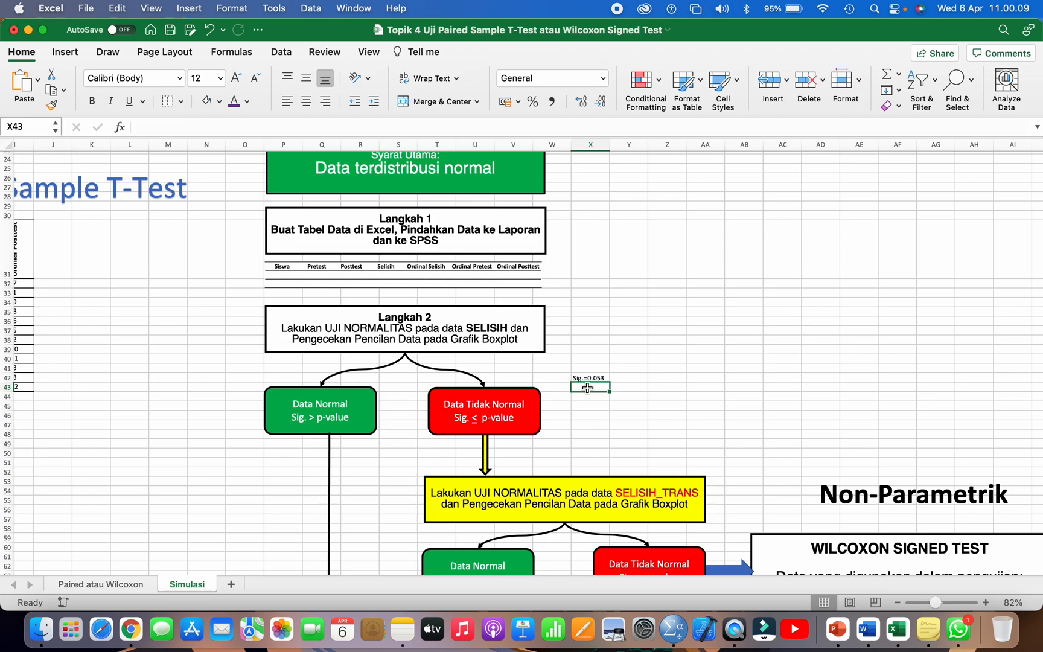
type("p=value=0.05")
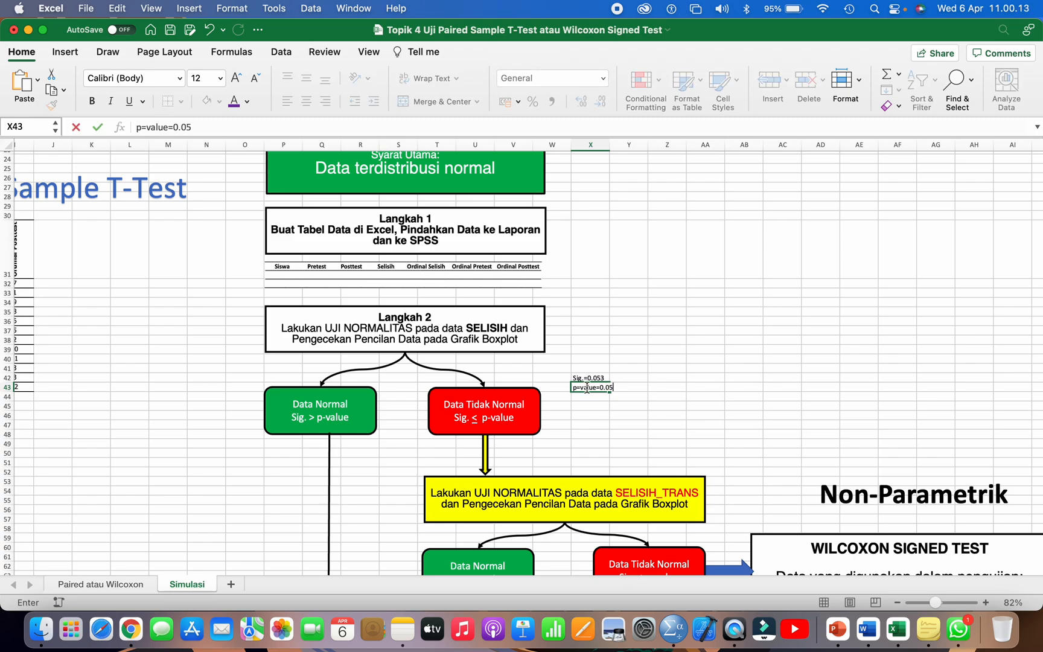
key("Return")
Step: Write the comparison note "Sig. = p-value" in cell X45 below the two noted values
left_click(601, 417)
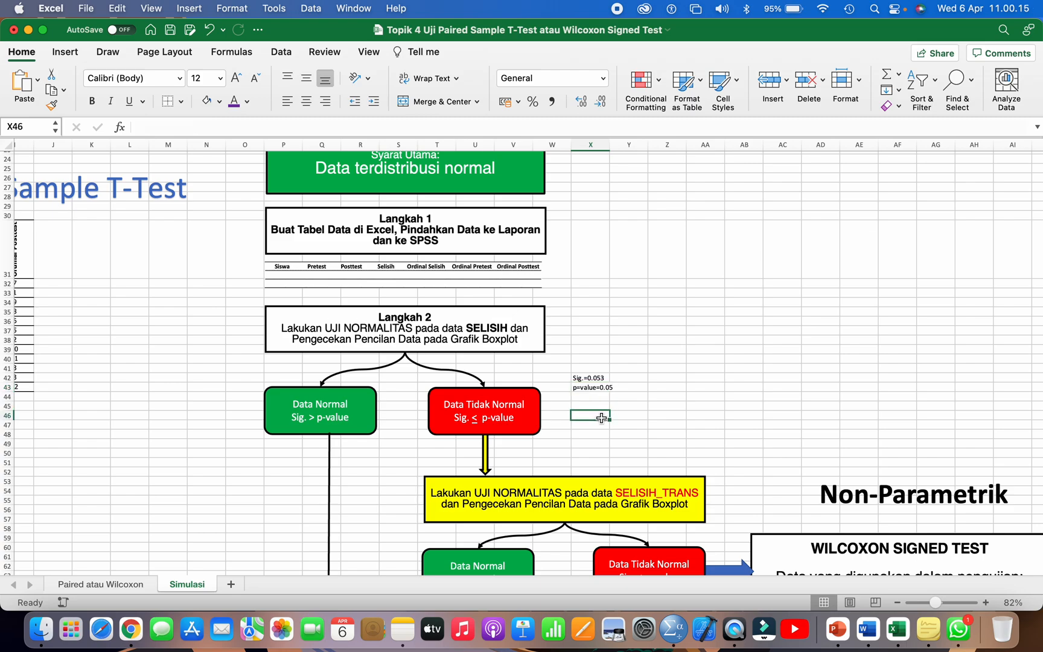
left_click(589, 405)
type("Sig.")
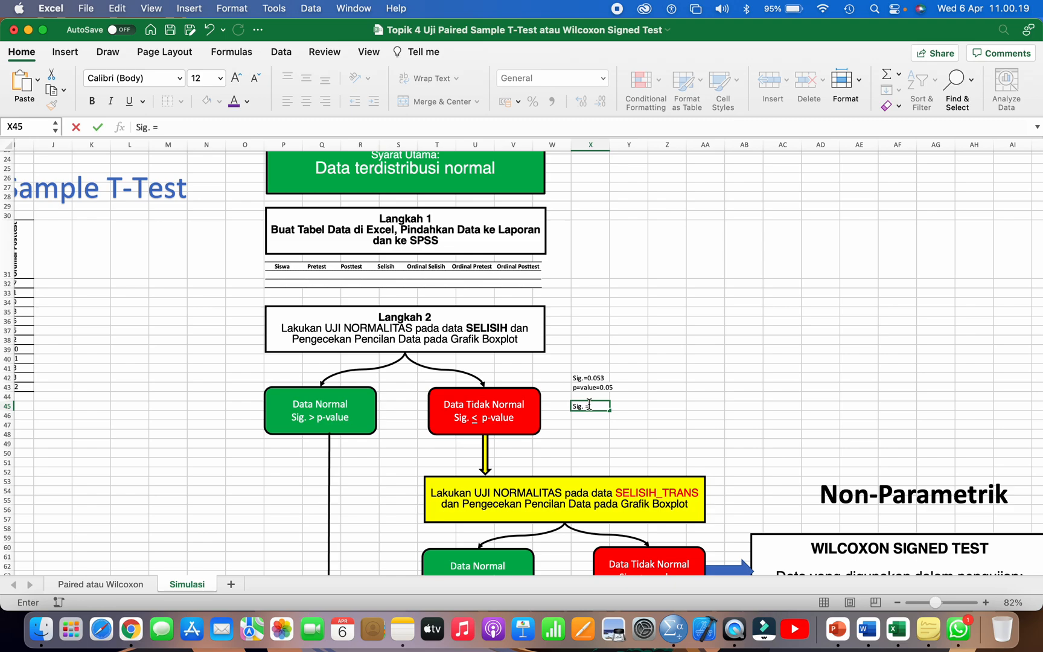
type(" = p0val")
key("BackSpace")
key("BackSpace")
type("-value")
Step: Enter the rounded value 0,05 in cell Y42 next to the Sig. note and compare it with the p-value notes
left_click(590, 378)
left_click(618, 379)
type("0,05")
left_click(680, 396)
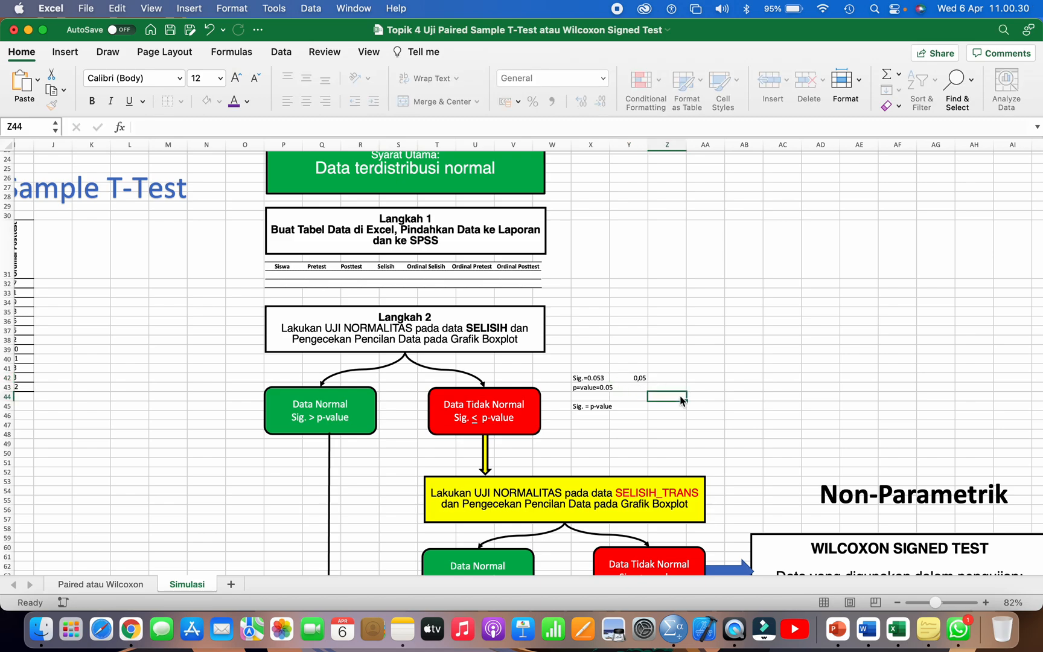
left_click(607, 379)
left_click(633, 380)
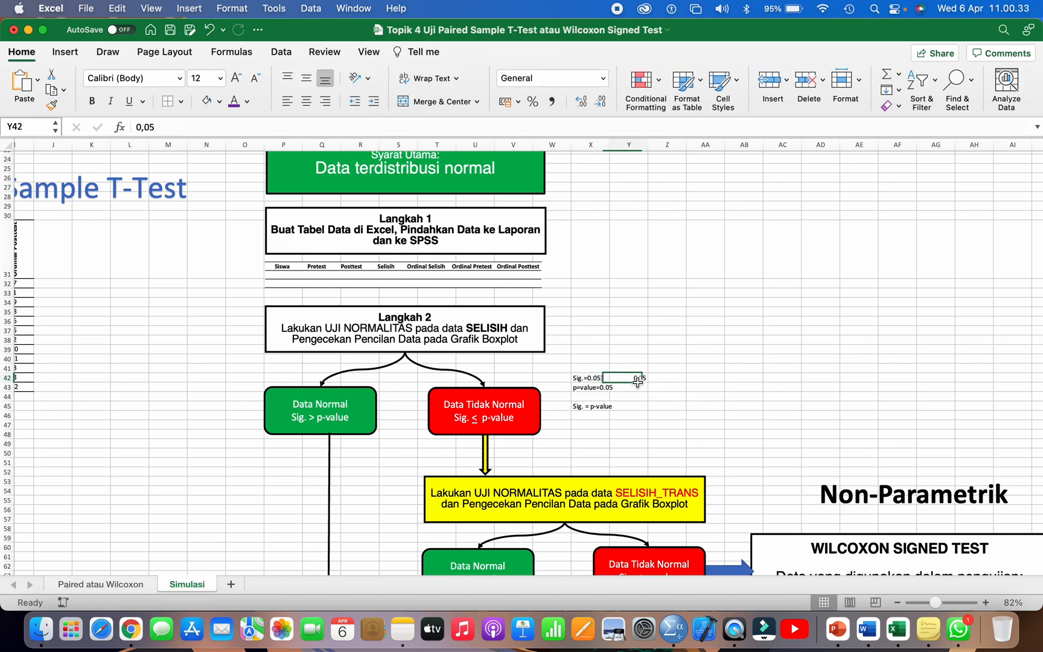
left_click(593, 407)
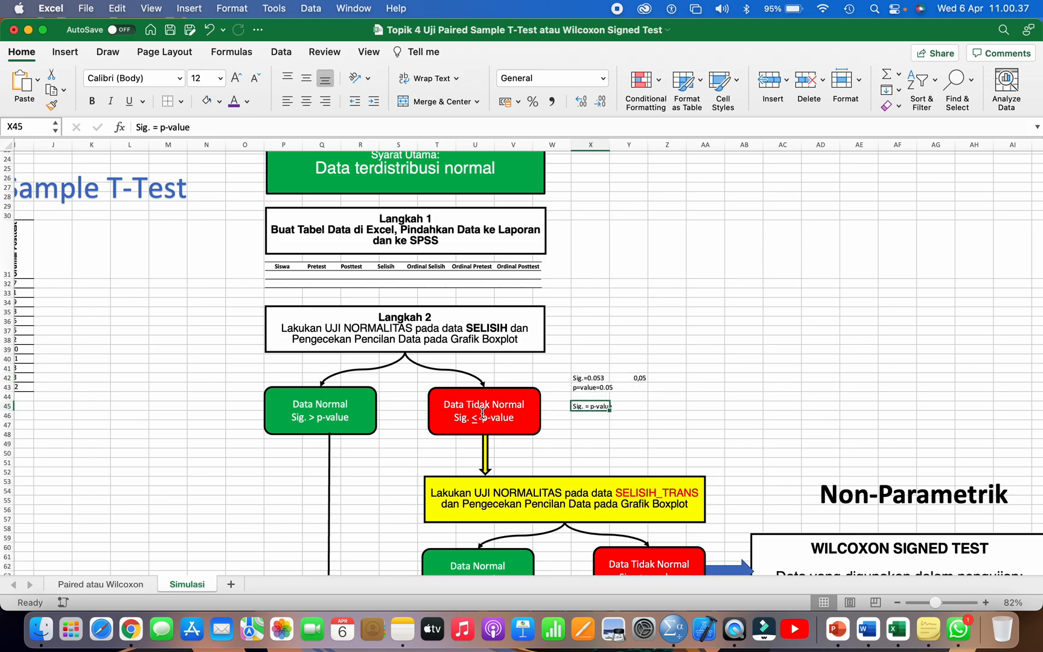
Step: Compare the flowchart's Data Tidak Normal condition with the SPSS Tests of Normality table, and follow that branch to the SELISIH_TRANS box
left_click(487, 329)
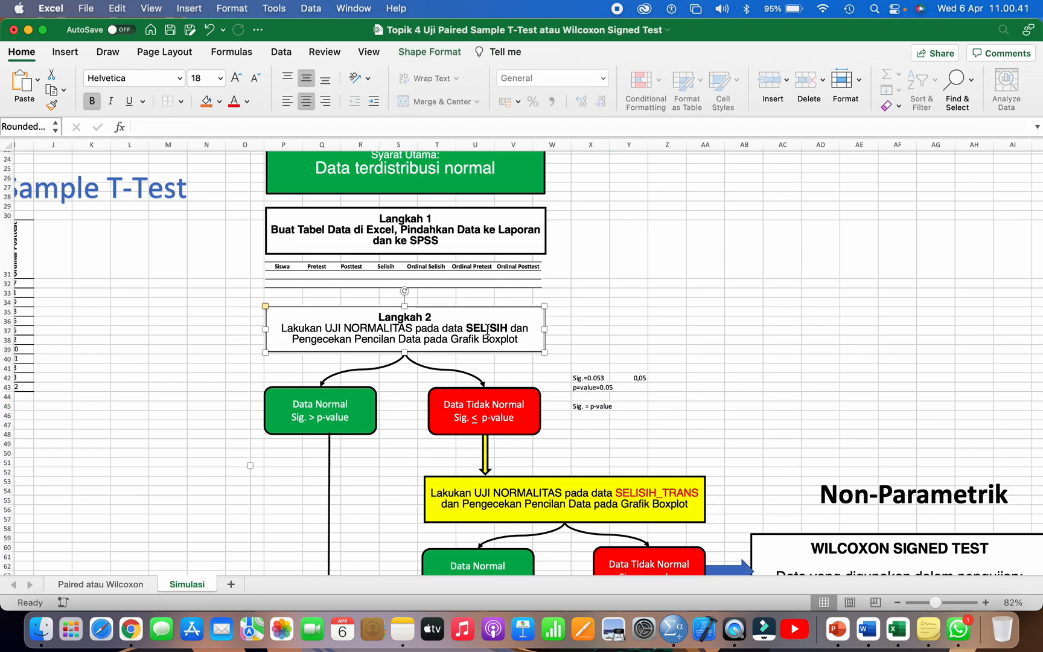
left_click(480, 399)
key("super+Tab")
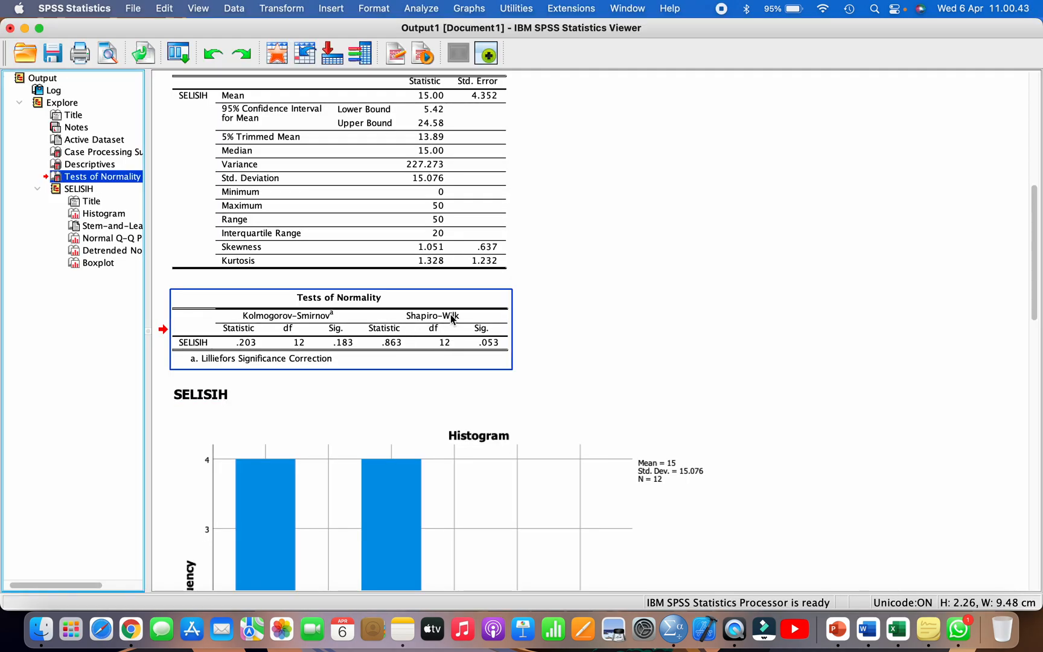
left_click(485, 331)
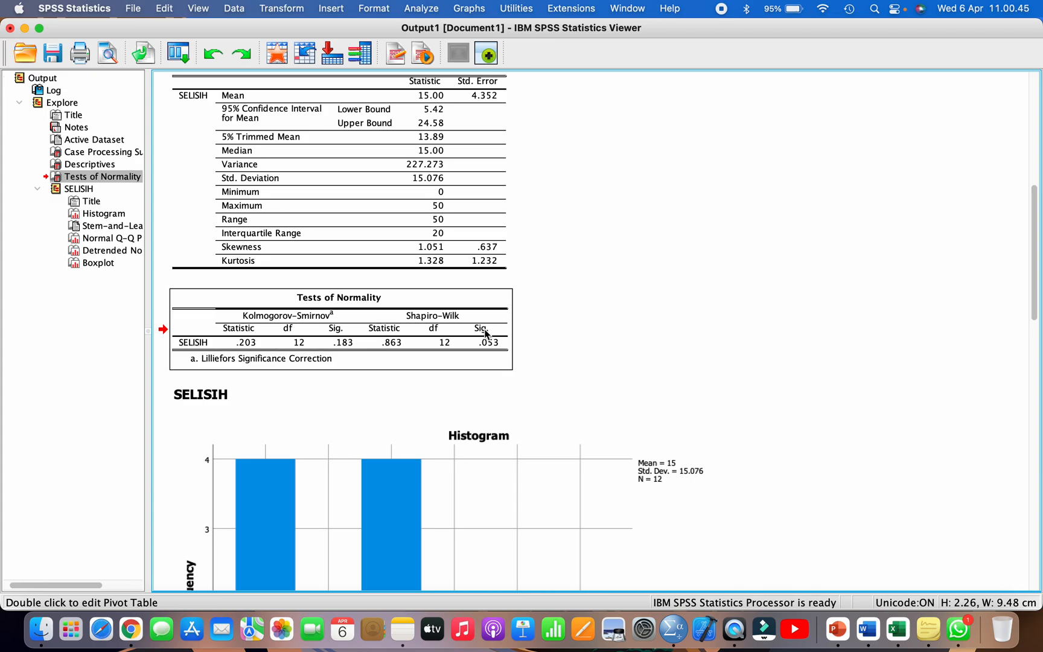
key("super+Tab")
scroll(597, 406, "down", 3)
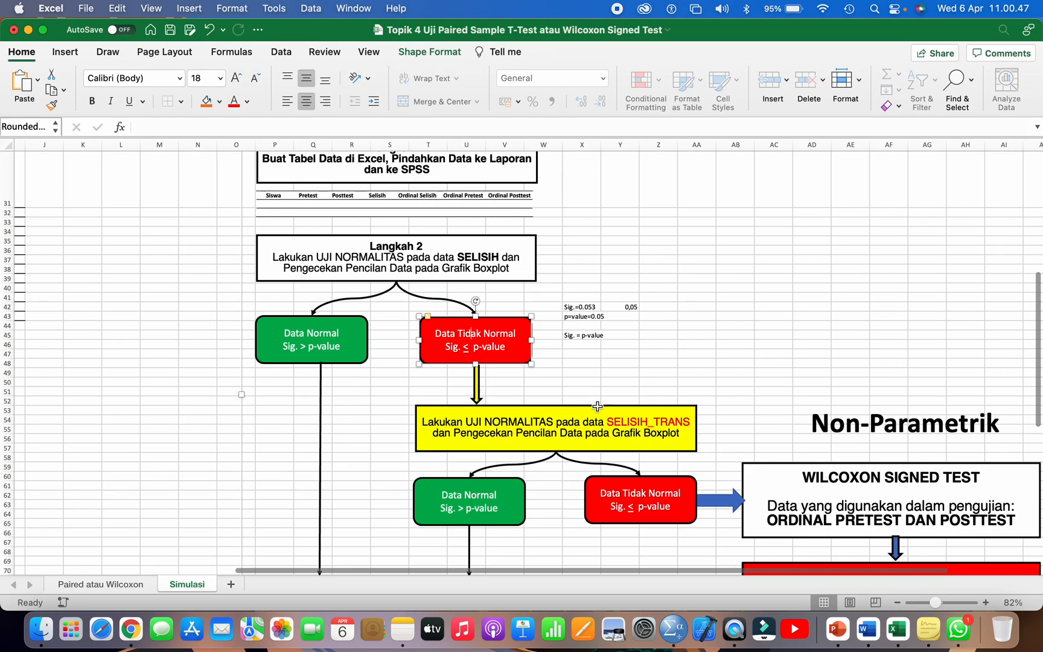
Step: Switch from the flowchart to the SPSS Data Editor for Data Tugas Proyek 4.sav and widen the ORDINAL_POSTTEST column
left_click(578, 424)
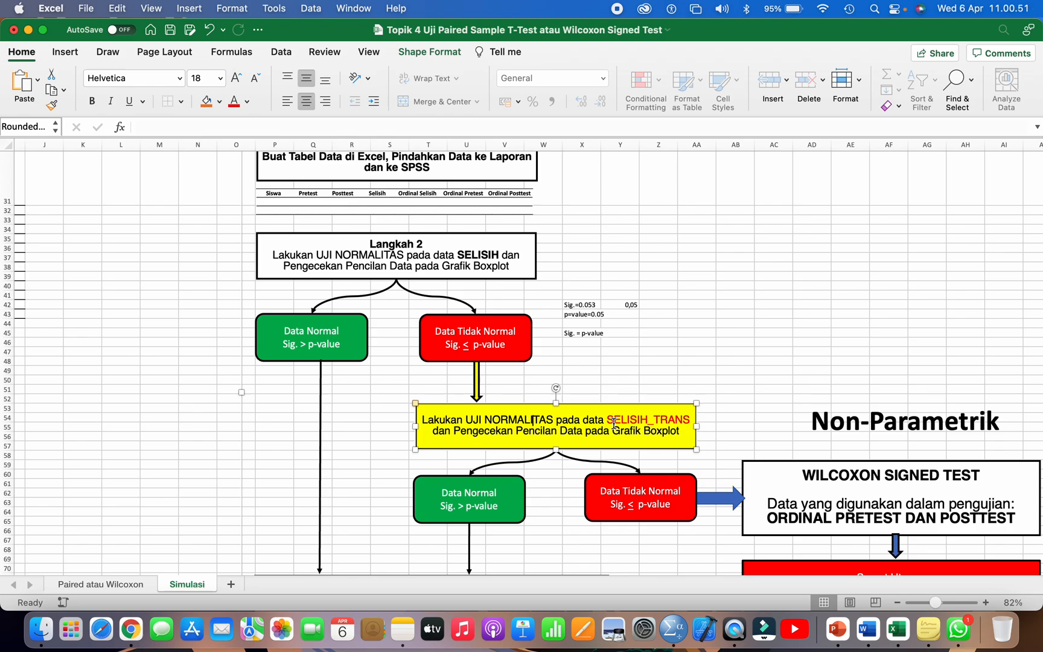
key("super+Tab")
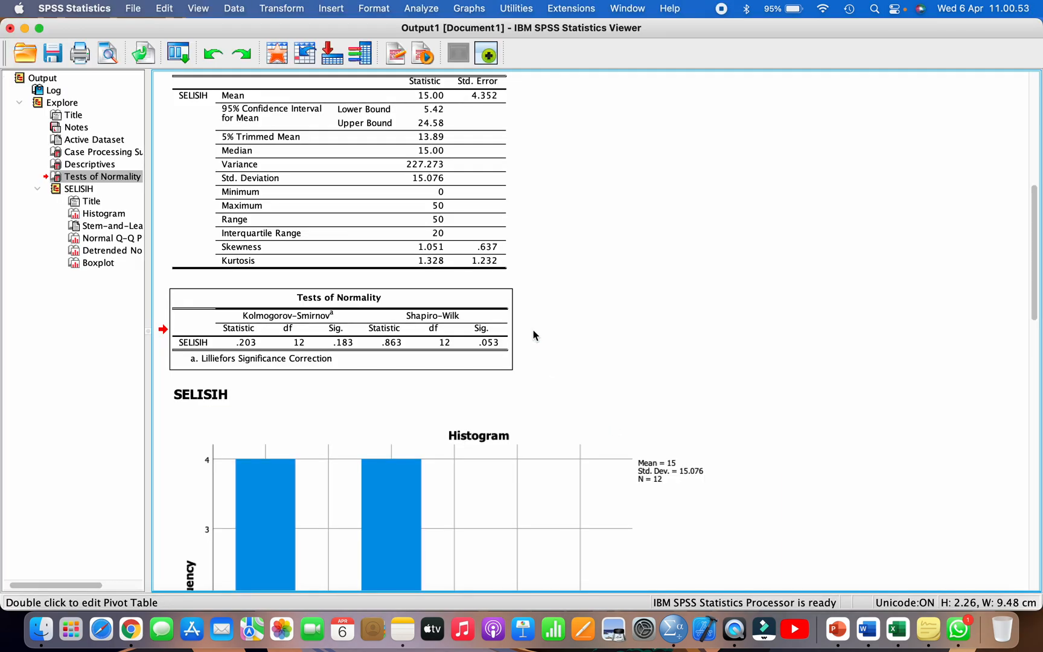
left_click(627, 9)
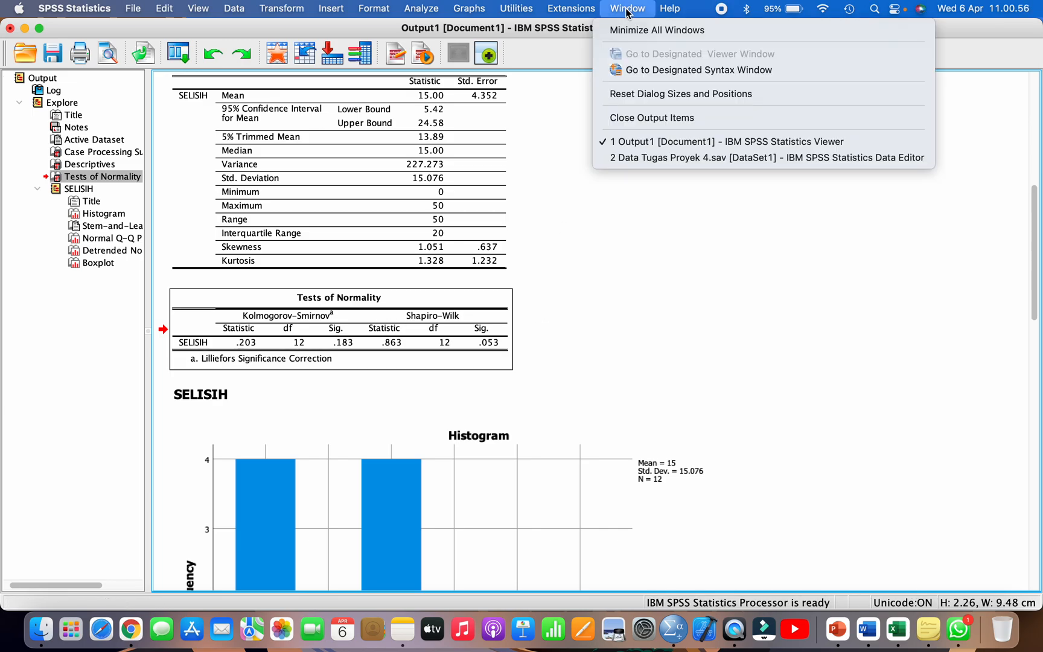
left_click(638, 159)
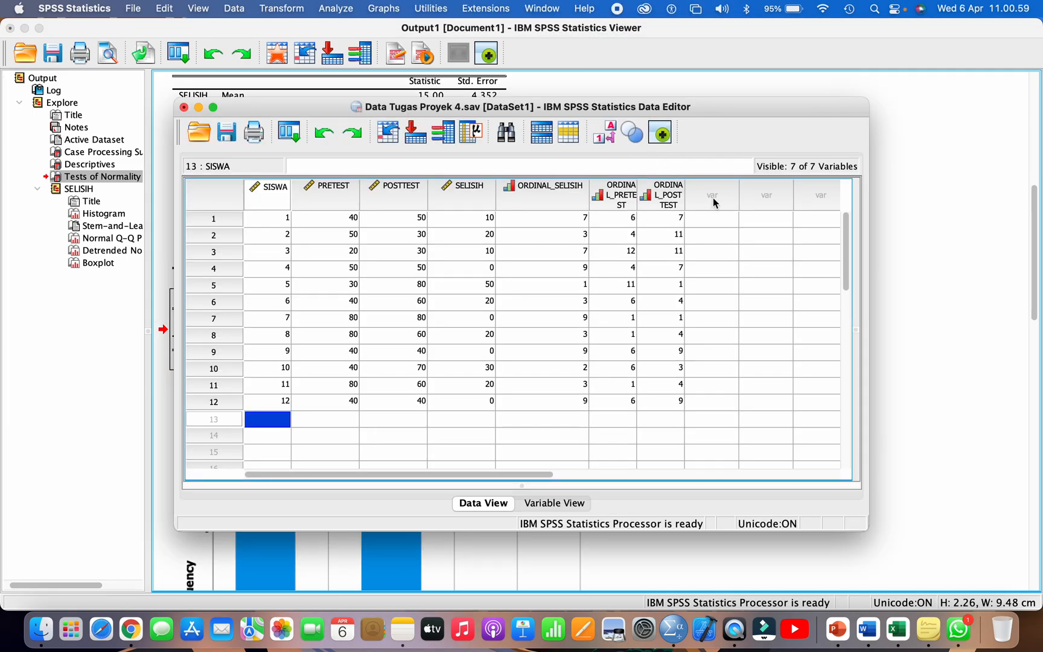
left_click(713, 198)
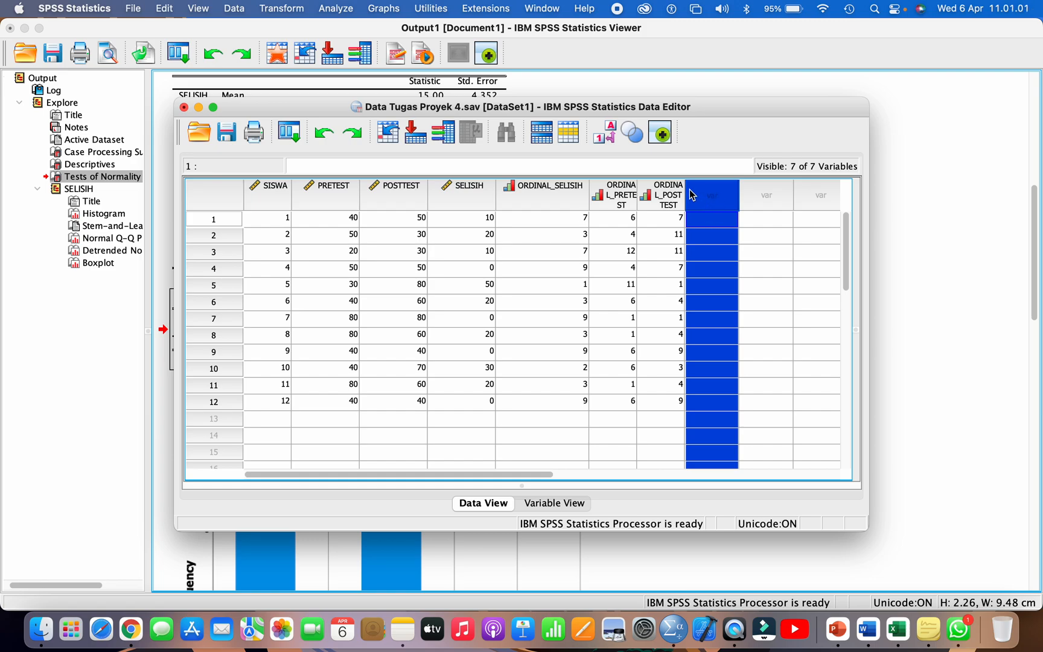
left_click_drag(686, 194, 716, 193)
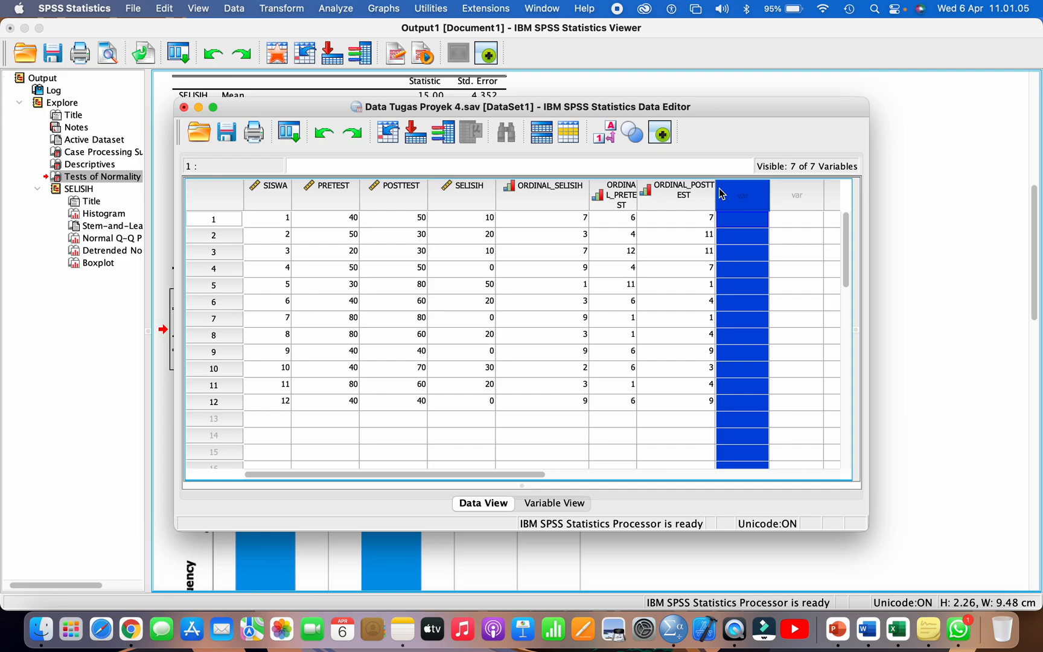
Step: Start a Compute Variable transformation with SELISIH_TRANS as the target variable
left_click(291, 9)
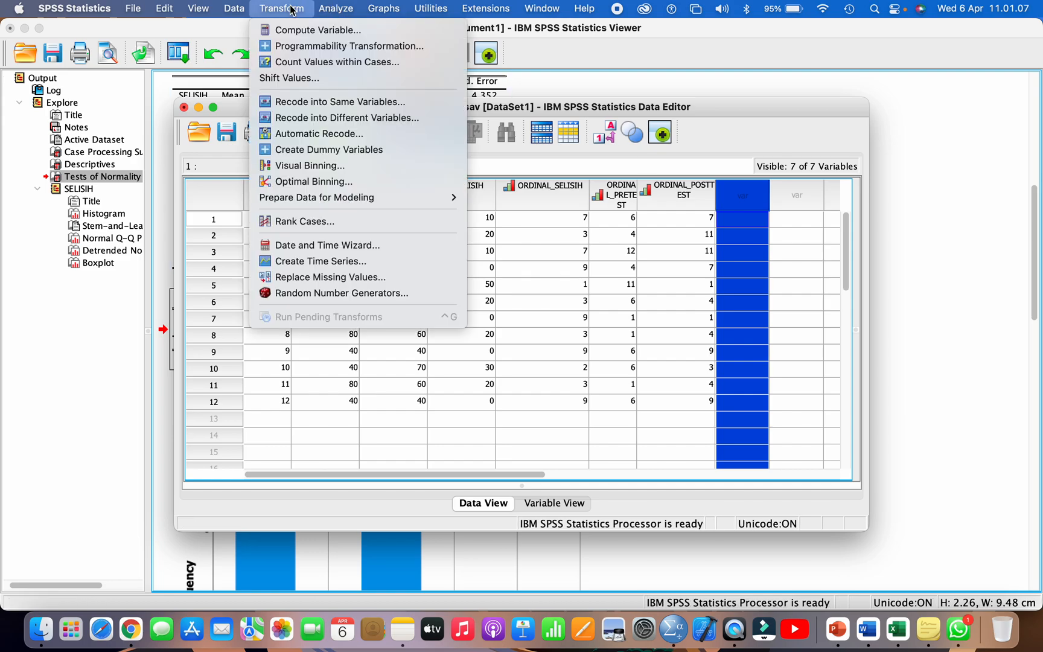
left_click(305, 30)
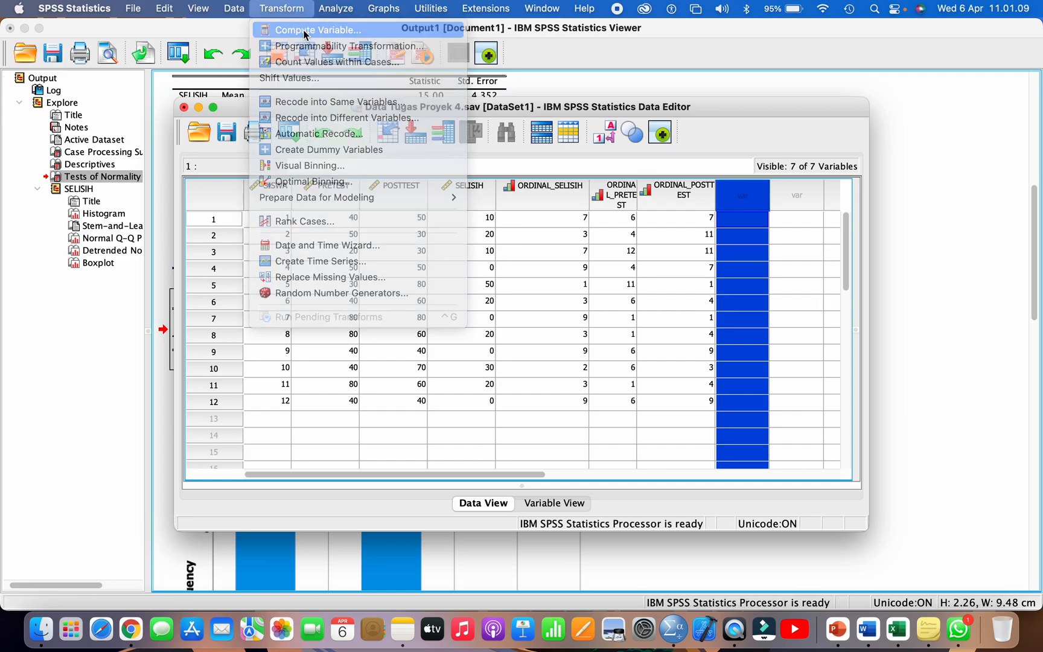
left_click(296, 169)
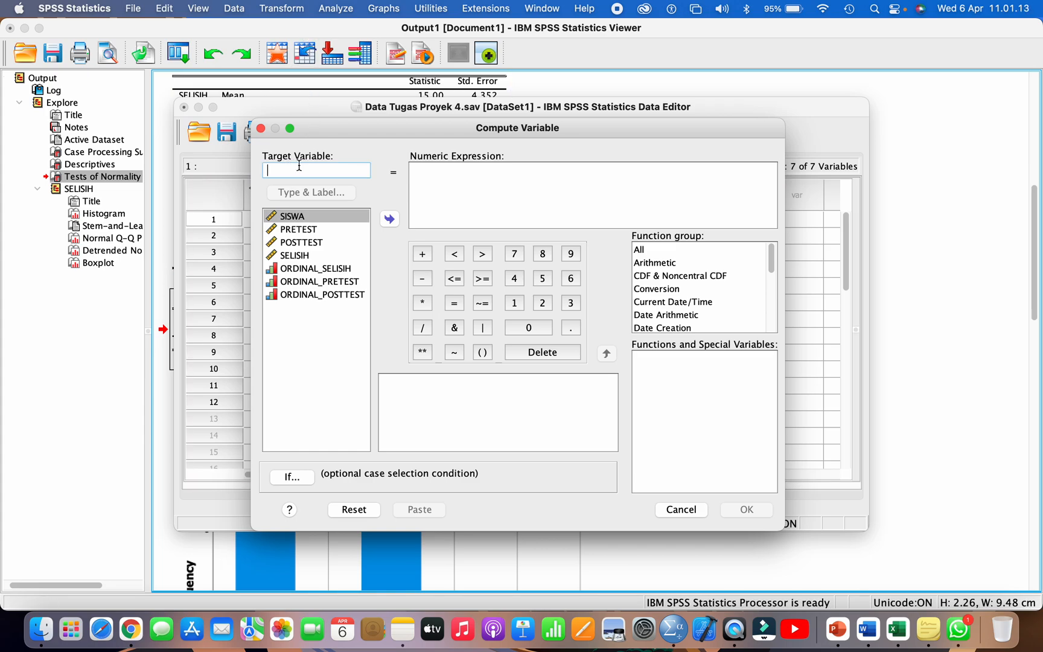
type("SELISI")
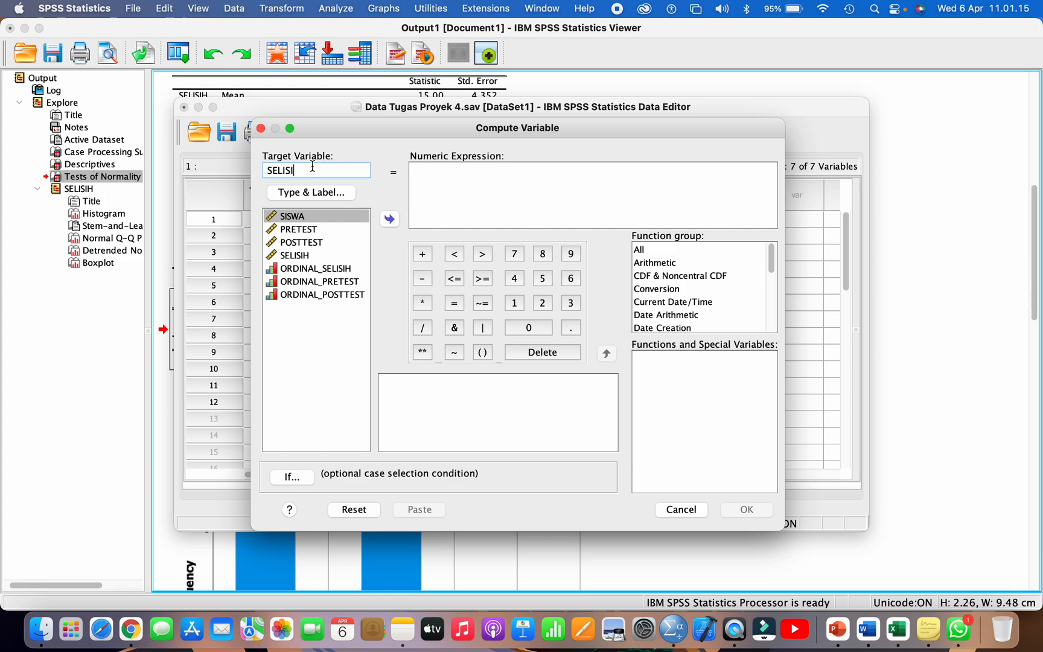
type("H_TRANS")
Step: Enter SQRT(SELISIH) as the numeric expression for SELISIH_TRANS and check it against the target variable name
left_click(433, 178)
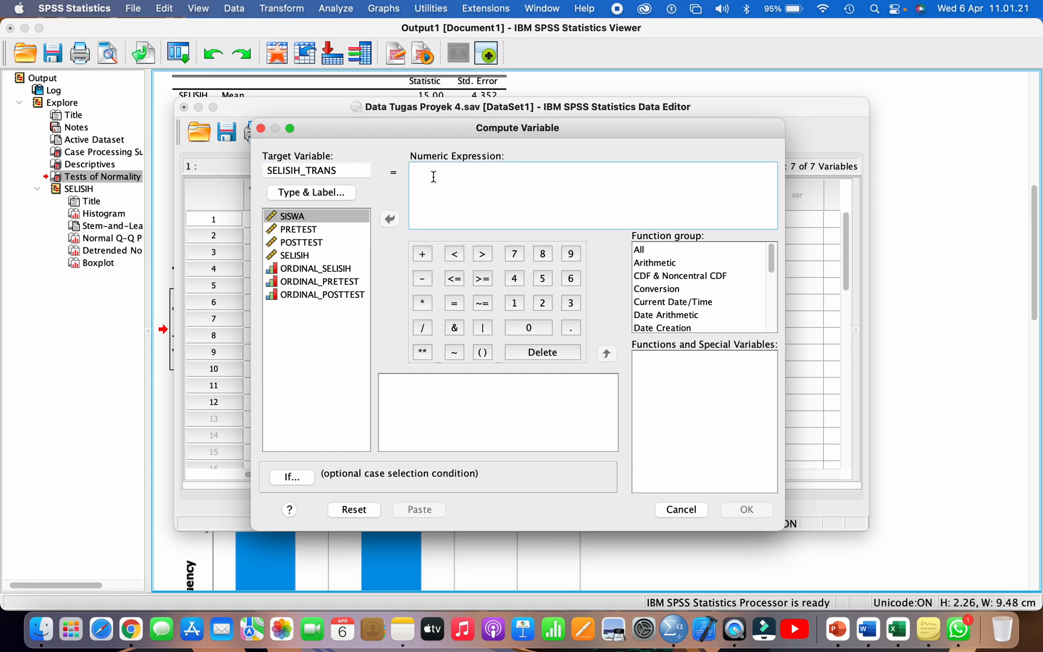
type("SQRT")
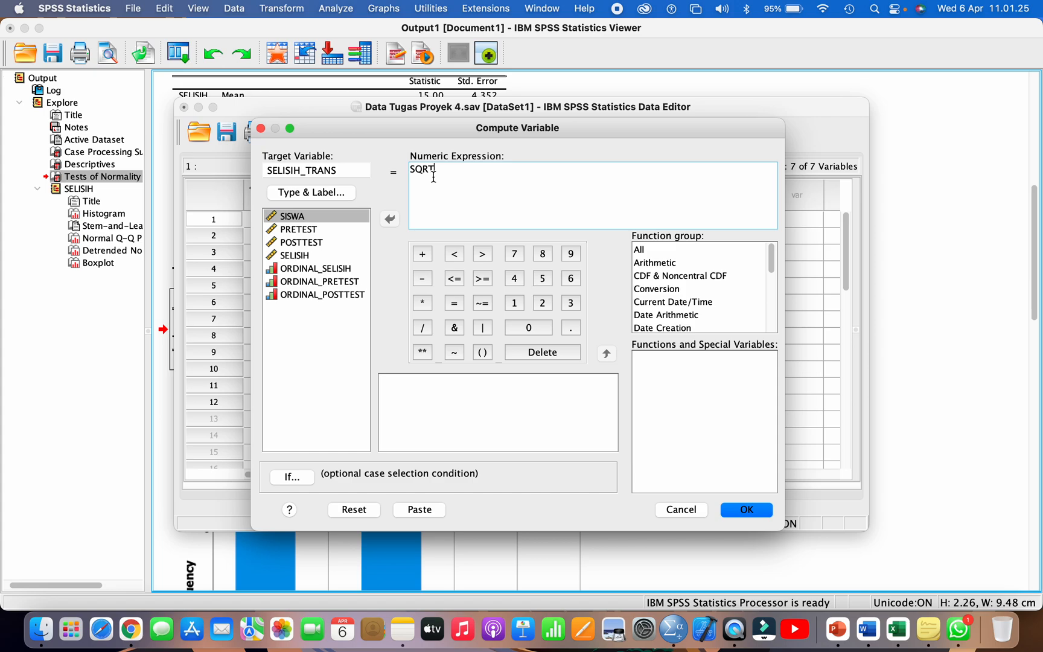
type("(")
double_click(300, 256)
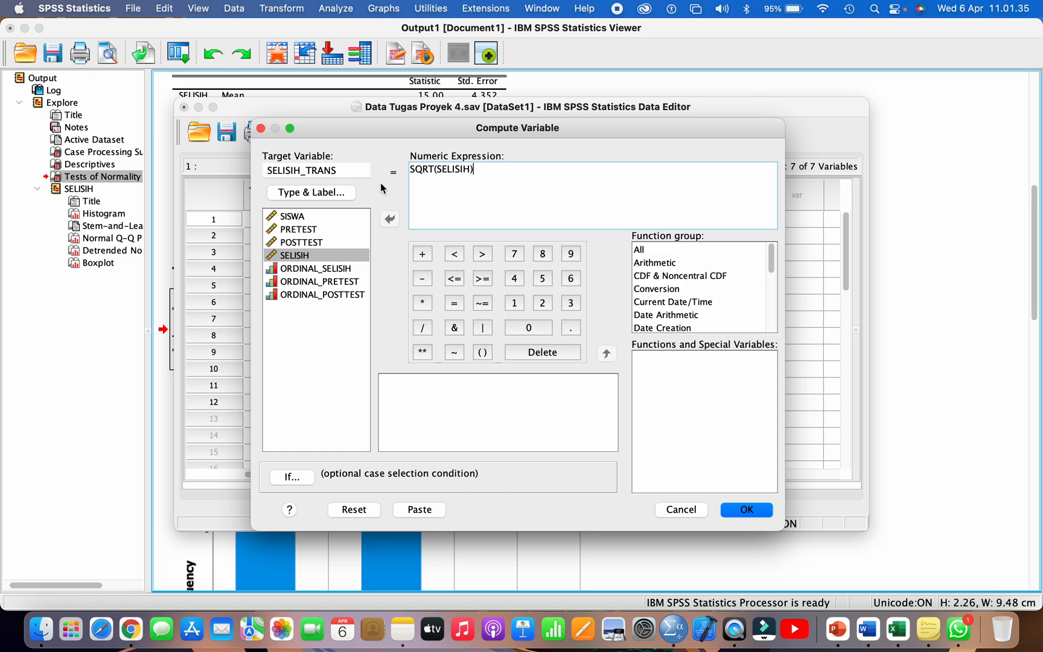
left_click(340, 169)
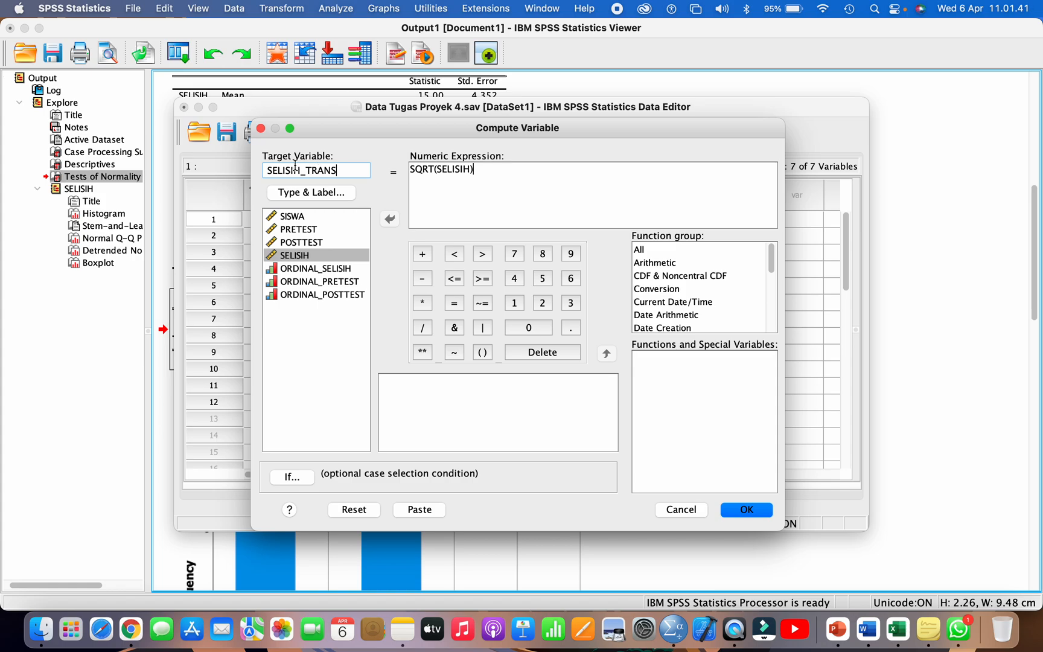
left_click_drag(412, 168, 431, 169)
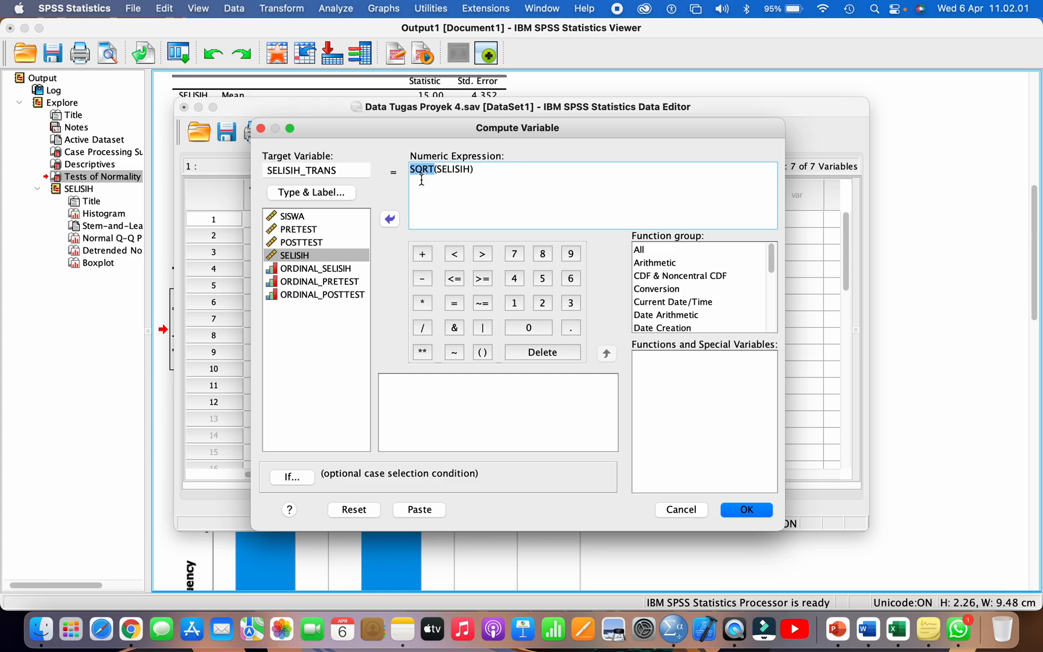
Step: Compute SELISIH_TRANS as SQRT(SELISIH), then bring up the dataset and widen its window around the new column
left_click(452, 171)
left_click(746, 510)
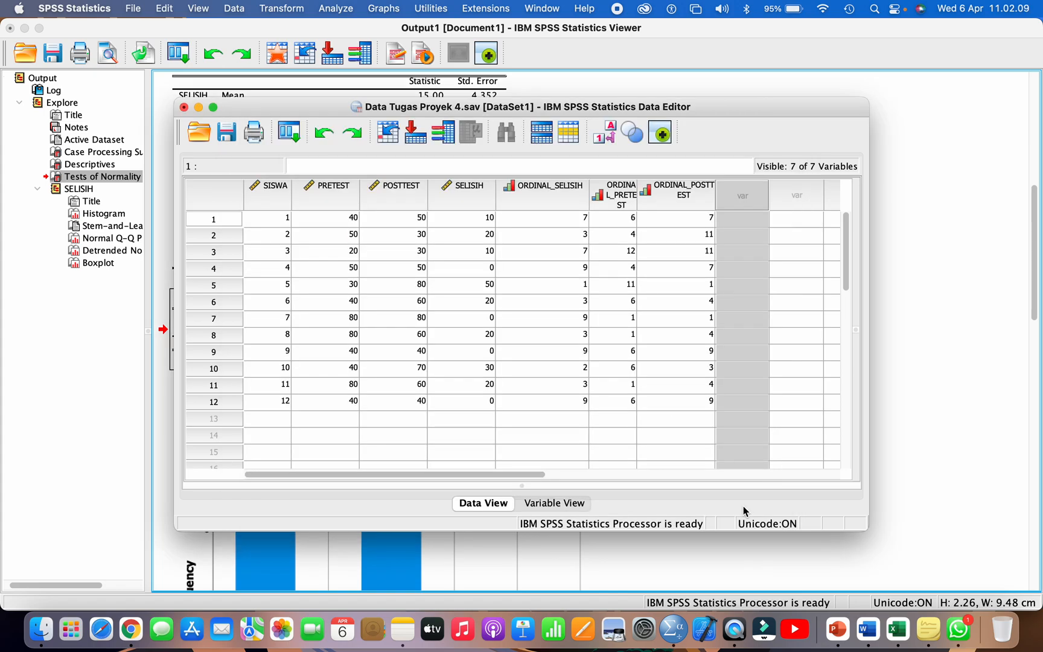
scroll(743, 509, "up", 5)
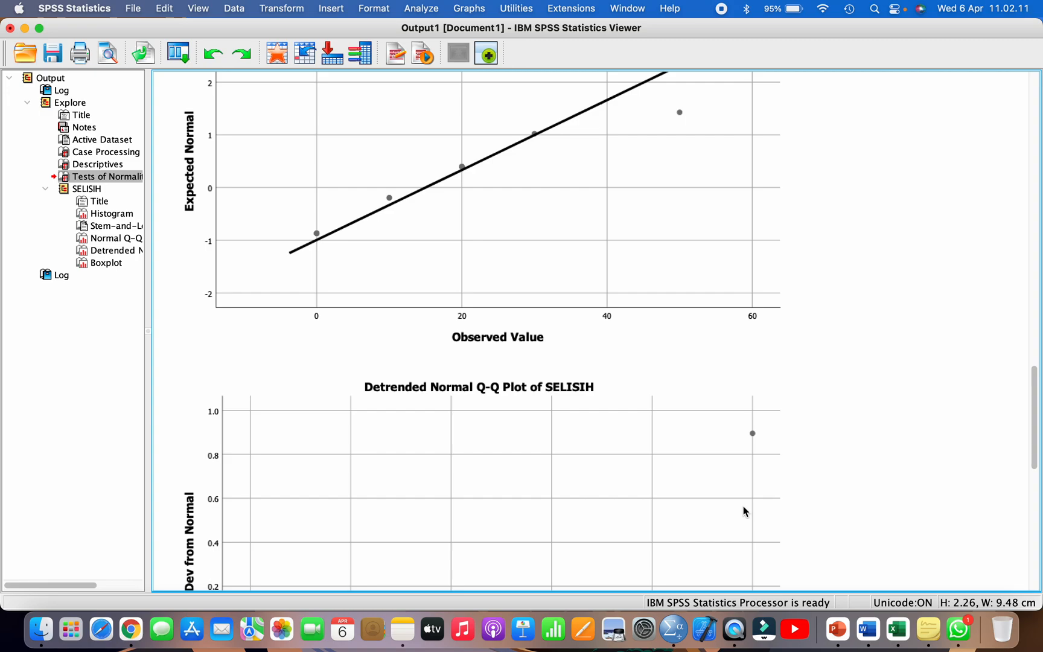
left_click(633, 13)
left_click(650, 158)
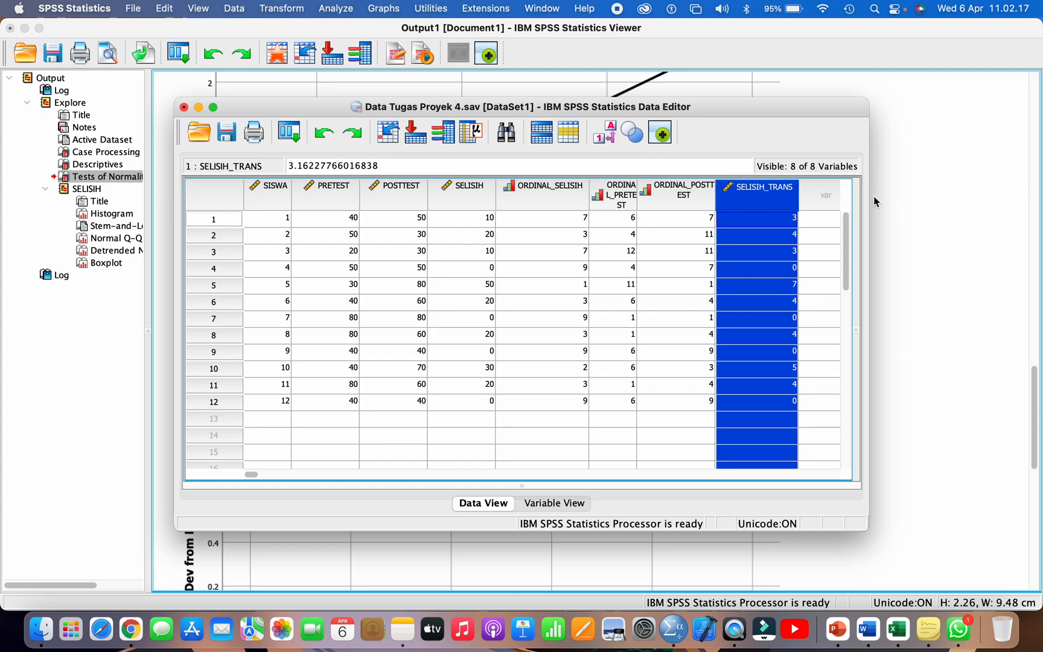
left_click_drag(867, 196, 918, 196)
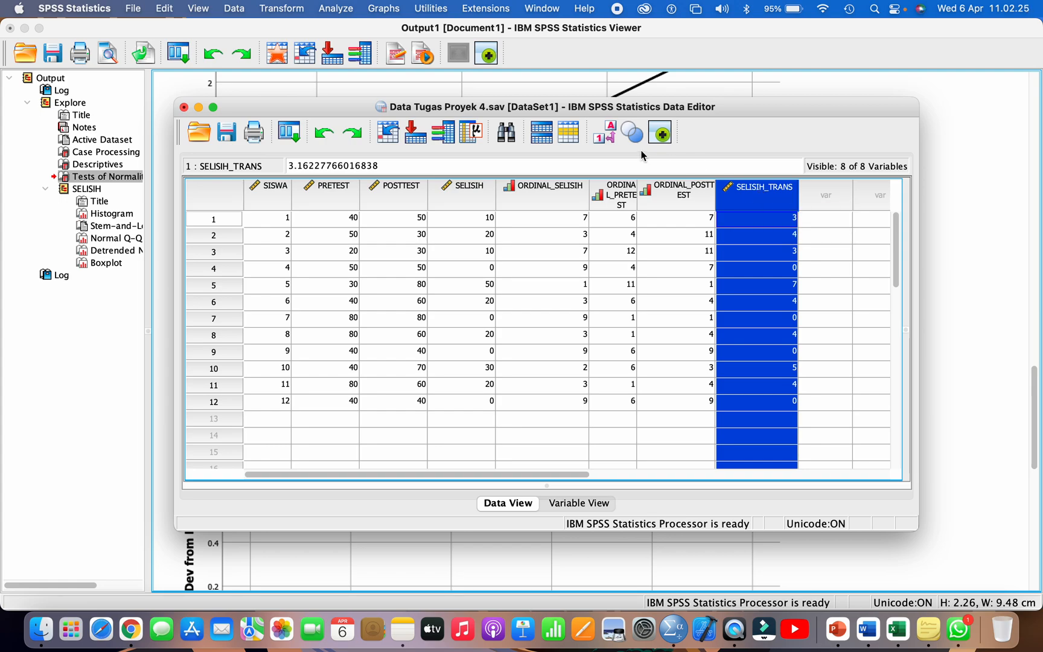
Step: Review the Tests of Normality table for SELISIH in the output
left_click(100, 191)
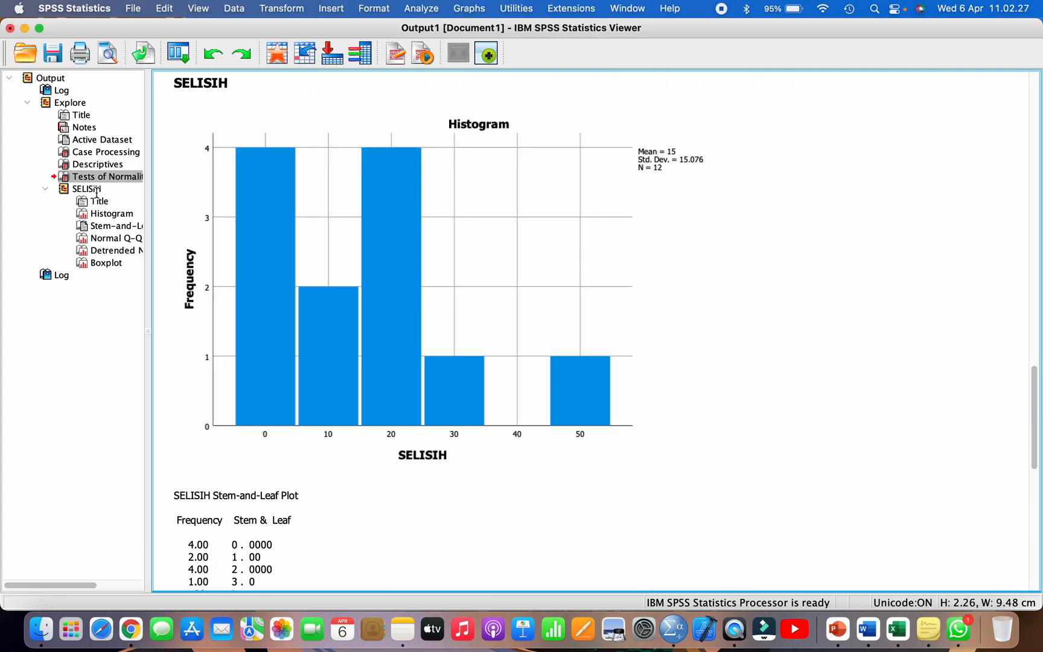
left_click(100, 190)
left_click(107, 179)
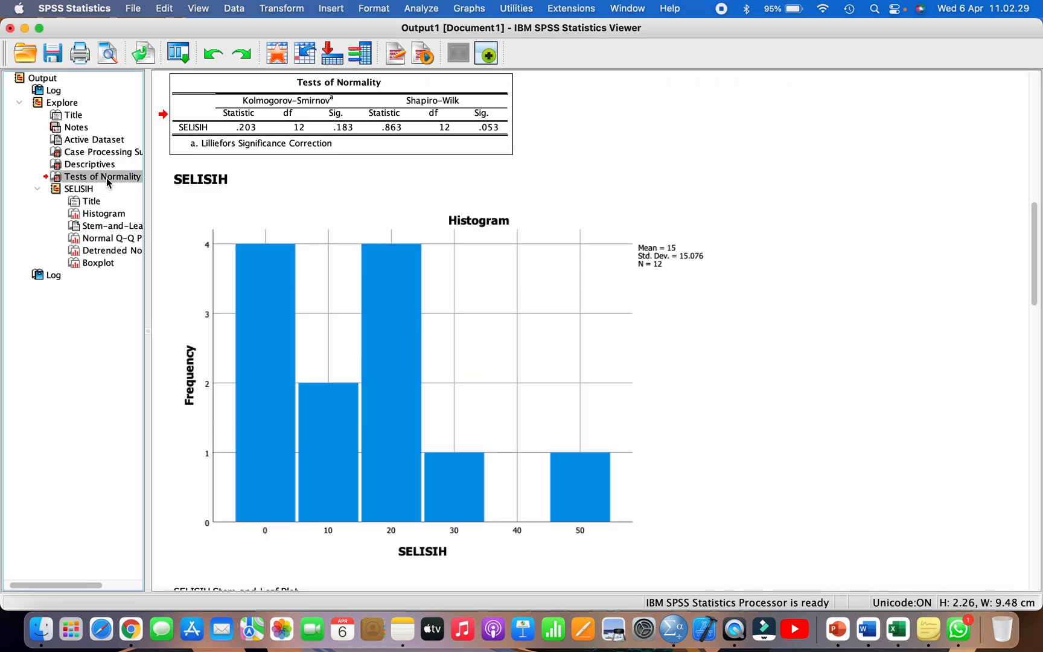
left_click(85, 190)
left_click(84, 191)
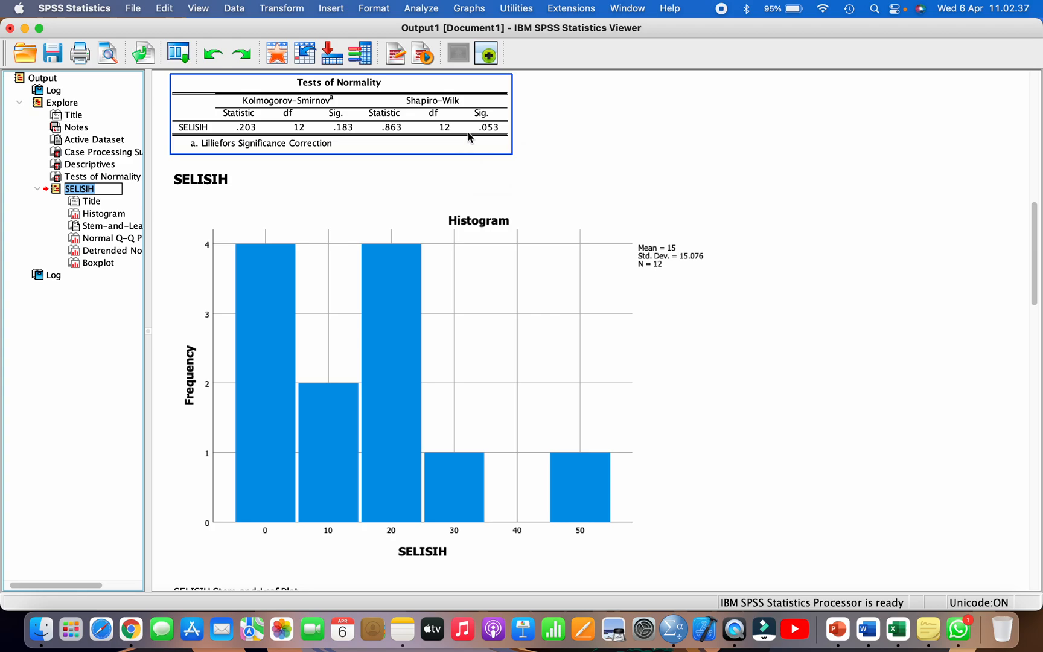
Step: Return to the dataset and set up an Explore analysis with SELISIH_TRANS replacing SELISIH as the dependent variable
left_click(632, 11)
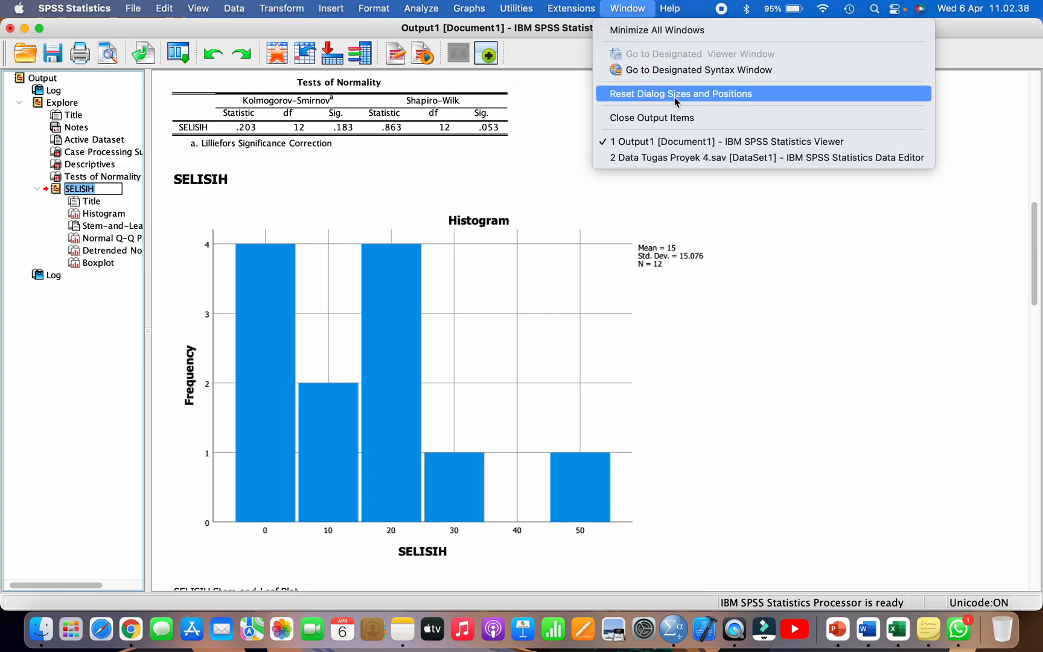
left_click(676, 157)
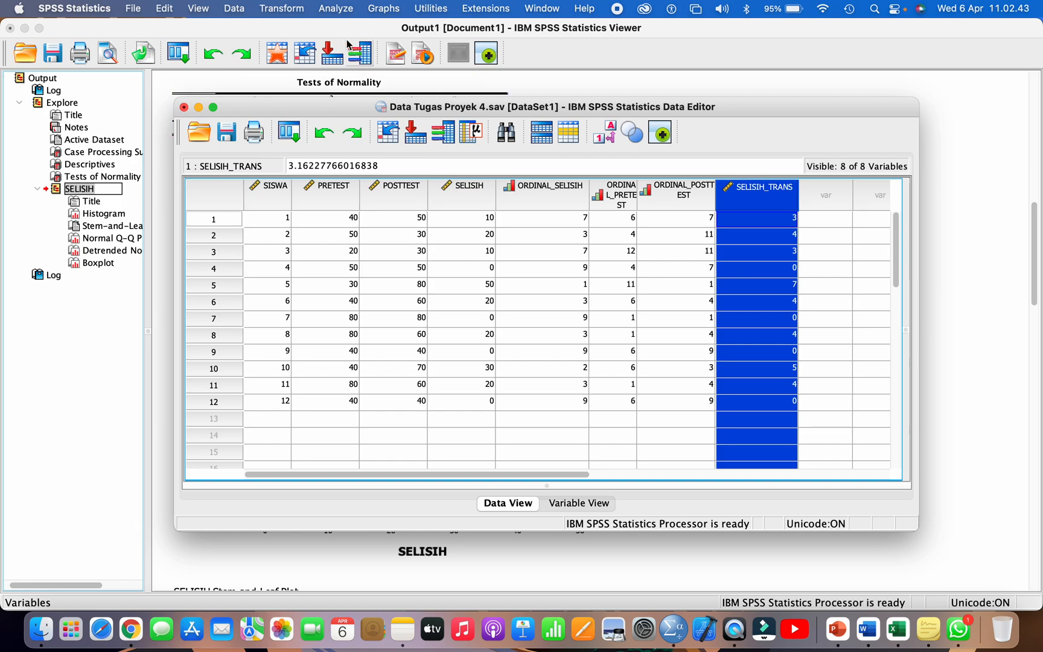
left_click(332, 10)
mouse_move(386, 48)
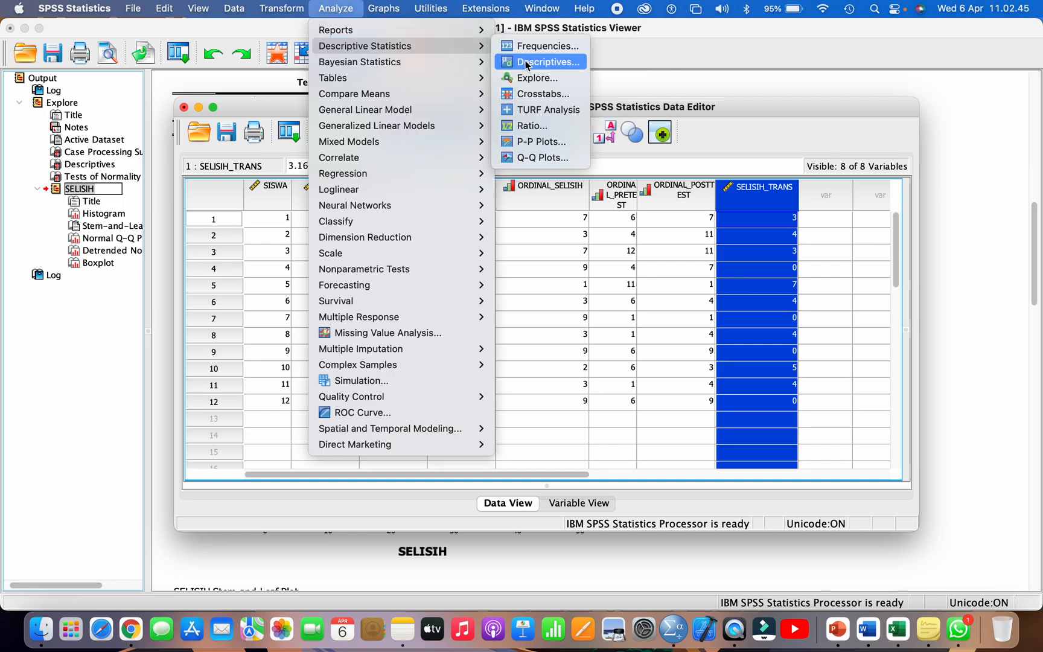
left_click(534, 74)
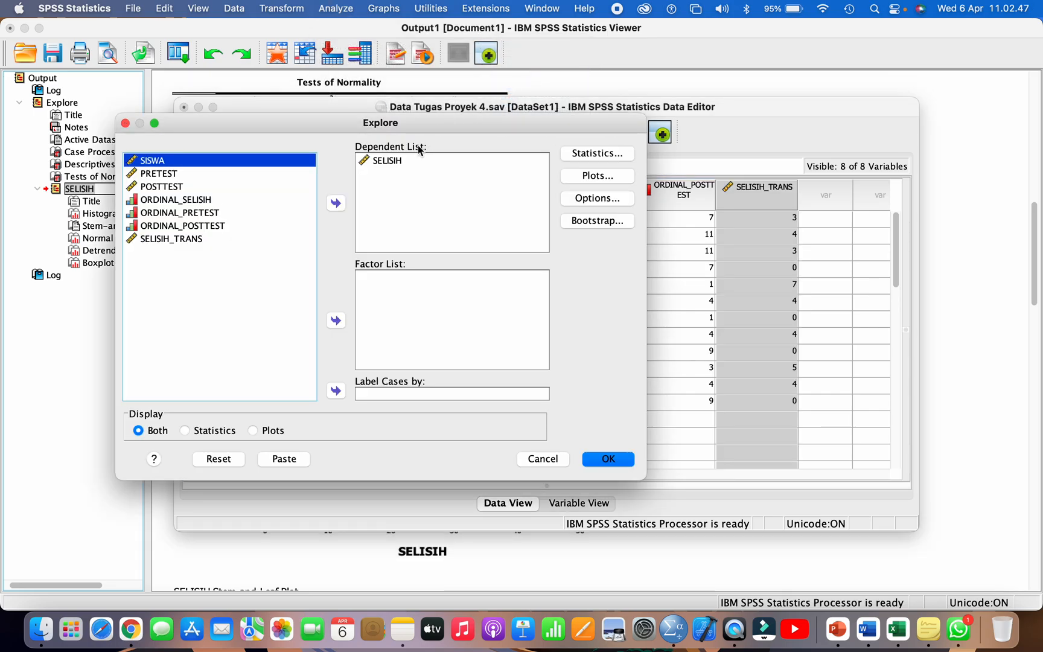
left_click(389, 165)
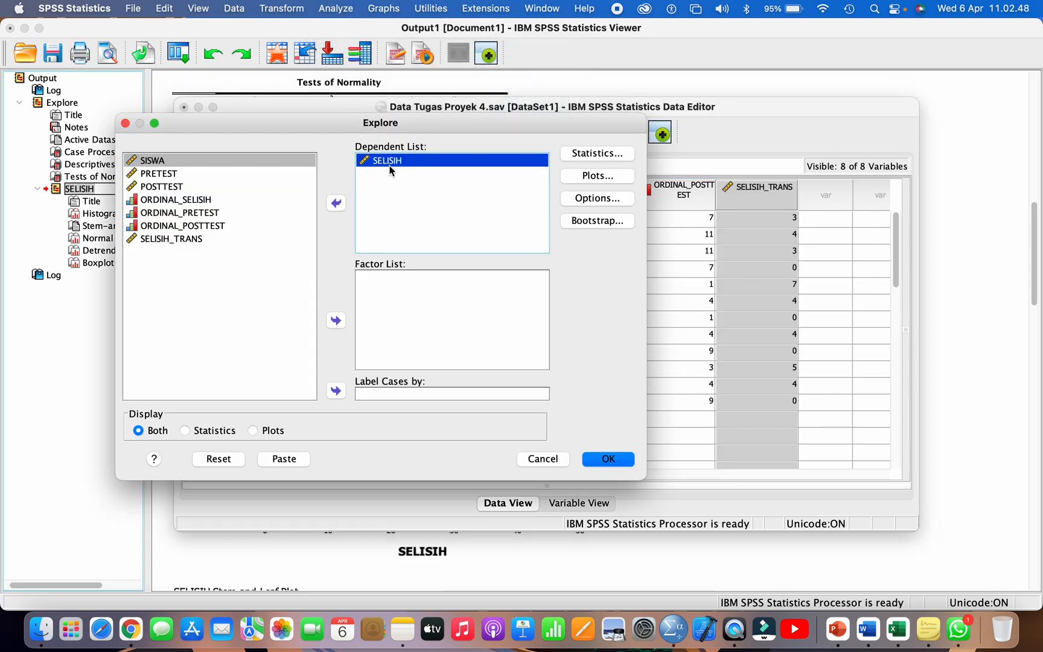
left_click(338, 203)
left_click(190, 252)
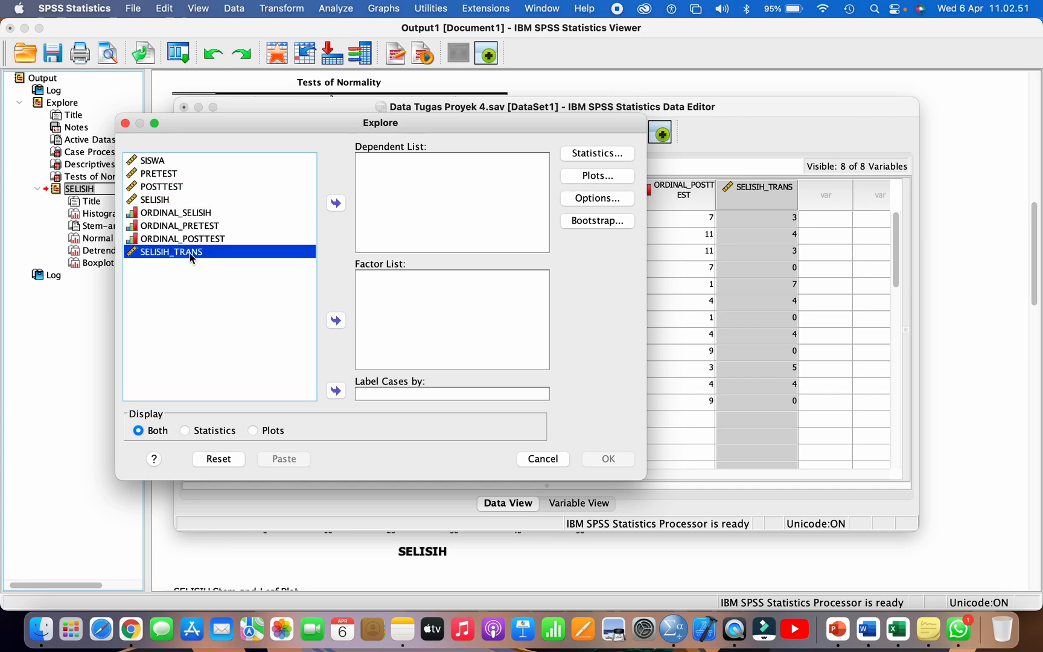
left_click(340, 201)
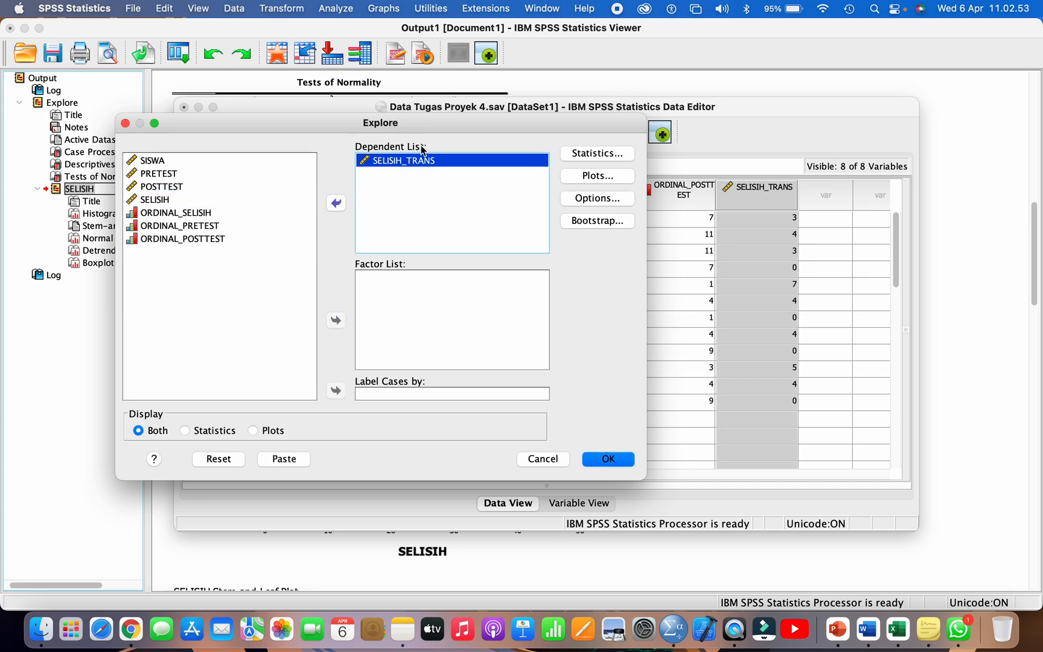
Step: Run Explore with stem-and-leaf, histogram and normality plots with tests, and view the Tests of Normality table for SELISIH_TRANS
left_click(576, 174)
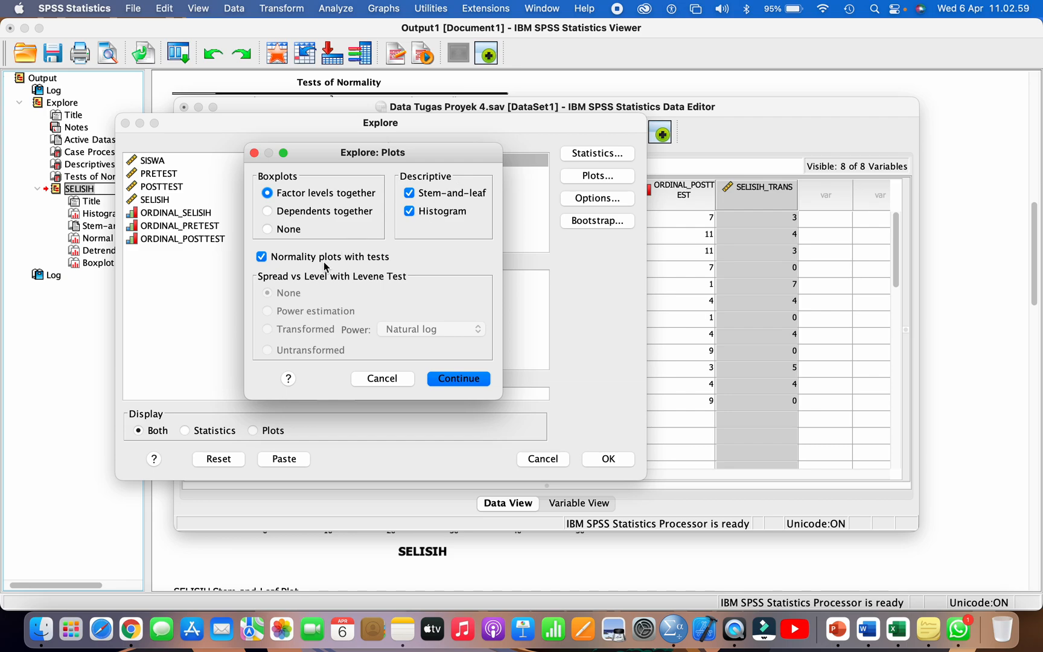
left_click(447, 377)
left_click(608, 459)
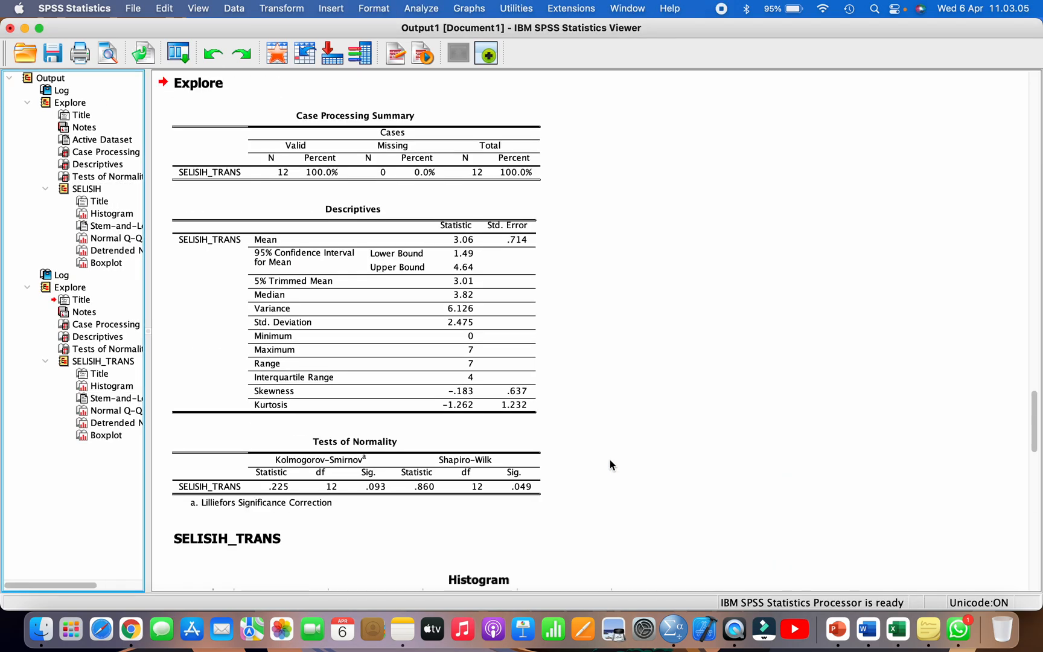
left_click(106, 349)
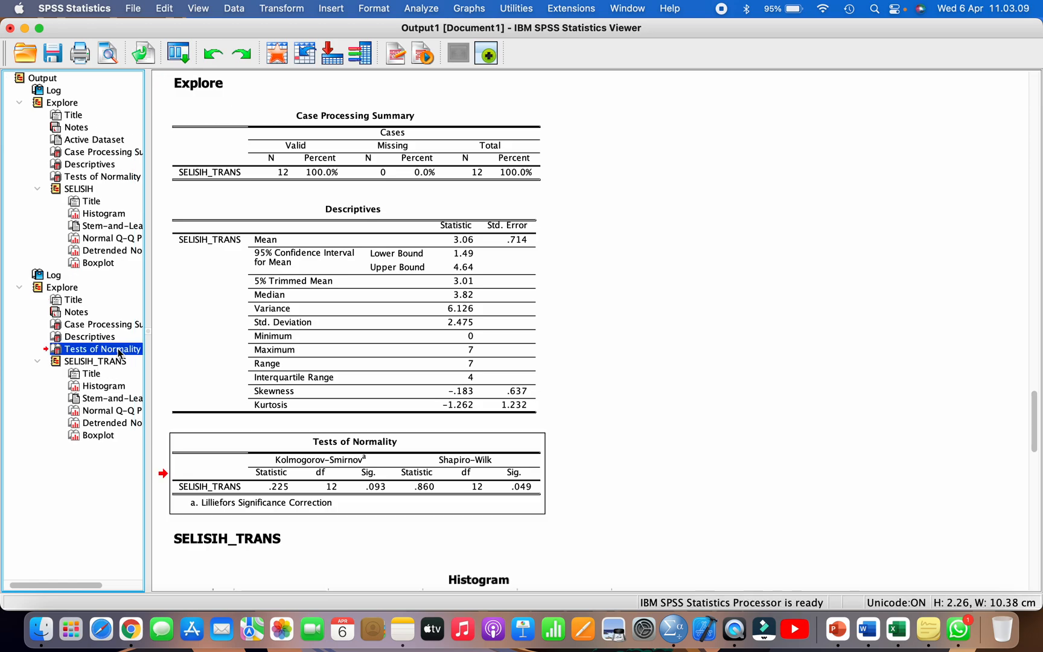
scroll(244, 453, "down", 5)
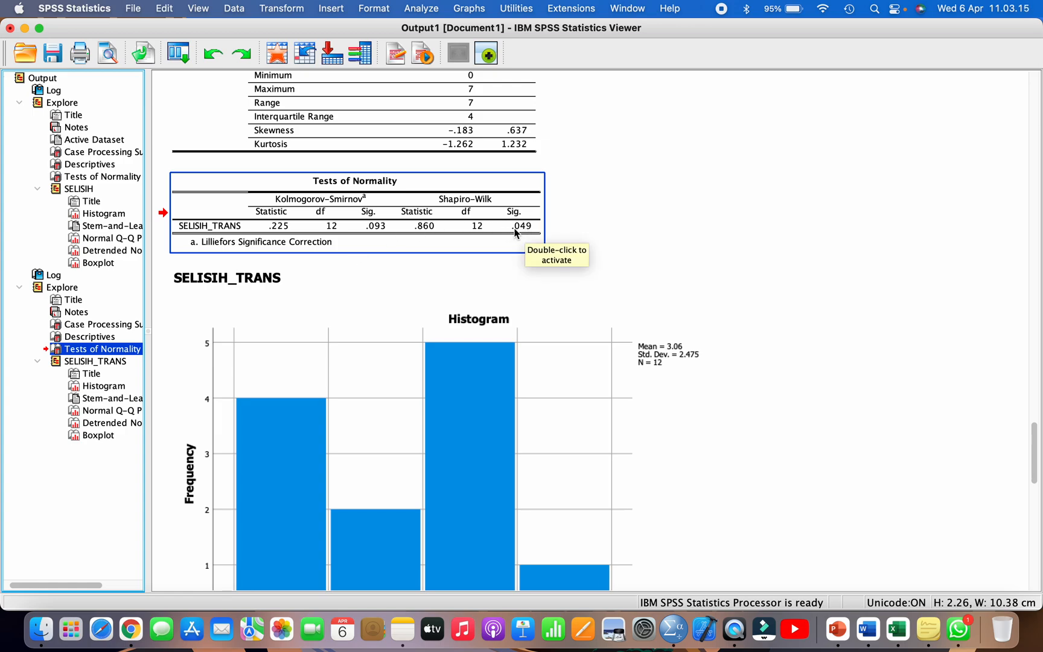
Step: Switch to the Excel flowchart workbook and enter "Sig.=0,049" in AB54 and "p-value=0,05" in AB55
left_click(897, 629)
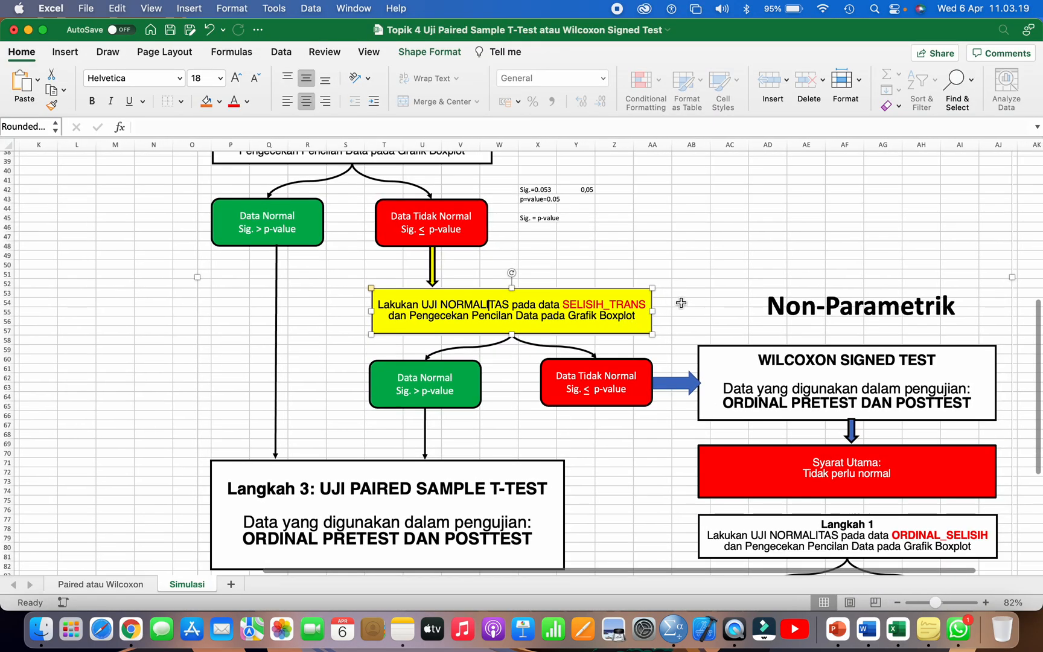
left_click(681, 302)
type("Sig.=0,049")
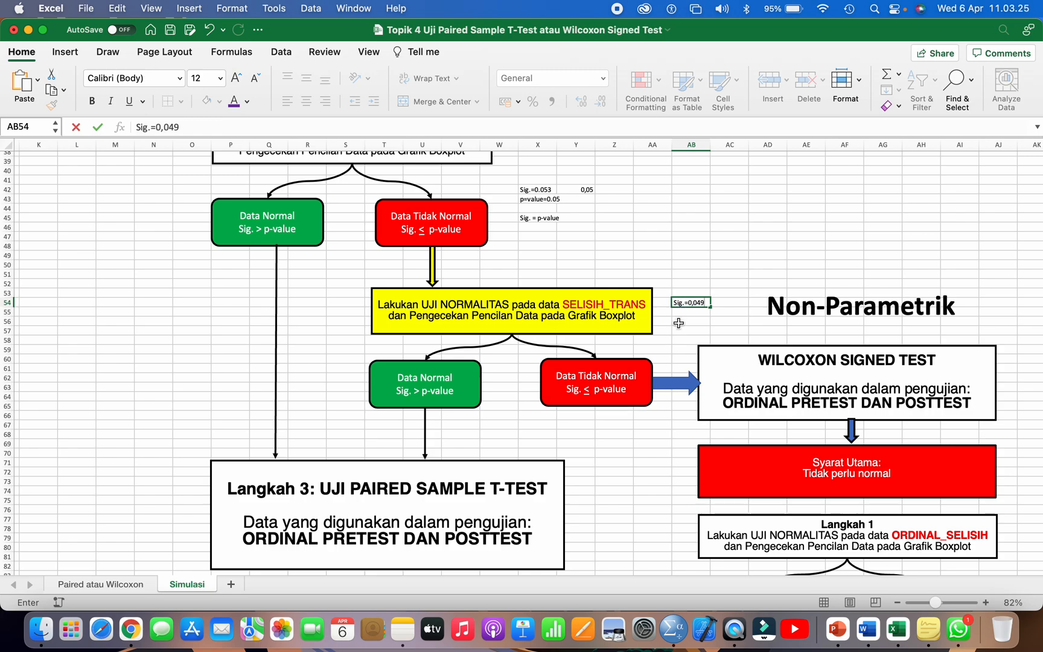
key("Return")
type("p-v")
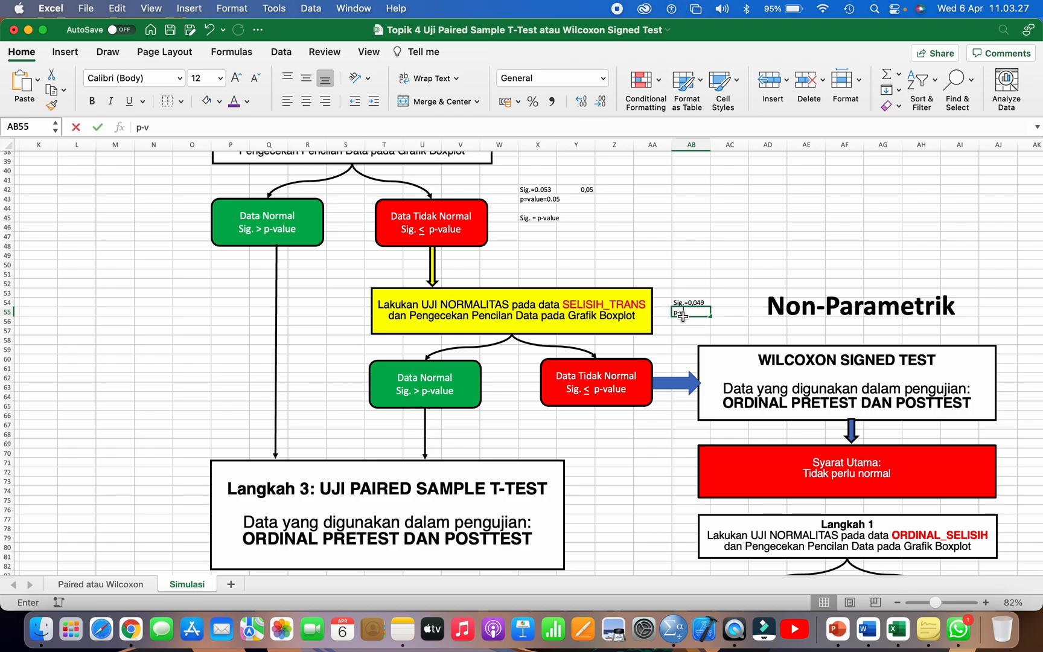
type("alue=0")
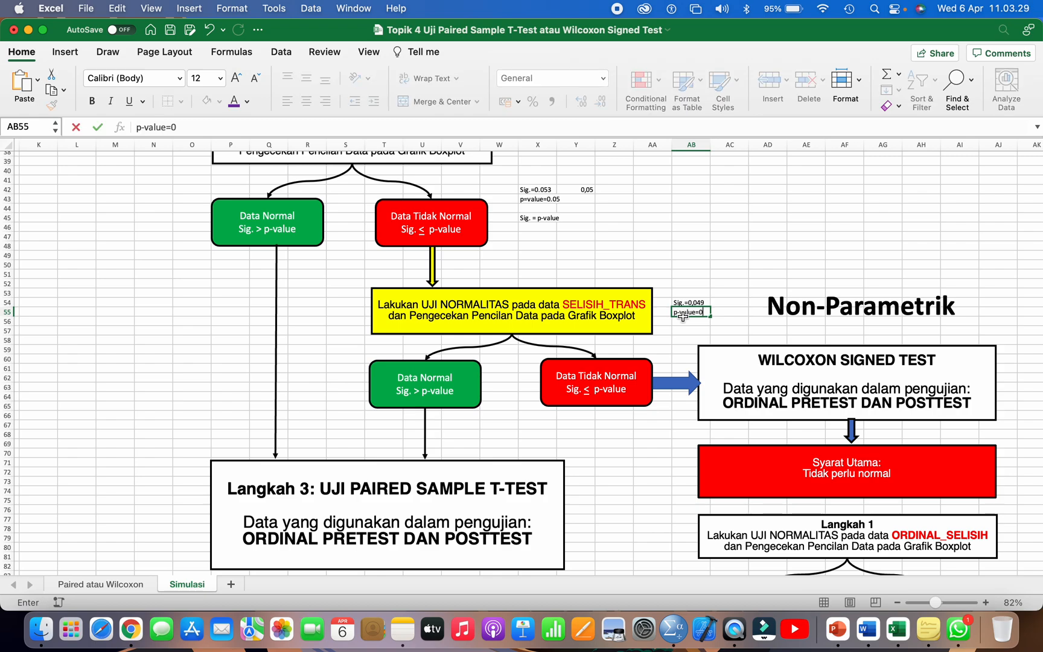
type(",05")
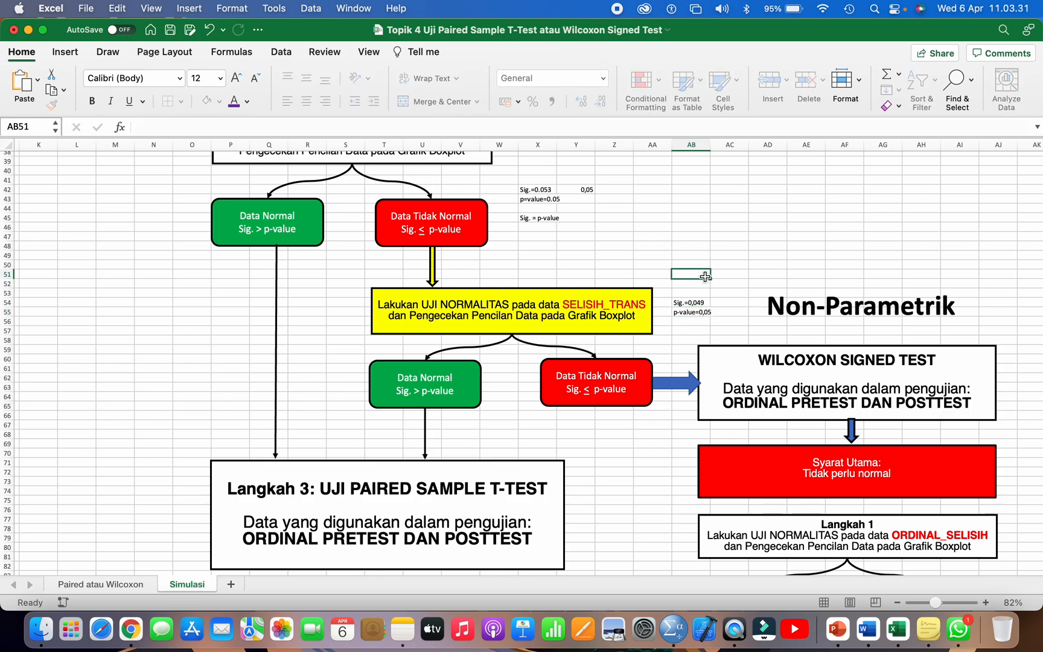
Step: Replace the decimal commas with points so AB54 reads "Sig.=0.049" and AB55 reads "p-value=0.05"
double_click(693, 303)
key("BackSpace")
type(".")
double_click(703, 313)
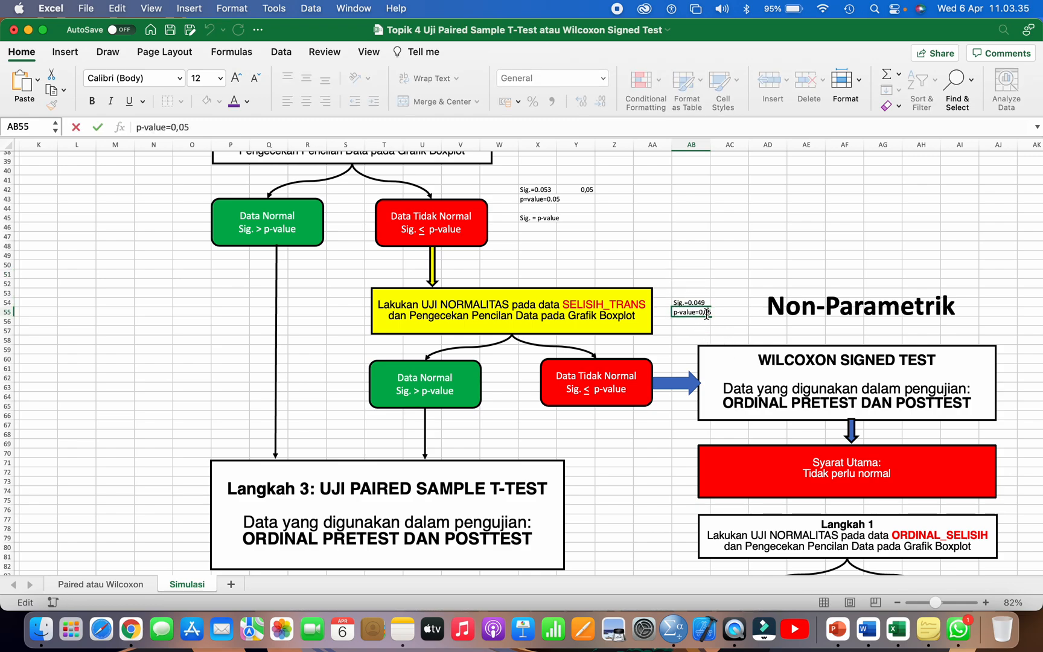
key("BackSpace")
type(".")
key("Return")
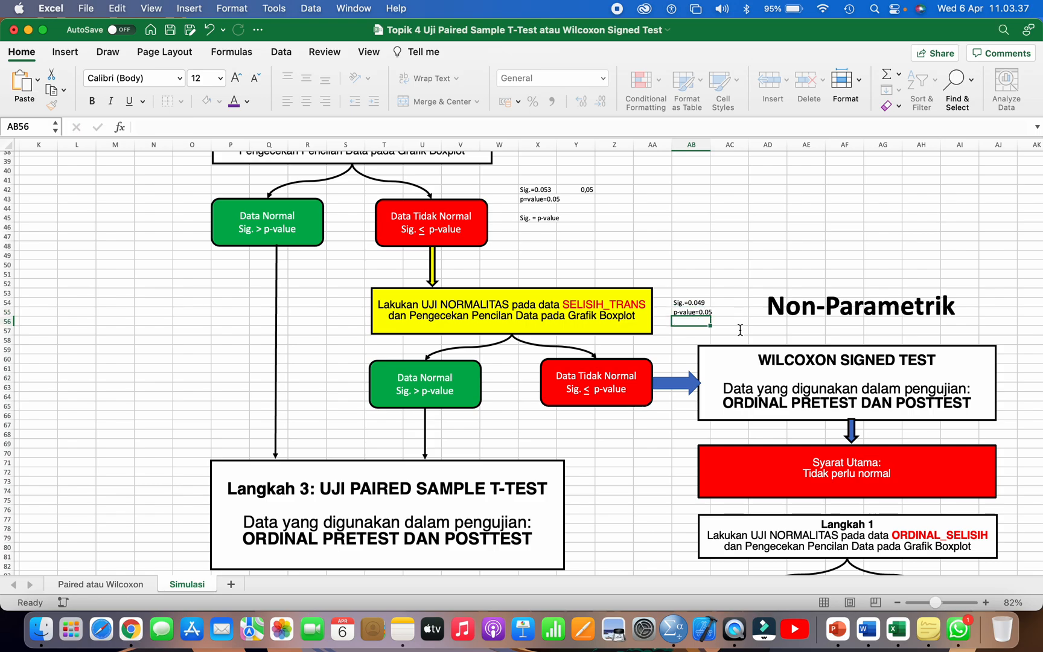
Step: Enter 0.05 in cell AC54 beside the Sig. entry
scroll(740, 330, "up", 3)
scroll(723, 319, "up", 5)
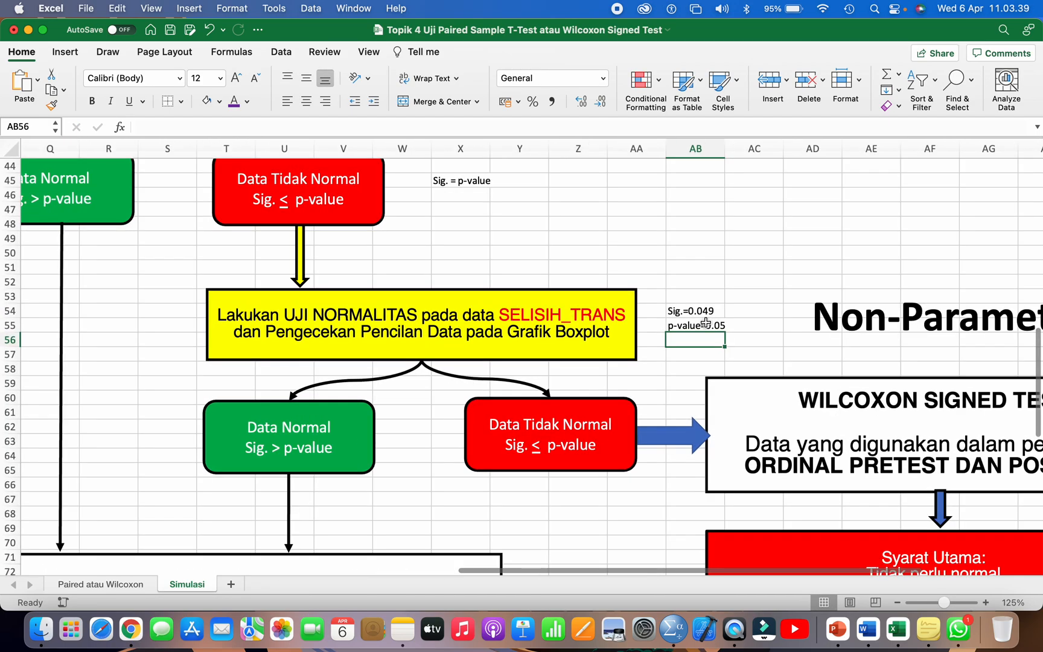
left_click(712, 314)
left_click(738, 310)
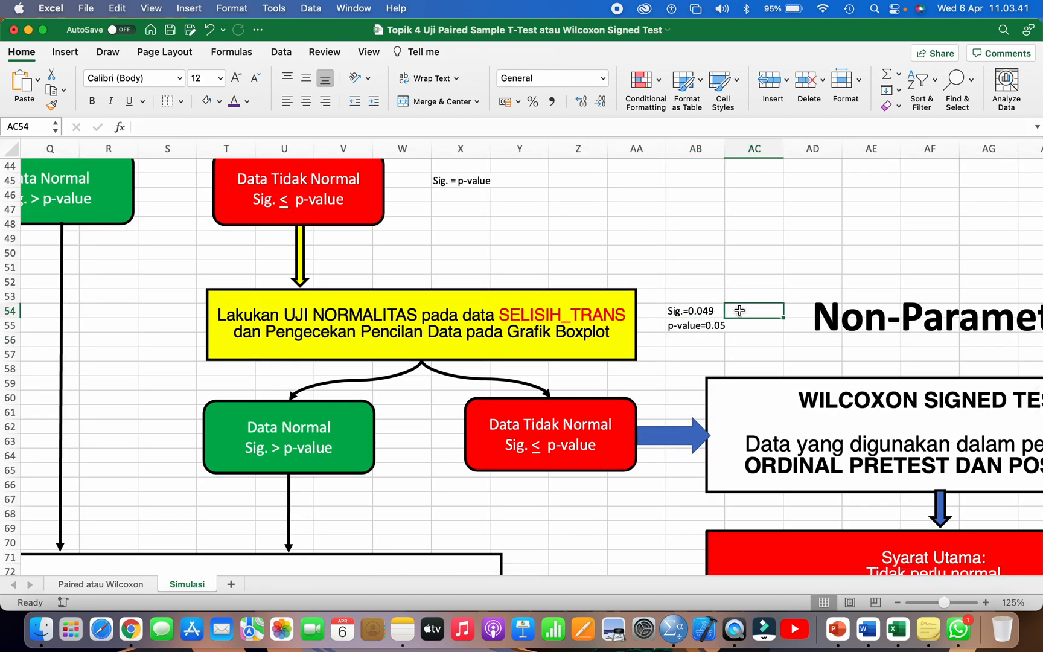
type("0")
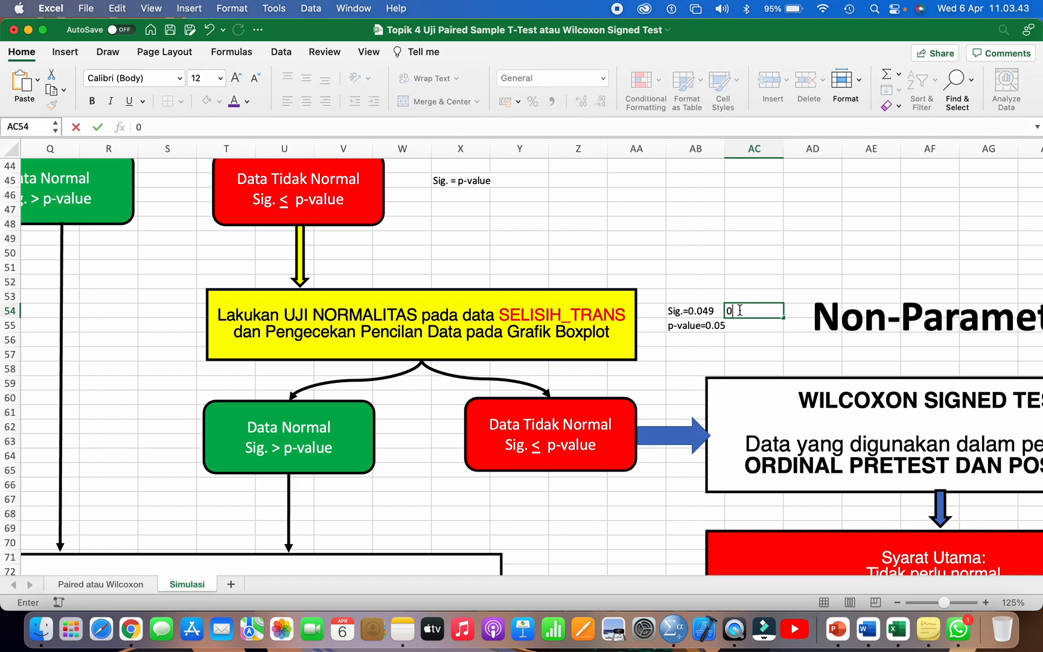
type(".05")
left_click(730, 353)
left_click(762, 310)
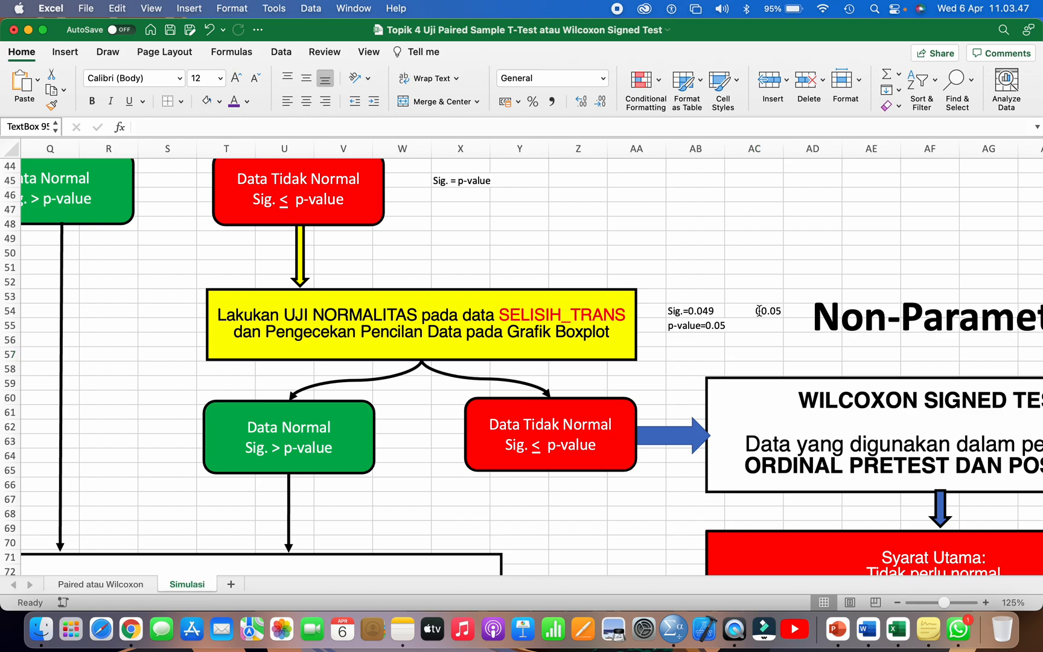
Step: Compare the Sig. and p-value entries with the lower "Data Tidak Normal" condition in the flowchart
left_click(713, 330)
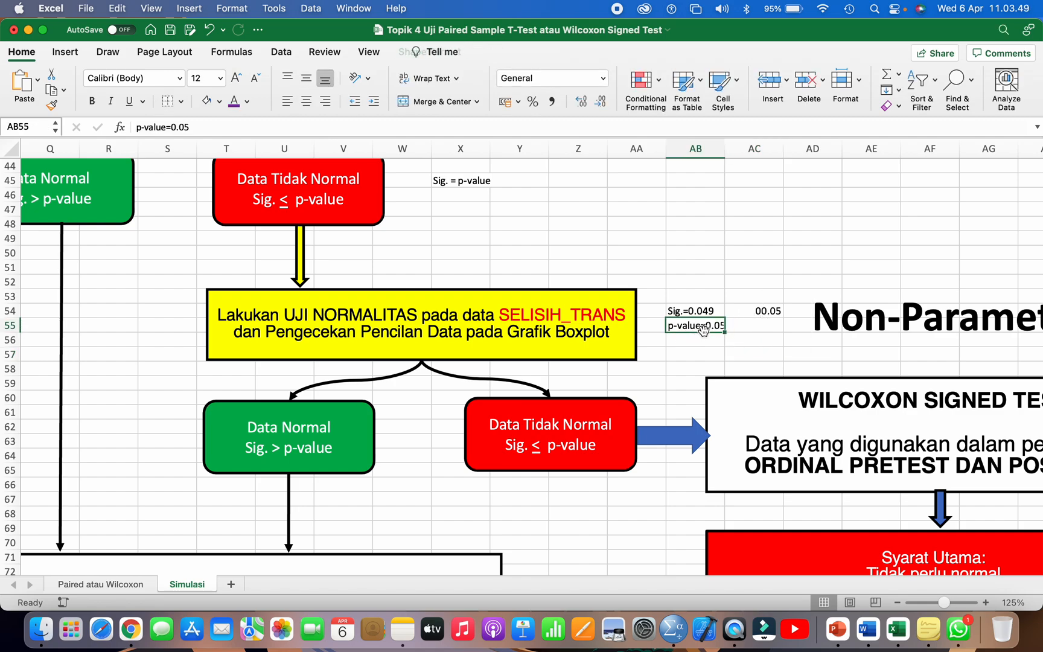
left_click(690, 312)
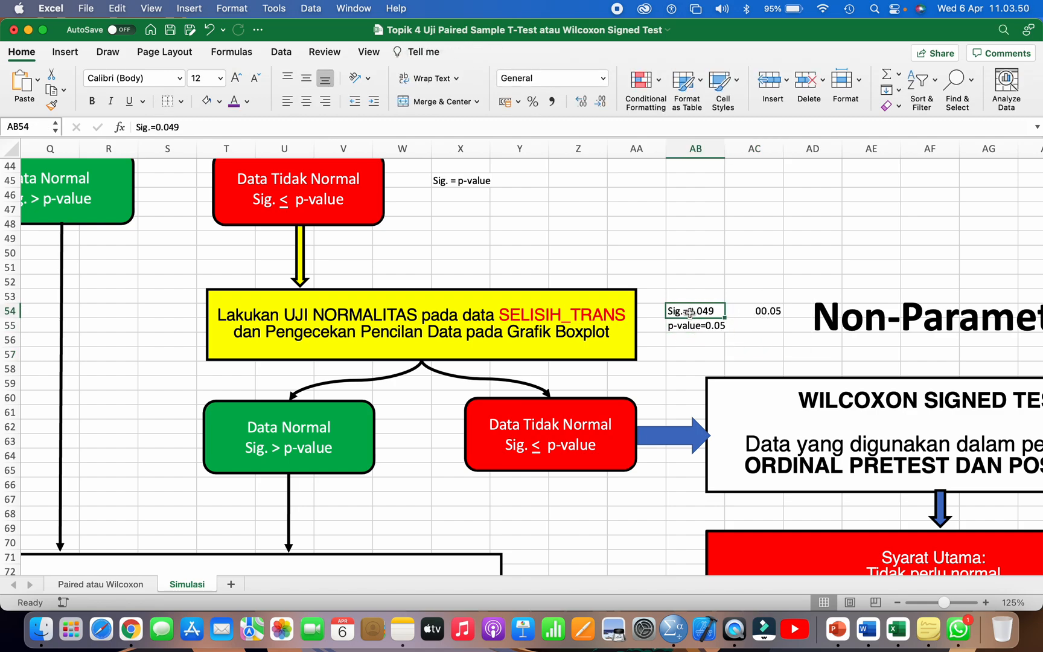
left_click(764, 311)
left_click(686, 326)
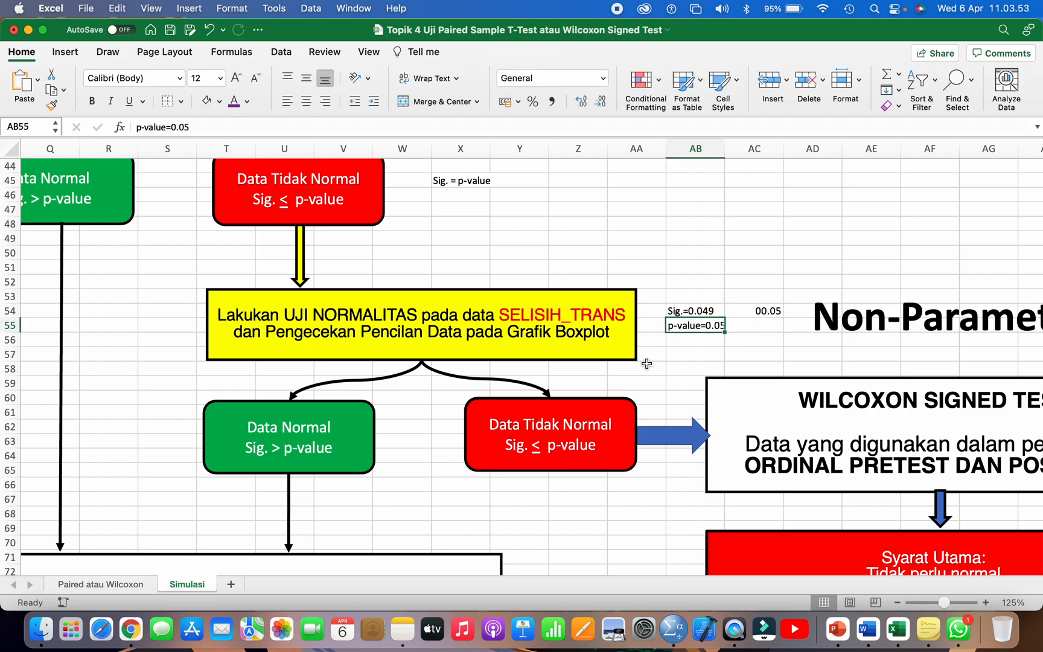
left_click(560, 423)
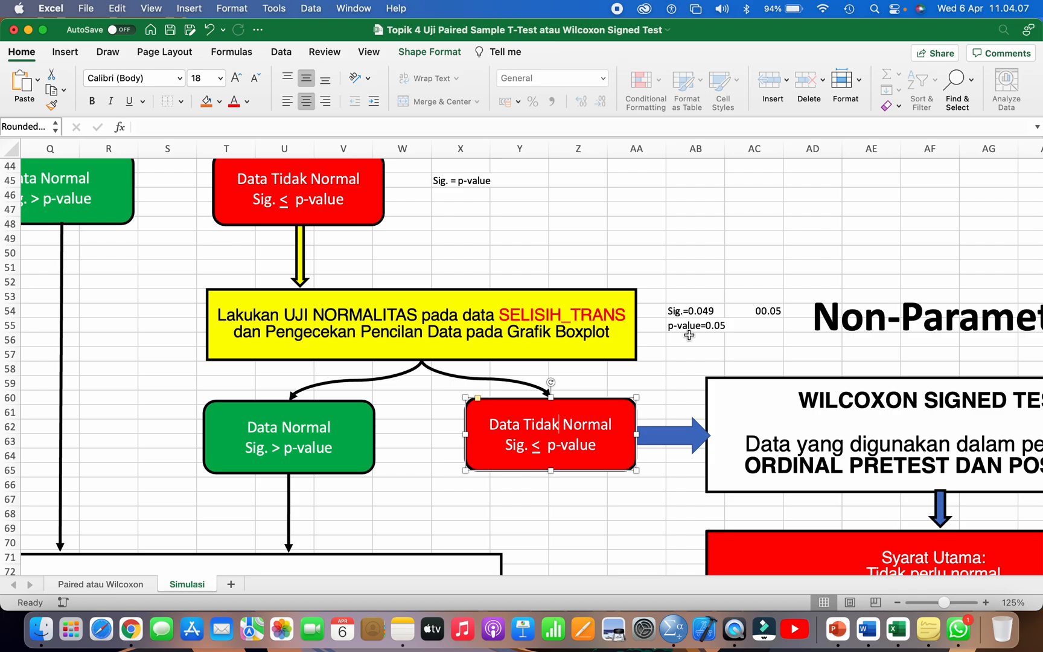
Step: Switch to the SPSS output and check the Tests of Normality tables for SELISIH_TRANS and SELISIH
key("super+Tab")
left_click(506, 228)
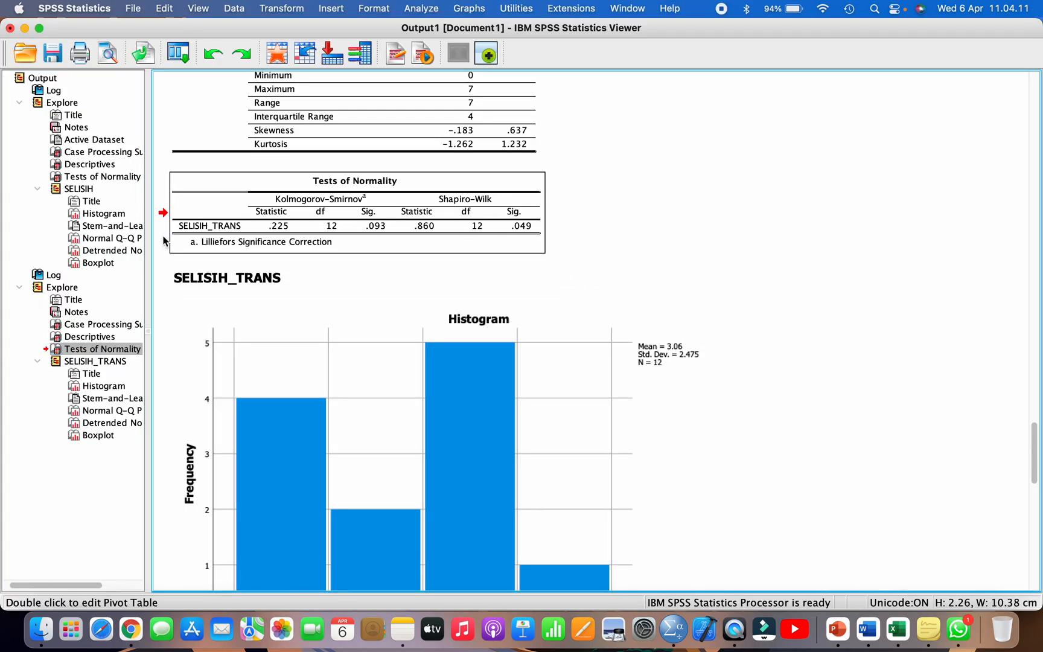
left_click(104, 176)
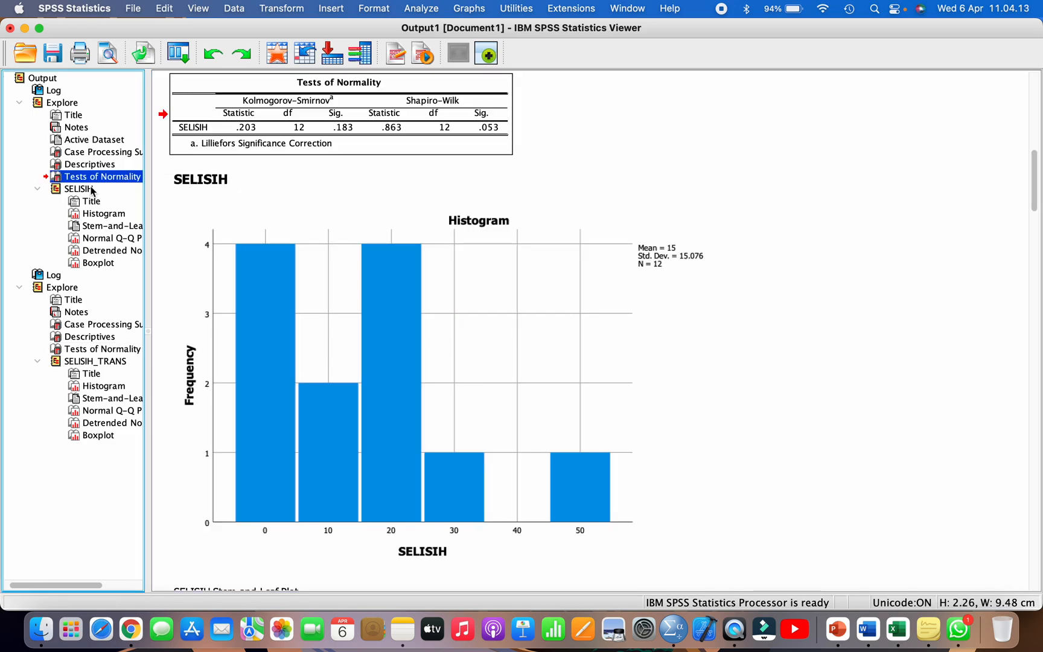
Step: Compare the Sig. values in the Tests of Normality tables for SELISIH and SELISIH_TRANS
left_click(93, 190)
left_click(470, 124)
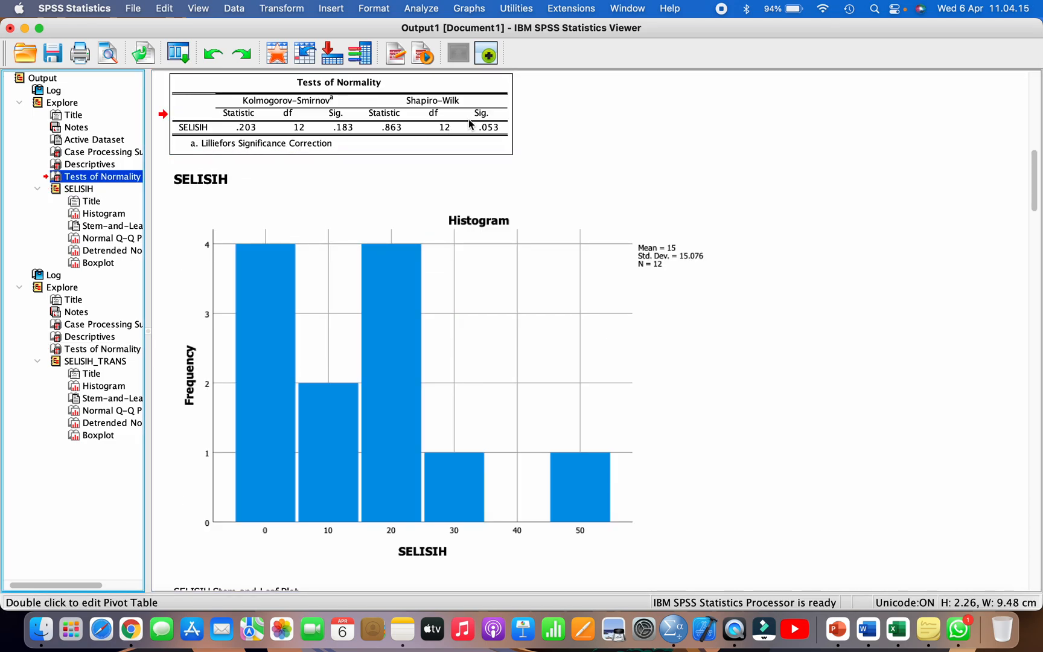
left_click(124, 346)
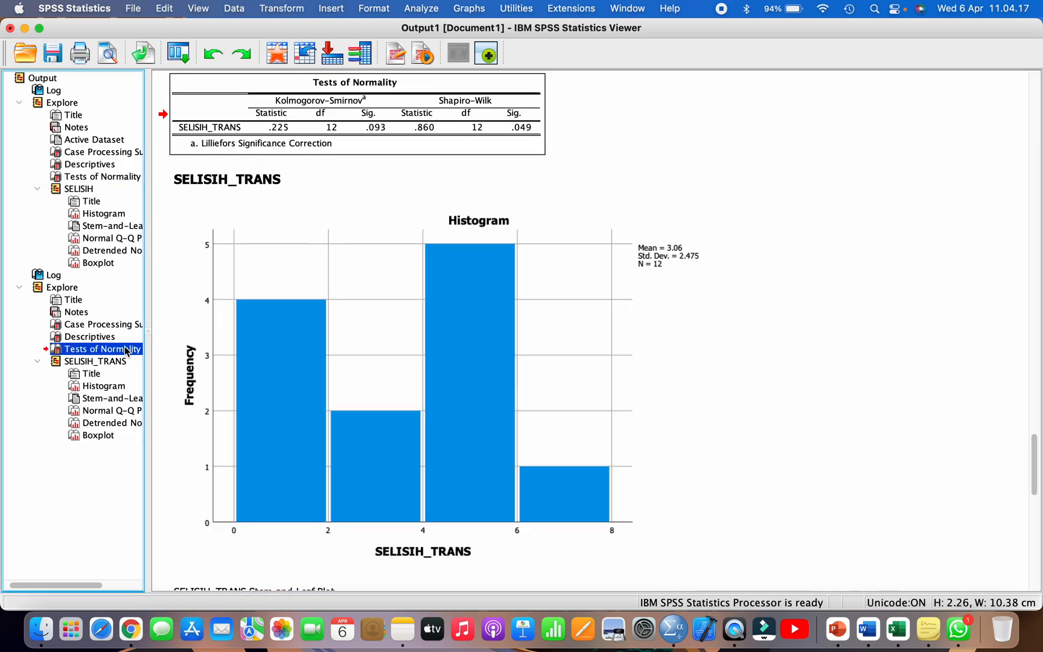
left_click(111, 362)
left_click(470, 123)
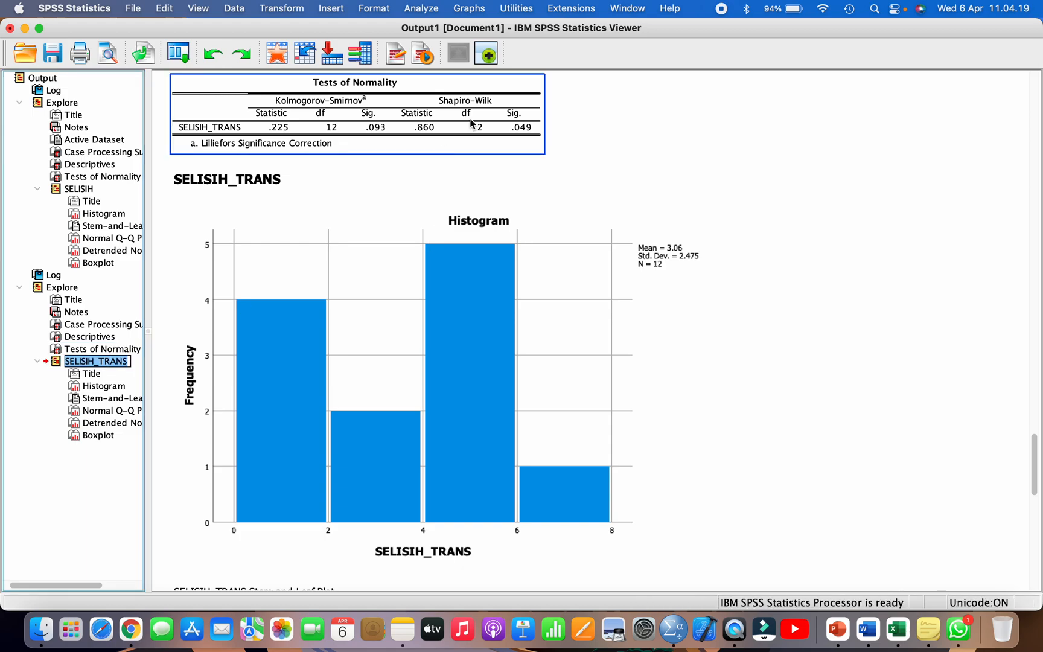
Step: Switch to Excel and trace the flowchart from the SELISIH and SELISIH_TRANS normality tests to the paired t-test and Wilcoxon boxes
left_click(897, 630)
scroll(438, 321, "up", 3)
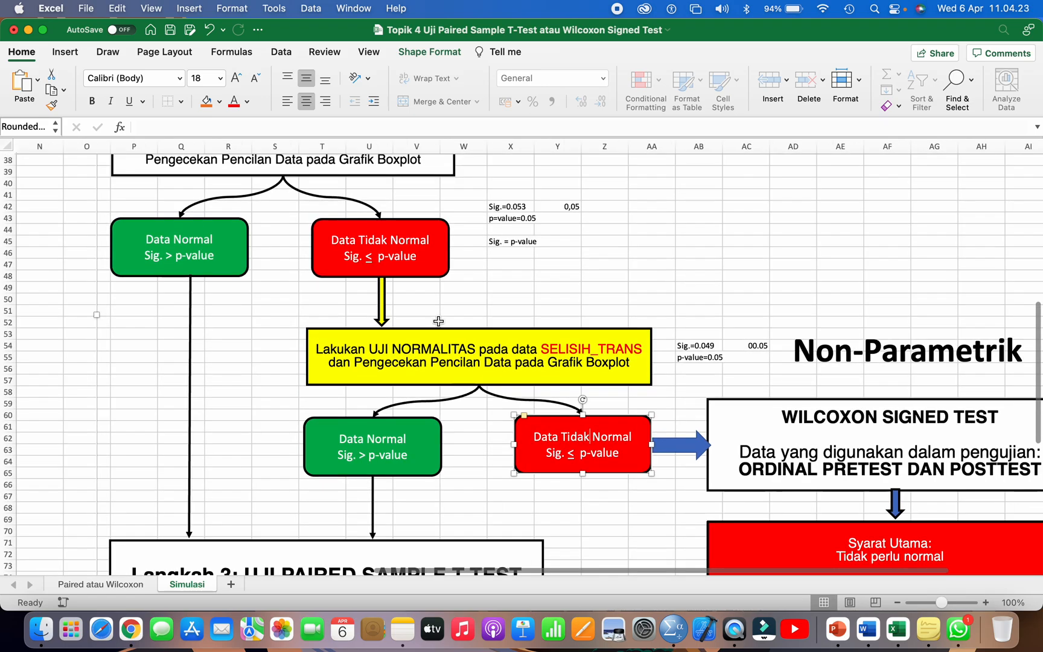
scroll(438, 321, "up", 5)
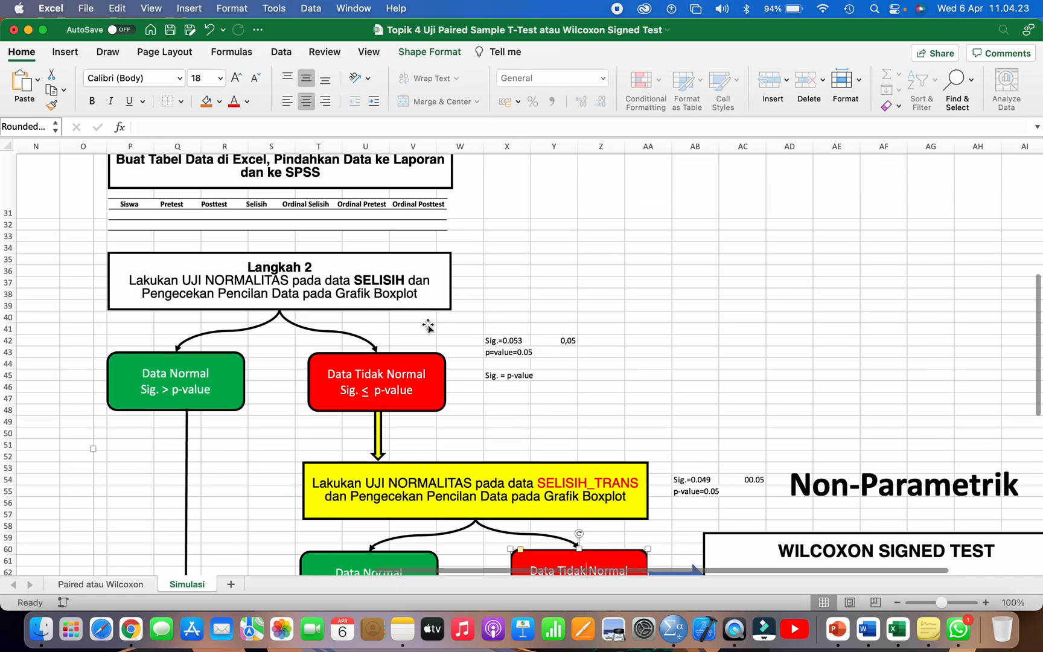
left_click(408, 379)
scroll(410, 373, "down", 5)
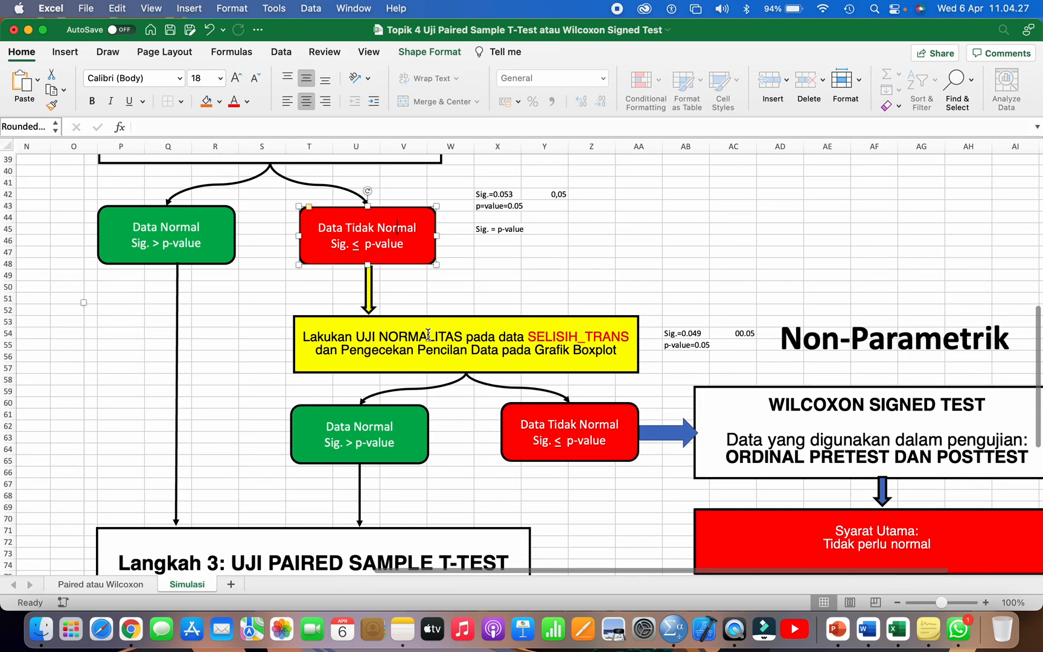
left_click(430, 331)
left_click(596, 410)
scroll(596, 411, "down", 4)
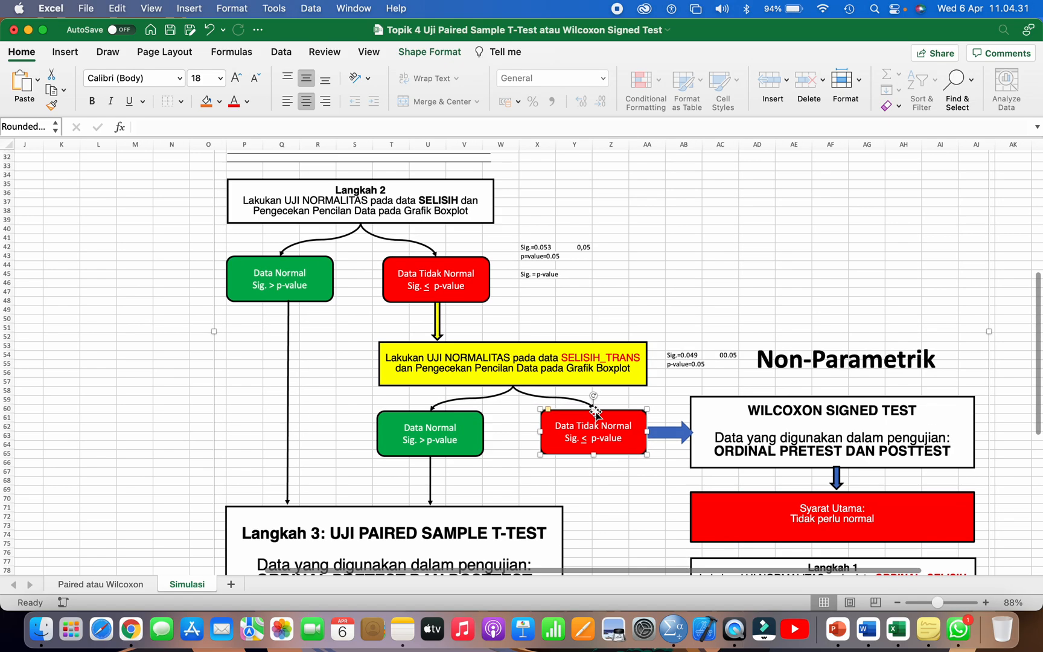
scroll(596, 411, "down", 8)
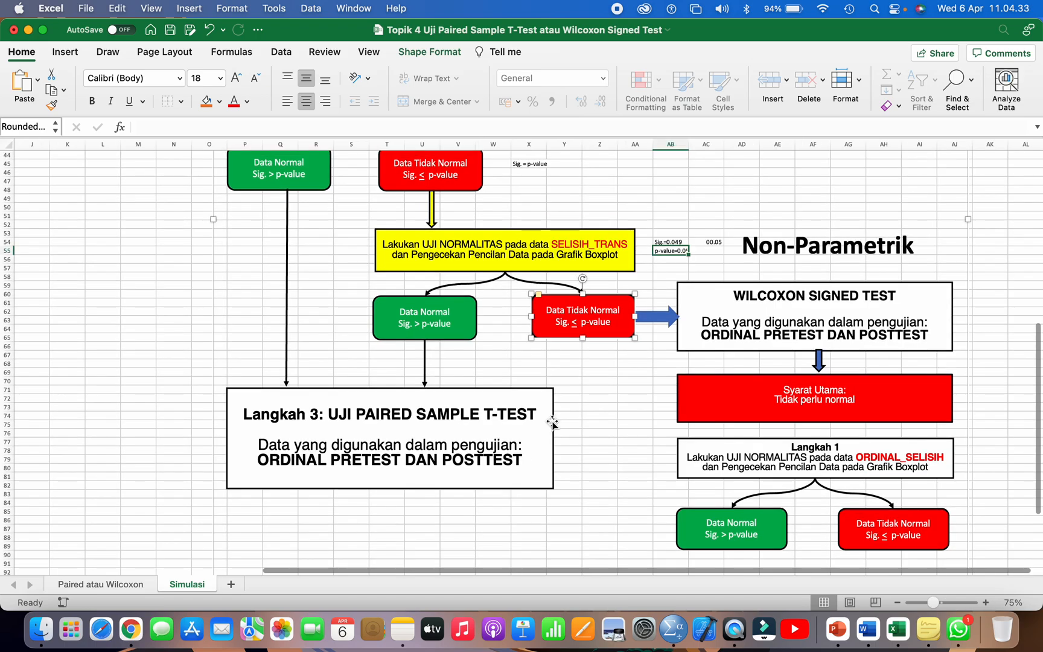
left_click(449, 415)
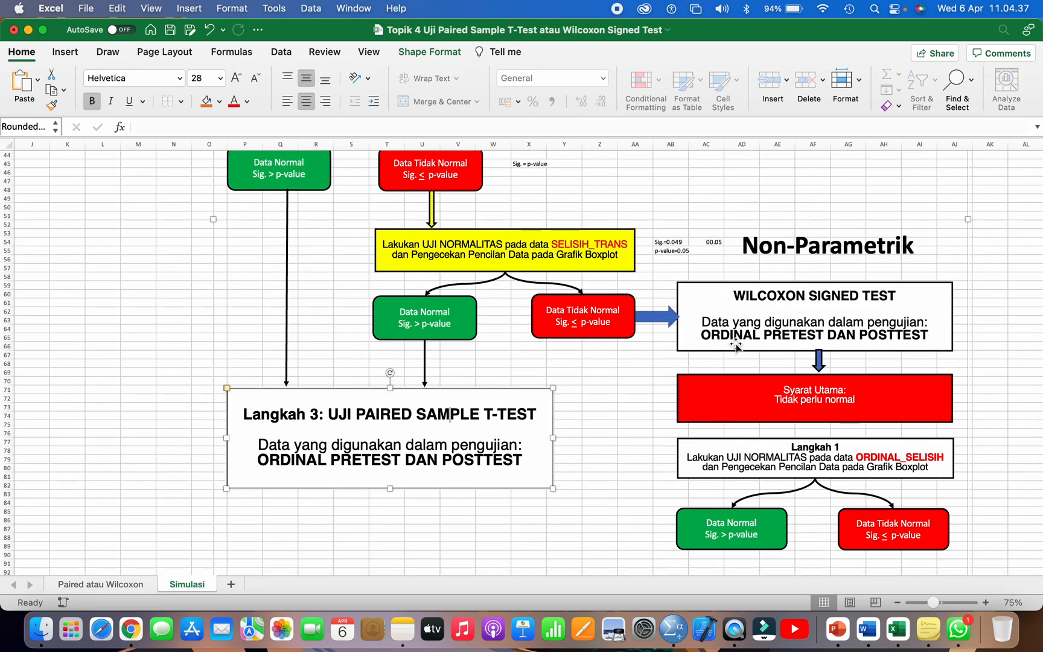
left_click(779, 305)
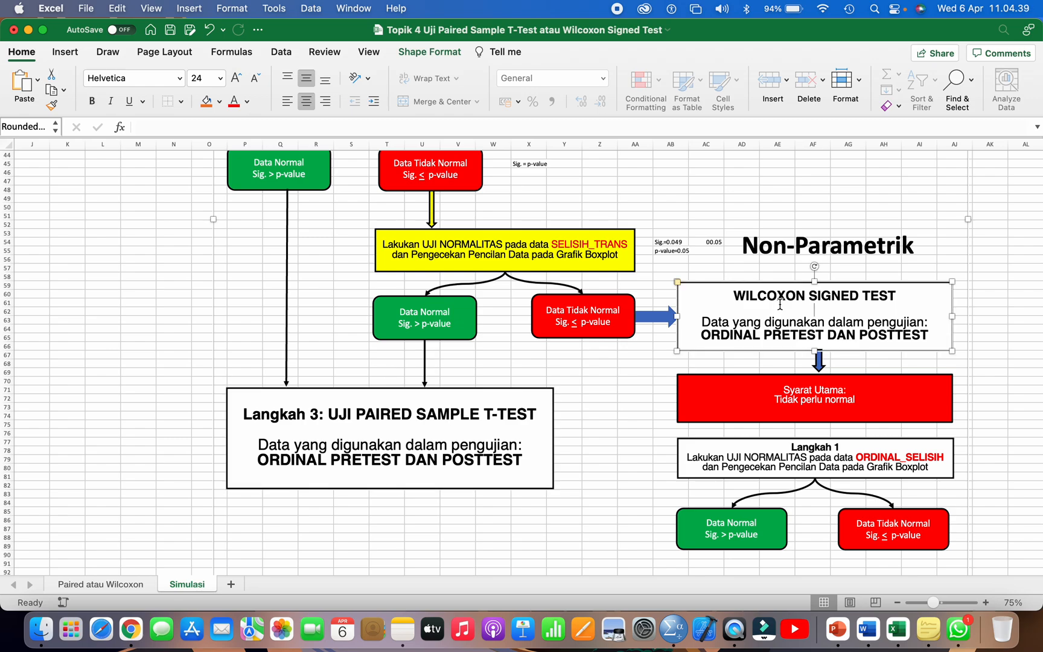
Step: Switch to SPSS and close the Output1 viewer without saving its contents
left_click(668, 628)
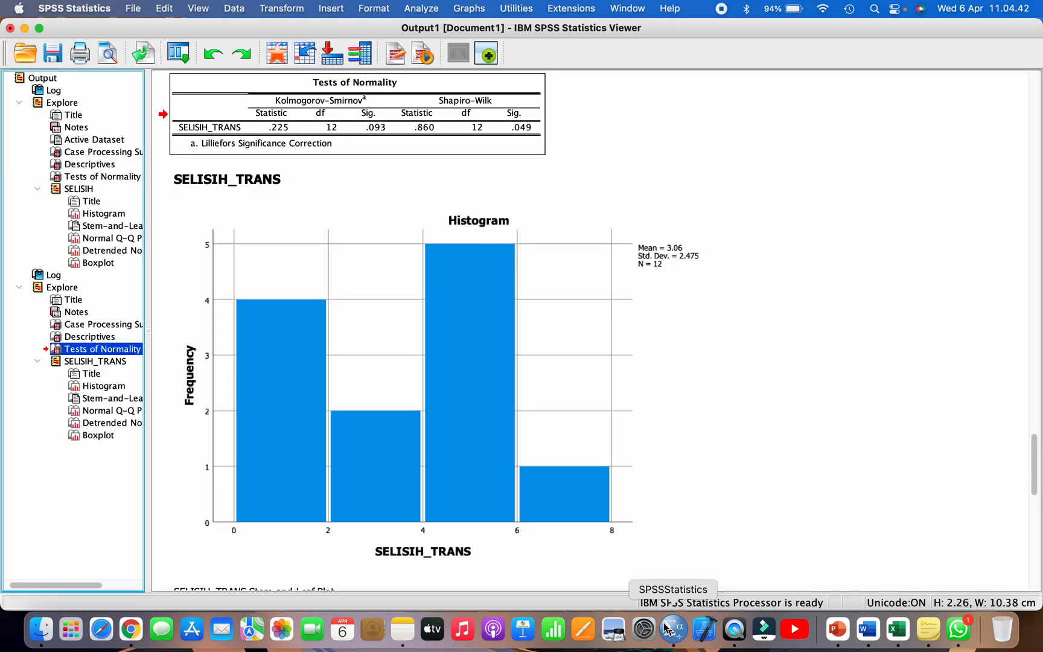
left_click(547, 178)
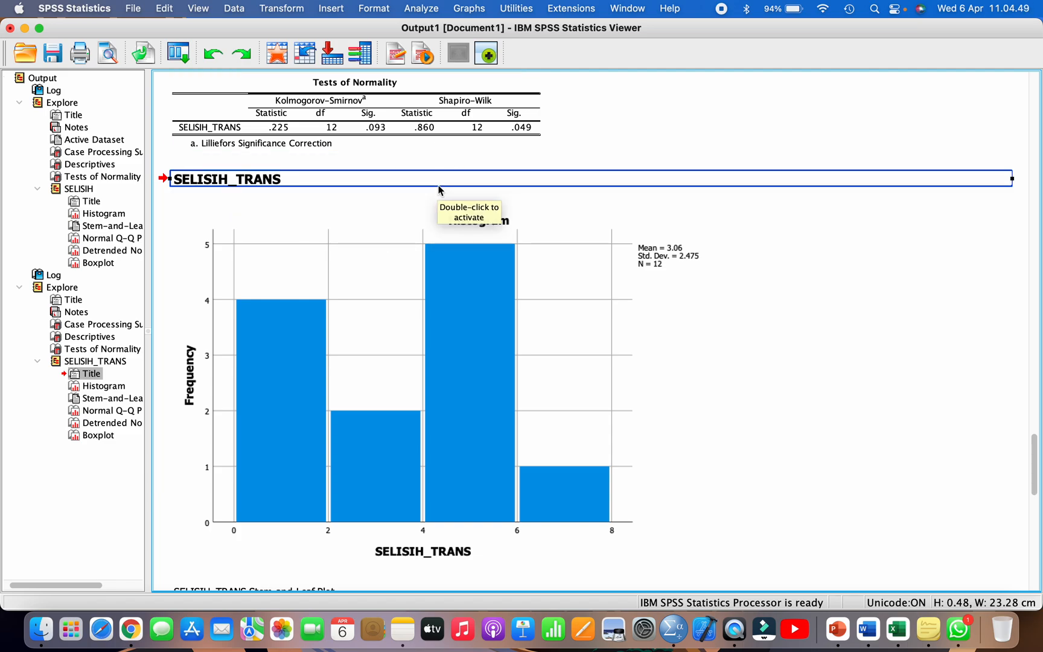
left_click(9, 28)
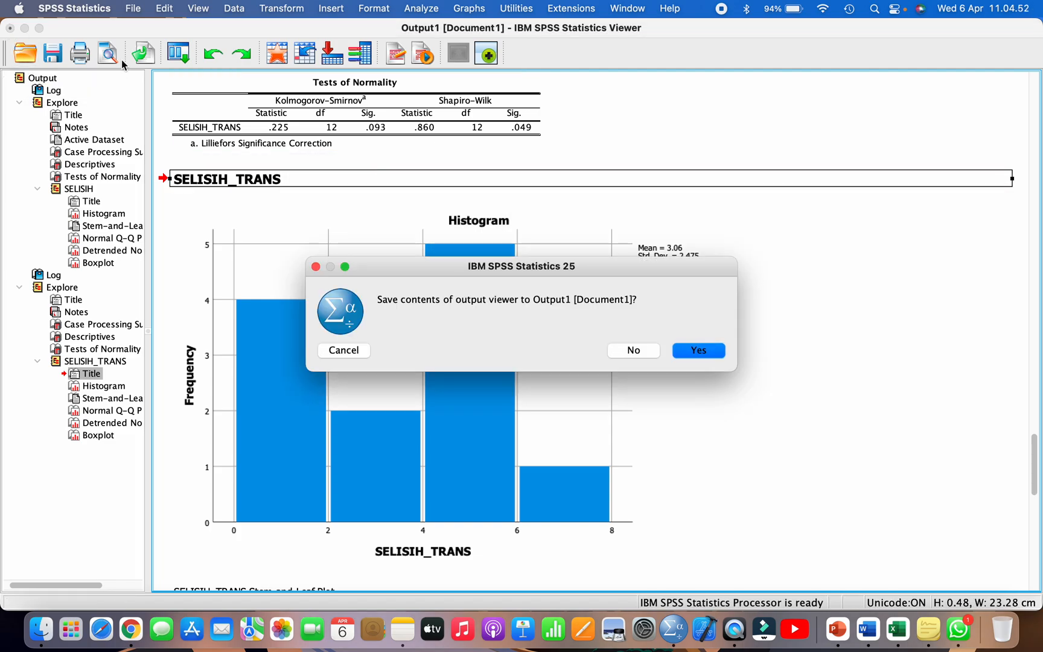
left_click(633, 350)
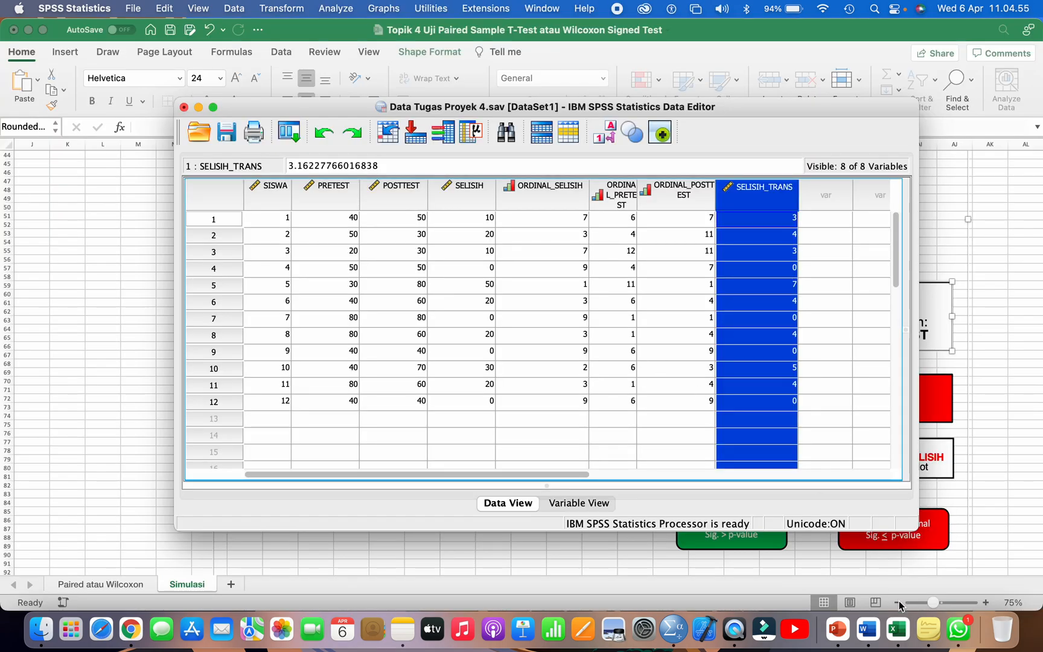
Step: Return to Excel and review the Wilcoxon Signed Test branch, from its main requirement through Langkah 1 to Langkah 2
left_click(864, 630)
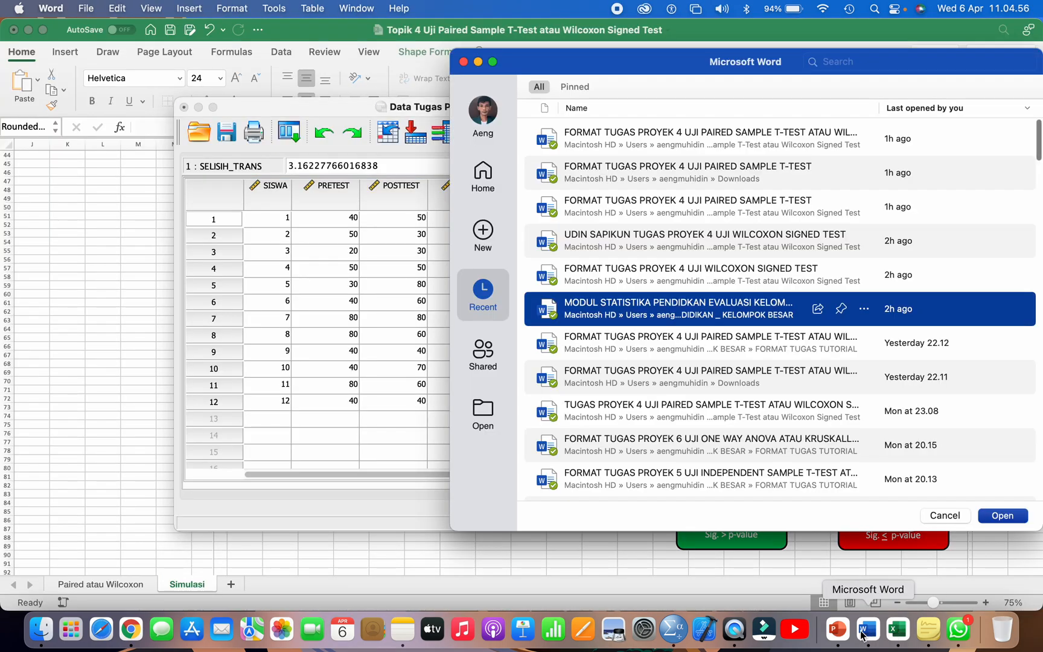
left_click(897, 628)
scroll(883, 387, "right", 2)
scroll(883, 388, "right", 3)
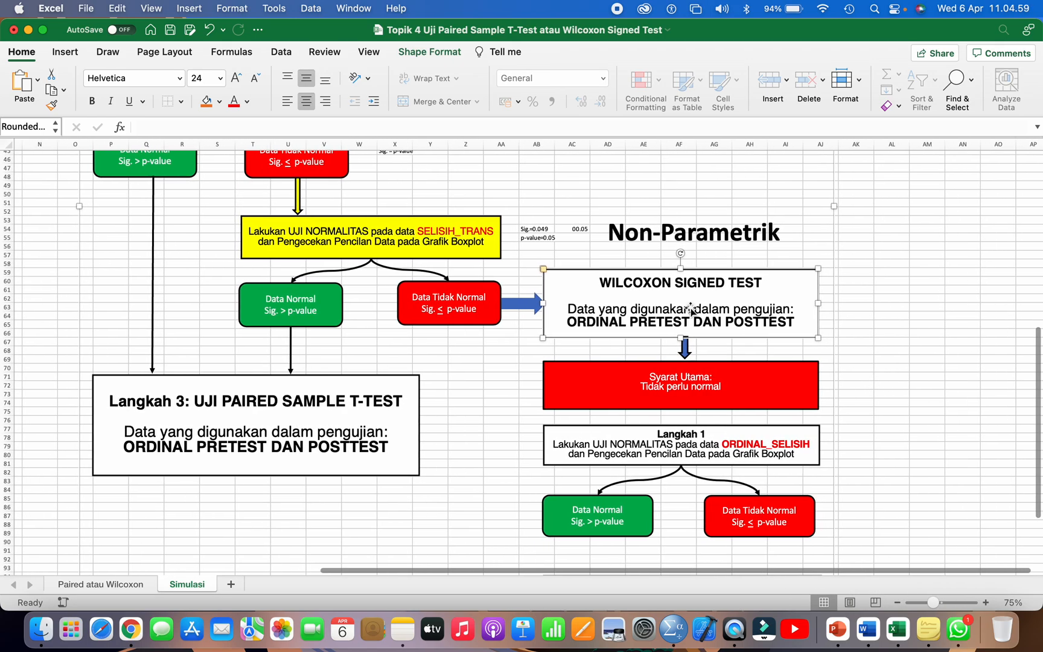
scroll(641, 281, "down", 3)
scroll(641, 281, "right", 2)
left_click(641, 281)
scroll(641, 282, "down", 1)
scroll(641, 282, "down", 4)
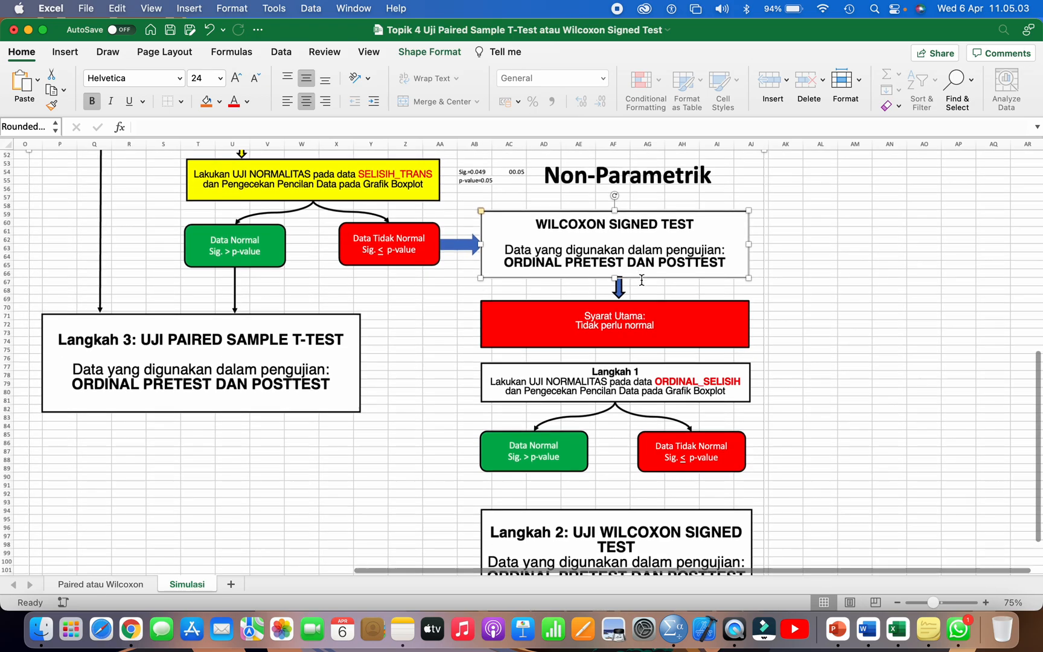
scroll(640, 281, "down", 1)
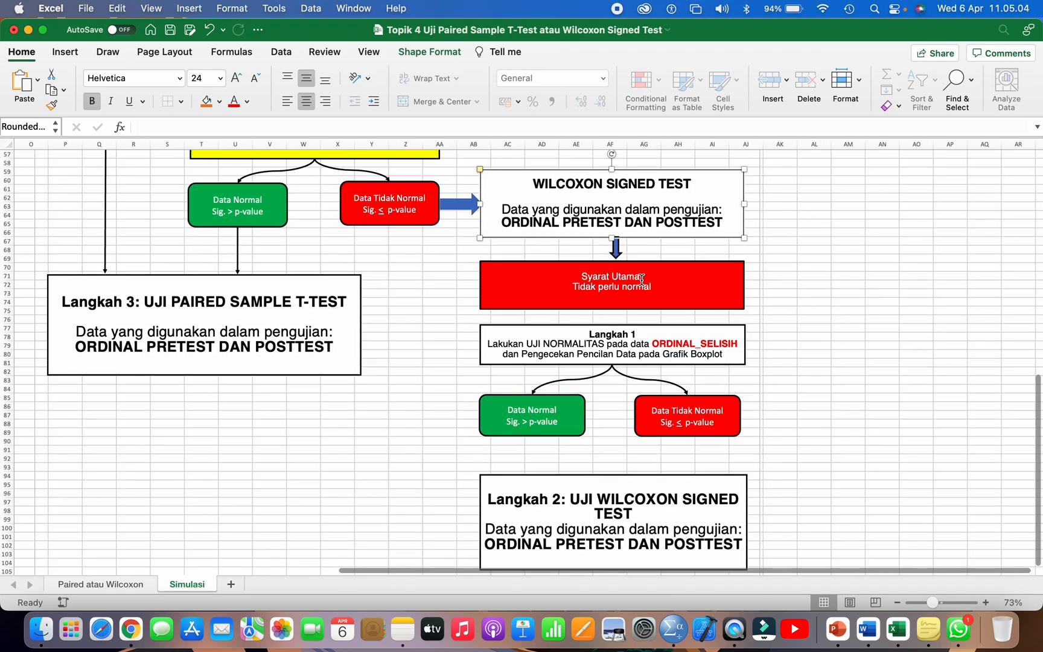
left_click(615, 338)
scroll(615, 337, "down", 1)
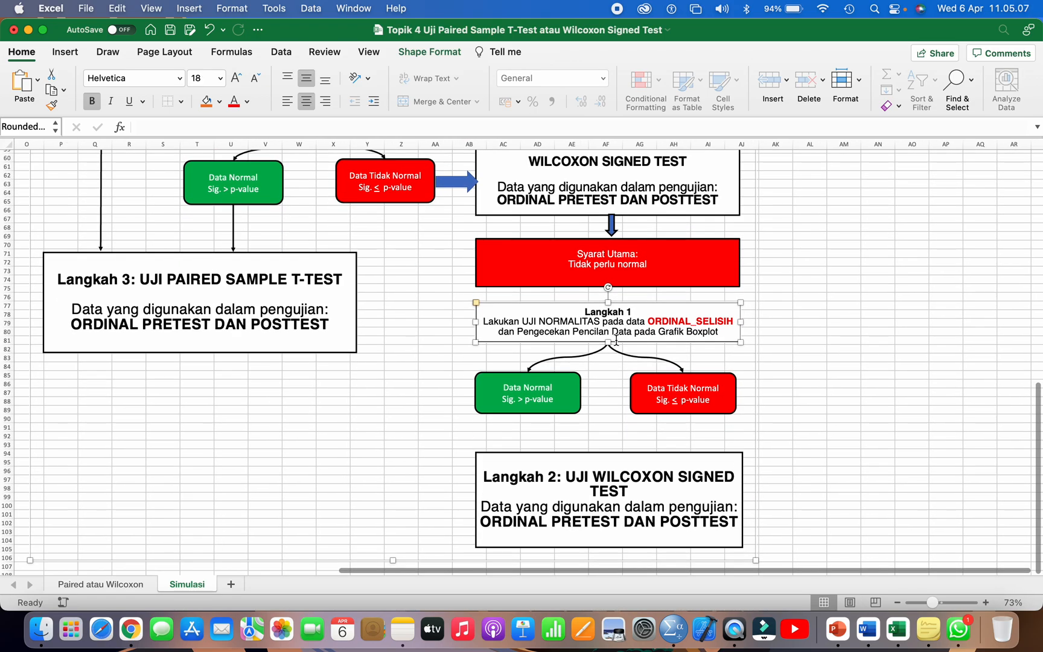
scroll(616, 341, "up", 1)
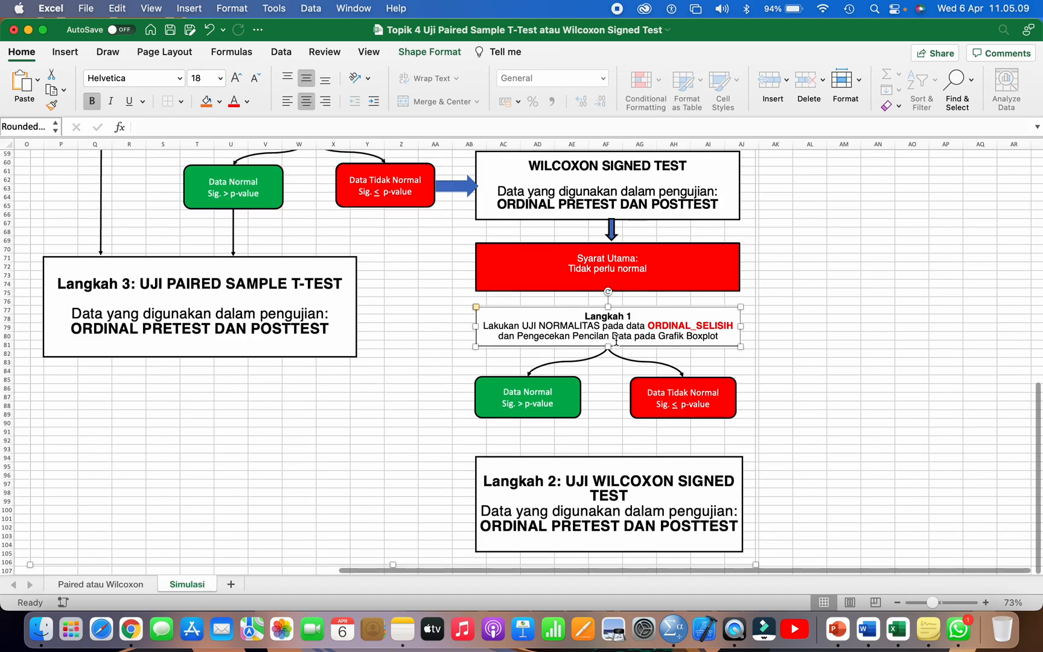
Step: Check the Langkah 1 box of the Wilcoxon branch for the variable whose normality must be tested
left_click(673, 630)
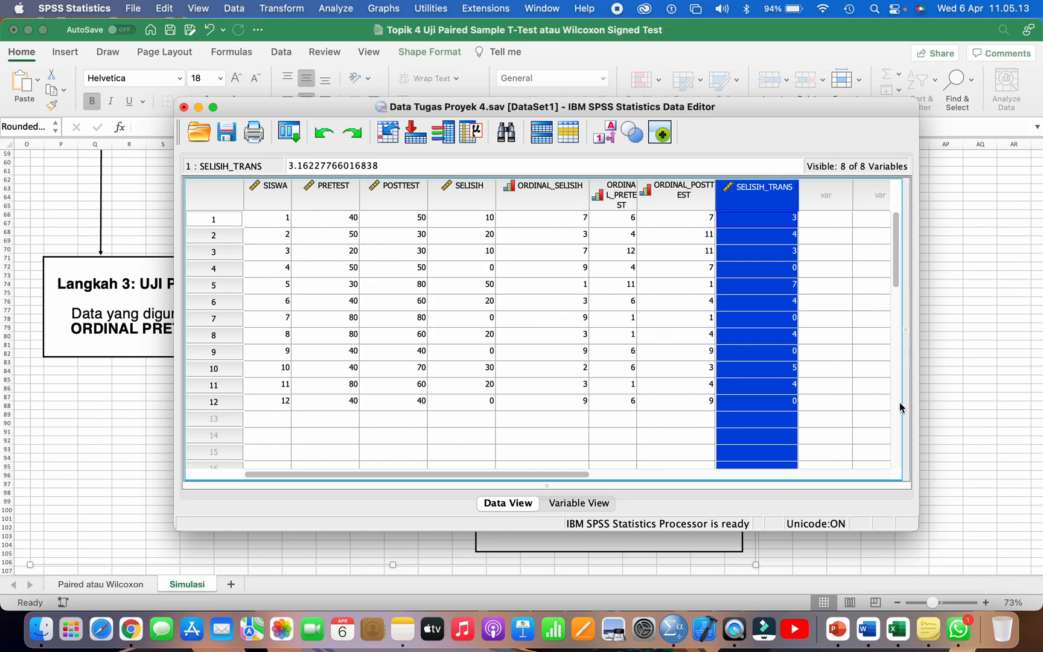
left_click(966, 397)
scroll(707, 431, "down", 2)
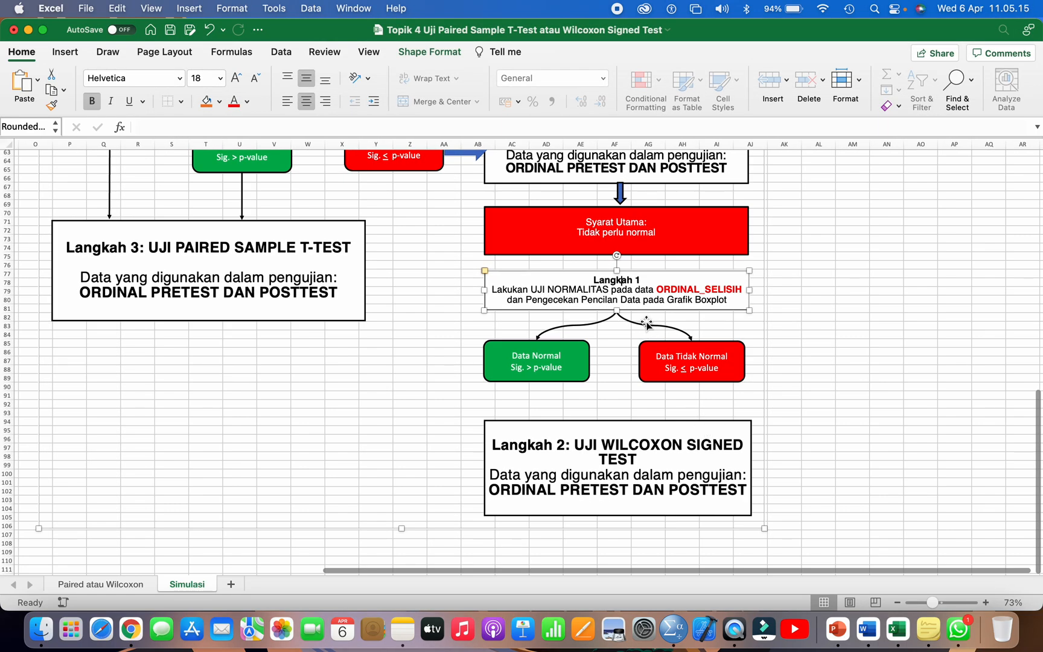
left_click(684, 289)
double_click(684, 289)
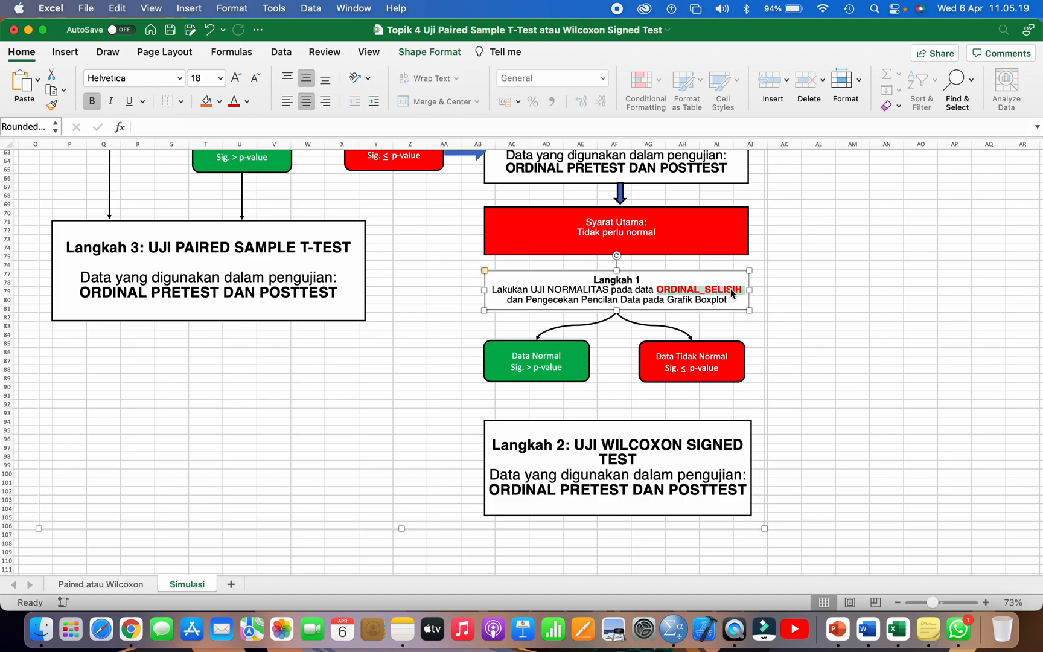
Step: Switch to SPSS, select the ORDINAL_SELISIH column and start the Explore analysis
key("super+Tab")
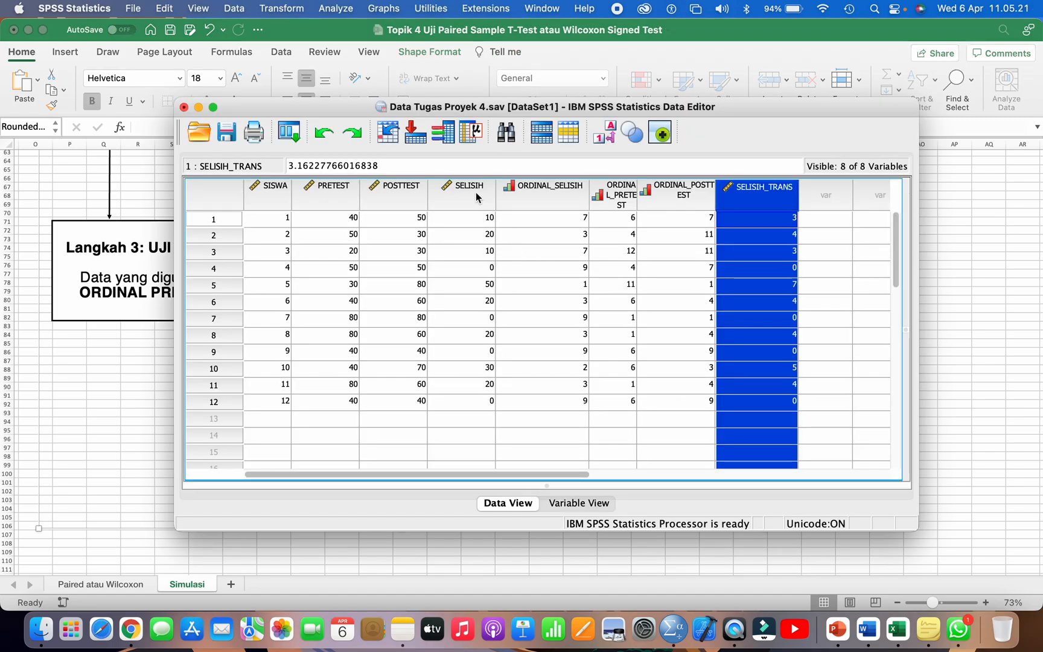
left_click(527, 193)
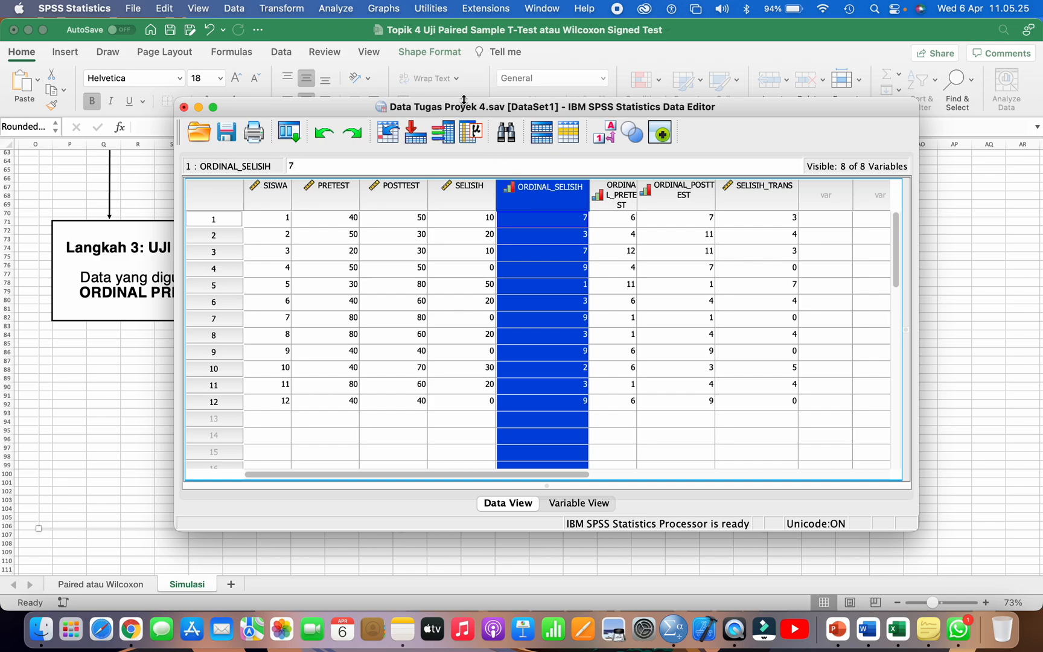
left_click(349, 9)
mouse_move(372, 46)
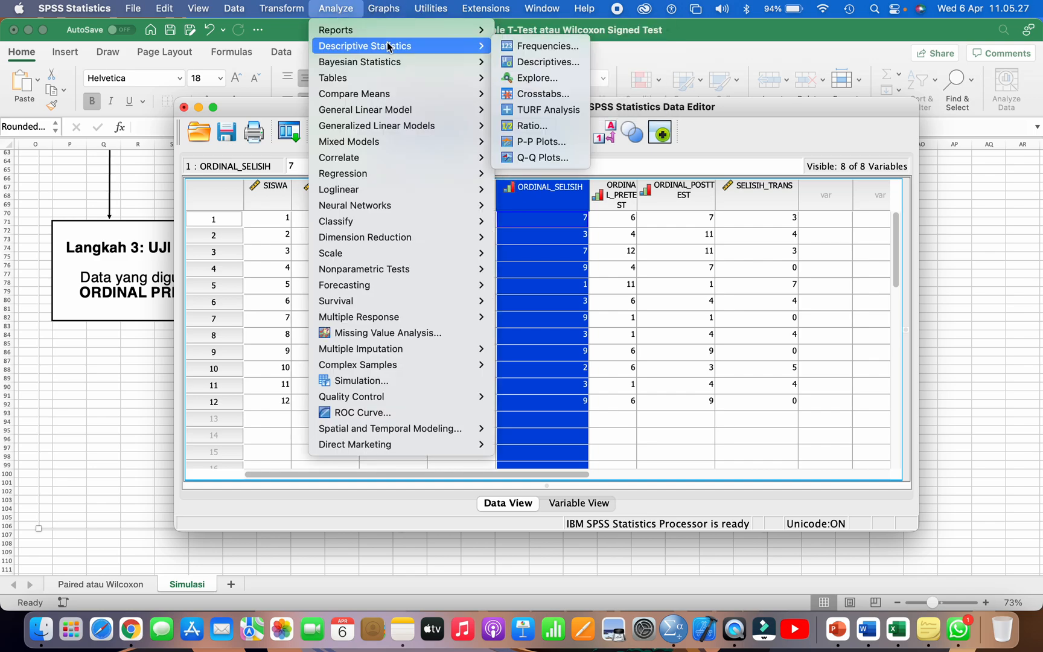
left_click(545, 77)
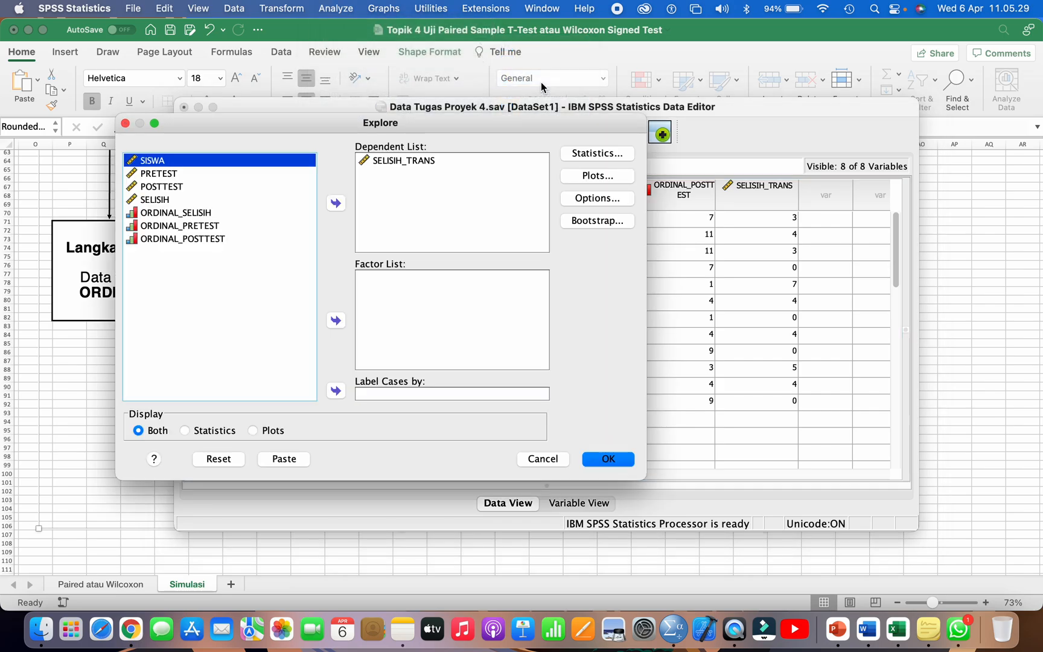
Step: Replace SELISIH_TRANS with ORDINAL_SELISIH as the dependent variable of the Explore analysis
left_click(396, 163)
left_click(336, 203)
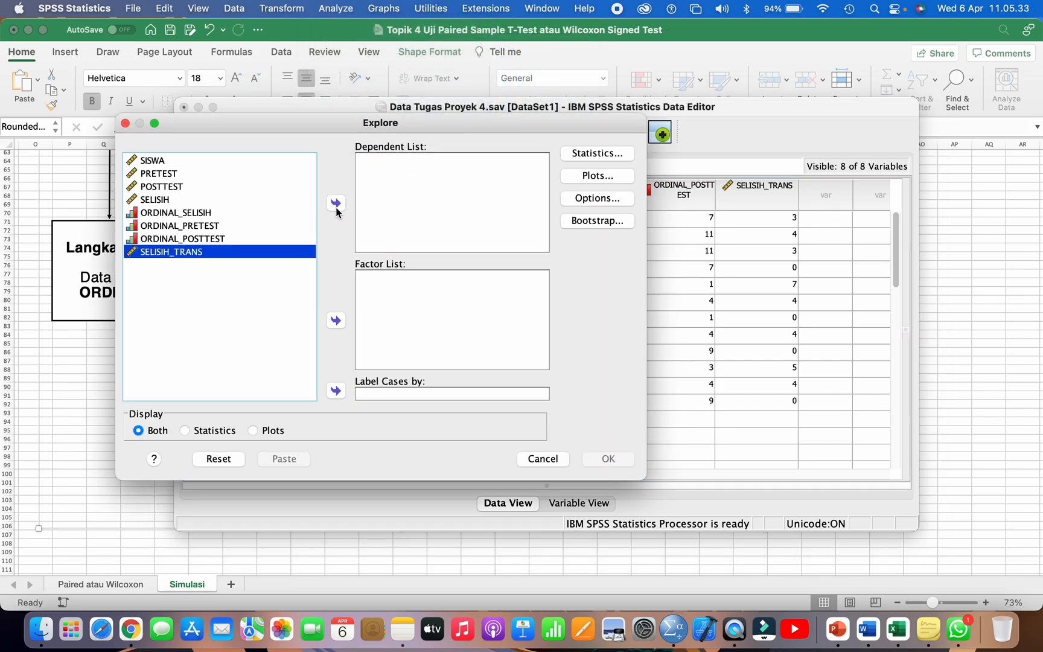
left_click(193, 212)
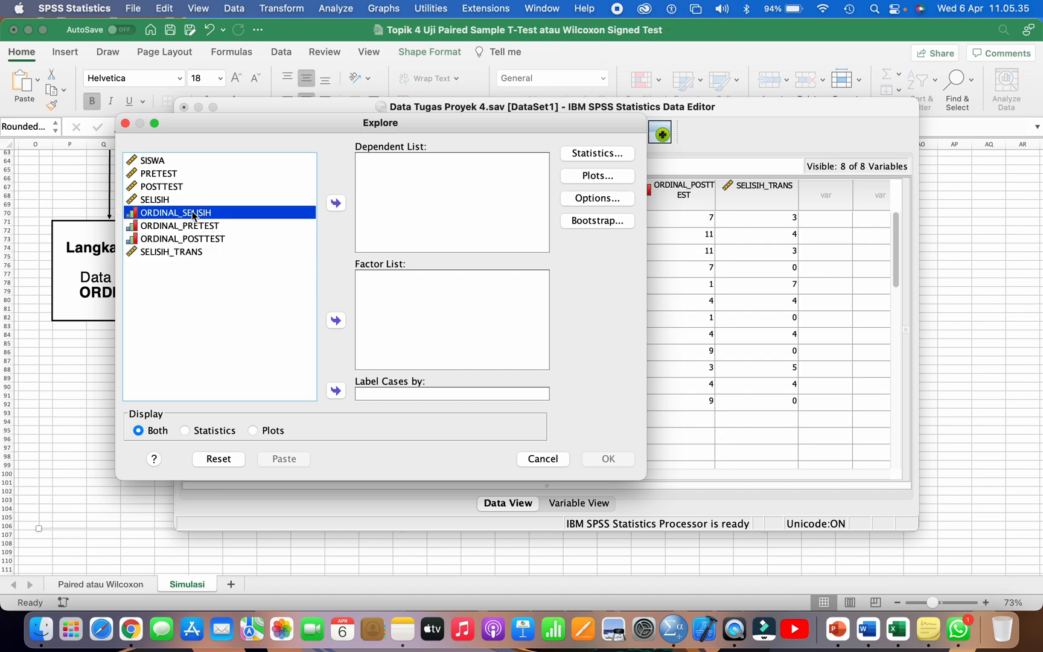
left_click(337, 203)
Step: Confirm normality plots with tests, stem-and-leaf and histogram as the plot options, and run the Explore analysis
left_click(577, 177)
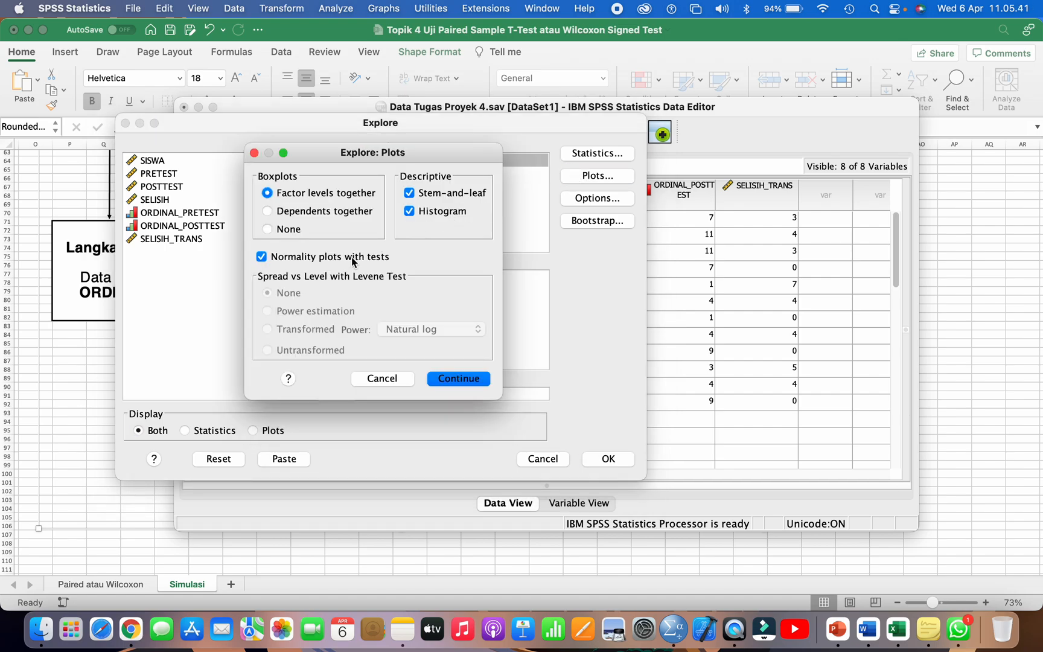
left_click(461, 377)
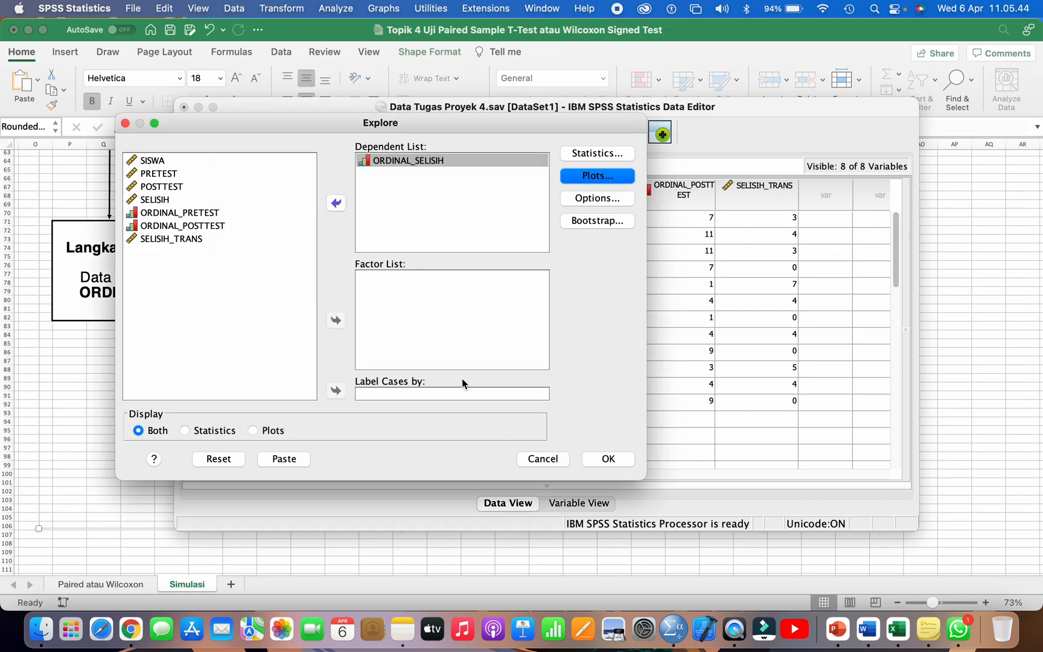
left_click(607, 460)
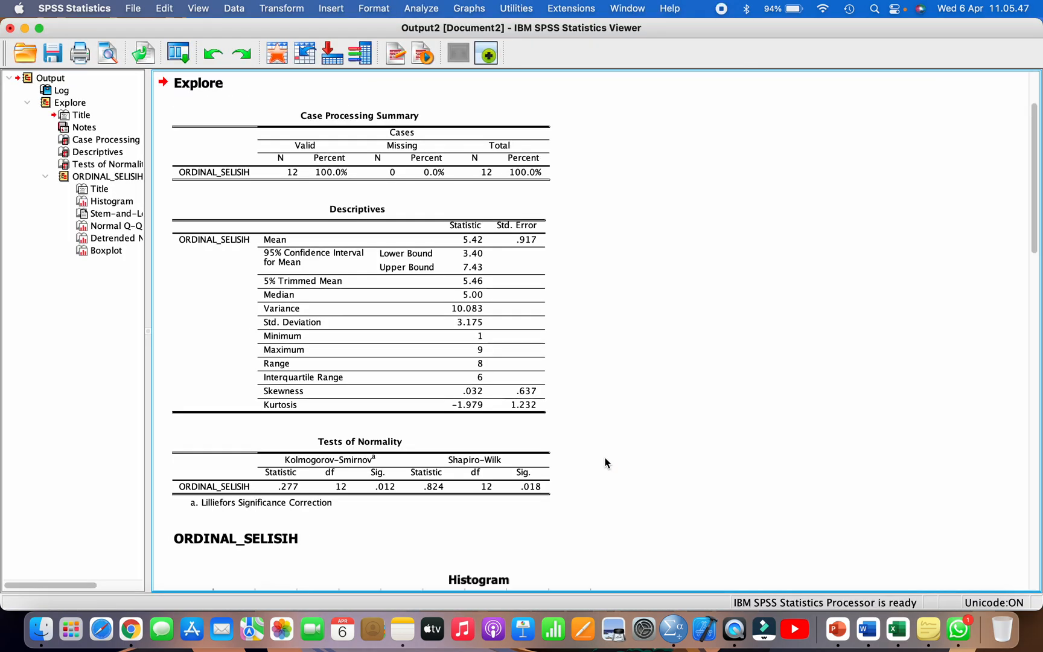
Step: Examine the Tests of Normality table for ORDINAL_SELISIH in the new output
left_click(106, 168)
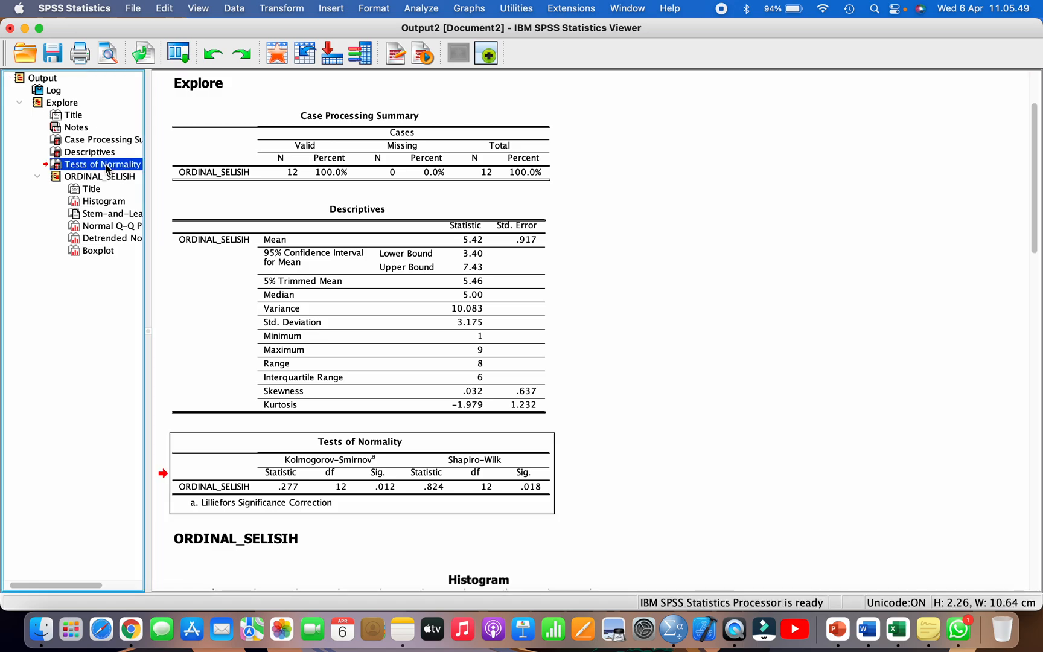
scroll(369, 441, "down", 3)
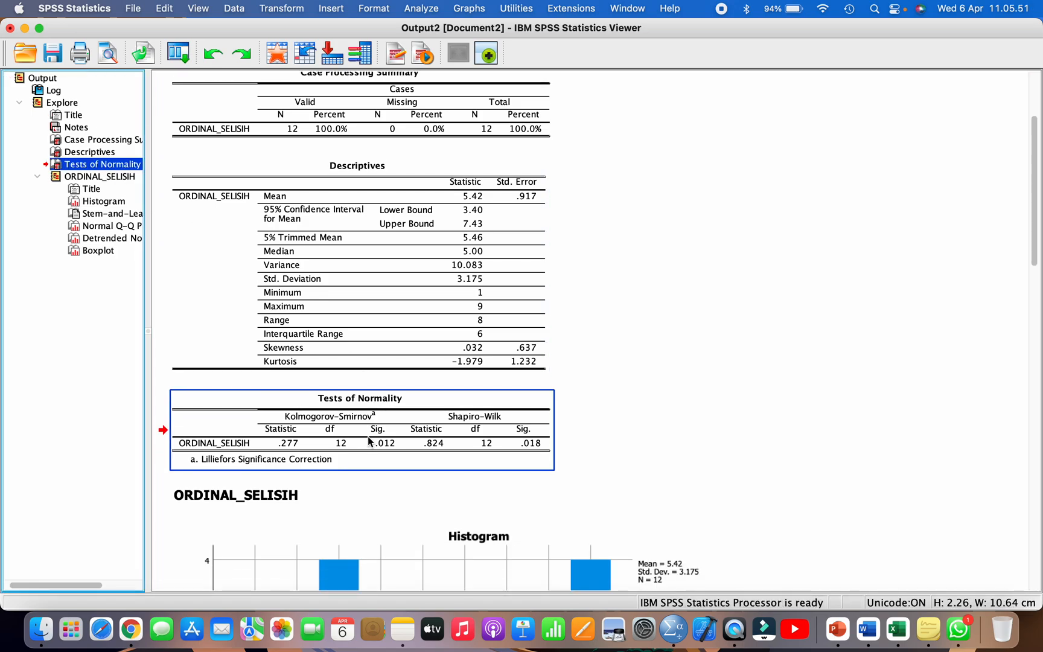
scroll(369, 441, "up", 1)
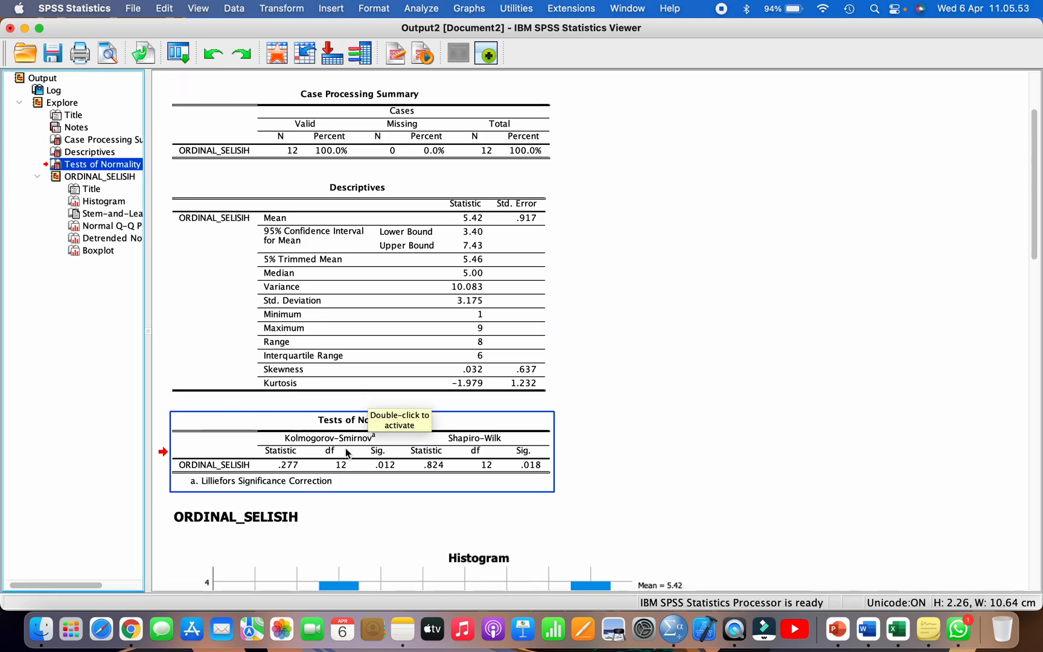
Step: Copy the Tests of Normality table for ORDINAL_SELISIH from the output
scroll(347, 452, "up", 1)
right_click(346, 451)
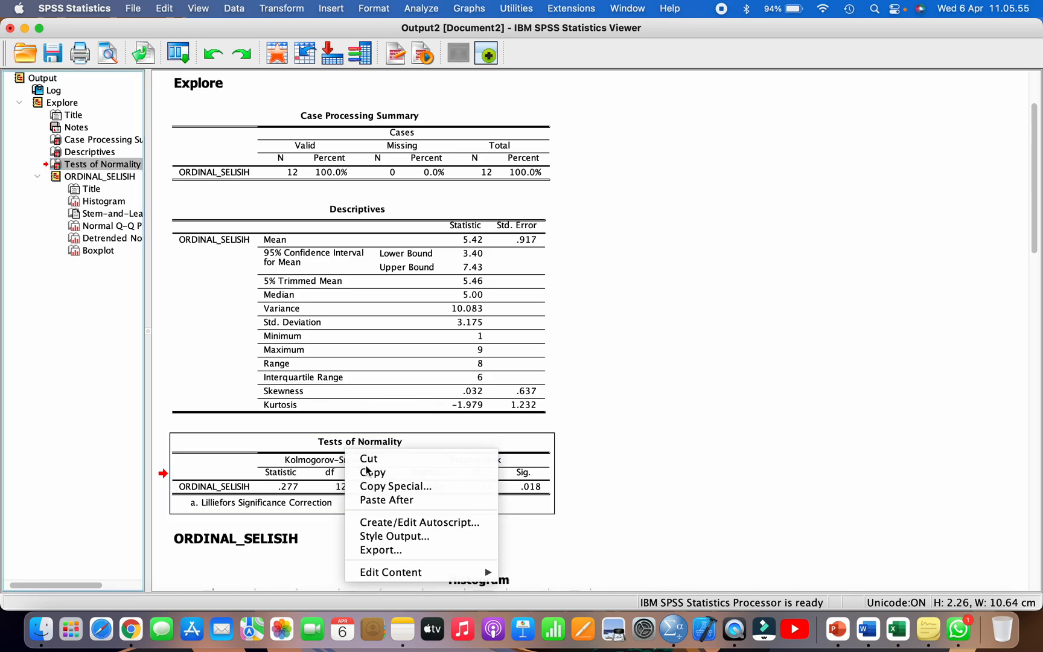
left_click(366, 471)
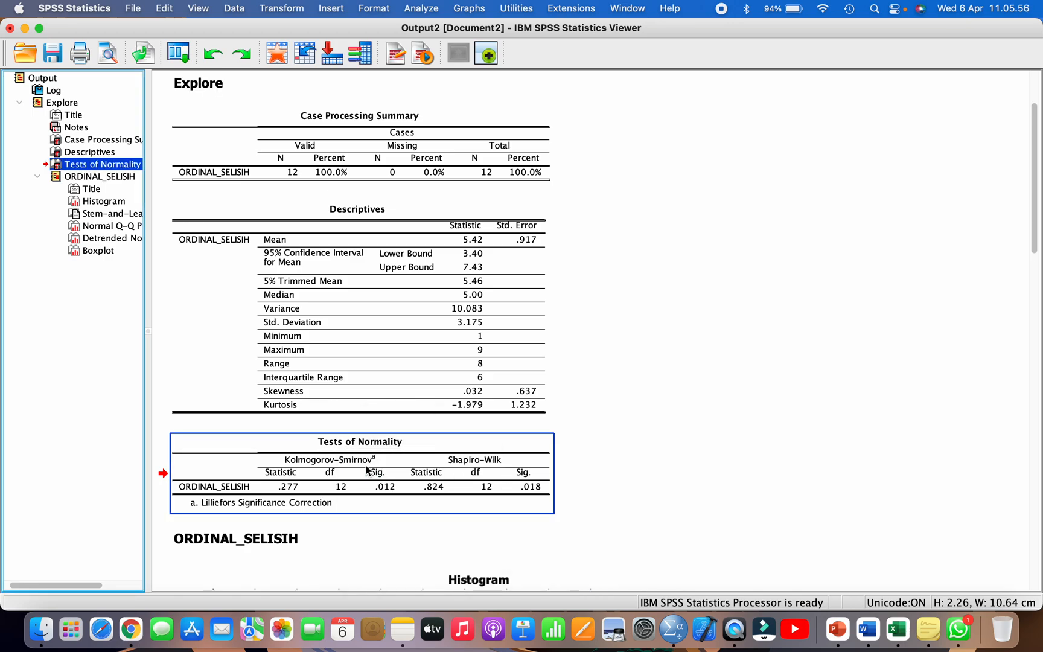
Step: Switch to Finder and copy the FORMAT TUGAS PROYEK 4 Word file from the Downloads folder
left_click(41, 629)
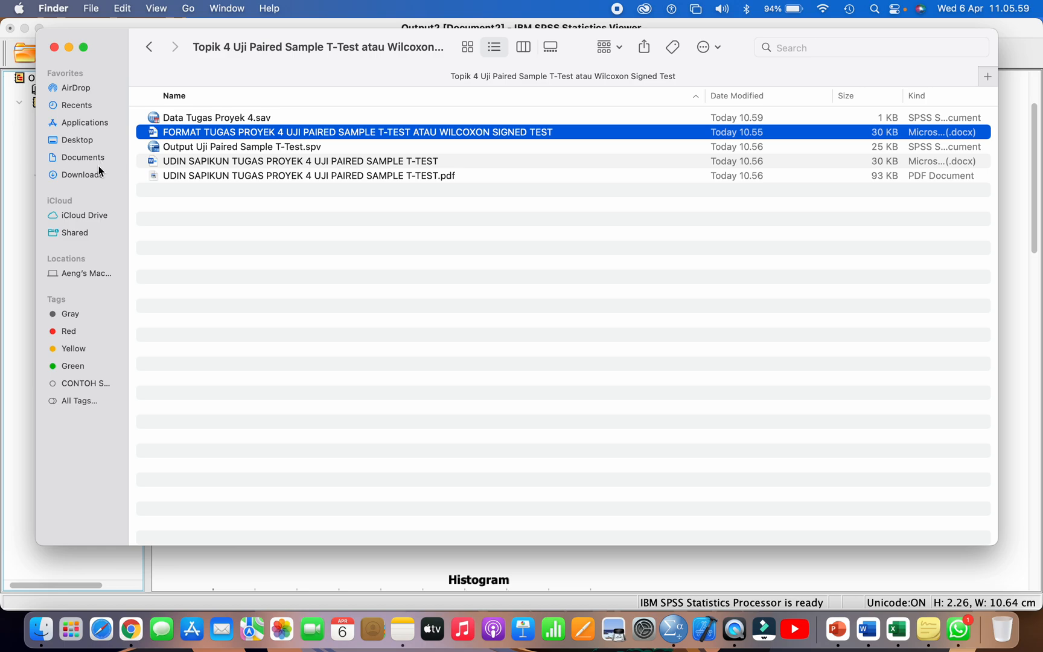
left_click(82, 174)
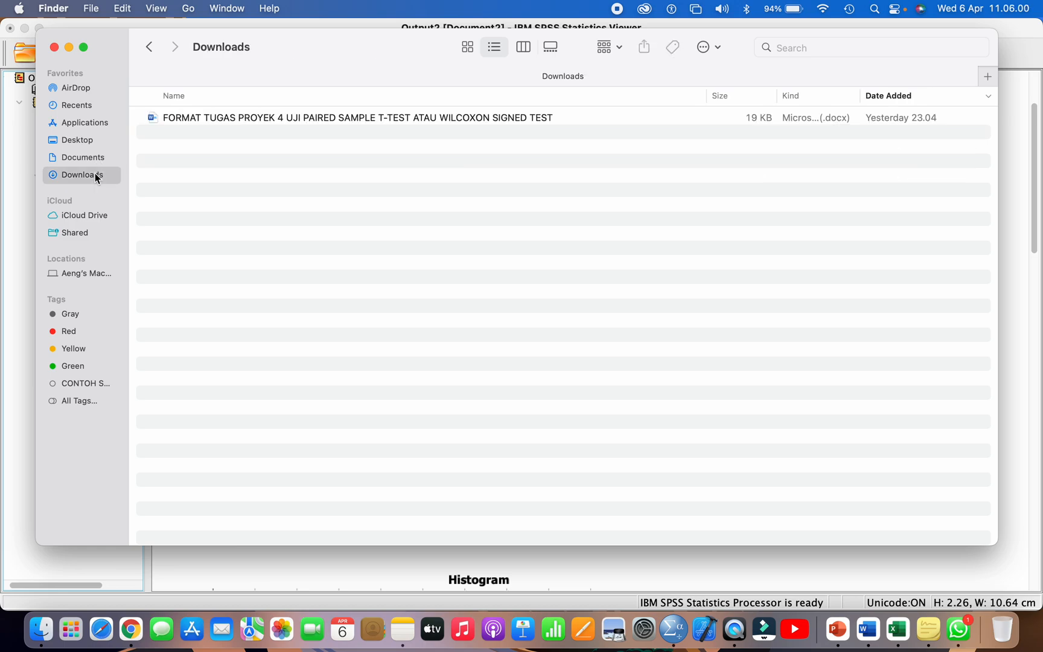
left_click(181, 121)
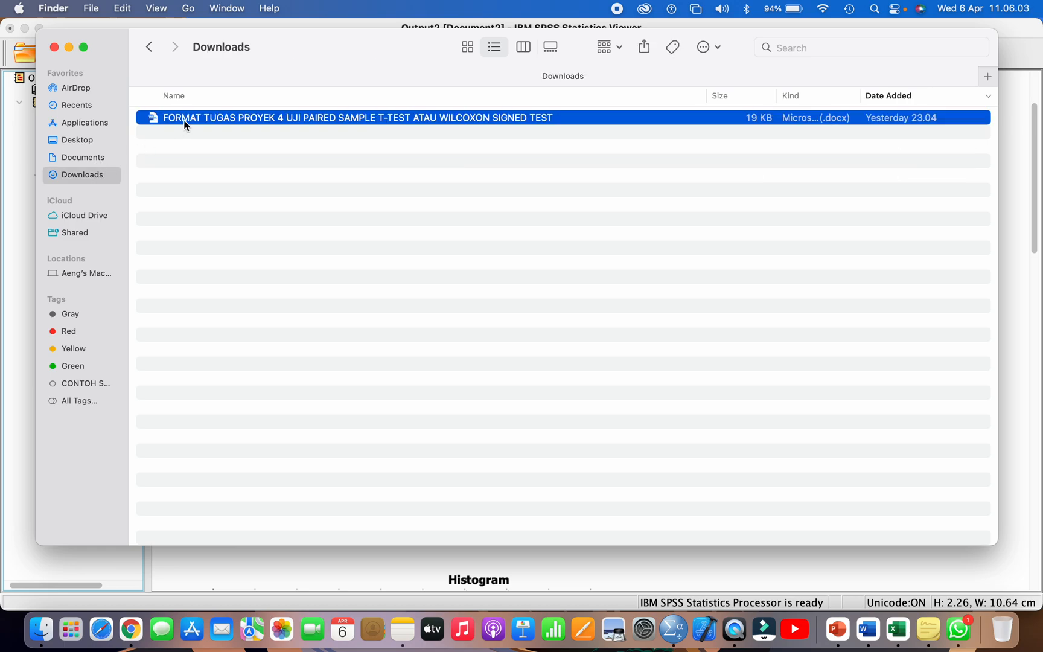
Step: Paste the file into the Topik 4 folder of STATISTIKA PENDIDIKAN MODUL 1 in Documents, replacing the existing one
left_click(83, 157)
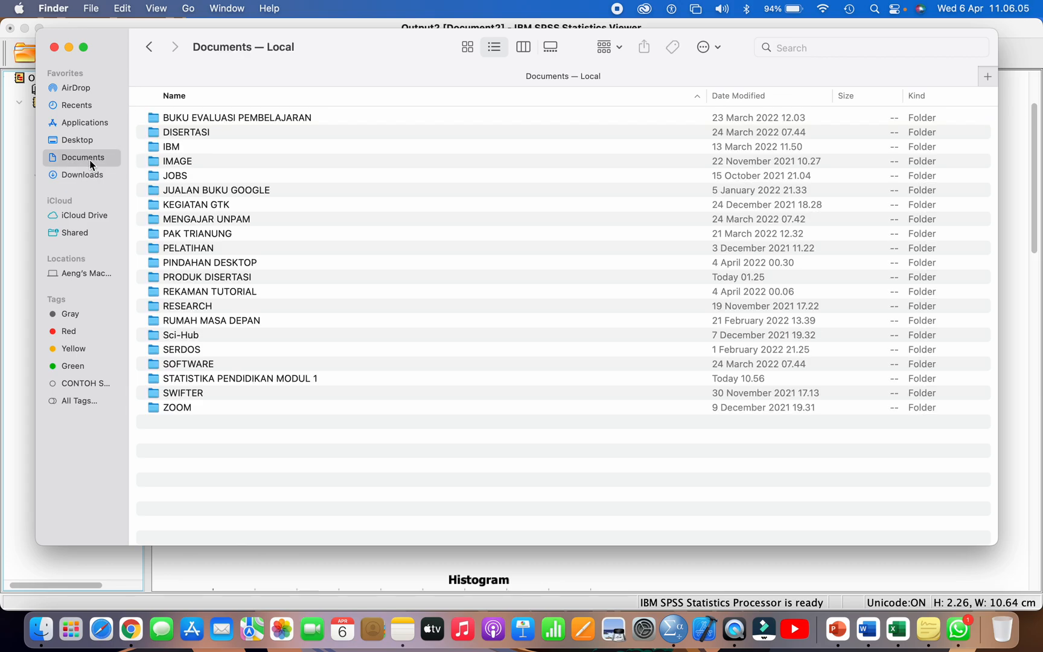
double_click(208, 379)
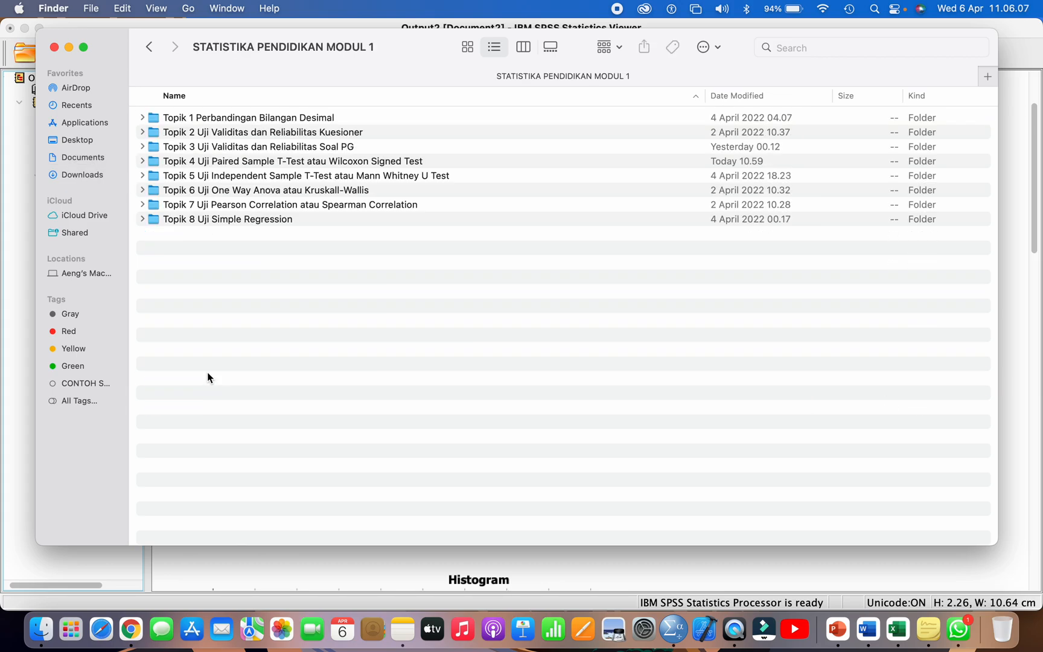
double_click(241, 161)
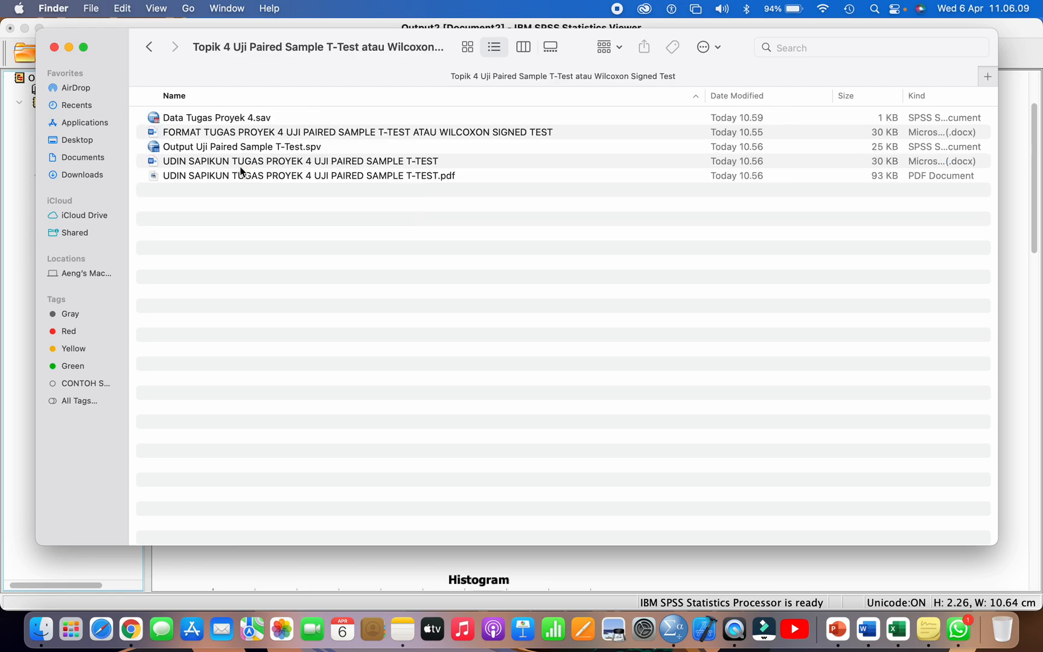
right_click(225, 267)
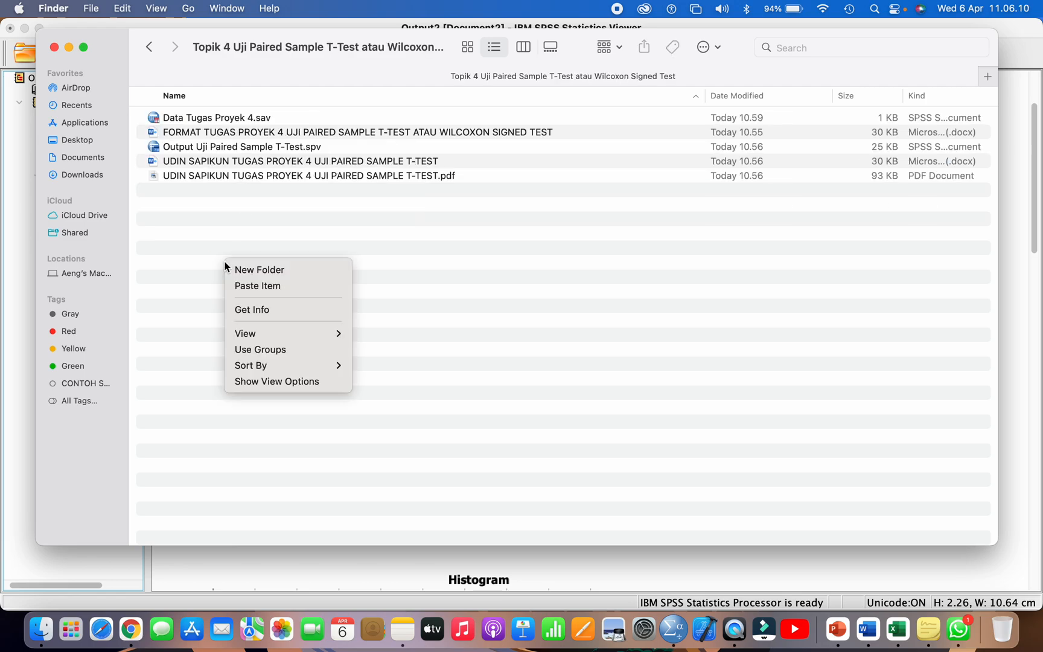
left_click(246, 286)
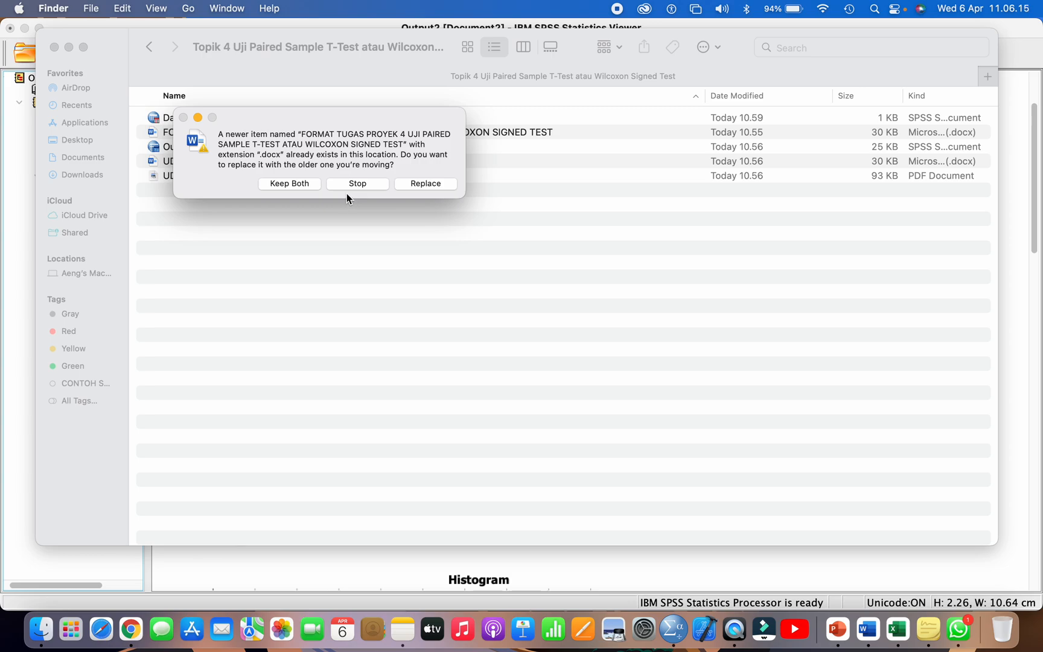
left_click(407, 182)
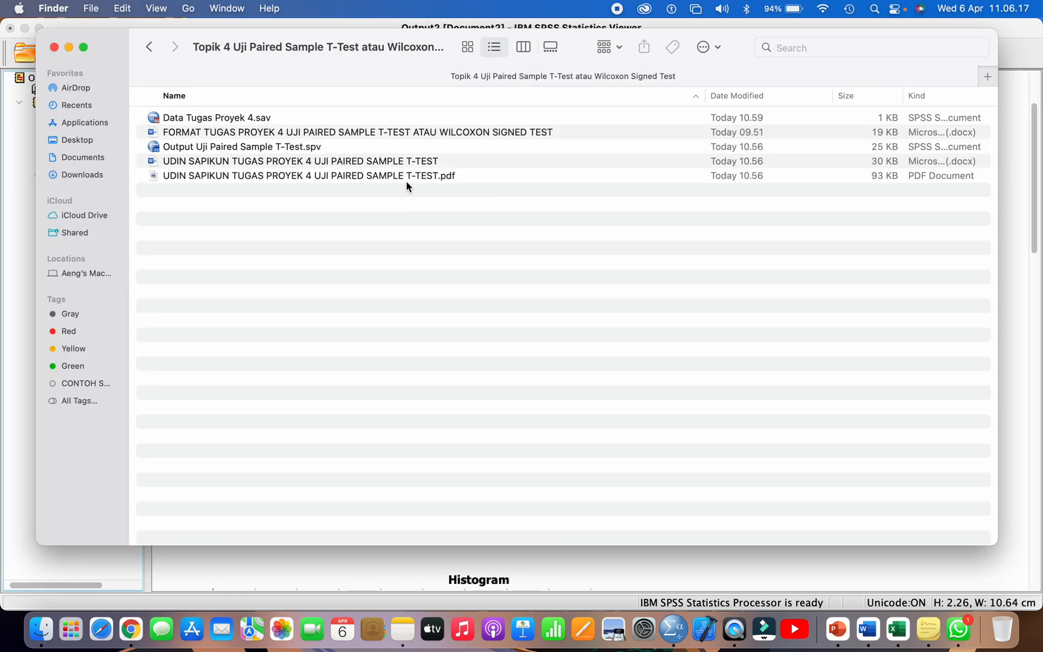
Step: Rename the pasted file as FORMAT TUGAS PROYEK 4 UJI WILCOXON SIGNED TEST and open it in Word at the report page
left_click(359, 132)
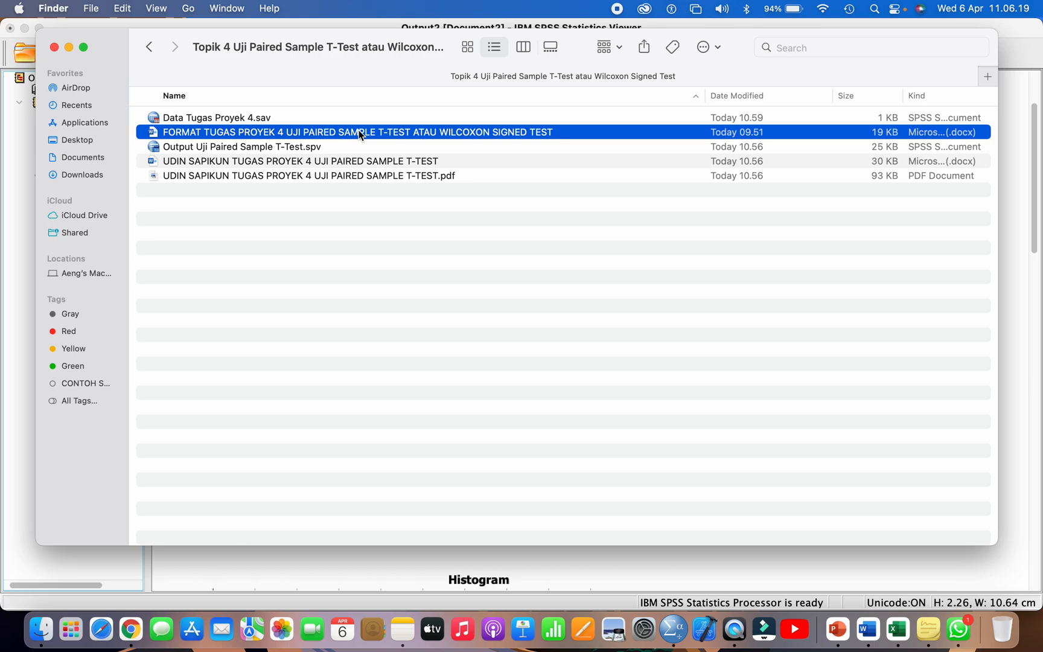
right_click(360, 132)
left_click(391, 221)
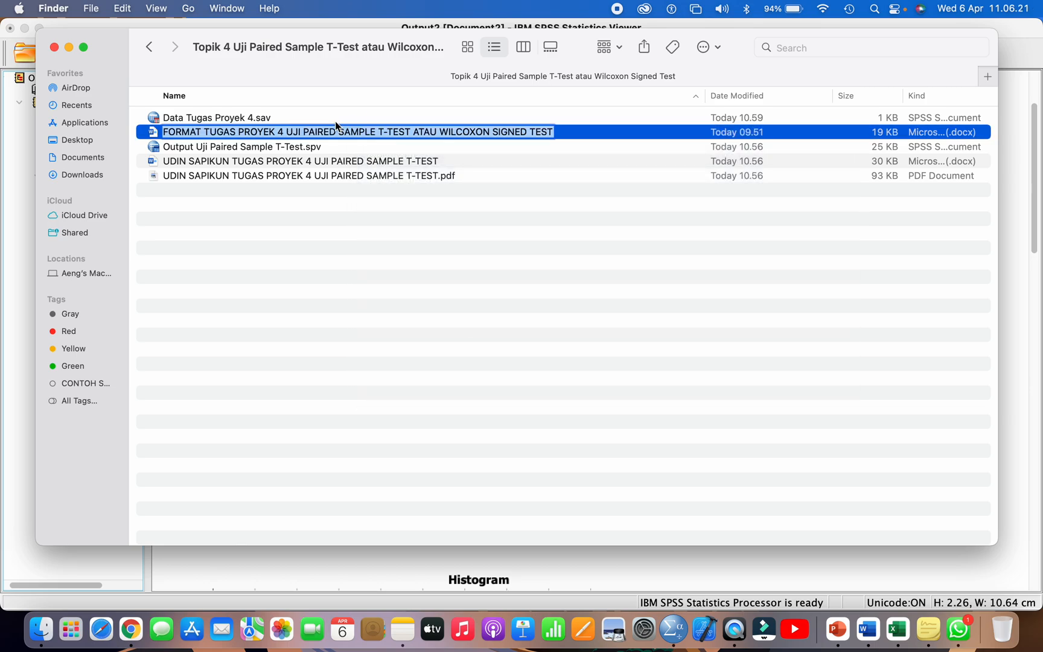
left_click(315, 120)
left_click(305, 133)
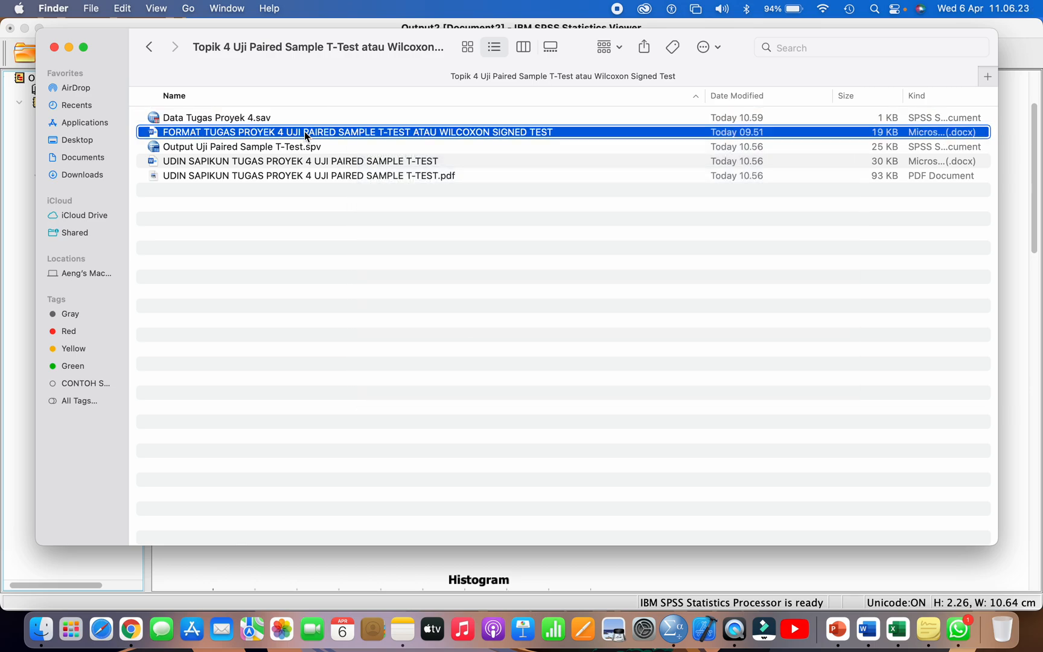
right_click(305, 134)
left_click(333, 221)
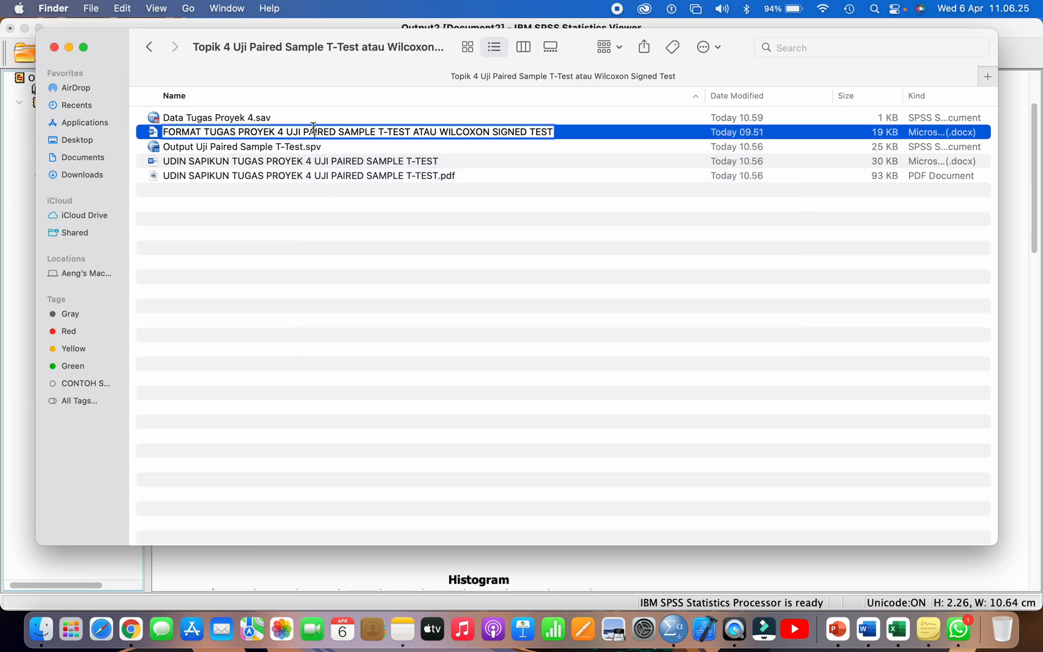
left_click_drag(301, 131, 438, 136)
key("BackSpace")
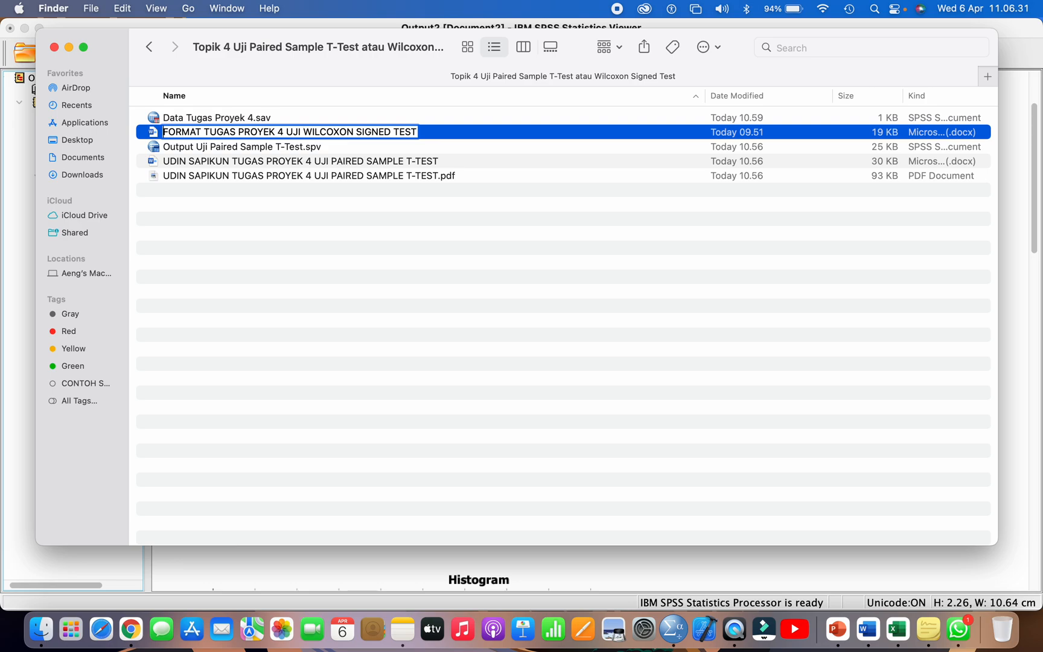
key("Return")
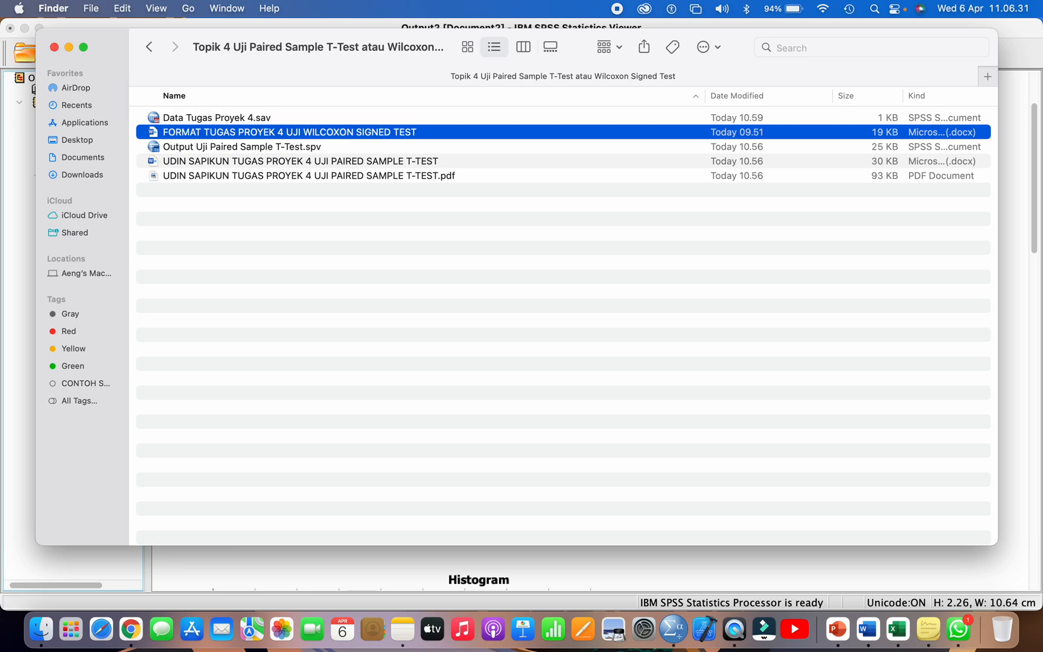
double_click(400, 131)
scroll(386, 225, "down", 10)
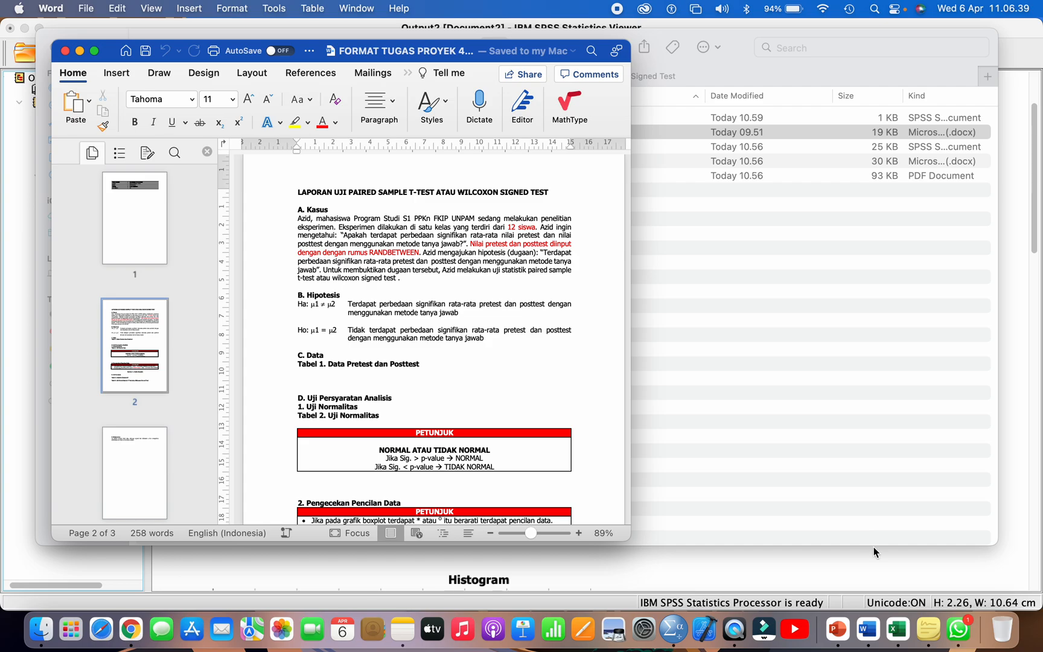
Step: Consult the Wilcoxon branch of the flowchart in Excel and review the ORDINAL_SELISIH Explore tables in SPSS
left_click(897, 629)
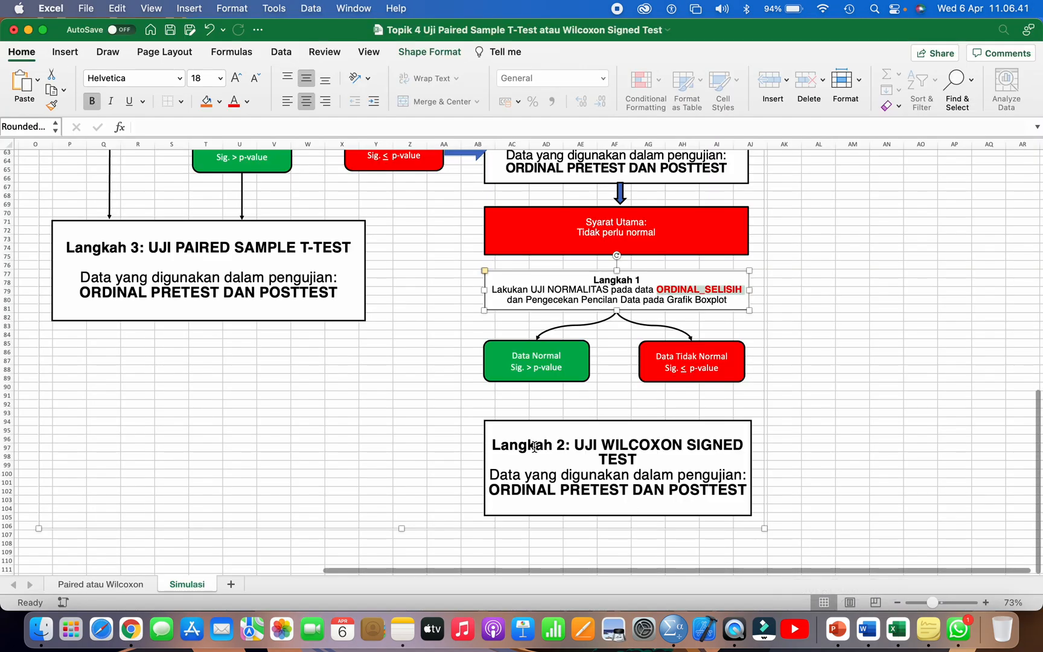
scroll(534, 446, "down", 2)
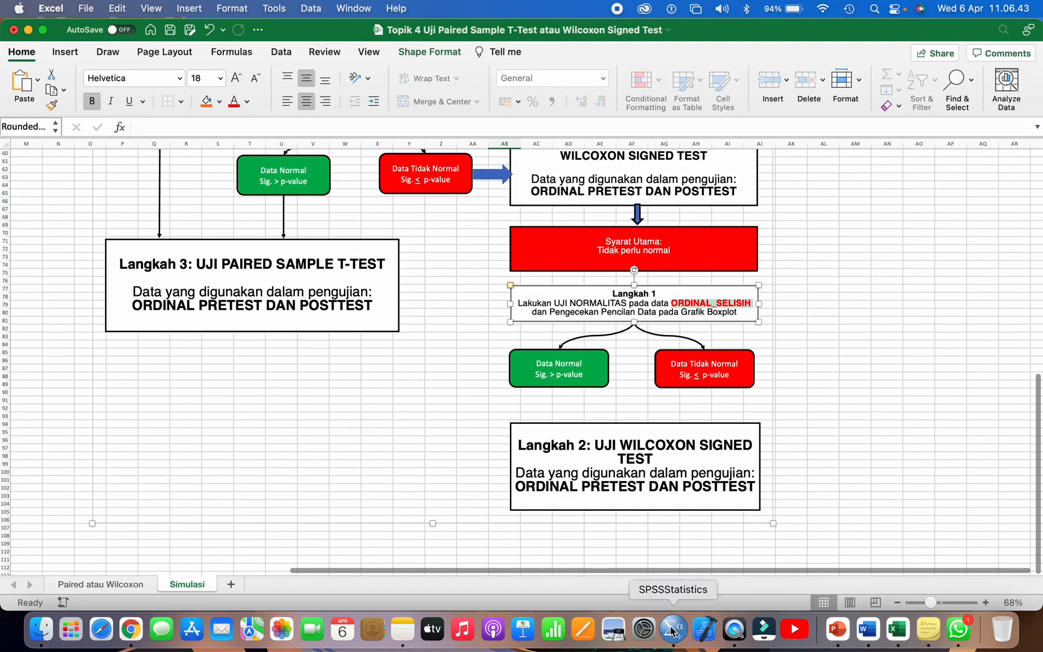
left_click(672, 631)
scroll(540, 472, "up", 3)
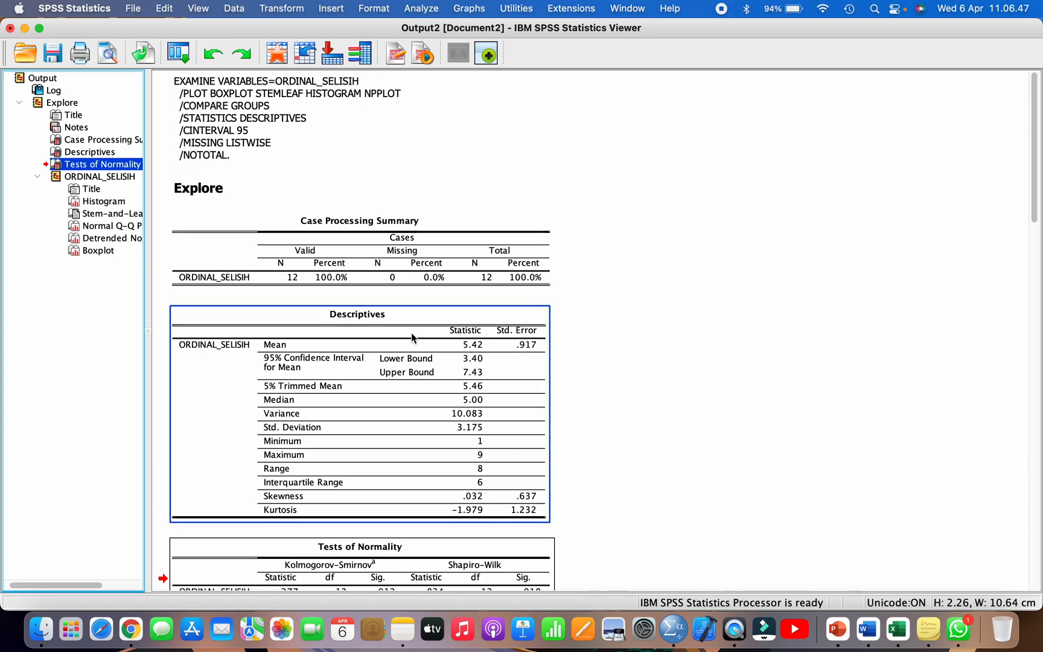
scroll(412, 389, "down", 3)
scroll(412, 391, "up", 1)
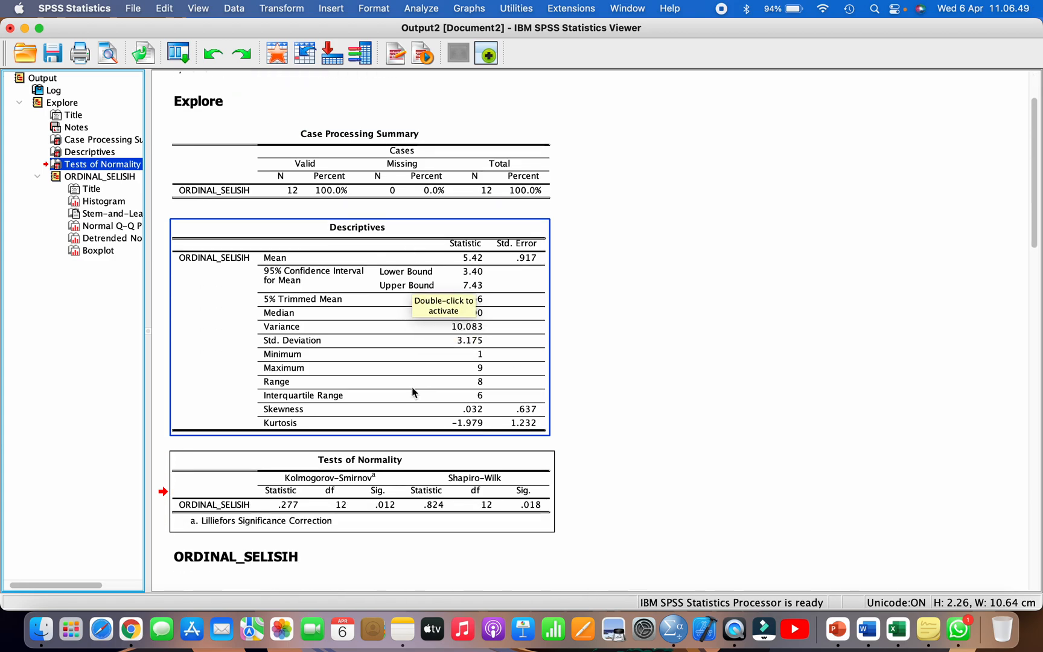
key("super+Tab")
key("super+Tab")
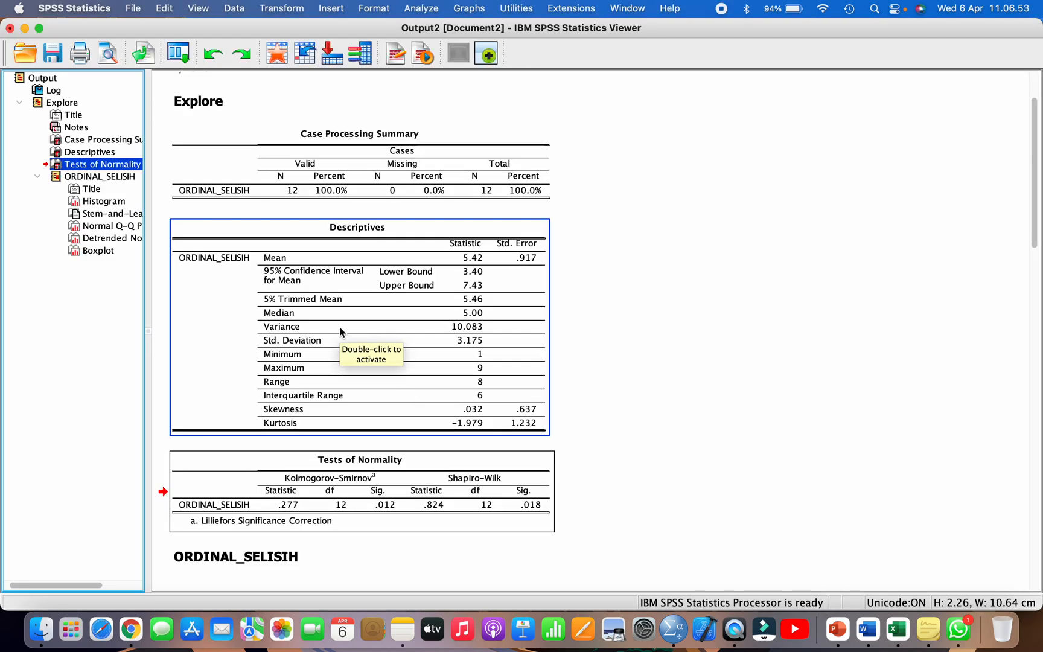
scroll(342, 332, "down", 2)
scroll(340, 331, "down", 2)
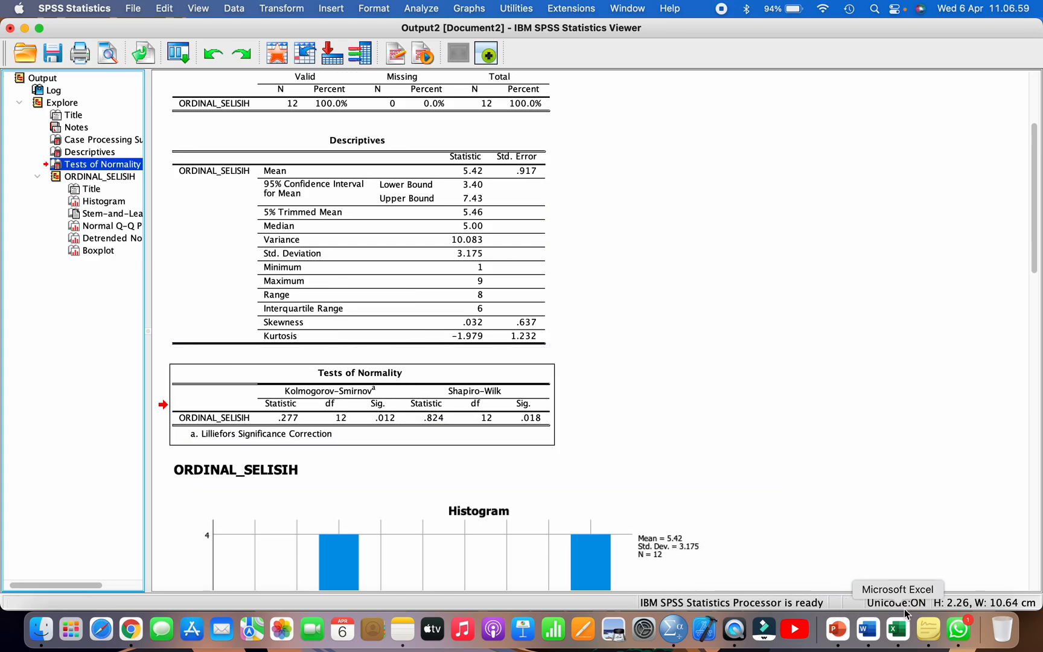
Step: Switch to Excel and examine the flowchart's main requirement and its normal and non-normal data outcomes for the Wilcoxon branch
left_click(898, 629)
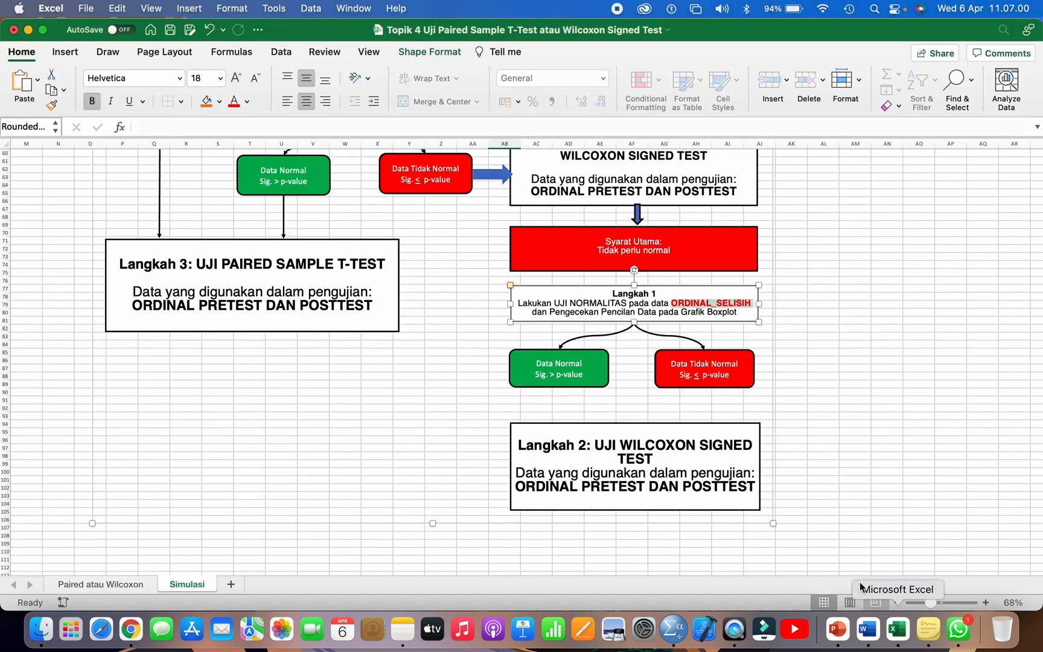
left_click(687, 376)
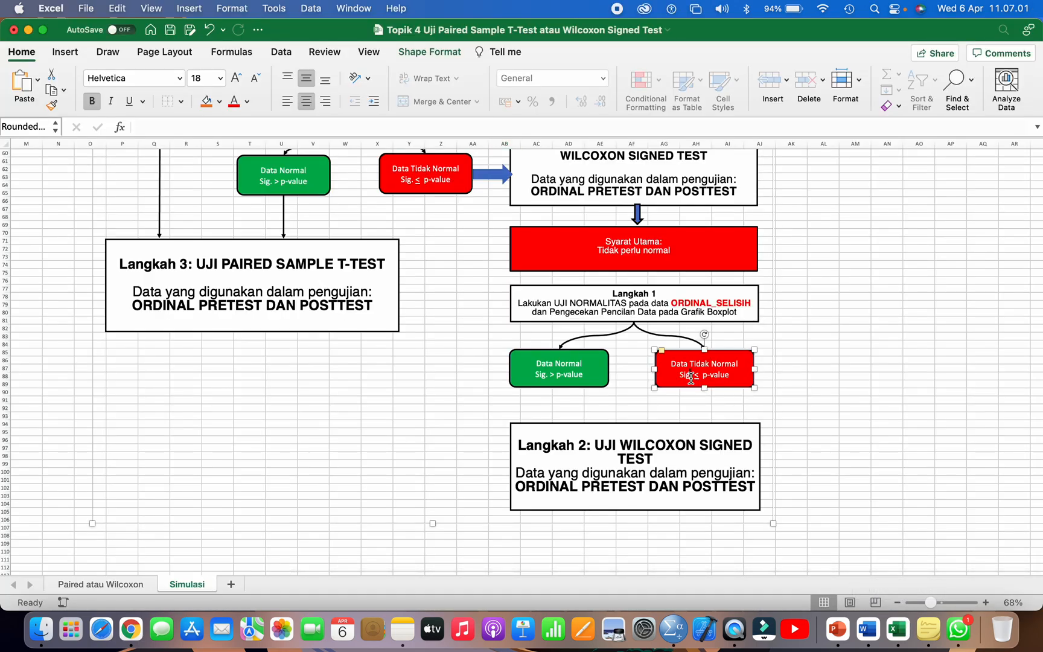
left_click(564, 384)
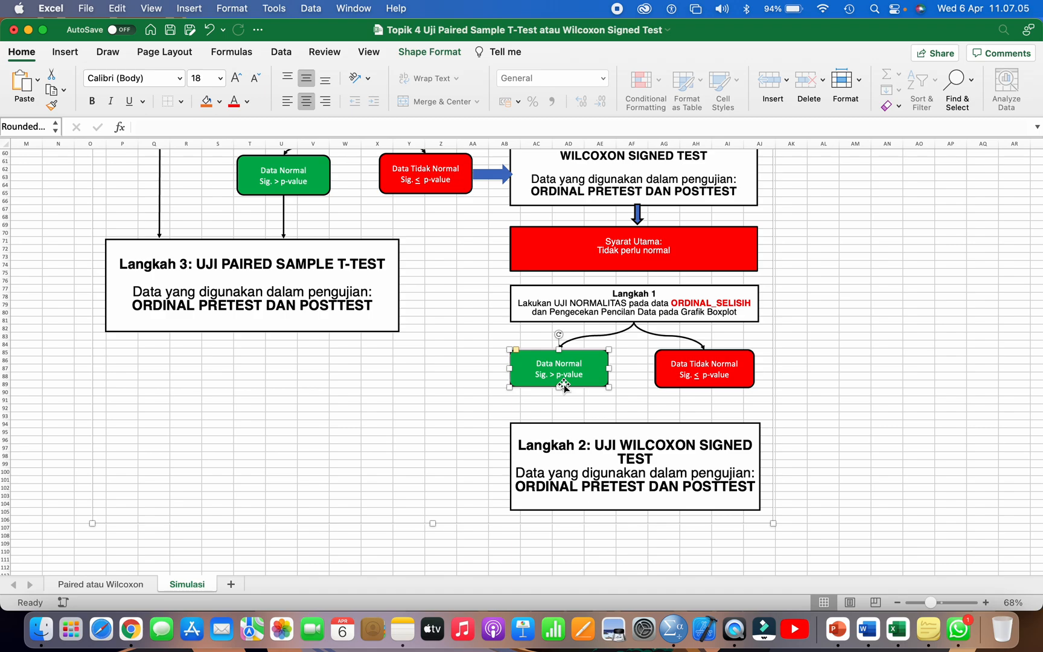
left_click(634, 175)
left_click(631, 250)
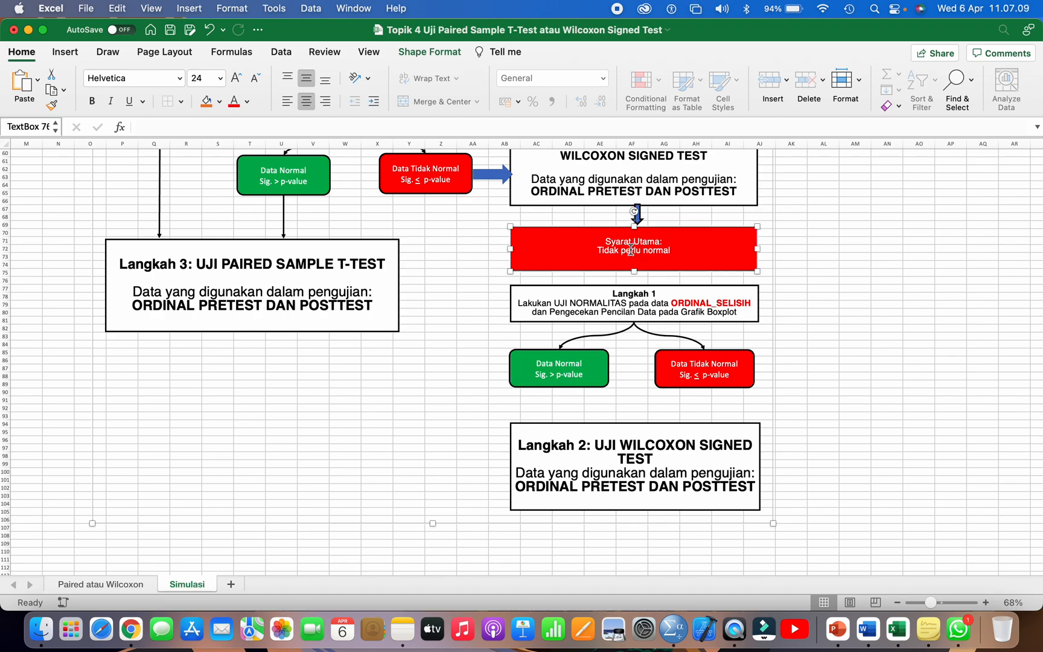
left_click(680, 352)
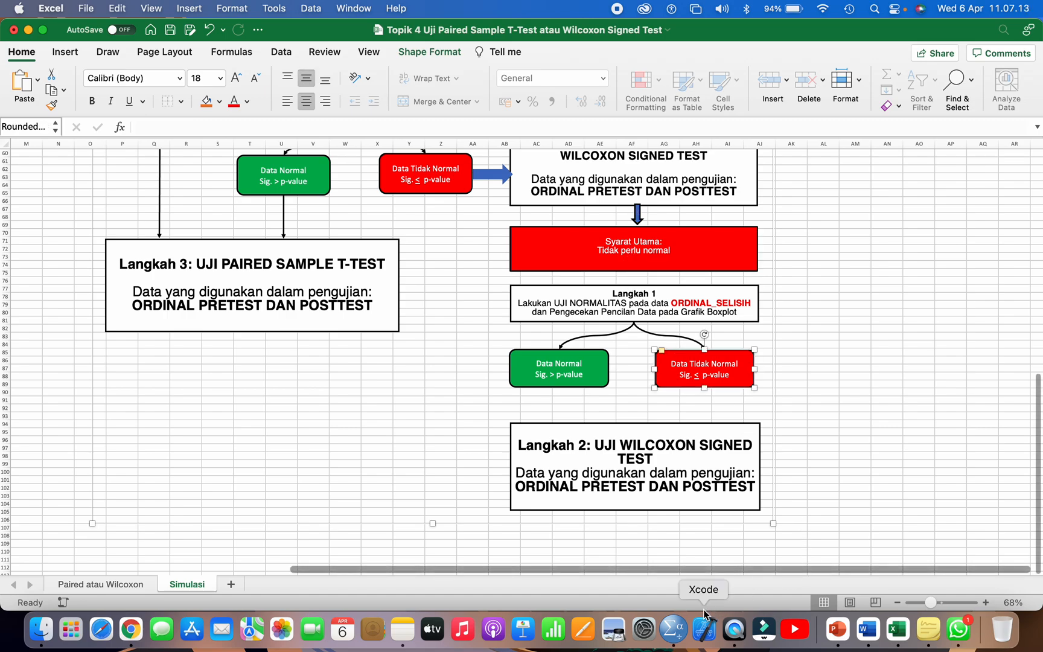
Step: Switch to SPSS, start the legacy nonparametric 2 Related Samples test and enlarge its dialog to show full variable names
left_click(673, 628)
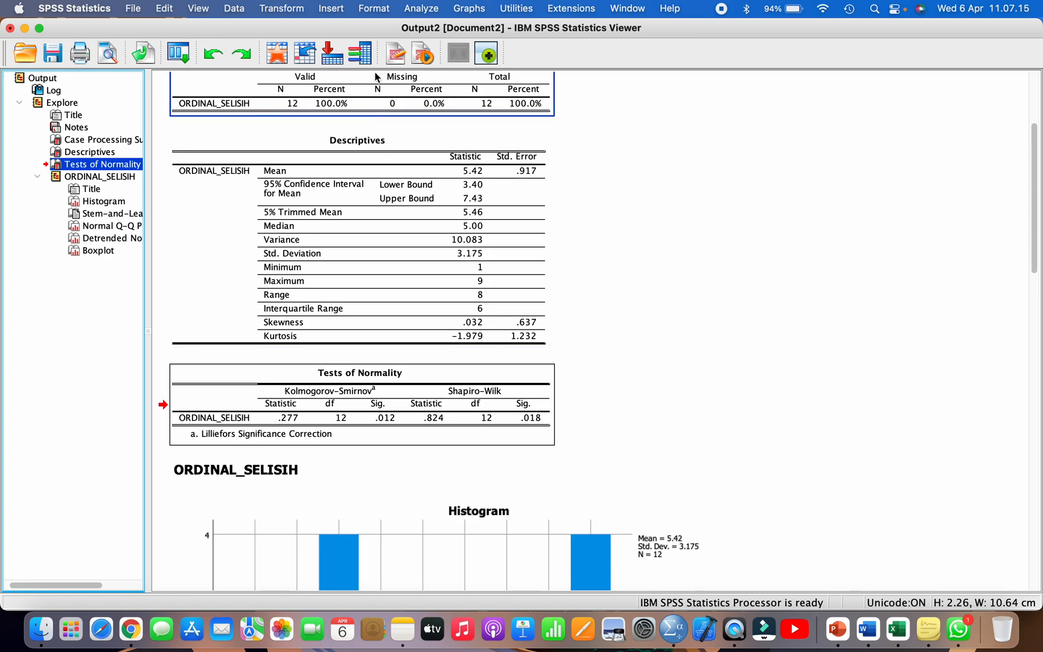
left_click(409, 10)
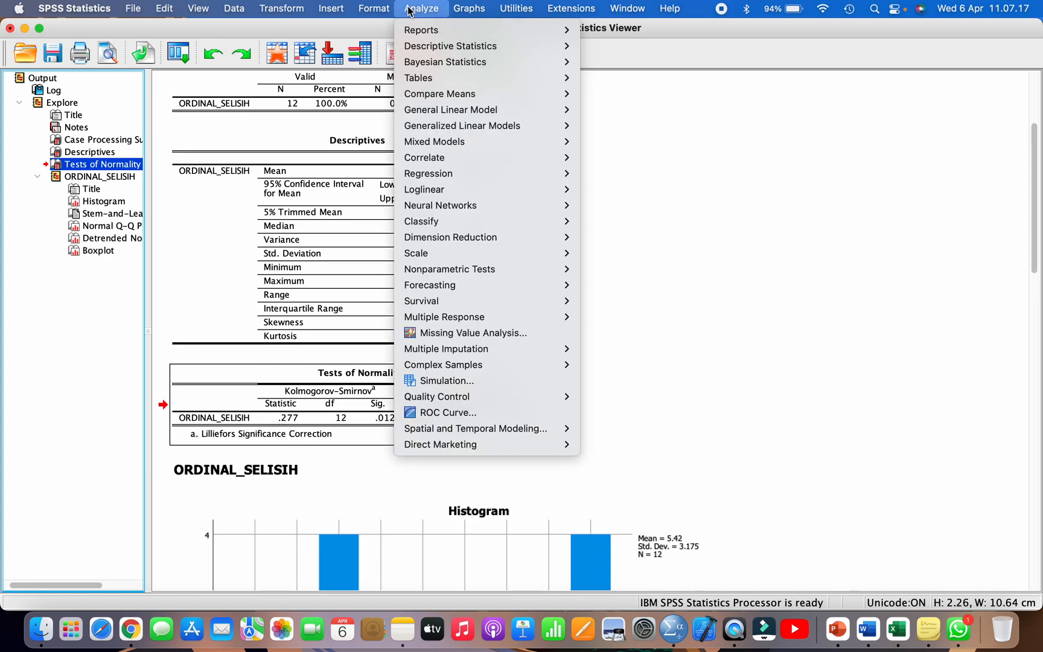
mouse_move(512, 272)
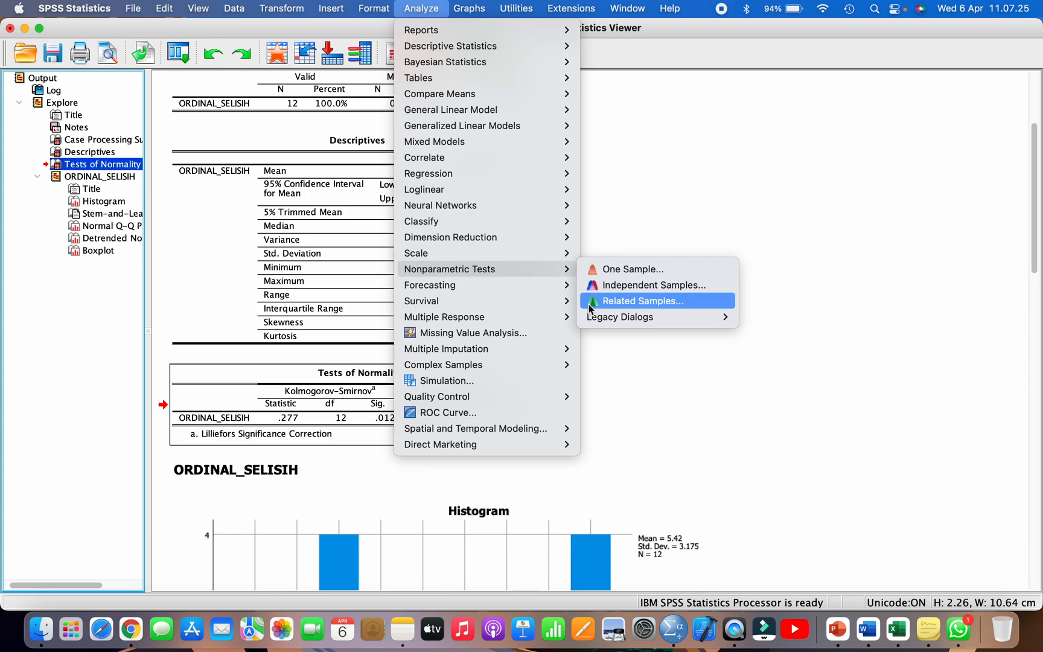
mouse_move(607, 322)
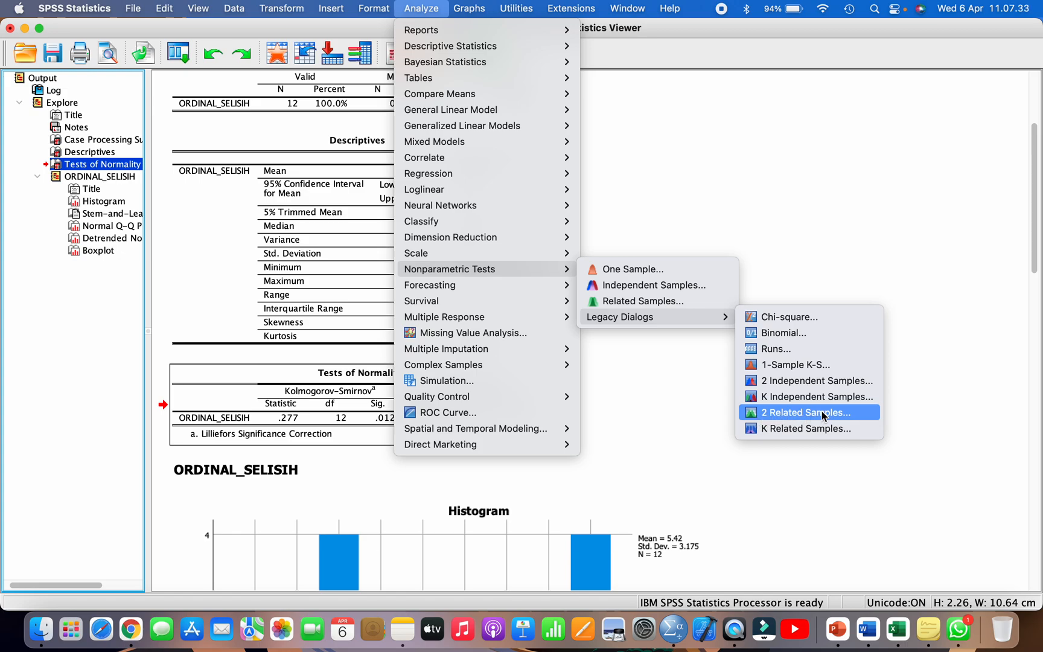
left_click(785, 417)
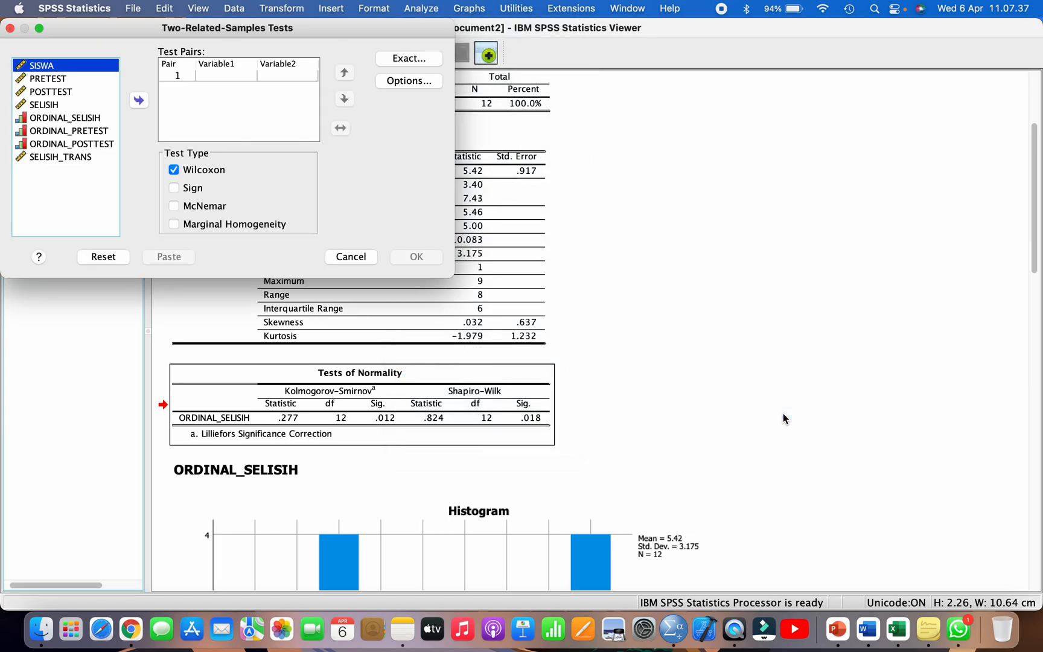
left_click_drag(451, 275, 738, 292)
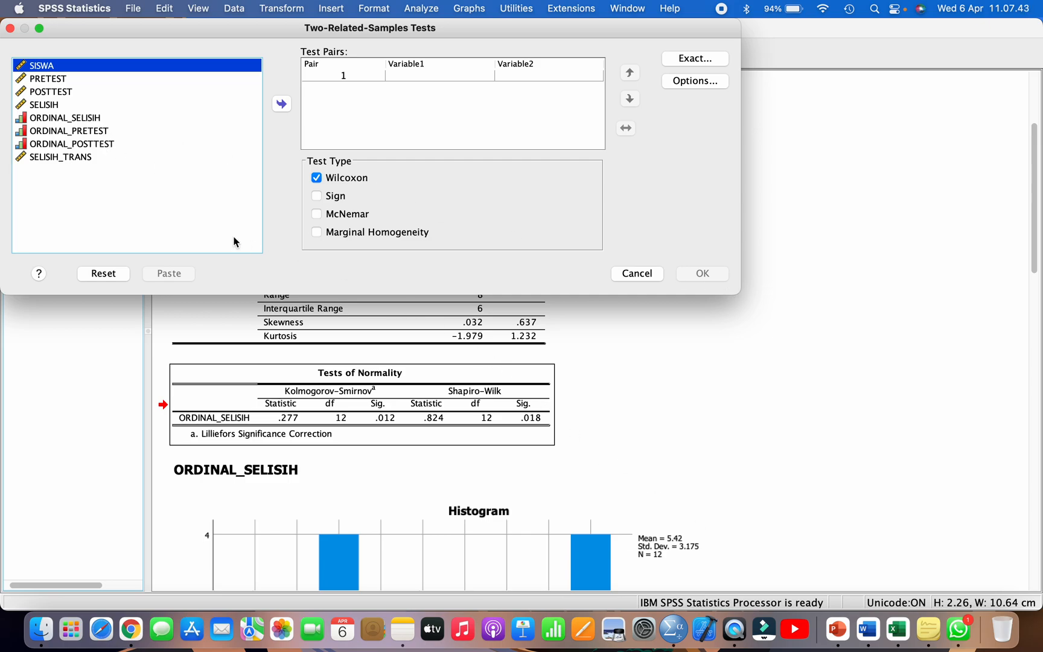
Step: Add a test pair with ORDINAL_POSTTEST as Variable1 and ORDINAL_PRETEST as Variable2
left_click(91, 143)
left_click(282, 105)
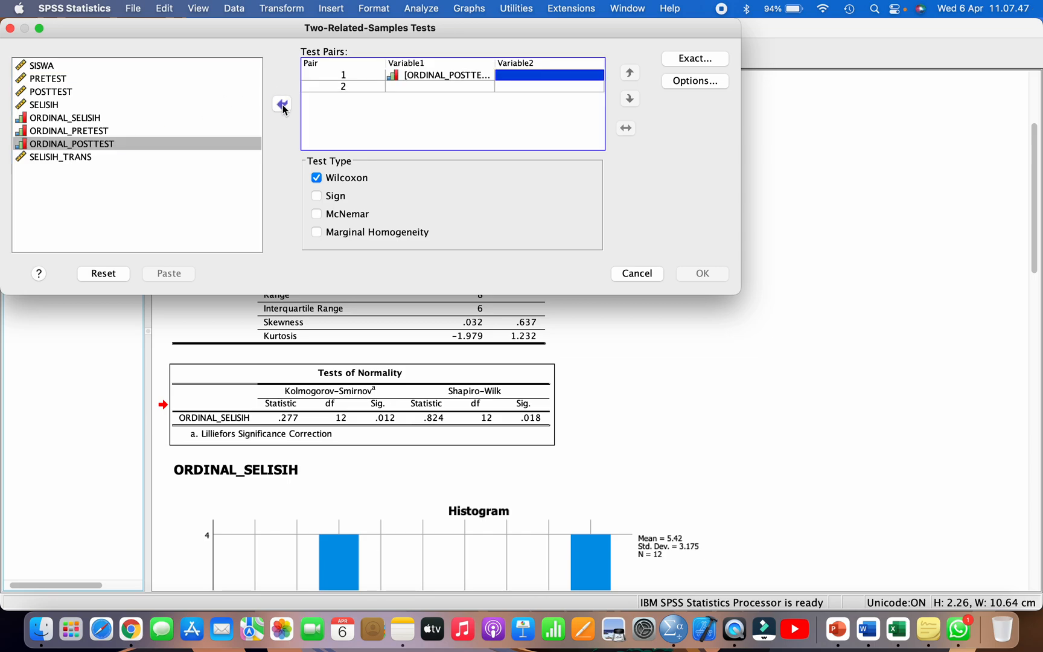
left_click(97, 131)
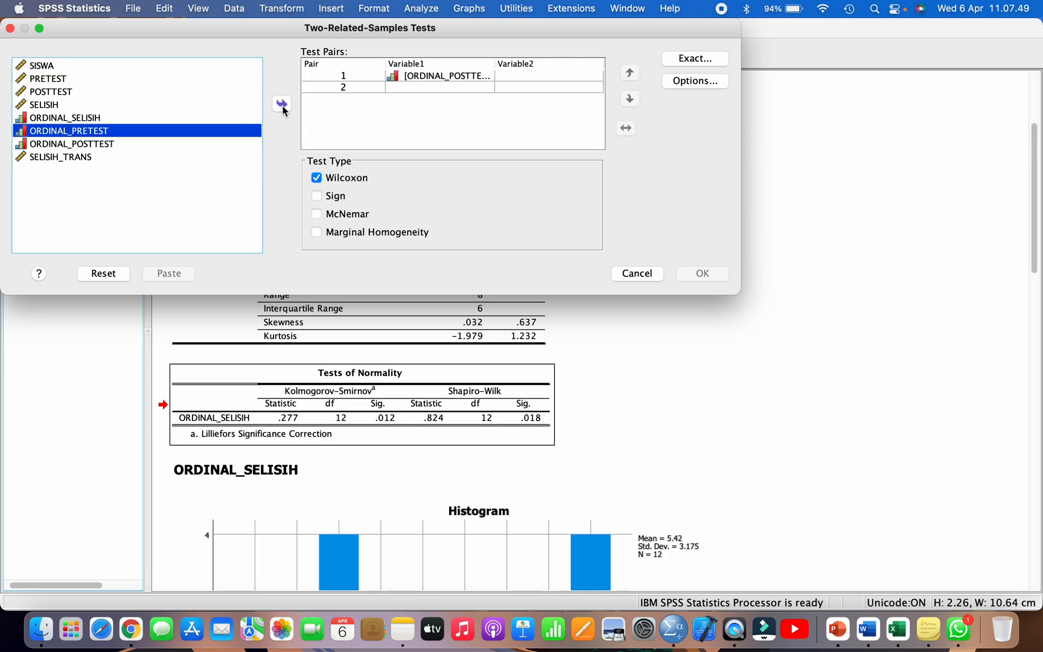
left_click(282, 106)
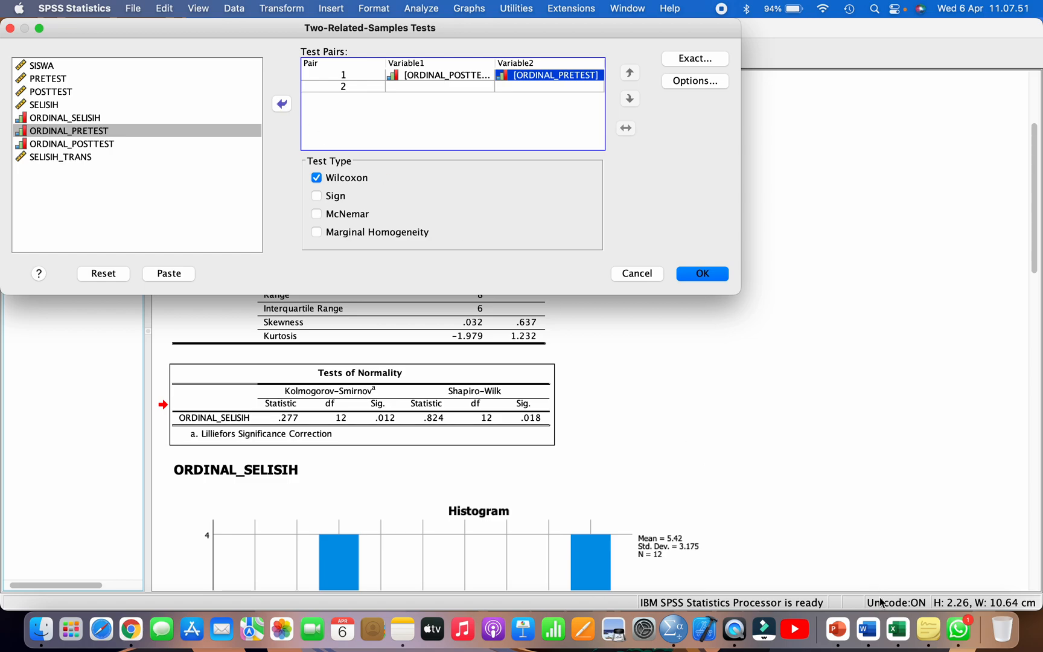
Step: Check in the Excel flowchart which data the Wilcoxon Signed Test uses, and return to the SPSS dialog
left_click(898, 628)
scroll(573, 292, "up", 5)
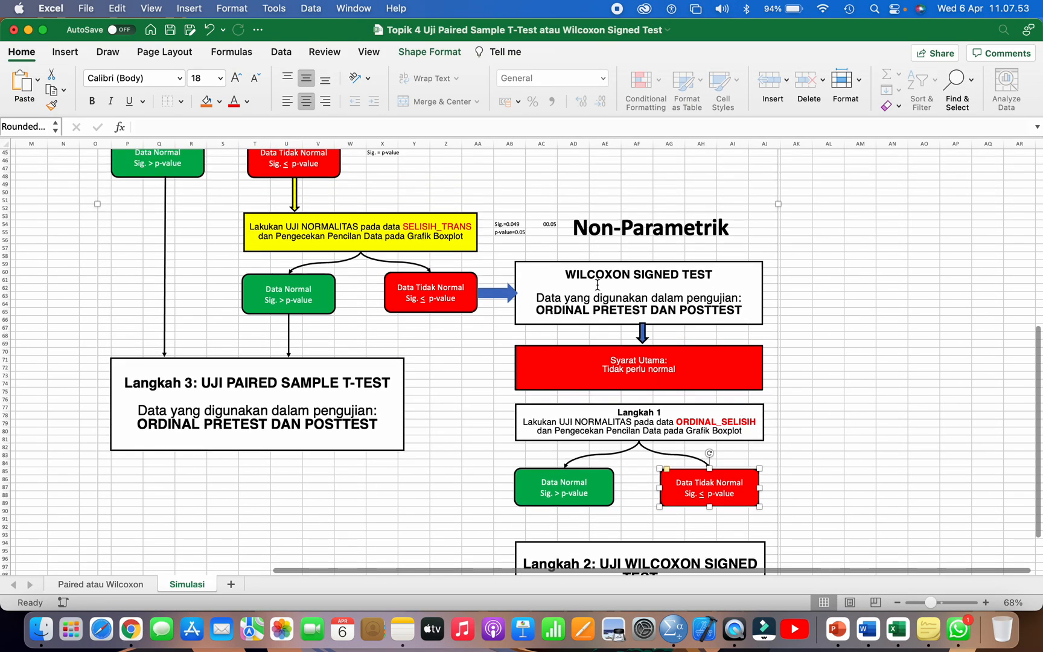
left_click_drag(561, 311, 710, 310)
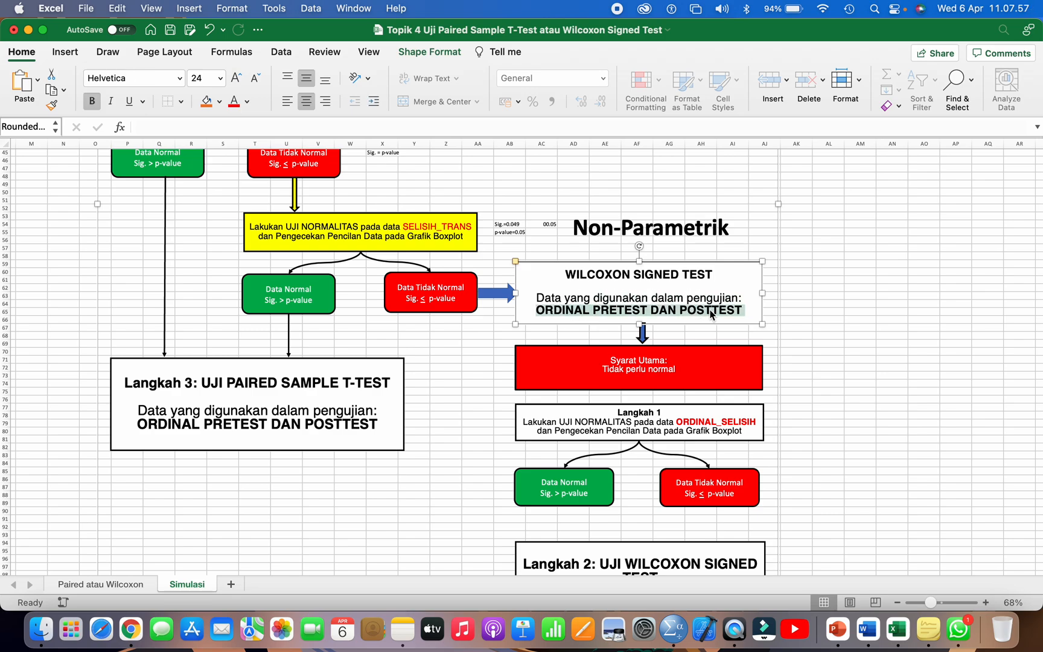
key("super+Tab")
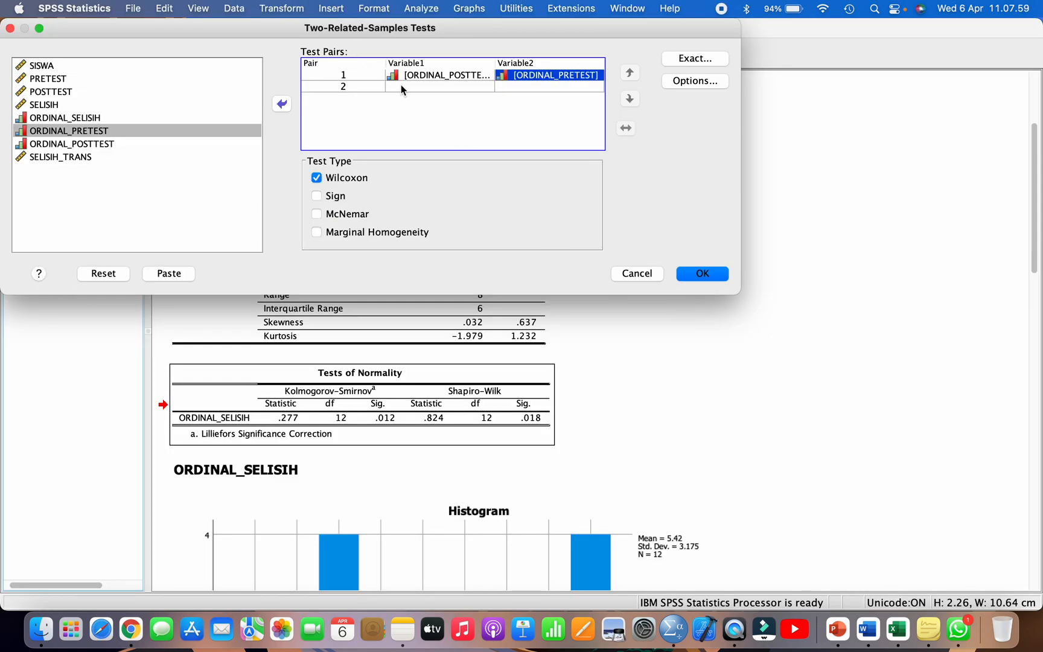
Step: Widen the Two-Related-Samples Tests dialog to show full variable names and check the order of both variables in pair 1
left_click(424, 76)
left_click(529, 77)
left_click_drag(743, 123, 841, 124)
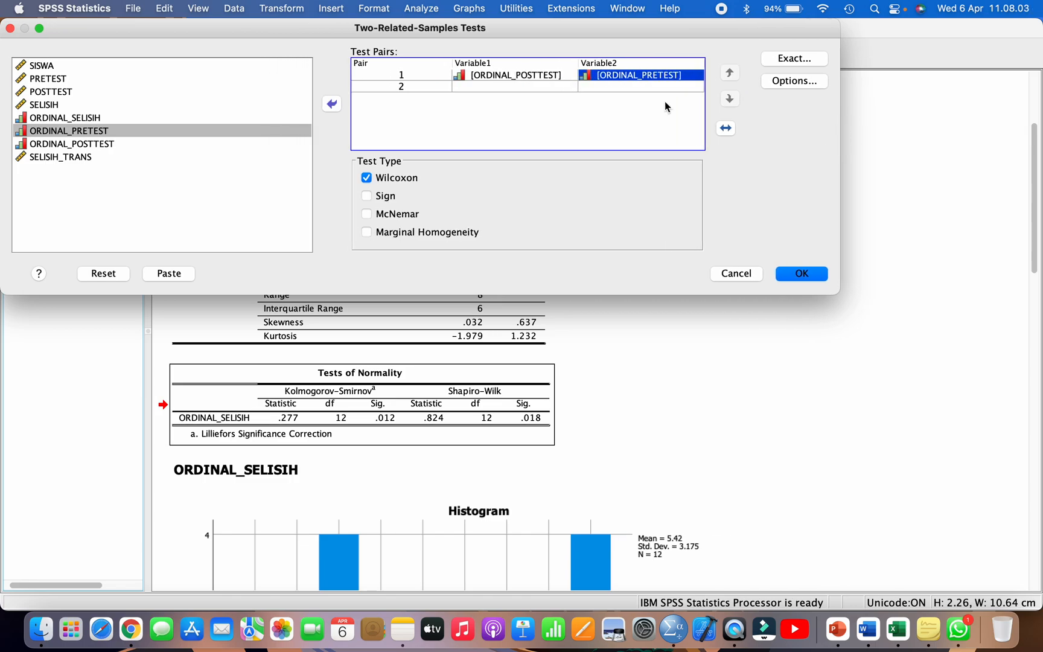
left_click(539, 76)
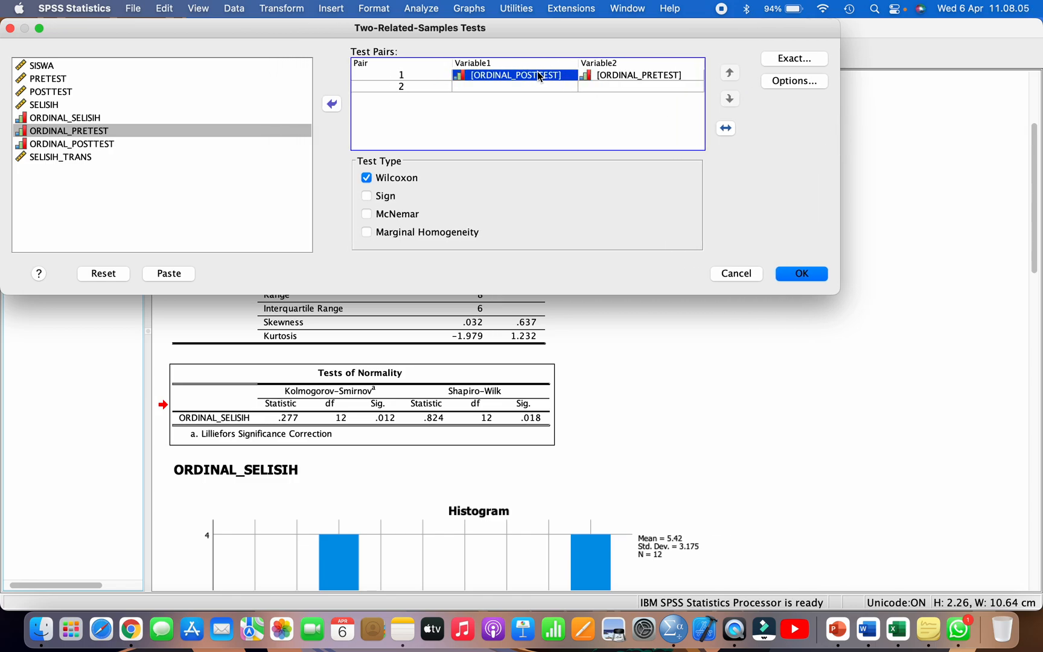
left_click(622, 78)
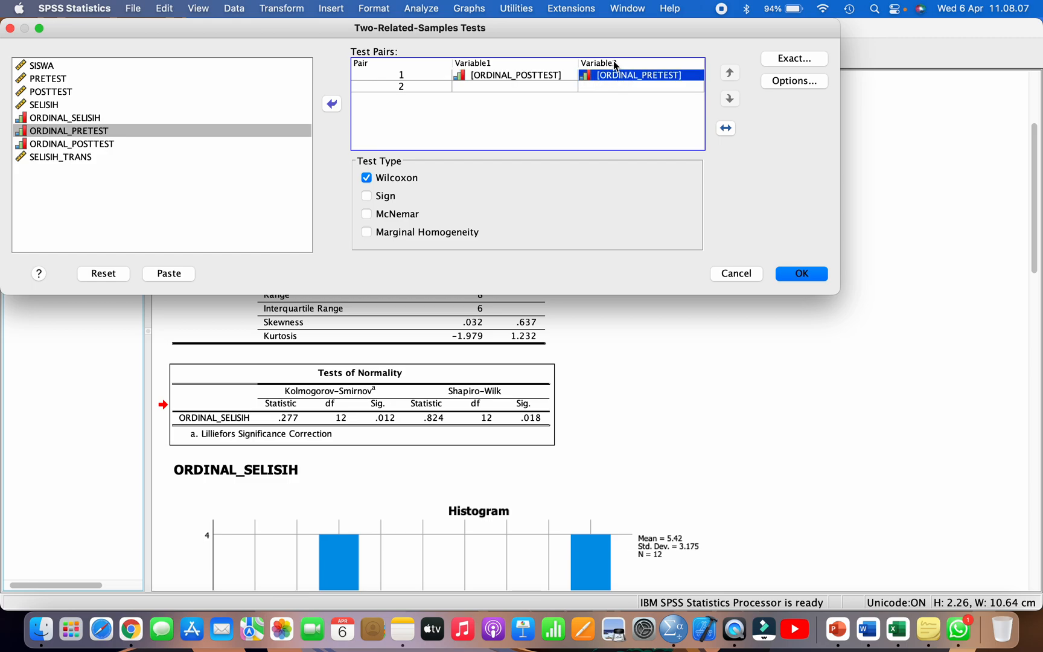
left_click(507, 78)
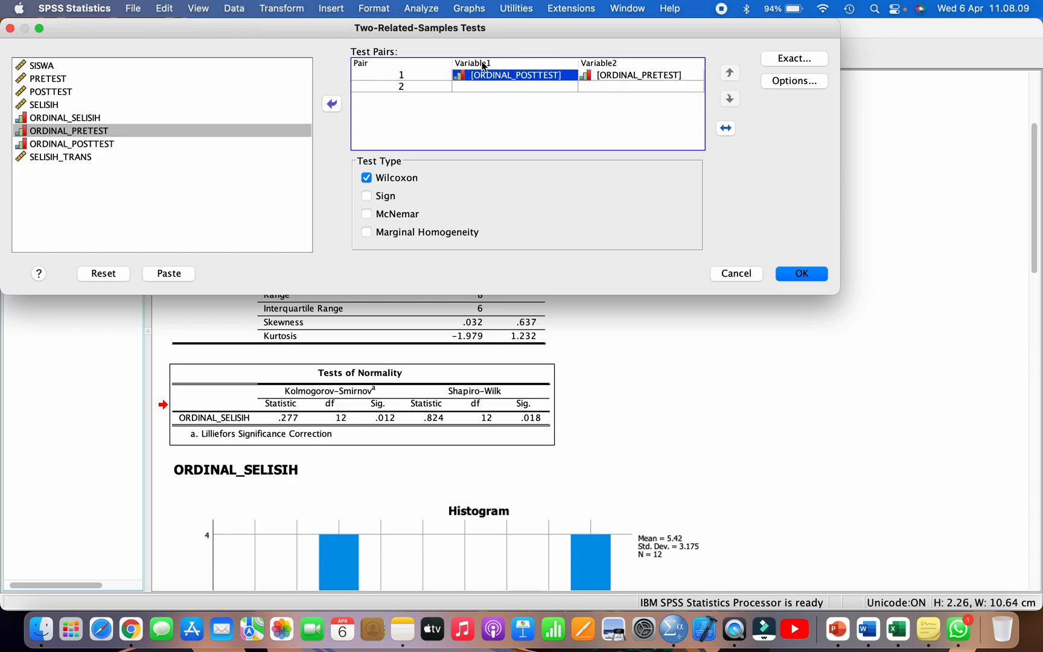
left_click(612, 74)
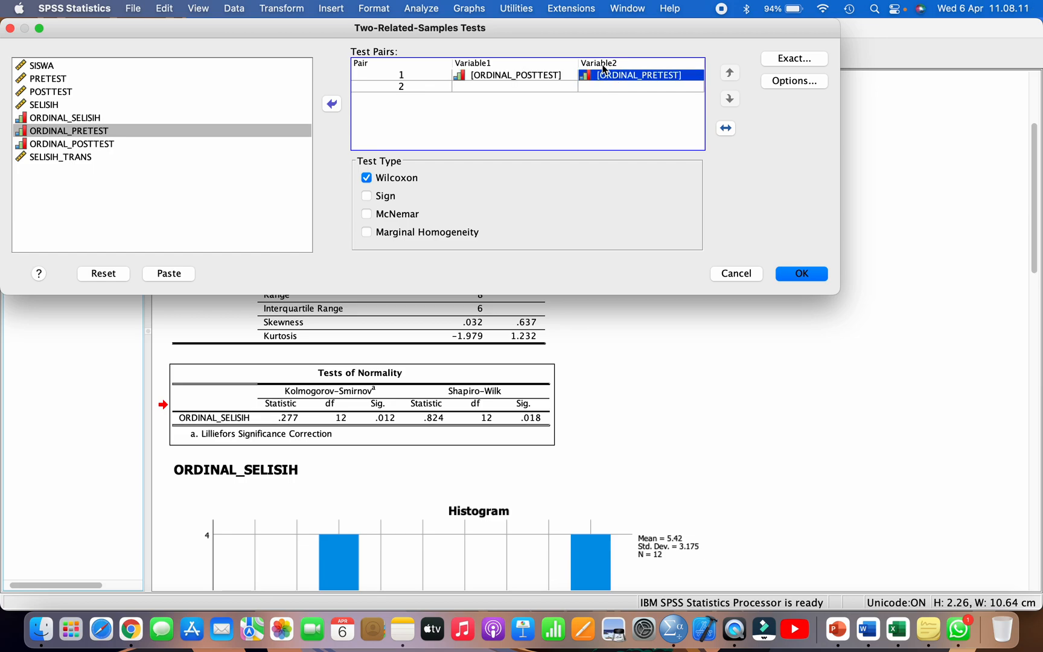
Step: Include descriptive statistics in the Wilcoxon test options and run the test
left_click(779, 83)
left_click(179, 121)
left_click(292, 207)
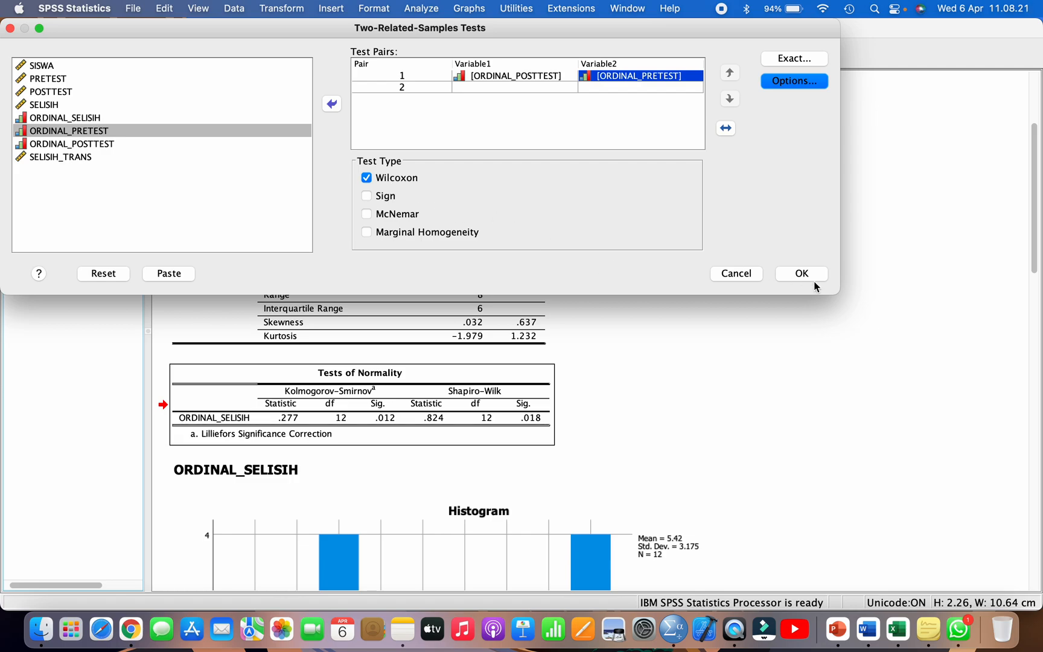
left_click(788, 273)
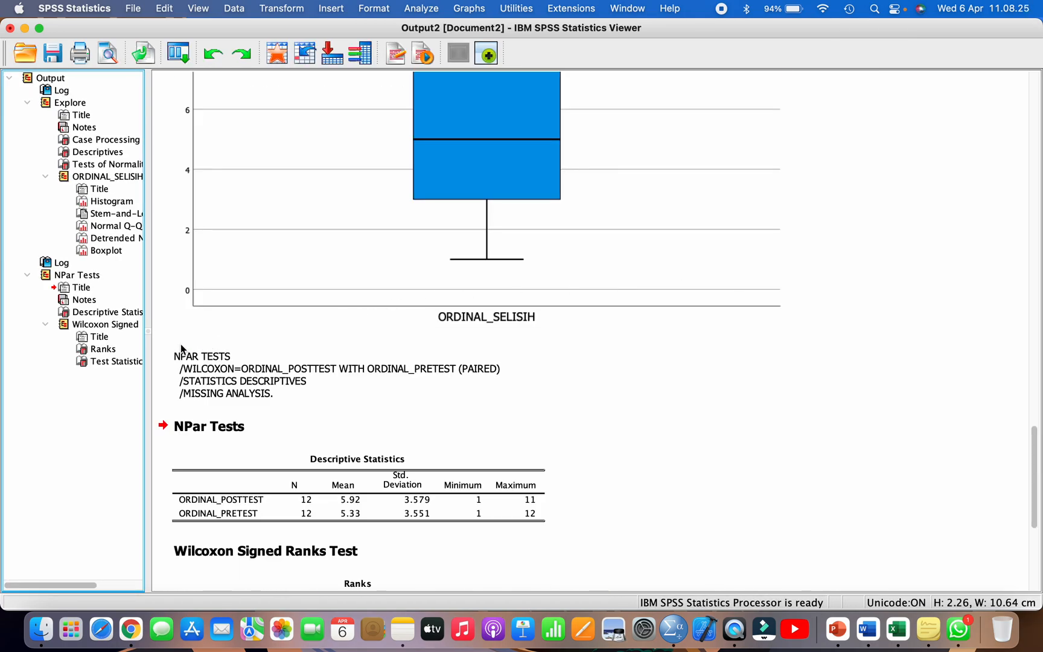
Step: Review the NPar Tests output, examining the Descriptive Statistics, Ranks and Test Statistics tables
scroll(199, 368, "down", 4)
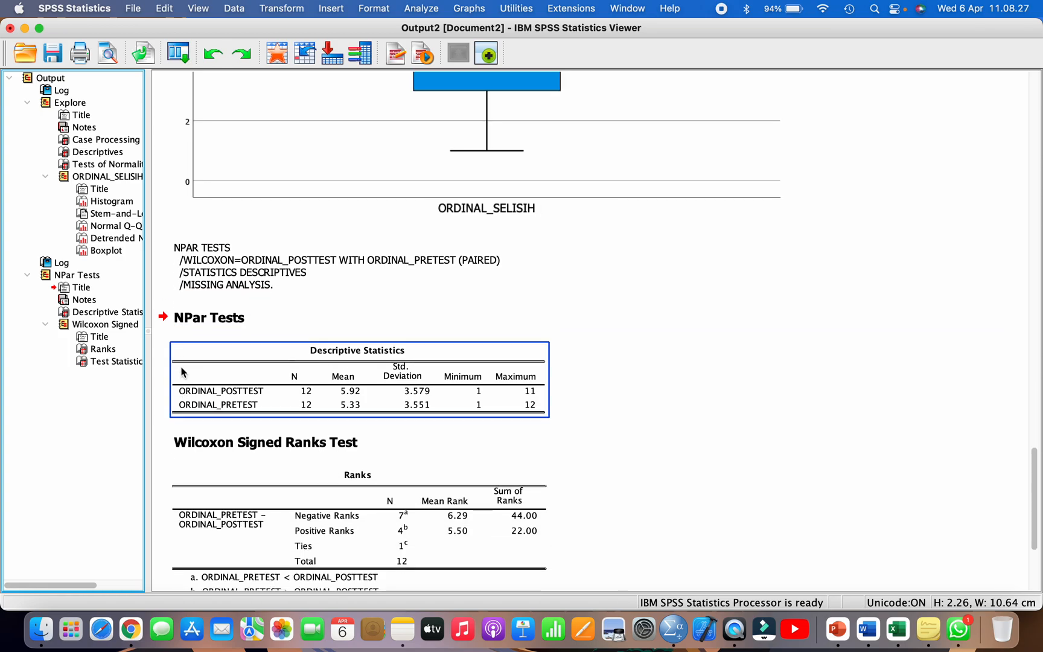
left_click(68, 276)
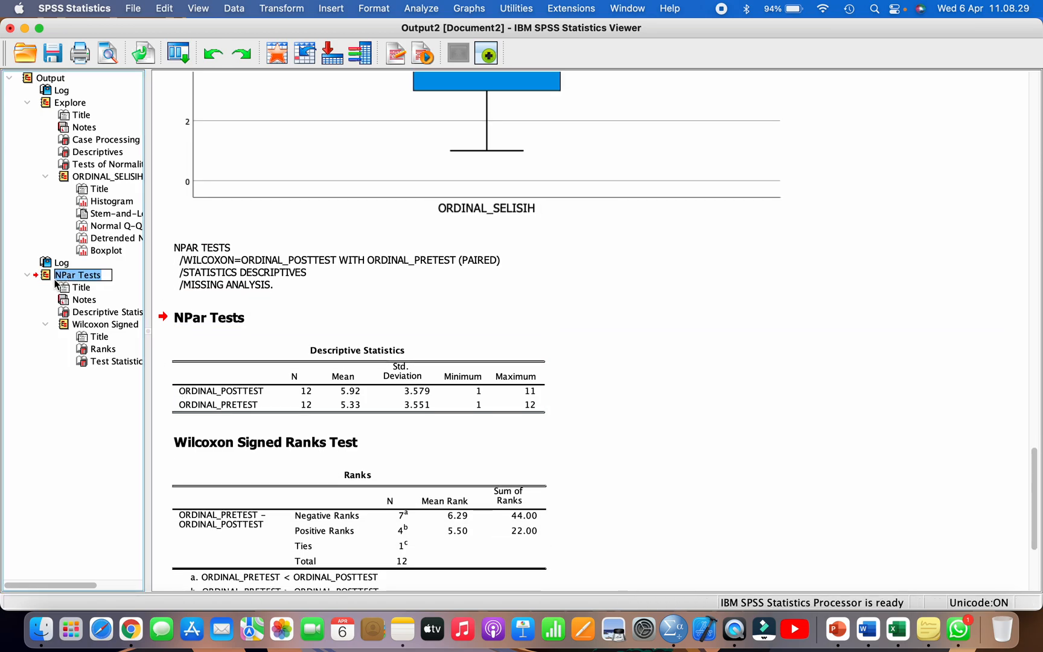
left_click(115, 279)
left_click(331, 377)
scroll(330, 377, "down", 7)
left_click(331, 377)
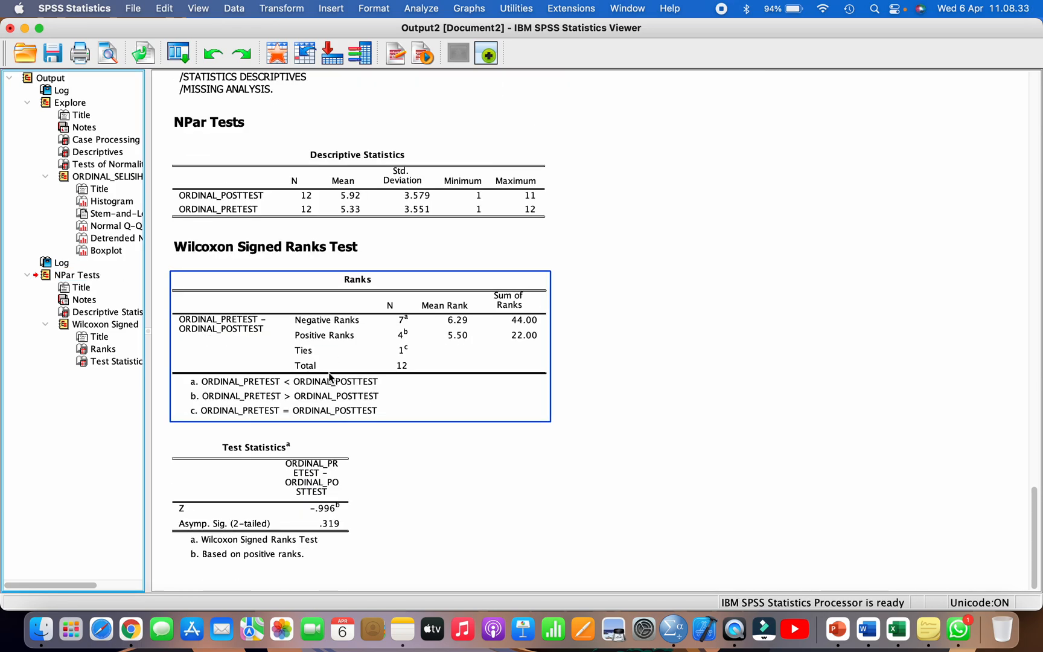
scroll(331, 378, "up", 2)
Step: Copy the NPar Tests Descriptive Statistics table and look through the table placeholders in the Word report
left_click(309, 238)
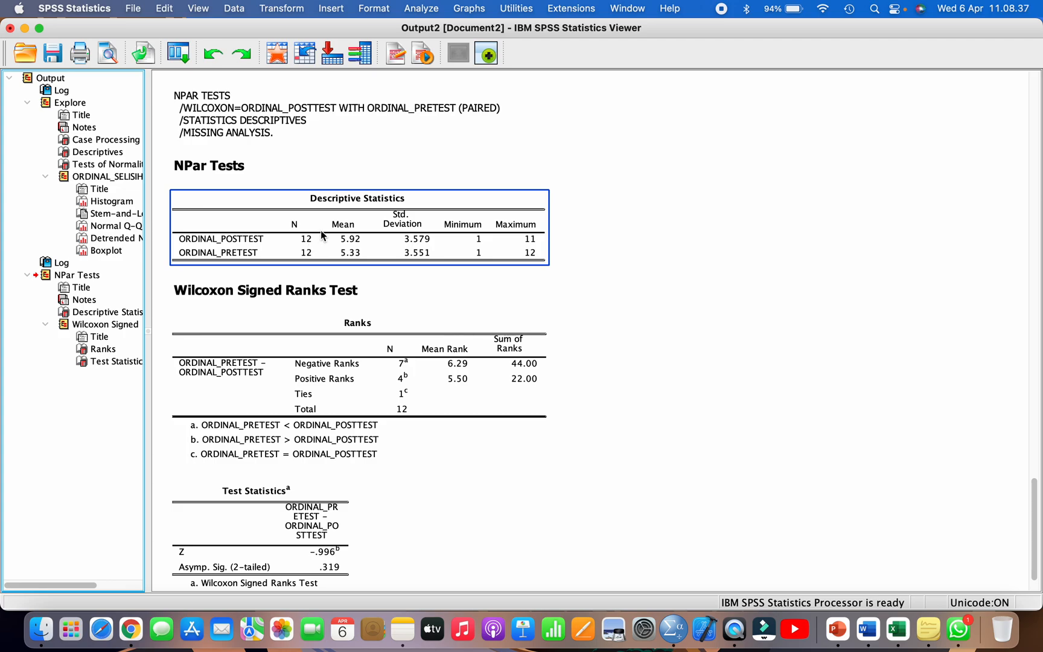
right_click(324, 228)
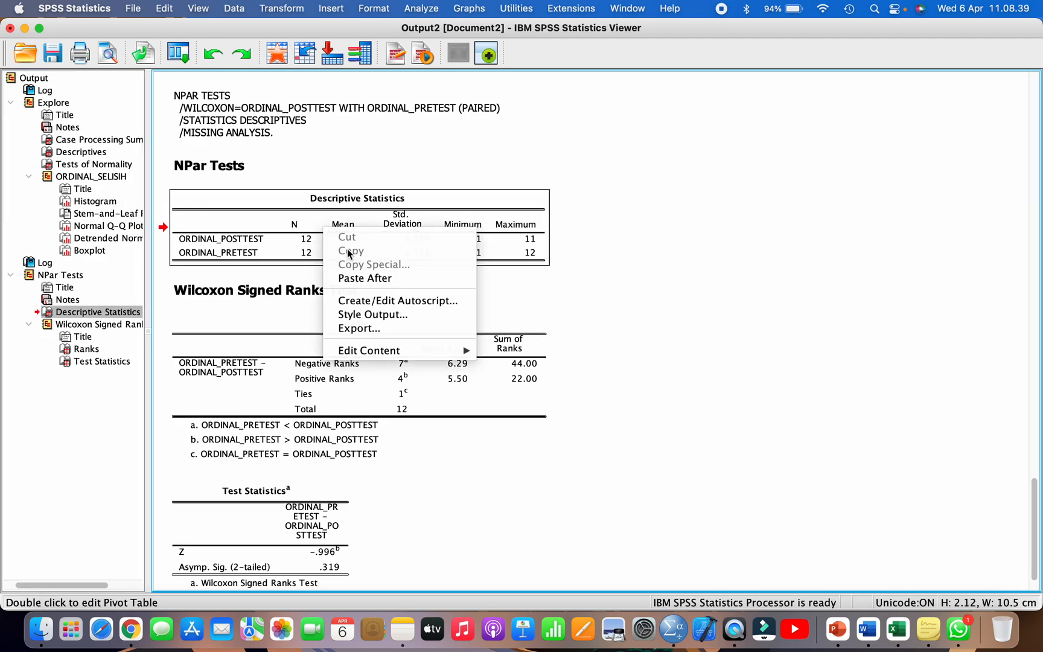
left_click(297, 219)
right_click(298, 218)
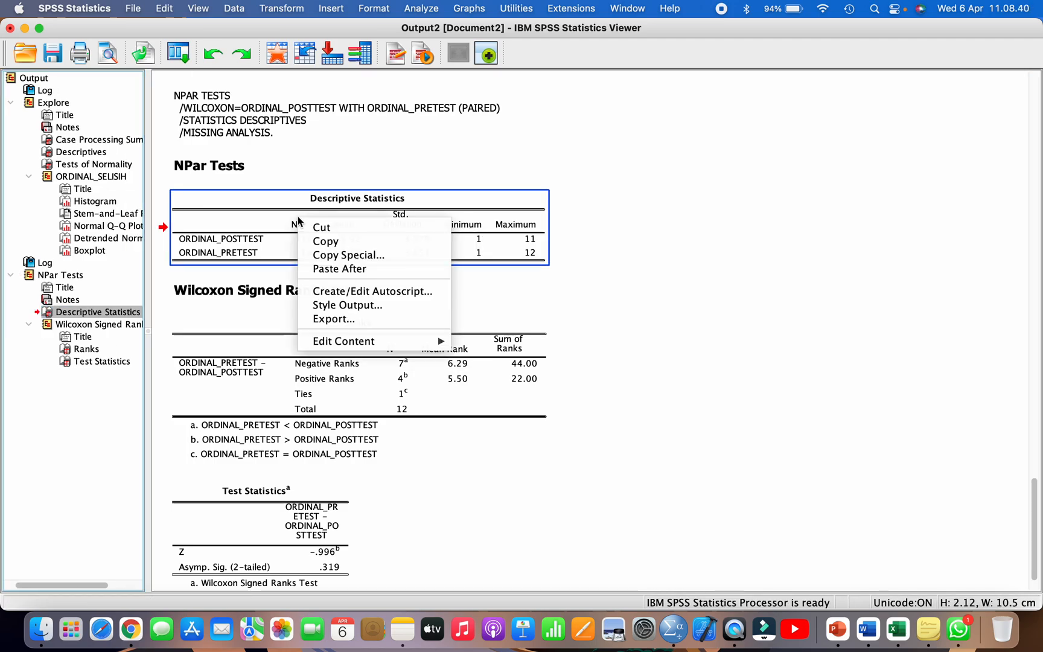
left_click(326, 241)
left_click(861, 632)
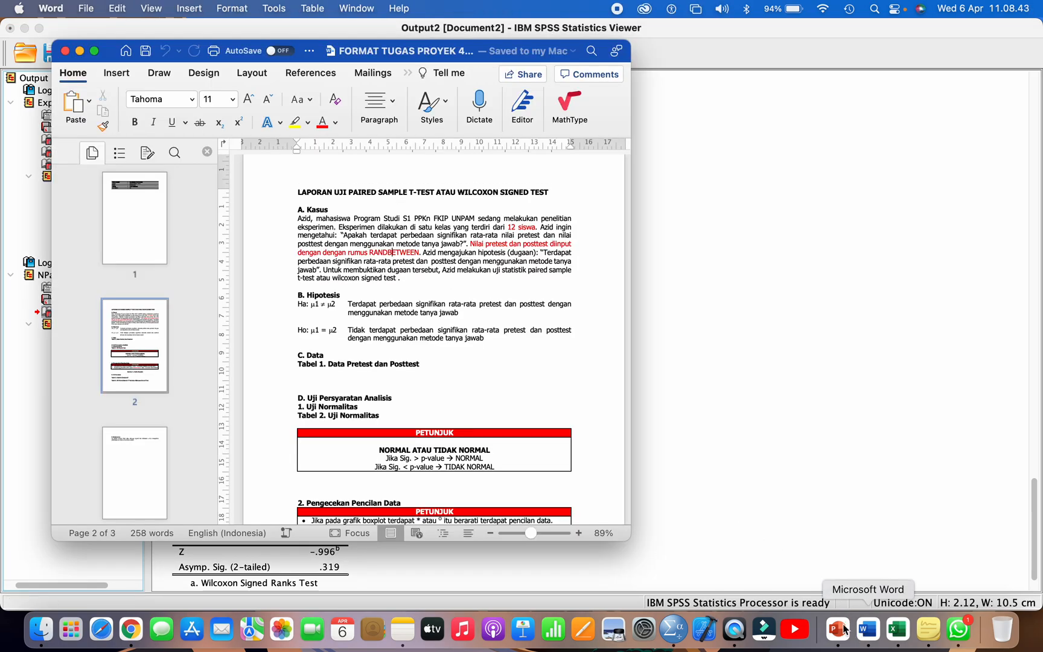
scroll(450, 416, "down", 5)
scroll(450, 416, "up", 2)
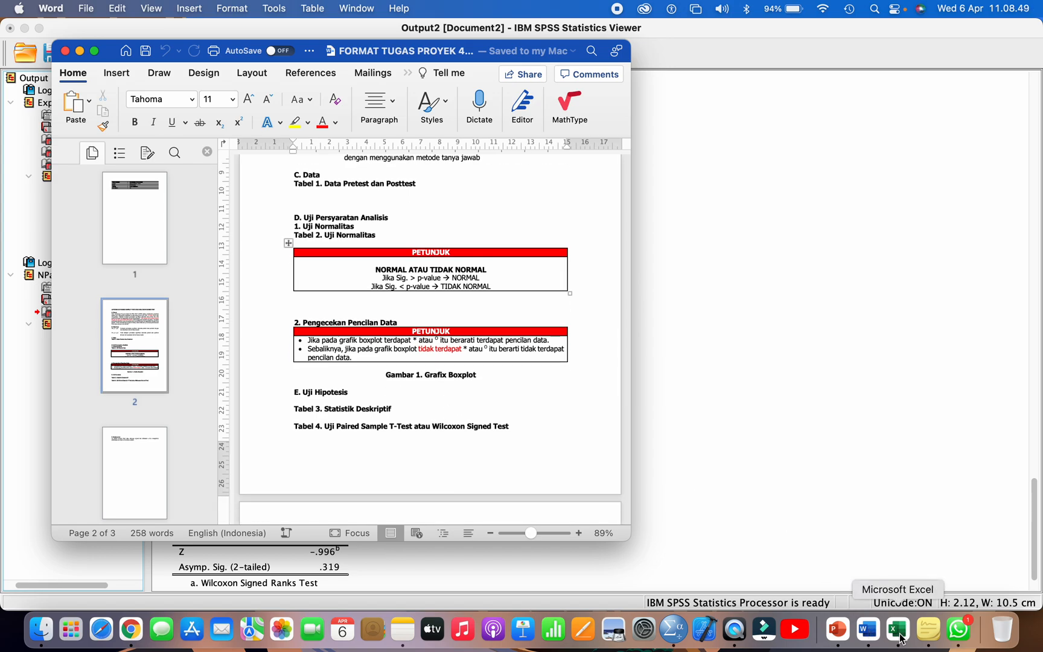
Step: Copy the ORDINAL_SELISIH Tests of Normality table from SPSS and paste it under Tabel 2. Uji Normalitas in the Word report
left_click(681, 629)
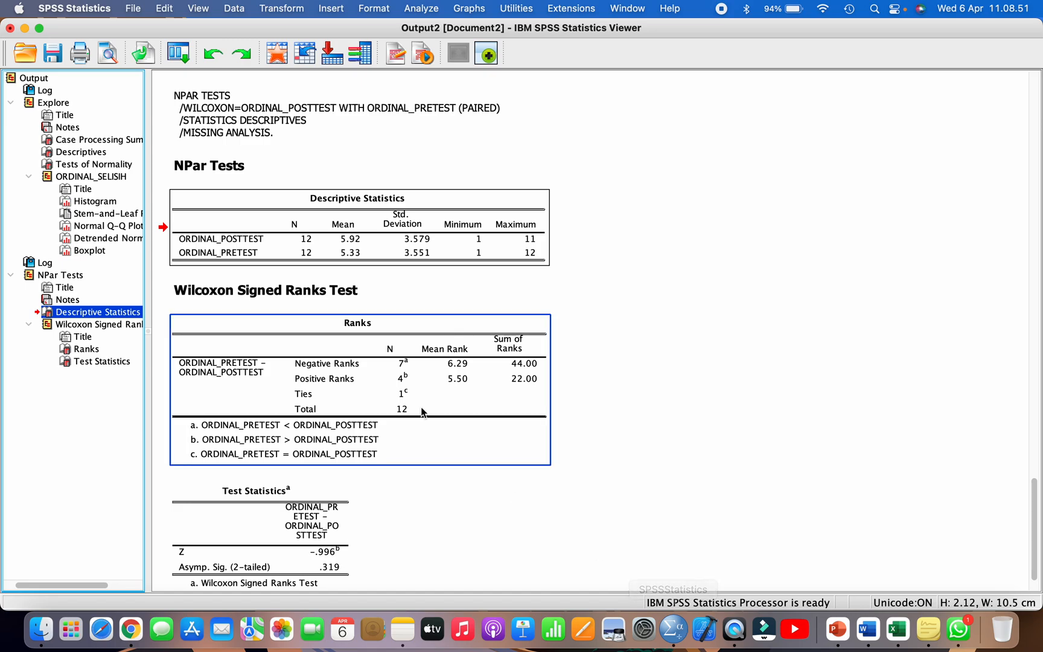
left_click(110, 164)
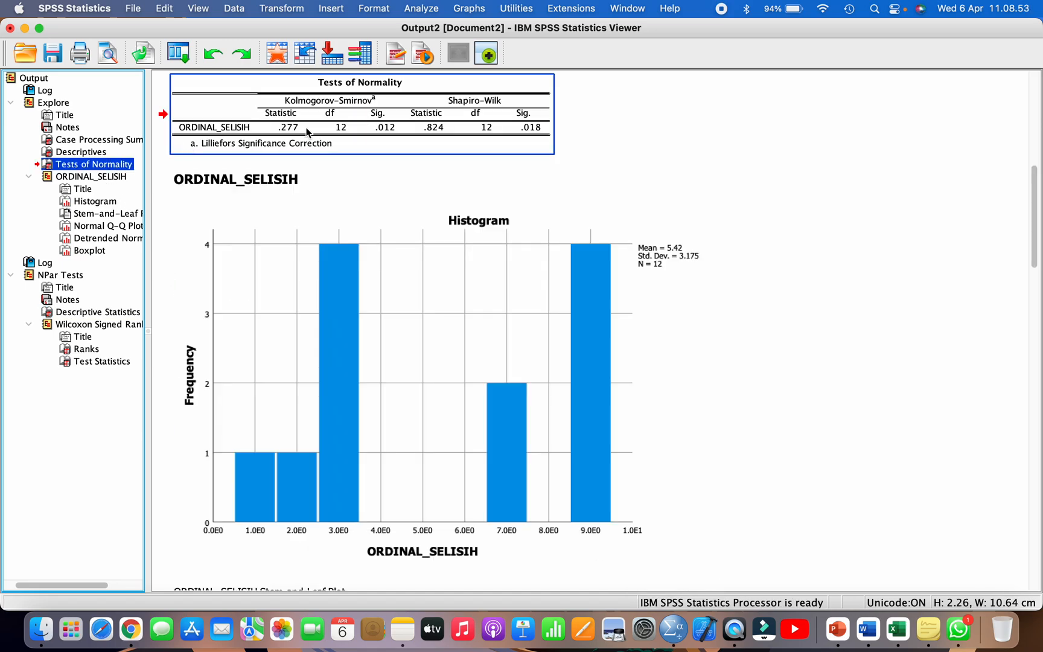
right_click(330, 123)
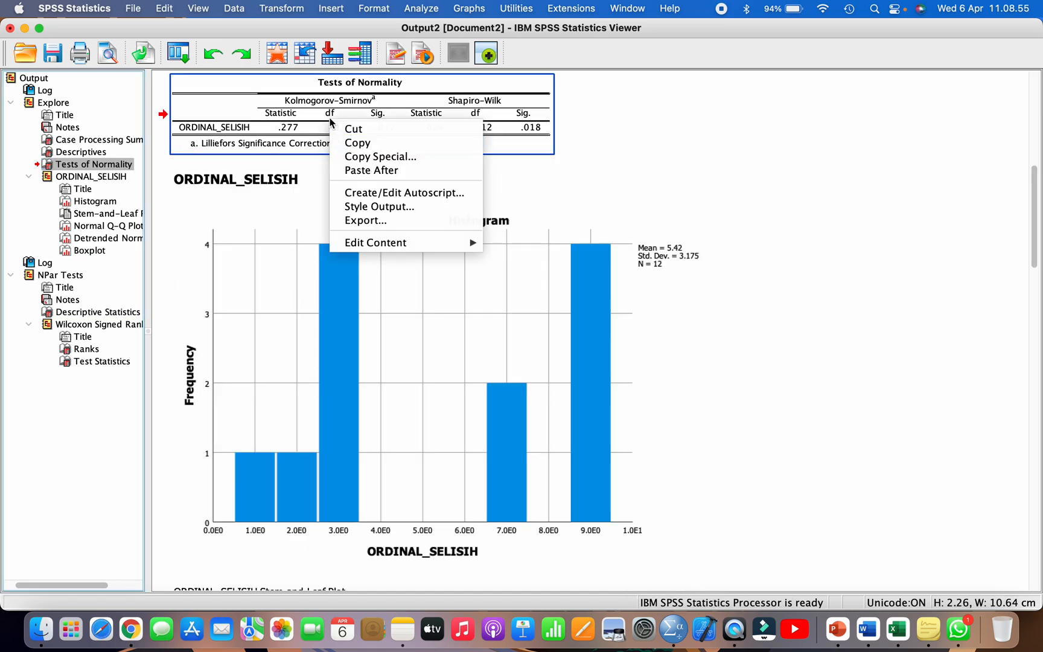
left_click(357, 140)
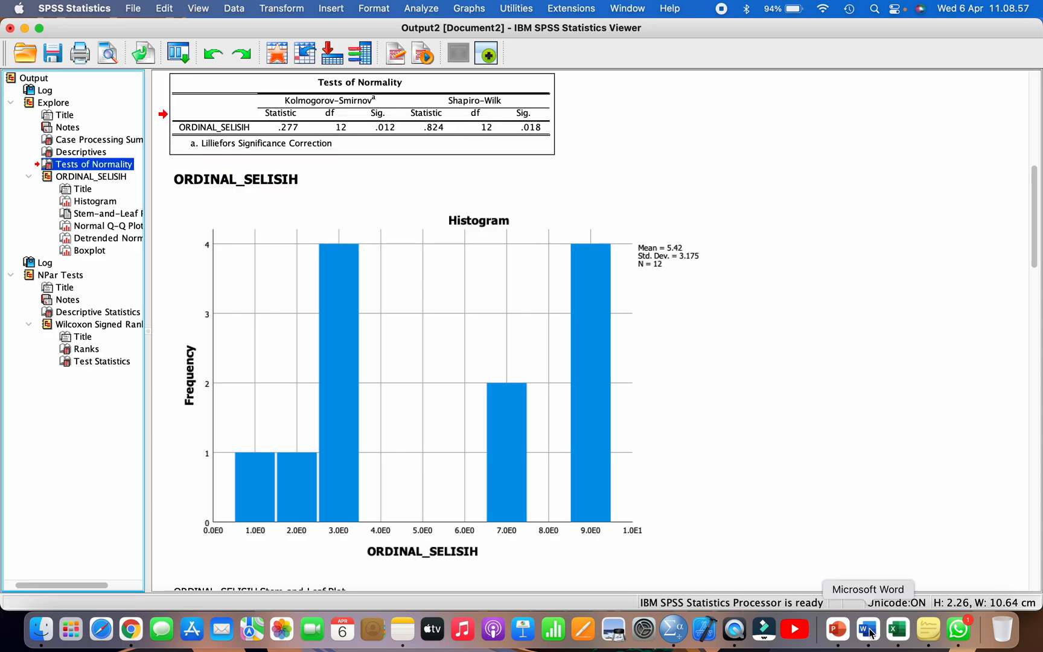
left_click(867, 629)
left_click(338, 256)
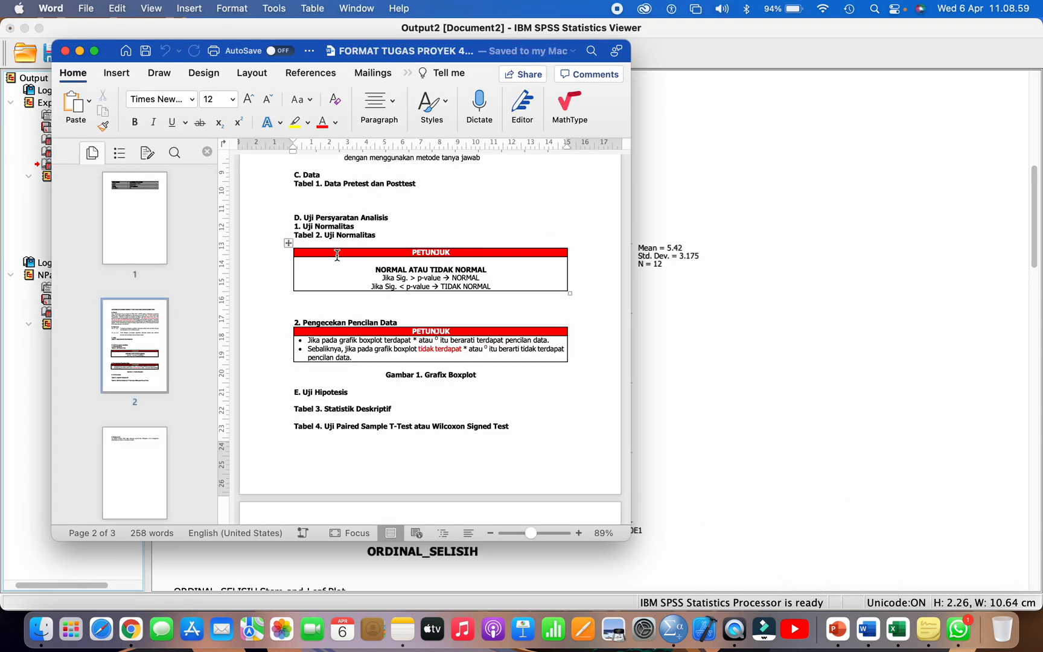
key("Return")
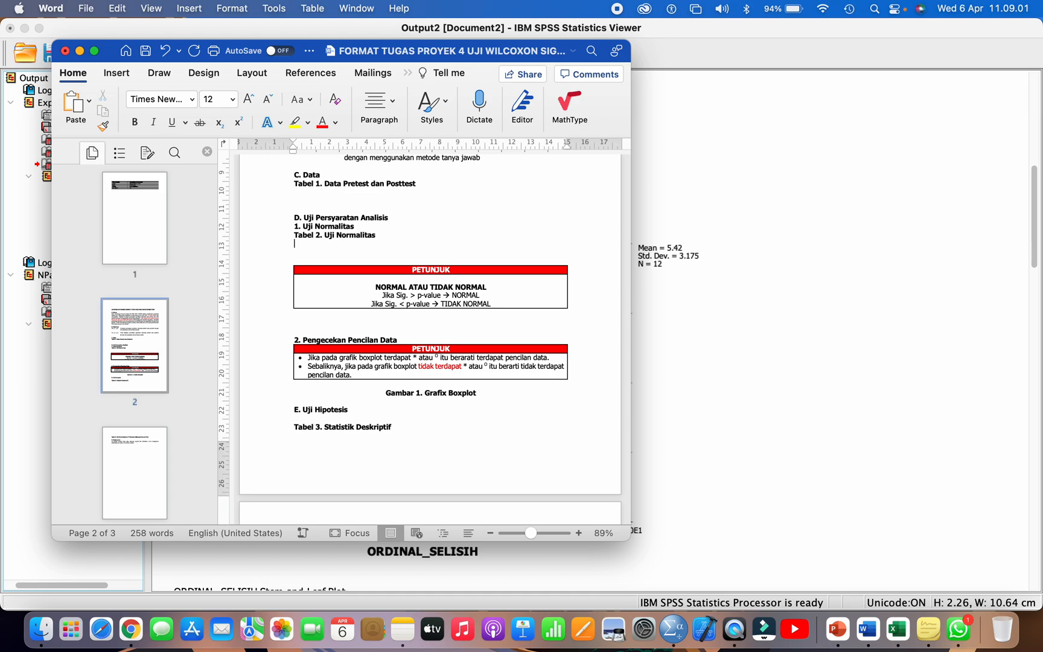
key("super+v")
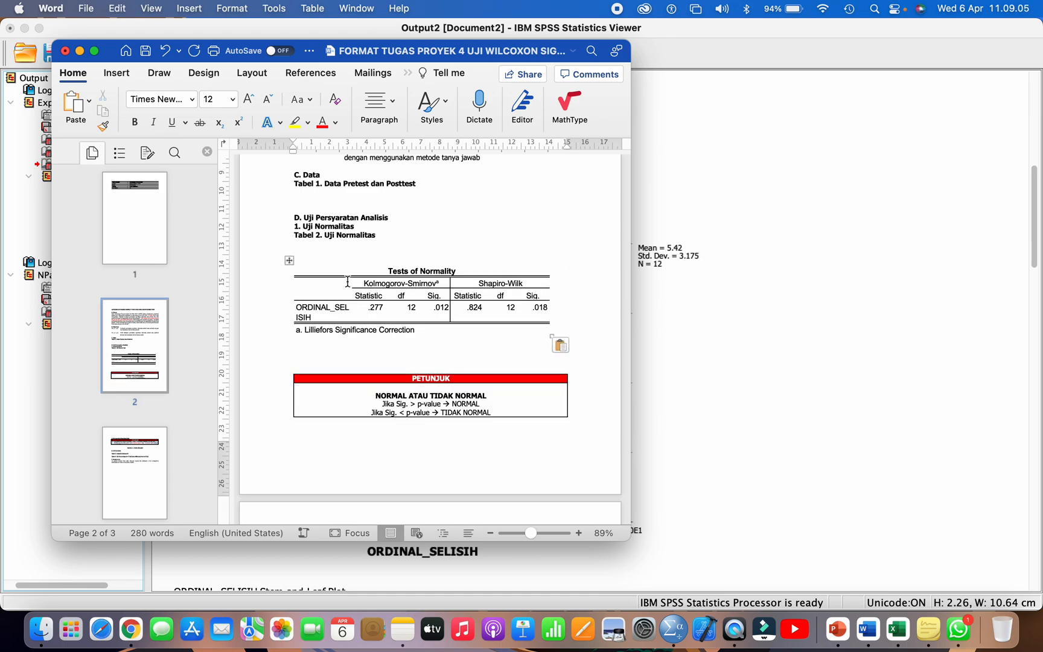
Step: Copy the ORDINAL_SELISIH boxplot from SPSS and paste it above the Gambar 1. Grafix Boxplot caption in the Word report
key("super+Tab")
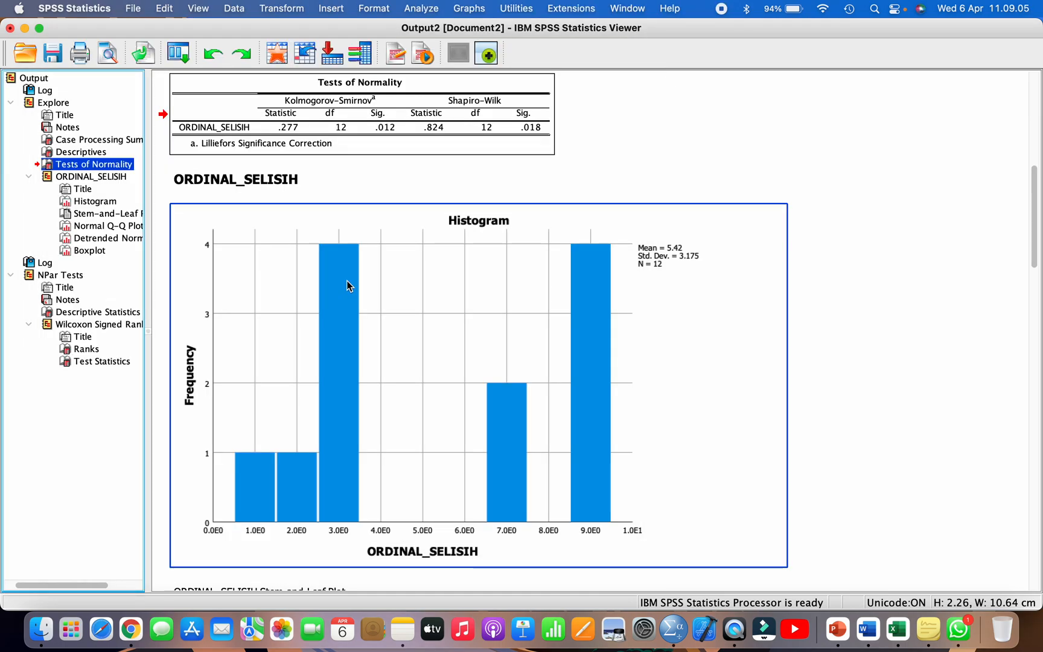
left_click(89, 250)
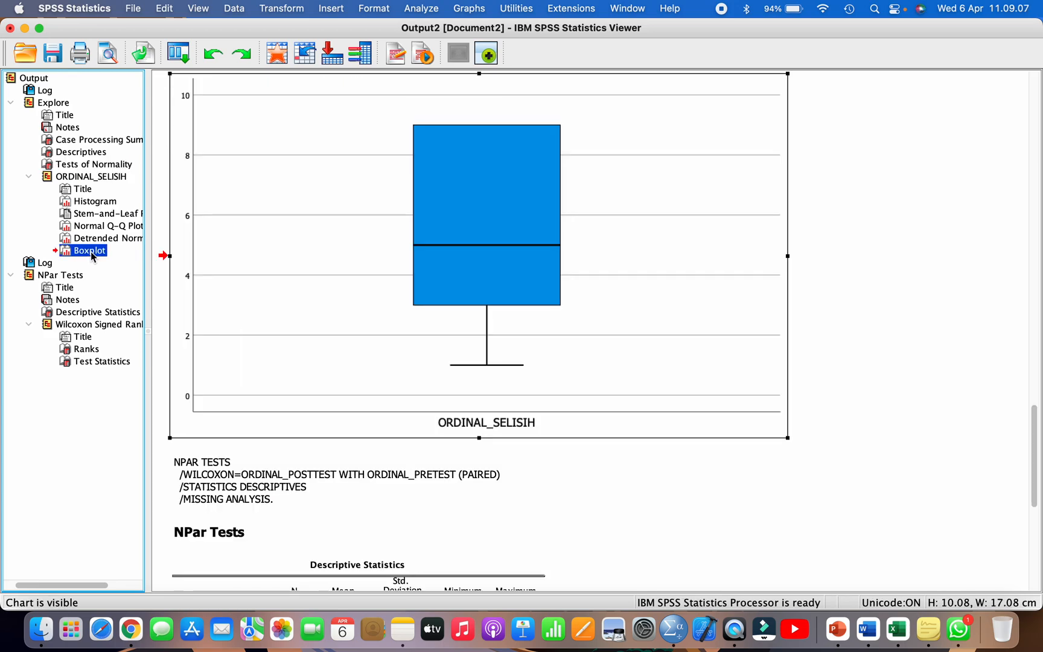
right_click(396, 170)
left_click(416, 192)
key("super+Tab")
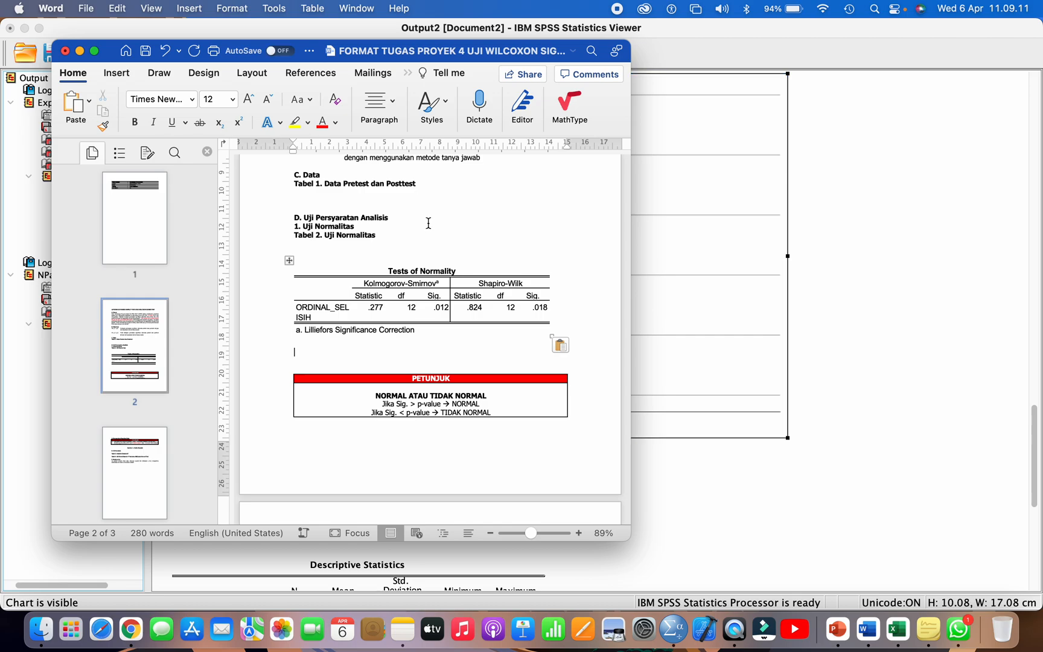
scroll(401, 348, "down", 10)
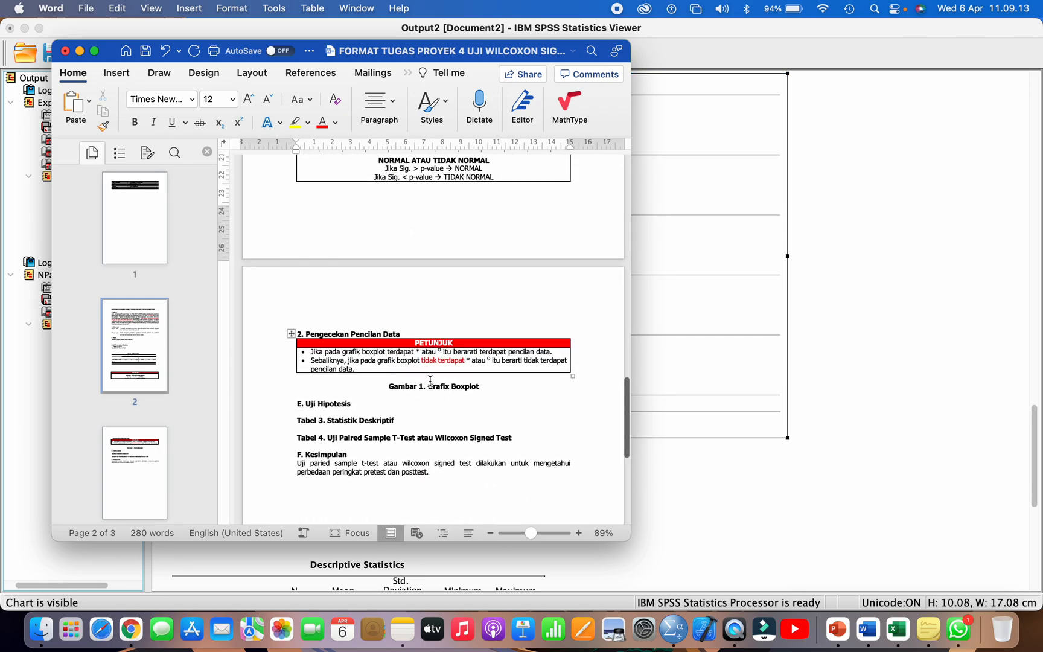
left_click(430, 379)
key("Return")
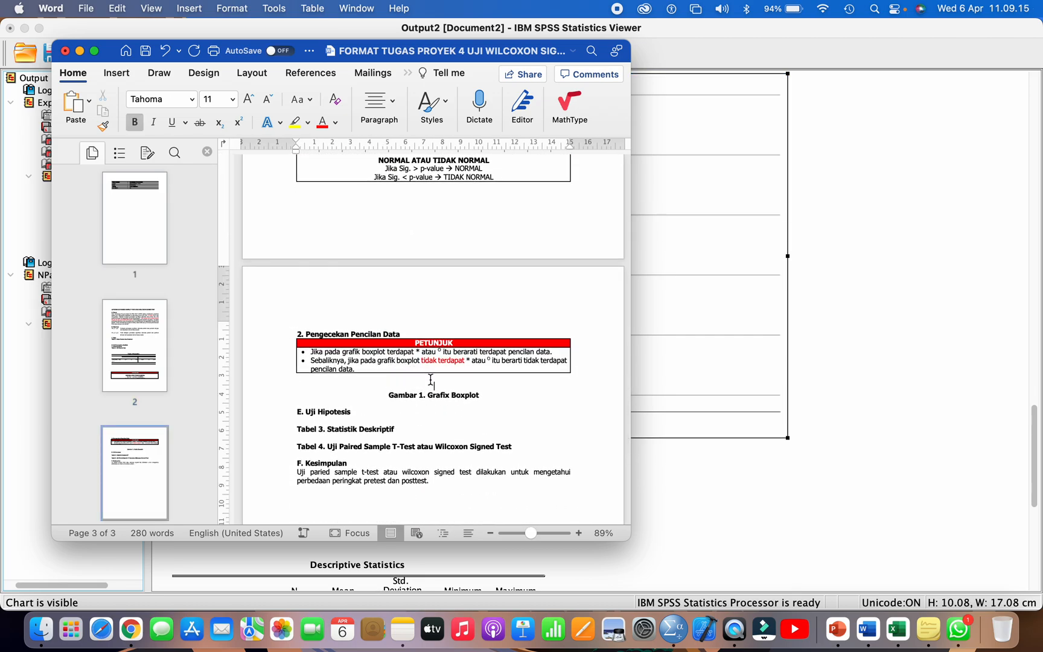
key("super+v")
Step: Copy the NPar Tests Descriptive Statistics table from SPSS and paste it under Tabel 3. Statistik Deskriptif in the Word report
scroll(422, 371, "down", 5)
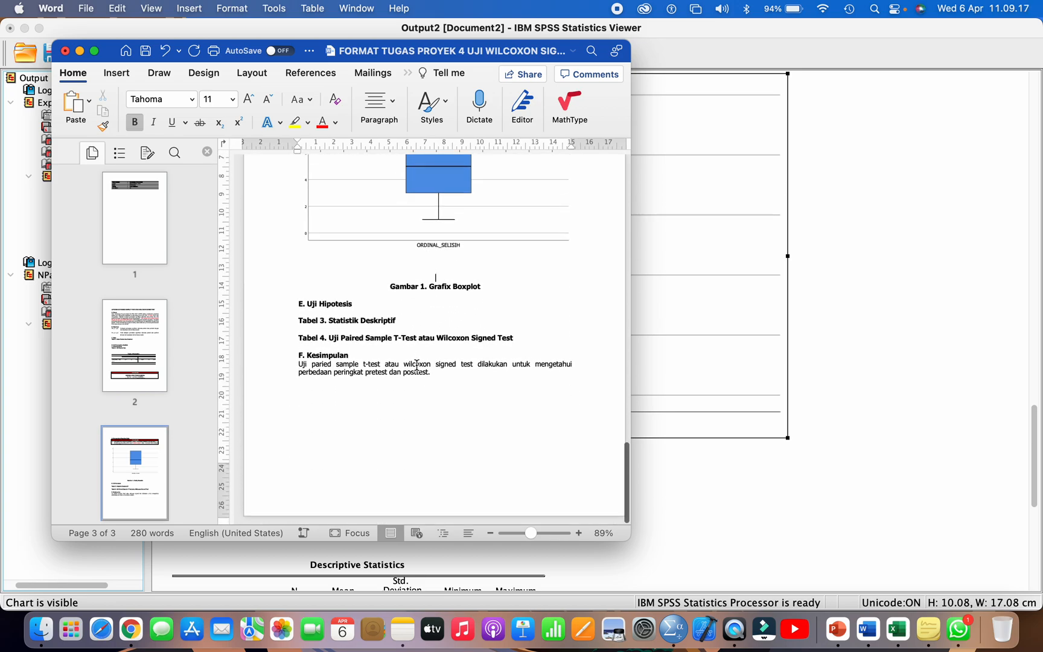
left_click(12, 326)
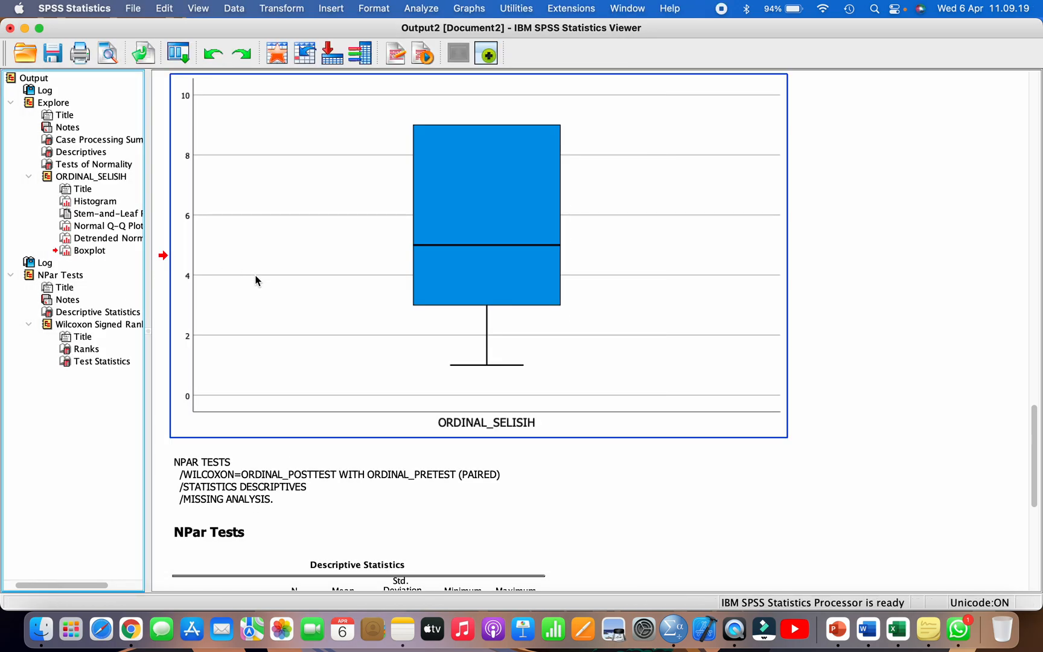
left_click(94, 315)
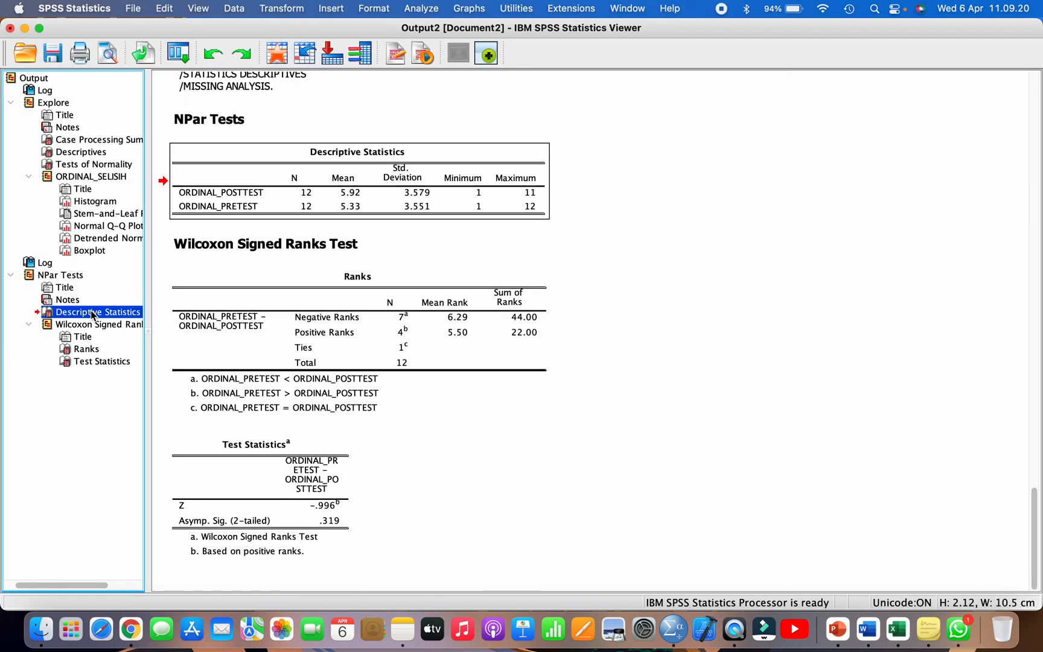
right_click(304, 168)
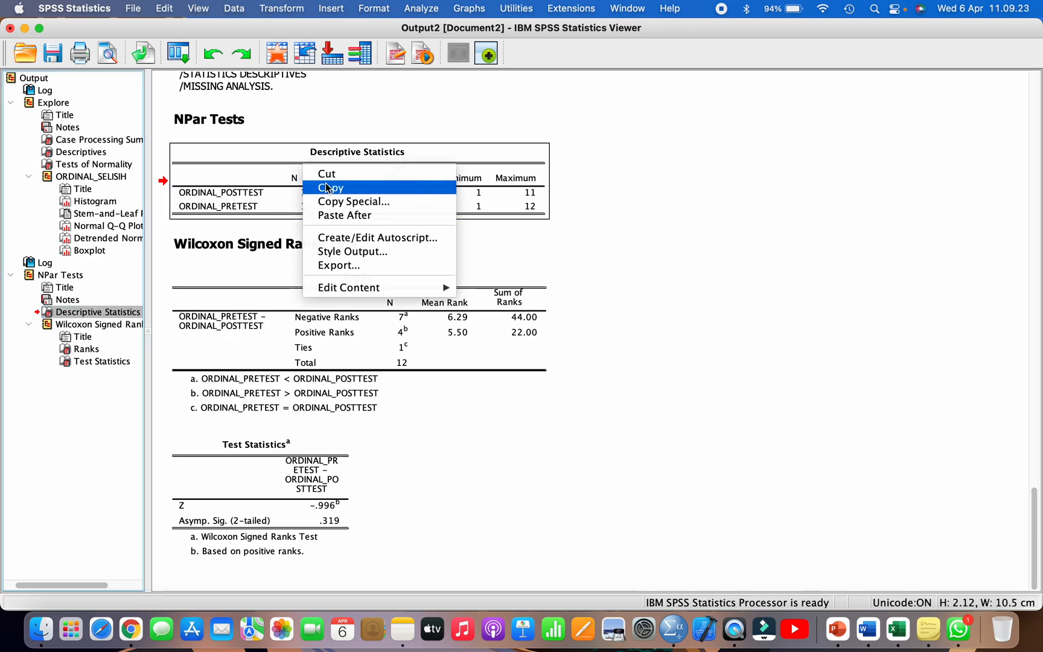
left_click(330, 189)
left_click(867, 628)
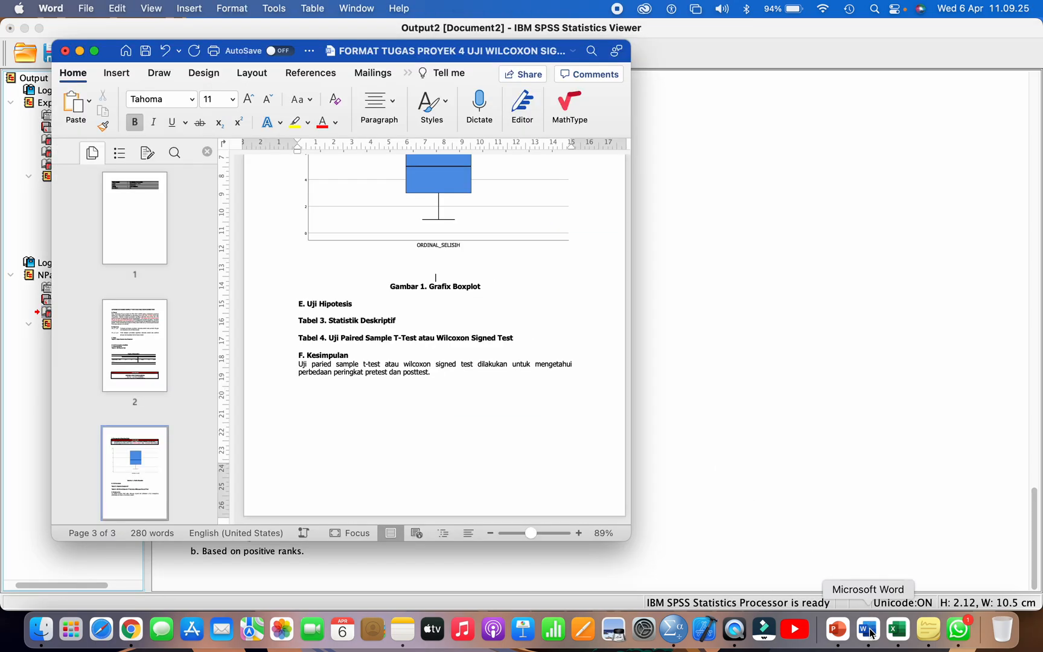
key("Return")
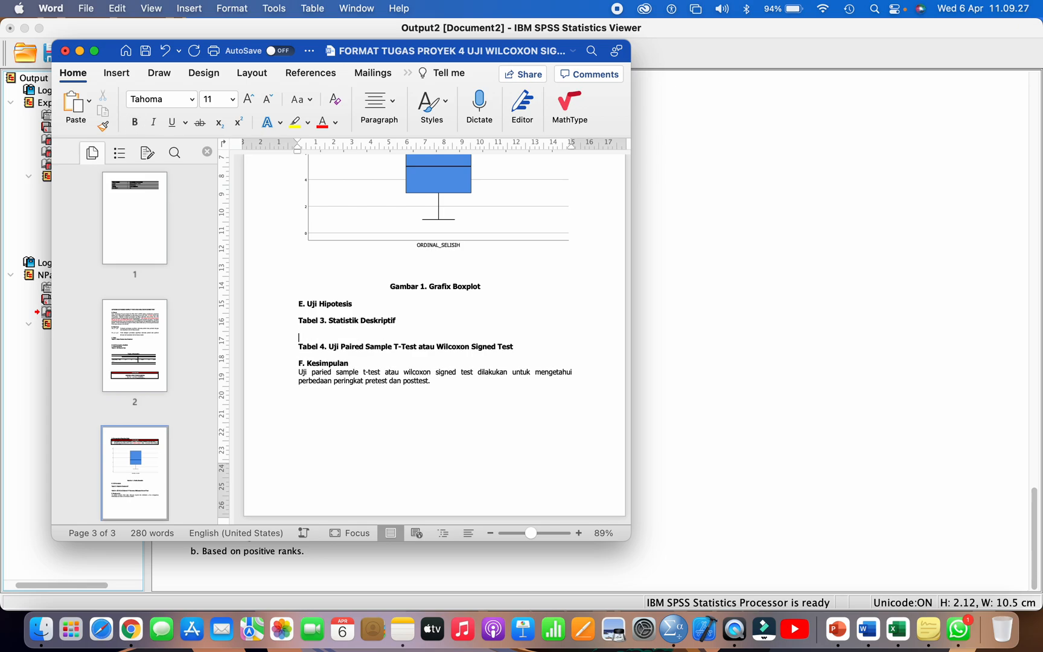
key("super+v")
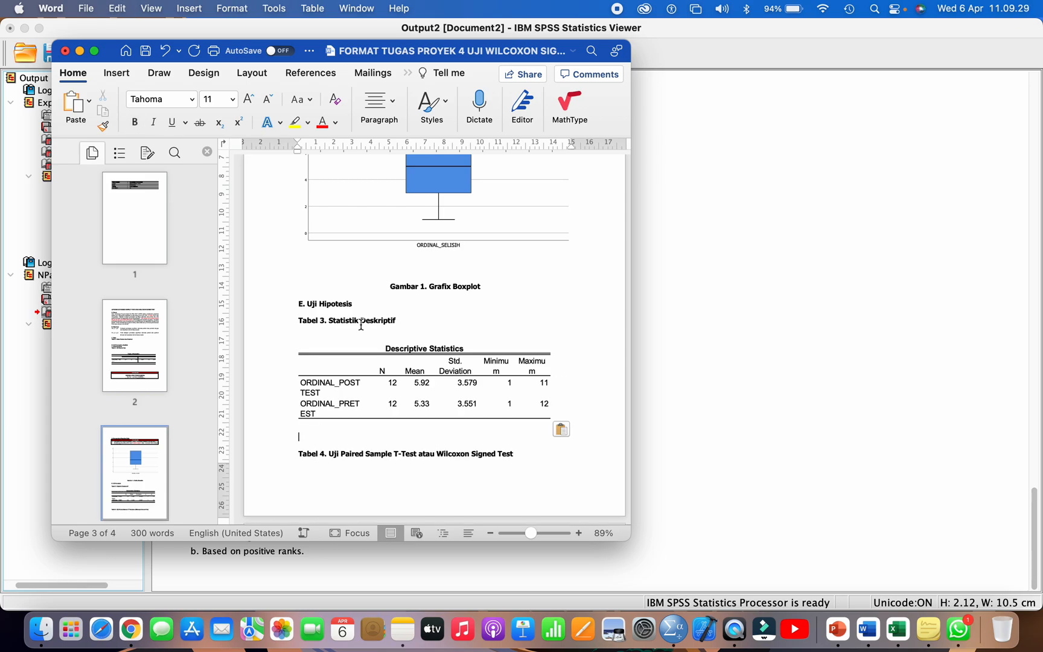
Step: Copy the Wilcoxon Test Statistics table from SPSS and paste it below the Tabel 4 caption in the Word report
left_click(18, 330)
left_click(265, 412)
left_click(243, 454)
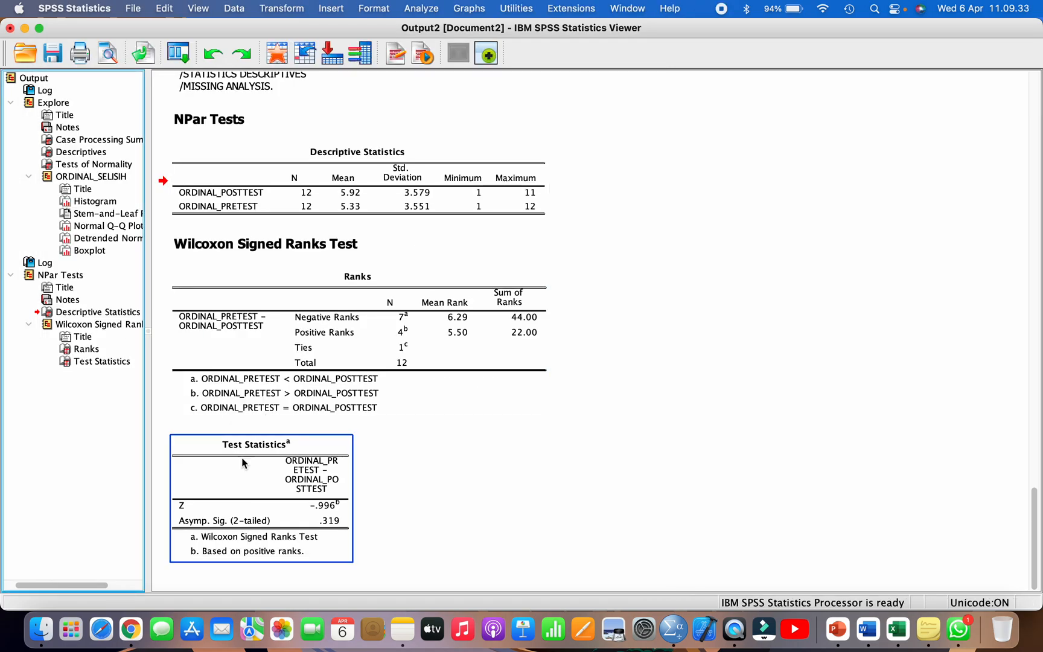
key("super+c")
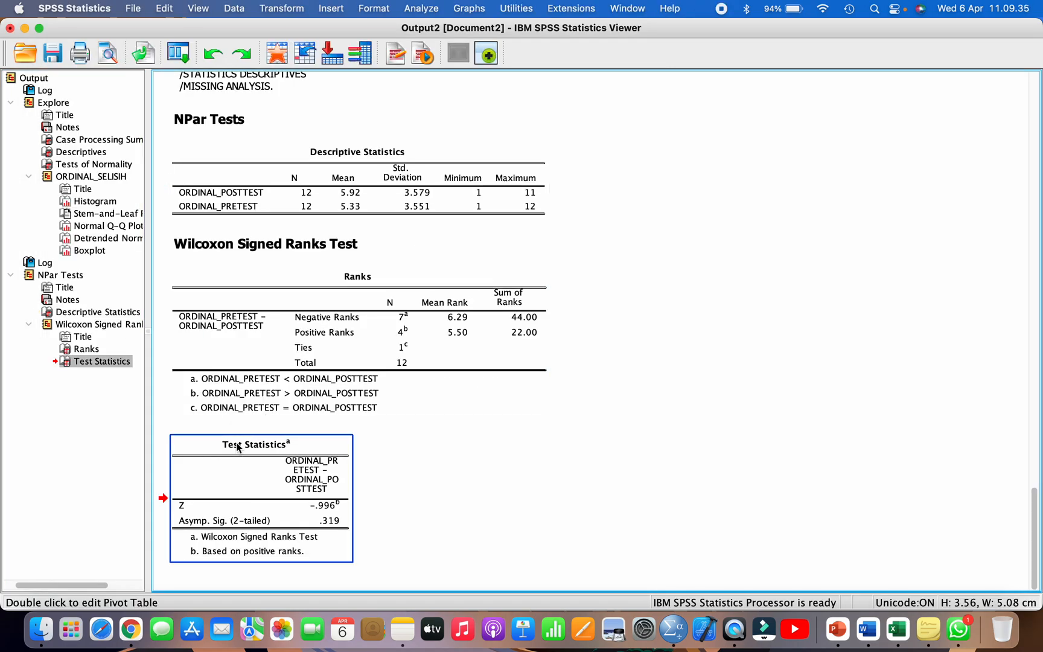
scroll(238, 446, "up", 1)
right_click(223, 473)
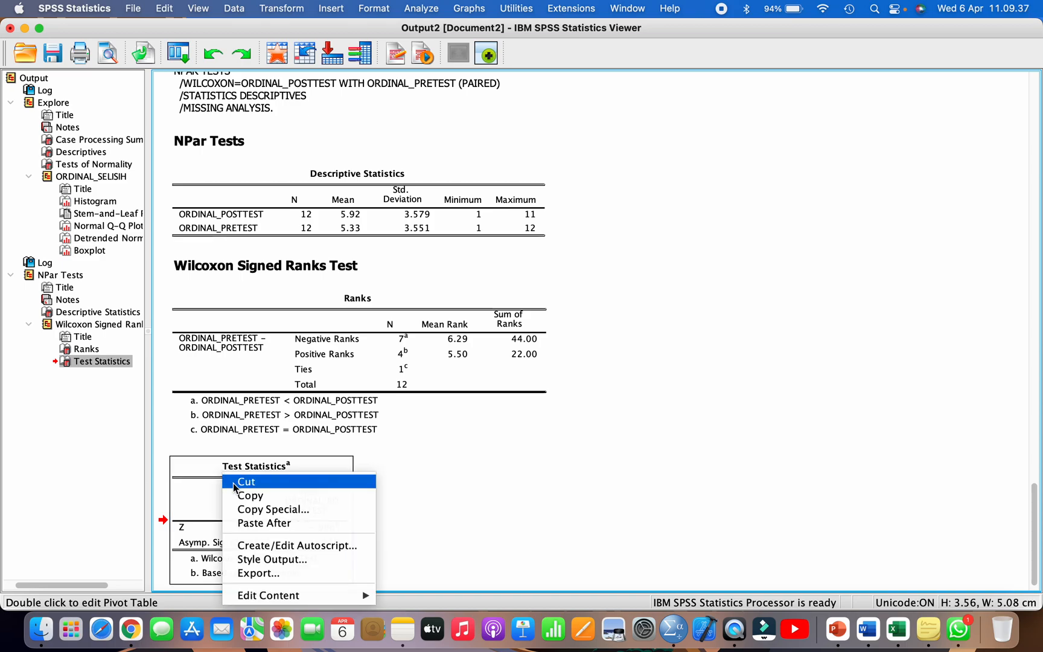
left_click(245, 495)
left_click(867, 629)
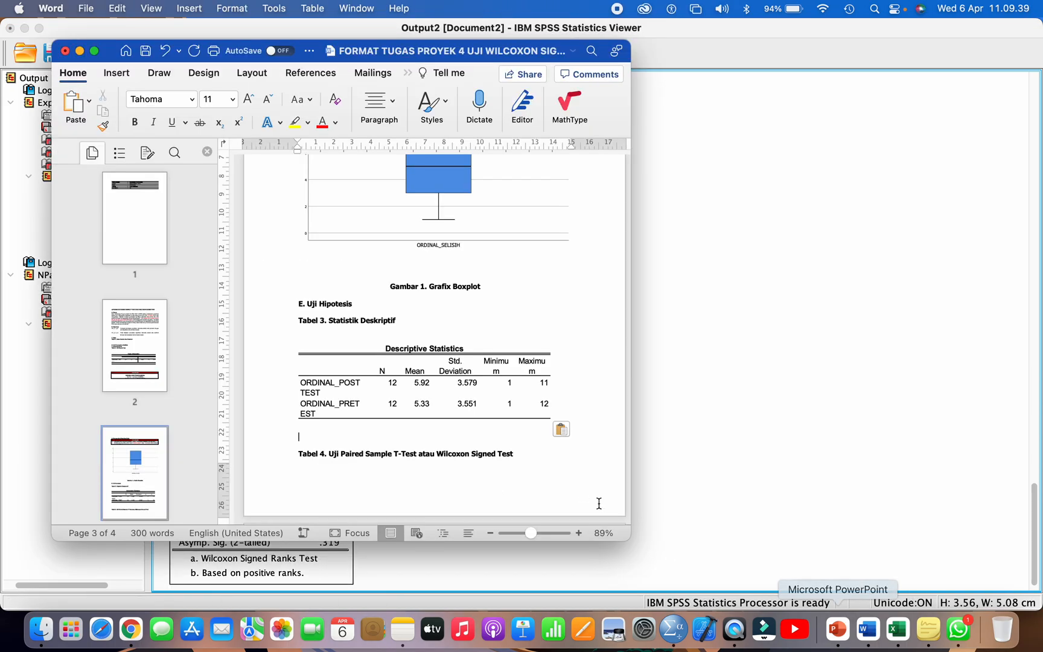
scroll(396, 479, "down", 3)
left_click(522, 382)
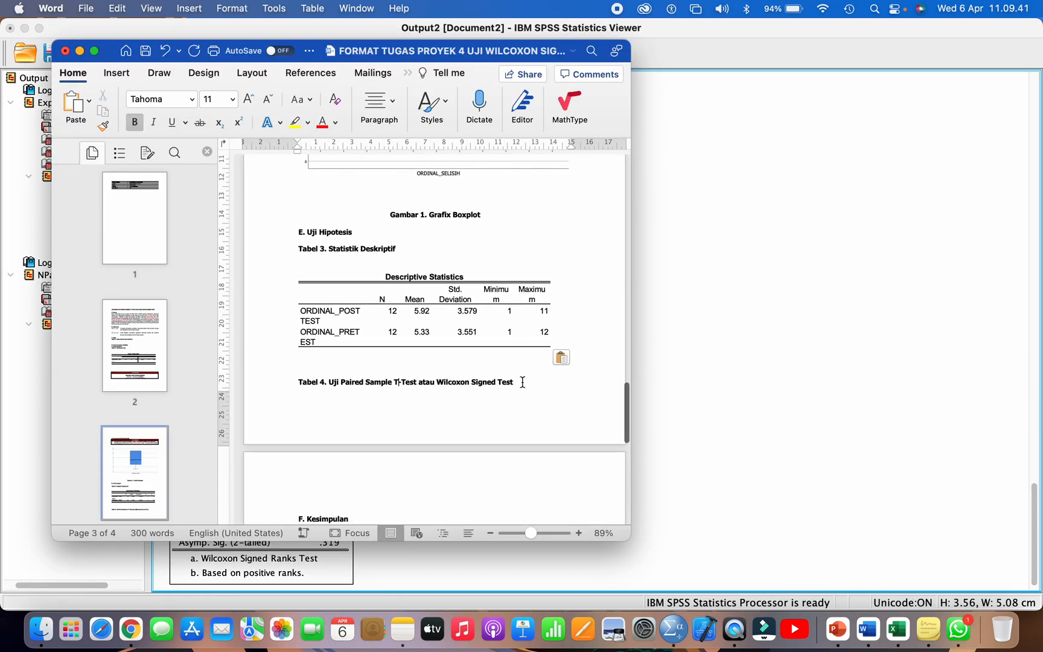
key("super+Return")
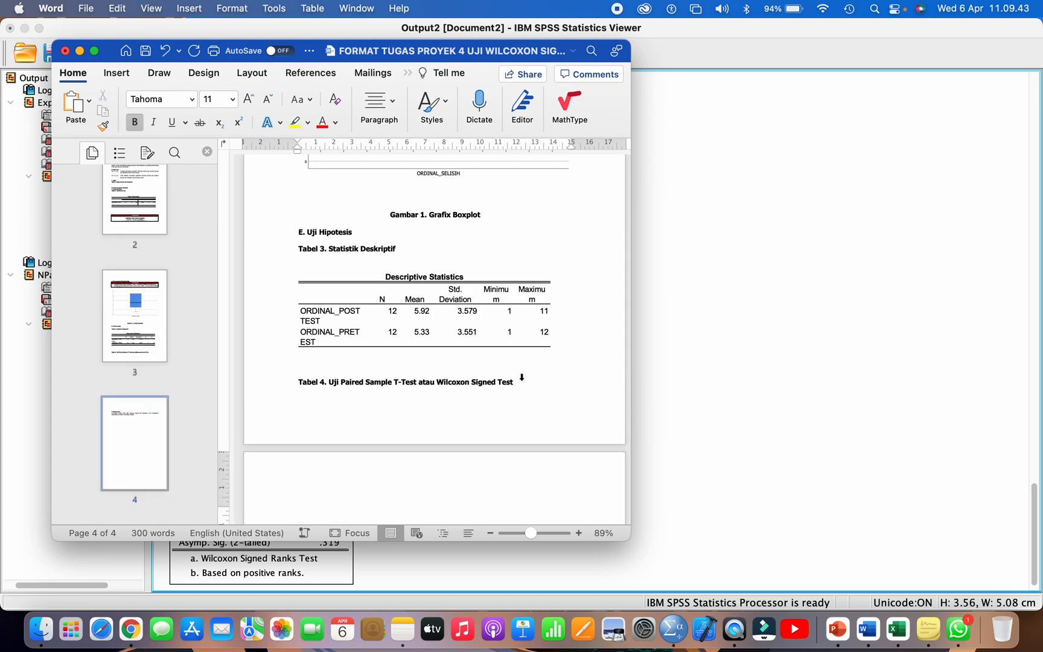
key("super+v")
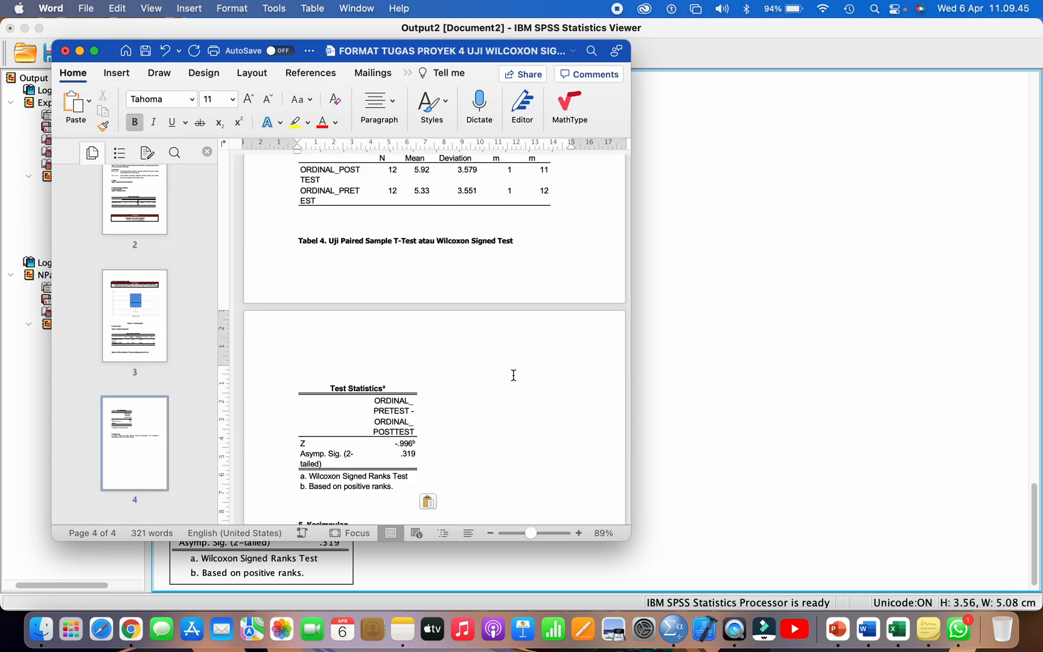
Step: Show the Word report full screen and return to the empty line under Tabel 1. Data Pretest dan Posttest
left_click(94, 50)
scroll(404, 256, "down", 2)
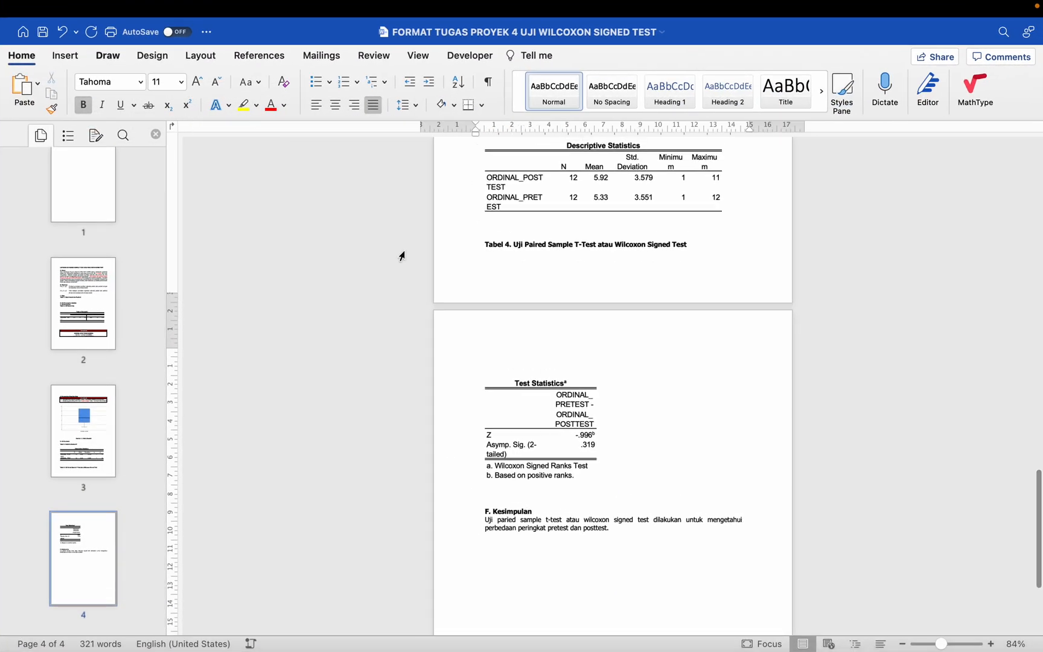
scroll(540, 310, "up", 1)
scroll(540, 311, "up", 10)
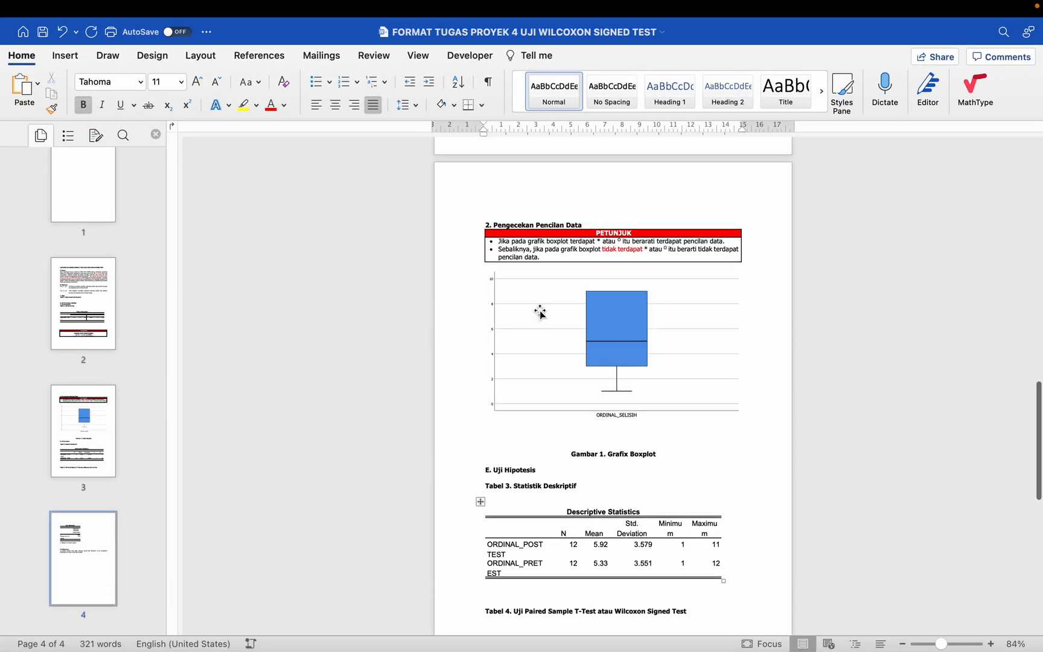
scroll(528, 298, "up", 3)
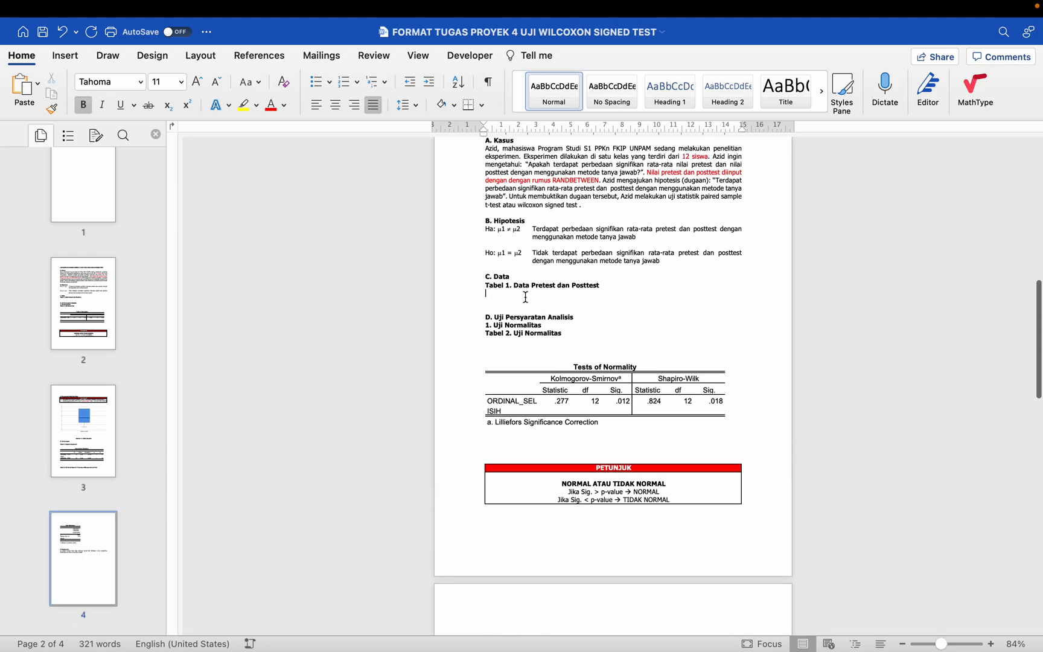
Step: Switch to the Excel workbook and copy the Simulasi 1_Wilcoxon Signed Test data table, from the Siswa header through student 12
key("ctrl+Left")
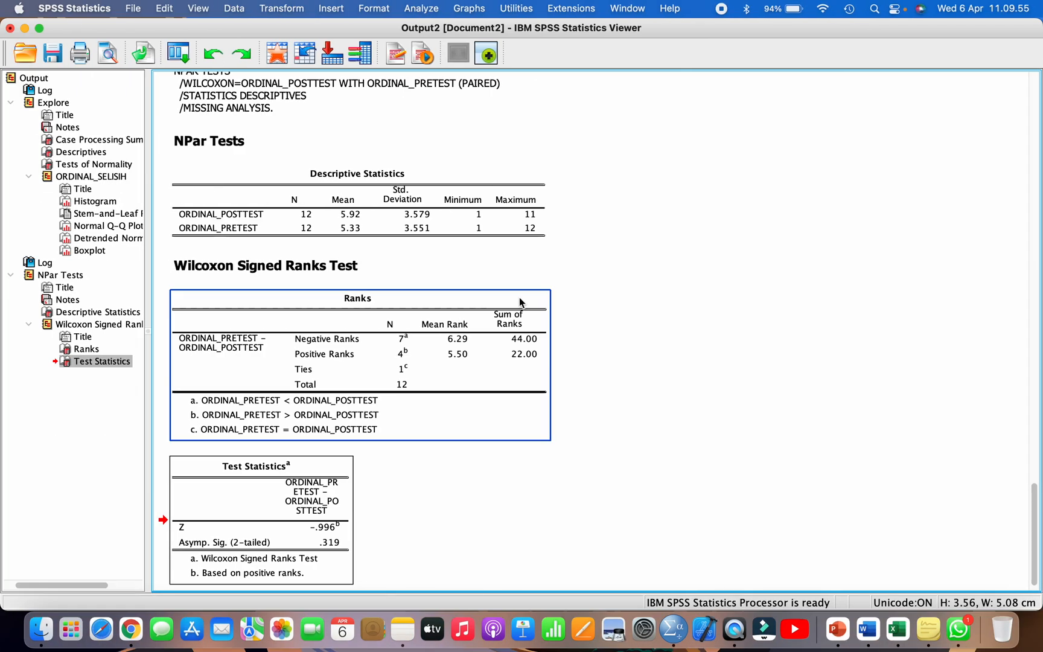
left_click(901, 639)
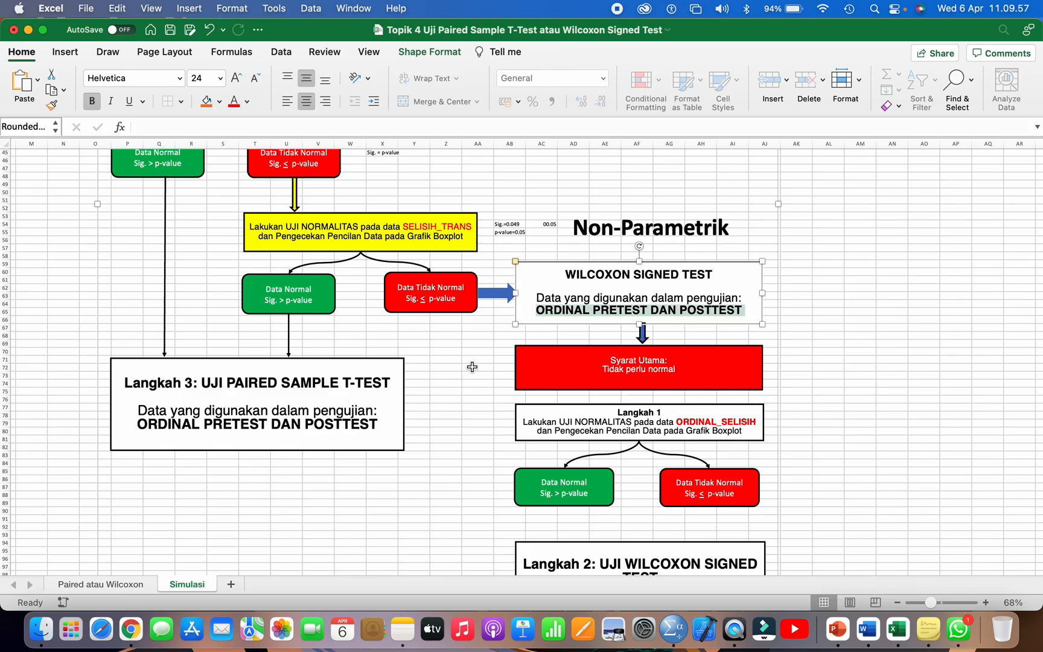
scroll(311, 455, "up", 2)
scroll(310, 455, "up", 10)
scroll(311, 456, "left", 10)
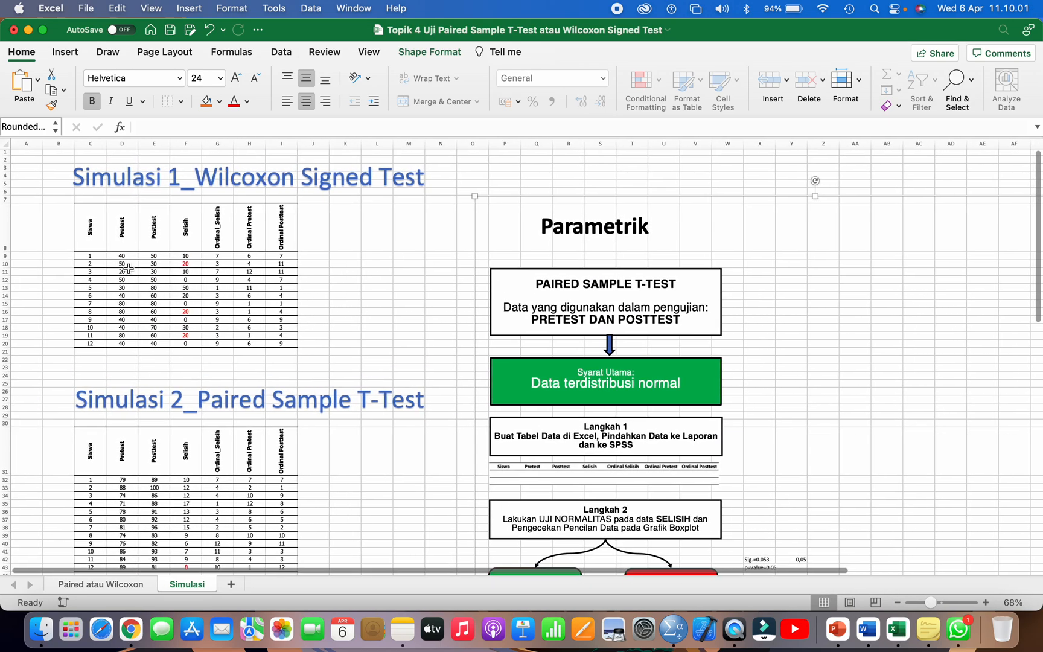
left_click_drag(88, 254, 275, 342)
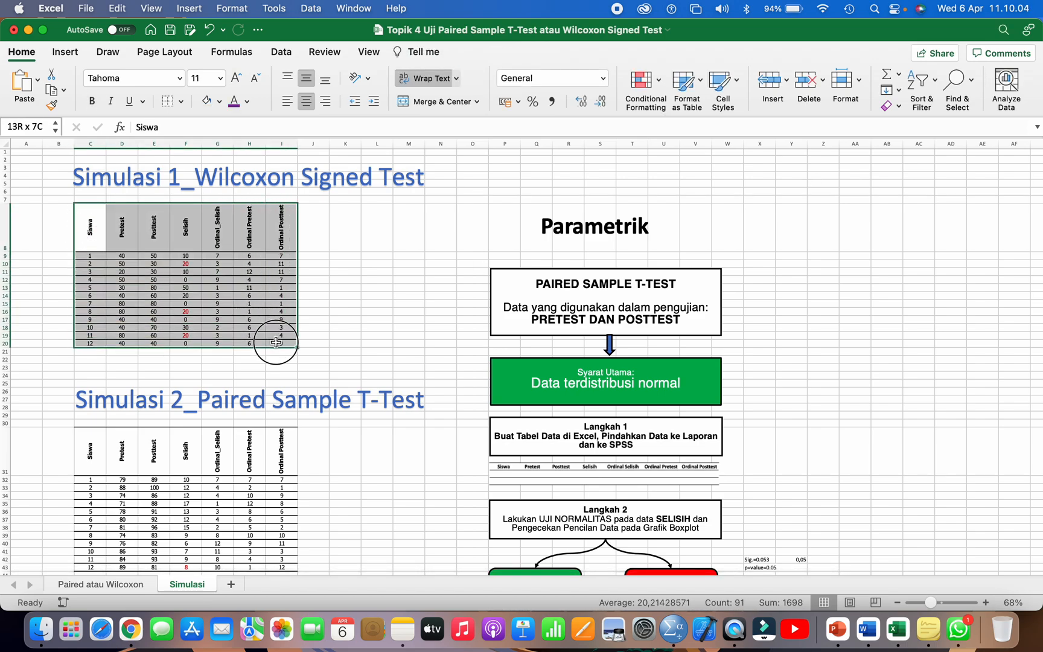
left_click(117, 8)
left_click(139, 86)
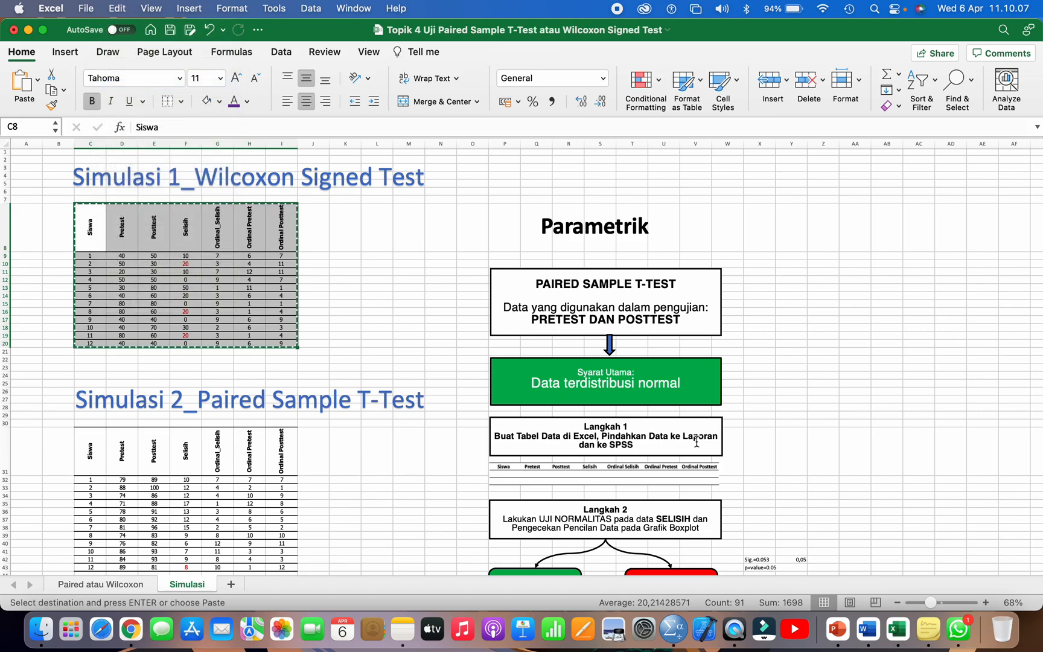
Step: Paste the data table under Tabel 1. Data Pretest dan Posttest in the Word report and remove the blank line above it
left_click(867, 629)
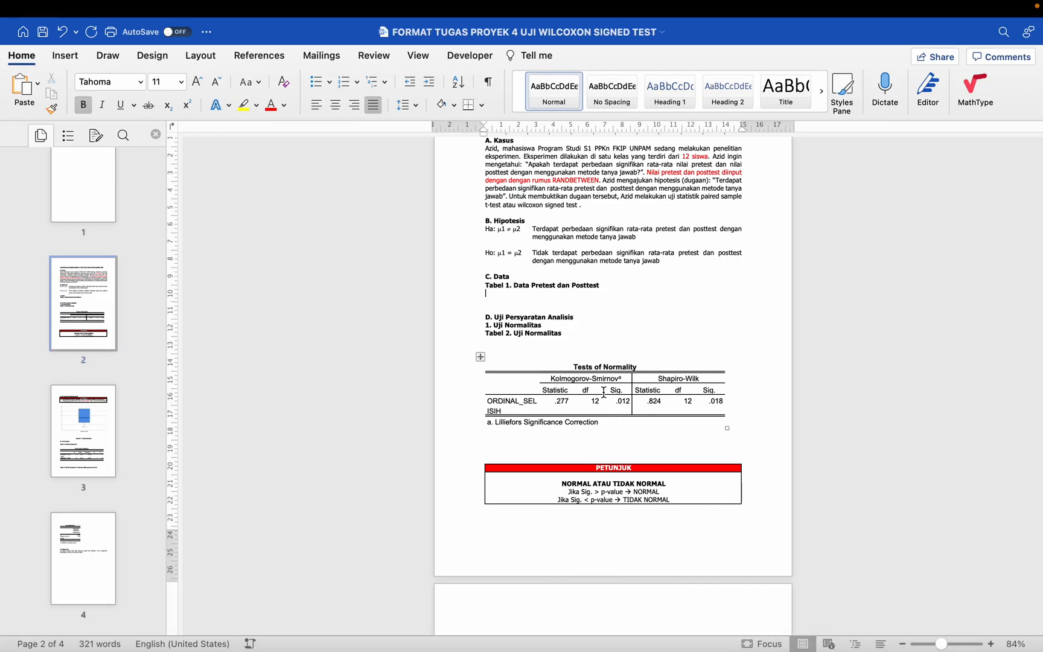
key("Return")
key("super+v")
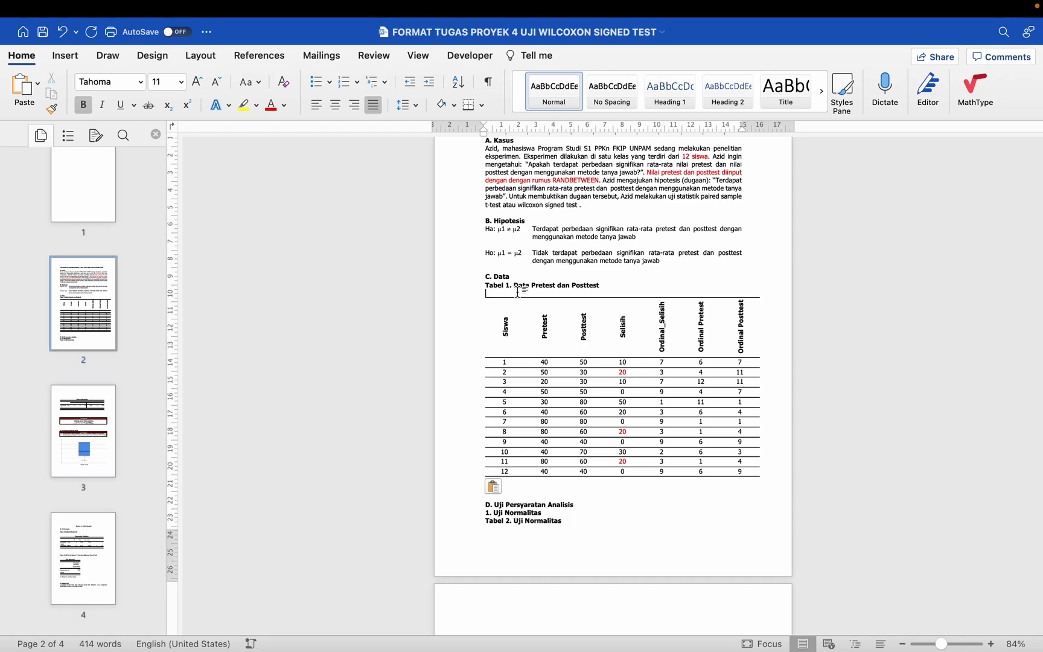
key("BackSpace")
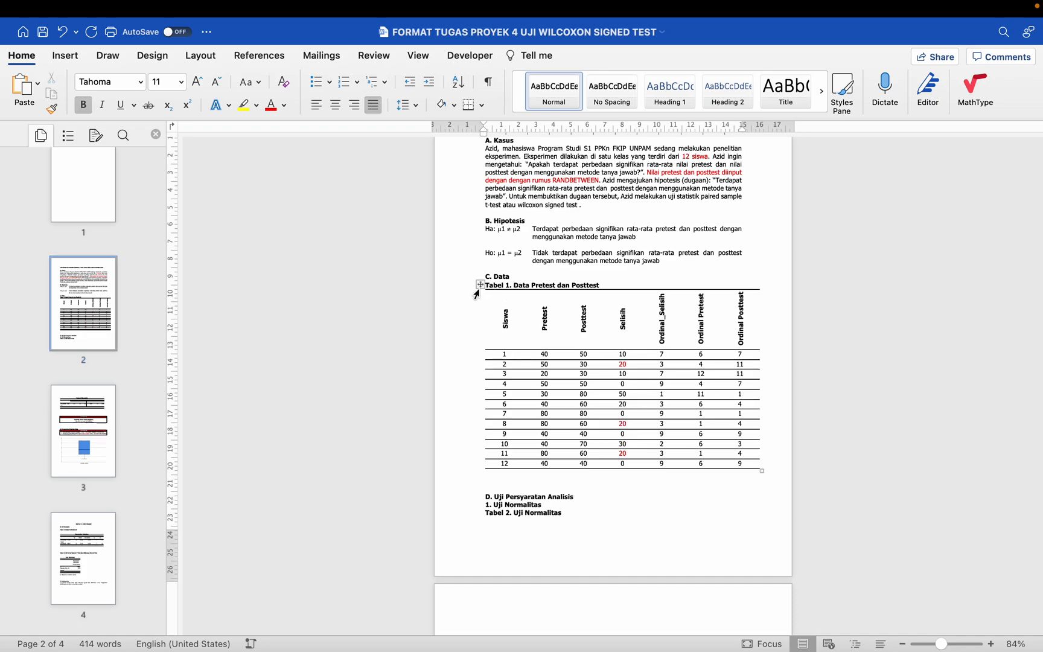
Step: Set the font size of the whole data table under Tabel 1 to 11
left_click(480, 285)
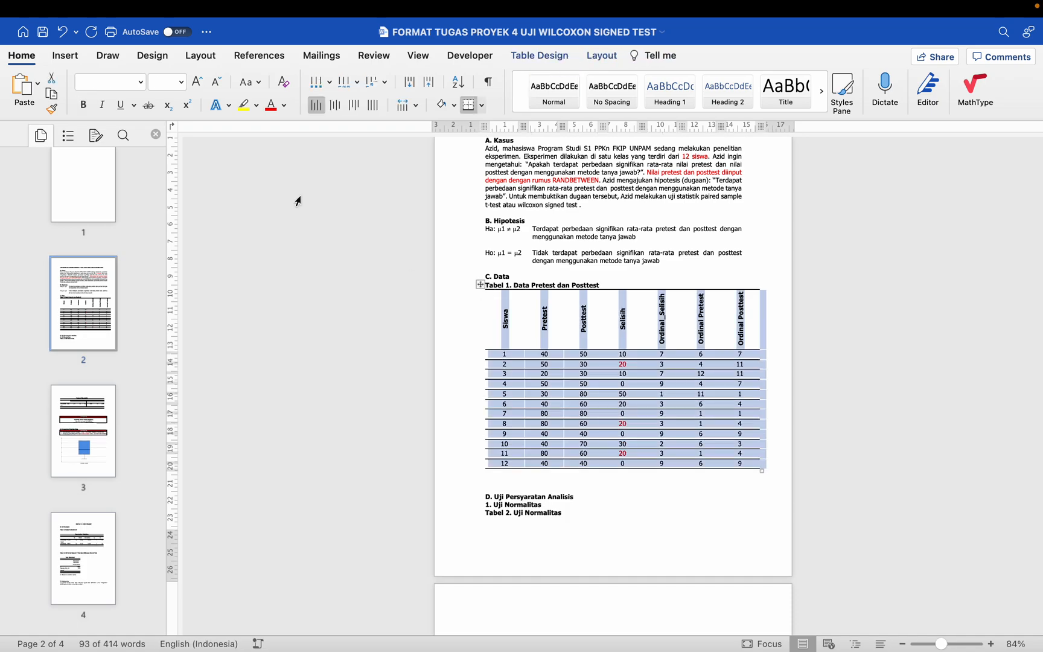
left_click(140, 84)
left_click(181, 81)
left_click(181, 82)
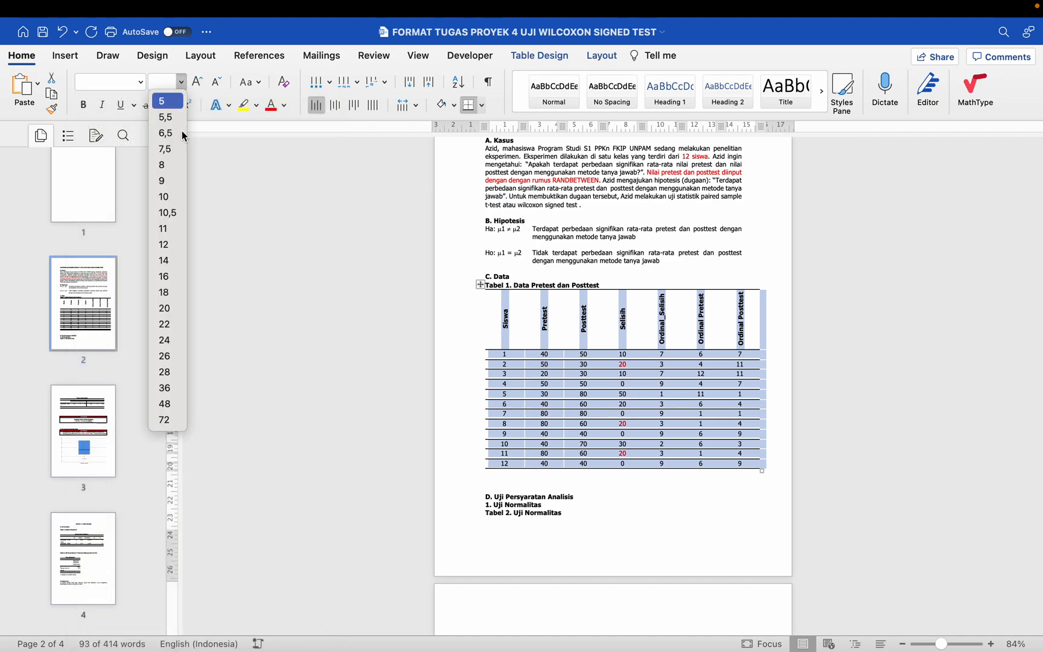
left_click(171, 231)
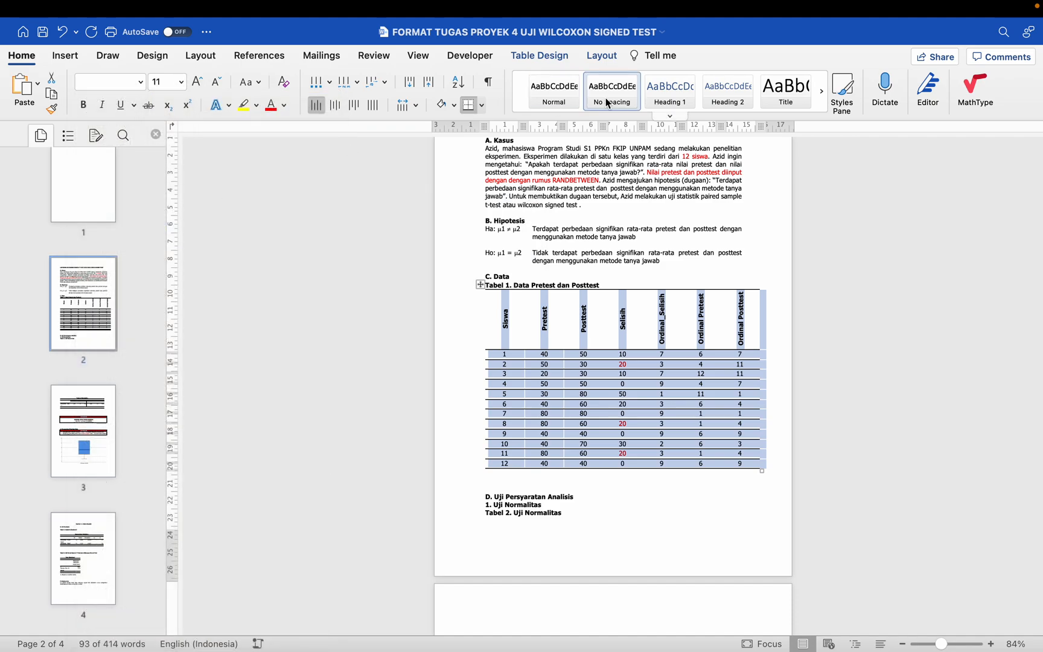
Step: Apply AutoFit Contents and AutoFit Window to the Tabel 1 data table so it fits the page's text width
left_click(607, 61)
left_click(489, 96)
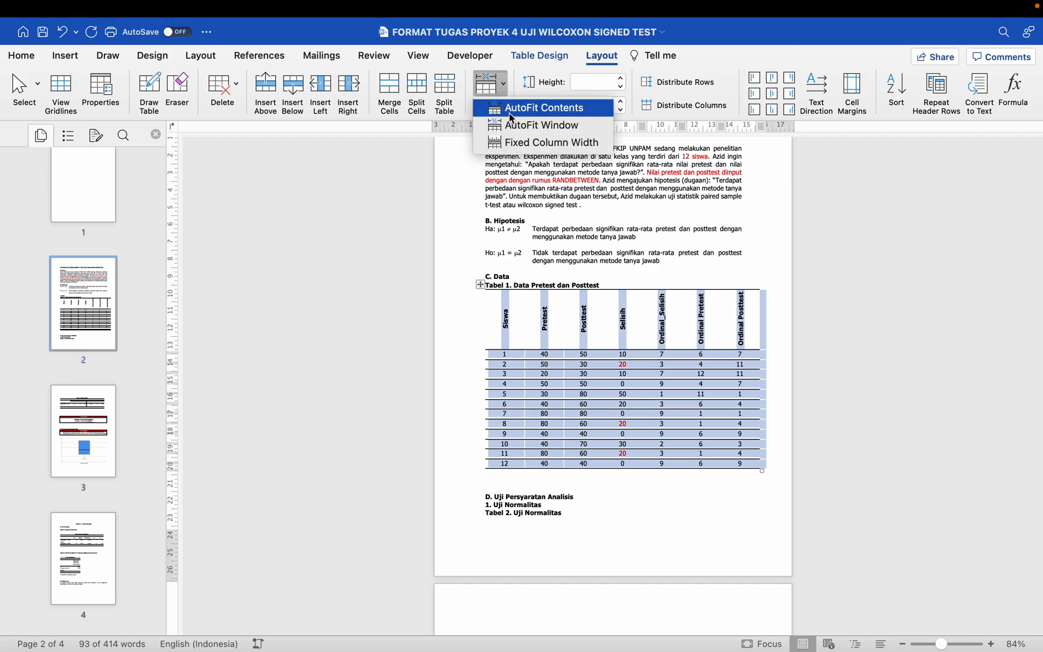
left_click(508, 113)
left_click(490, 91)
left_click(512, 125)
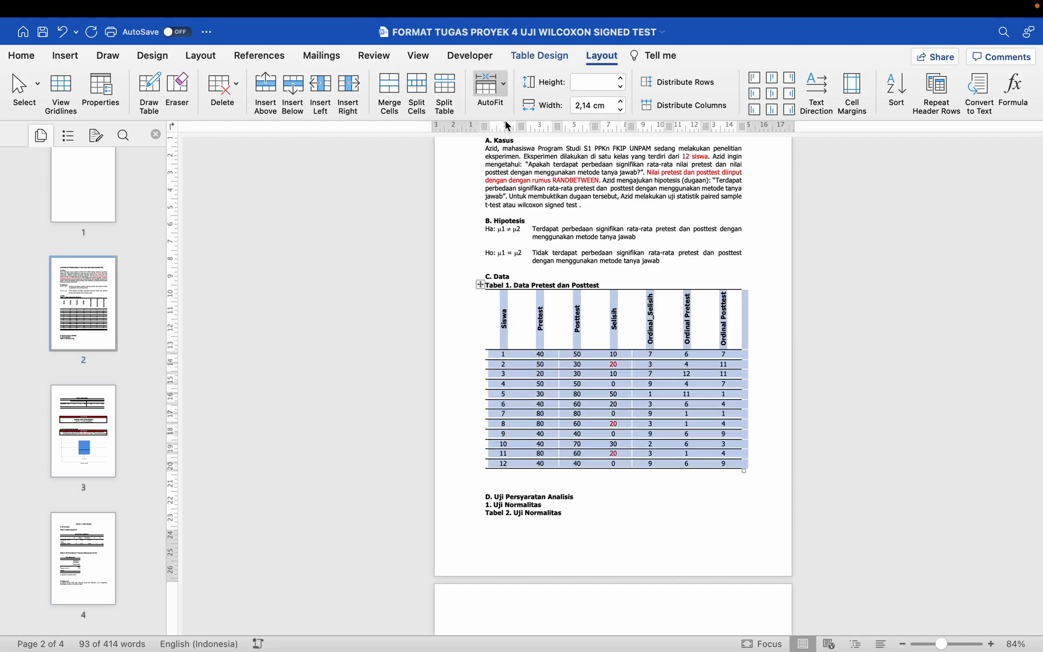
left_click(564, 346)
Step: Insert blank lines after the Tabel 1 data table to move section D. Uji Persyaratan Analisis onto the following page
scroll(562, 341, "down", 3)
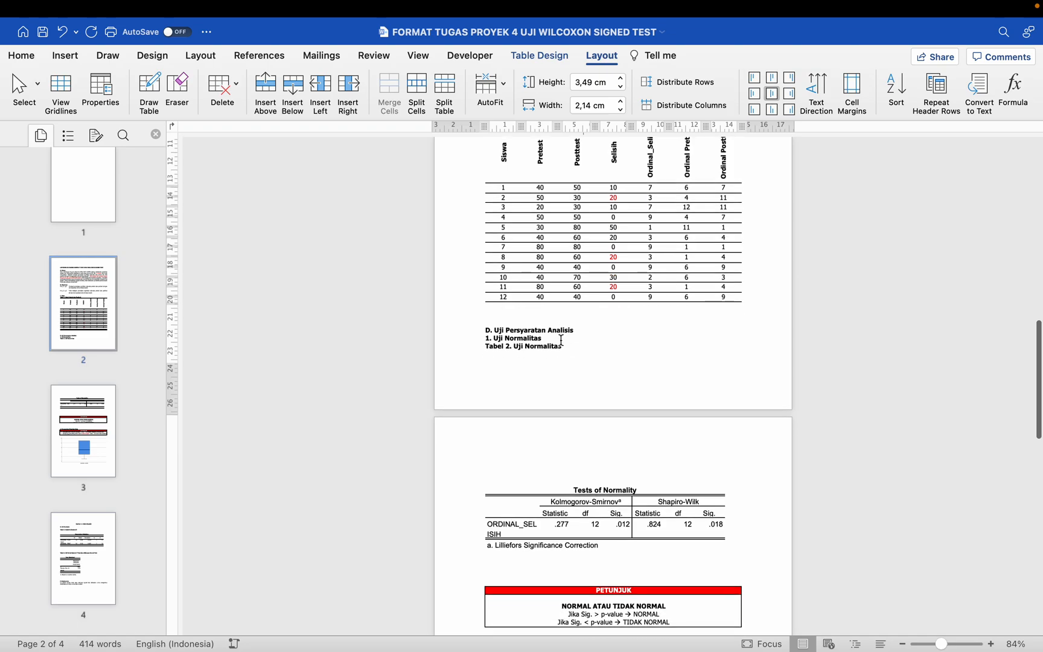
left_click(522, 318)
key("Return")
key("Return")
key("Return")
key("Return")
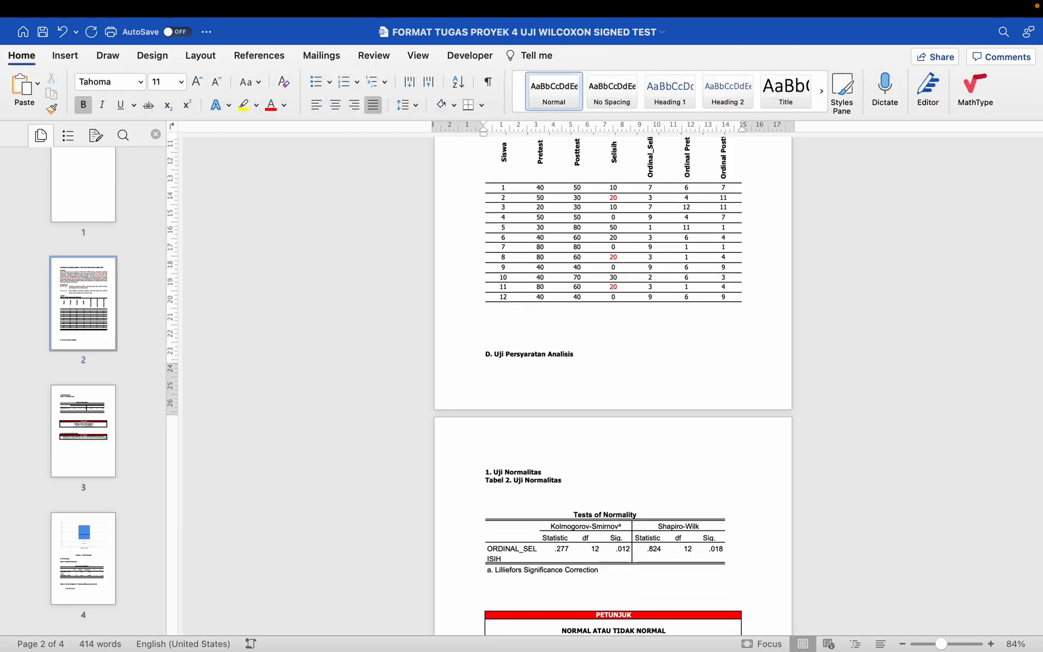
scroll(513, 332, "down", 4)
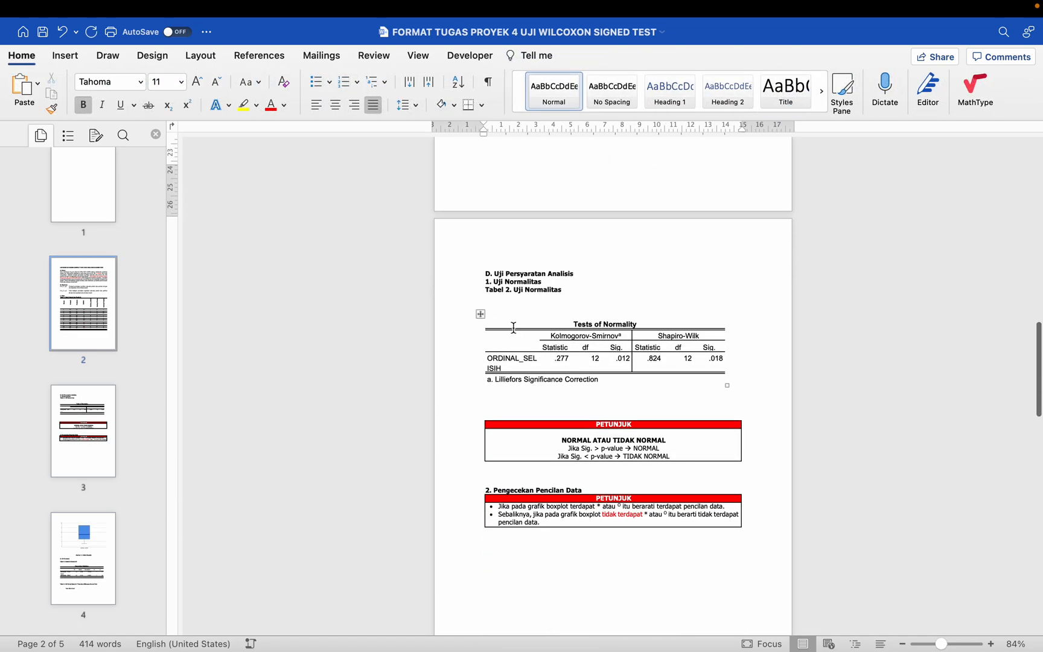
Step: Delete the blank lines between the Tabel 2. Uji Normalitas caption and the Tests of Normality table
scroll(514, 327, "up", 2)
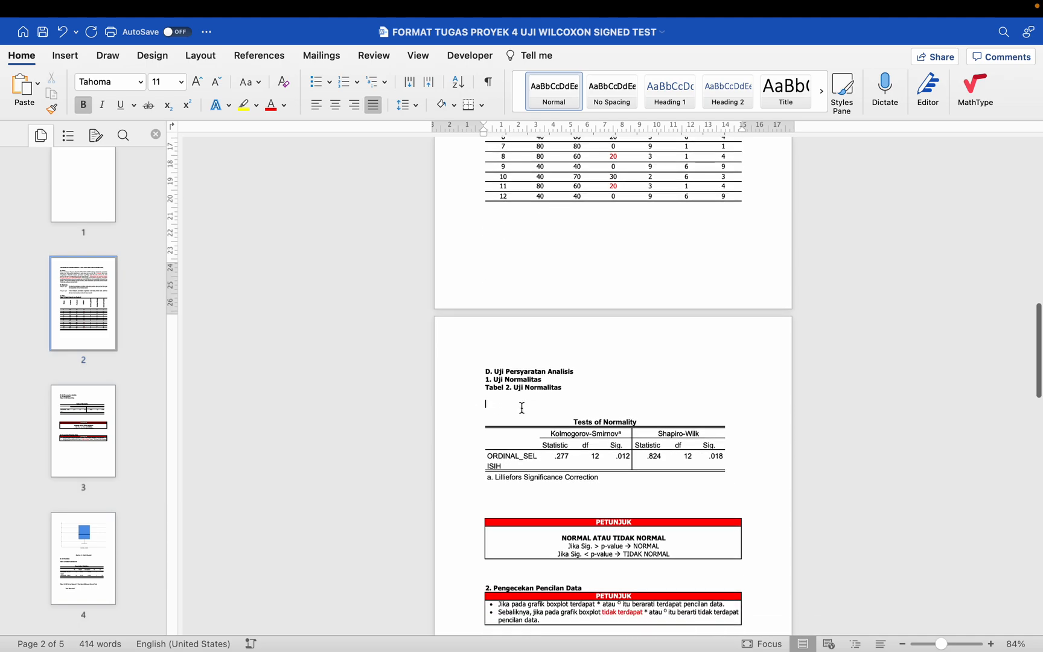
key("BackSpace")
key("BackSpace")
key("BackSpace")
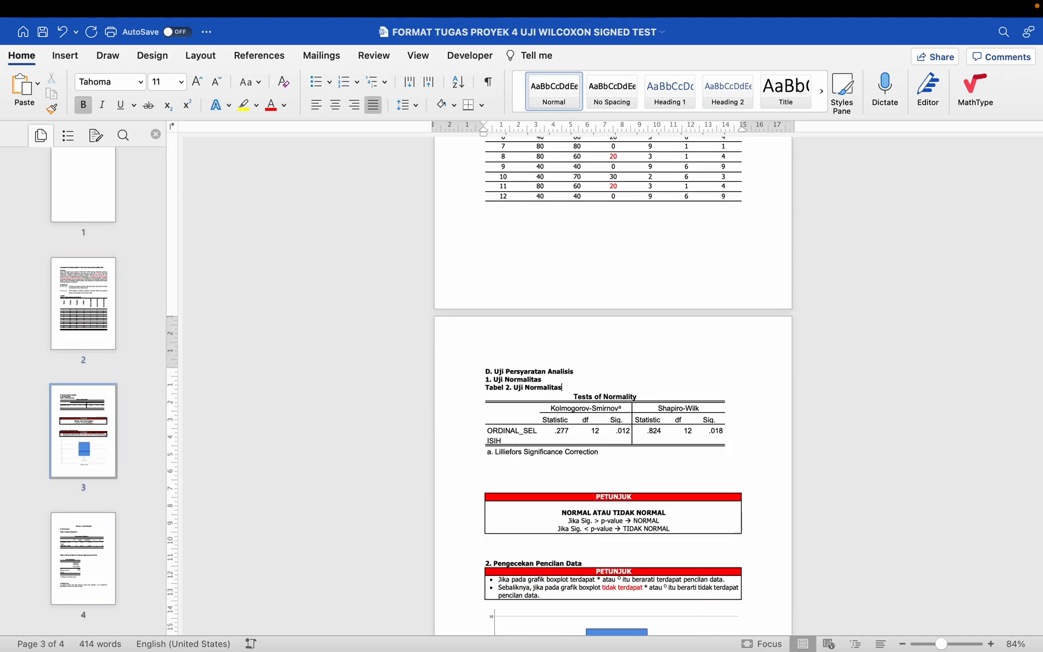
Step: Set the font of the whole Tests of Normality table under Tabel 2 to Tahoma, size 11
scroll(522, 407, "up", 6)
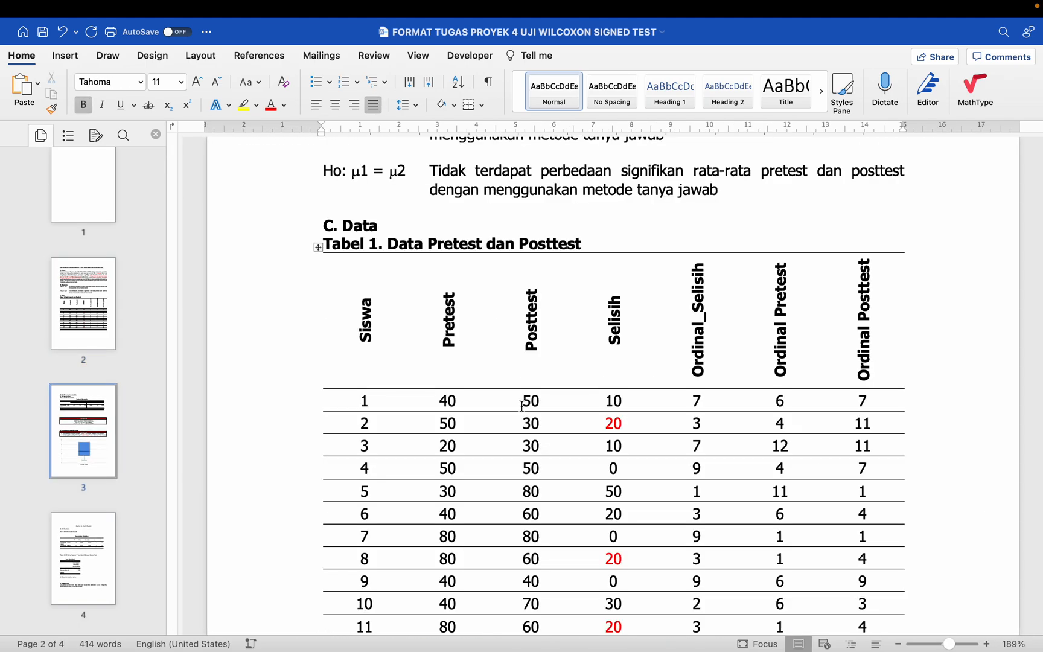
scroll(522, 406, "down", 10)
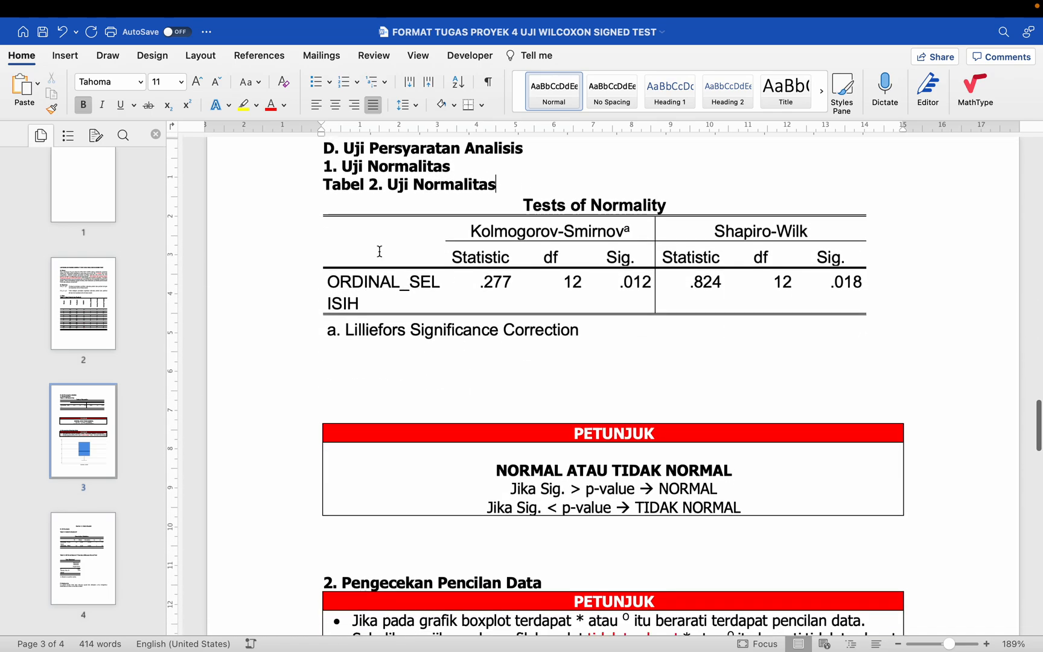
left_click(380, 251)
left_click(317, 187)
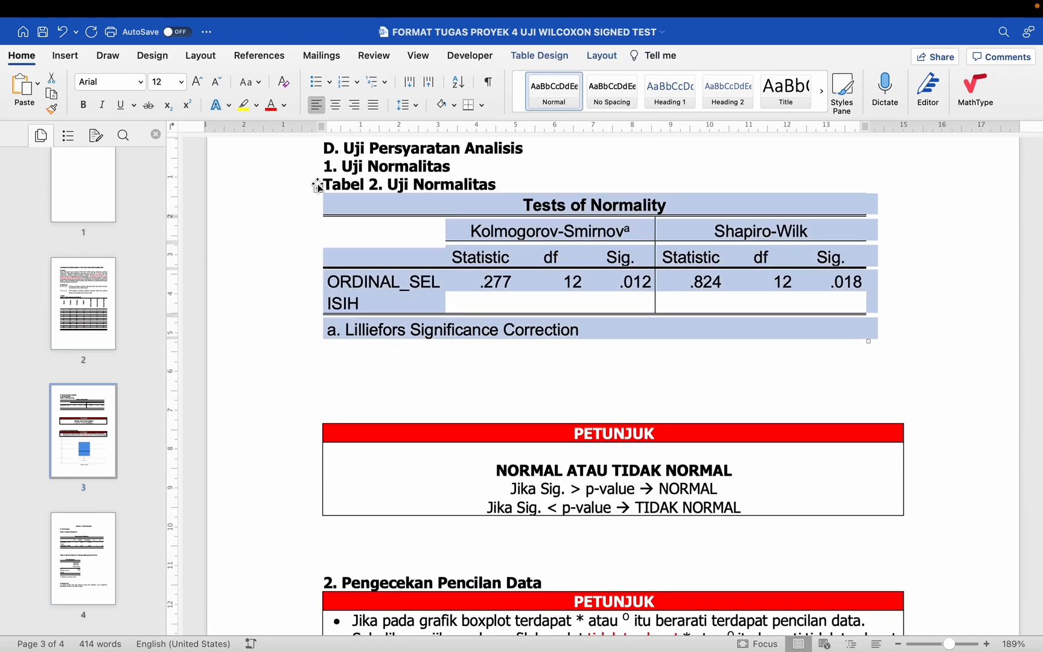
left_click(140, 82)
left_click(141, 211)
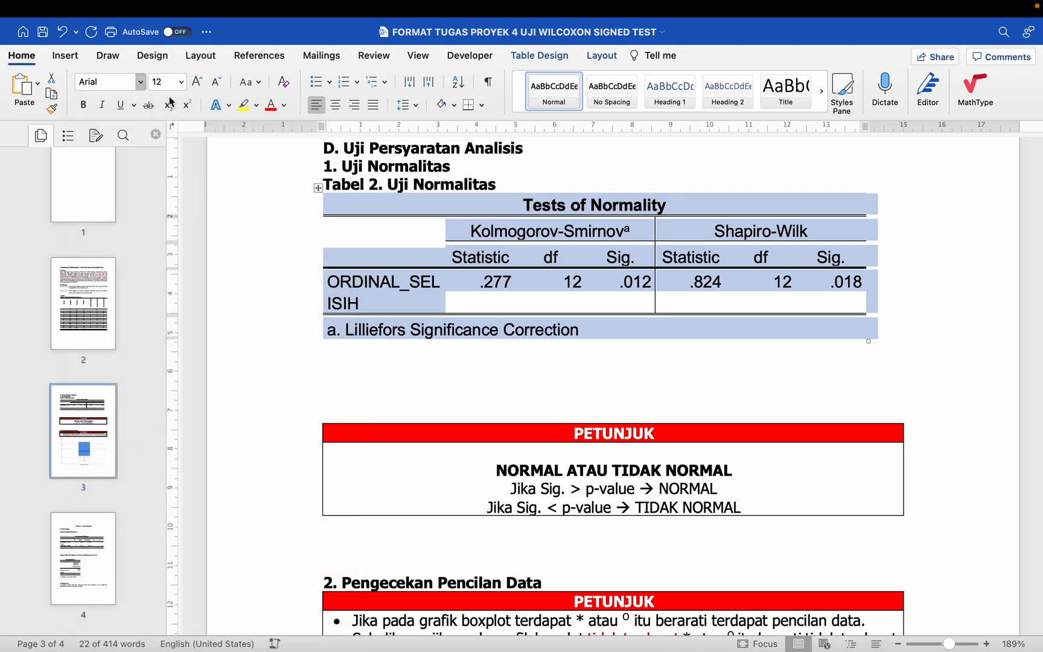
left_click(181, 82)
left_click(169, 234)
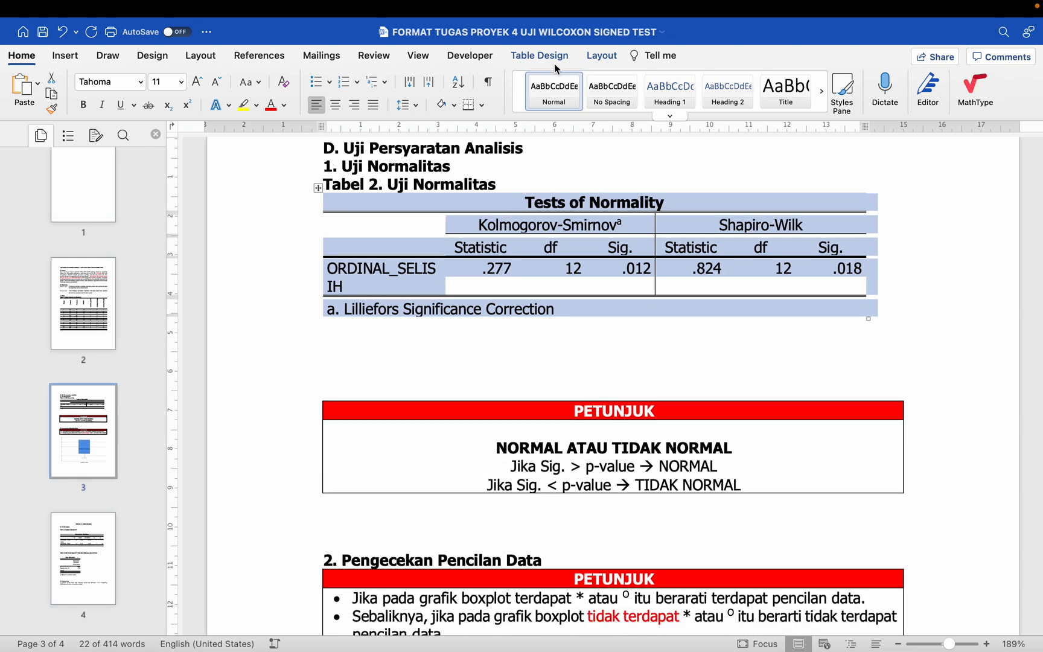
Step: Clear all borders of the Tests of Normality table and apply only bottom, top and inside horizontal borders
left_click(538, 56)
left_click(962, 91)
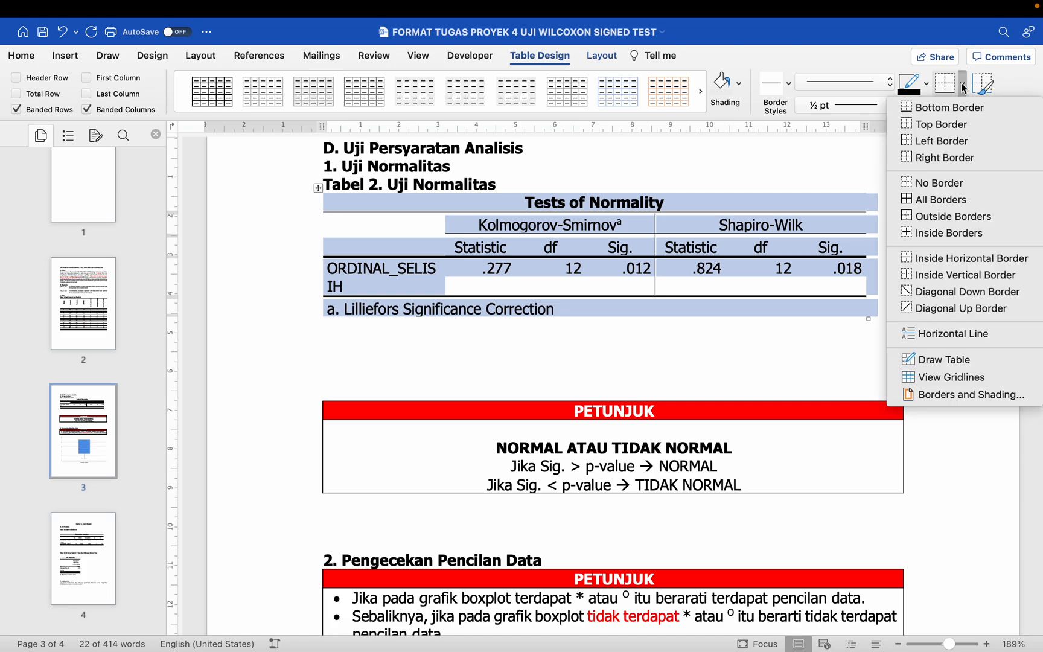
left_click(946, 179)
left_click(961, 86)
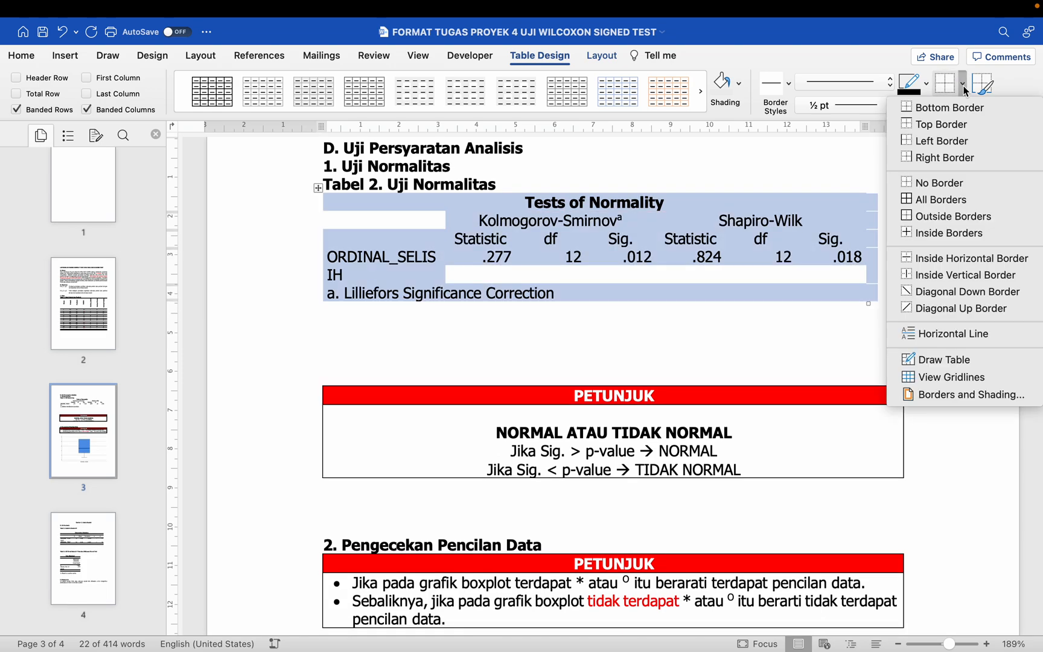
left_click(956, 110)
left_click(963, 91)
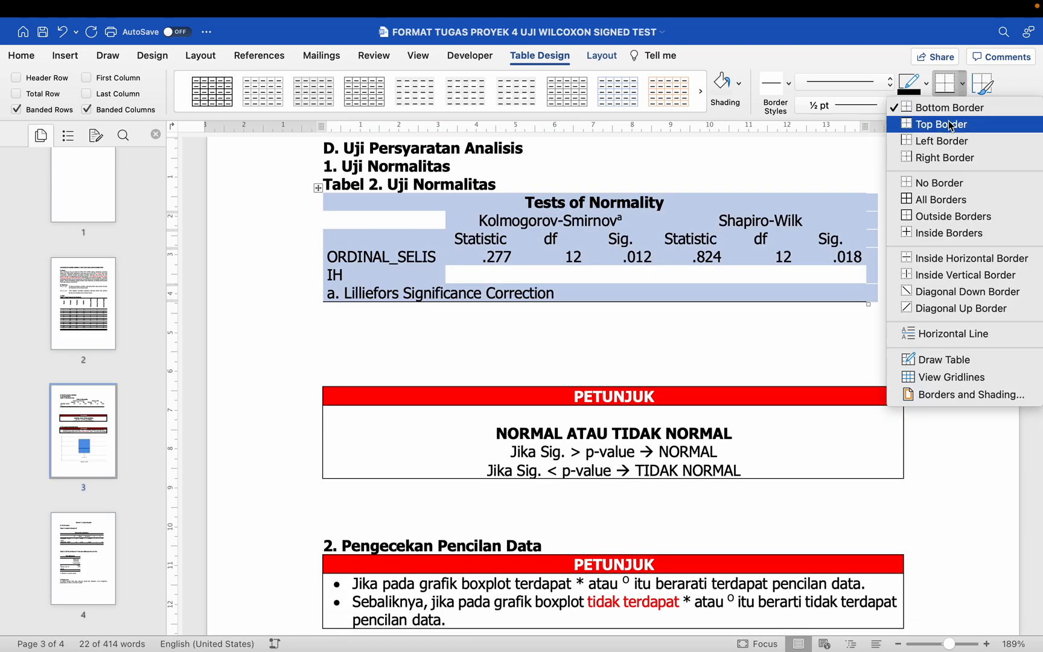
left_click(947, 124)
left_click(964, 89)
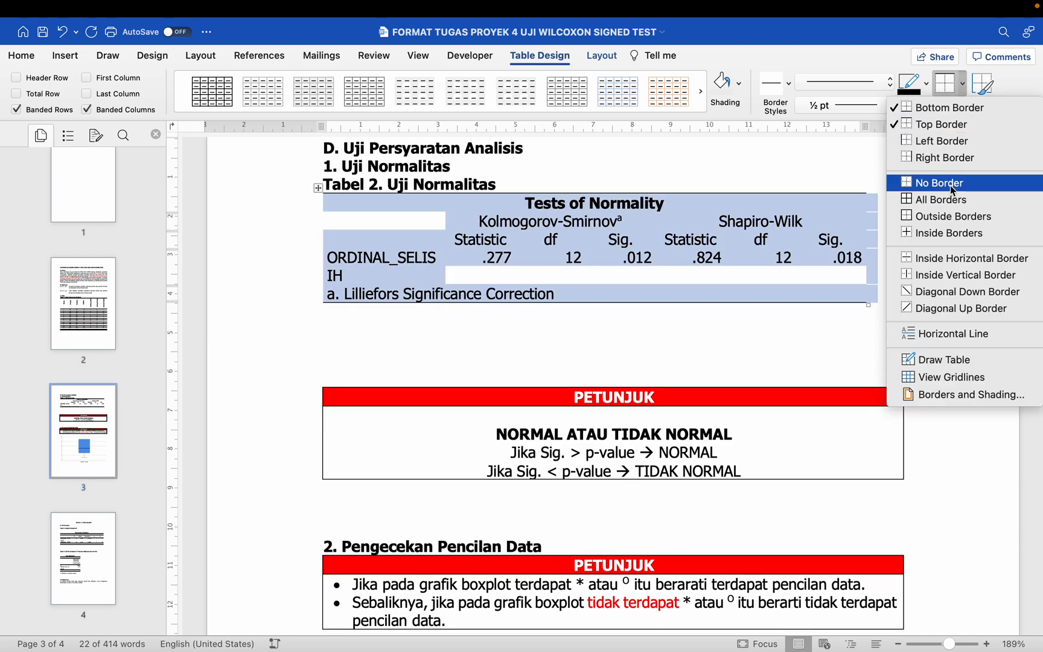
left_click(951, 260)
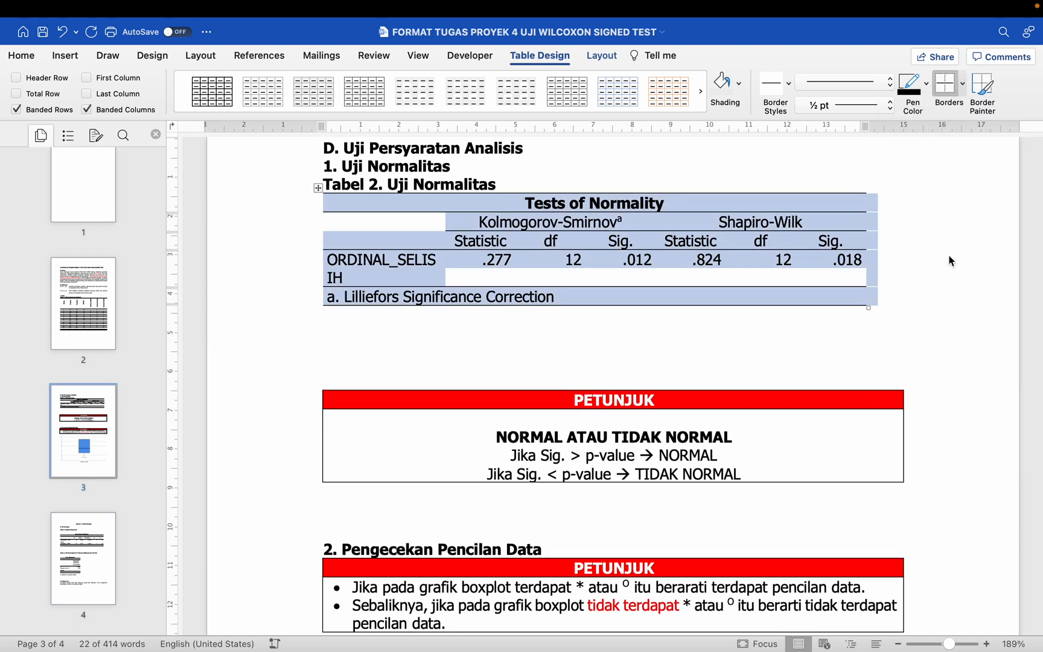
Step: Apply AutoFit Contents and AutoFit Window to the Tests of Normality table so it spans the text width
left_click(602, 55)
left_click(491, 92)
left_click(511, 109)
left_click(492, 93)
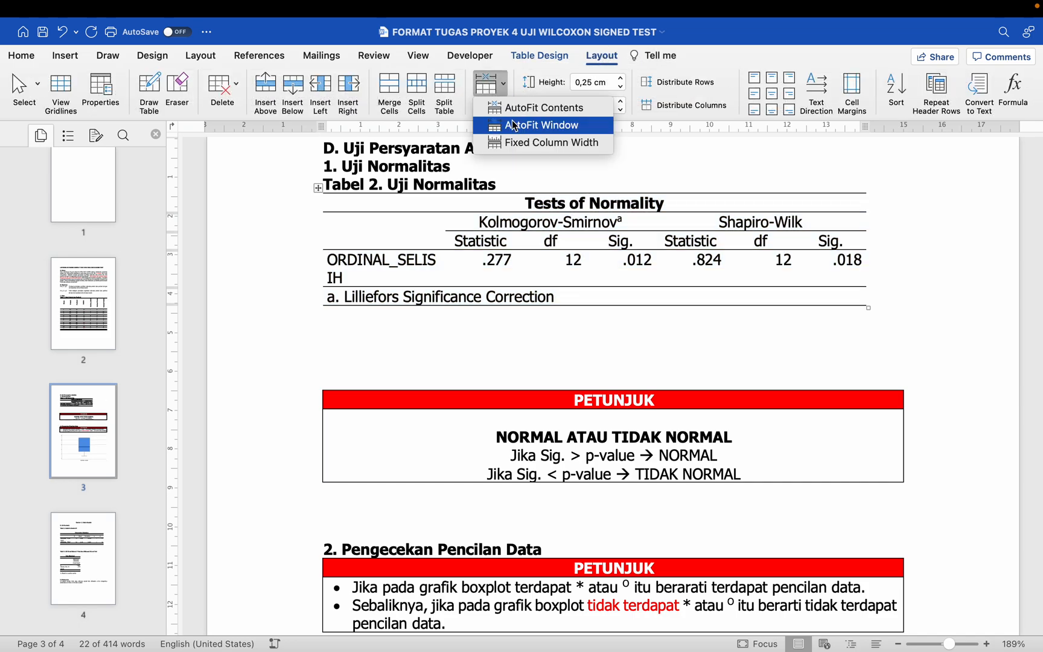
left_click(513, 124)
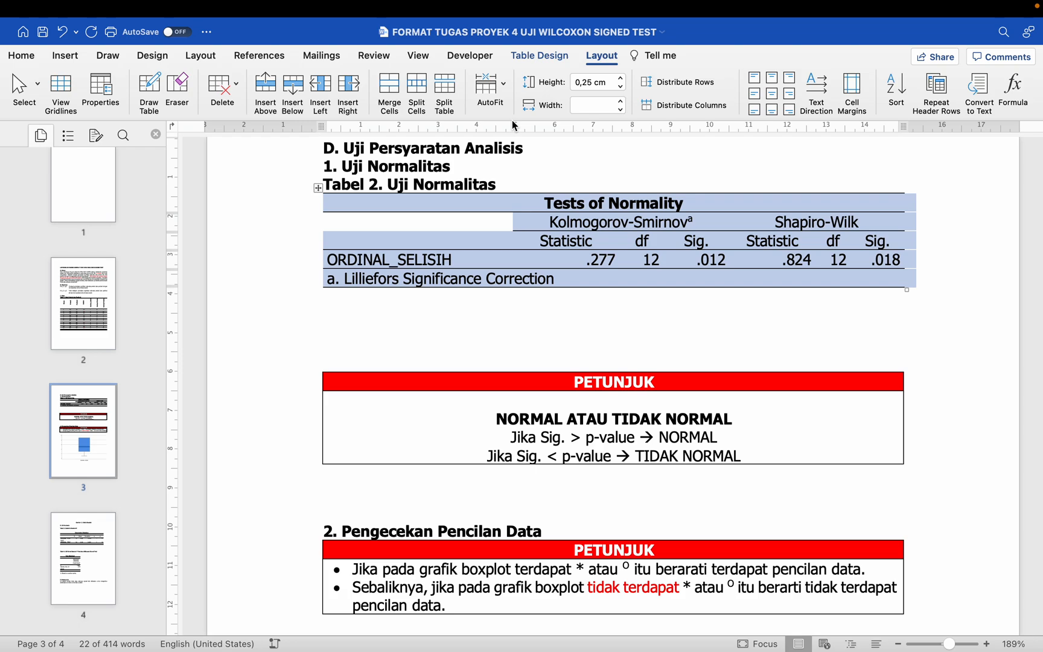
left_click(429, 318)
Step: Underline the < sign in the normality PETUNJUK box's TIDAK NORMAL rule and add a blank line after that rule
scroll(425, 318, "down", 3)
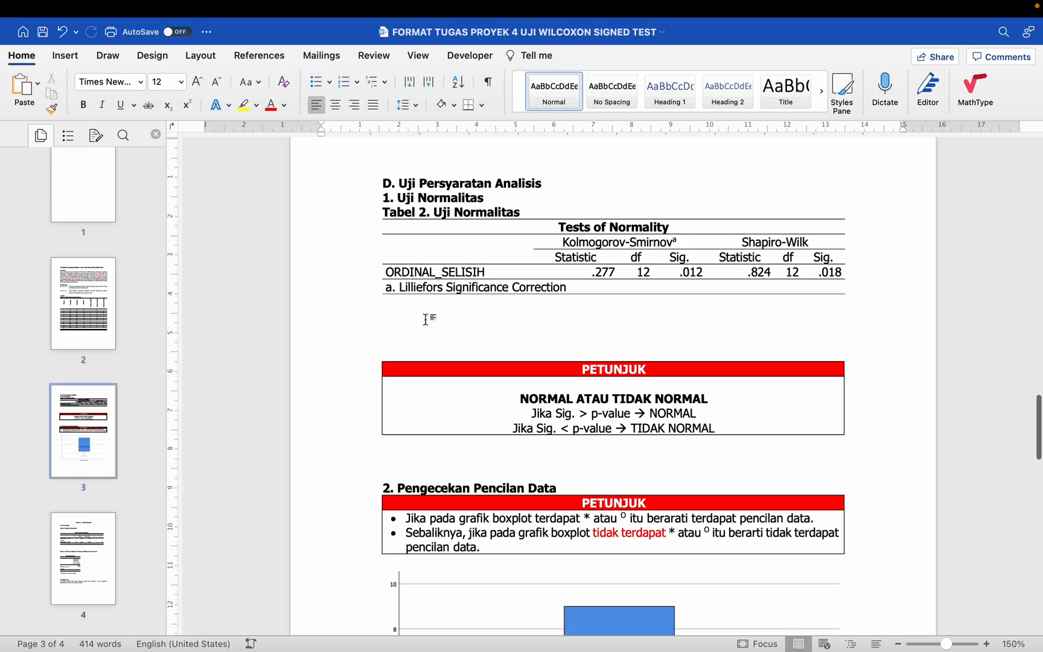
left_click(563, 428)
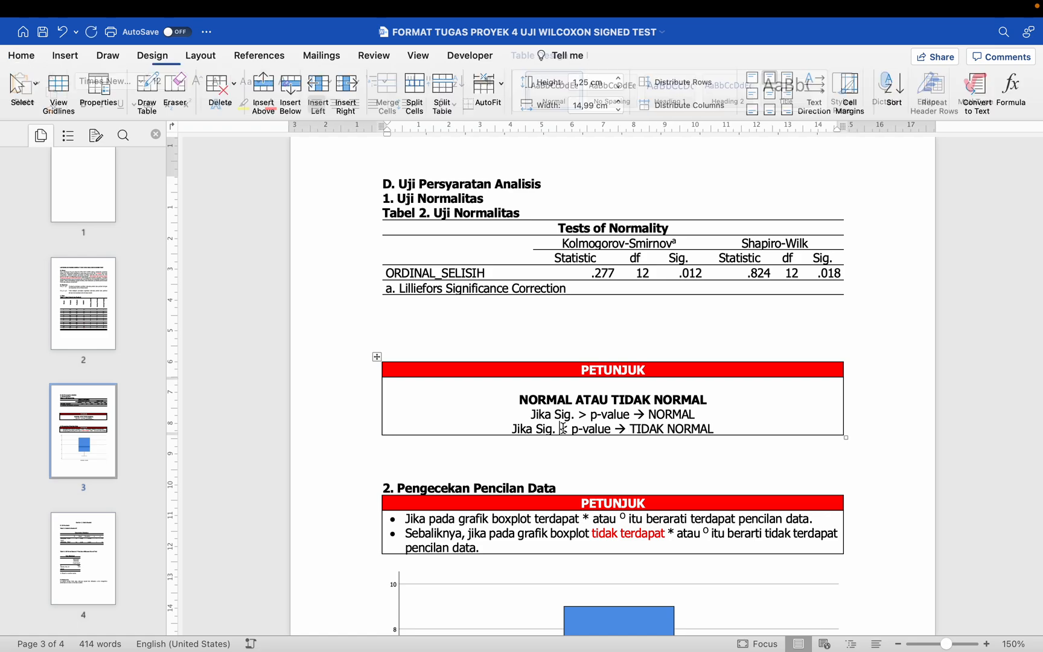
double_click(564, 427)
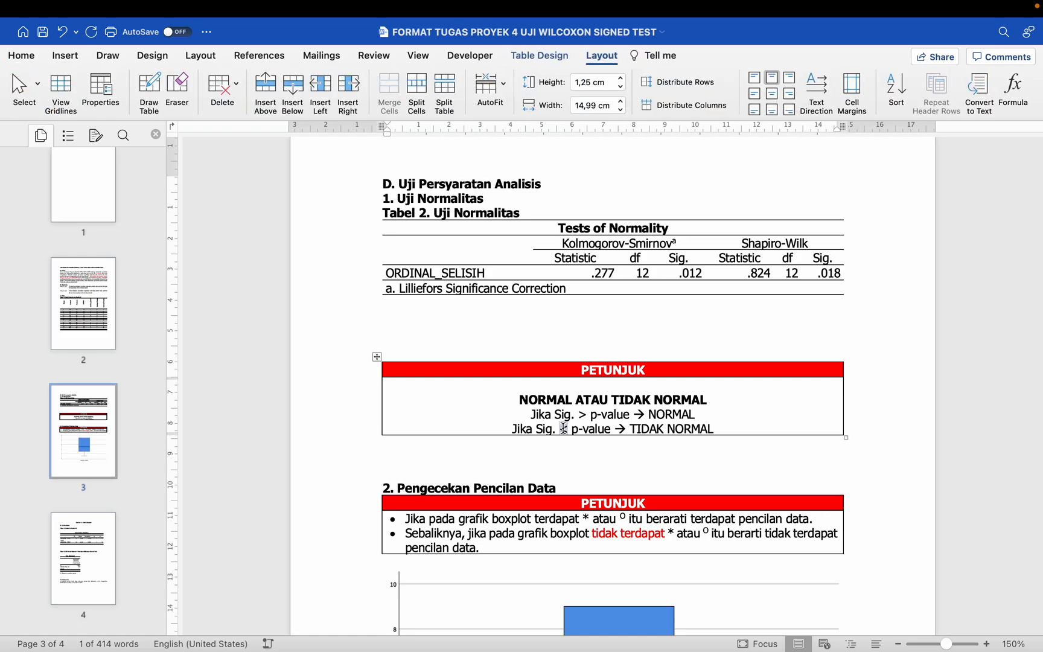
left_click(748, 425)
key("Return")
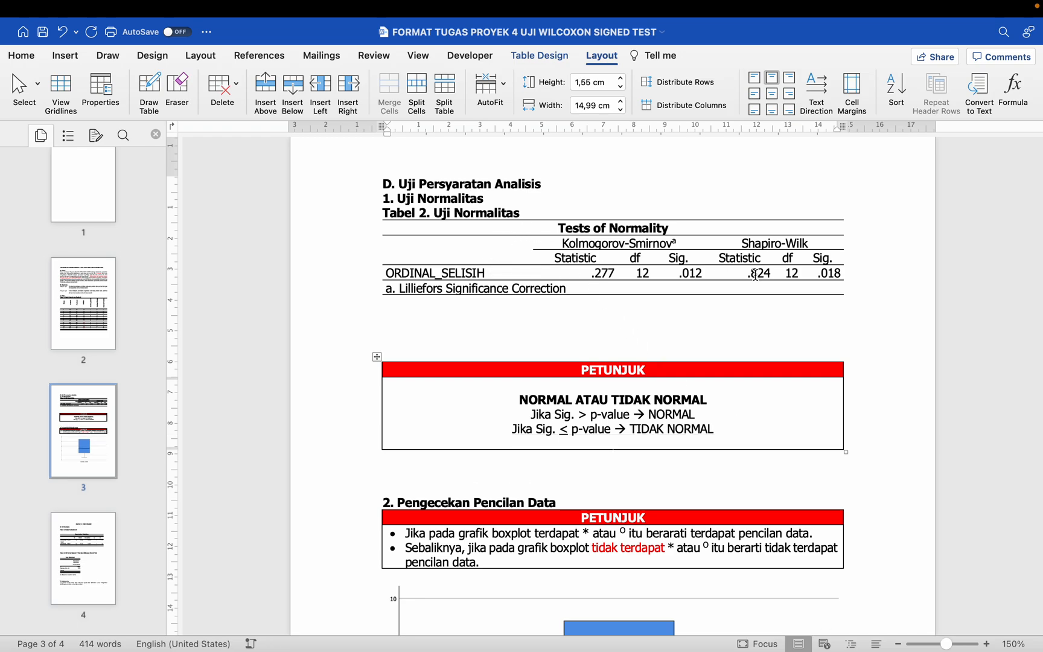
Step: Colour the Shapiro-Wilk cells of the Tests of Normality table red and compare their Sig. value with the p-value rule
left_click_drag(753, 245, 831, 274)
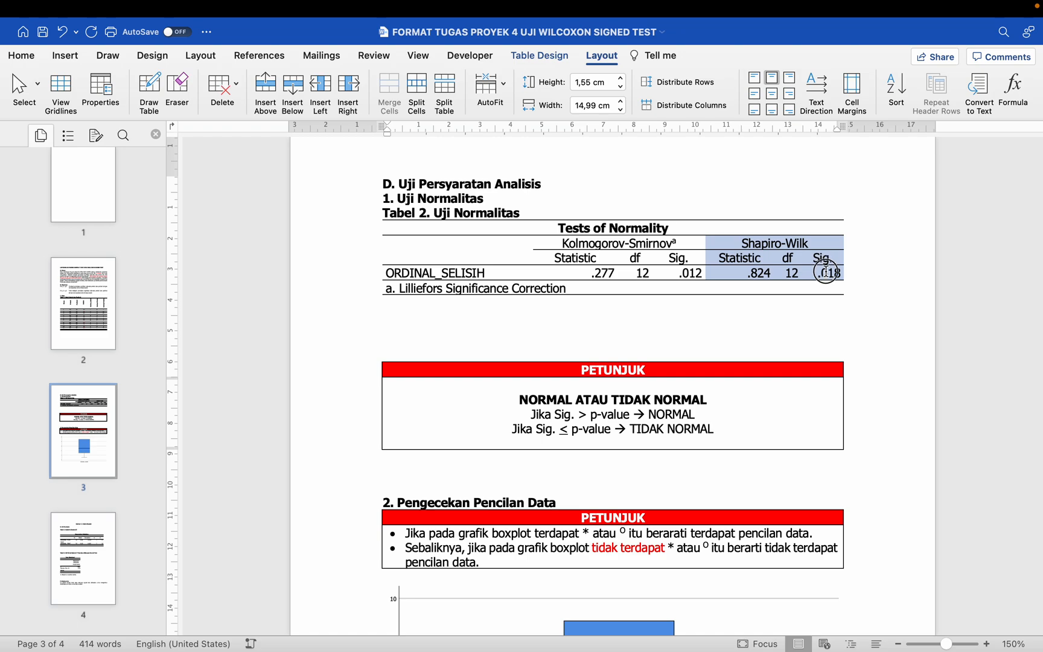
left_click(24, 60)
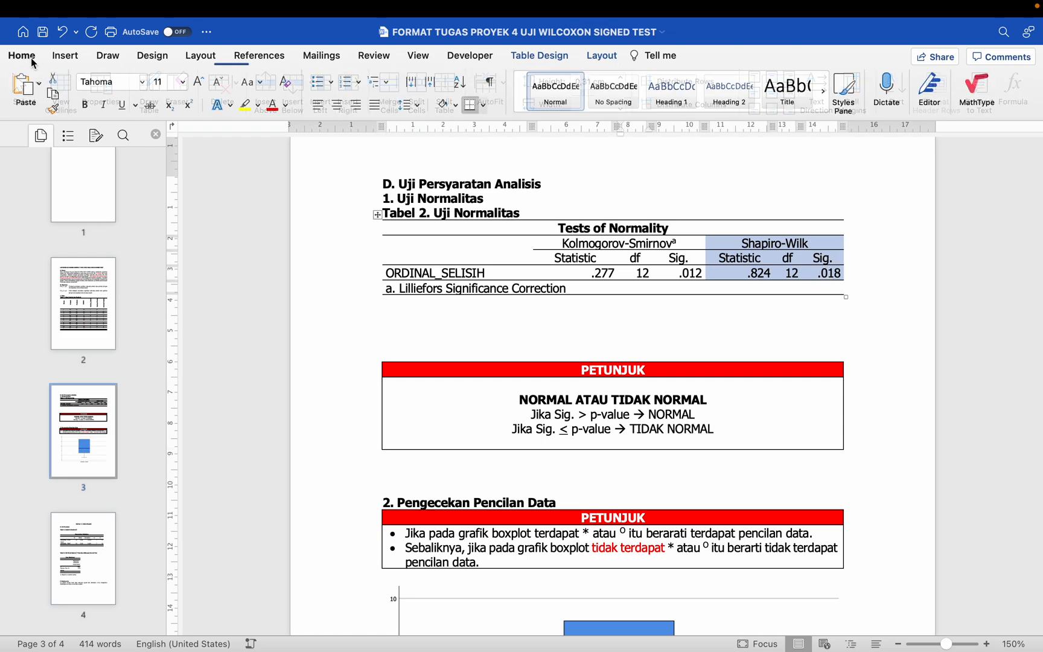
left_click(271, 105)
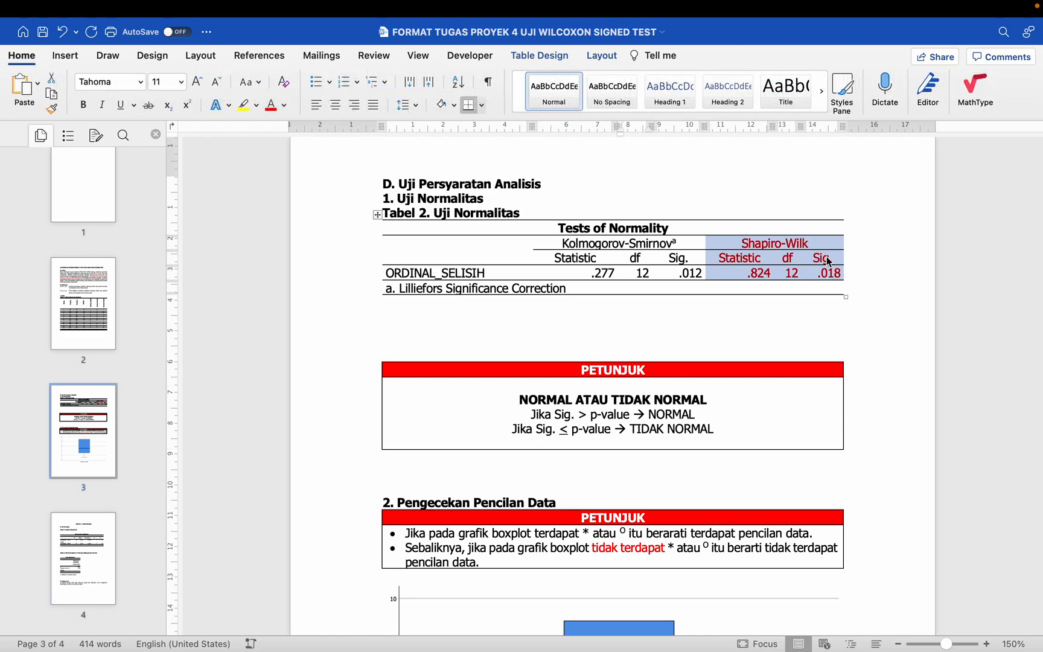
left_click_drag(818, 258, 841, 274)
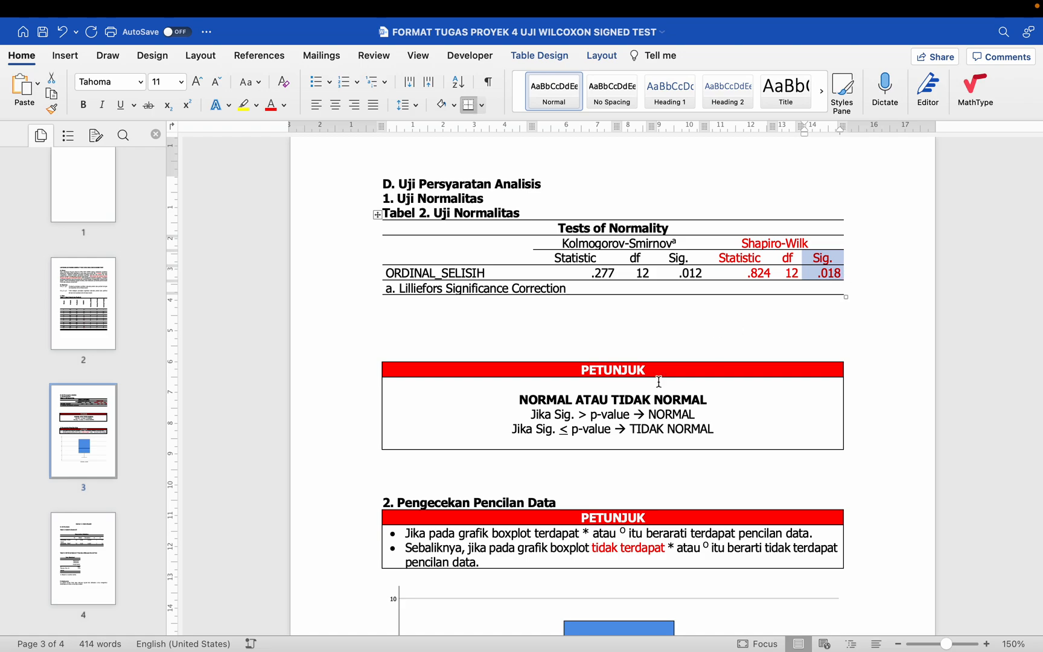
left_click_drag(578, 414, 633, 413)
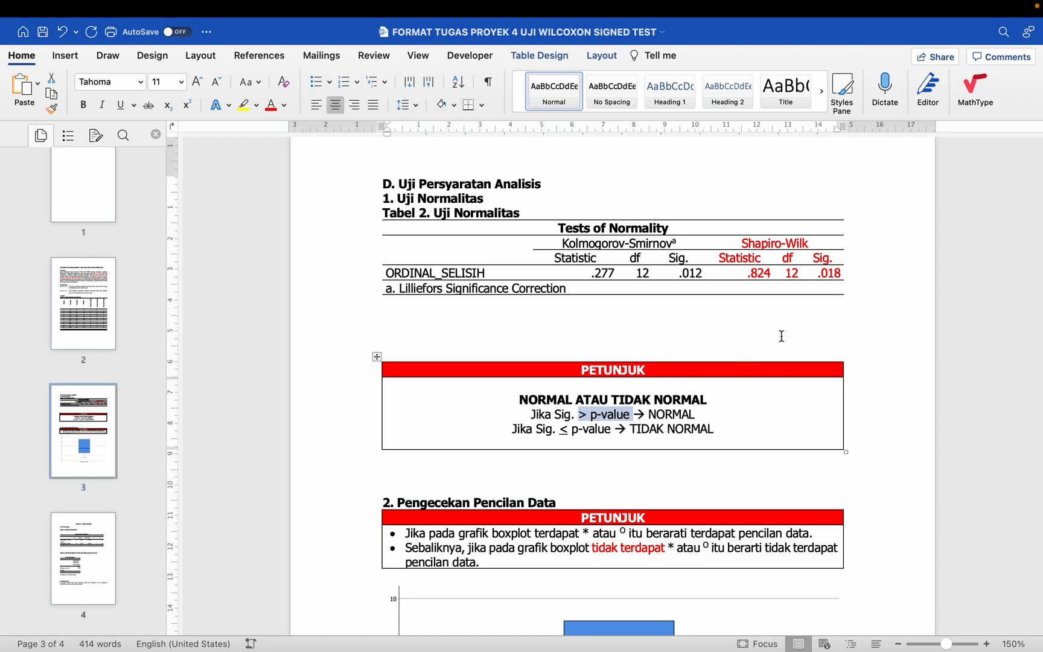
left_click_drag(825, 258, 827, 274)
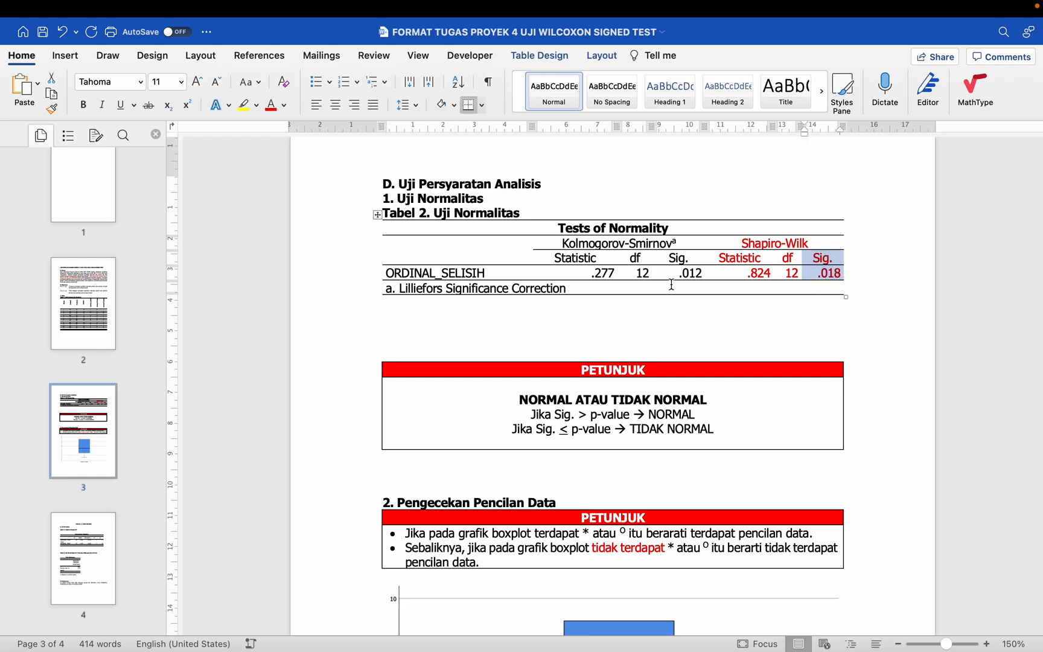
Step: Set single line spacing on the line directly below the Tests of Normality table and insert a new line after it
left_click(412, 307)
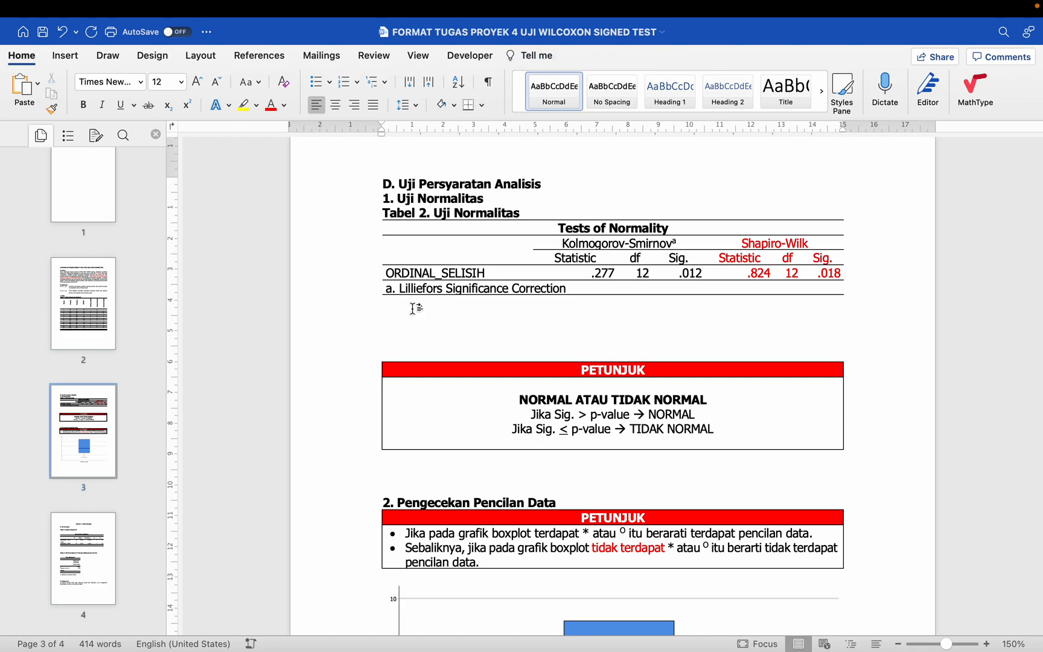
key("Up")
key("Down")
key("super+1")
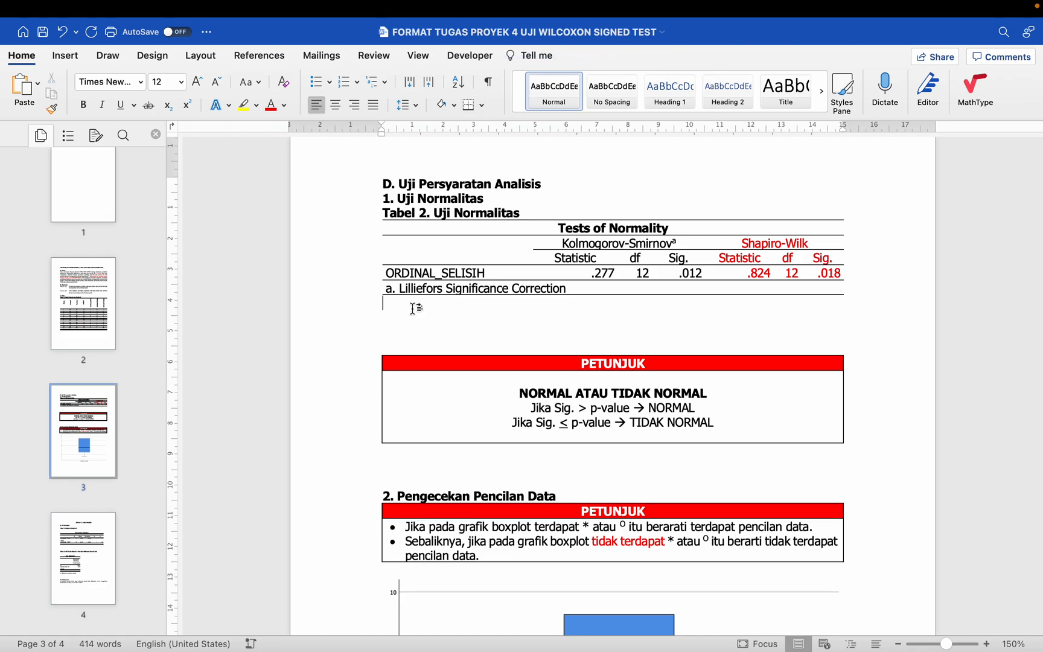
key("Return")
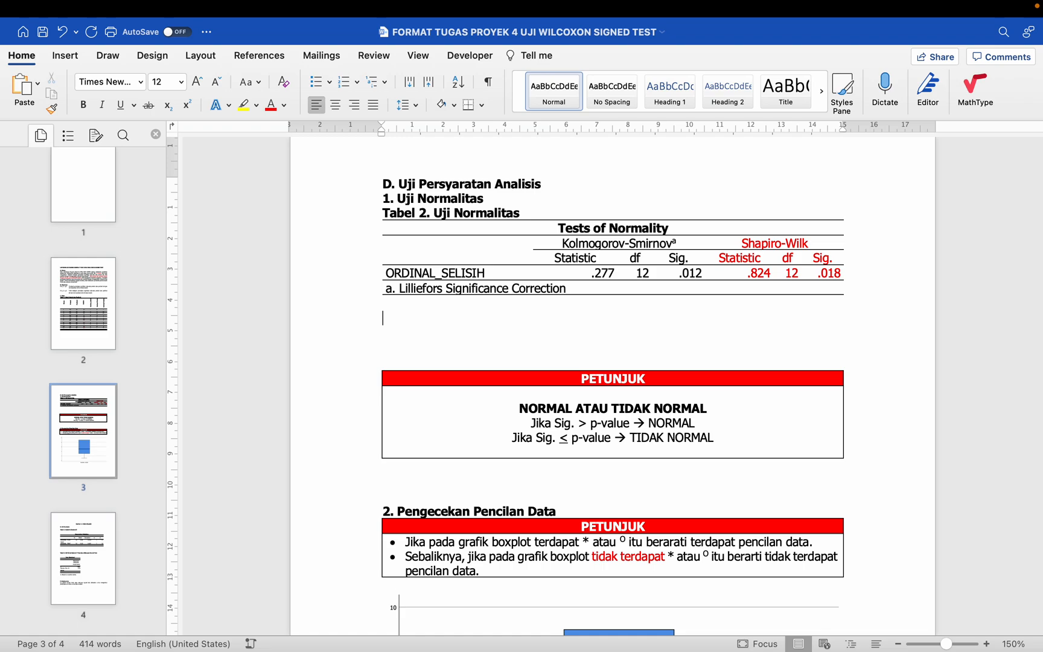
Step: Write "Hasil uji normalitas diketahui bahwa data terdistribusi tidak nor" below the Tests of Normality table in justified Tahoma, size 11
type("Has")
left_click(551, 91)
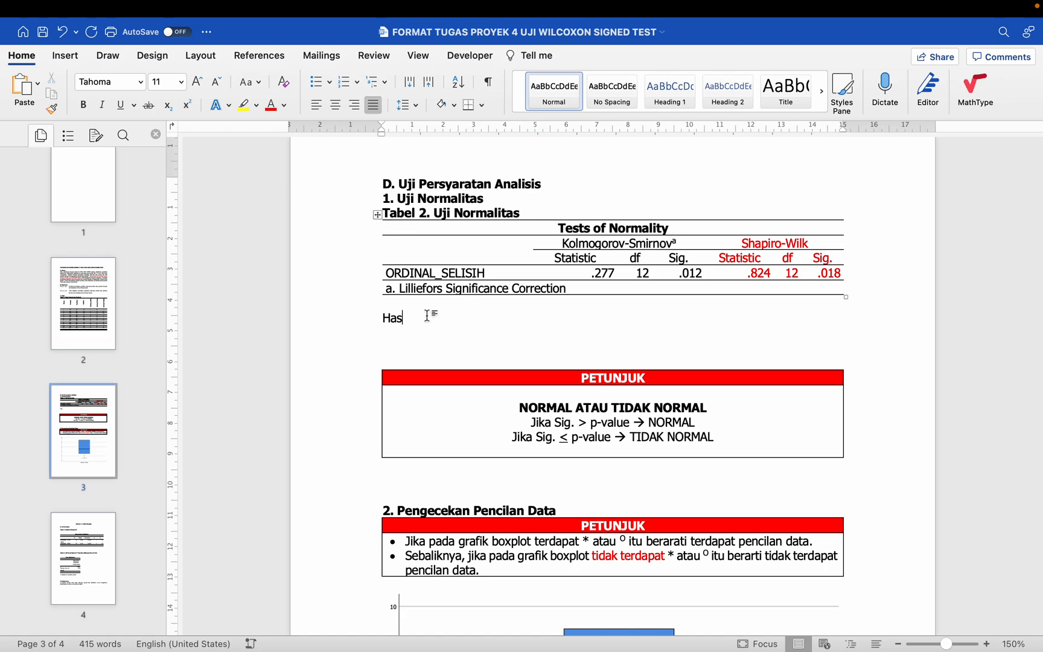
type("il uji normalitas diketahui bahwa data terdistribusi tid")
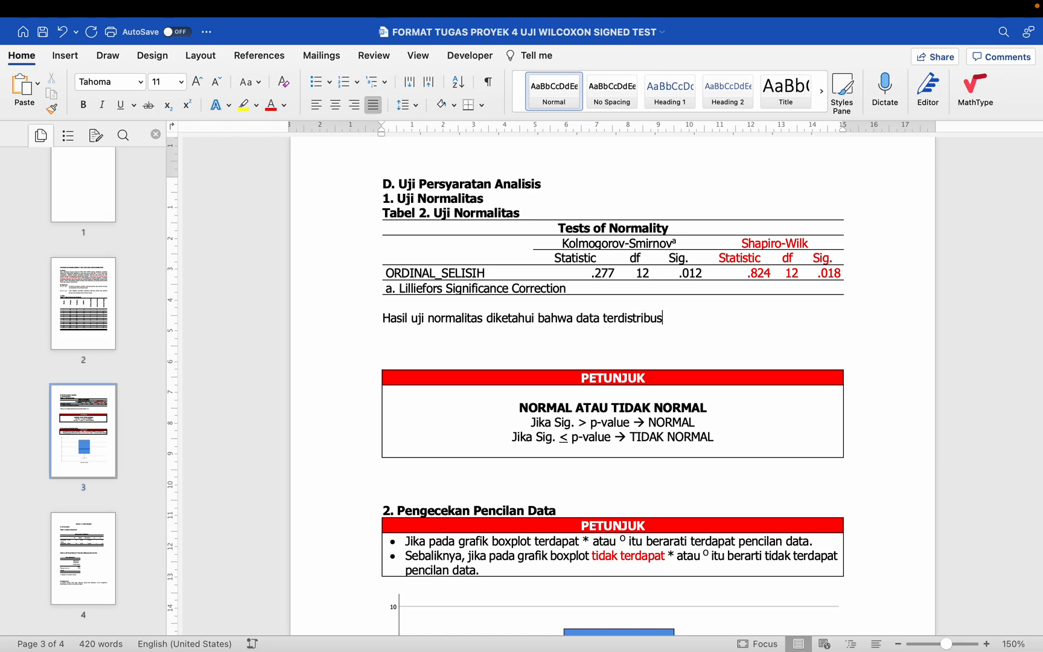
type("ak nor")
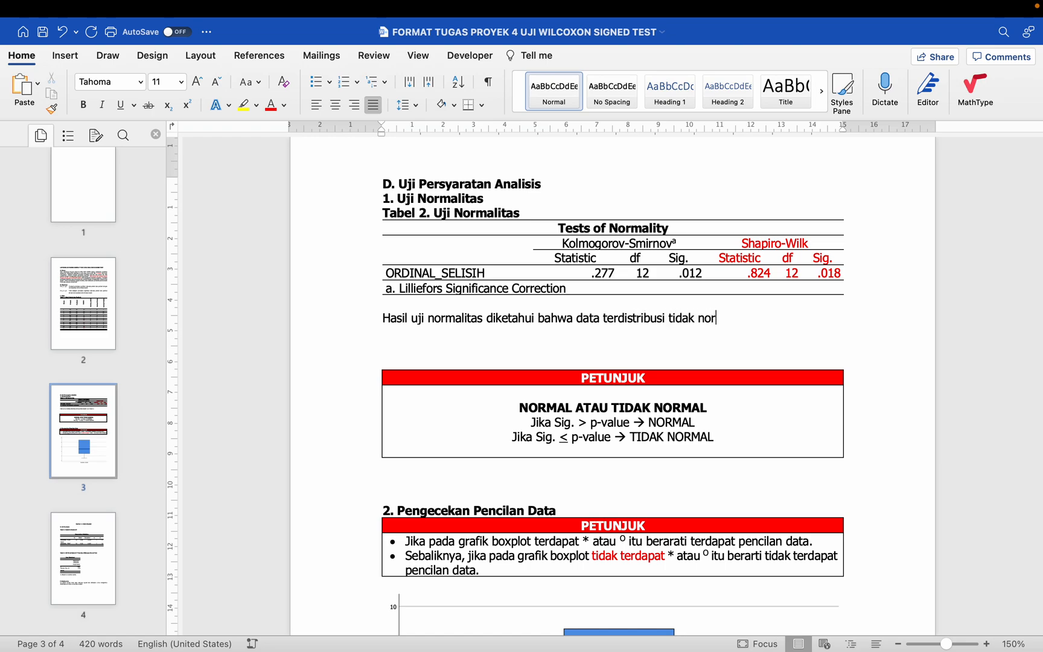
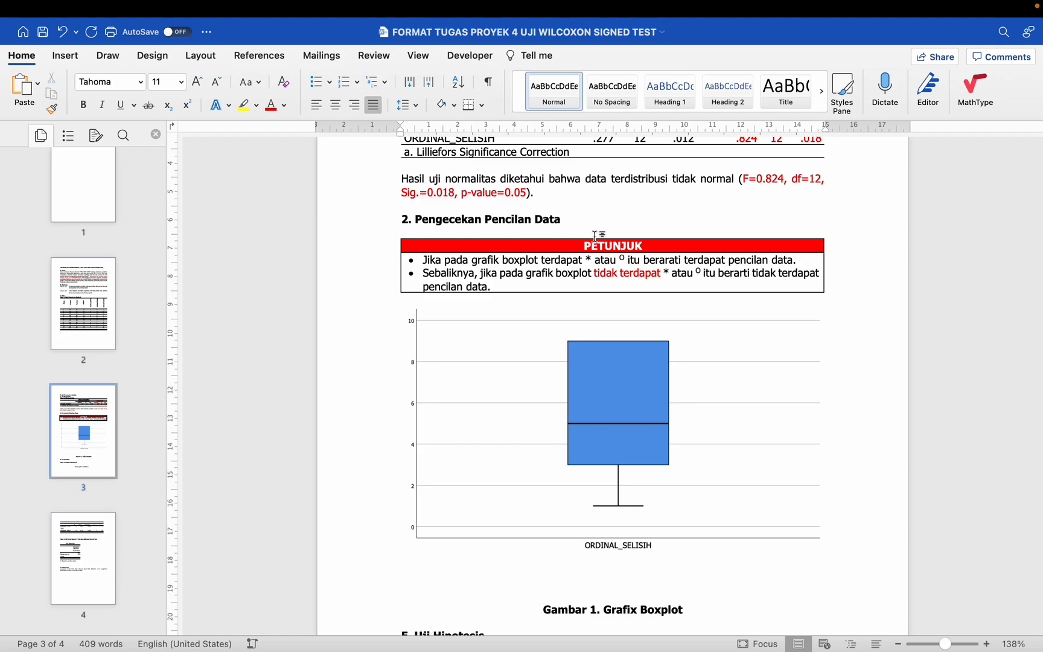
Step: Write "Pengecekan pada grafik boxplot diketahui tidak terdapat pencilan data." on a new line under the heading "2. Pengecekan Pencilan Data"
double_click(595, 235)
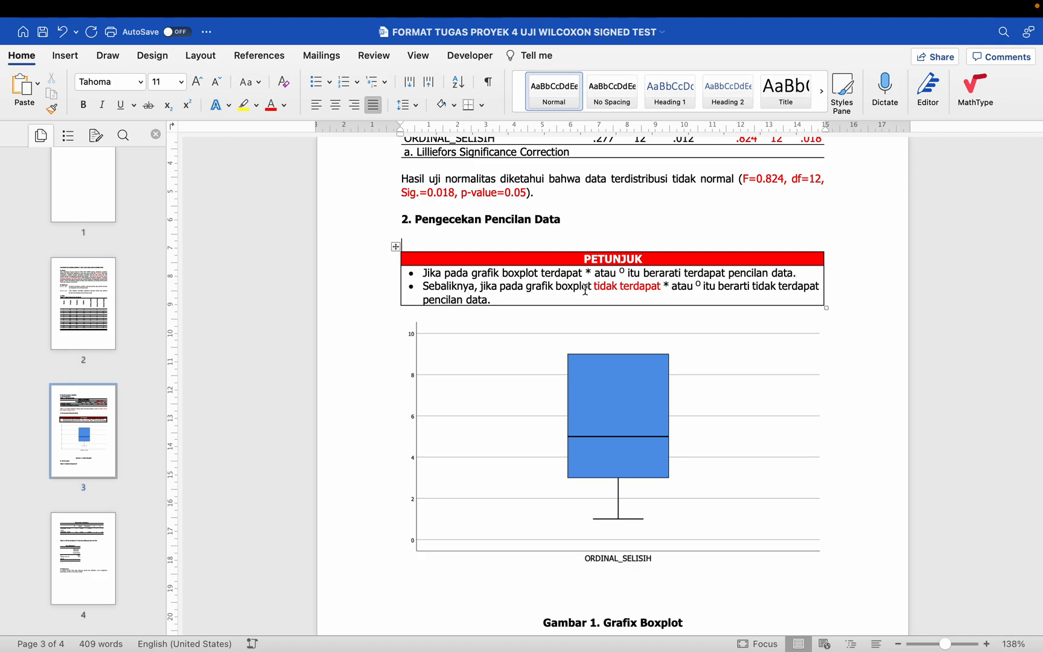
left_click(704, 289)
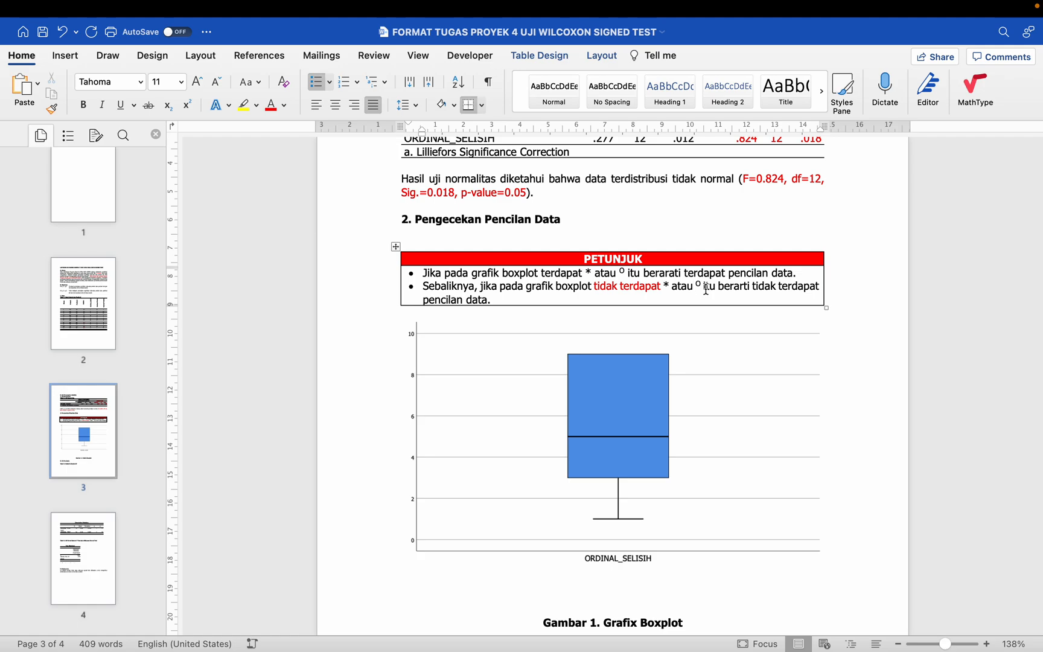
left_click(457, 231)
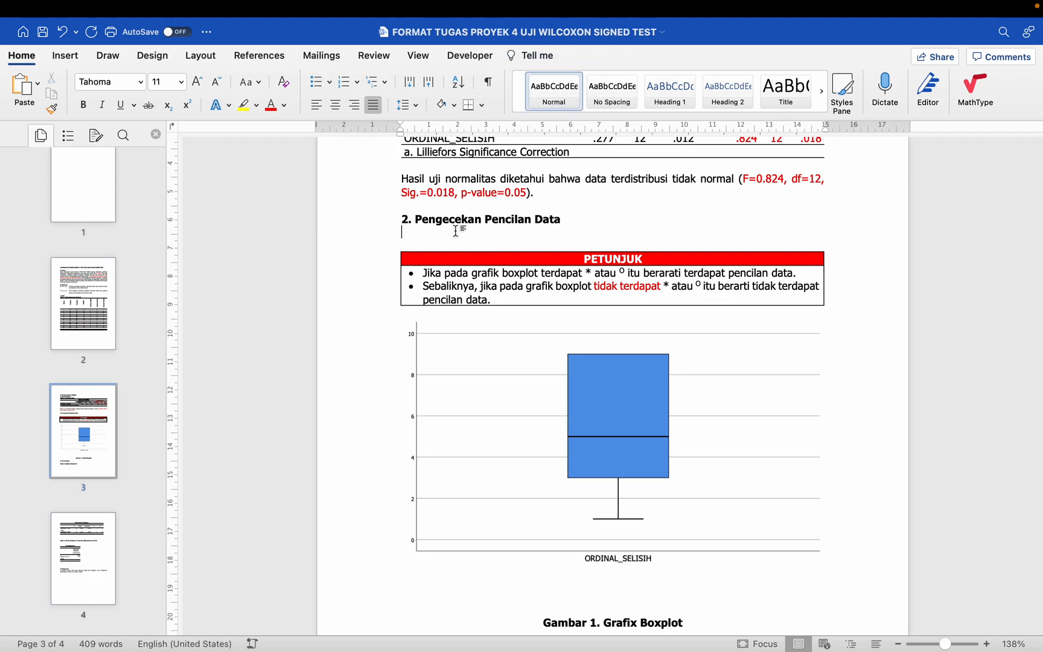
type("Pengecekan pa")
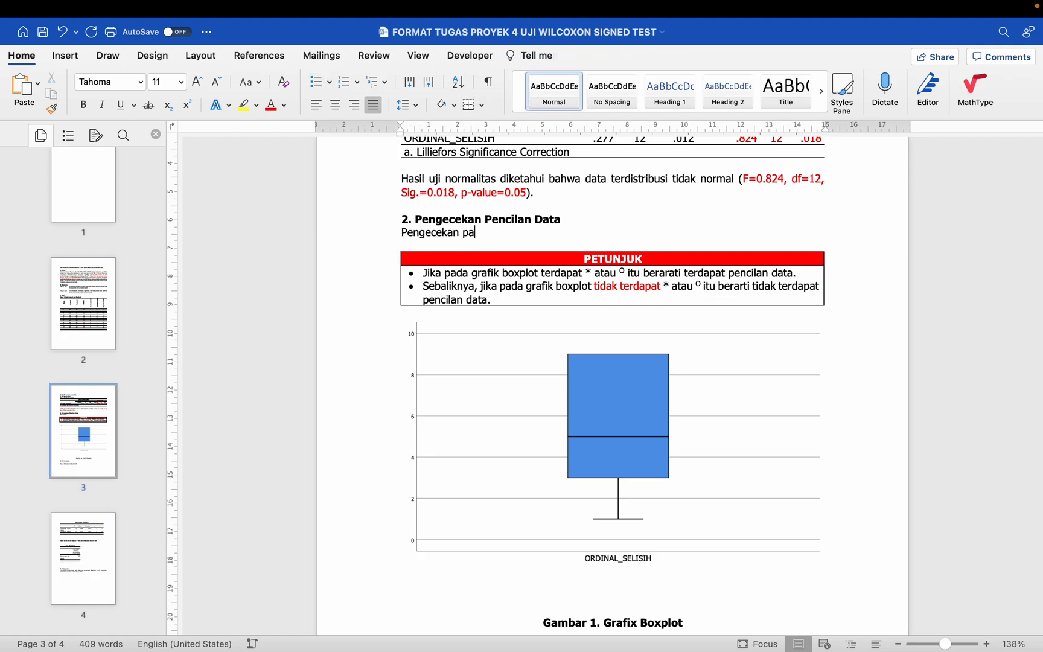
type("da grafik boxplot diketa")
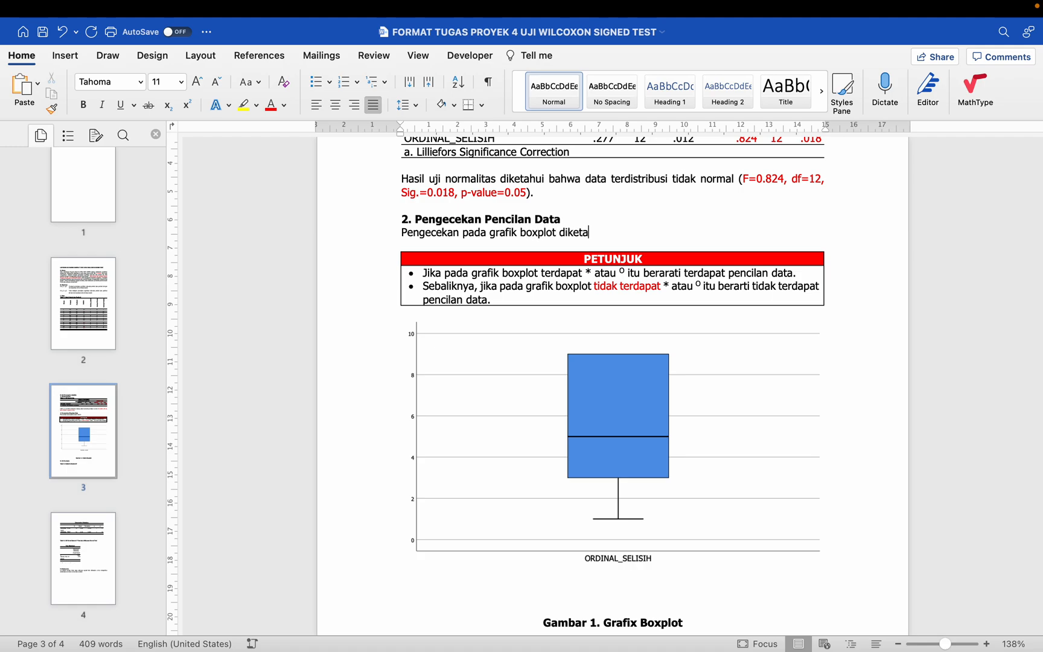
type("hui ")
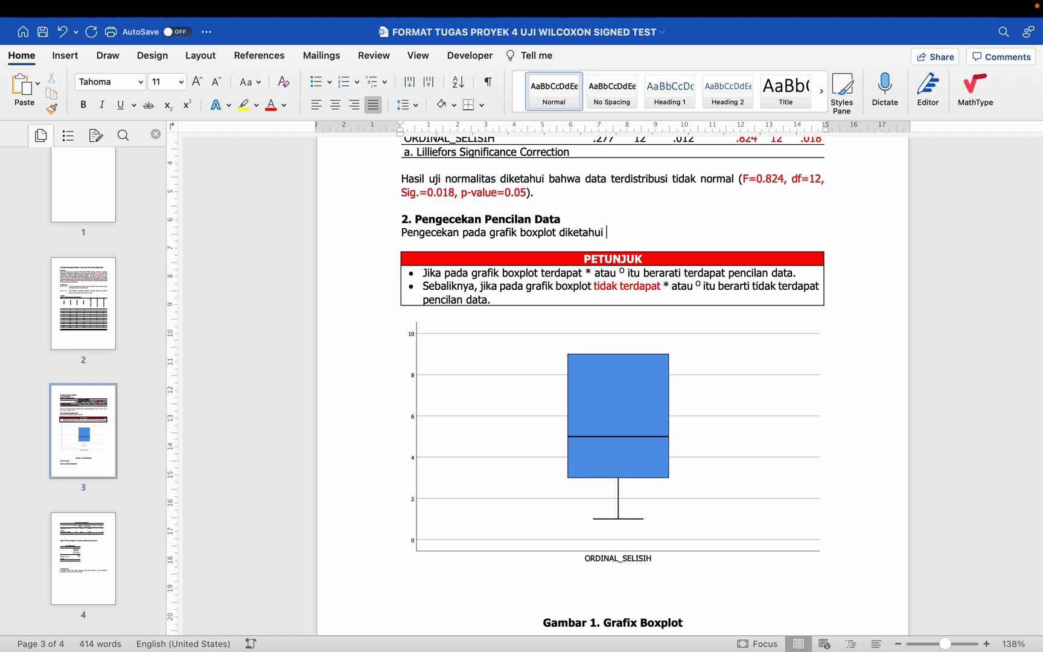
type("baha")
key("BackSpace")
key("BackSpace")
key("BackSpace")
type("tidak terdapat pencilan data.")
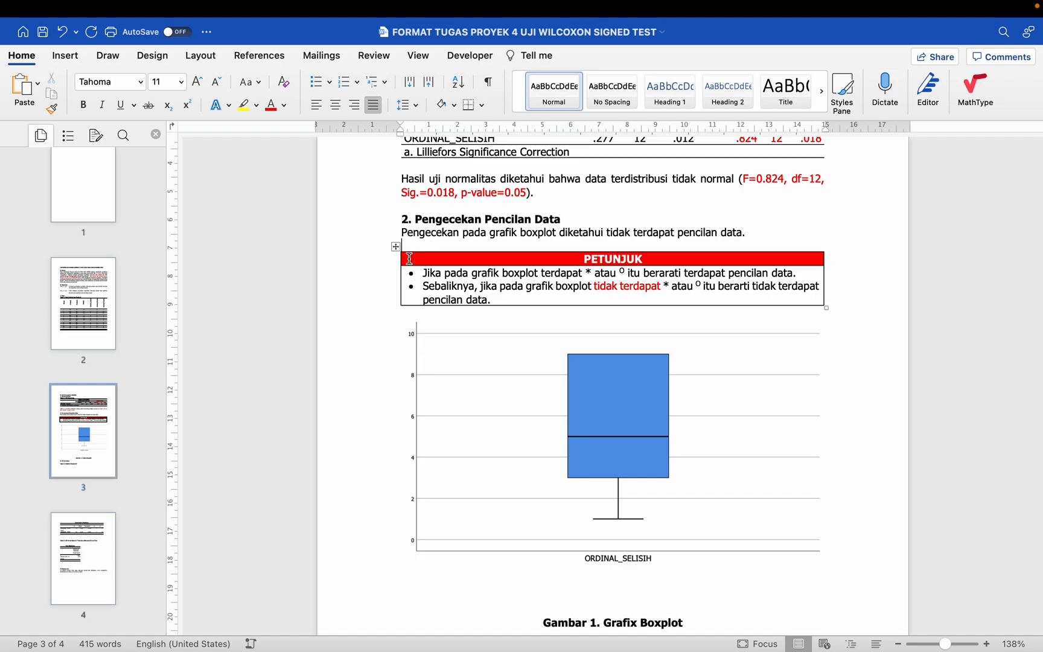
Step: Delete the PETUNJUK box above the boxplot and remove the blank lines between the boxplot and its Gambar 1 caption
left_click(396, 247)
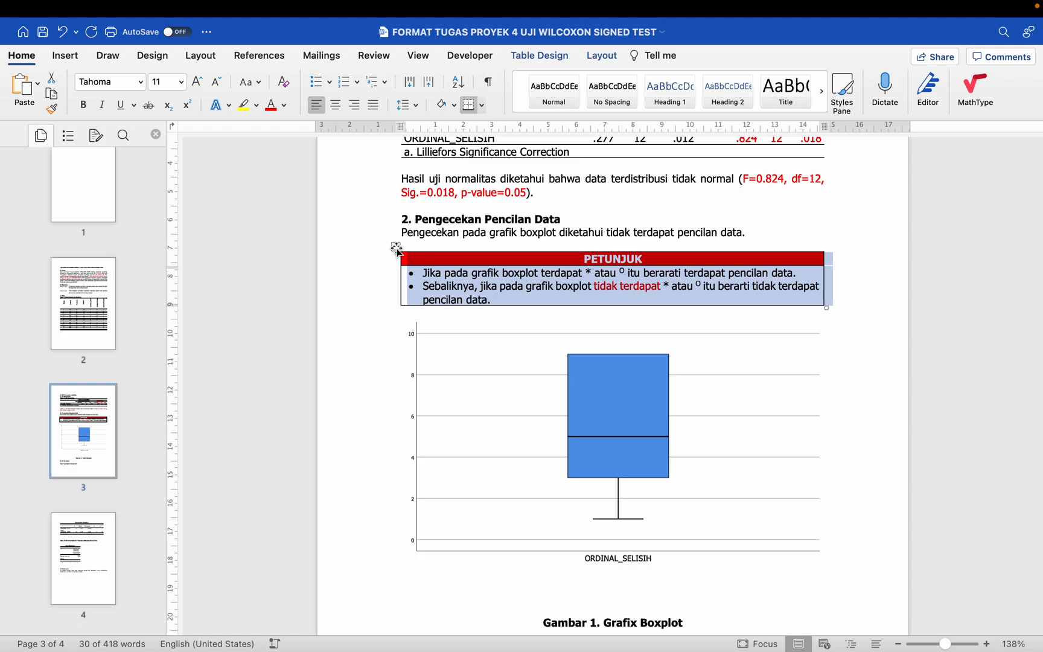
key("BackSpace")
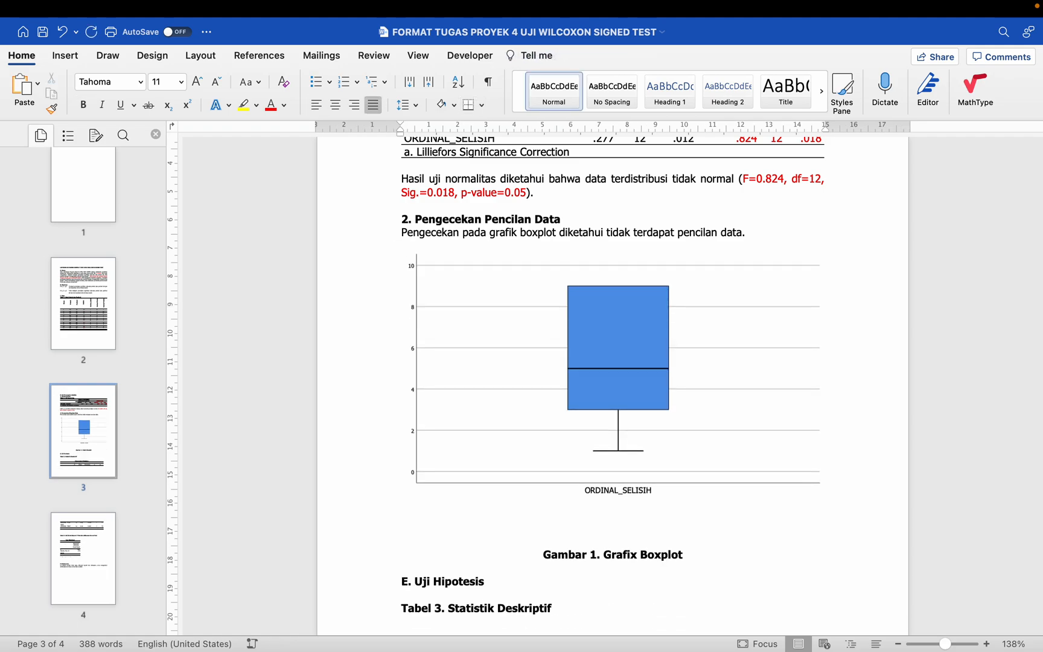
scroll(491, 332, "down", 5, "ctrl")
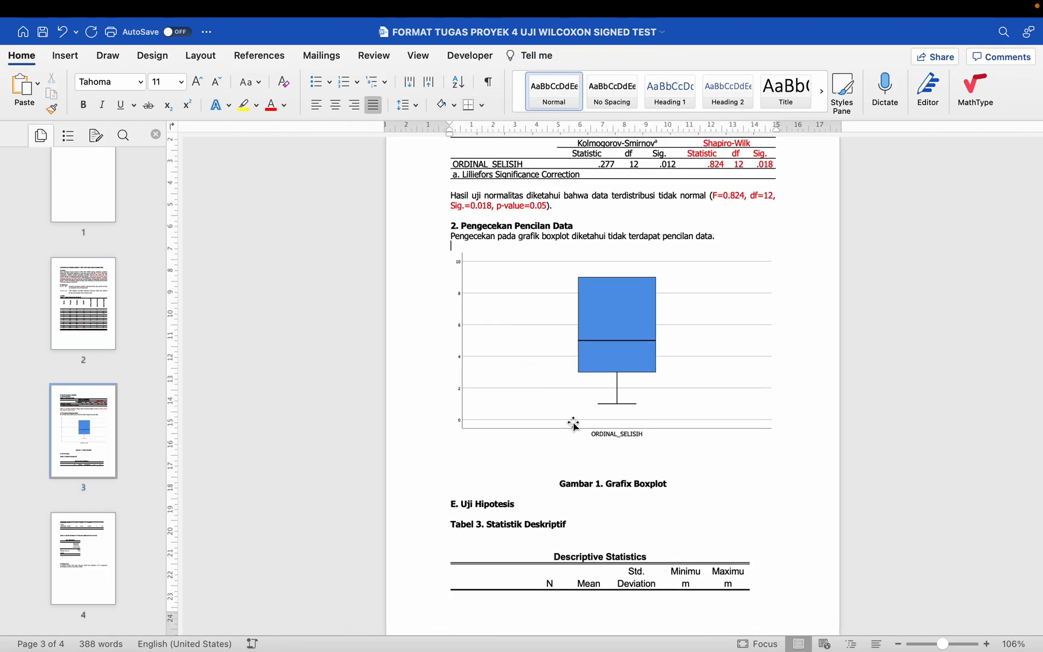
left_click(610, 468)
key("BackSpace")
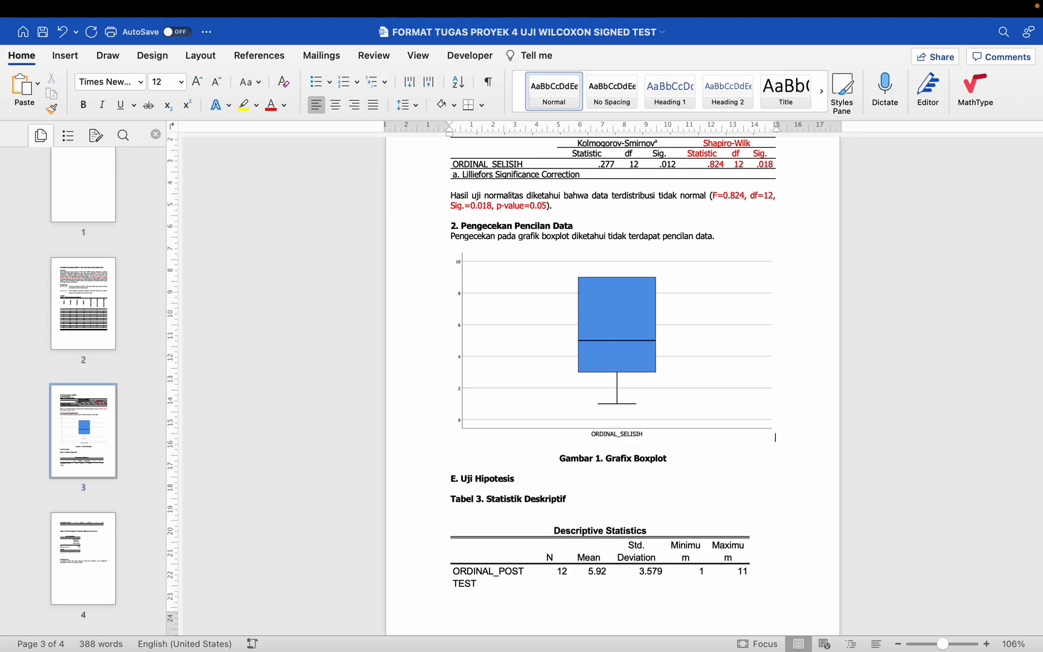
left_click(613, 447)
key("BackSpace")
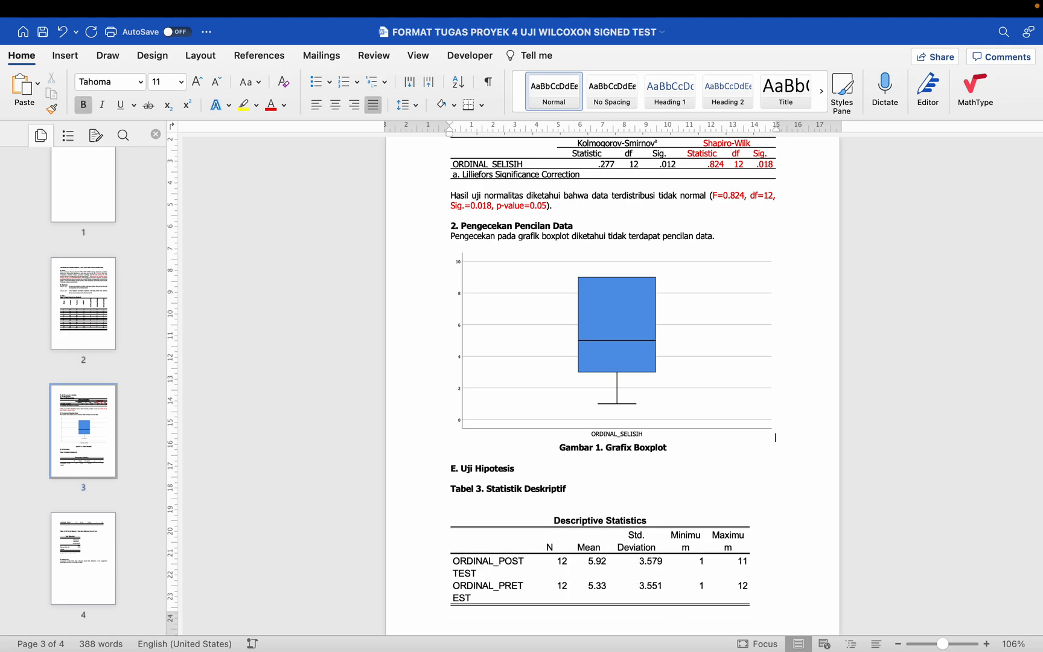
Step: Remove the blank lines between the E. Uji Hipotesis heading, the Tabel 3 caption and the Descriptive Statistics table
scroll(545, 373, "down", 5)
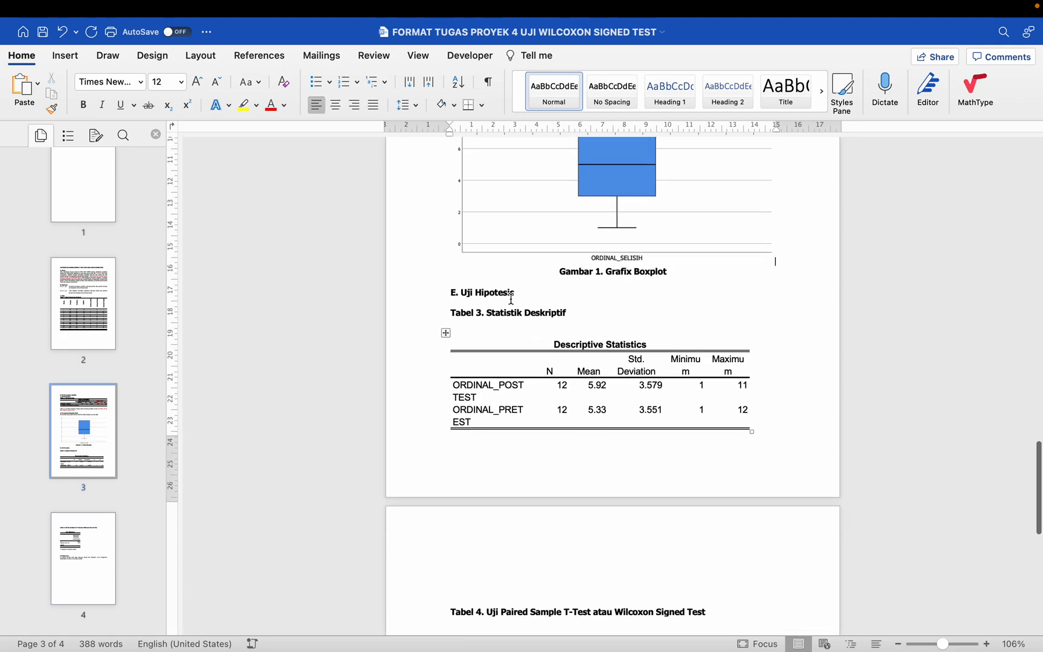
left_click(433, 295)
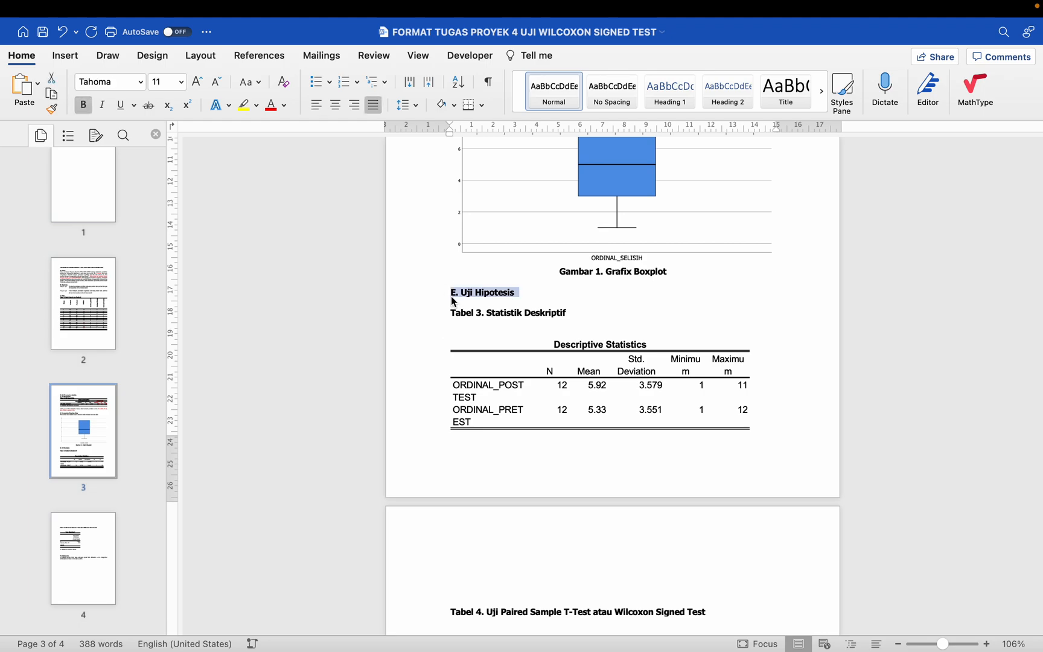
left_click(465, 301)
key("BackSpace")
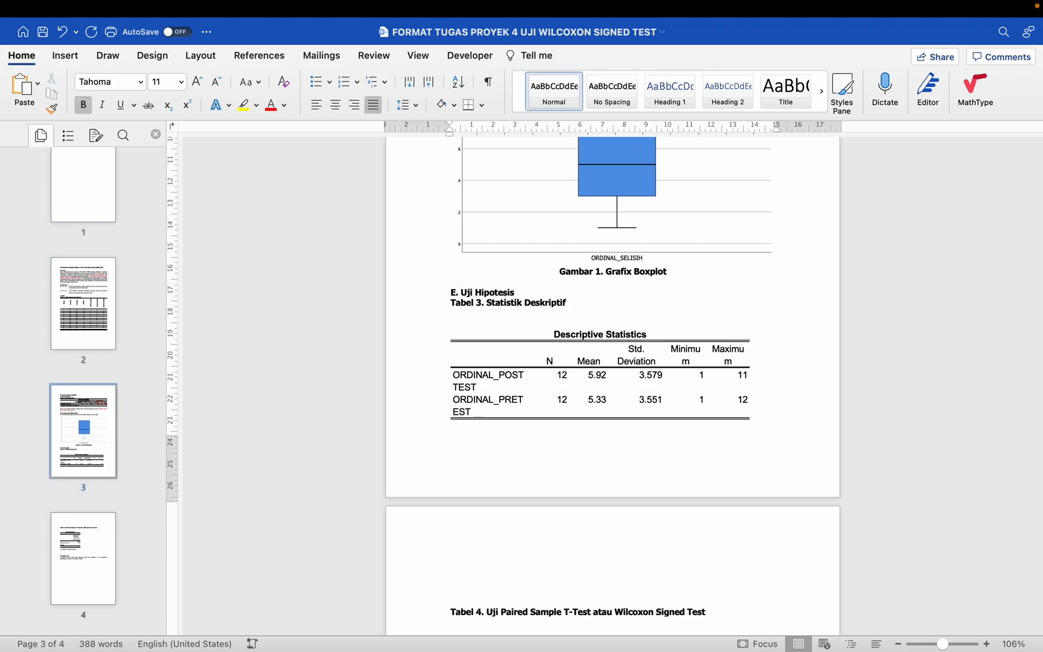
left_click_drag(556, 272, 670, 272)
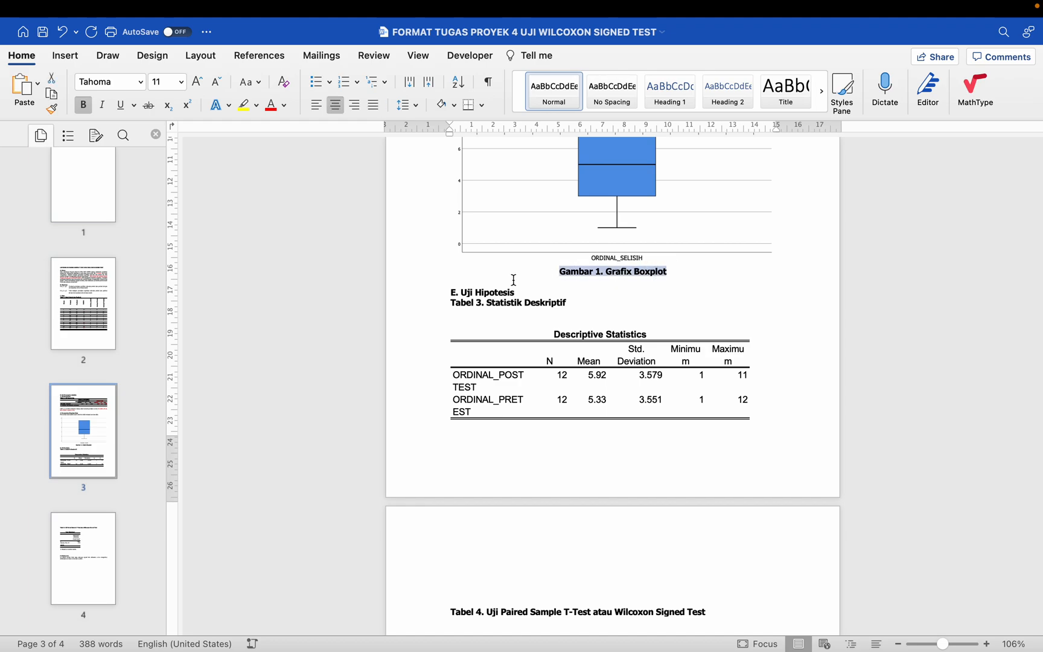
left_click(422, 288)
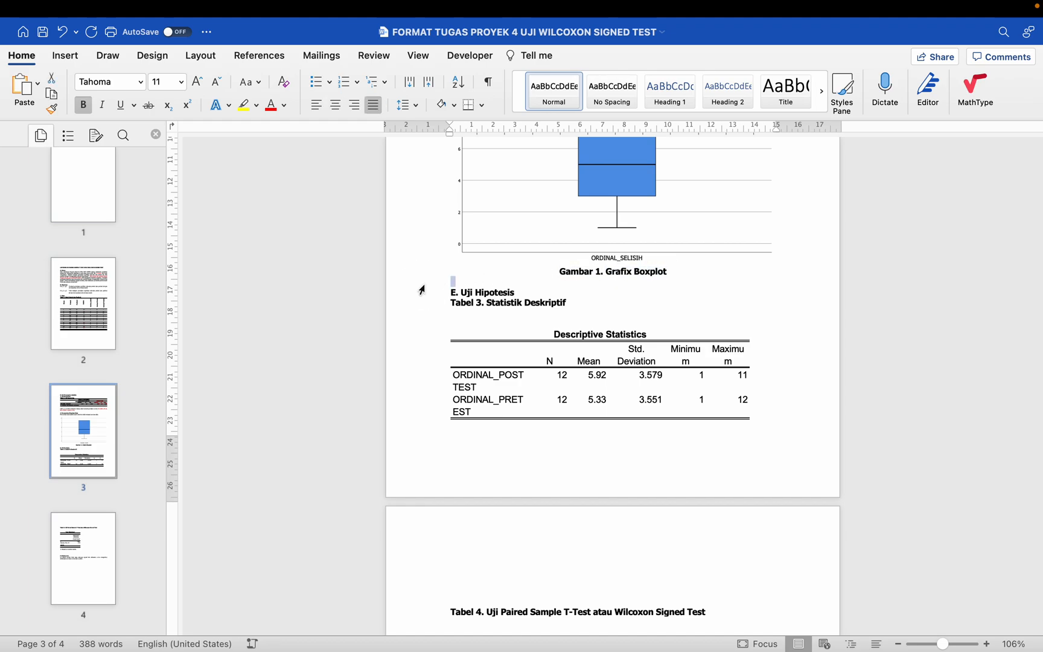
left_click(488, 325)
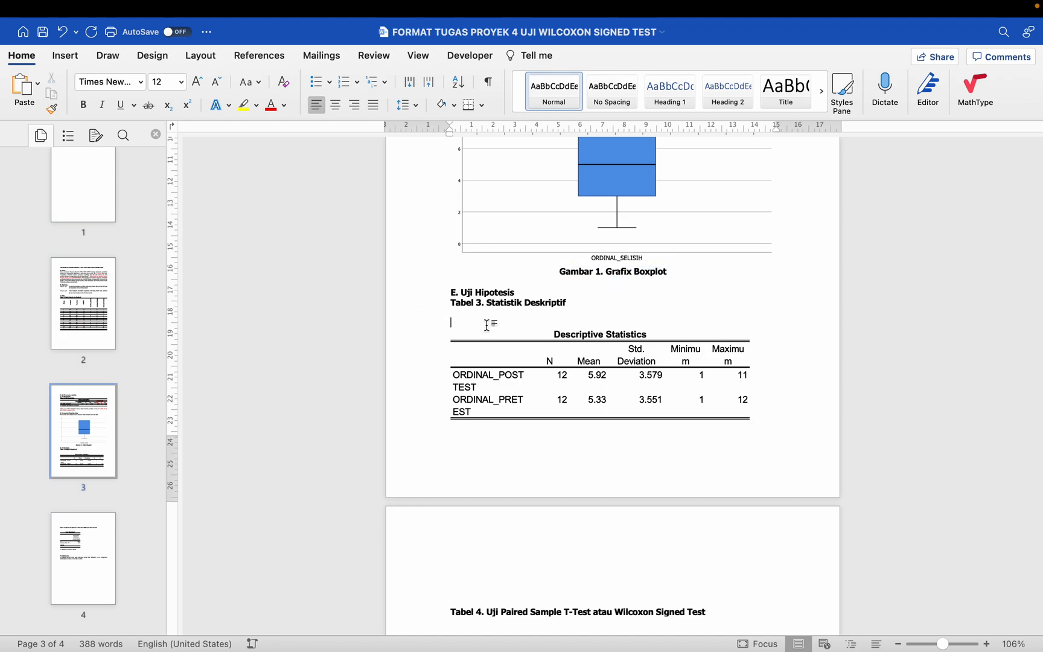
key("BackSpace")
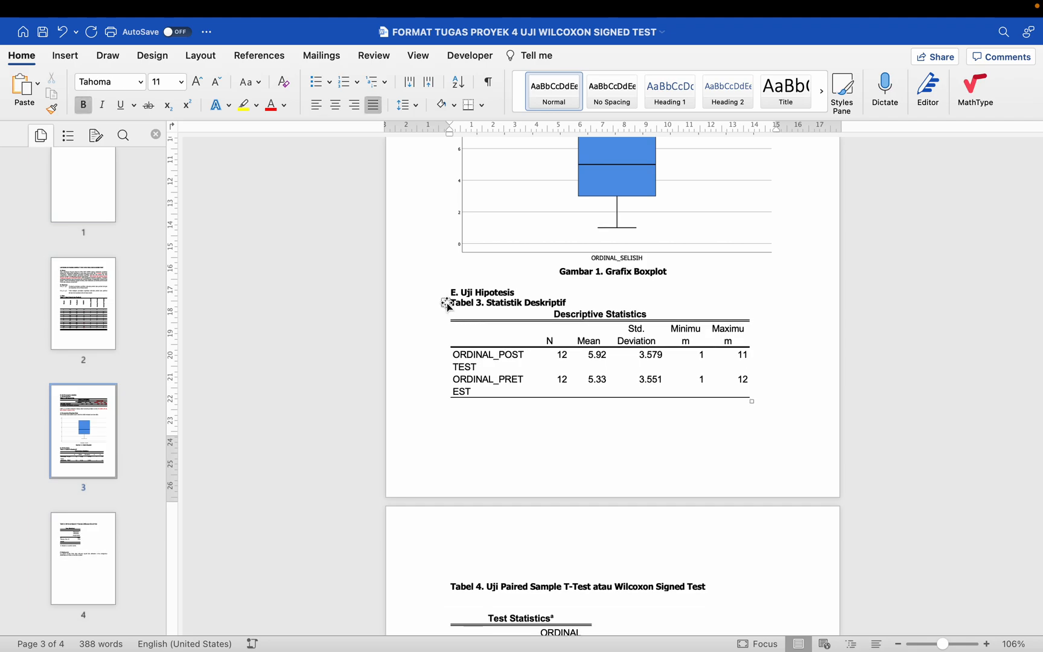
Step: Set the whole Descriptive Statistics table to Tahoma, size 11
left_click(446, 302)
left_click(140, 82)
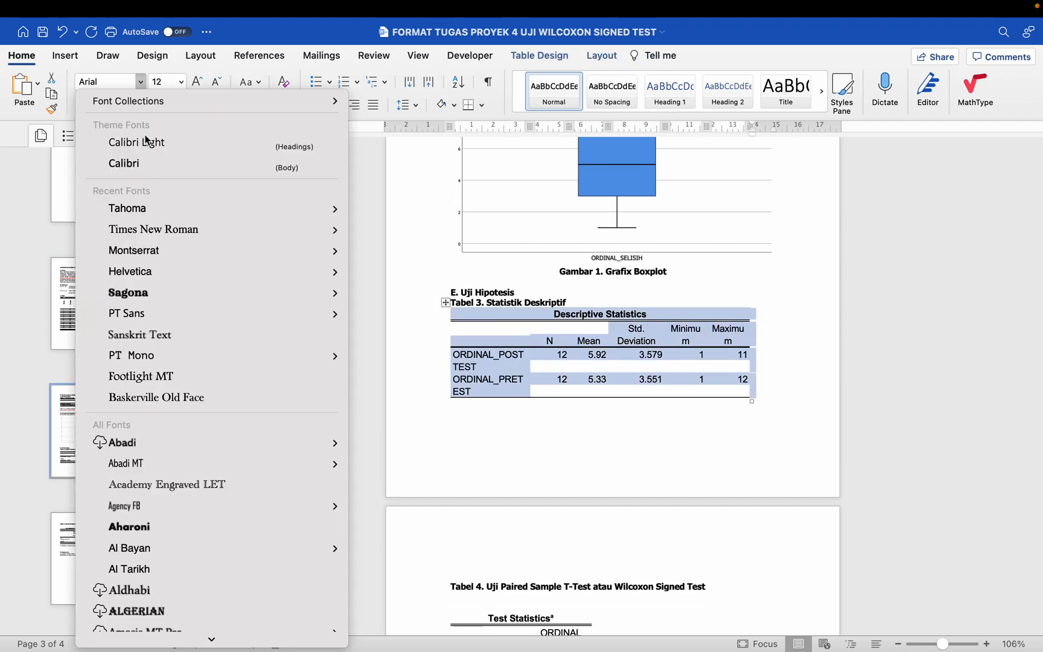
left_click(146, 212)
left_click(181, 81)
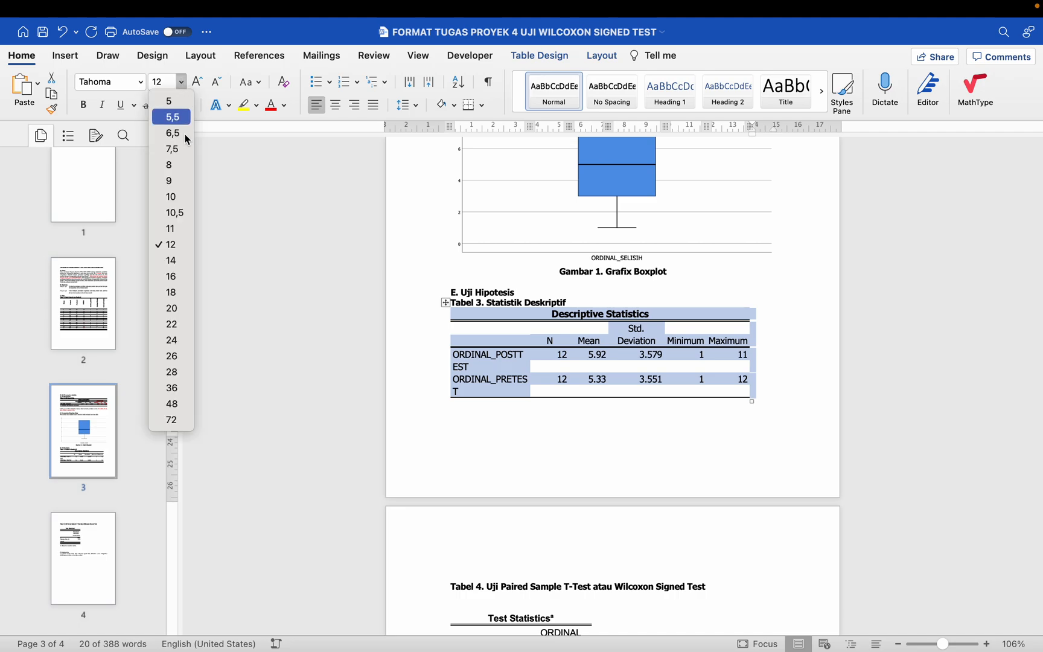
left_click(181, 230)
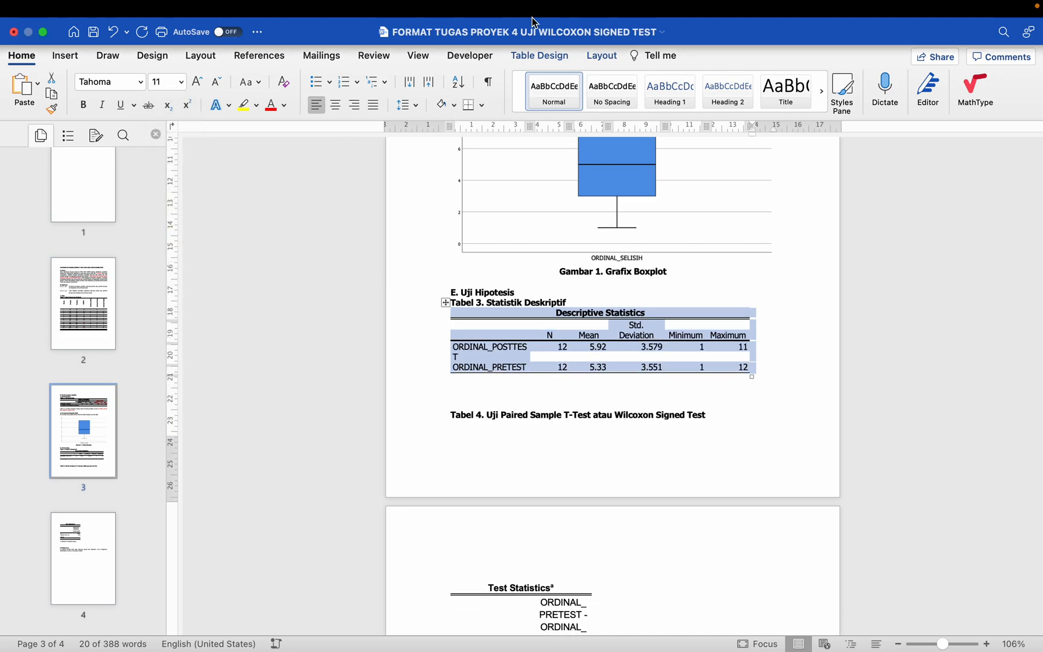
Step: Clear all borders of the Descriptive Statistics table and apply only bottom, top and inside horizontal borders
left_click(535, 59)
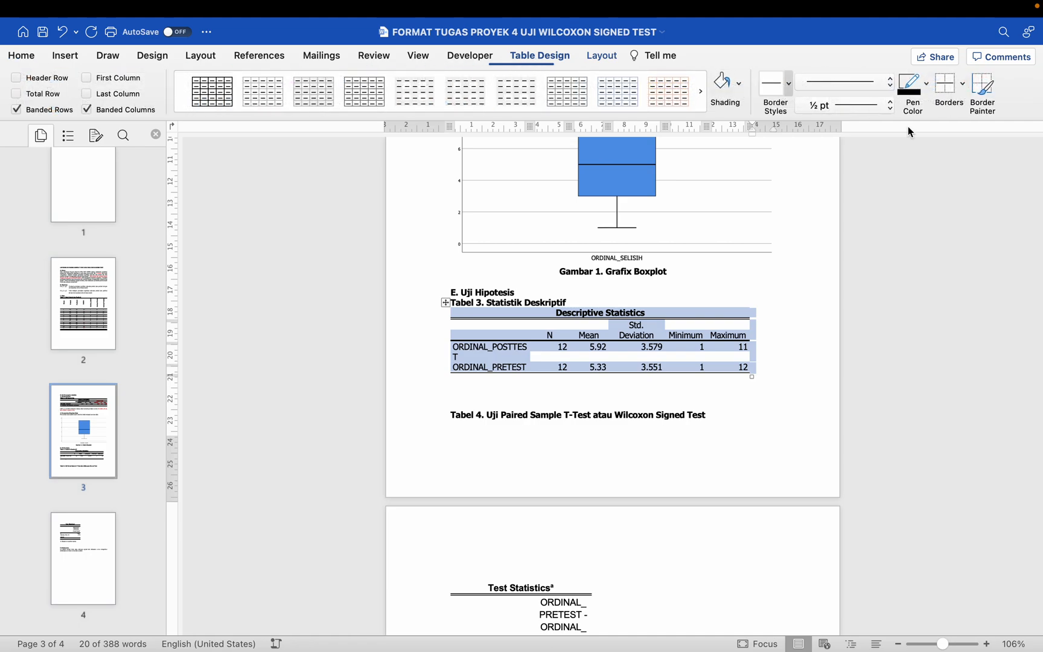
left_click(962, 85)
left_click(946, 183)
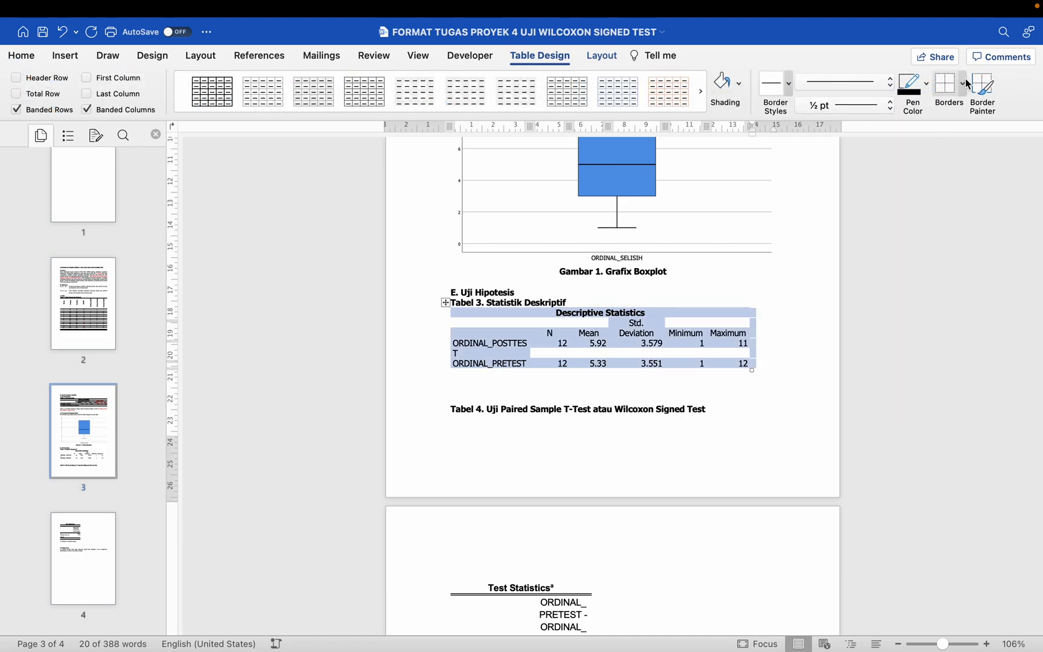
left_click(964, 80)
left_click(956, 109)
left_click(961, 79)
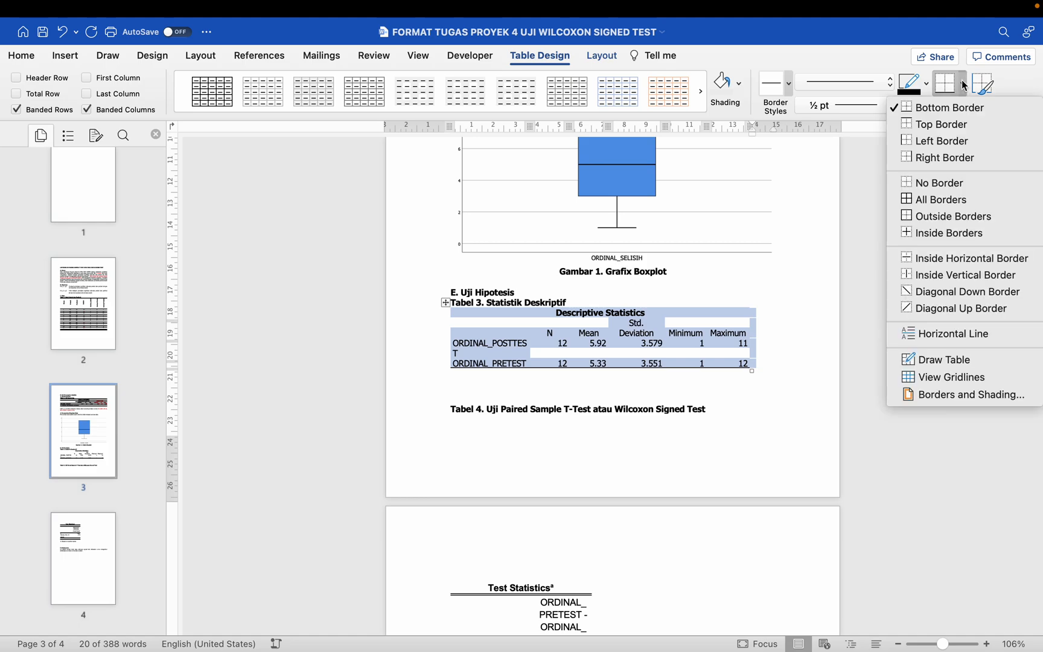
left_click(955, 121)
left_click(963, 82)
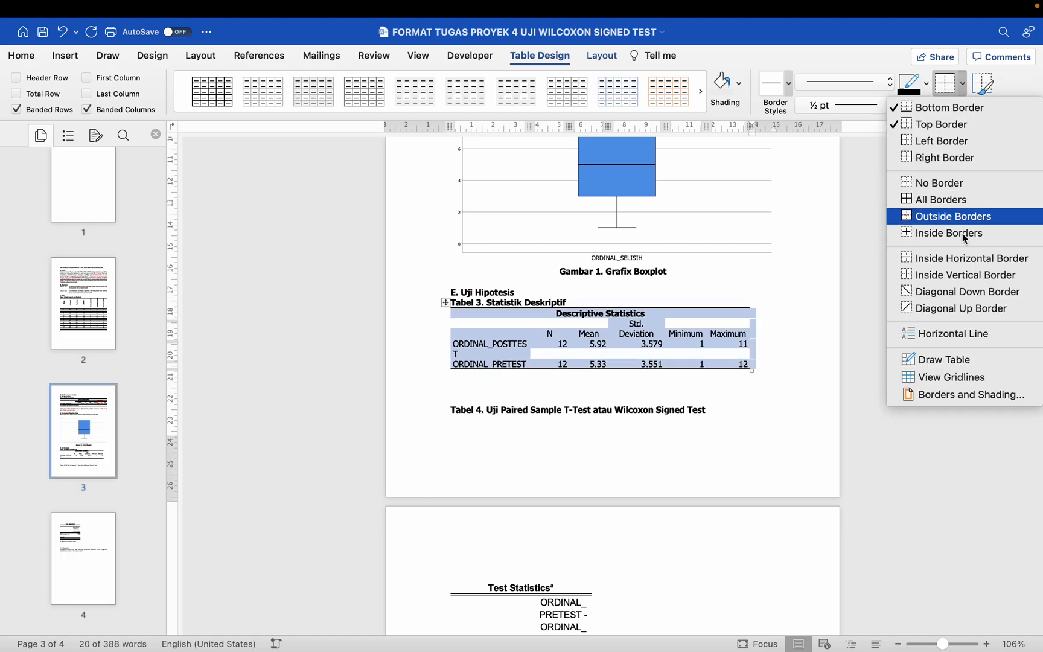
left_click(964, 257)
left_click(964, 84)
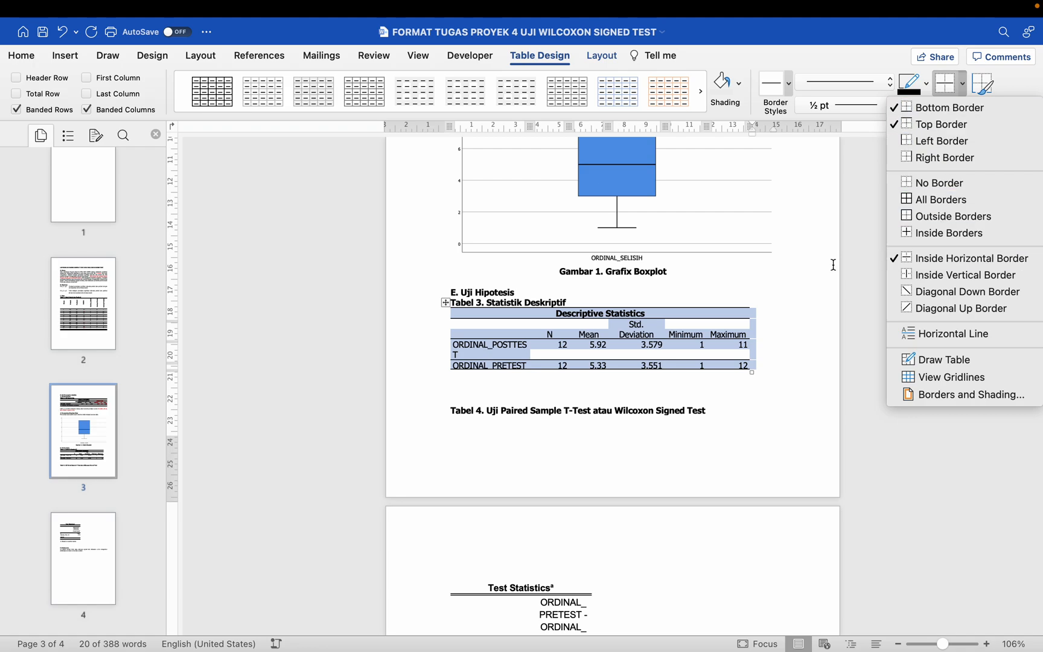
Step: AutoFit the Descriptive Statistics table to the window width
left_click(605, 57)
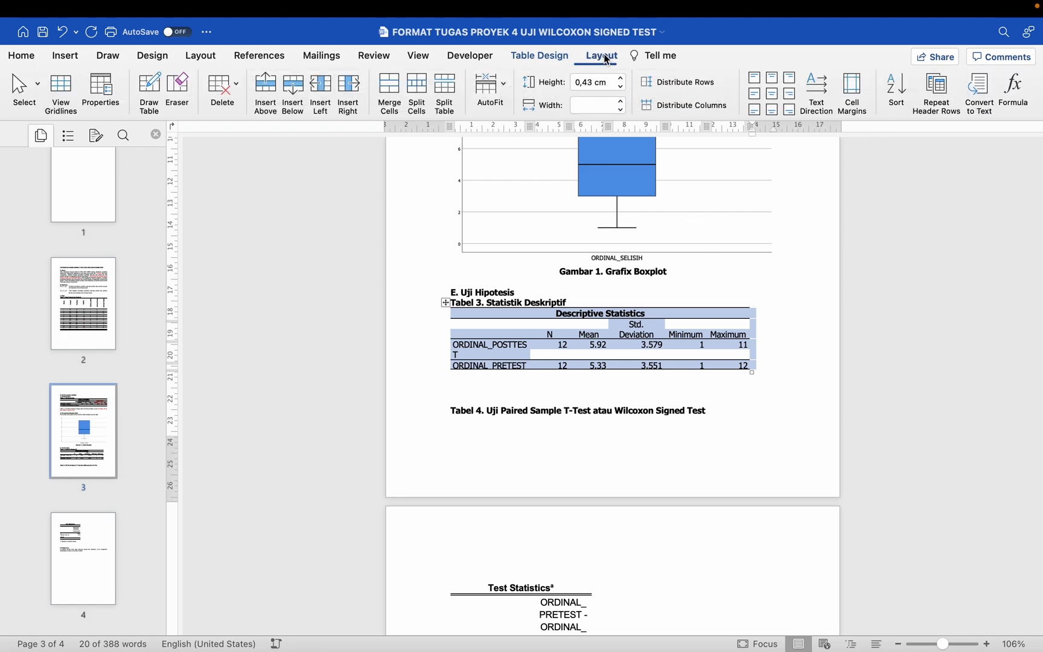
left_click(506, 82)
left_click(513, 108)
left_click(492, 99)
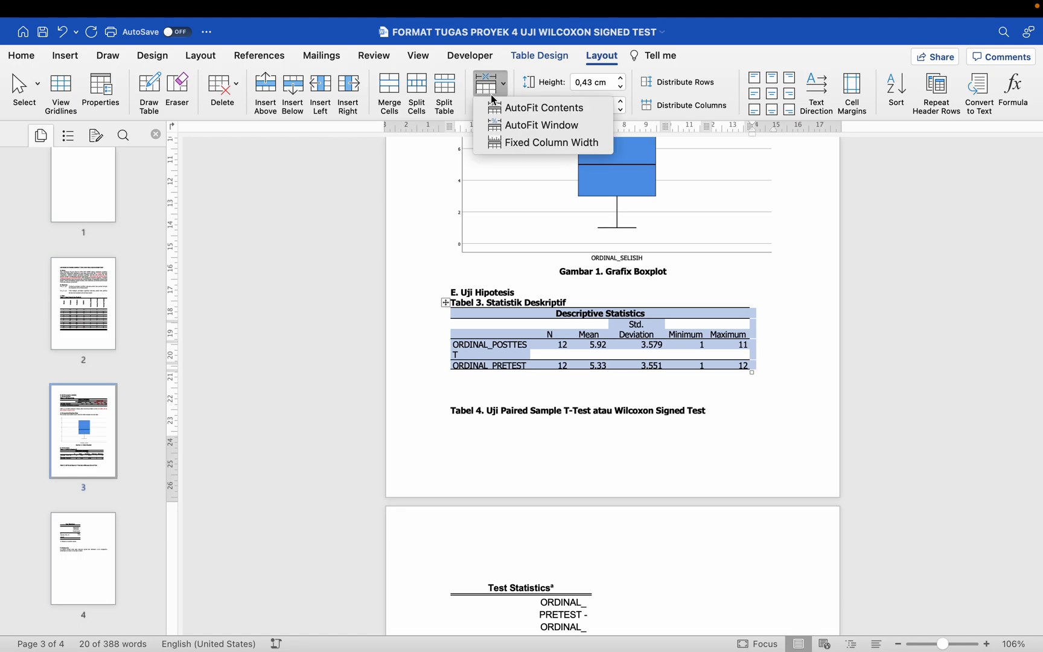
left_click(507, 129)
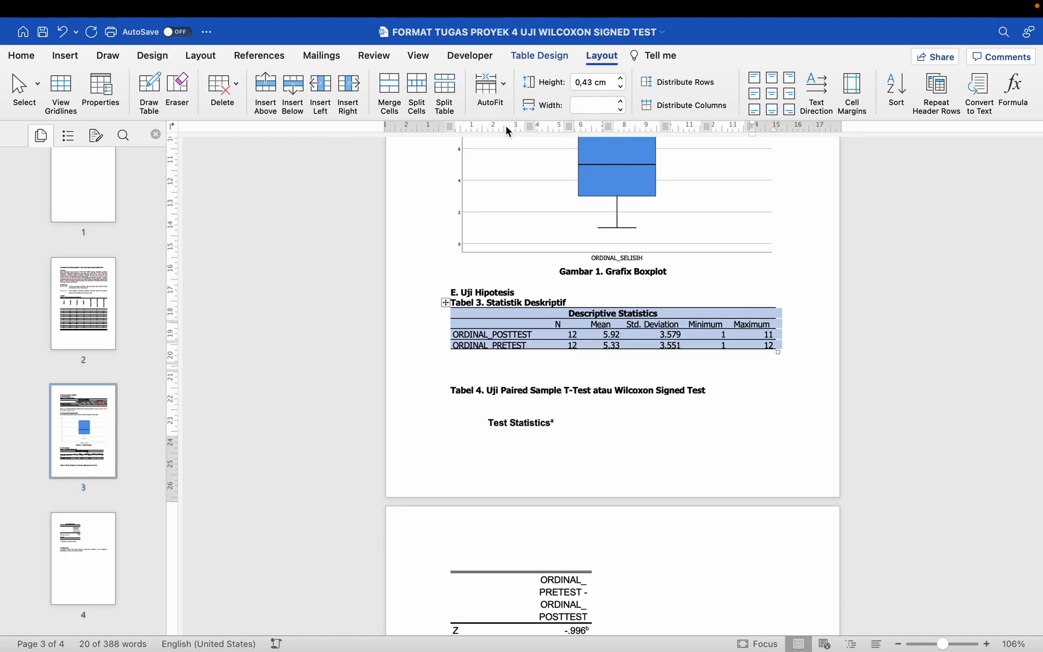
Step: Insert a blank line below the Descriptive Statistics table and colour its Mean column, header included, red
left_click(499, 368)
scroll(496, 370, "down", 1)
scroll(495, 362, "up", 3)
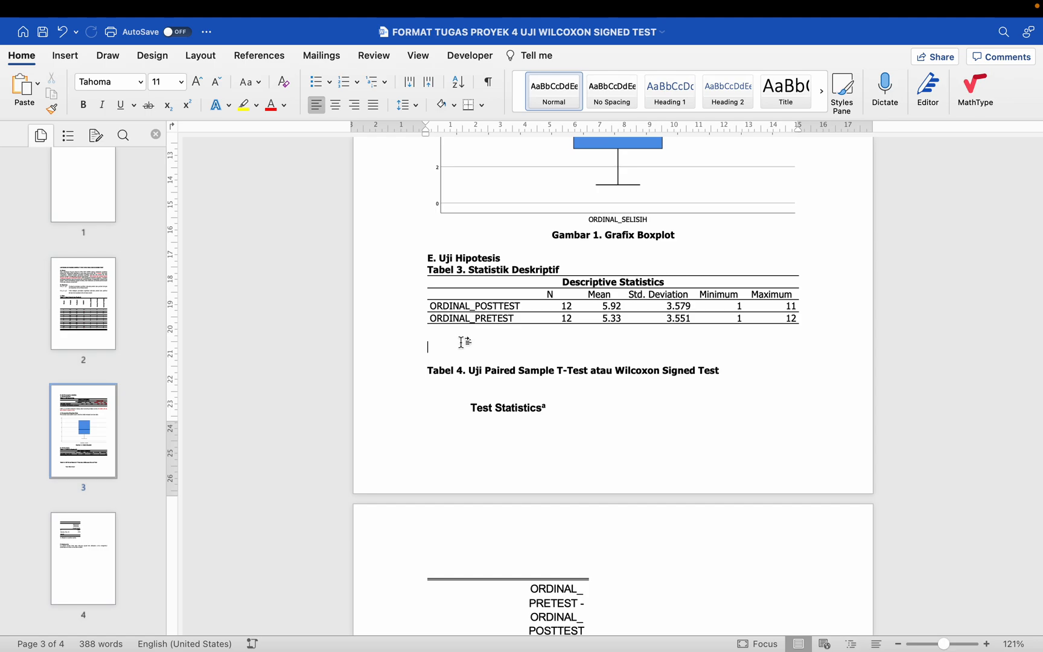
key("Up")
key("BackSpace")
key("Return")
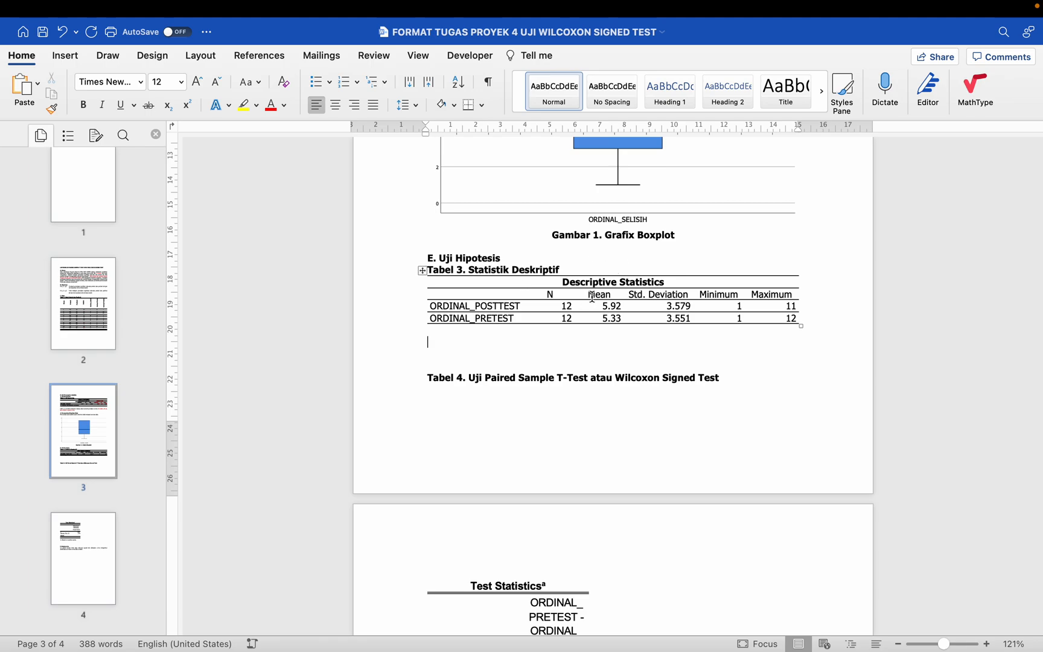
left_click_drag(599, 294, 605, 318)
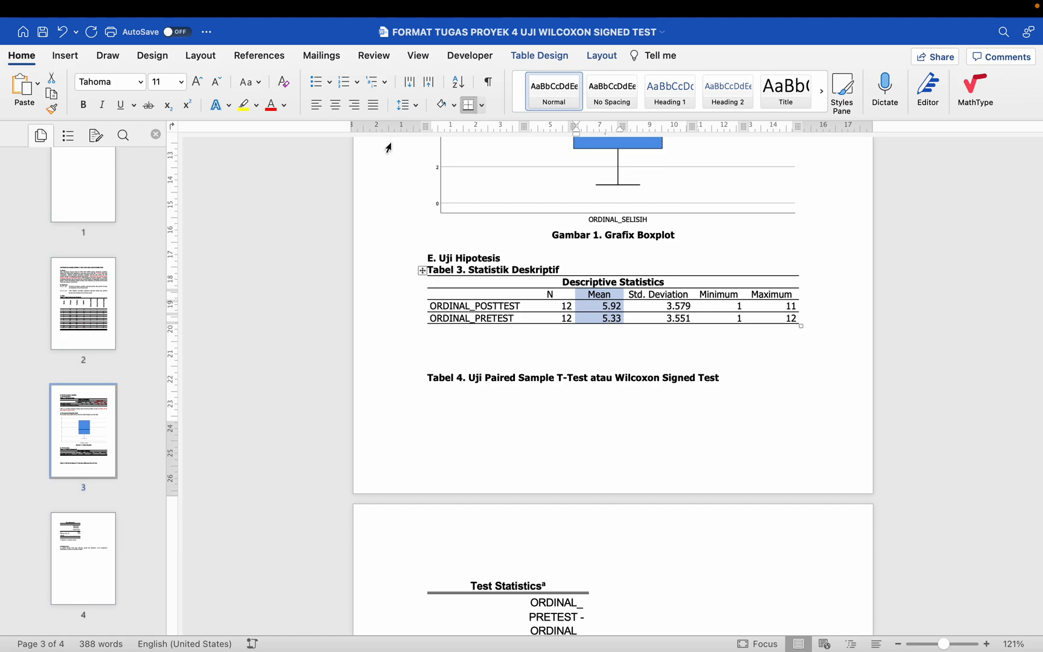
left_click(270, 106)
Step: Start an interpretation sentence in the Normal style below the Descriptive Statistics table with "Diketah"
left_click(511, 338)
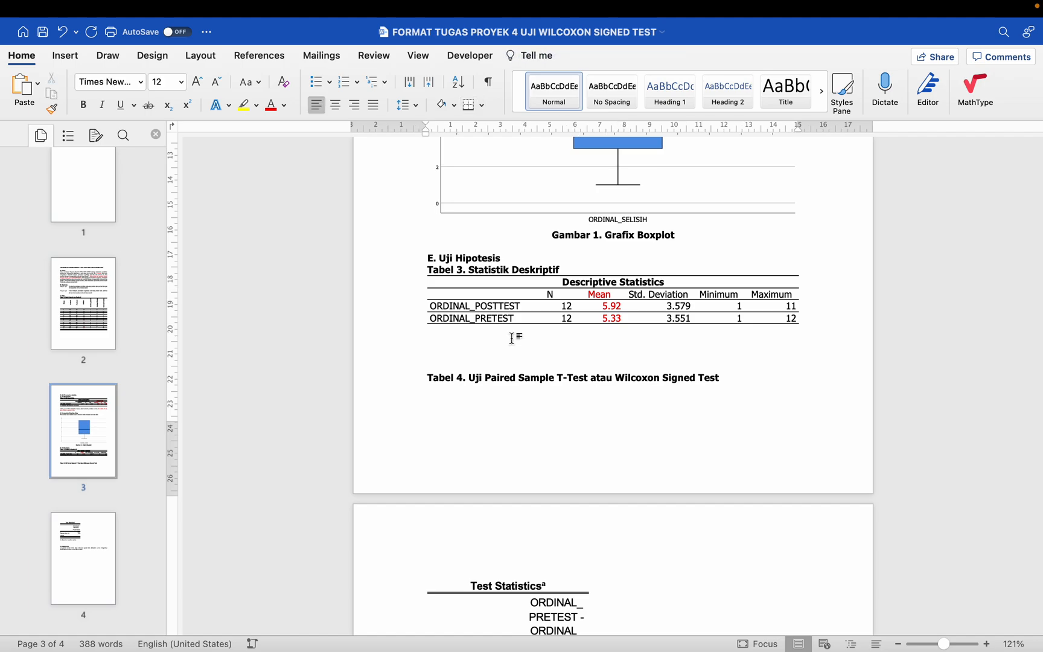
type("D")
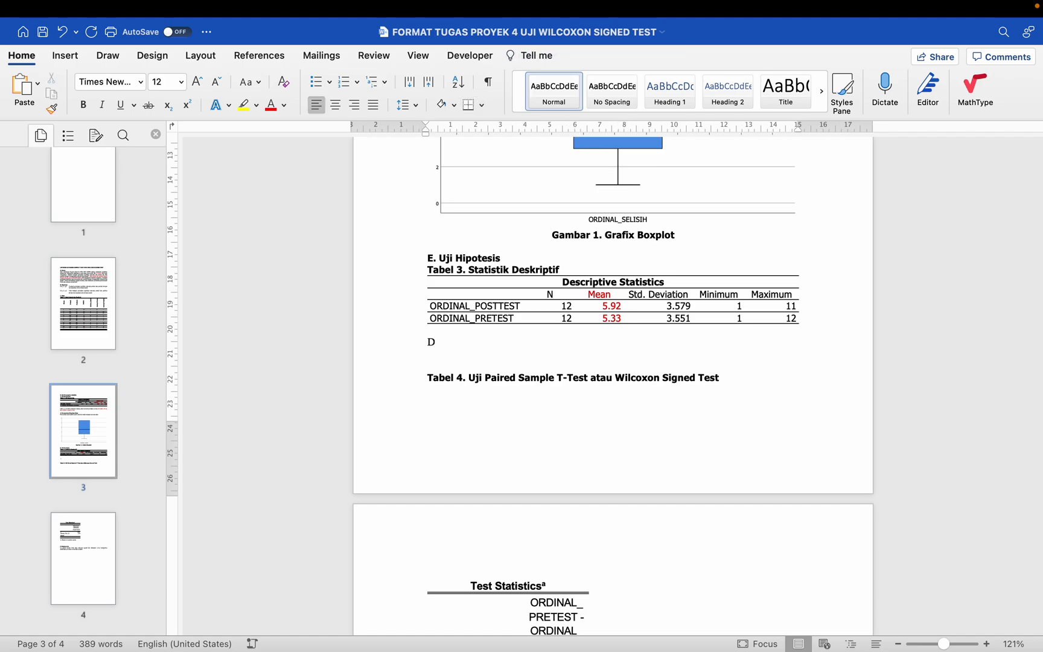
left_click(549, 98)
type("iketa")
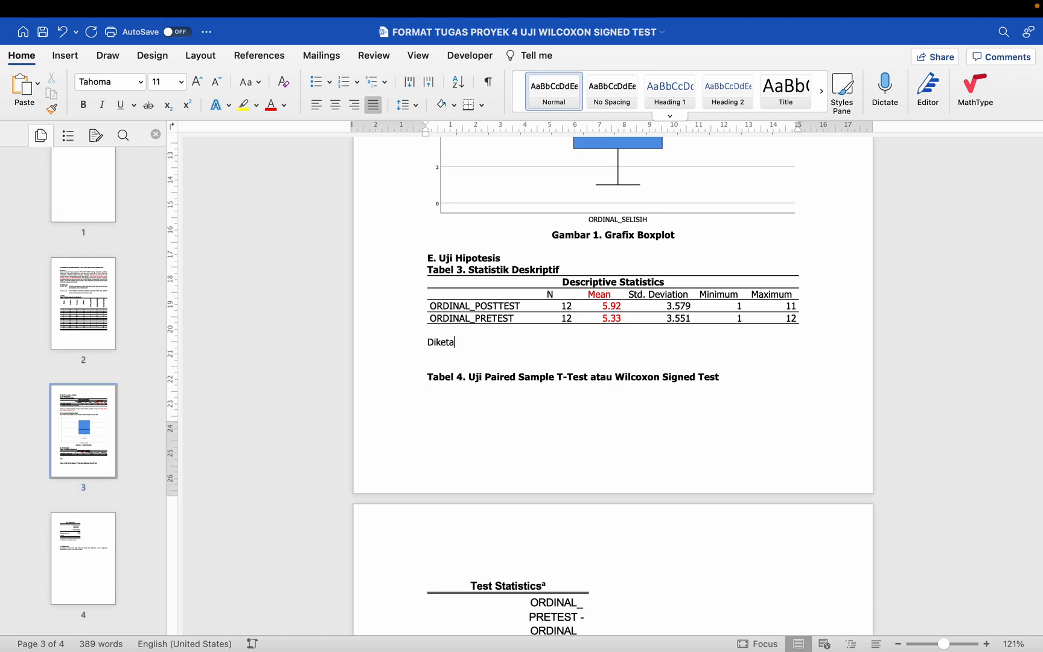
type("h")
Step: Colour the name, N, Mean and Std. Deviation cells red in the ORDINAL_POSTTEST row and purple in the ORDINAL_PRETEST row
left_click_drag(470, 306, 666, 300)
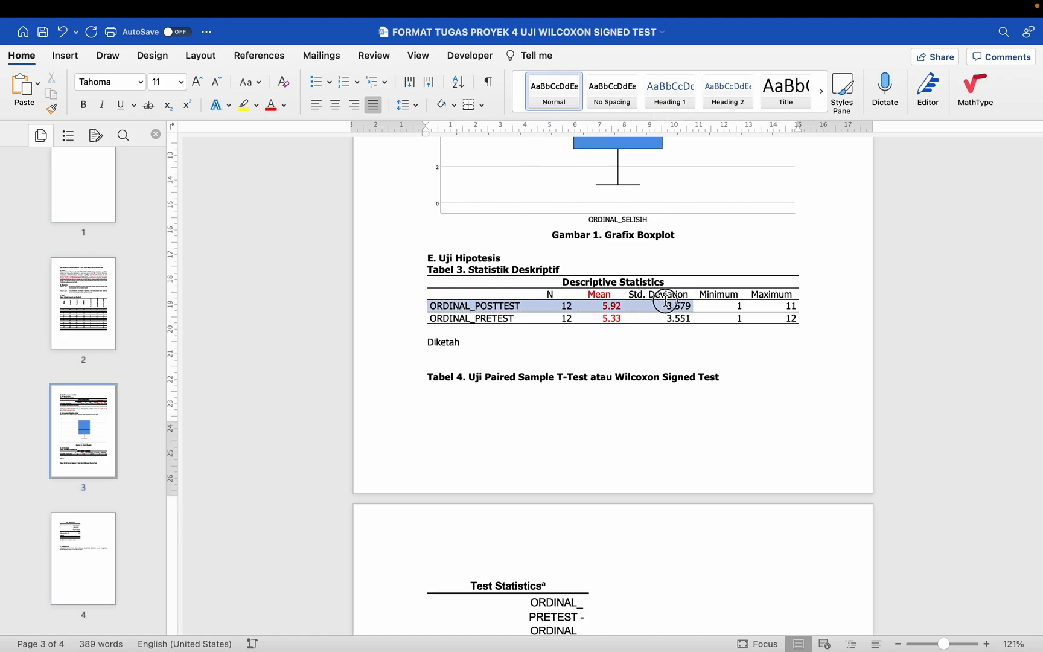
left_click(273, 106)
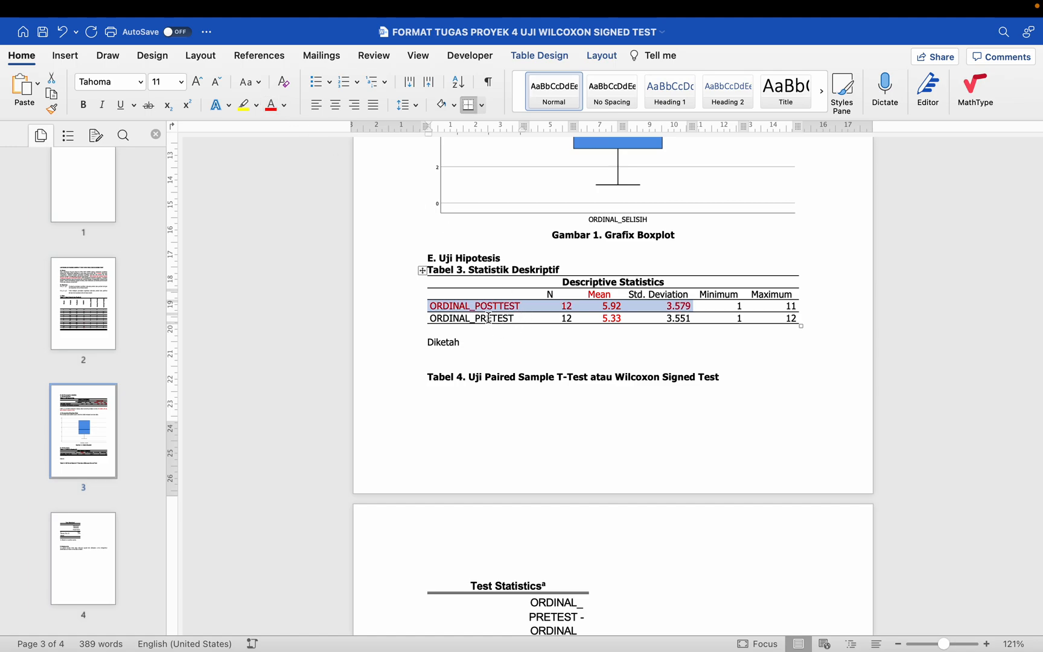
left_click_drag(480, 318, 666, 318)
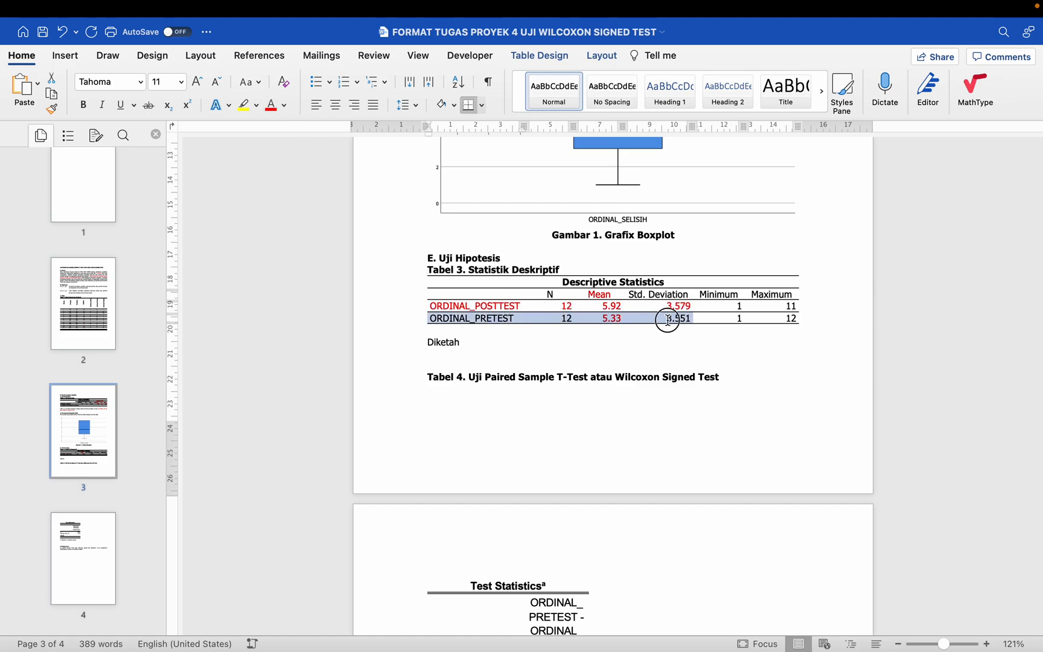
left_click(285, 107)
left_click(392, 269)
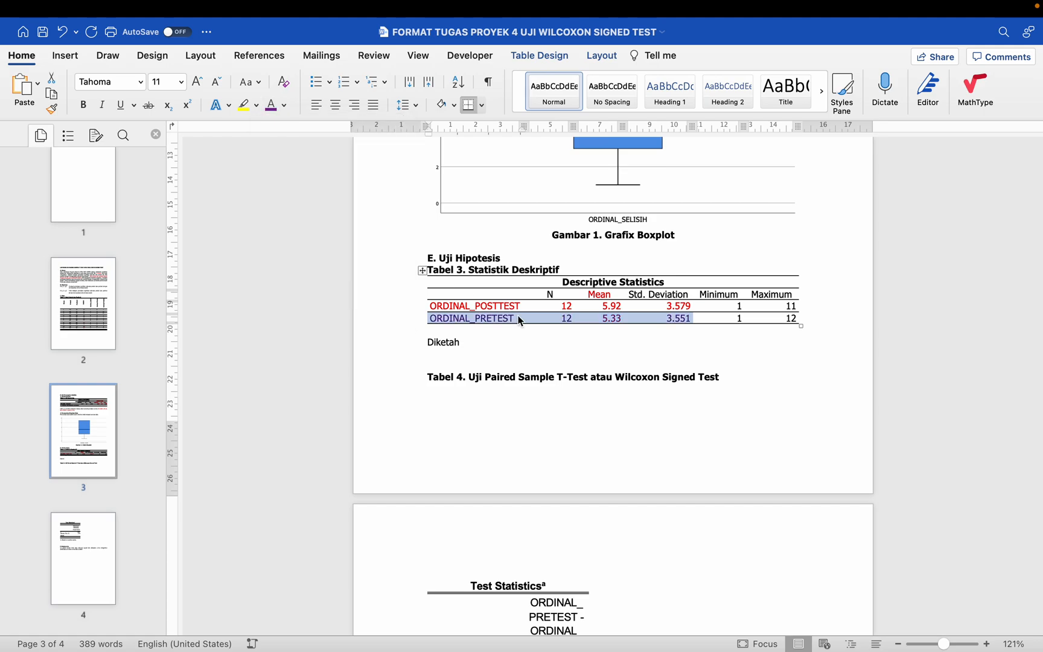
left_click(556, 335)
Step: Set the N, Mean and Std. Deviation header cells of the Descriptive Statistics table to black text
left_click_drag(528, 294, 682, 295)
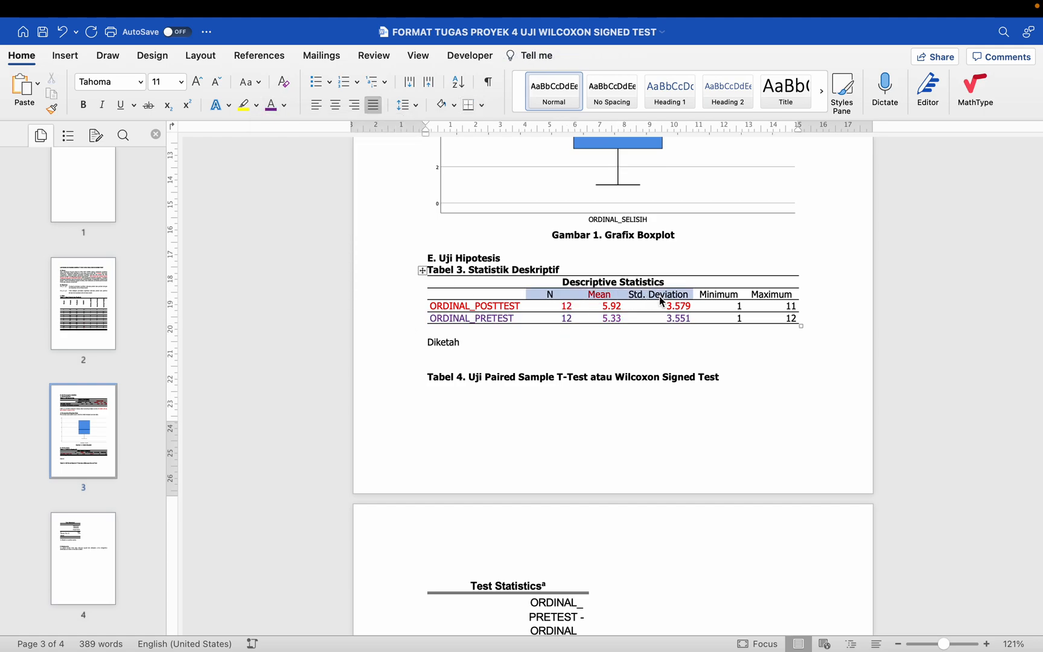
left_click(284, 106)
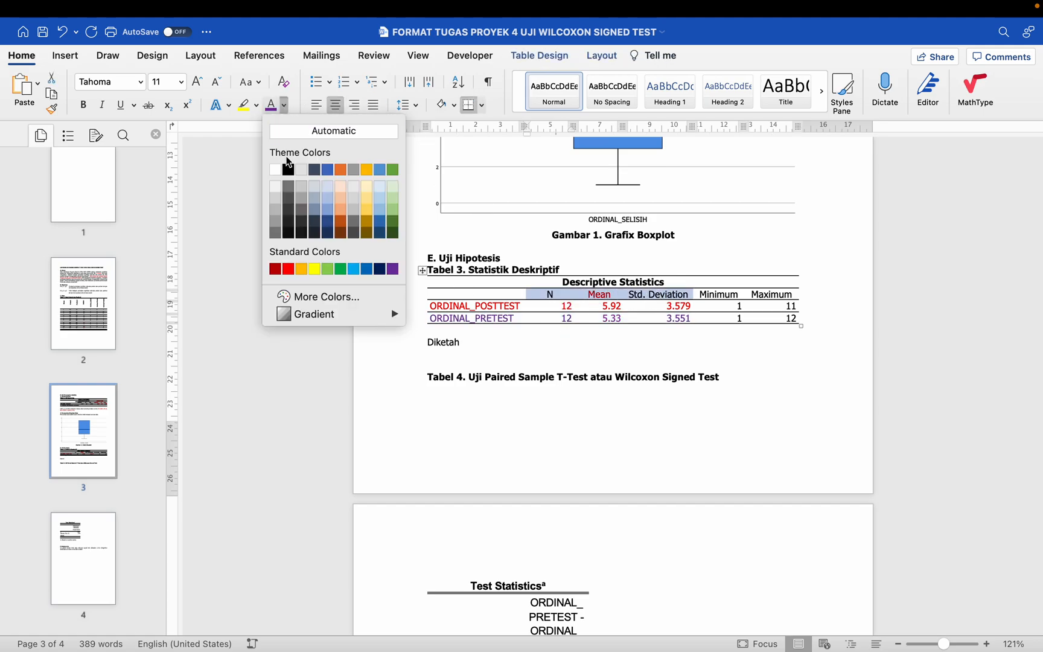
left_click(289, 170)
Step: Continue the interpretation sentence to read "Diketahui peringkat posttest (N=12, M=5.92, SD=3.579)"
left_click(482, 345)
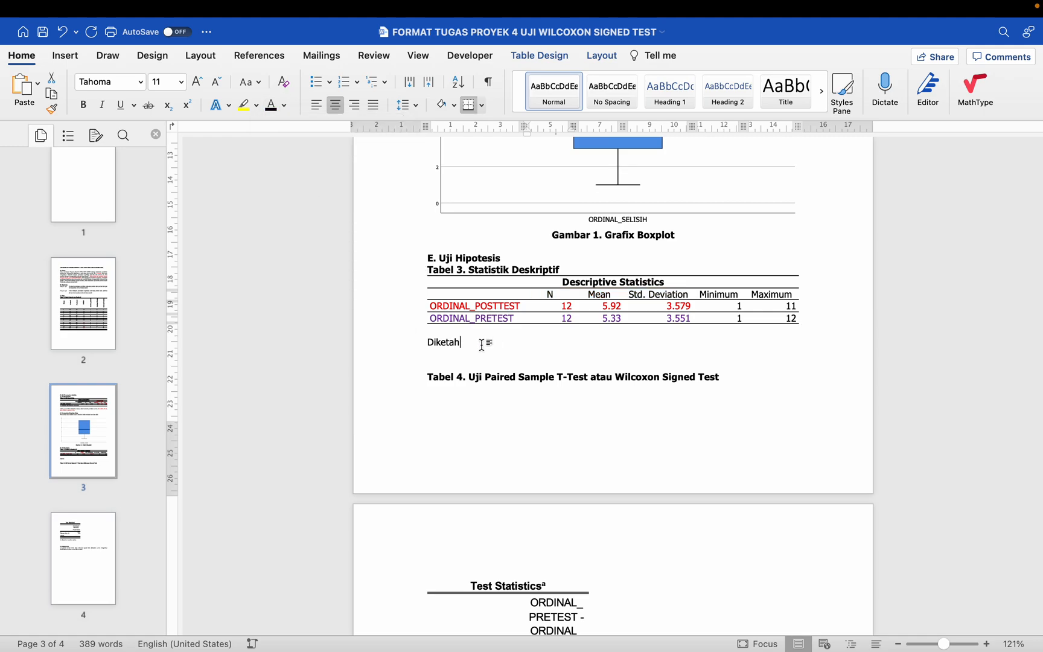
type("ui perin")
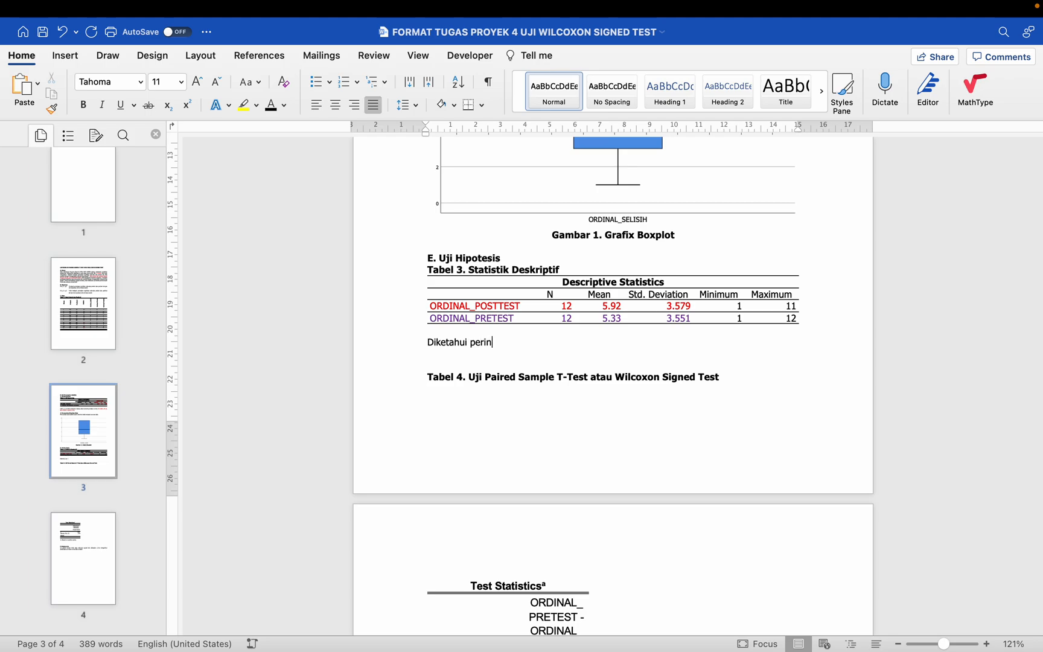
type("gkat")
key("BackSpace")
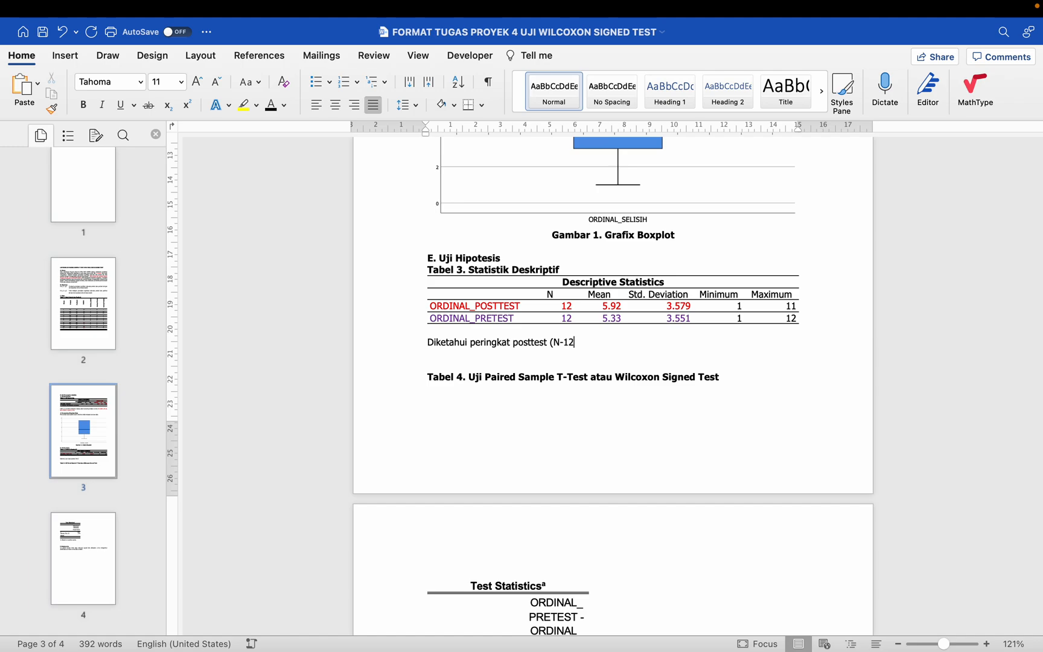
key("BackSpace")
key("BackSpace")
key("BackSpace")
type("=12, M=5.92, SD=3.579")
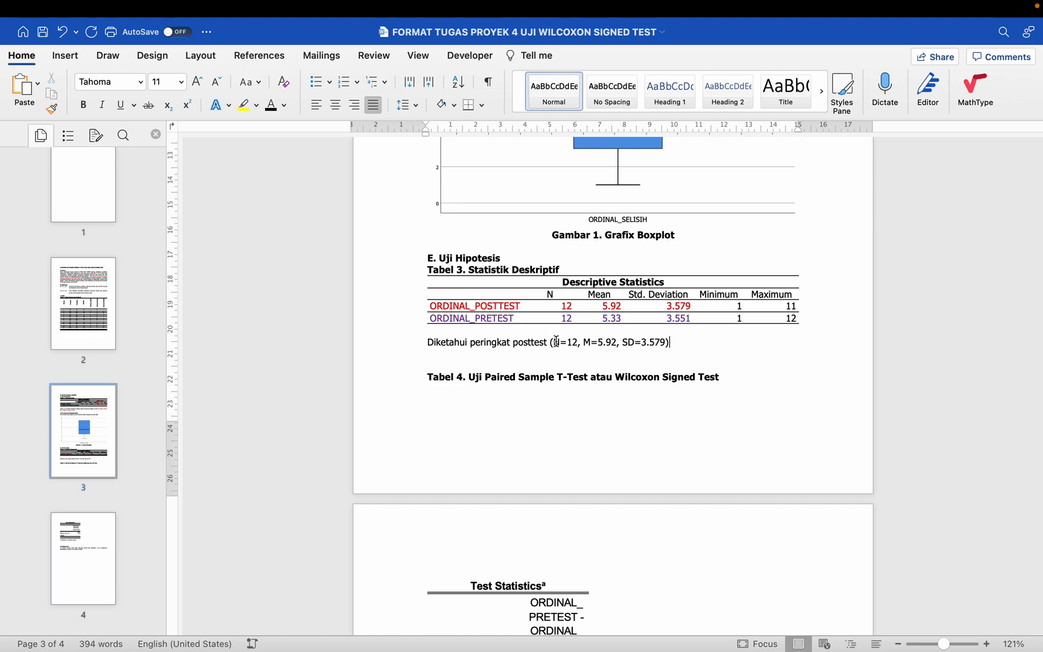
Step: Colour the posttest statistics inside the parentheses red and italicise the word "posttest" in the interpretation
left_click_drag(553, 343, 663, 342)
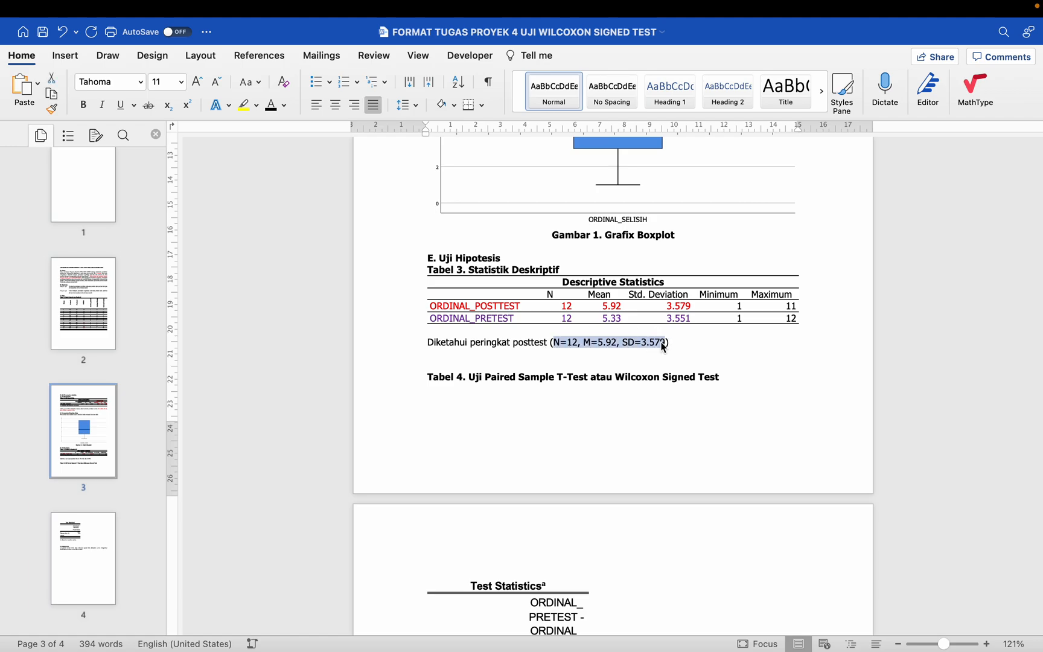
left_click(284, 106)
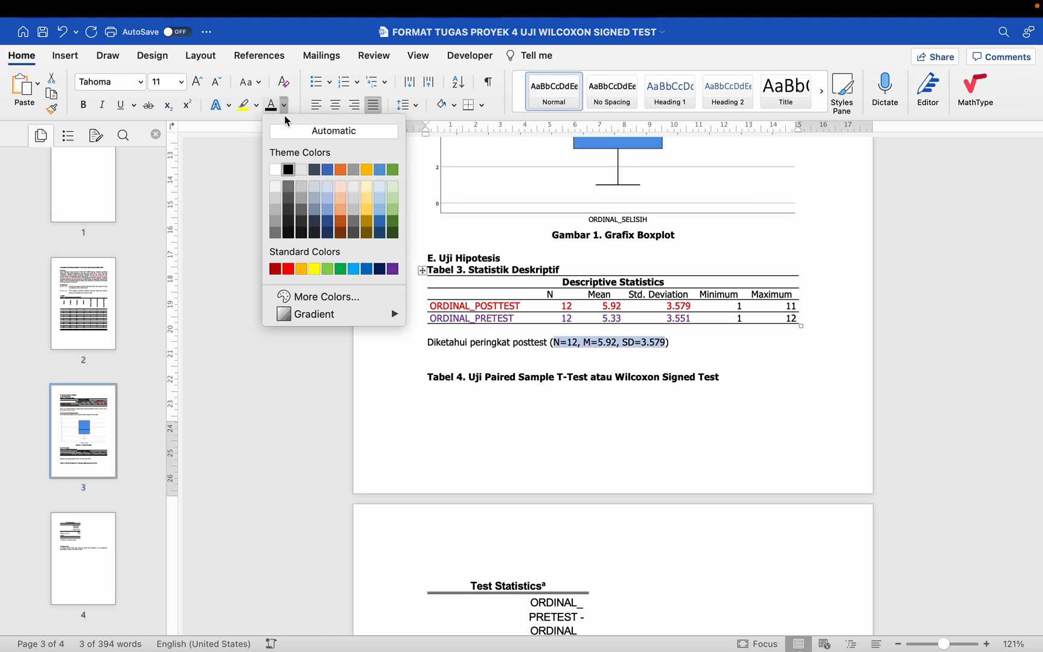
left_click(288, 269)
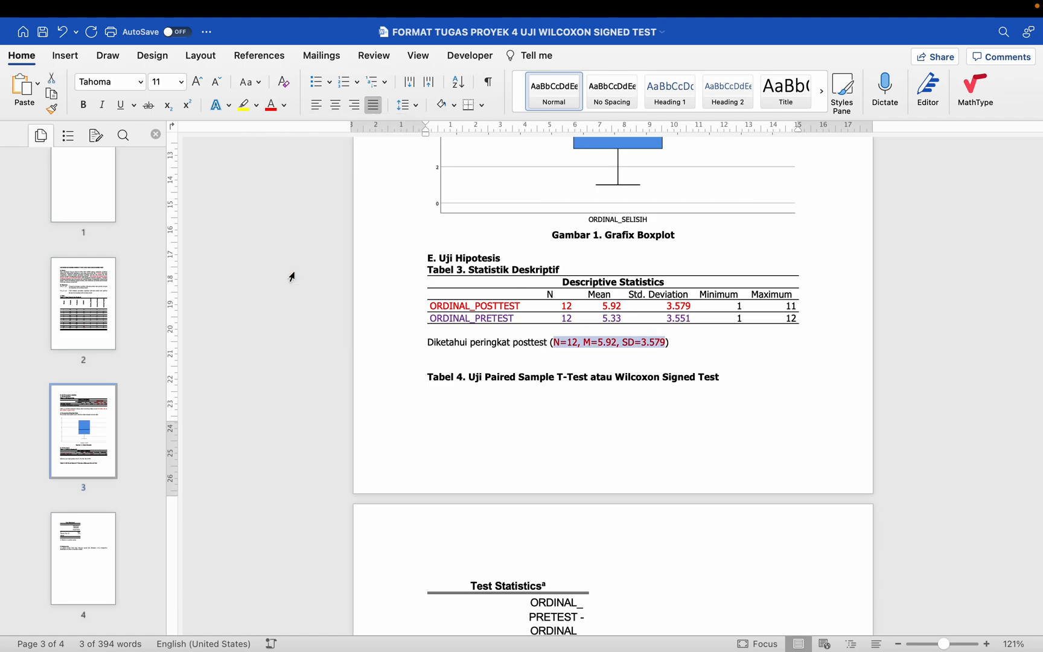
double_click(530, 342)
key("super+i")
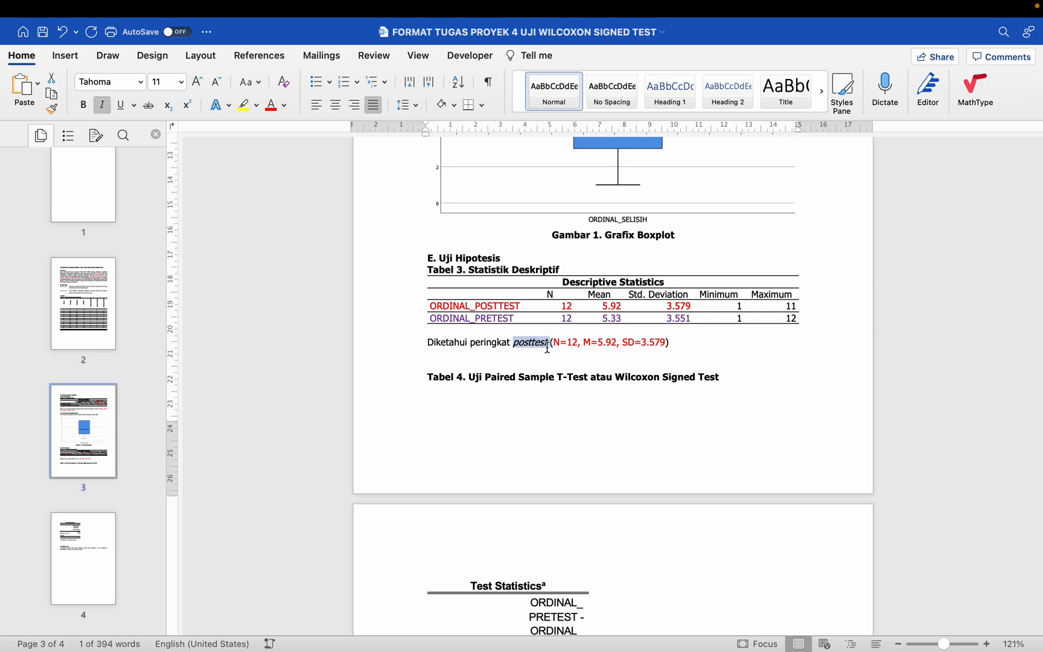
key("super+i")
Step: Continue the interpretation with "lebih tinggi dibandingkan peringkat pretest" and italicise "pretest"
left_click(710, 344)
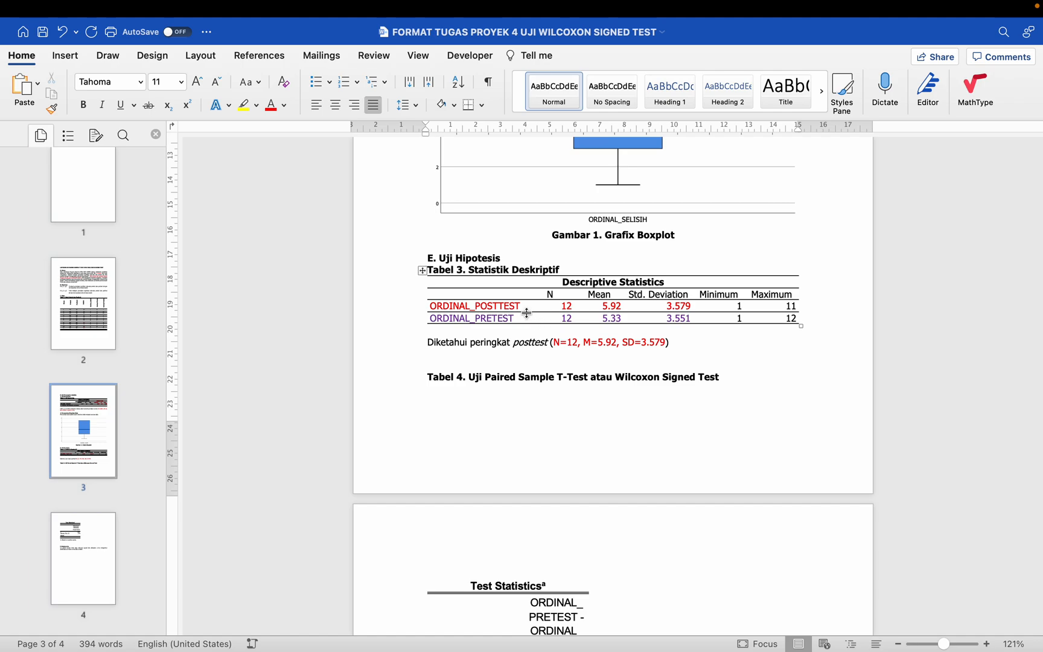
type("lebih tinggi dibandingk")
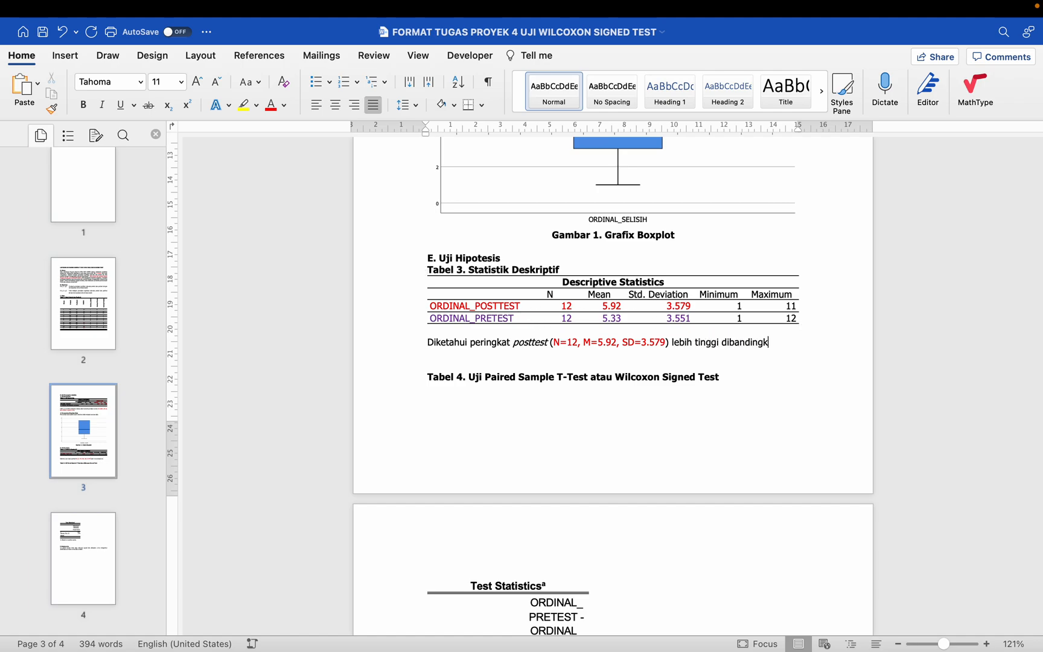
type("an")
type(" peringka")
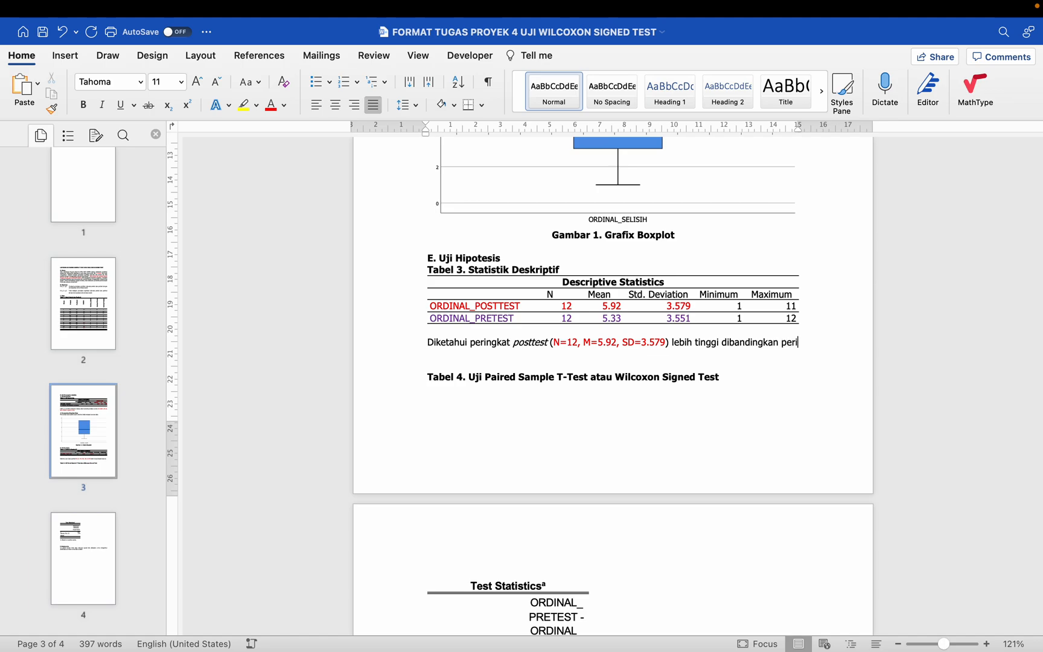
type("t prete")
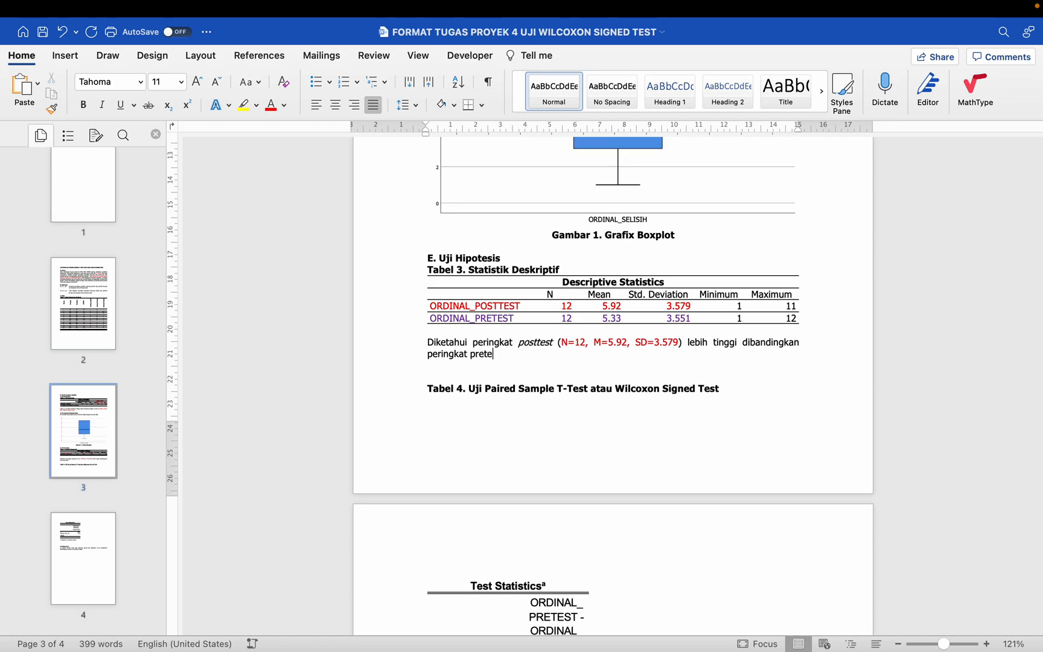
key("shift+Left")
key("shift+Left")
key("shift+Left")
key("shift+Left")
key("shift+Left")
key("ctrl+i")
key("Right")
Step: Complete the sentence with "(N=12, M=5.33, SD=3.551)." and colour the statistics inside the parentheses purple
type("(N=12, M=")
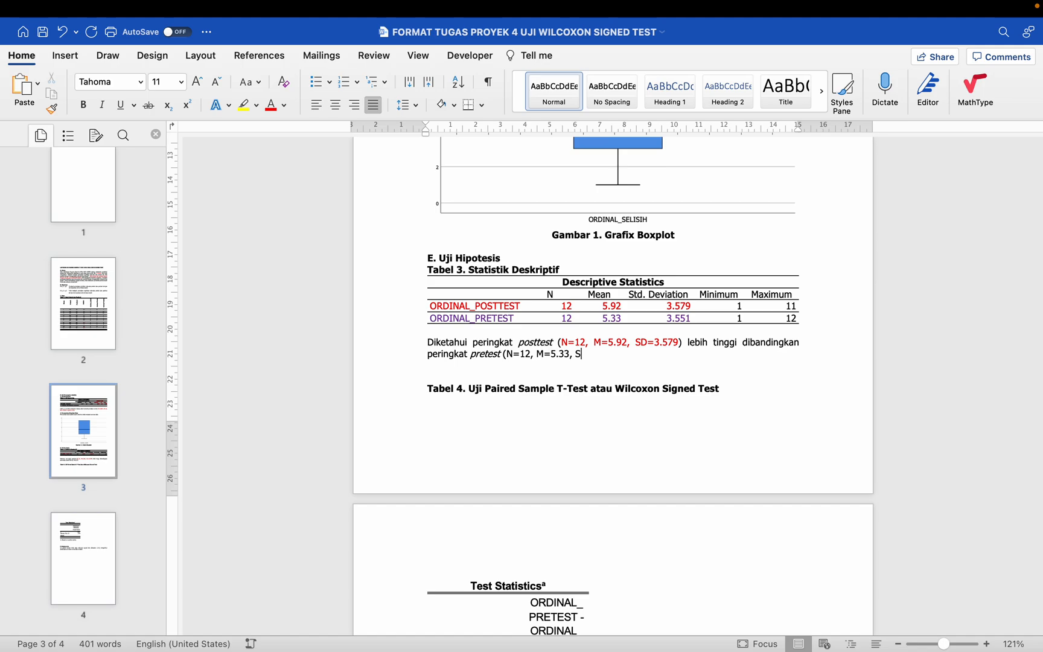
type("5.33, SD=3.")
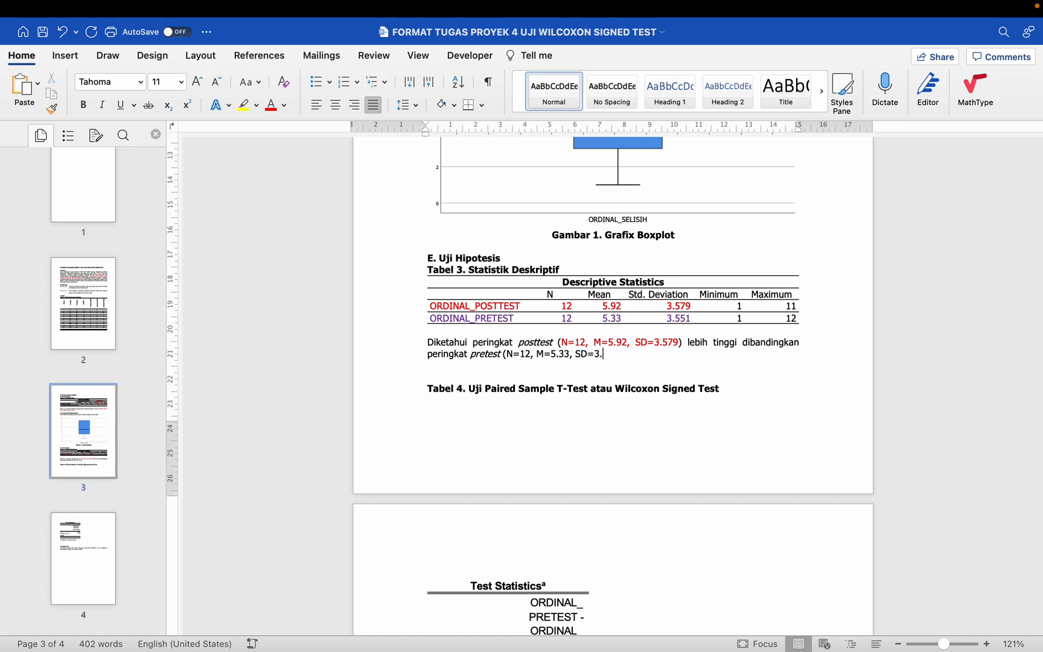
type("551).")
left_click_drag(506, 353, 620, 353)
left_click(284, 105)
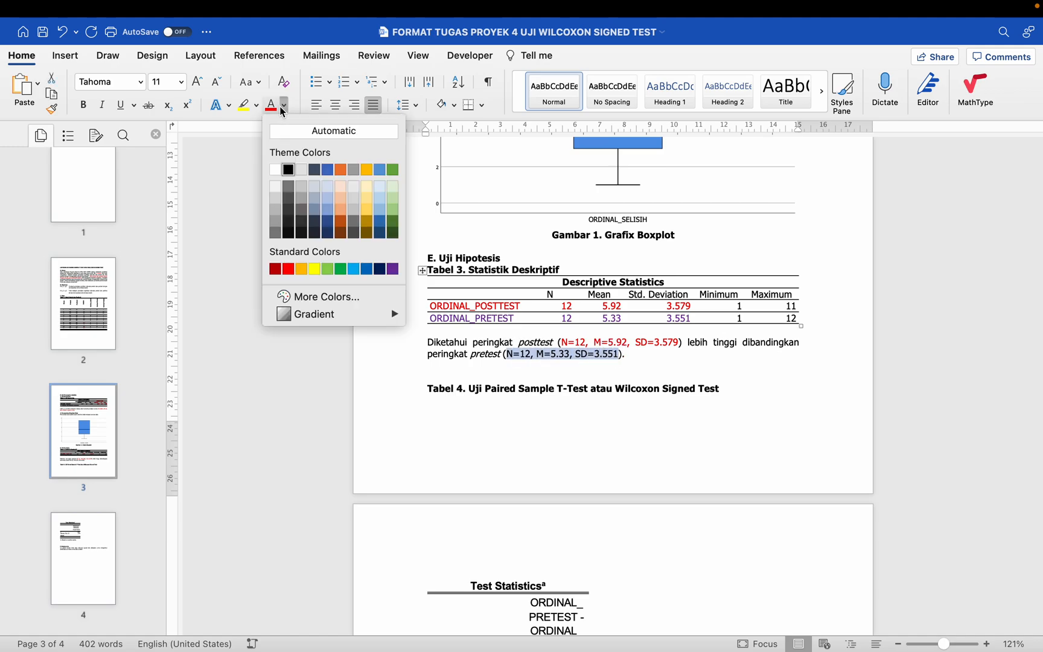
left_click(391, 270)
Step: Insert blank lines above the Tabel 4 caption to push it onto the page of the Test Statistics table
scroll(393, 273, "down", 2)
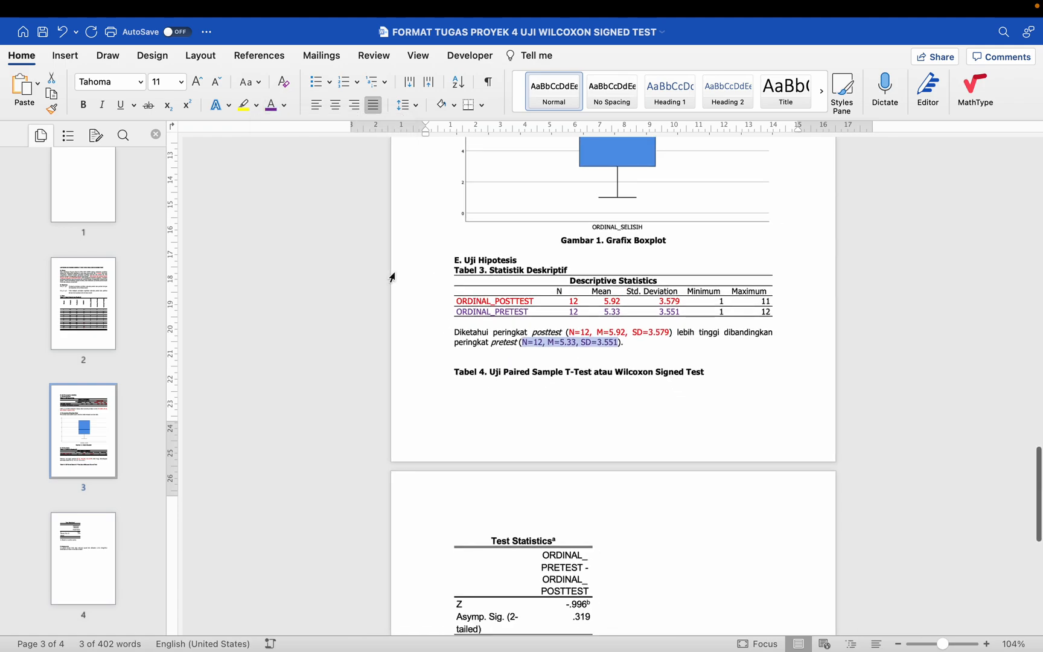
scroll(433, 328, "down", 2)
left_click(475, 314)
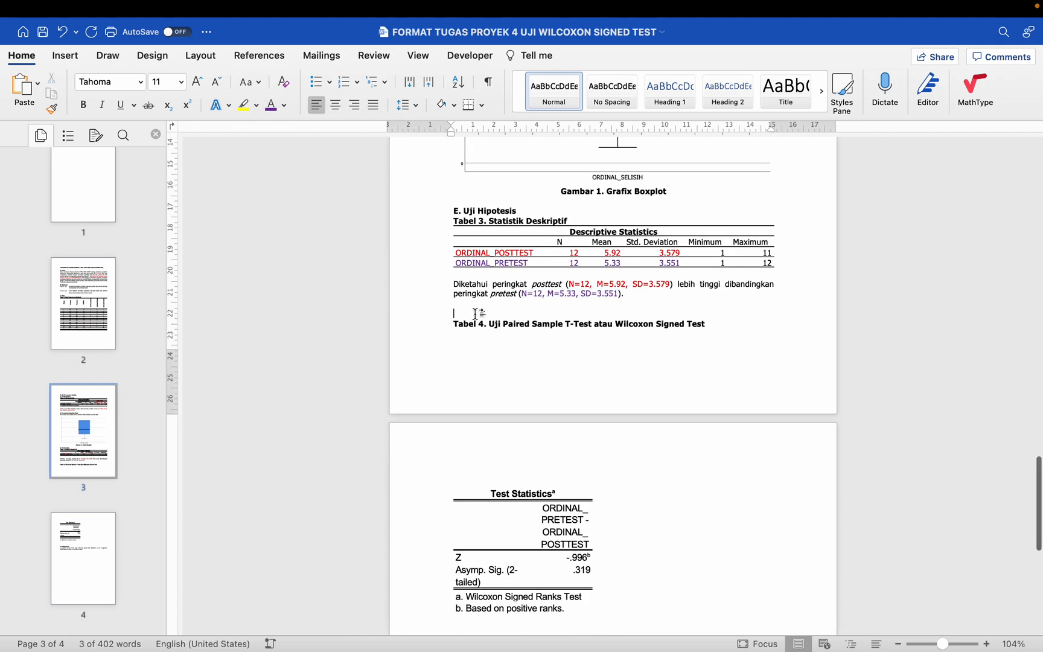
scroll(475, 315, "down", 2)
key("Return")
key("Return")
key("Return")
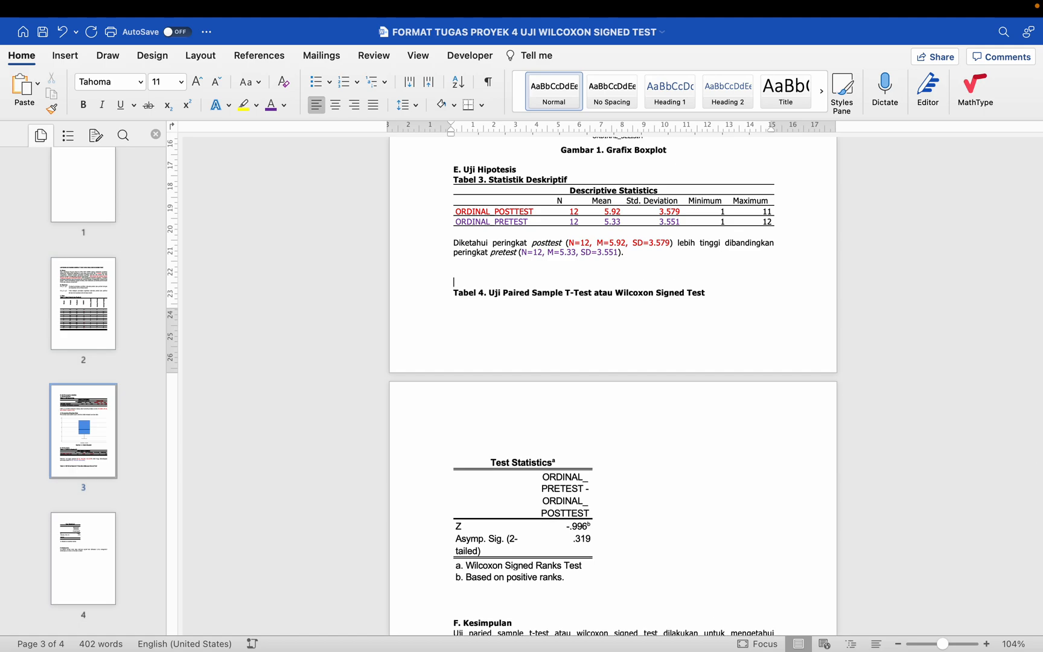
Step: Remove the blank line between the Tabel 4 caption and the Test Statistics table
scroll(474, 310, "down", 5)
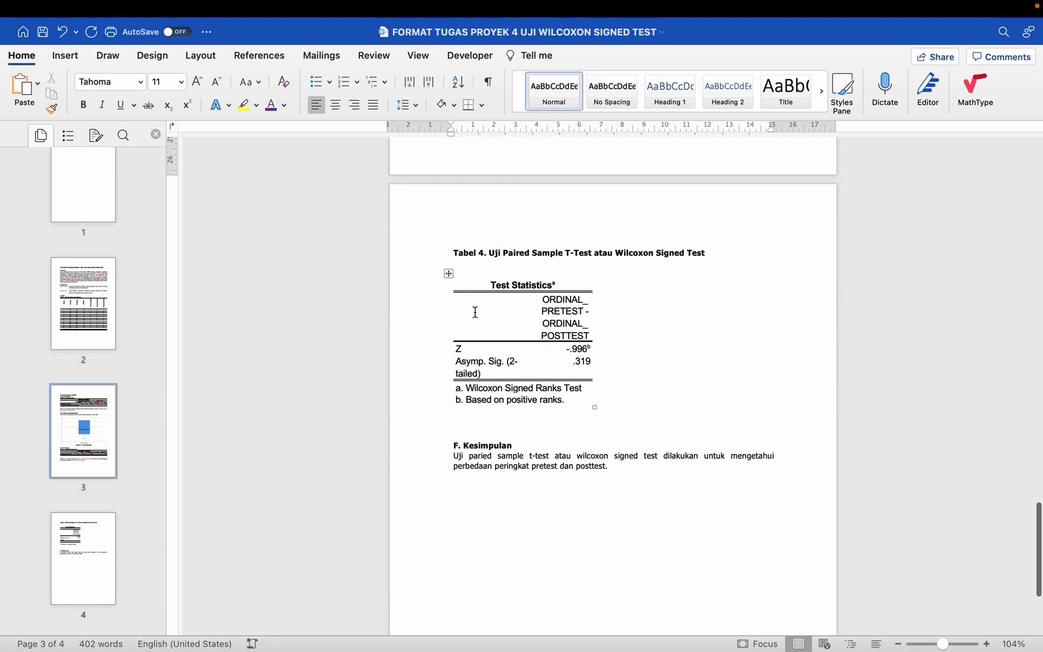
left_click(487, 265)
key("BackSpace")
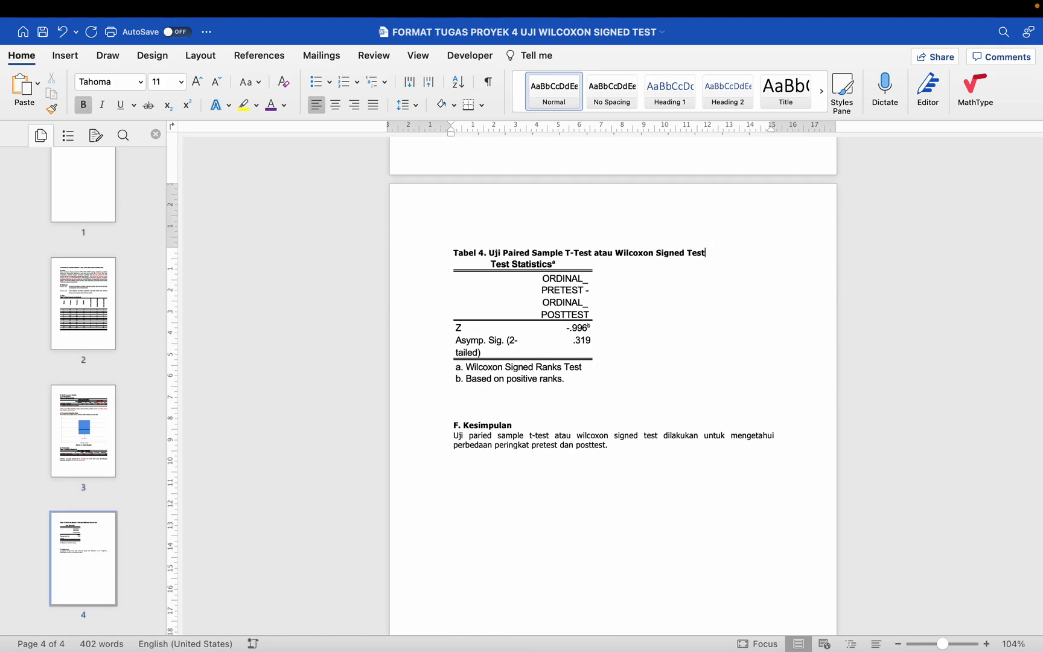
Step: Set the whole Test Statistics table to Tahoma, size 11, with single line spacing
left_click(447, 253)
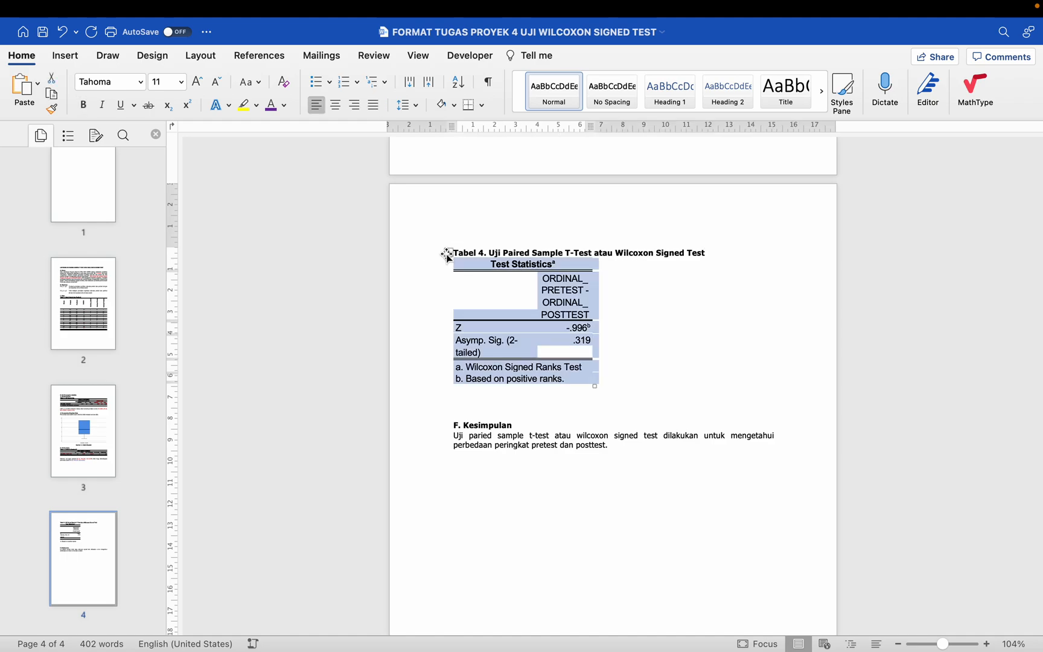
left_click(143, 83)
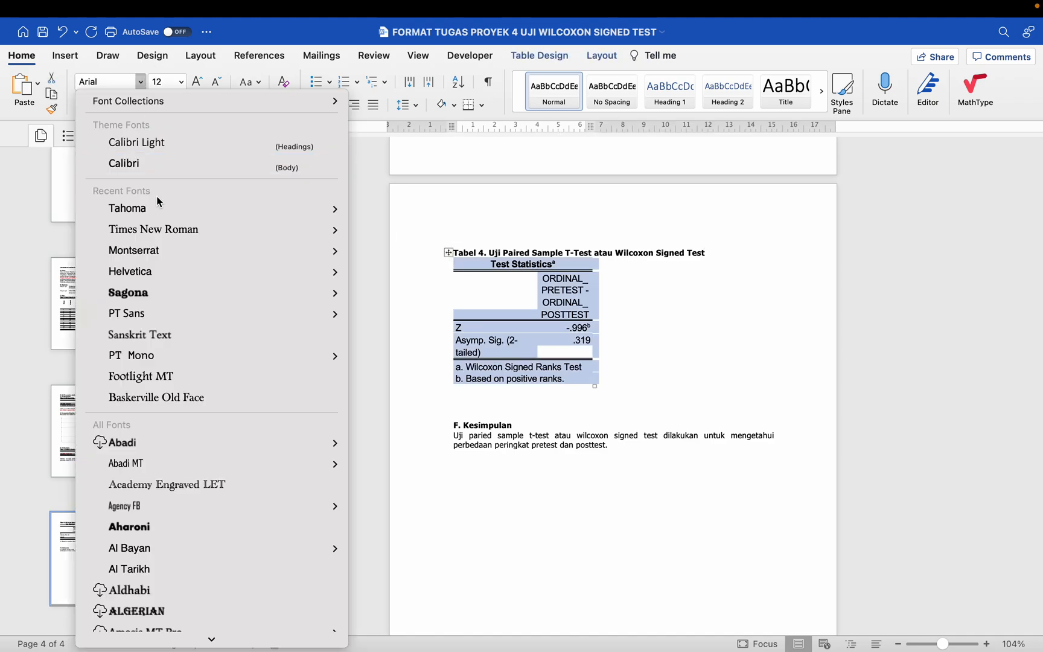
left_click(158, 205)
left_click(183, 85)
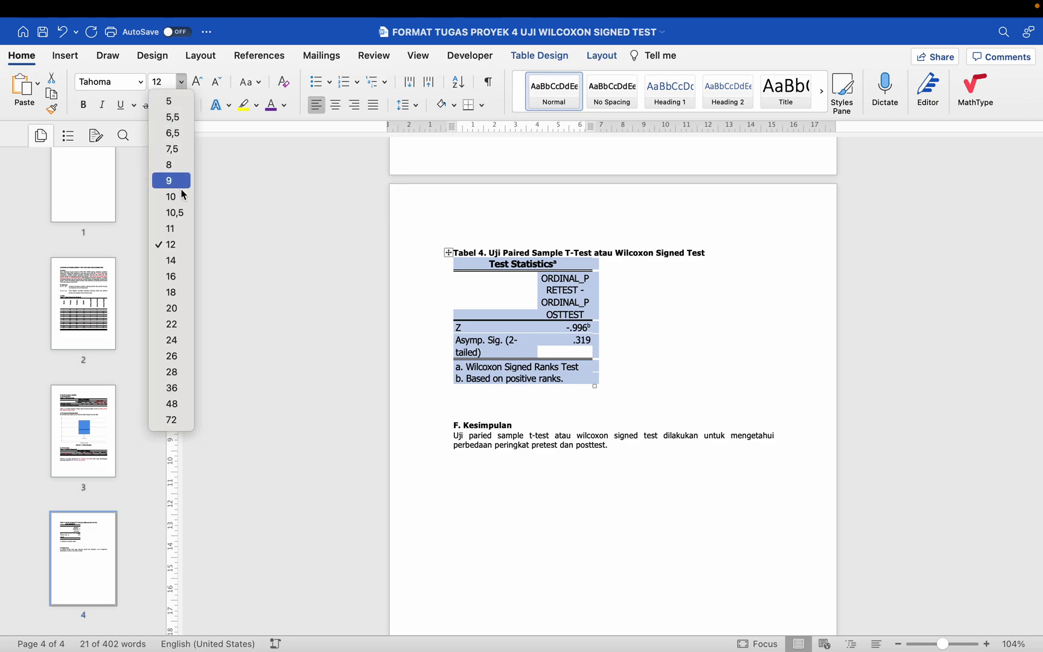
left_click(179, 228)
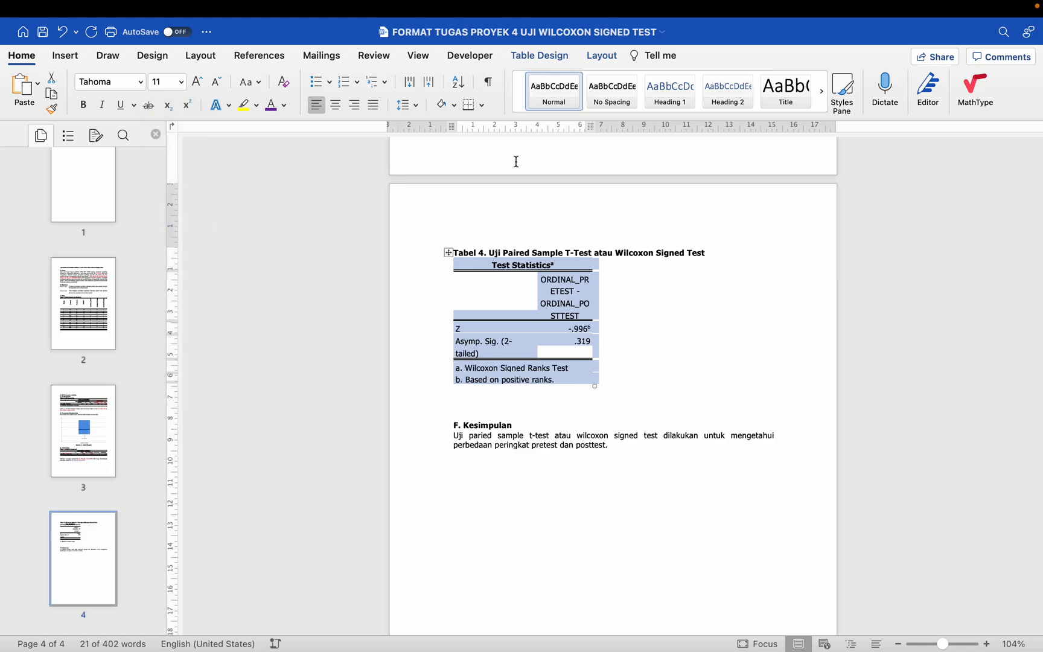
key("super+1")
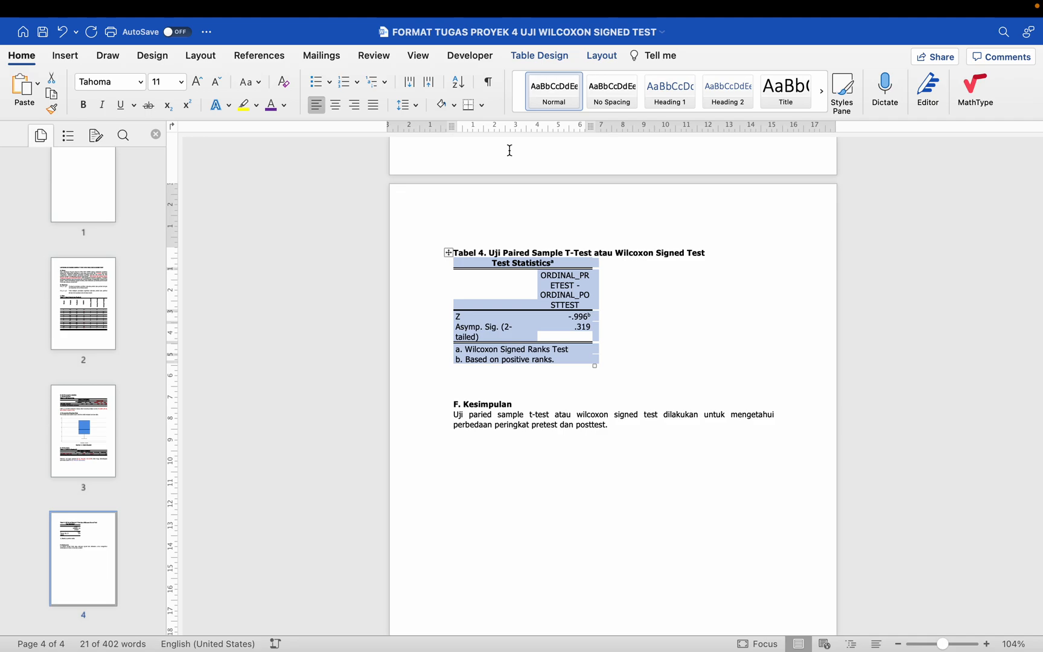
Step: Replace the Test Statistics table's borders with only bottom, top and inside horizontal borders
left_click(564, 57)
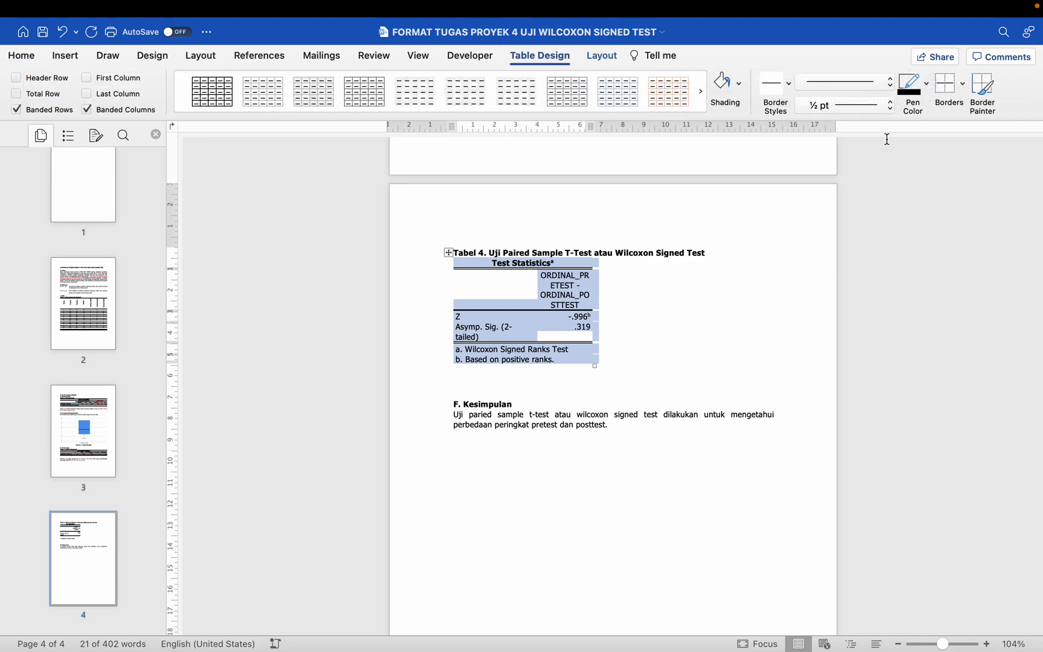
left_click(962, 88)
left_click(942, 185)
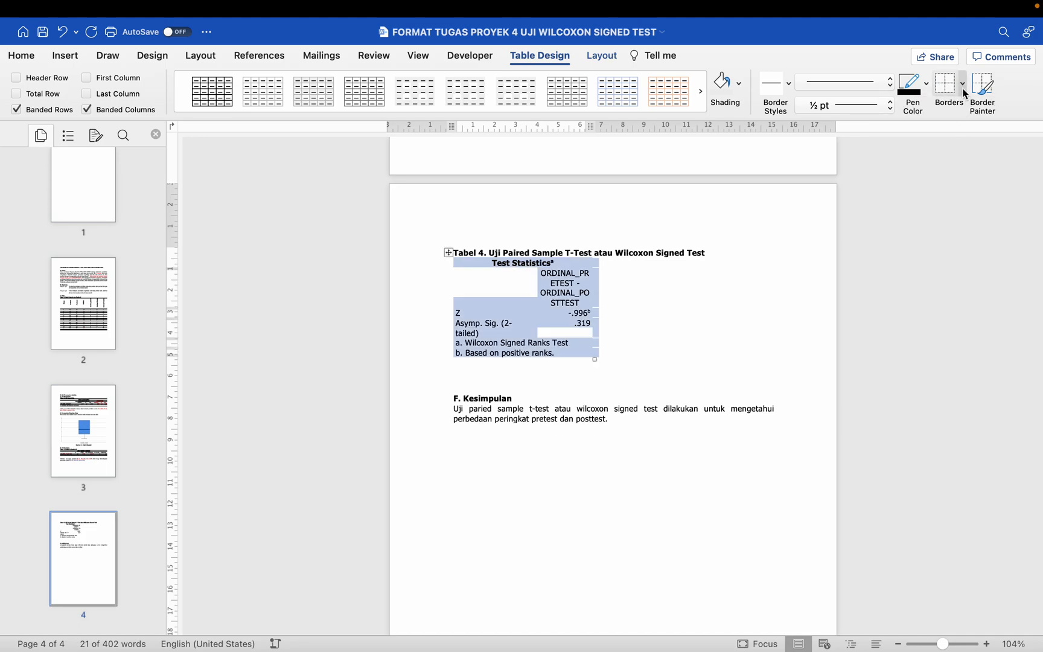
left_click(962, 87)
left_click(961, 109)
left_click(960, 88)
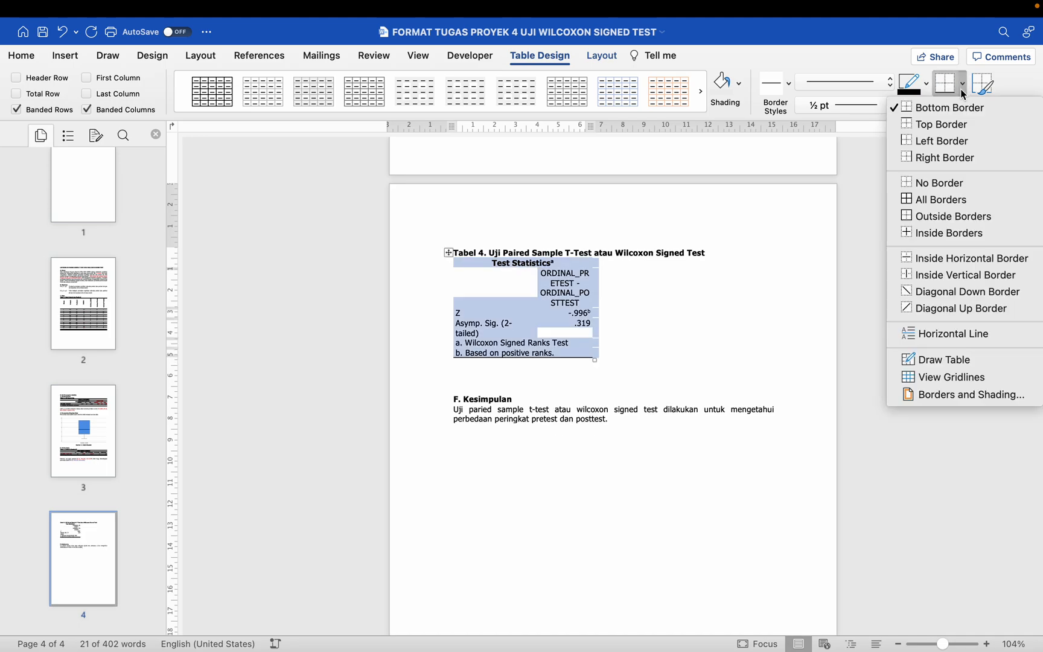
left_click(956, 131)
left_click(962, 88)
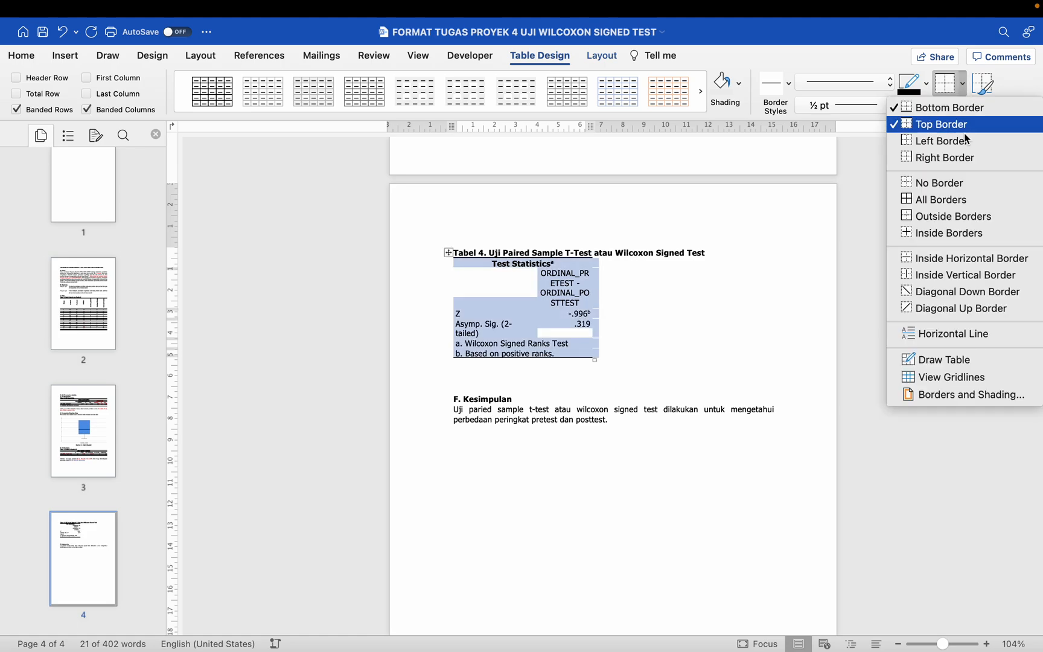
left_click(969, 257)
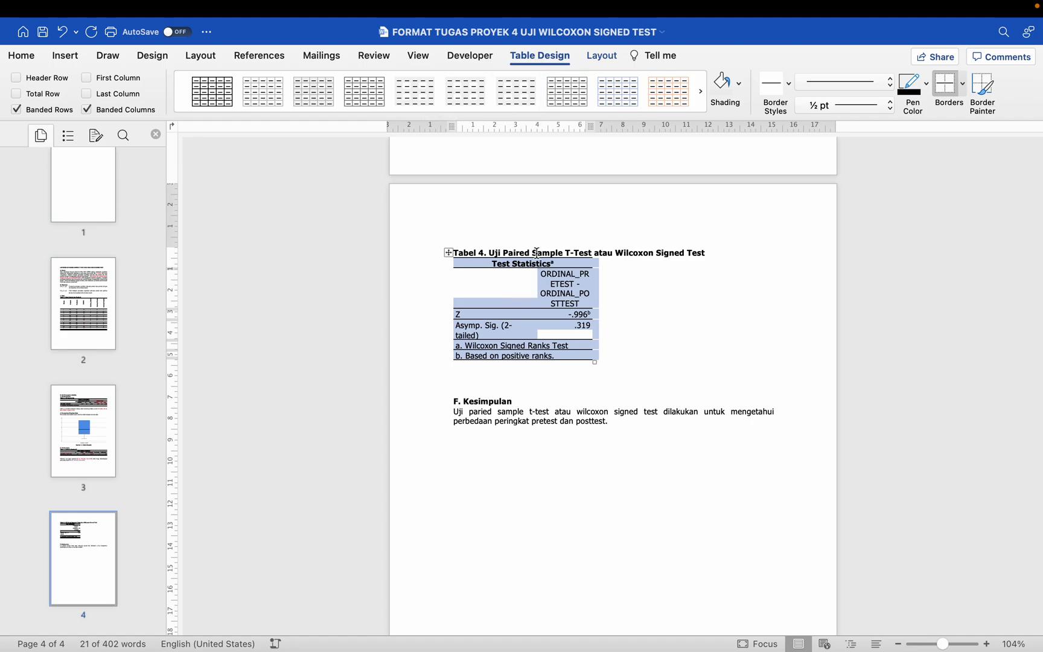
Step: AutoFit the Test Statistics table to the window width
left_click(602, 57)
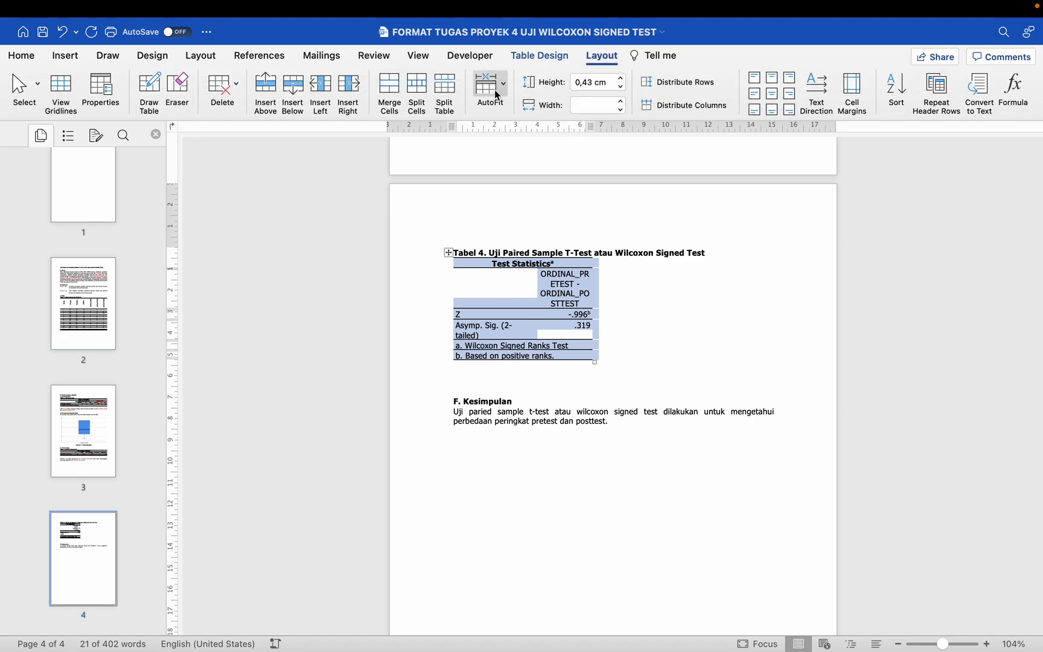
left_click(501, 90)
left_click(506, 104)
left_click(506, 90)
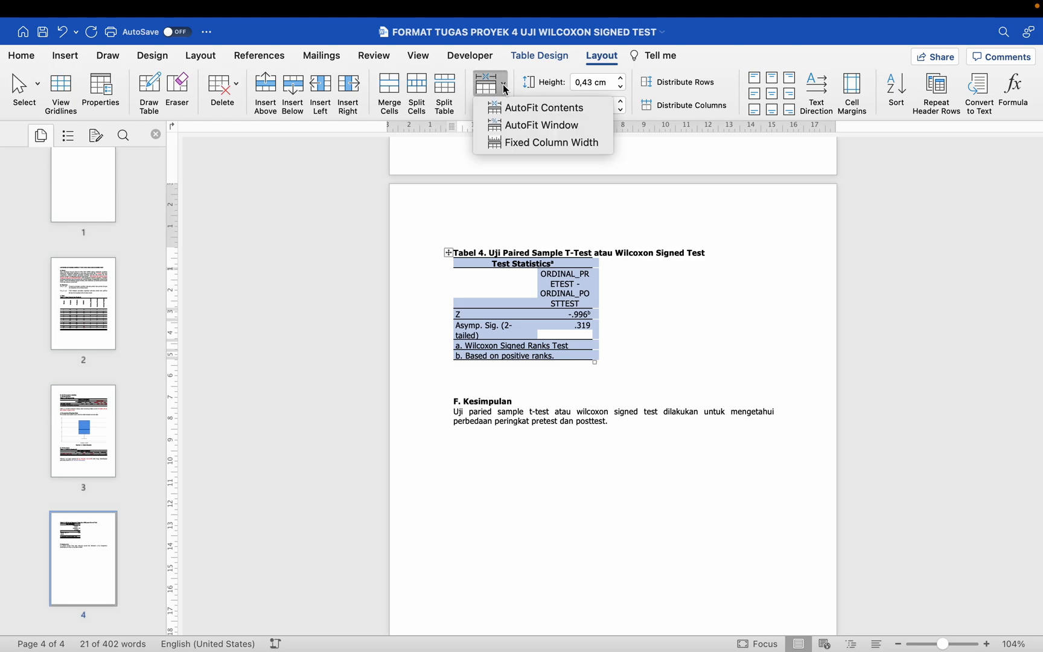
left_click(526, 125)
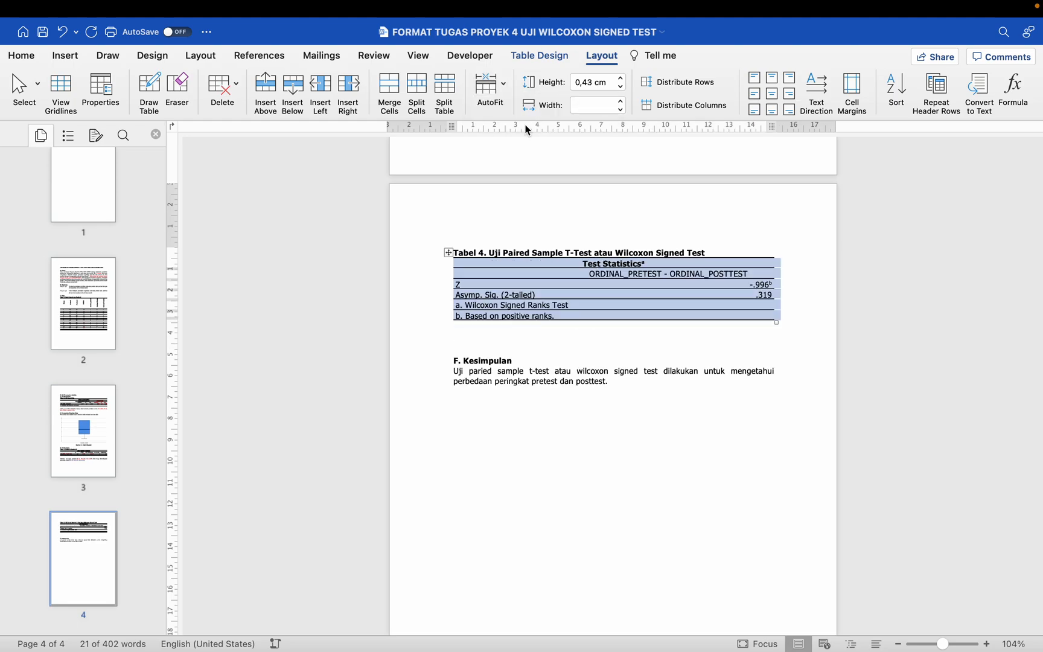
left_click(495, 296)
scroll(496, 295, "up", 3)
scroll(495, 289, "up", 10)
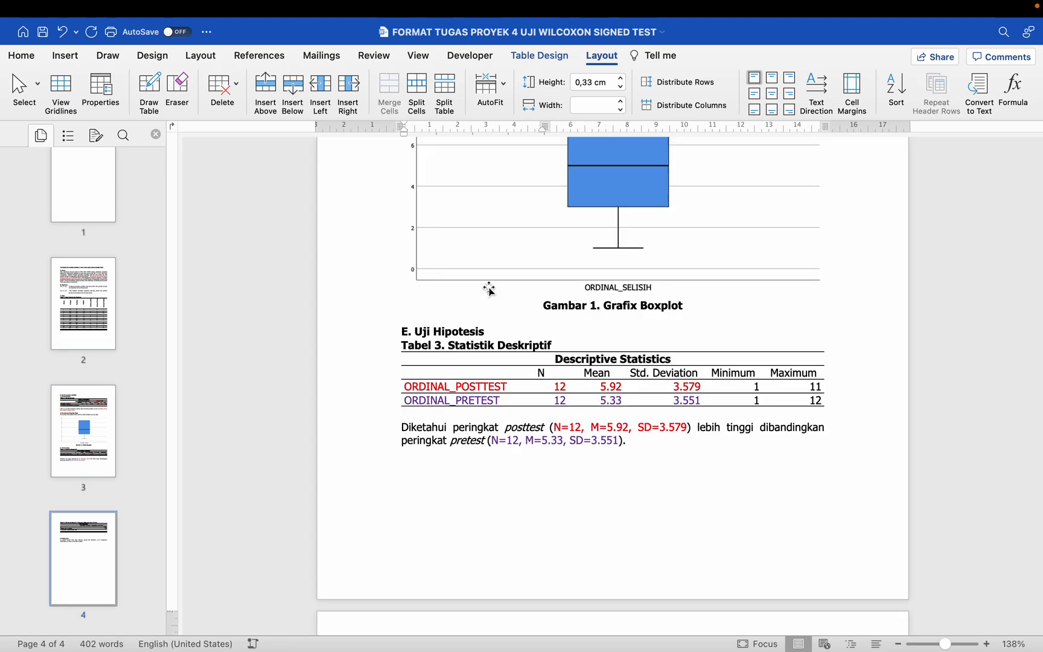
scroll(488, 289, "down", 12)
scroll(489, 289, "up", 3)
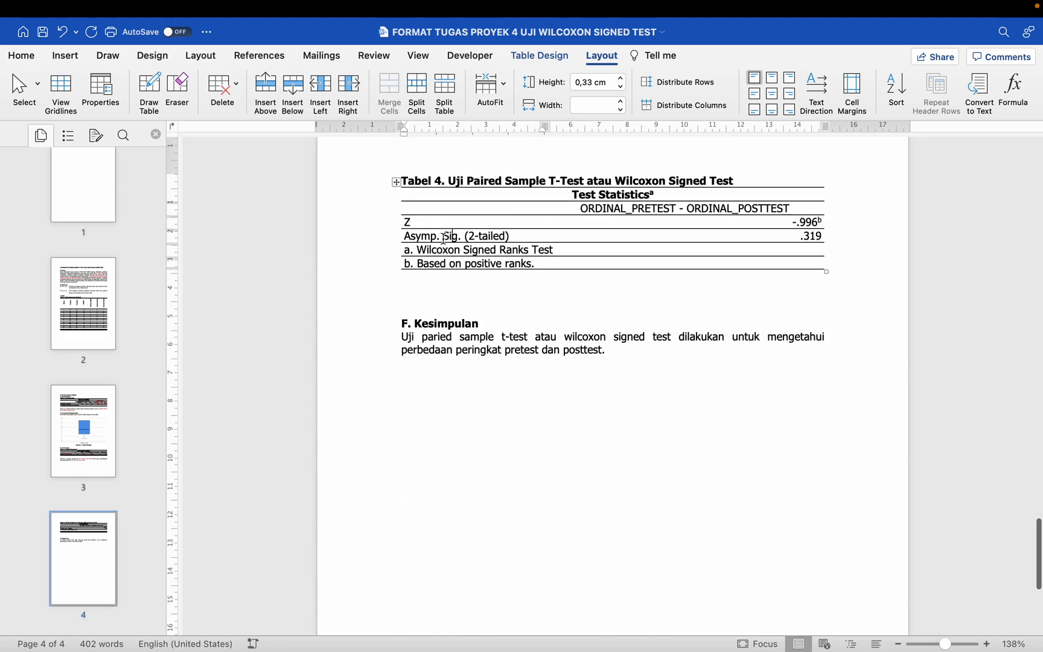
left_click(430, 206)
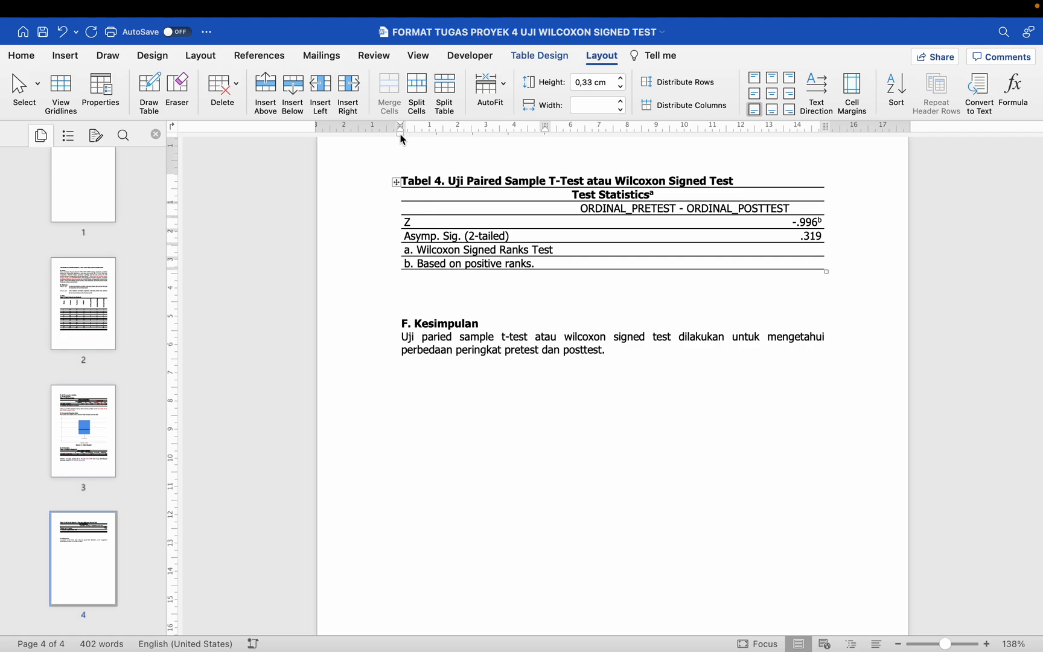
left_click_drag(402, 139, 402, 138)
left_click(806, 222)
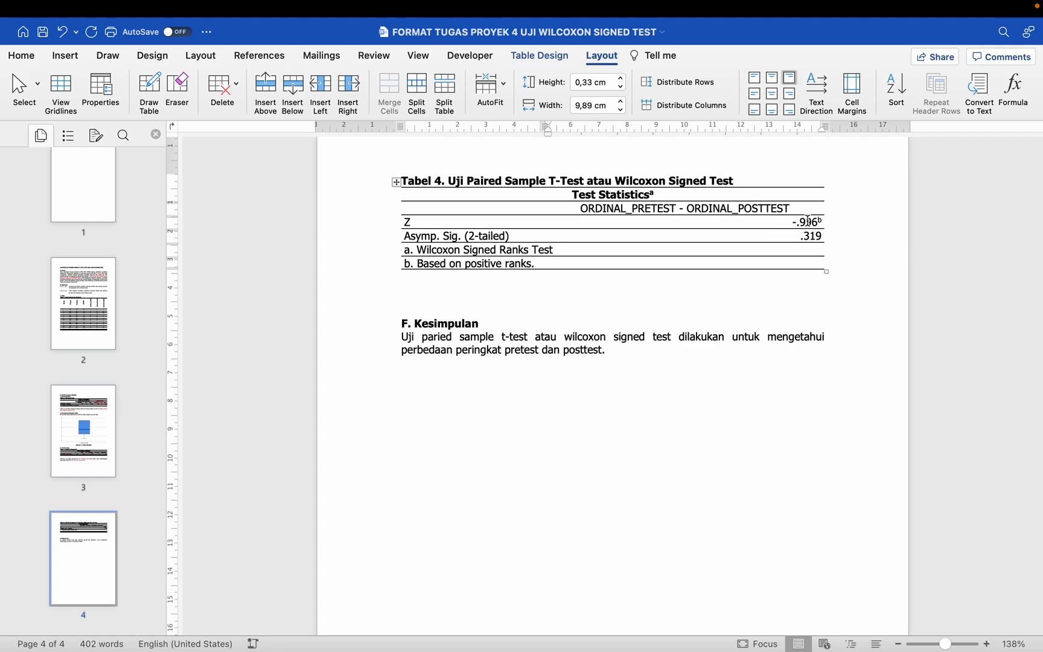
left_click_drag(829, 130, 829, 130)
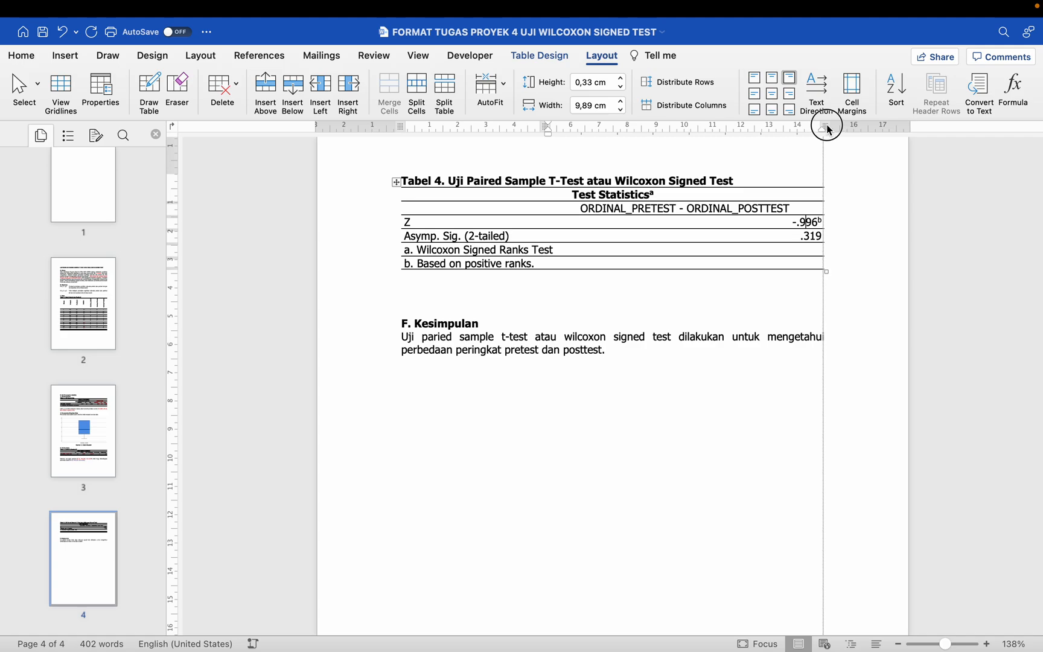
left_click_drag(829, 130, 829, 130)
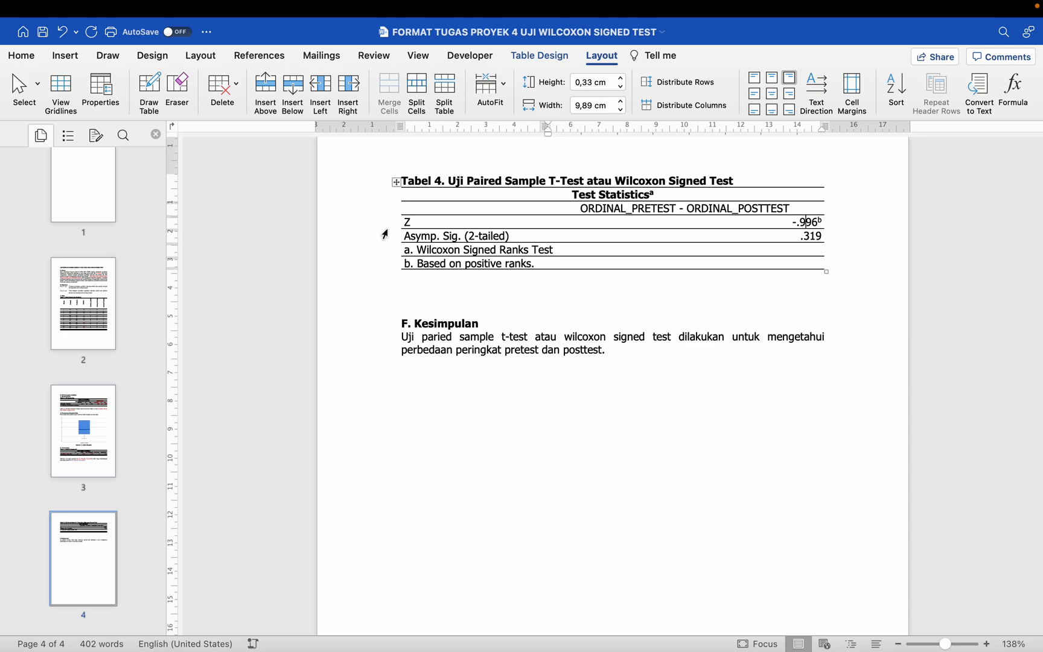
Step: Colour the text of the Z and Asymp. Sig. (2-tailed) rows red in the Test Statistics table
left_click_drag(387, 223, 387, 242)
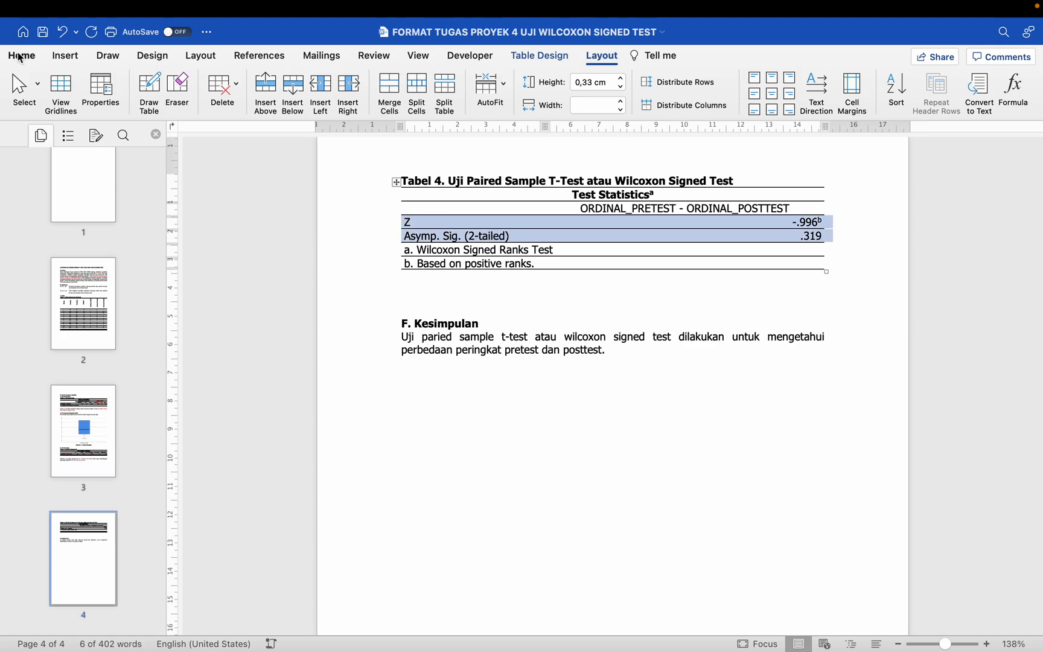
left_click(22, 56)
left_click(284, 108)
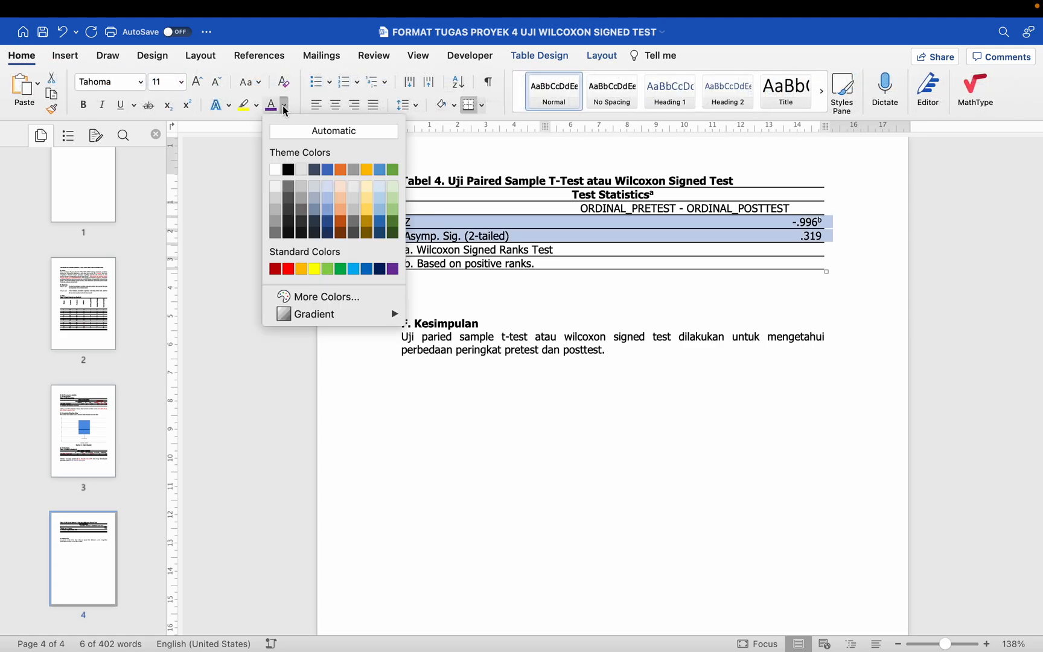
left_click(290, 269)
left_click(431, 299)
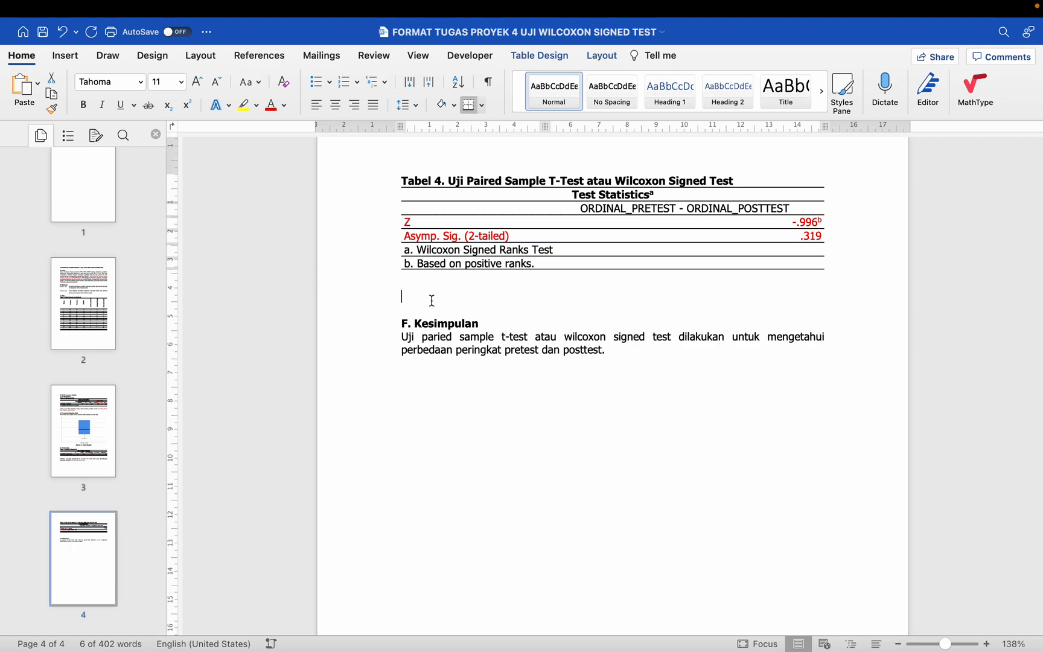
Step: Shorten the table caption to "Tabel 4. Uji Wilcoxon Signed Test"
scroll(431, 300, "up", 2)
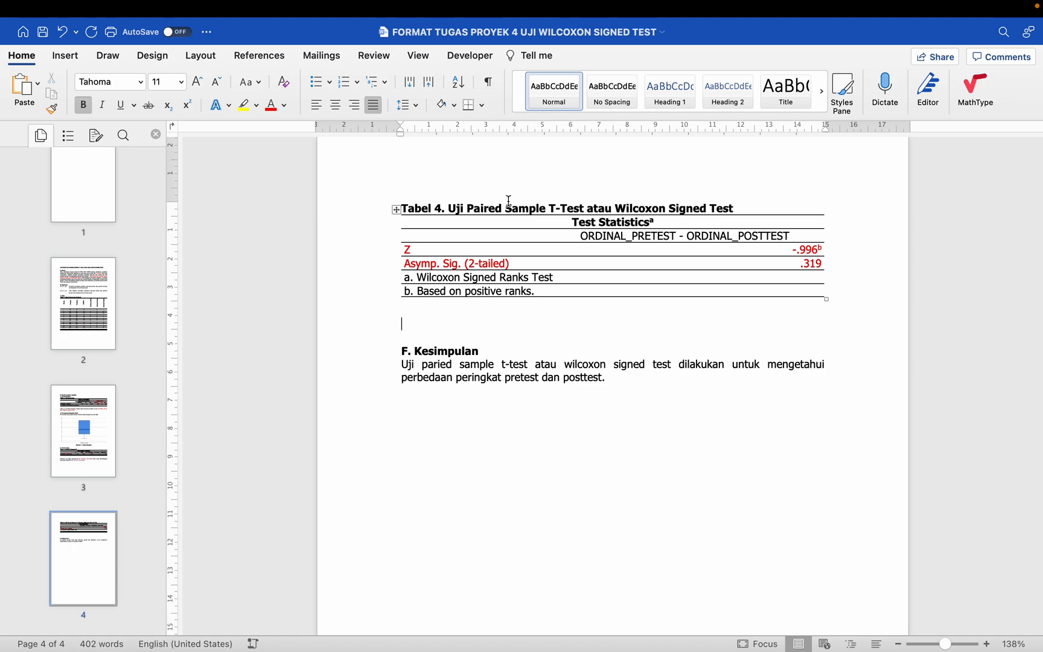
left_click_drag(468, 205, 611, 208)
key("BackSpace")
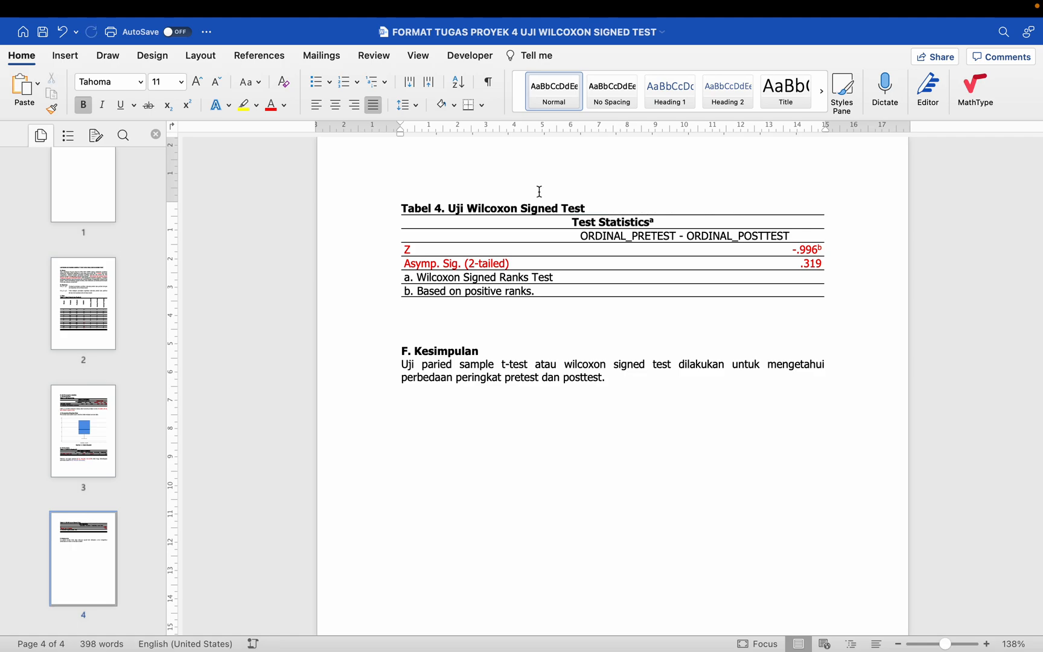
Step: Add a blank line below the Tabel 4 table and write the rule "Jika sig. < p-value → SIGNIFIKAN" beneath it
left_click(477, 308)
key("Return")
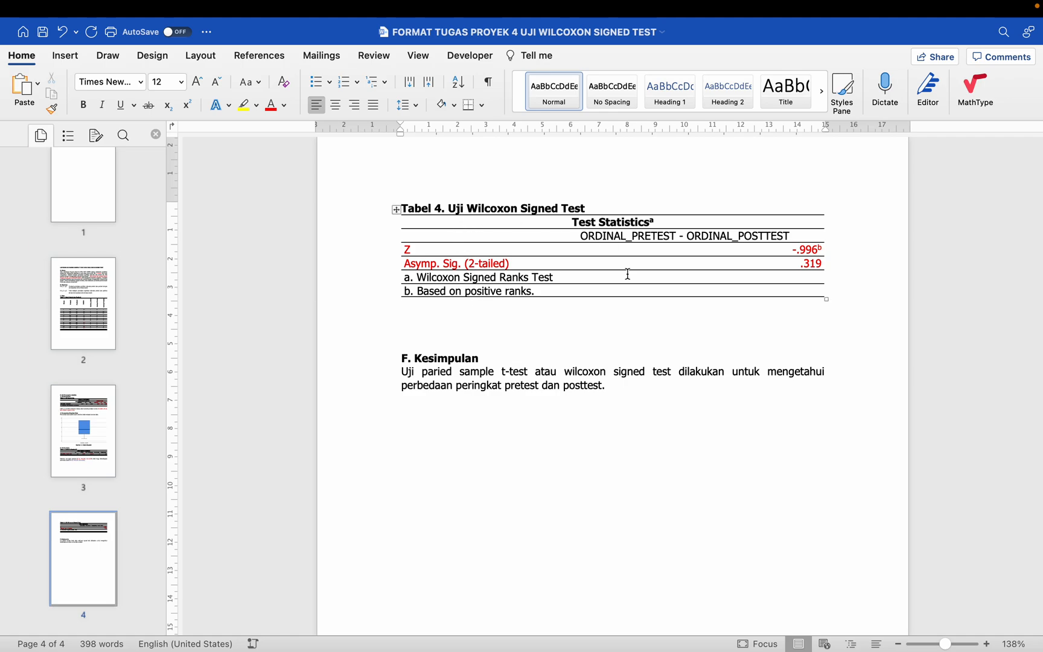
left_click_drag(456, 262, 597, 267)
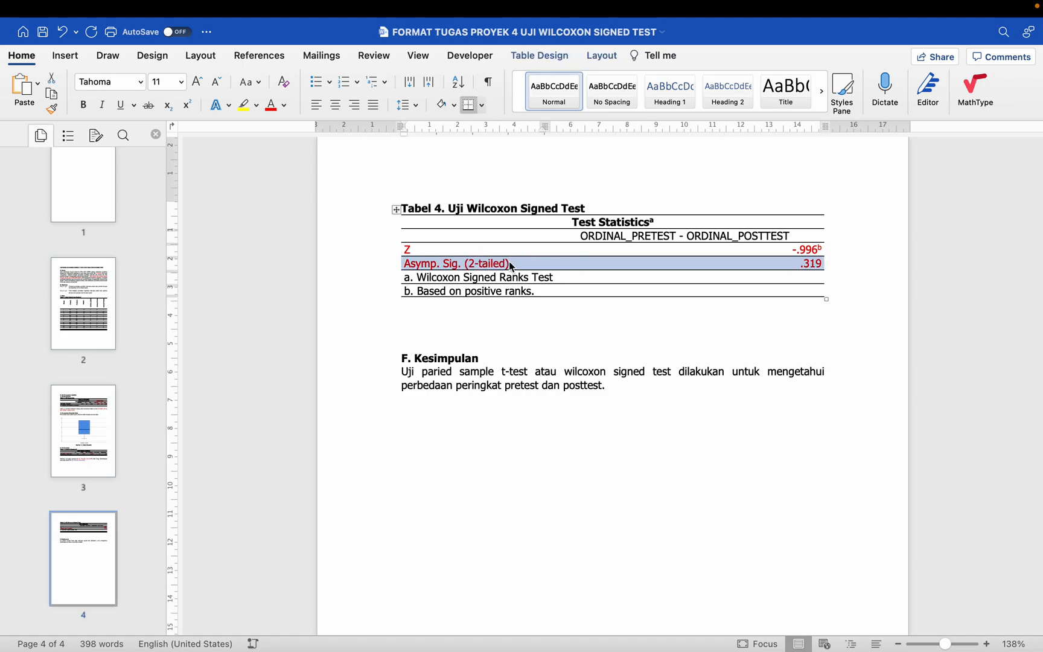
left_click(451, 321)
type("Ji")
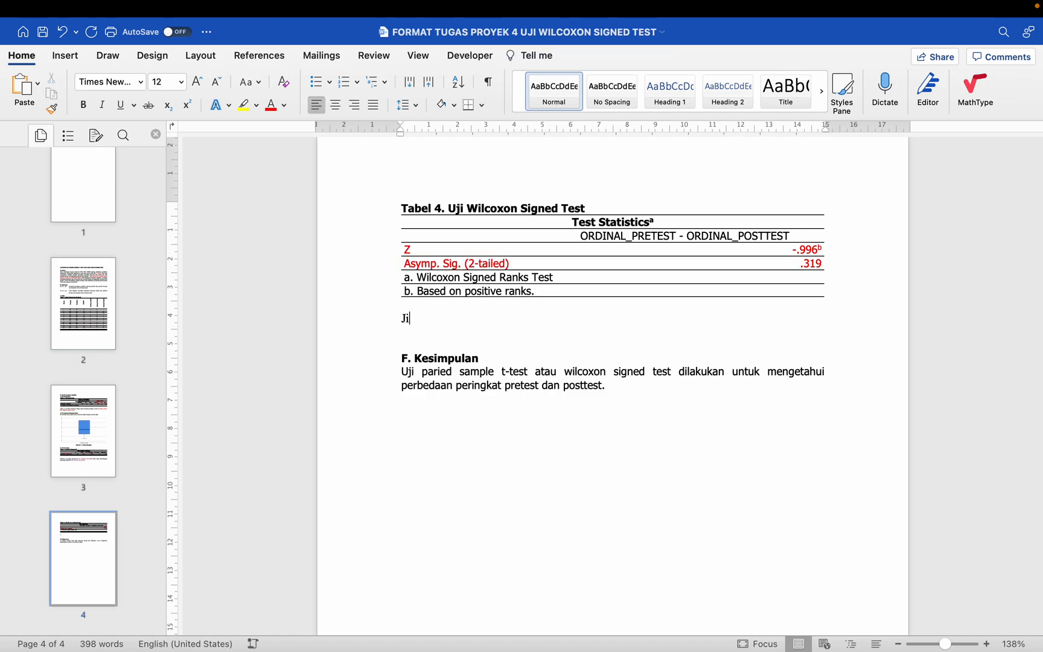
type("ka sig")
type(". < p-val")
type("ue --> SIGNIFIKAN")
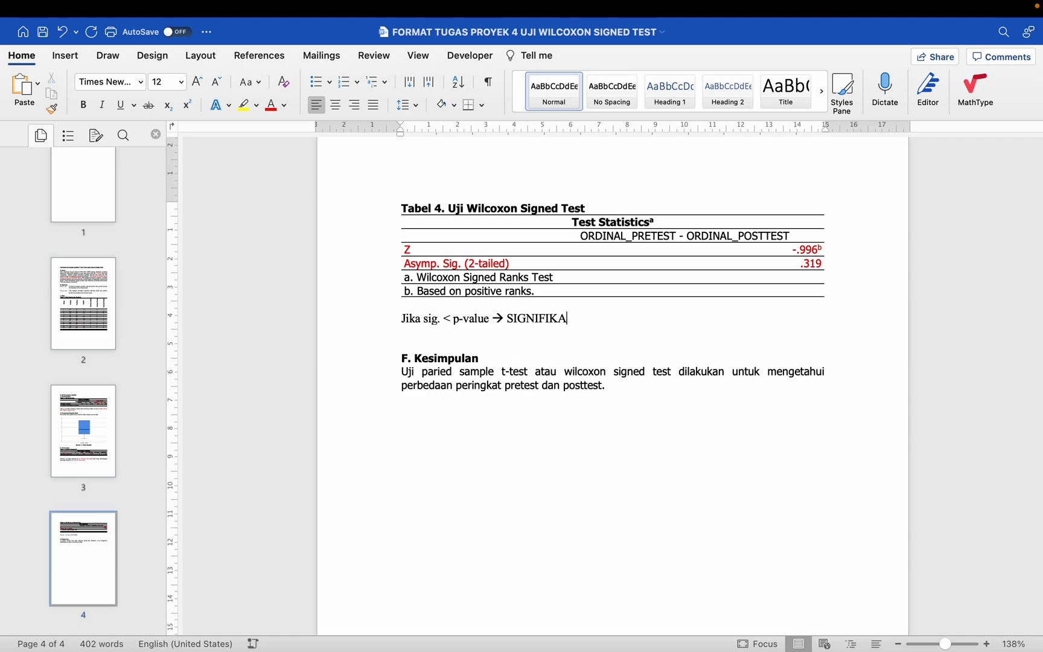
Step: Add the second rule "Jika Sig. > p-value → TIDAK SIGNIFIKAN" and insert a Normal-style blank line above both rules
key("Return")
type("Jika S")
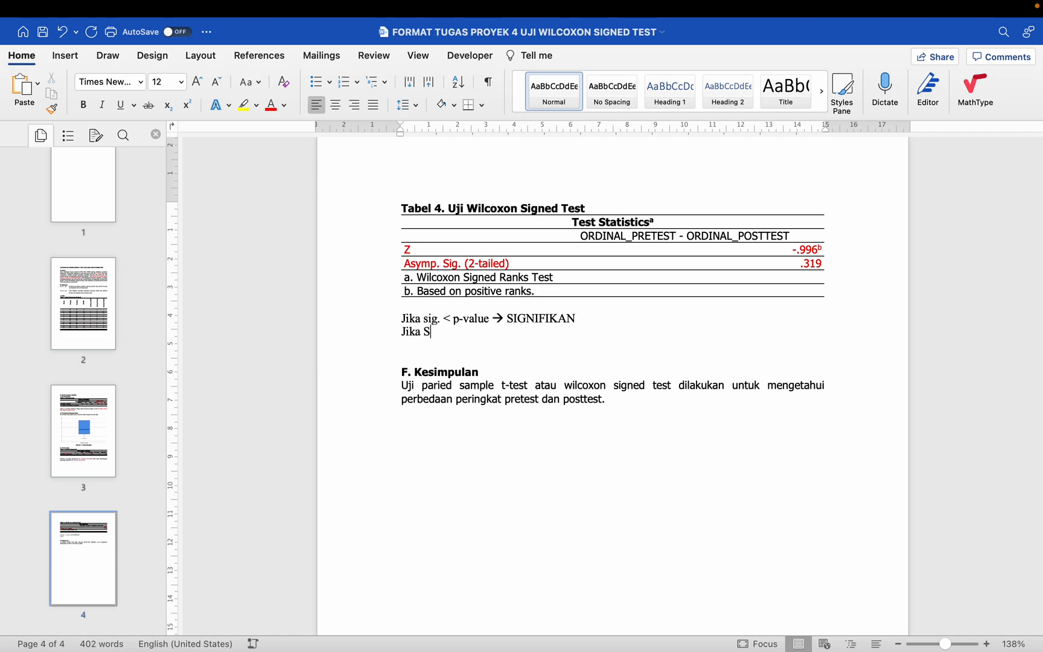
type("ig. >")
type(" p-value ")
type("--> TIDAK SIGNI")
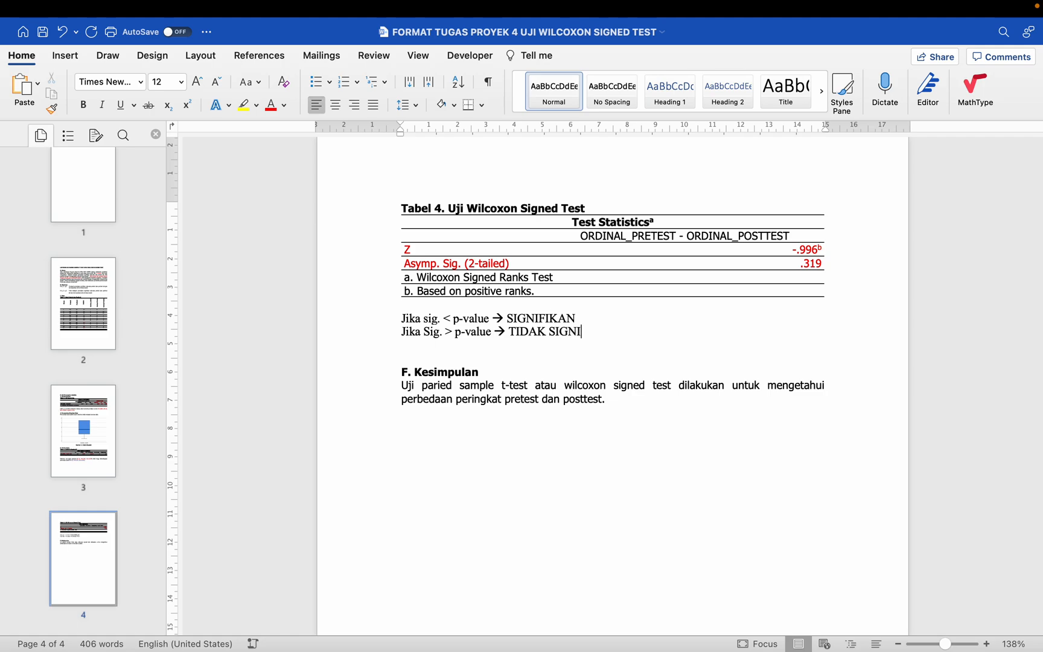
type("FIKAN")
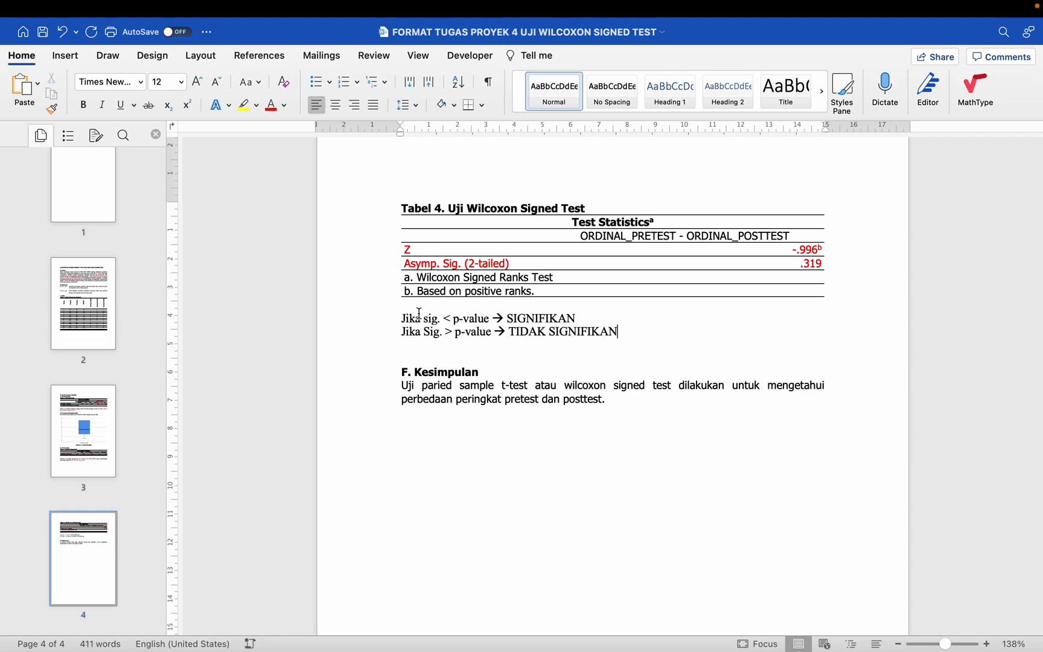
key("Return")
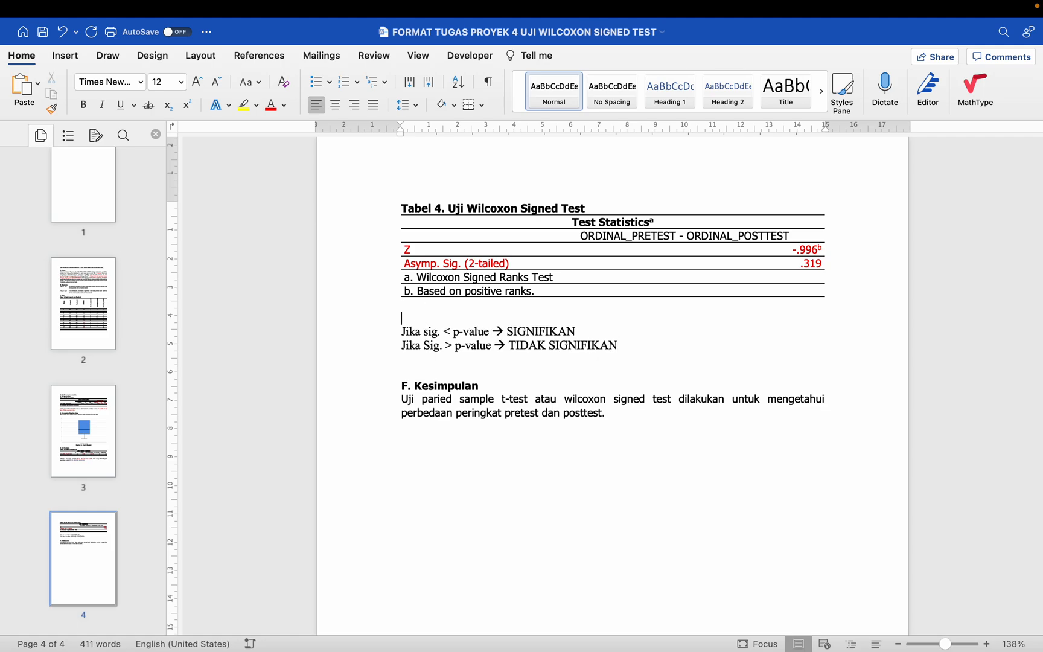
left_click(536, 104)
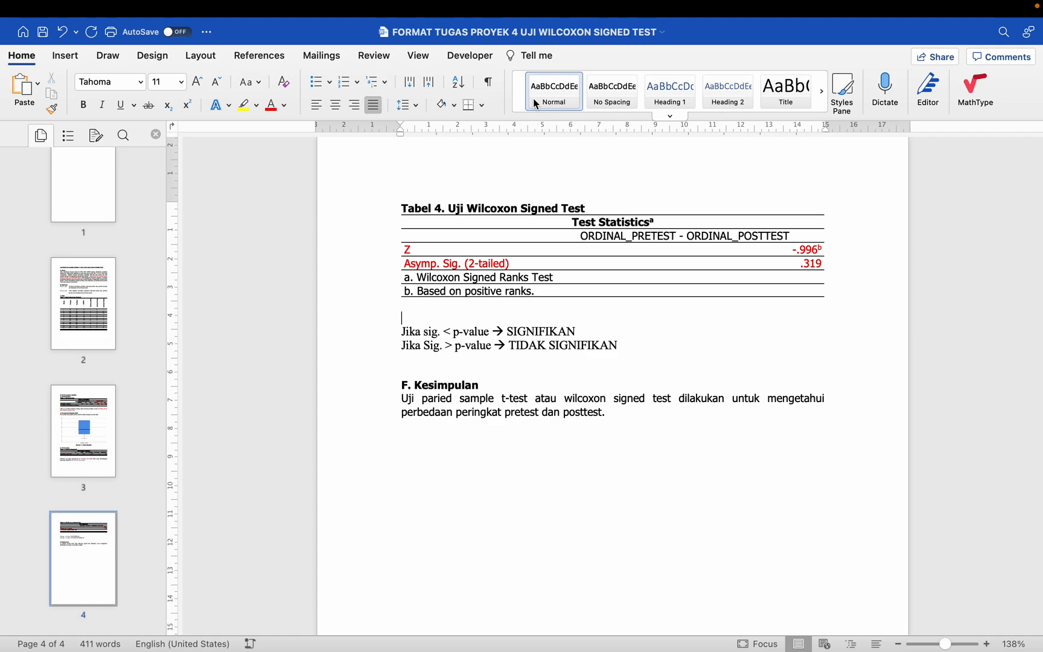
Step: Colour the rule "Jika Sig. > p-value → TIDAK SIGNIFIKAN" red
left_click(788, 262)
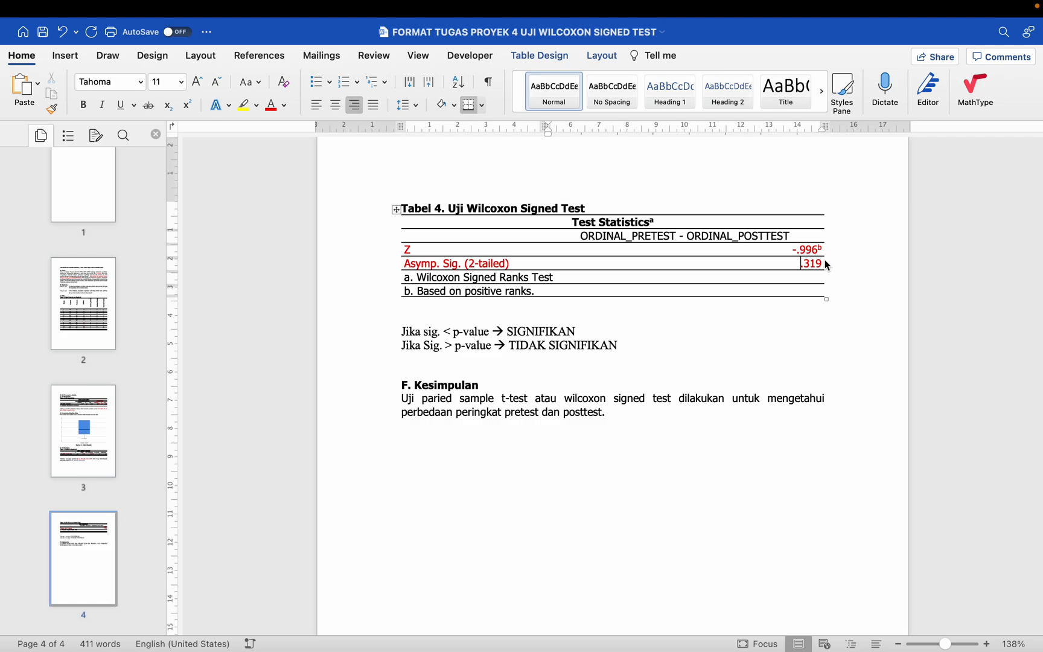
left_click(386, 350)
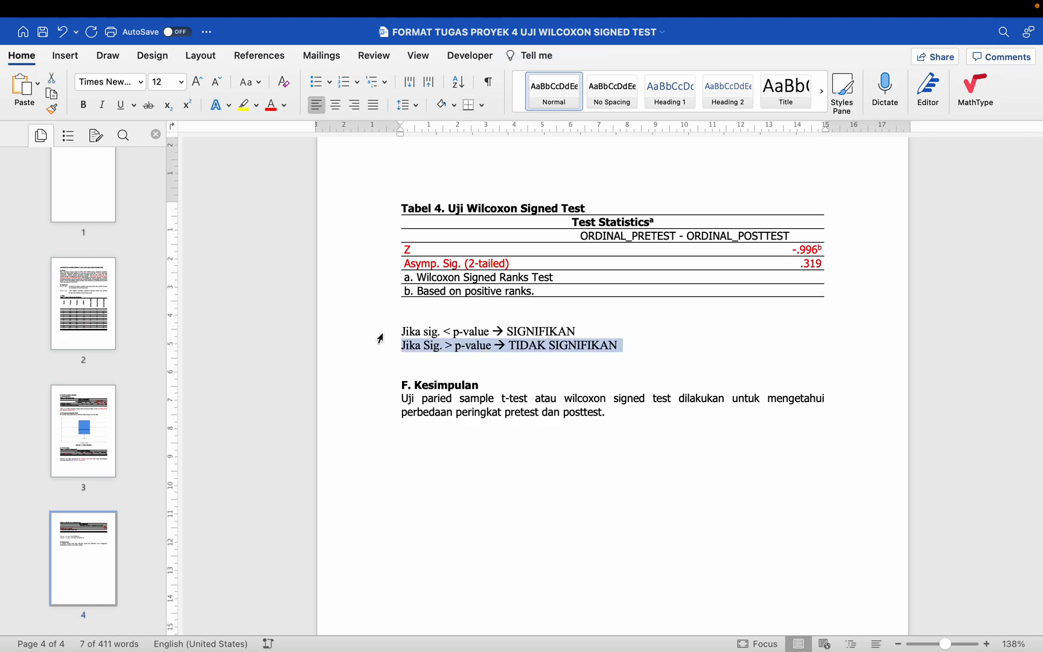
left_click(271, 107)
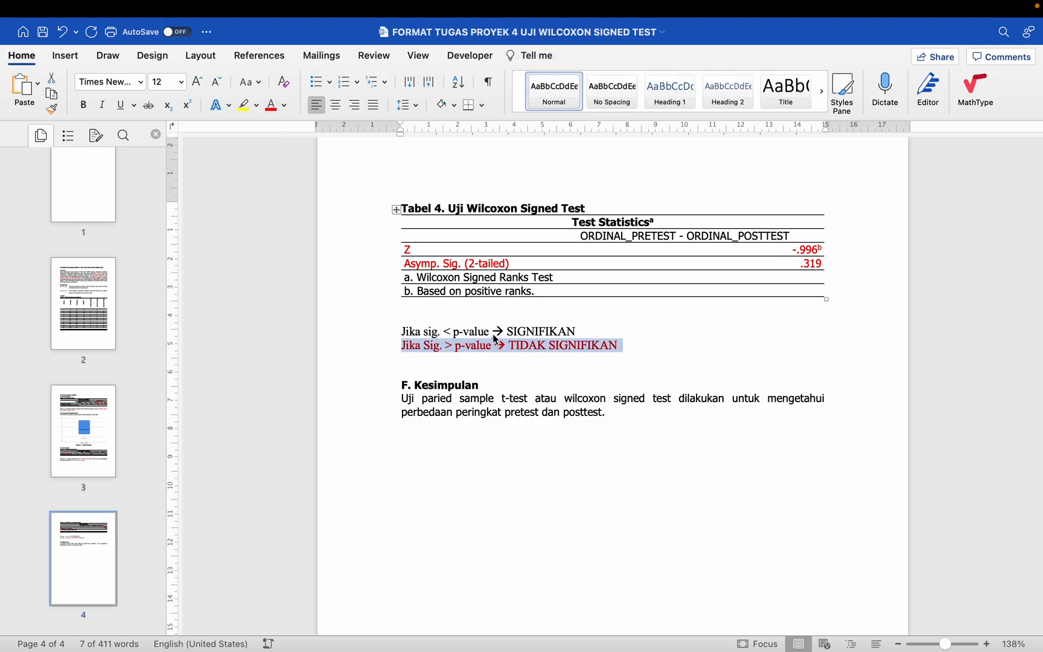
Step: Start a Normal-style paragraph between the Tabel 4 table and the rules, reading "Hasil uji wilcoxon signed test diketahui perbedaan"
left_click(476, 324)
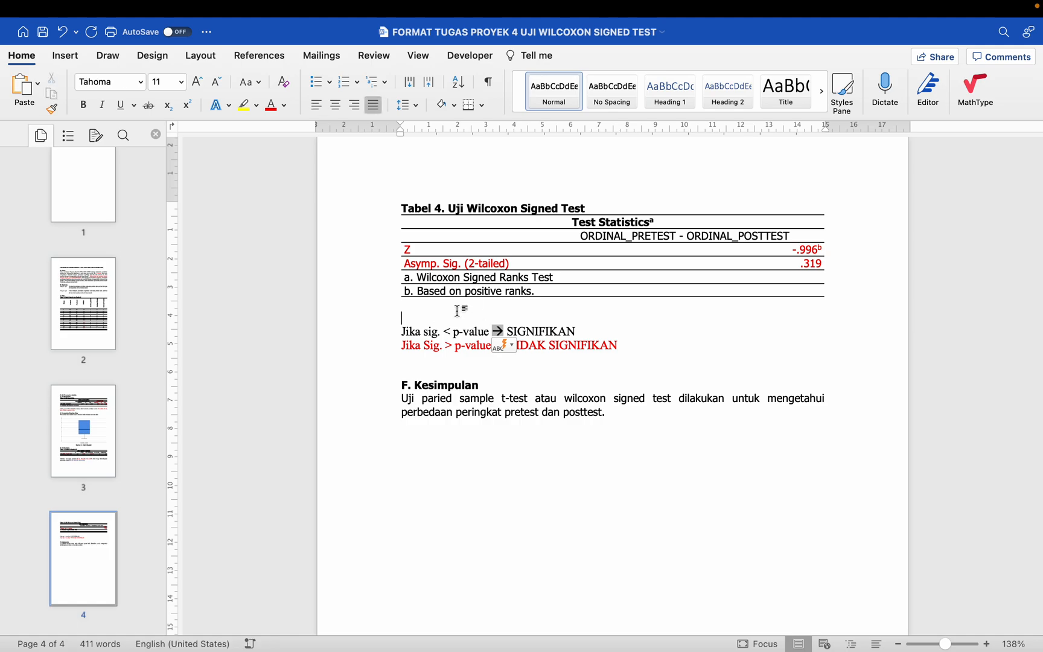
key("Return")
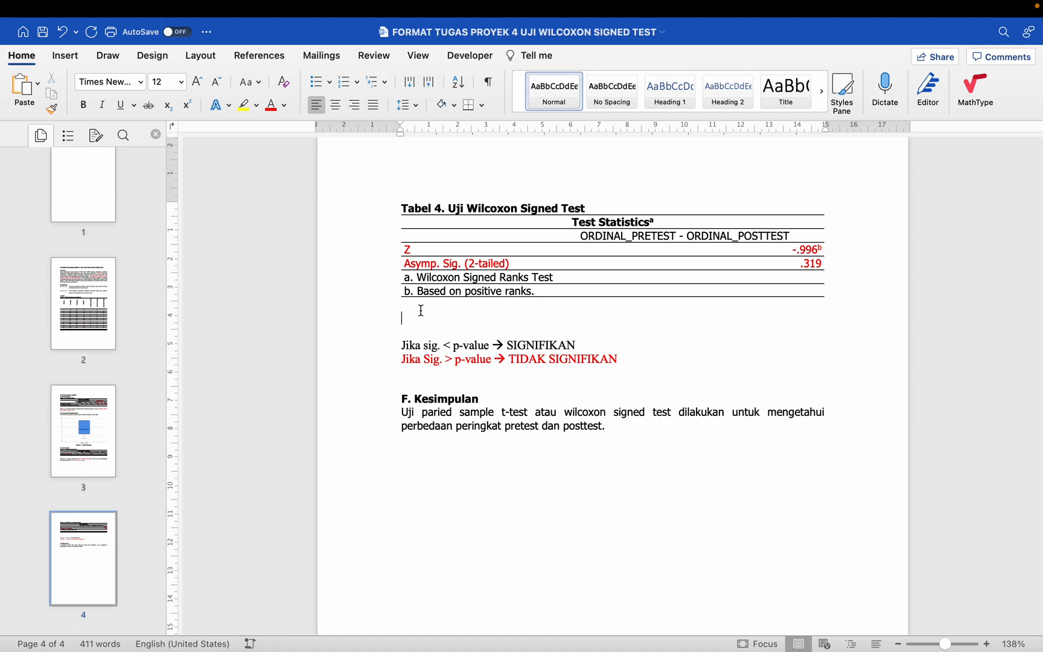
type("H")
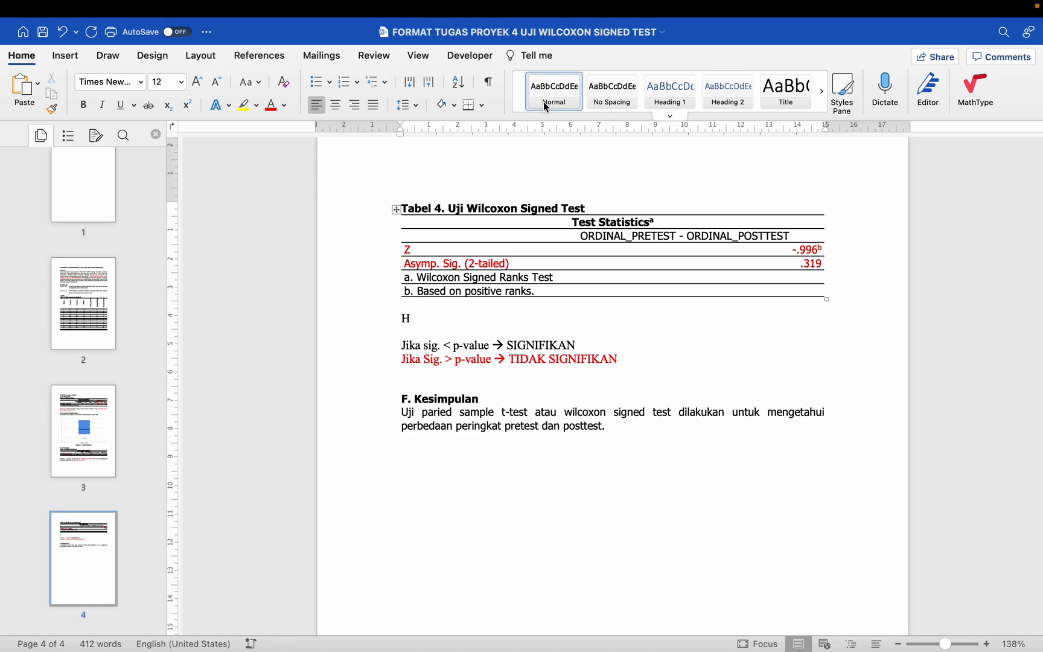
left_click(546, 108)
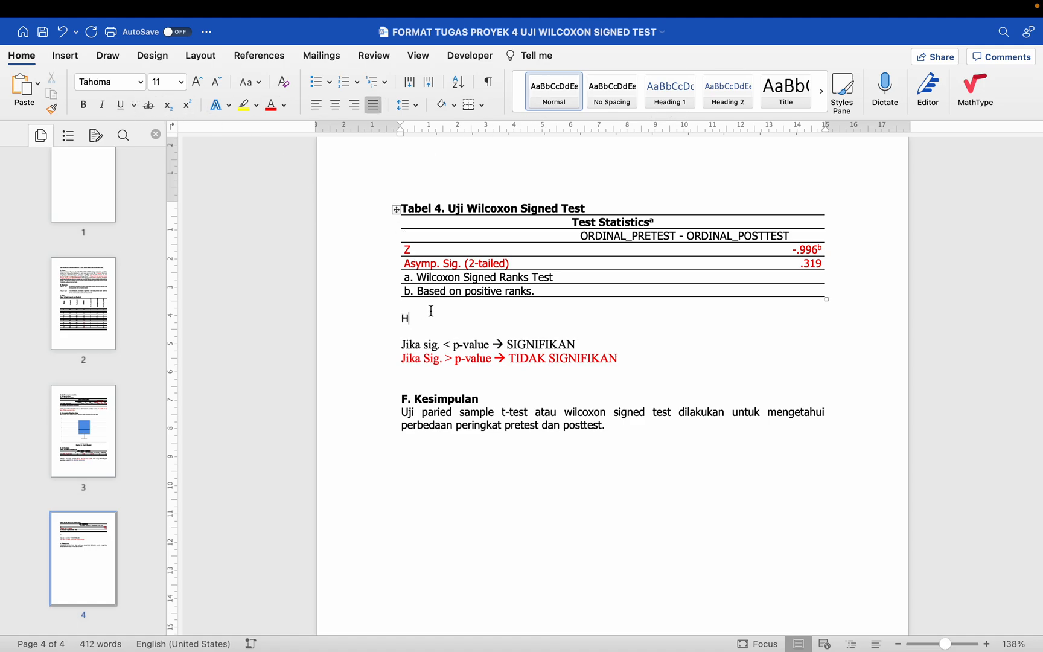
type("asil uji ")
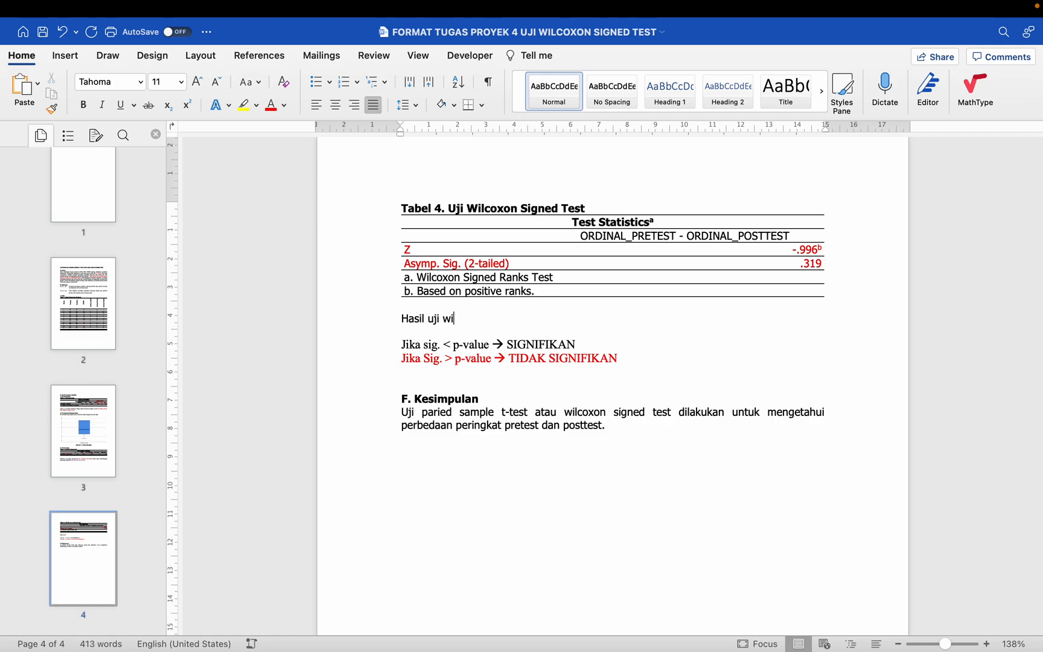
type("wilcoxon signed test diketahui")
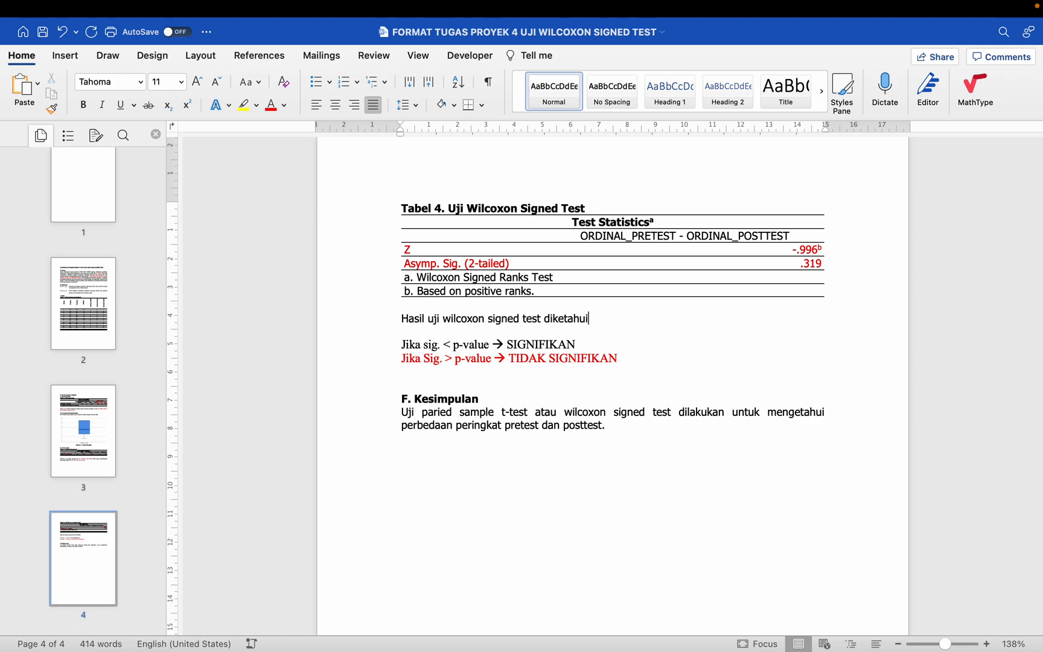
type(" pe")
scroll(604, 387, "up", 5)
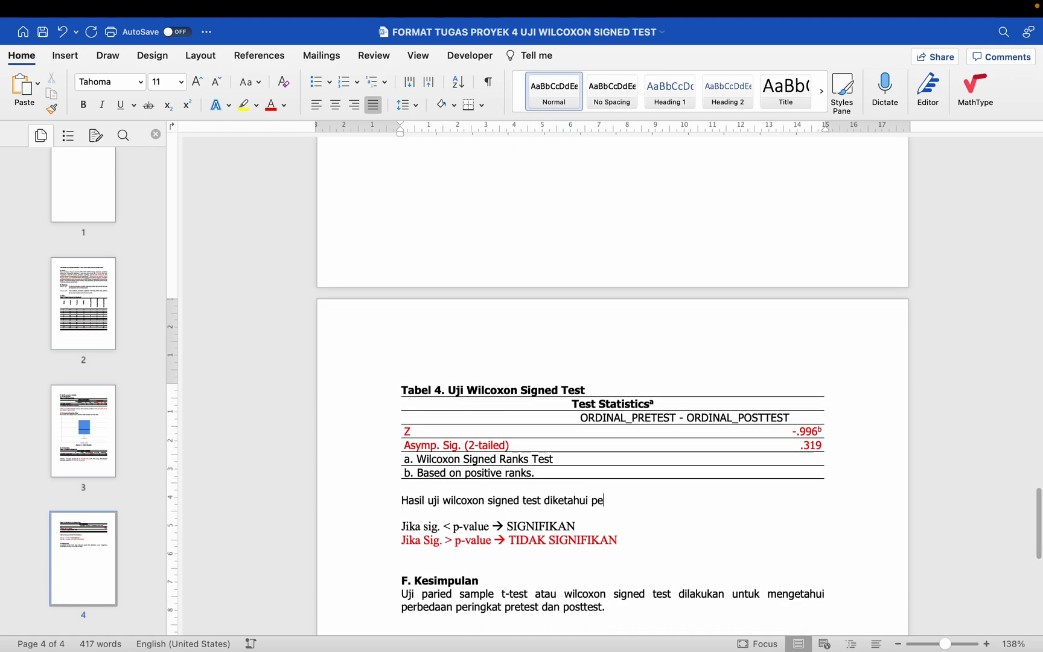
type("rbedaan")
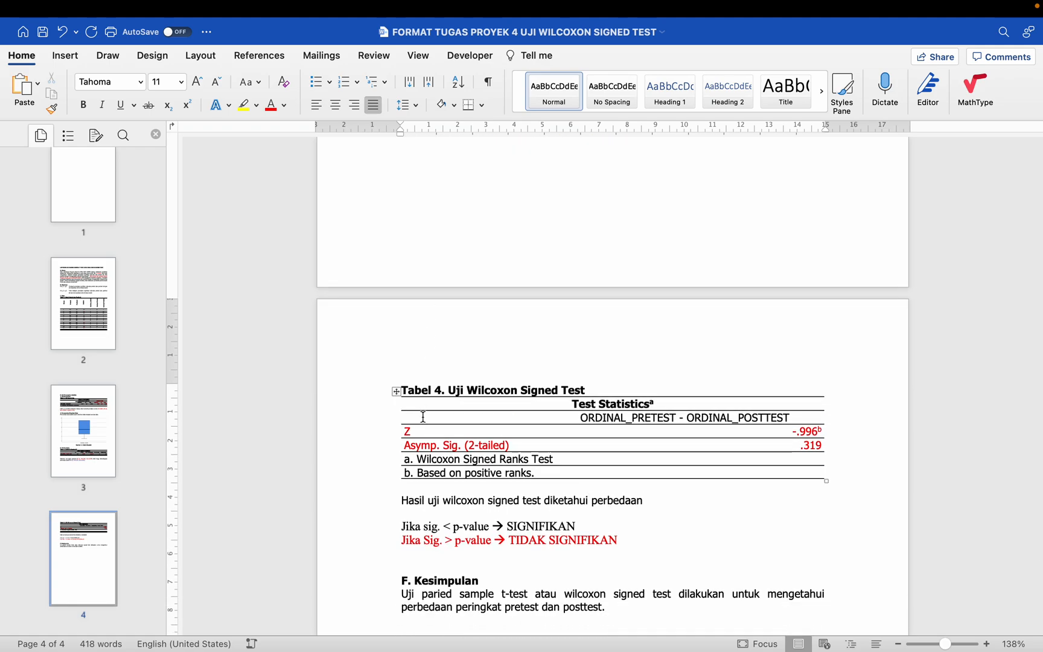
Step: Copy the Tabel 3 interpretation from "peringkat posttest" through its end and paste it after "diketahui perbedaan" below Tabel 4
scroll(423, 416, "up", 5)
scroll(475, 296, "down", 2)
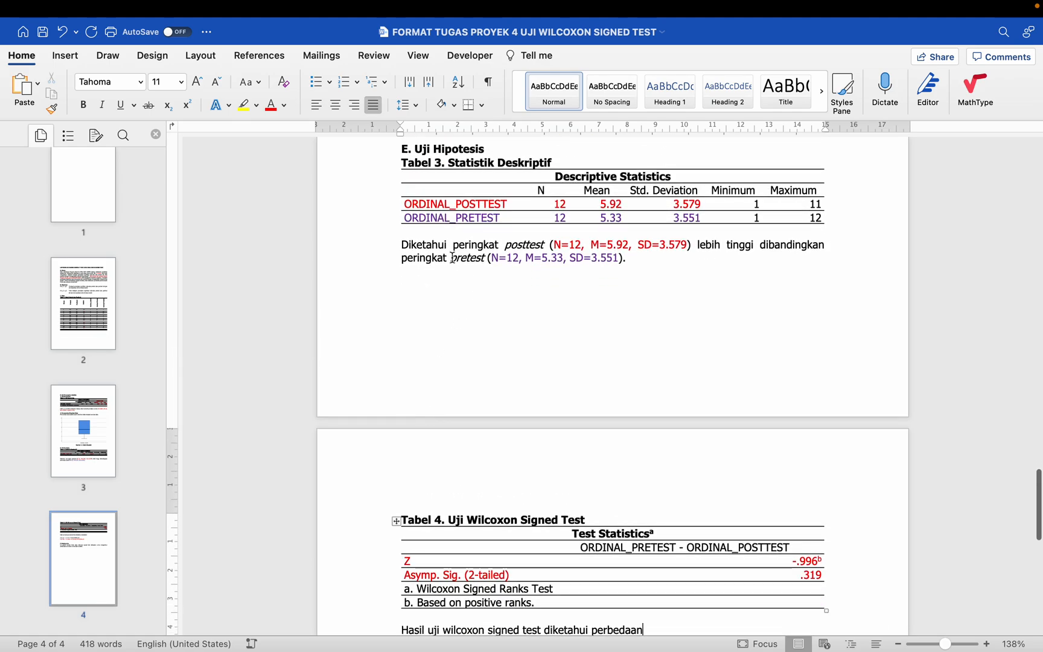
left_click_drag(452, 245, 632, 261)
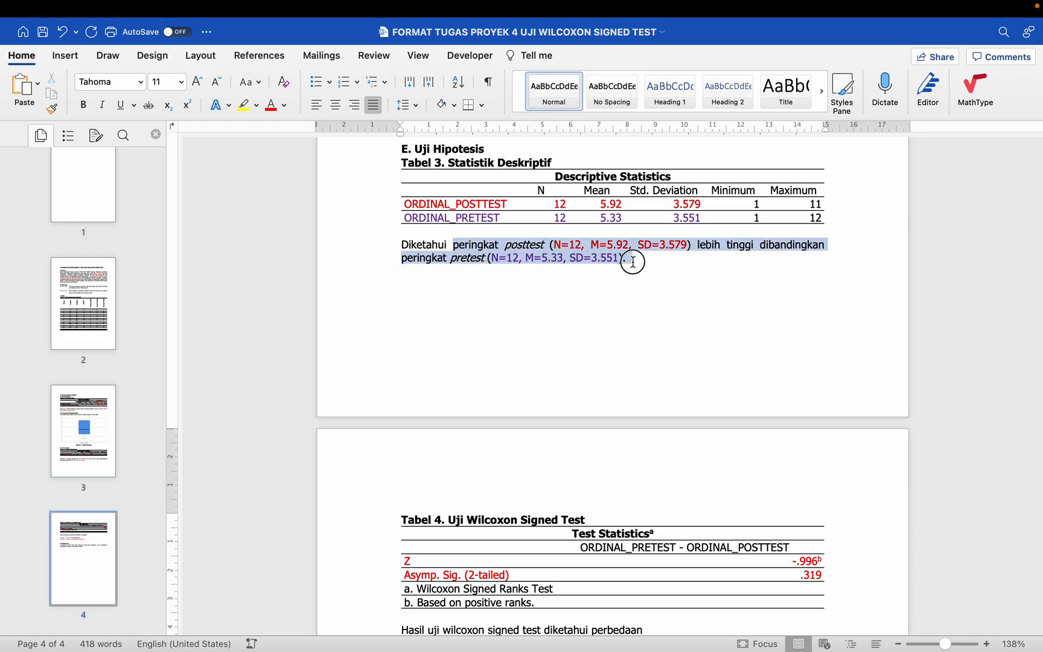
right_click(480, 252)
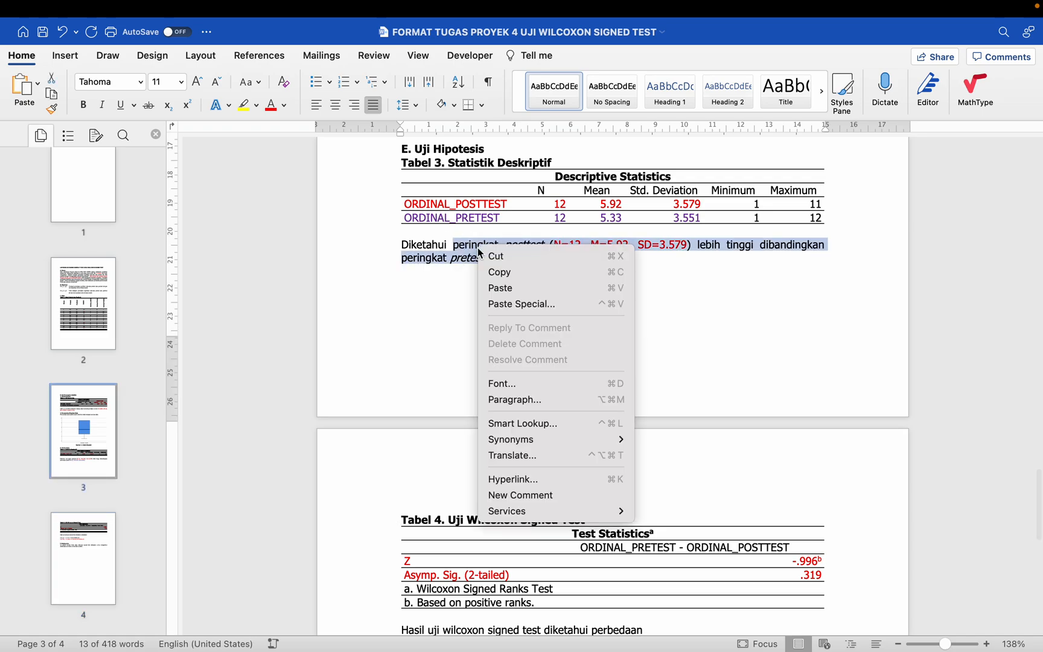
left_click(498, 272)
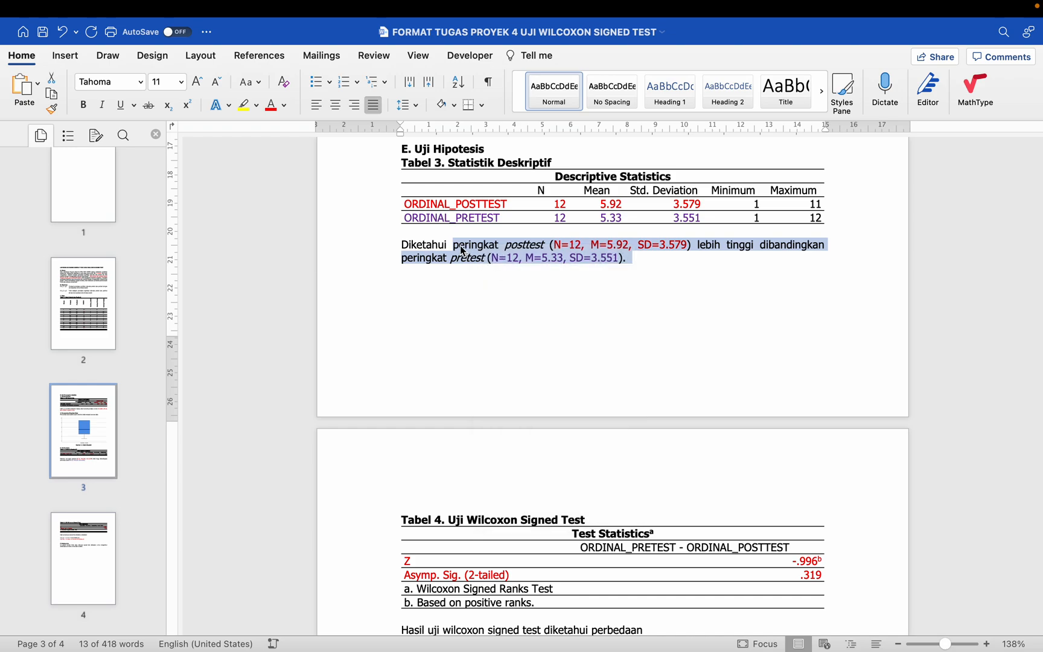
scroll(561, 322, "down", 5)
left_click(668, 386)
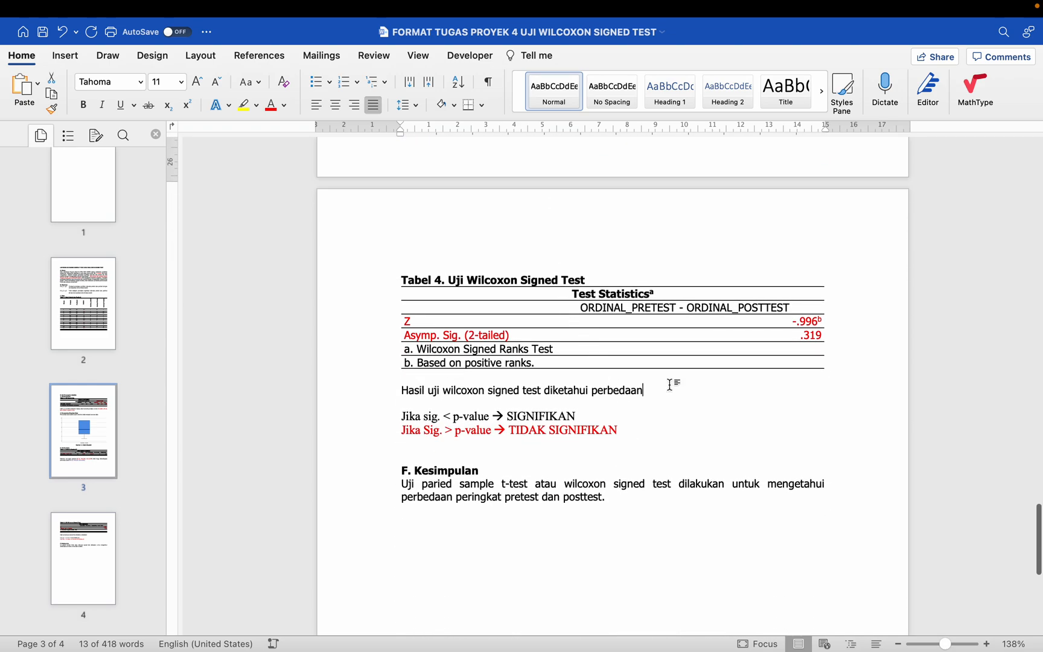
key("super+v")
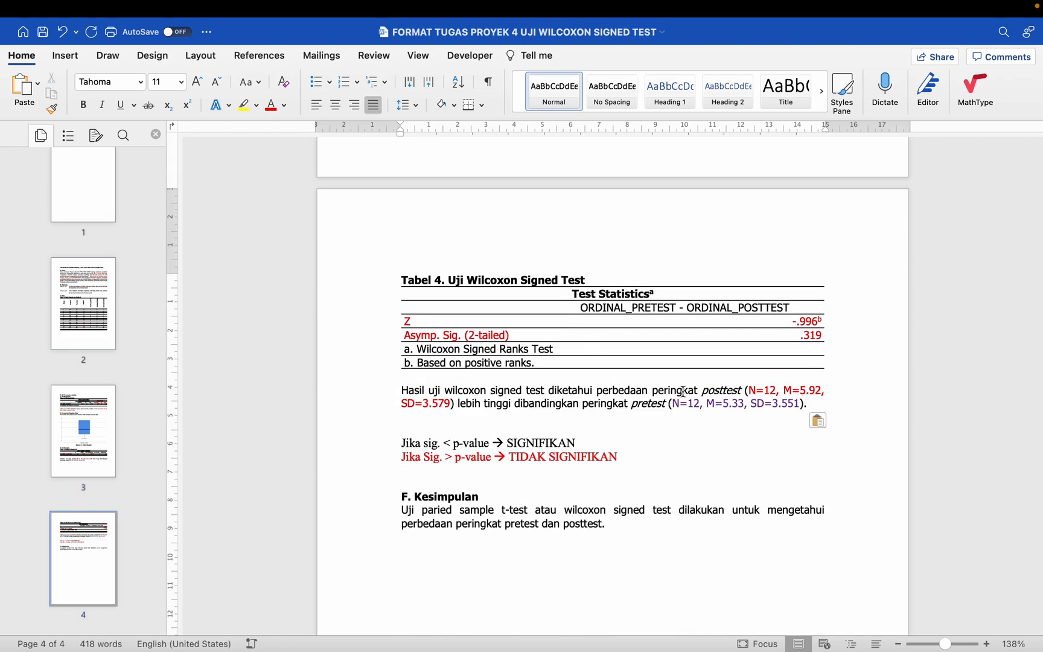
Step: Replace the closing period of the Wilcoxon interpretation with "tidak signifkan" and colour those words red
key("BackSpace")
type("tidak signifka")
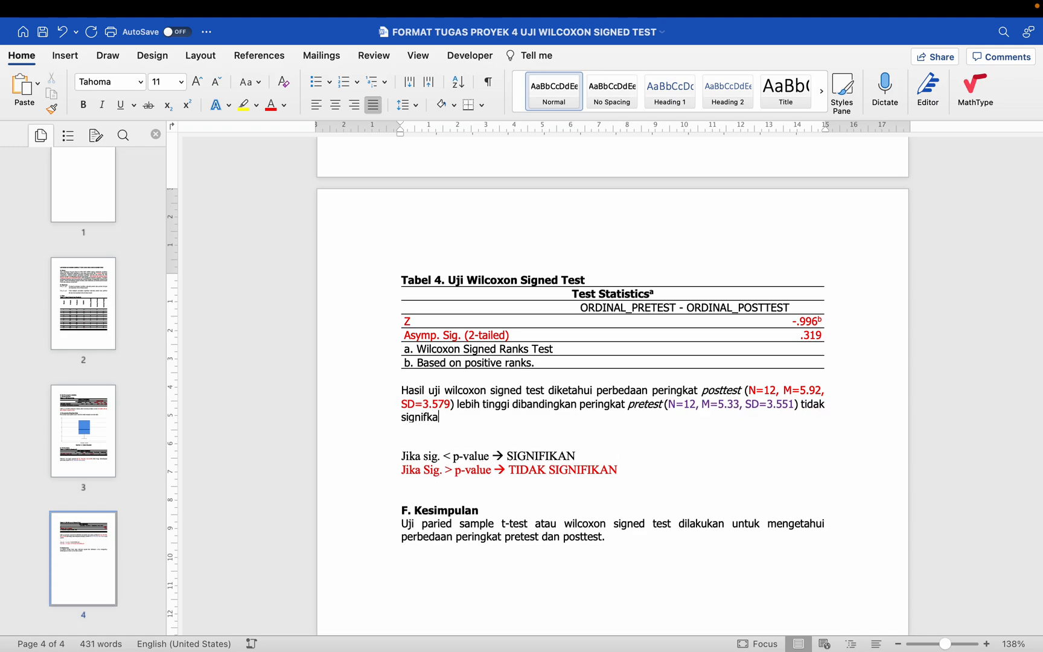
type("n")
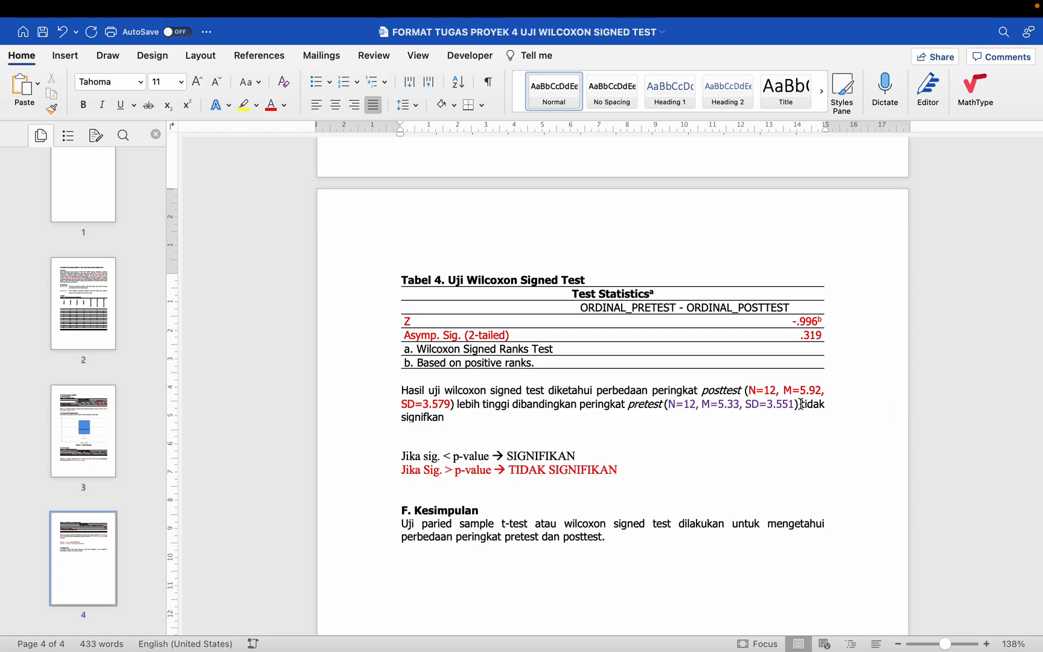
left_click_drag(798, 404, 450, 418)
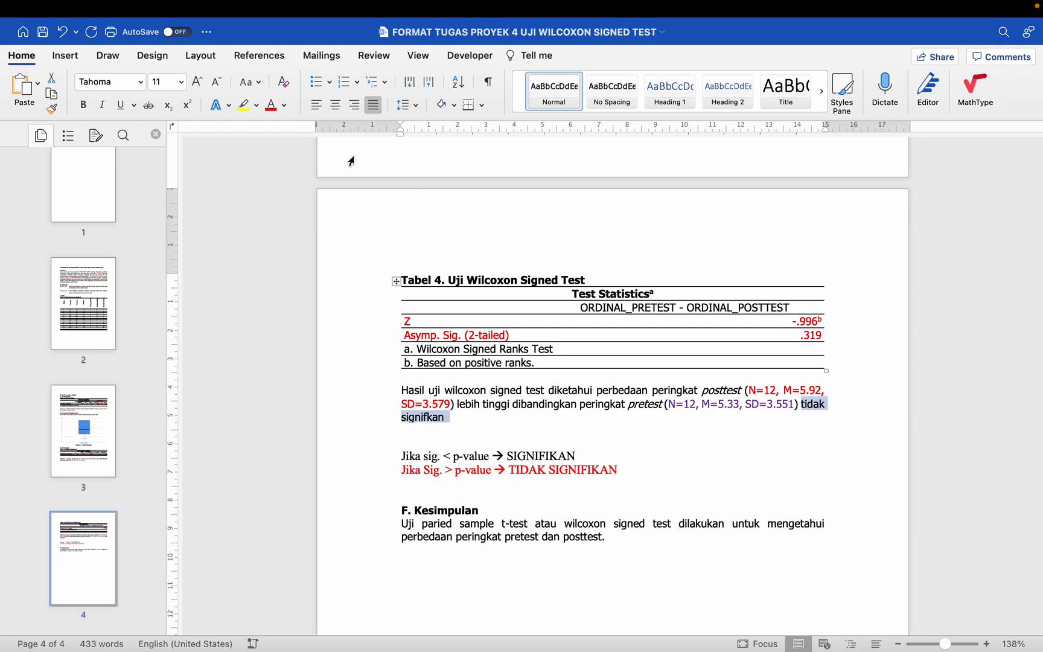
left_click(273, 113)
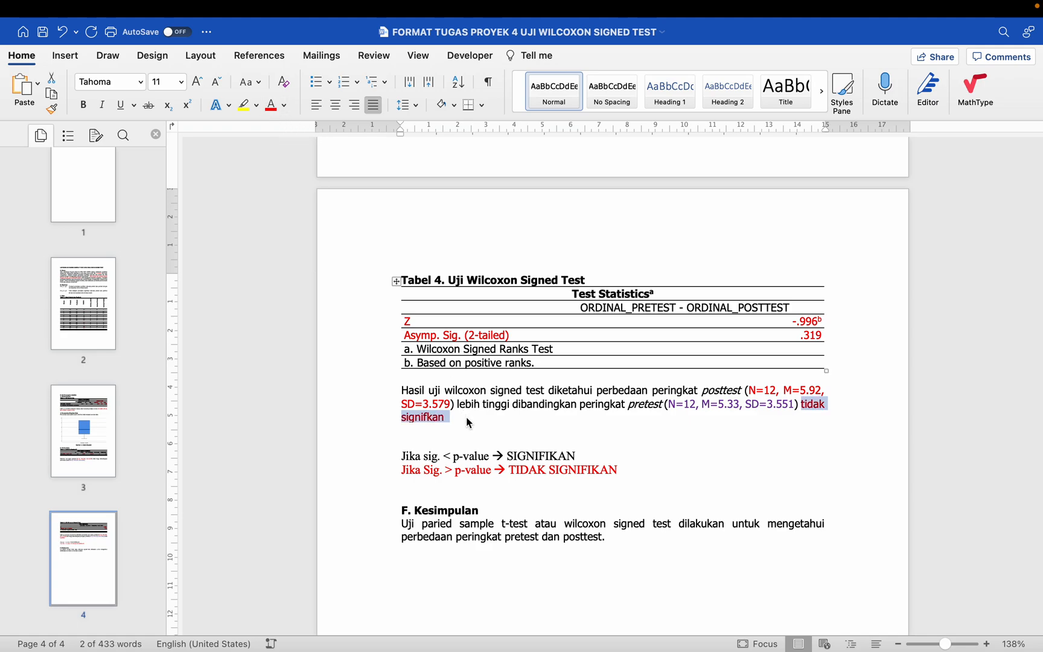
Step: Append "(Z=-0.996, Sig.=0.319, p-value=0.05)." to the Wilcoxon interpretation after "tidak signifkan"
left_click(466, 418)
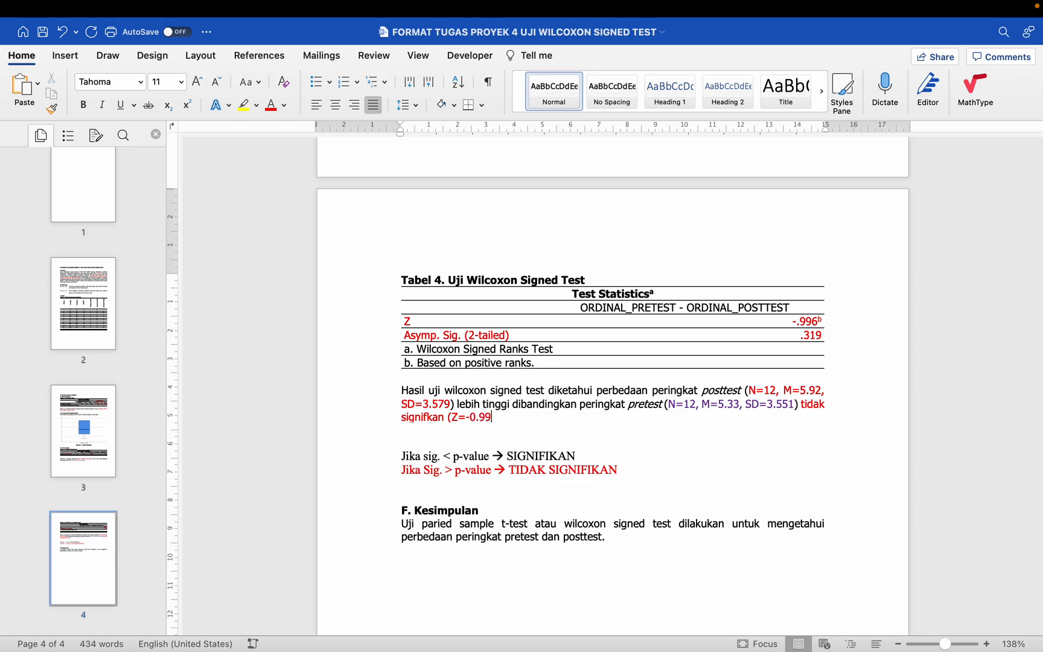
left_click_drag(792, 321, 827, 321)
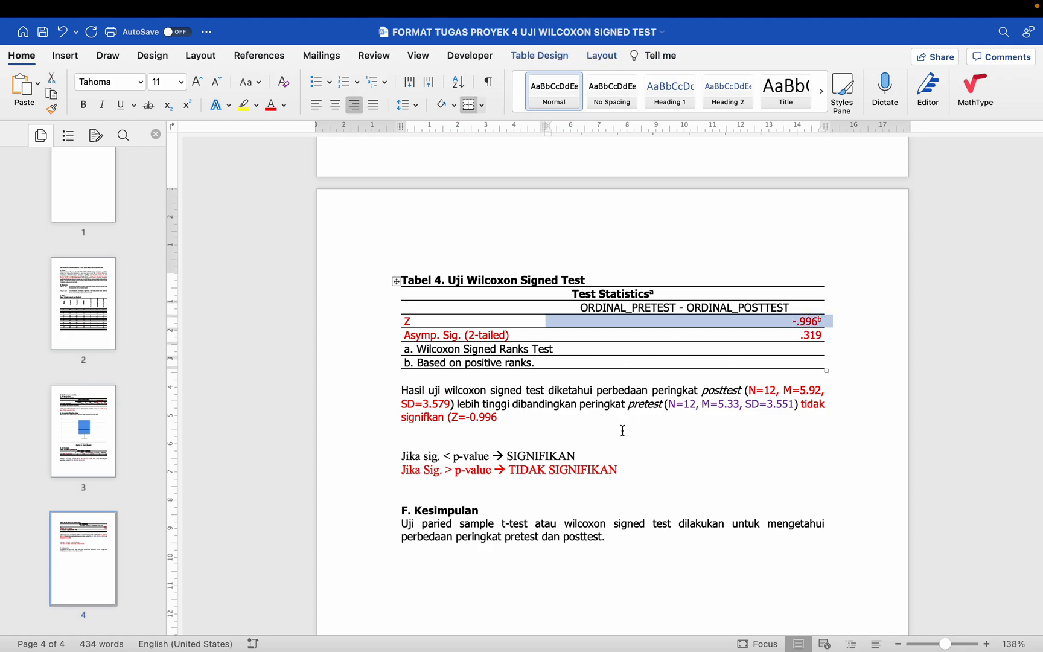
left_click(531, 414)
type(", Sig.=0.319")
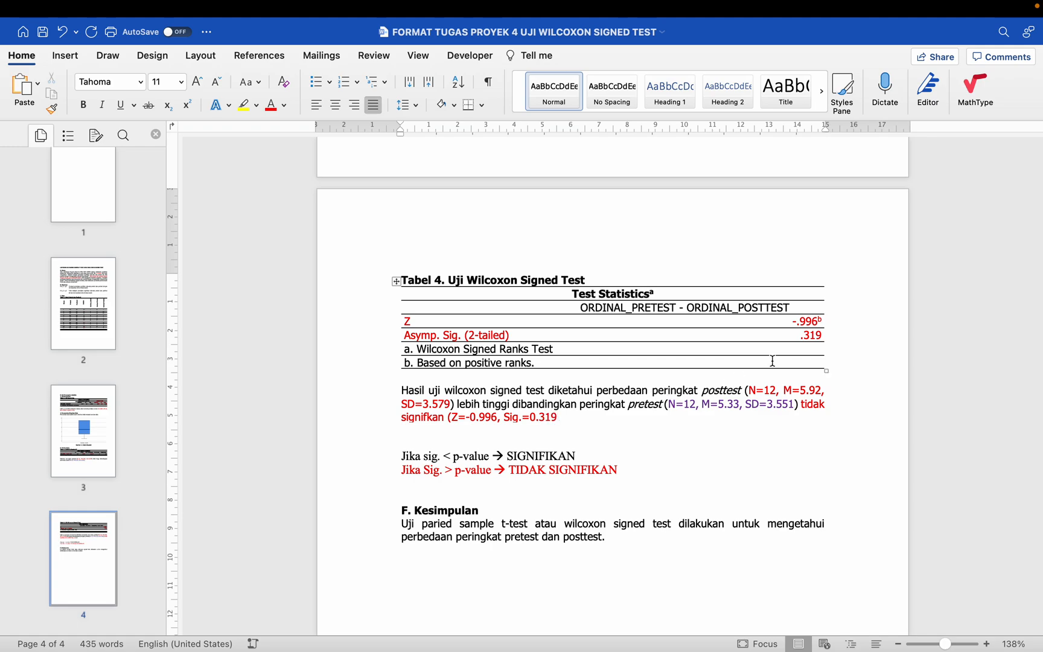
double_click(812, 335)
left_click(565, 429)
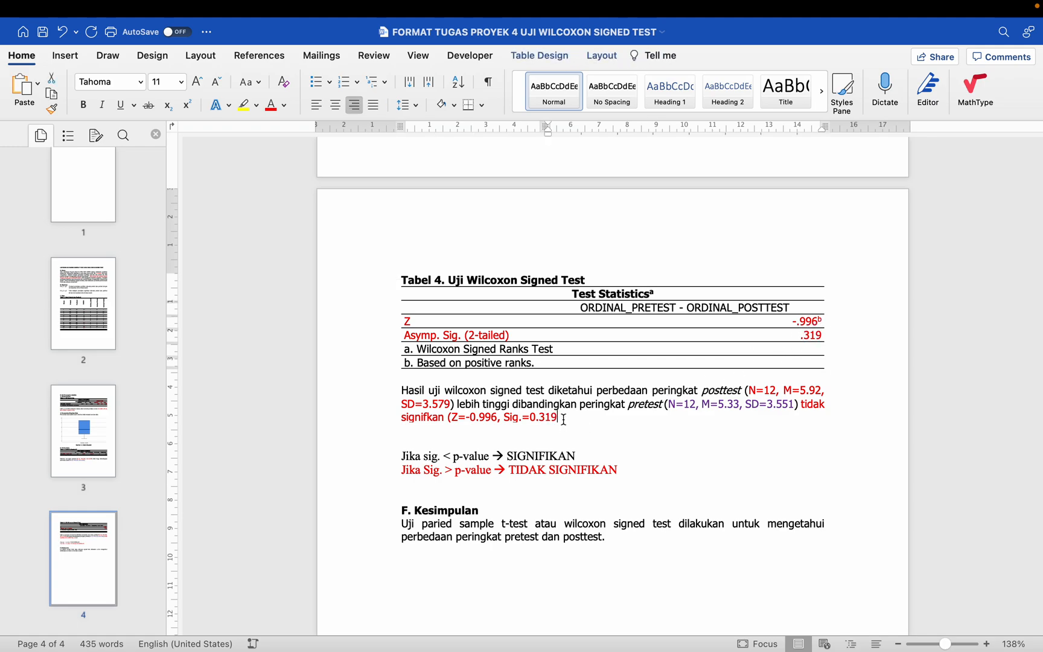
type(", p-value=0.05).")
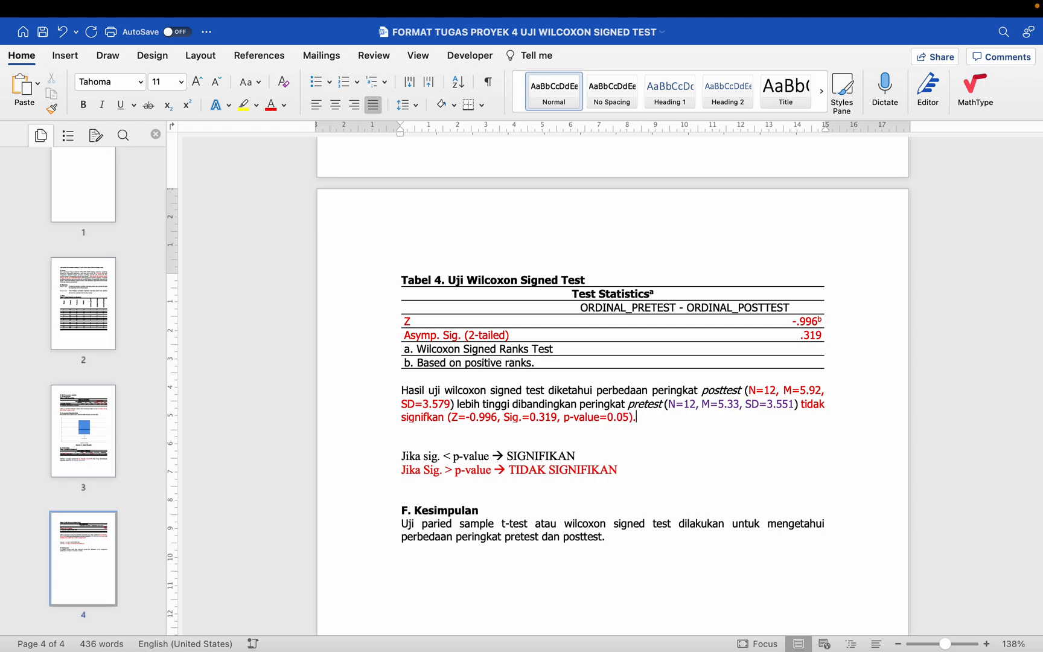
Step: Delete the two "Jika sig." rules and the surplus blank lines above the F. Kesimpulan heading
scroll(603, 386, "down", 1)
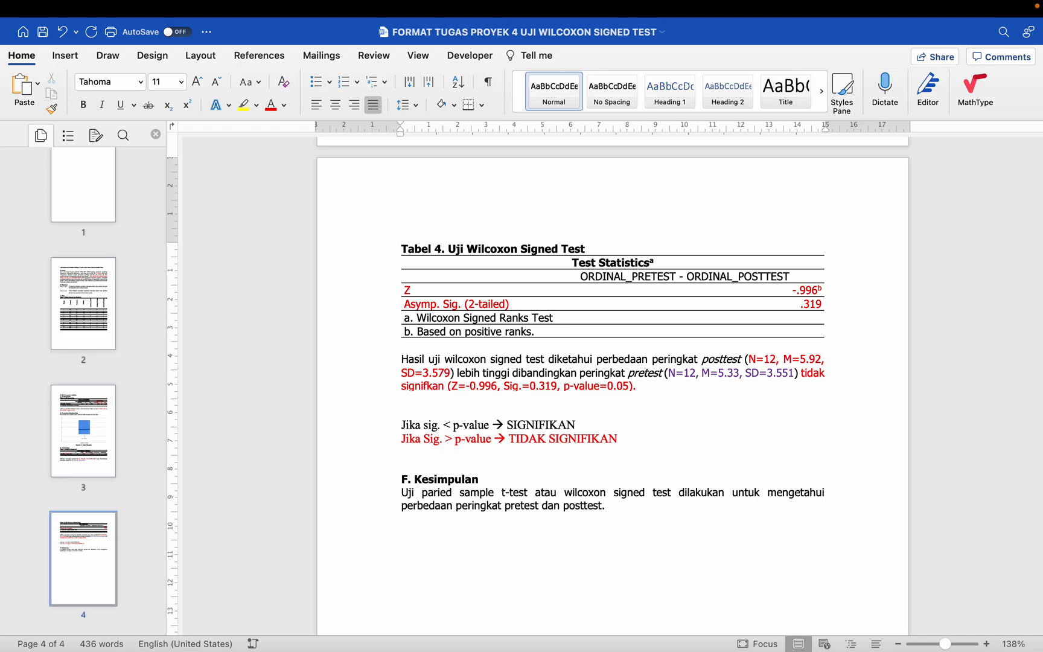
left_click(397, 425)
left_click_drag(674, 424, 670, 442)
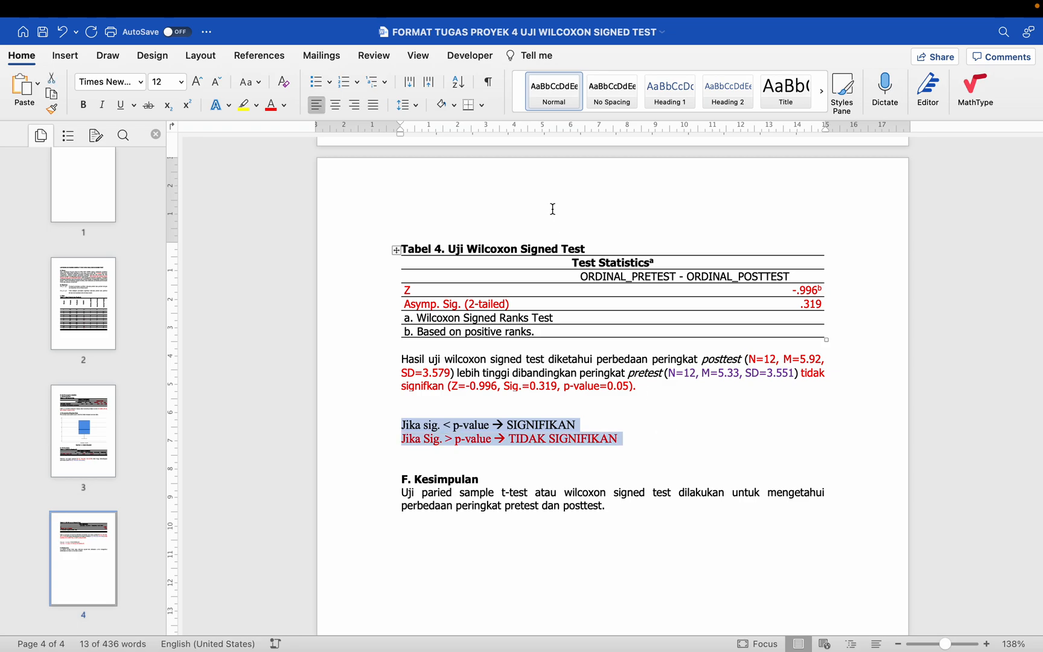
key("shift+Down")
key("BackSpace")
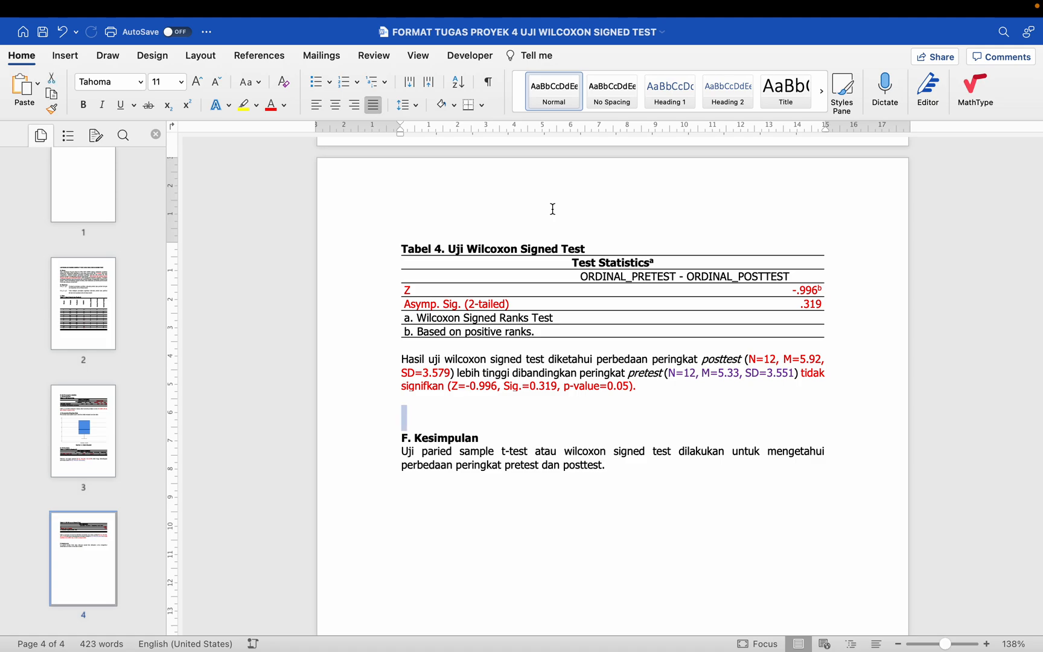
key("BackSpace")
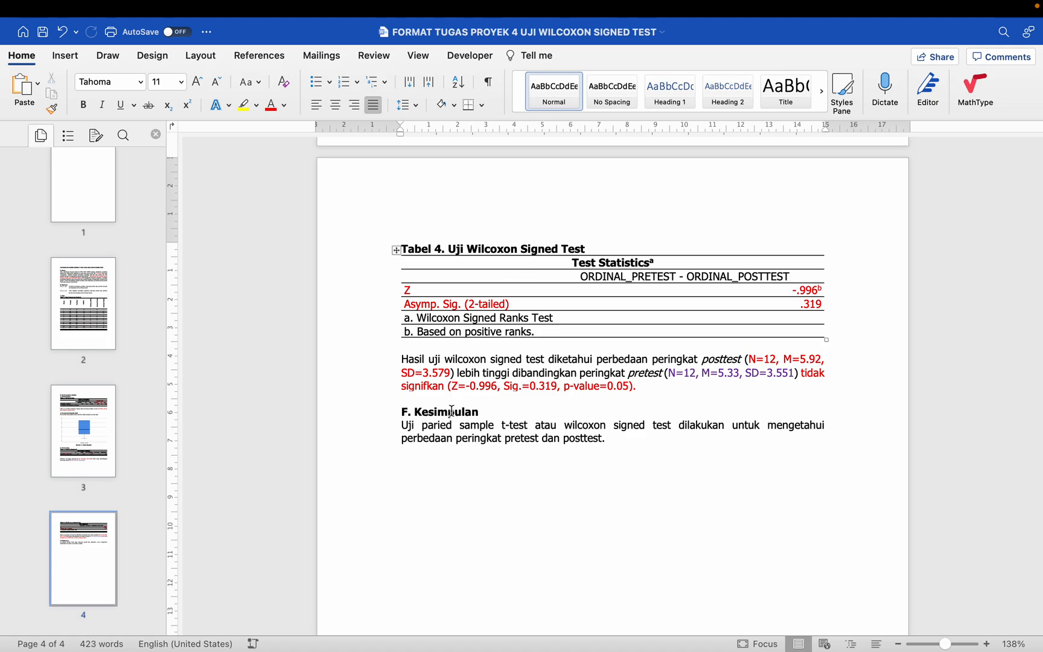
Step: Remove "paried sample t-test atau" from the F. Kesimpulan sentence so it begins "Uji wilcoxon signed test"
left_click_drag(587, 245, 467, 248)
left_click_drag(424, 426, 560, 419)
key("BackSpace")
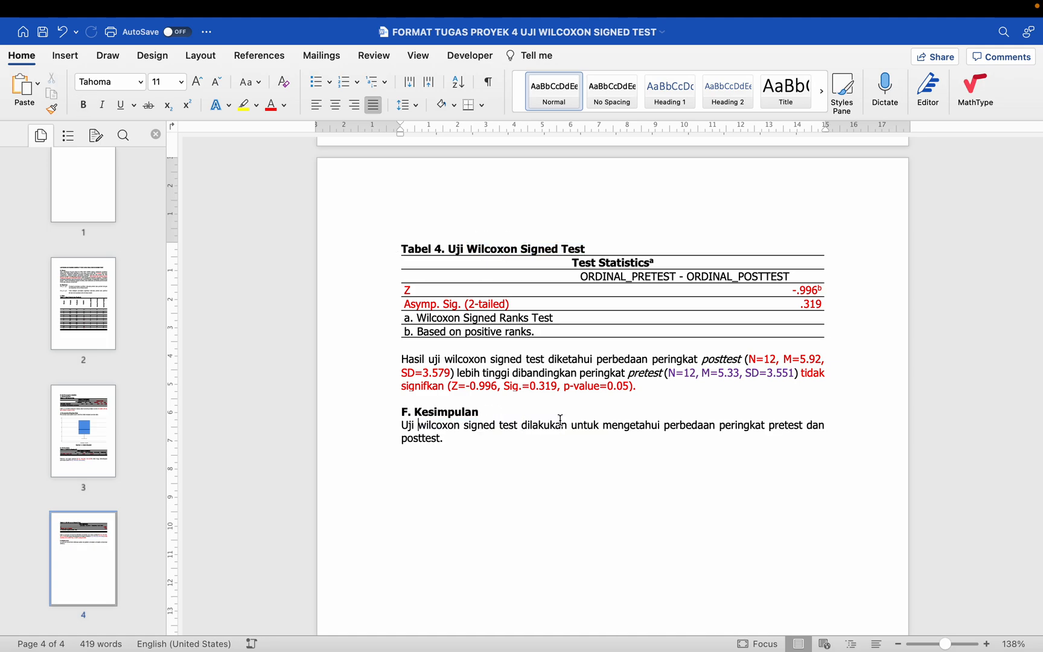
Step: Copy the normality, outlier-check, descriptive and Wilcoxon interpretation sentences together and paste them after the opening sentence of F. Kesimpulan
scroll(559, 419, "down", 2)
scroll(560, 419, "up", 5)
scroll(559, 419, "up", 10)
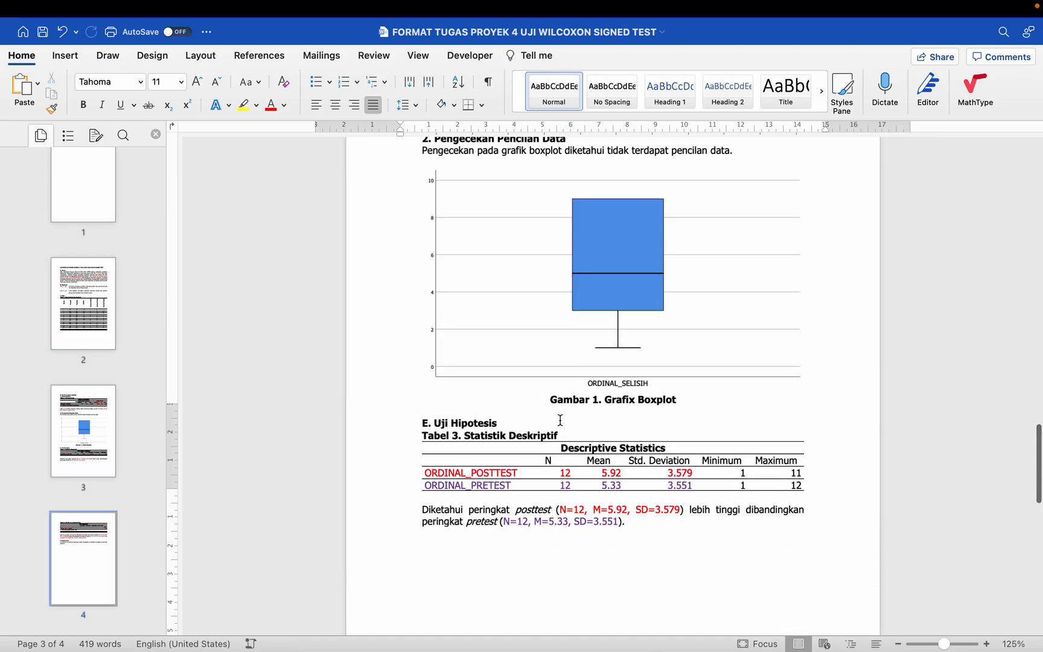
scroll(560, 422, "down", 1)
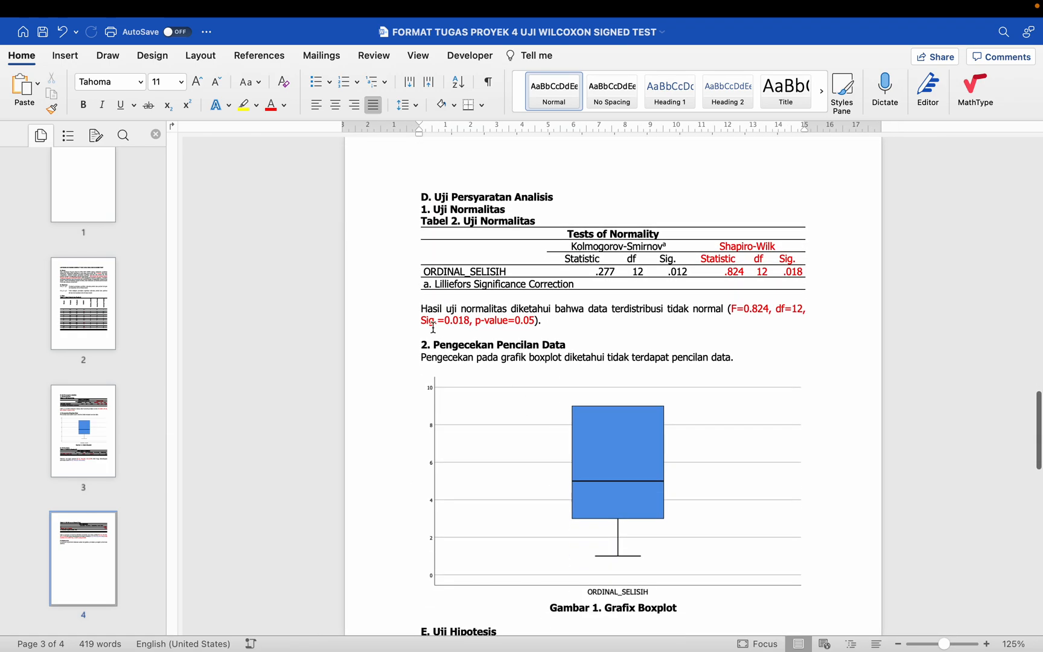
double_click(404, 311)
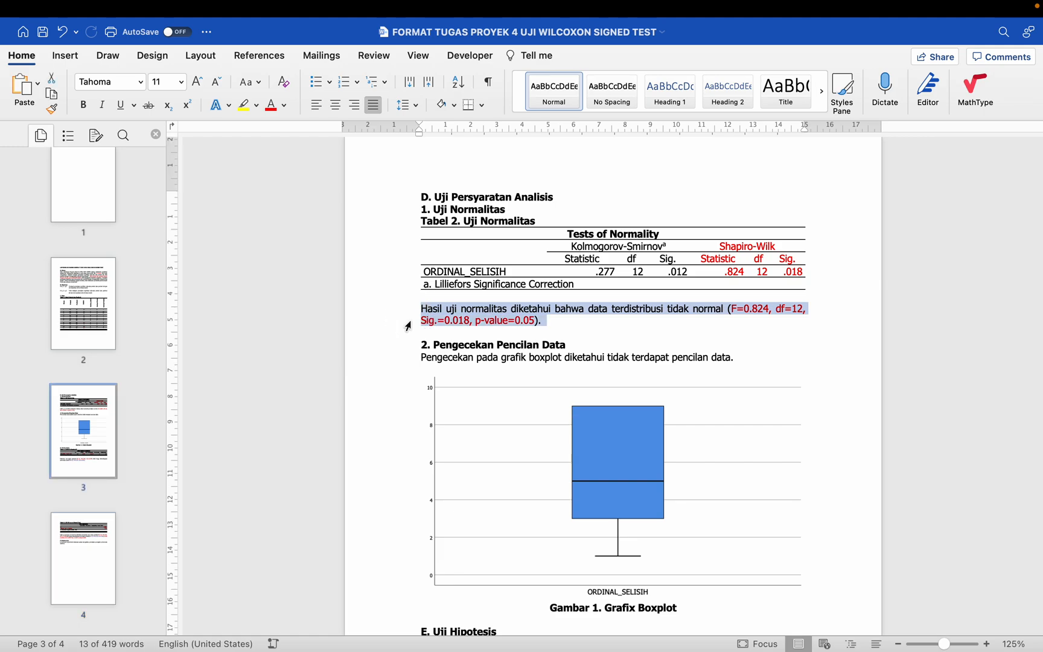
scroll(408, 326, "down", 5)
scroll(408, 326, "up", 3)
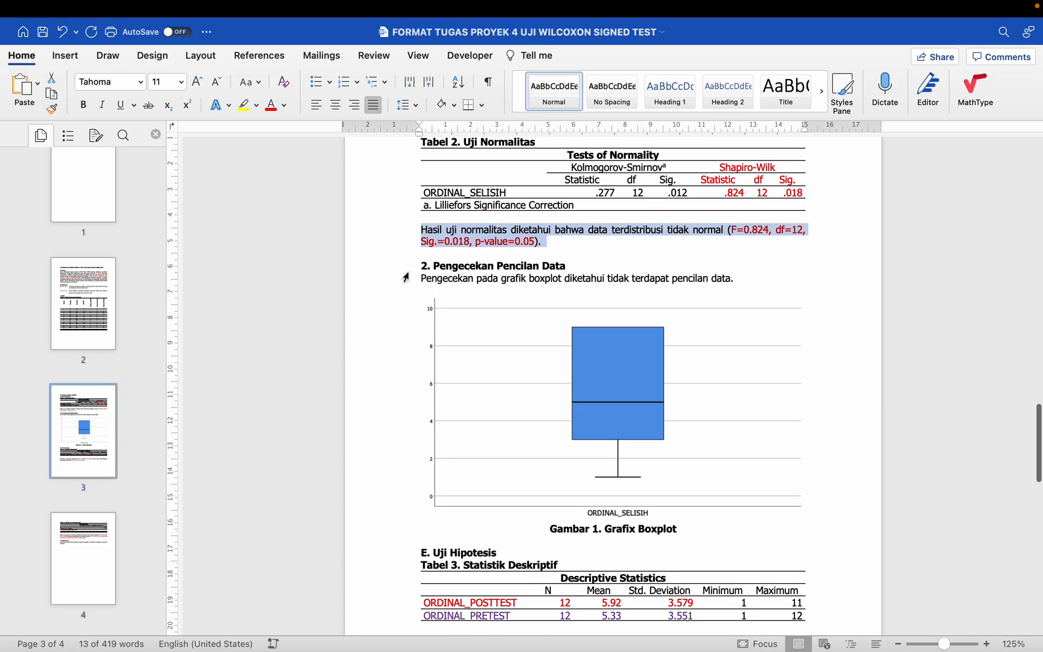
left_click(400, 284, "super")
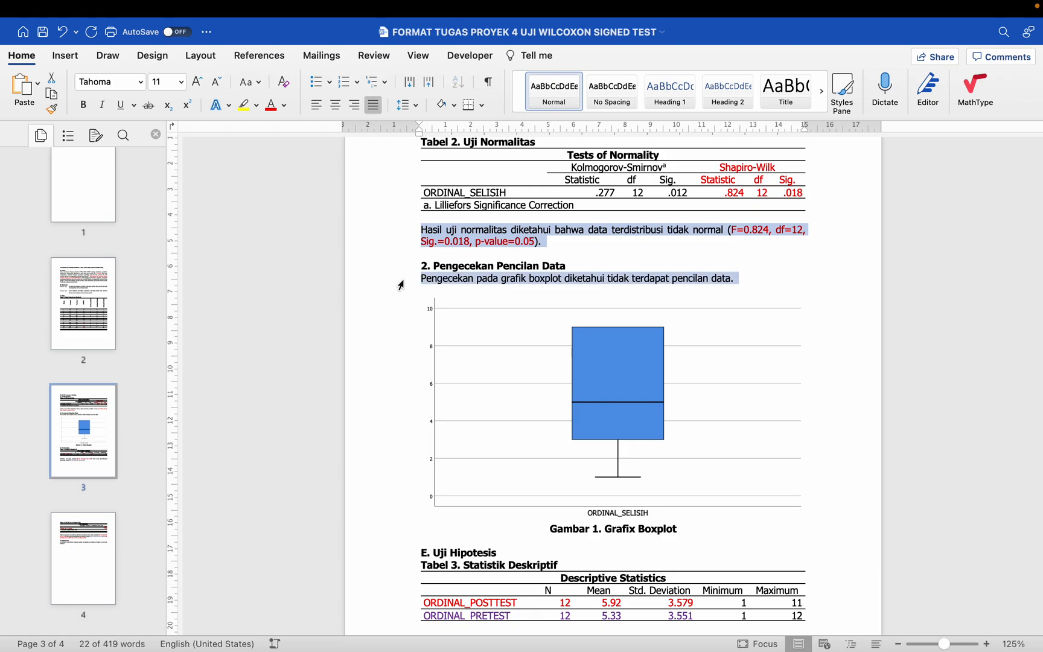
scroll(400, 283, "down", 7)
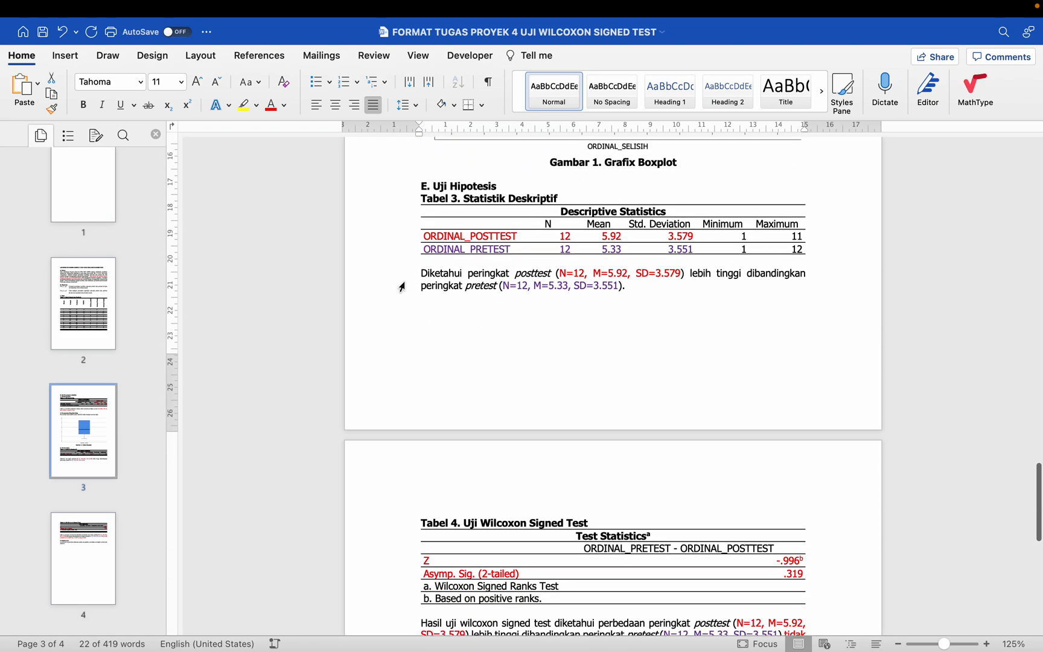
left_click(408, 279, "super")
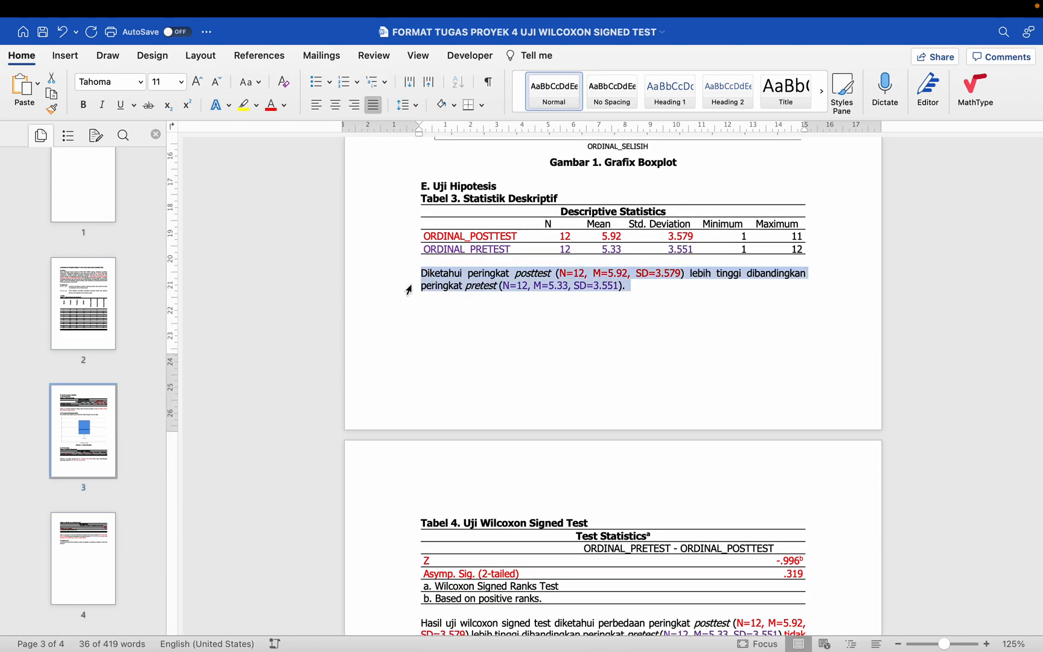
scroll(408, 289, "down", 6)
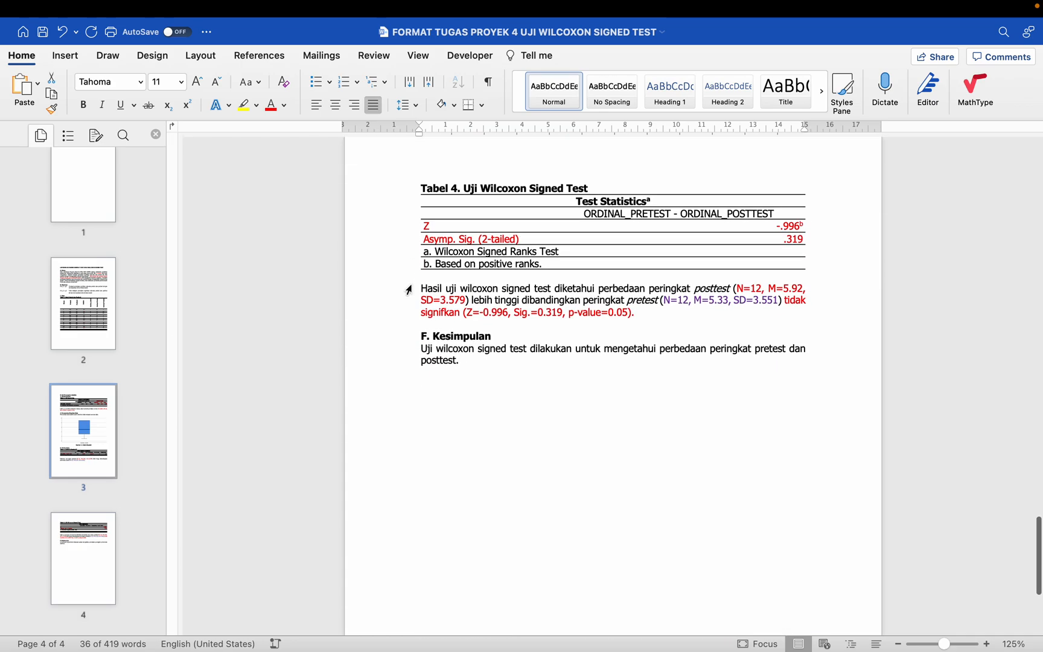
left_click_drag(406, 290, 407, 316)
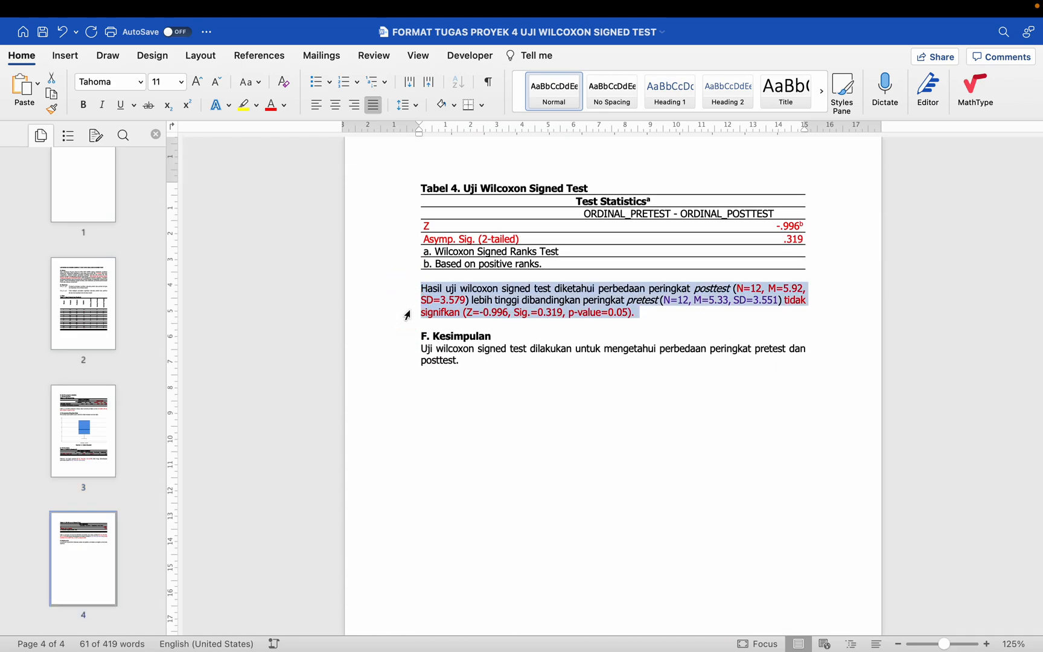
left_click(470, 358)
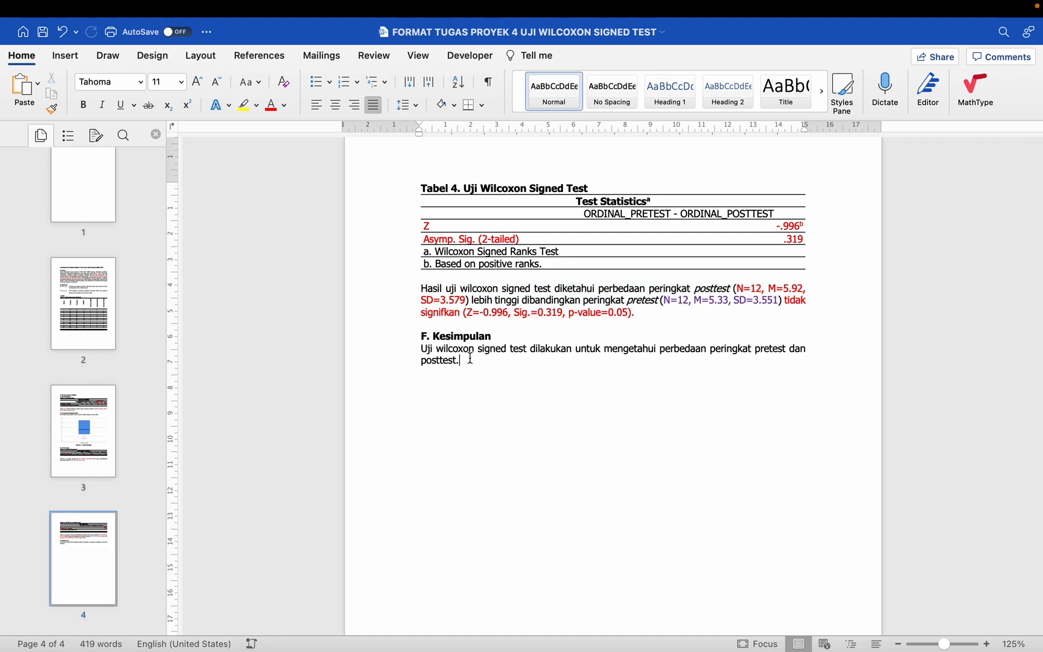
type("Hasil uji normalitas diketahui bahwa data terdistribusi tidak normal (F=0.824, df=12, Sig.=0.018, p-value=0.05). Pengecekan pada grafik boxplot diketahui tidak terdapat pencilan data. Diketahui peringkat posttest (N=12, M=5.92, SD=3.579) lebih tinggi dibandingkan peringkat pretest (N=12, M=5.33, SD=3.551). Hasil uji wilcoxon signed test diketahui perbedaan peringkat posttest (N=12, M=5.92, SD=3.579) lebih tinggi dibandingkan peringkat pretest (N=12, M=5.33, SD=3.551) tidak signifkan (Z=-0.996, Sig.=0.319, p-value=0.05).")
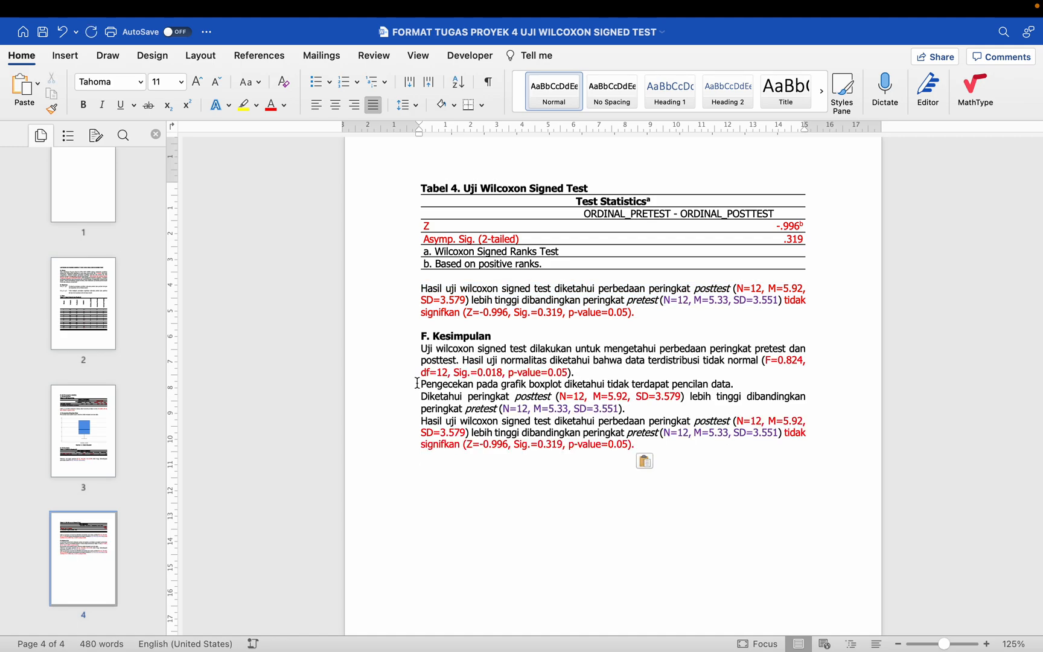
Step: Join the pasted interpretations into one continuous F. Kesimpulan paragraph by removing the line breaks between them, and save the document
key("BackSpace")
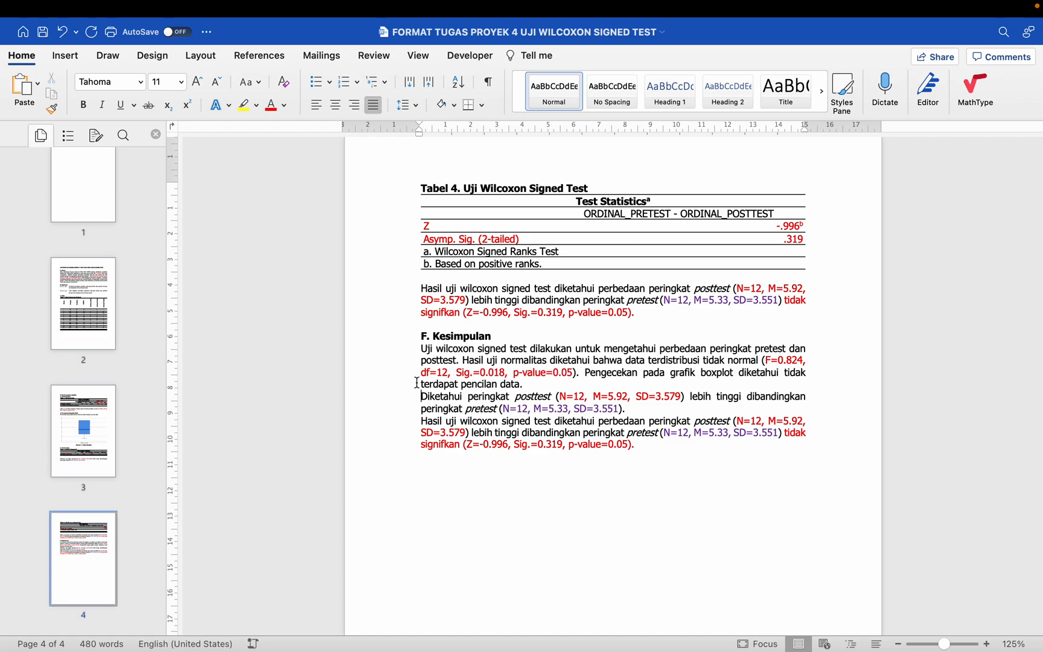
key("BackSpace")
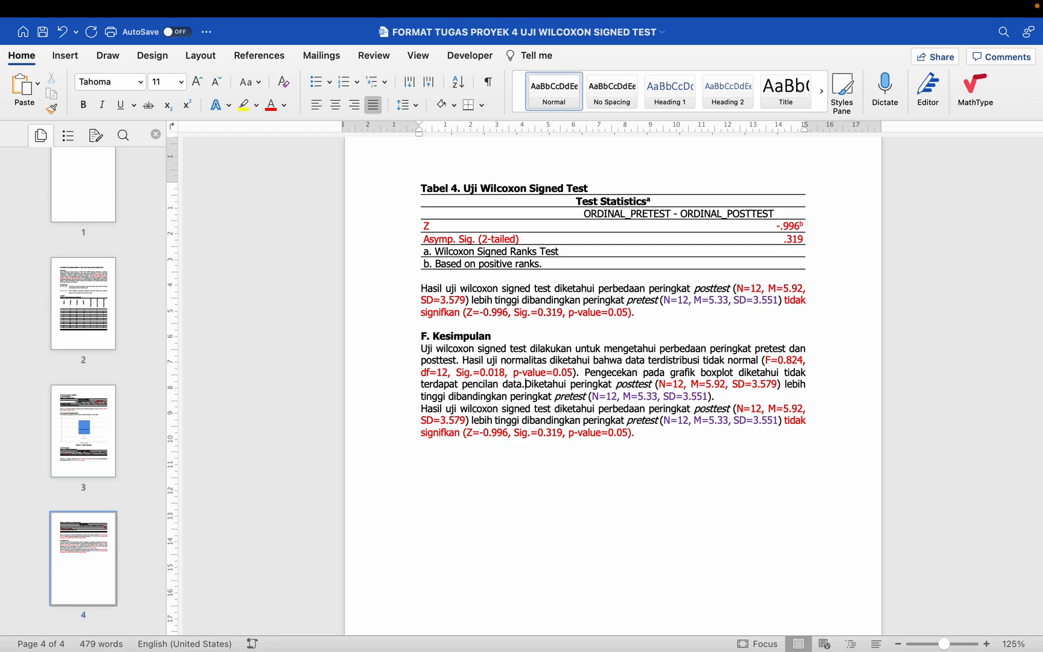
left_click(421, 410)
key("BackSpace")
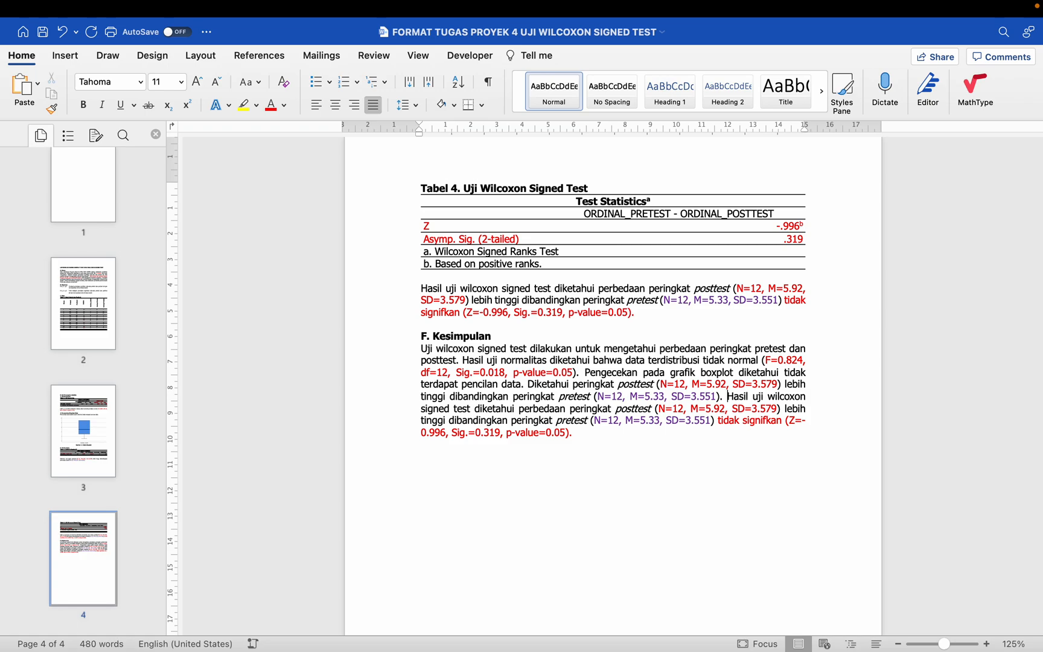
key("super+s")
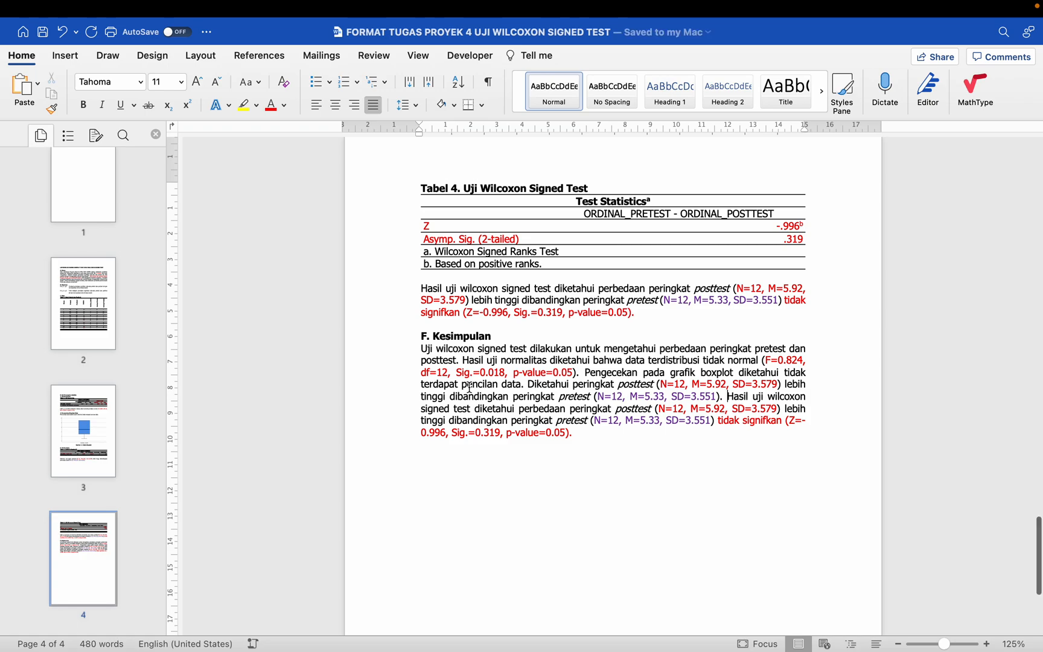
Step: Start saving a copy of the report, replacing "FORMAT" in the file name with the student's full name
scroll(468, 383, "up", 15)
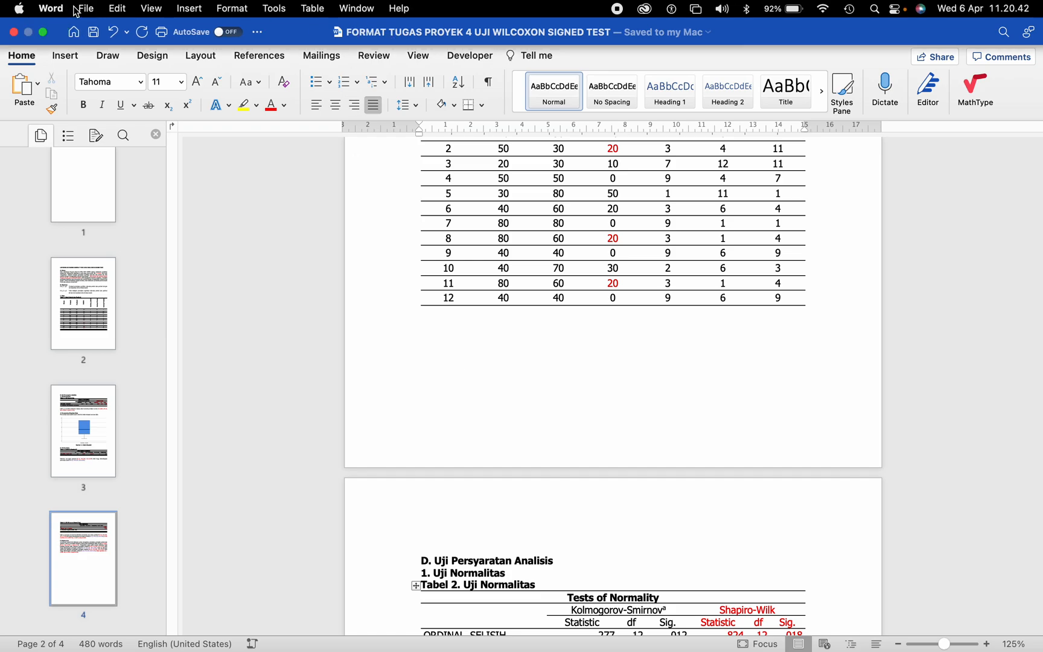
left_click(87, 9)
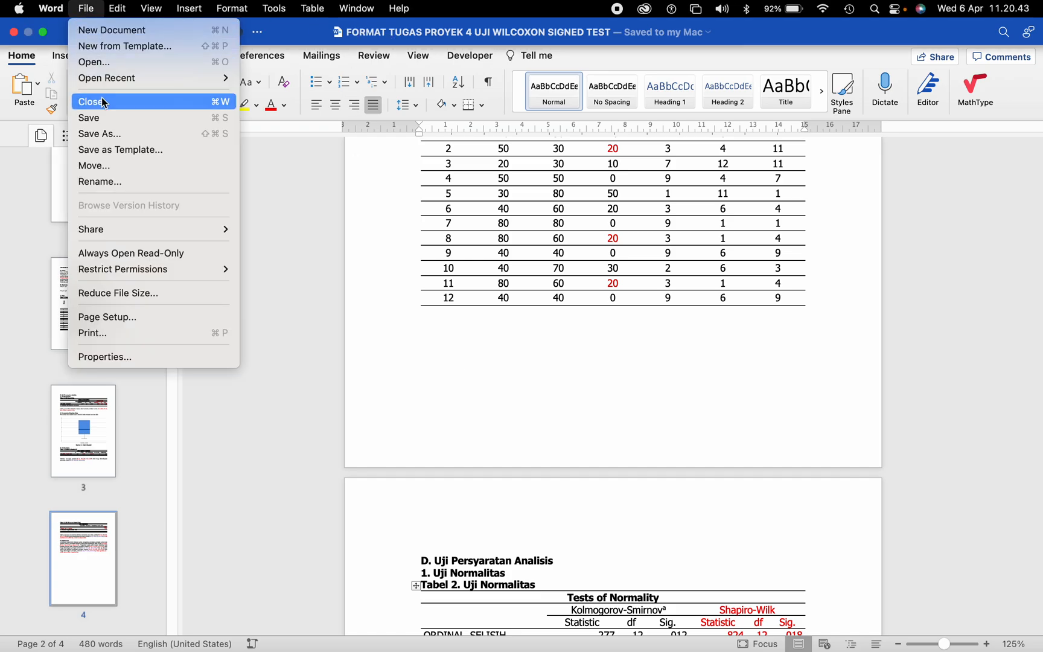
left_click(116, 137)
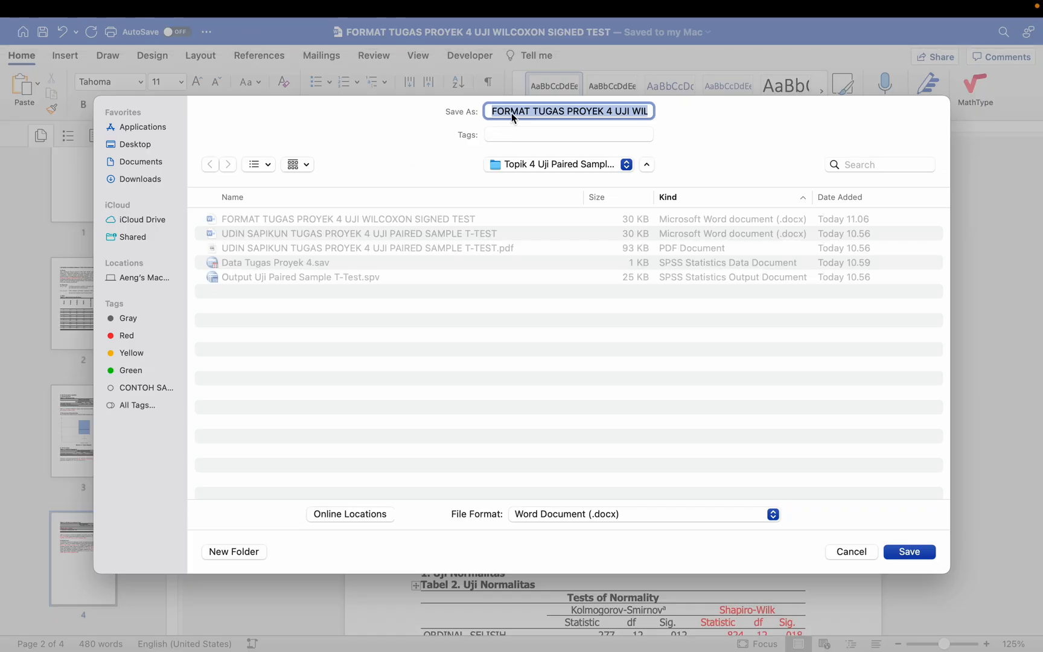
double_click(515, 110)
key("BackSpace")
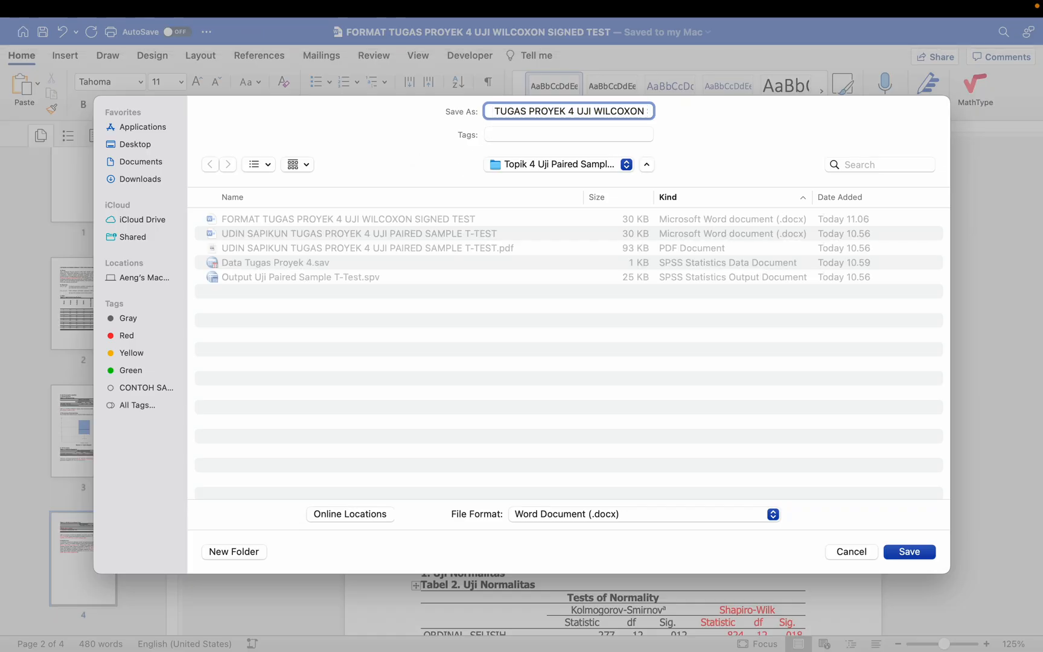
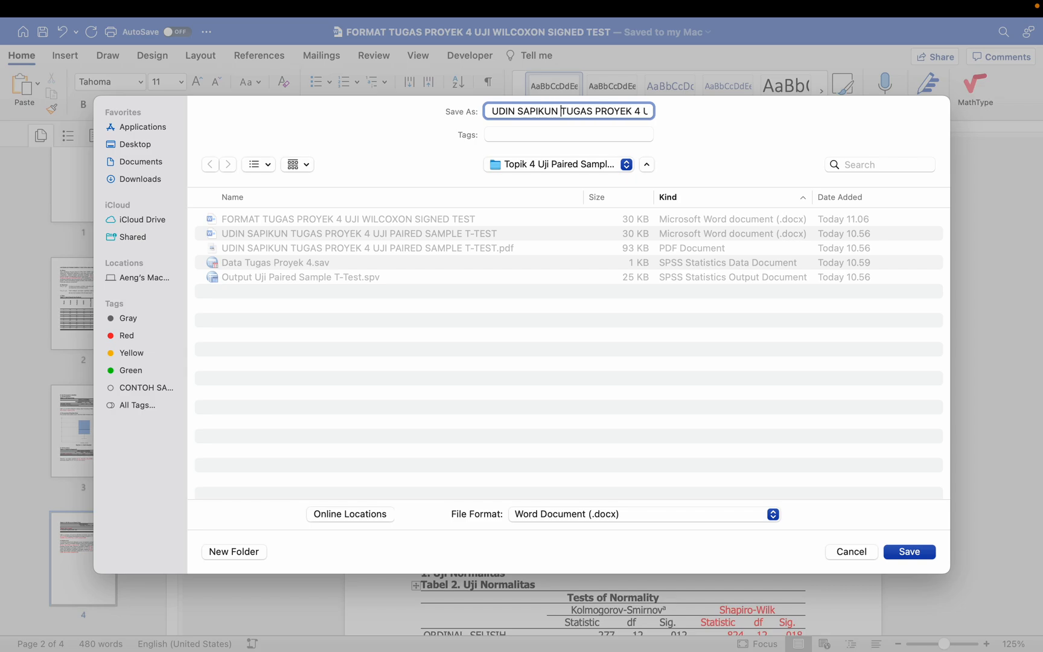
key("Right")
key("Right")
key("Right")
key("Right")
key("Right")
key("Right")
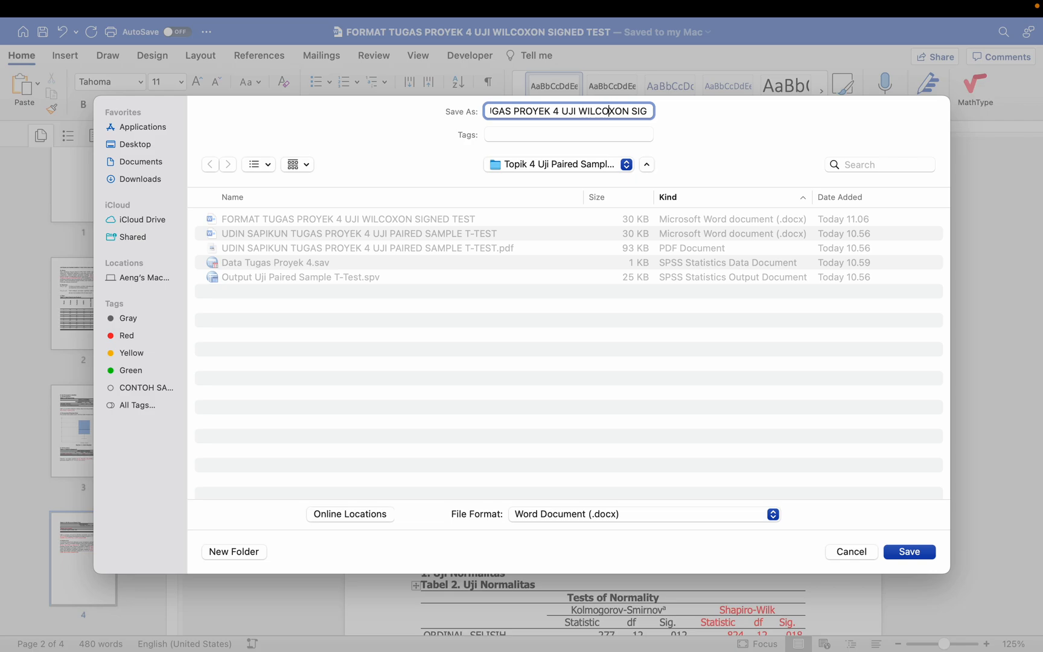
key("Right")
key("Right")
key("Right")
key("Right")
key("Right")
key("Right")
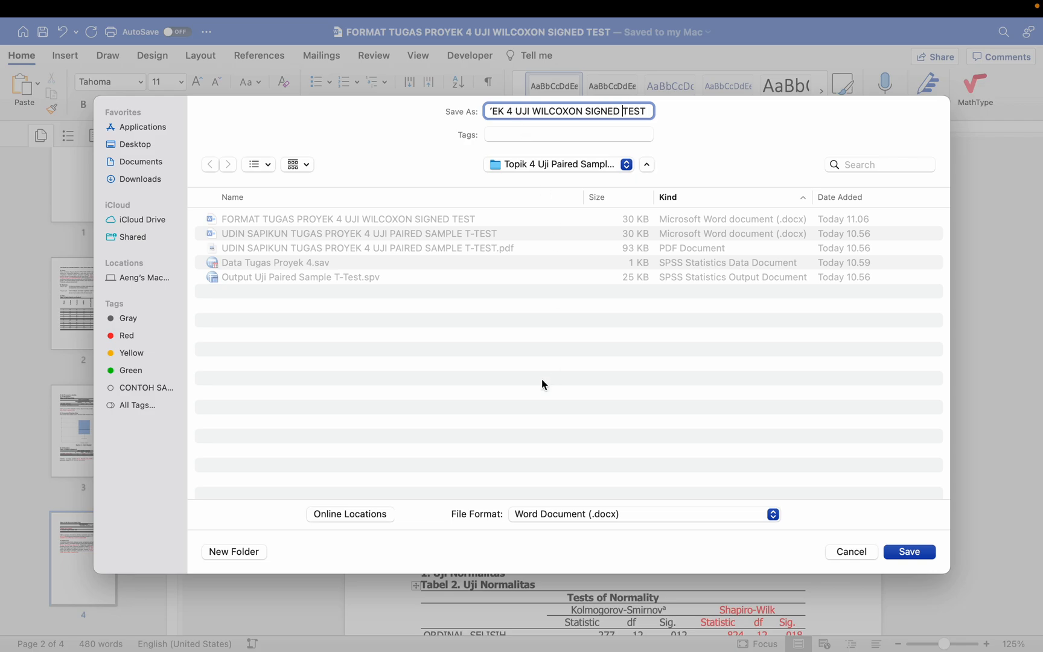
Step: Set the copy's file format to PDF and export it
left_click(568, 513)
scroll(561, 555, "down", 3)
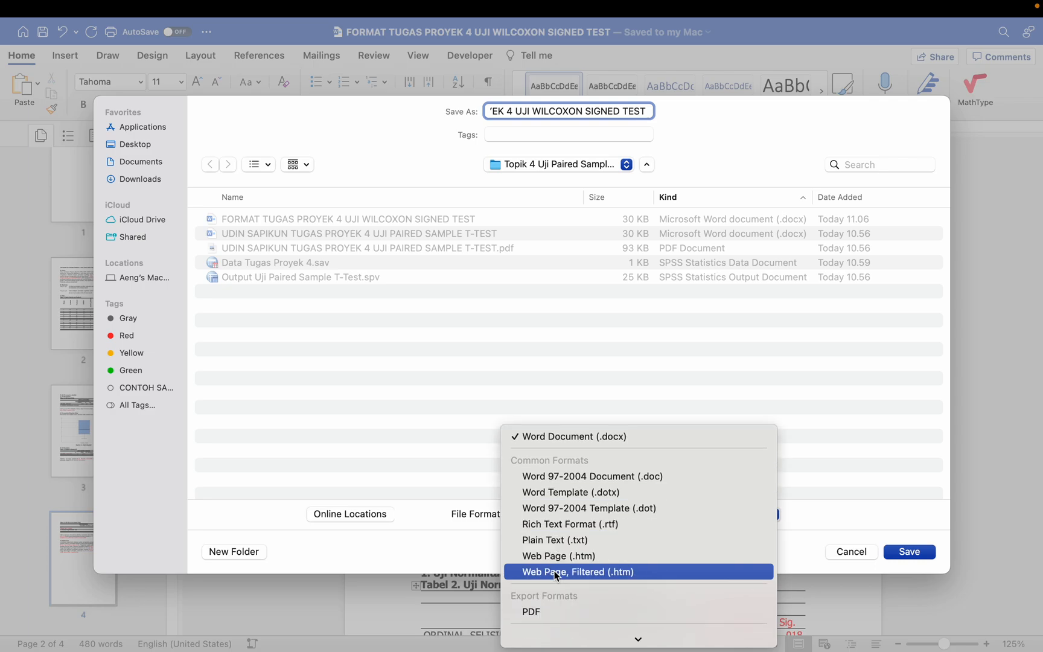
left_click(549, 514)
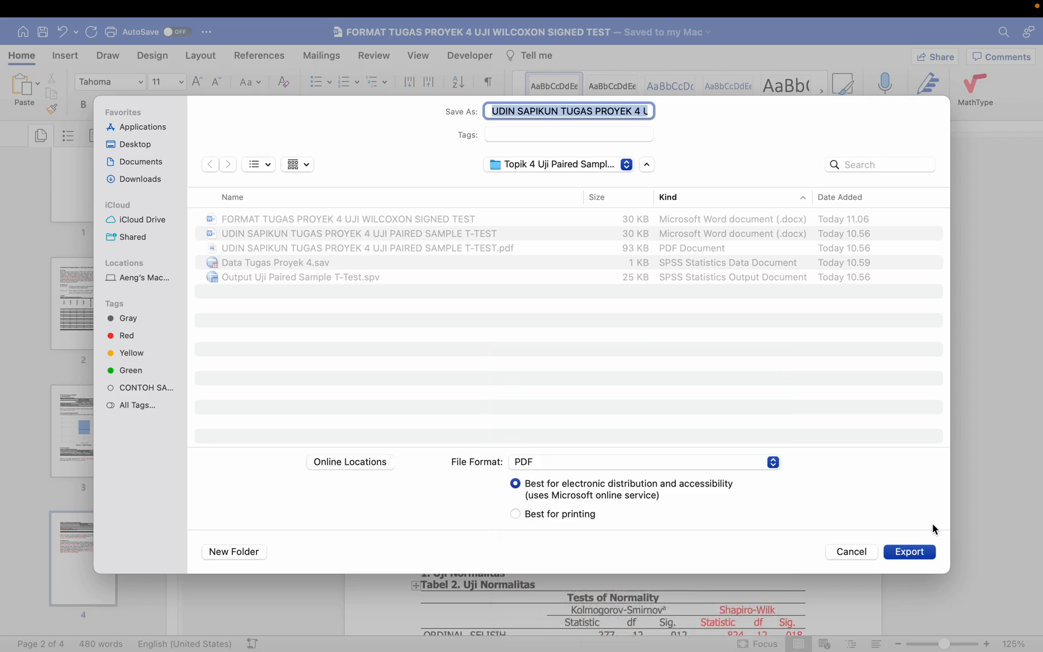
left_click(909, 552)
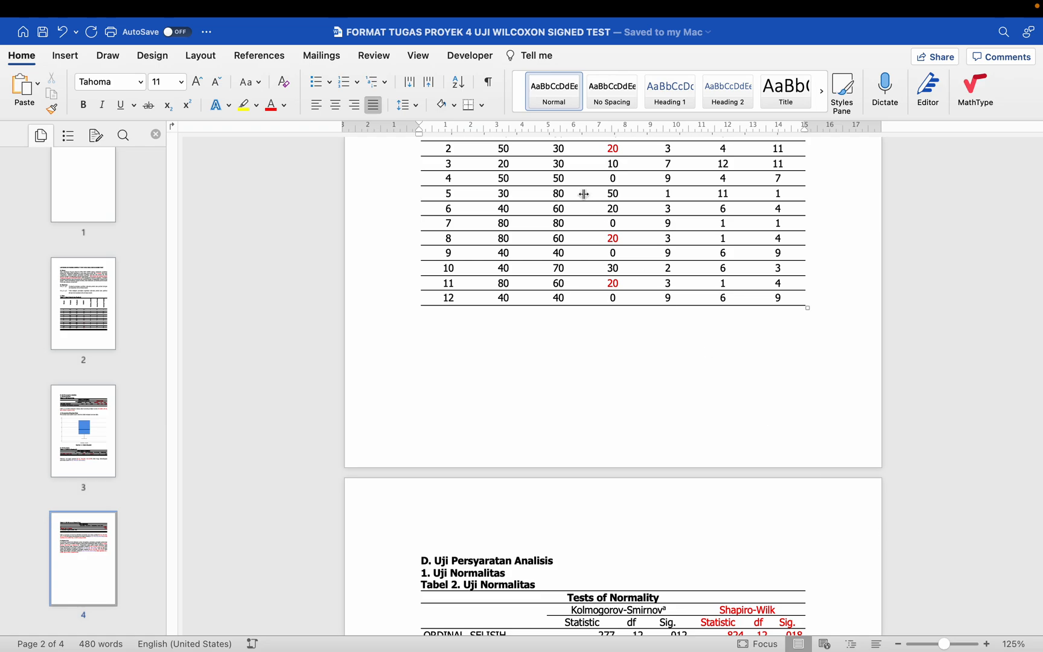
Step: Remove "PAIRED SAMPLE T-TEST ATAU" from the report title so it reads "LAPORAN UJI WILCOXON SIGNED TEST", and save the document
scroll(495, 299, "down", 1)
scroll(495, 299, "down", 2)
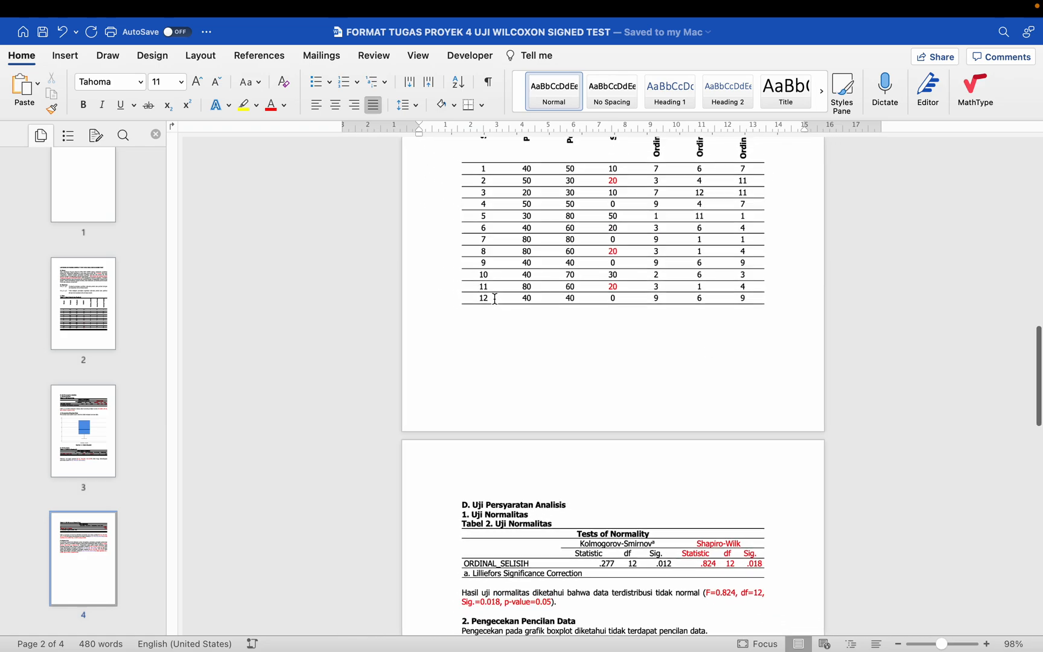
scroll(494, 299, "up", 4)
scroll(495, 299, "up", 3)
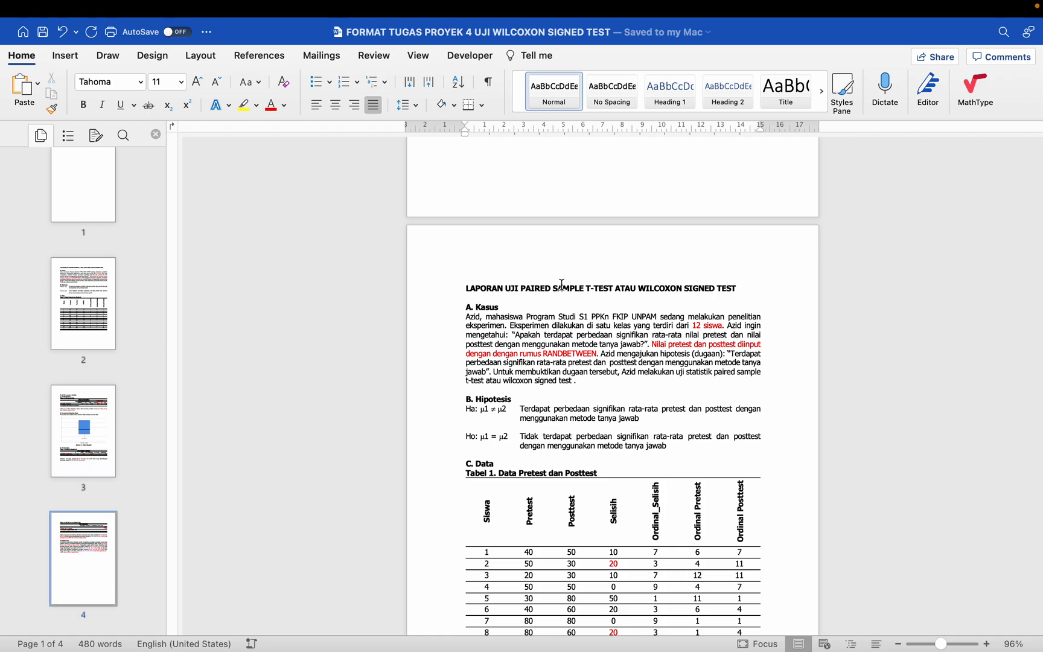
left_click(531, 289)
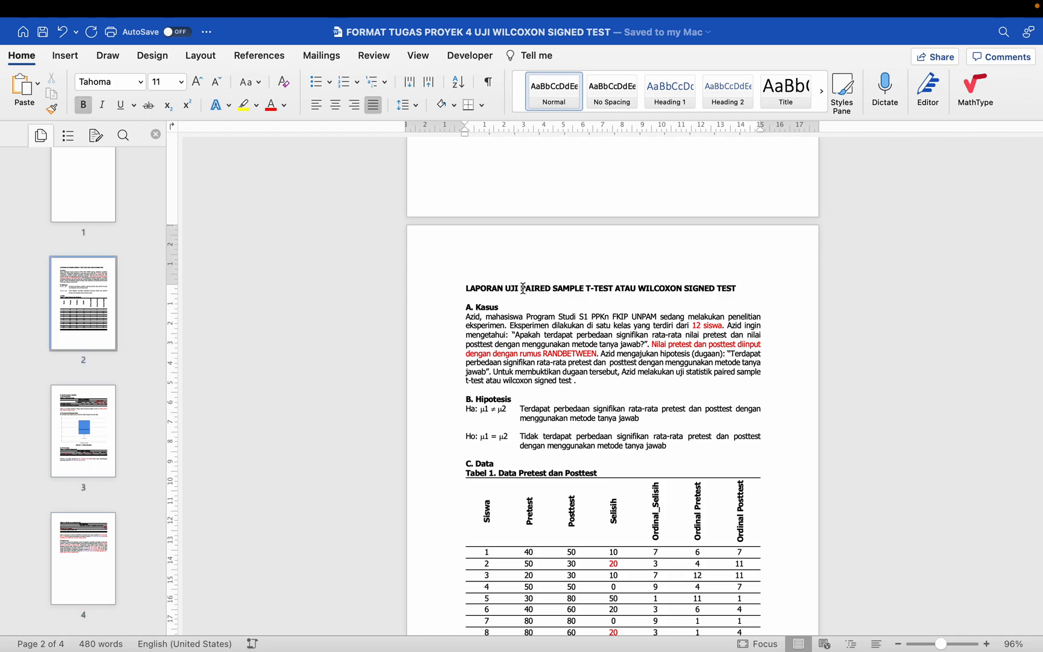
left_click_drag(522, 288, 628, 281)
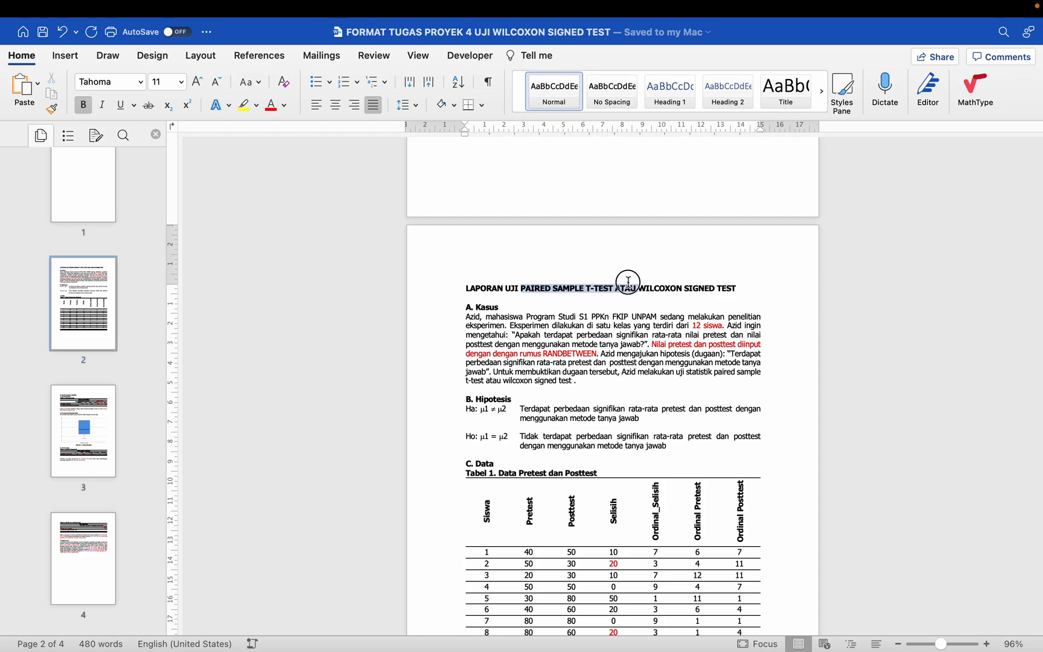
key("BackSpace")
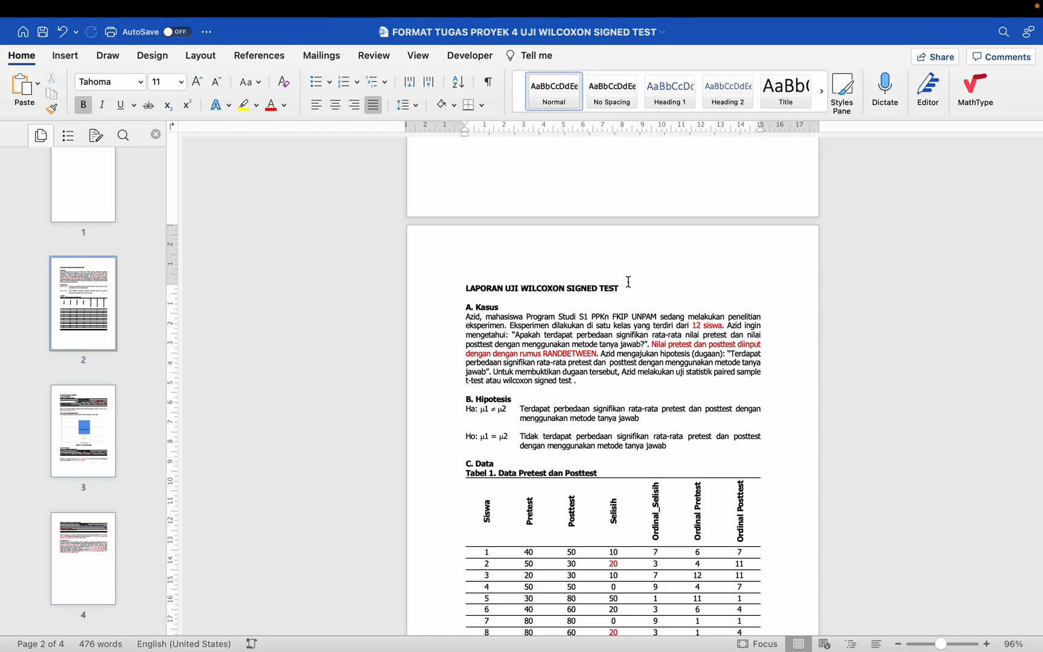
left_click(42, 31)
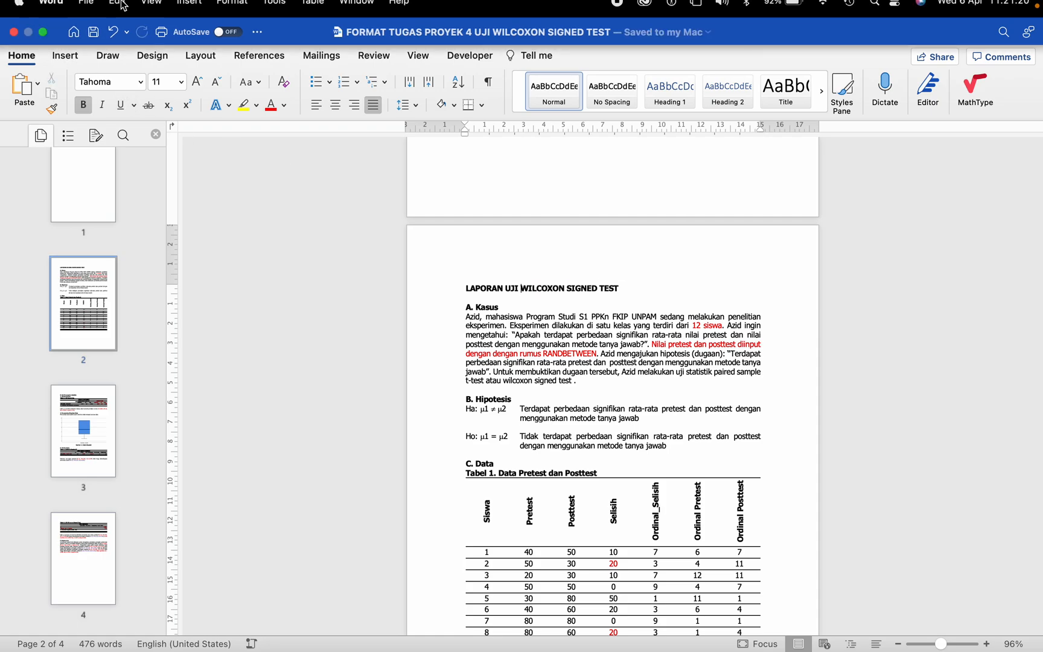
Step: Export the corrected report as a PDF under its existing name, "FORMAT TUGAS PROYEK 4 UJI WILCOXON SIGNED TEST"
left_click(84, 7)
left_click(109, 134)
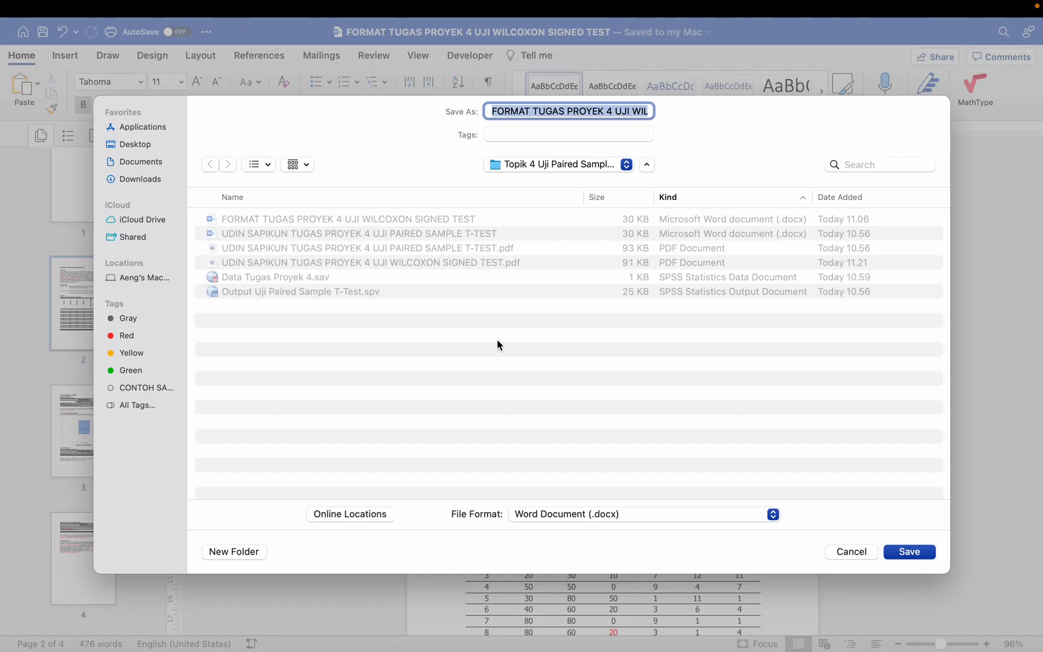
left_click(550, 514)
scroll(551, 516, "down", 1)
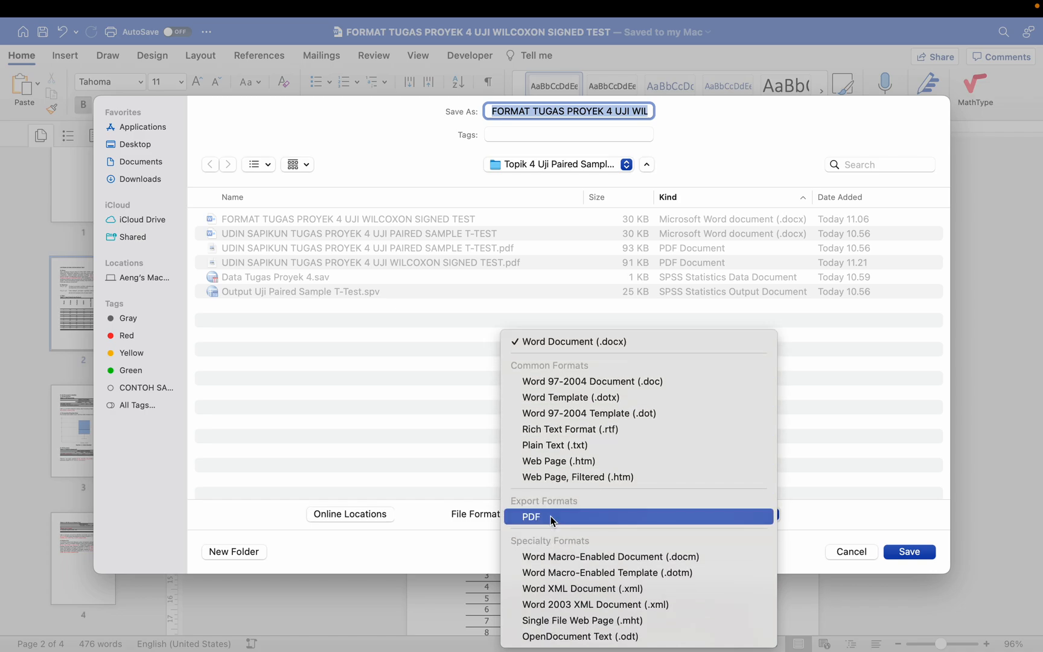
left_click(551, 516)
left_click(909, 552)
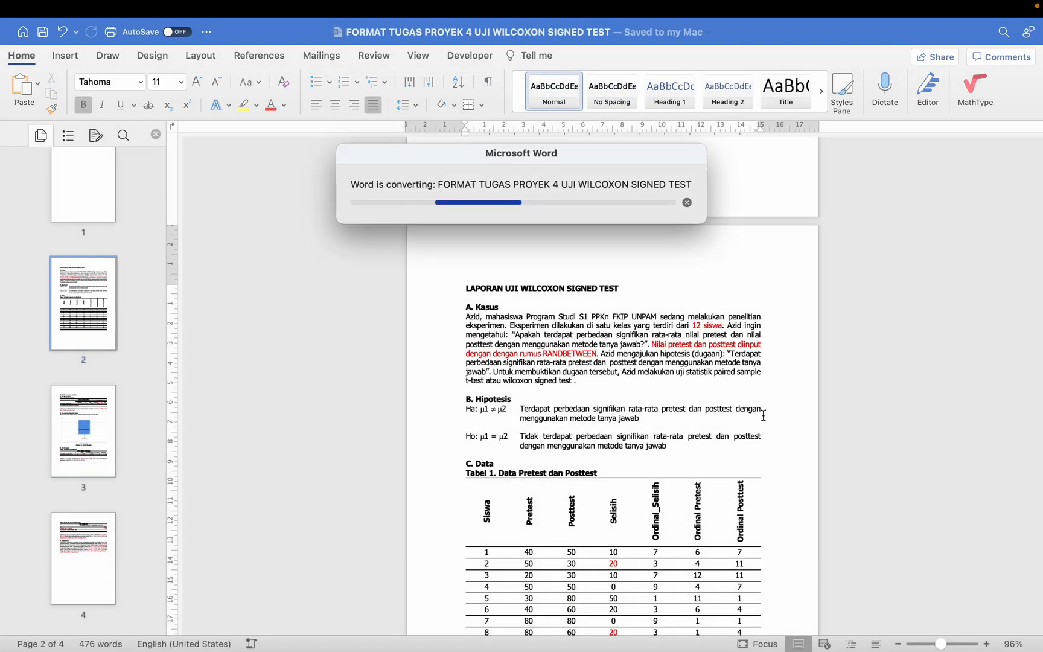
Step: Review the Kelas, Nama and No. Absen rows of the cover page table and the report's data and normality sections
scroll(651, 360, "up", 1)
scroll(651, 360, "up", 10)
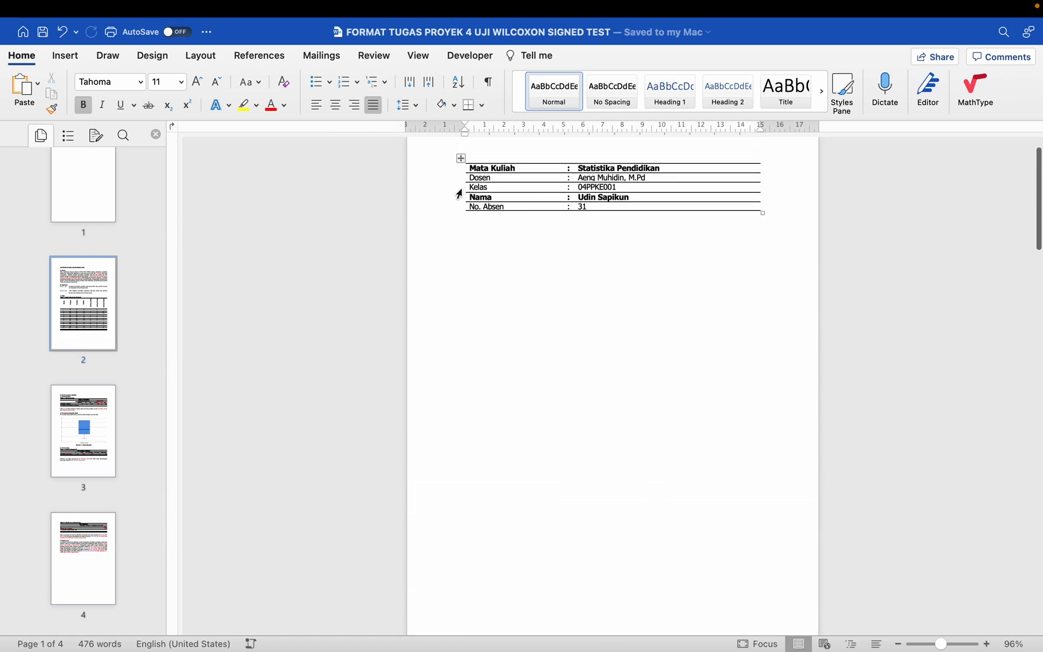
left_click(458, 192)
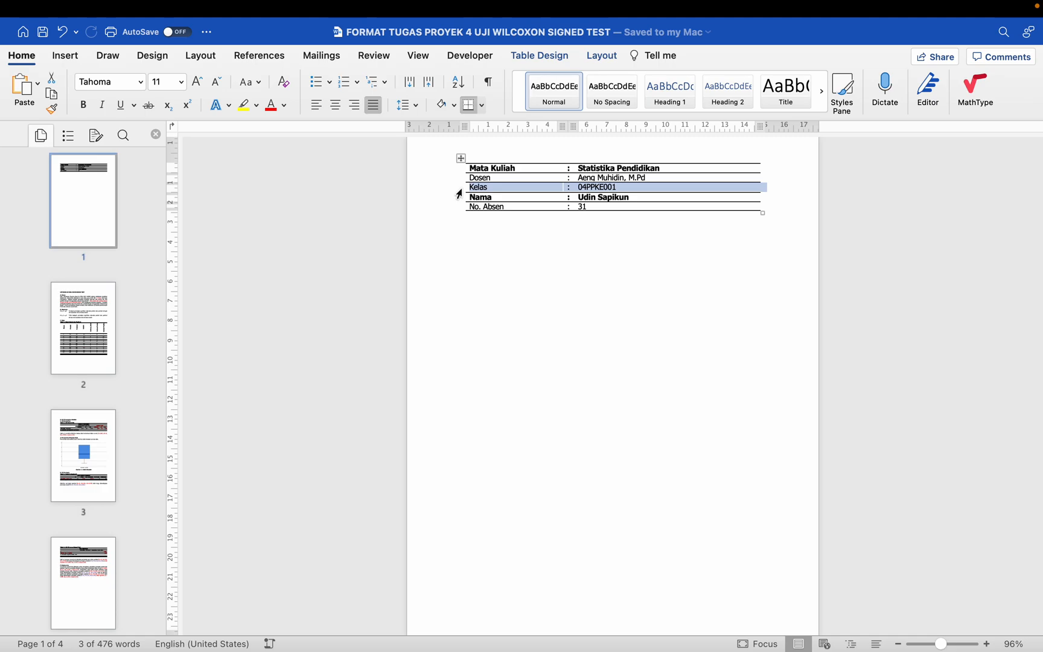
left_click(457, 202)
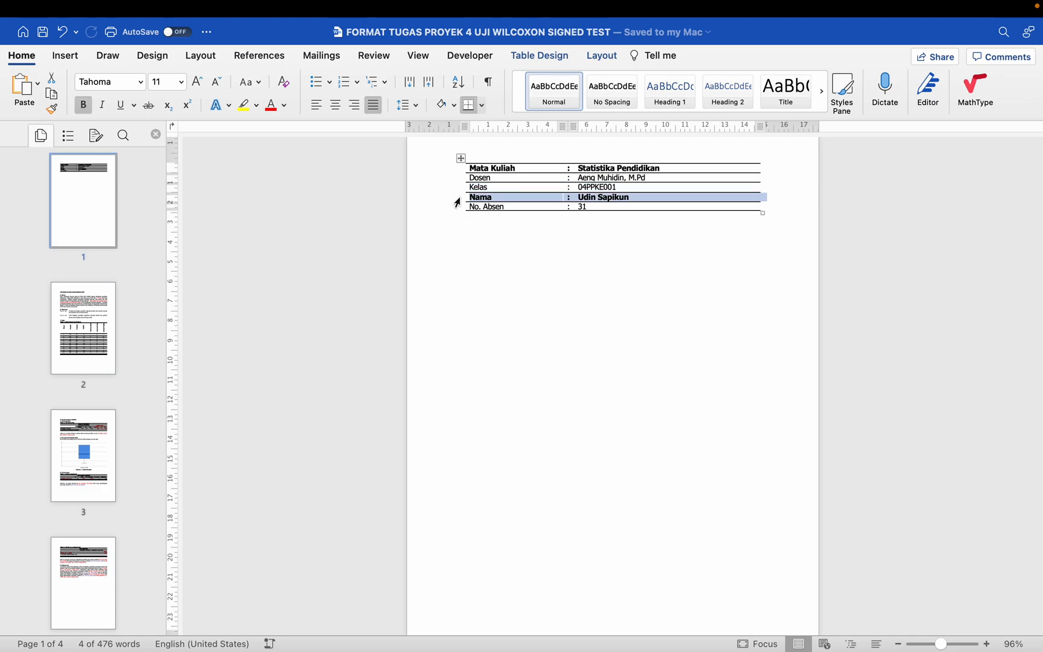
left_click(456, 207)
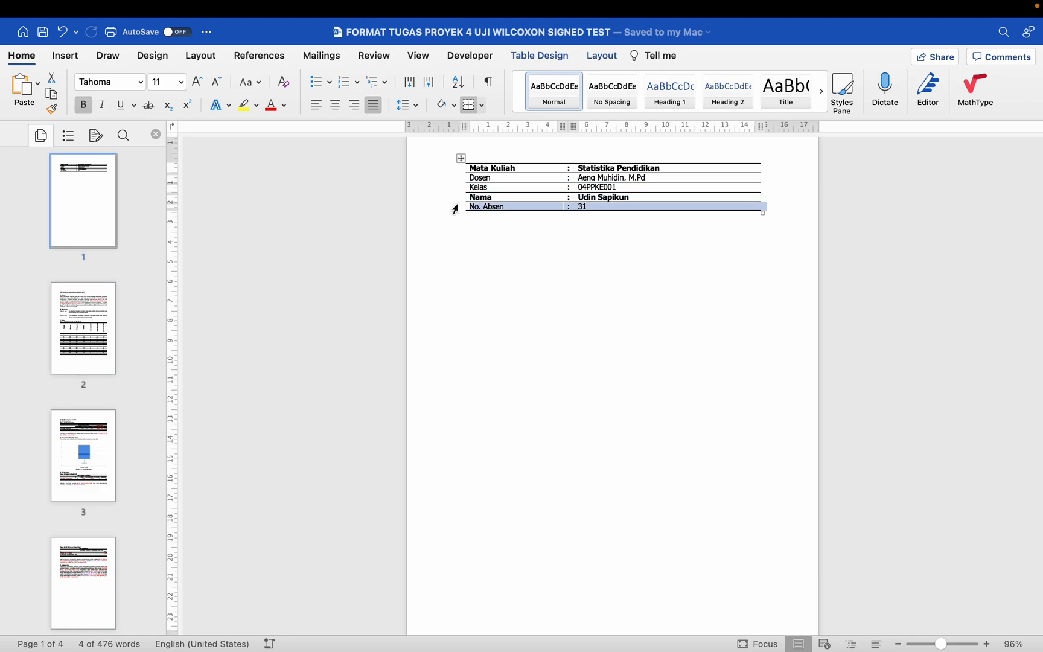
scroll(455, 208, "down", 15)
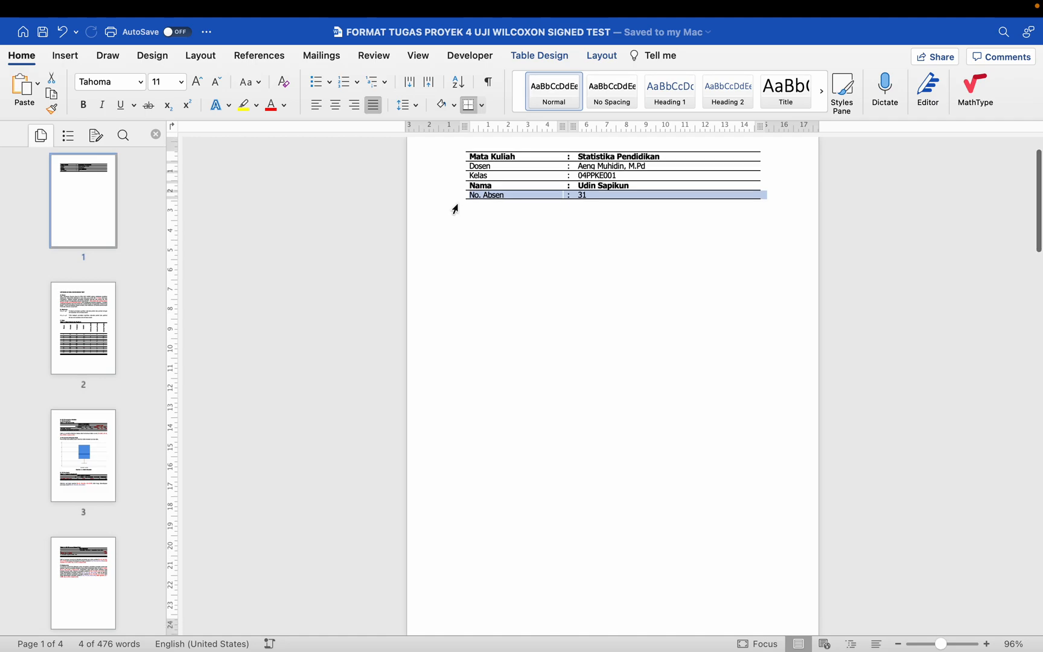
scroll(455, 208, "down", 10)
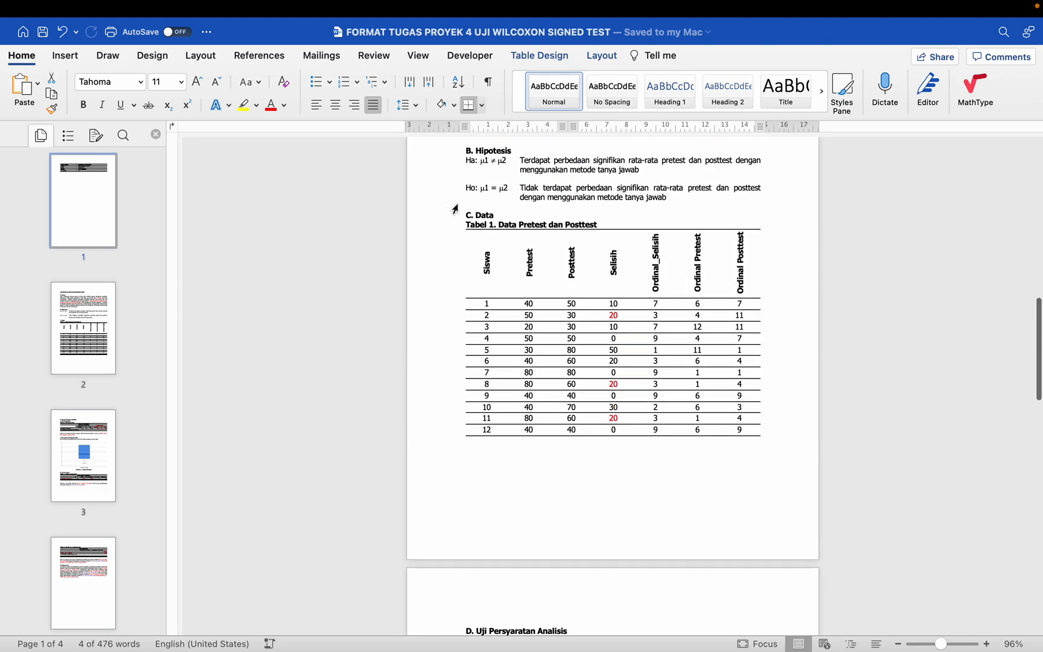
scroll(455, 209, "down", 7)
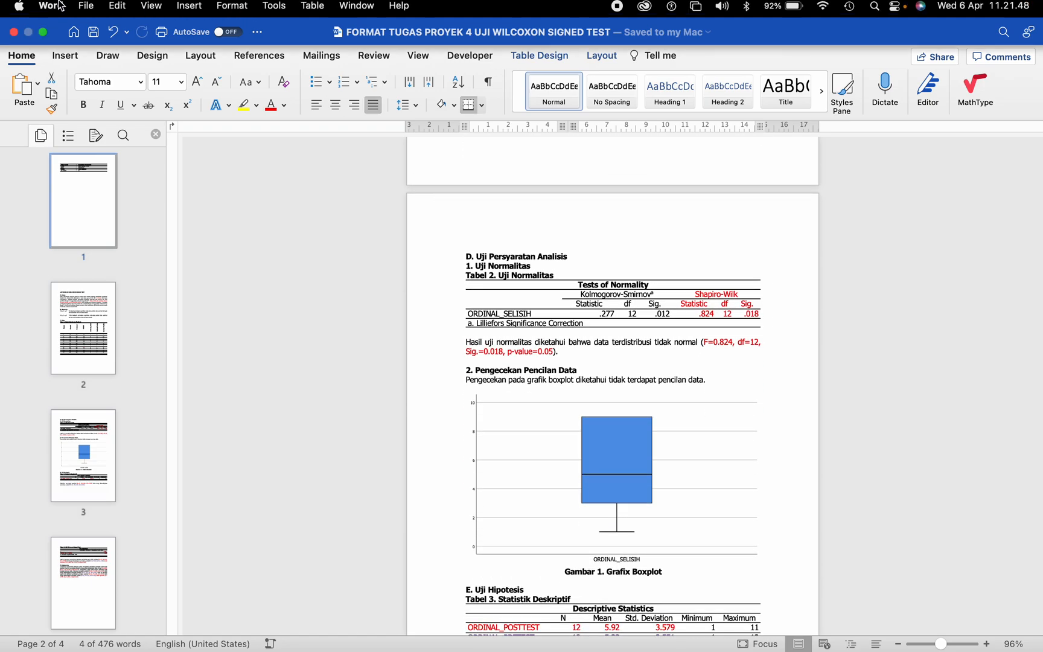
Step: Save a copy of the report as a Word document, reusing the file name of the Wilcoxon Signed Test PDF that carries the student's name
left_click(88, 10)
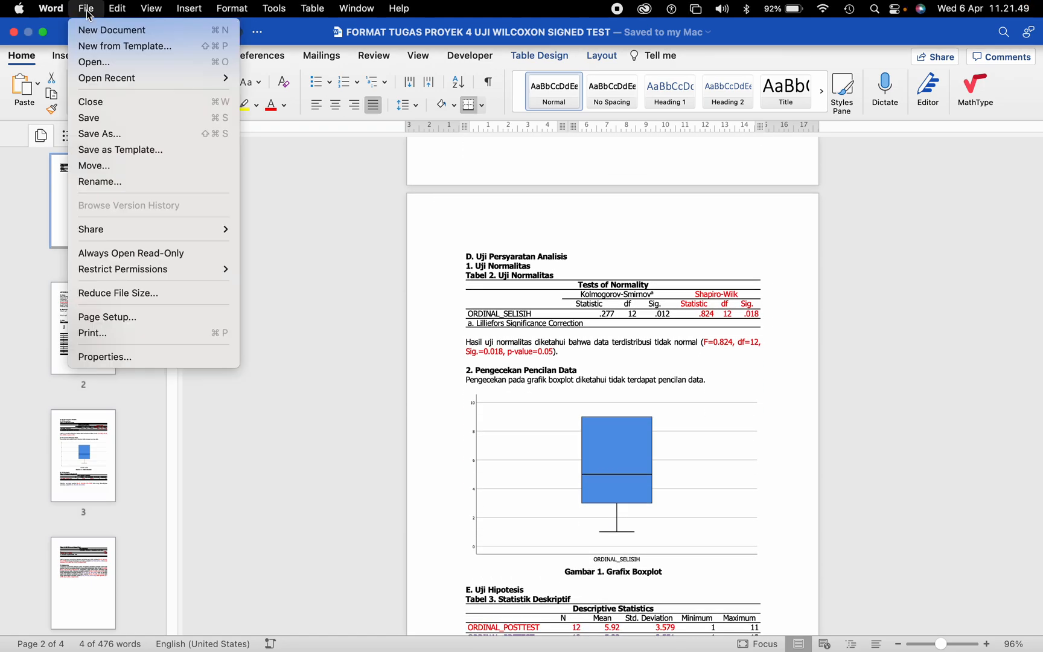
left_click(108, 134)
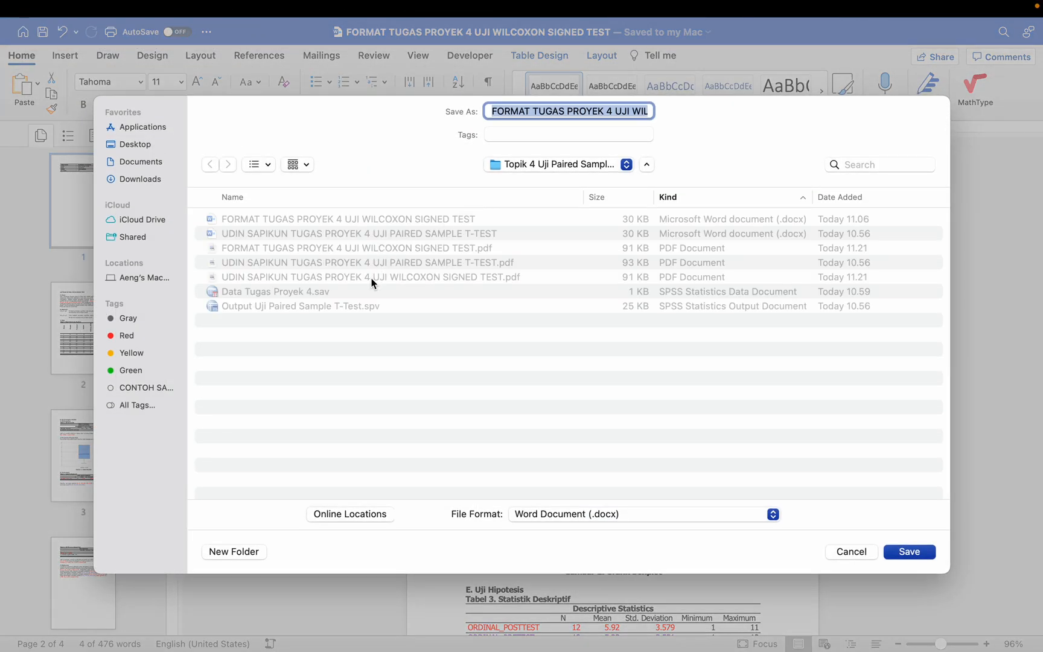
left_click(373, 278)
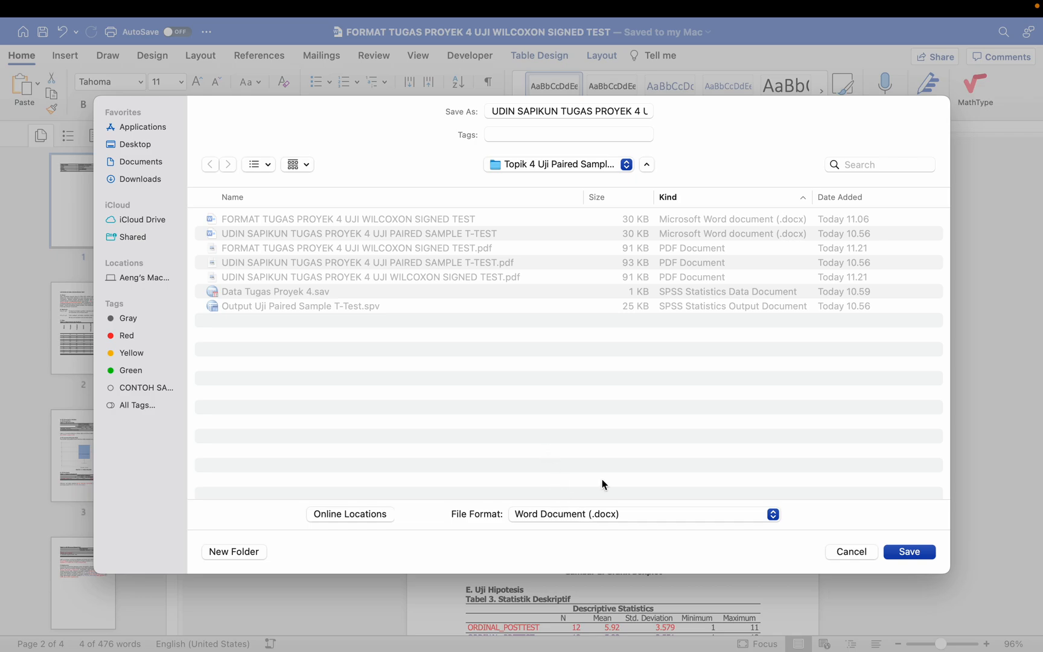
left_click(902, 557)
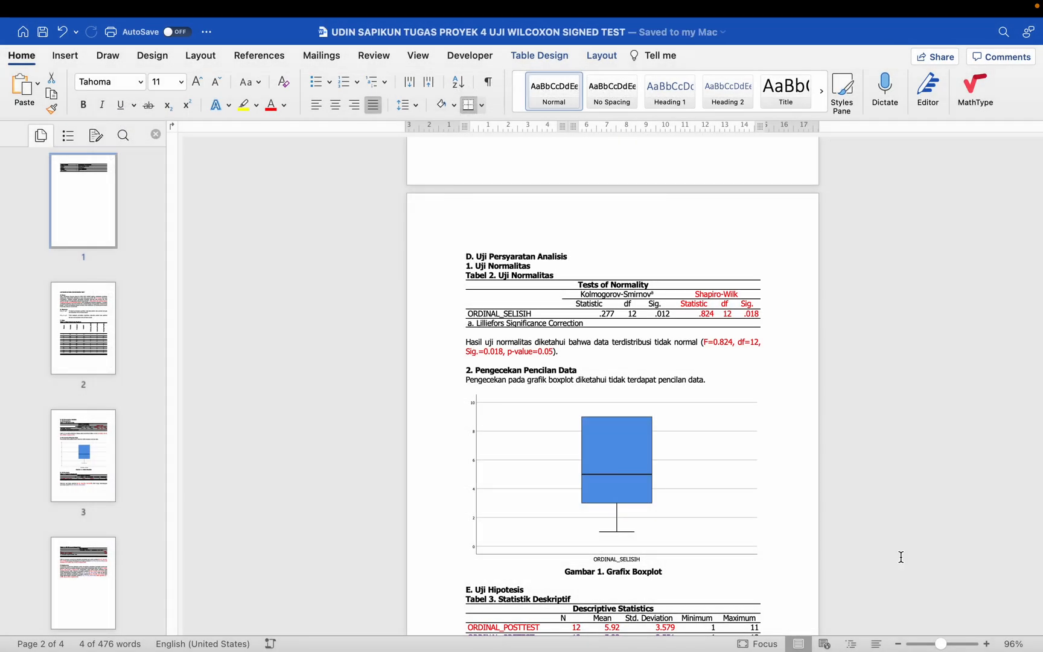
Step: Check the saved report through to the F. Kesimpulan section and close the document
scroll(724, 439, "down", 3)
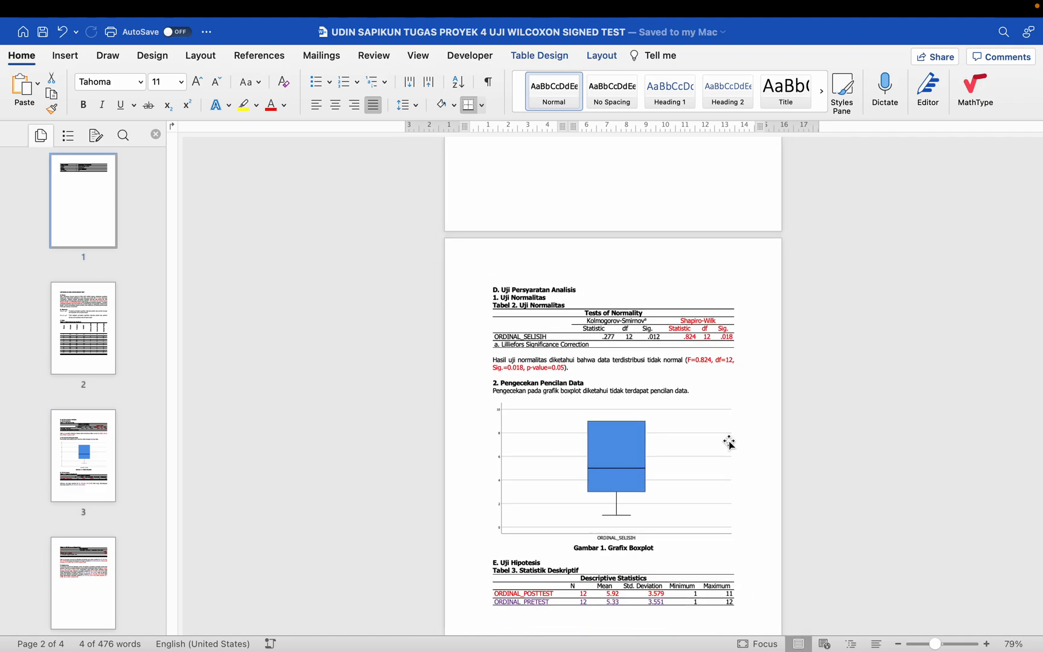
scroll(711, 429, "down", 10)
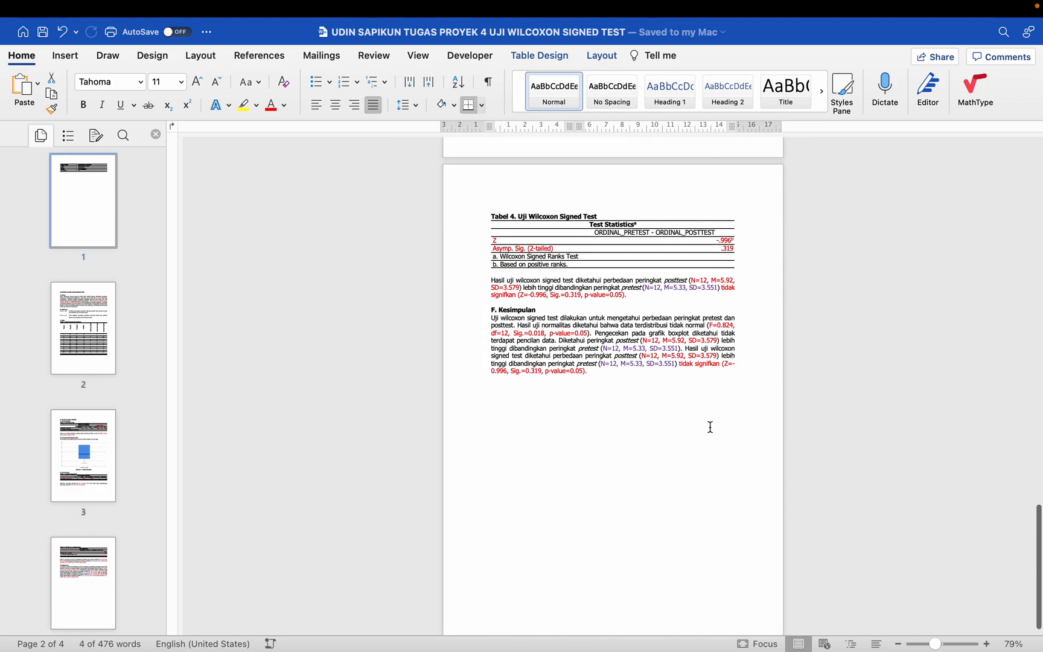
scroll(710, 426, "up", 1)
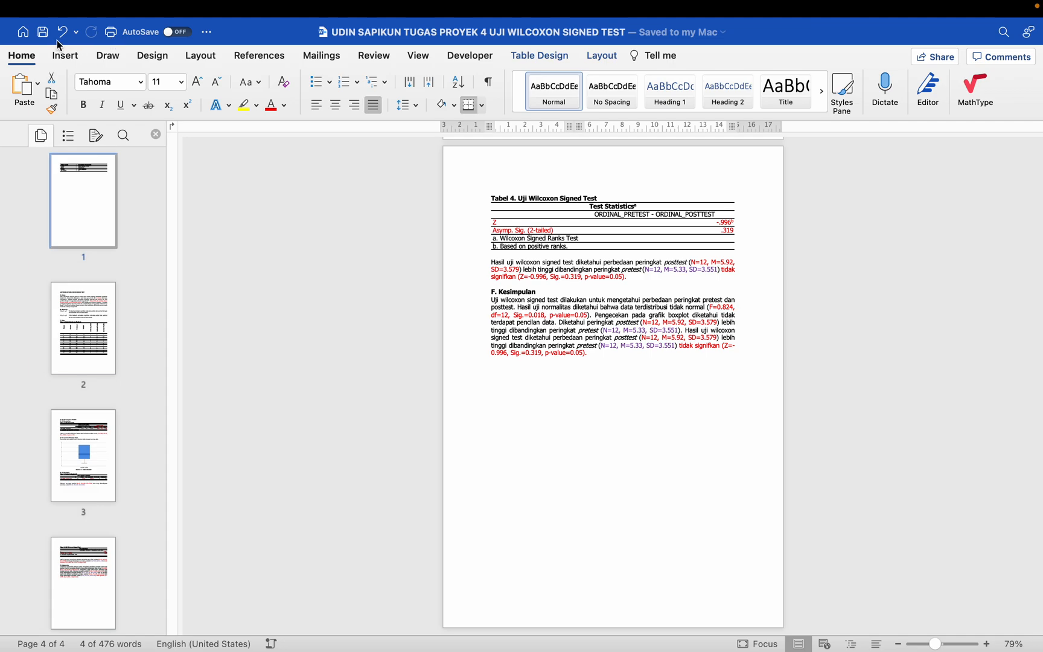
mouse_move(3, 6)
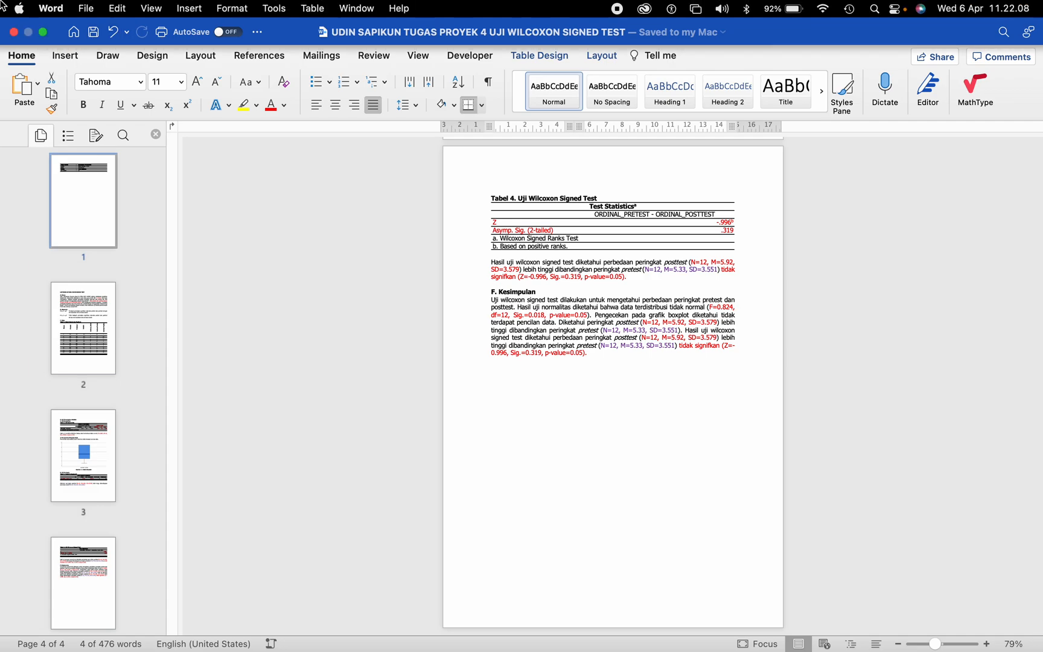
left_click(13, 33)
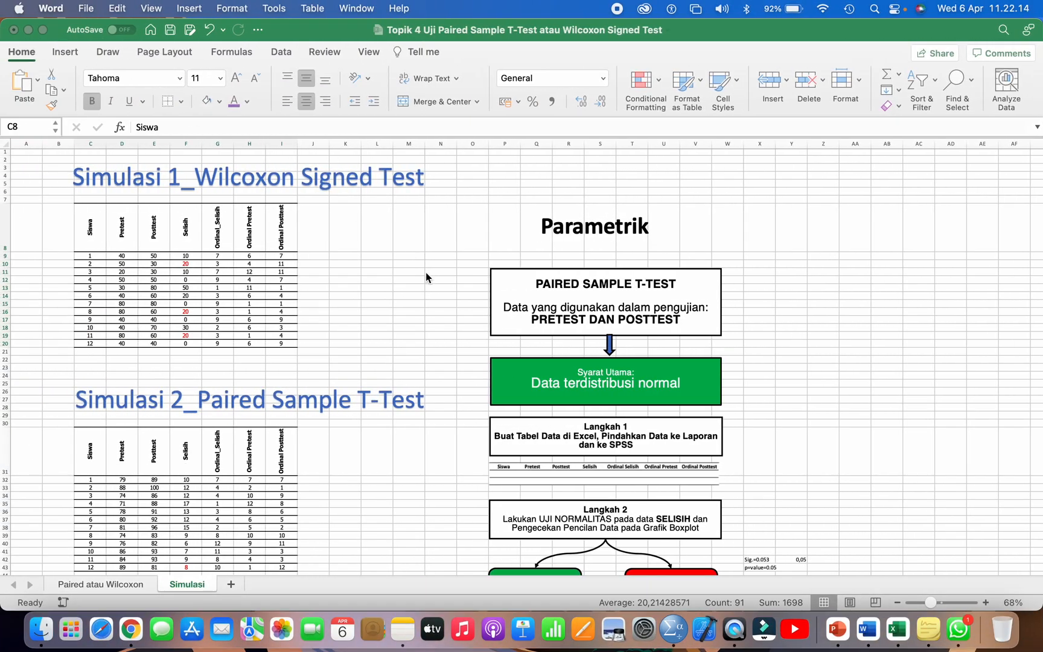
Step: Switch to the Paired atau Wilcoxon worksheet in Excel and examine the 12-student data table and the test flowchart
scroll(426, 272, "down", 5)
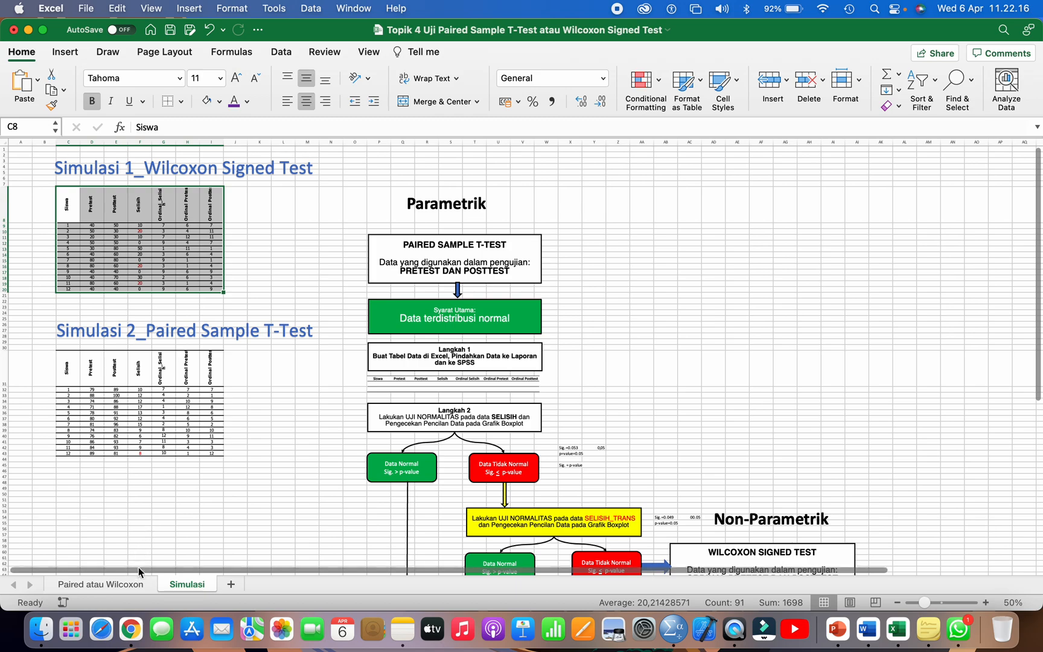
left_click(136, 584)
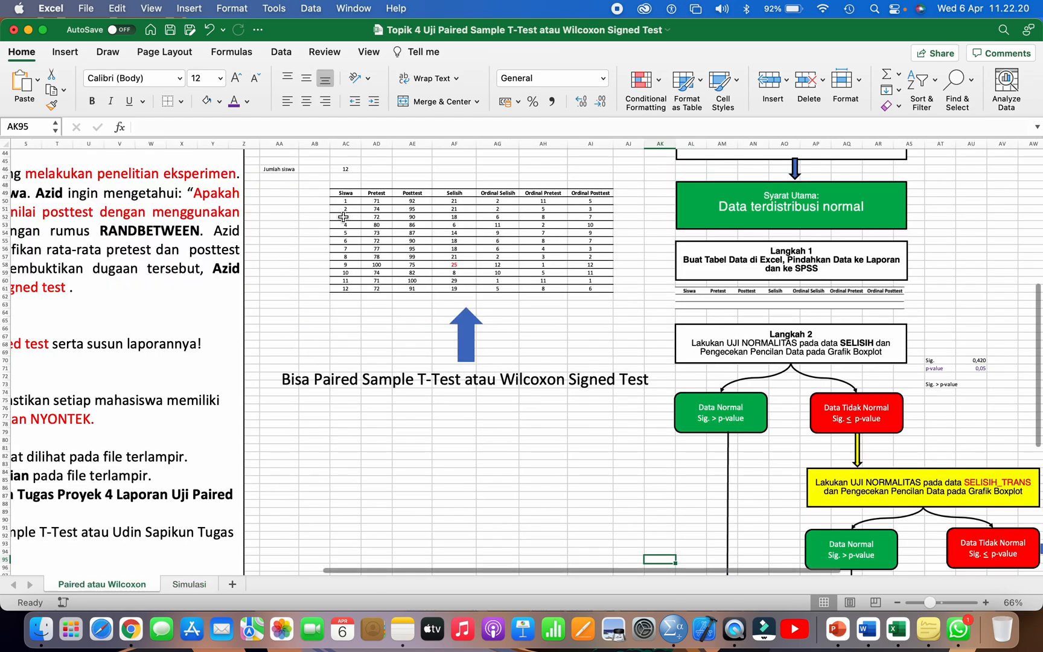
left_click_drag(343, 193, 600, 288)
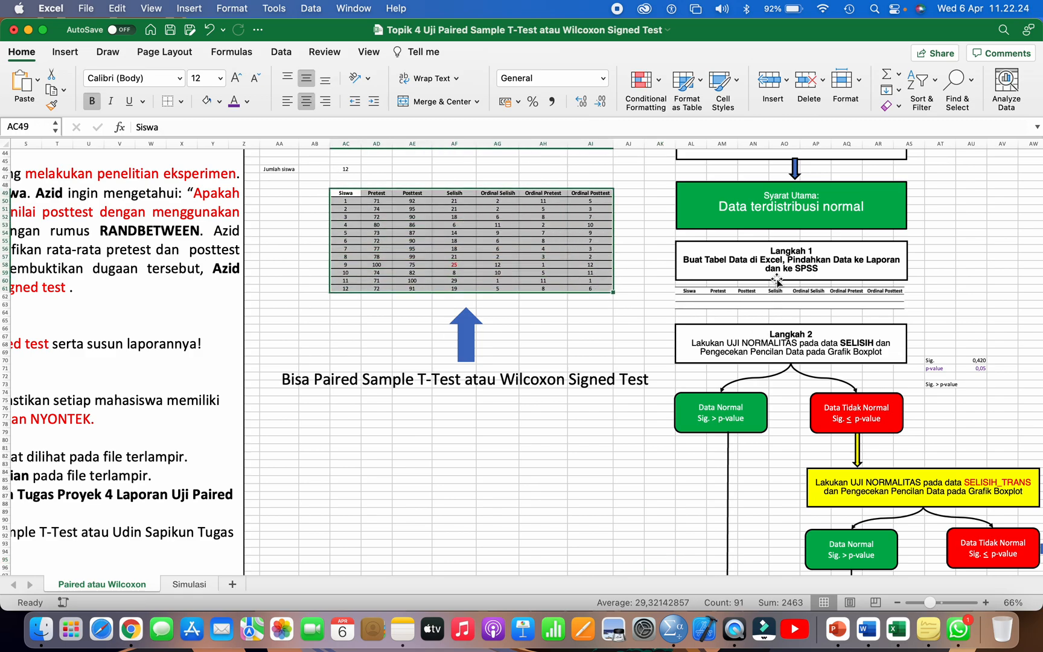
left_click(577, 327)
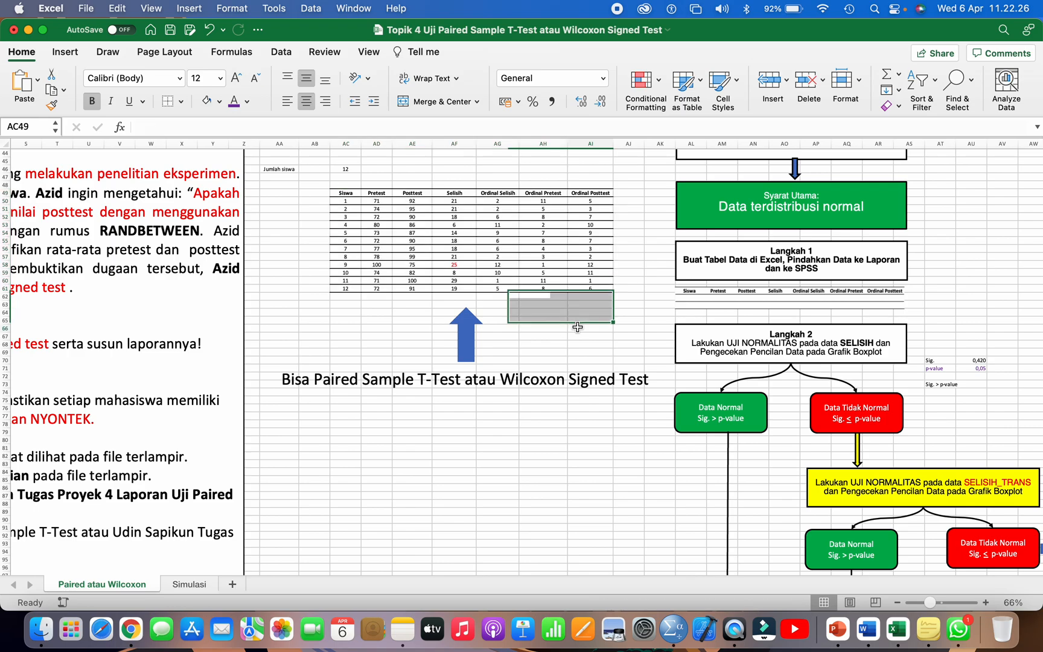
scroll(577, 327, "down", 3)
scroll(577, 327, "right", 8)
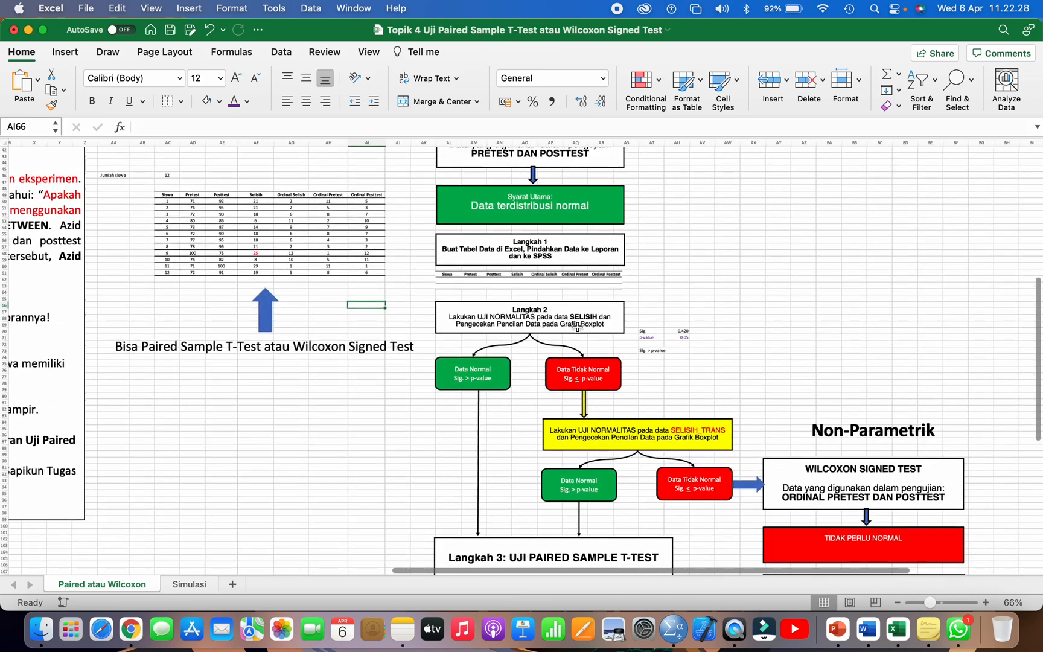
scroll(577, 327, "down", 3)
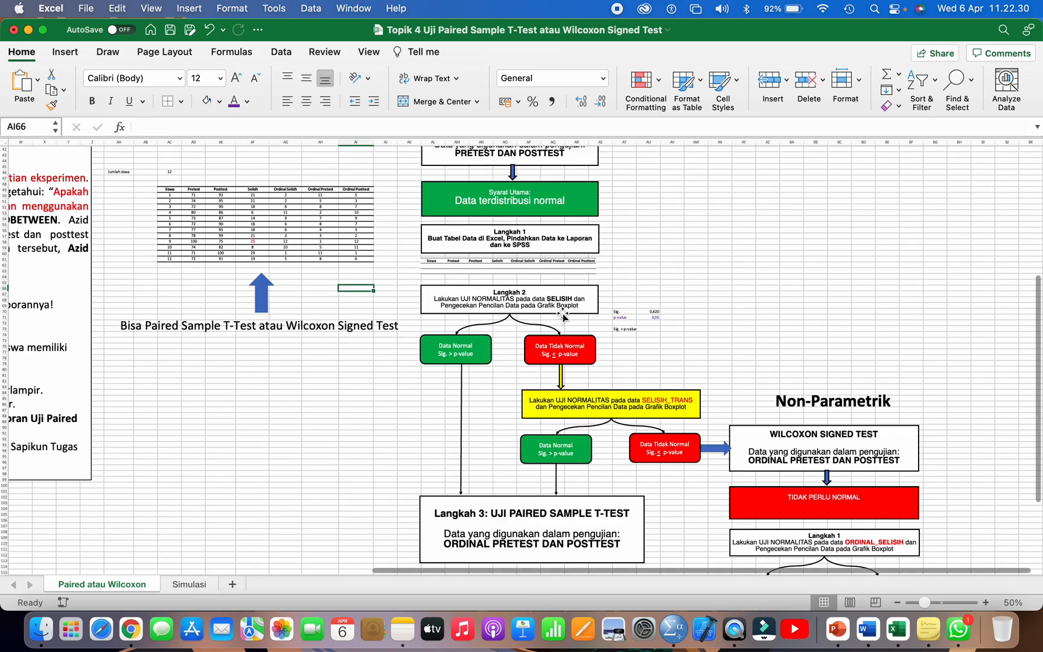
Step: Clear the Sig. and p-value comparison notes from the cells beside the Langkah 2 flowchart box
left_click(555, 298)
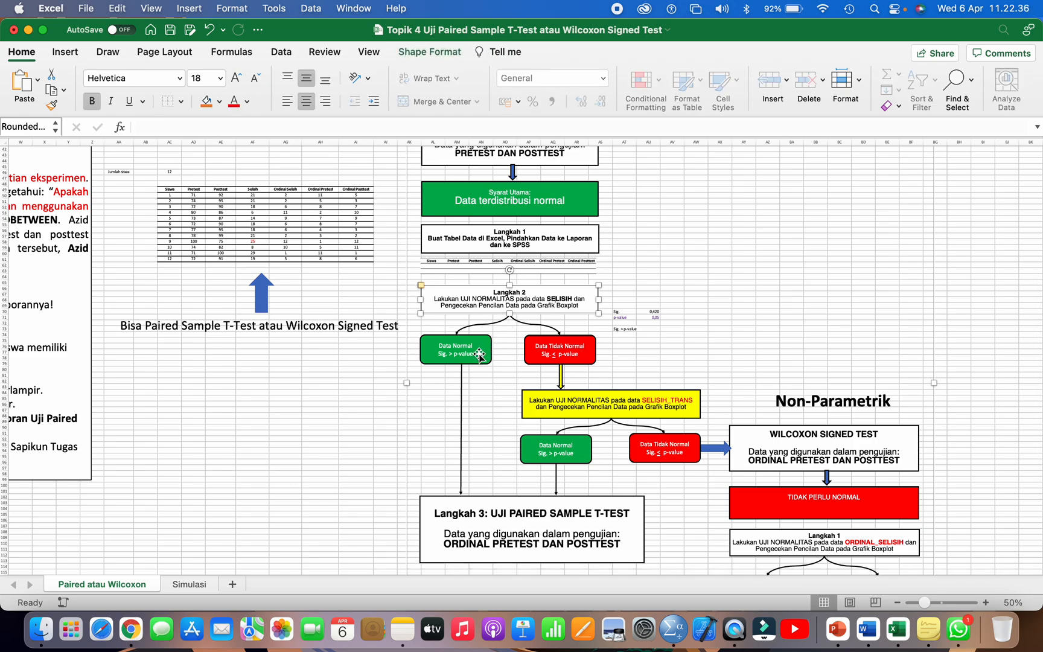
left_click_drag(624, 310, 656, 336)
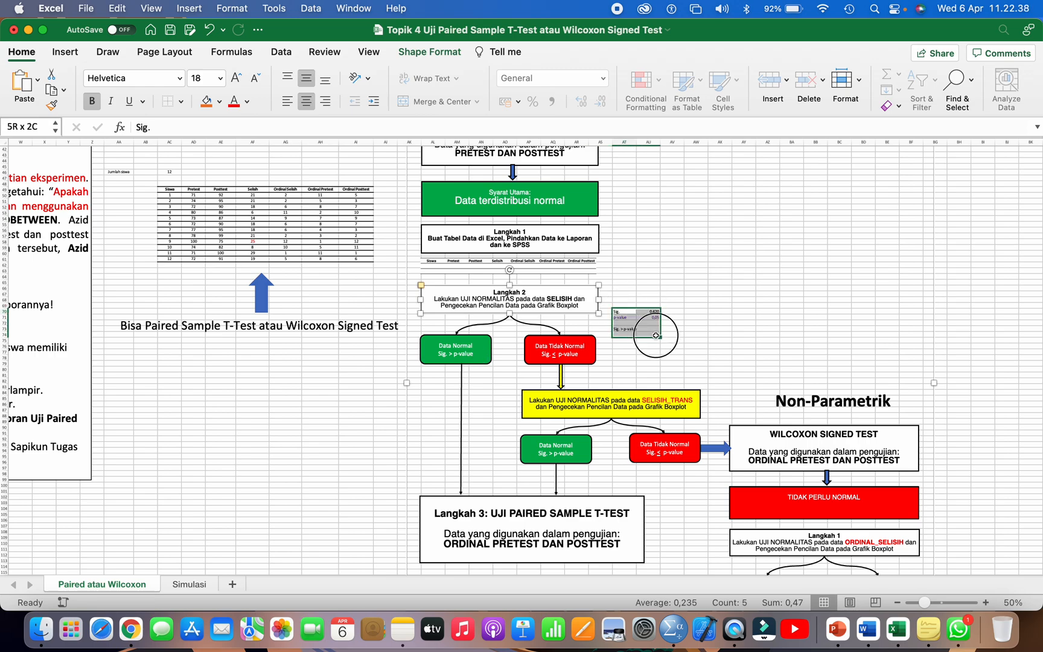
key("Delete")
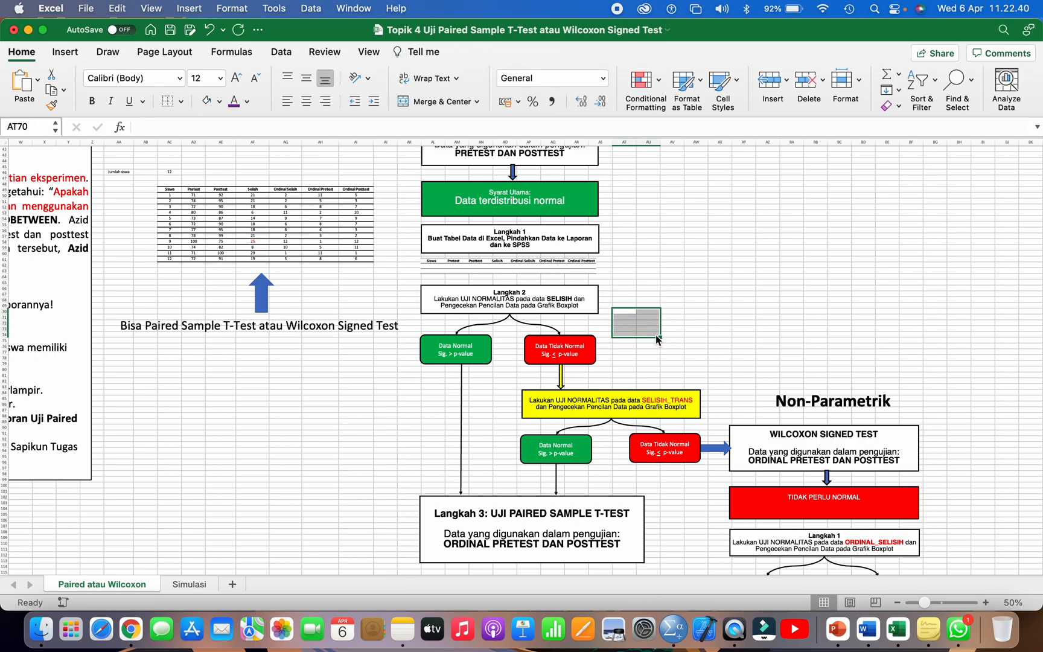
Step: Examine the flowchart's Data Normal branch to Langkah 3 and its Data Tidak Normal branch to the SELISIH_TRANS normality test
left_click(453, 354)
scroll(453, 356, "down", 2)
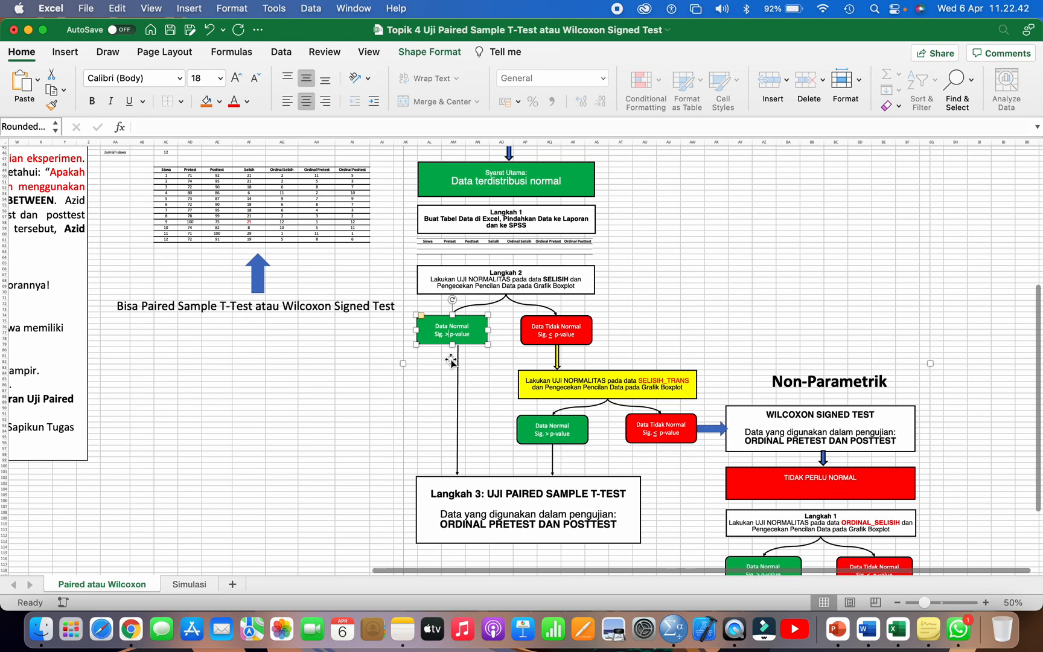
left_click(472, 492)
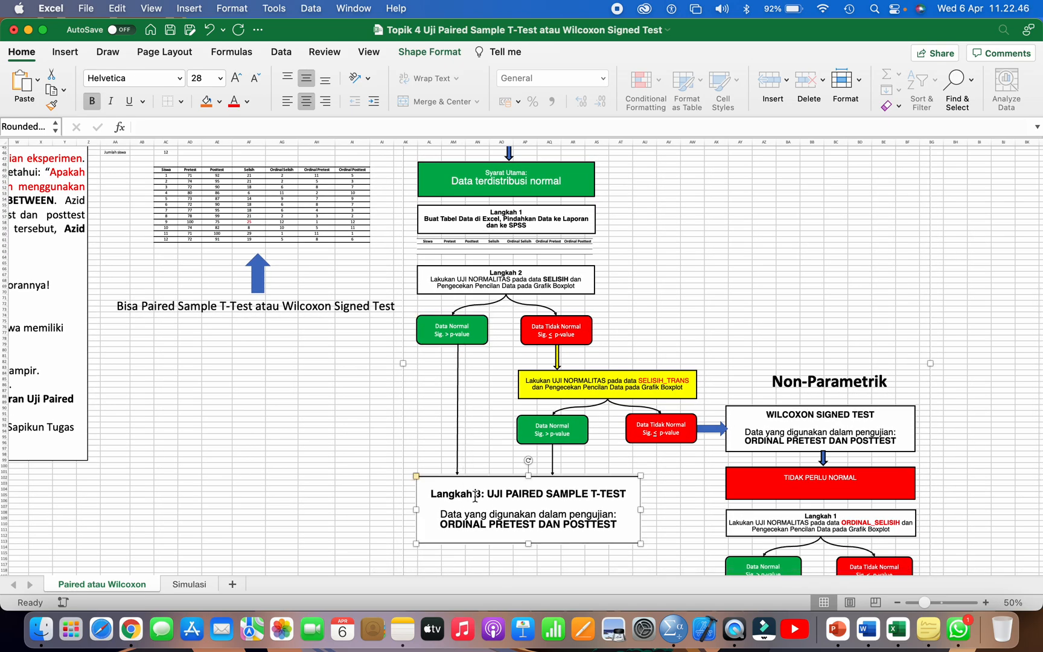
left_click(571, 328)
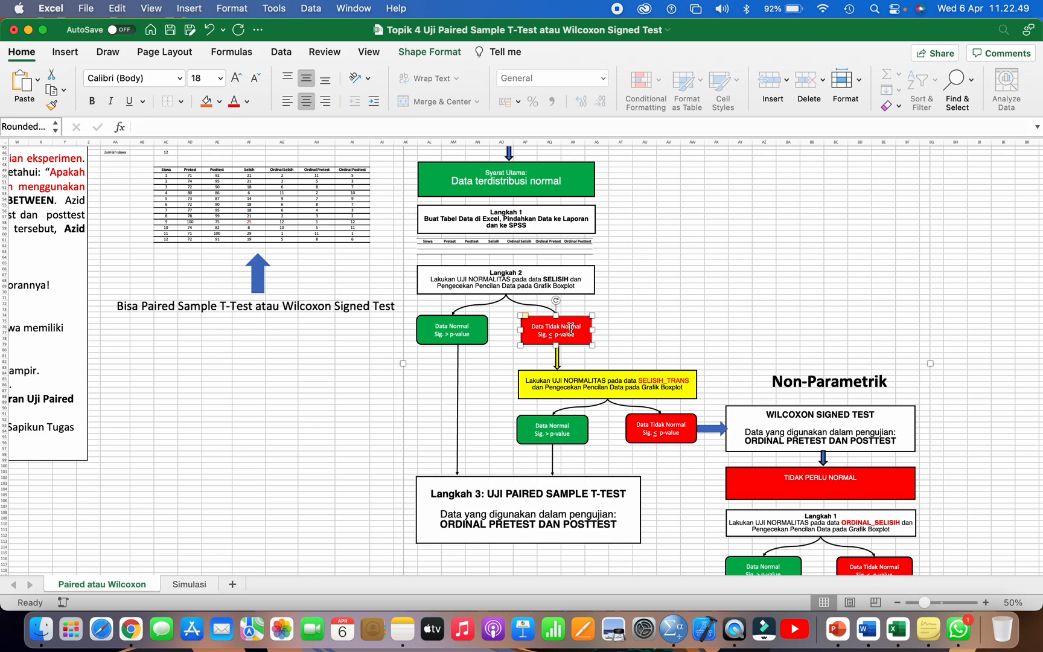
left_click(561, 381)
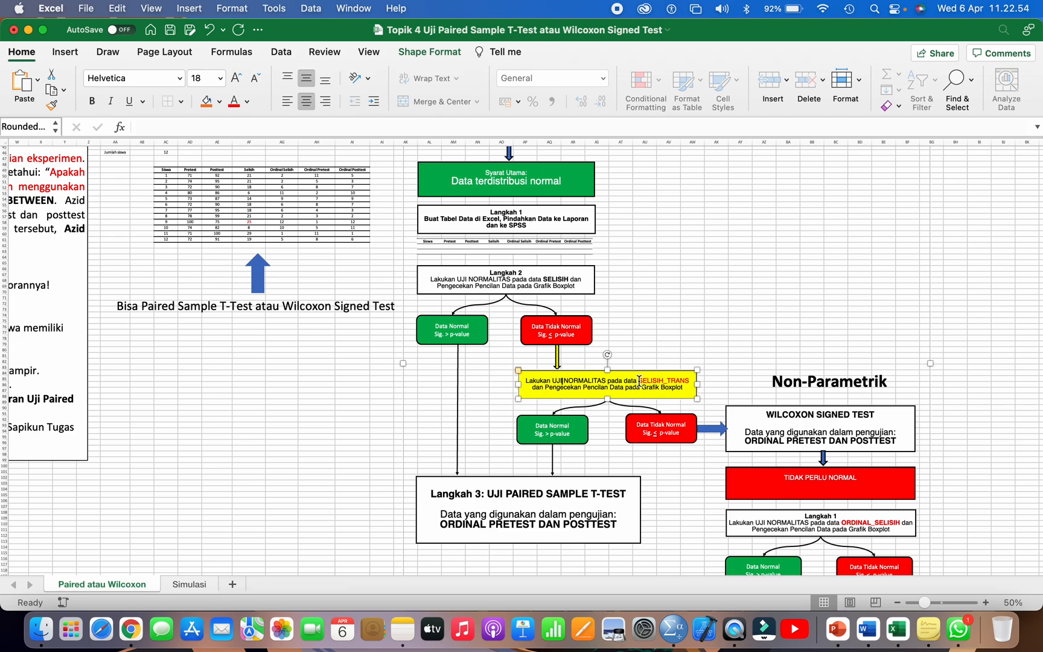
left_click_drag(638, 380, 688, 377)
Step: Trace the flowchart from the Langkah 2 SELISIH test through the SELISIH_TRANS test and its Data Normal result to the Paired Sample T-Test
left_click(556, 286)
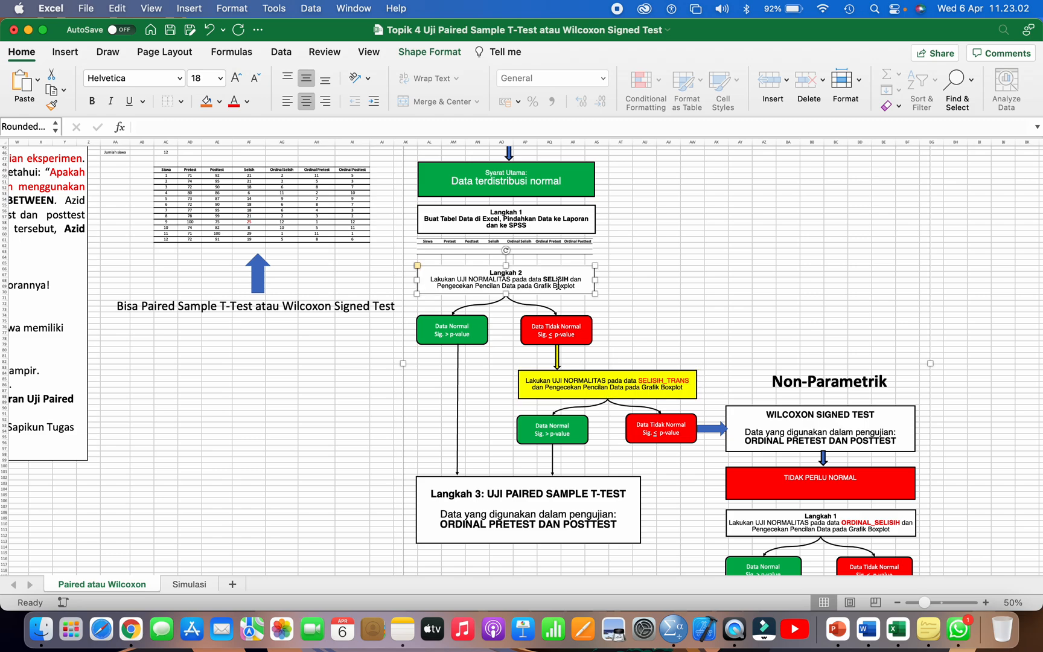
left_click(563, 318)
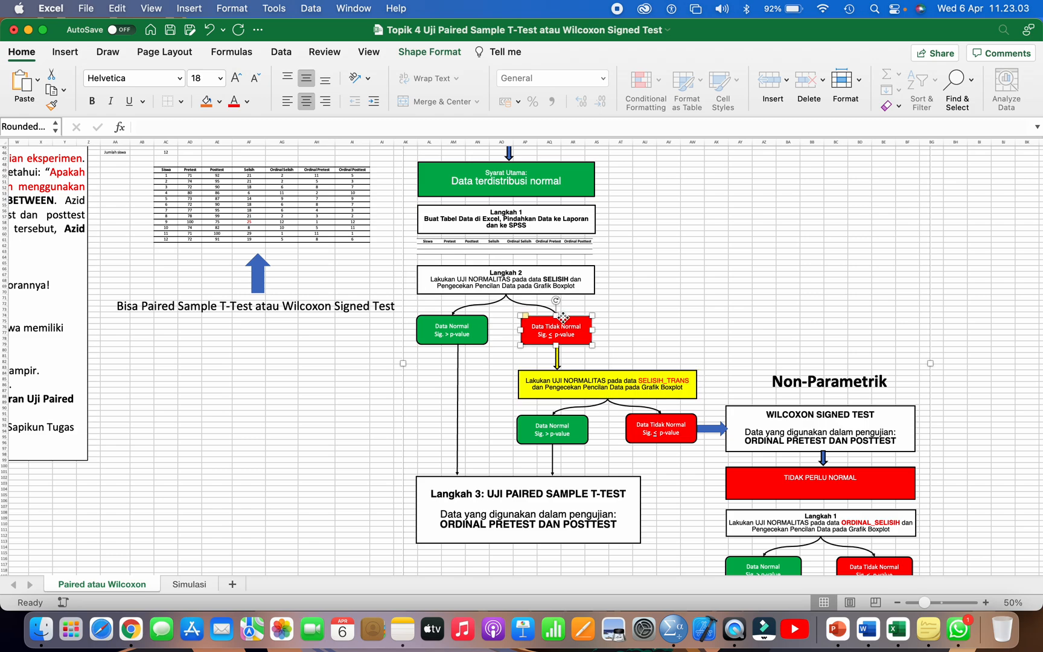
left_click(584, 380)
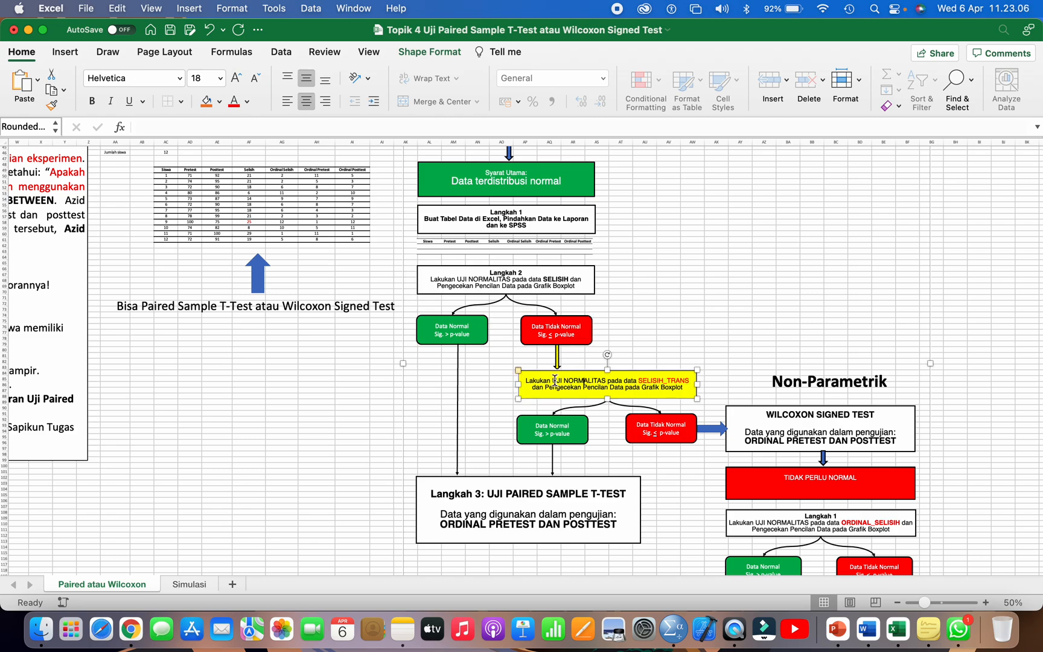
left_click(647, 380)
left_click_drag(648, 379, 682, 378)
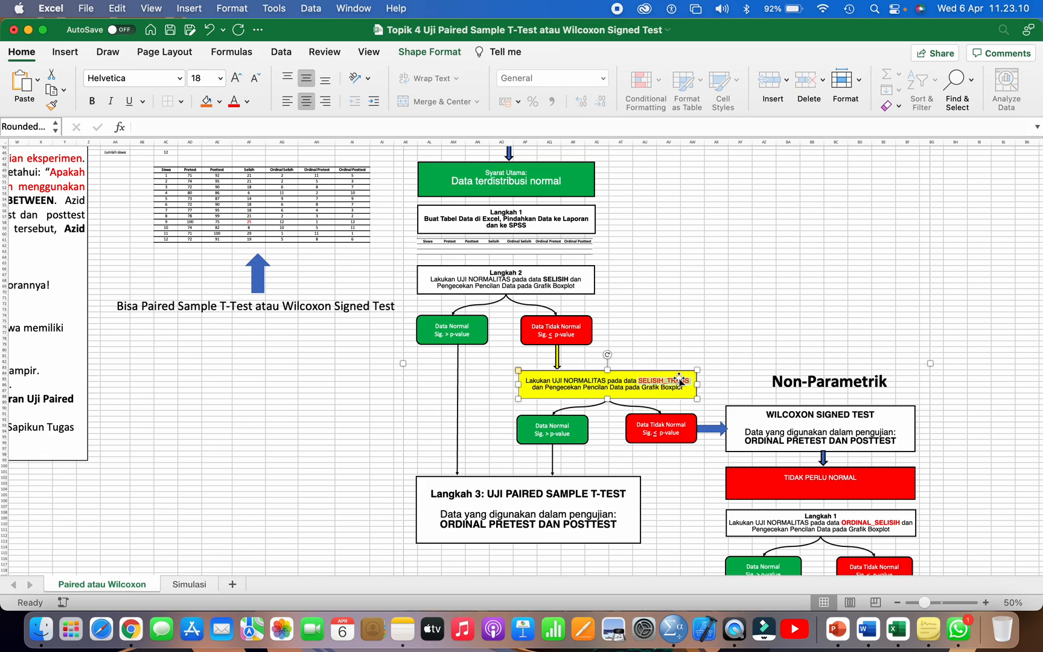
scroll(653, 346, "down", 3)
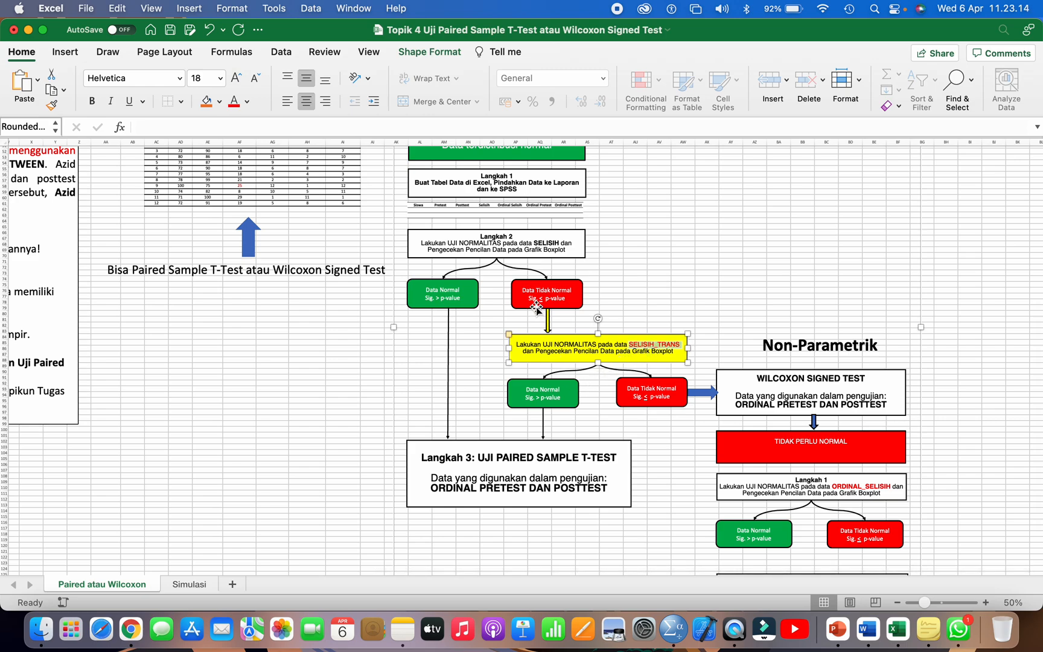
left_click(553, 396)
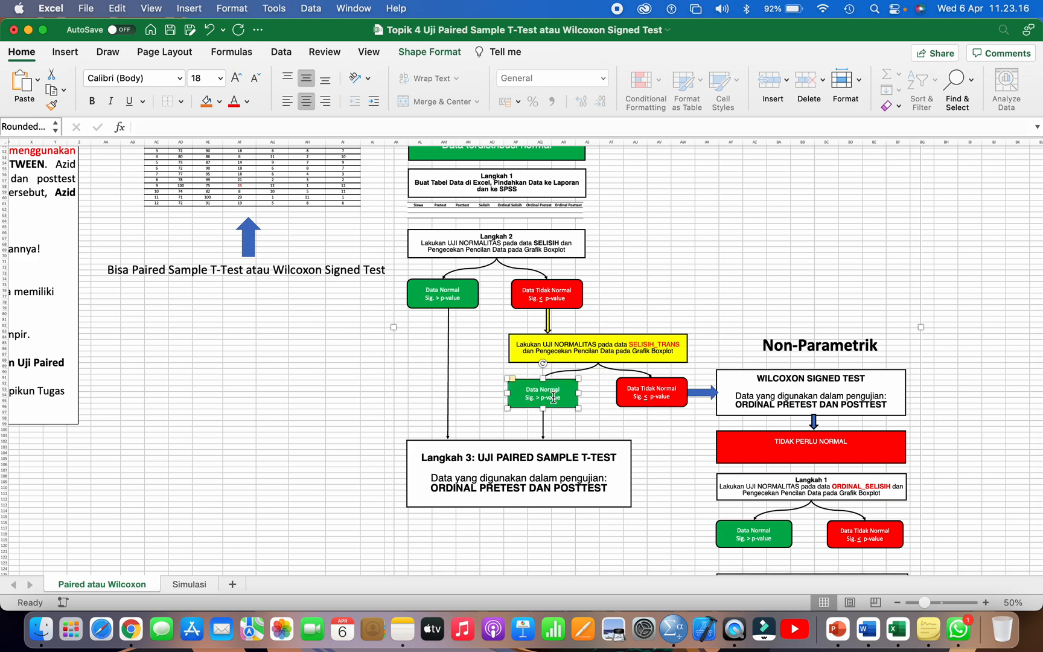
left_click(507, 448)
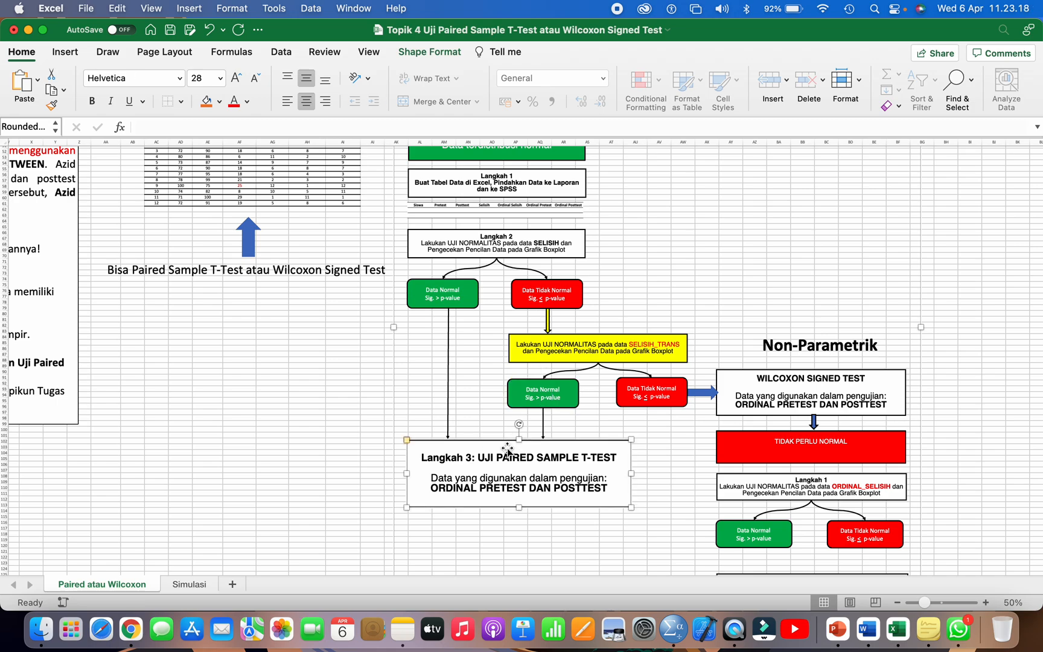
Step: Examine the flowchart's SELISIH_TRANS normality test and its Data Tidak Normal branch leading to the Wilcoxon Signed Test
left_click(621, 351)
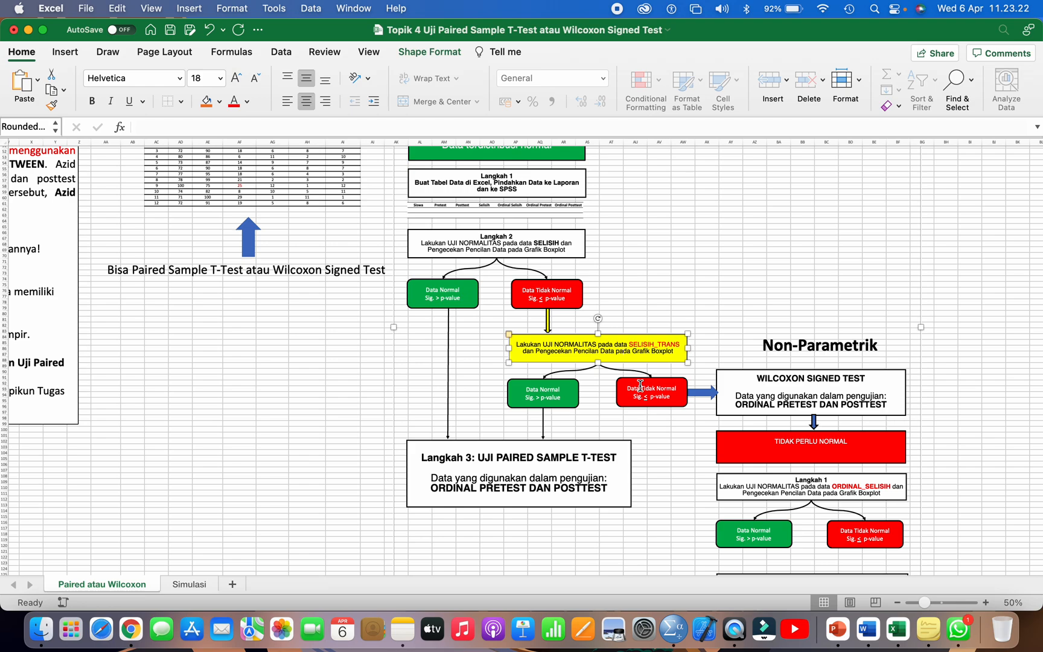
left_click(640, 386)
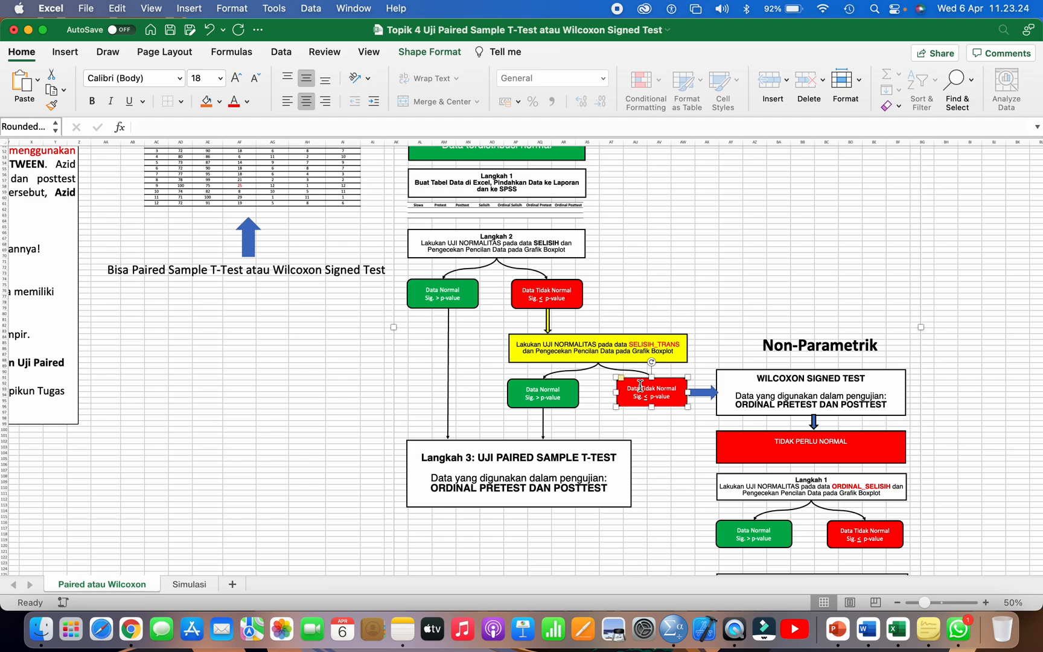
left_click(640, 386)
left_click(513, 463)
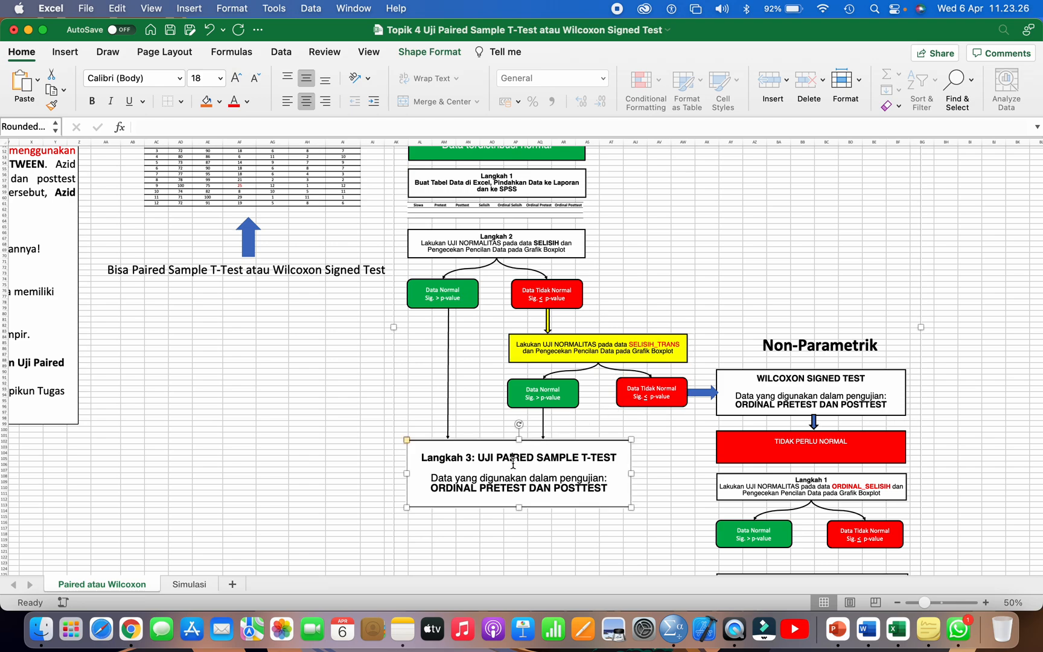
left_click(759, 395)
scroll(759, 395, "down", 3)
scroll(758, 396, "right", 1)
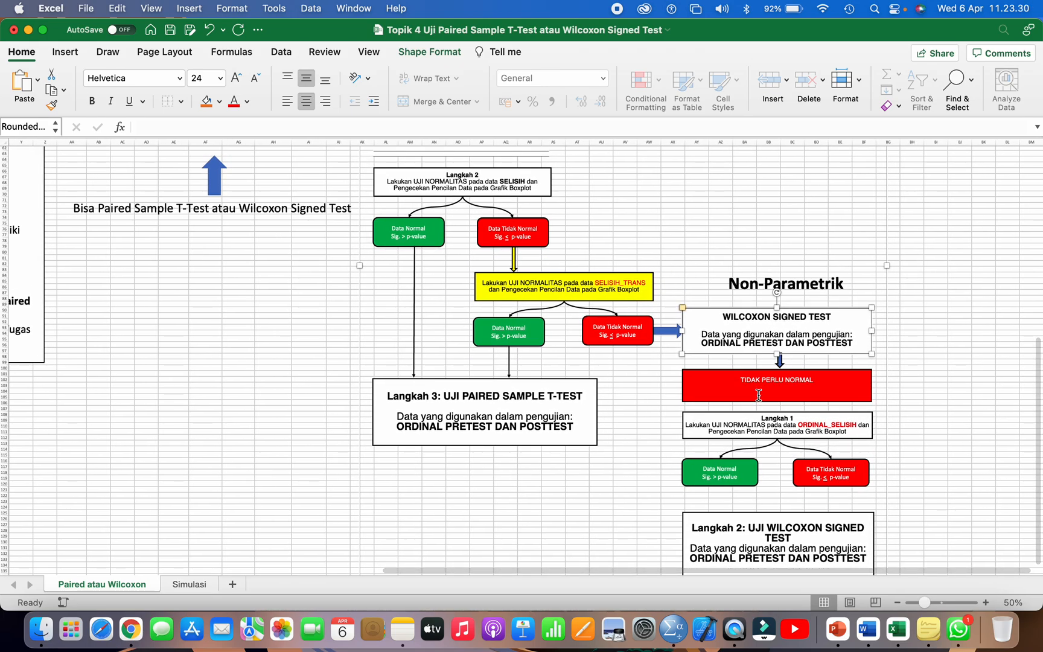
scroll(758, 395, "down", 3)
scroll(758, 395, "right", 1)
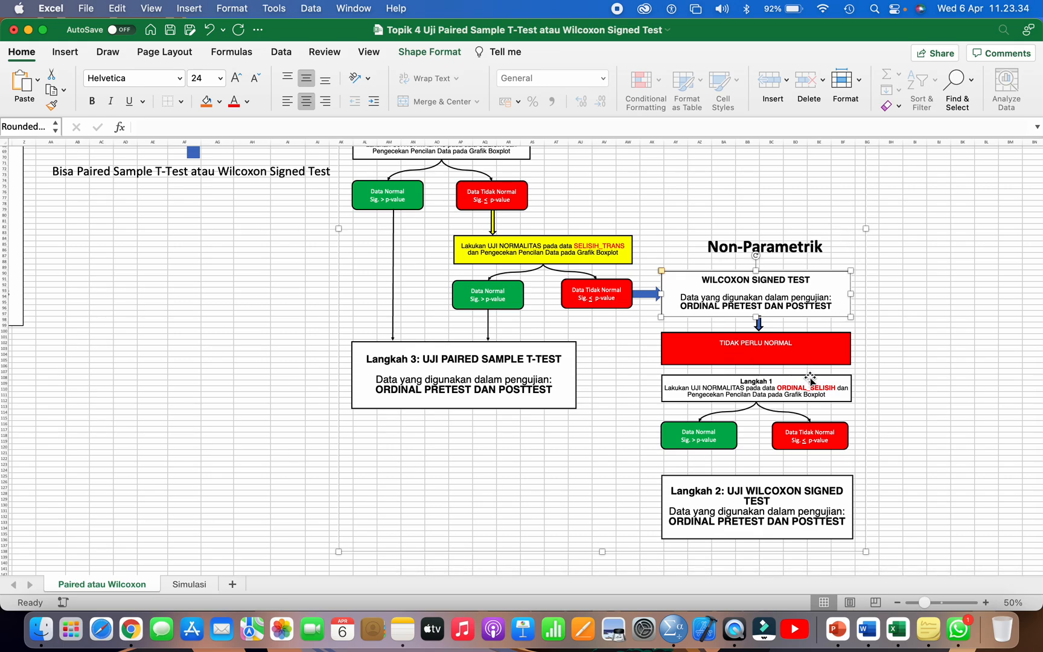
Step: Examine the Non-Parametrik steps from the Langkah 1 ORDINAL_SELISIH normality test and its two results to the Langkah 2 Wilcoxon test
scroll(810, 379, "down", 2)
scroll(809, 379, "right", 1)
left_click(738, 361)
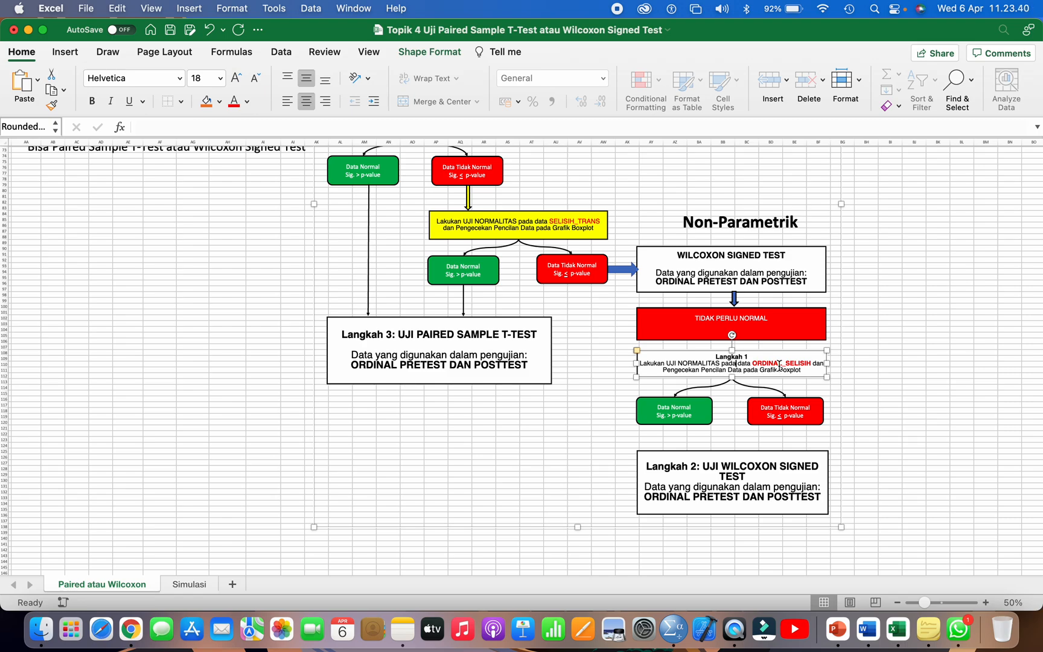
left_click(689, 411)
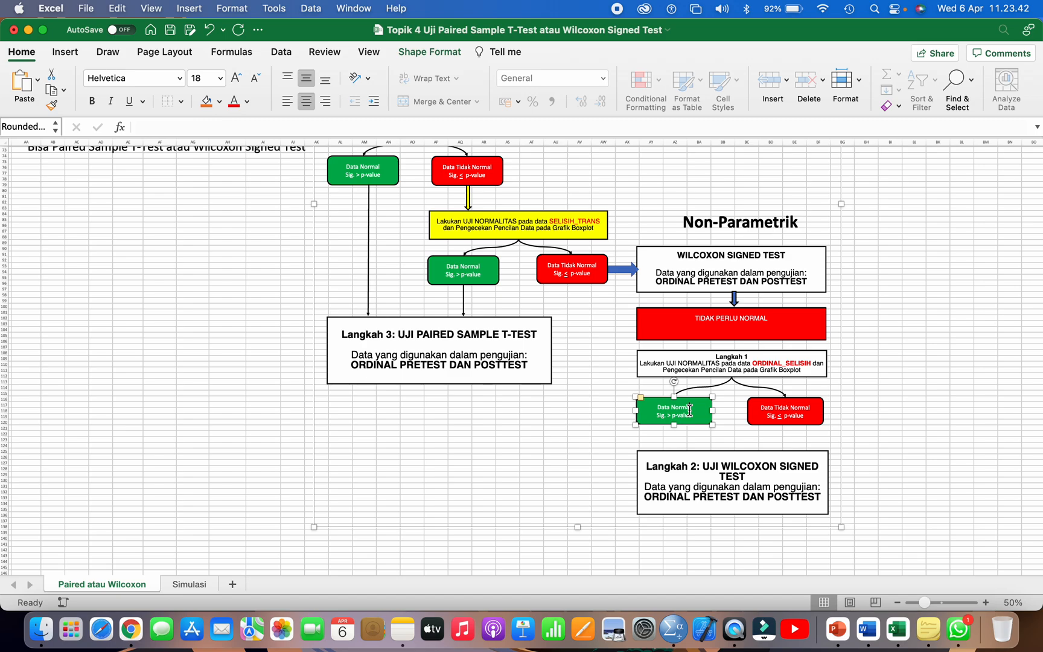
left_click(771, 411)
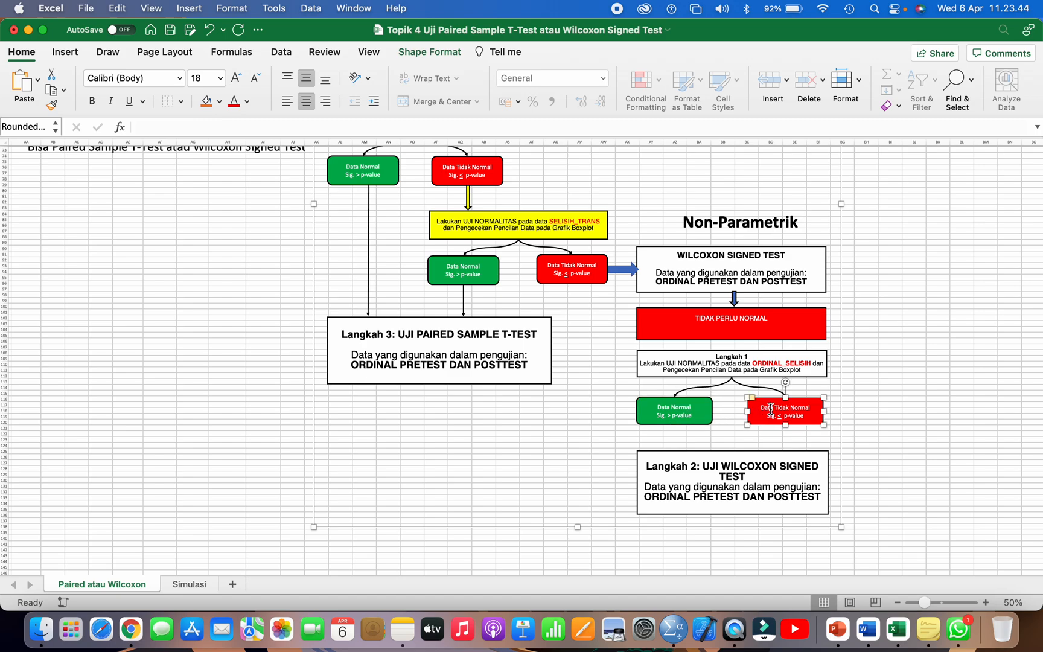
left_click(721, 466)
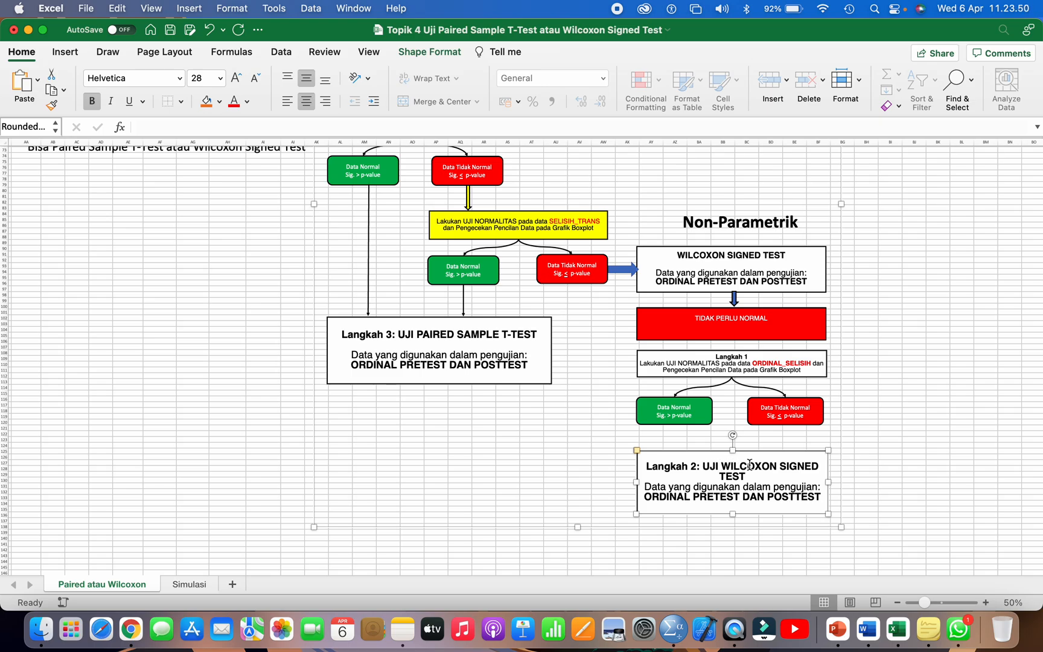
Step: Return to the Paired Sample T-Test start box and trace the Langkah 2 SELISIH test's Data Normal result to Langkah 3
scroll(749, 464, "up", 3)
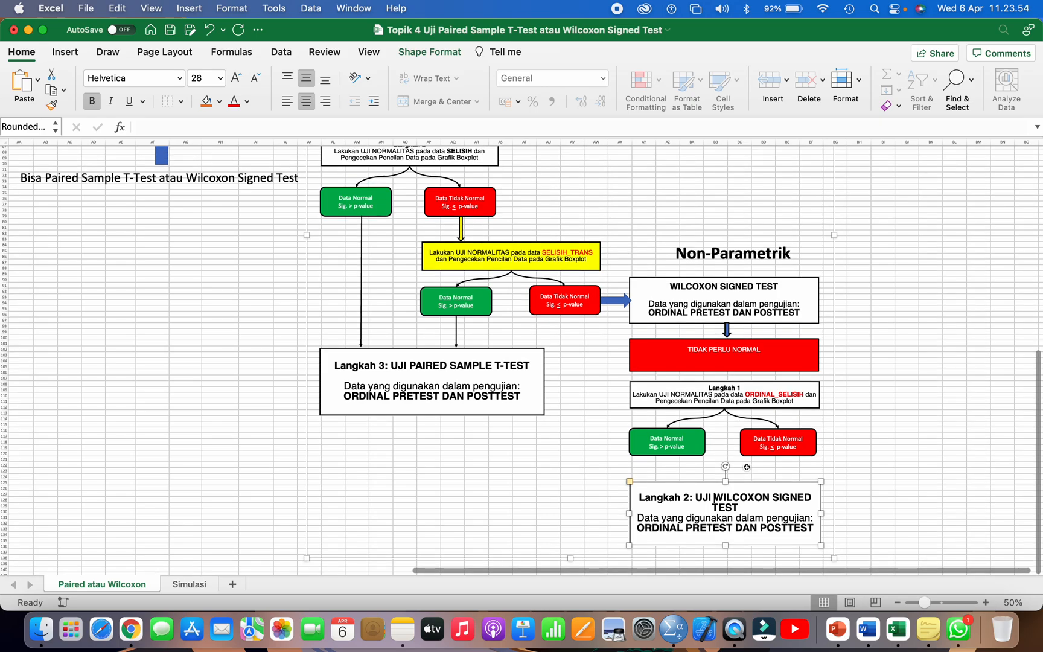
scroll(746, 466, "up", 5)
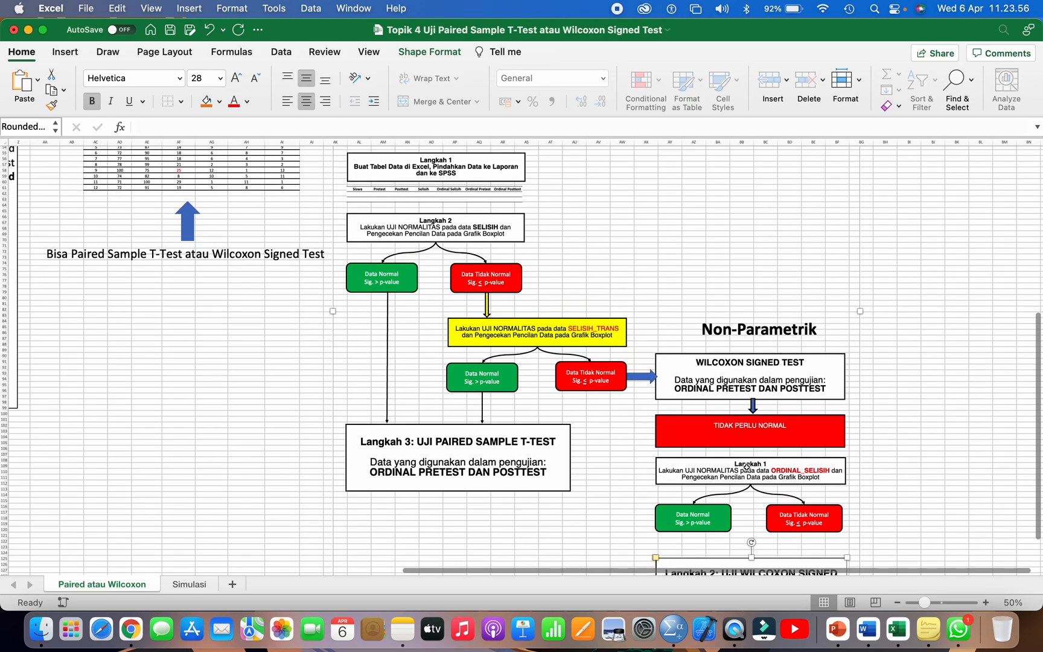
scroll(746, 467, "up", 4)
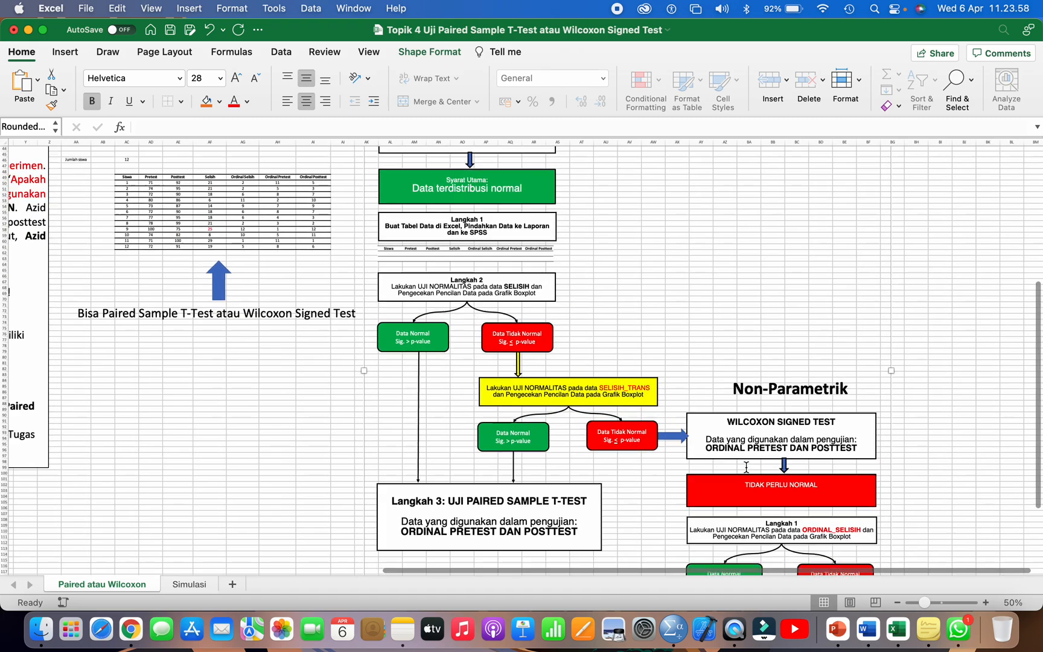
scroll(746, 466, "left", 3)
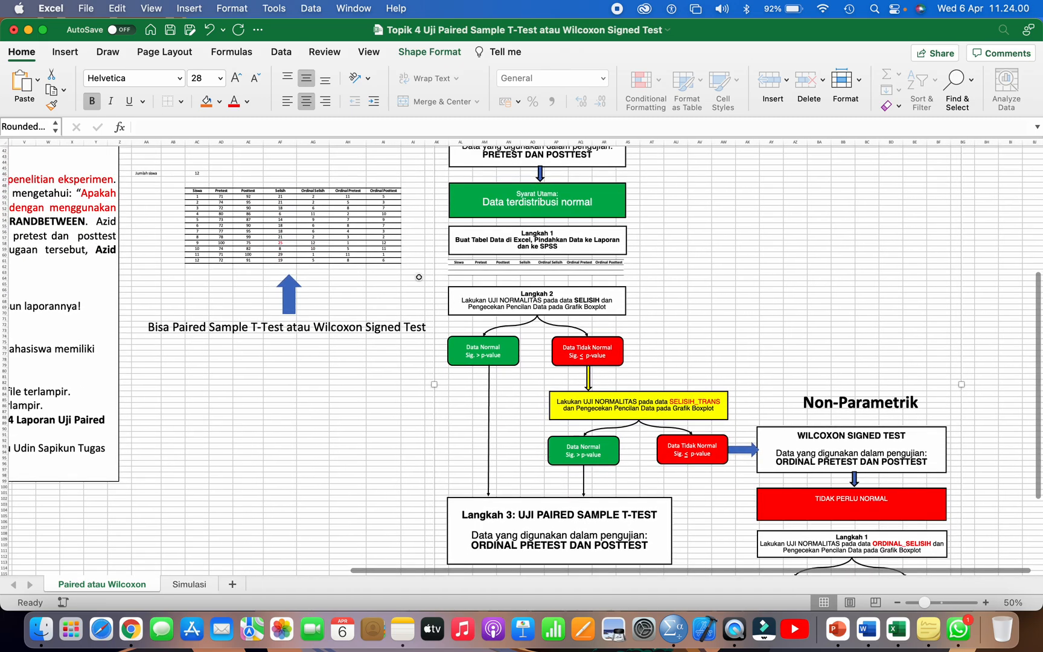
scroll(268, 197, "up", 2)
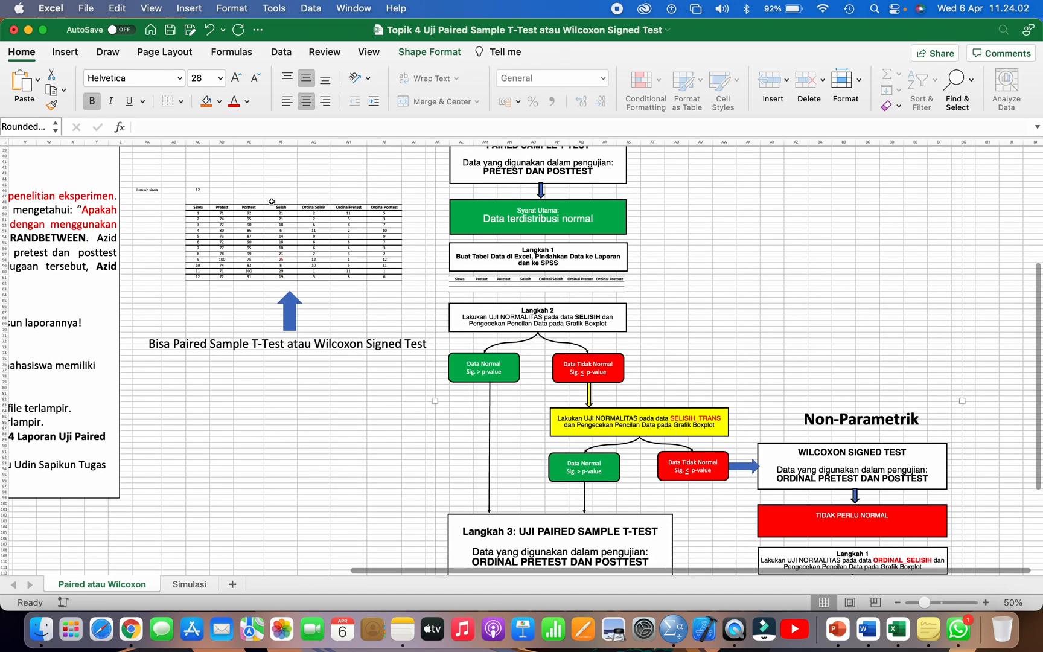
left_click(512, 166)
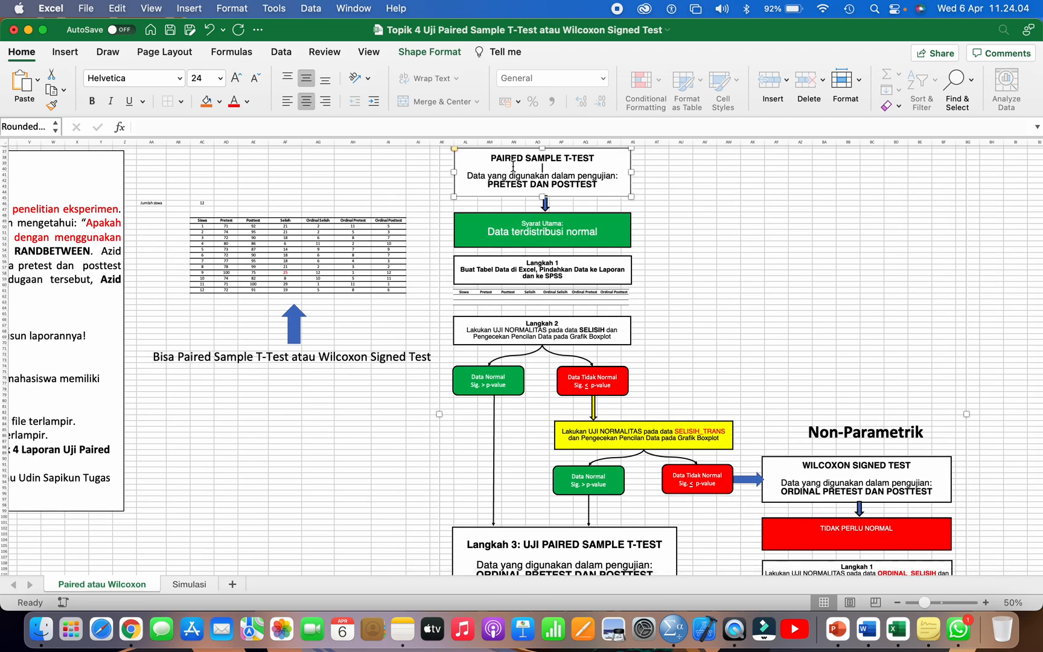
scroll(513, 166, "down", 2)
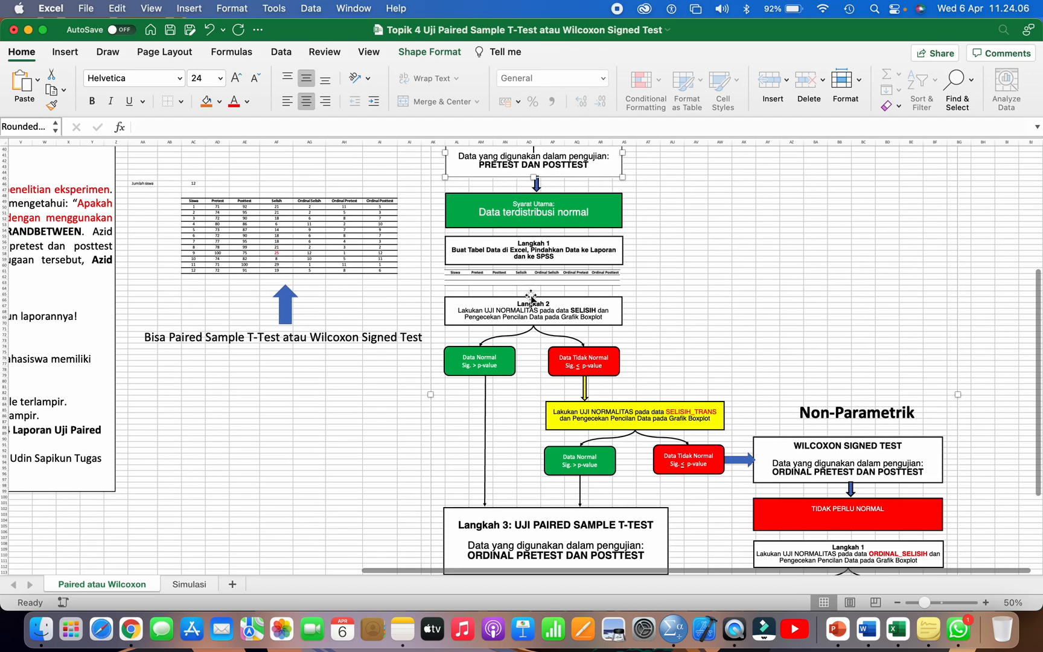
left_click(529, 303)
scroll(529, 302, "down", 1)
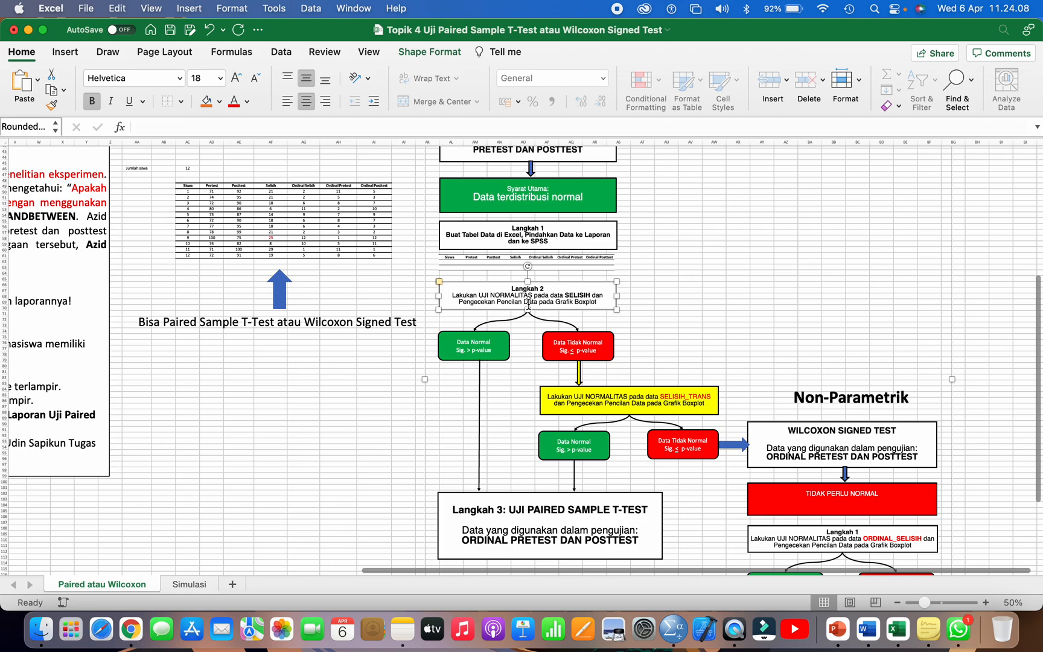
left_click(492, 343)
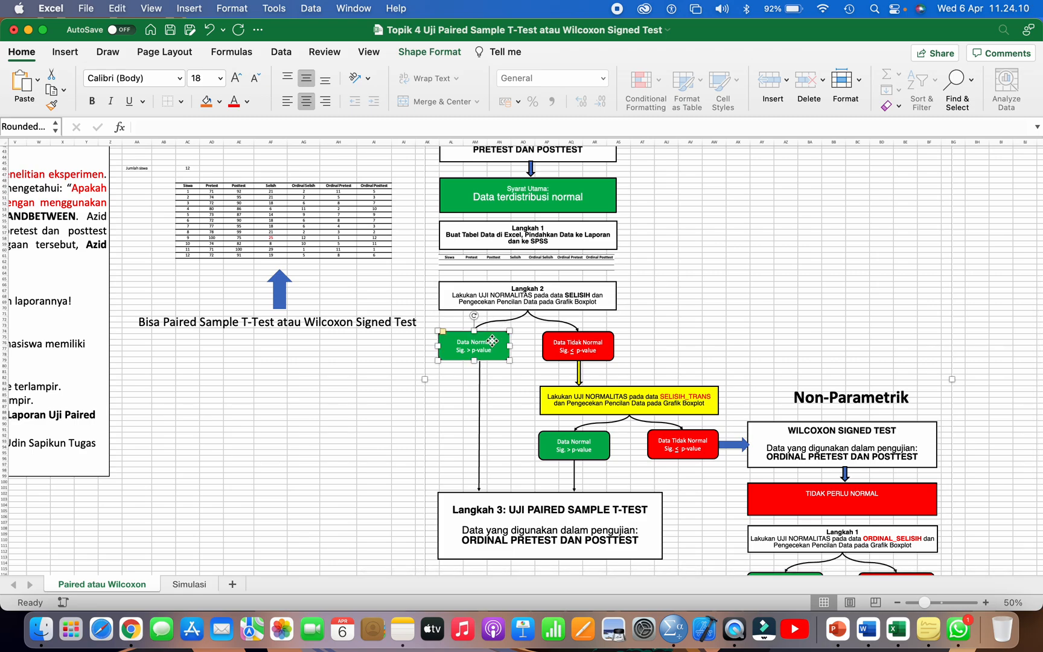
left_click(543, 509)
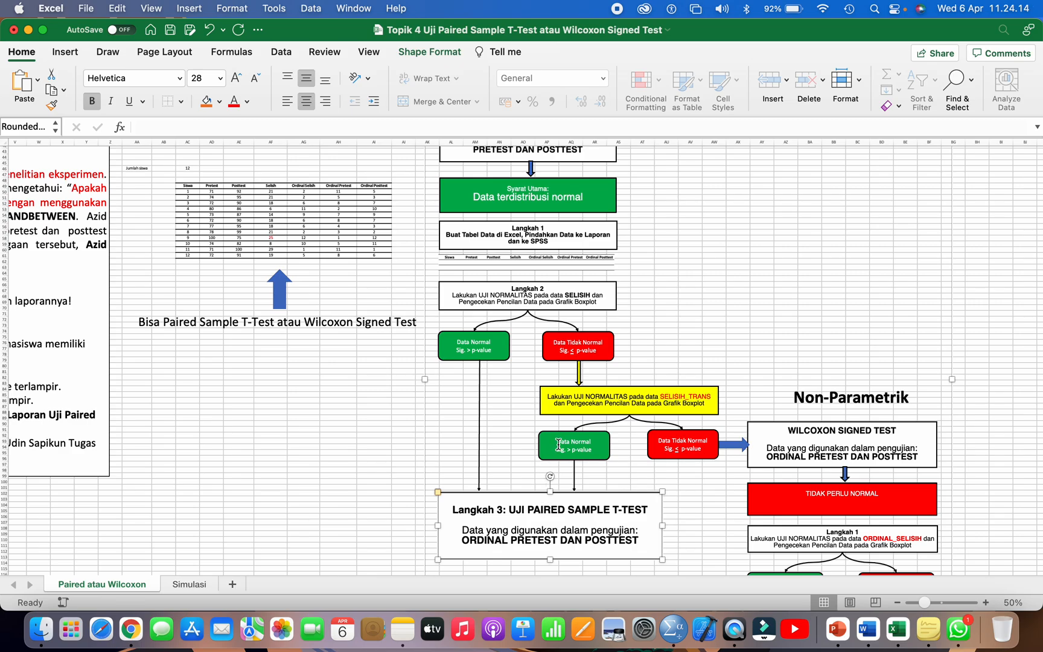
Step: Review the TIDAK PERLU NORMAL box and trace both Data Tidak Normal results from Langkah 2 through SELISIH_TRANS to the Wilcoxon Signed Test
left_click(789, 481)
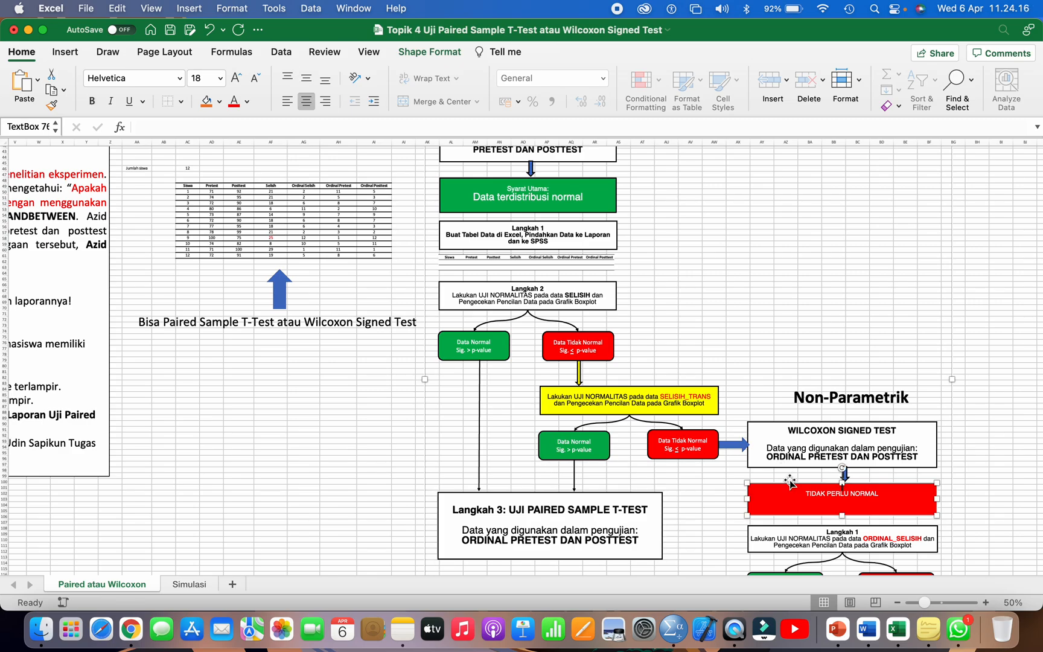
scroll(789, 481, "down", 2)
scroll(790, 481, "right", 1)
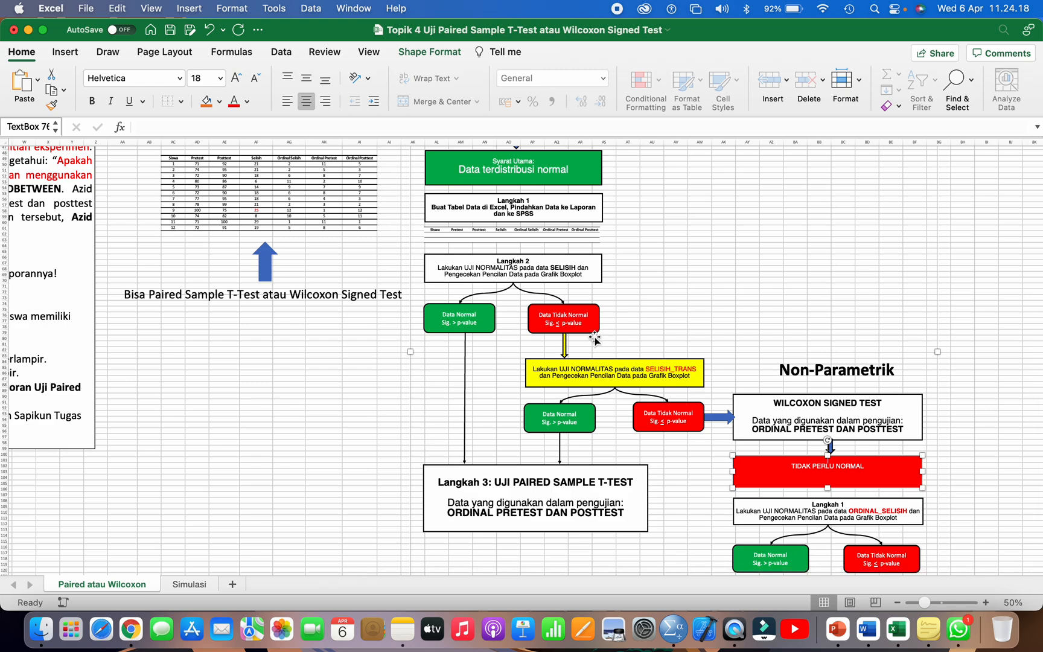
left_click(540, 270)
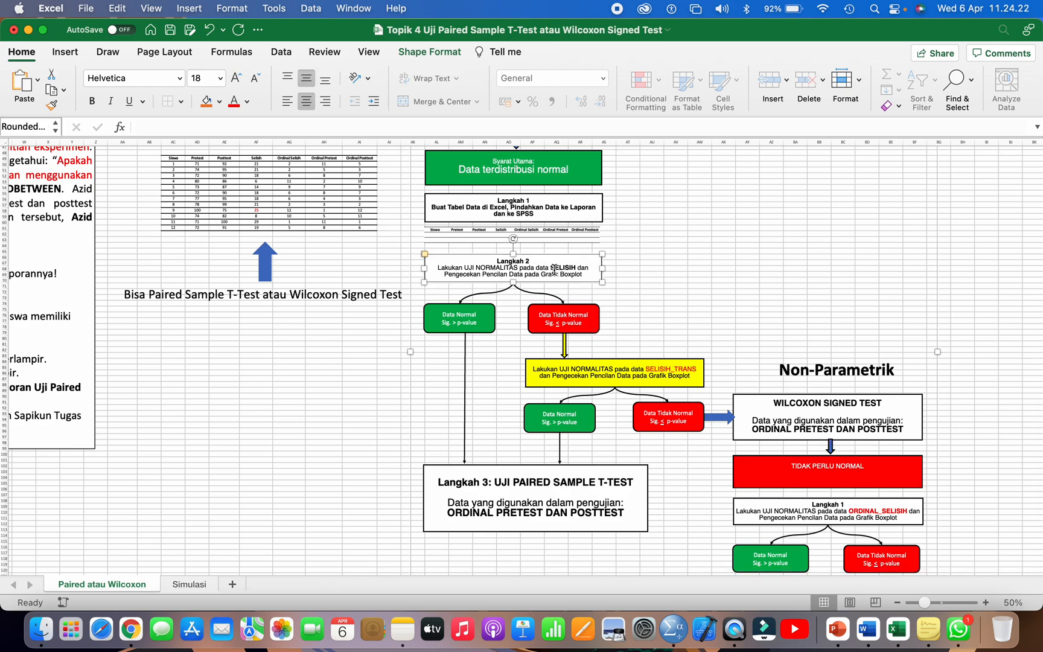
left_click(554, 270)
left_click(550, 320)
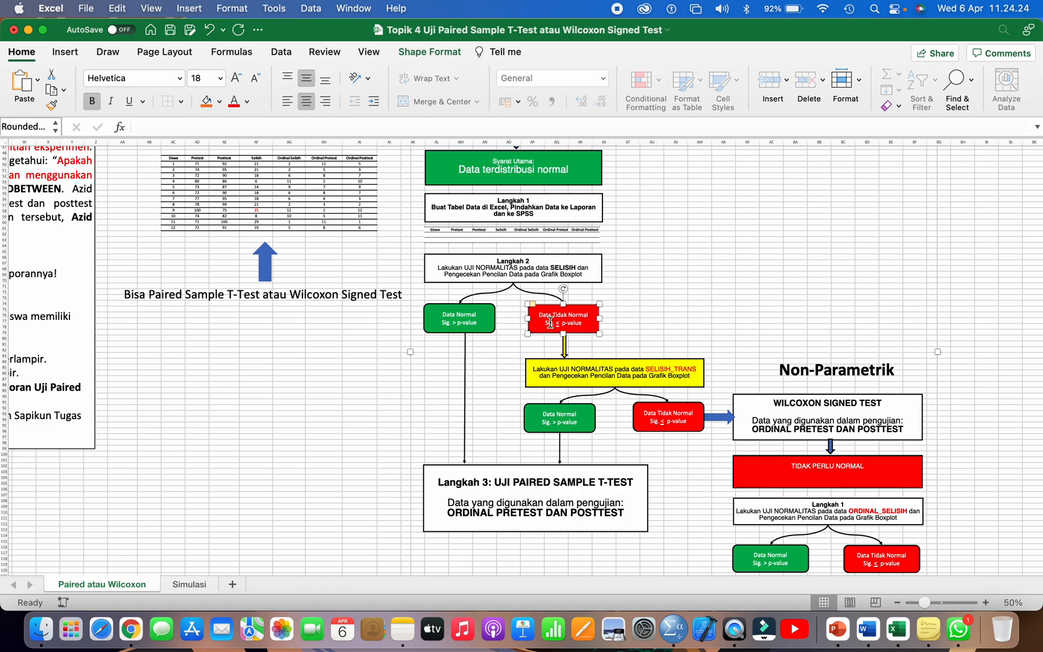
left_click(575, 368)
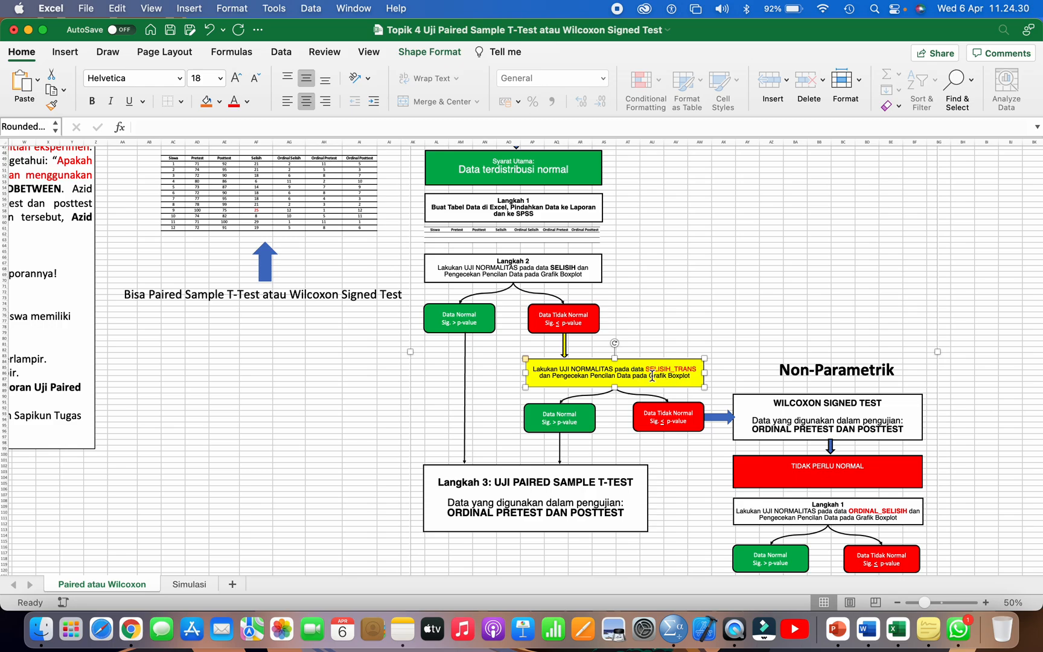
scroll(652, 379, "down", 2)
scroll(652, 379, "right", 1)
left_click(650, 386)
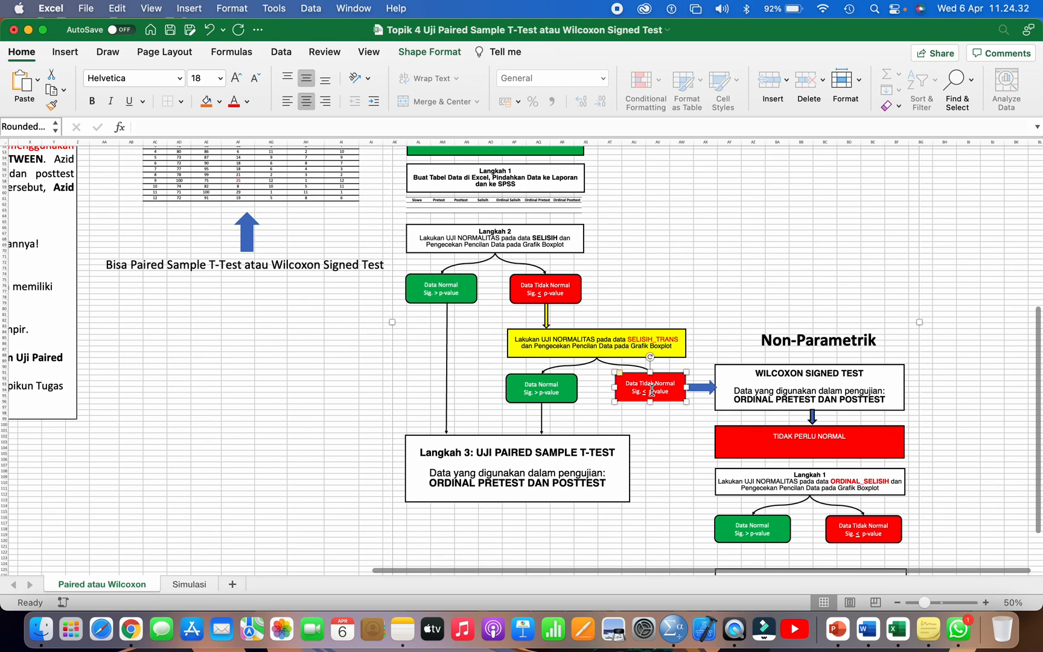
left_click(765, 400)
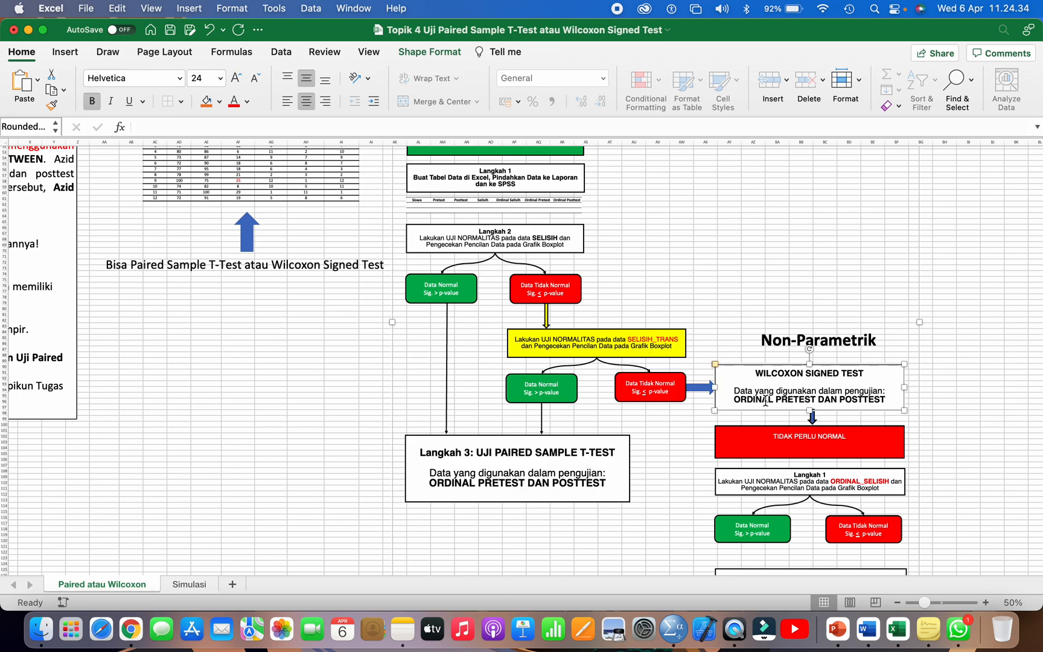
Step: Compare the SELISIH and SELISIH_TRANS normality tests and follow the transformed data's Data Normal result to the Langkah 3 Paired Sample T-Test
left_click(650, 339)
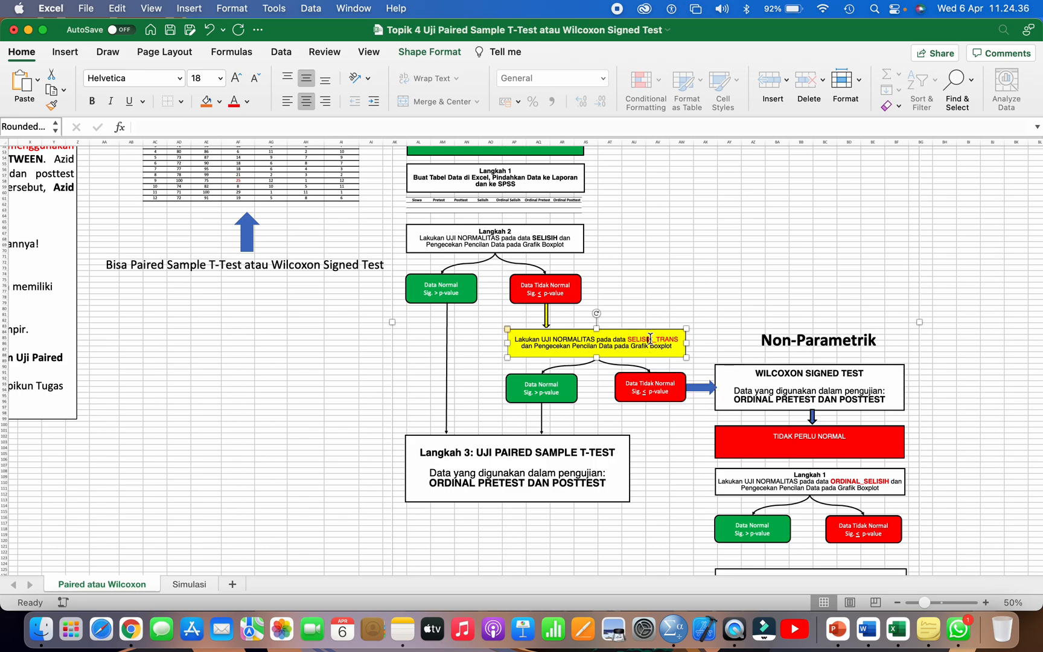
left_click(509, 242)
left_click(536, 238)
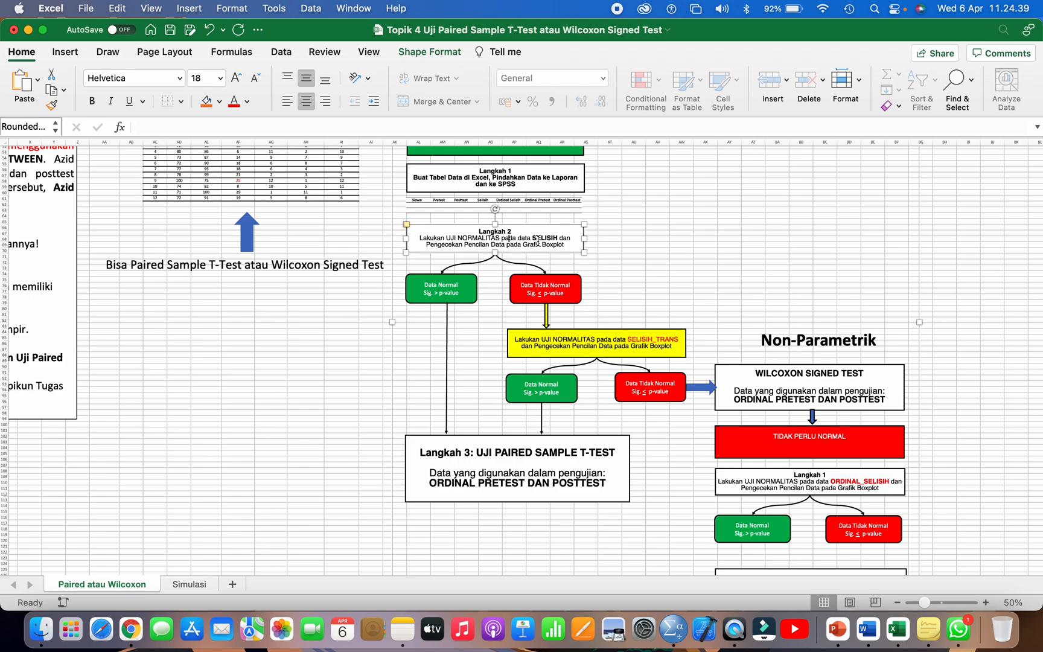
left_click(552, 284)
left_click(646, 335)
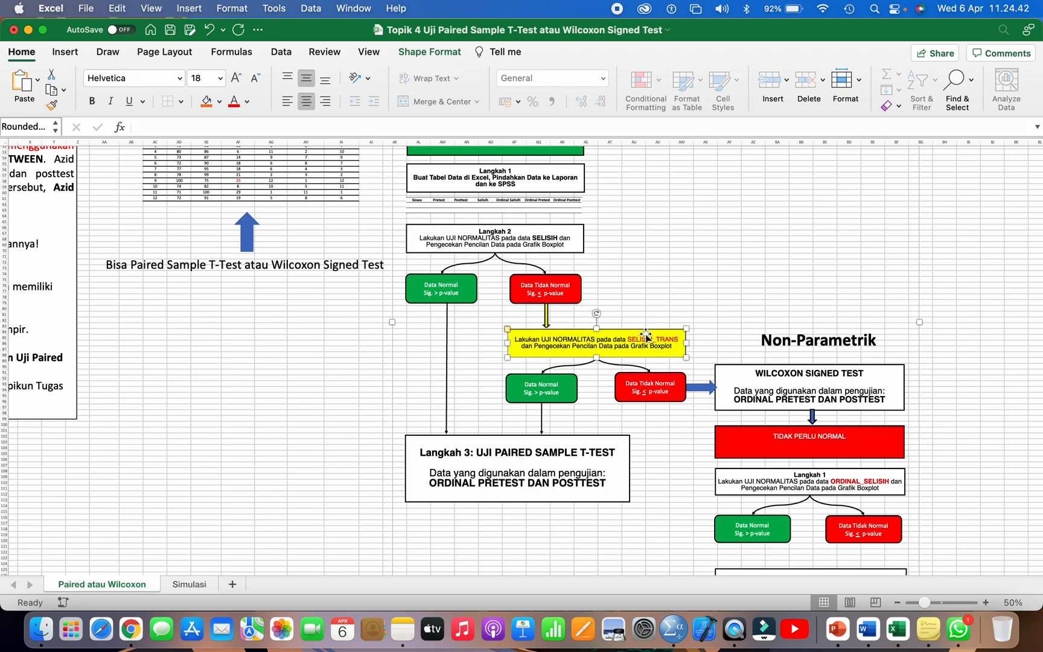
left_click(554, 384)
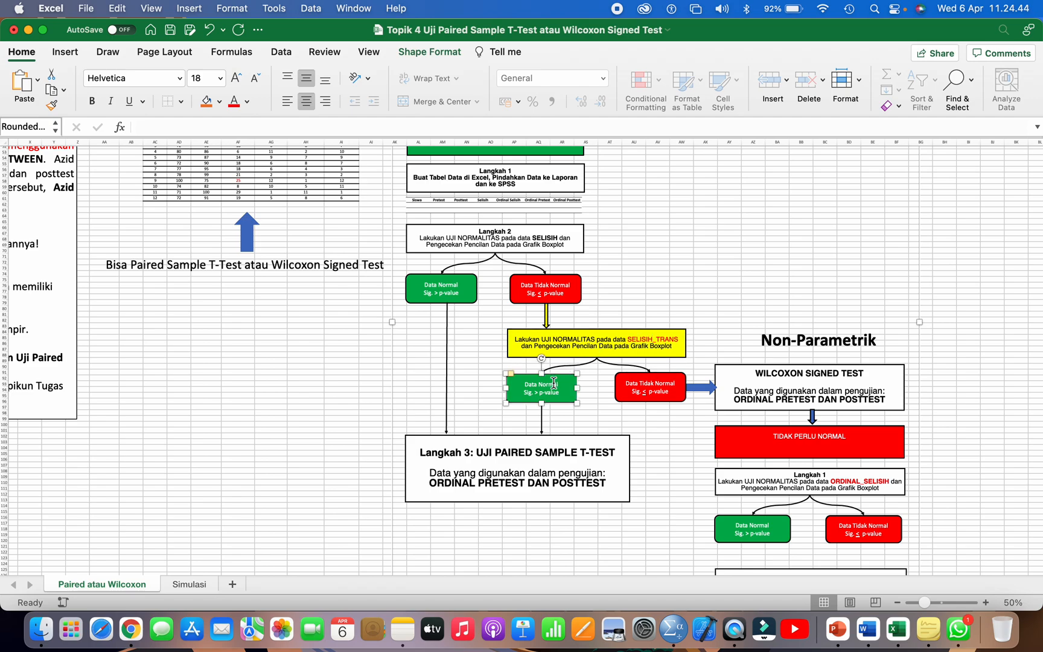
left_click(505, 443)
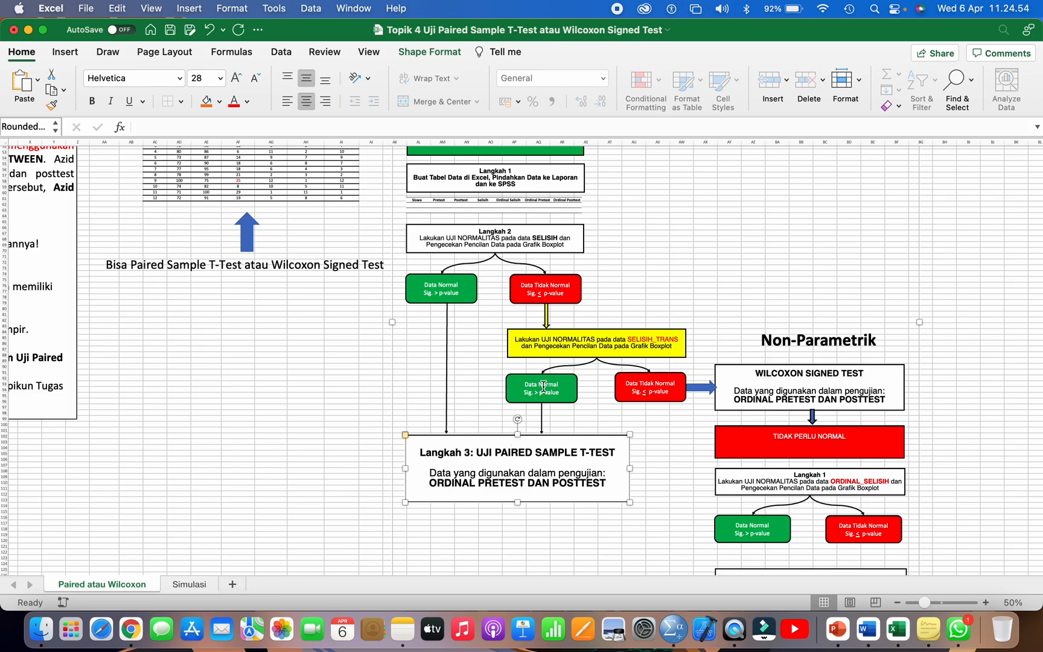
Step: Review the full 12-student data table alongside the Langkah 2 Data Normal box and switch to the Simulasi worksheet
scroll(543, 386, "up", 3)
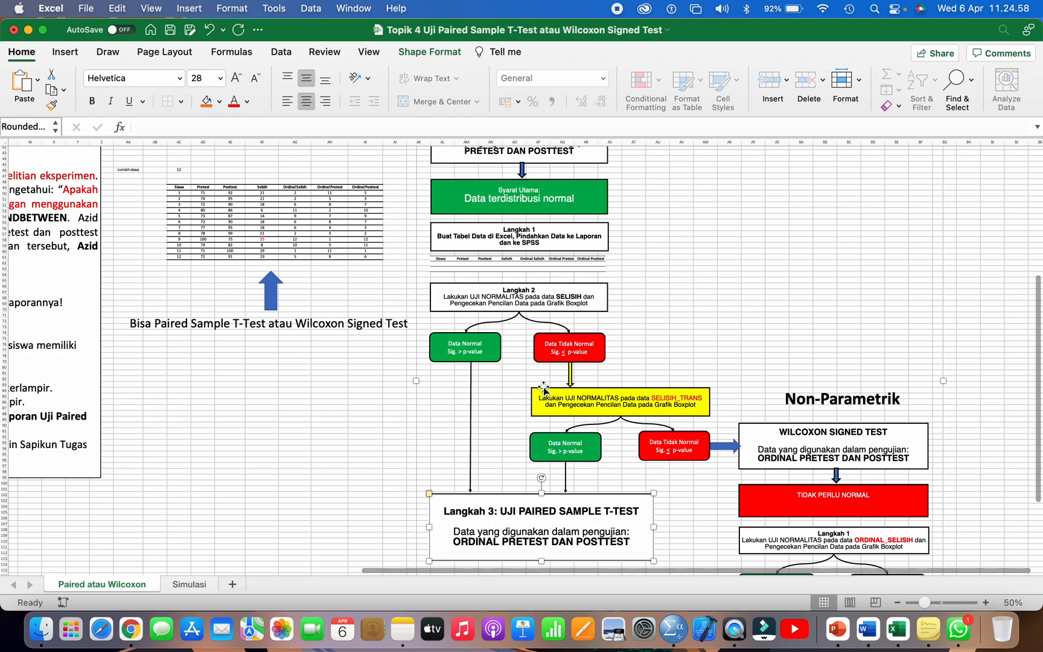
left_click_drag(180, 188, 366, 257)
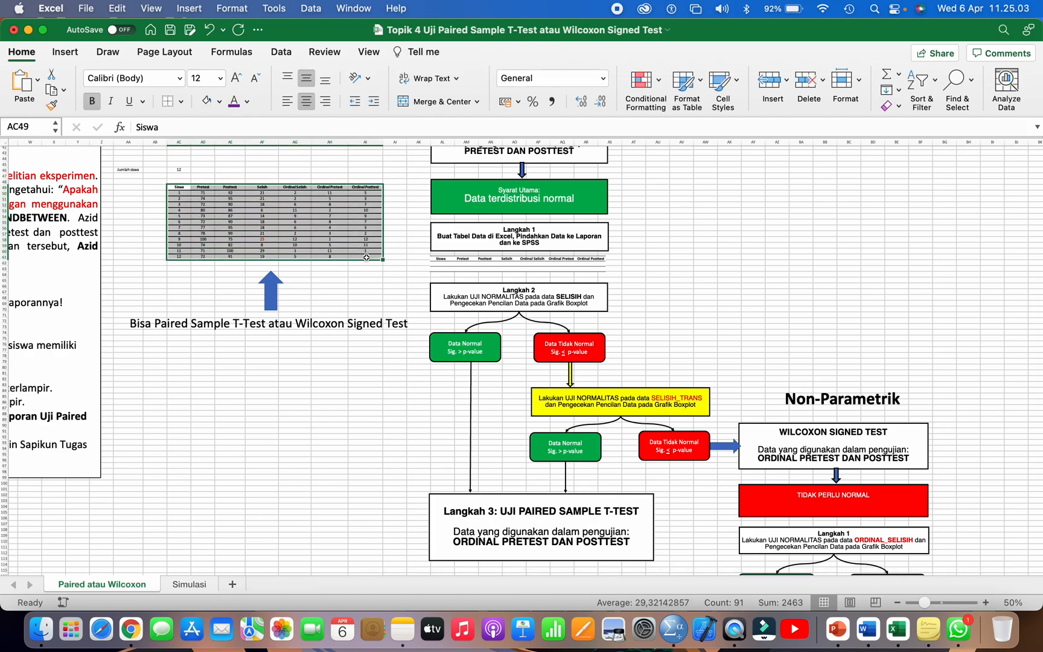
left_click(469, 345)
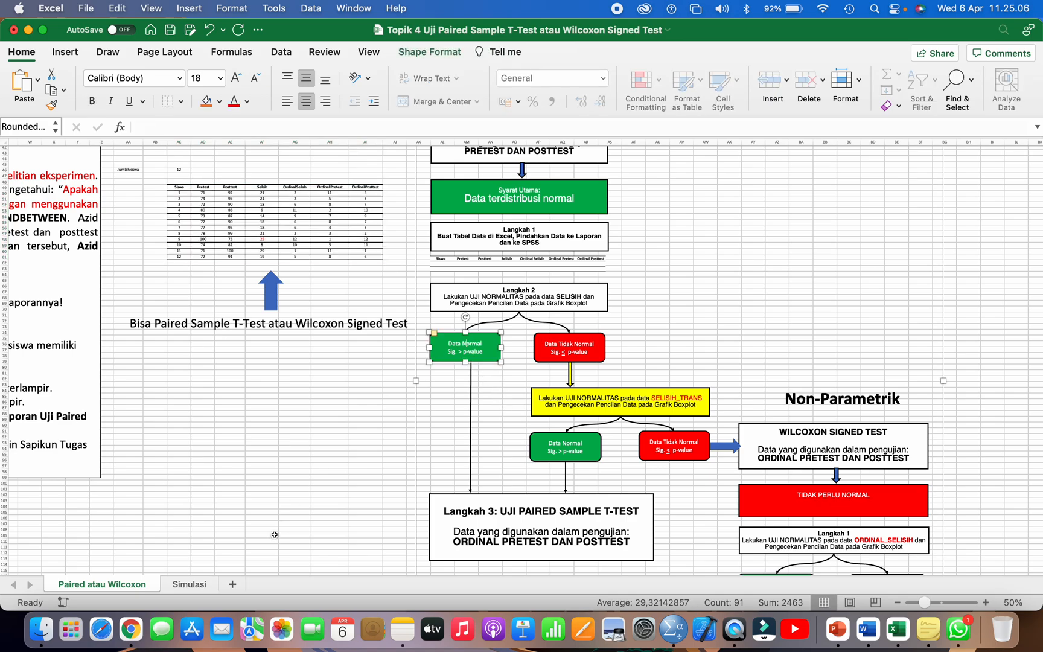
left_click(197, 584)
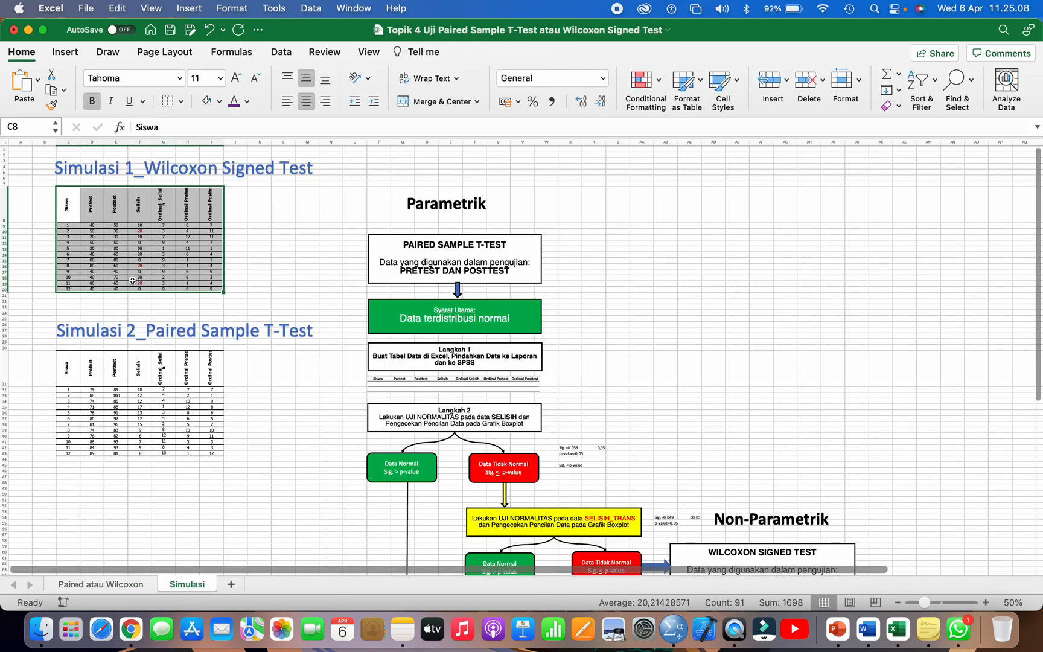
Step: Trace the Simulasi flowchart from the Langkah 2 SELISIH test through its Data Tidak Normal result to the SELISIH_TRANS test
left_click(139, 255)
scroll(362, 353, "down", 5)
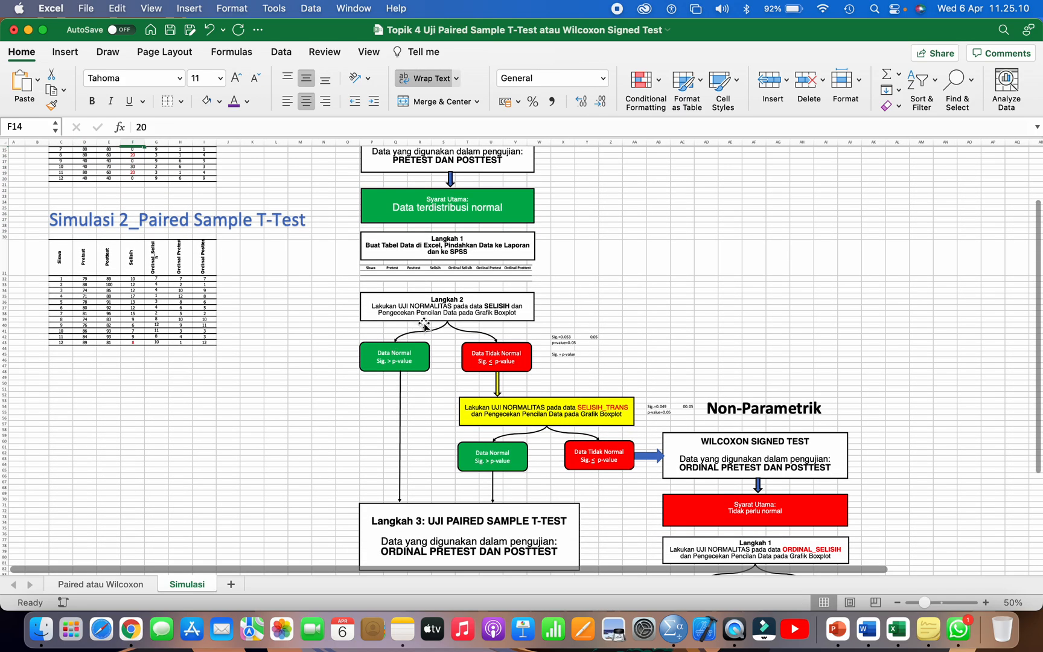
left_click(453, 300)
left_click(494, 360)
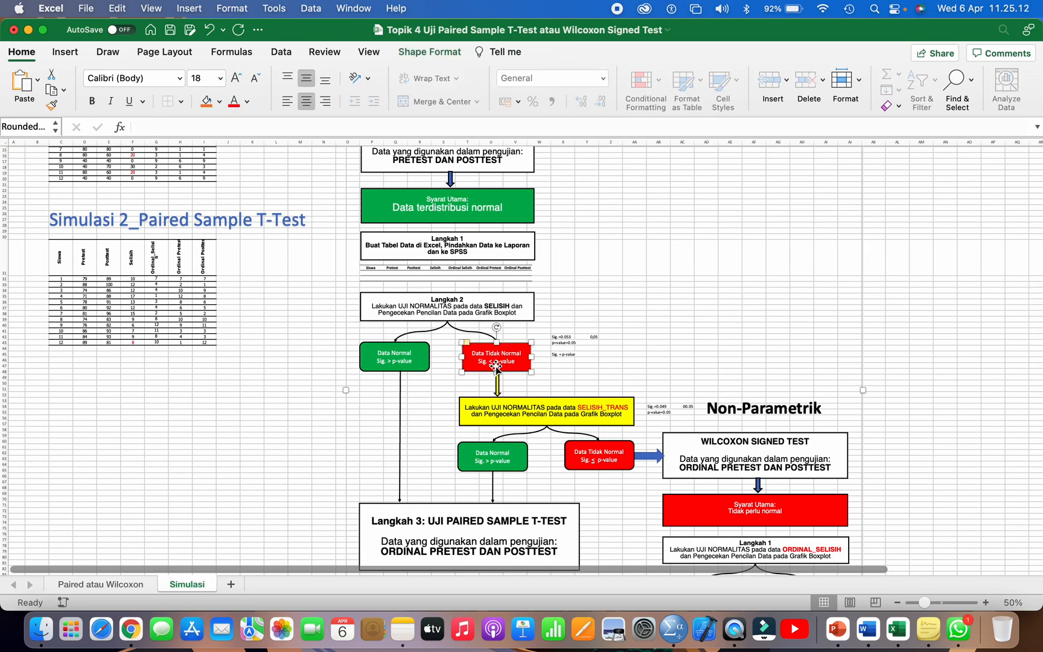
scroll(533, 359, "down", 2)
scroll(533, 359, "right", 1)
left_click(533, 359)
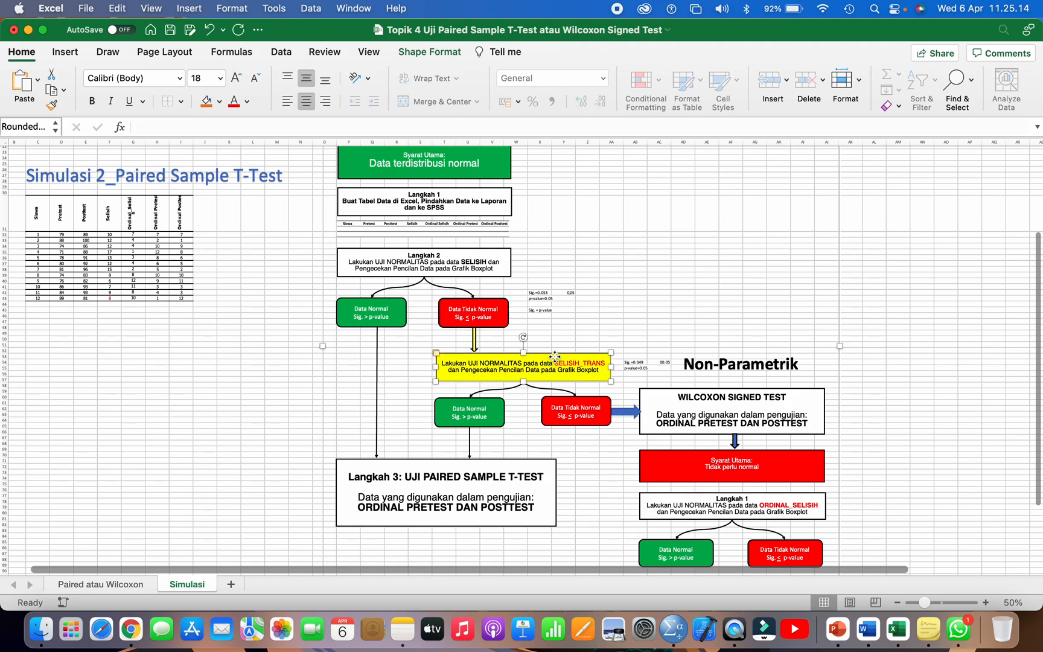
Step: Examine the SELISIH_TRANS test's Data Tidak Normal result and compare the Langkah 3 Paired Sample T-Test box with the Wilcoxon Signed Test box
left_click(572, 412)
scroll(572, 413, "down", 1)
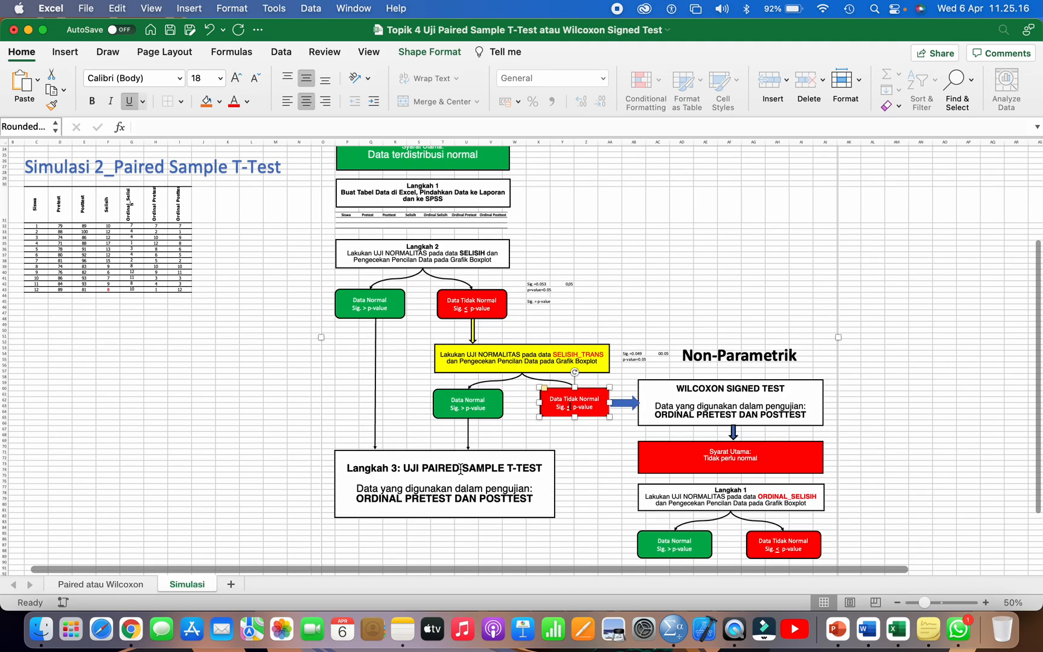
left_click(460, 469)
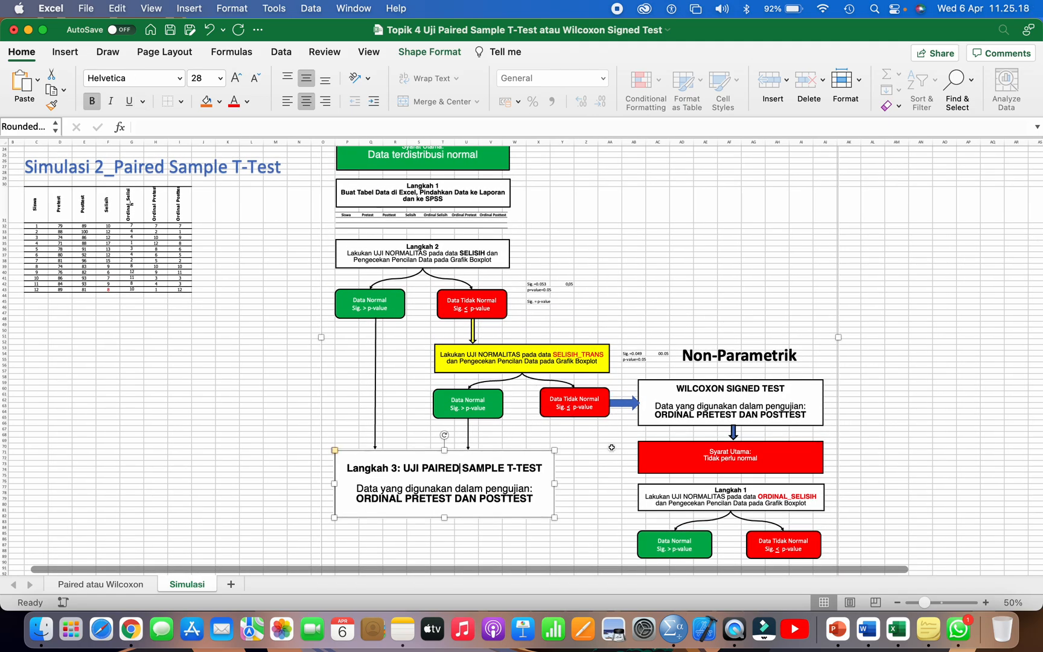
left_click(685, 405)
scroll(685, 404, "down", 2)
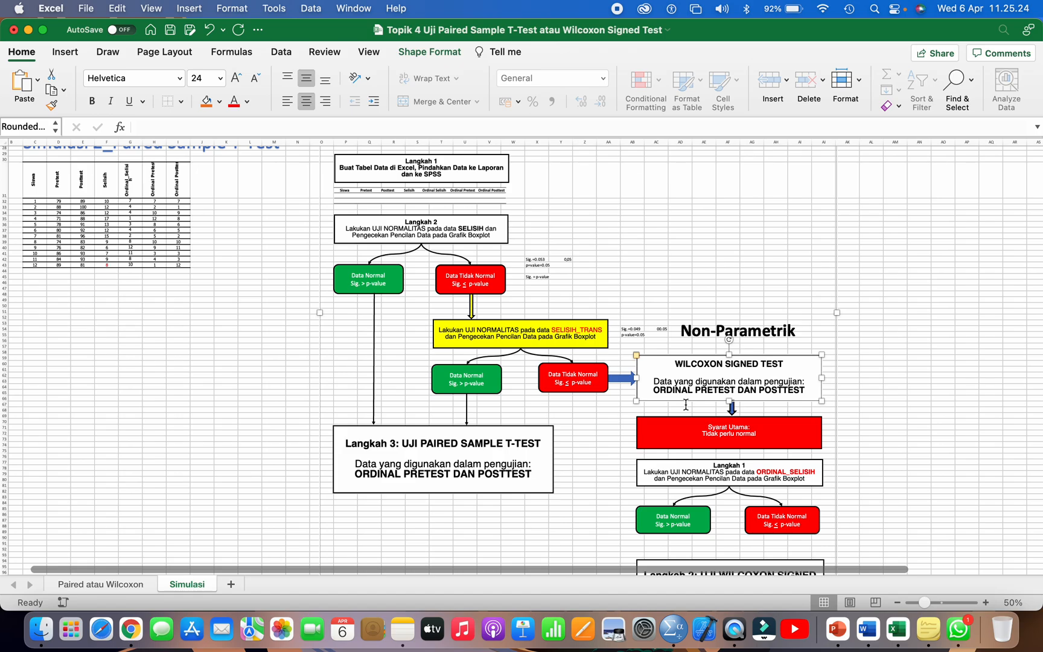
Step: Return to the Paired atau Wilcoxon worksheet and view the start of its Parametrik flowchart beside the student data table
scroll(686, 405, "up", 15)
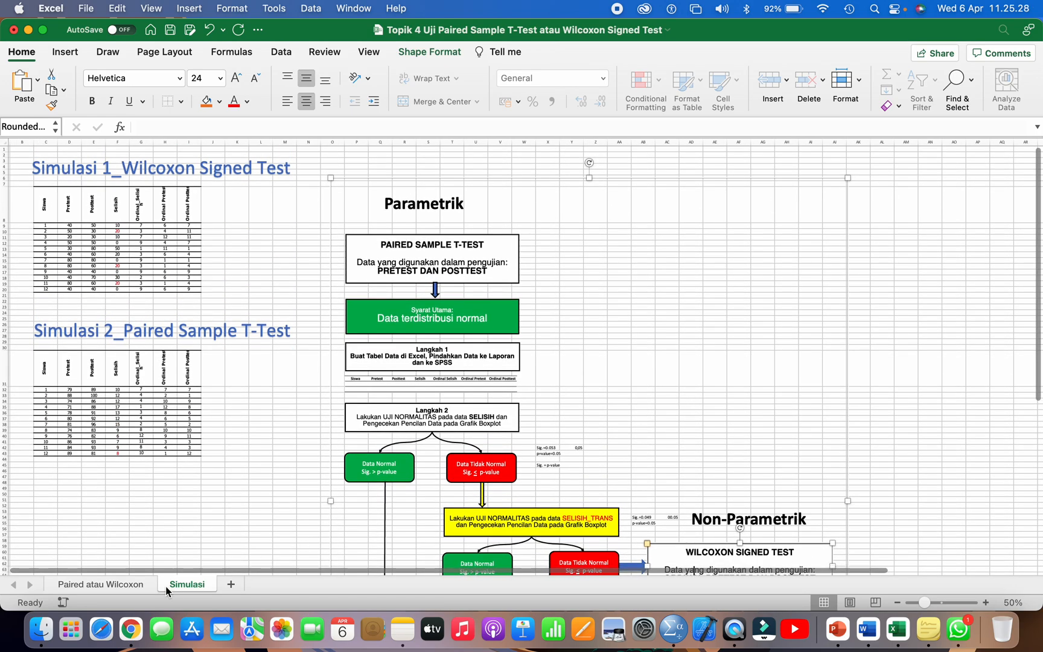
left_click(135, 585)
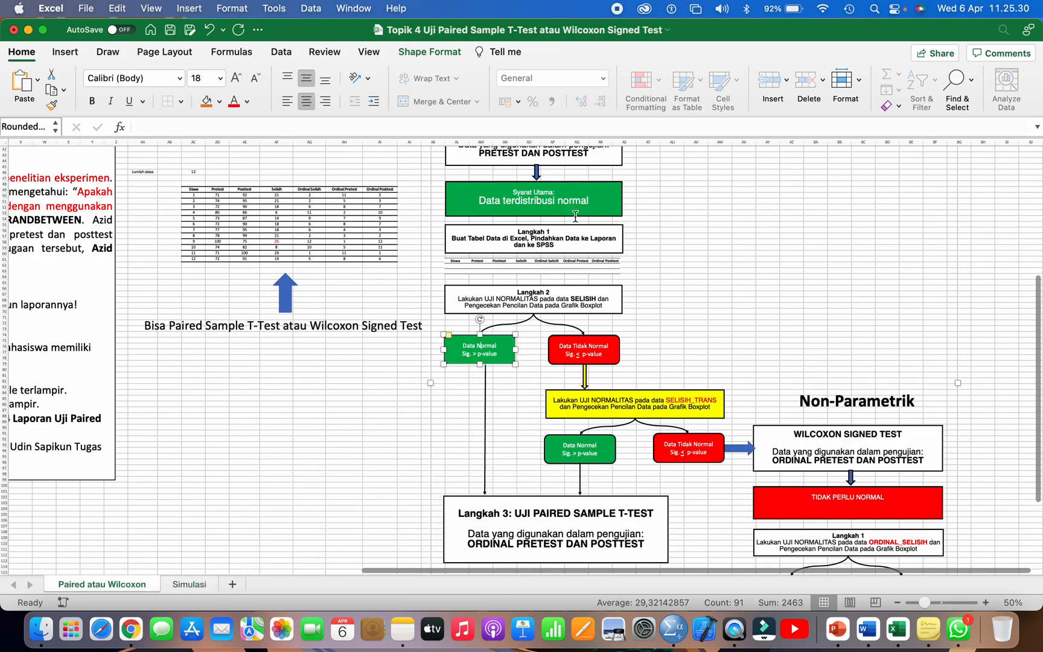
scroll(575, 216, "up", 7)
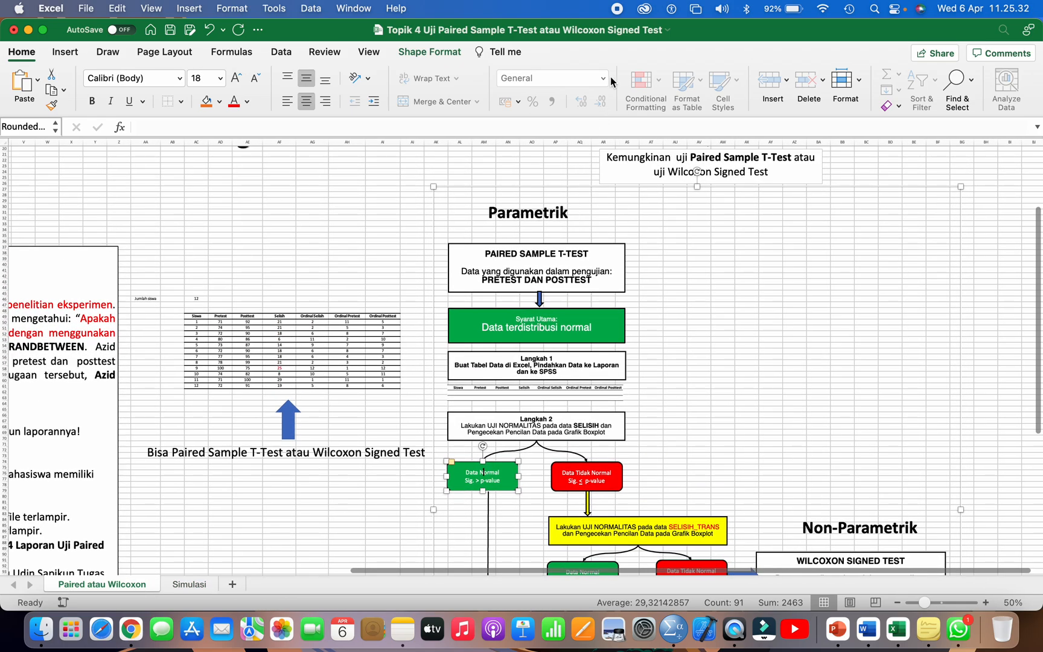